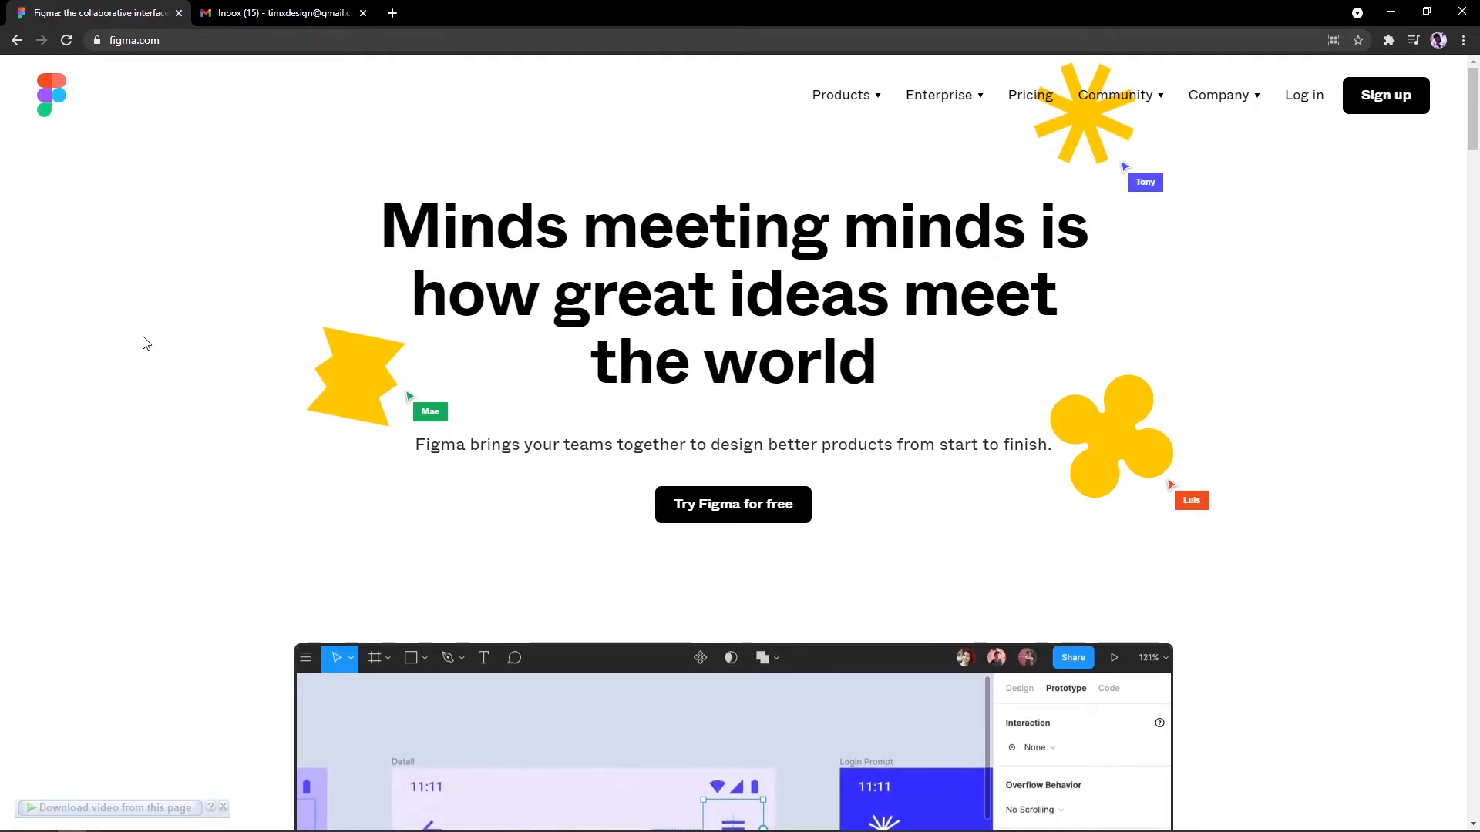
Step: Scroll through the Figma landing page, then select and deselect the headline's opening words
scroll(201, 376, "down", 20)
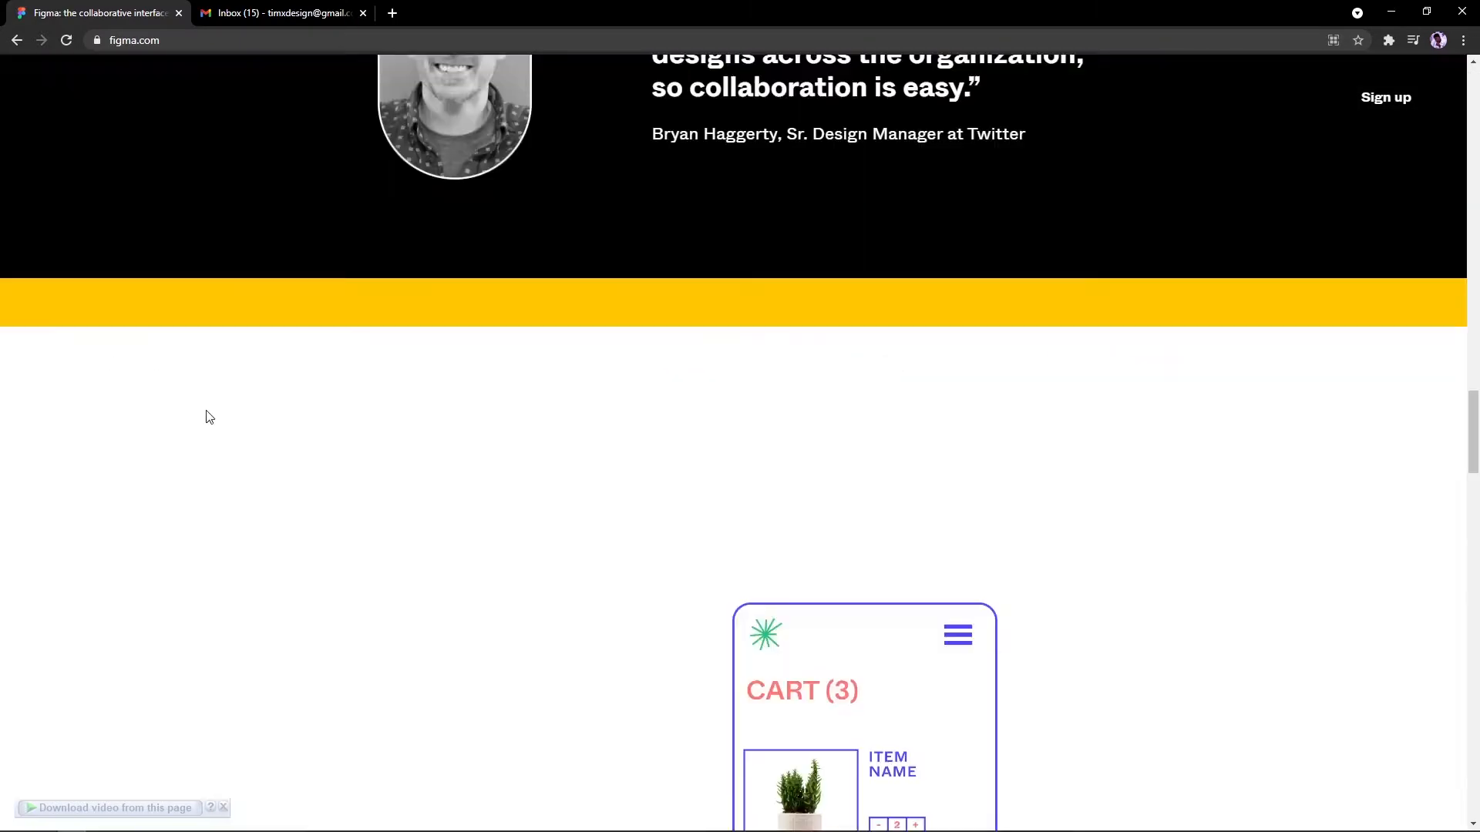
scroll(207, 409, "down", 20)
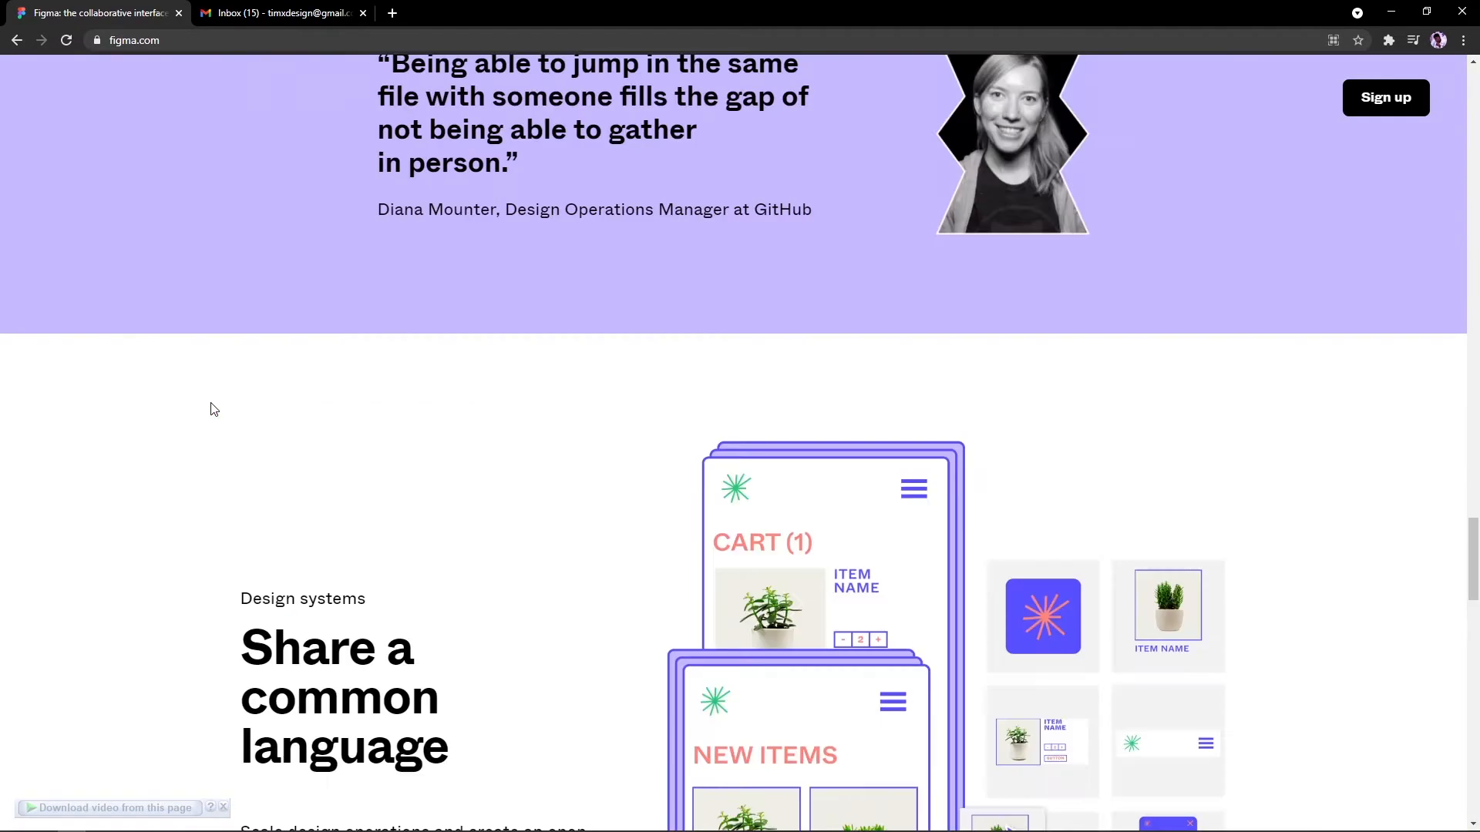
scroll(215, 409, "up", 20)
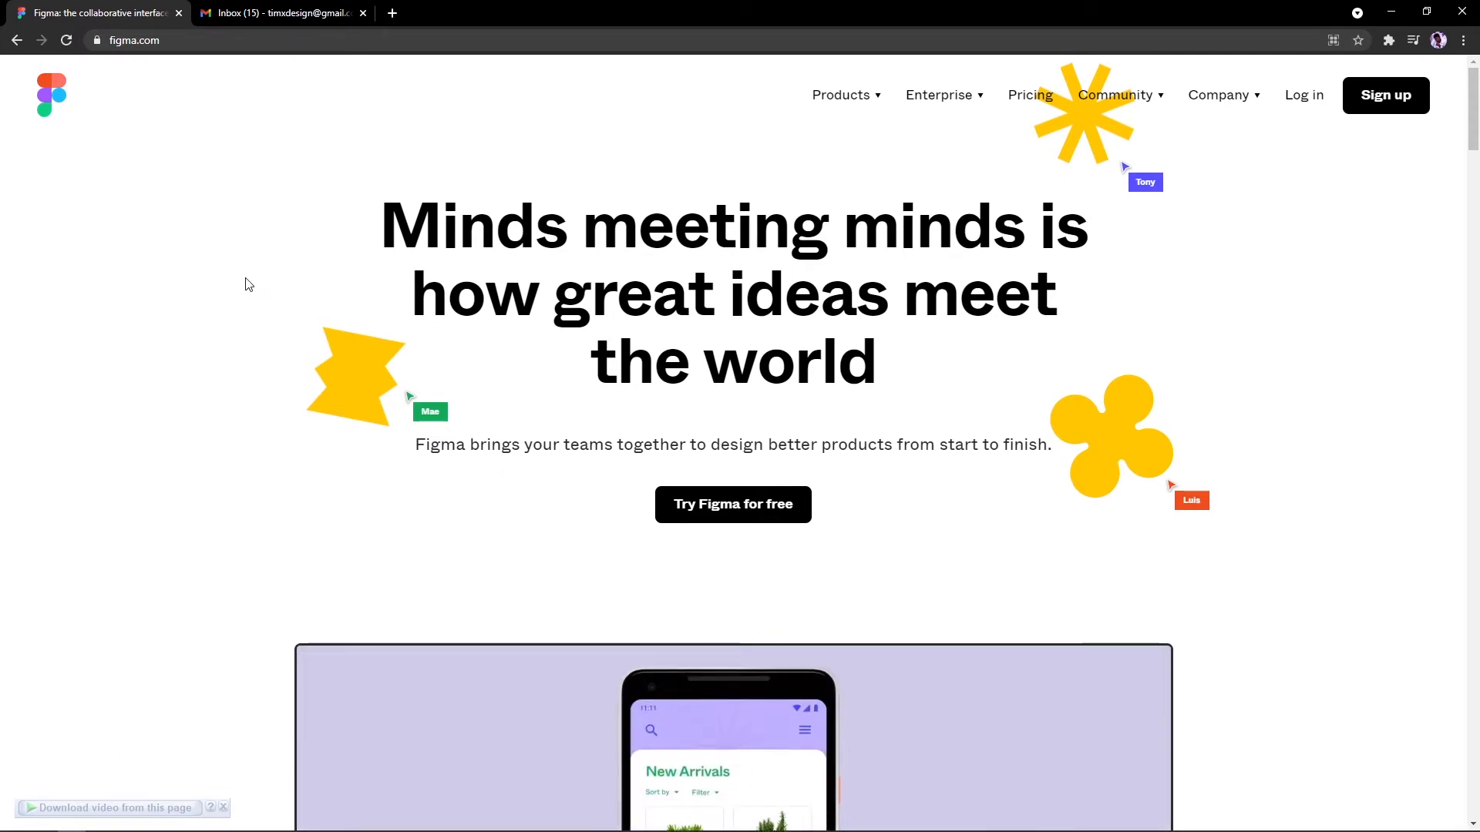
scroll(248, 283, "down", 6)
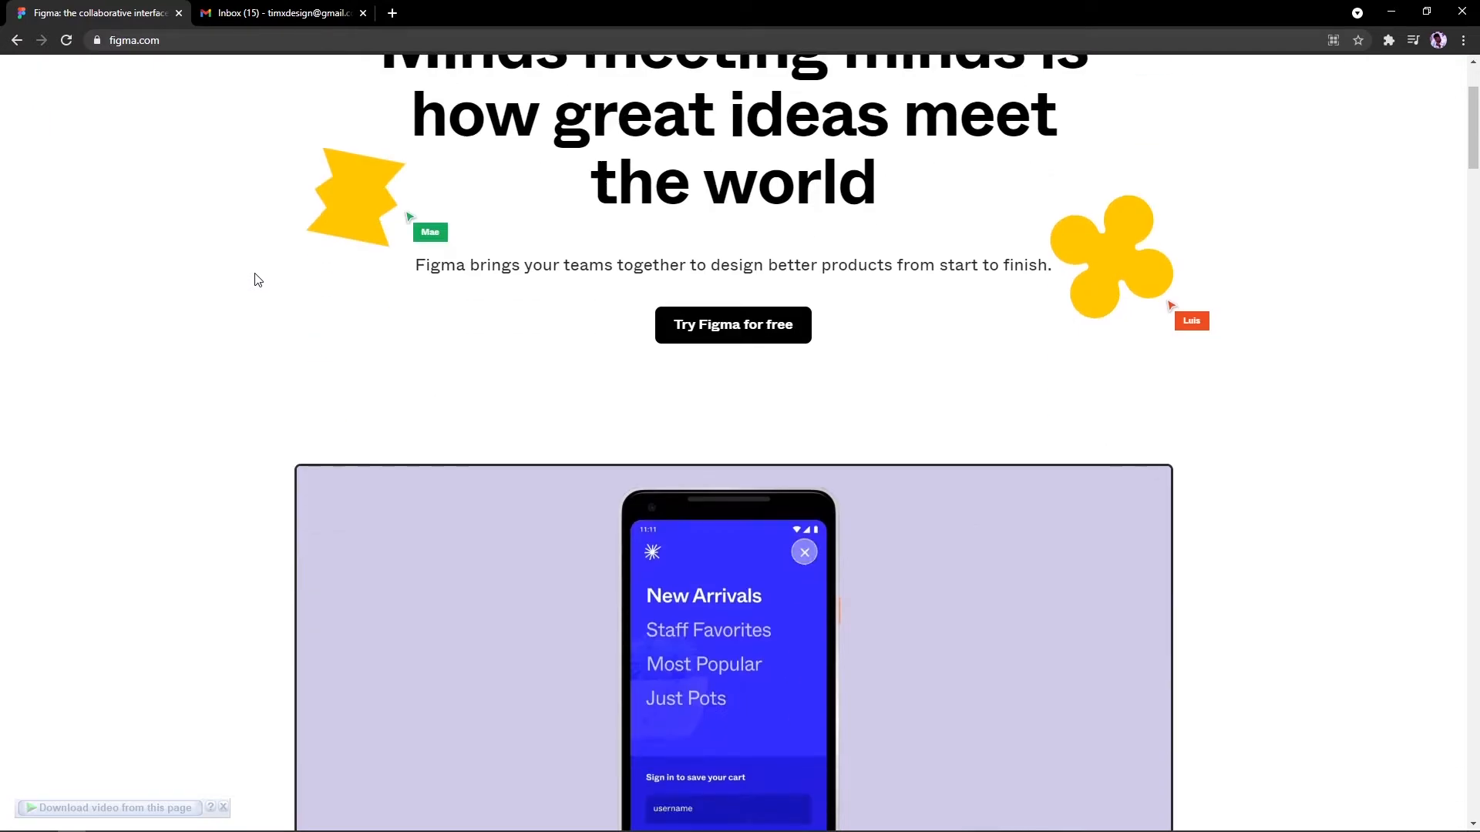
scroll(257, 273, "down", 14)
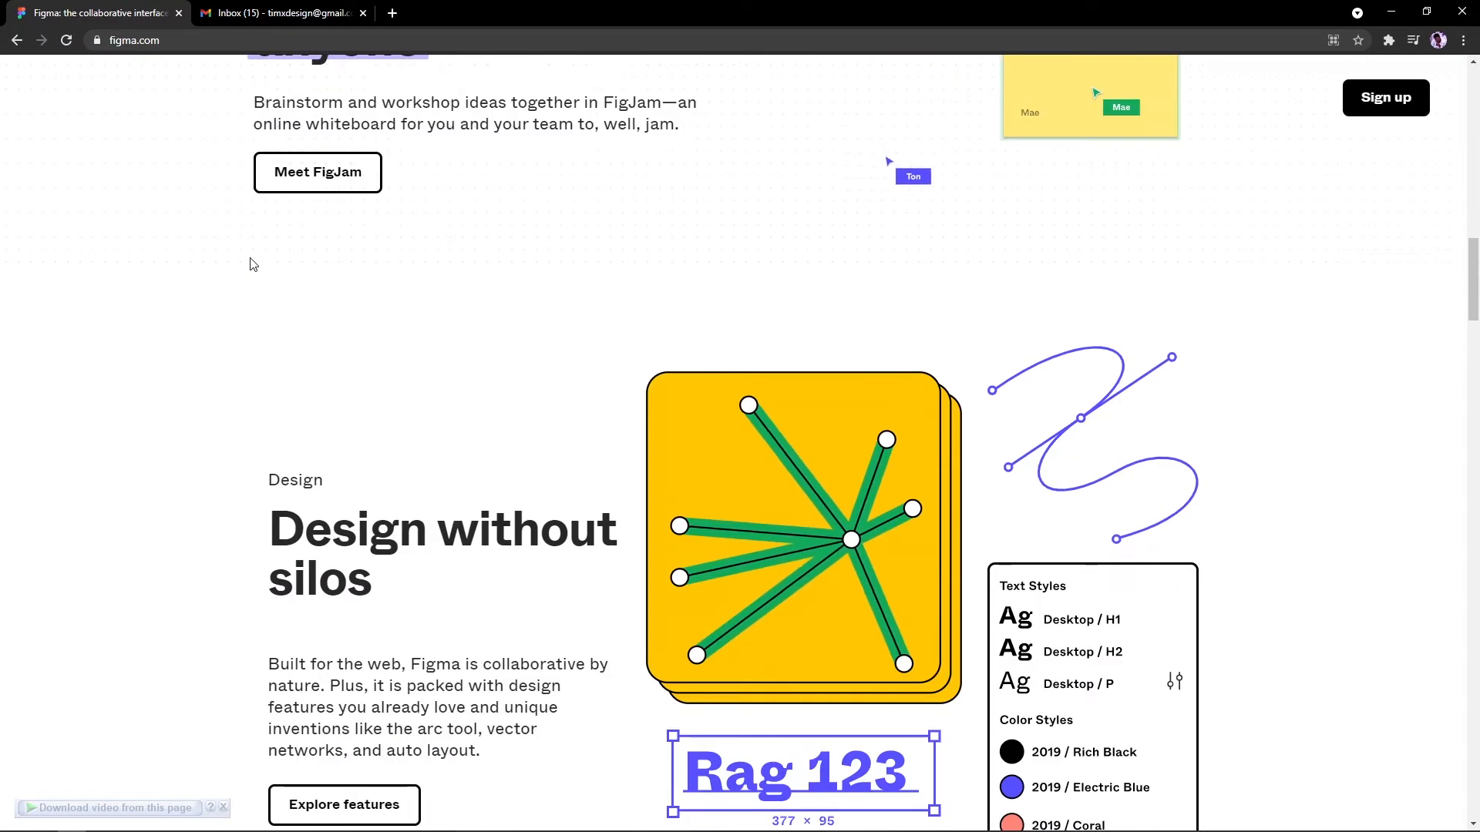
scroll(255, 270, "up", 20)
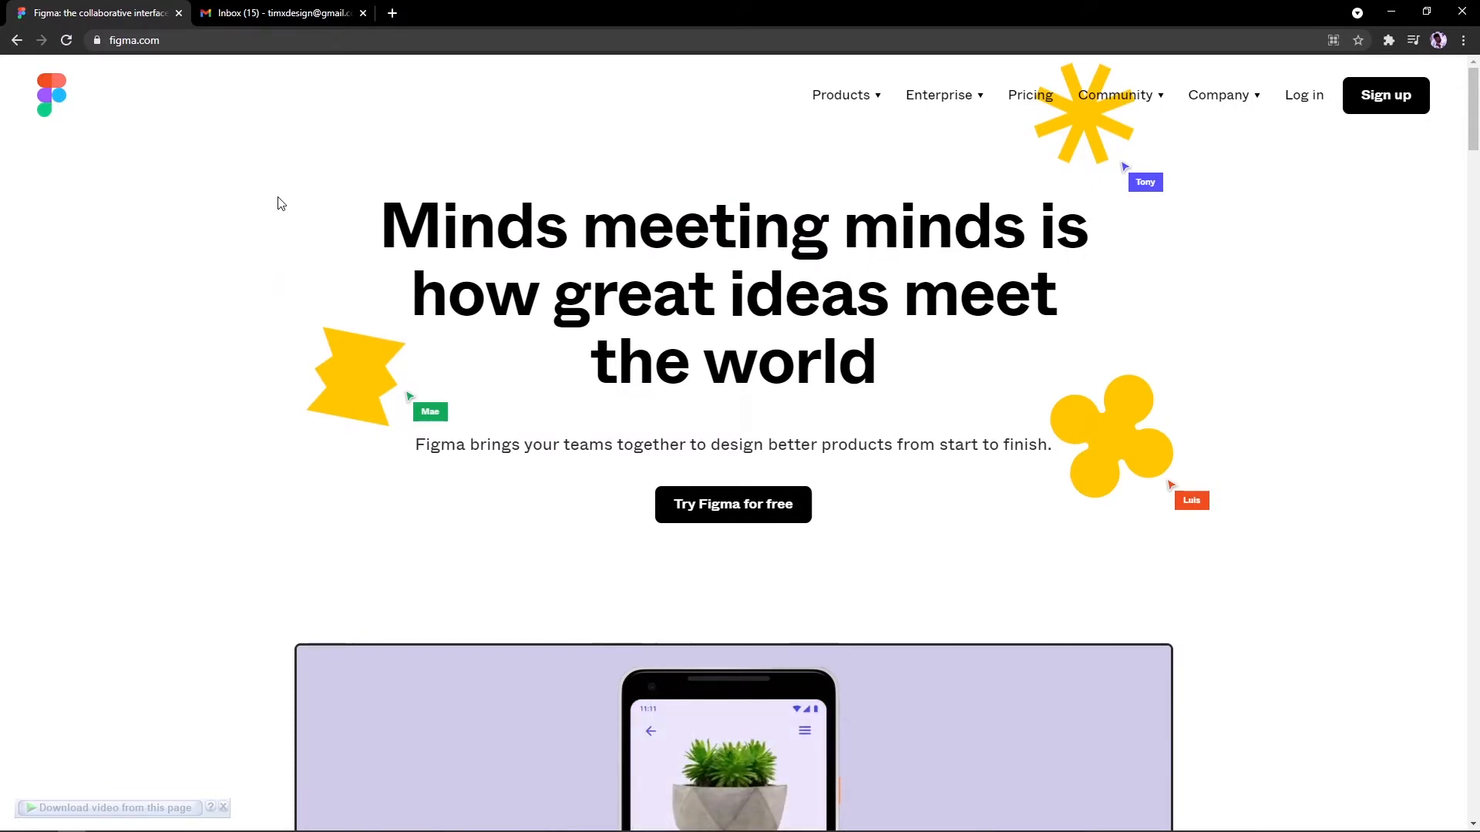
left_click_drag(378, 202, 535, 309)
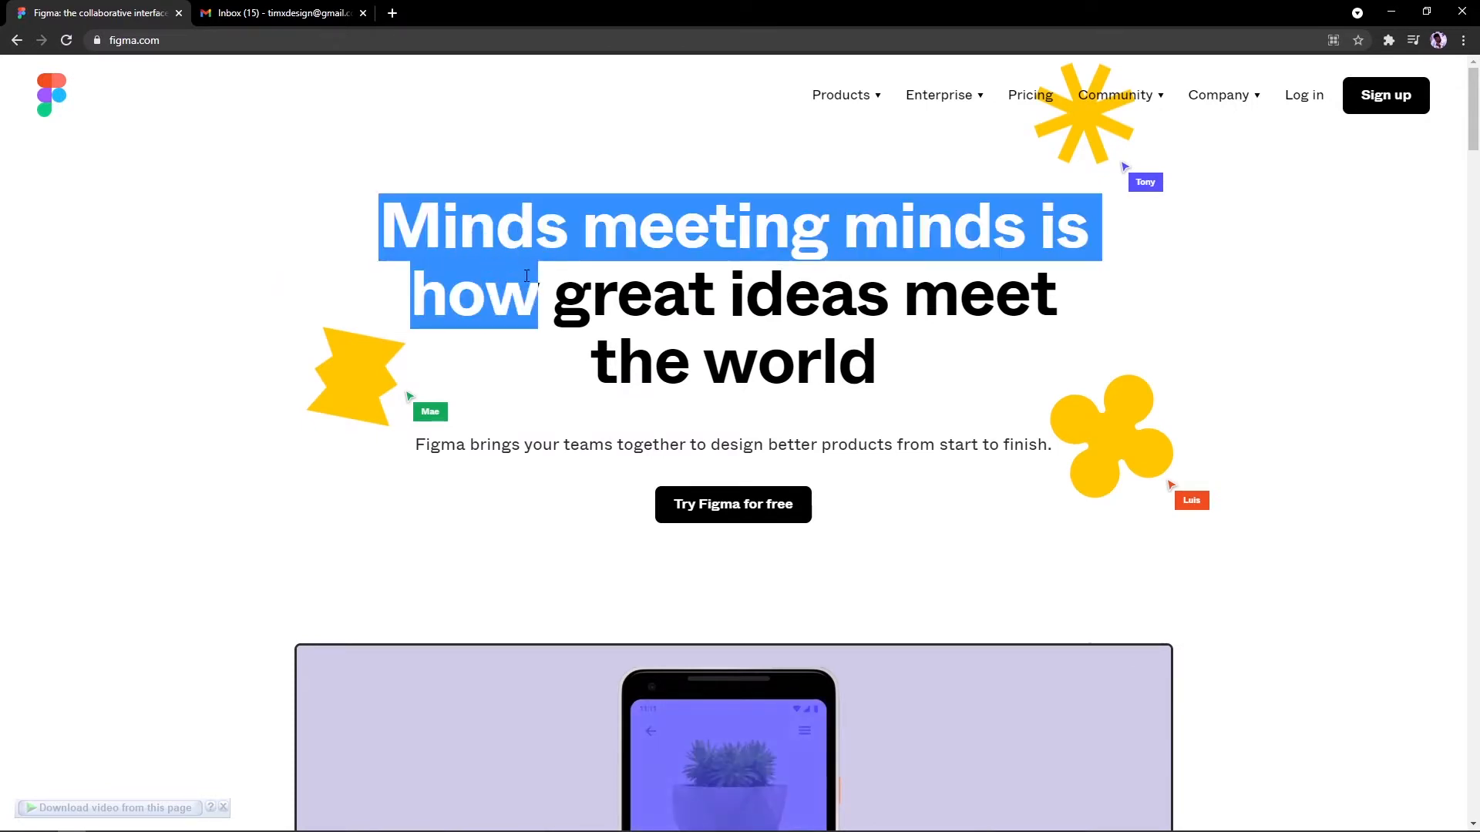
left_click(598, 320)
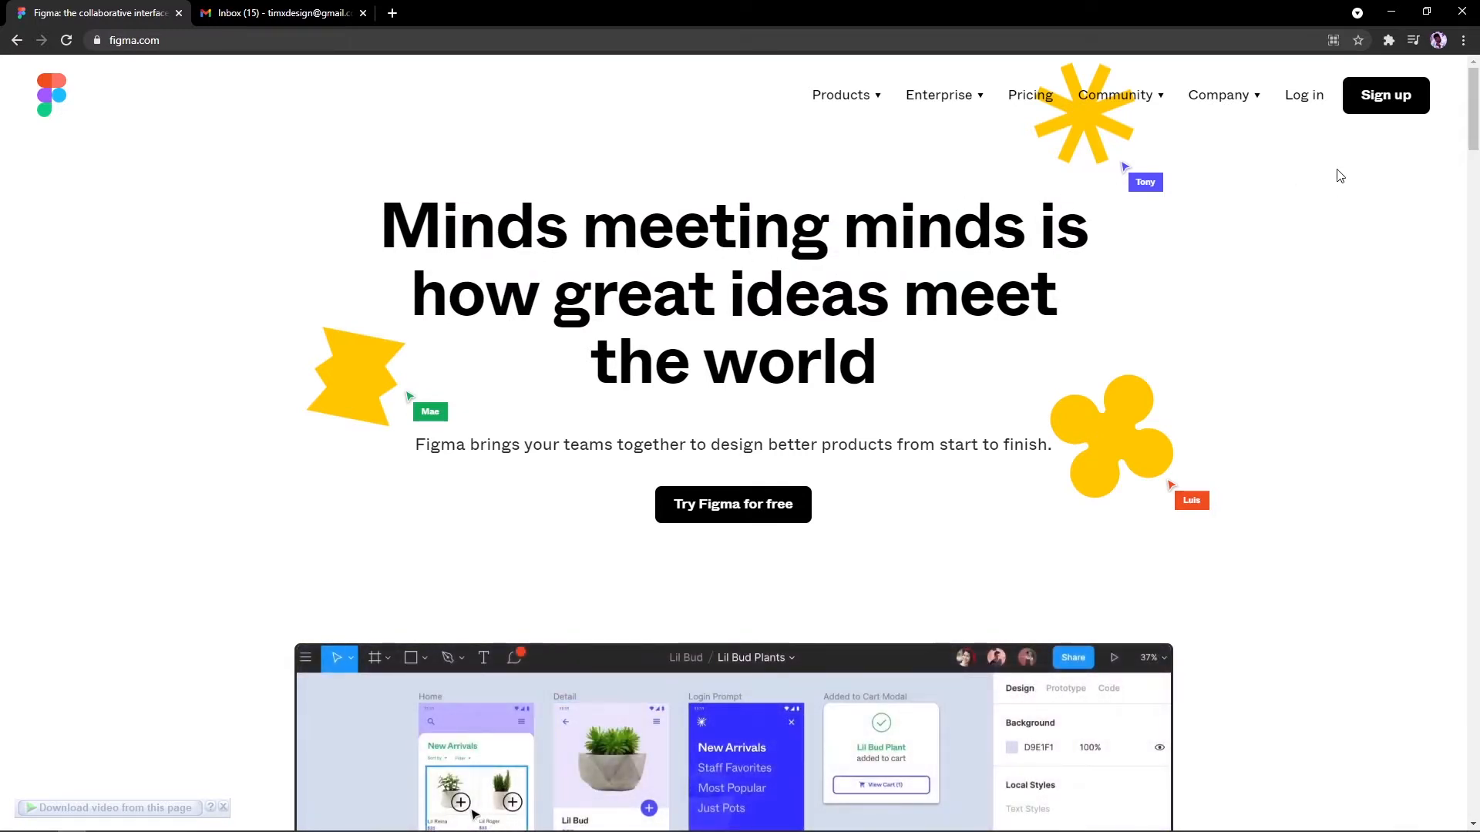
Step: Open the sign-up form and try the email and password fields
left_click(1396, 92)
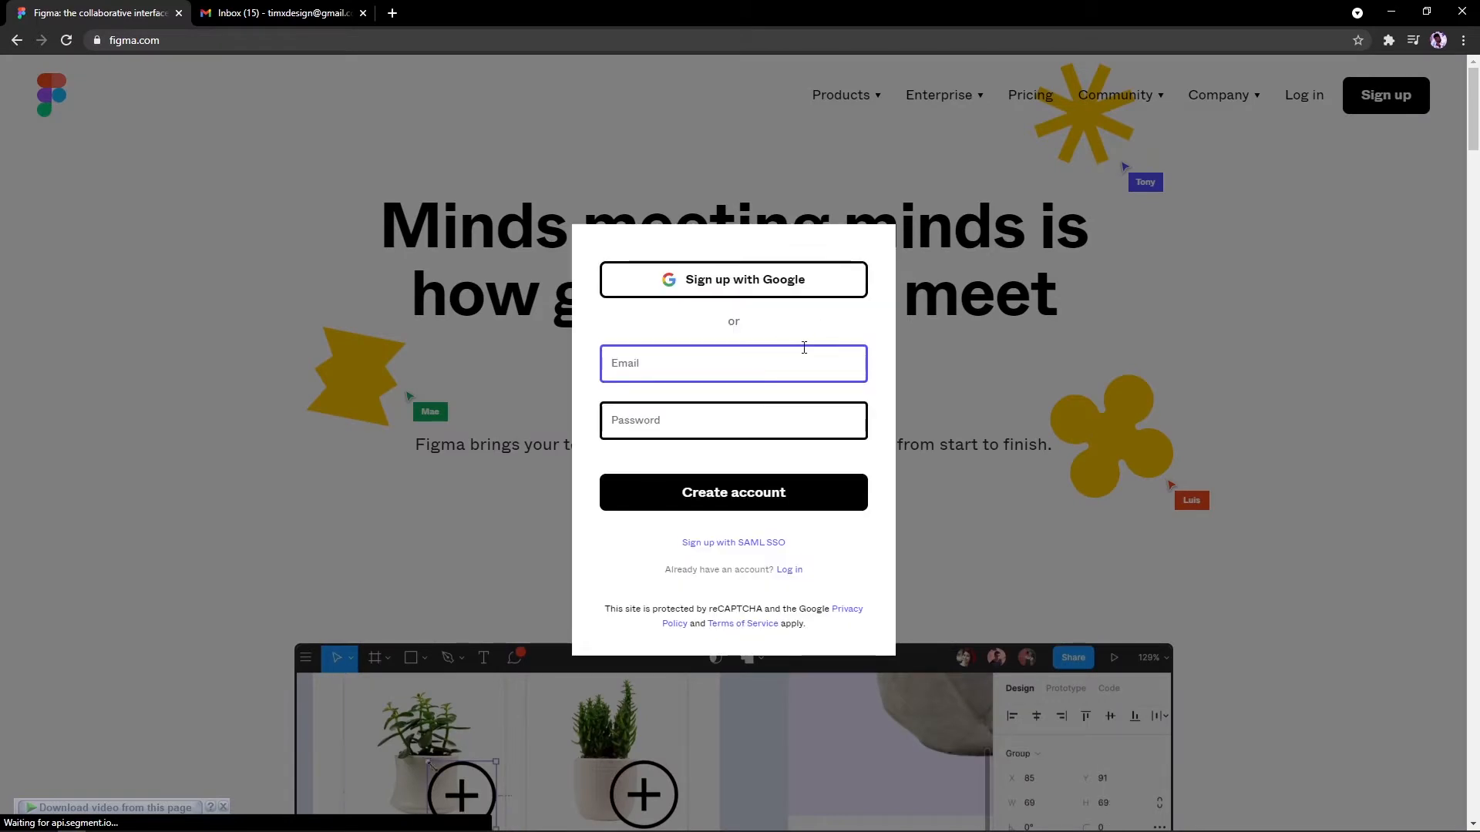
left_click(726, 376)
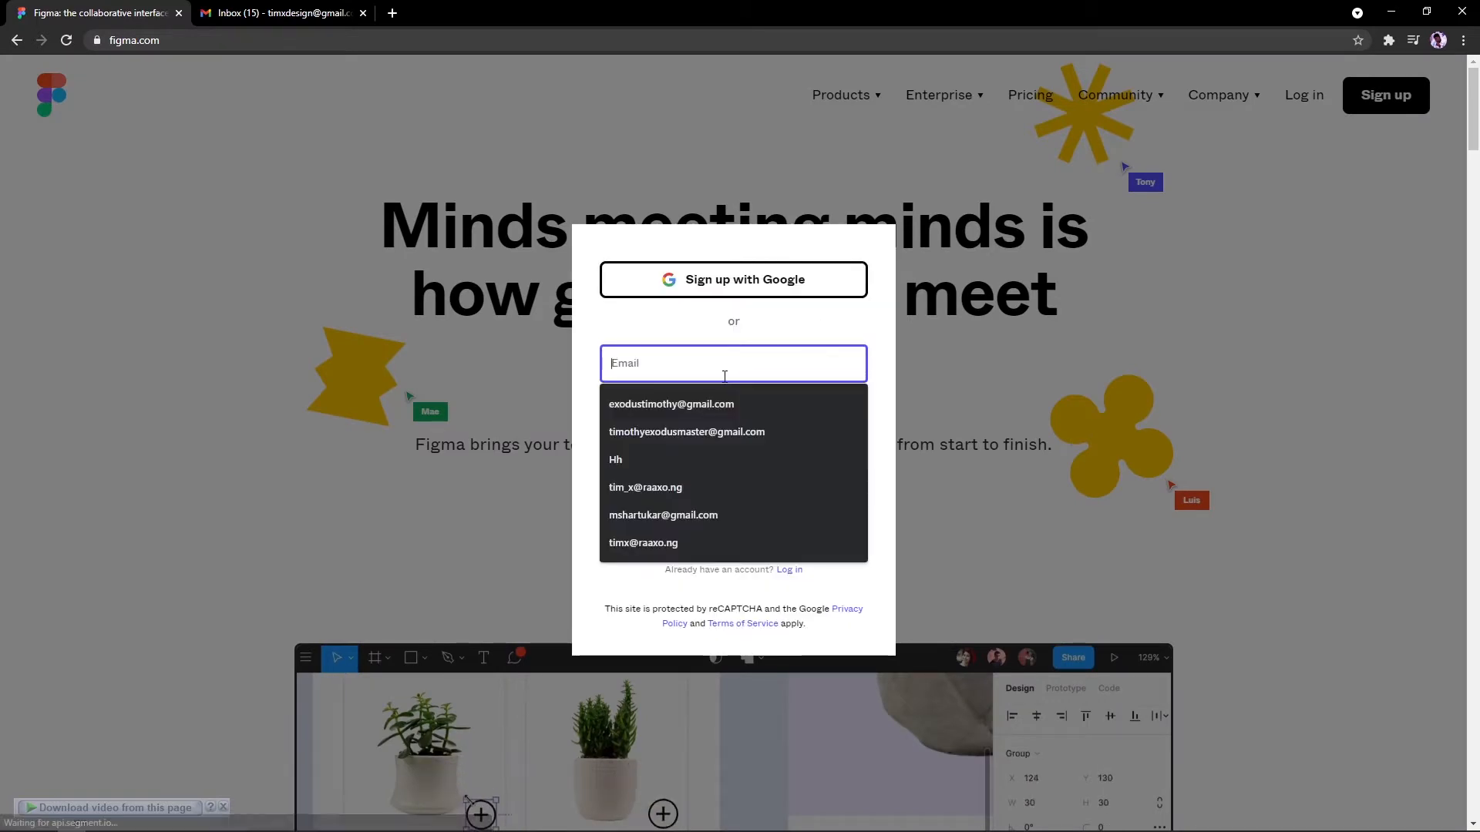
left_click(620, 337)
left_click(618, 355)
left_click(616, 316)
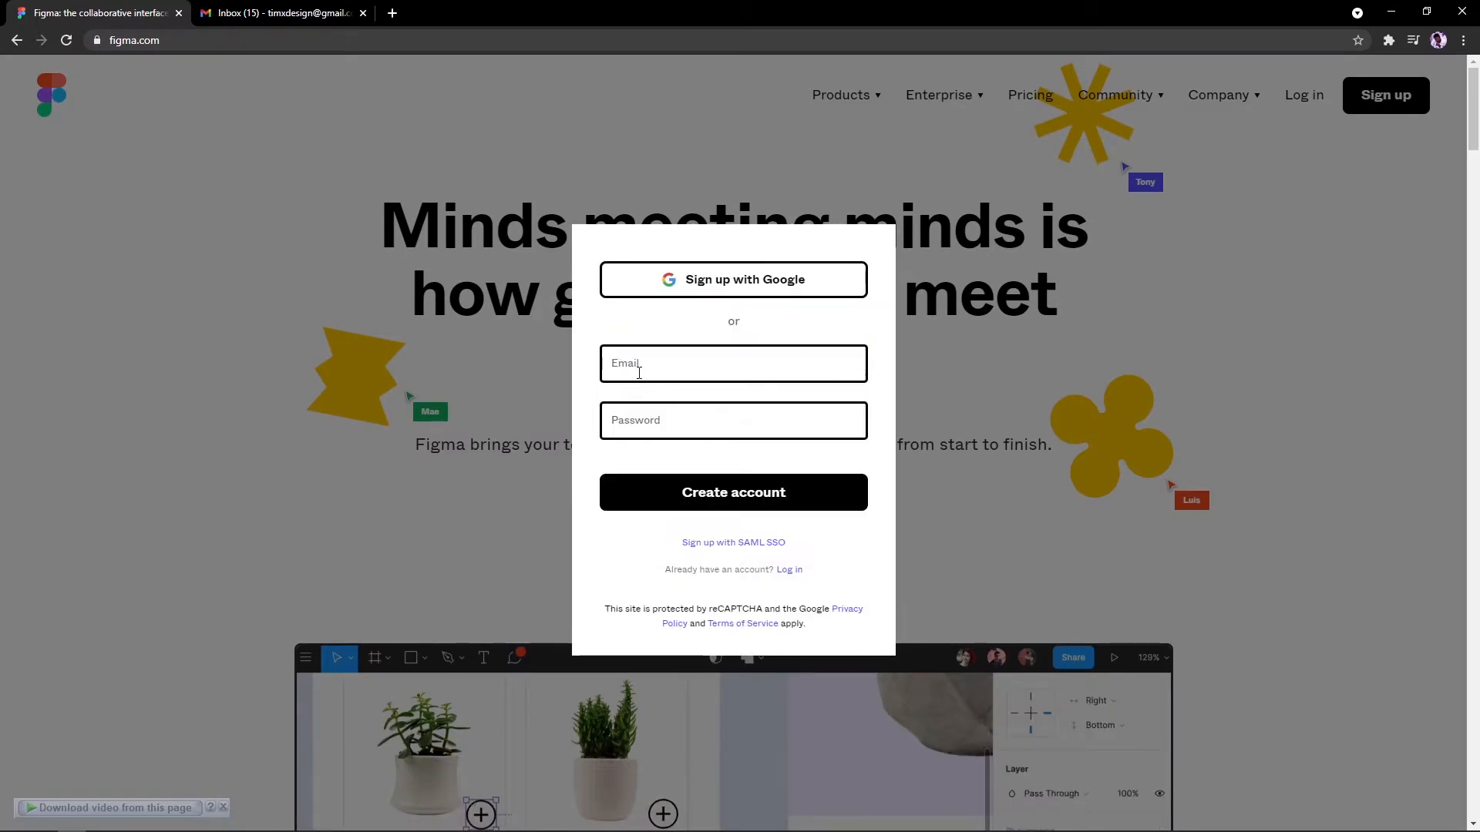
left_click(645, 411)
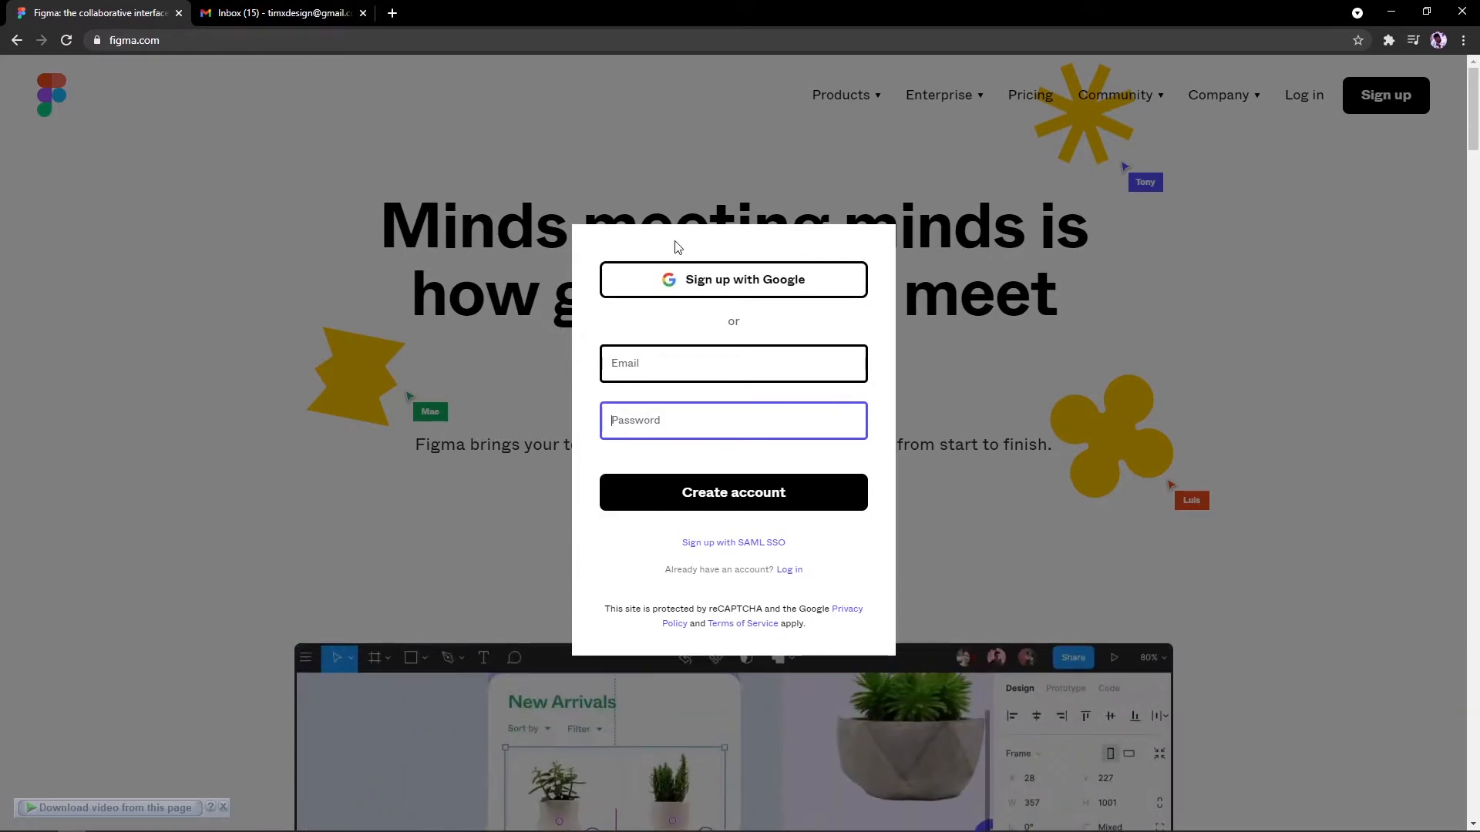
Step: Choose Sign up with Google and pick the Google account to continue
left_click(700, 283)
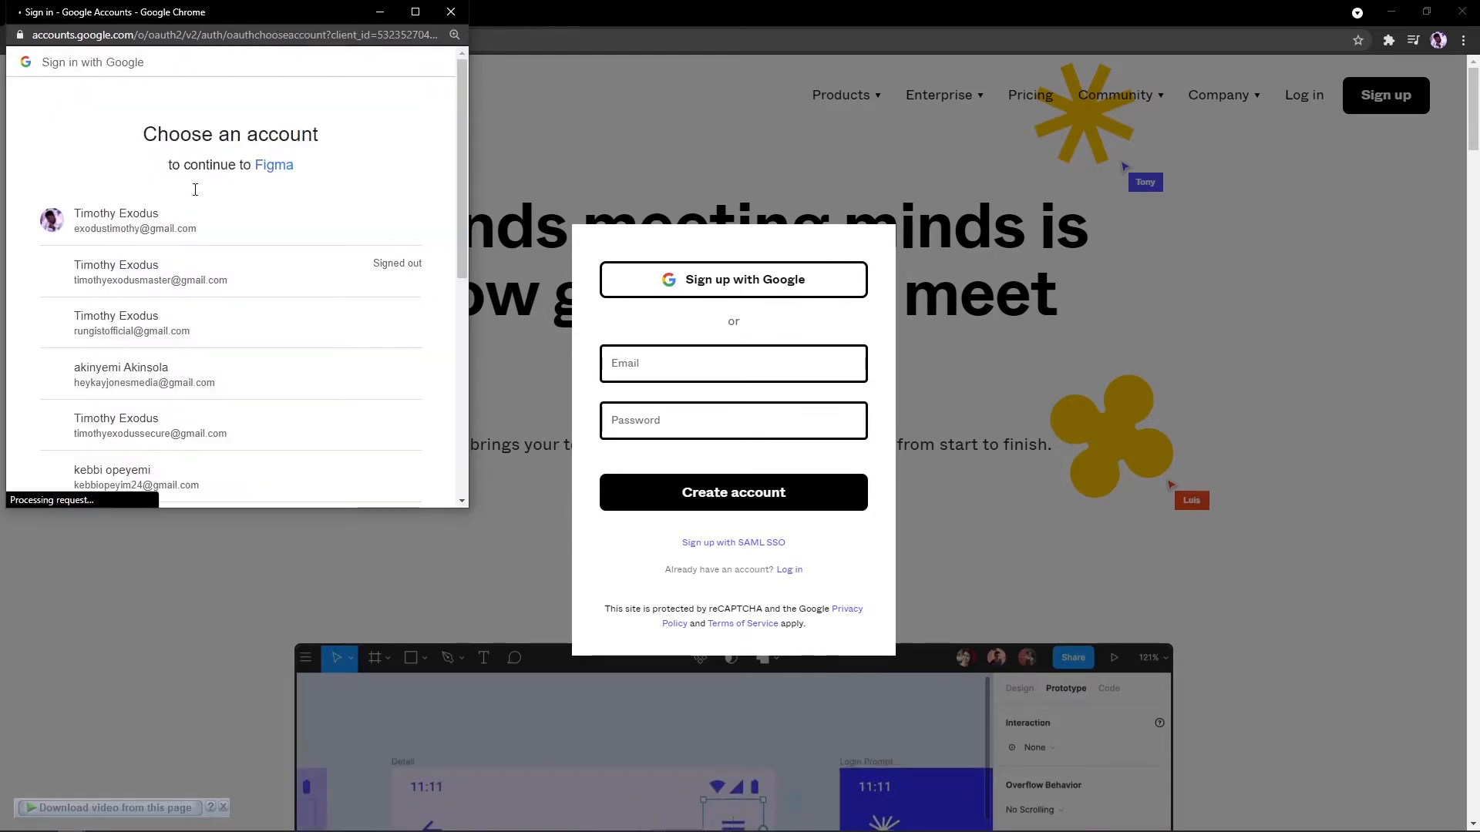
scroll(188, 308, "down", 2)
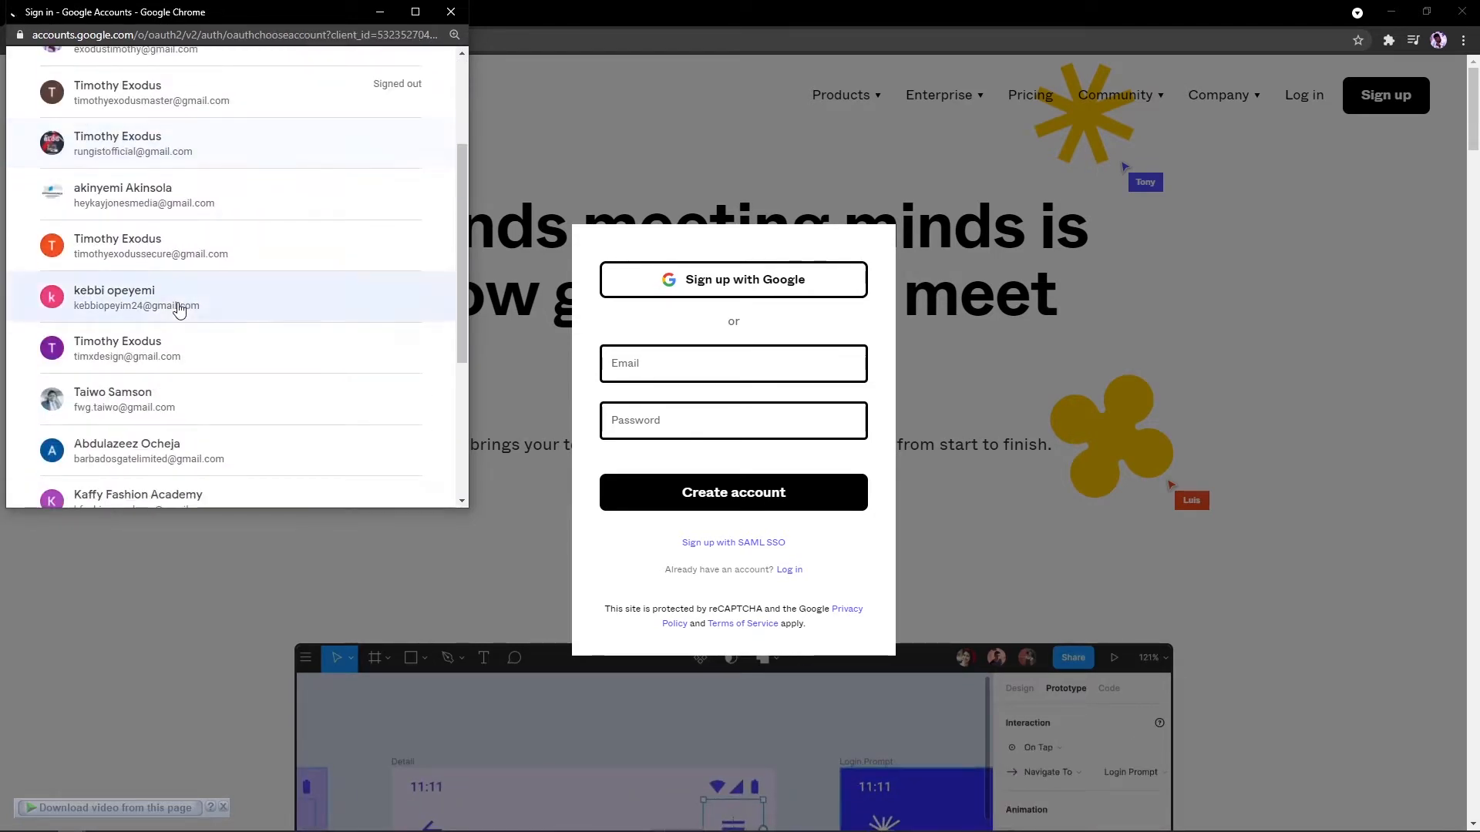
left_click(113, 354)
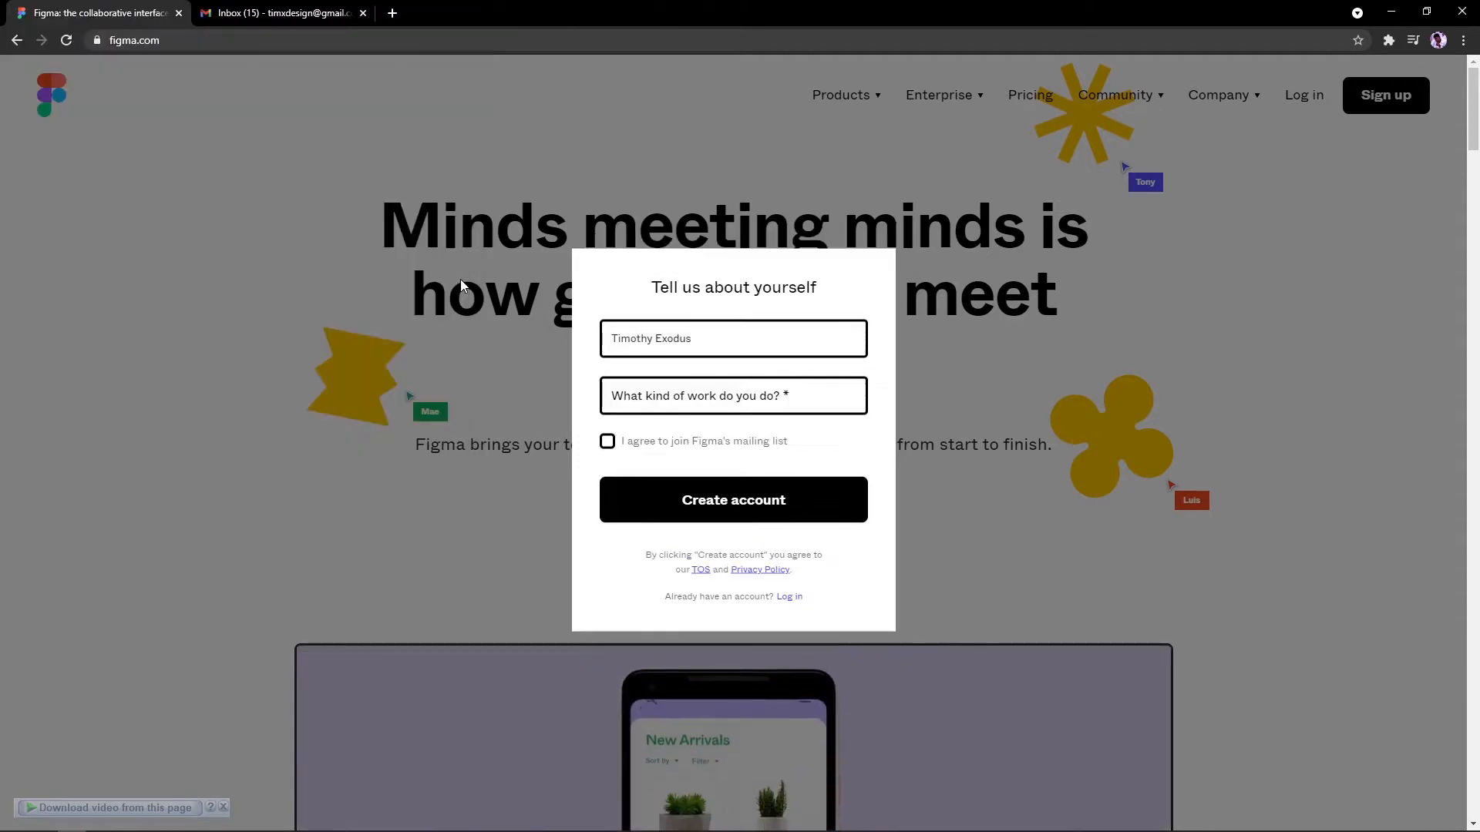
Step: Replace the name field's contents with the user's full name
left_click(642, 341)
key("ctrl+a")
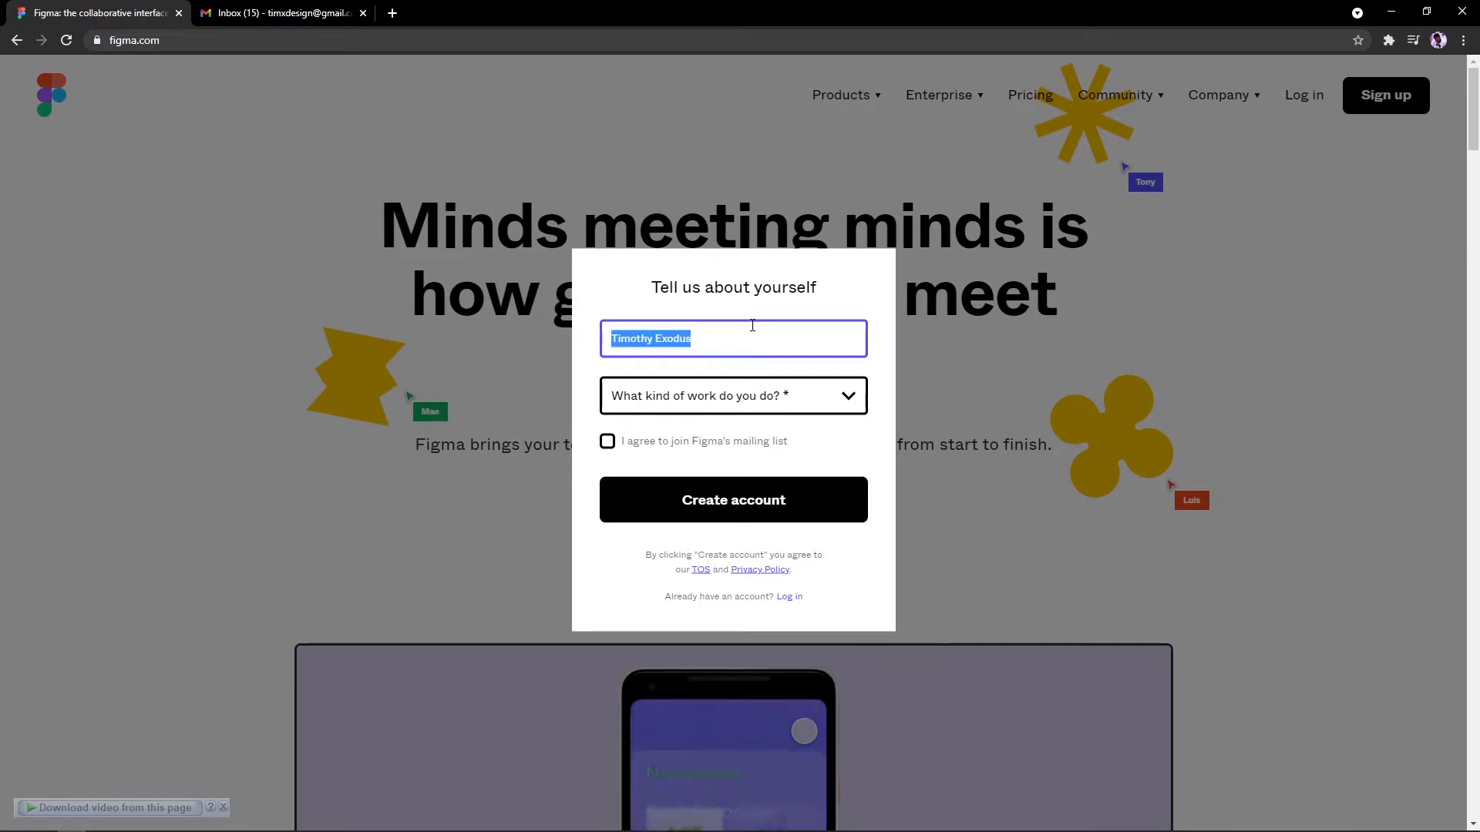
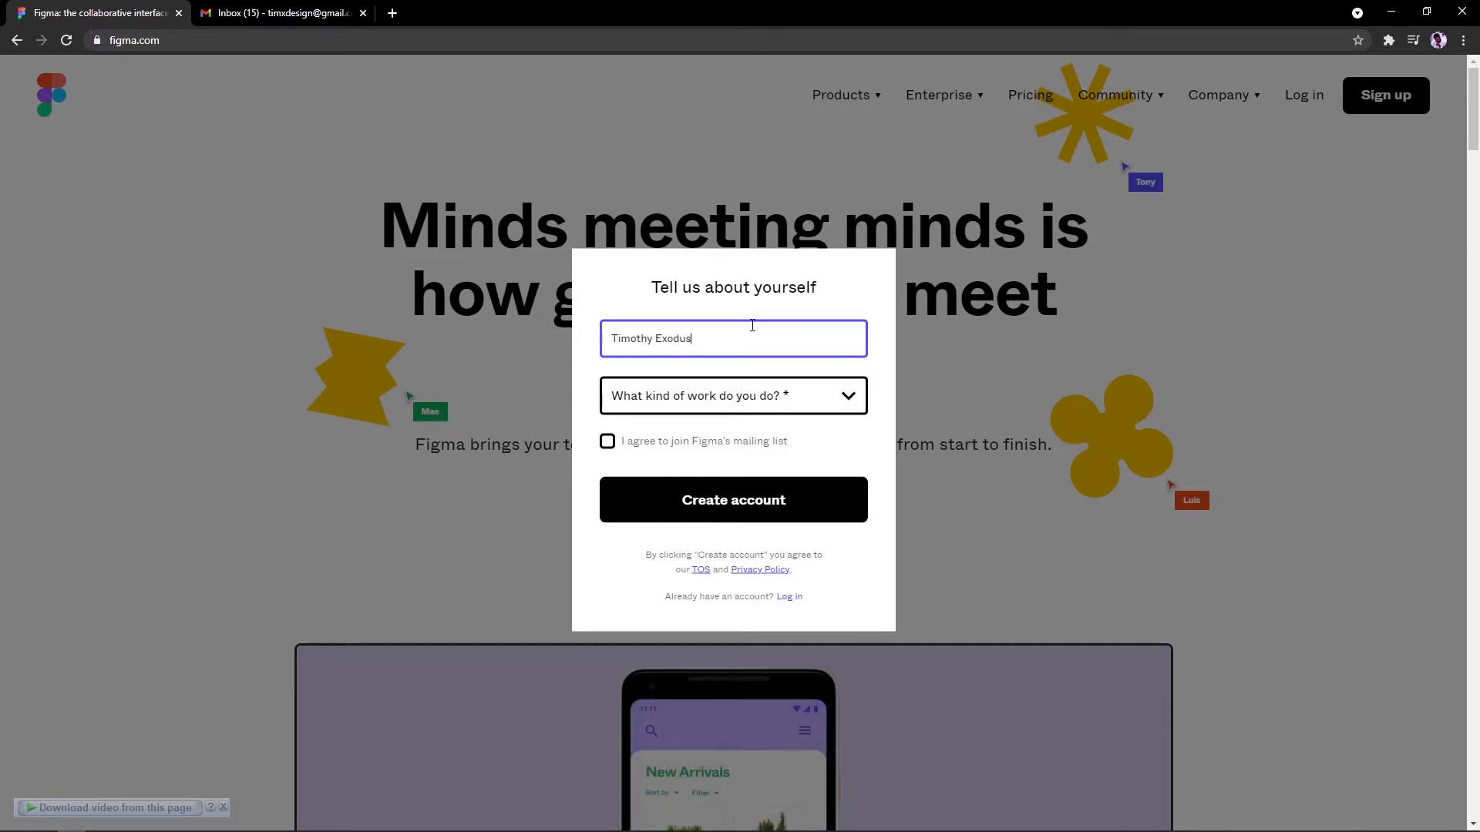
Step: Choose Design as the work type, leave the mailing list unchecked, and create the account
left_click(742, 397)
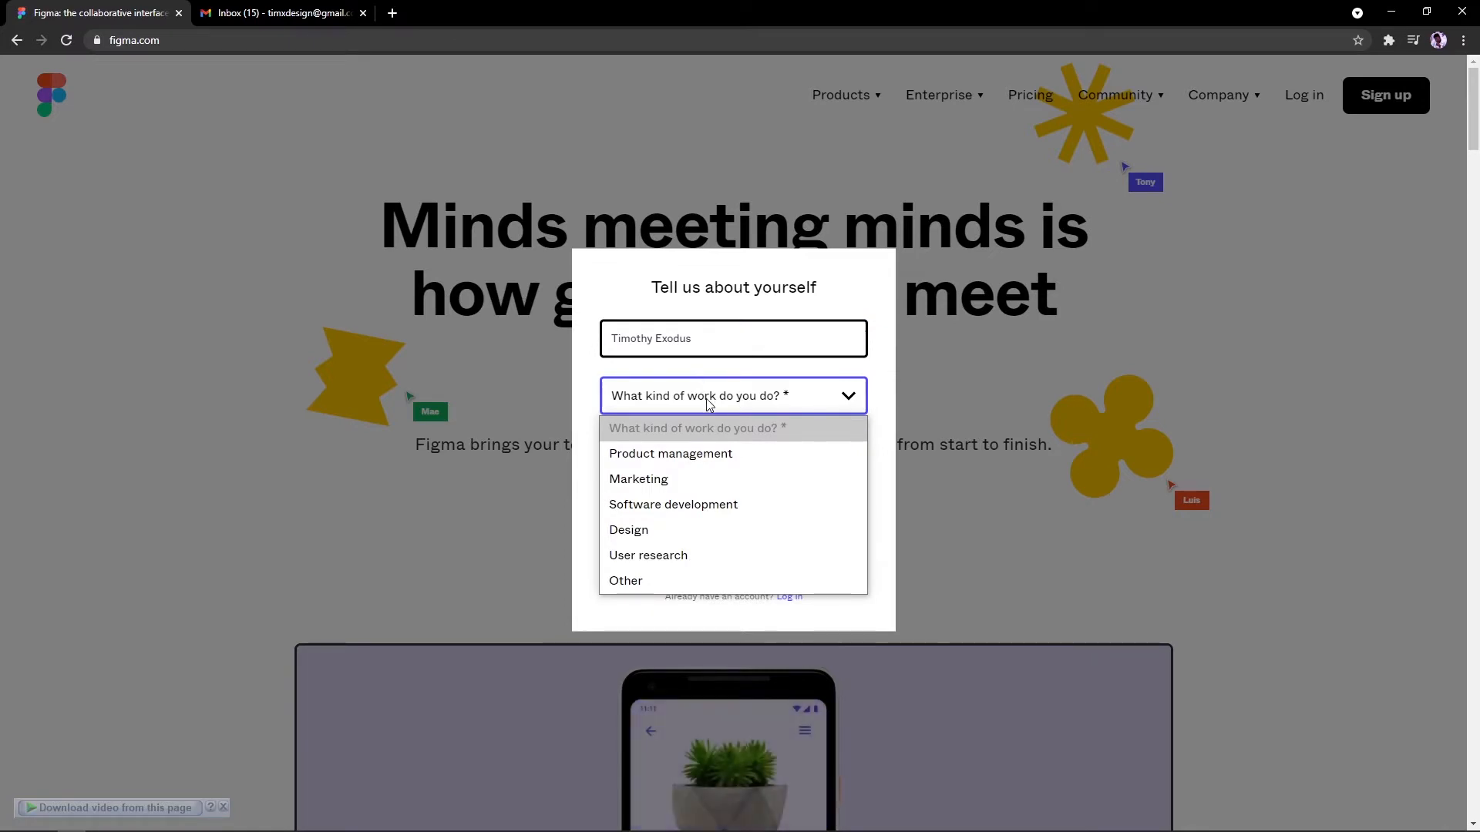
left_click(669, 531)
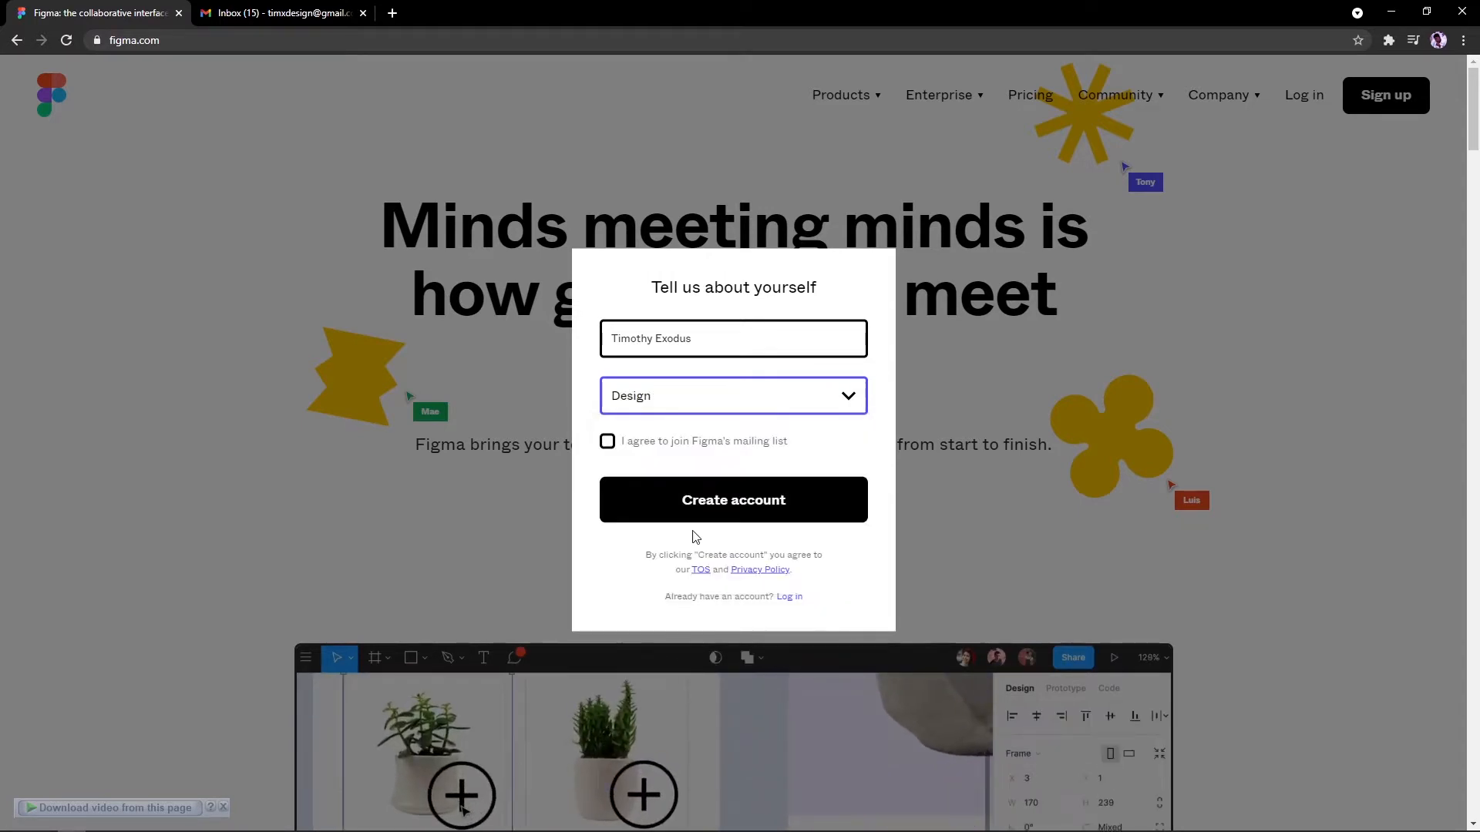
left_click(662, 448)
left_click(662, 448)
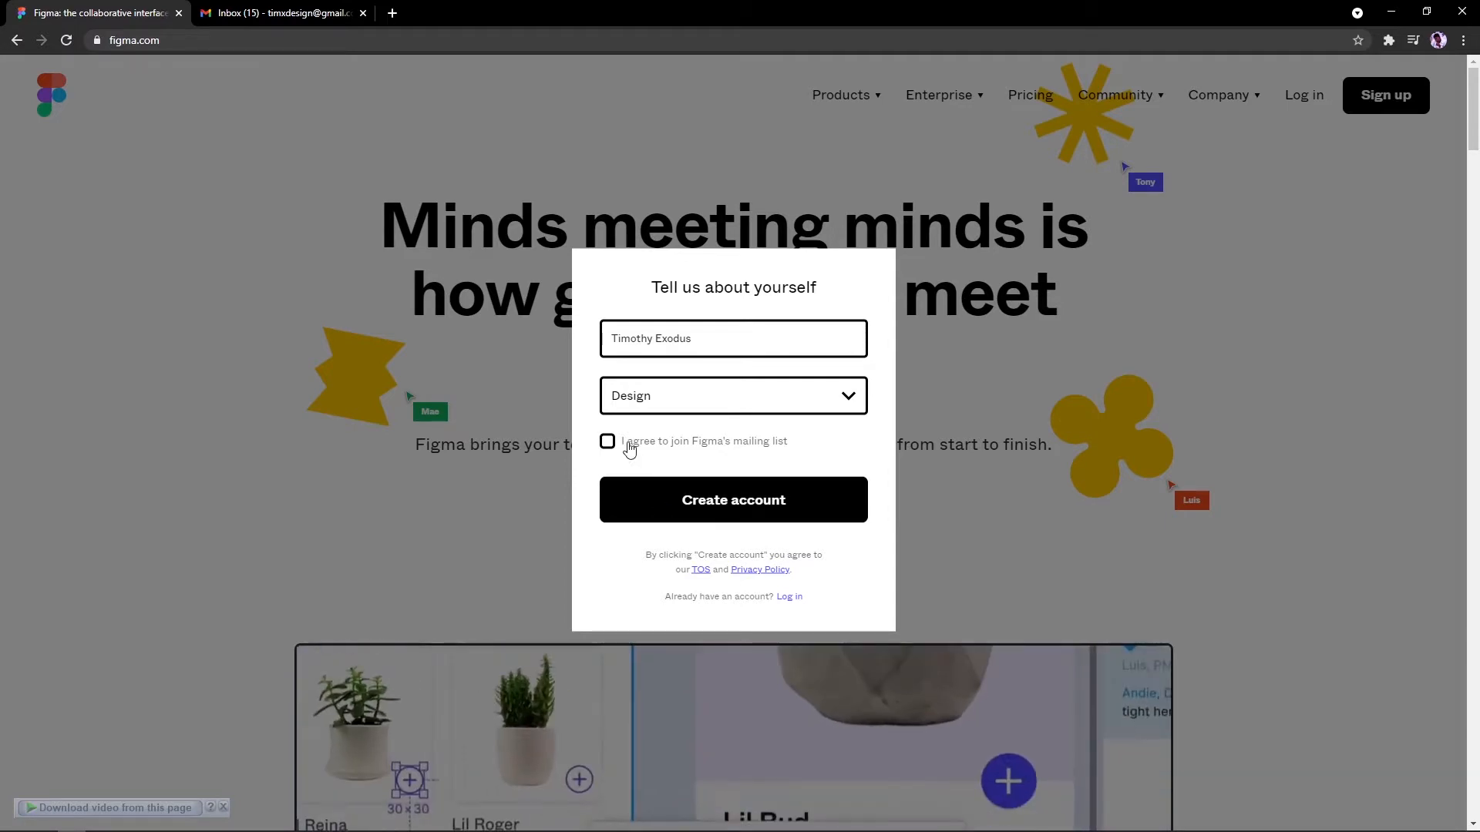
left_click(631, 502)
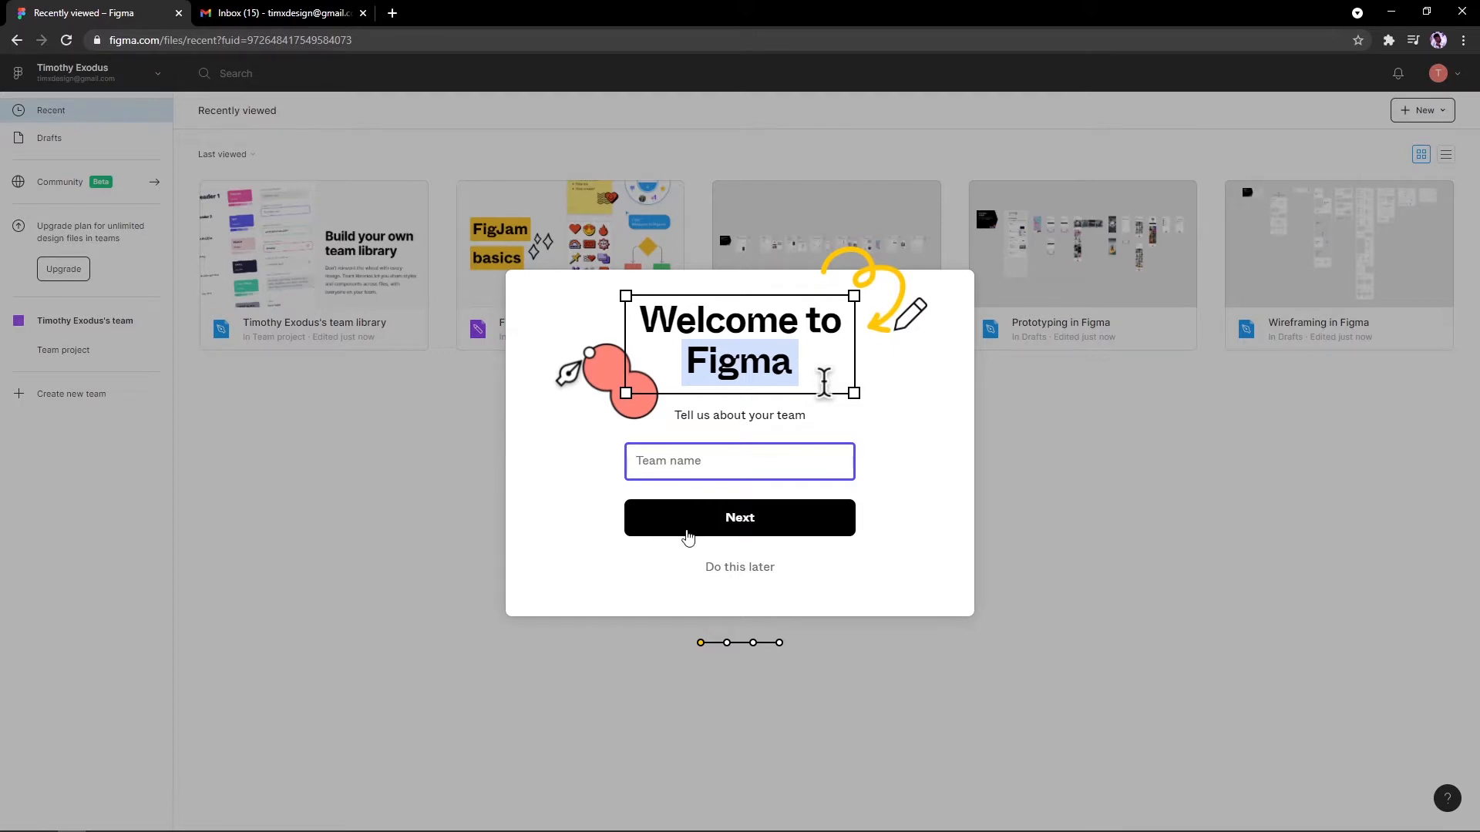
Step: Type DesignGod's as the team name, correcting typos and the trailing space
type("D")
key("BackSpace")
type("s")
key("BackSpace")
key("ctrl+a")
type("D")
Step: Confirm the team name, start an invite email, and copy the team invite link
left_click(662, 516)
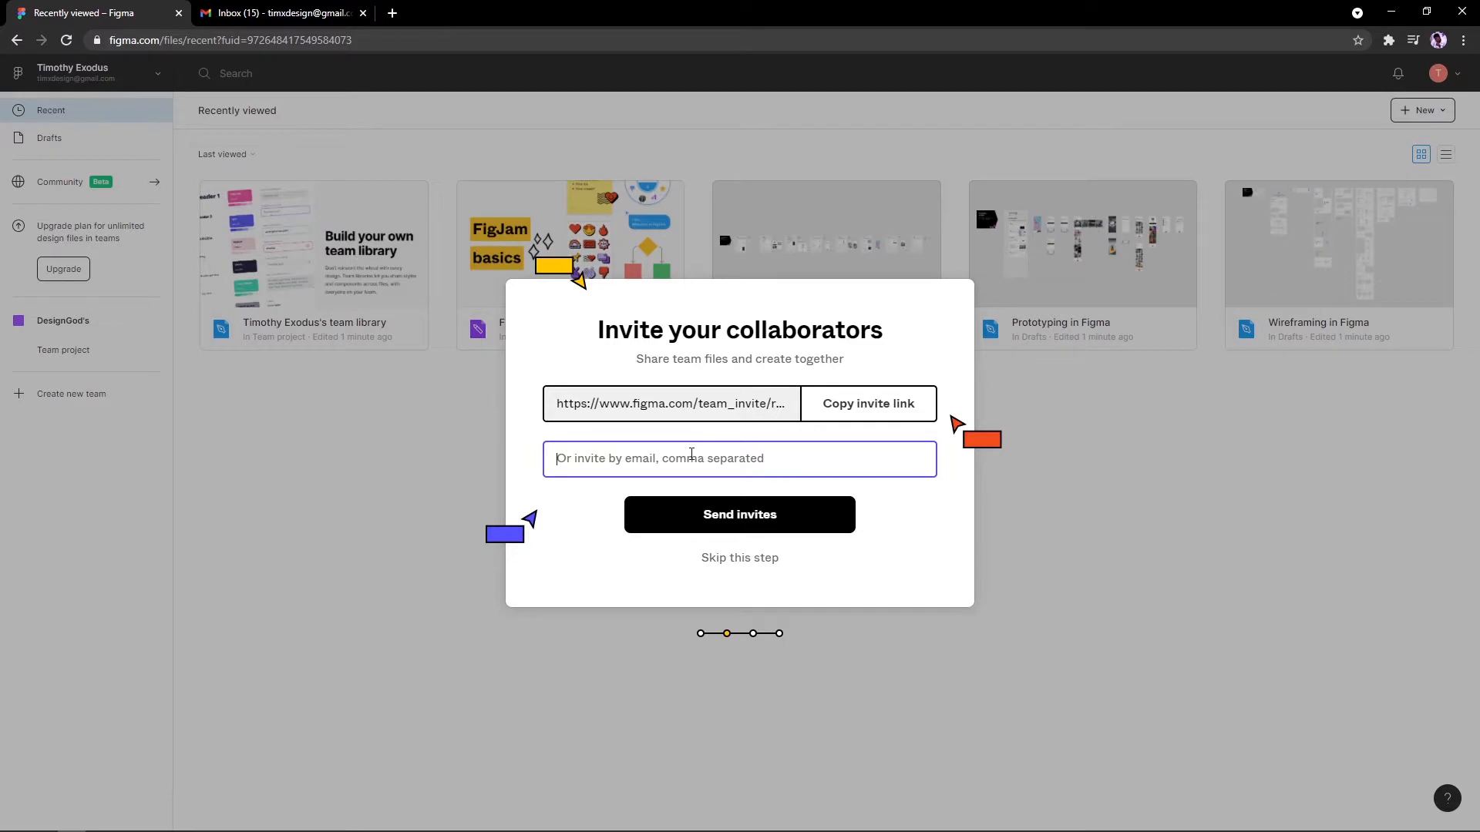
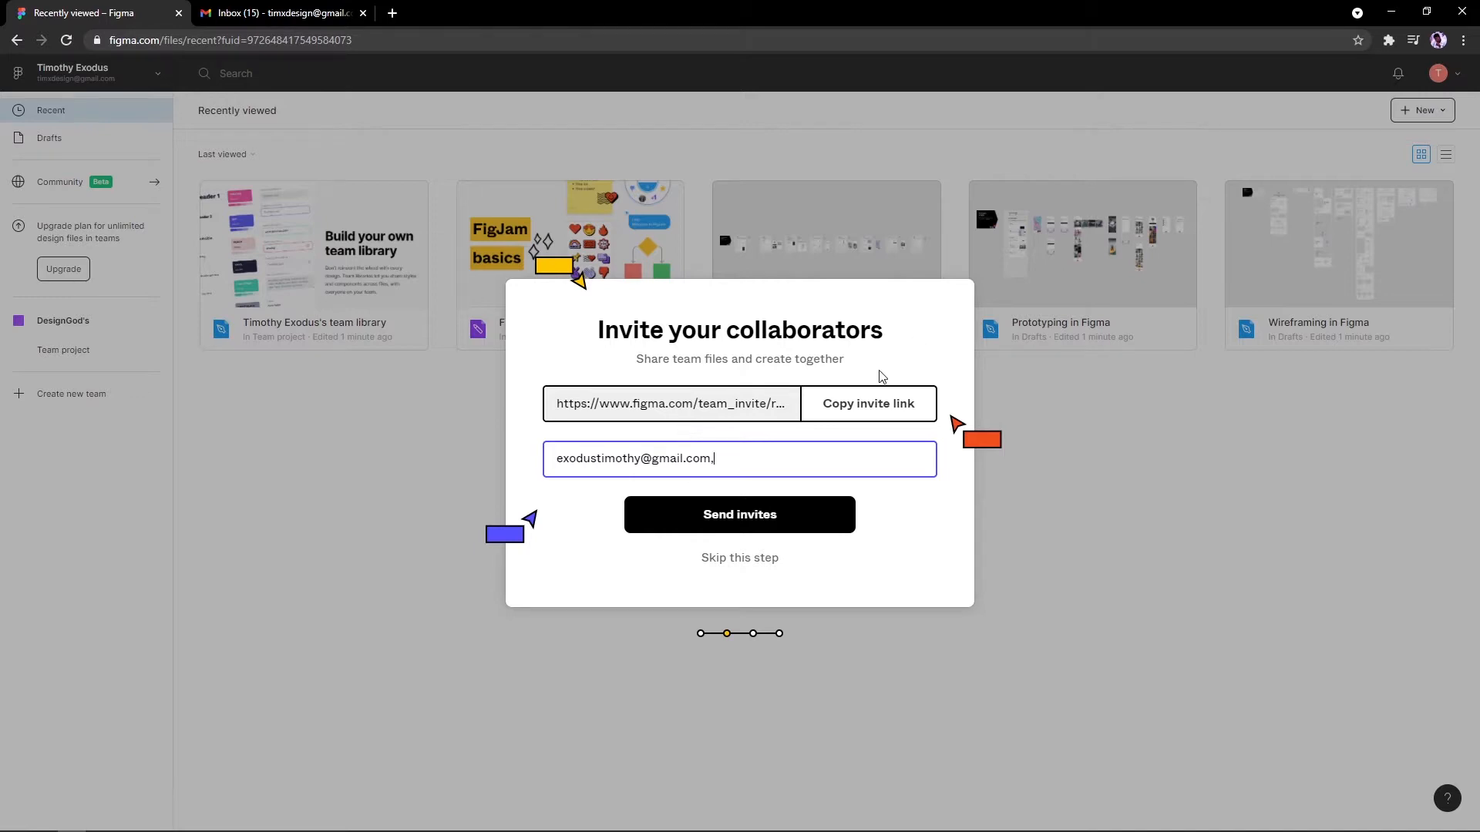
left_click(884, 414)
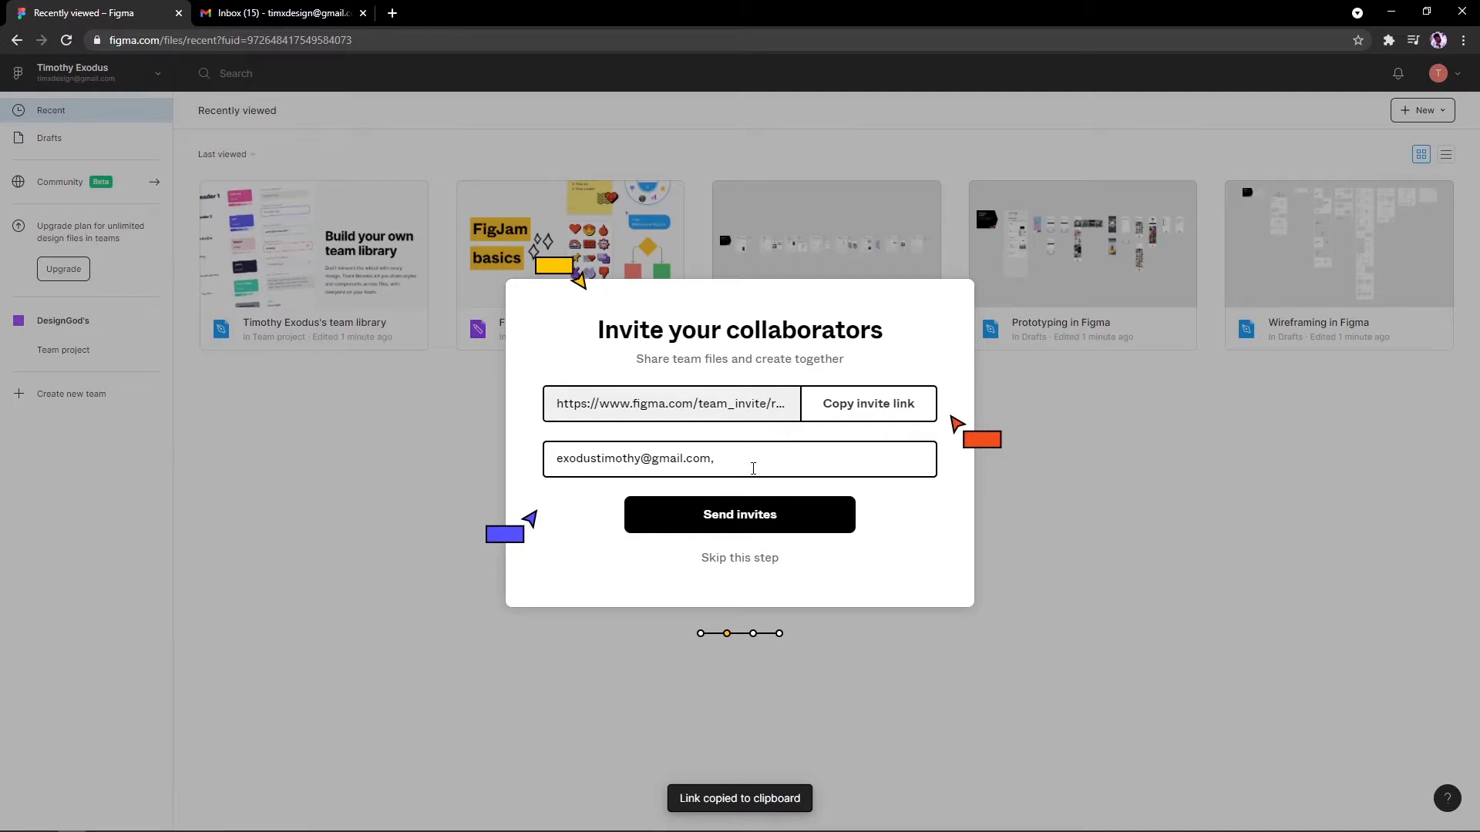
Step: Clear the typed invite email and skip inviting collaborators
left_click(742, 465)
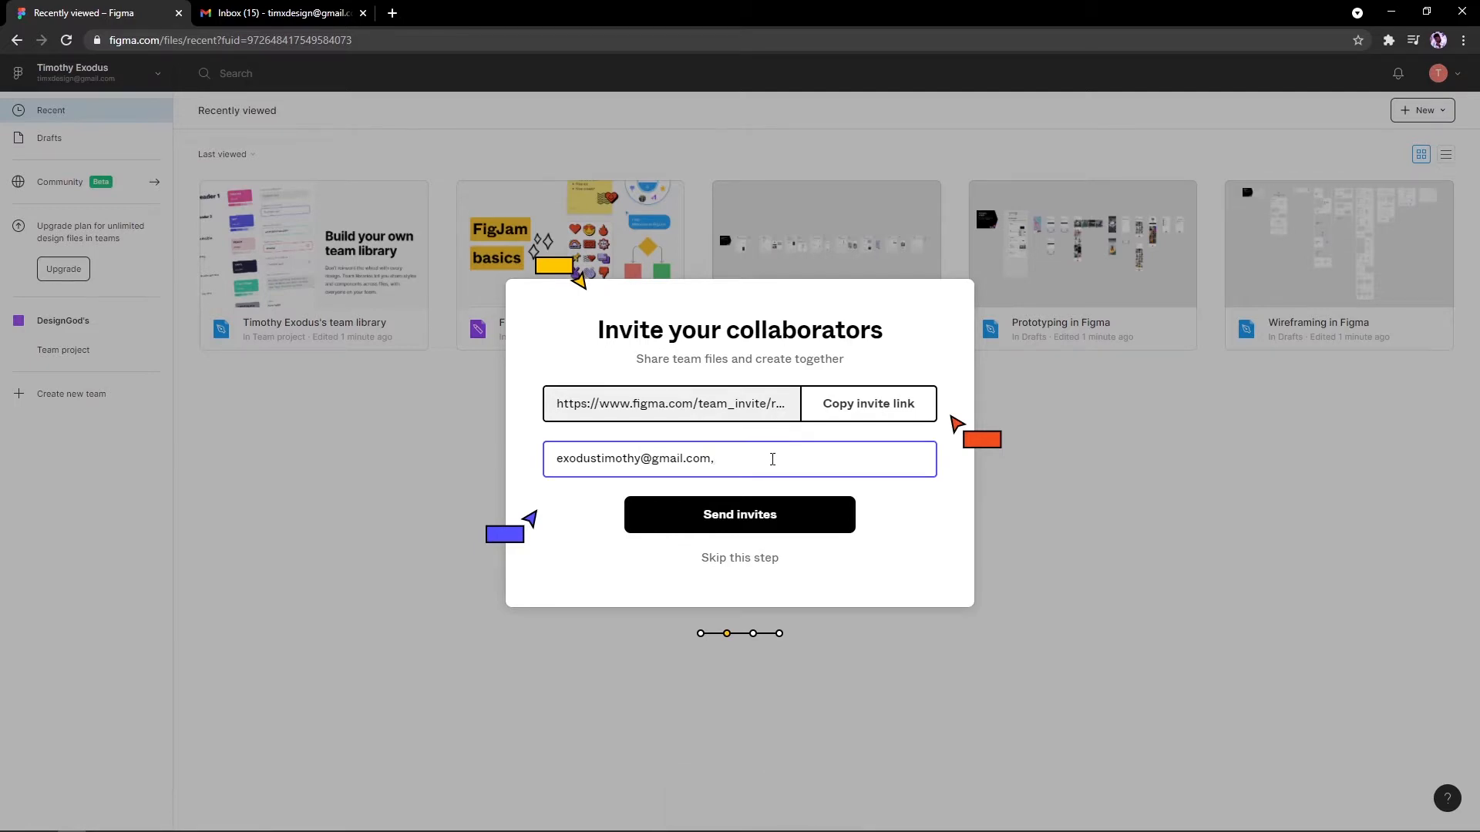
key("ctrl+a")
key("BackSpace")
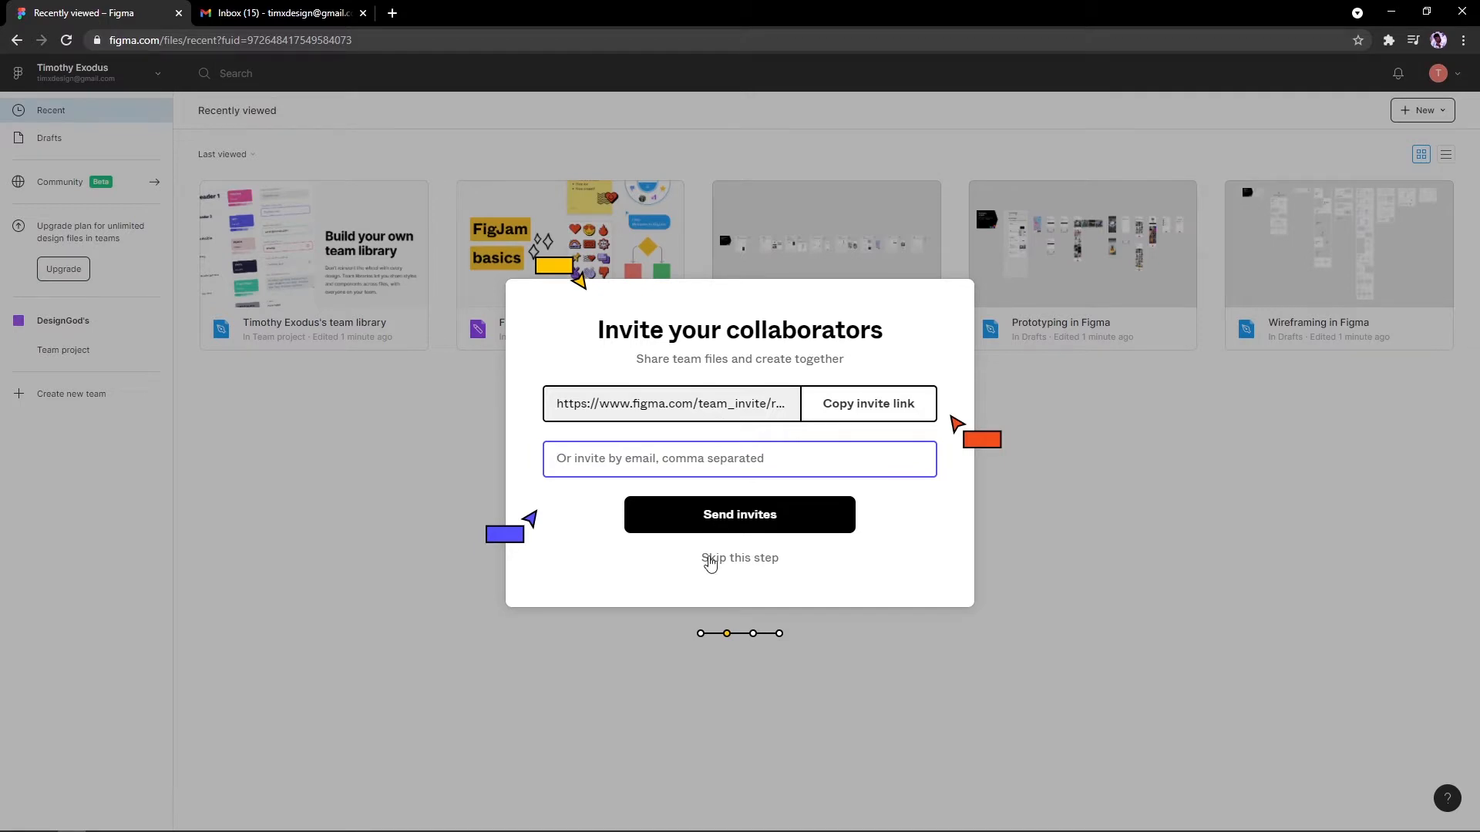
left_click(709, 564)
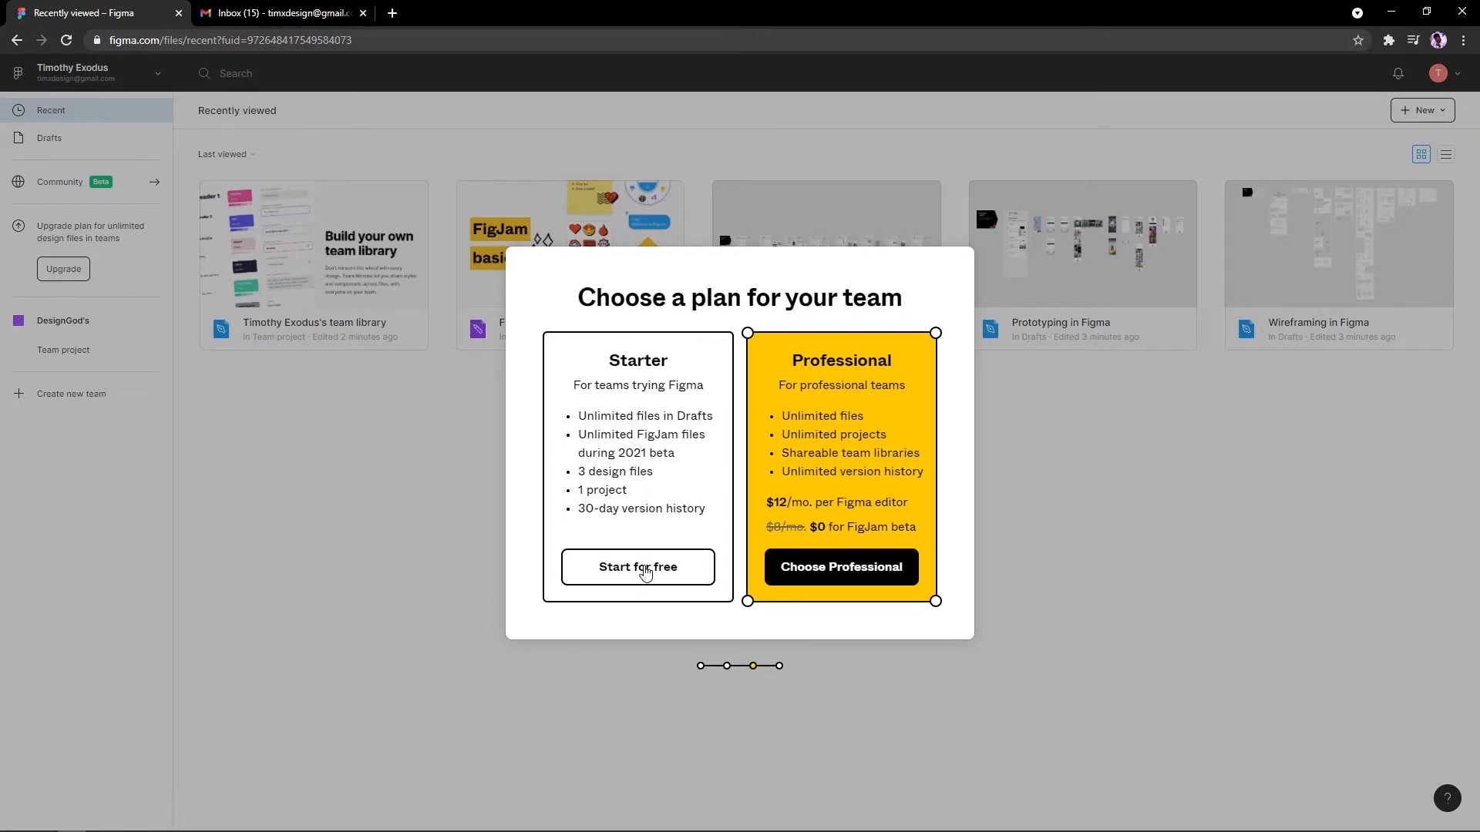
Step: Select Start for free to take the Starter plan
left_click(646, 569)
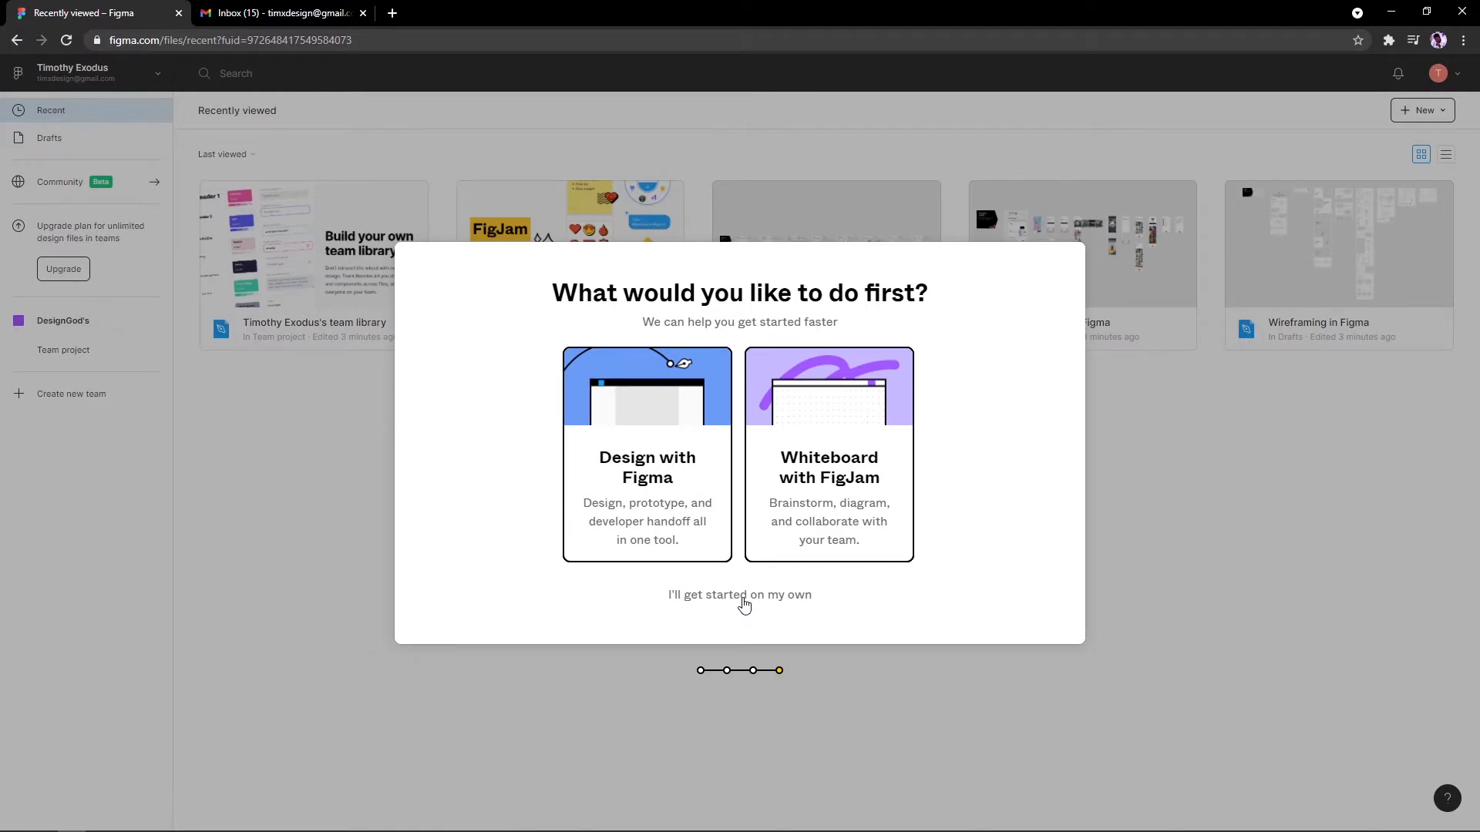
Step: Choose "I'll get started on my own" to skip the first-task choice
left_click(739, 595)
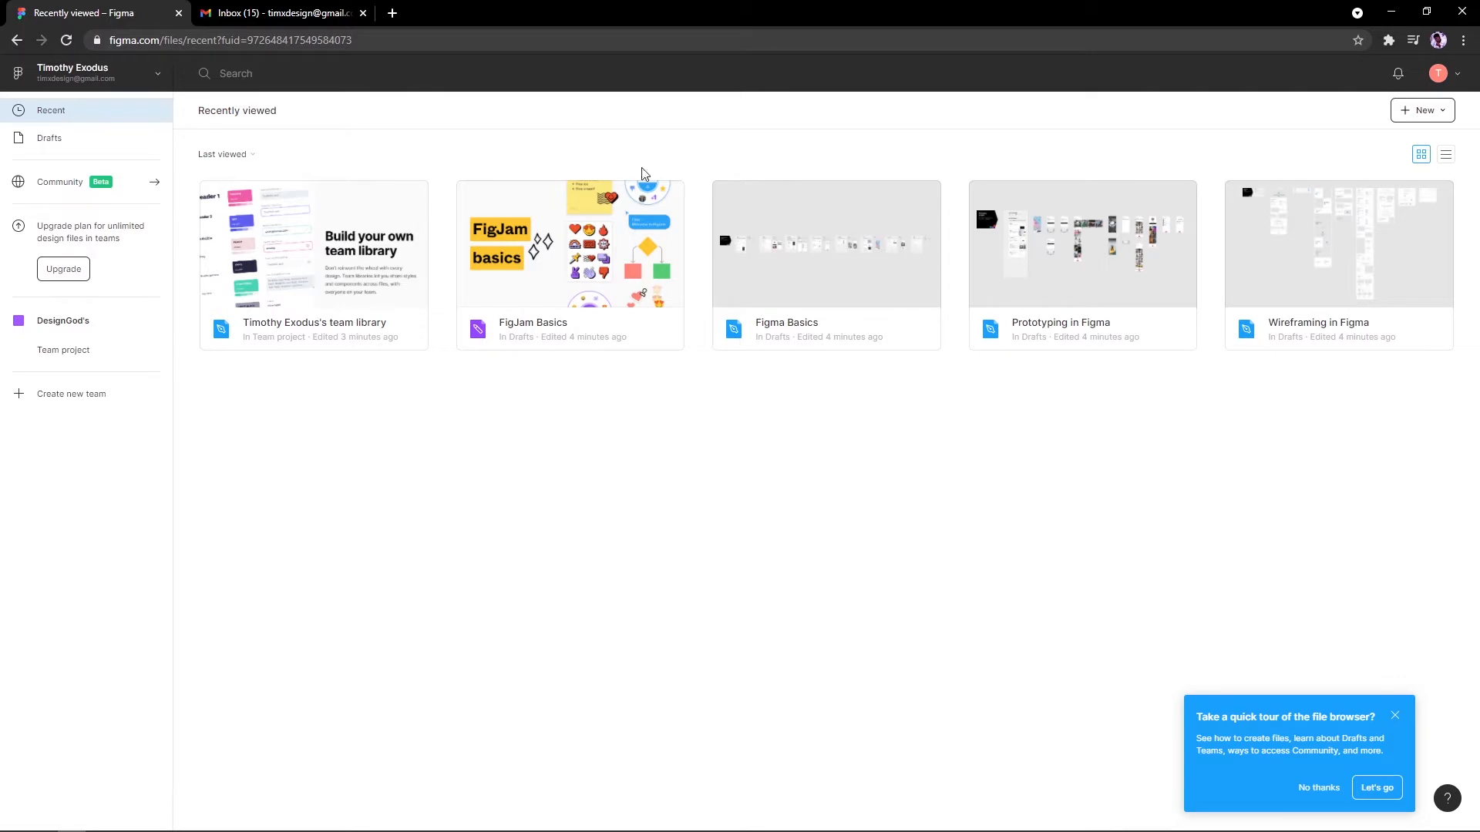
Step: Switch the recent files to thumbnail grid view
left_click(1446, 157)
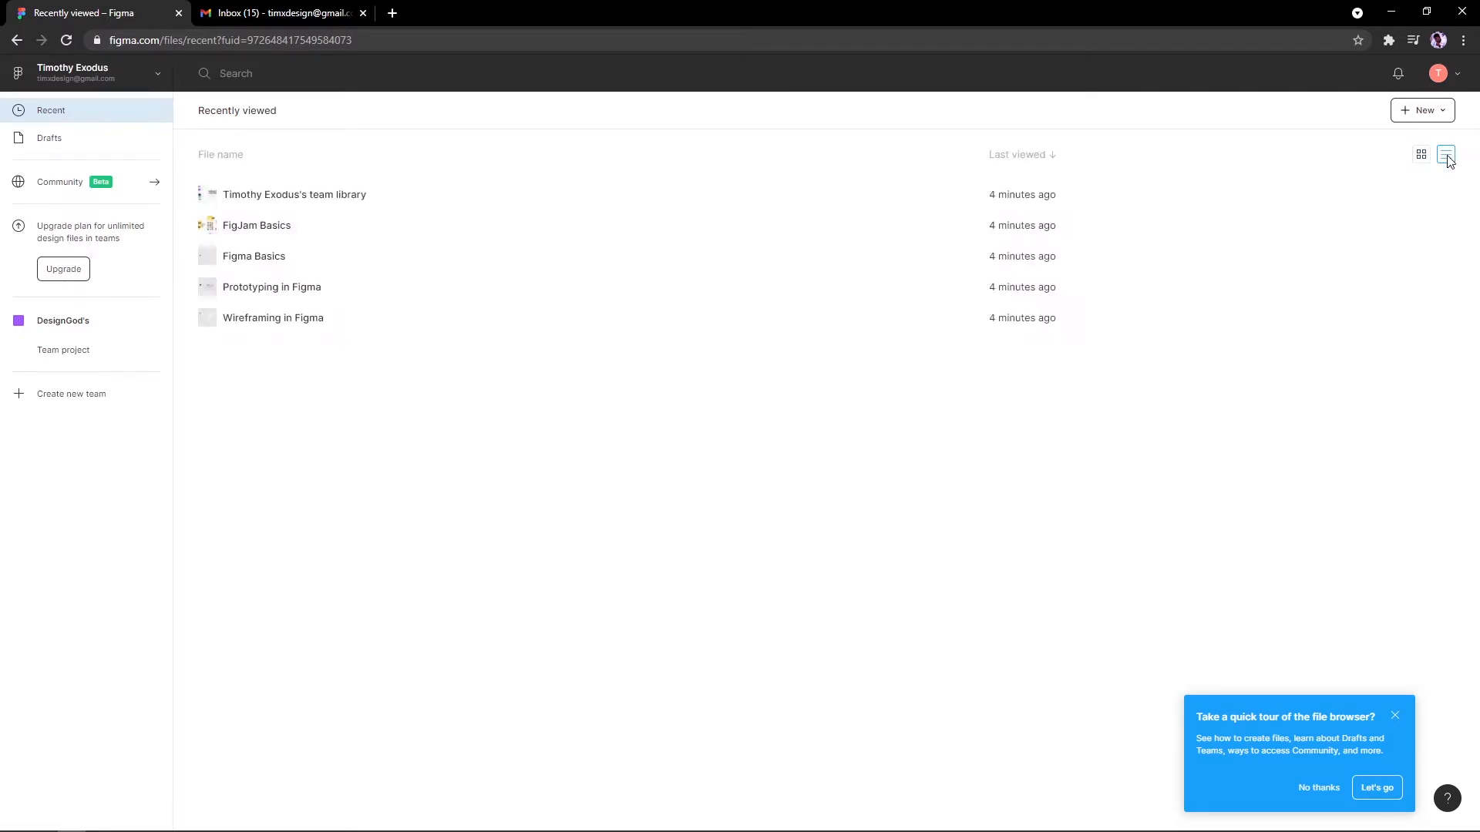
left_click(1421, 155)
left_click(1441, 157)
left_click(1420, 155)
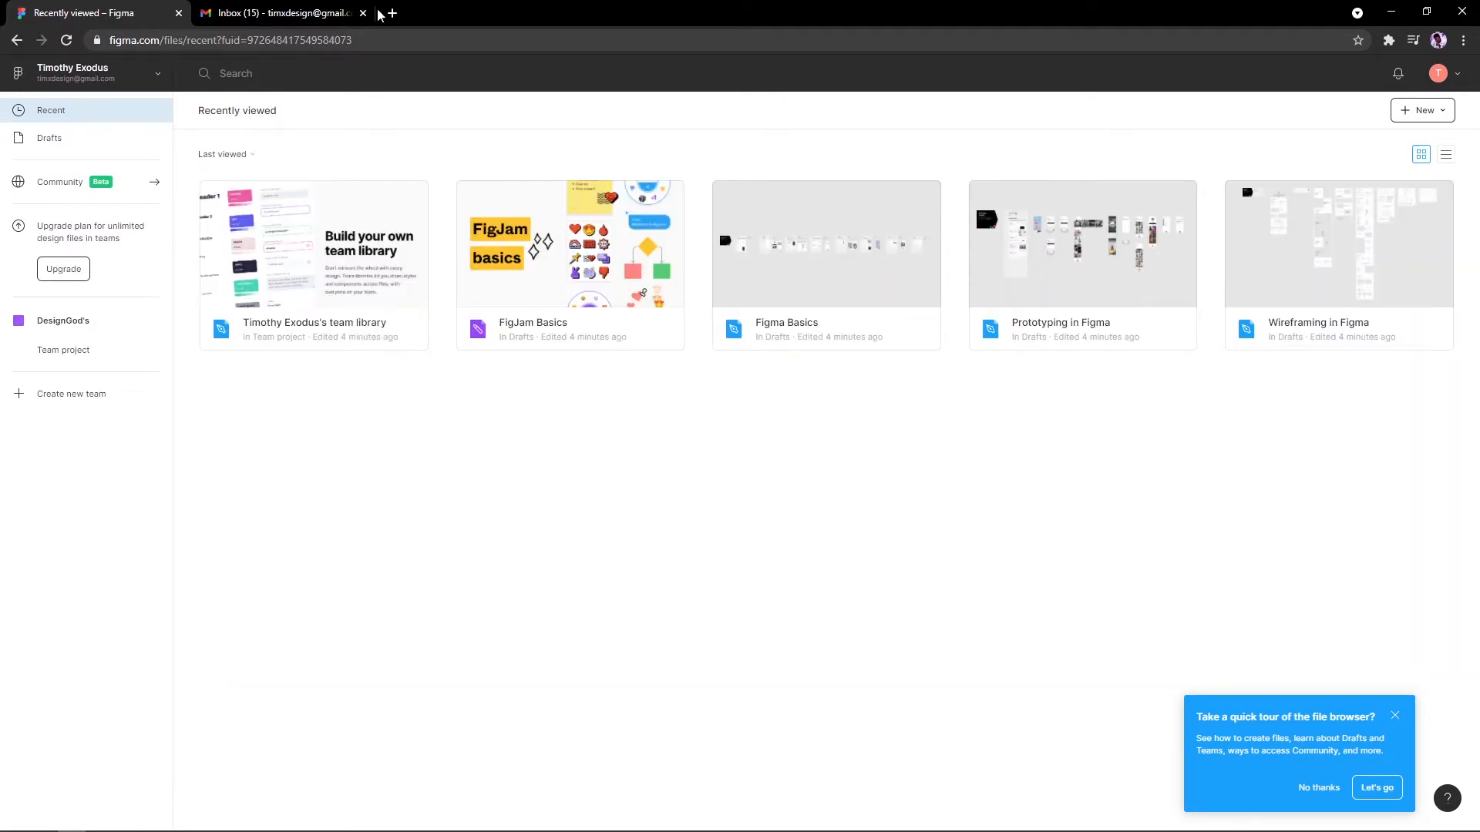
Step: Sort recent files by Date created, then view Drafts and open Community
left_click(248, 154)
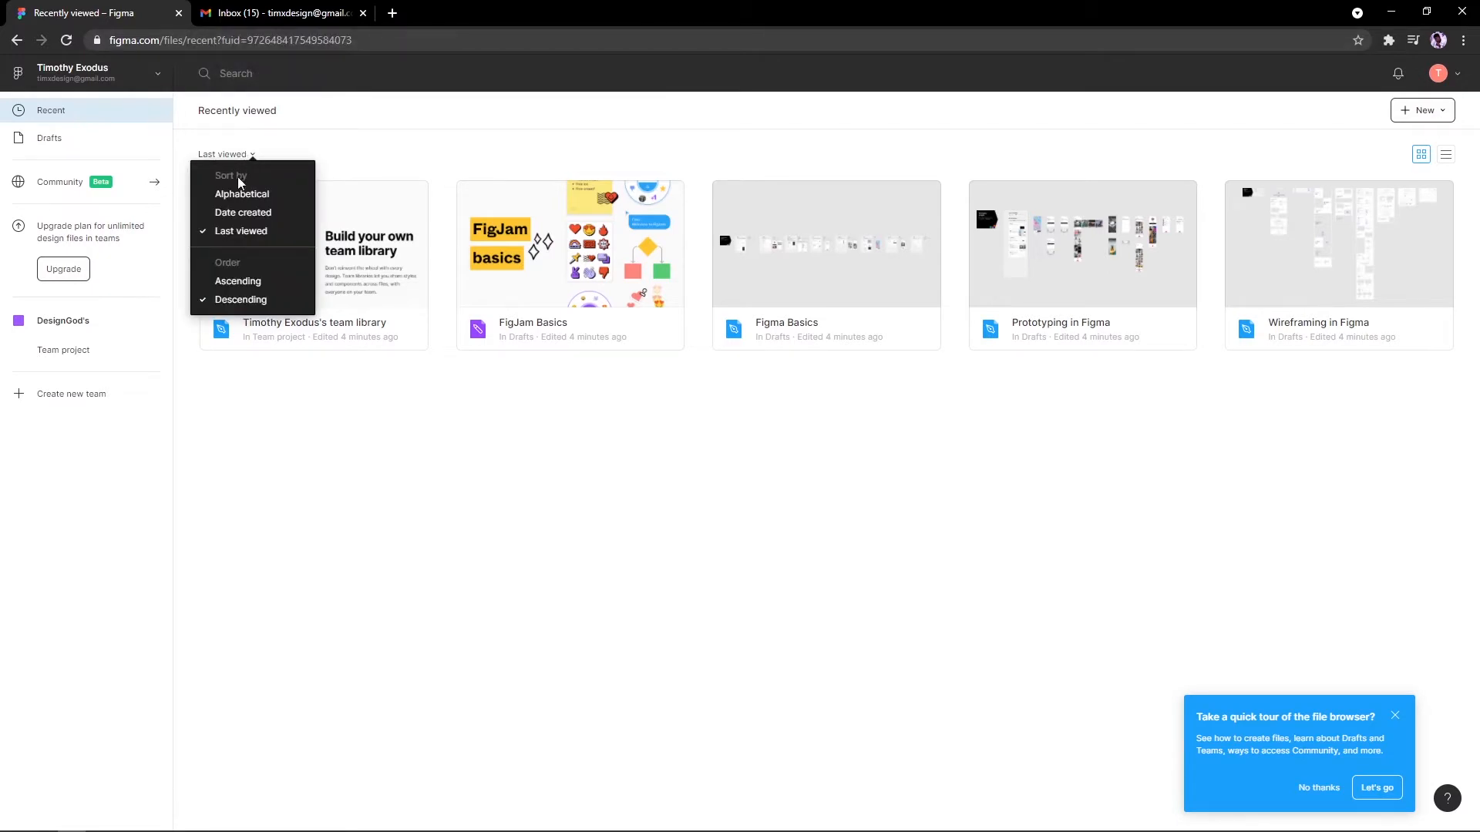
left_click(250, 219)
left_click(240, 155)
left_click(244, 194)
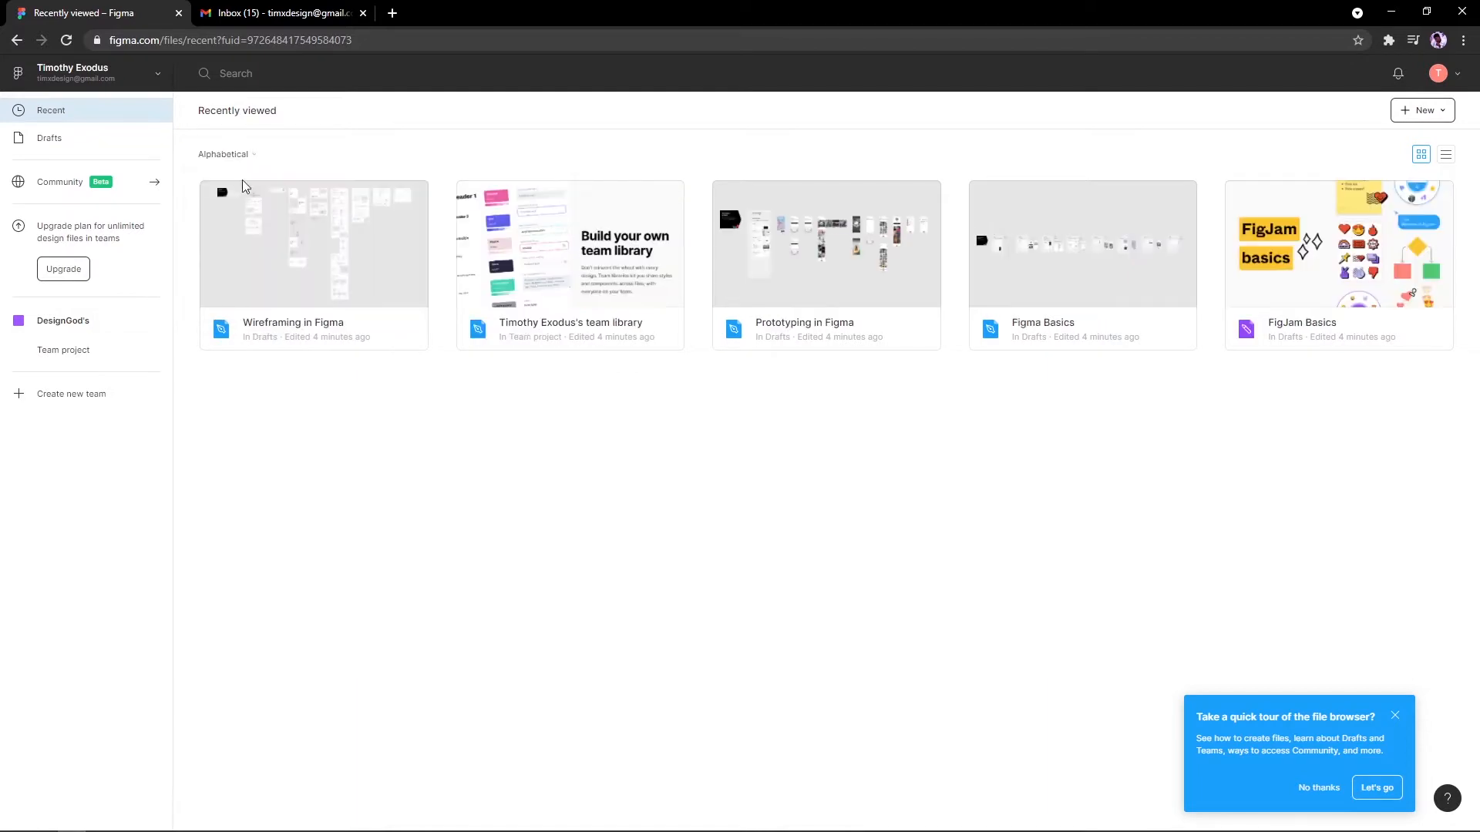
left_click(241, 158)
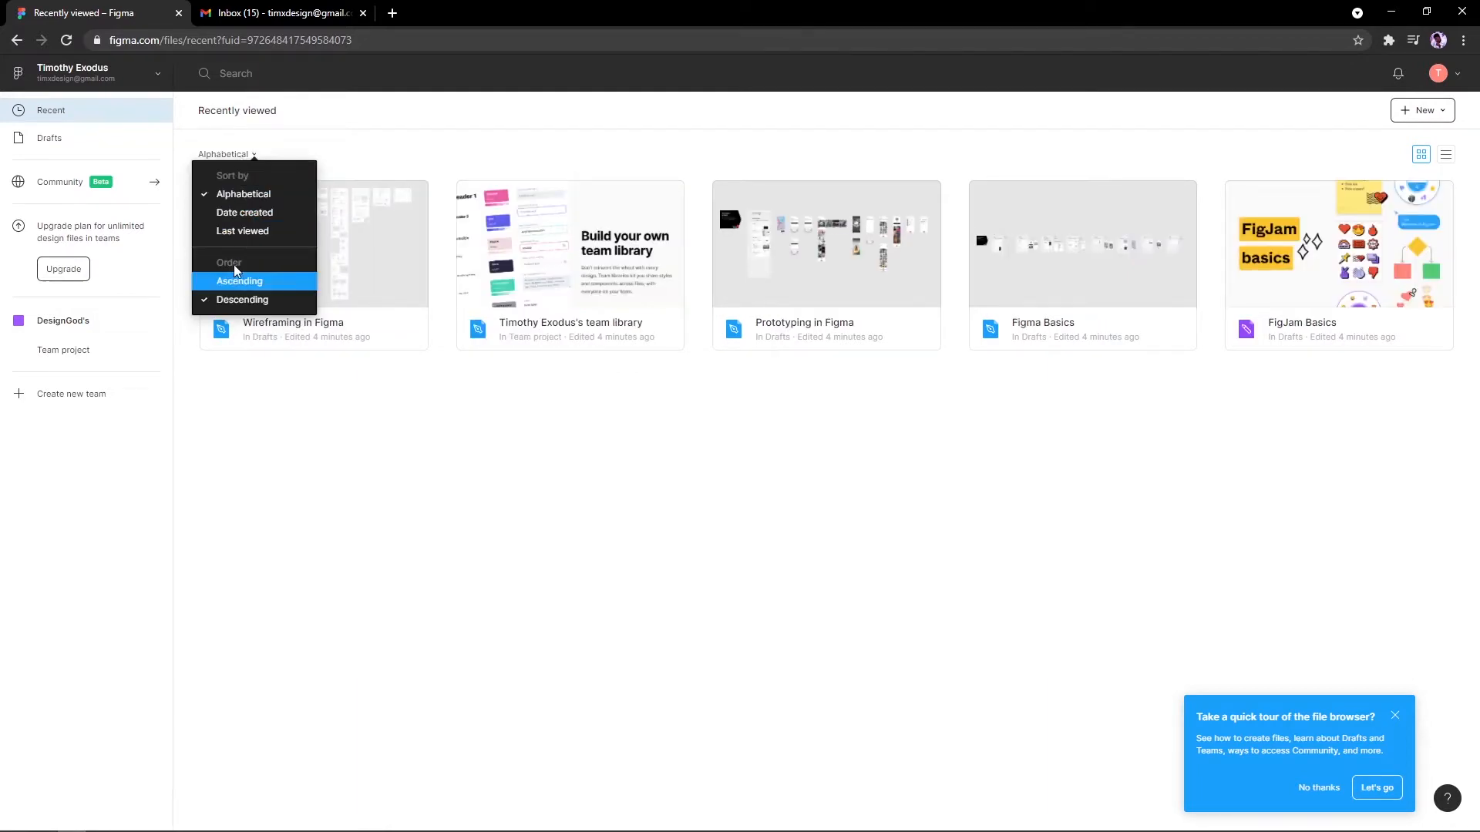
left_click(244, 213)
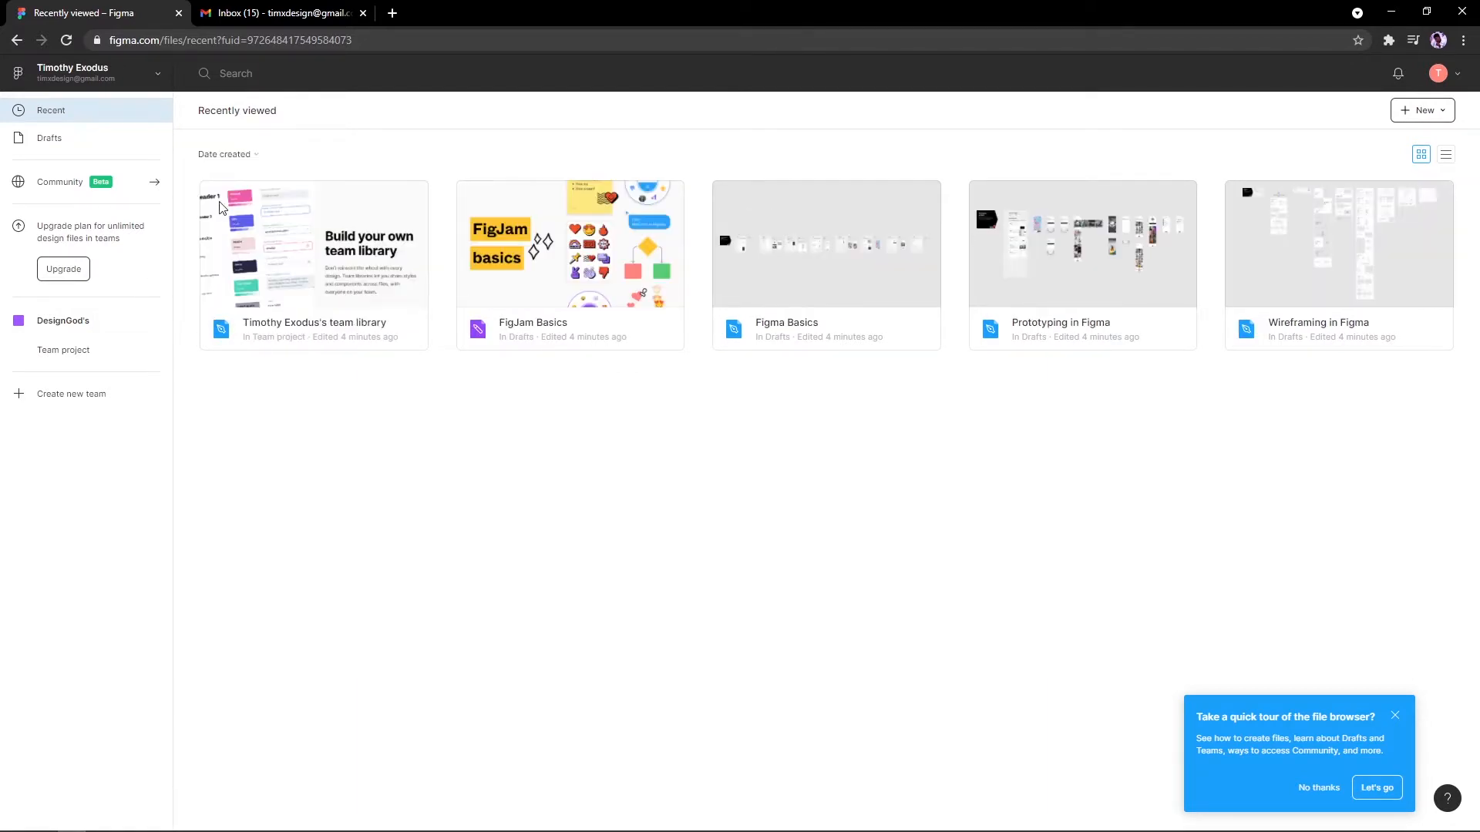
left_click(95, 146)
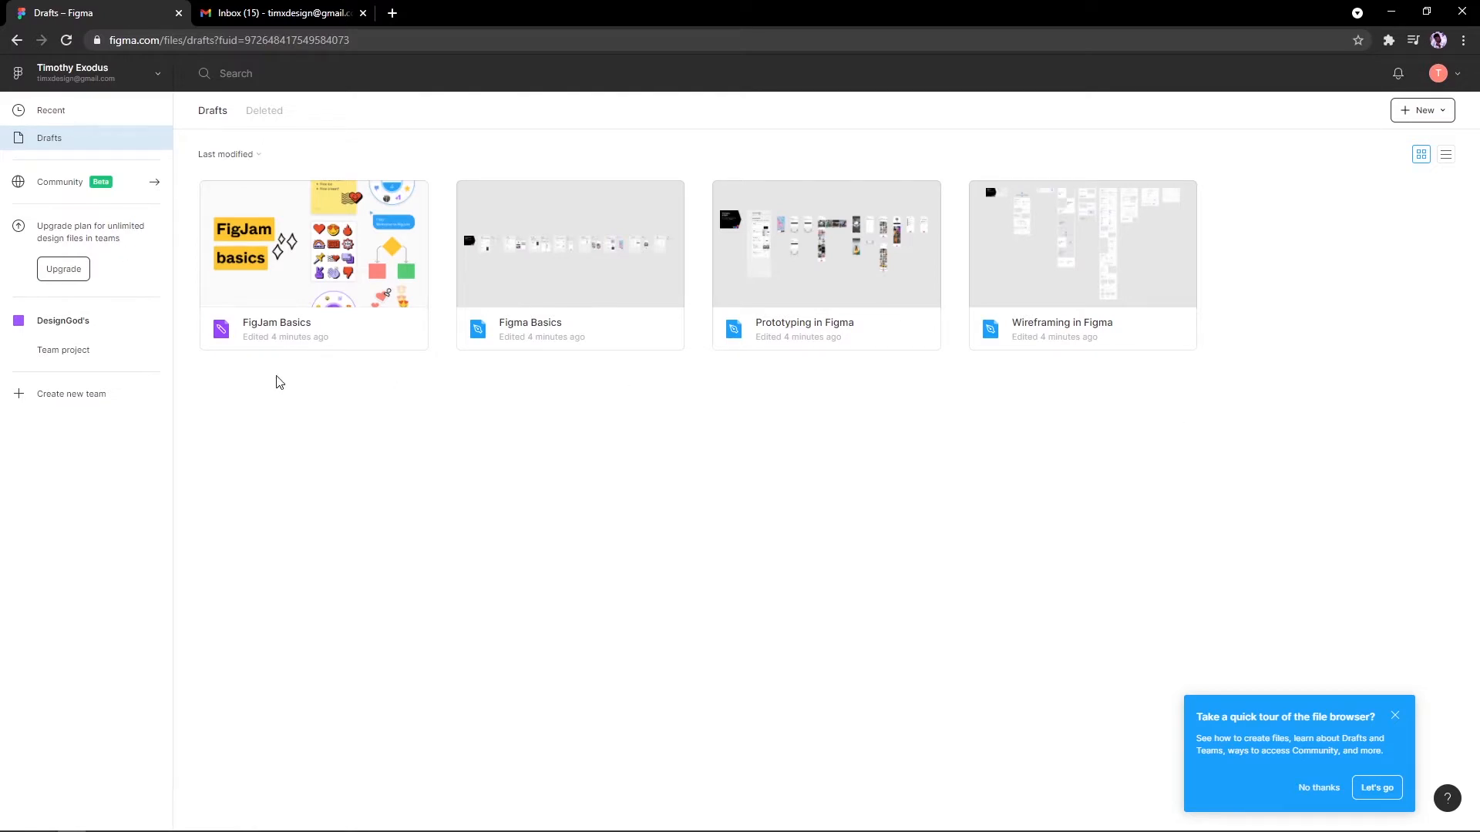
left_click(64, 181)
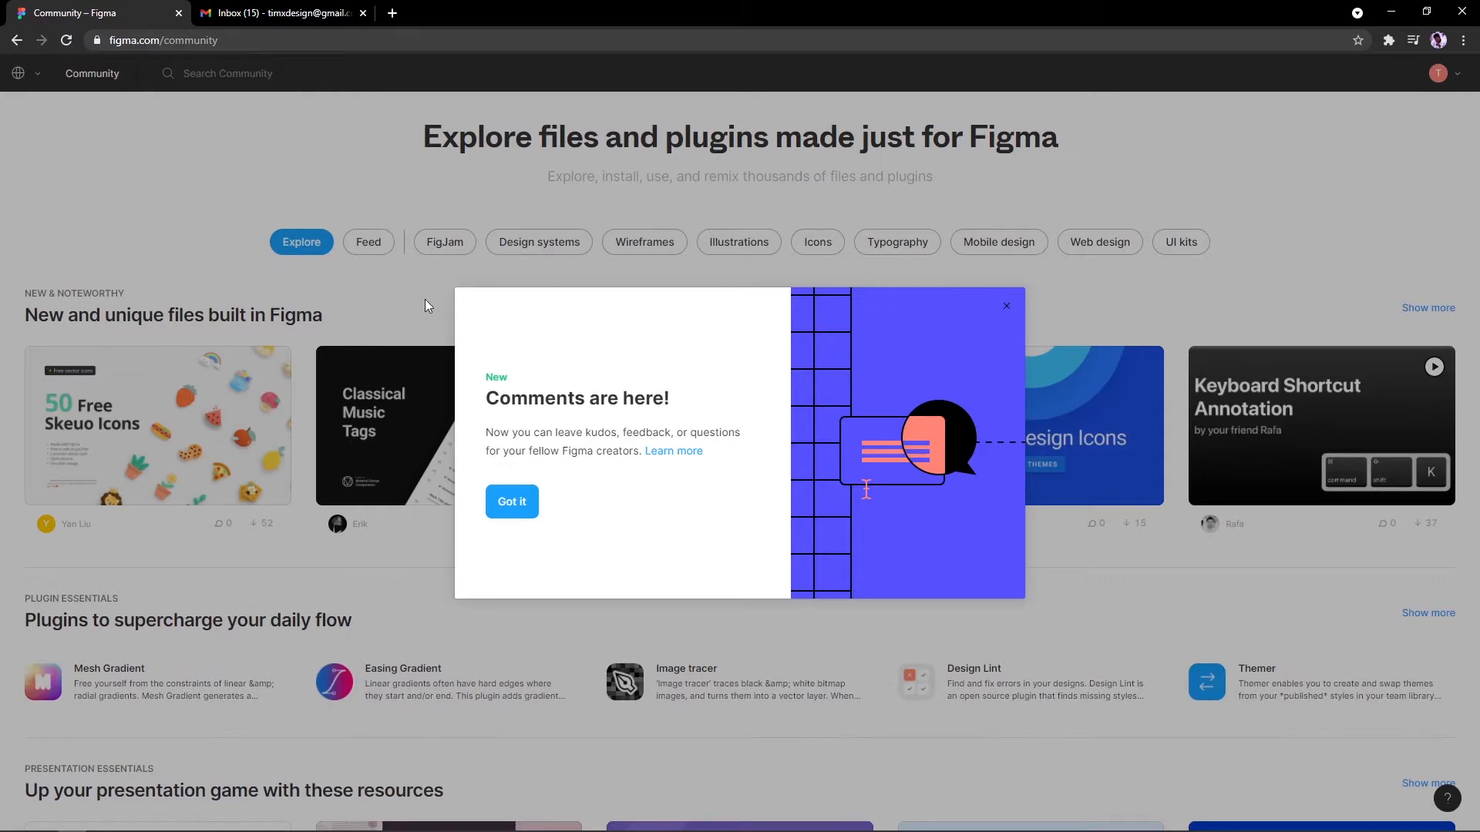
Step: Dismiss the comments announcement and scroll through the Community files
left_click(497, 508)
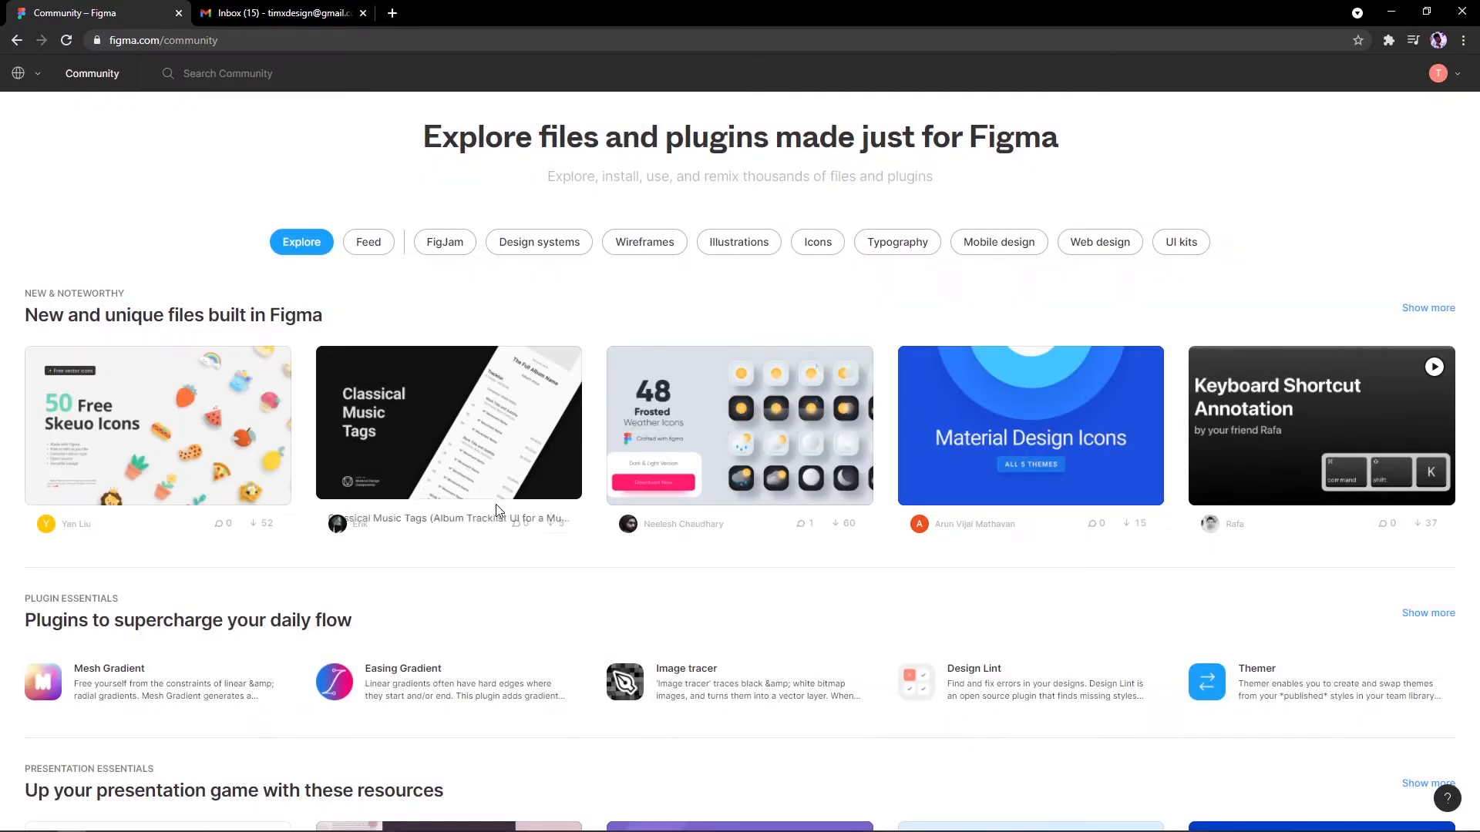
scroll(498, 509, "down", 15)
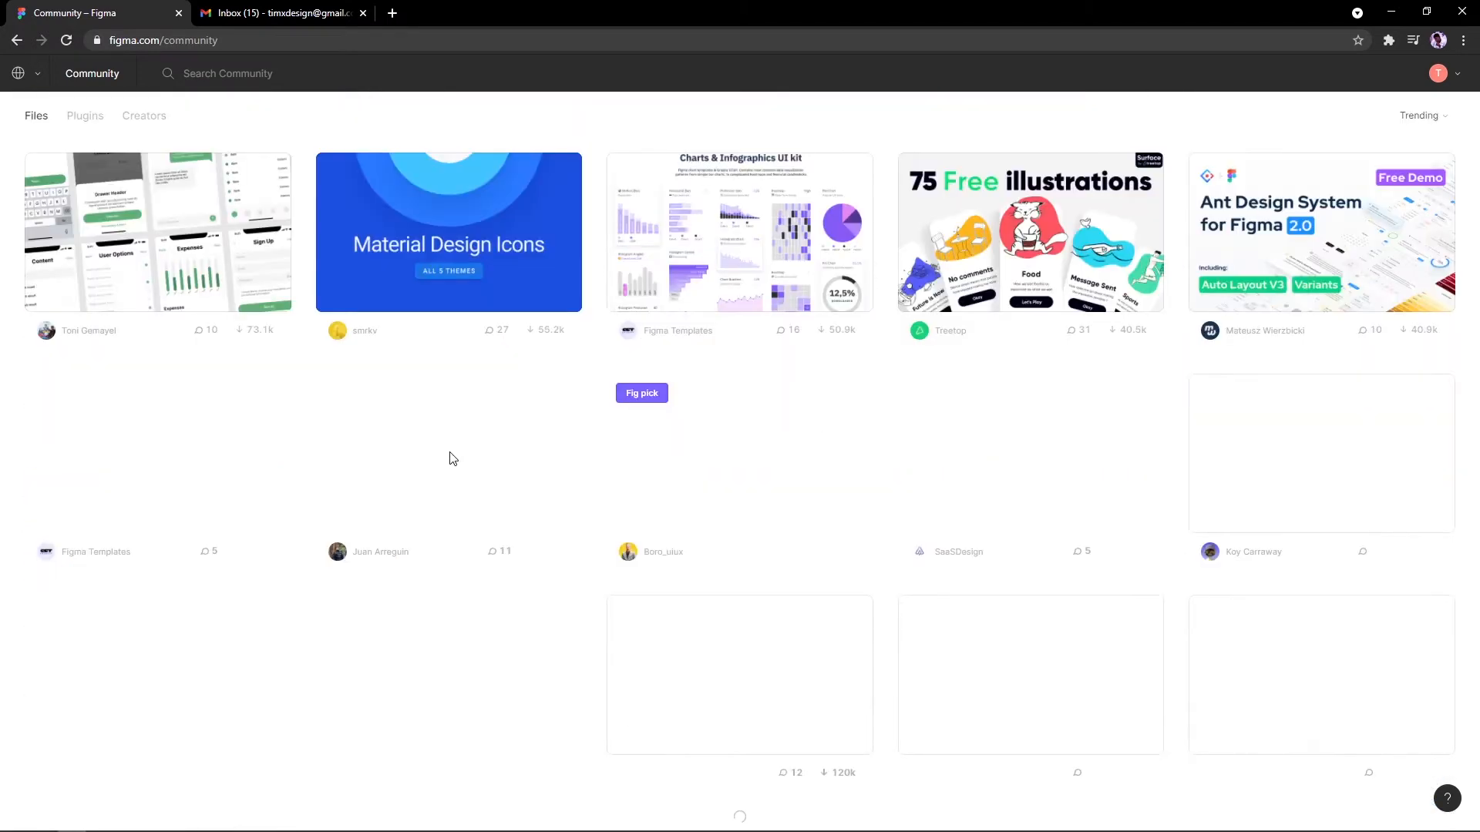
scroll(971, 578, "down", 1)
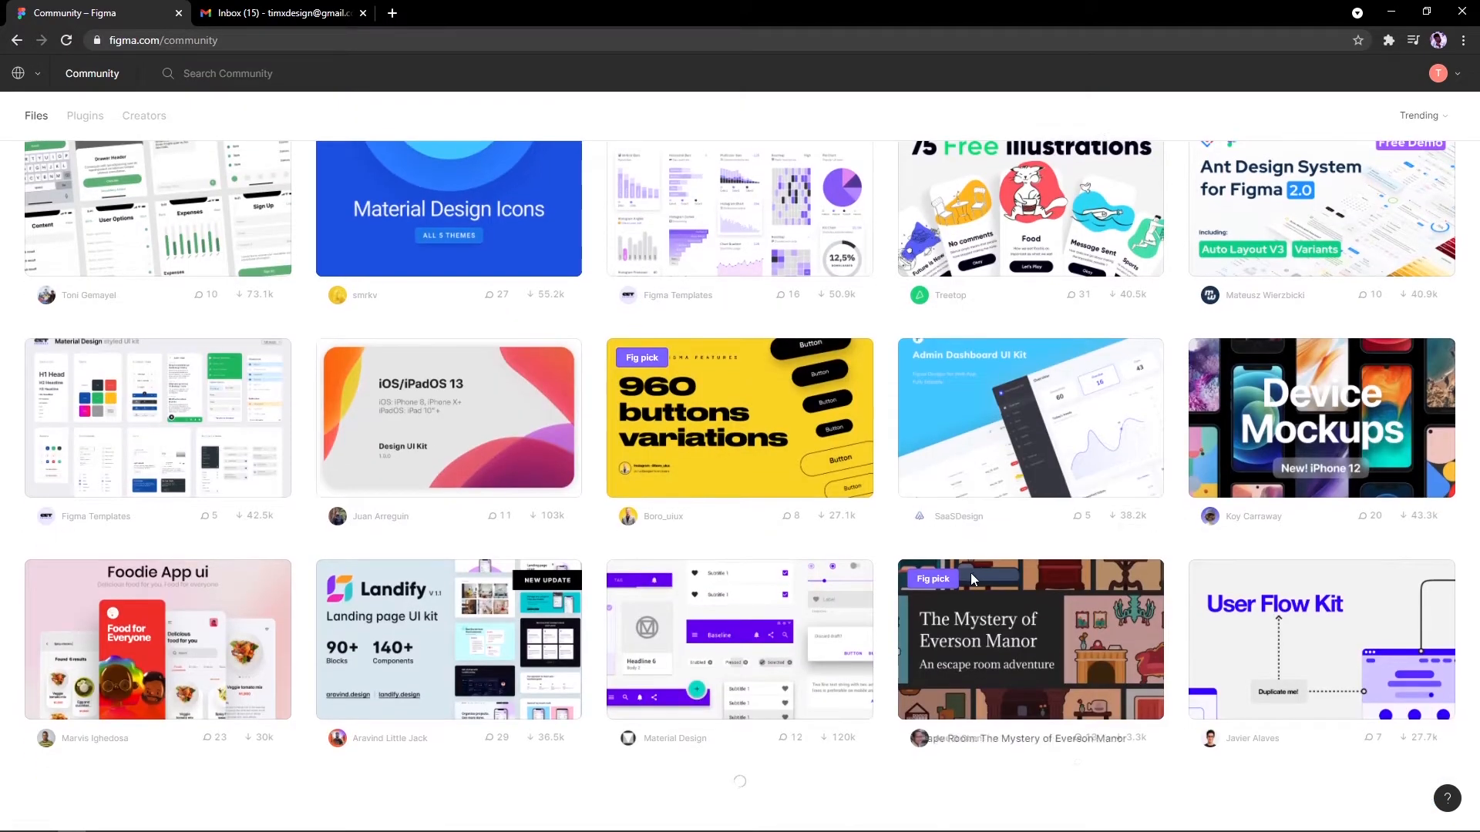
scroll(969, 572, "down", 2)
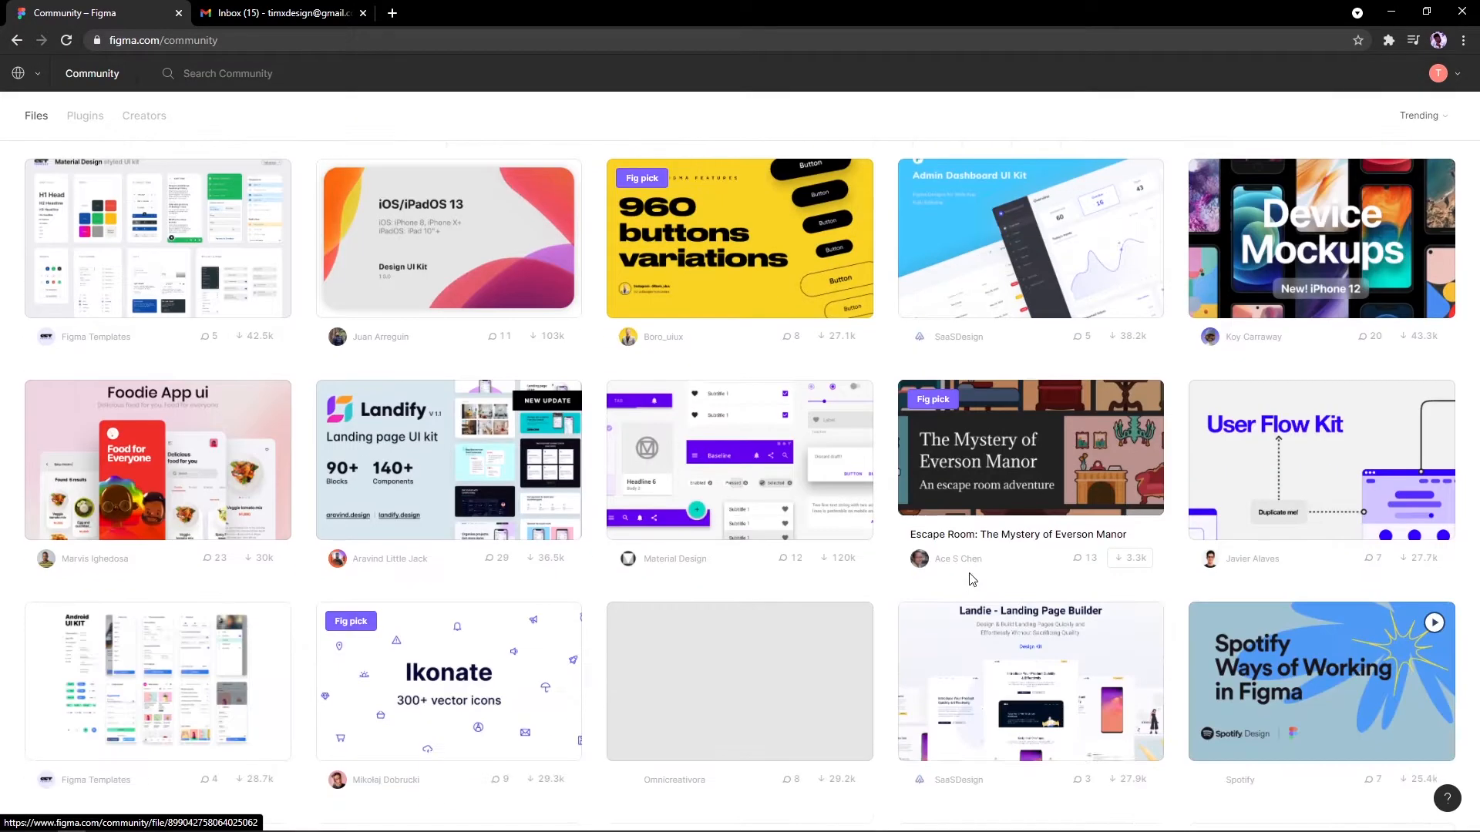
scroll(973, 579, "down", 10)
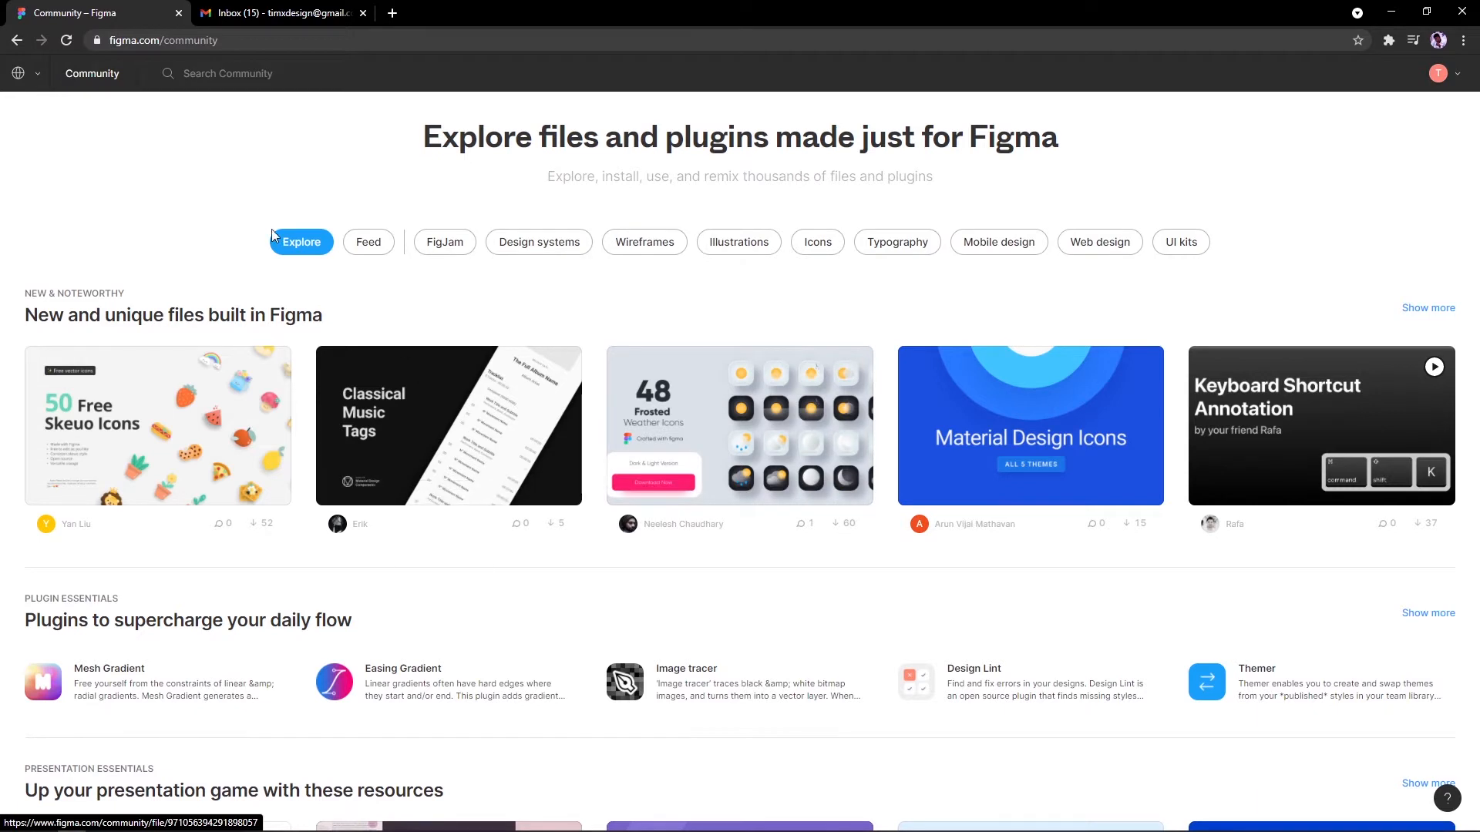
Step: Browse Design systems, Wireframes, Illustrations, Icons and Typography, then return to your file browser
left_click(541, 245)
left_click(634, 240)
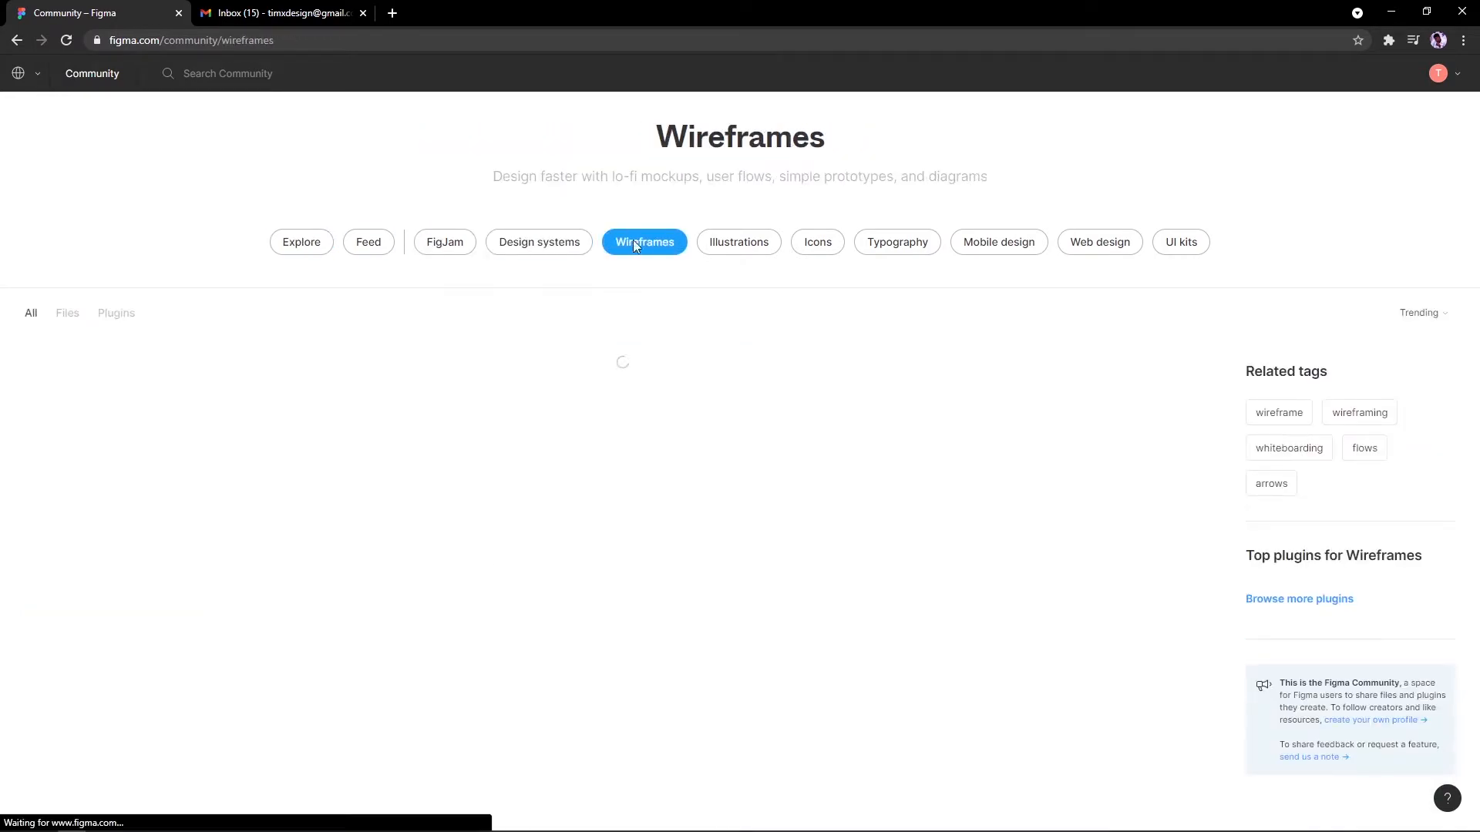
left_click(738, 242)
left_click(824, 242)
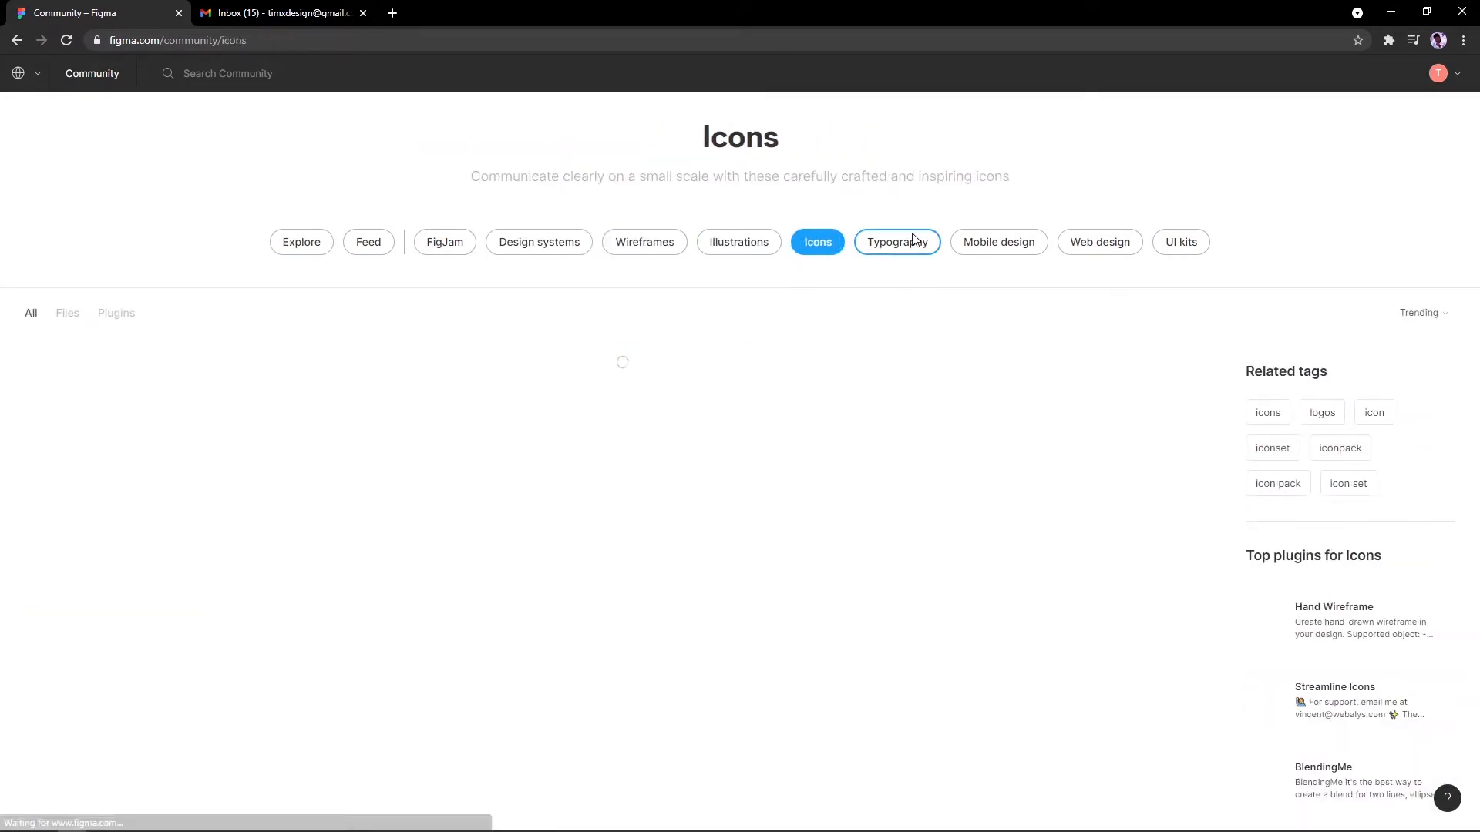
left_click(894, 242)
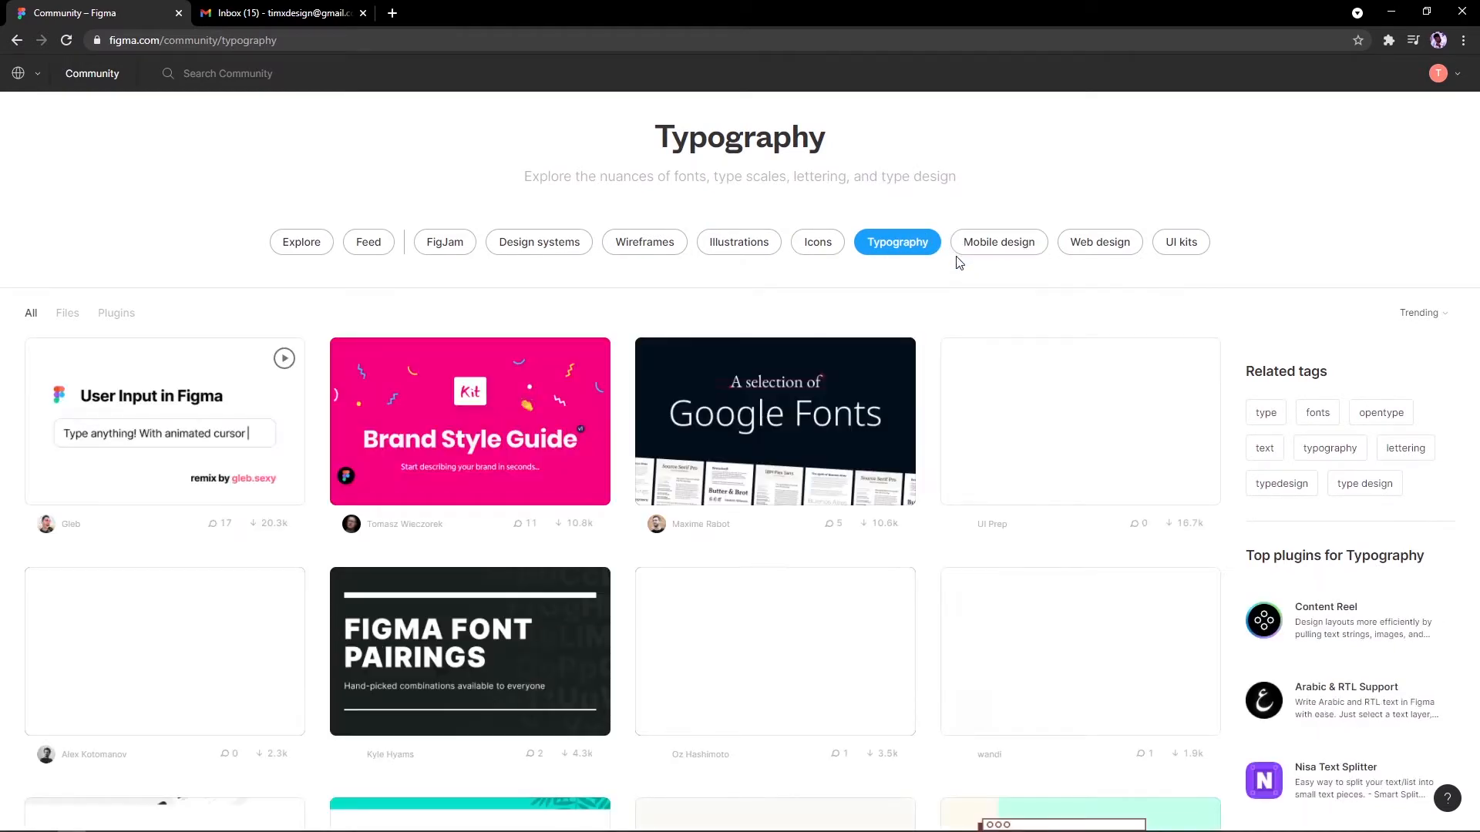
left_click(272, 243)
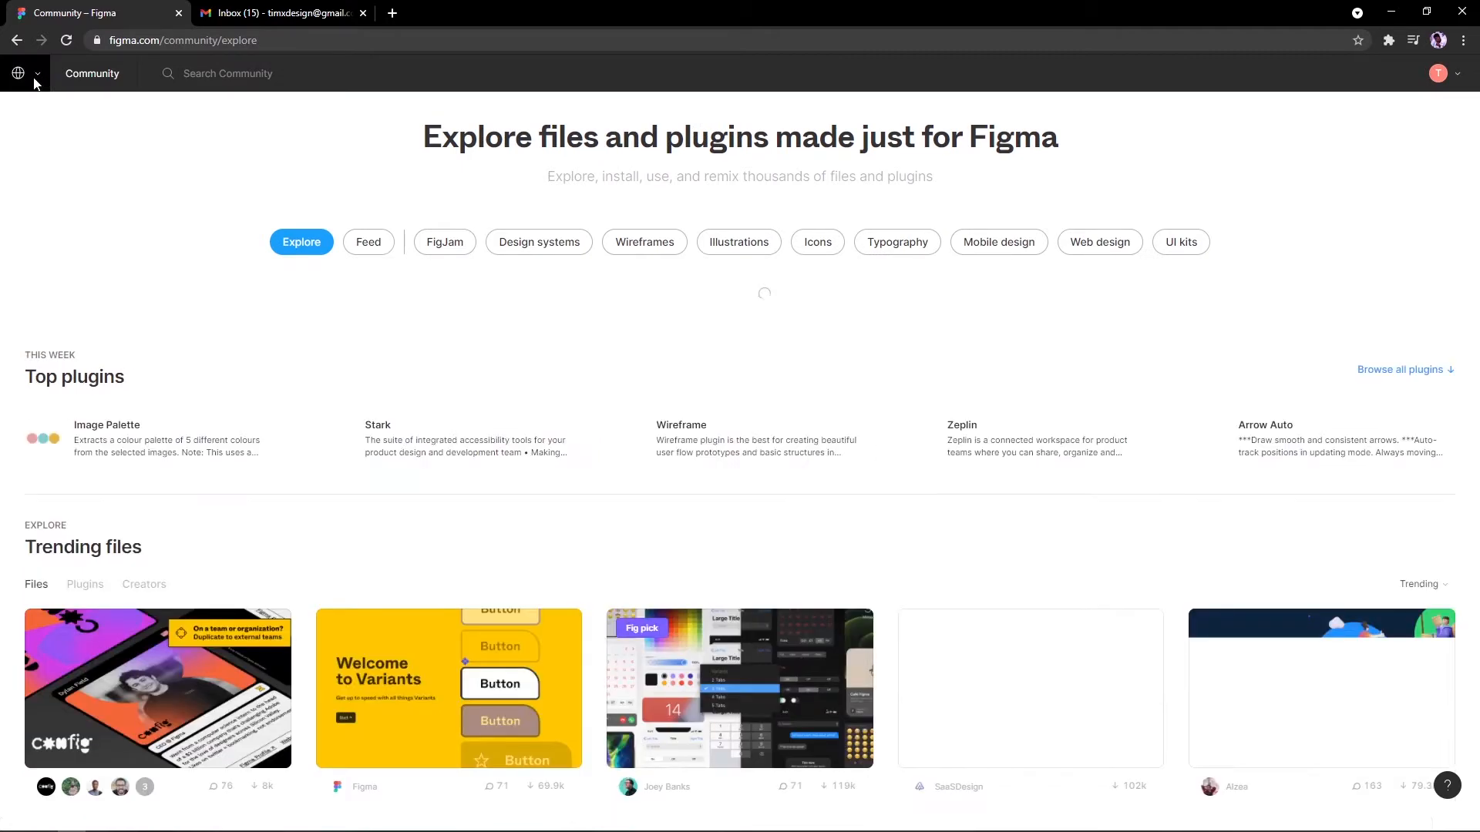
left_click(35, 80)
left_click(76, 146)
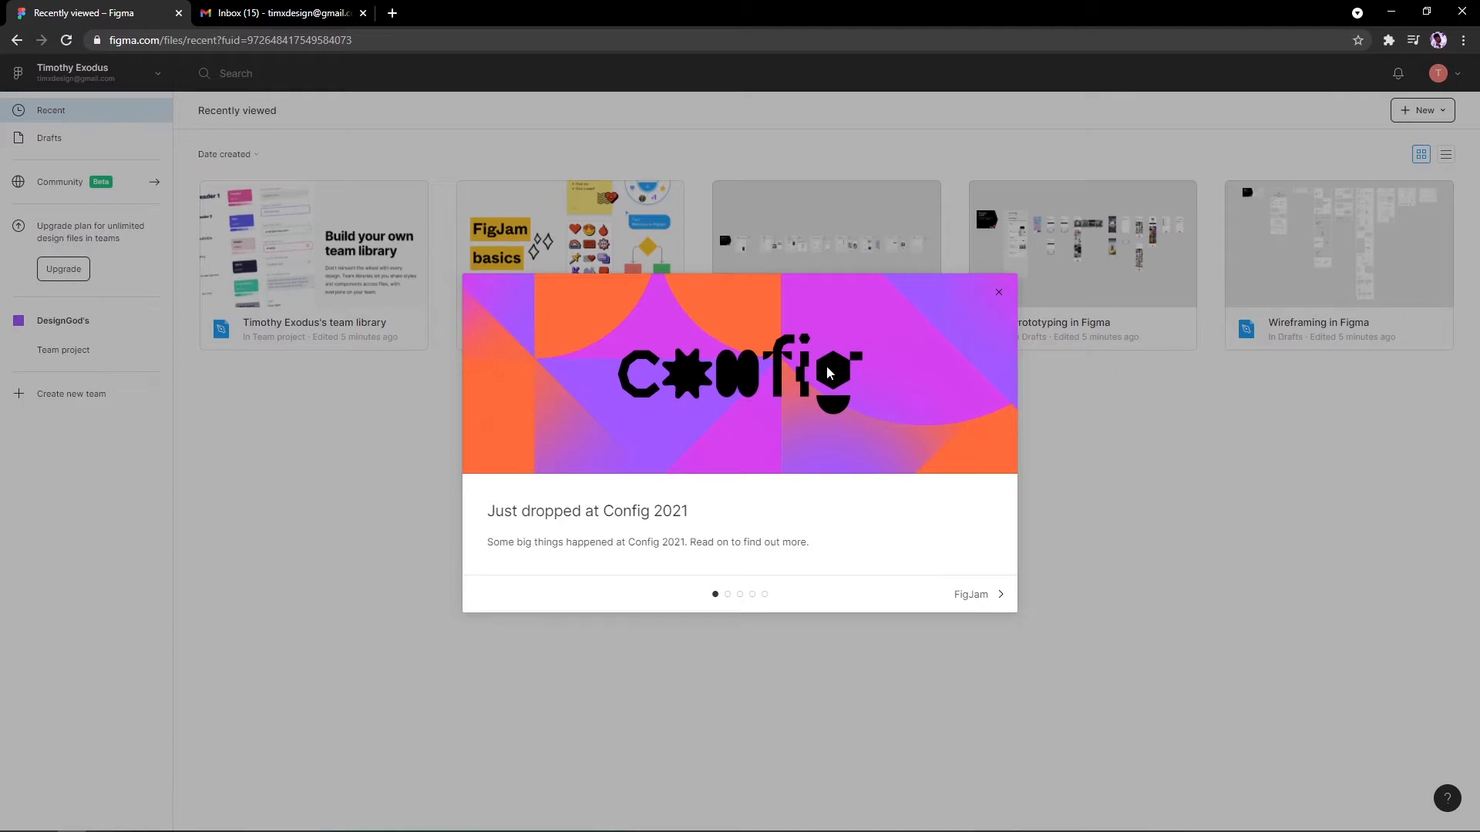
Step: Dismiss the Config 2021 modal, view and close the upgrade plans, then open DesignGod's
left_click(998, 292)
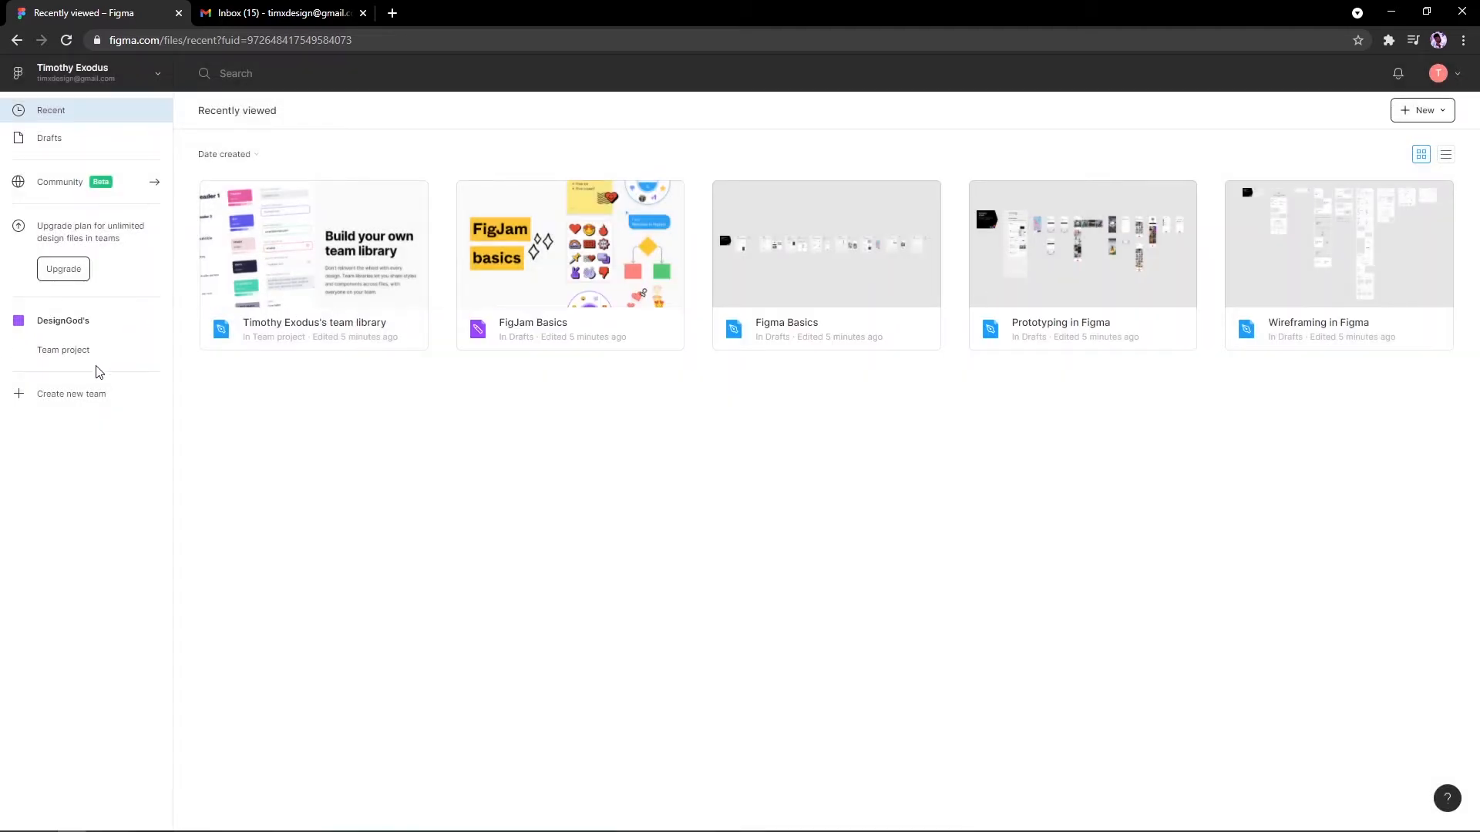
left_click(58, 271)
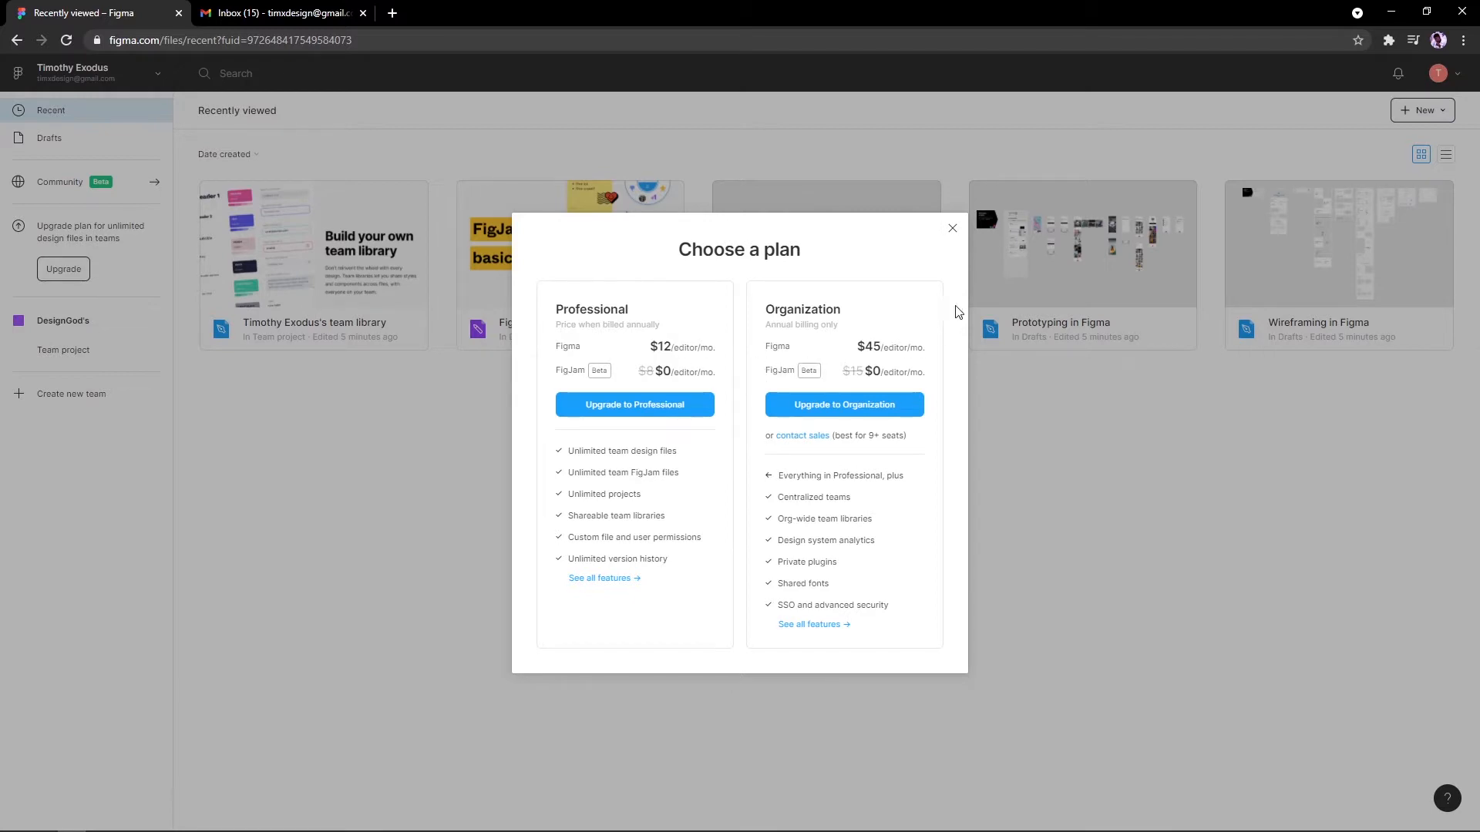
left_click(951, 231)
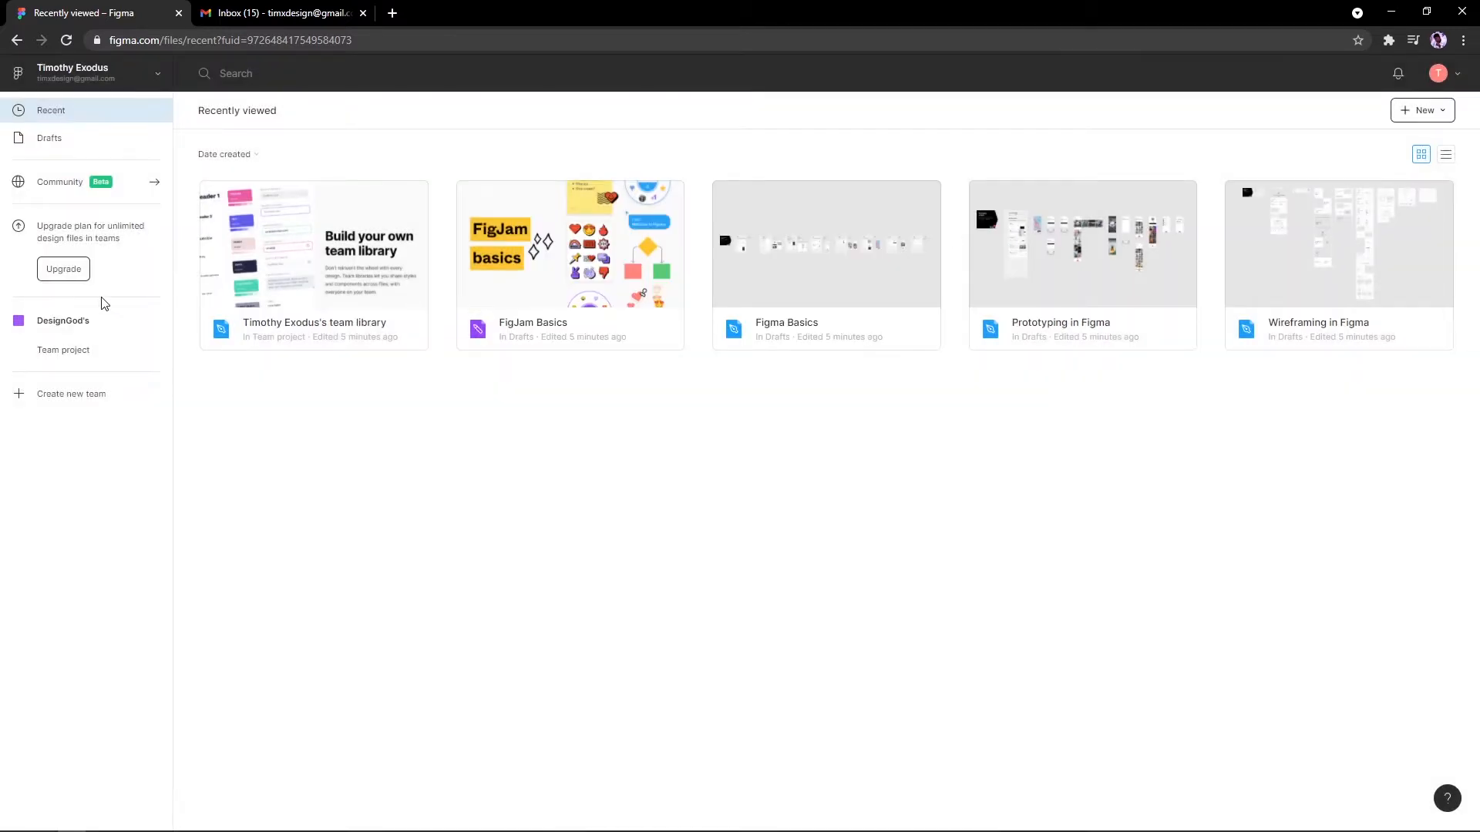
left_click(72, 331)
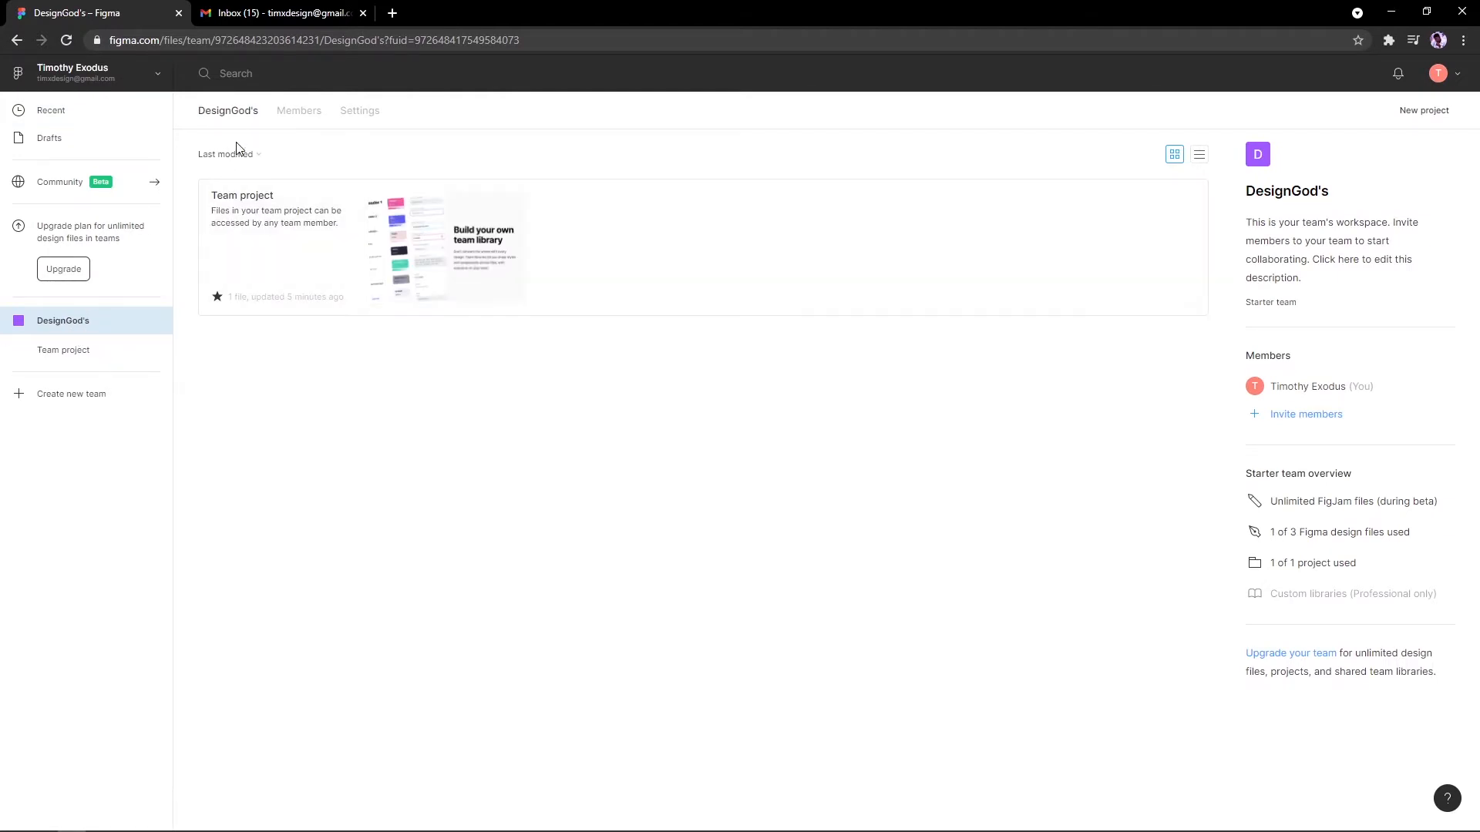
Step: View the DesignGod's member list and close the member options
left_click(282, 112)
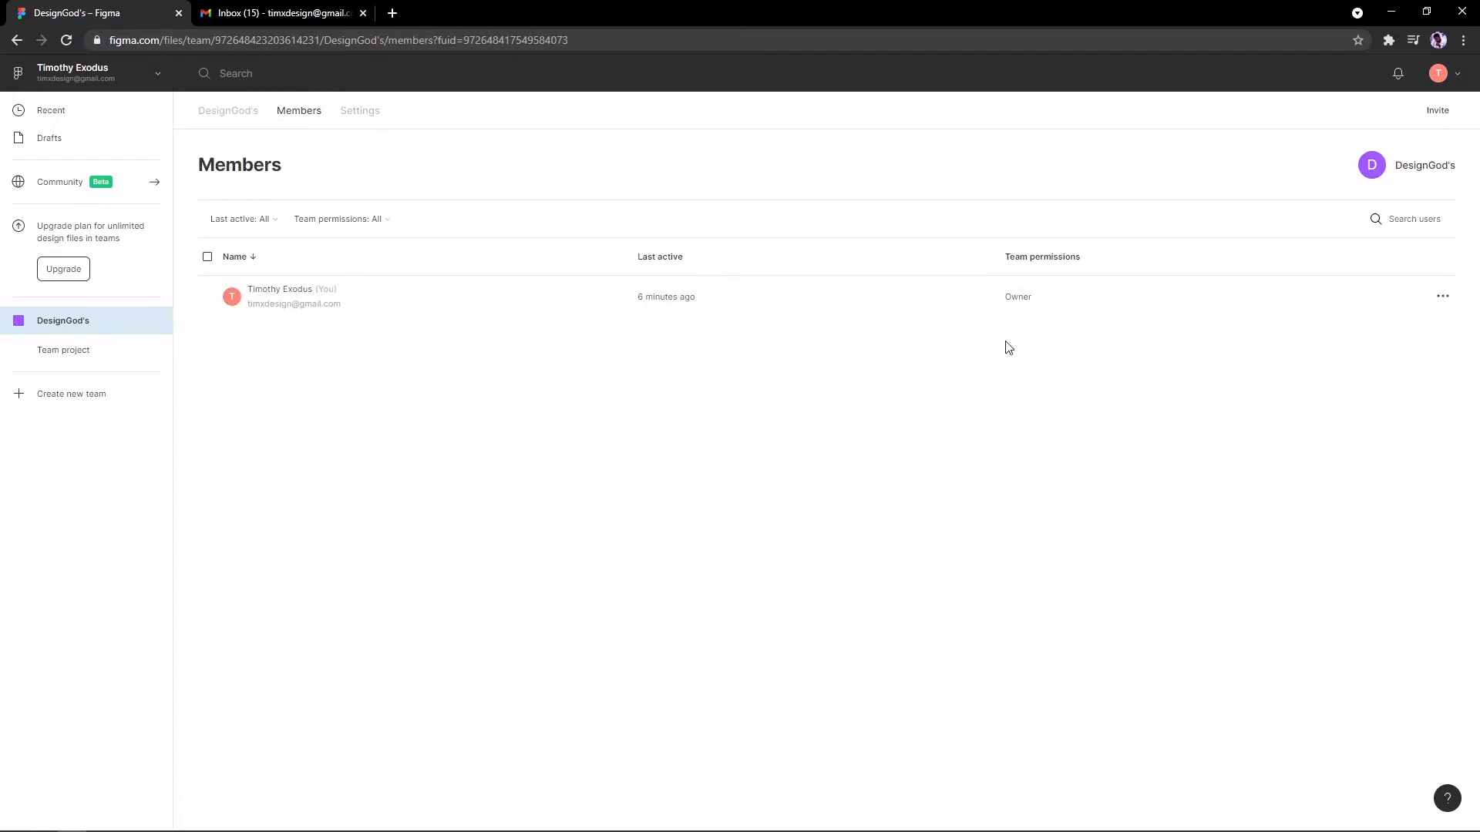
left_click(1439, 295)
left_click(1300, 339)
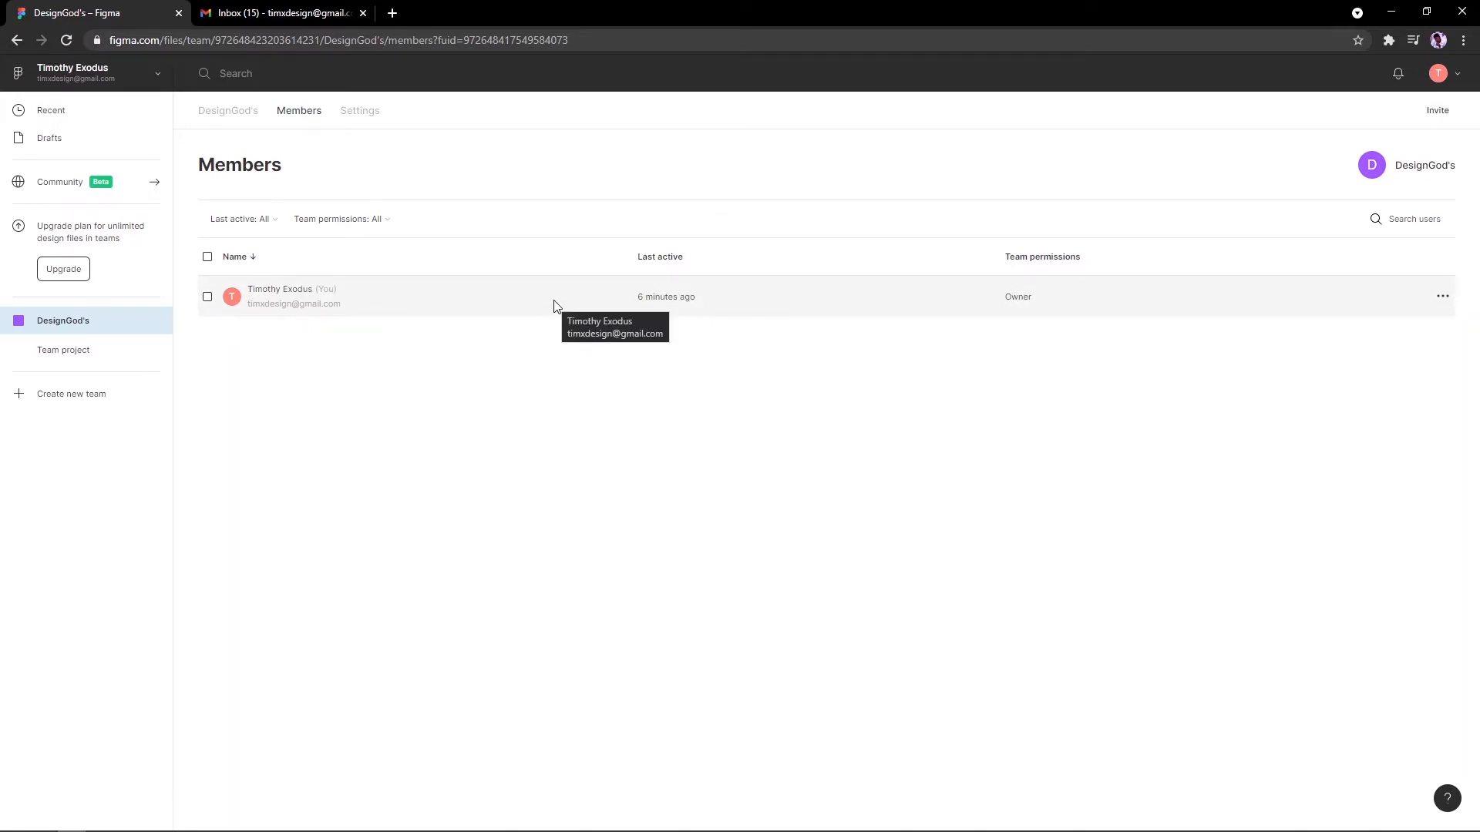
Step: Look over the team settings, cancelling the rename, then open the Team project's files
left_click(360, 110)
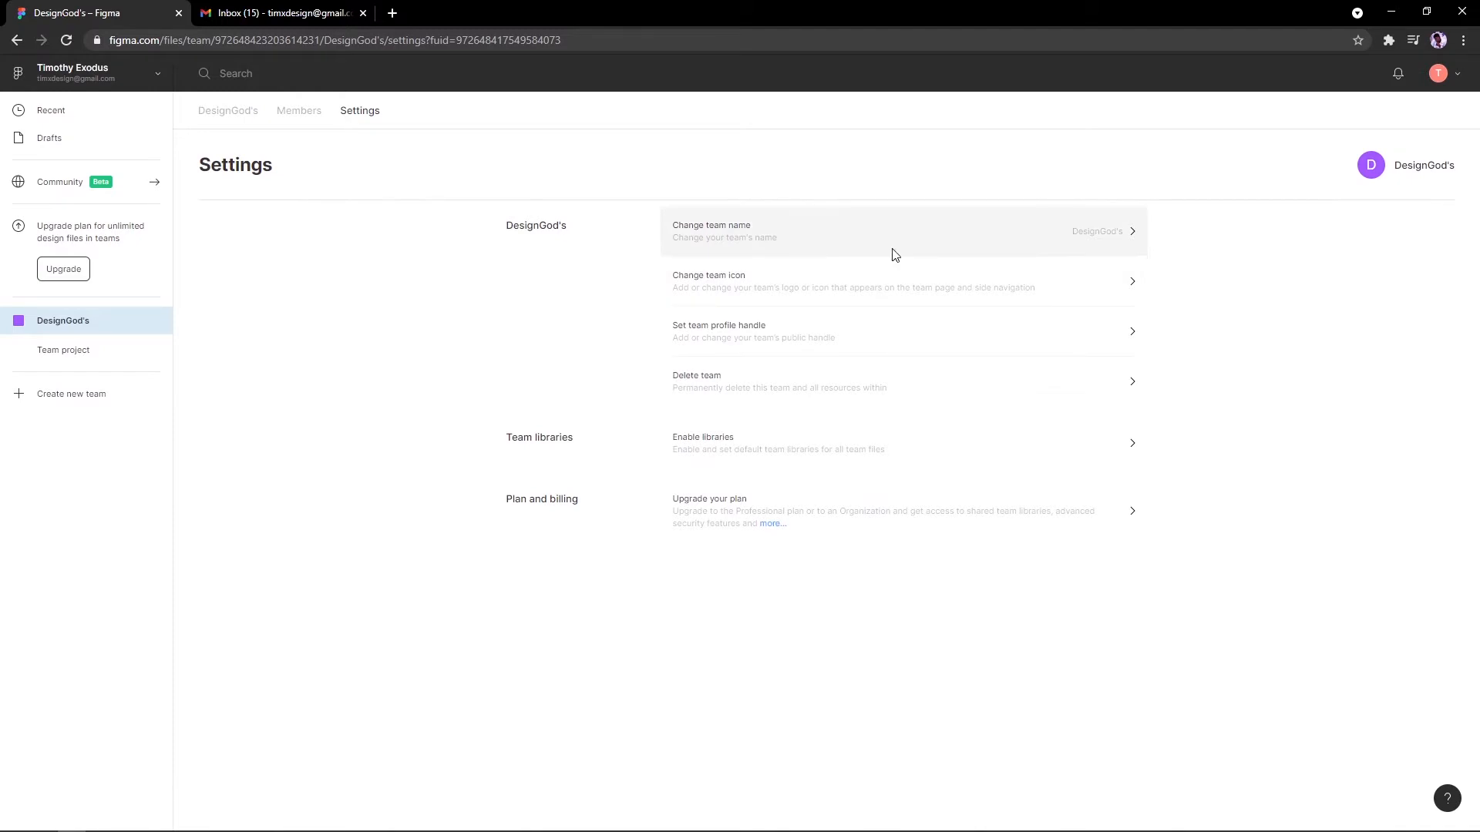
left_click(839, 243)
left_click(743, 482)
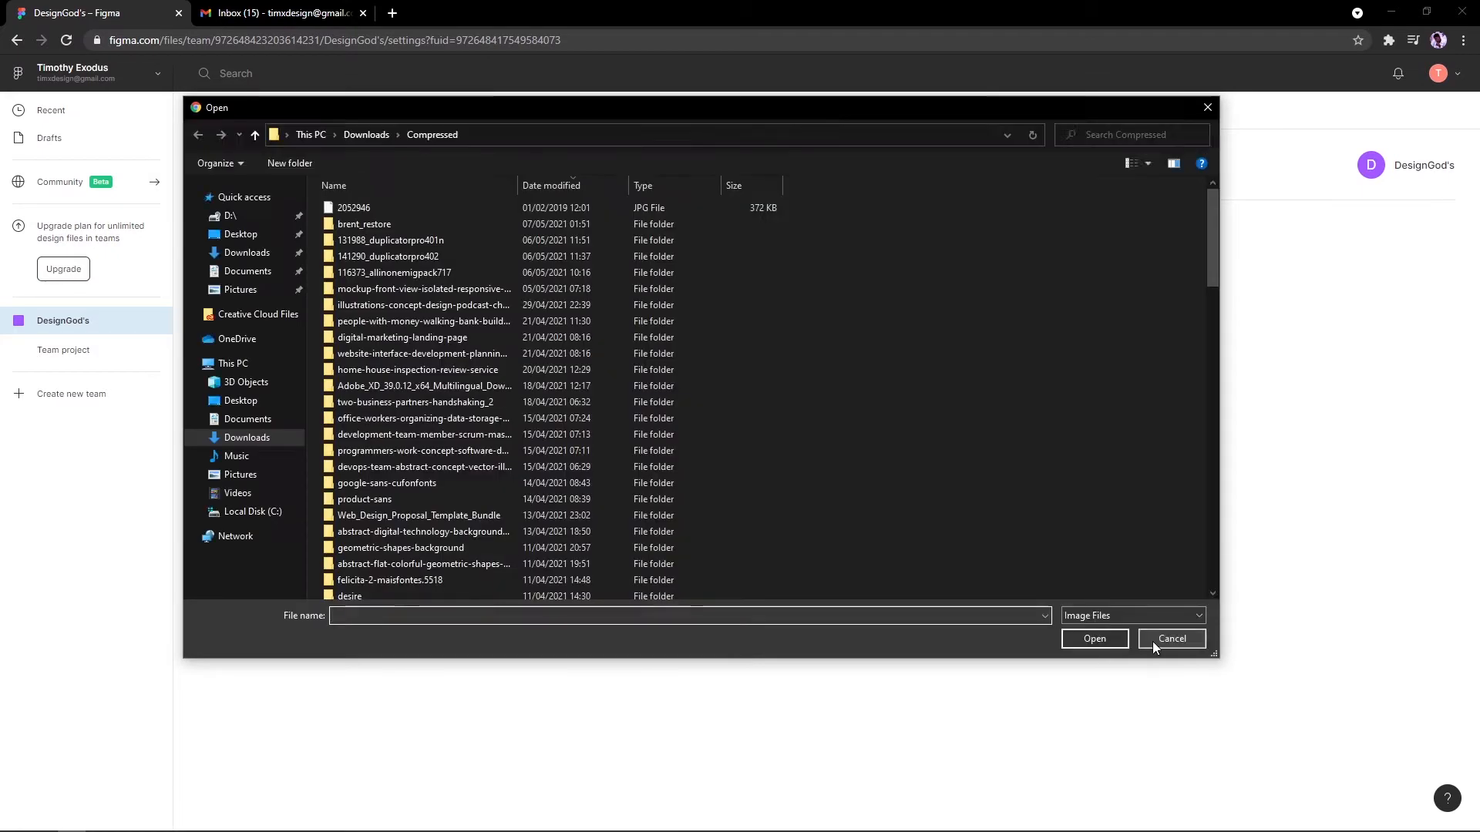
left_click(1153, 641)
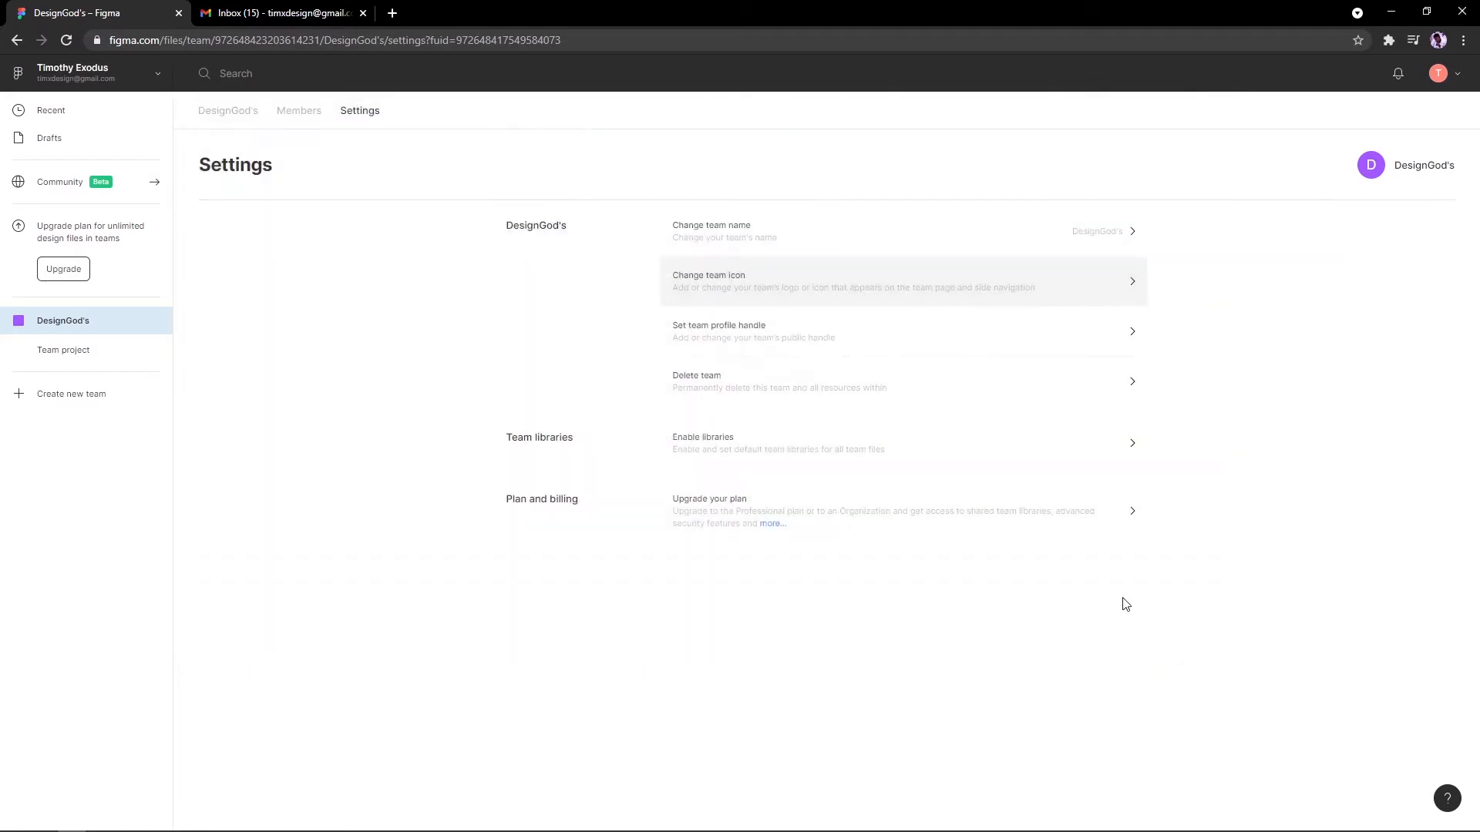
left_click(226, 113)
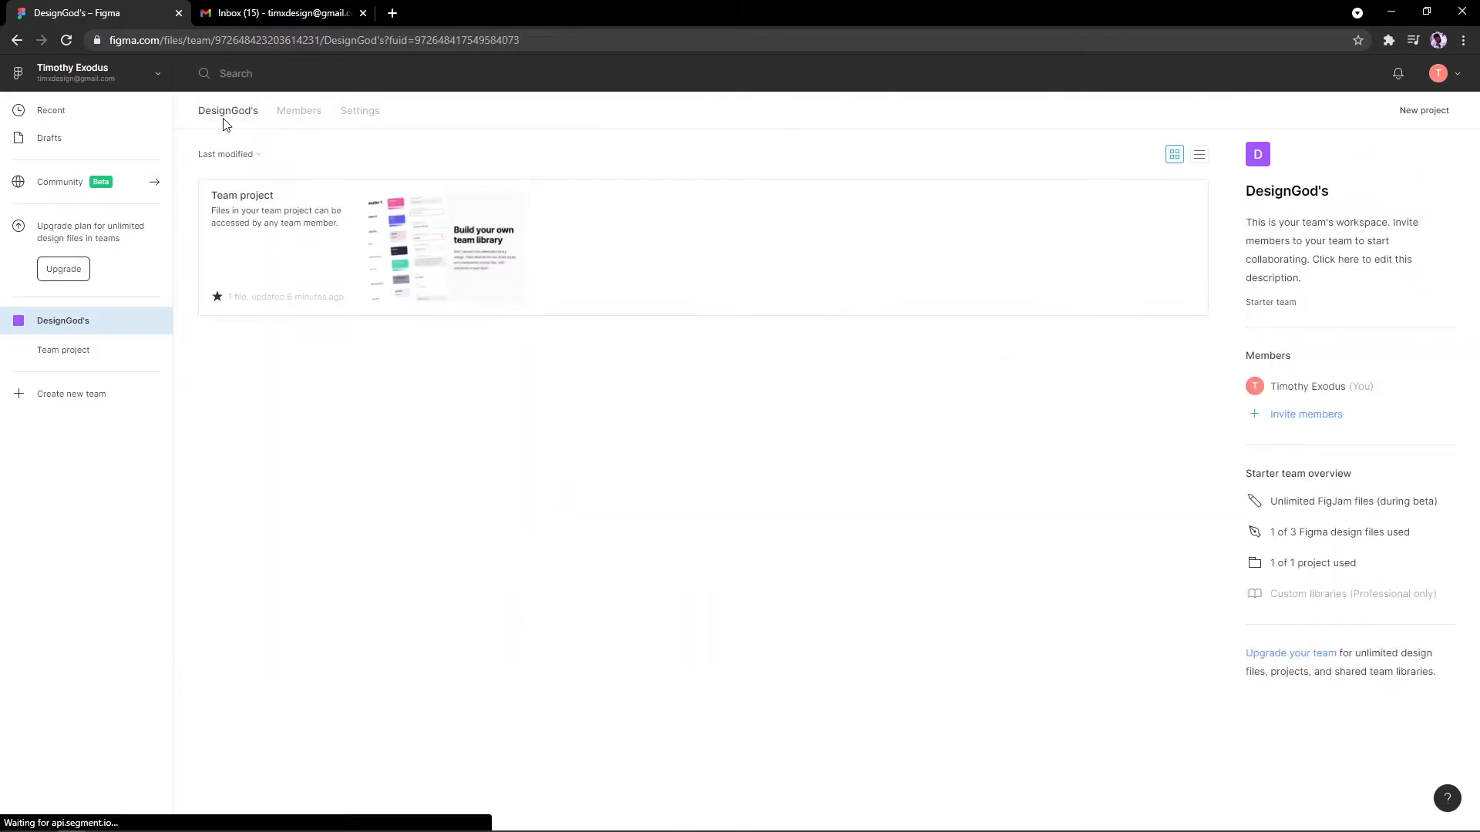
left_click(357, 112)
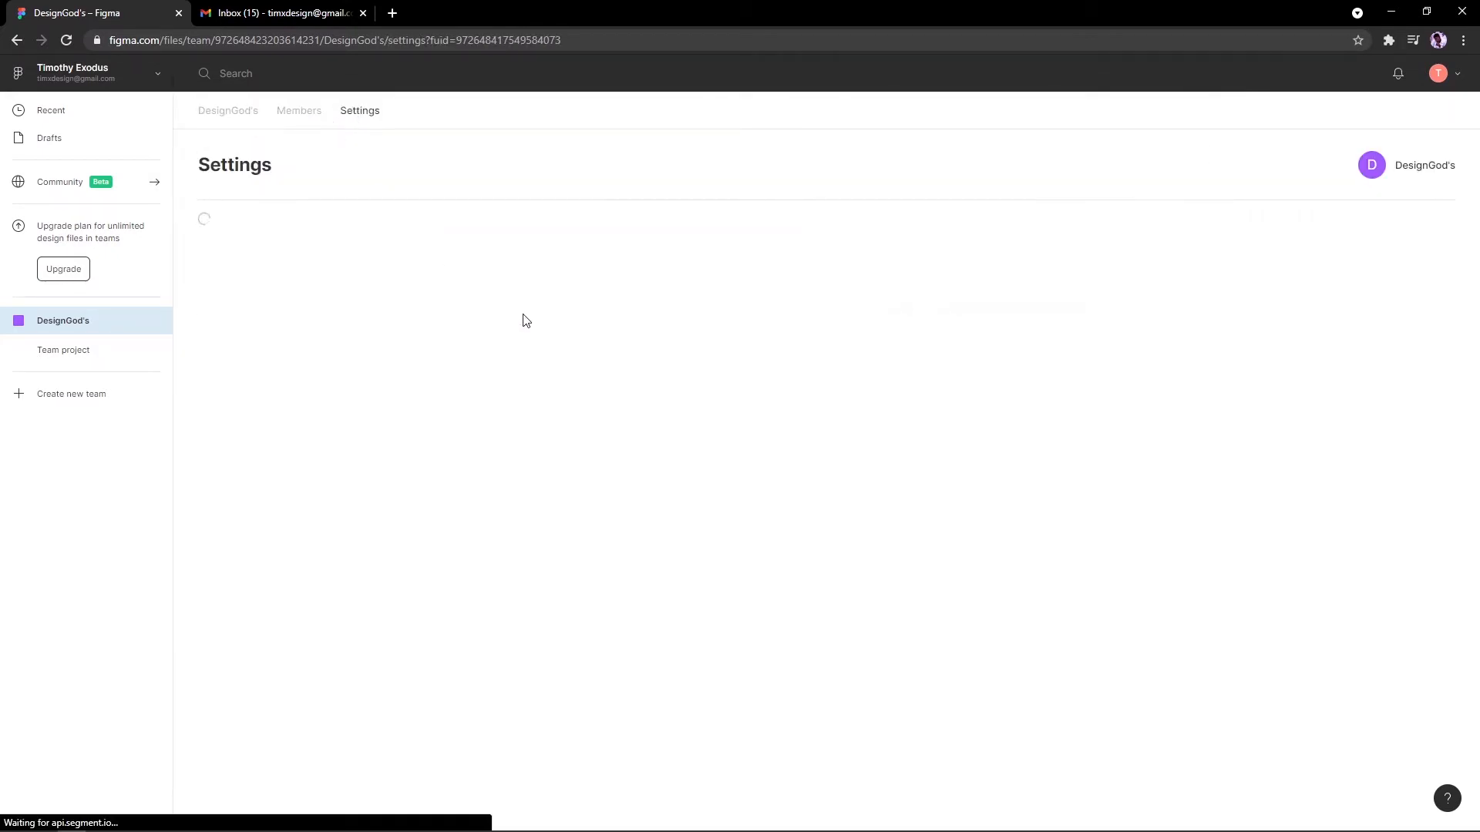
left_click(247, 112)
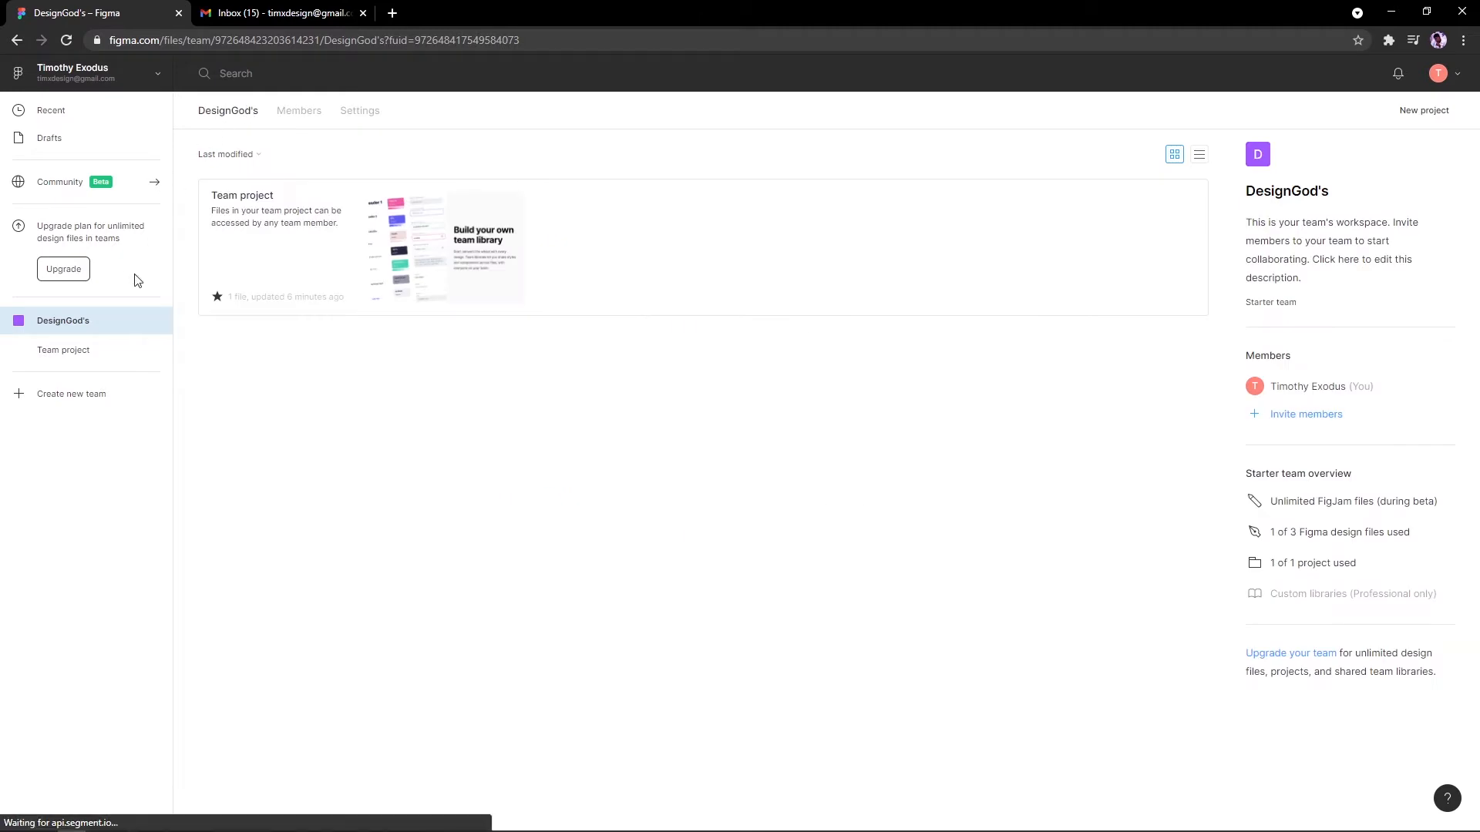
left_click(97, 351)
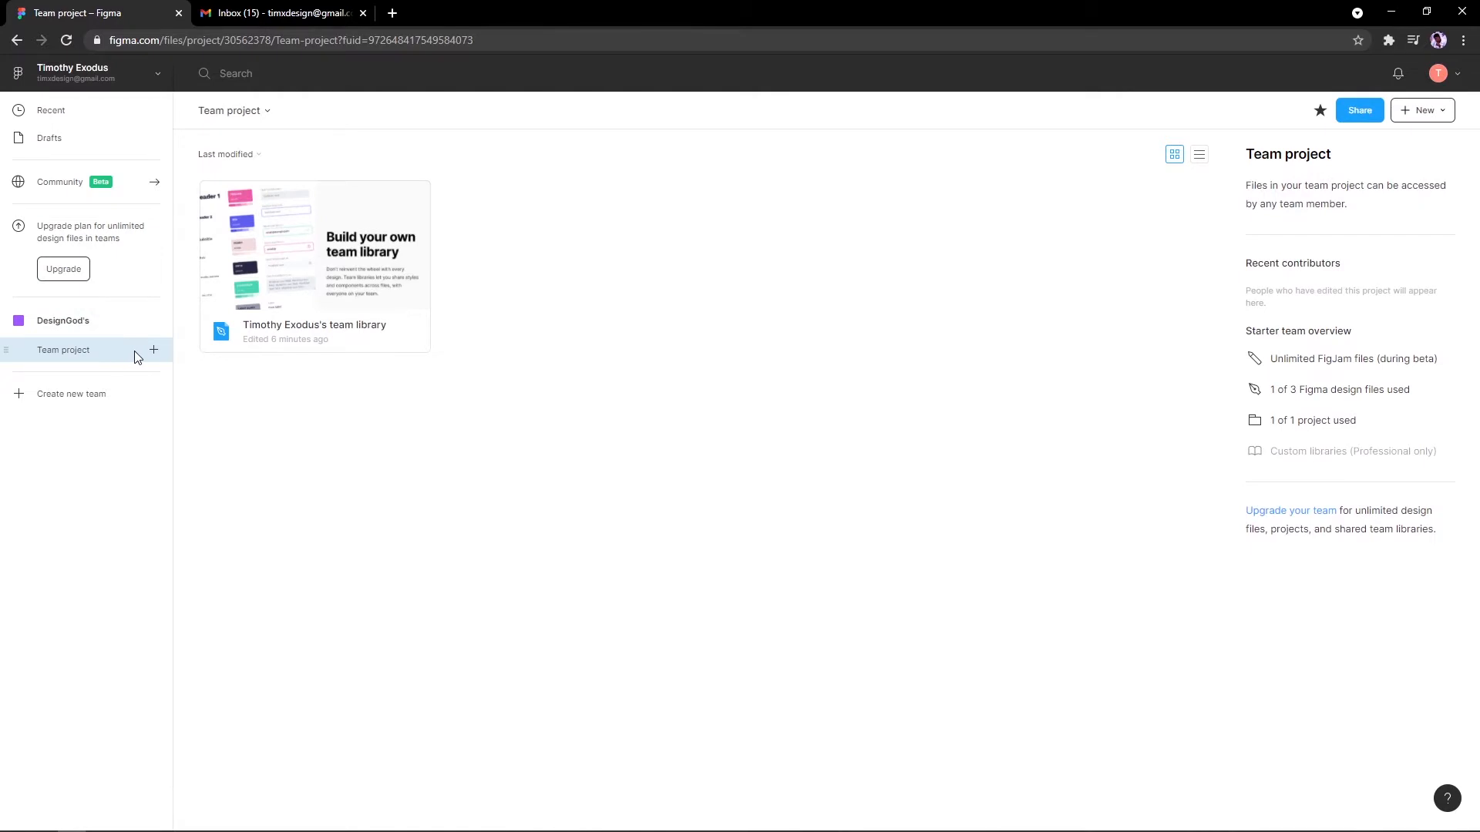
Step: Browse the team's project options and dismiss the upgrade prompt
left_click(154, 349)
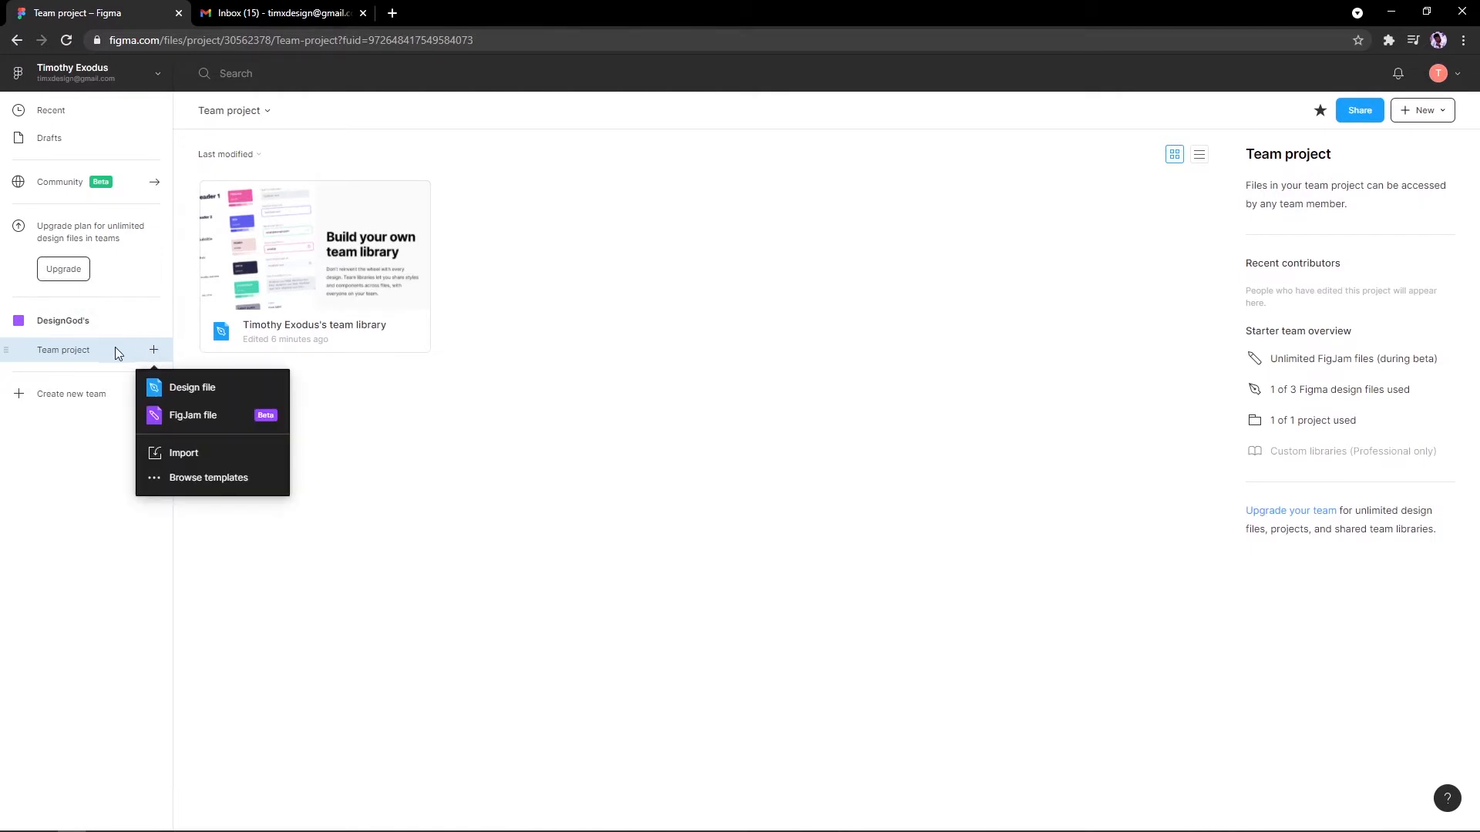
left_click(103, 335)
left_click(103, 332)
left_click(153, 320)
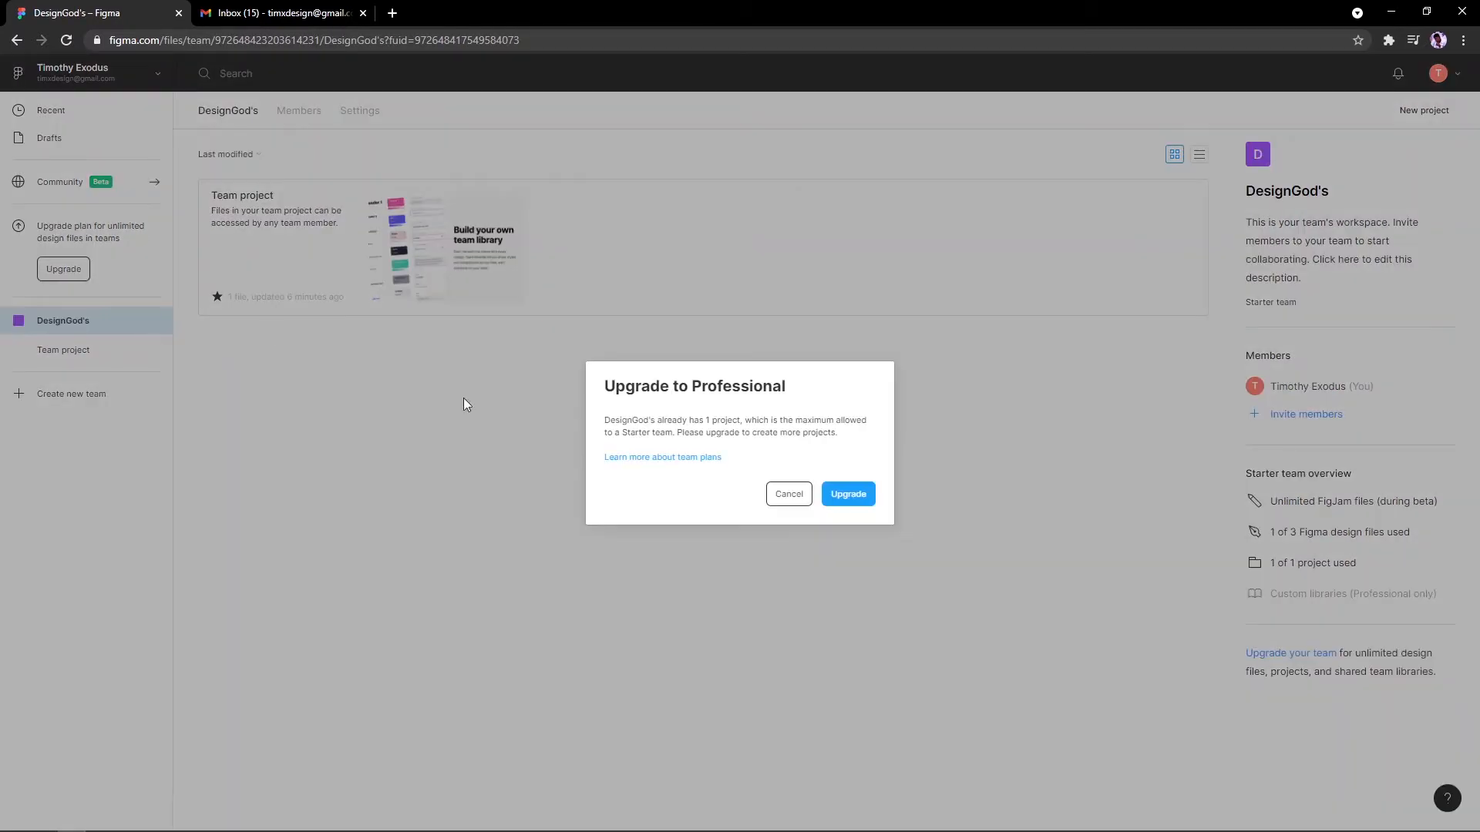
left_click(780, 495)
left_click(63, 349)
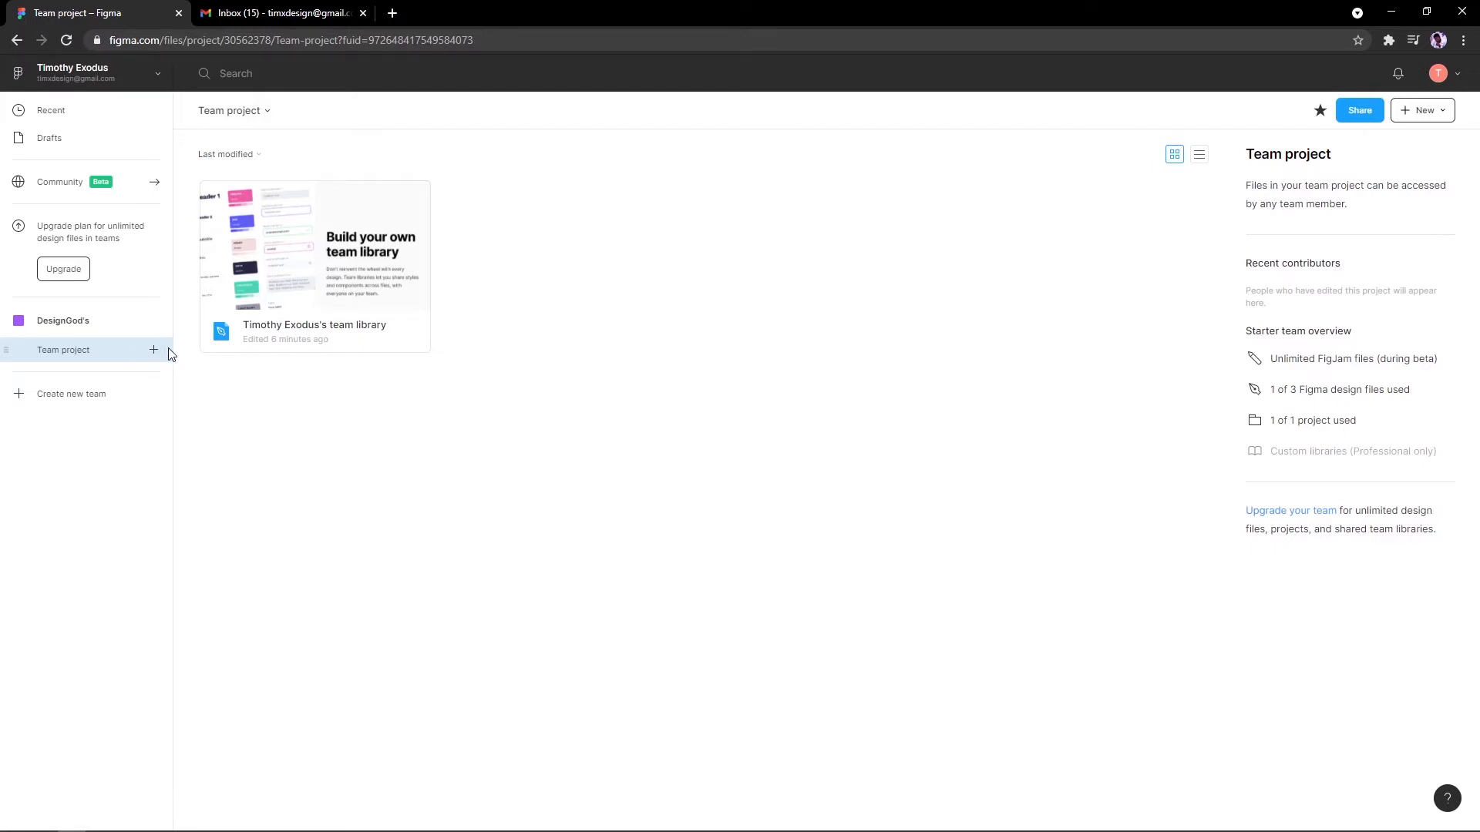
Step: Back out of Create new team and make a new blank design file in the Team project
left_click(84, 408)
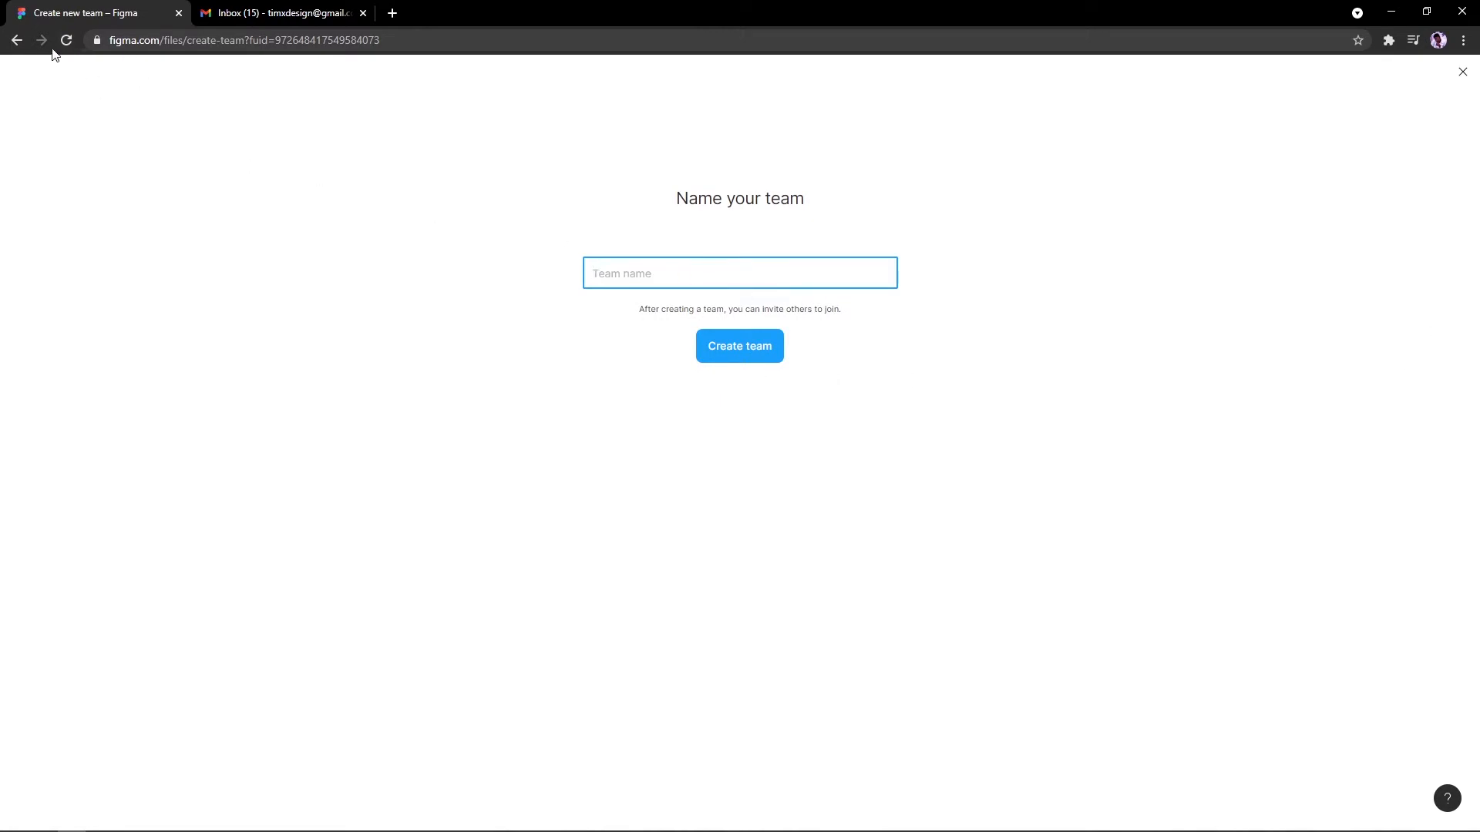
left_click(20, 43)
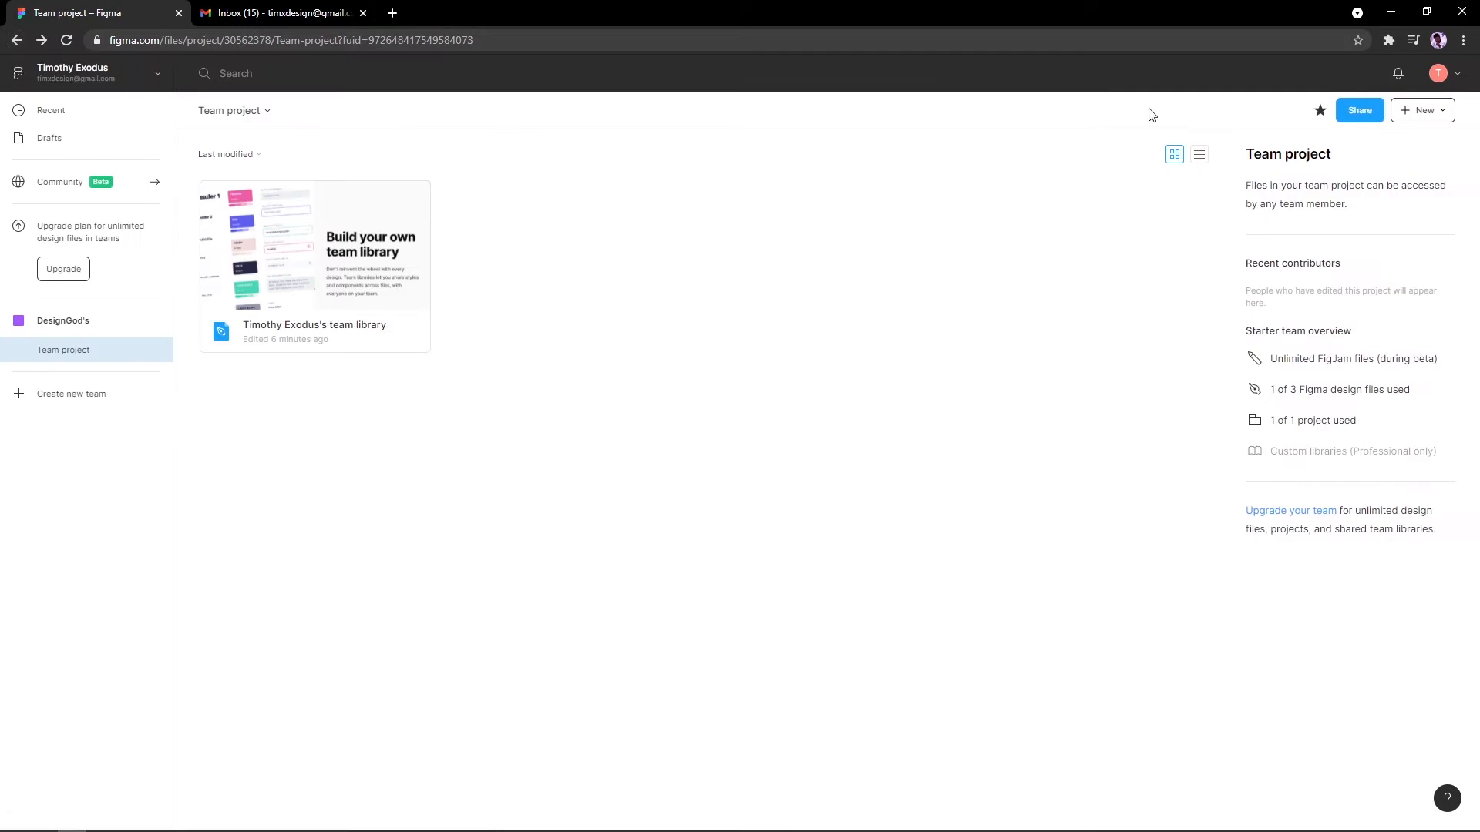
left_click(1410, 114)
left_click(1361, 141)
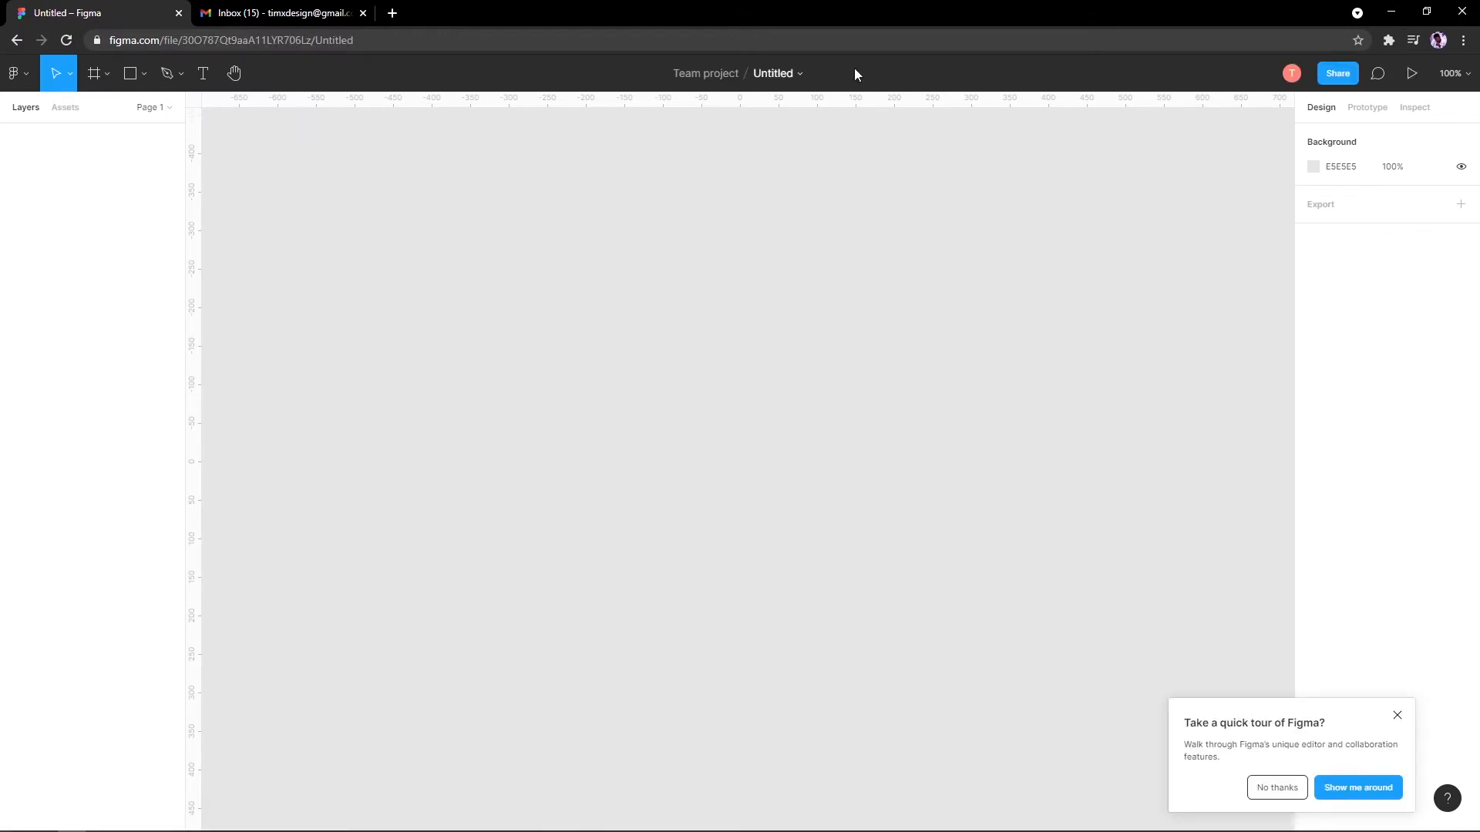
Step: Close the tour offer and paste the hand illustration (Ease 1, 107 × 164) onto the canvas
left_click(1397, 718)
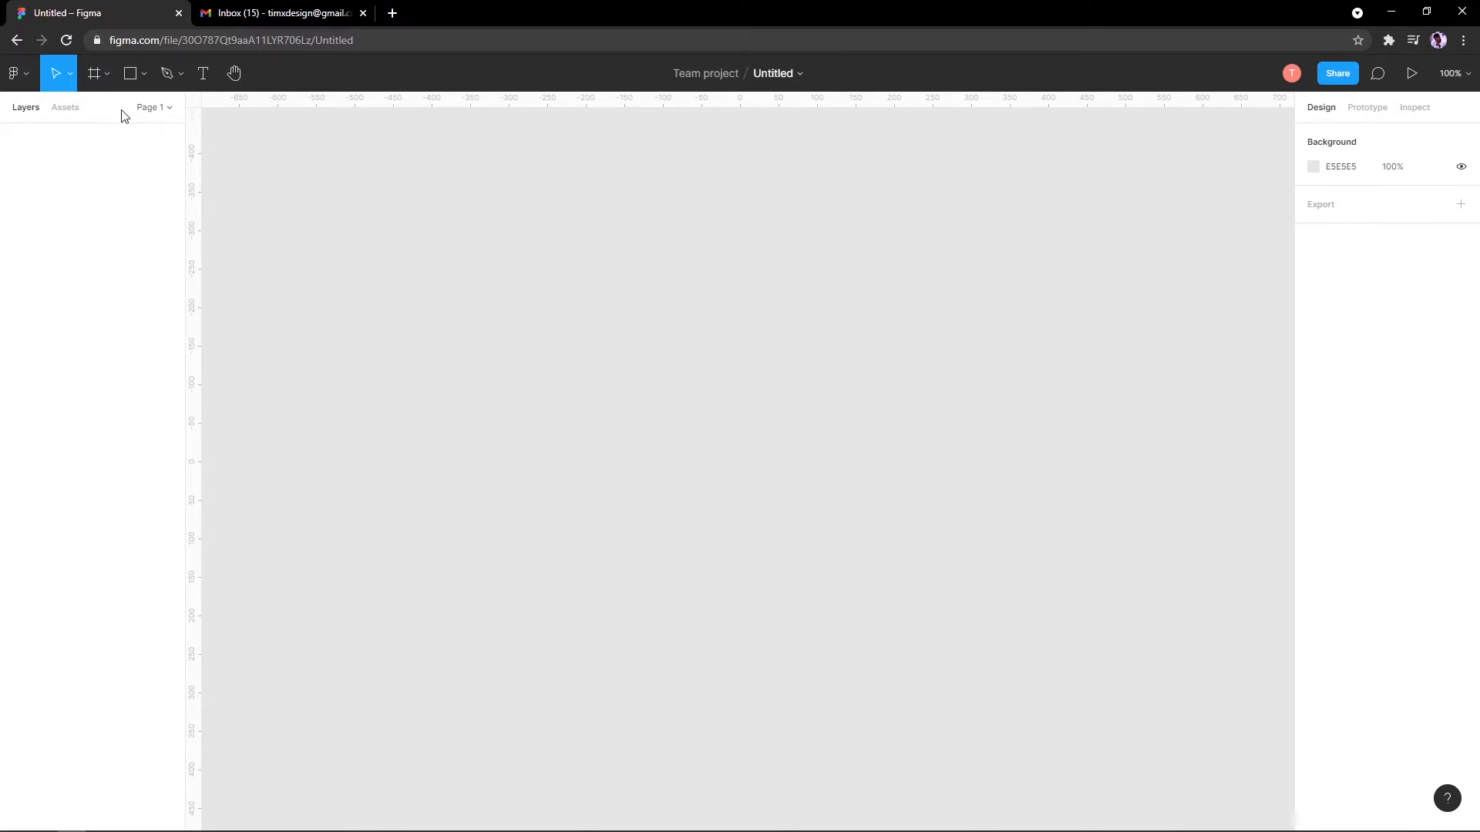
left_click_drag(601, 182, 951, 765)
left_click(88, 82)
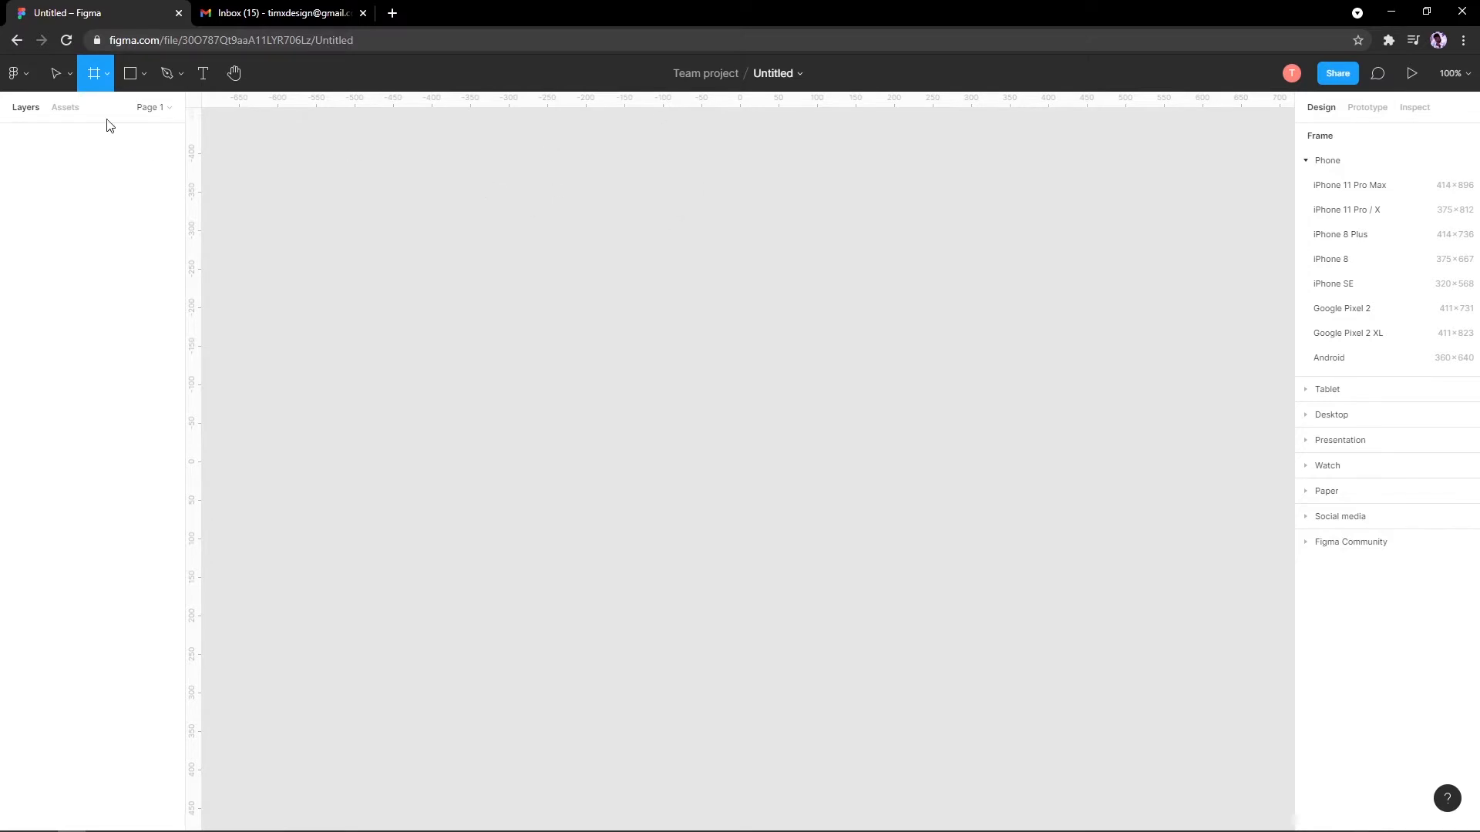
left_click(56, 83)
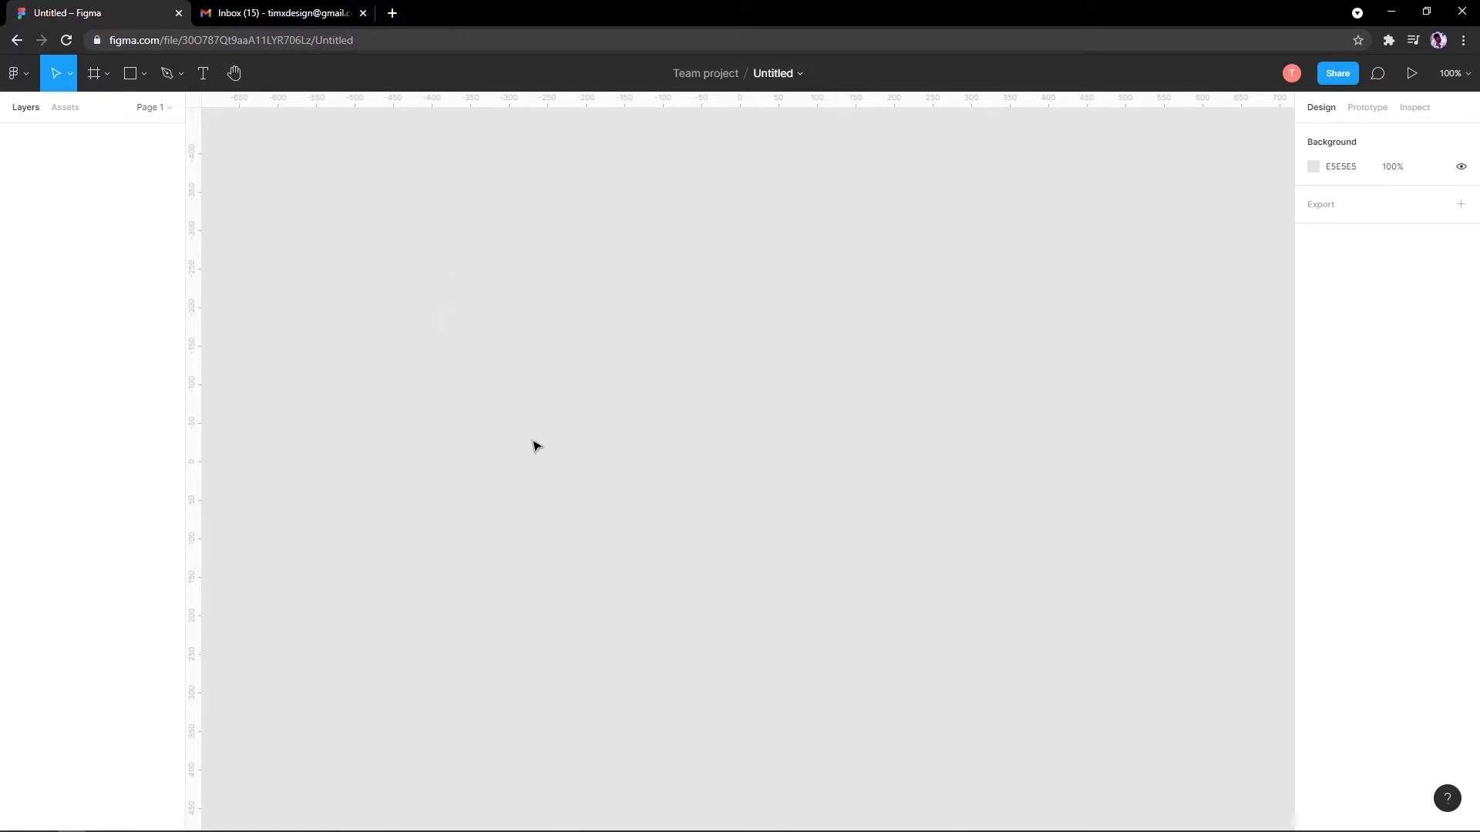
key("ctrl+v")
Step: Move the hand illustration right and draw a grey rectangle to its left
left_click_drag(488, 418, 700, 386)
left_click(131, 72)
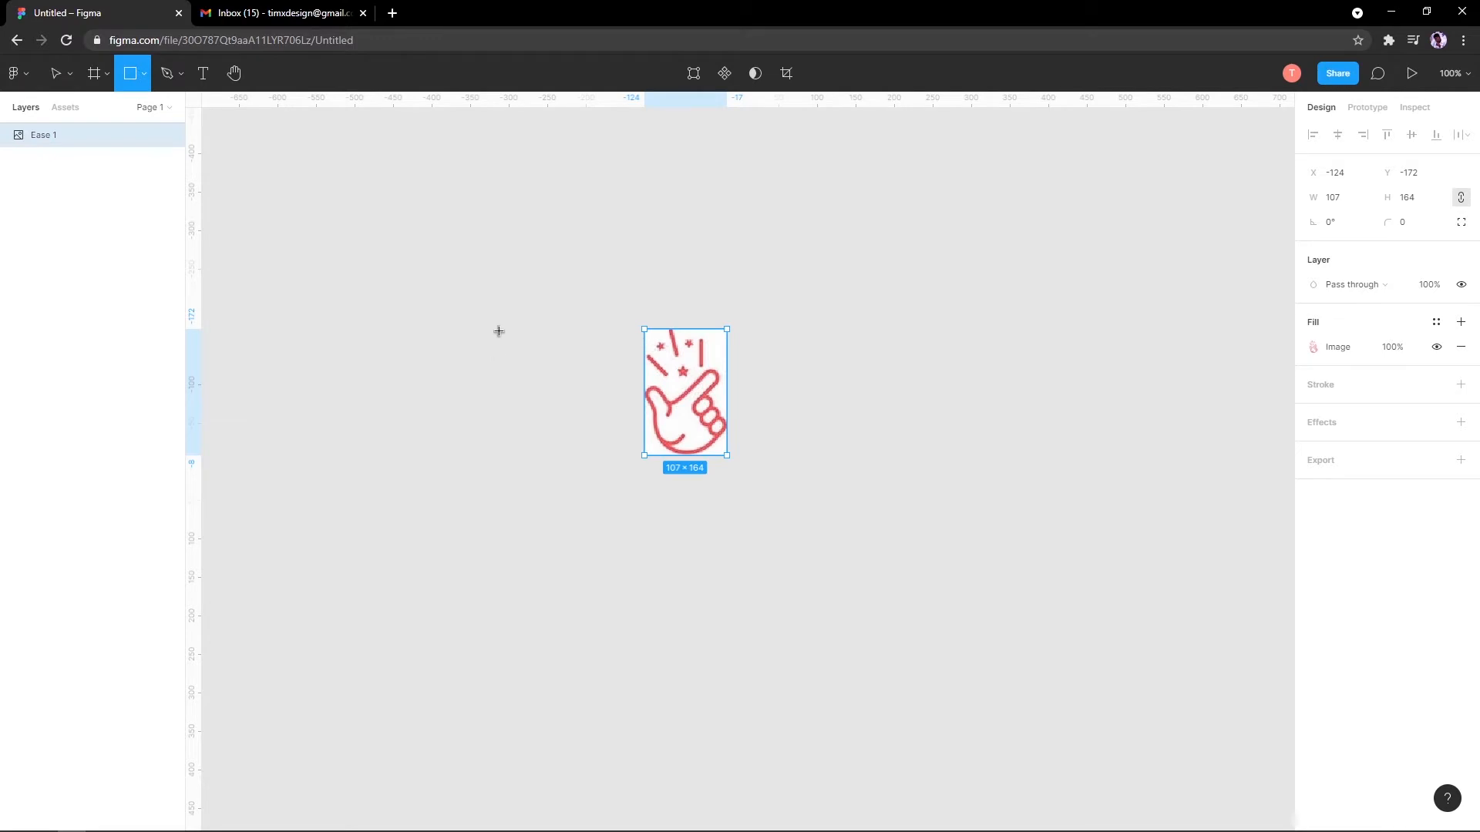
mouse_move(499, 329)
left_mouse_down()
mouse_move(577, 493)
mouse_move(610, 462)
left_mouse_up()
scroll(701, 386, "up", 2)
scroll(701, 386, "up", 5)
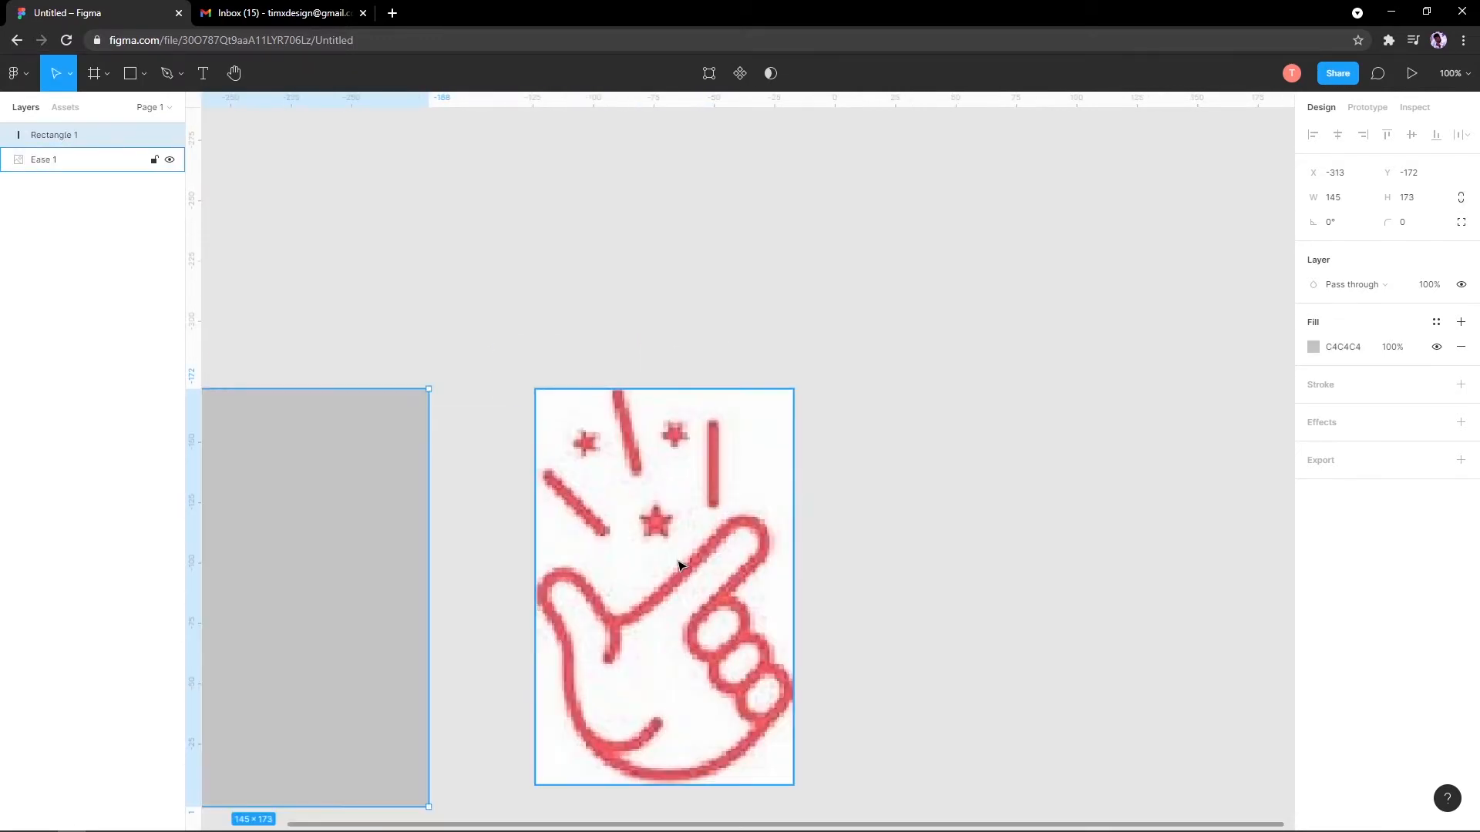
scroll(660, 431, "up", 4)
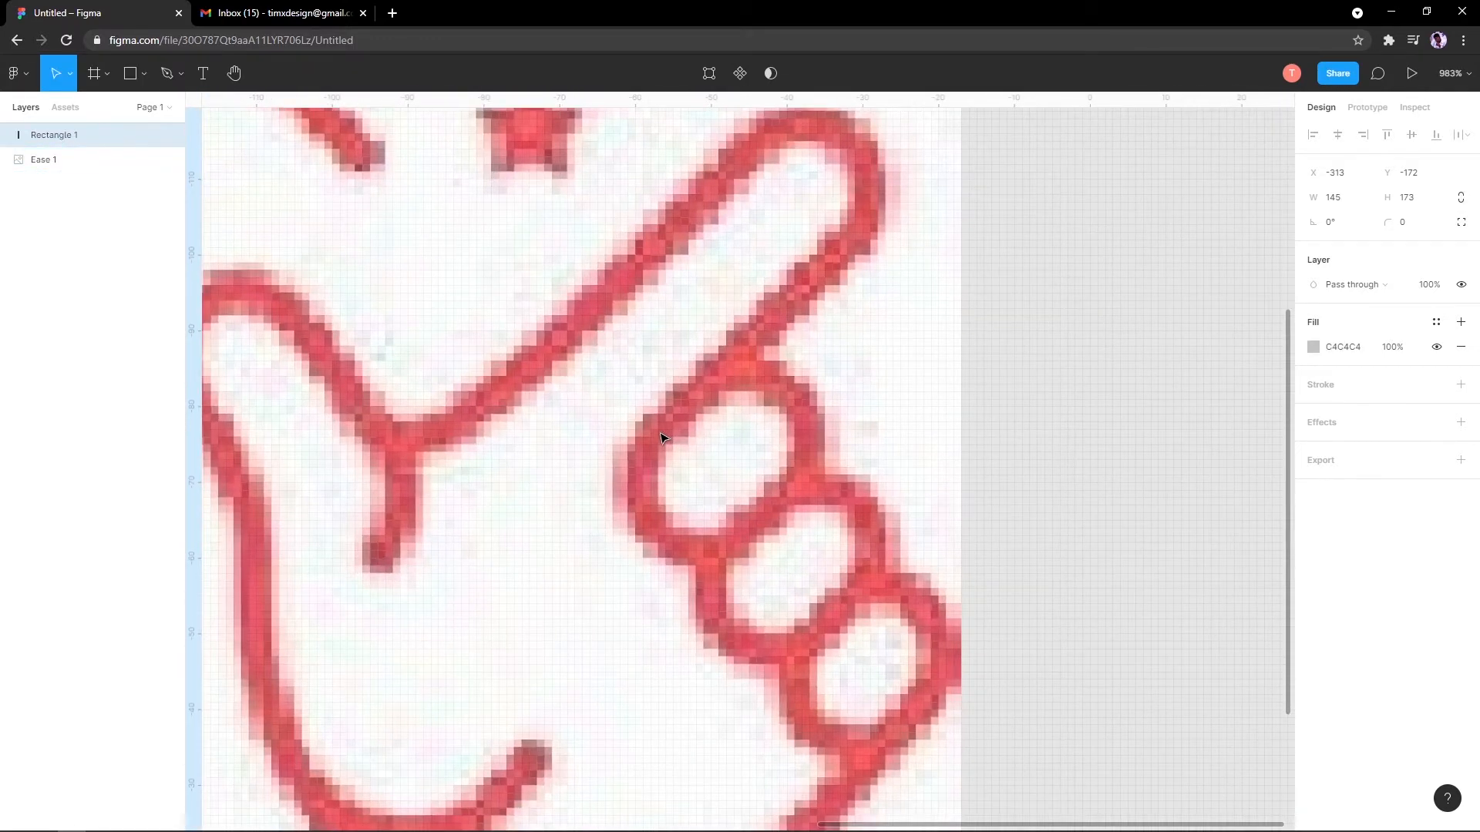
scroll(660, 438, "down", 3)
scroll(627, 396, "up", 1)
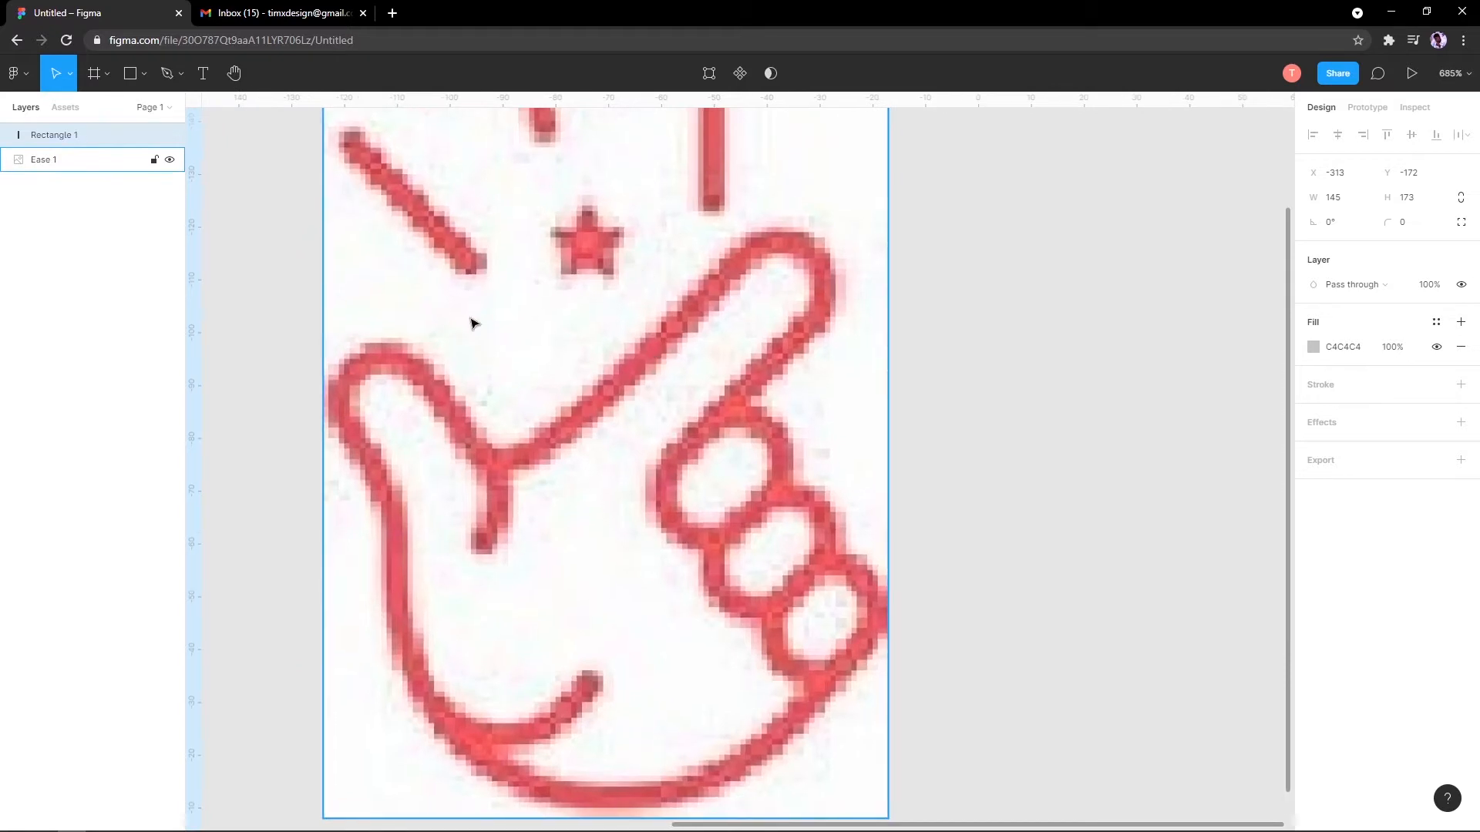
scroll(592, 339, "down", 6)
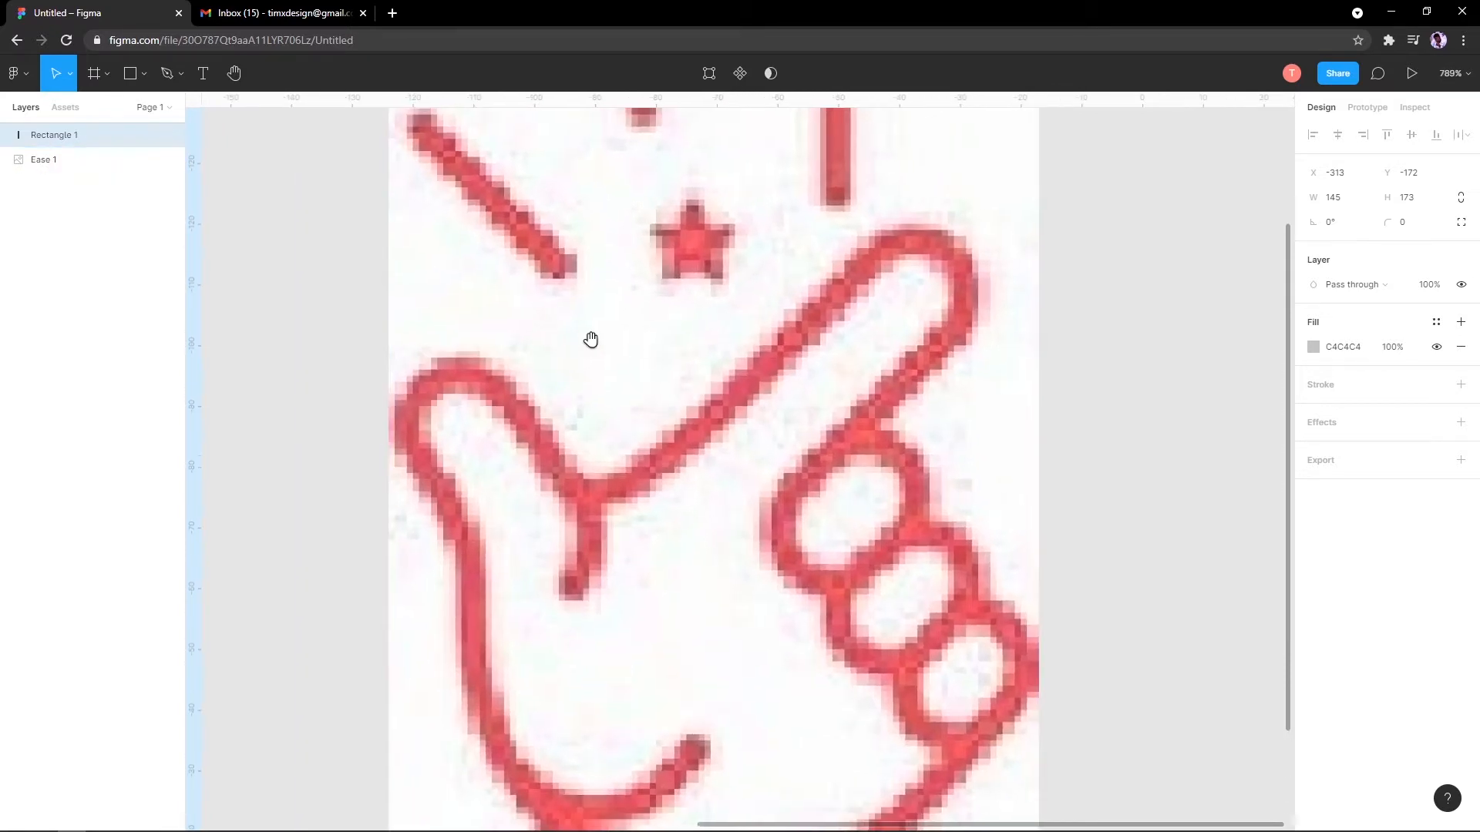
scroll(593, 342, "up", 8)
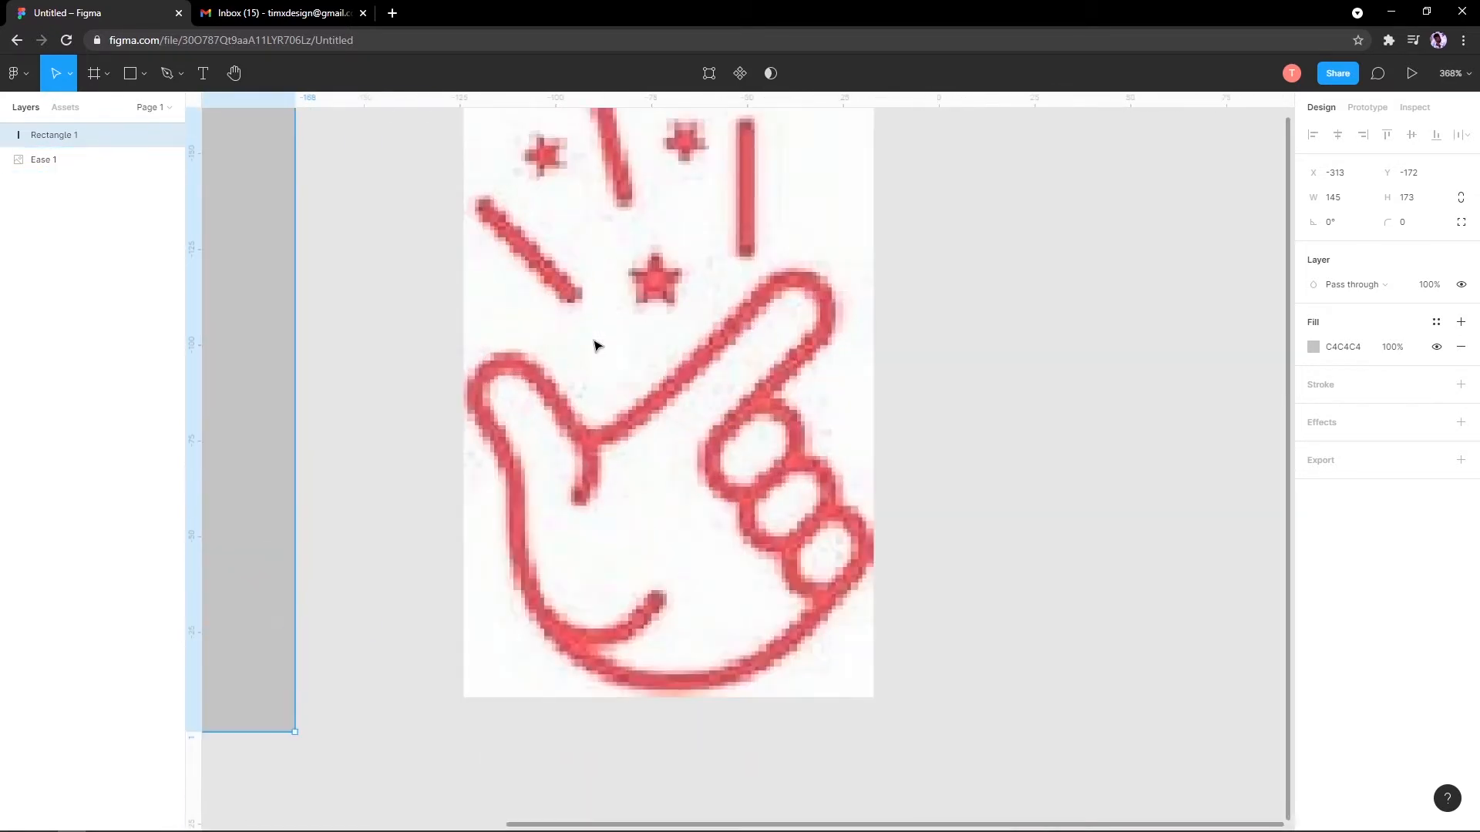
scroll(586, 347, "down", 5)
scroll(586, 350, "down", 6)
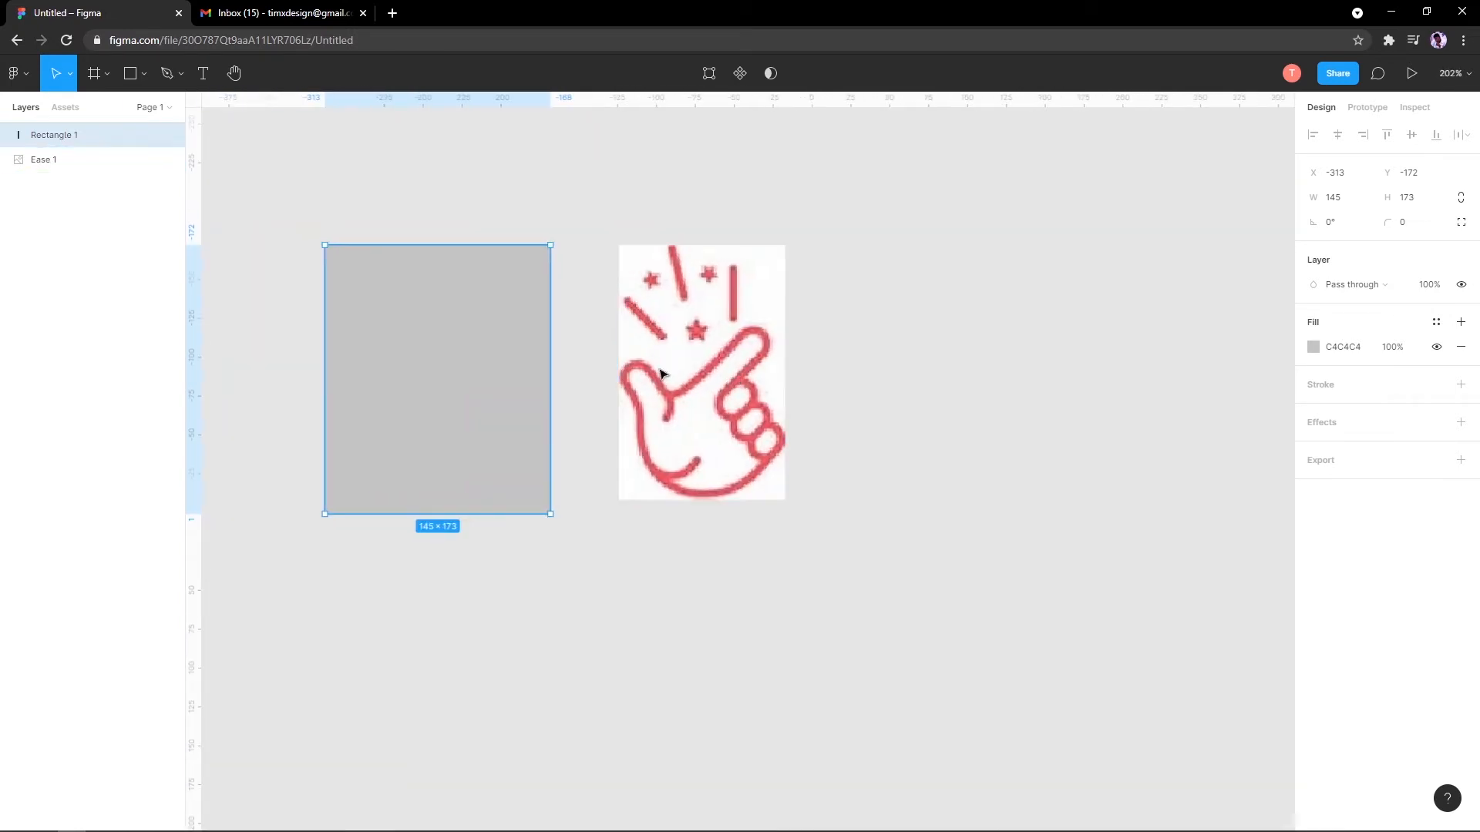
scroll(397, 375, "up", 10)
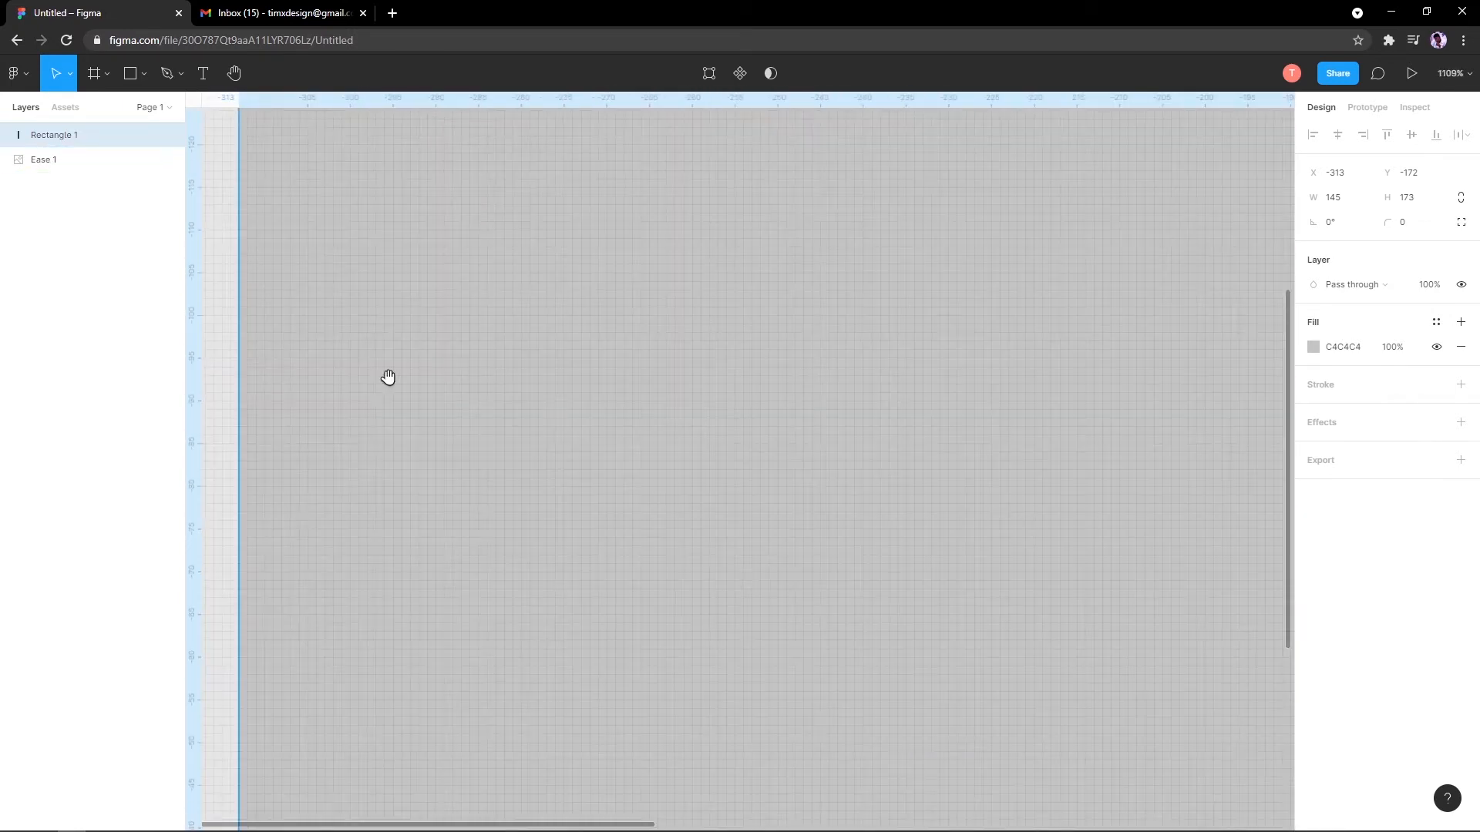
scroll(697, 385, "up", 3)
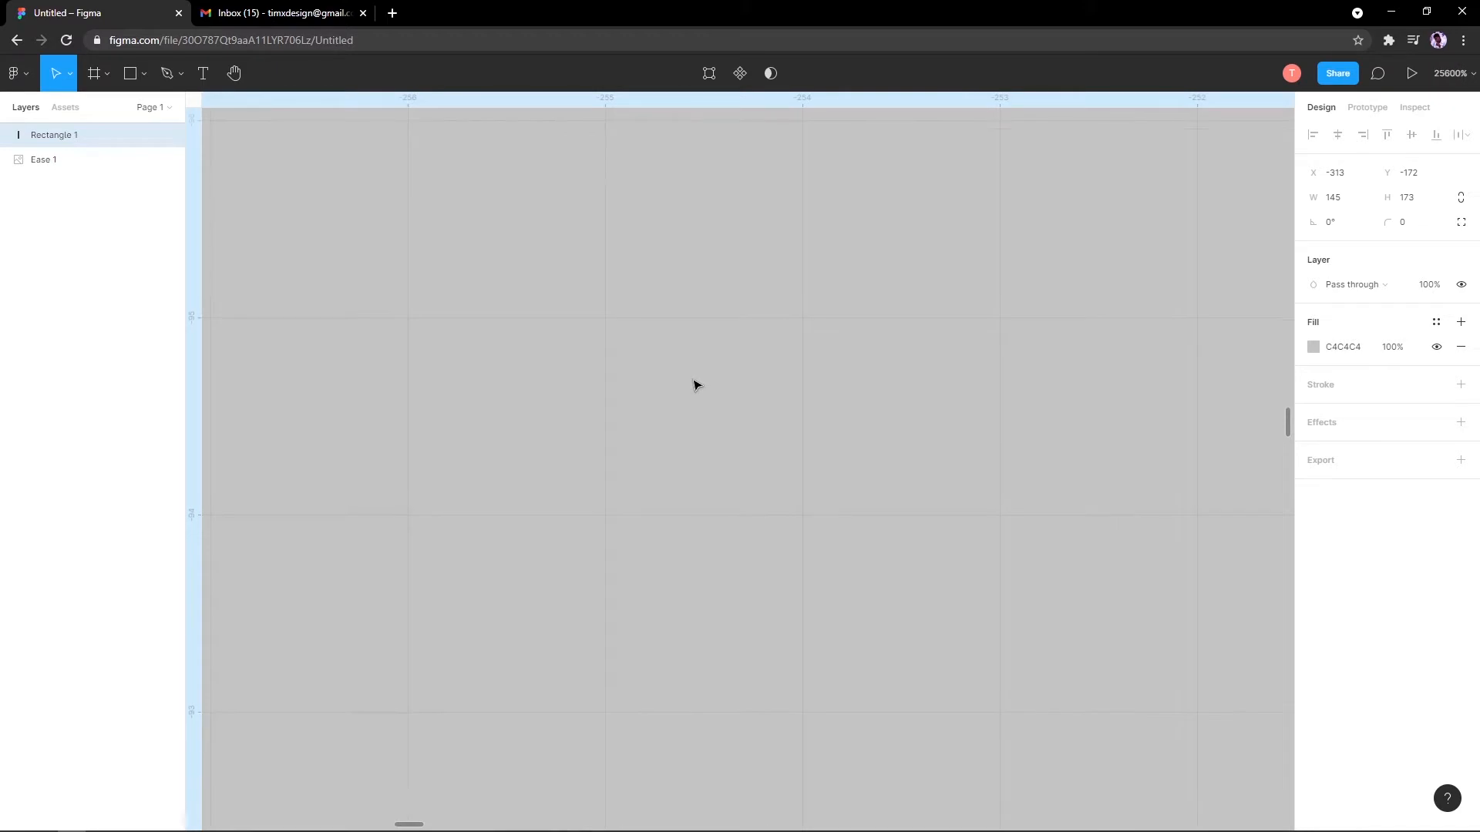
scroll(697, 385, "down", 15)
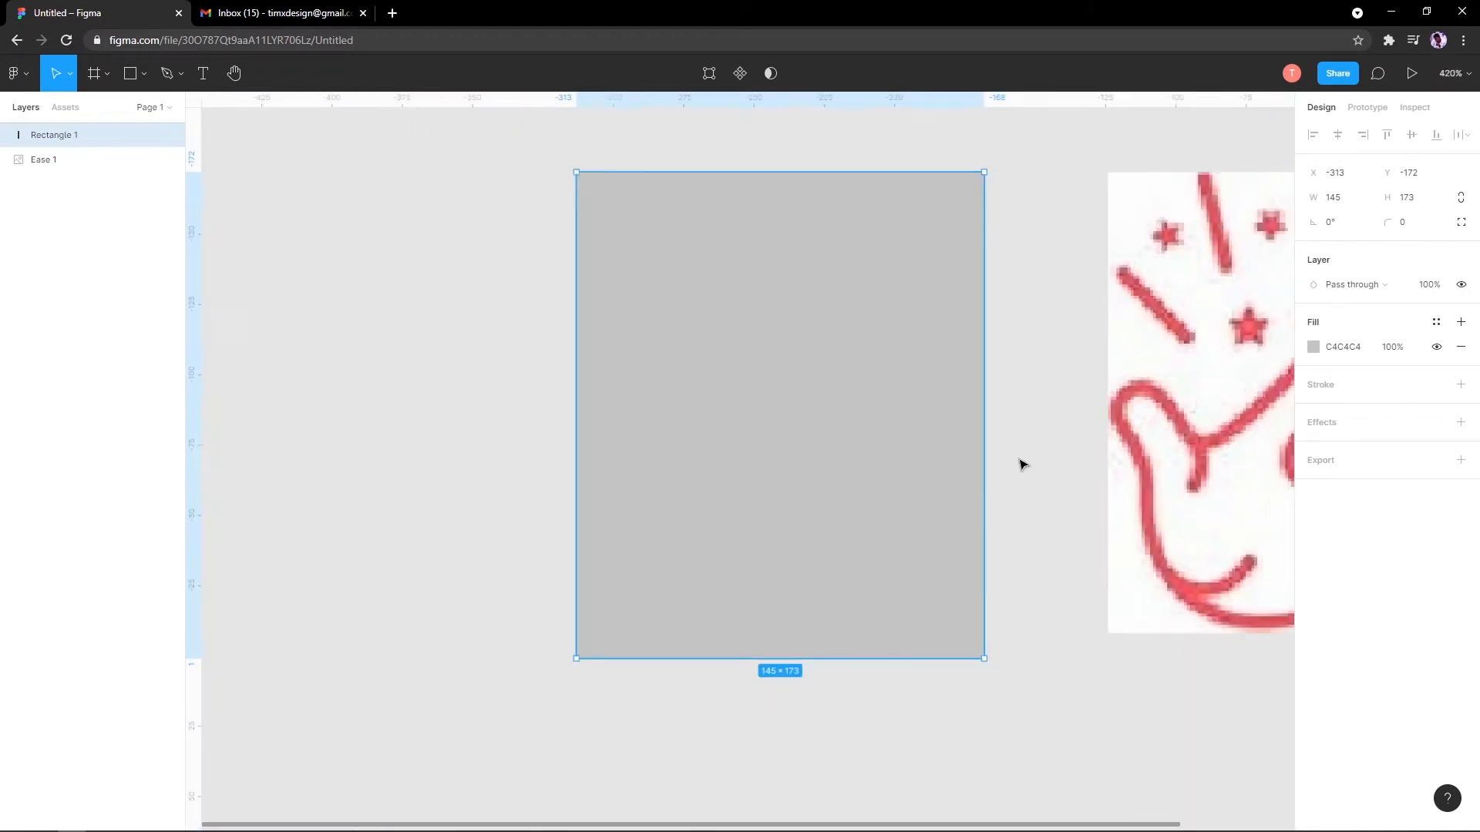
scroll(697, 452, "up", 4)
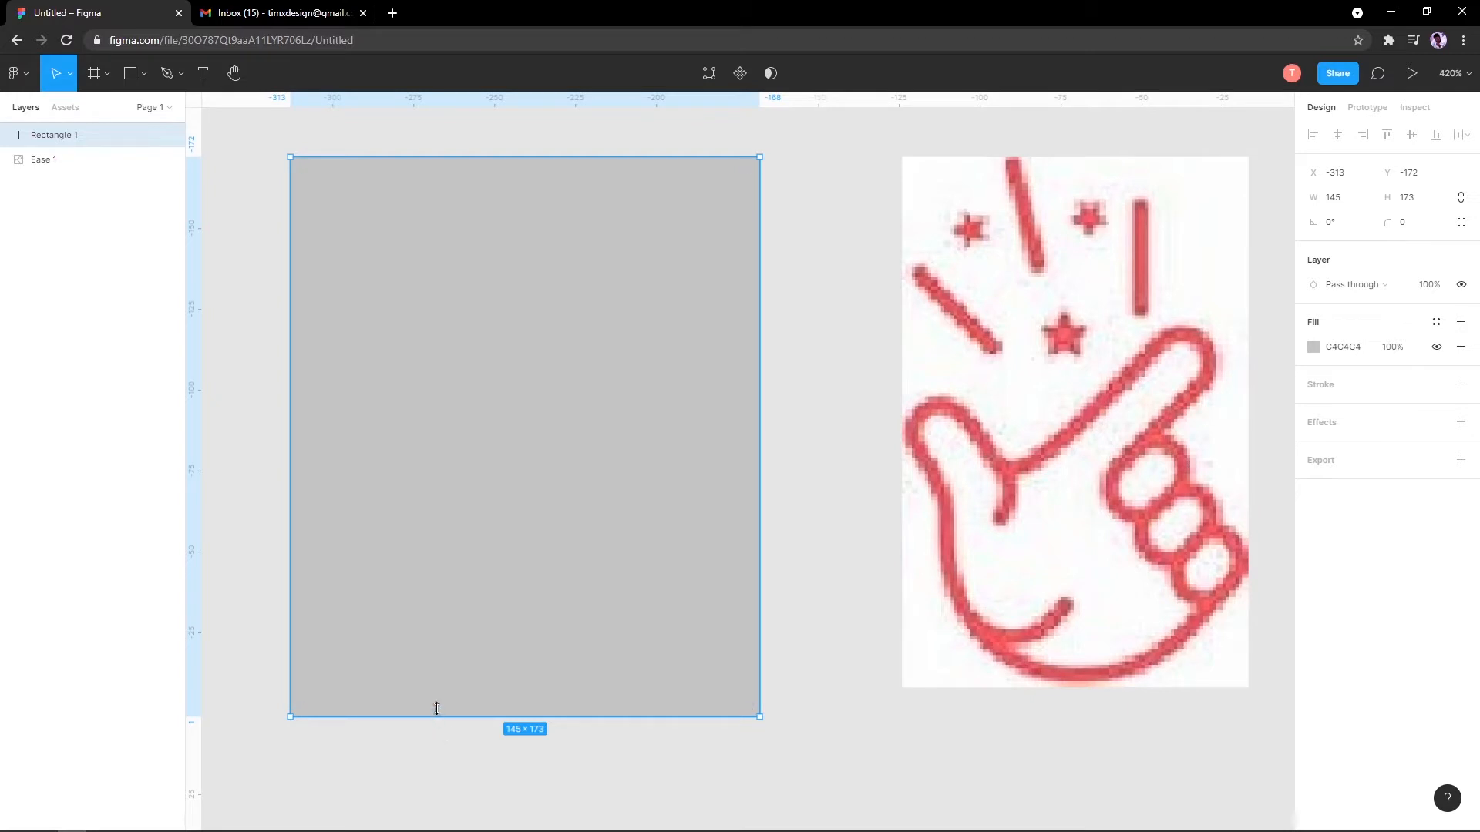
Step: Resize the rectangle to 145 × 164, then select the hand illustration
left_click_drag(434, 716, 453, 686)
scroll(451, 662, "down", 5)
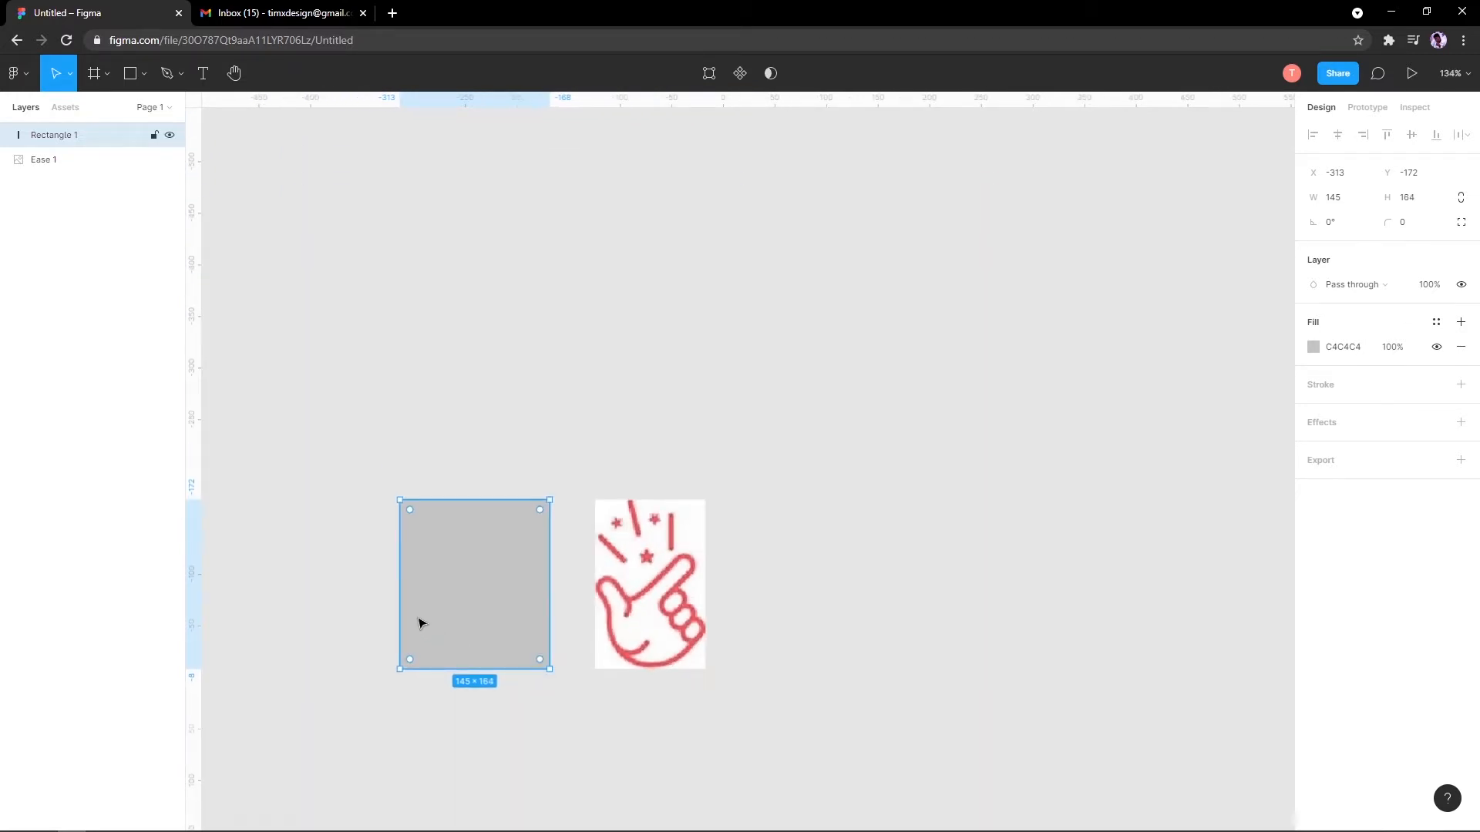
scroll(390, 617, "up", 5)
scroll(546, 607, "left", 2)
scroll(551, 606, "down", 1)
left_click_drag(623, 598, 402, 583)
scroll(604, 568, "up", 1)
scroll(609, 563, "down", 1)
left_click_drag(501, 559, 614, 540)
scroll(644, 532, "up", 1)
scroll(826, 528, "down", 1)
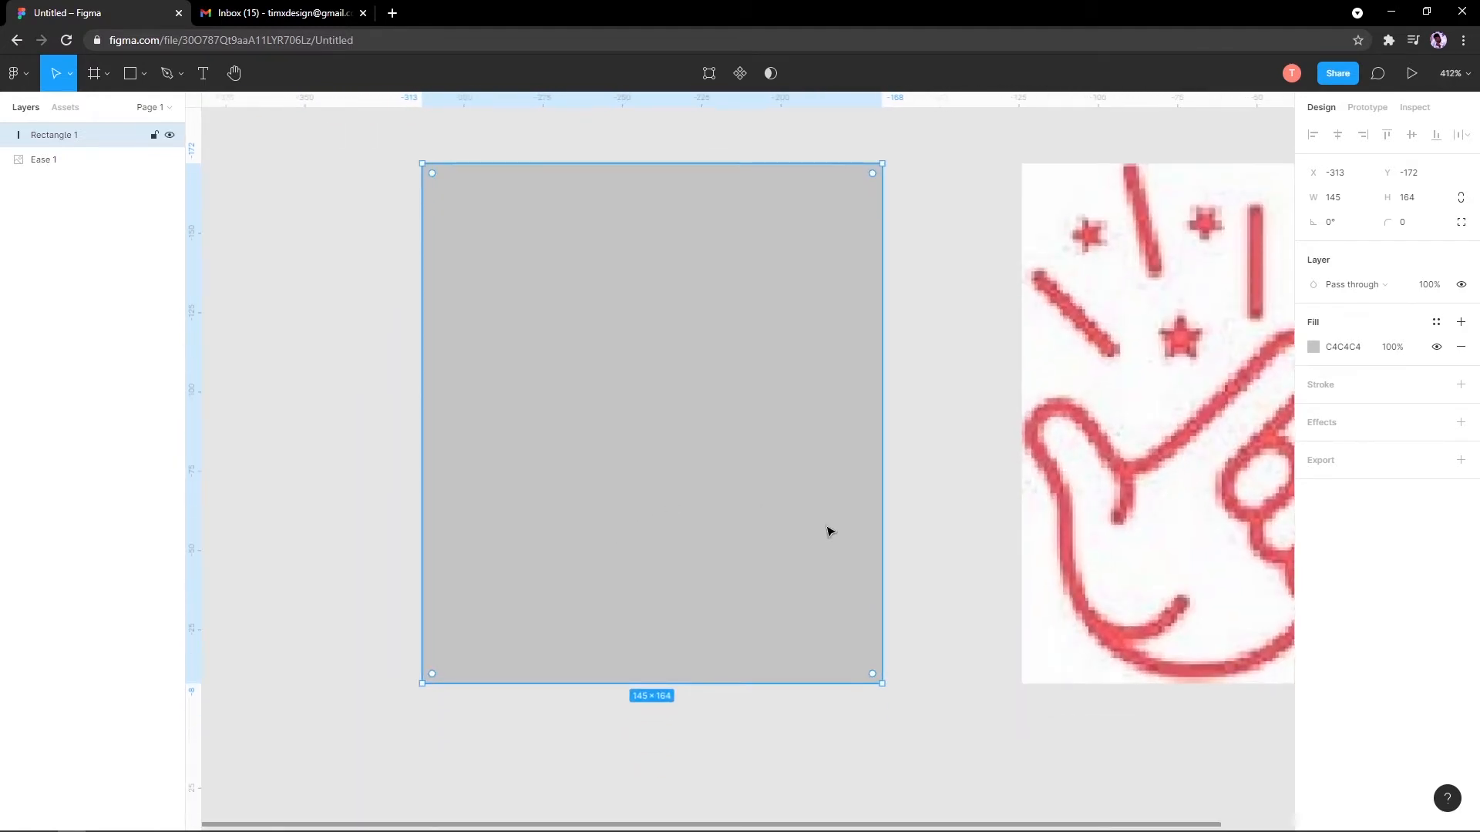
scroll(655, 531, "right", 2)
scroll(479, 534, "down", 3)
scroll(585, 561, "left", 2)
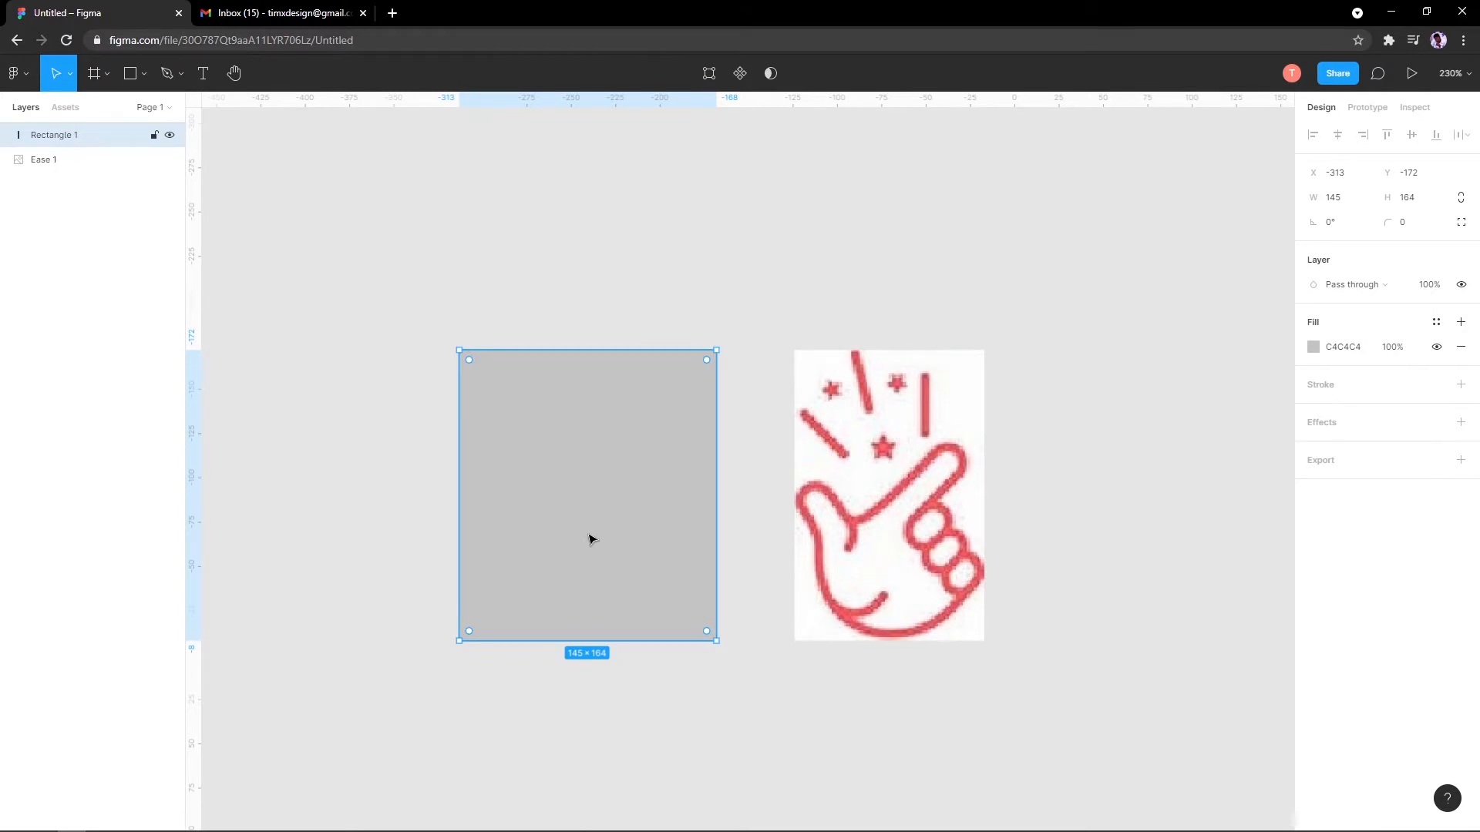
scroll(590, 540, "up", 3)
scroll(591, 540, "down", 2)
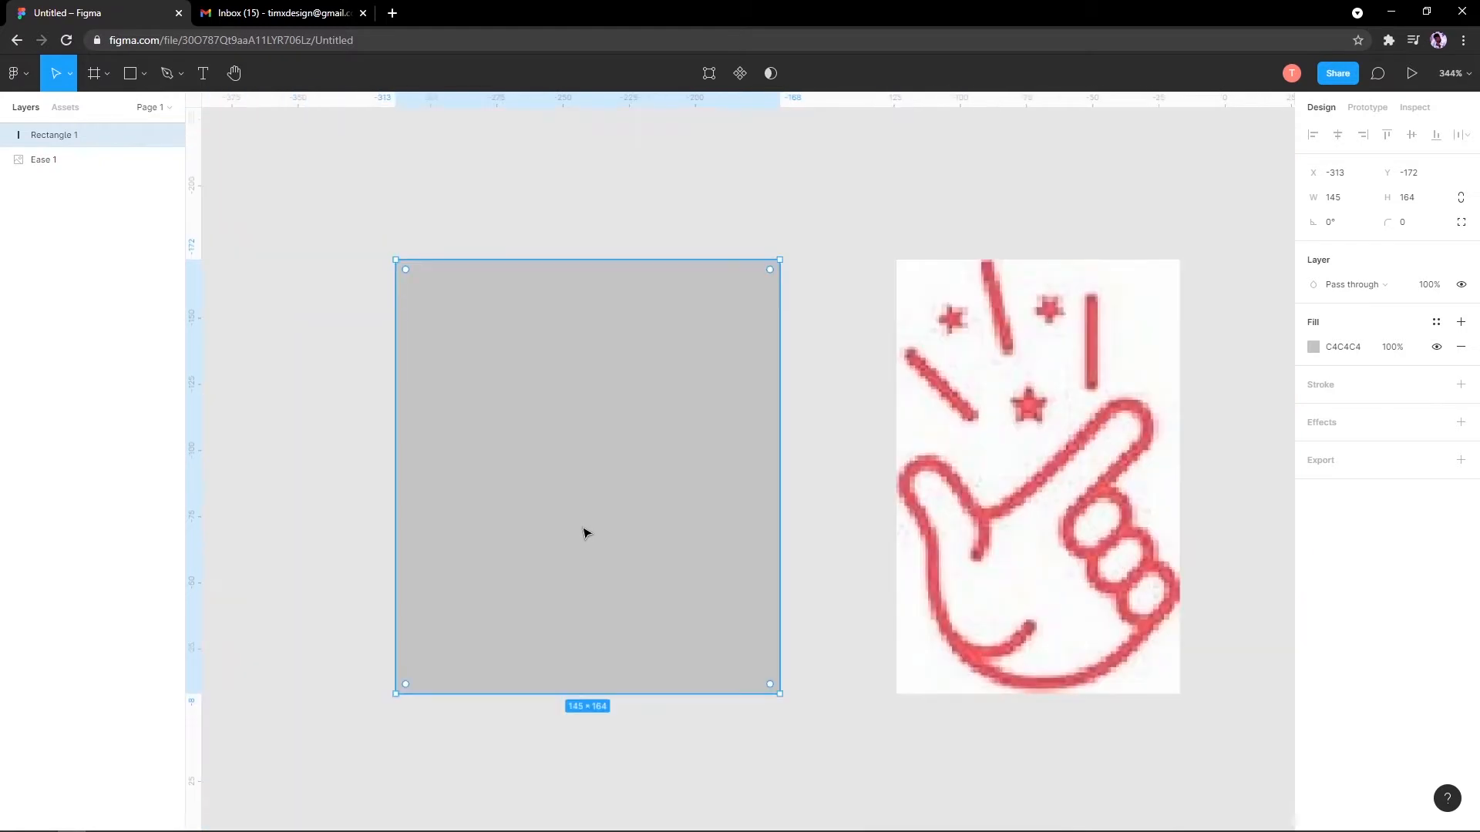
scroll(568, 502, "up", 2)
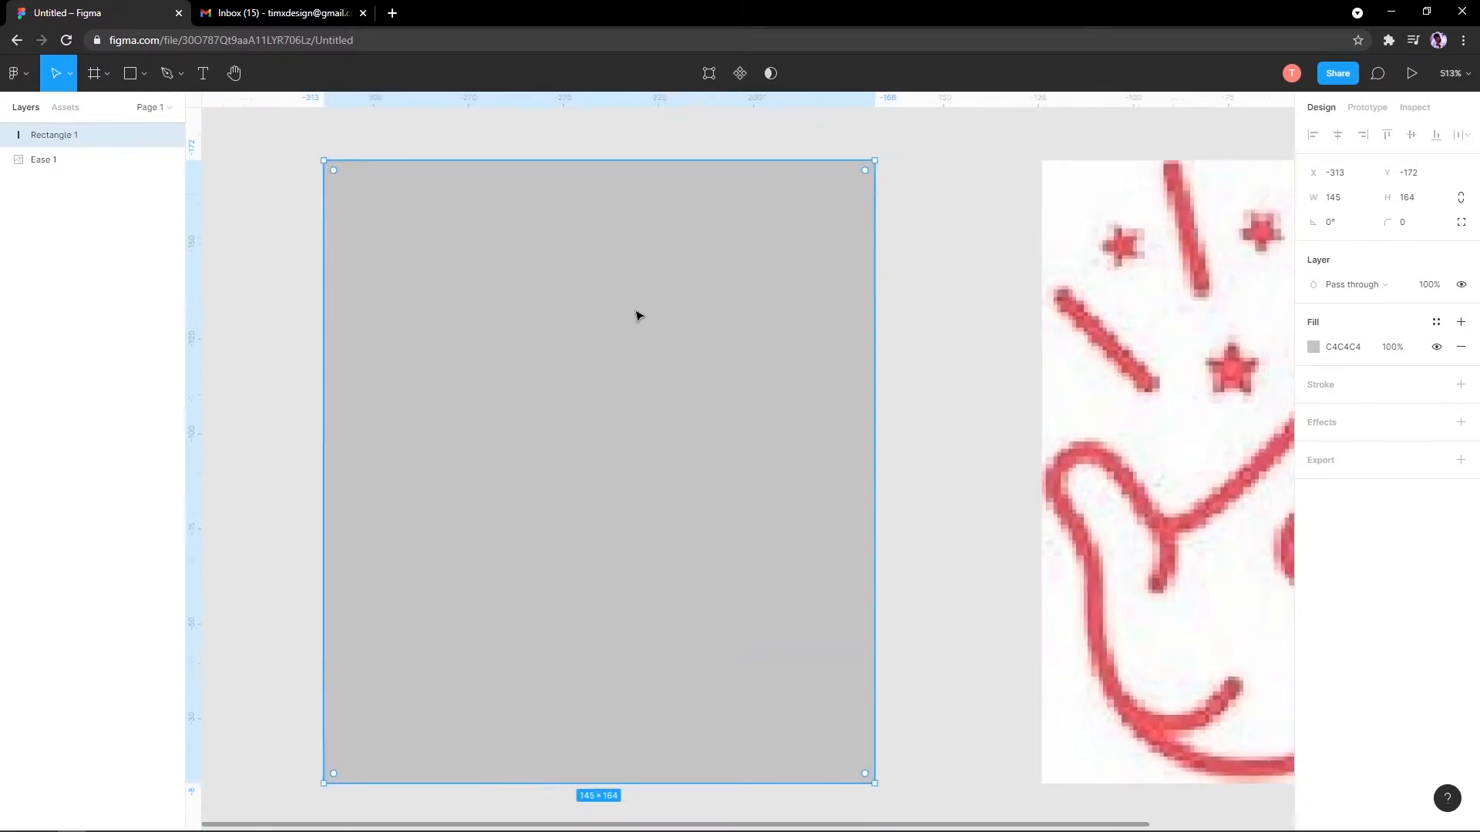
scroll(636, 316, "down", 3)
scroll(509, 330, "right", 1)
left_click(291, 283)
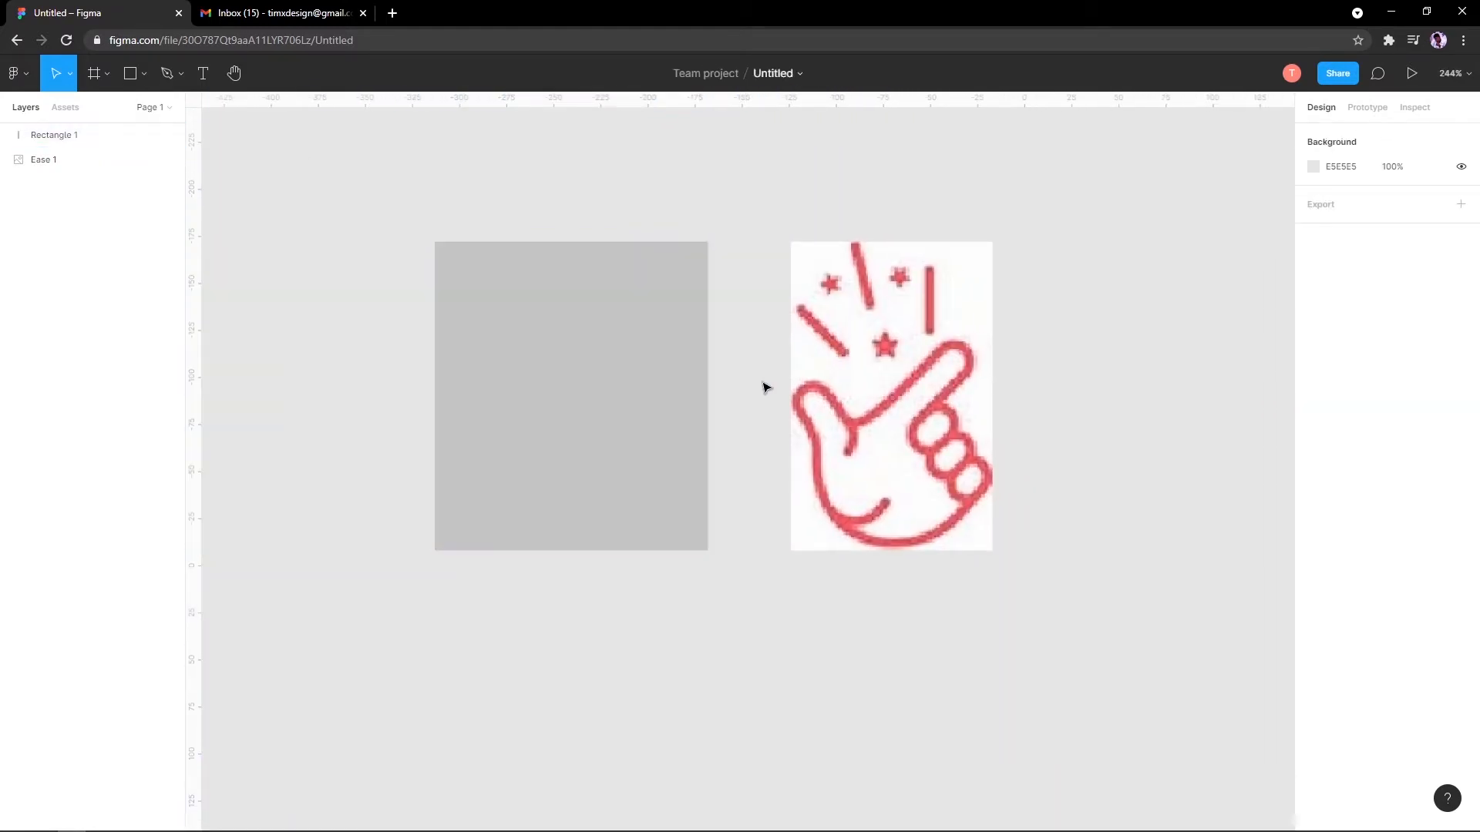
left_click(836, 390)
Step: Delete the Ease 1 image and Rectangle 1 so no layers remain
key("Delete")
left_click(614, 413)
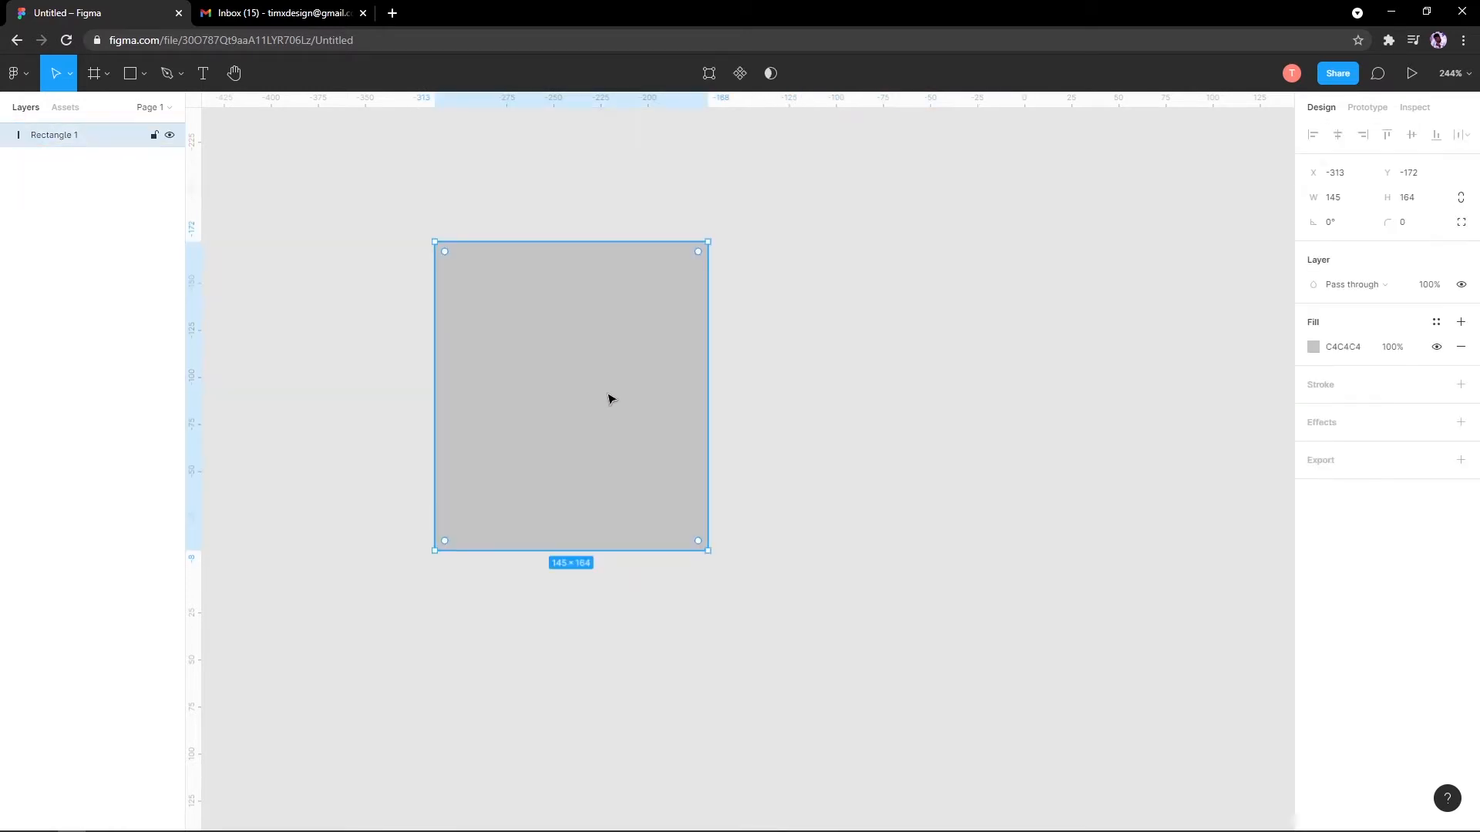
scroll(697, 361, "down", 3)
scroll(700, 361, "up", 2)
key("Delete")
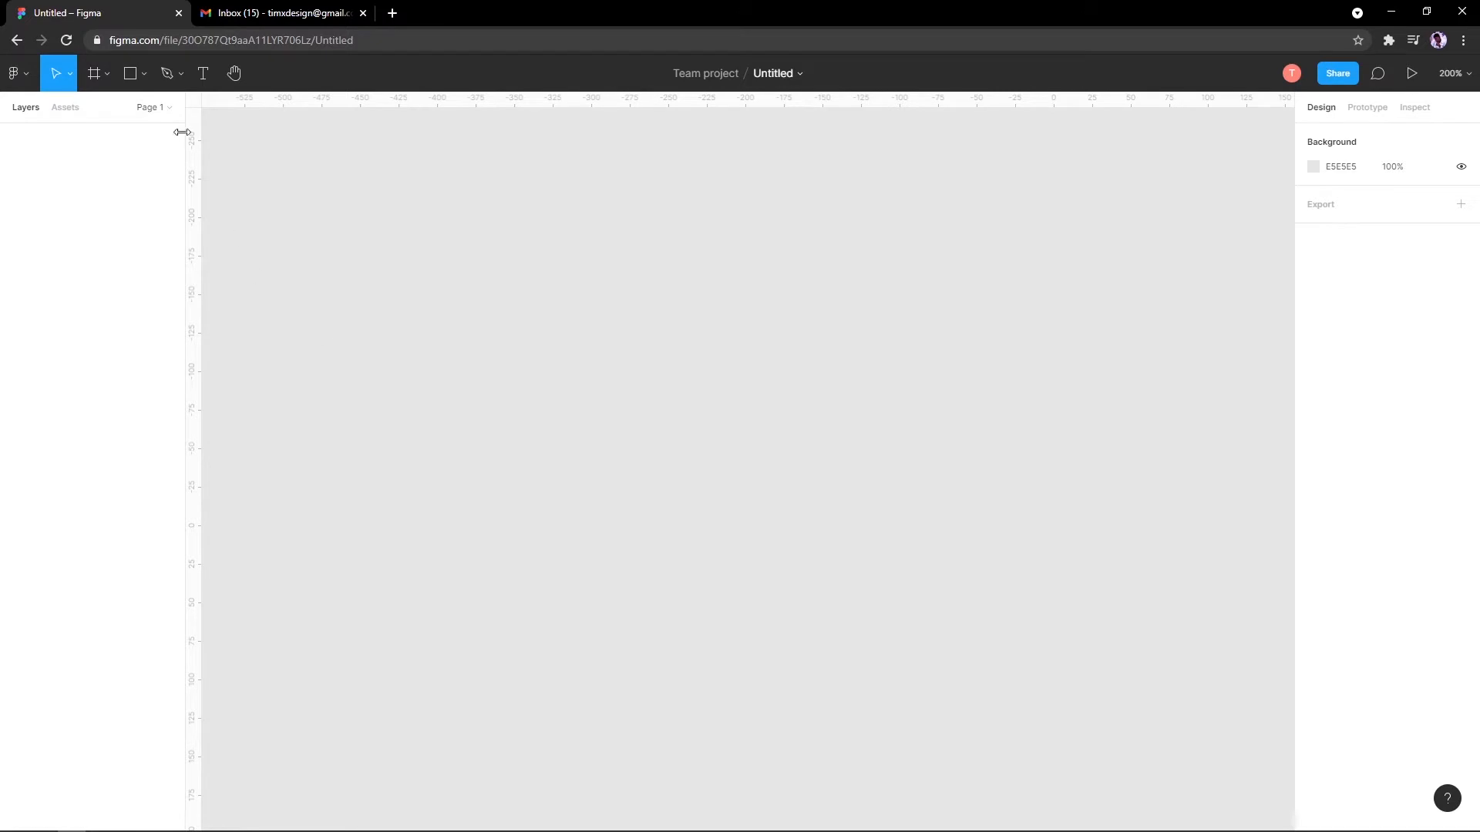
left_click(216, 40)
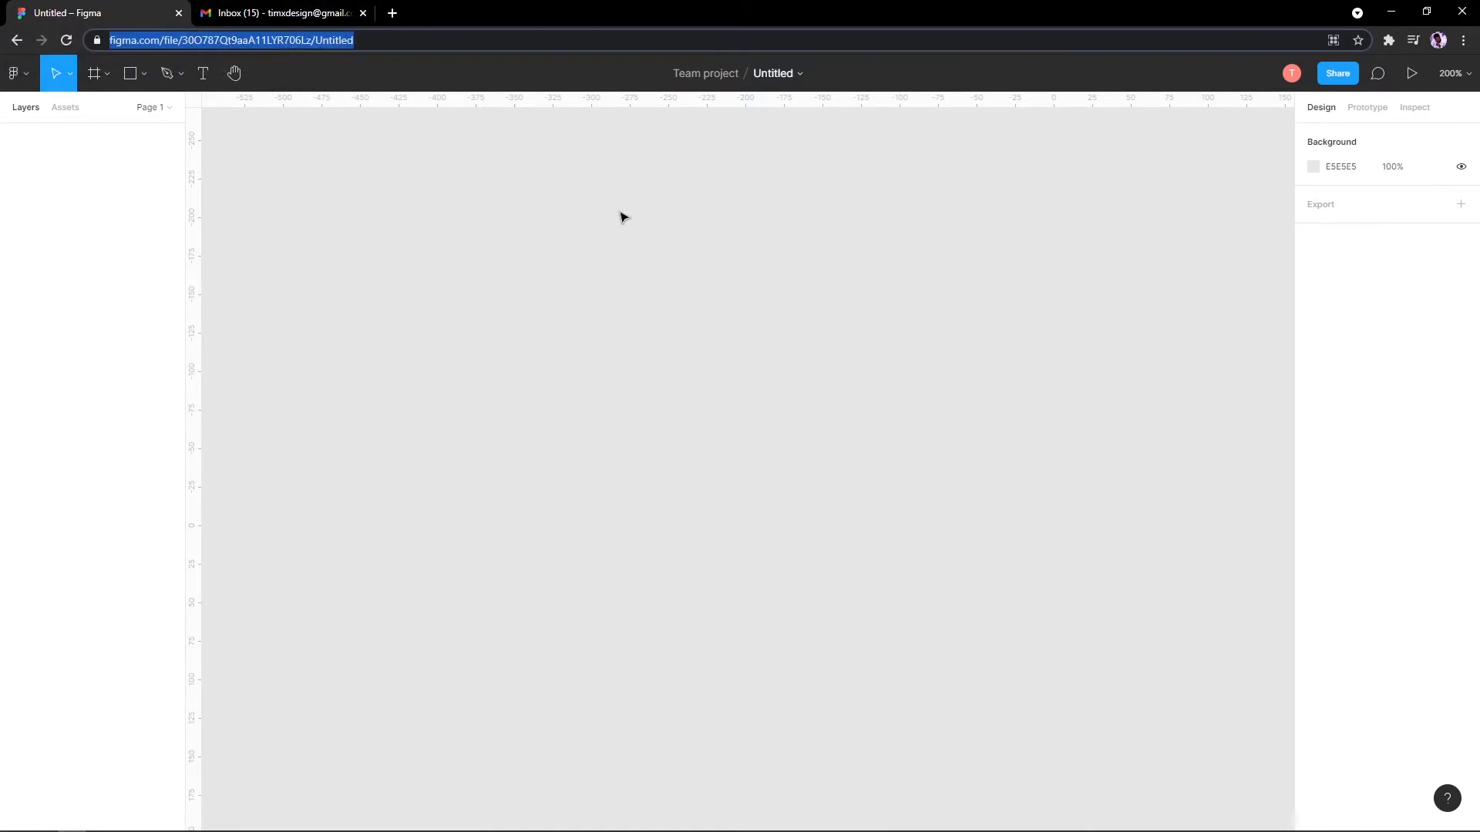
left_click(566, 233)
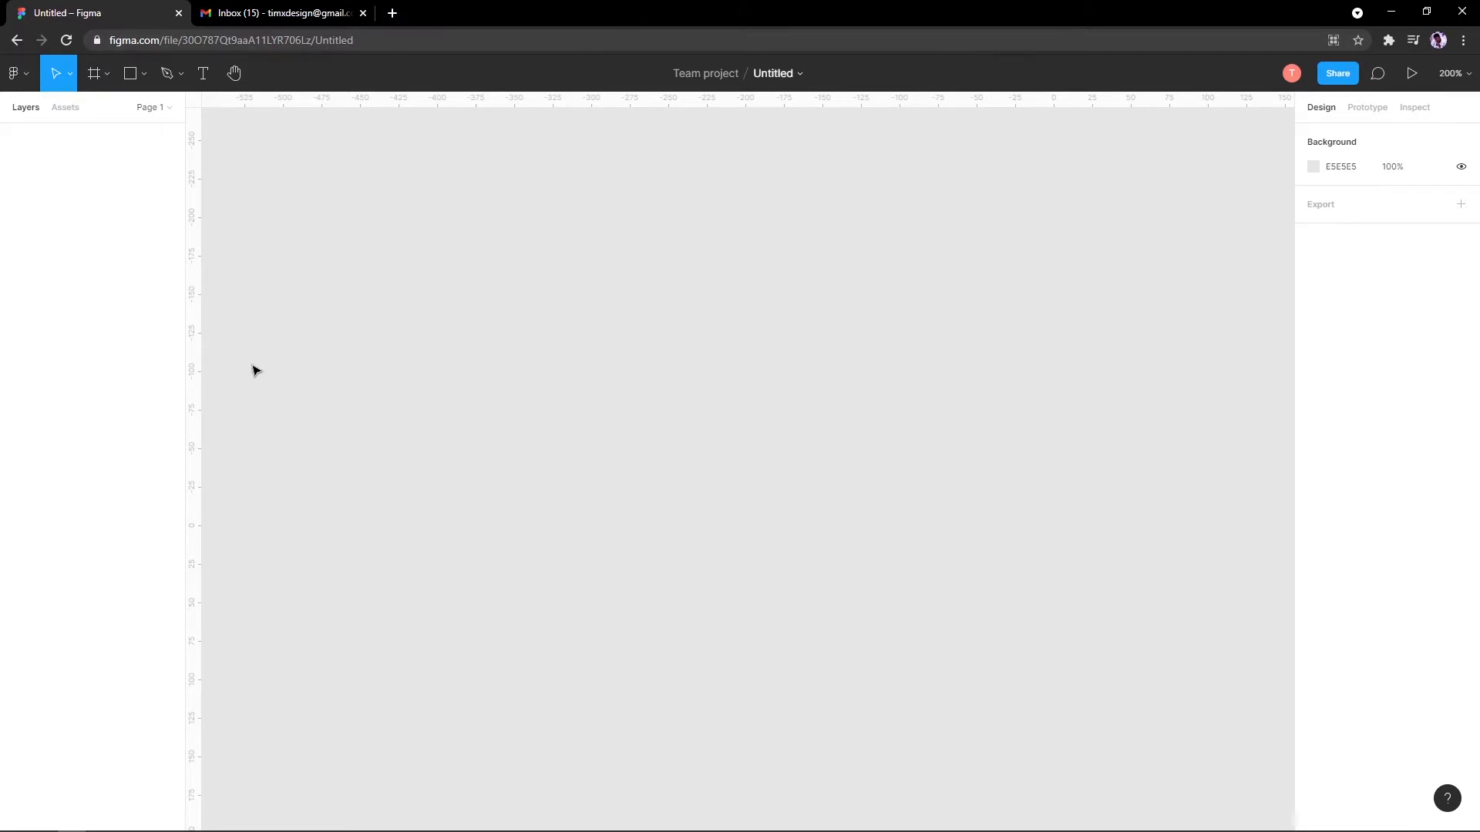
Step: Add a 375 × 812 frame using the Frame tool's iPhone 11 Pro / X preset
left_click(94, 73)
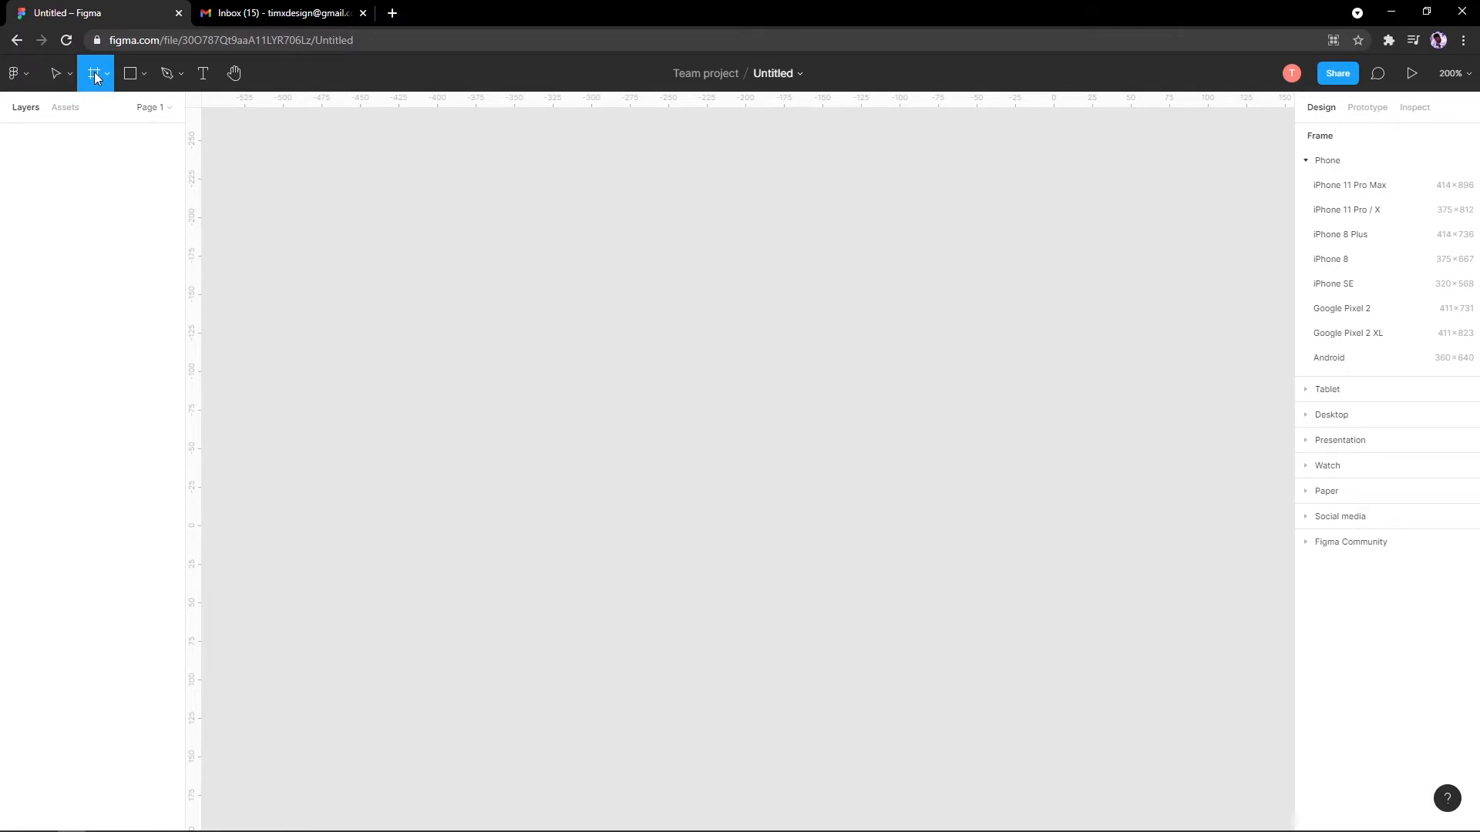
left_click(70, 72)
left_click(54, 73)
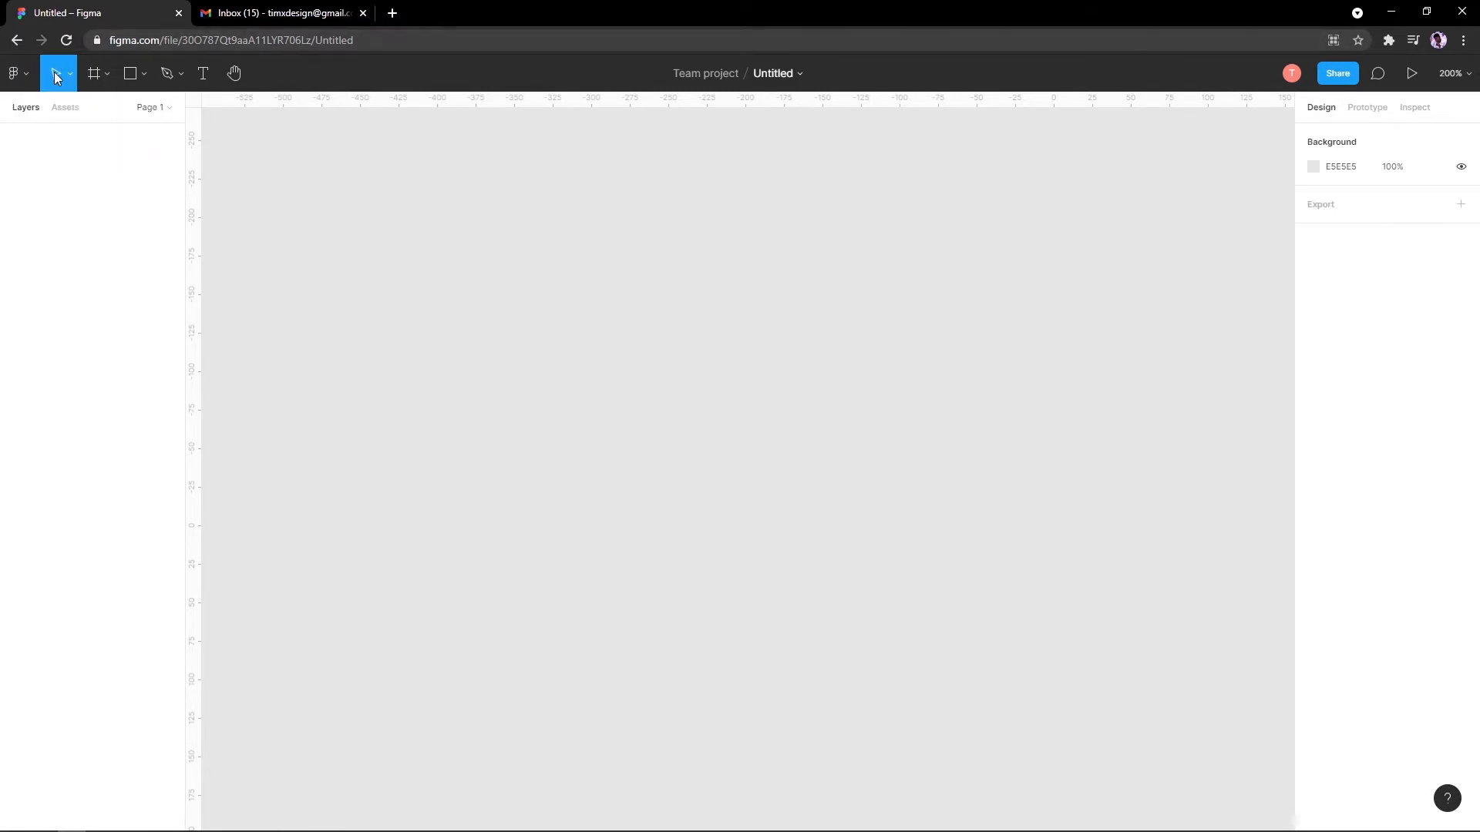
left_click(94, 73)
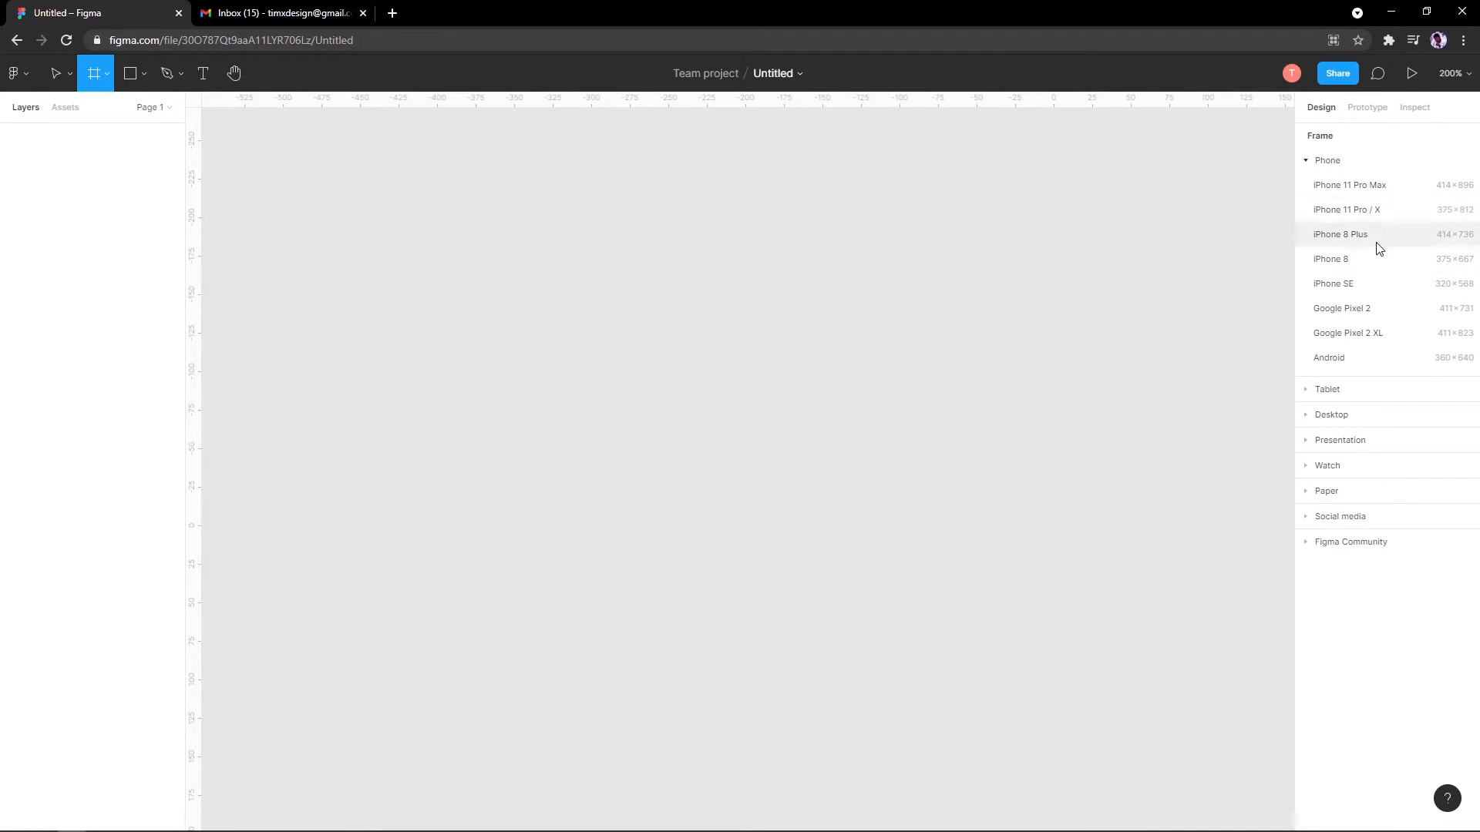
left_click(1333, 210)
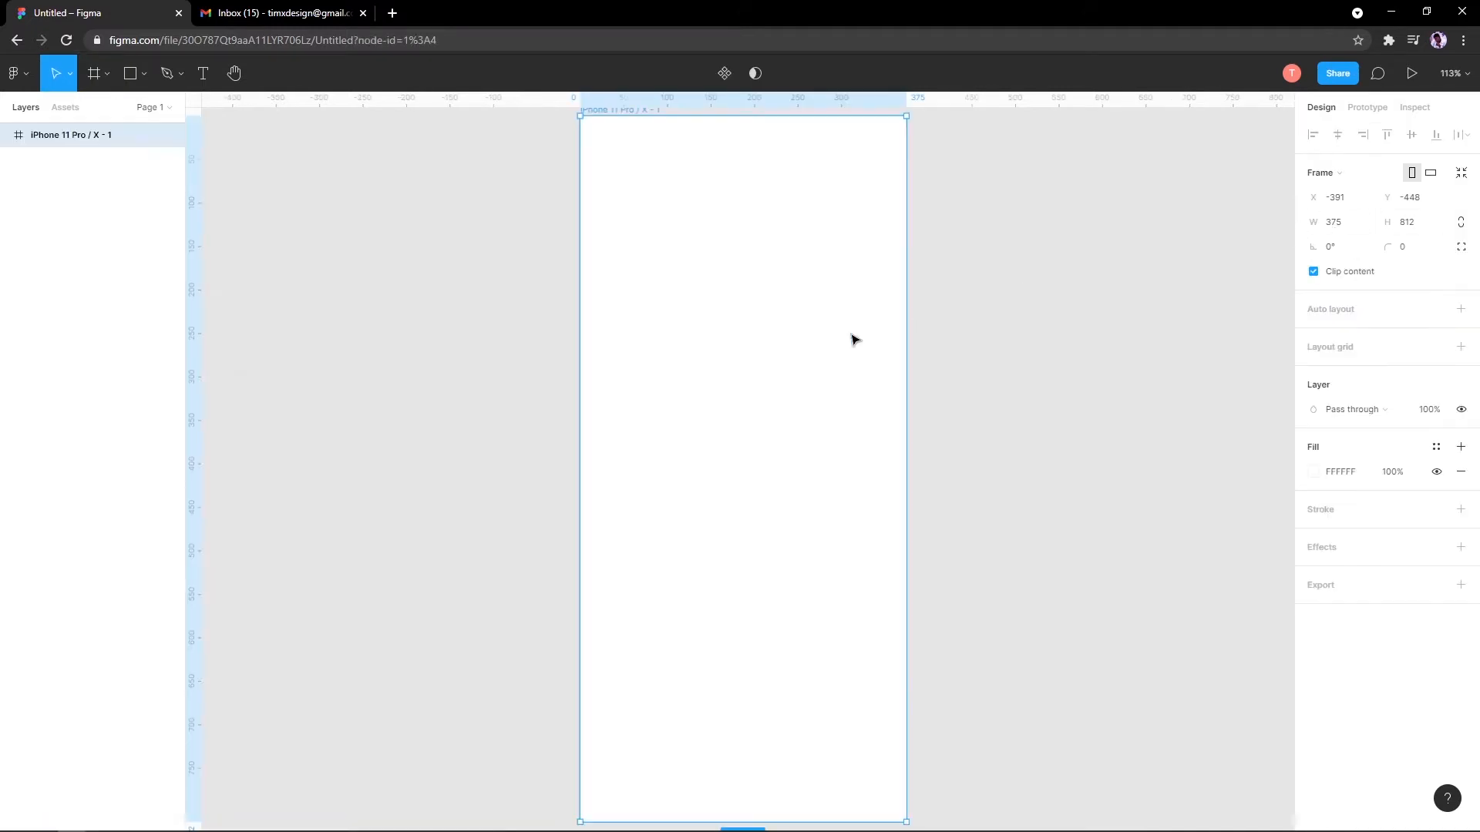
scroll(745, 380, "down", 3)
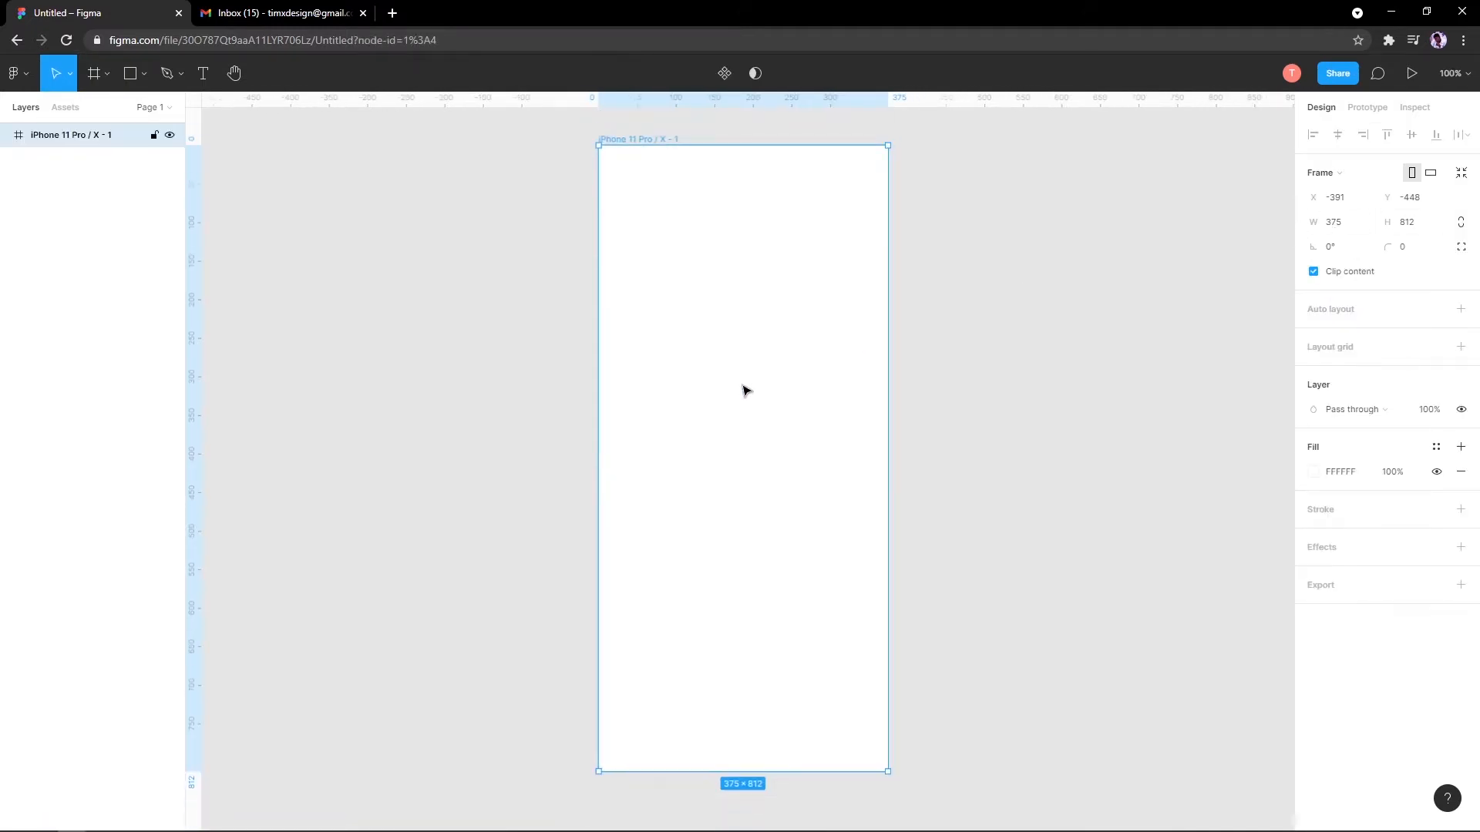
scroll(744, 388, "up", 1)
left_click_drag(727, 387, 710, 360)
scroll(729, 360, "down", 1)
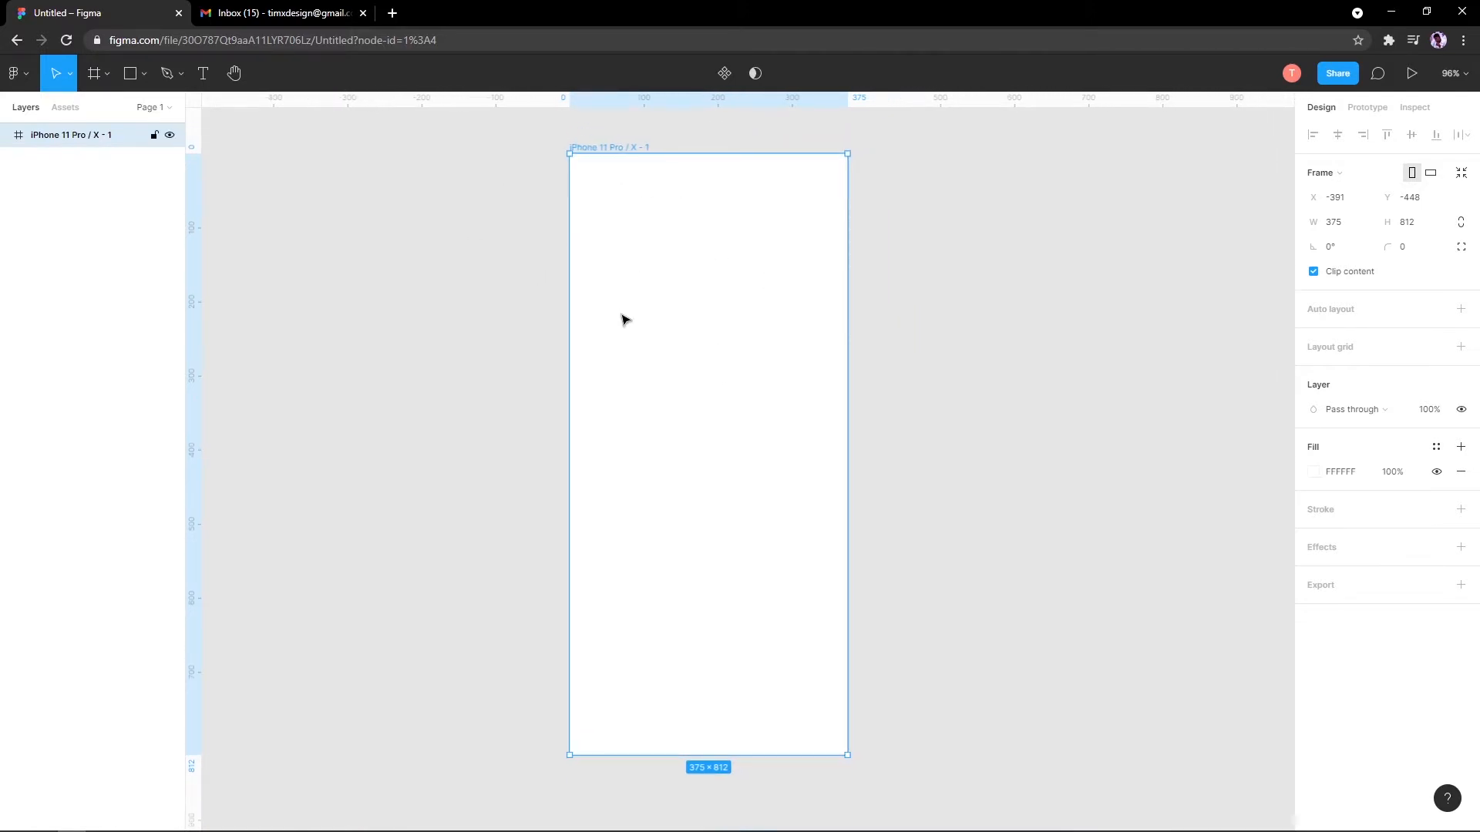
Step: Try renaming the iPhone 11 Pro / X - 1 layer, keeping its name unchanged
double_click(60, 138)
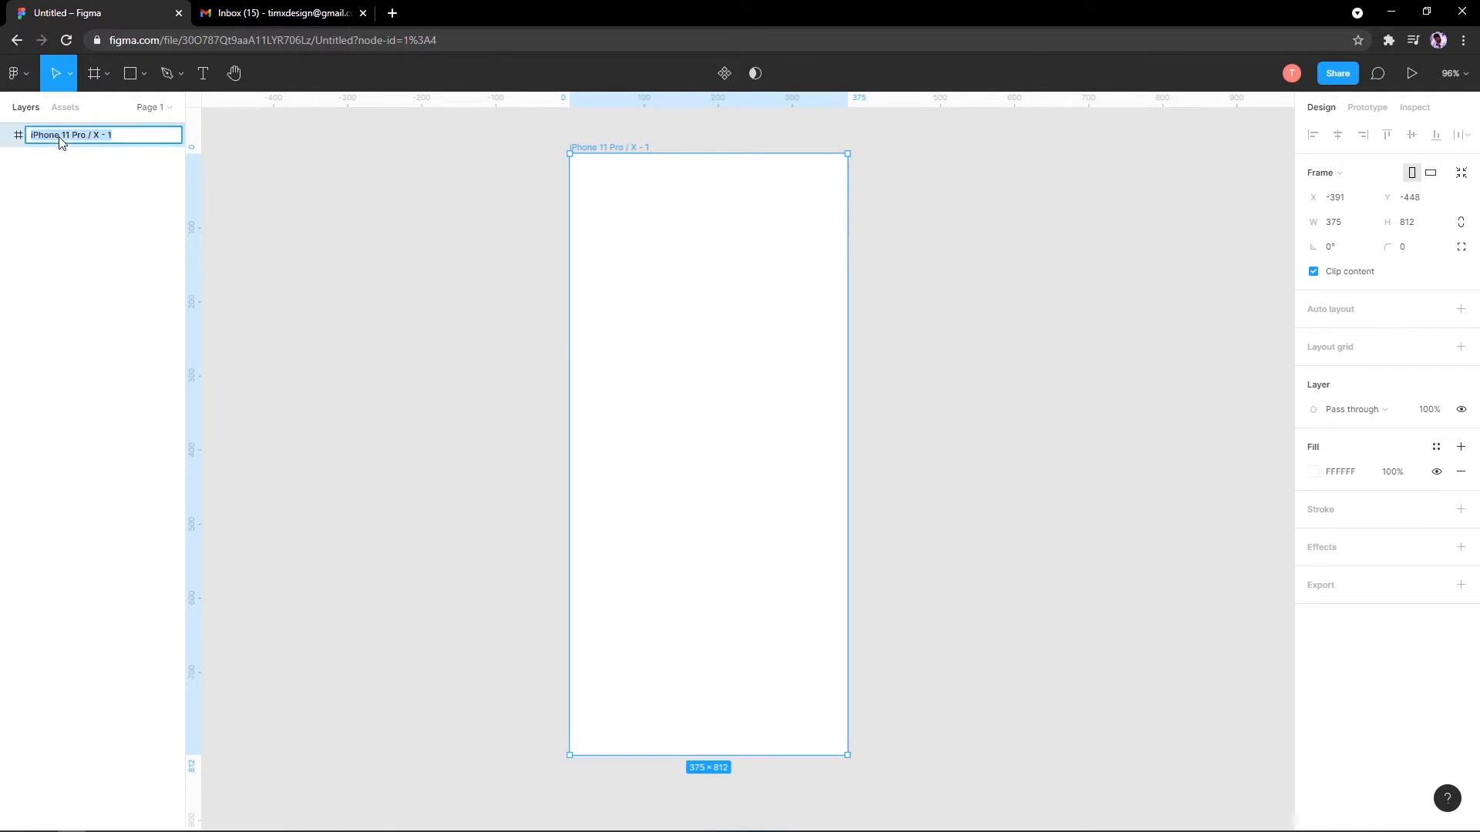
left_click(83, 177)
left_click(104, 135)
right_click(100, 133)
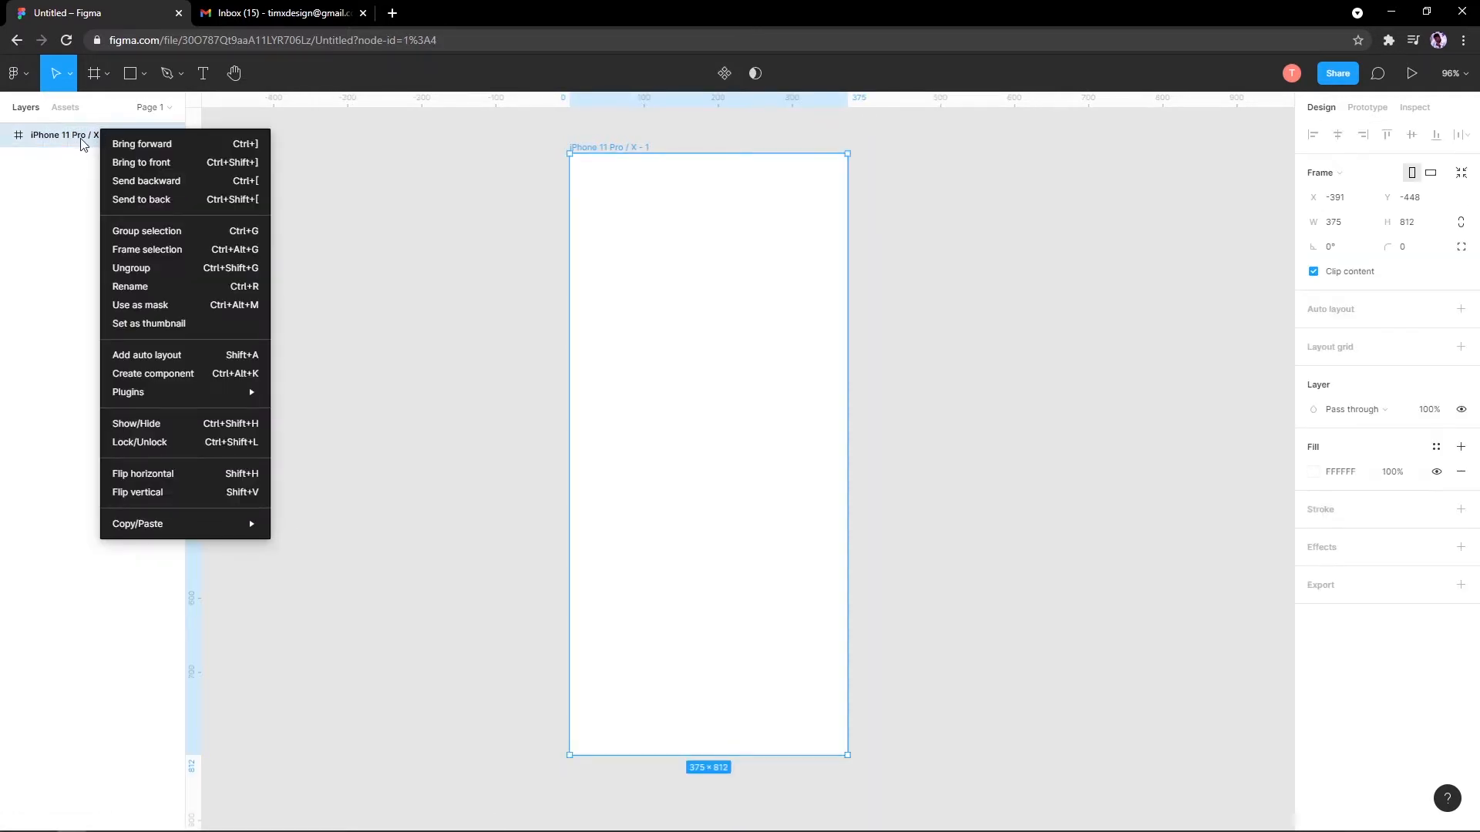
left_click(153, 287)
left_click(73, 201)
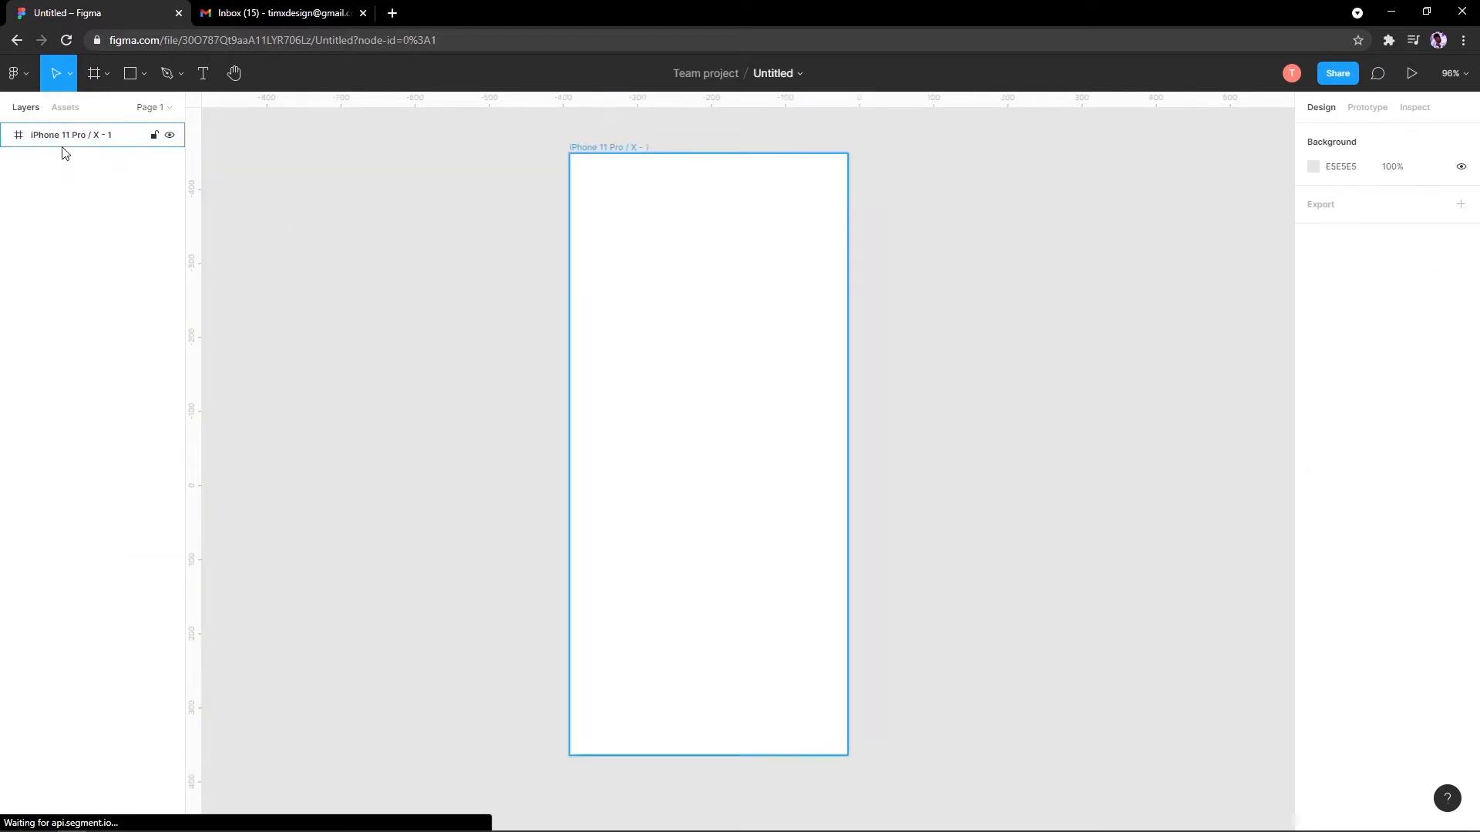
left_click(70, 139)
double_click(68, 134)
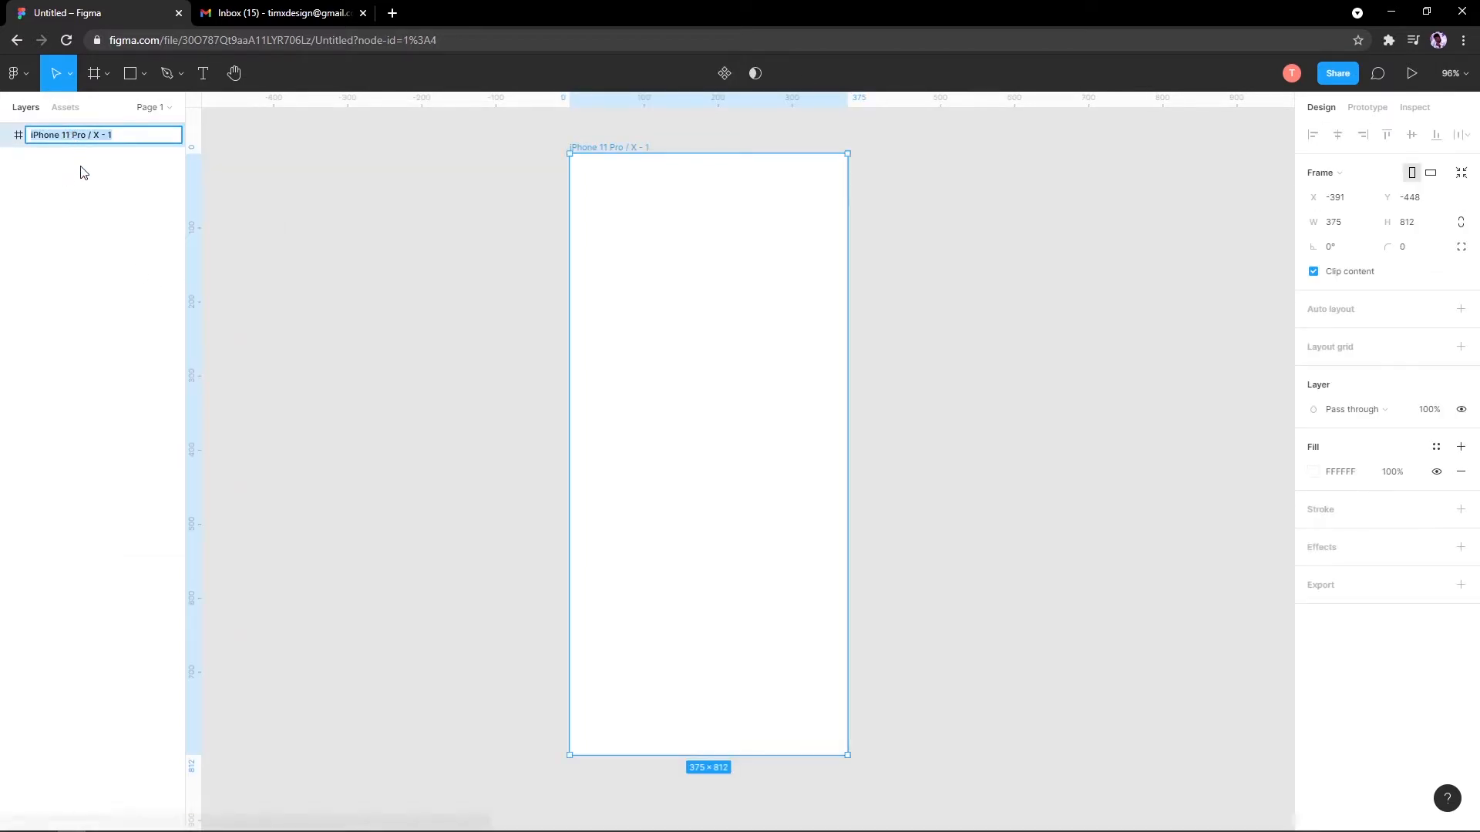
left_click(79, 169)
left_click(91, 145)
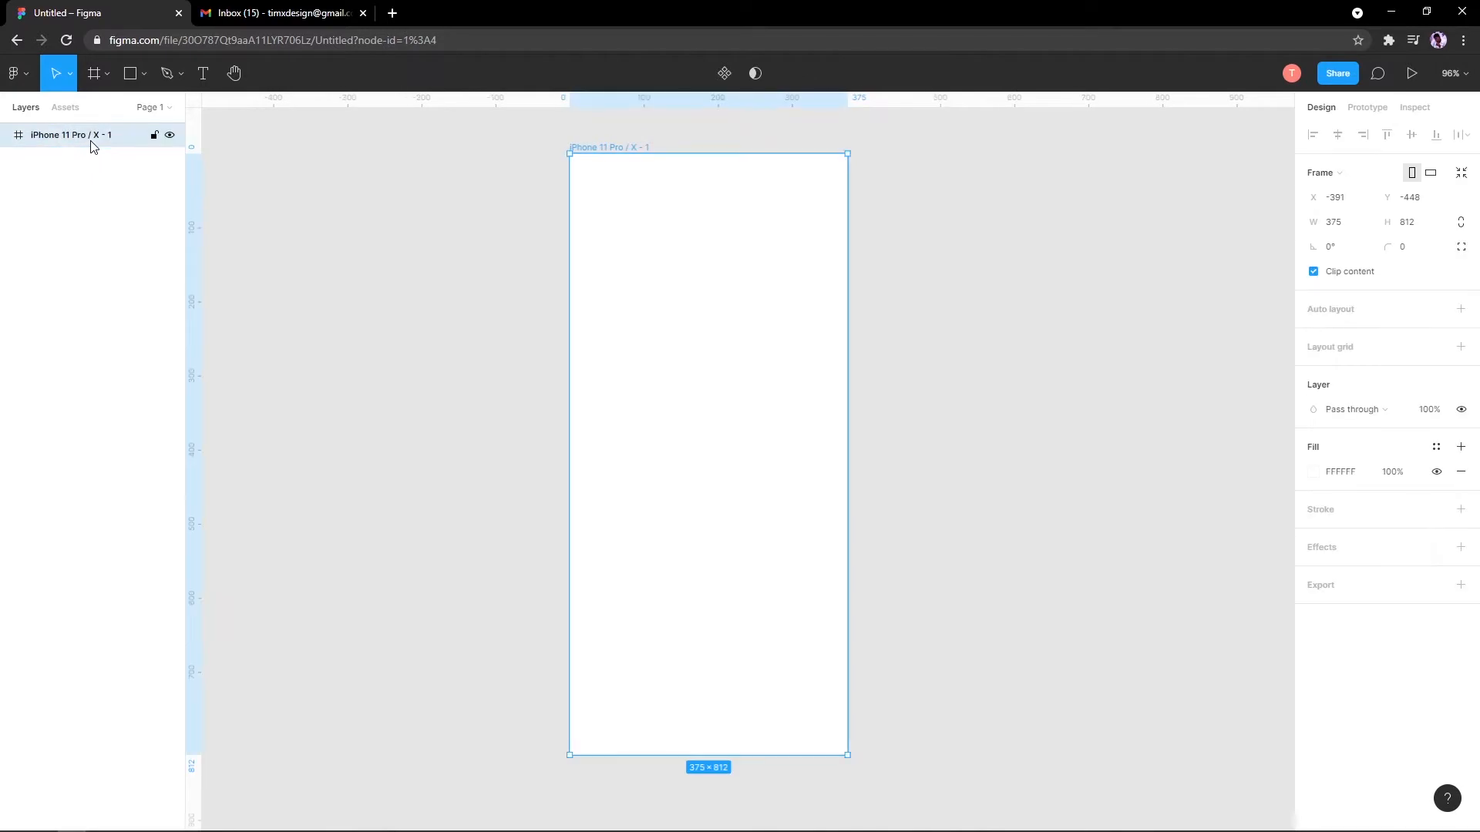
left_click(455, 372)
left_click(596, 146)
left_click_drag(513, 282, 373, 218)
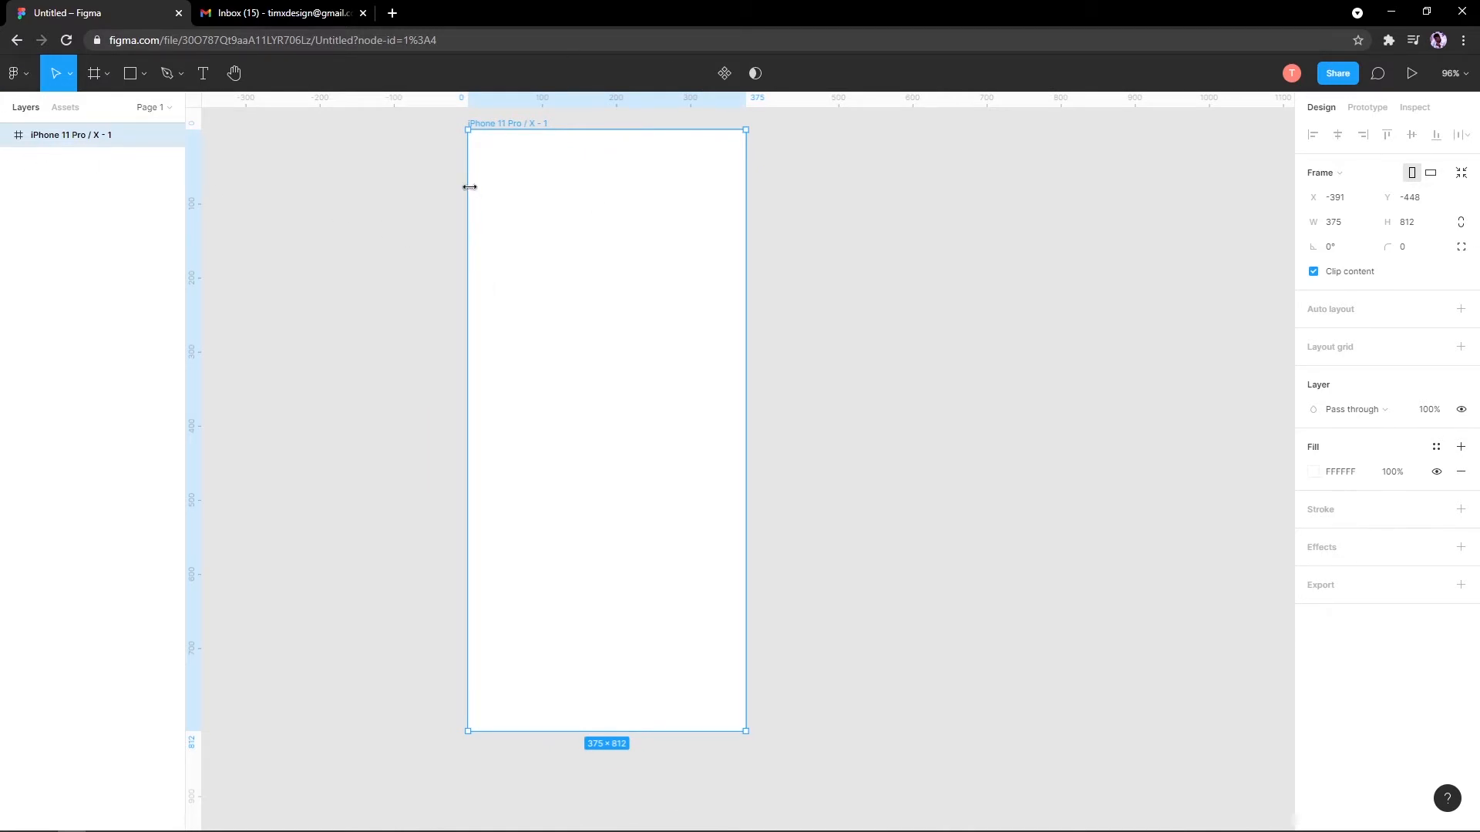
left_click_drag(468, 187, 509, 198)
scroll(519, 202, "up", 3)
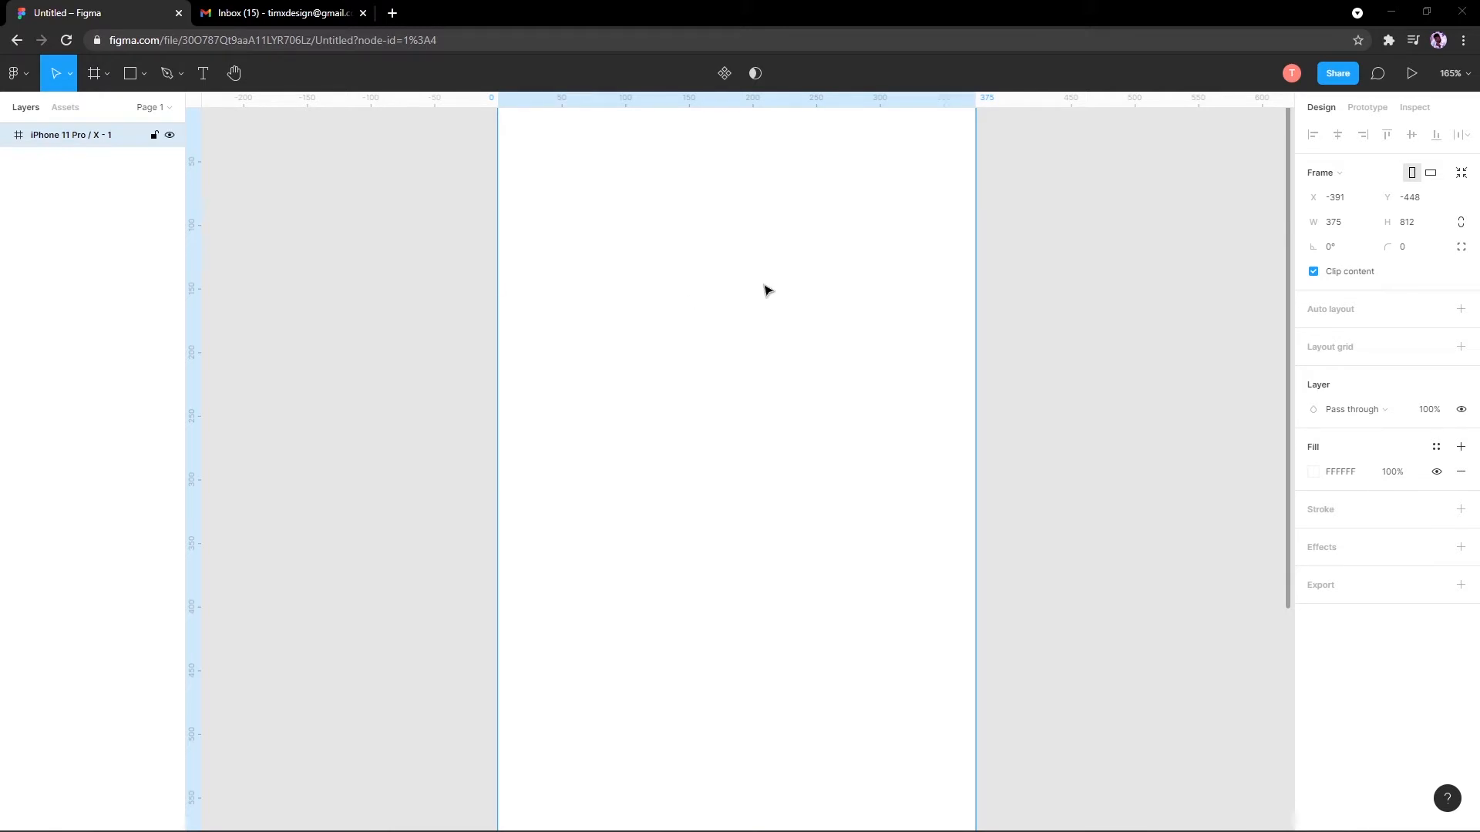
scroll(763, 287, "down", 4)
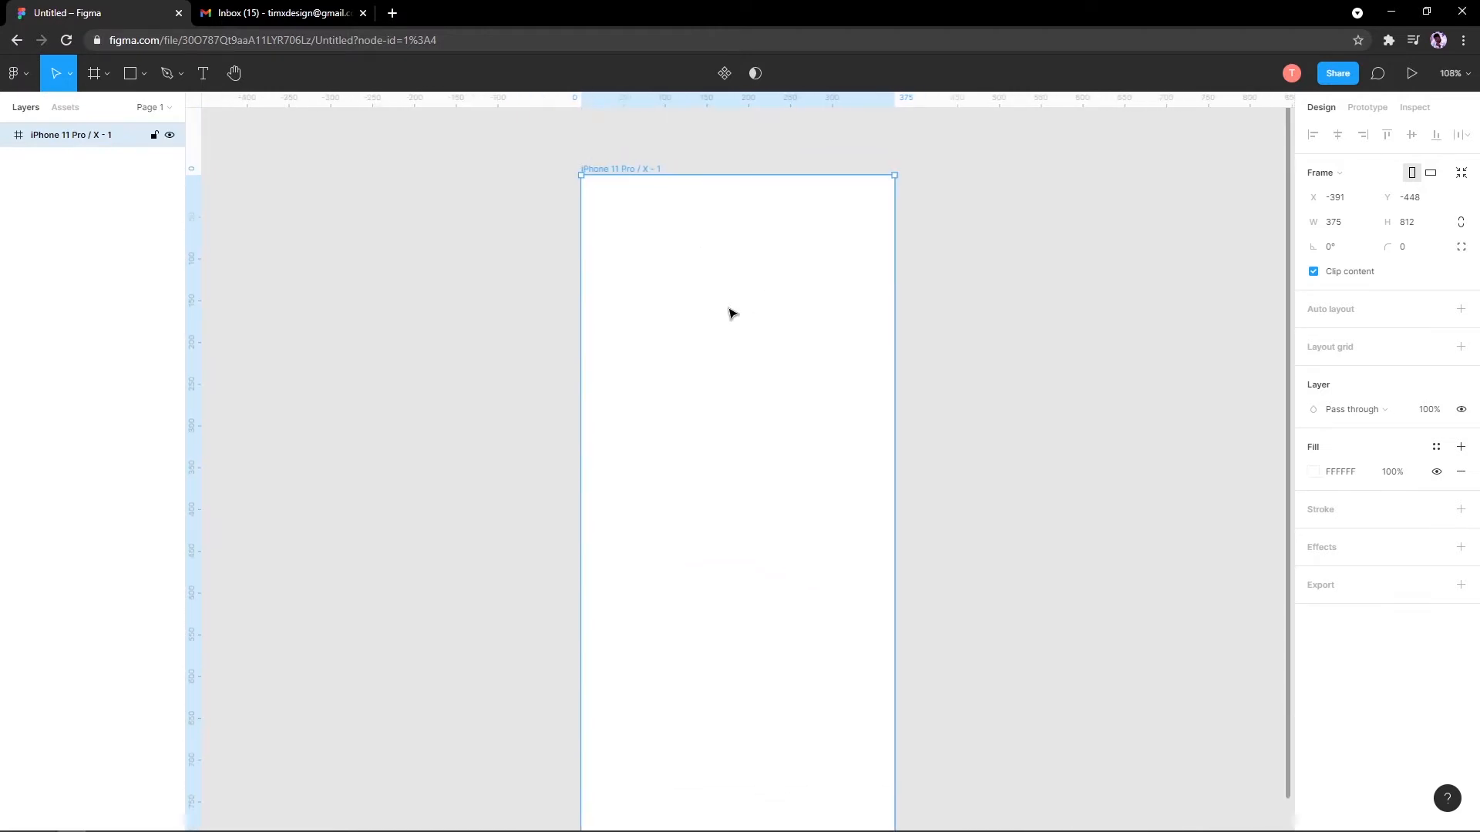
left_click(396, 330)
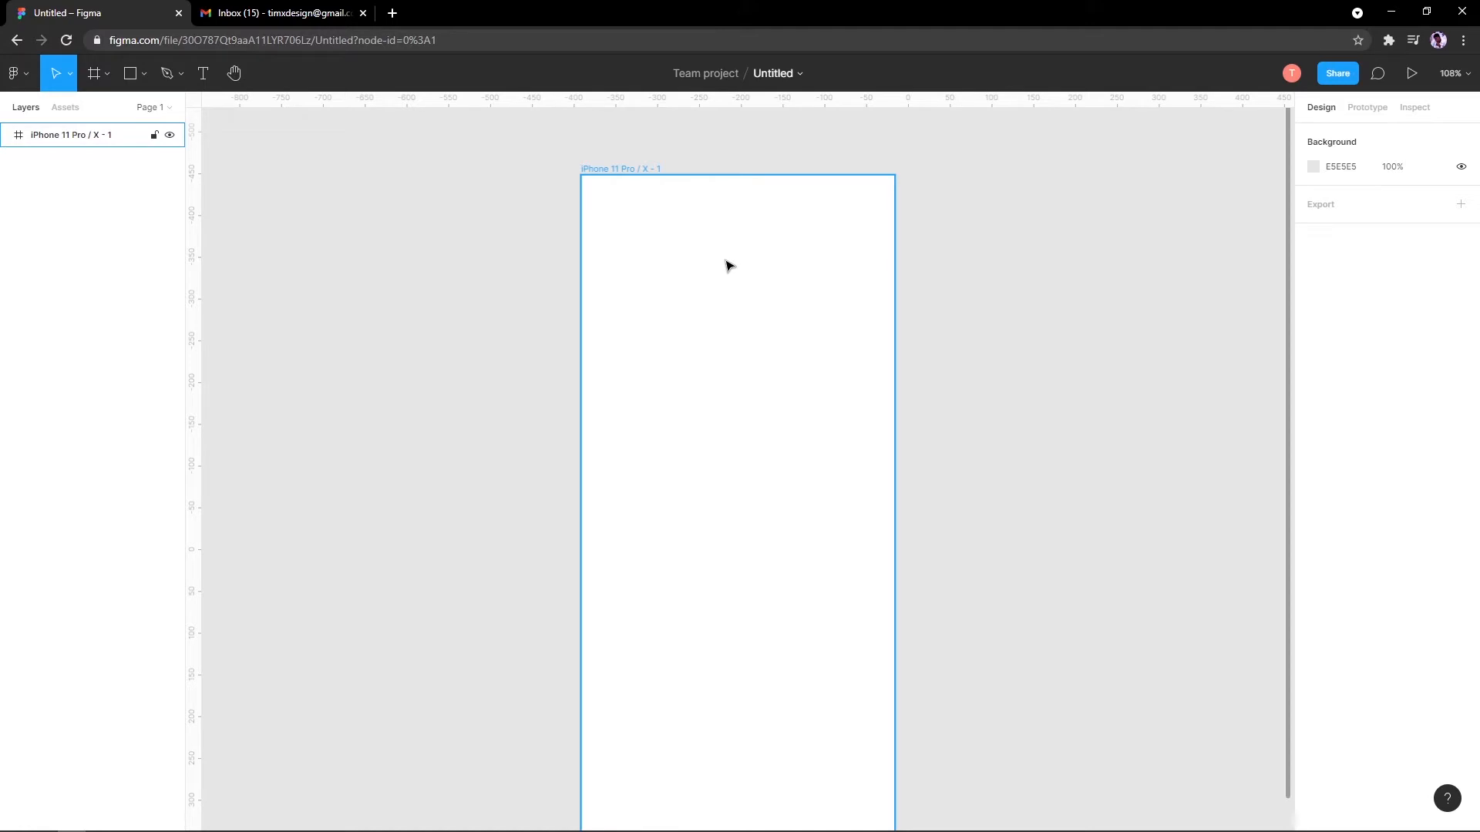
key("space")
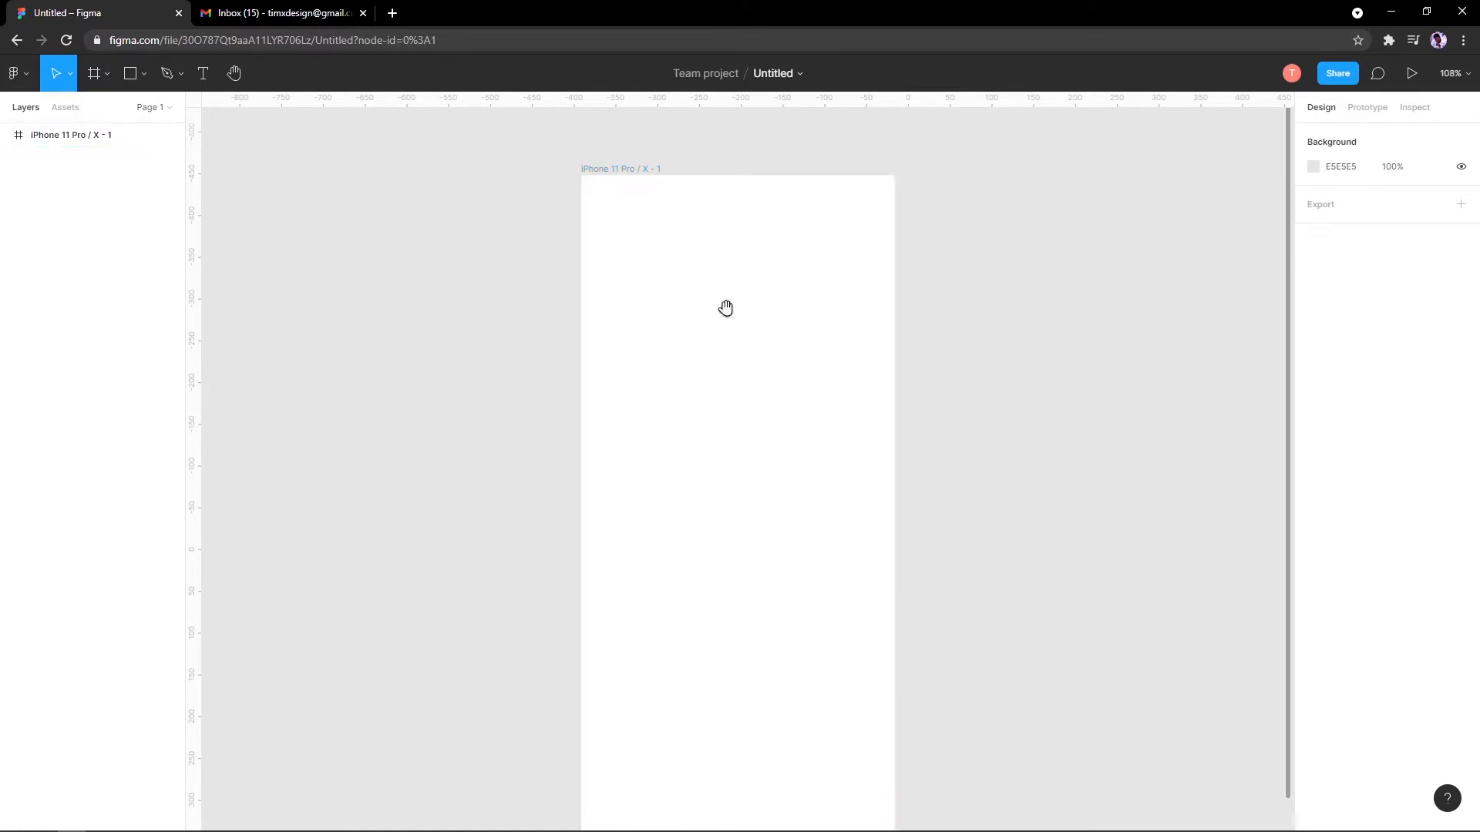
left_click_drag(725, 308, 753, 327)
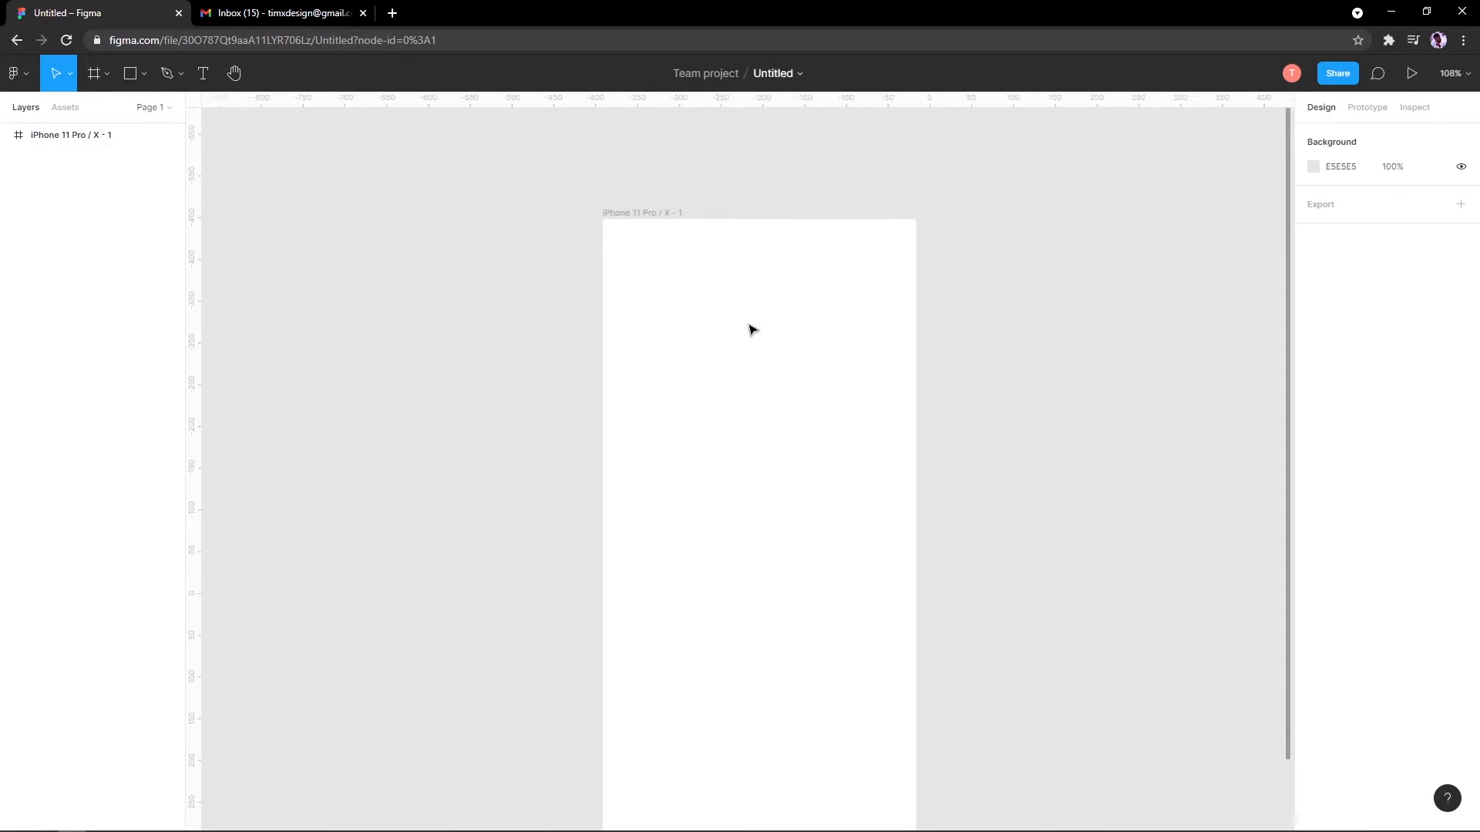
key("space")
left_click_drag(647, 212, 609, 515)
scroll(532, 259, "down", 5)
scroll(765, 369, "up", 5)
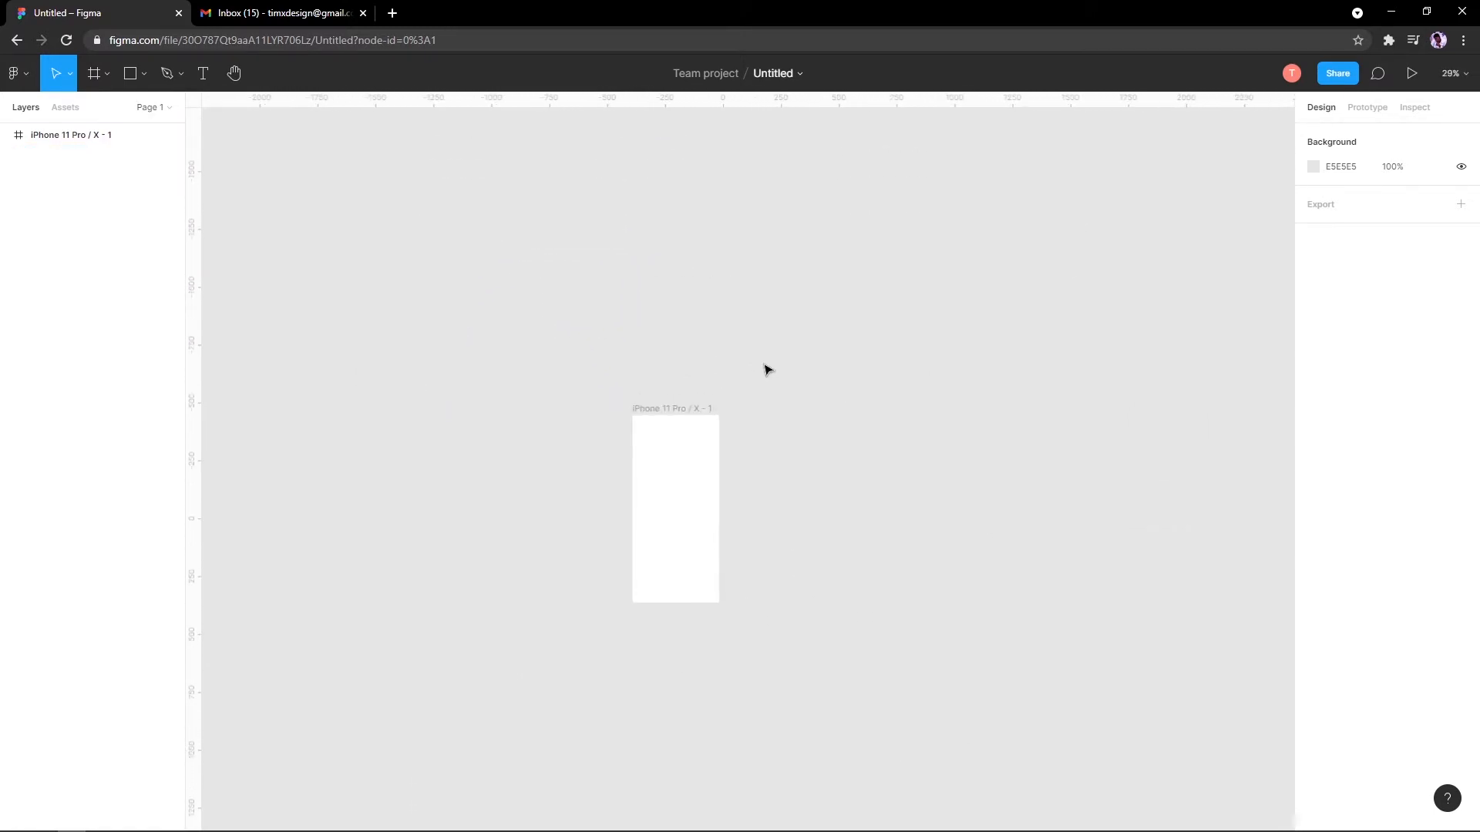
left_click_drag(530, 551, 699, 382)
scroll(699, 381, "up", 5)
scroll(596, 342, "down", 1)
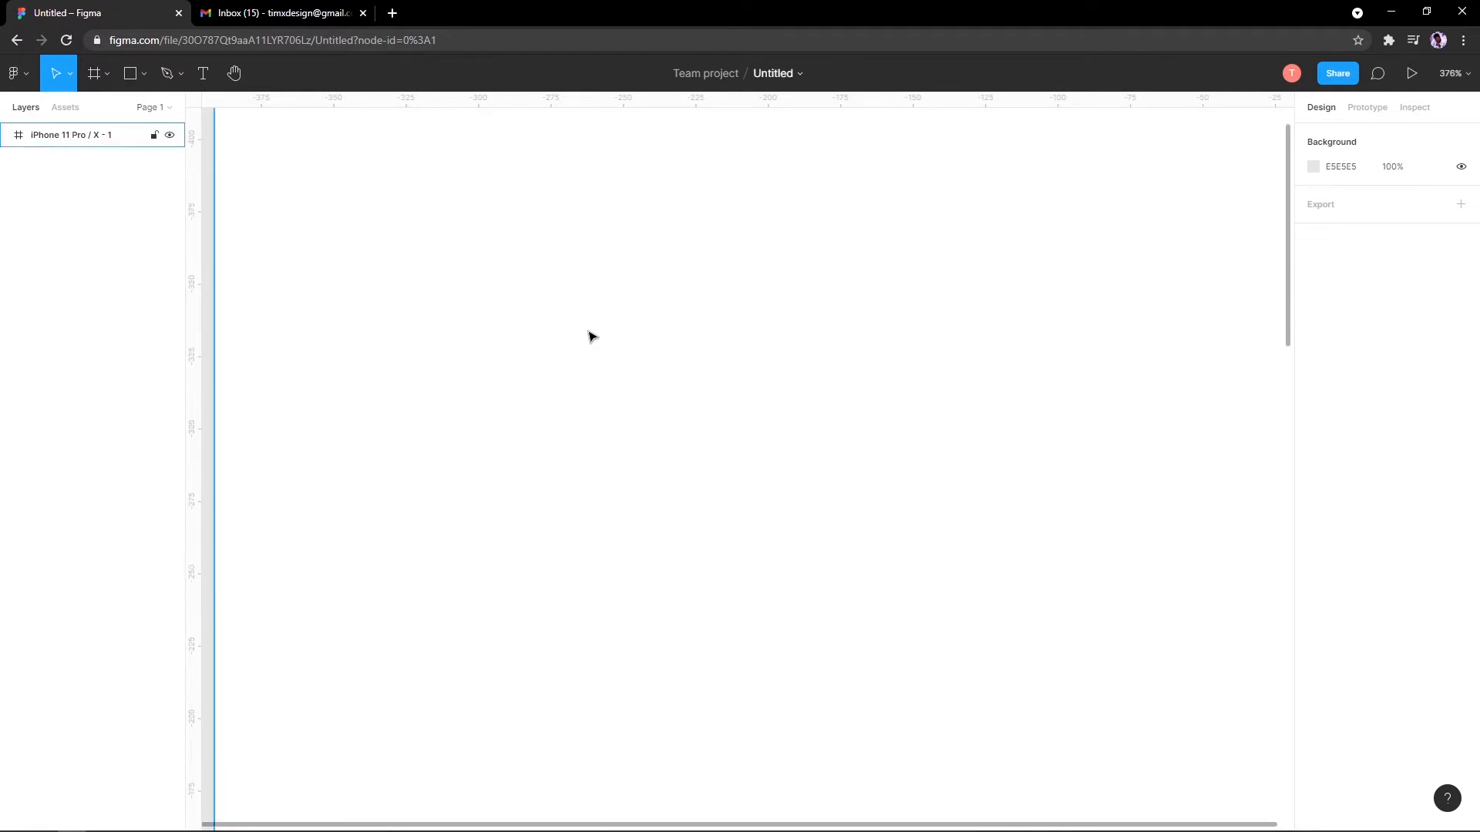
scroll(589, 333, "down", 3)
left_click_drag(527, 289, 427, 405)
scroll(426, 366, "up", 2)
scroll(440, 460, "down", 1)
left_click_drag(436, 484, 470, 296)
scroll(468, 294, "down", 2)
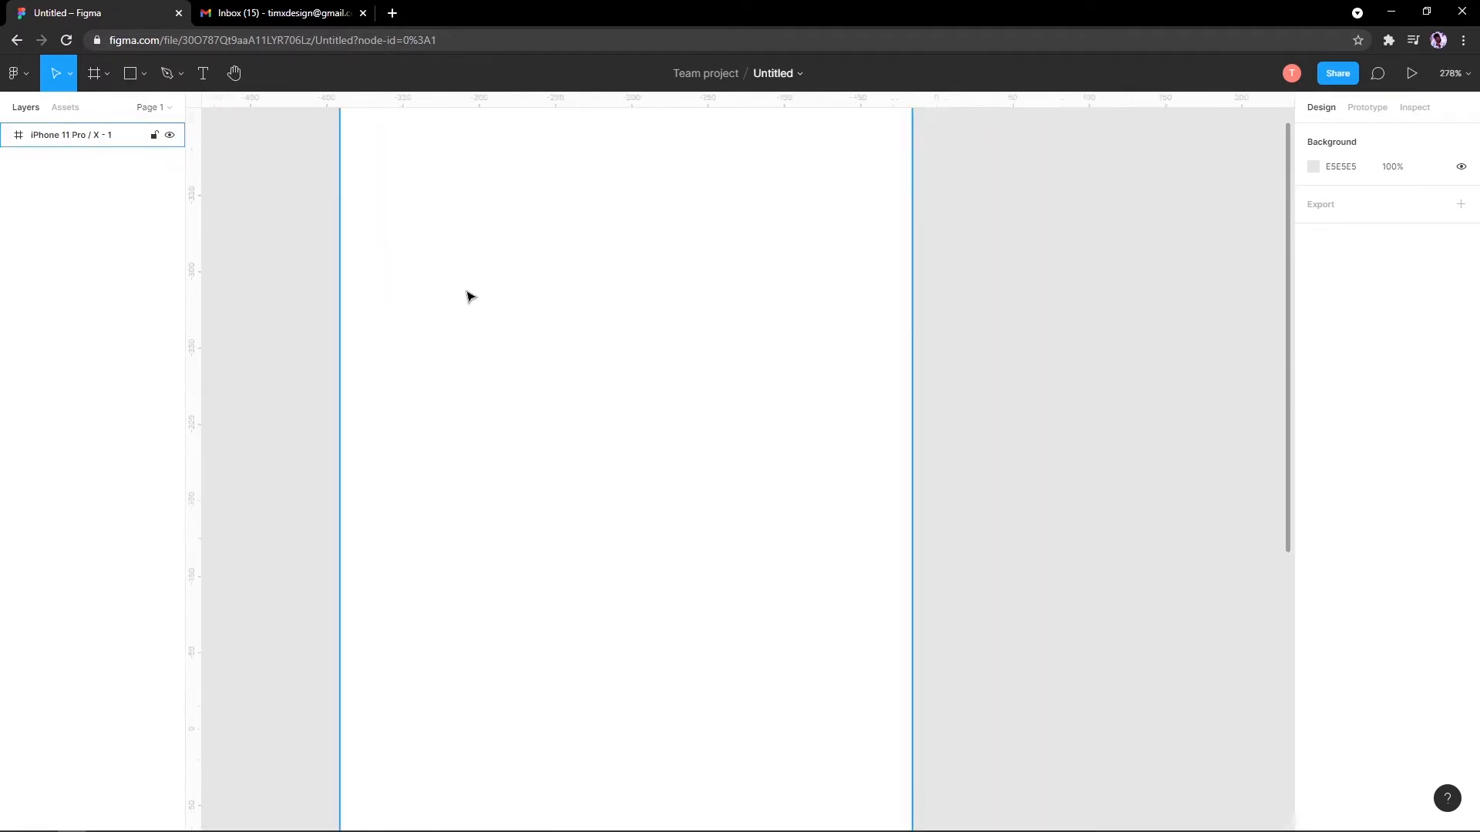
scroll(501, 399, "down", 1)
left_click_drag(502, 433, 538, 244)
left_click_drag(541, 761, 544, 303)
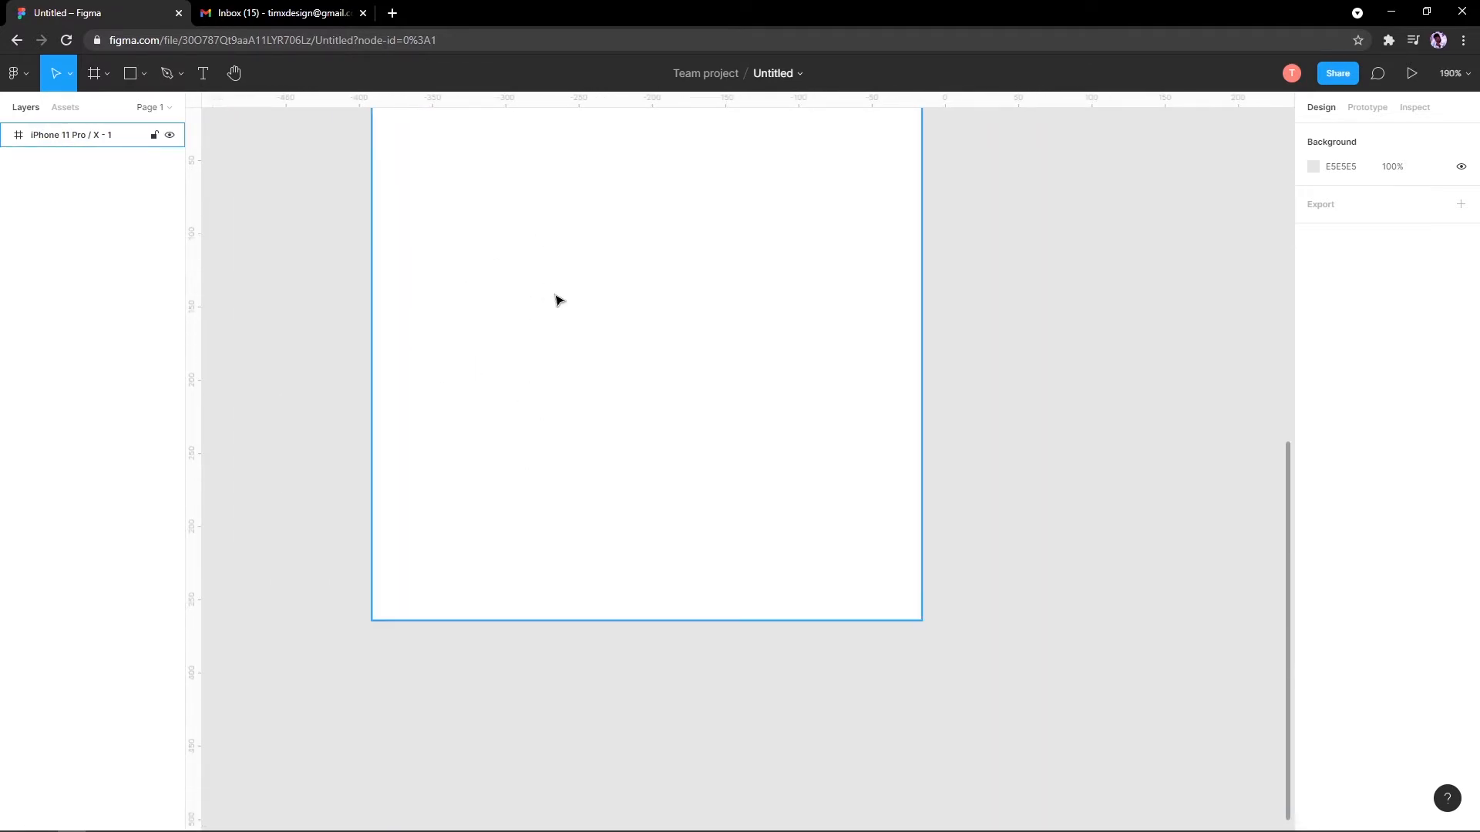
left_click_drag(600, 184, 584, 578)
scroll(588, 462, "down", 1)
left_click_drag(592, 154, 588, 604)
left_click_drag(567, 295, 562, 336)
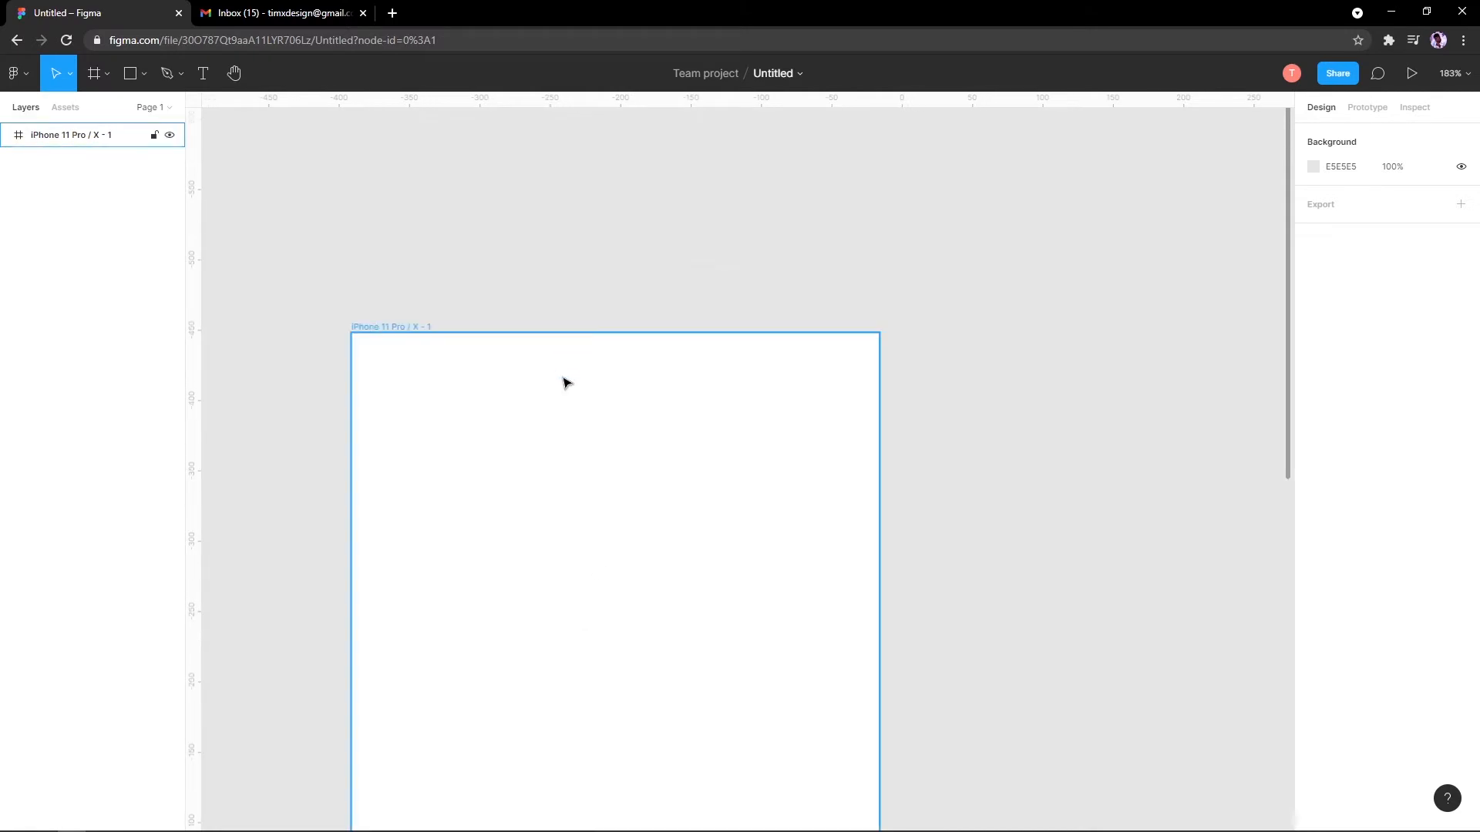
scroll(578, 408, "up", 1)
scroll(579, 439, "up", 1)
scroll(578, 446, "down", 1)
scroll(573, 445, "up", 2)
scroll(571, 443, "down", 2)
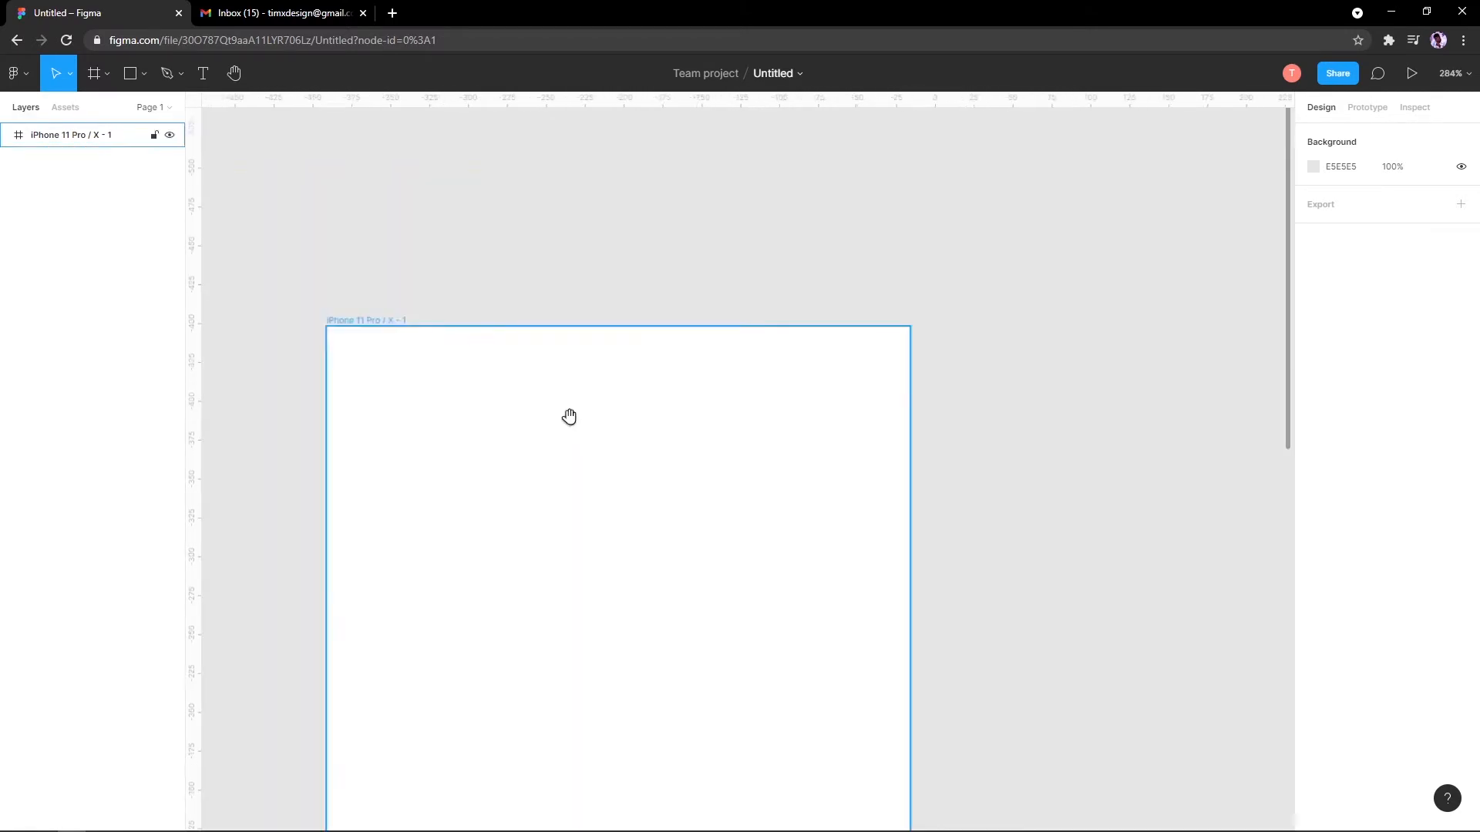
left_click_drag(567, 420, 675, 314)
scroll(674, 317, "up", 1)
scroll(676, 322, "down", 1)
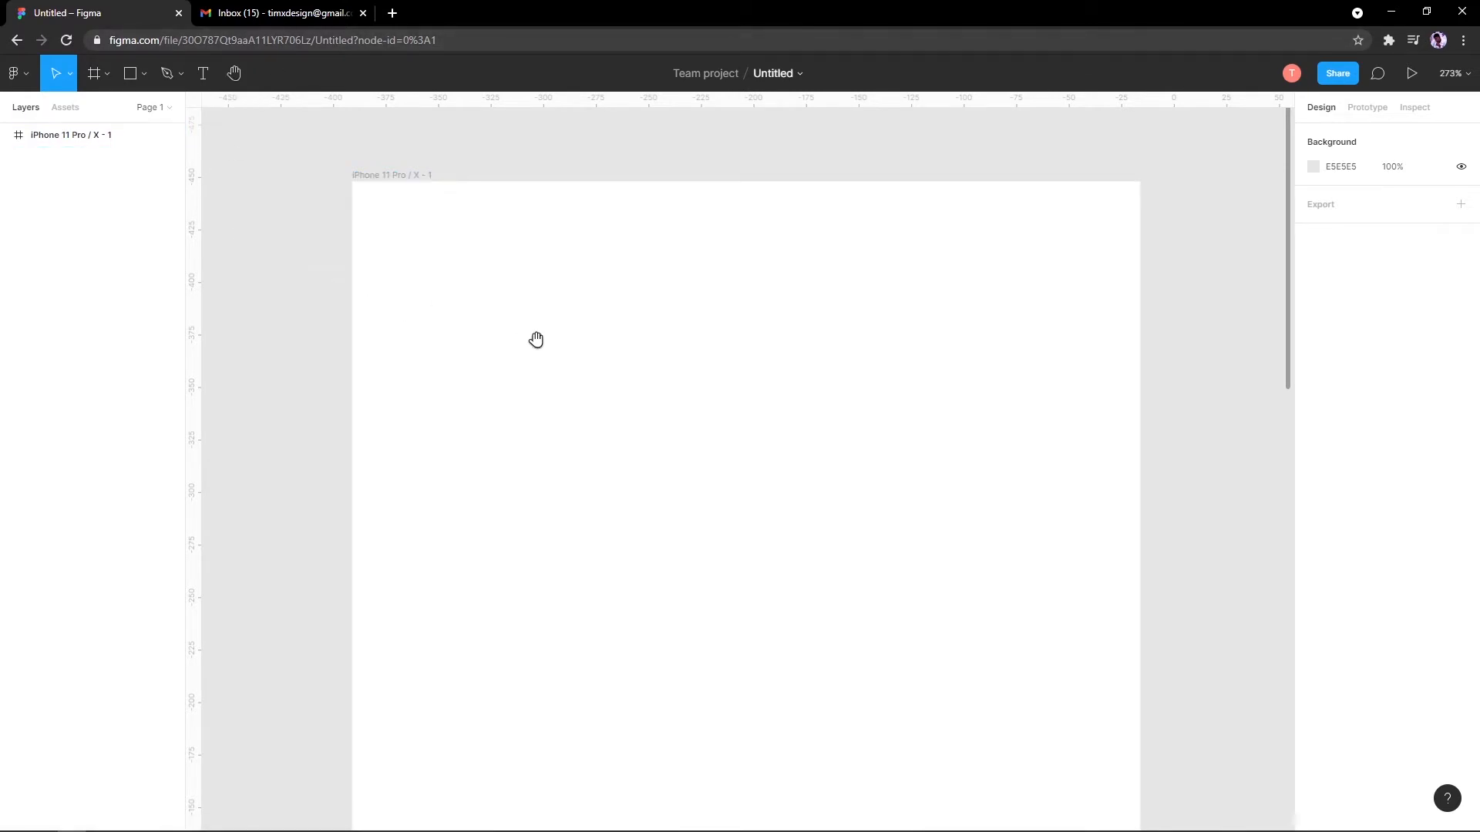
left_click(234, 73)
left_click_drag(717, 387, 763, 528)
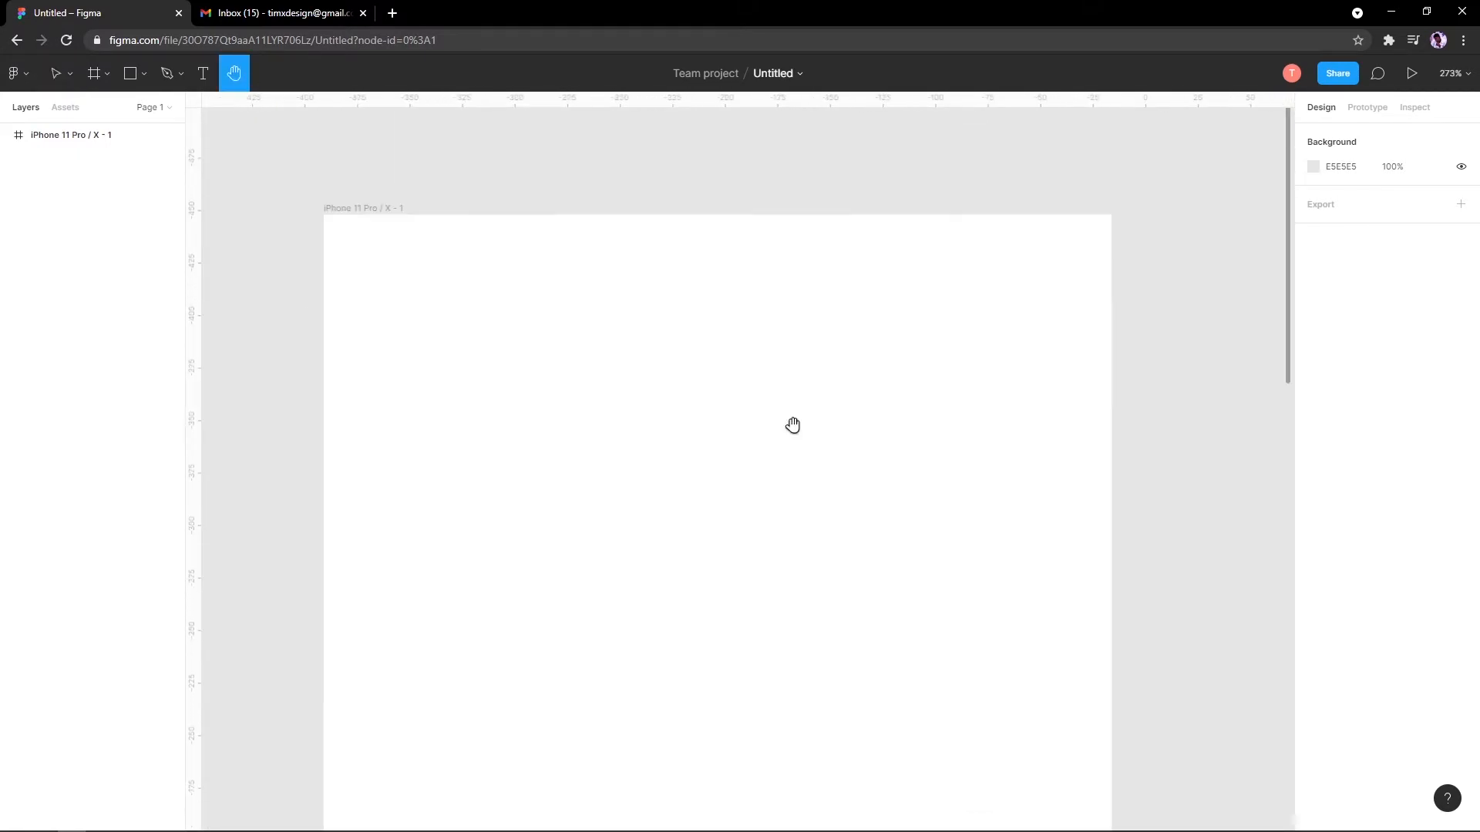
left_click_drag(668, 375, 652, 374)
left_click_drag(612, 435, 606, 343)
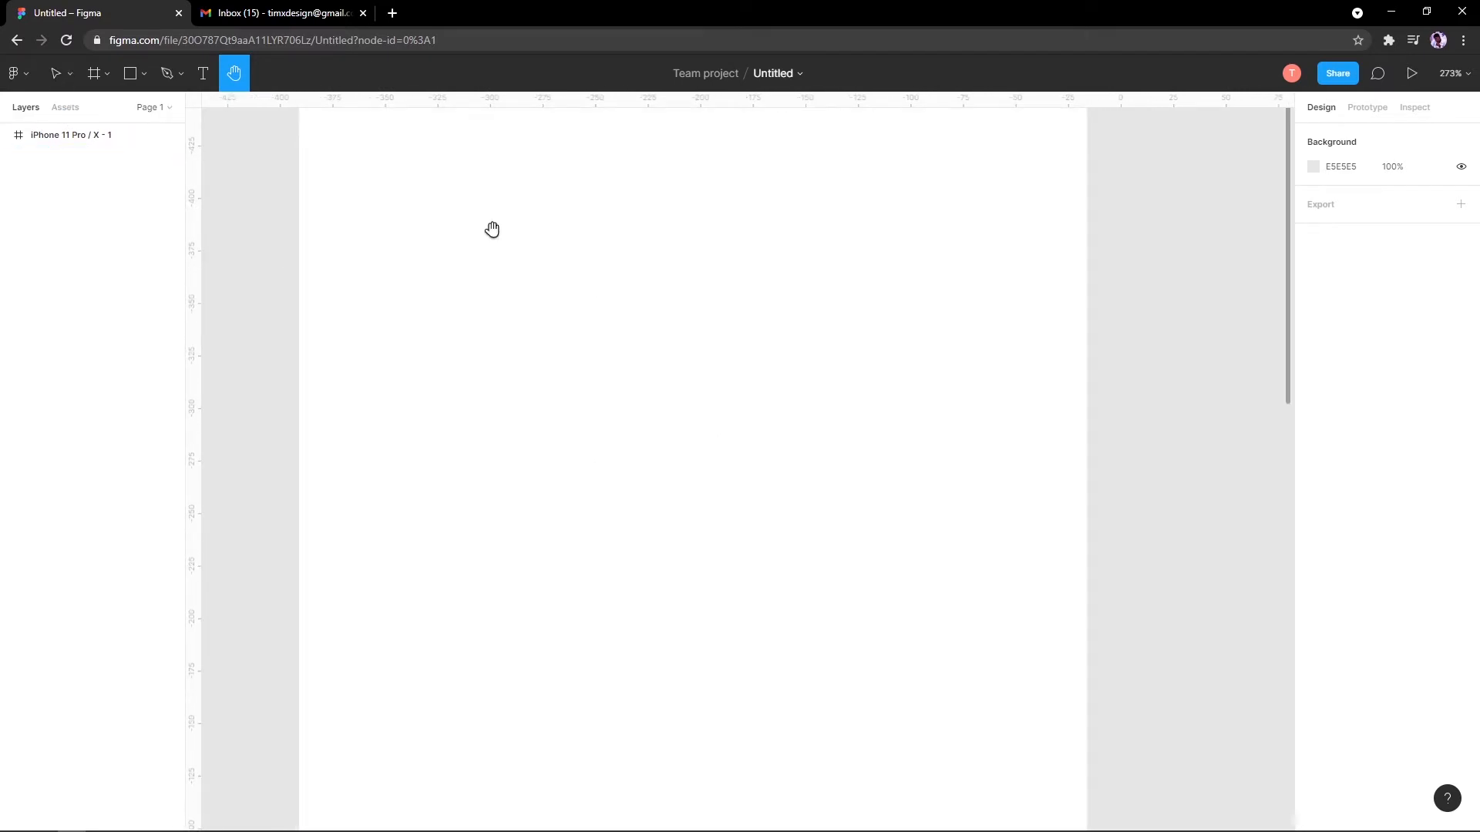
left_click(52, 71)
scroll(430, 491, "up", 4)
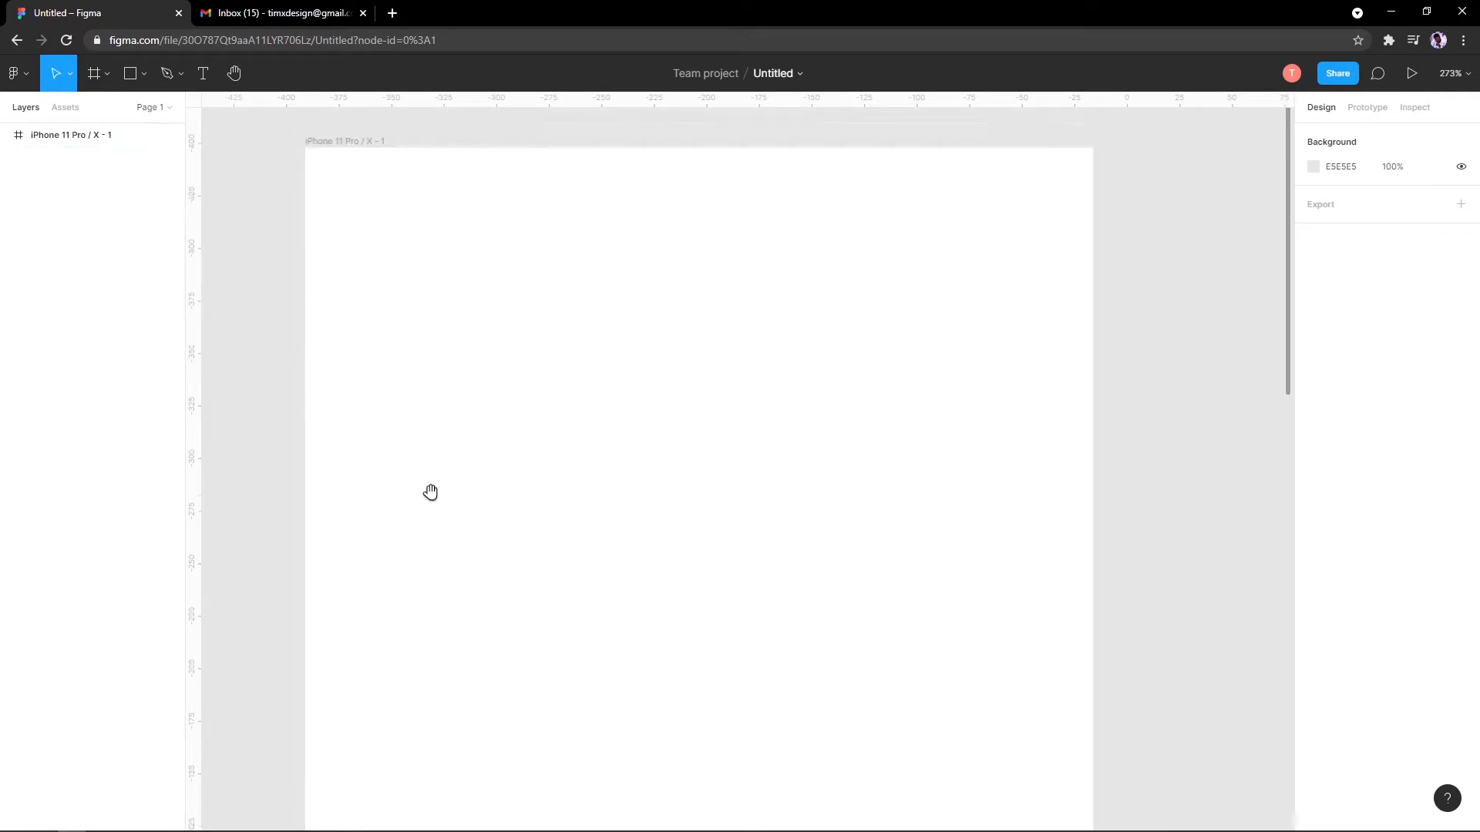
scroll(459, 275, "down", 3)
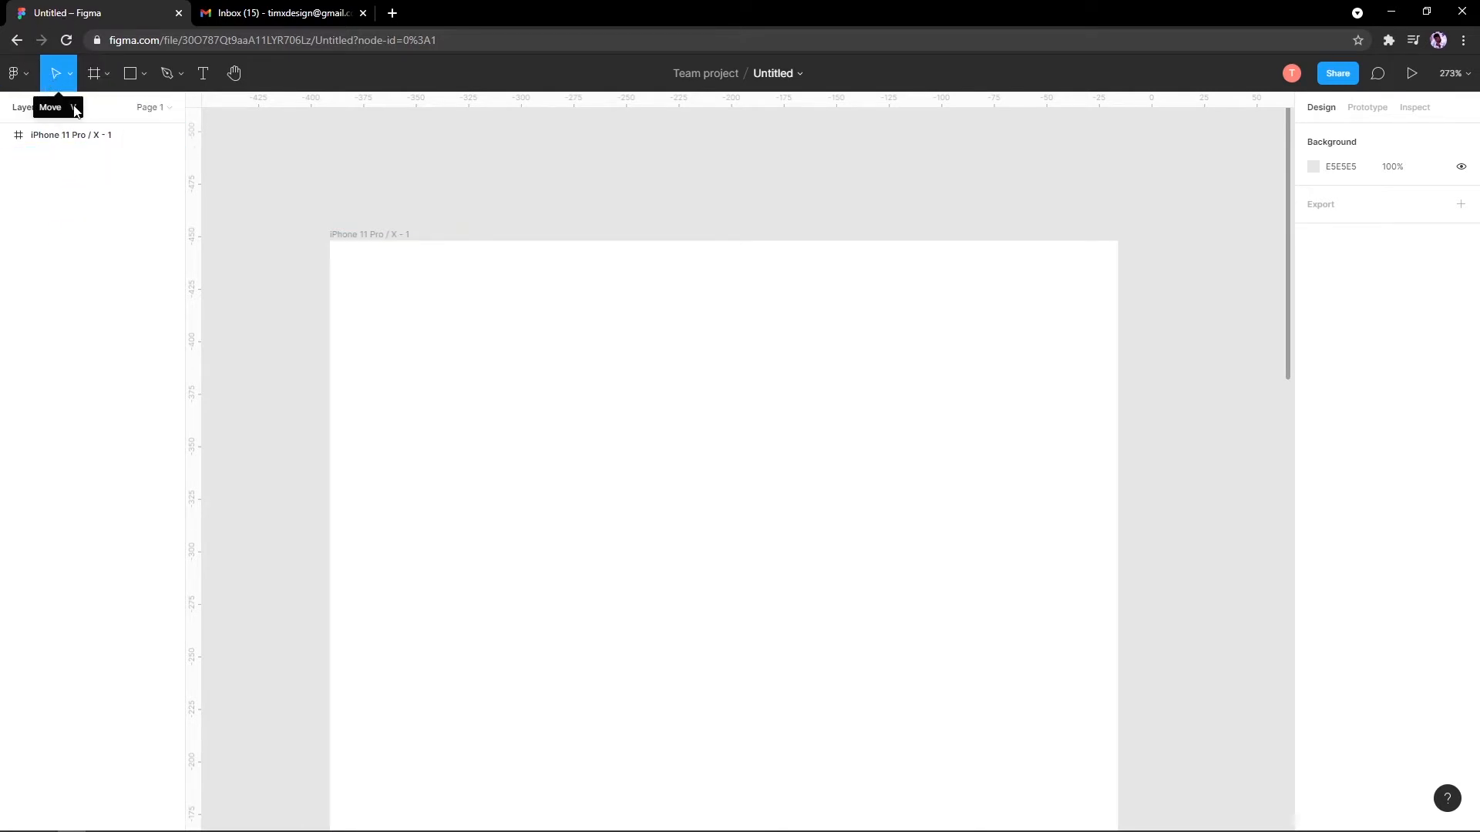
left_click(413, 236)
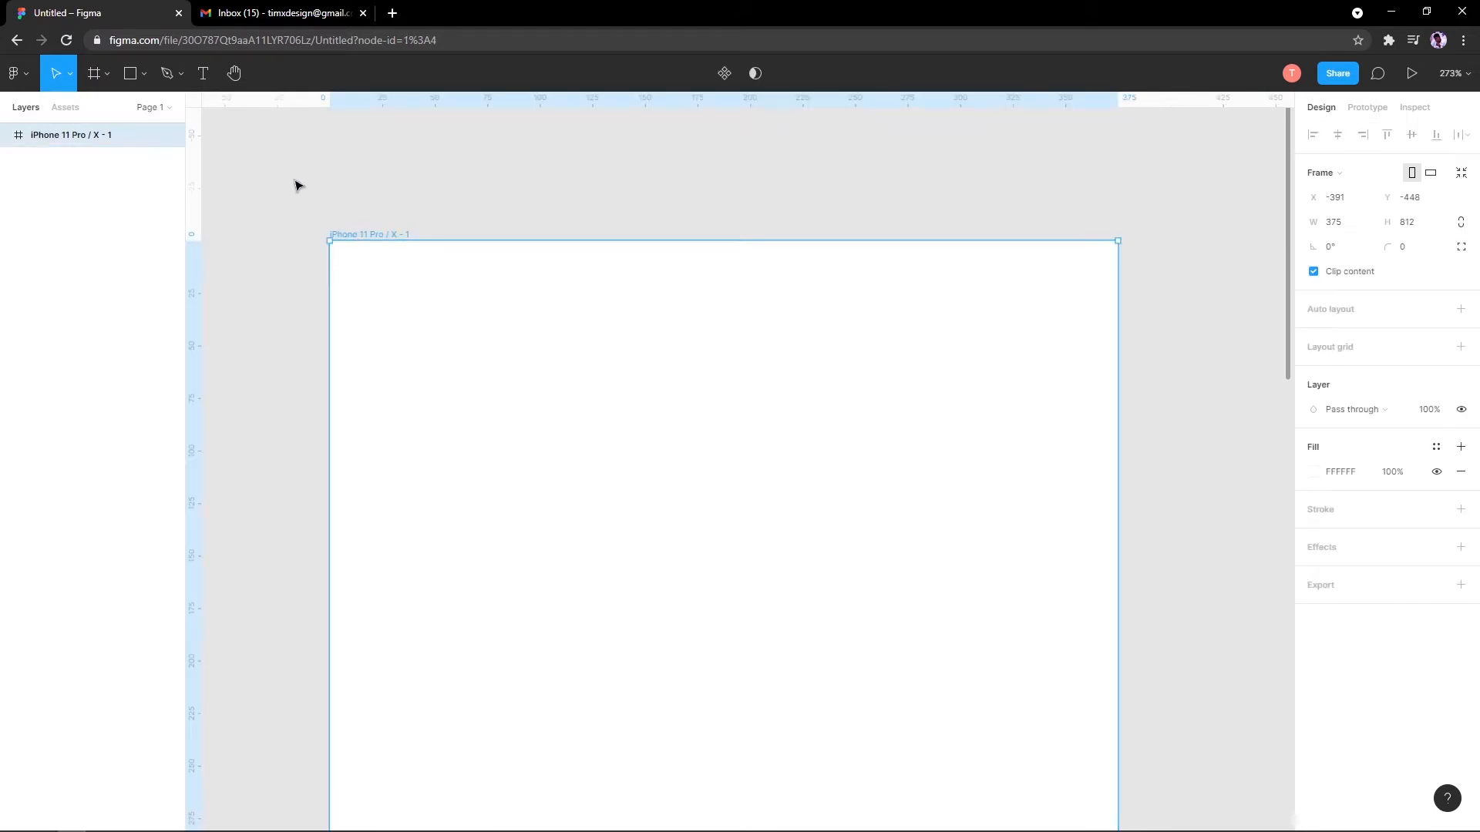
scroll(389, 236, "down", 2)
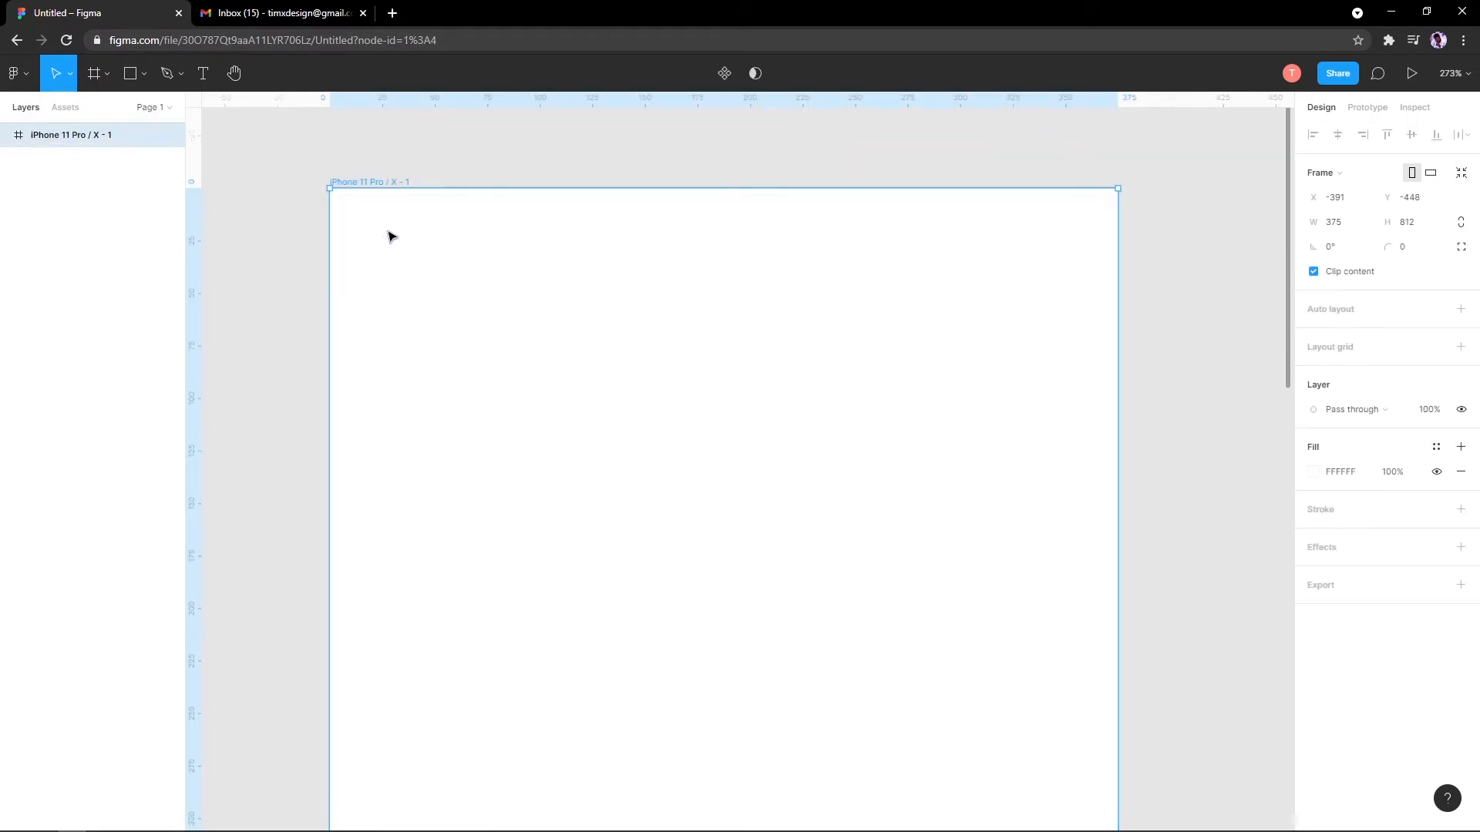
scroll(384, 226, "up", 1)
left_click_drag(445, 158, 340, 175)
key("ctrl+z")
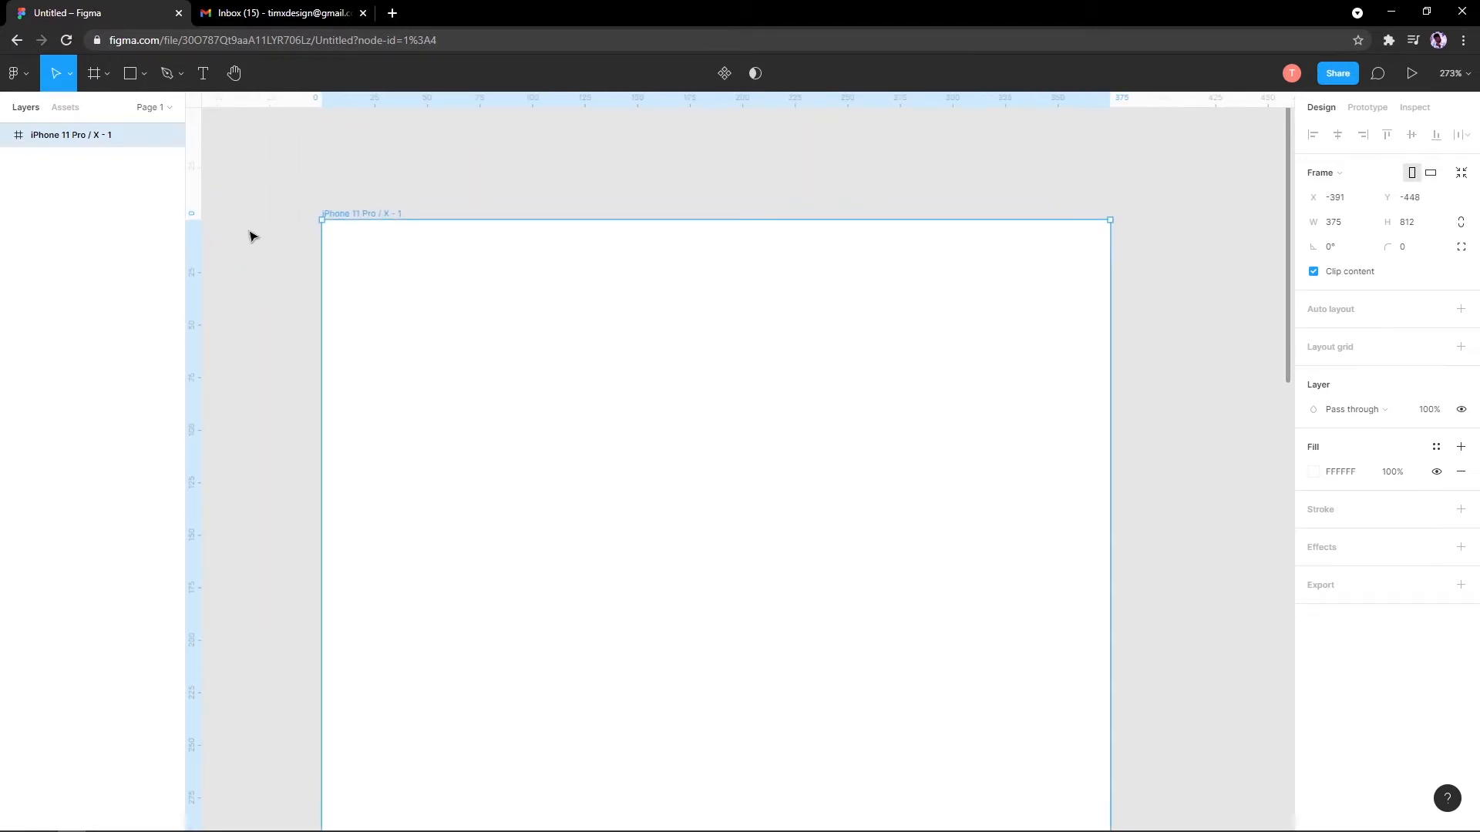
scroll(321, 396, "down", 5)
scroll(522, 343, "up", 1)
scroll(522, 344, "left", 3)
left_click_drag(521, 326, 508, 389)
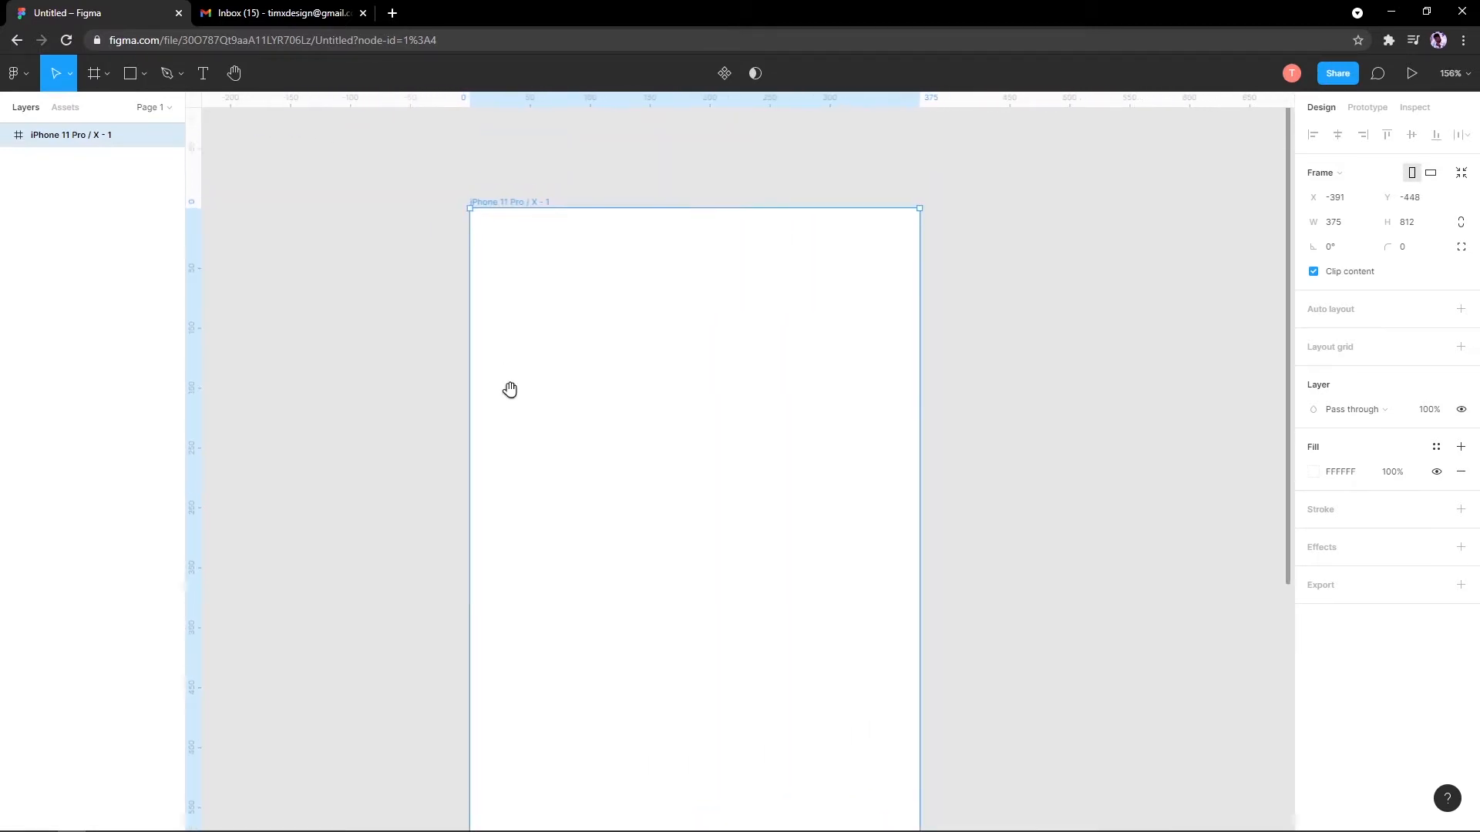
scroll(512, 387, "up", 2)
scroll(526, 331, "up", 1)
left_click_drag(509, 324, 430, 311)
scroll(429, 285, "down", 3)
scroll(430, 285, "up", 1)
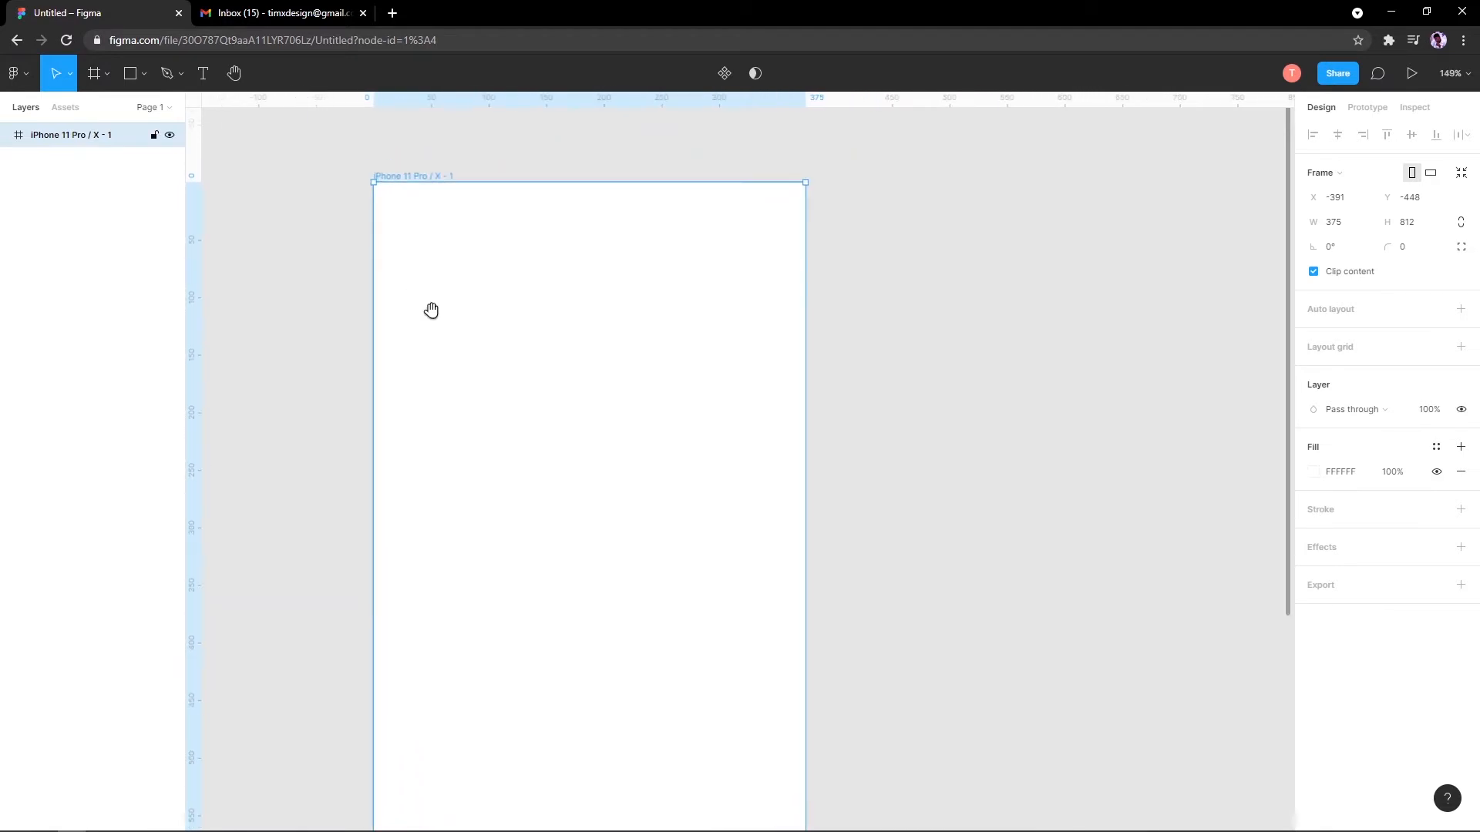
left_click(274, 267)
left_click(429, 222)
scroll(429, 222, "down", 2)
scroll(428, 222, "down", 3)
scroll(462, 417, "up", 2)
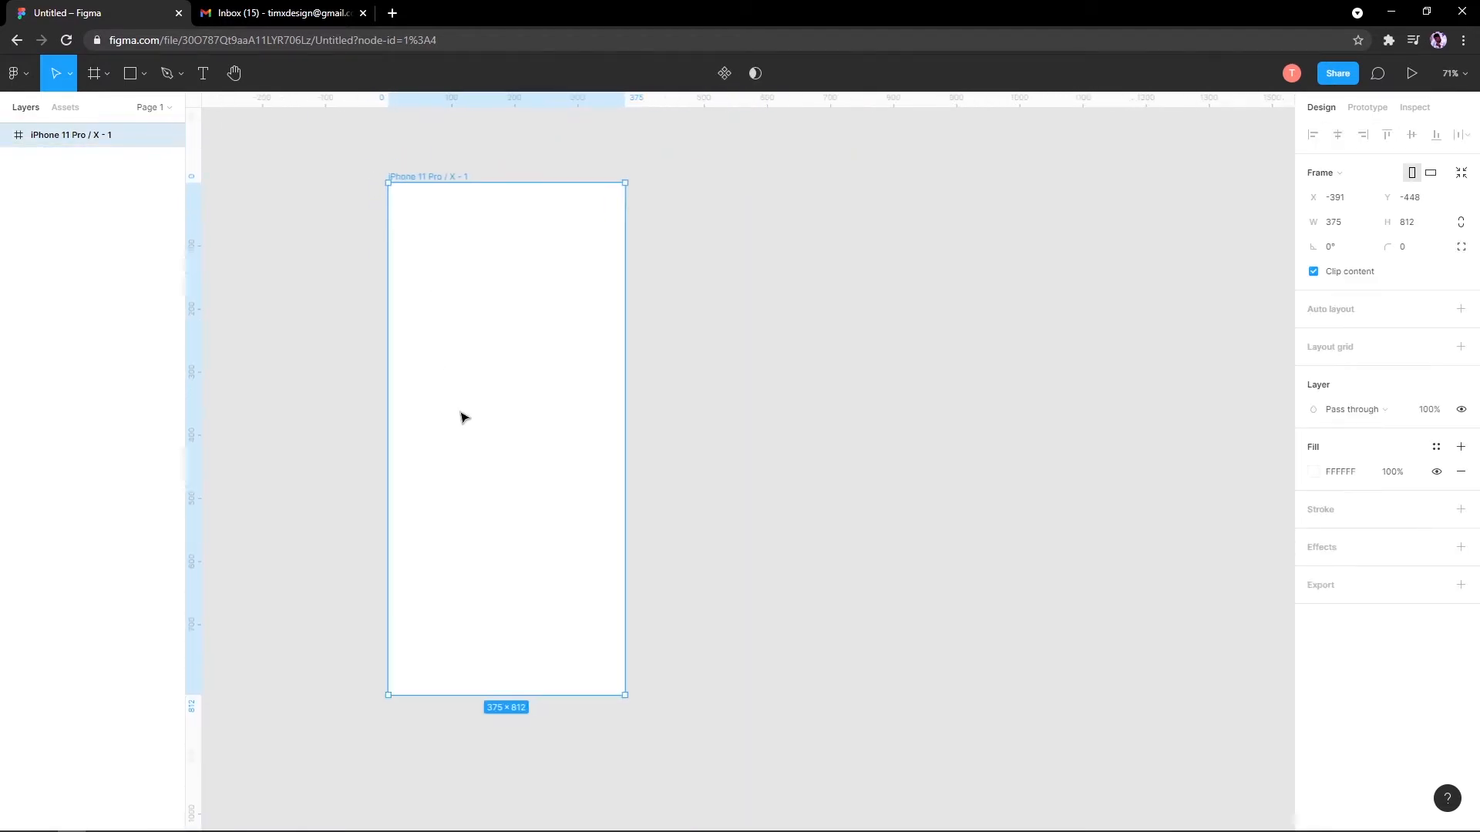
left_click_drag(462, 418, 478, 465)
scroll(486, 456, "up", 1)
scroll(496, 390, "up", 1)
scroll(496, 392, "up", 1)
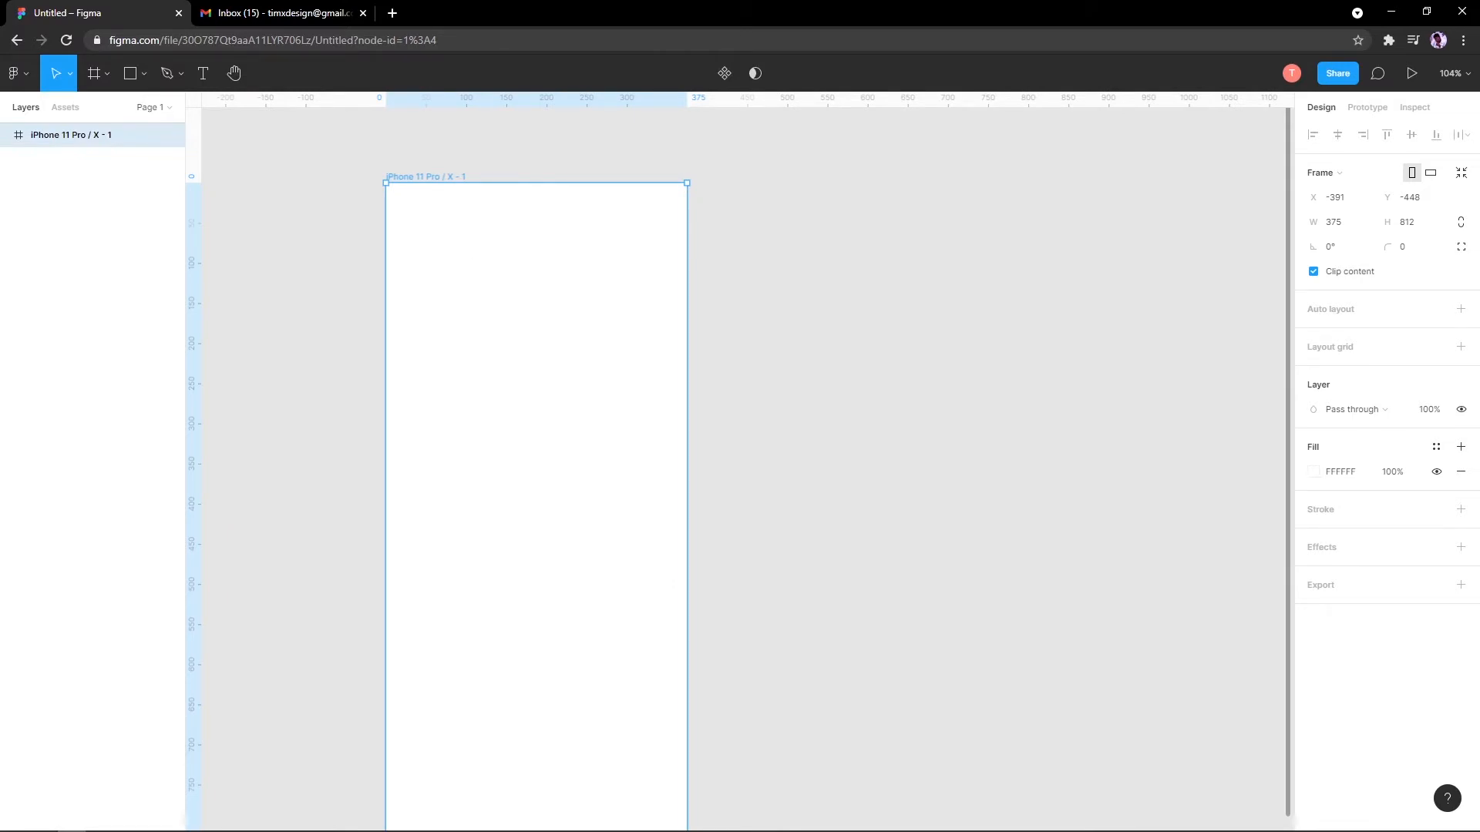
scroll(474, 238, "left", 1)
scroll(408, 301, "up", 3)
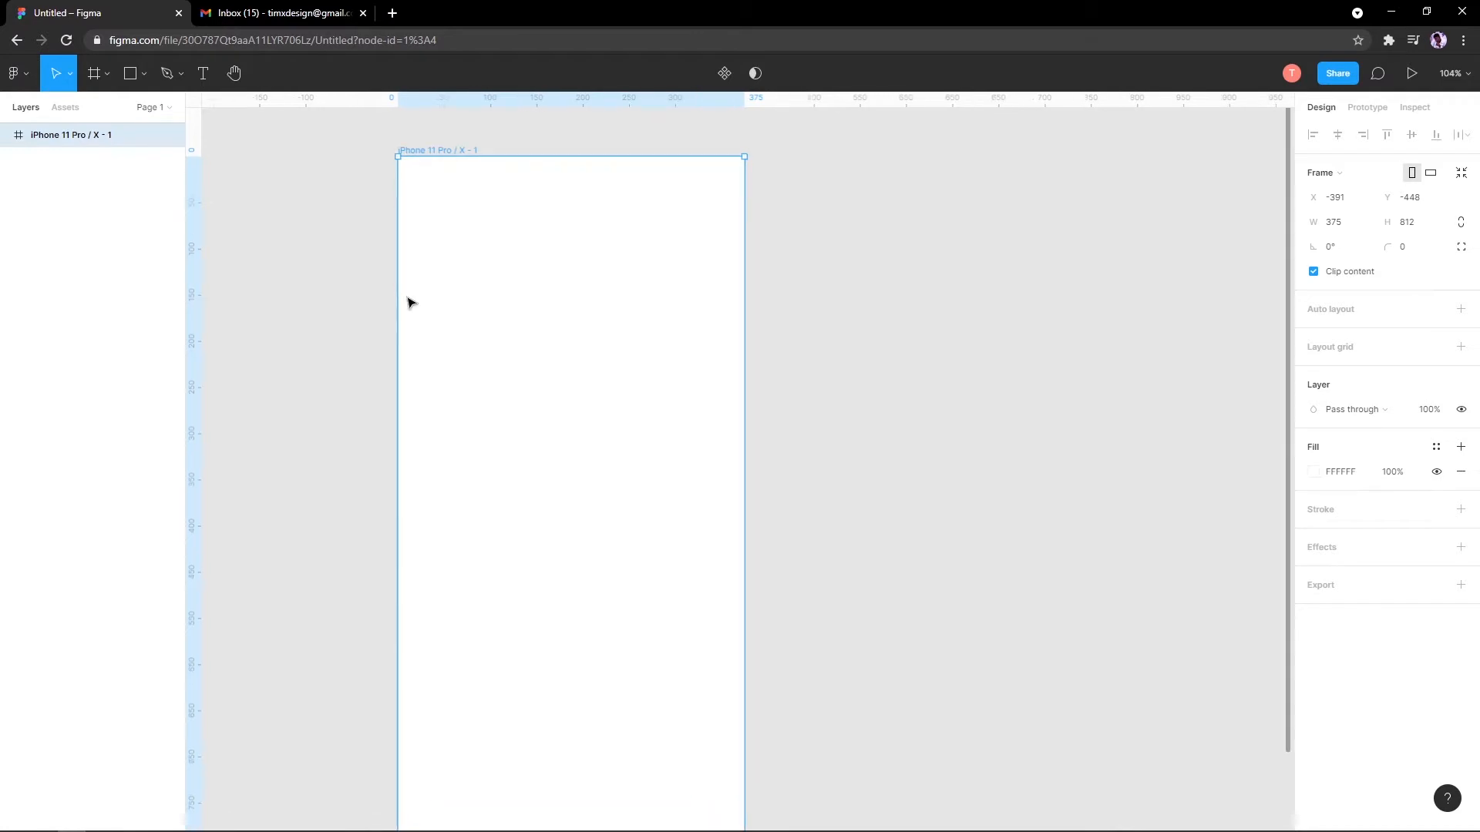
left_click(129, 74)
Step: Select the iPhone frame and add a 10px layout grid to it
left_click(144, 74)
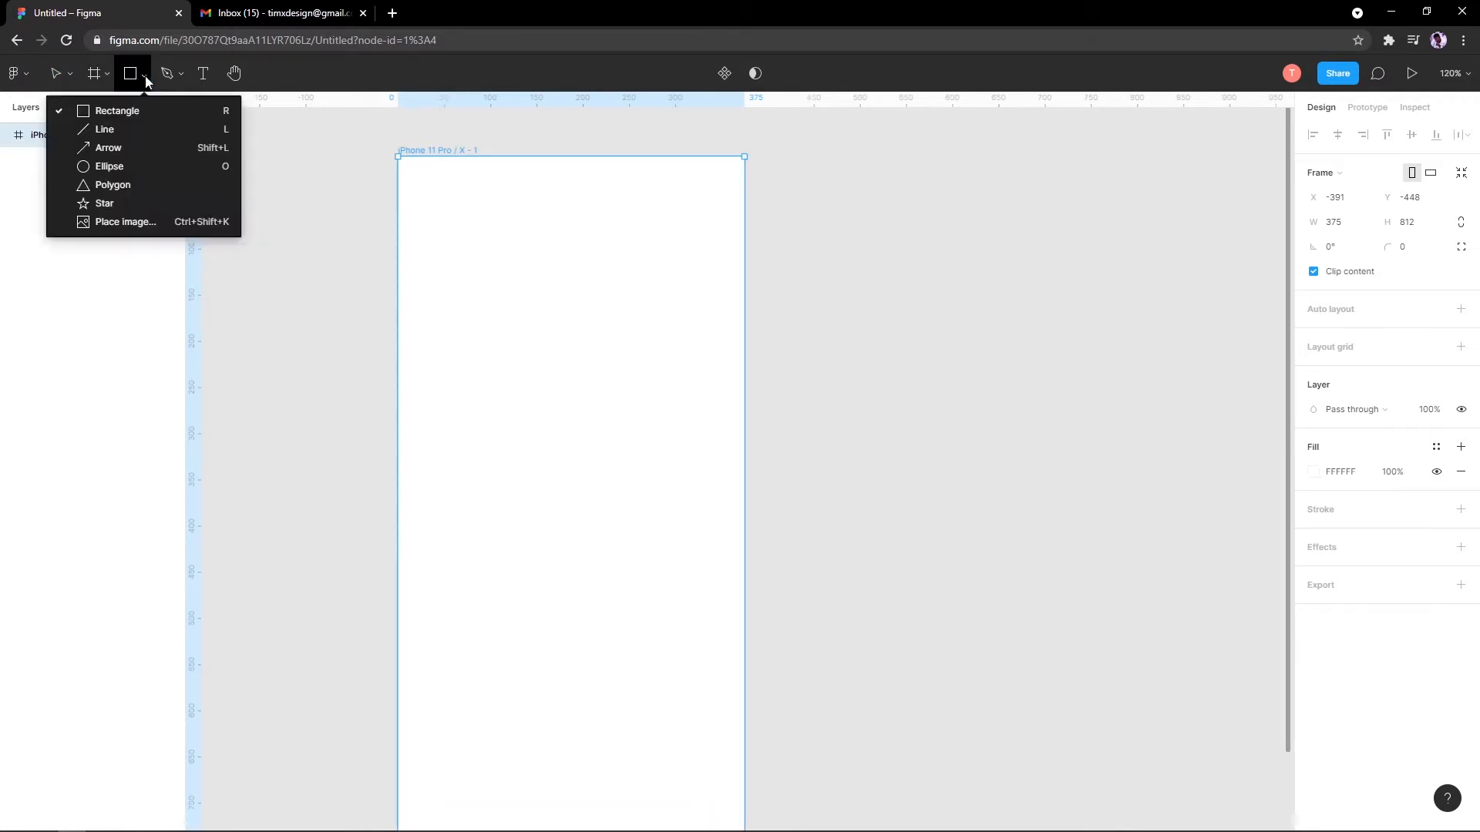
left_click(131, 66)
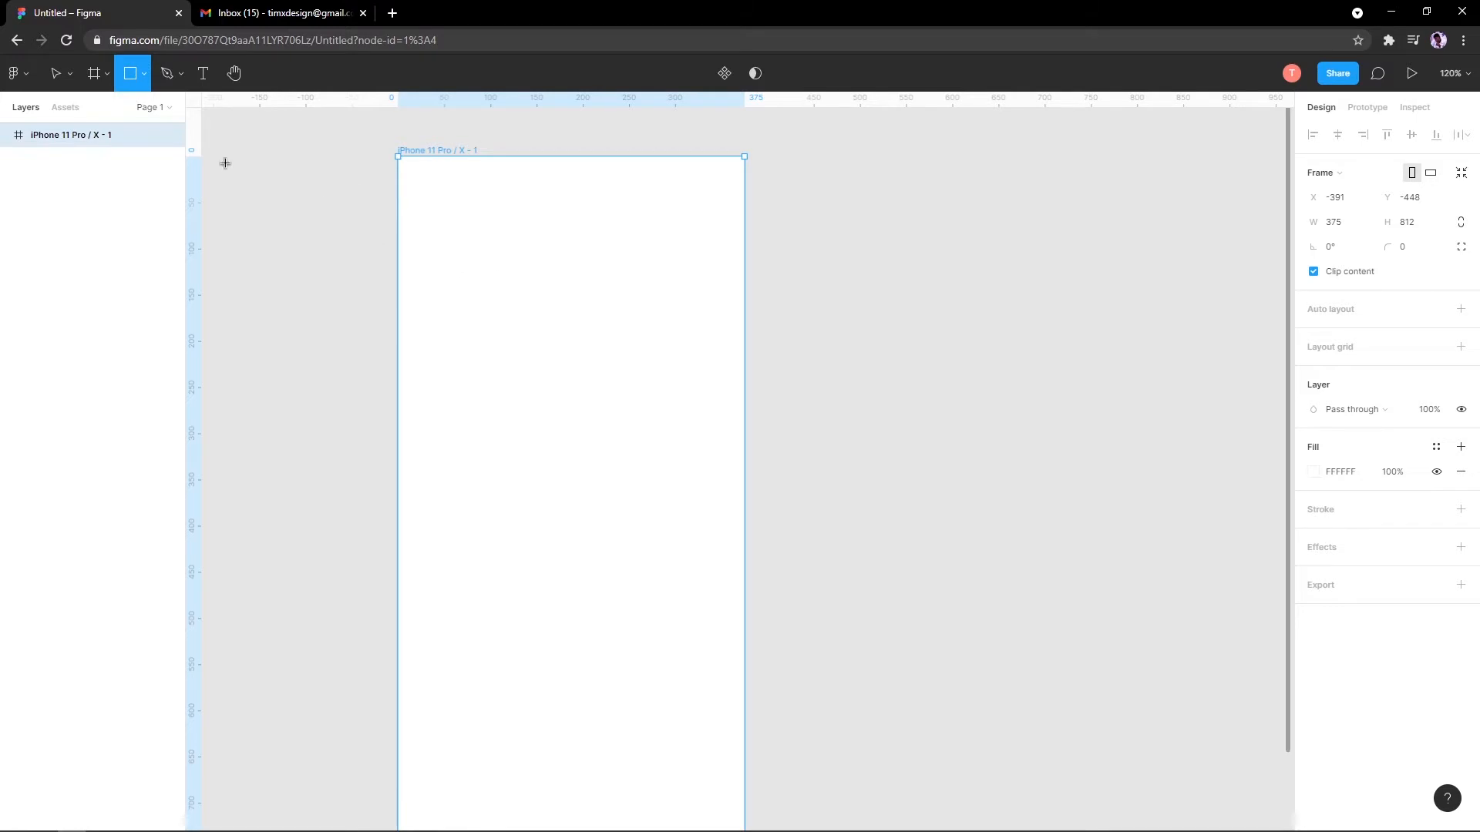
left_click(58, 74)
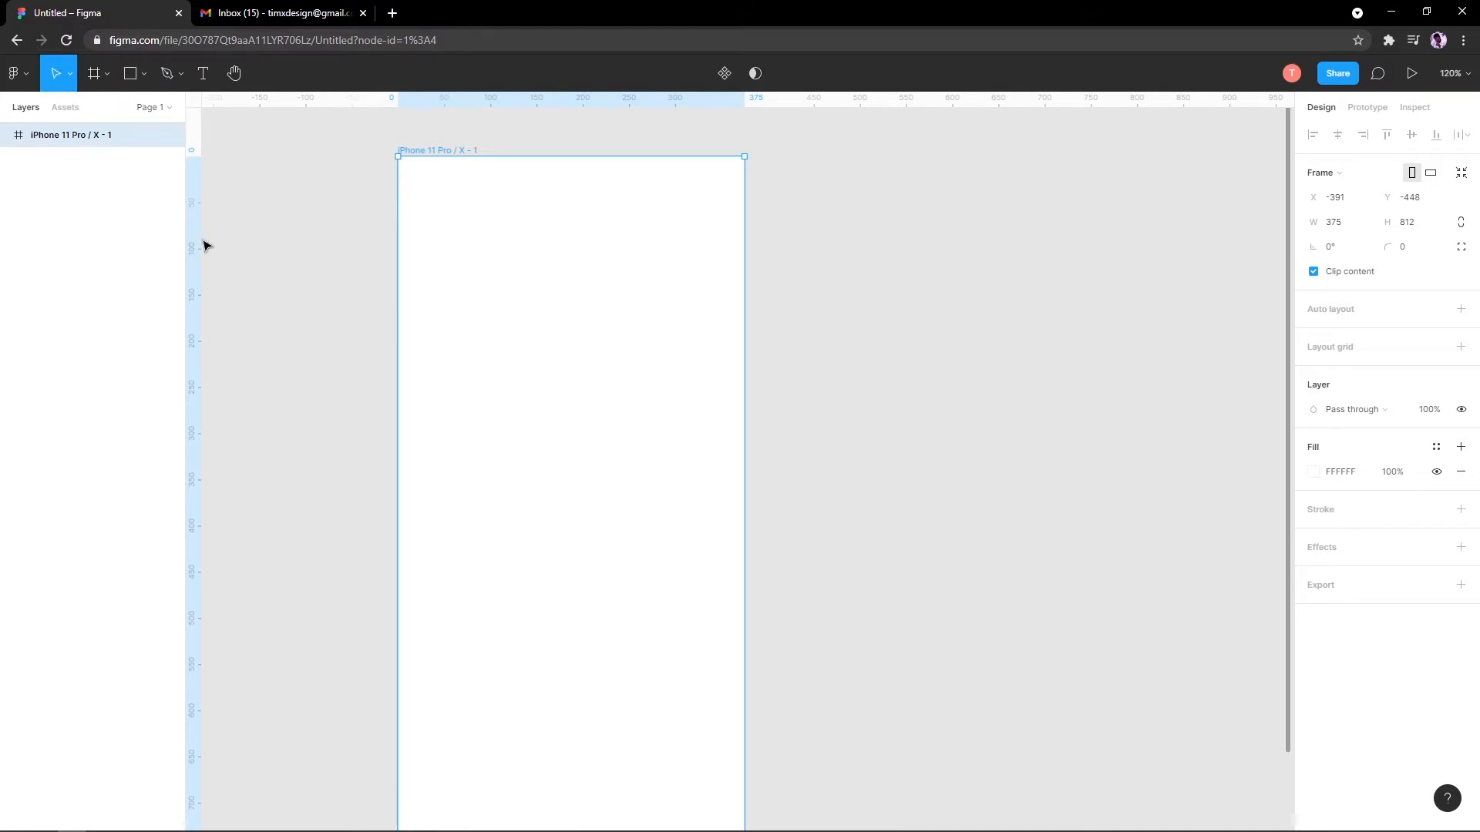
left_click(433, 143)
left_click(442, 149)
left_click(1461, 348)
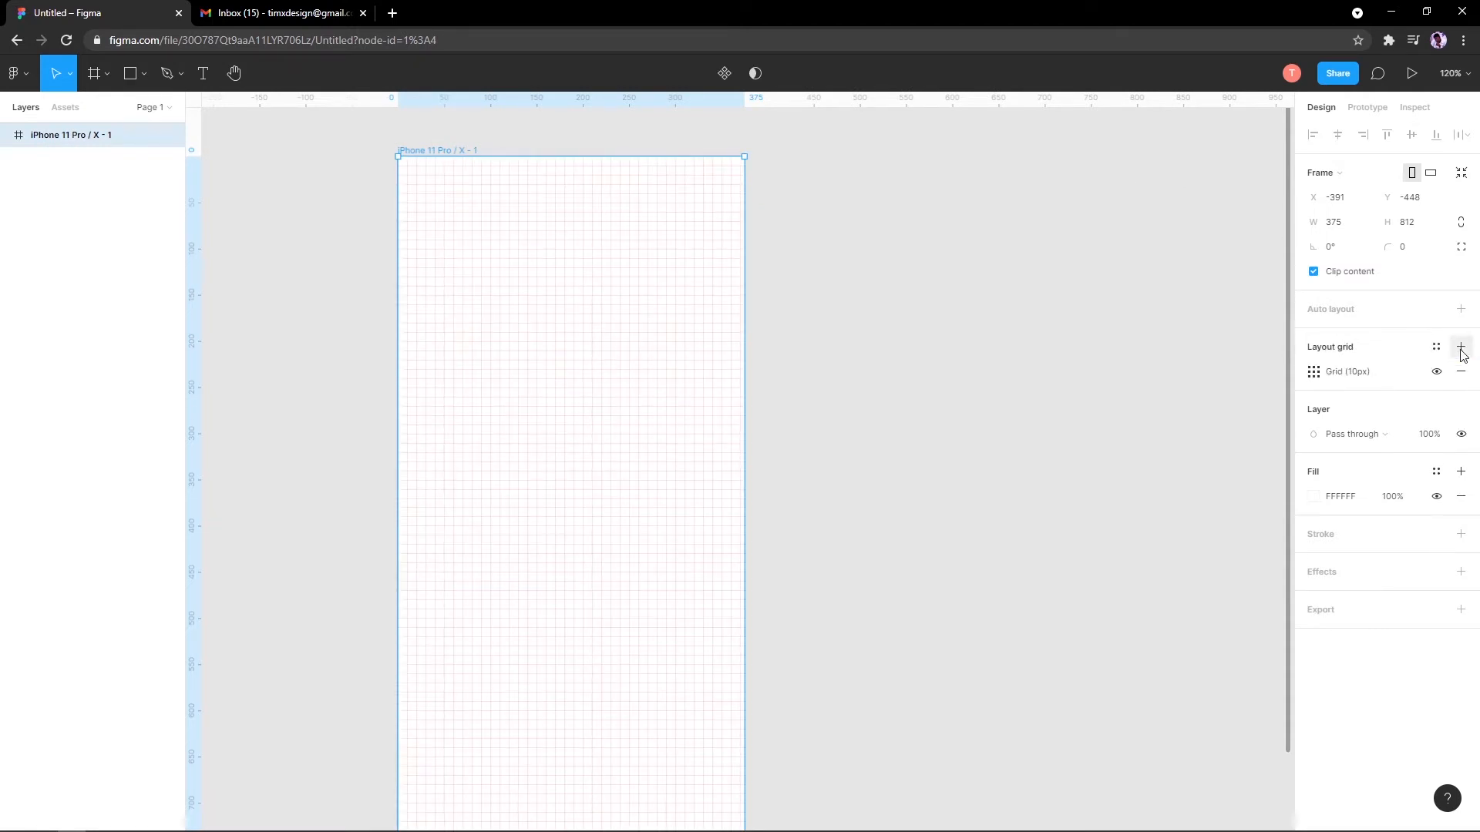
key("ctrl+z")
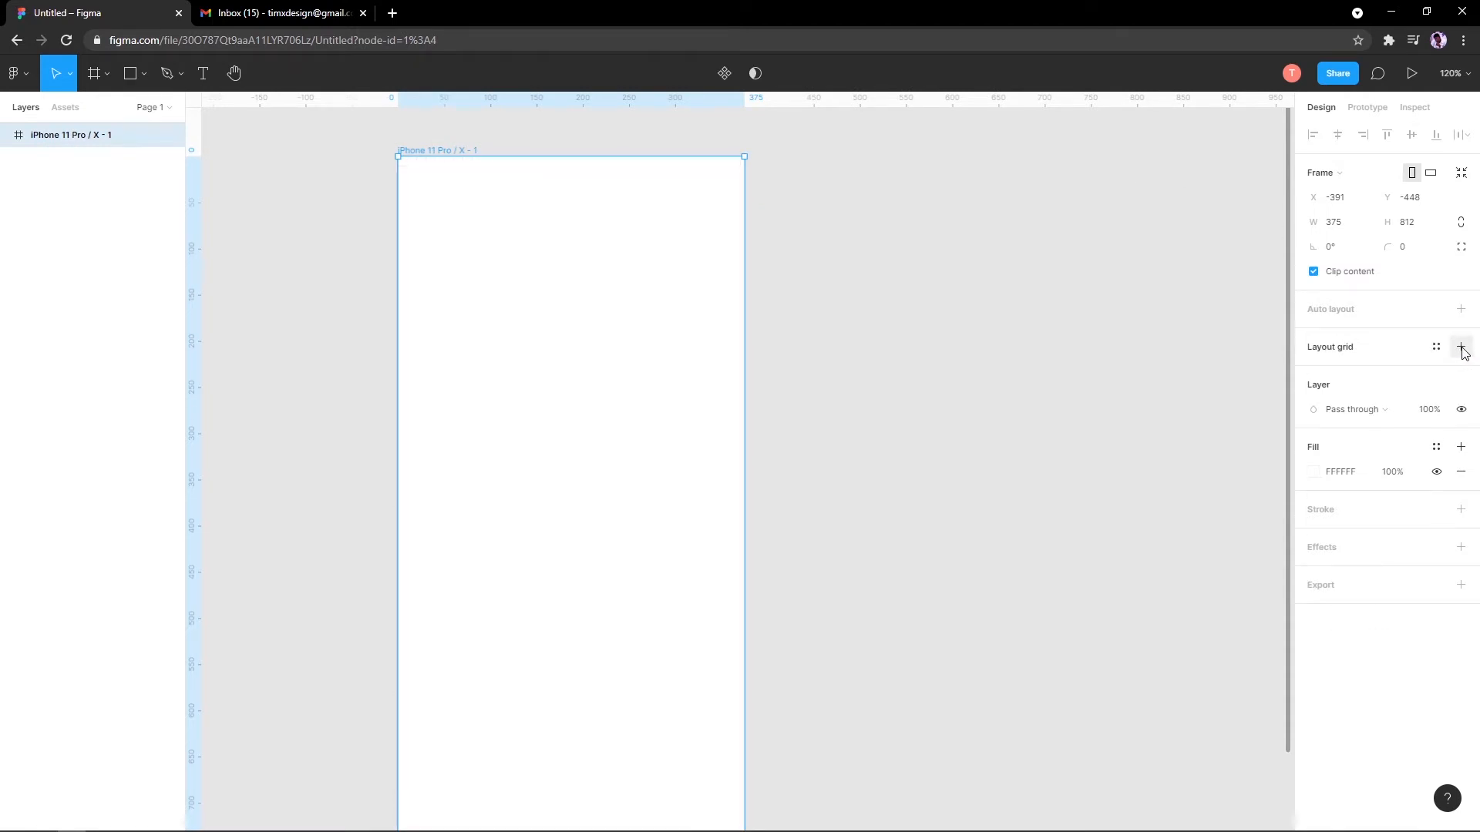
left_click(1460, 349)
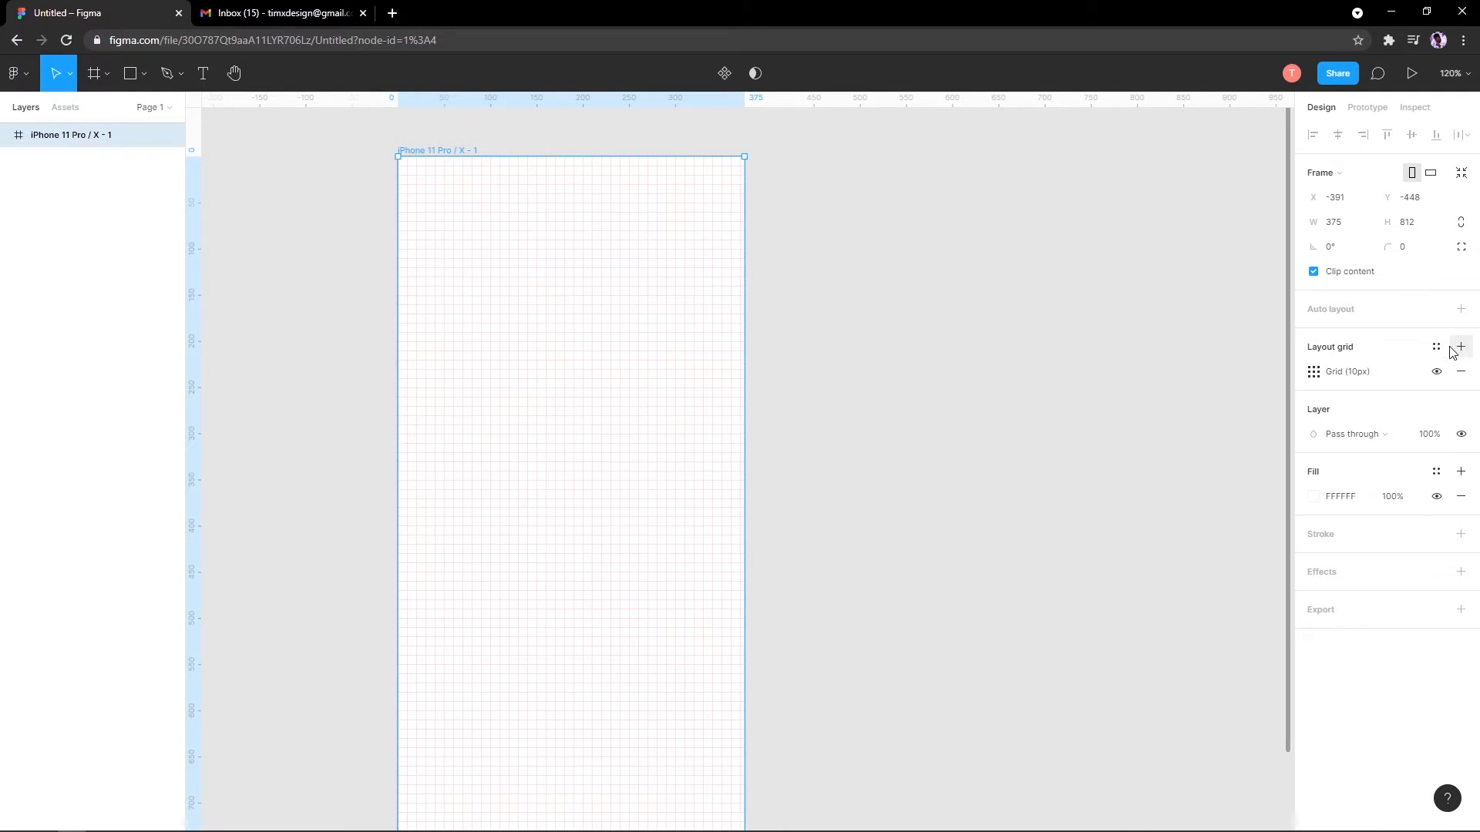
Step: Open the layout grid's settings and its grid type list
left_click(1316, 374)
left_click(1160, 374)
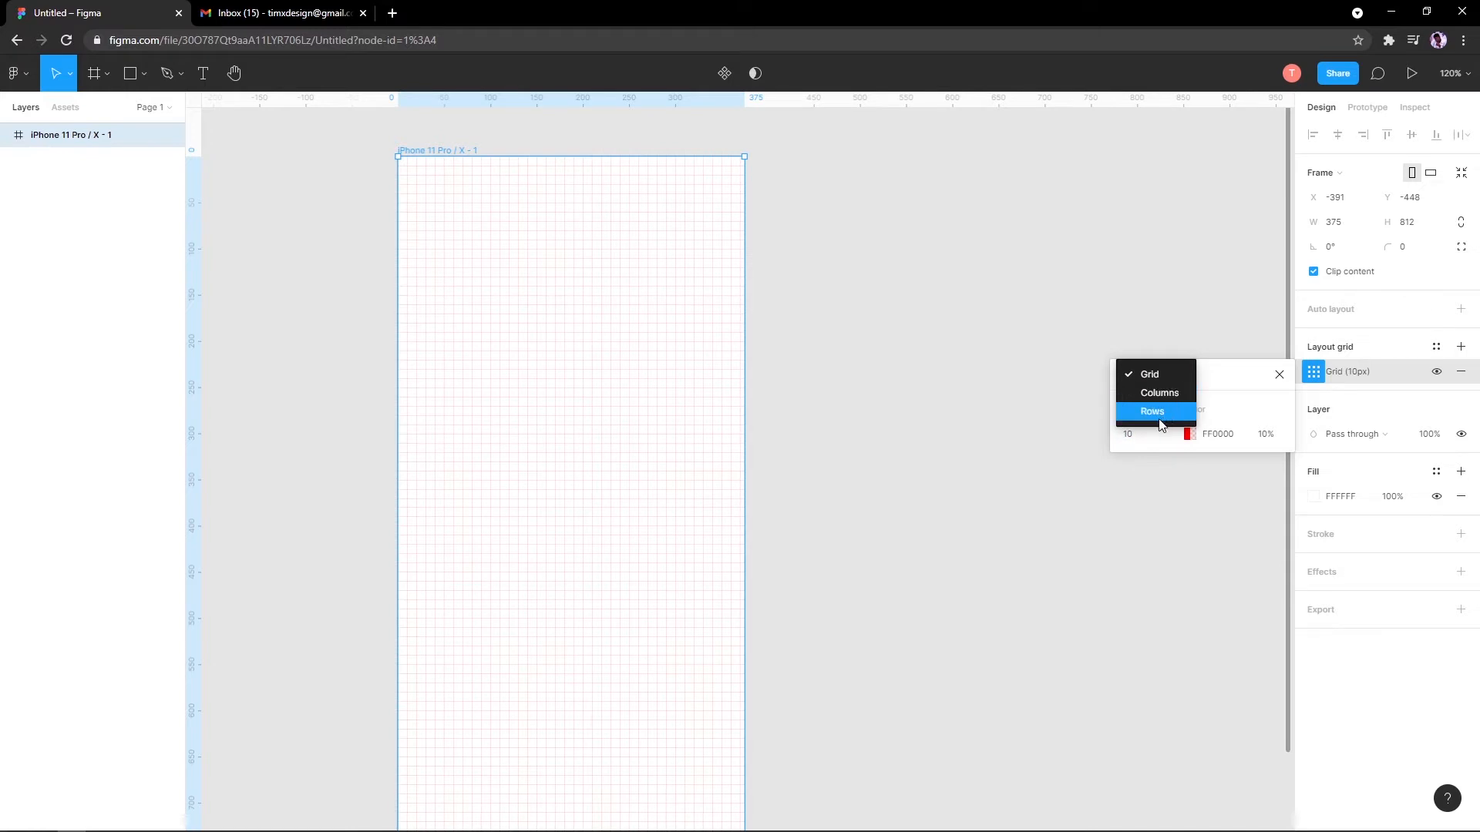
left_click(1162, 375)
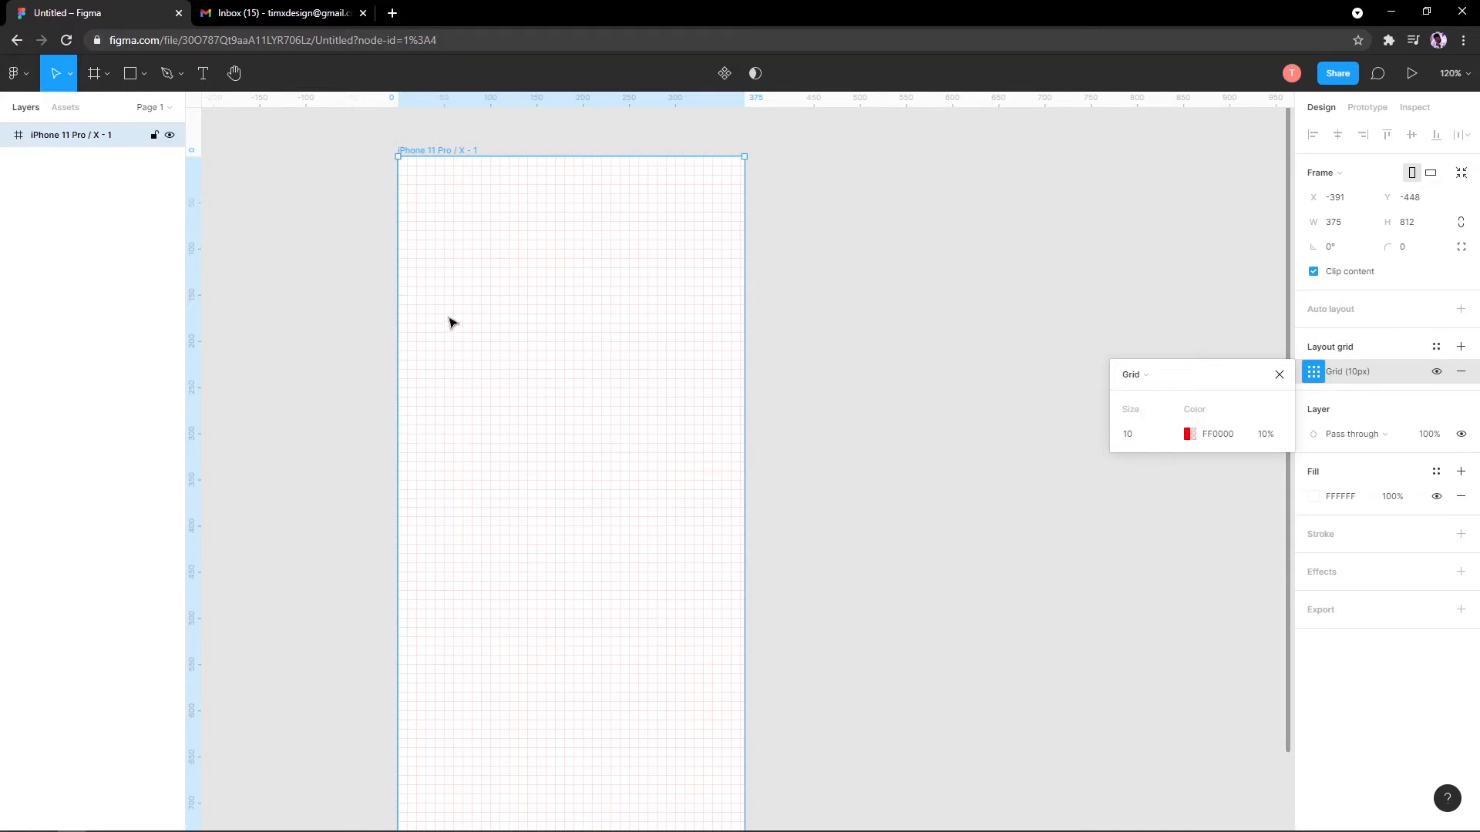
scroll(466, 291, "up", 5)
scroll(479, 424, "down", 3)
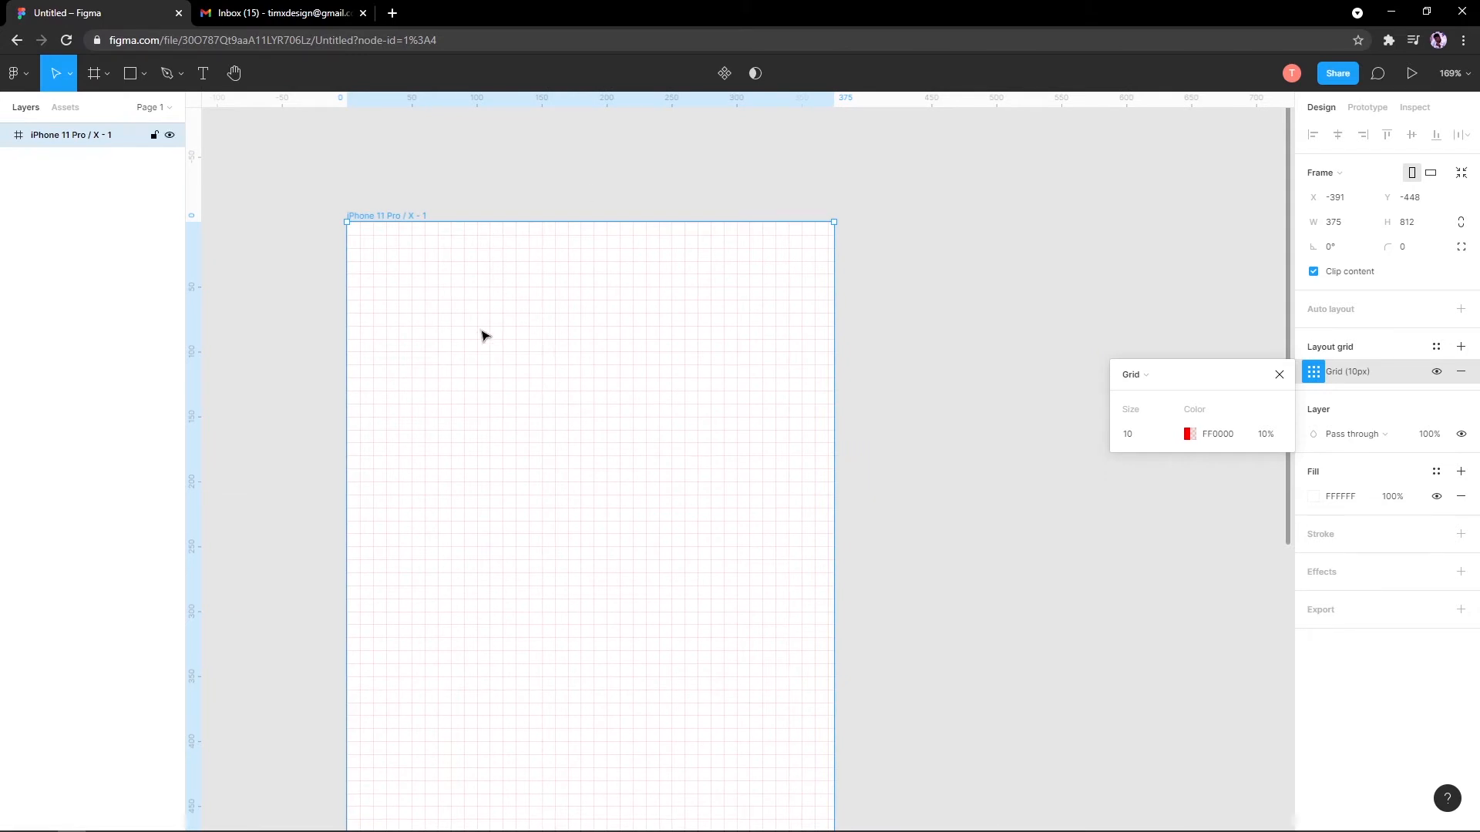
left_click(1134, 375)
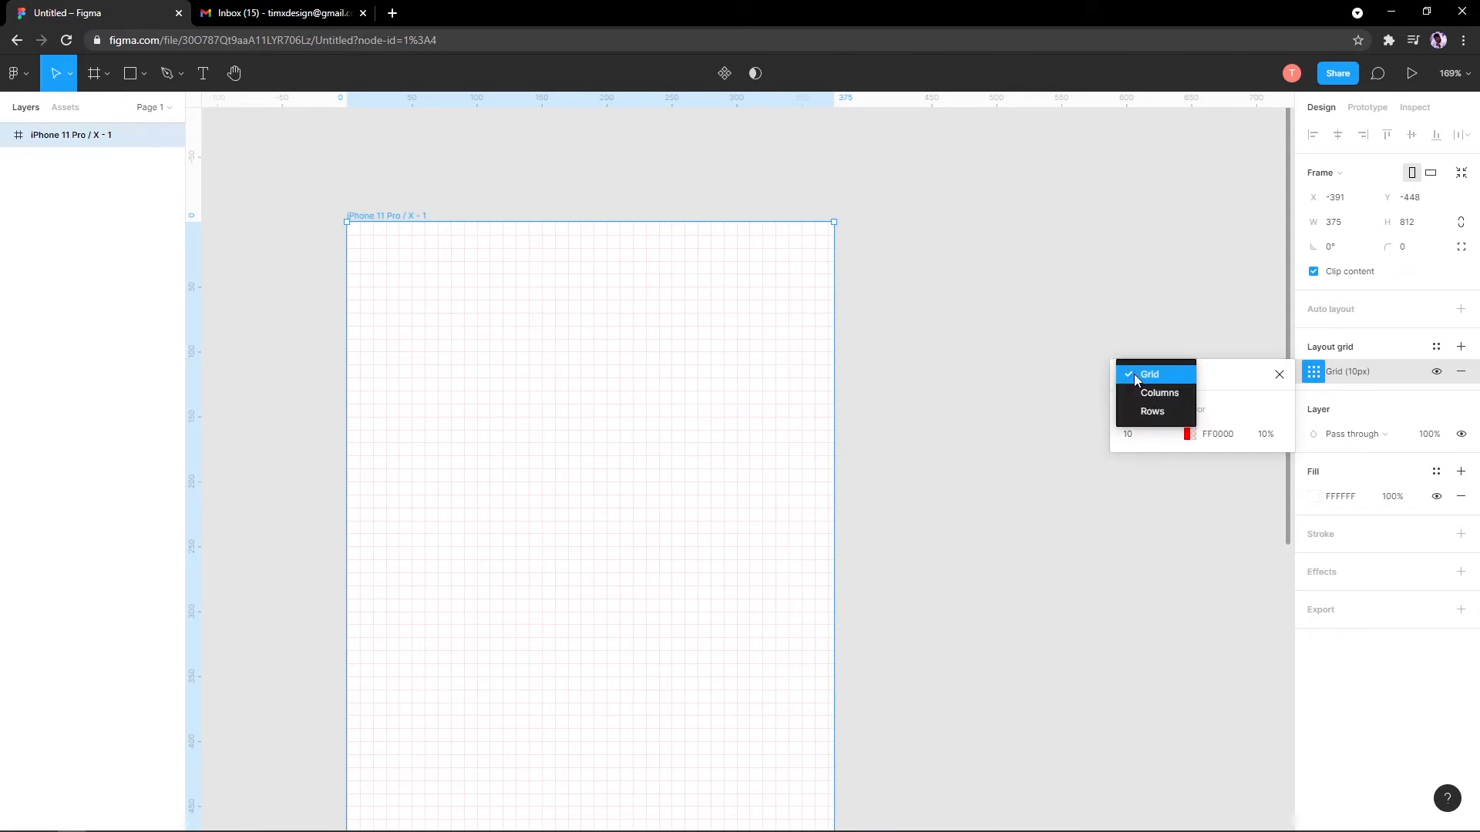
Step: Switch the layout grid type to Columns with a count of 4
left_click(1157, 393)
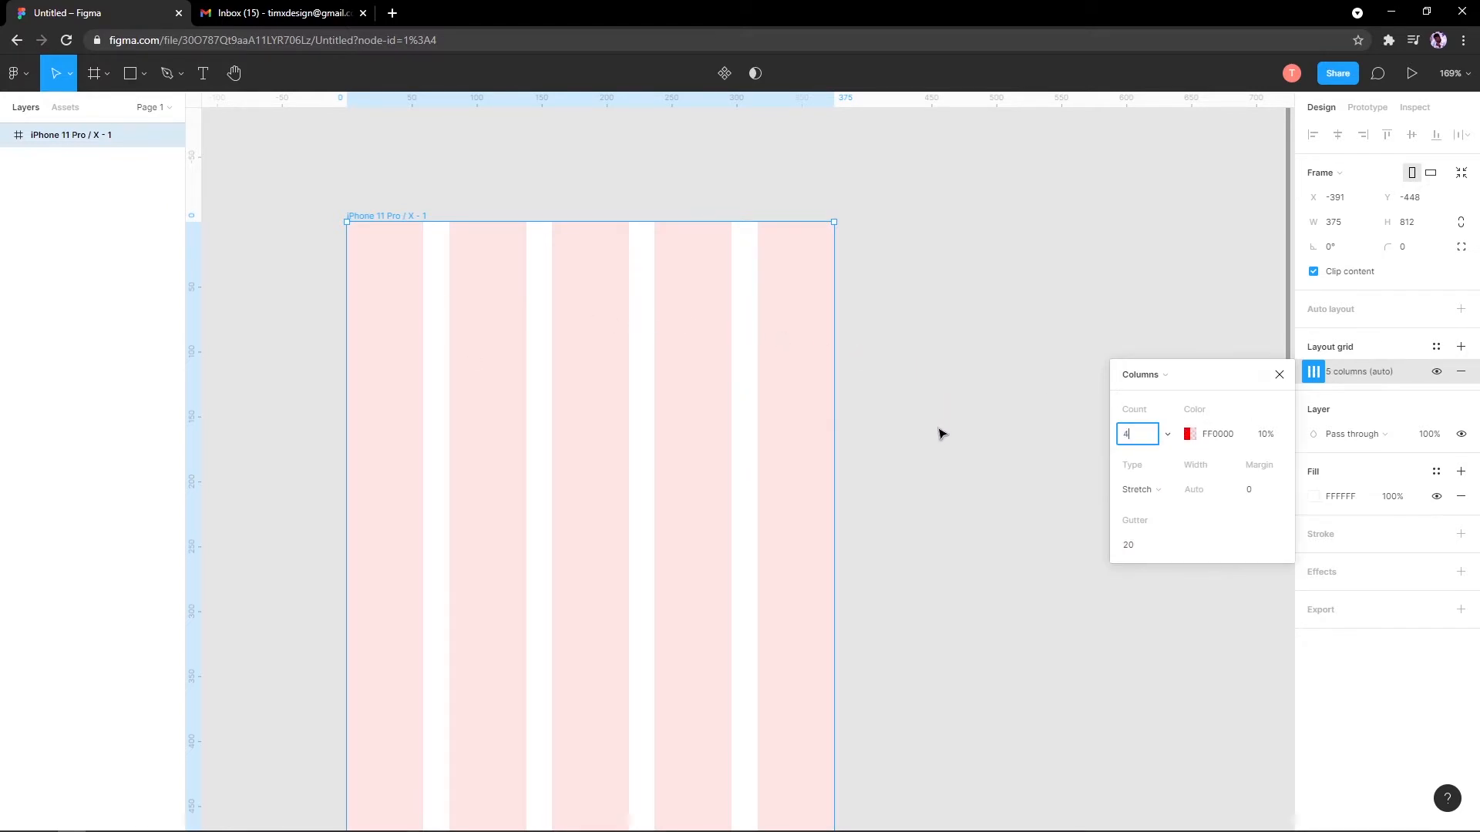
key("Return")
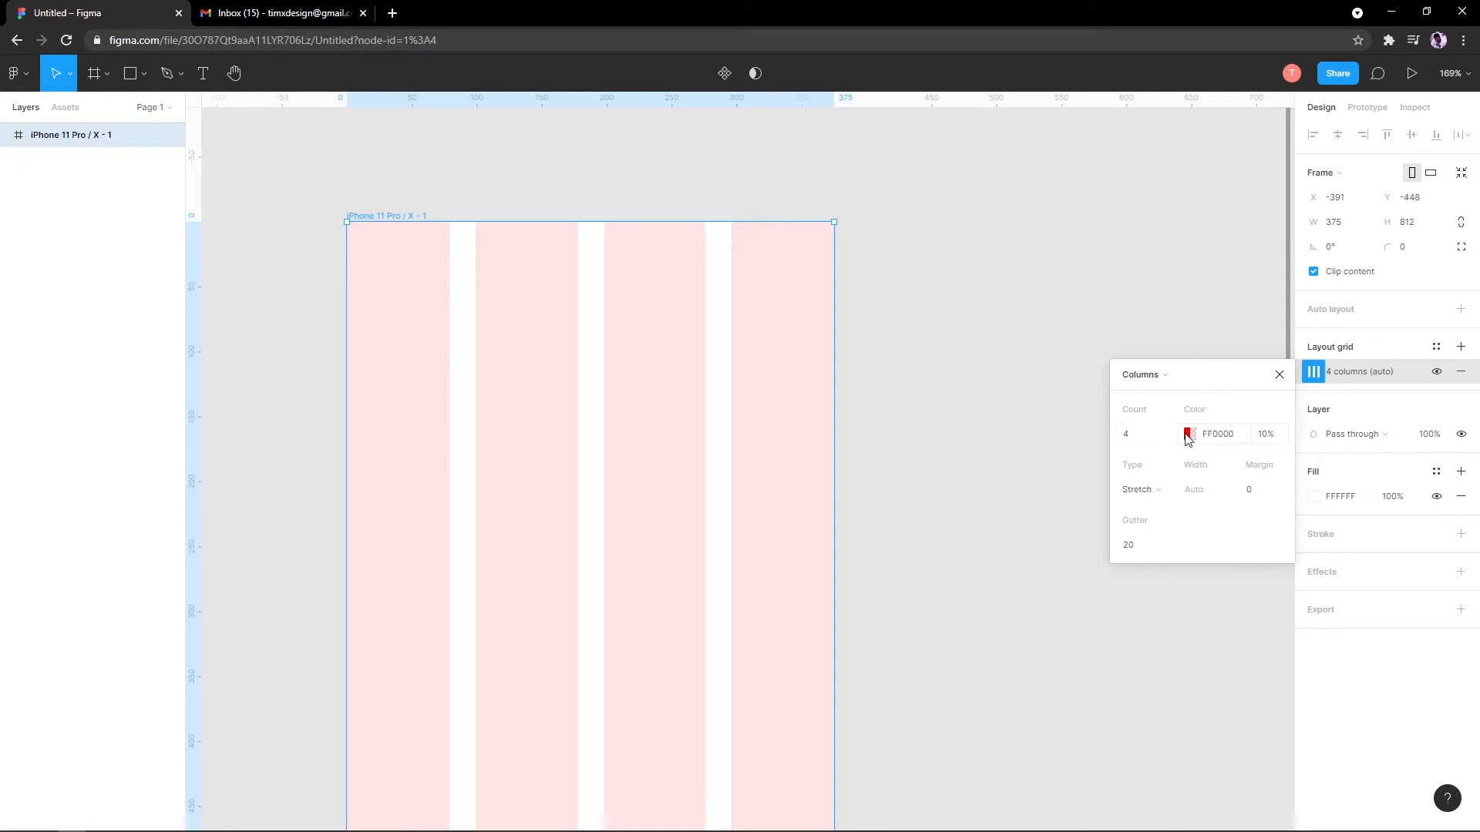
Step: Try Left, Right and Center column types, settling on Stretch
left_click(1144, 435)
left_click(1139, 490)
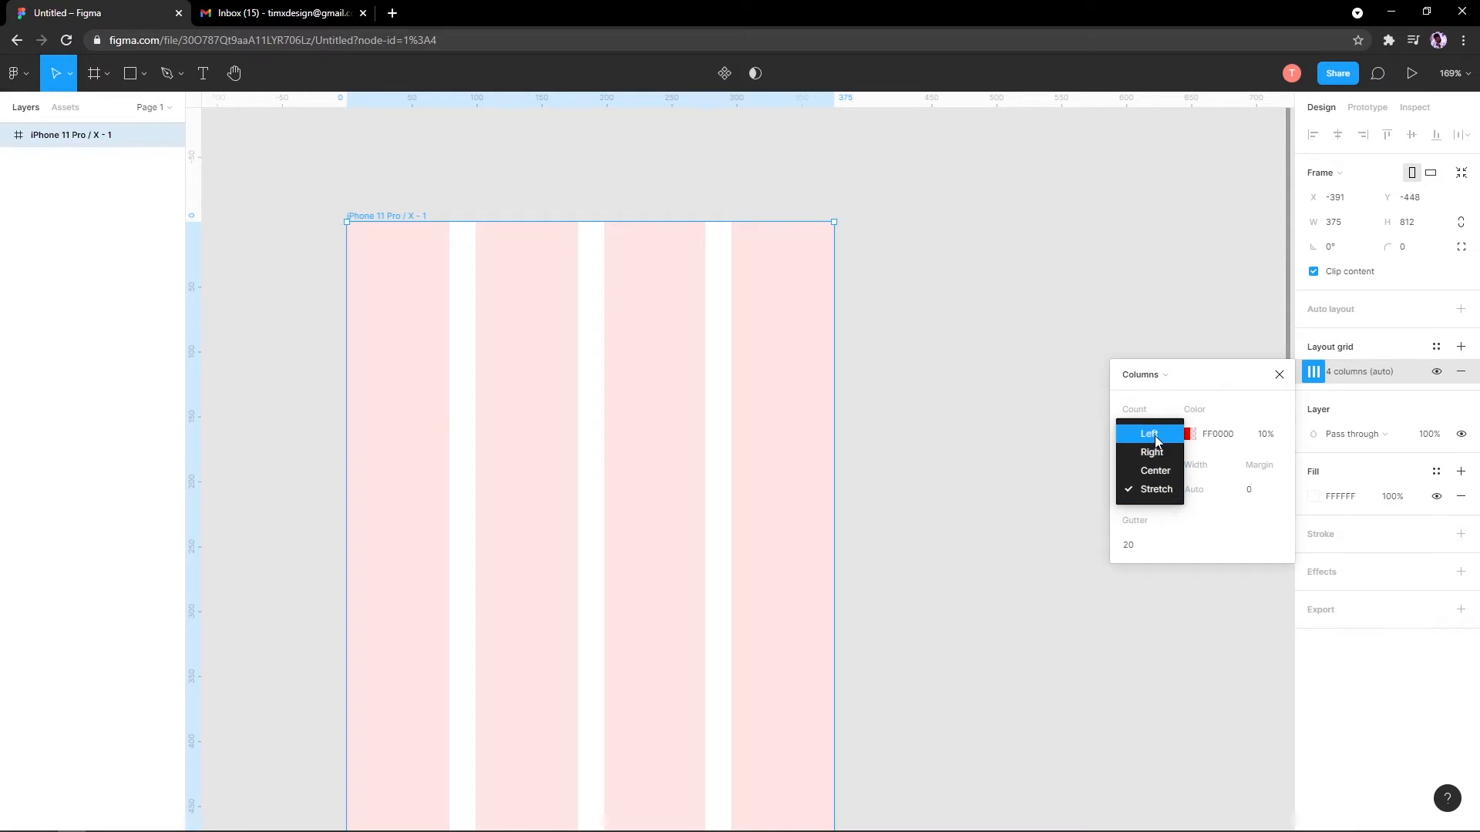
left_click(1155, 436)
left_click(1134, 493)
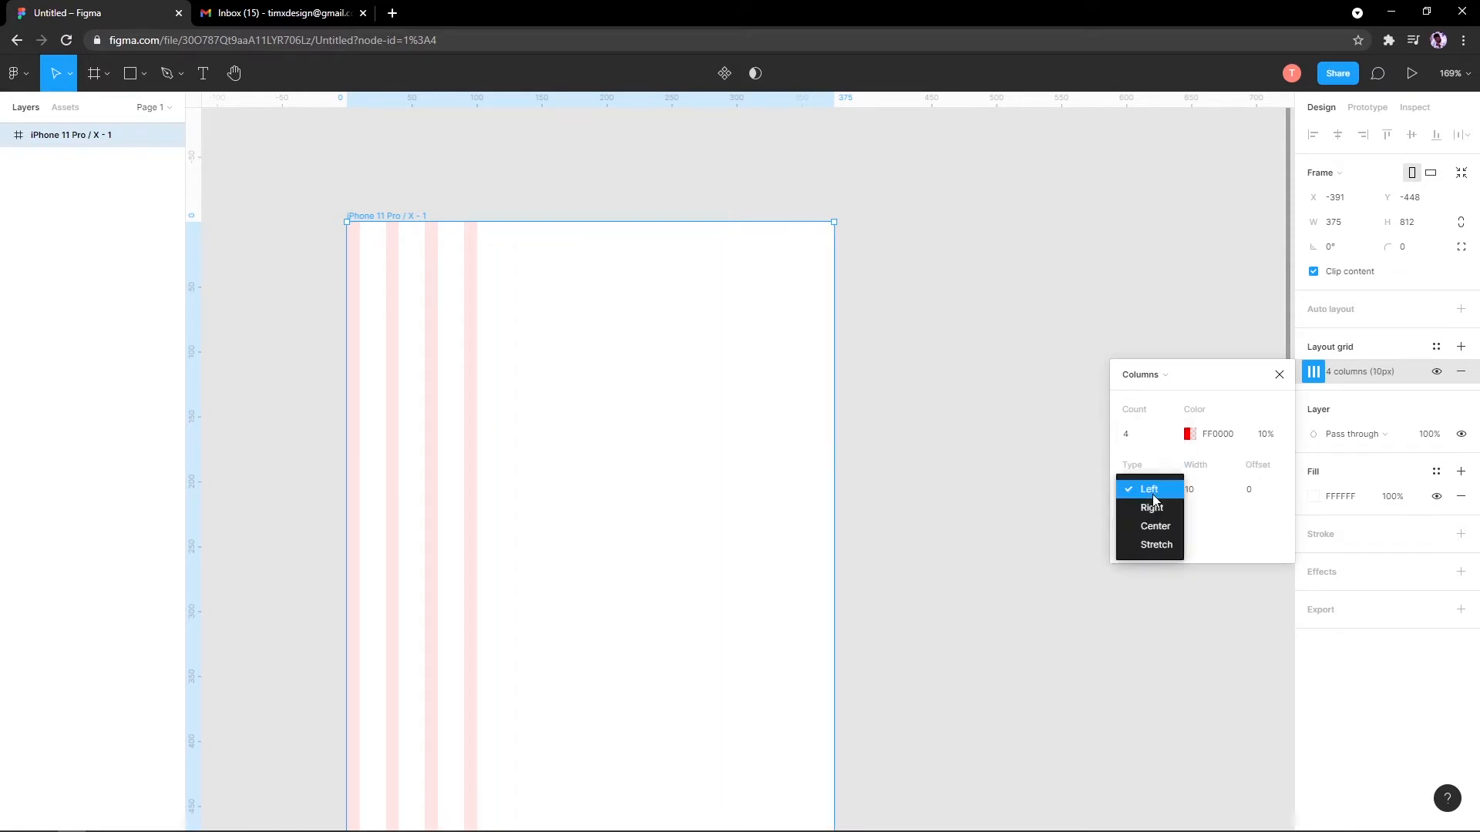
left_click(1155, 507)
left_click(1152, 497)
left_click(1150, 508)
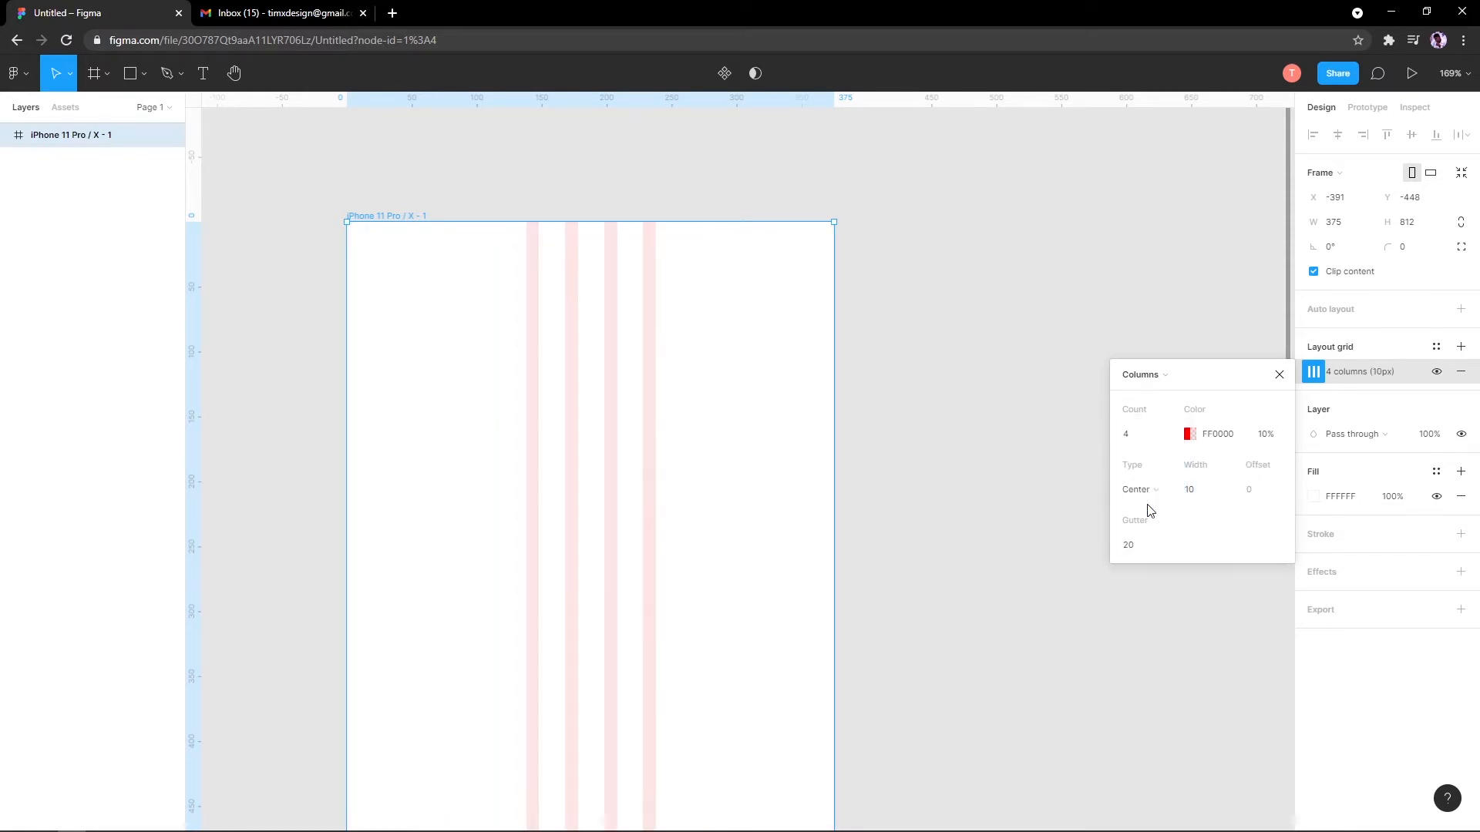
left_click(1139, 502)
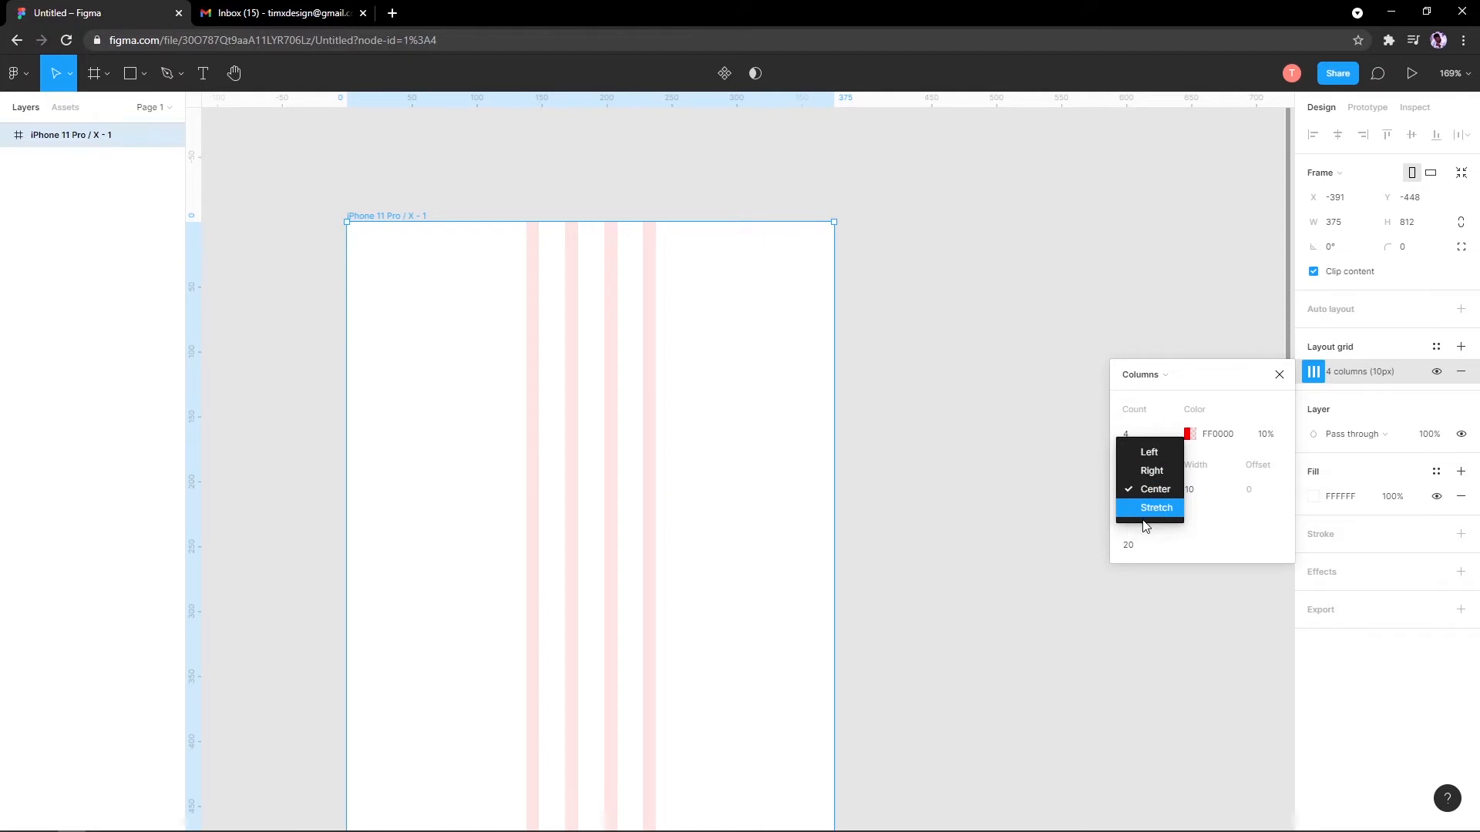
left_click(1148, 509)
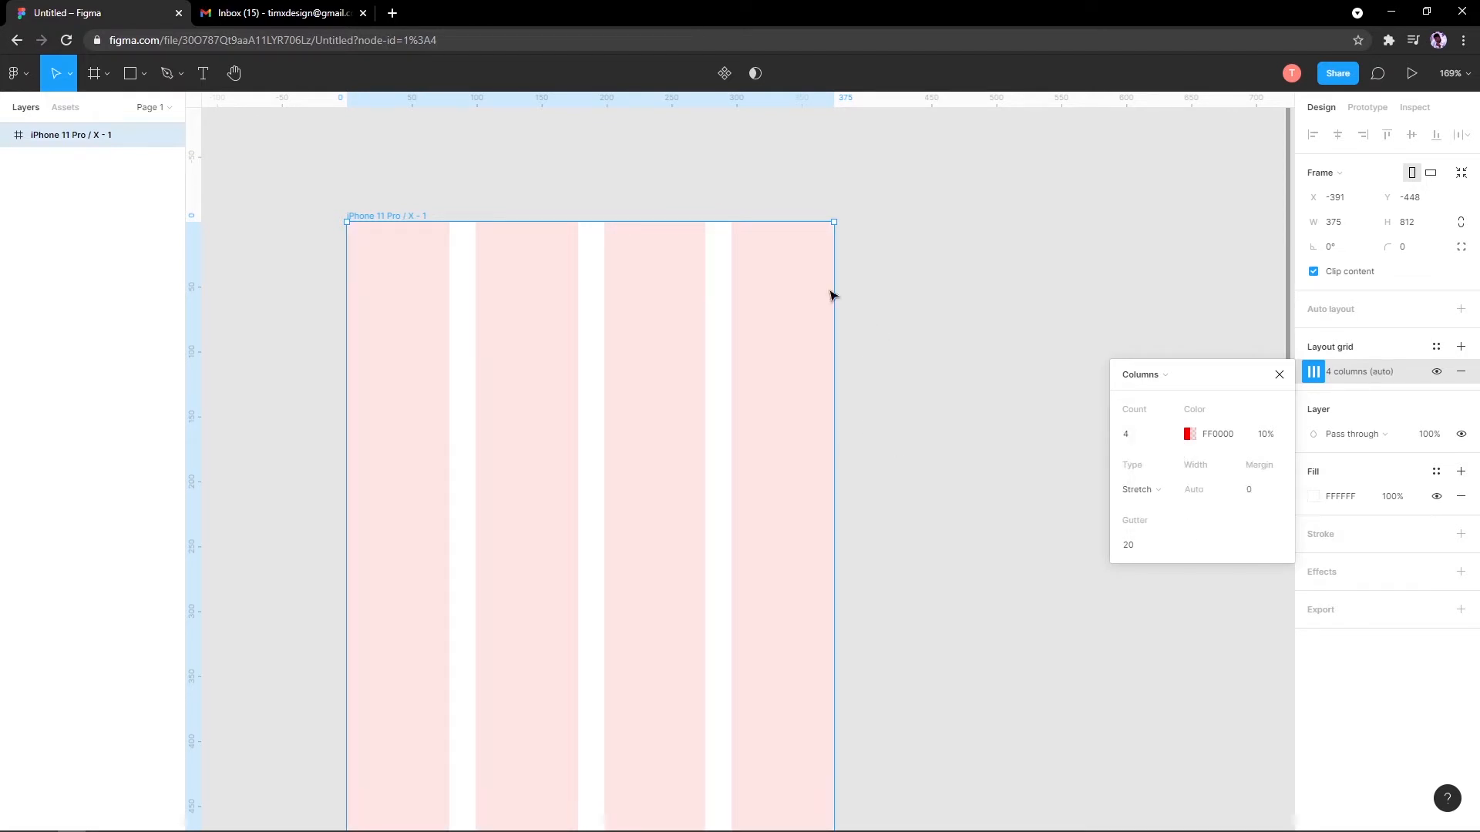
Step: Set the column margin to 20 and gutter to 16, then close the grid settings
left_click(1256, 493)
key("Return")
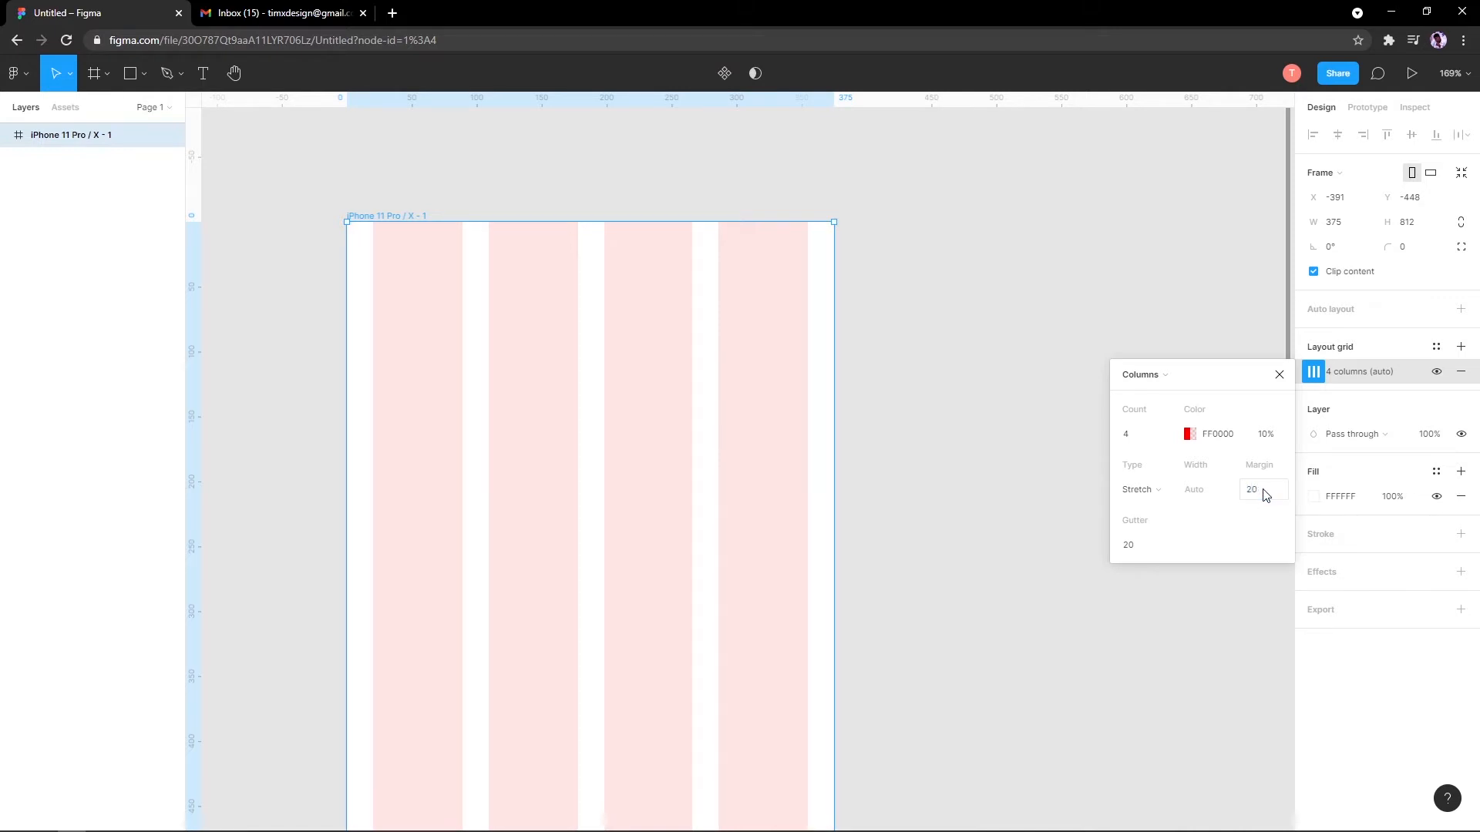
left_click(1146, 550)
key("Return")
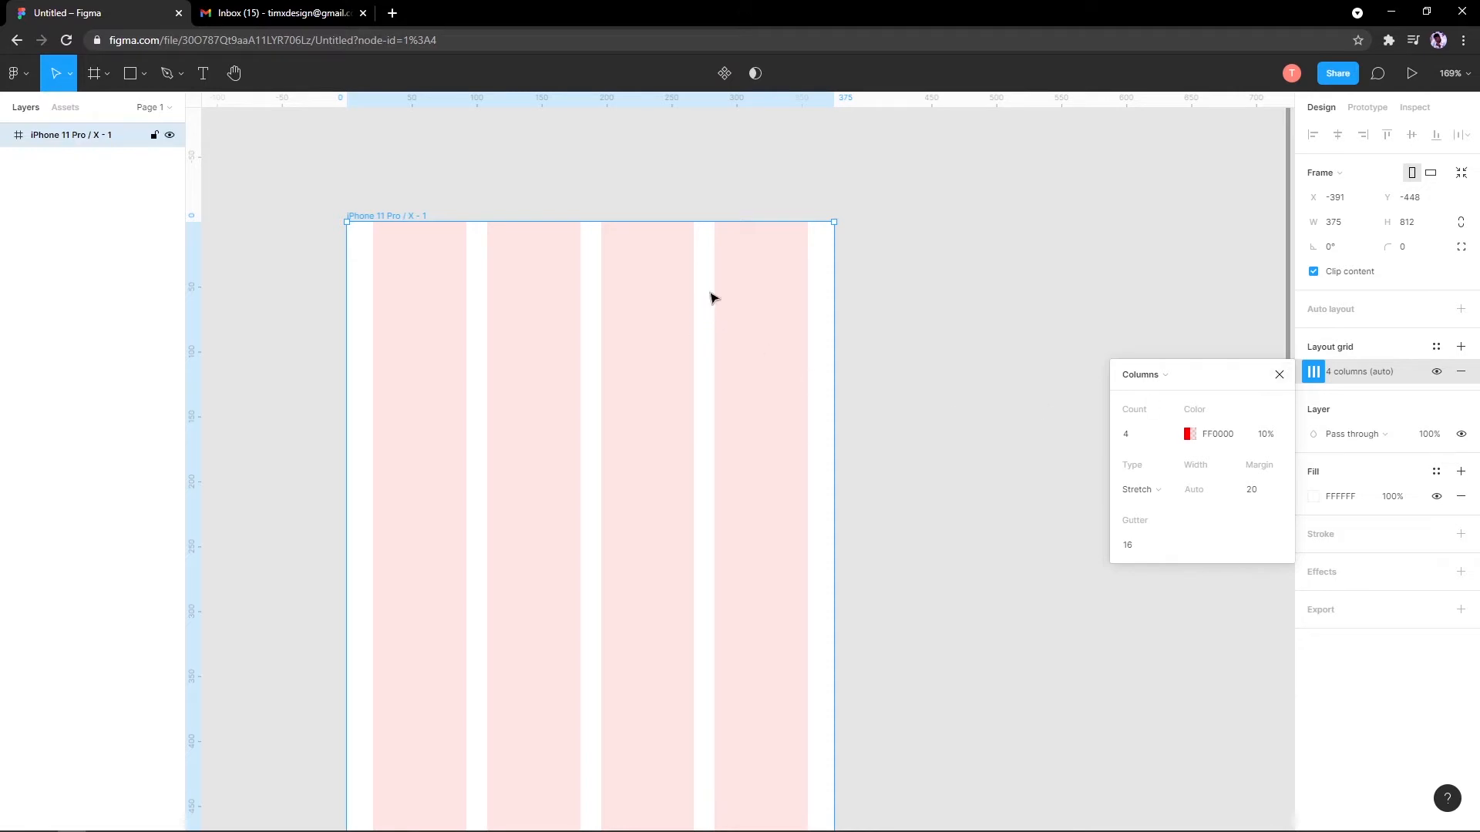
scroll(687, 499, "up", 5)
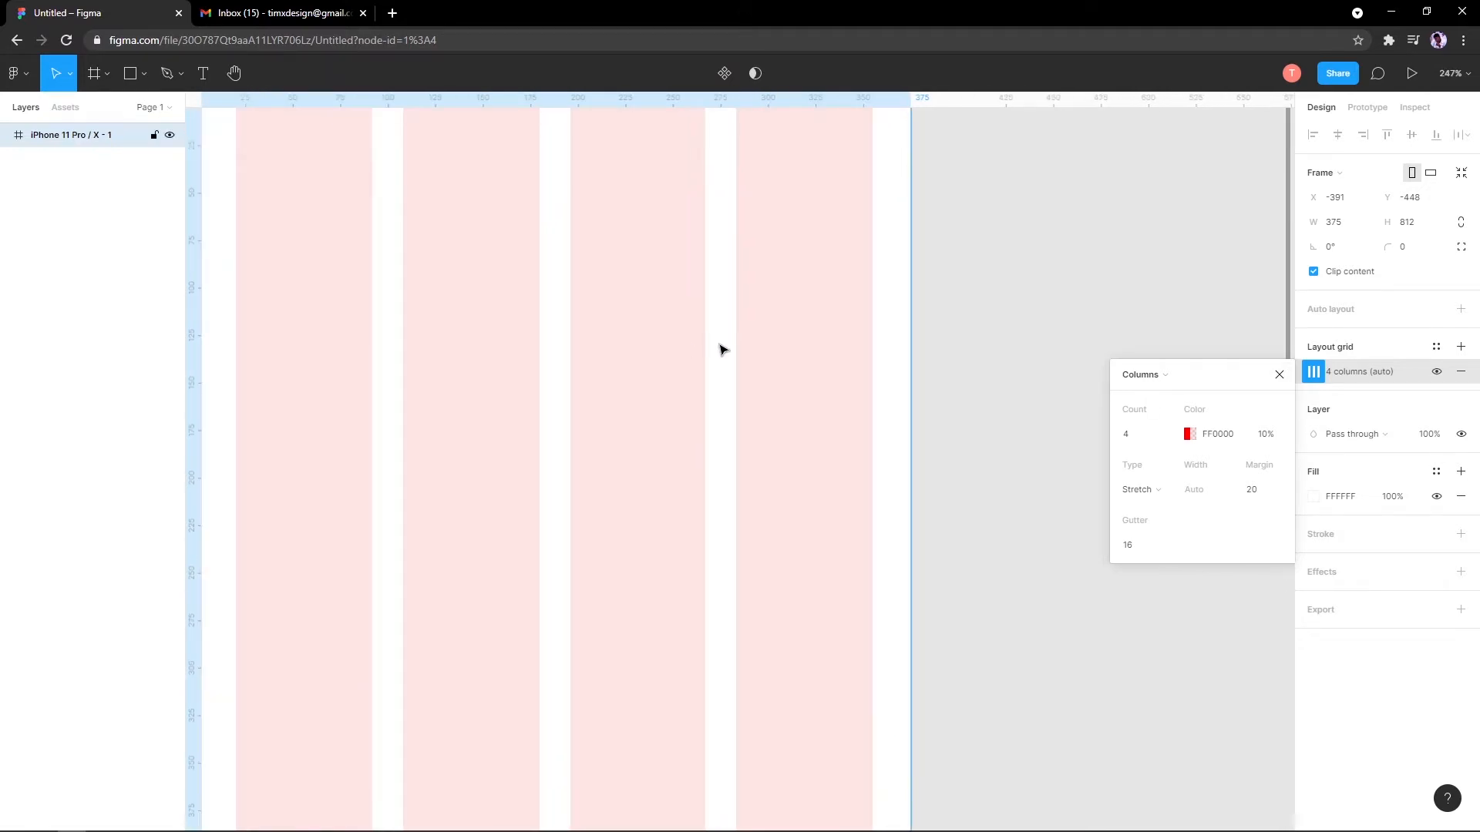
scroll(784, 402, "down", 6)
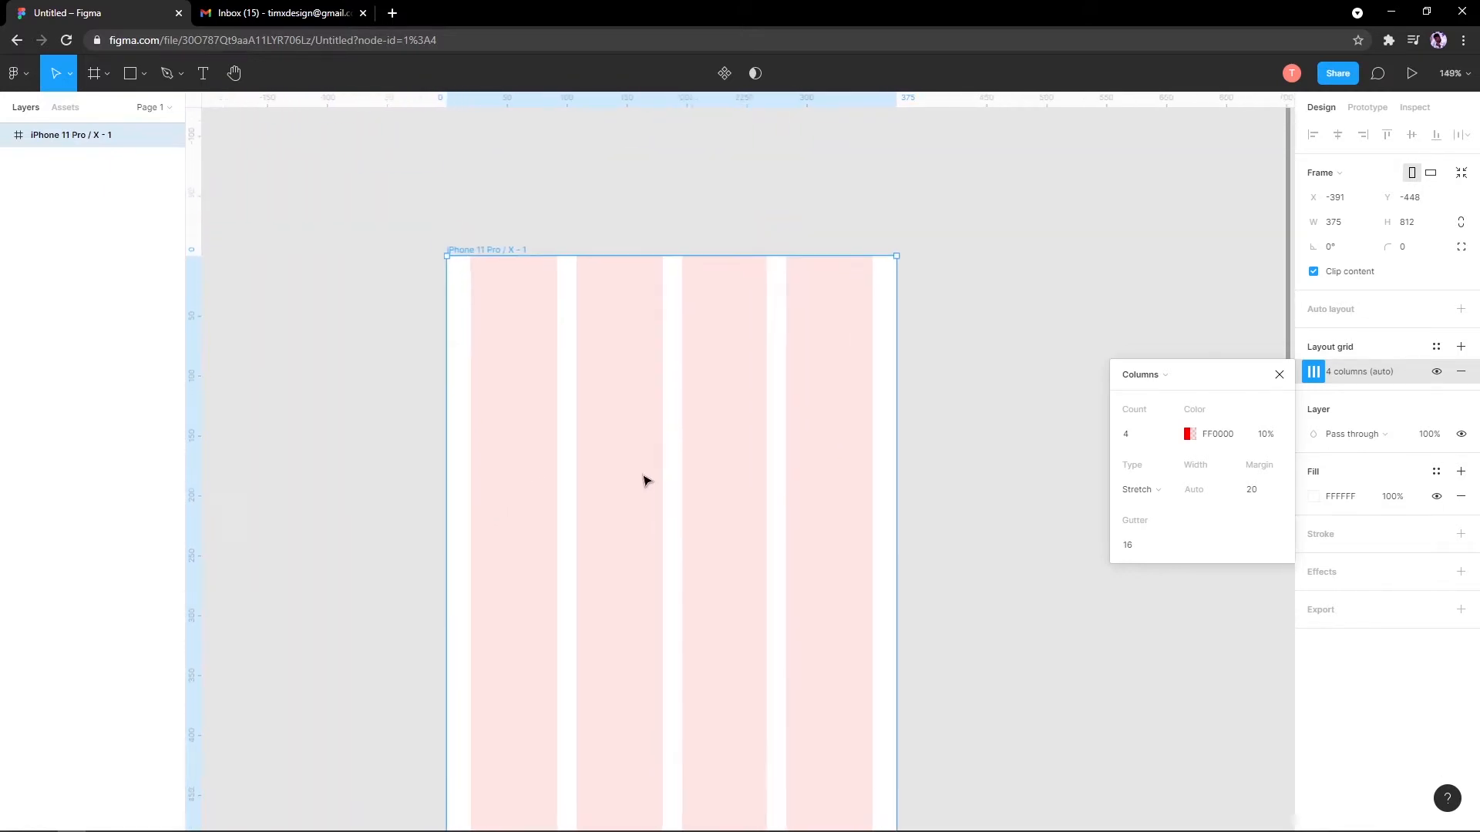
scroll(646, 480, "up", 1)
left_click(1280, 375)
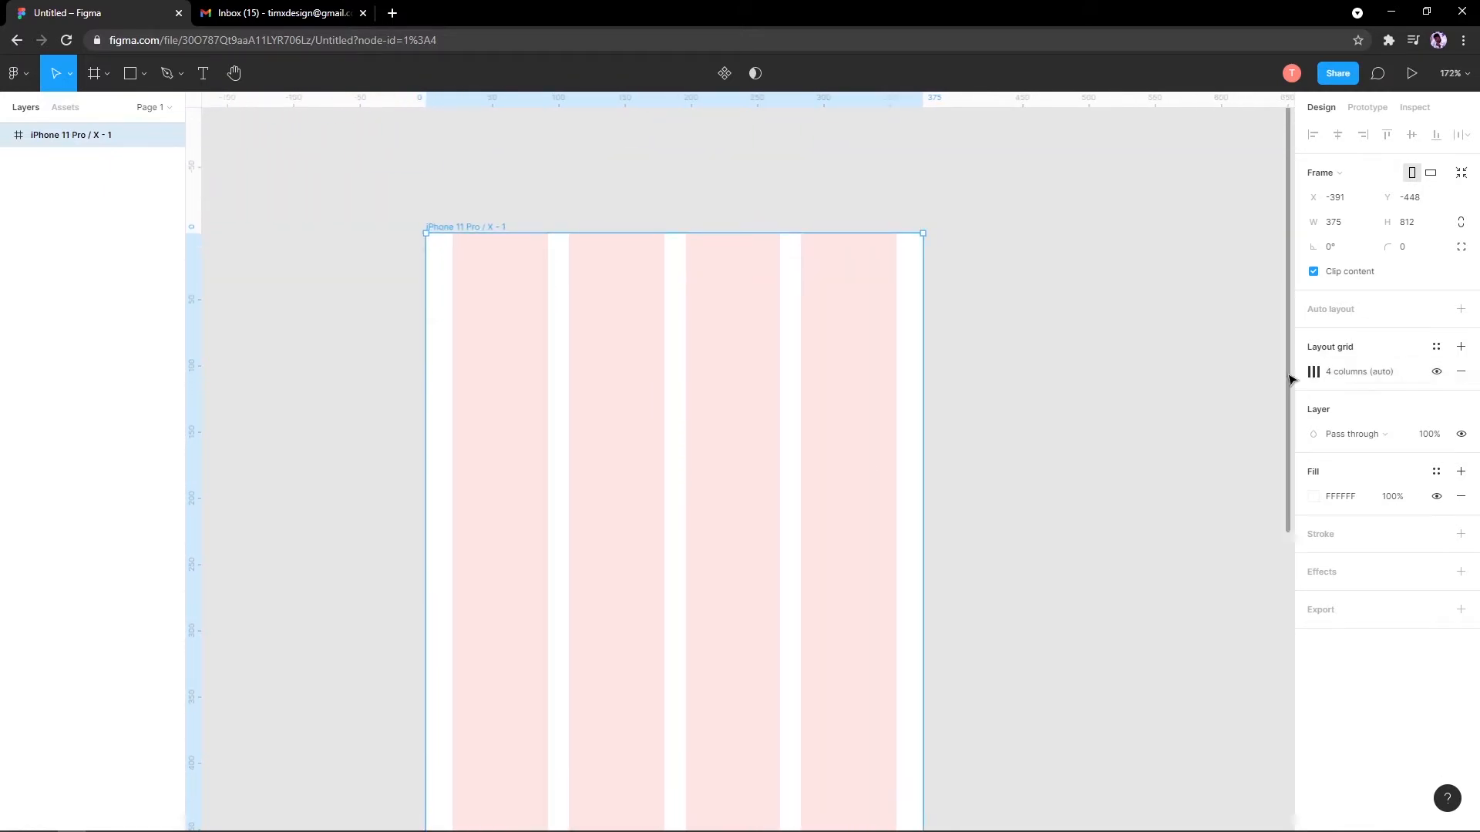
Step: Turn on rulers with Shift+R and make the four-column grid visible on the frame
left_click(1438, 373)
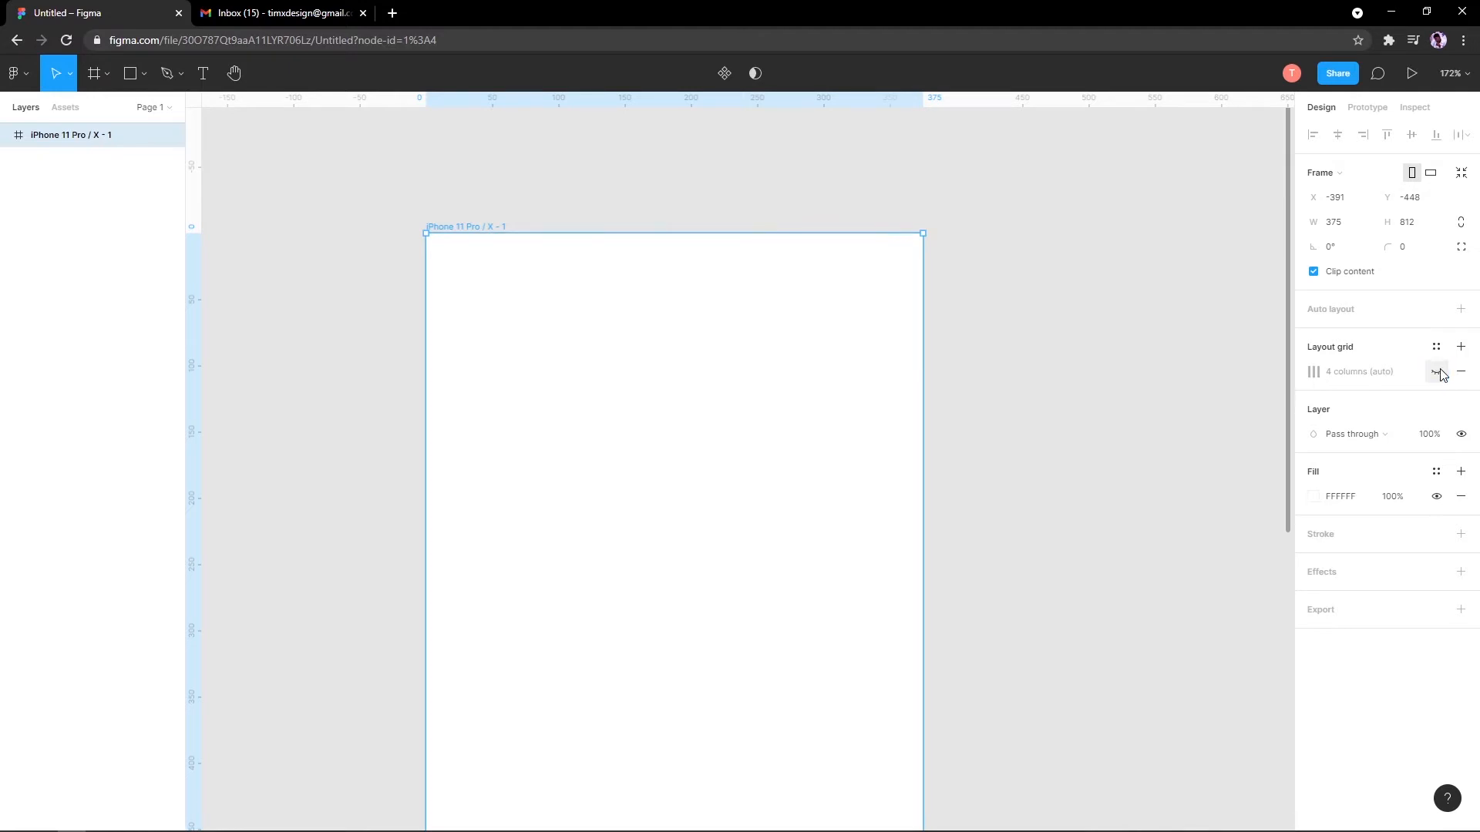
key("shift+r")
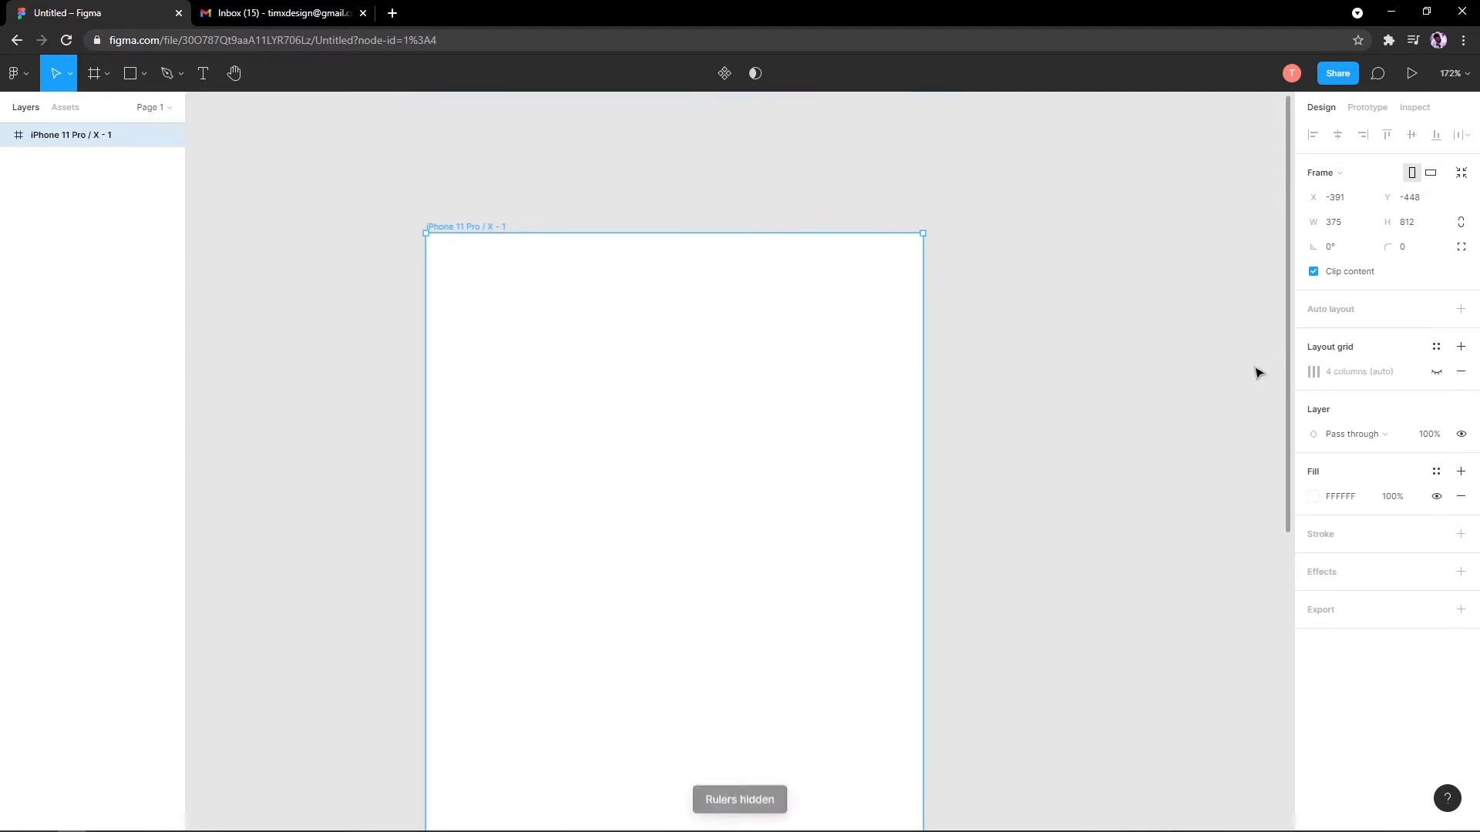
scroll(863, 432, "down", 2)
left_click_drag(773, 523, 750, 491)
scroll(589, 454, "up", 1)
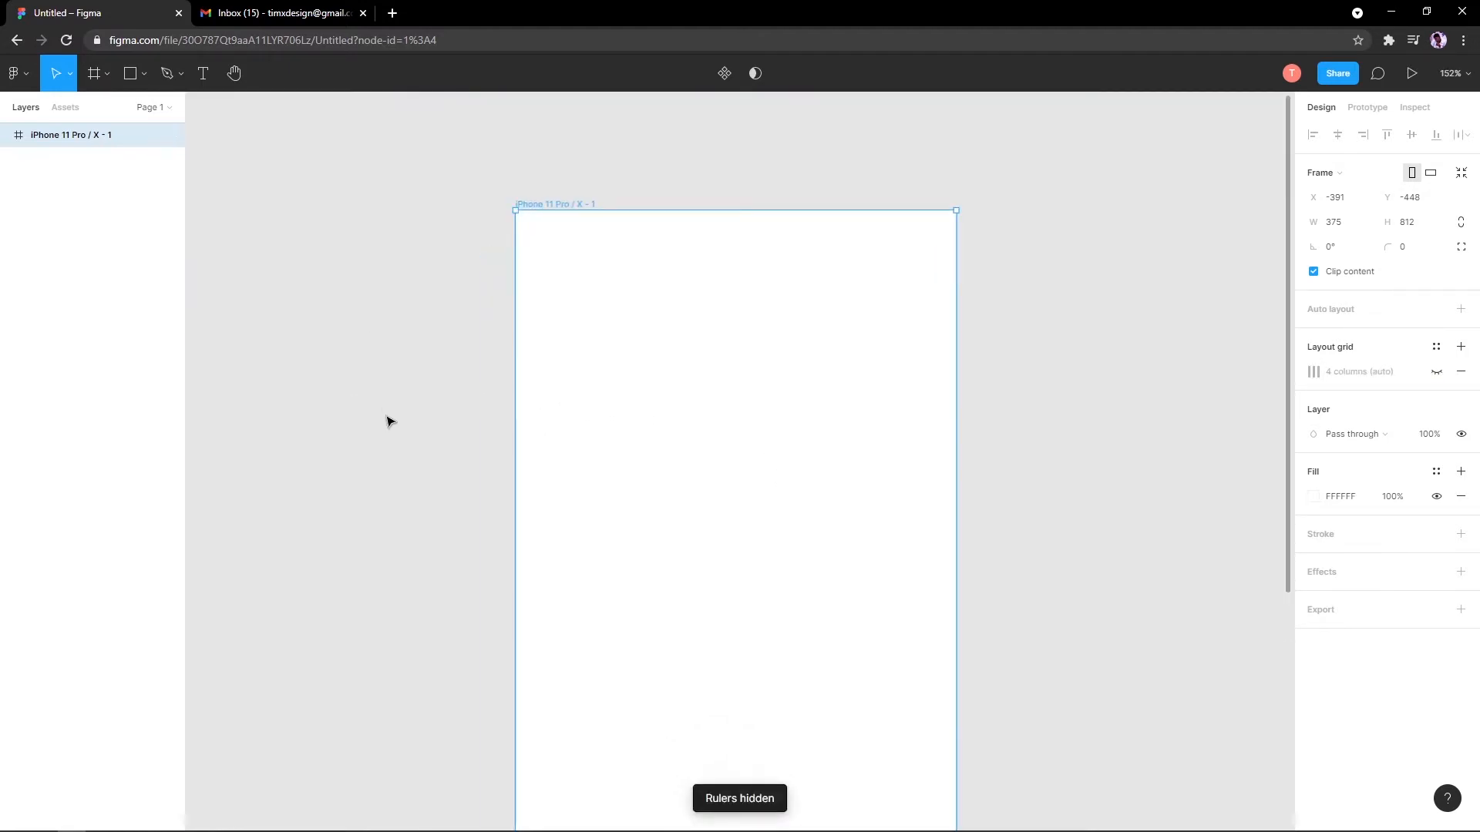
scroll(388, 422, "up", 1)
left_click_drag(385, 430, 314, 492)
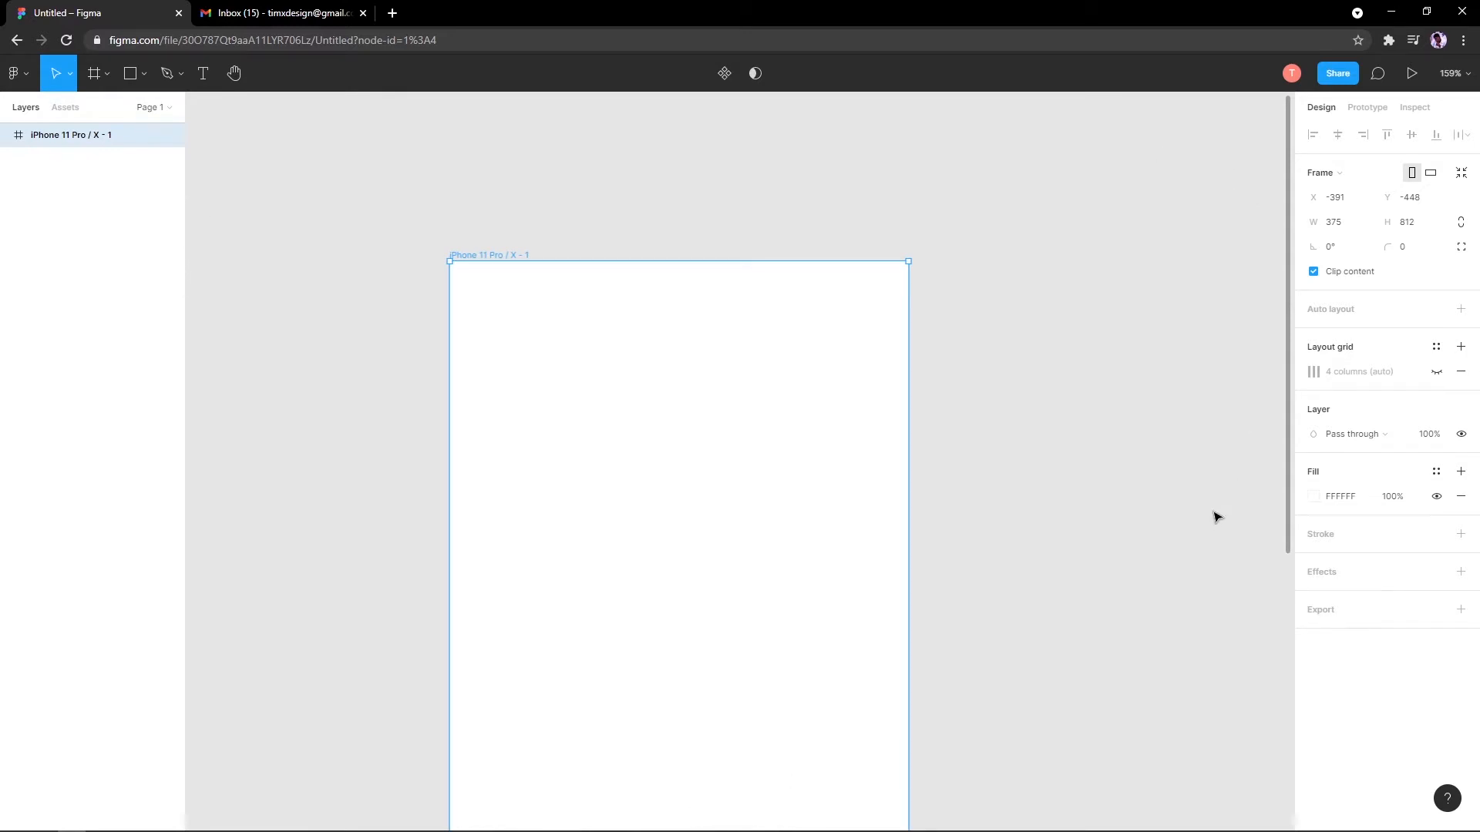
key("shift+r")
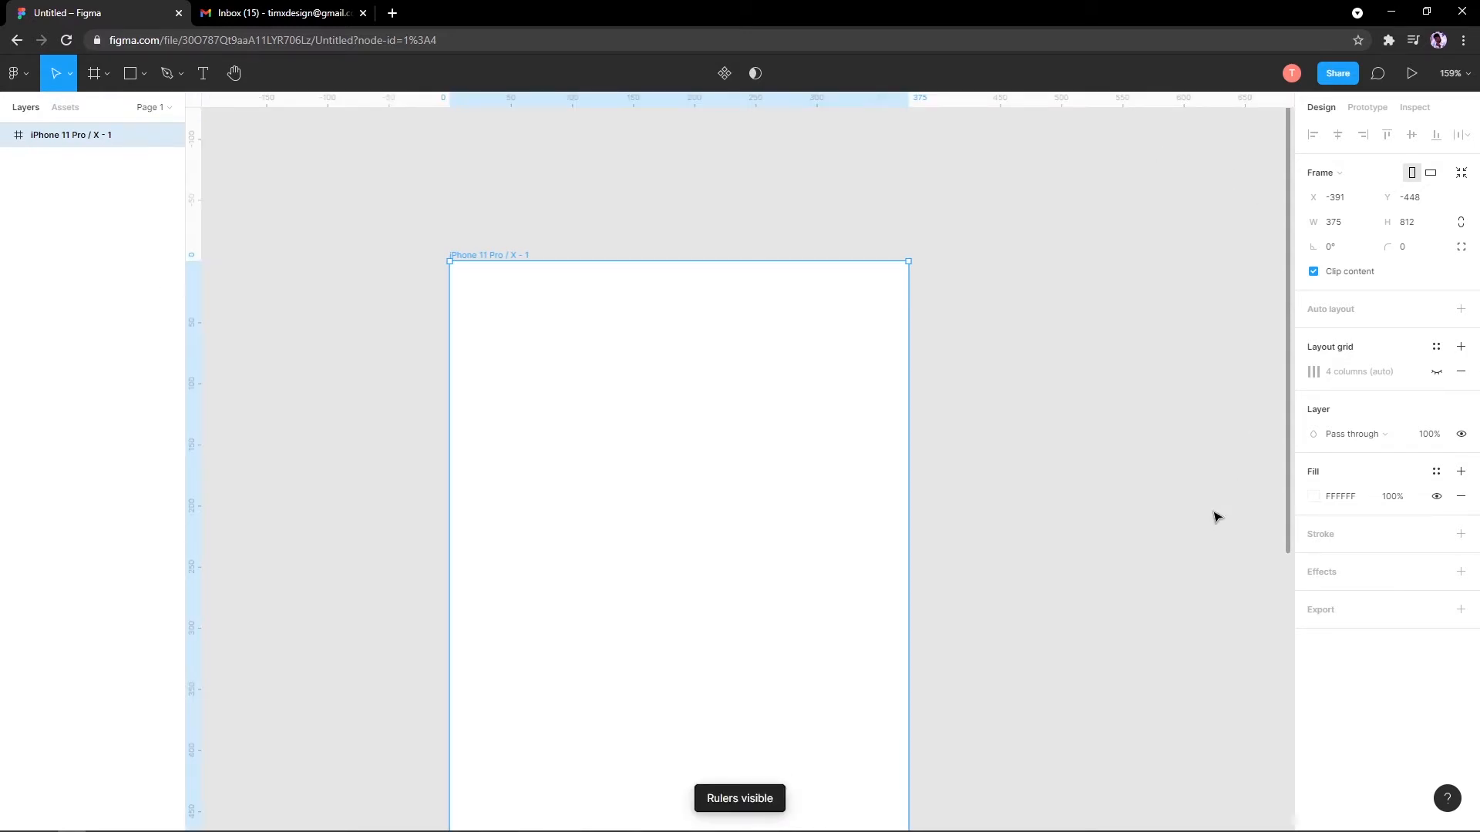
key("shift+r")
key("shift+r")
key("shift+r")
key("shift+r")
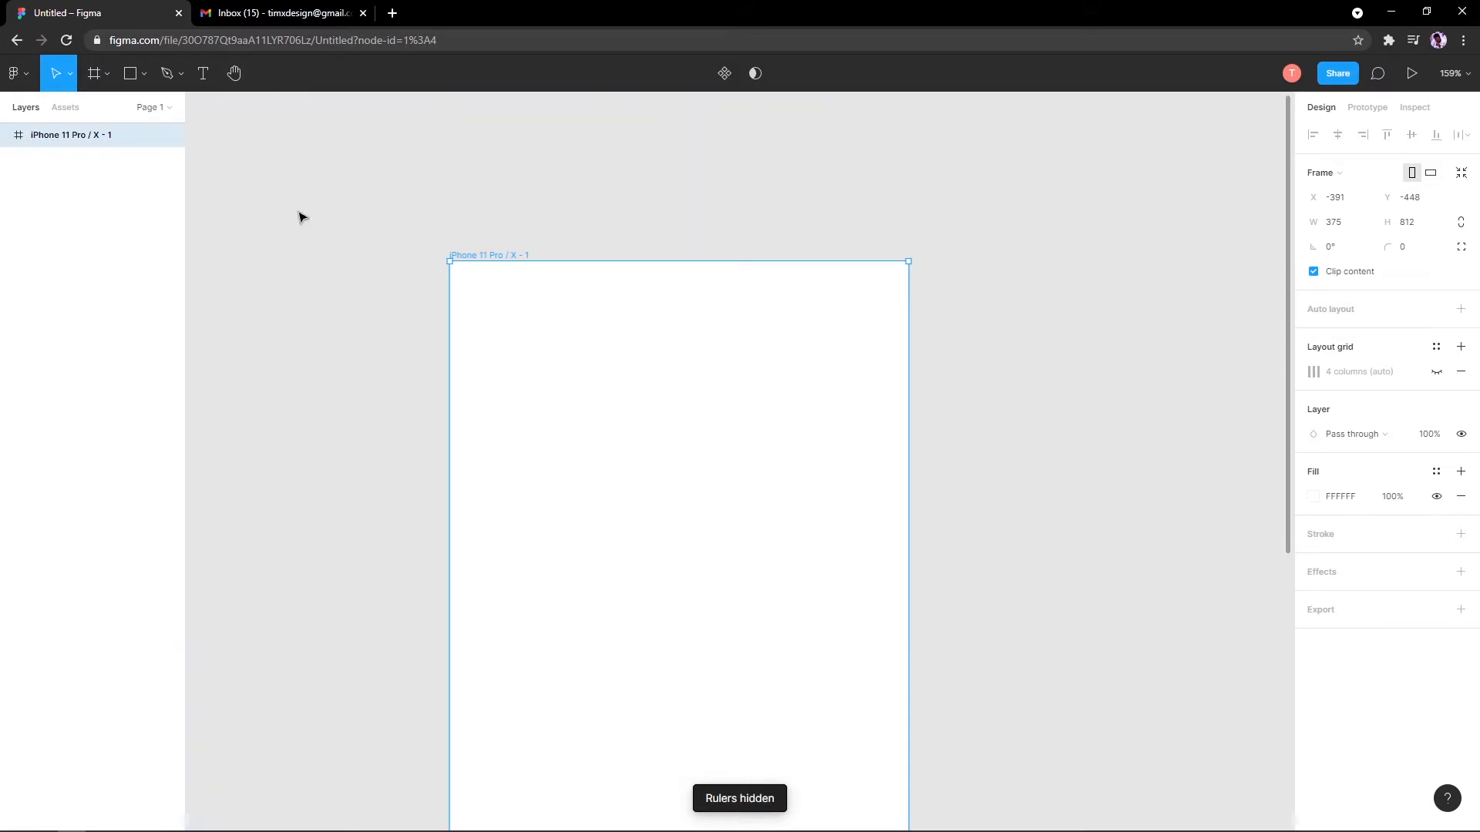
left_click(1313, 271)
left_click(1435, 371)
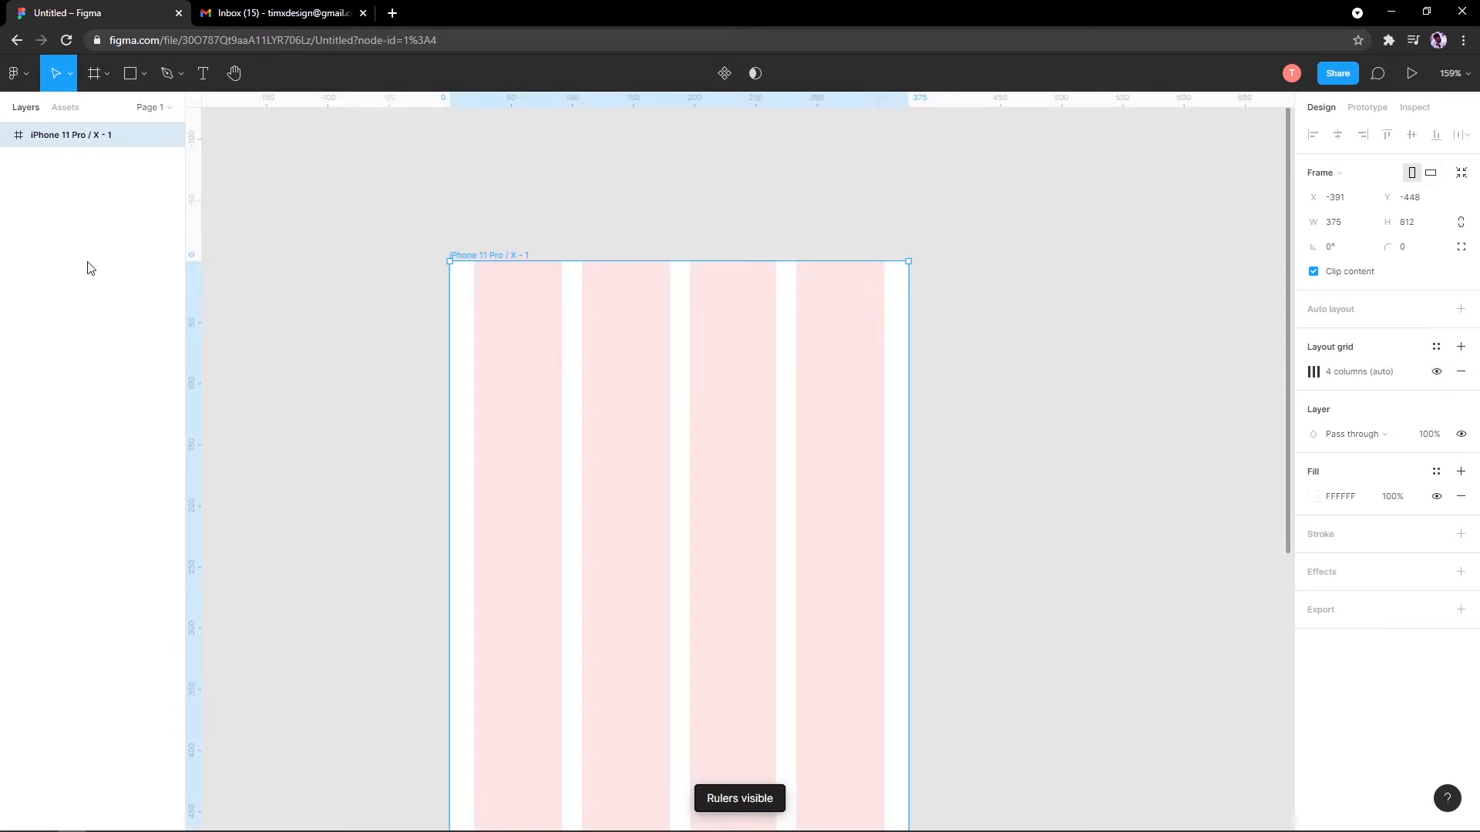
Step: Drag two vertical guides from the left ruler onto the frame, one near 356
left_click_drag(192, 244, 459, 265)
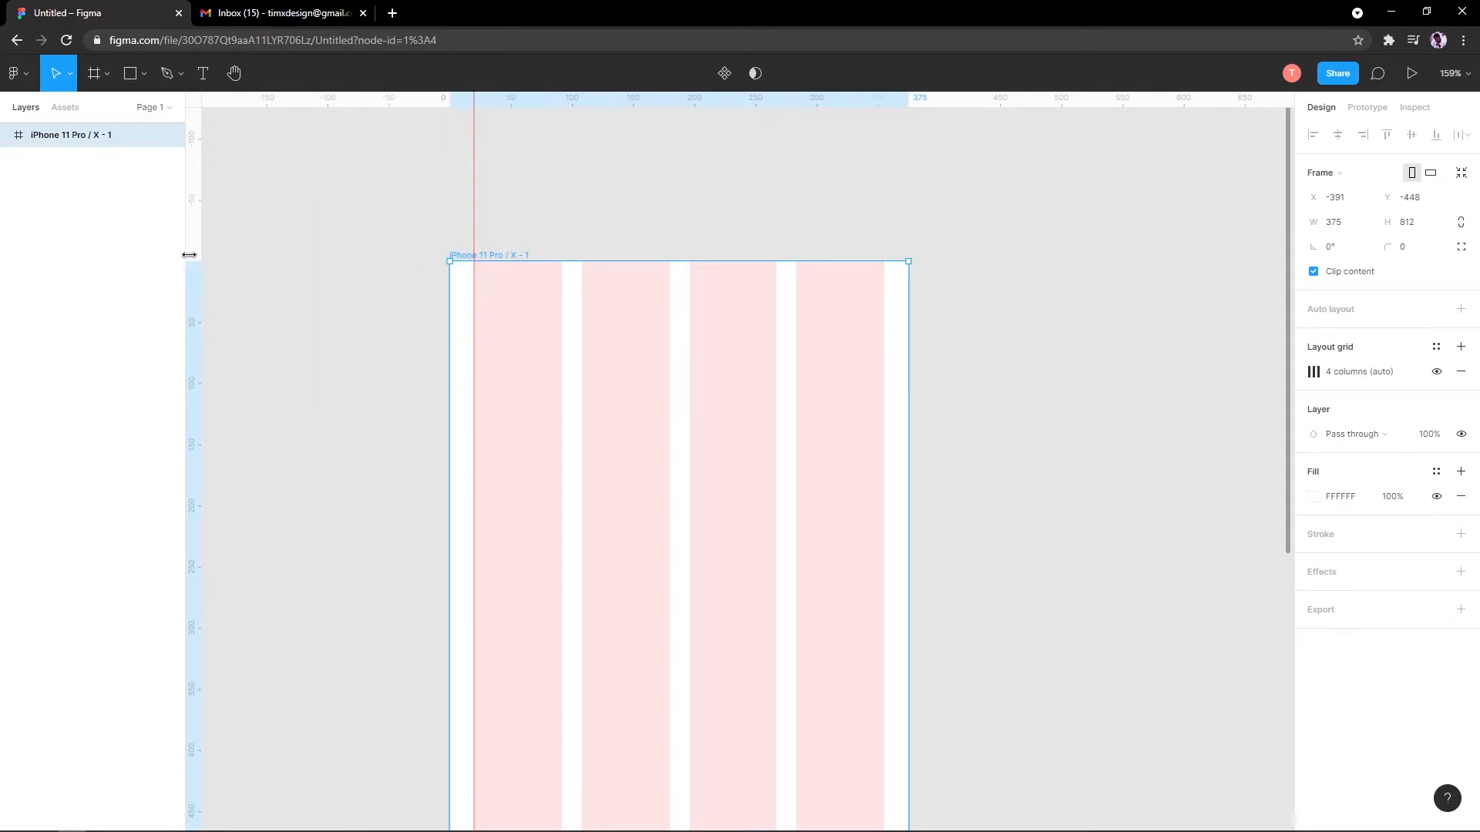
left_click_drag(189, 255, 885, 349)
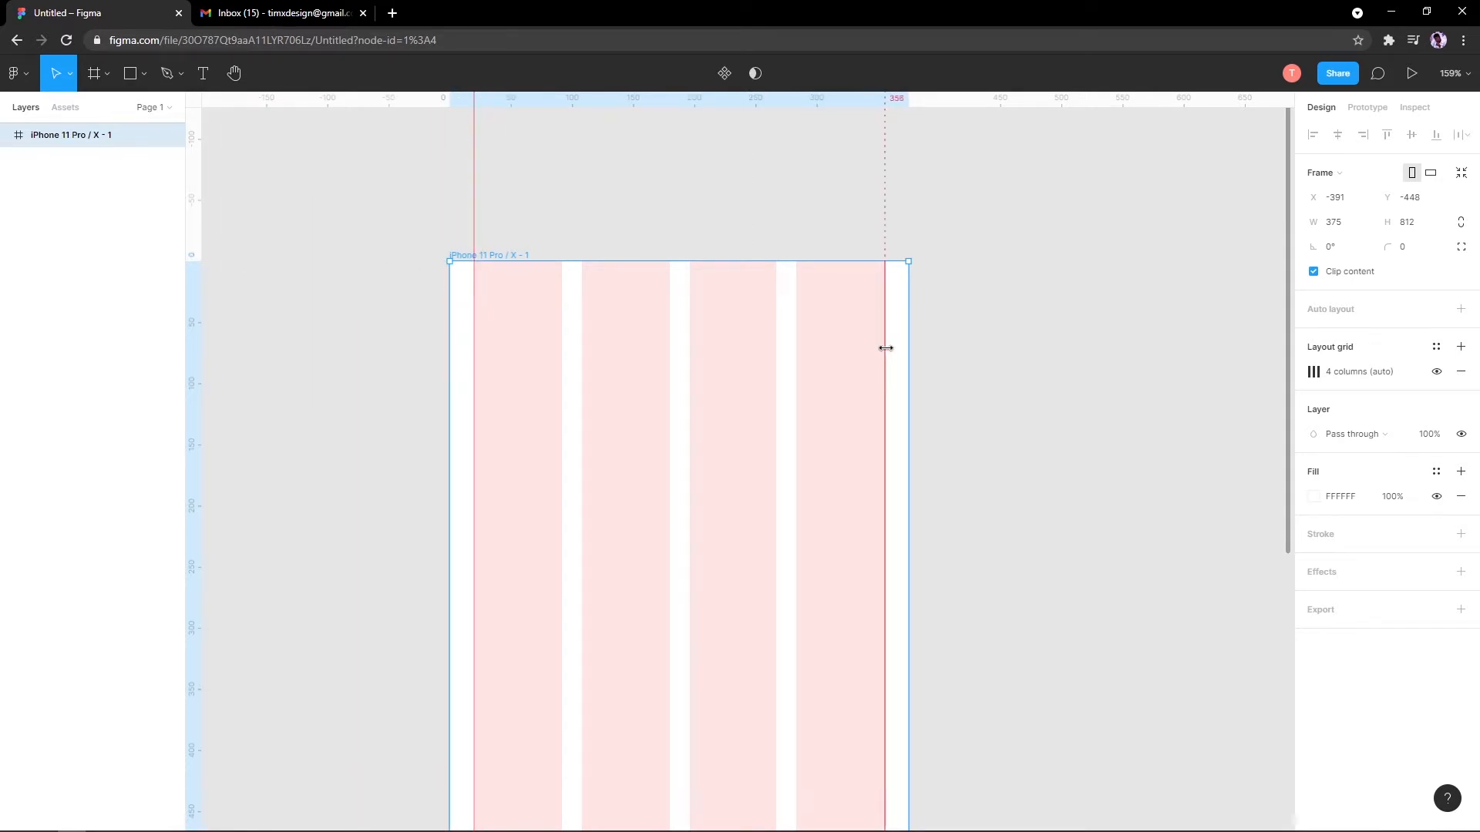
scroll(853, 356, "down", 5)
left_click_drag(777, 424, 607, 403)
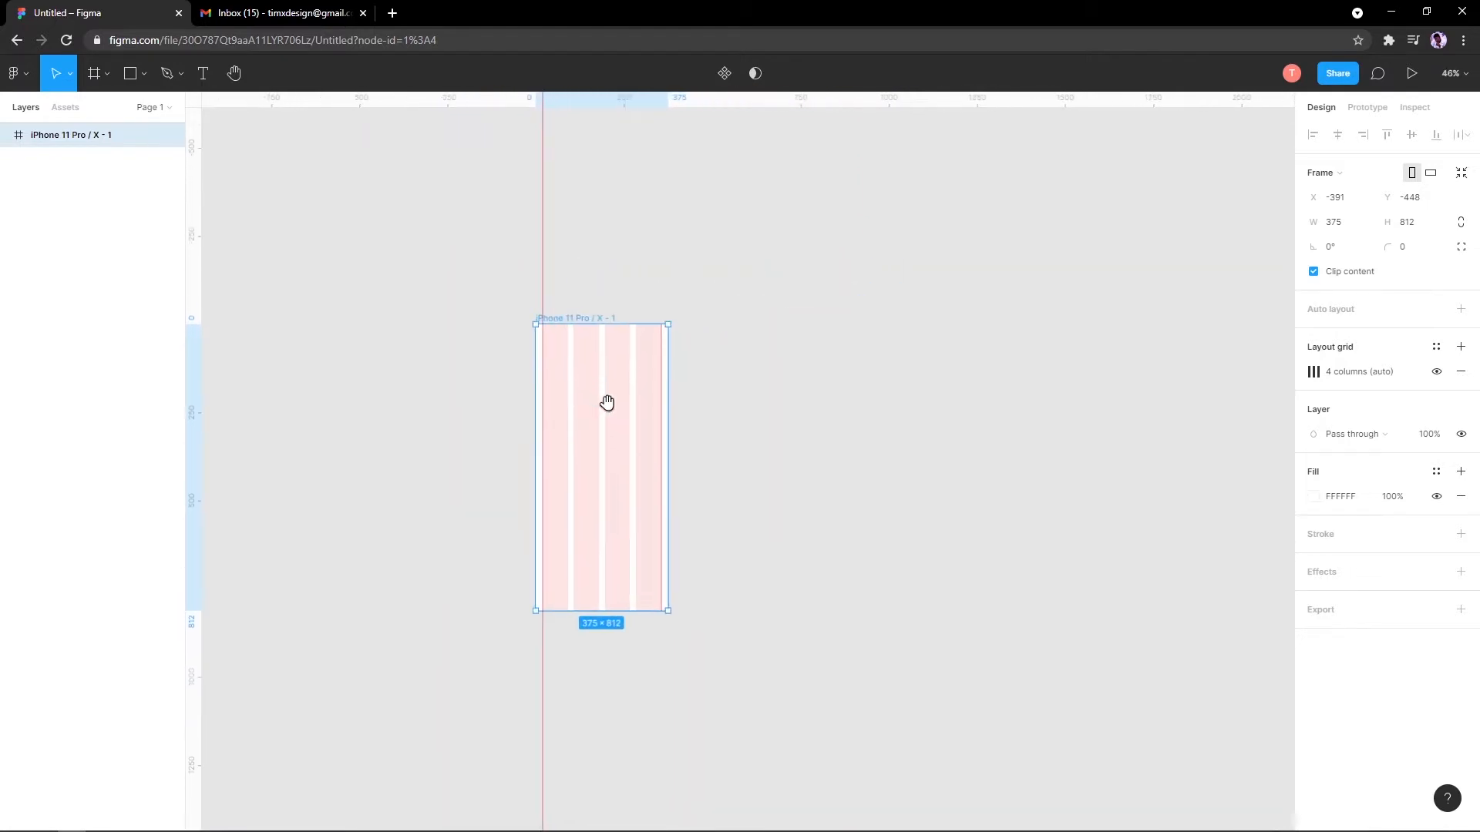
scroll(612, 404, "up", 2)
Step: Remove the misplaced guide and place a new one about 16 in from the frame's left edge
left_click(683, 217)
left_click(603, 338)
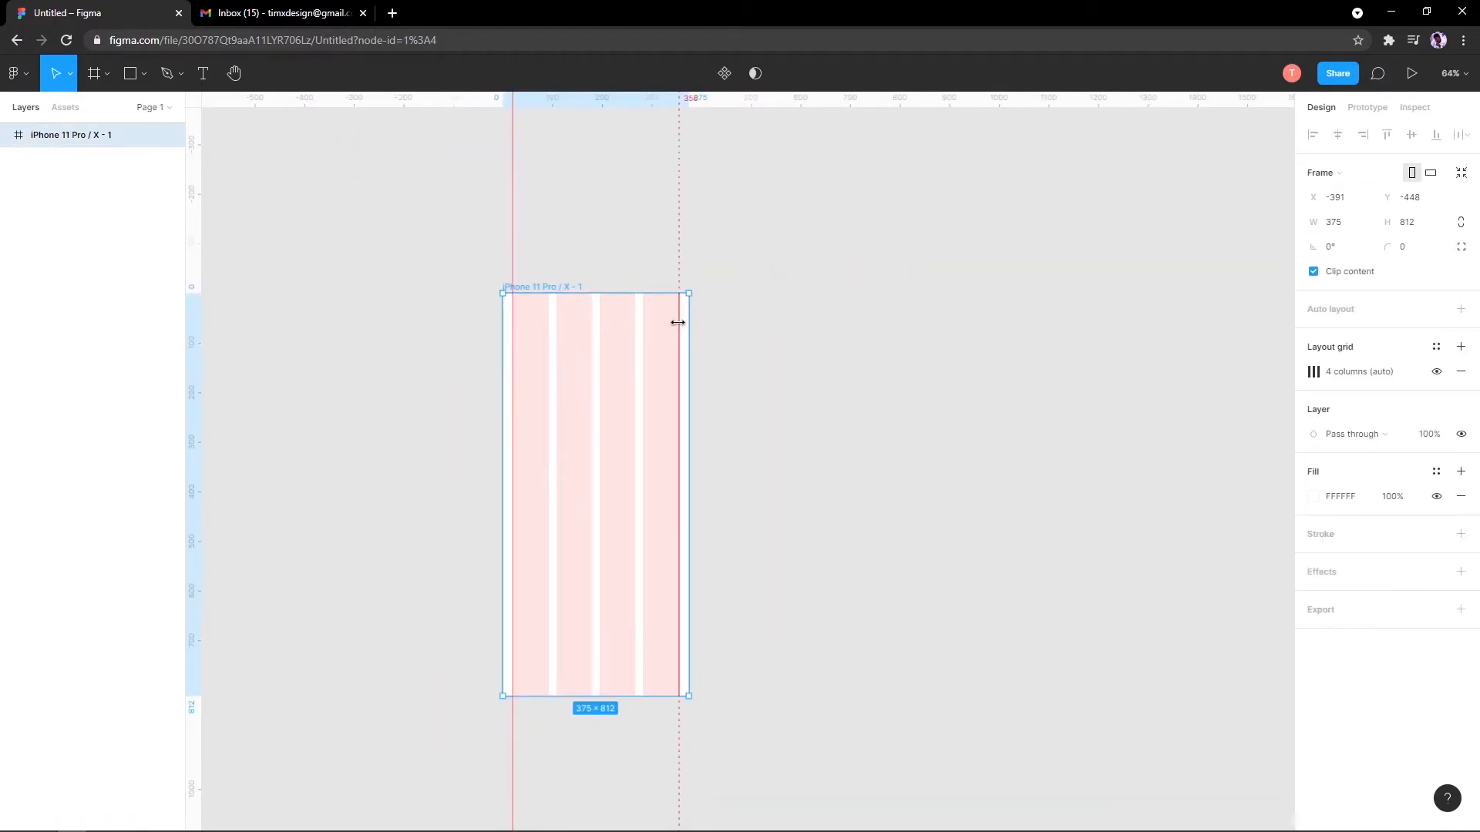
left_click(677, 322)
left_click_drag(507, 267, 102, 251)
key("Delete")
left_click(538, 288)
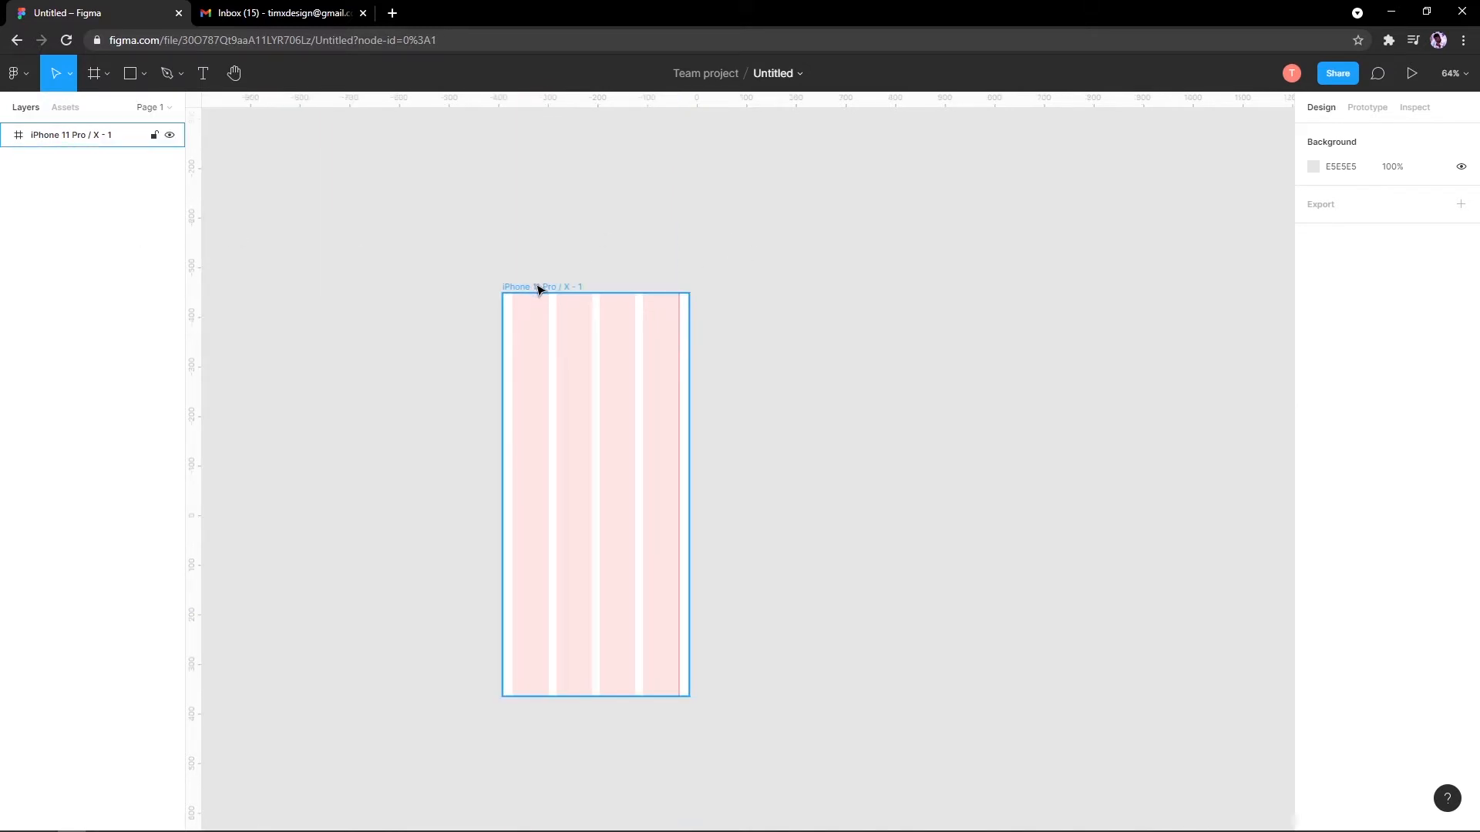
left_click_drag(191, 228, 512, 305)
Step: Align the left vertical guide with the grid's outer column edge at 20
scroll(510, 302, "up", 15)
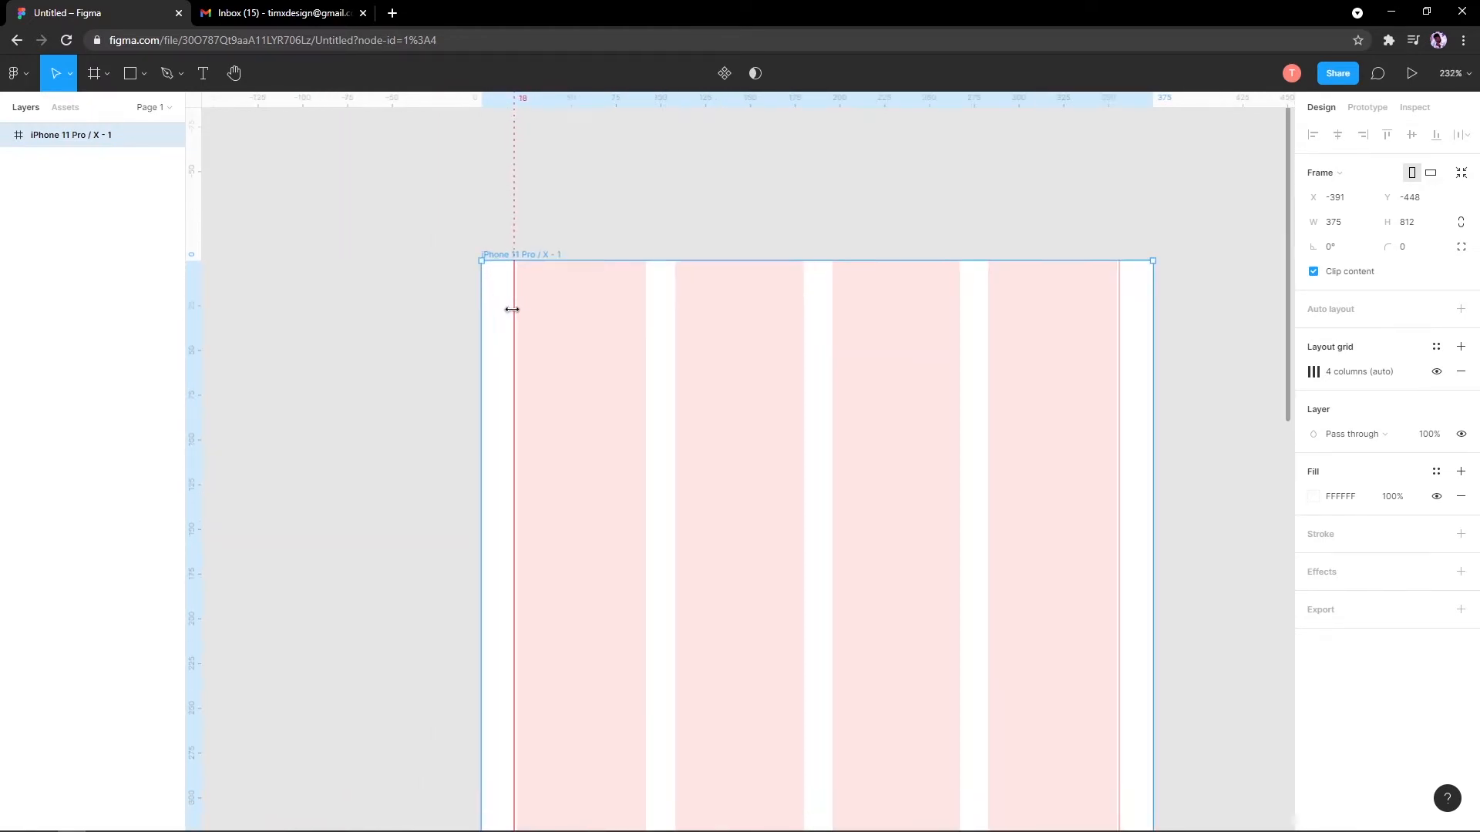
left_click_drag(520, 286, 528, 287)
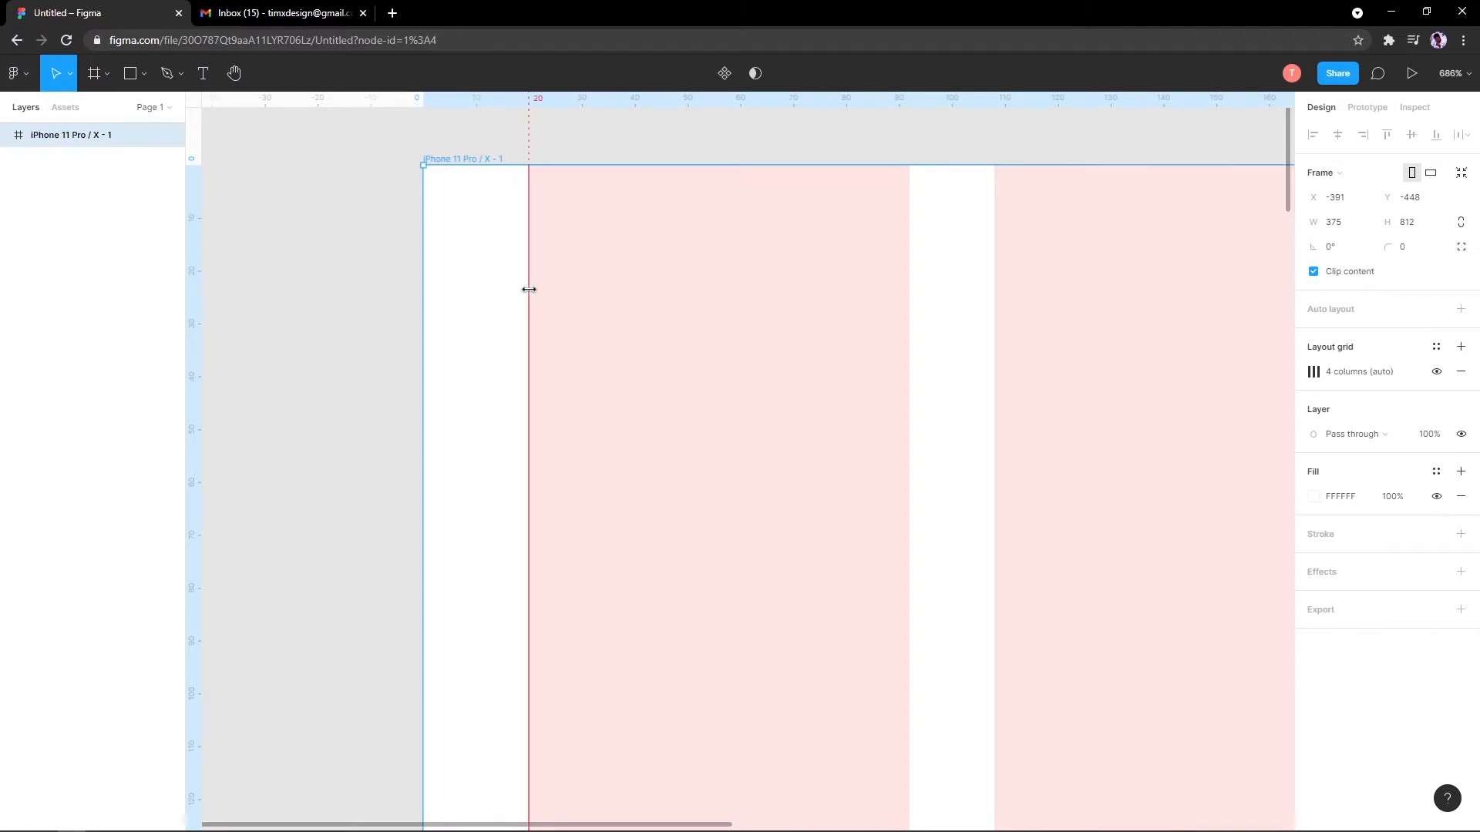
scroll(539, 316, "down", 10)
scroll(1070, 380, "up", 12)
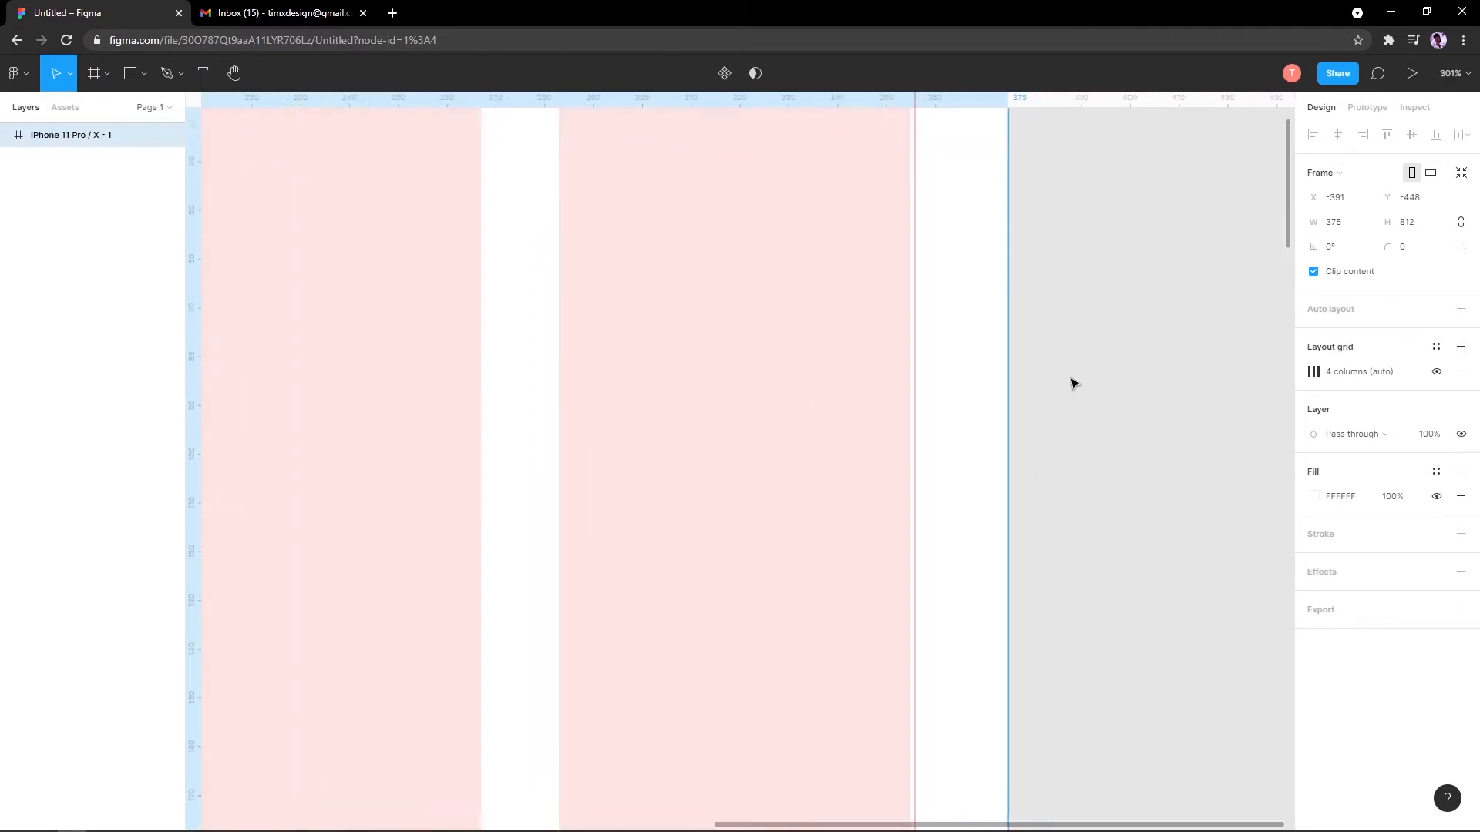
scroll(854, 336, "up", 8)
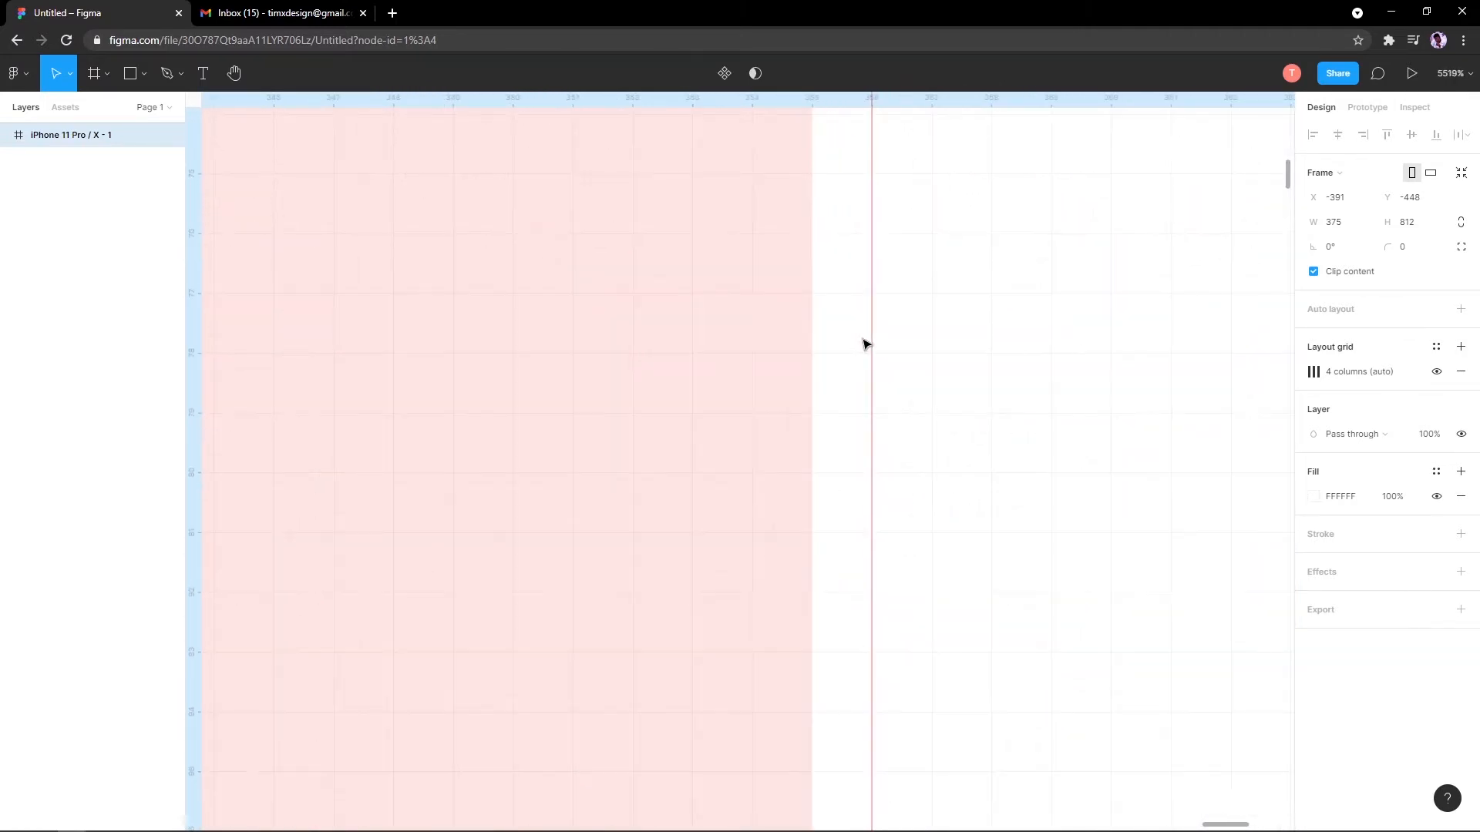
scroll(855, 330, "up", 2)
scroll(853, 339, "down", 5)
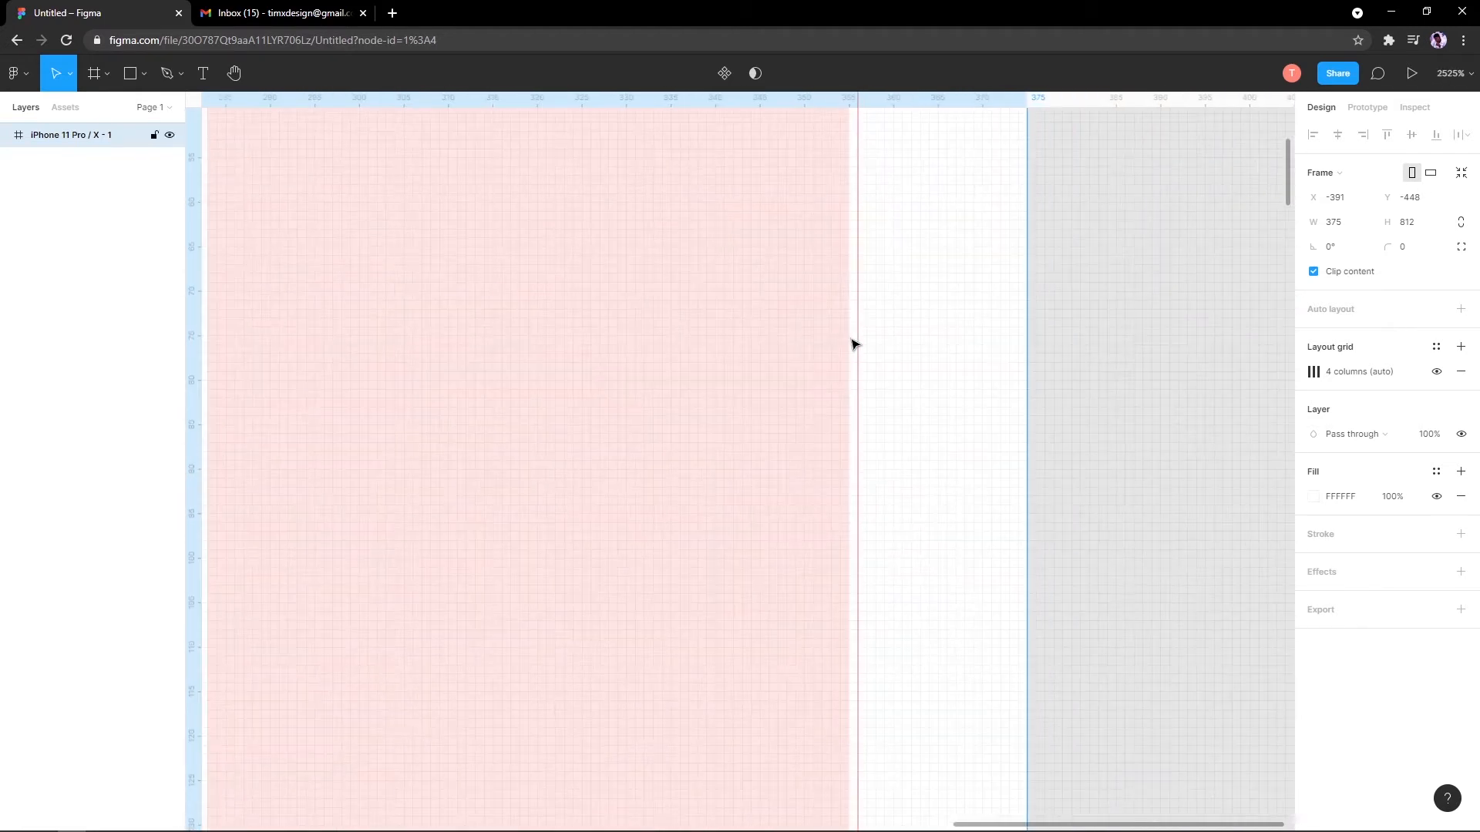
scroll(852, 340, "up", 5)
scroll(852, 330, "up", 6)
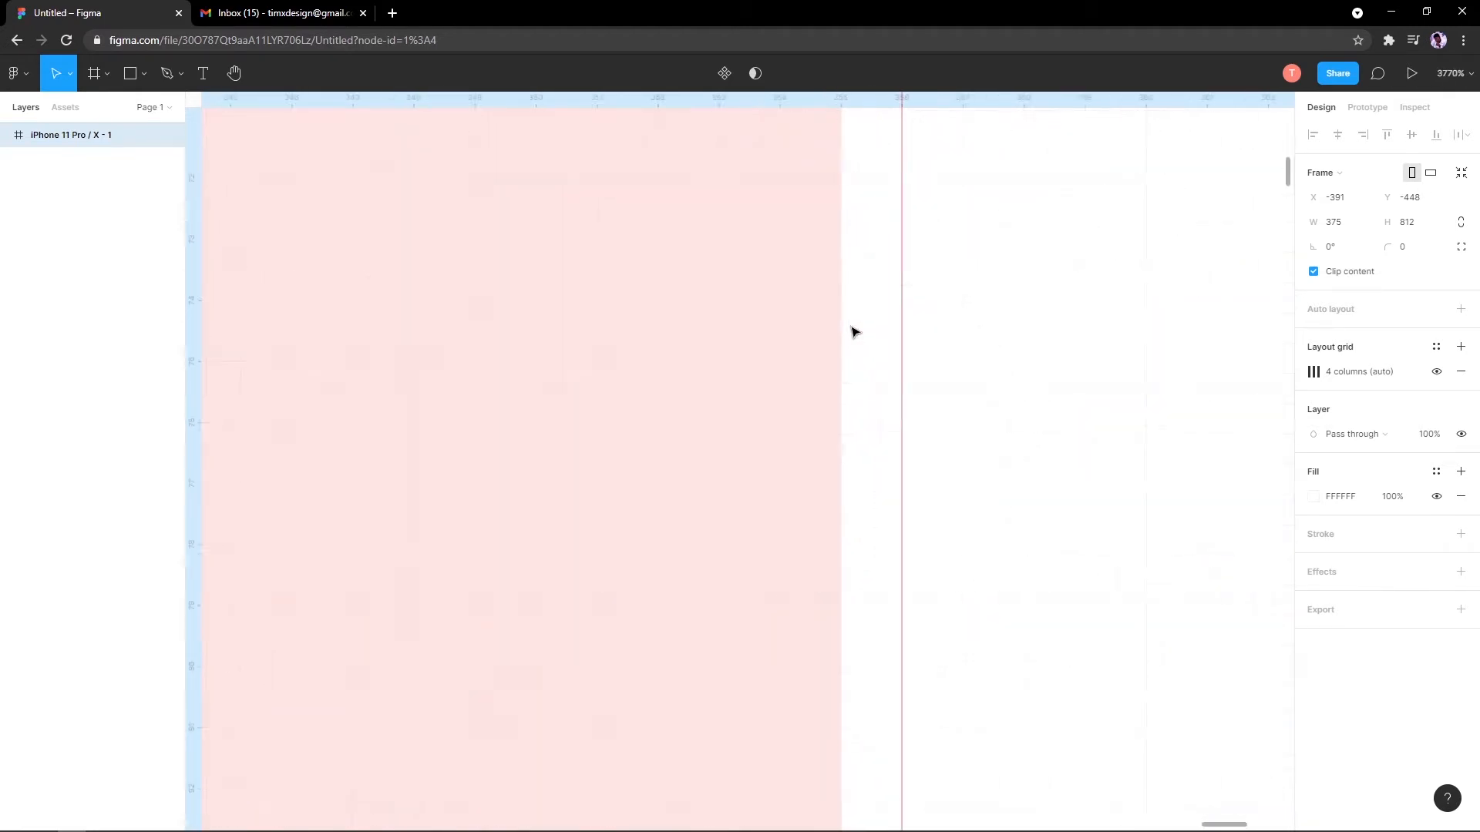
scroll(876, 337, "down", 4)
scroll(894, 330, "down", 2)
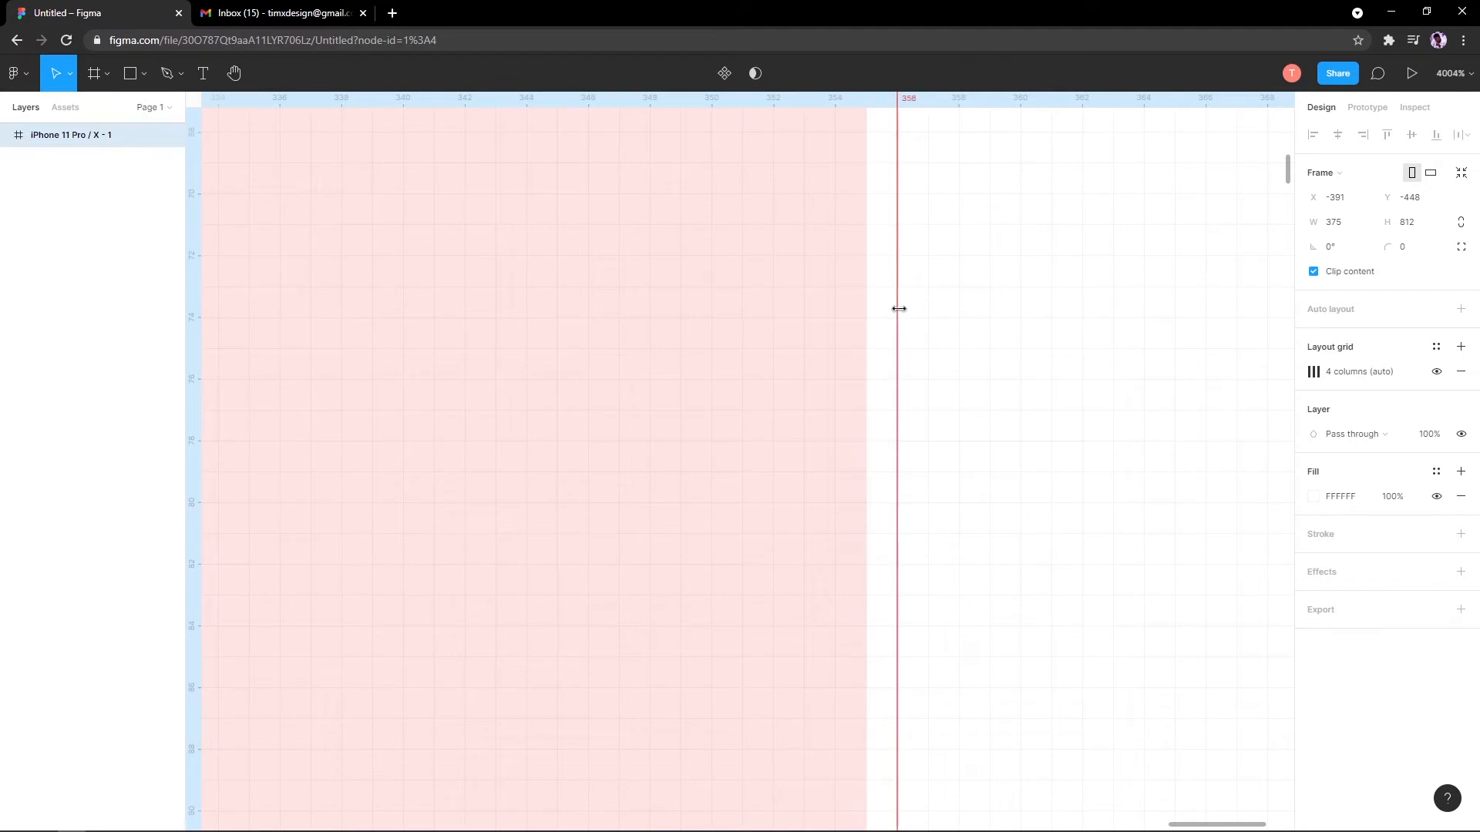
Step: Snap the right vertical guide onto the last column's outer edge at 355
left_click_drag(896, 307, 867, 317)
scroll(856, 340, "down", 7)
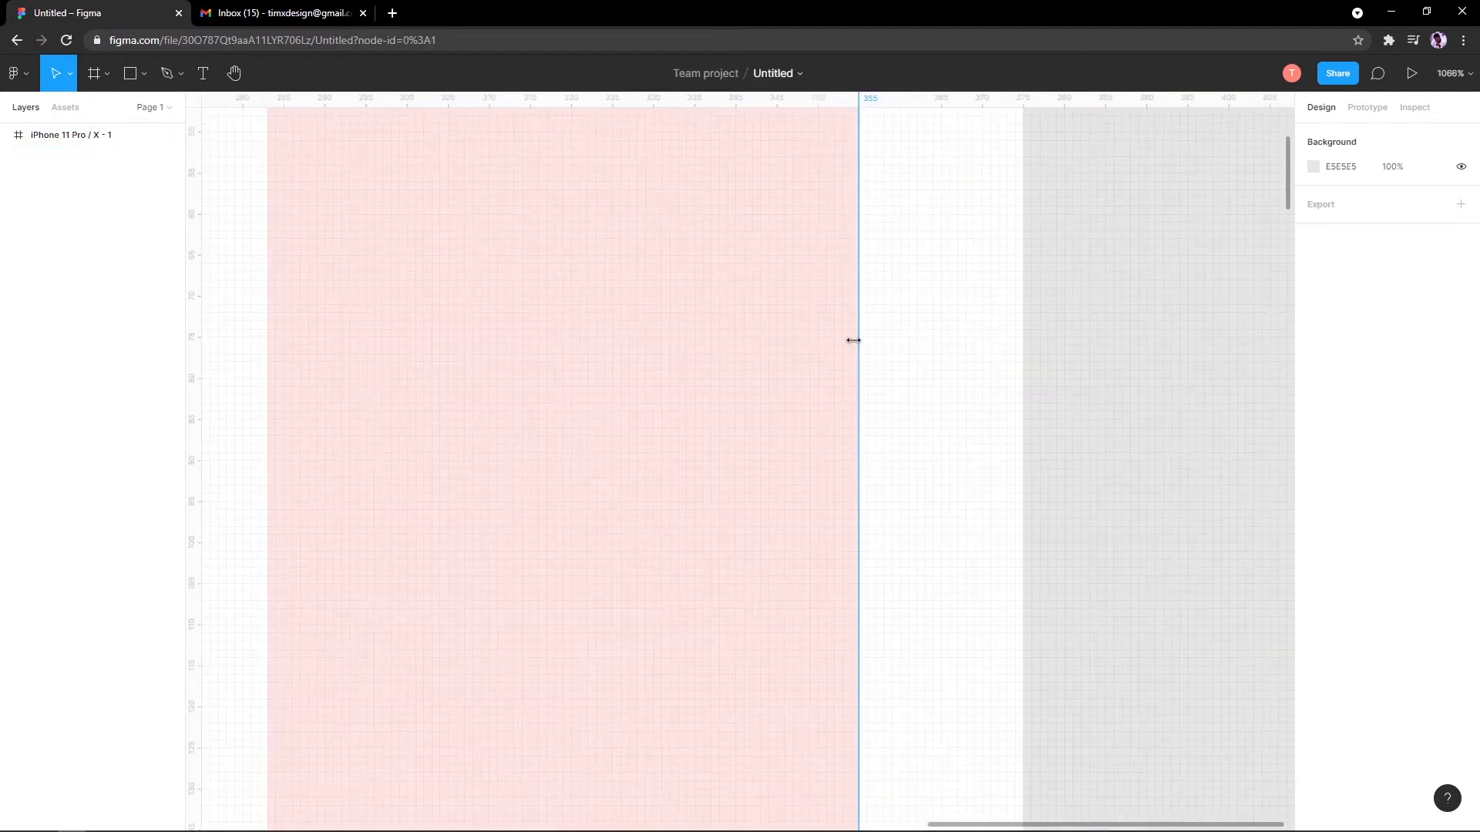
scroll(707, 386, "down", 4)
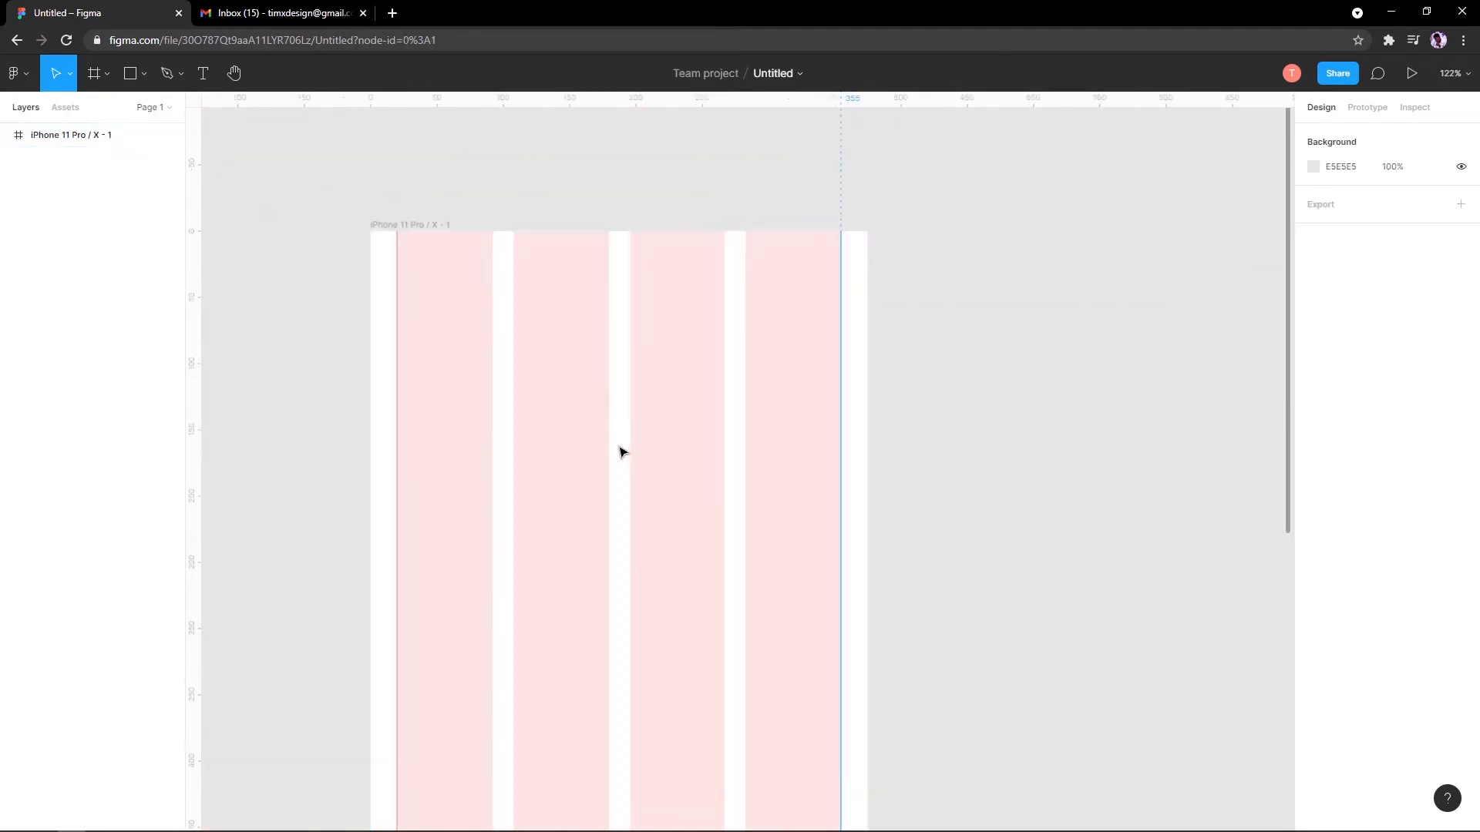
scroll(608, 446, "up", 3)
scroll(608, 445, "down", 4)
scroll(621, 436, "up", 3)
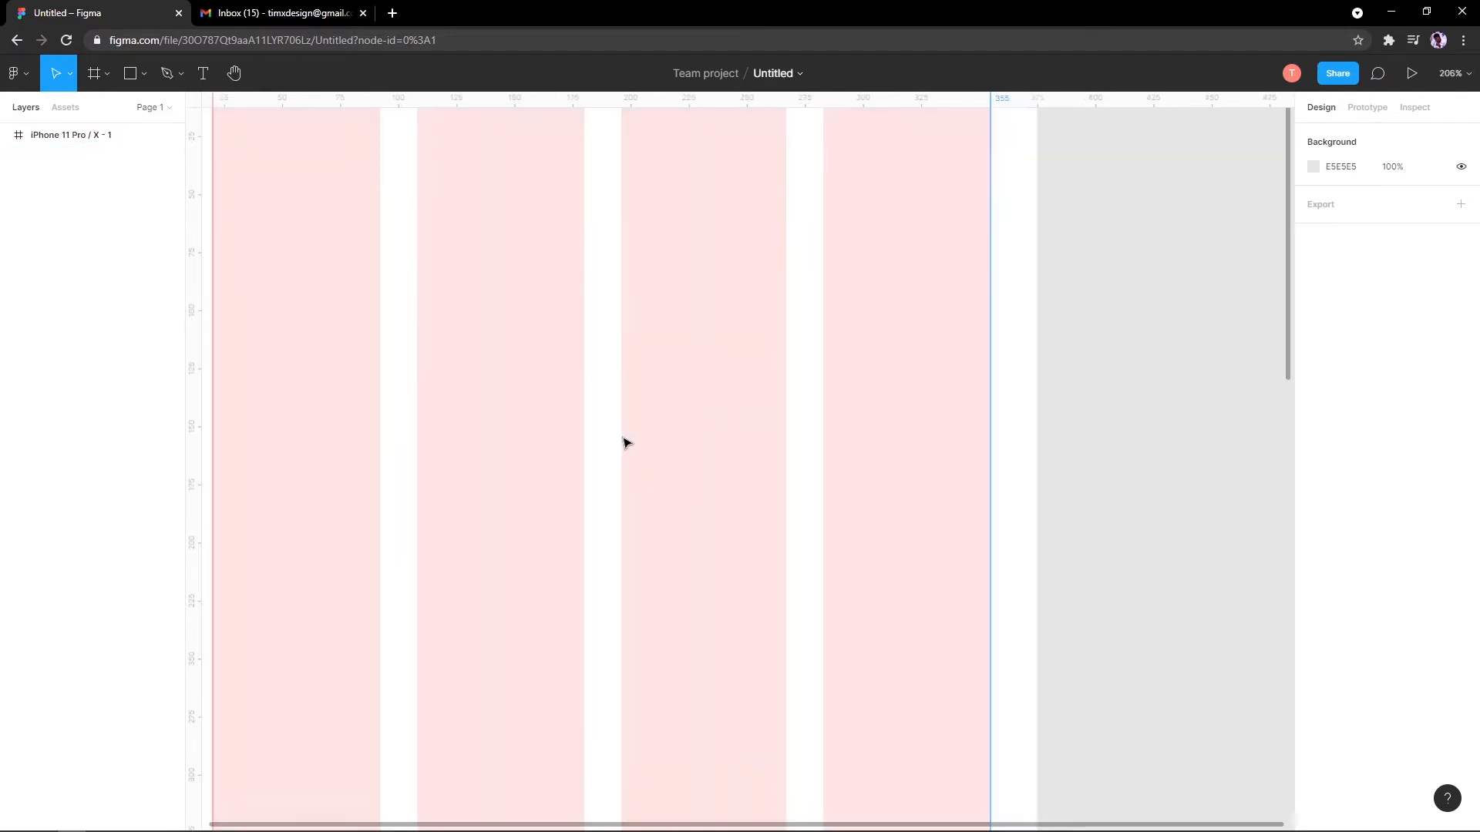
scroll(626, 438, "down", 3)
scroll(644, 432, "up", 2)
scroll(694, 429, "left", 2)
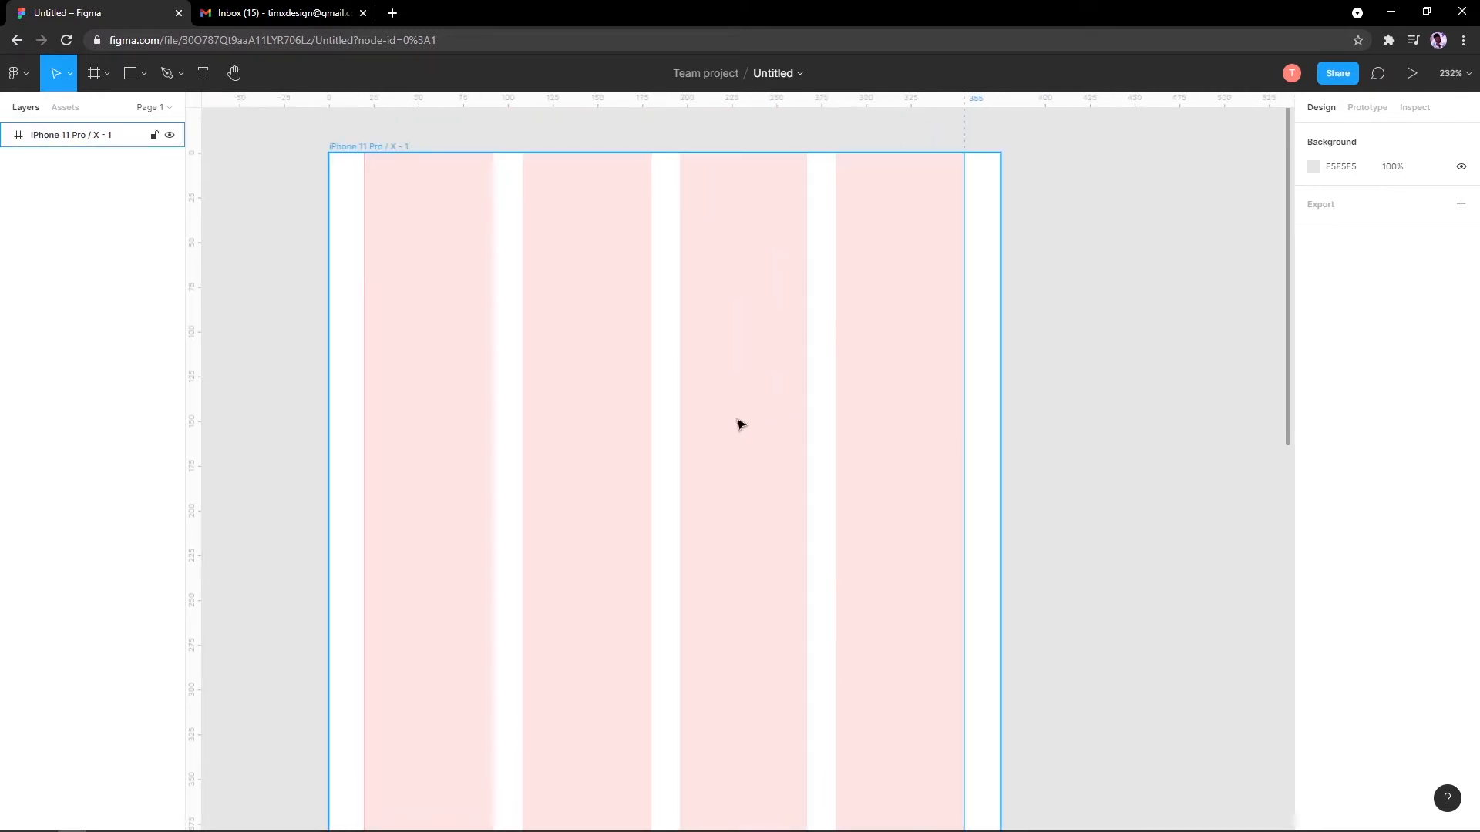
scroll(739, 424, "up", 2)
scroll(740, 424, "down", 3)
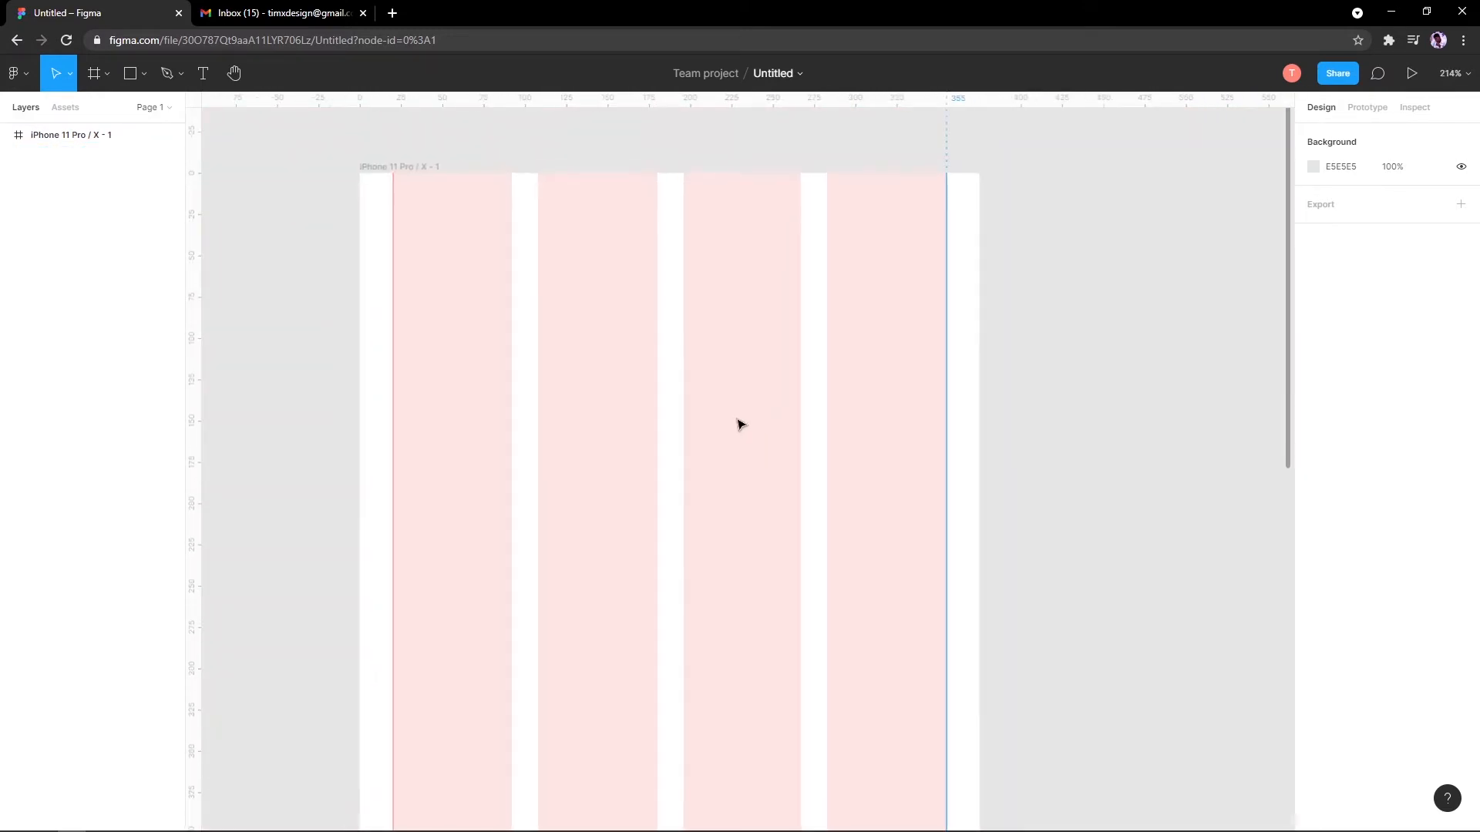
scroll(740, 423, "up", 2)
scroll(740, 423, "down", 3)
scroll(740, 424, "up", 3)
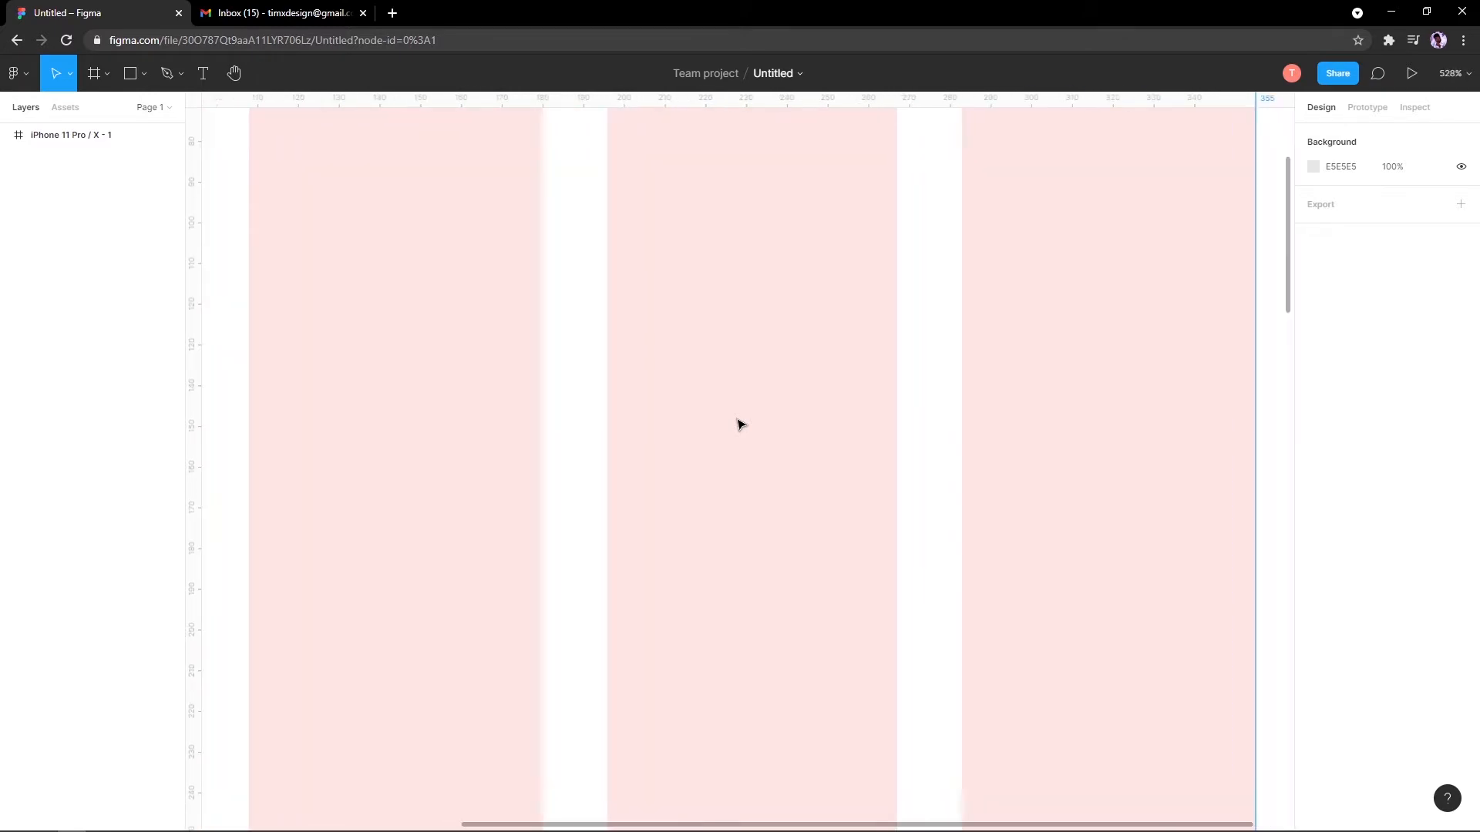
scroll(740, 424, "down", 1)
scroll(740, 424, "up", 4)
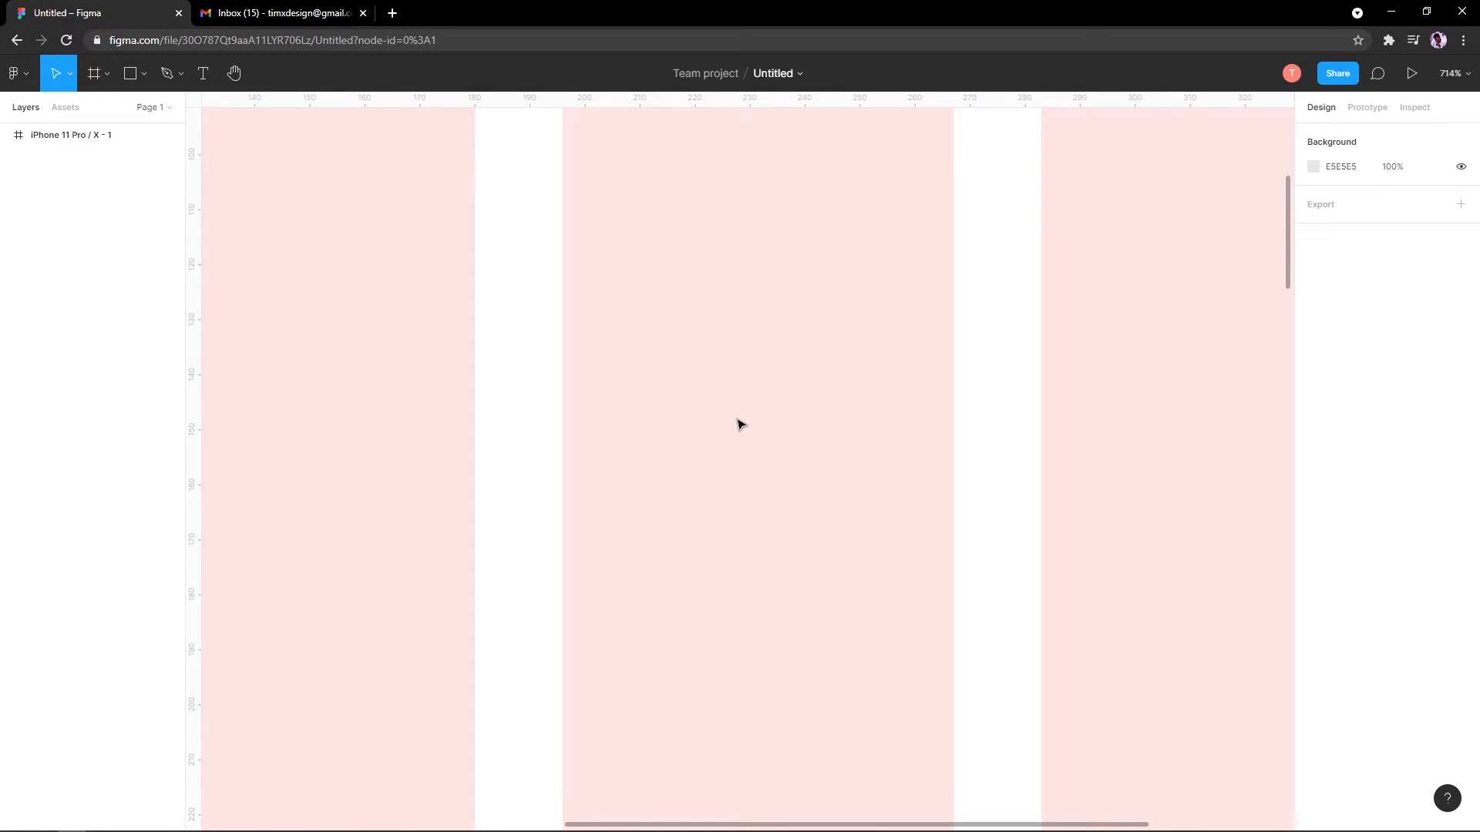
scroll(740, 423, "down", 3)
scroll(740, 424, "up", 4)
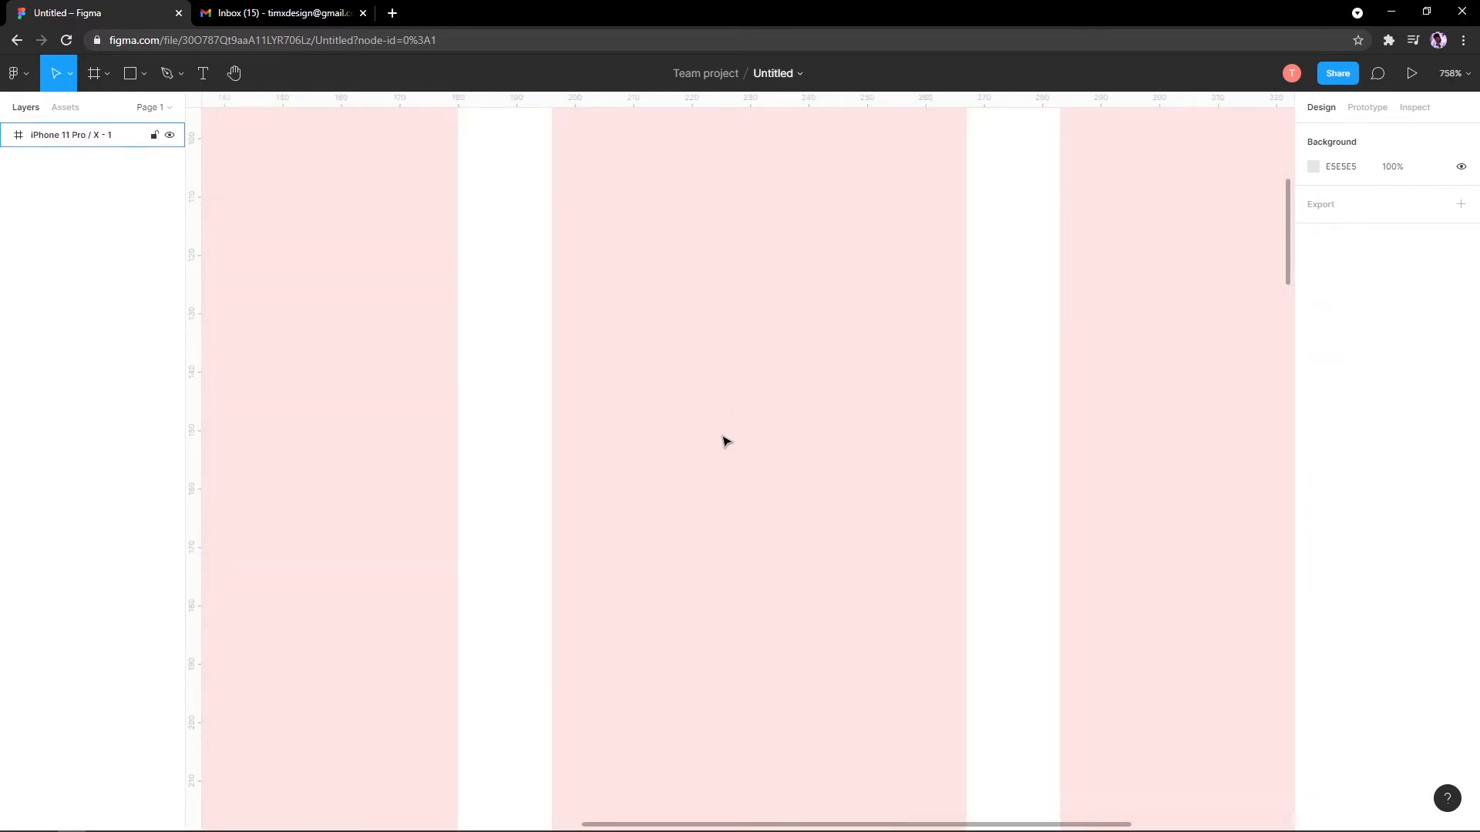
scroll(724, 439, "down", 3)
scroll(667, 423, "down", 3)
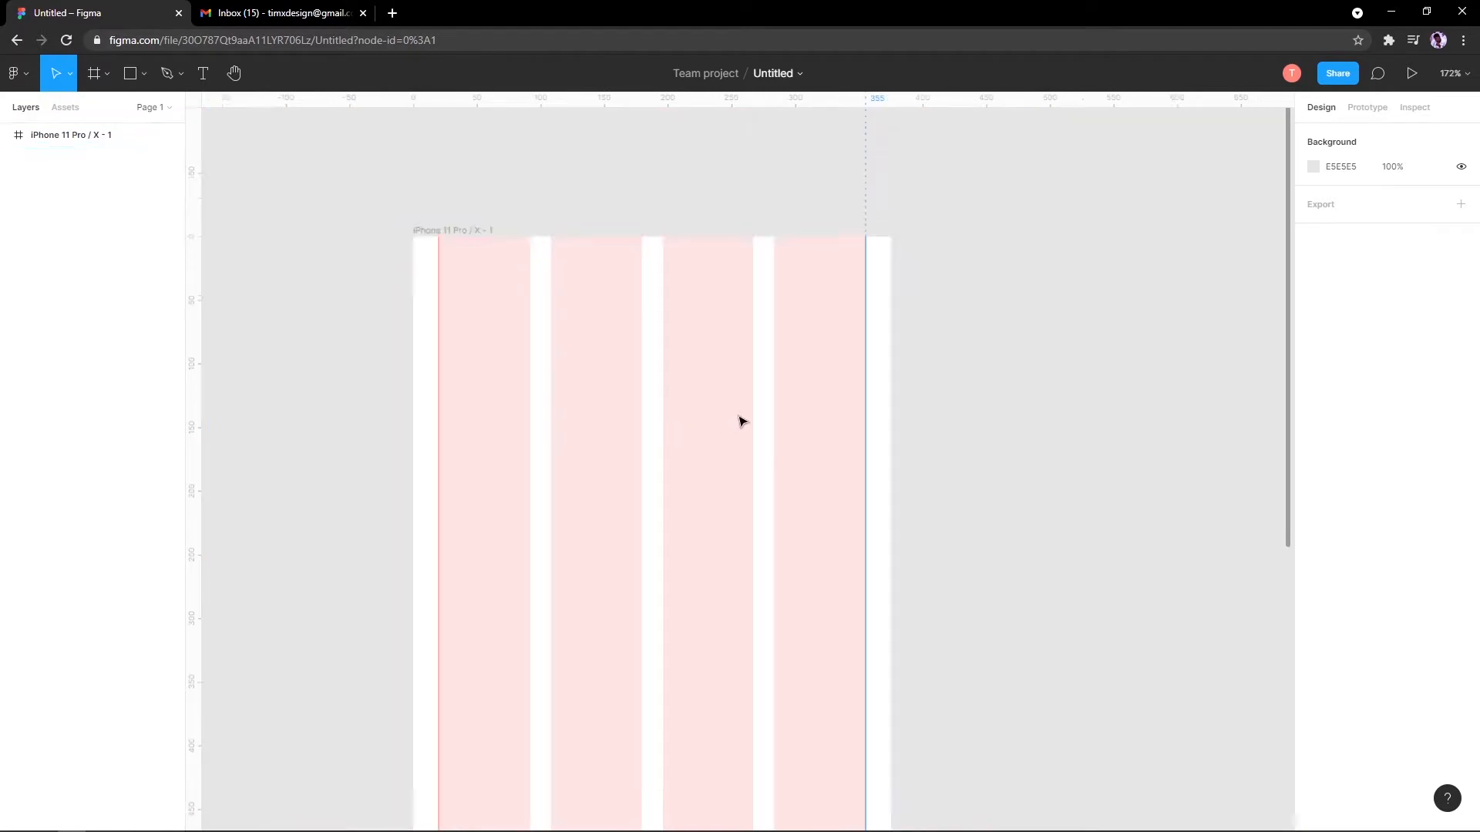
scroll(732, 421, "up", 2)
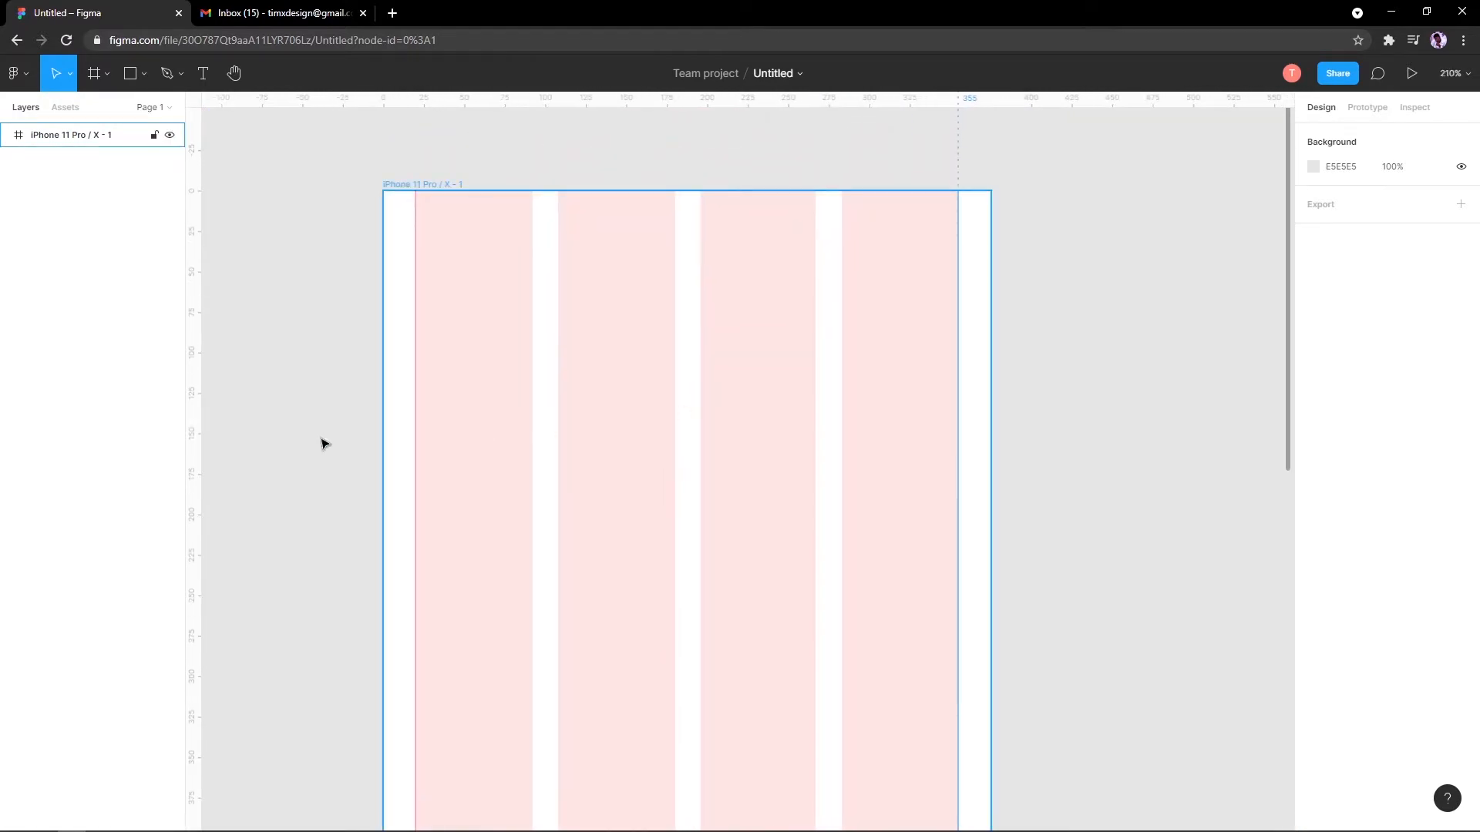
Step: Hide the layout grid columns on the iPhone frame
scroll(378, 455, "down", 2)
scroll(427, 440, "down", 2)
scroll(490, 389, "down", 2)
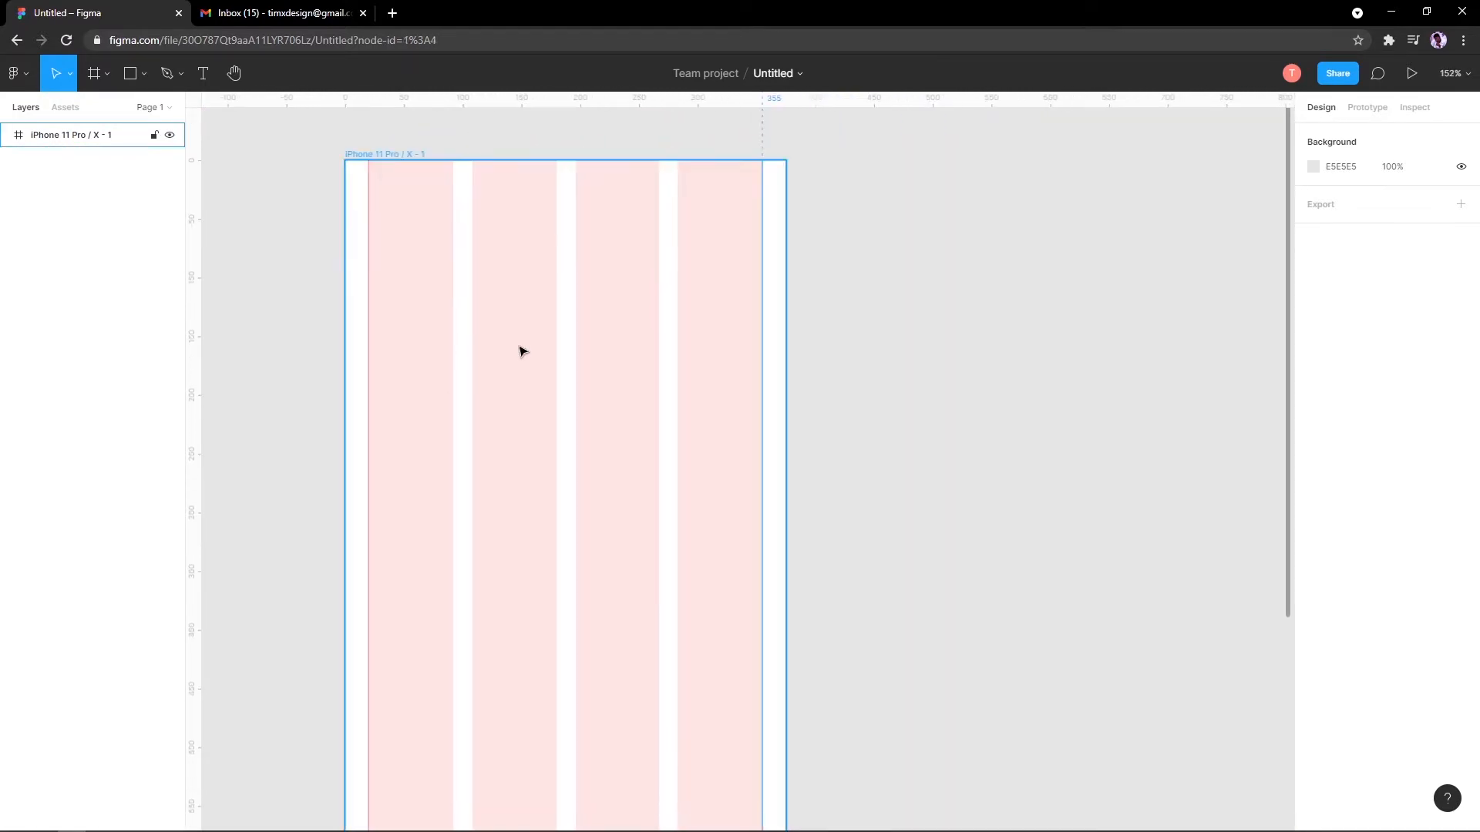
left_click(521, 349)
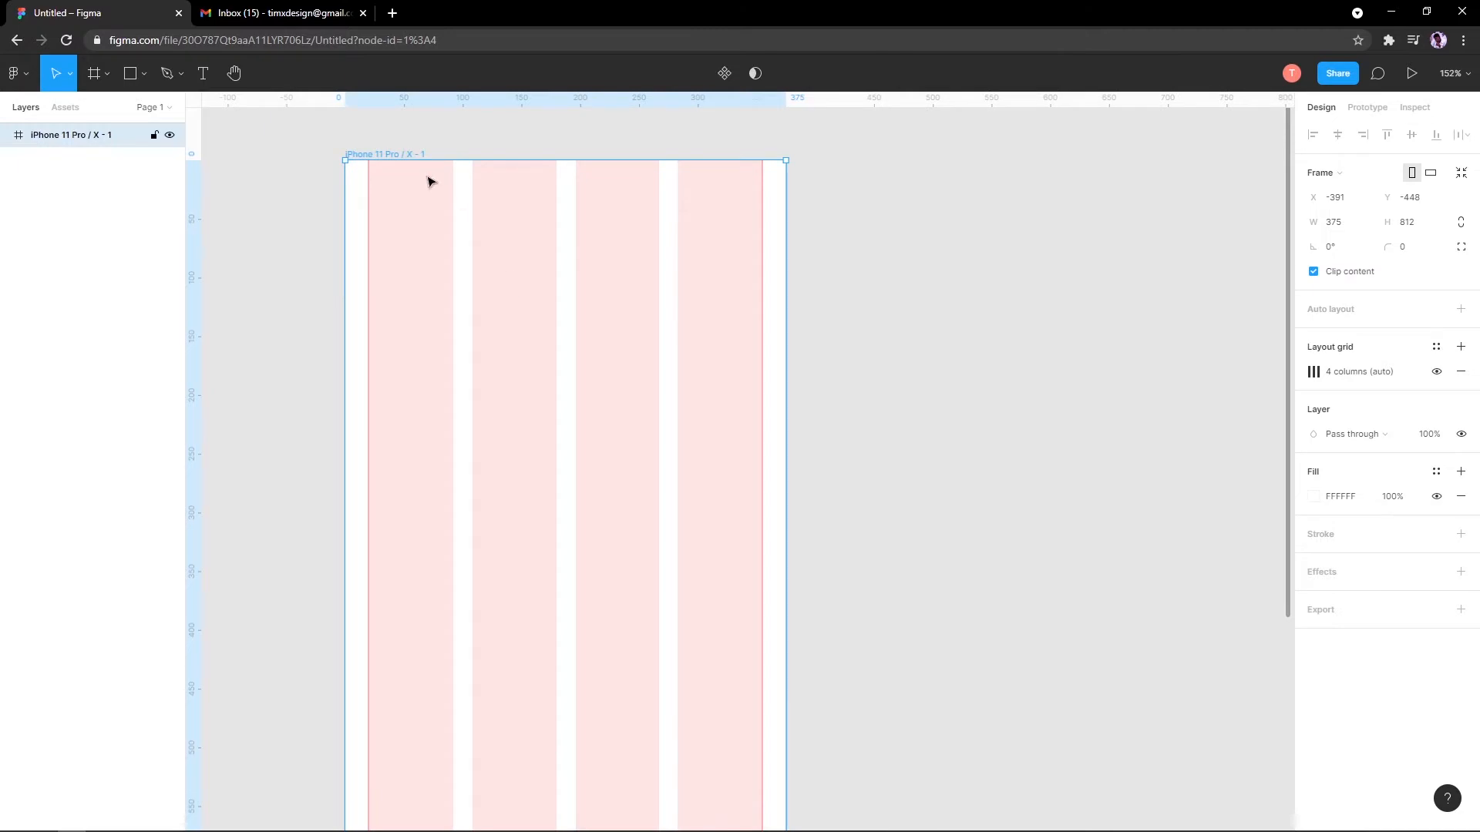
left_click(1435, 372)
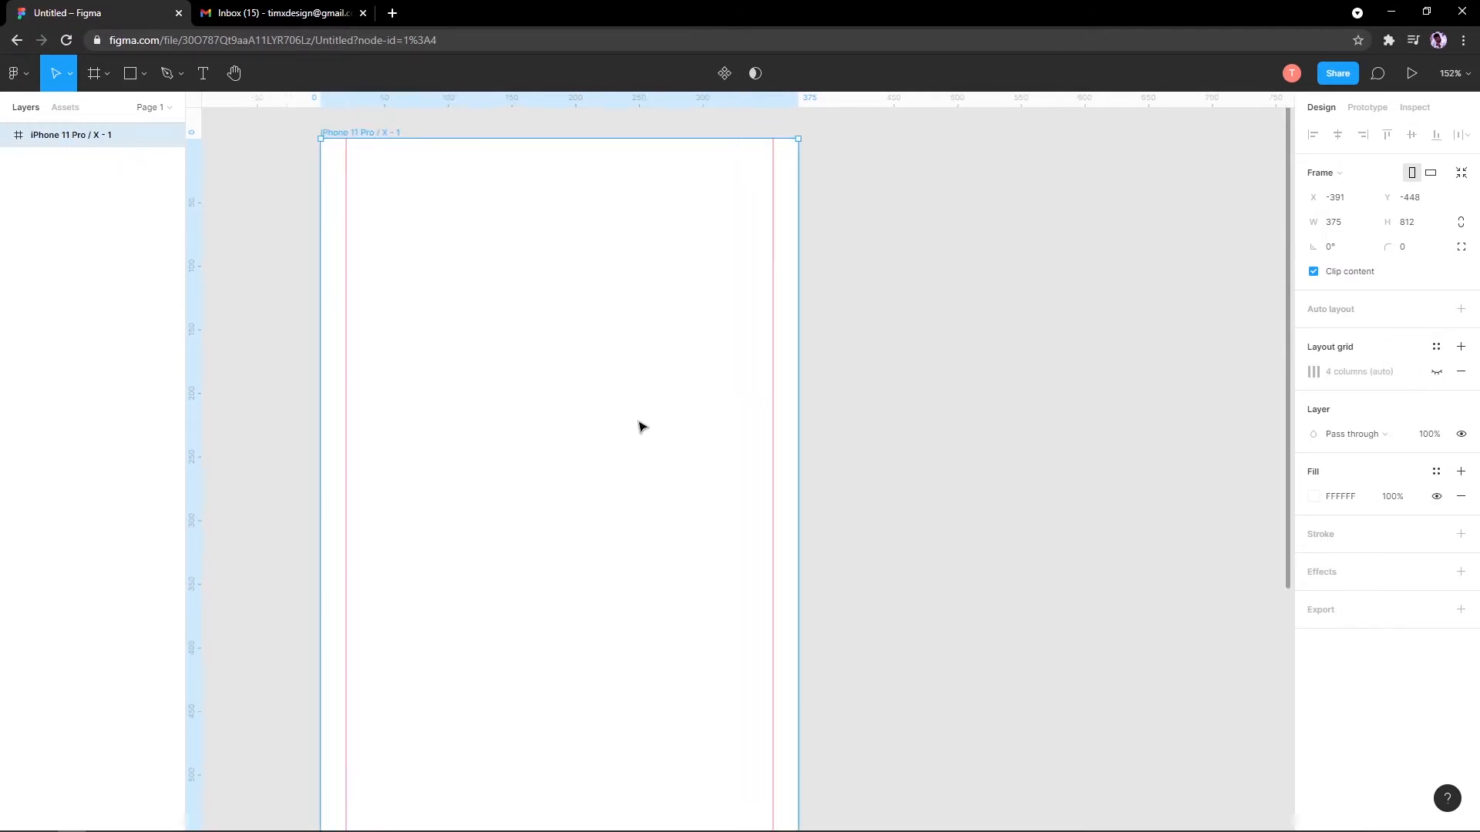
Step: Check the shape drawing options, then open a new empty browser tab
scroll(551, 330, "down", 5)
scroll(558, 410, "up", 2)
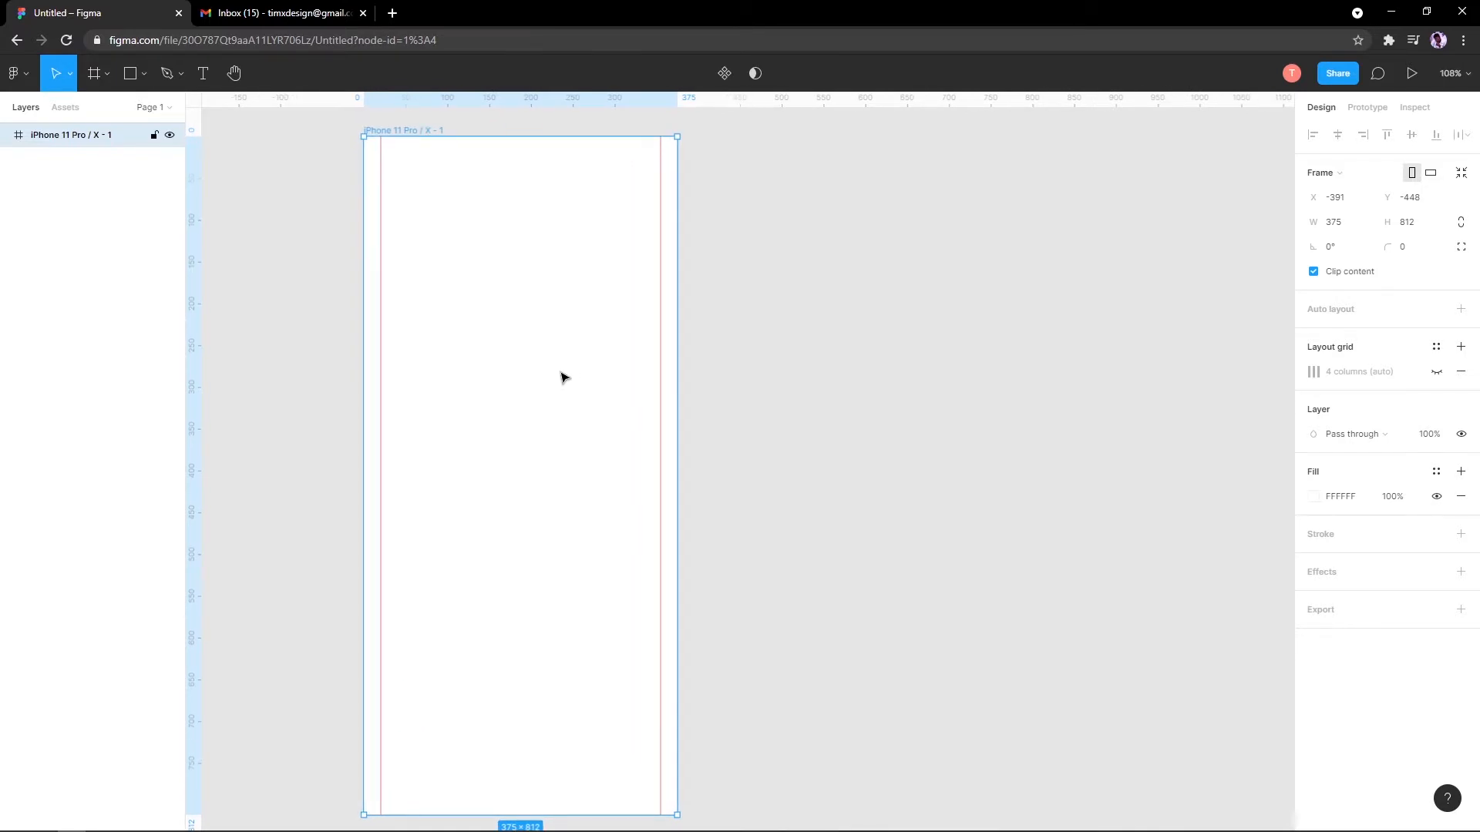
left_click(143, 82)
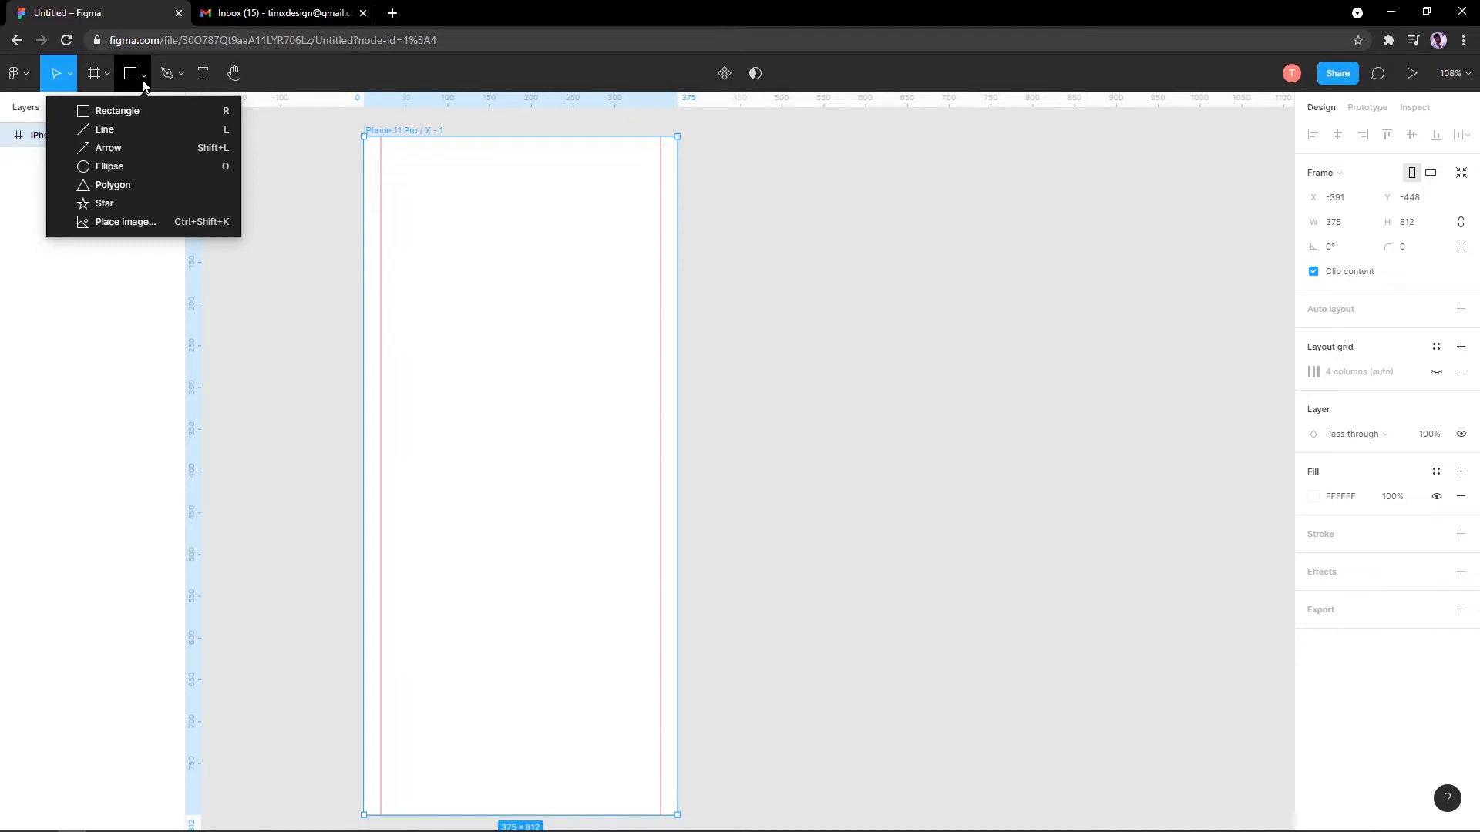
left_click(395, 12)
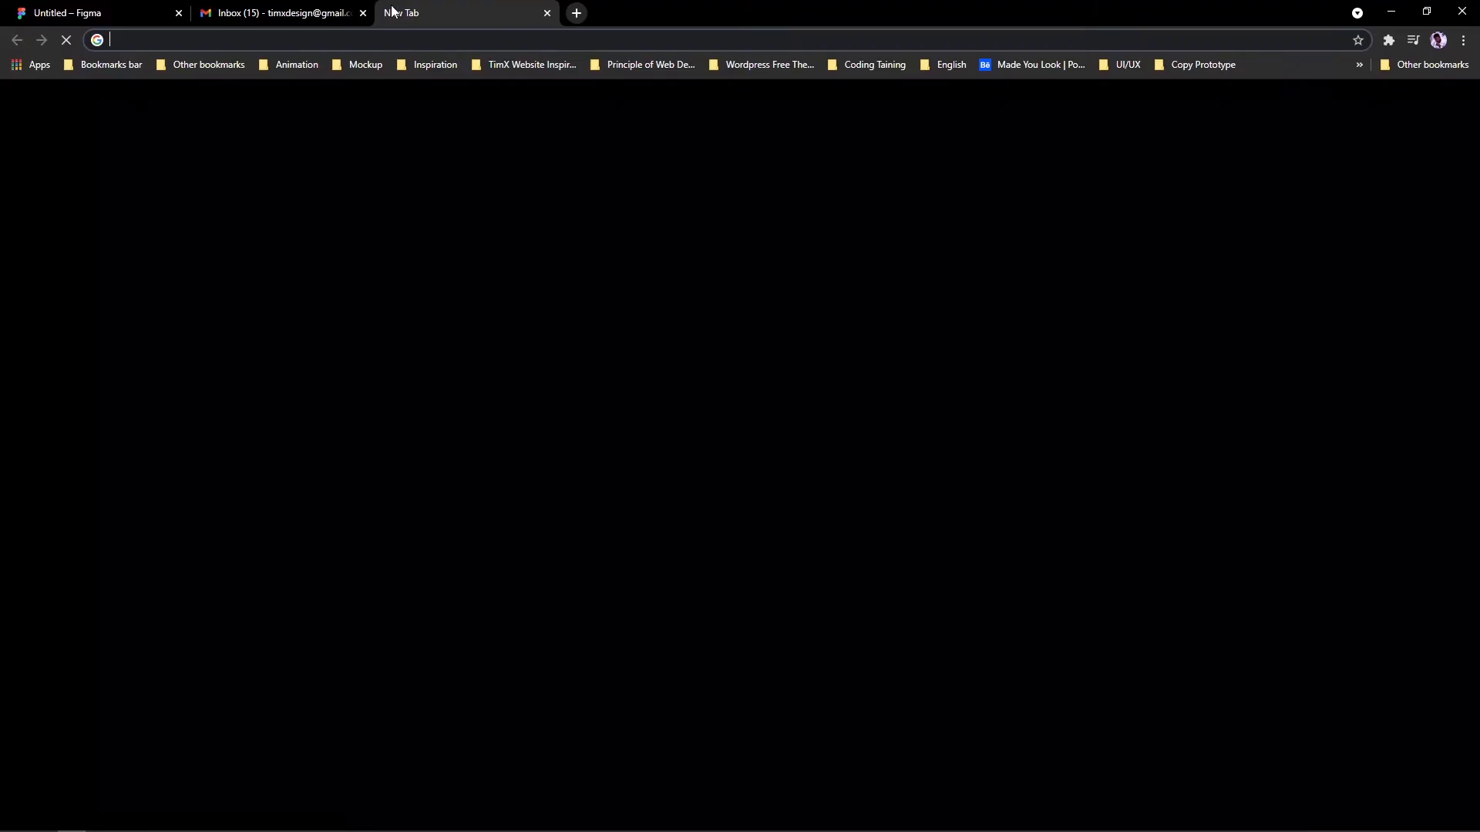
Step: Search Google for 'wireframe', then refine the query to 'wireframe in design'
type("wireframe")
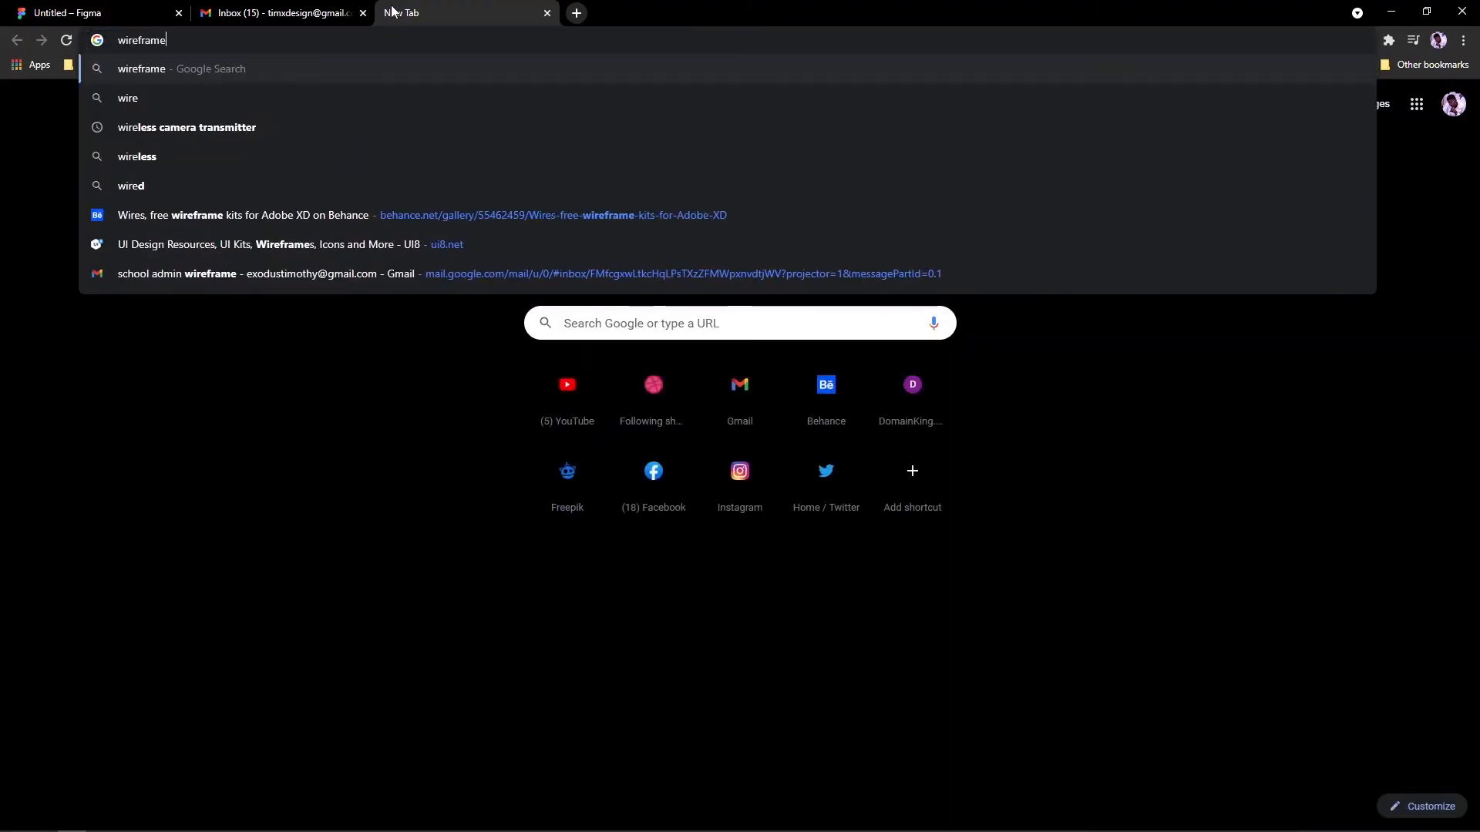
key("Return")
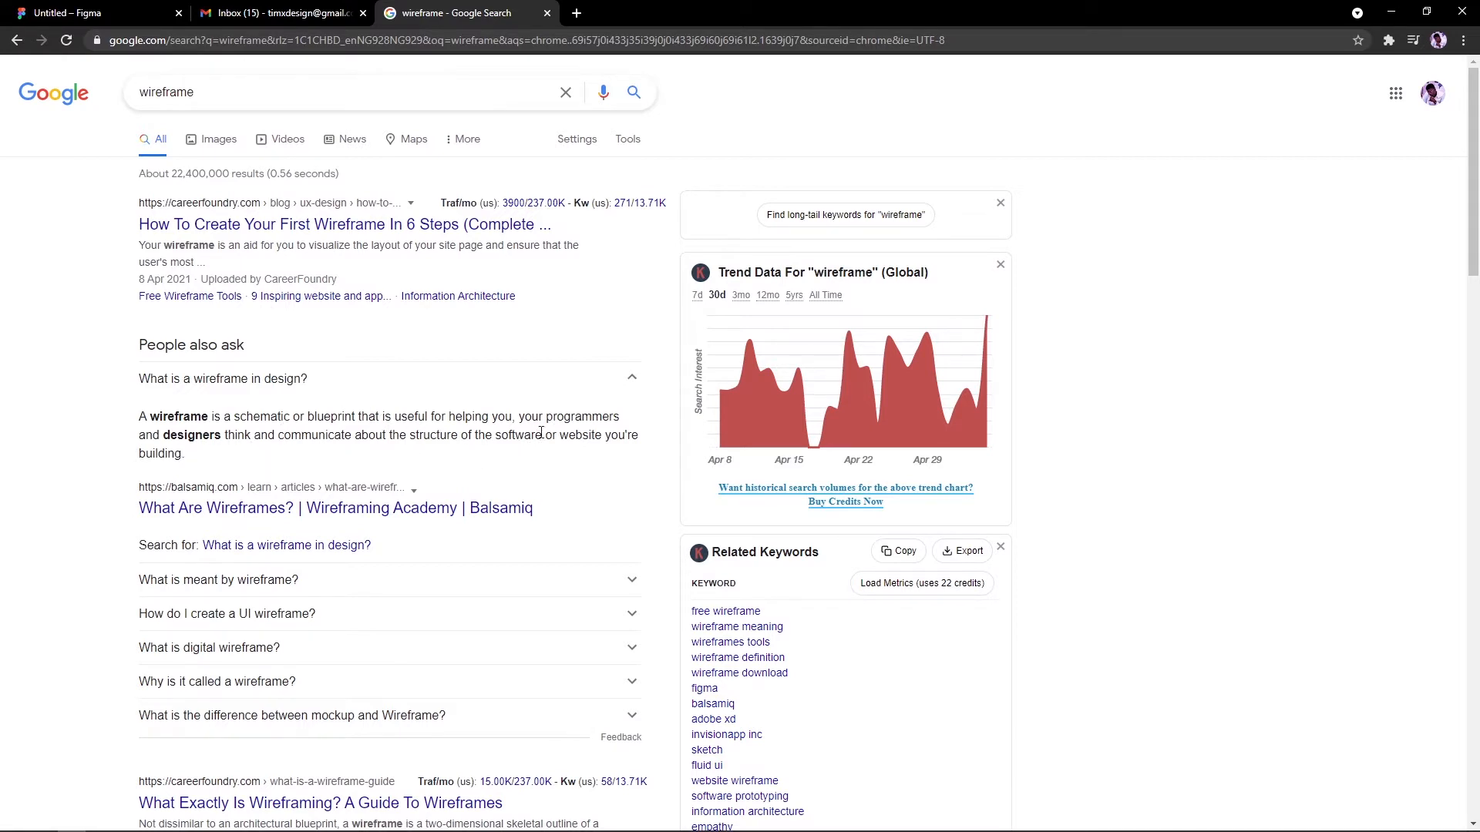
left_click(291, 92)
type("in")
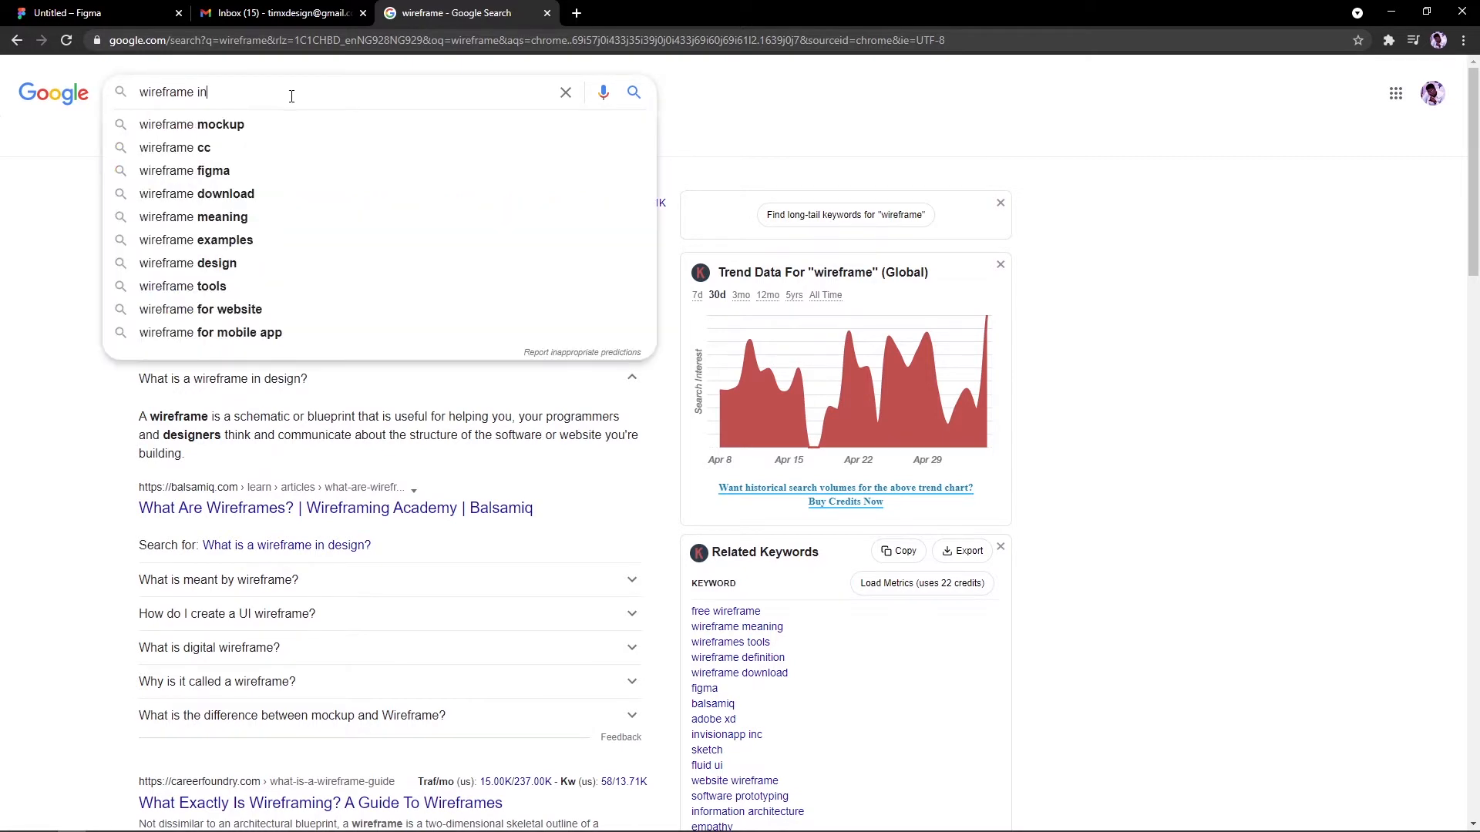
type(" design")
key("Return")
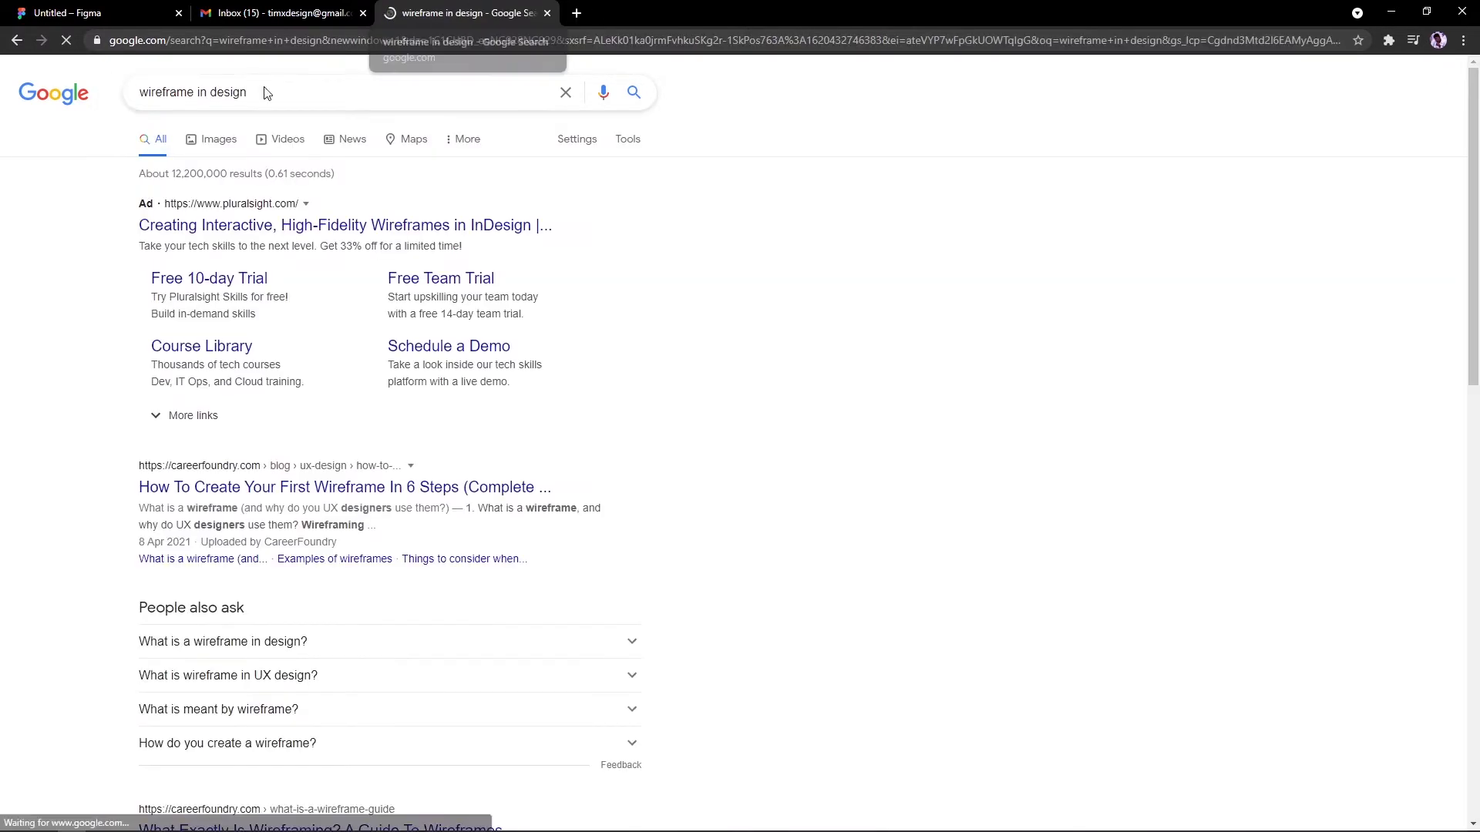
Step: Expand the People also ask answers about wireframes, then close the search tab
left_click(290, 640)
scroll(296, 570, "down", 5)
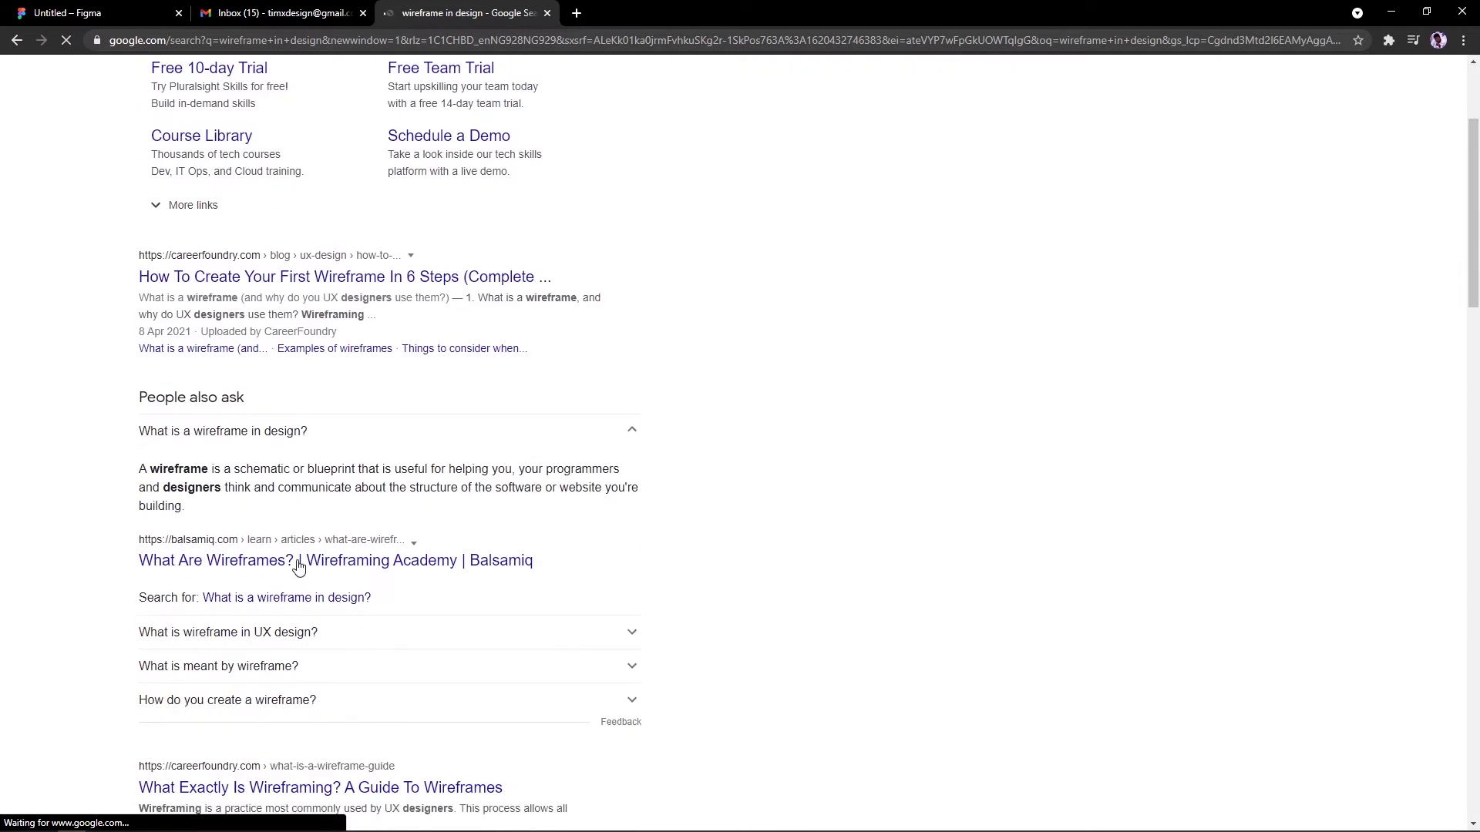
left_click(290, 501)
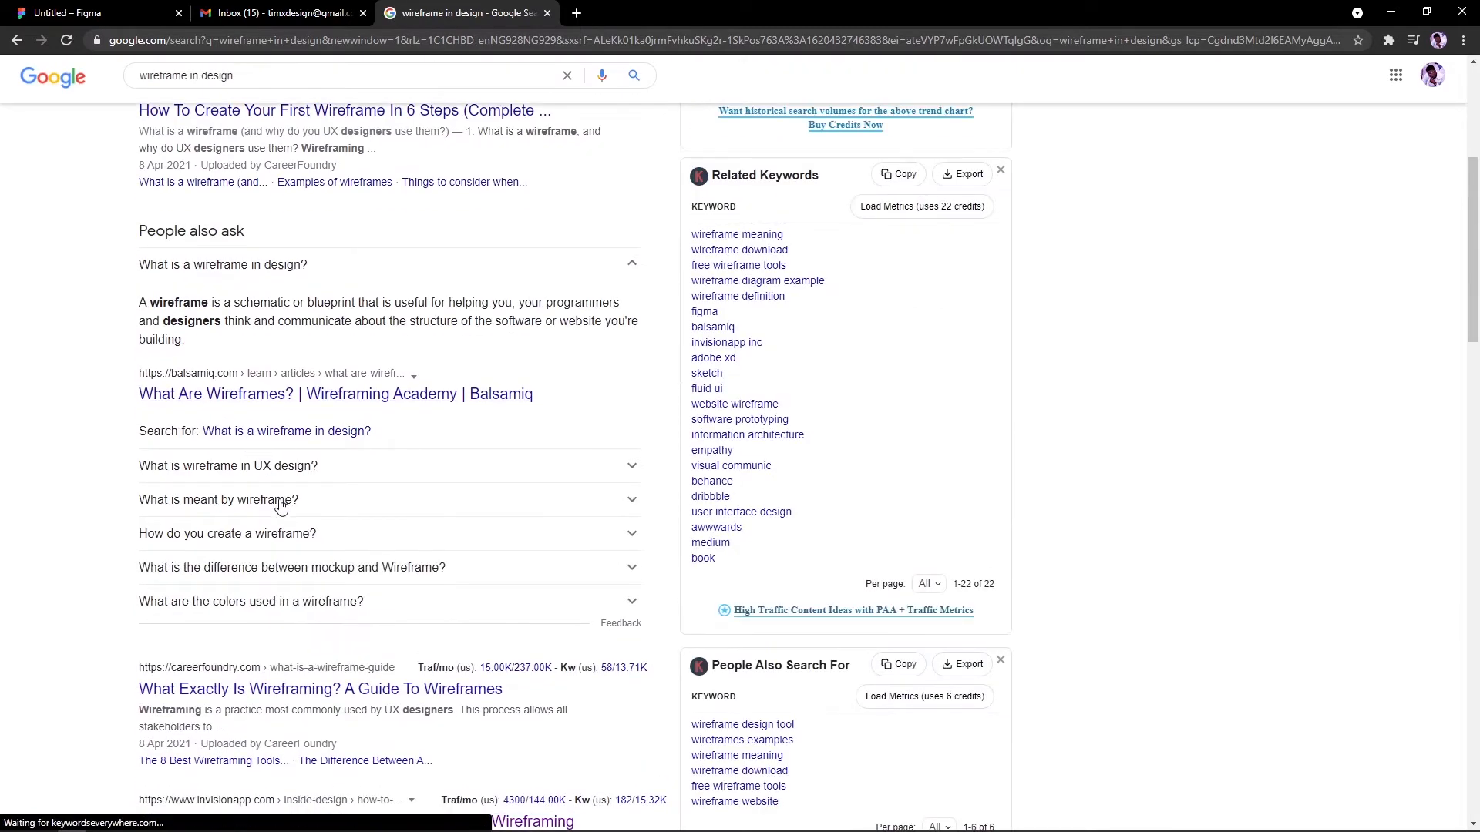
left_click(282, 472)
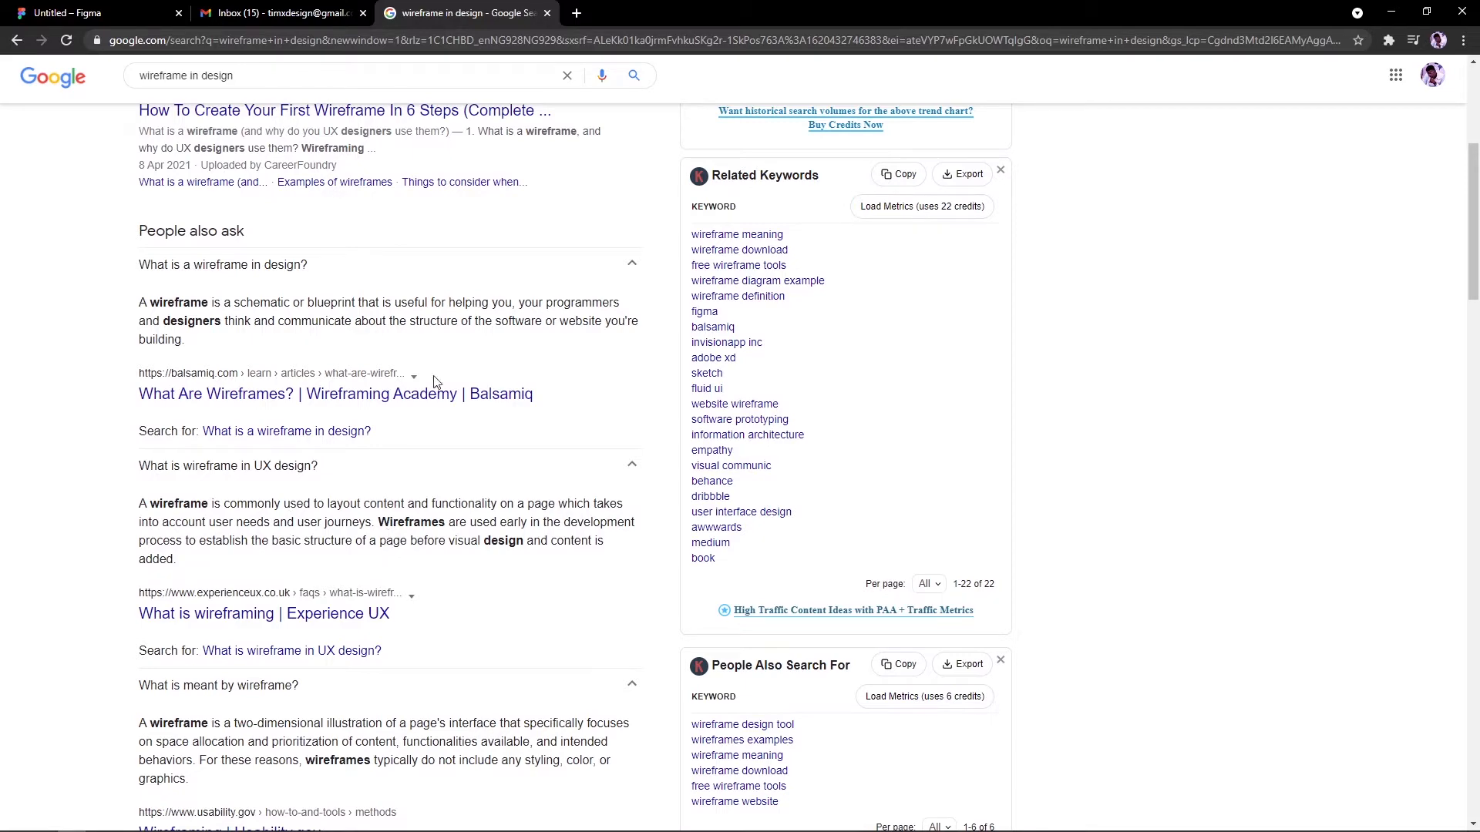
scroll(433, 381, "up", 2)
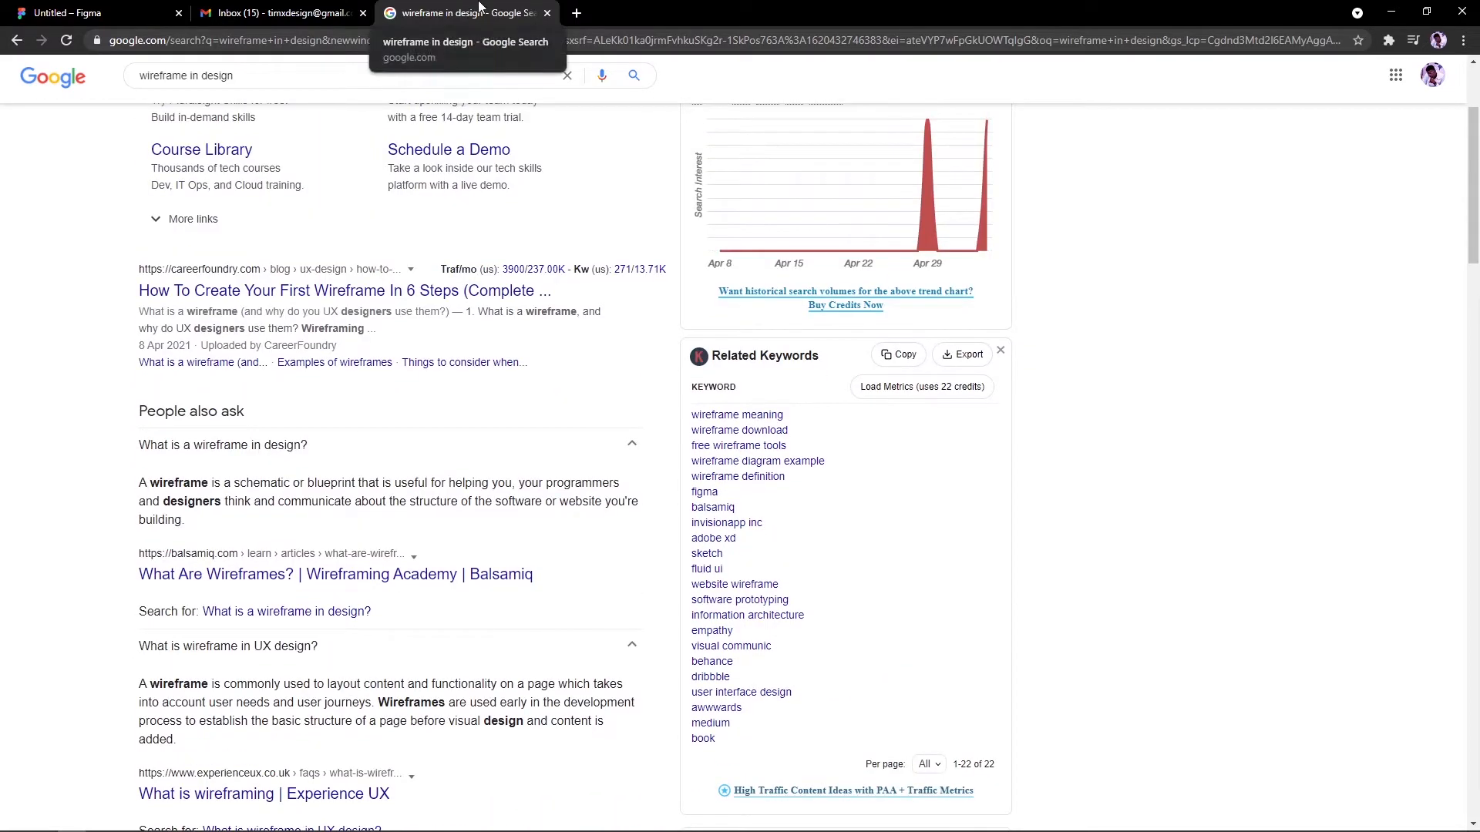
left_click(547, 13)
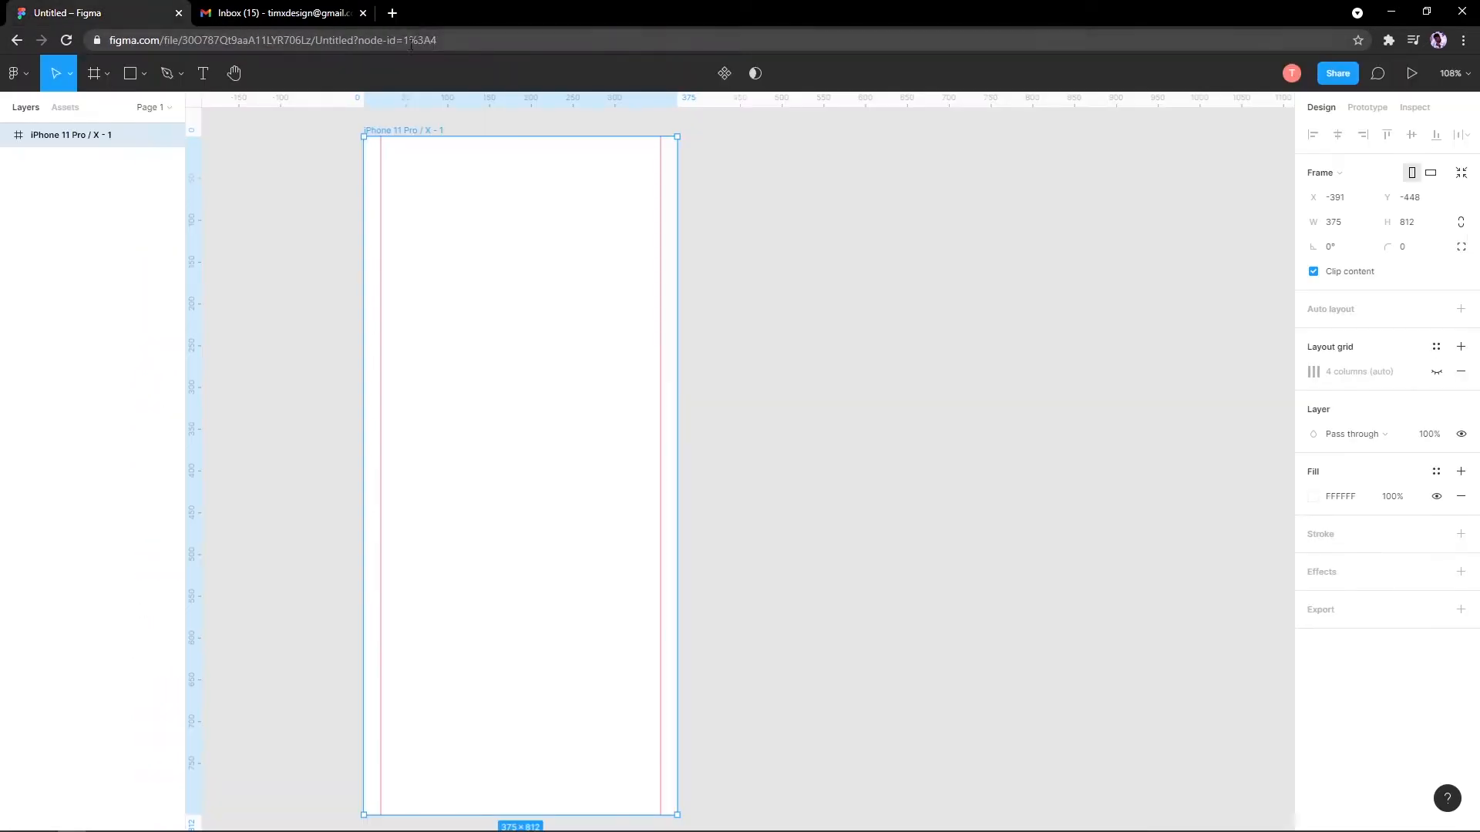
Step: Draw a grey C4C4C4 rectangle across the upper part of the iPhone frame
left_click(276, 284)
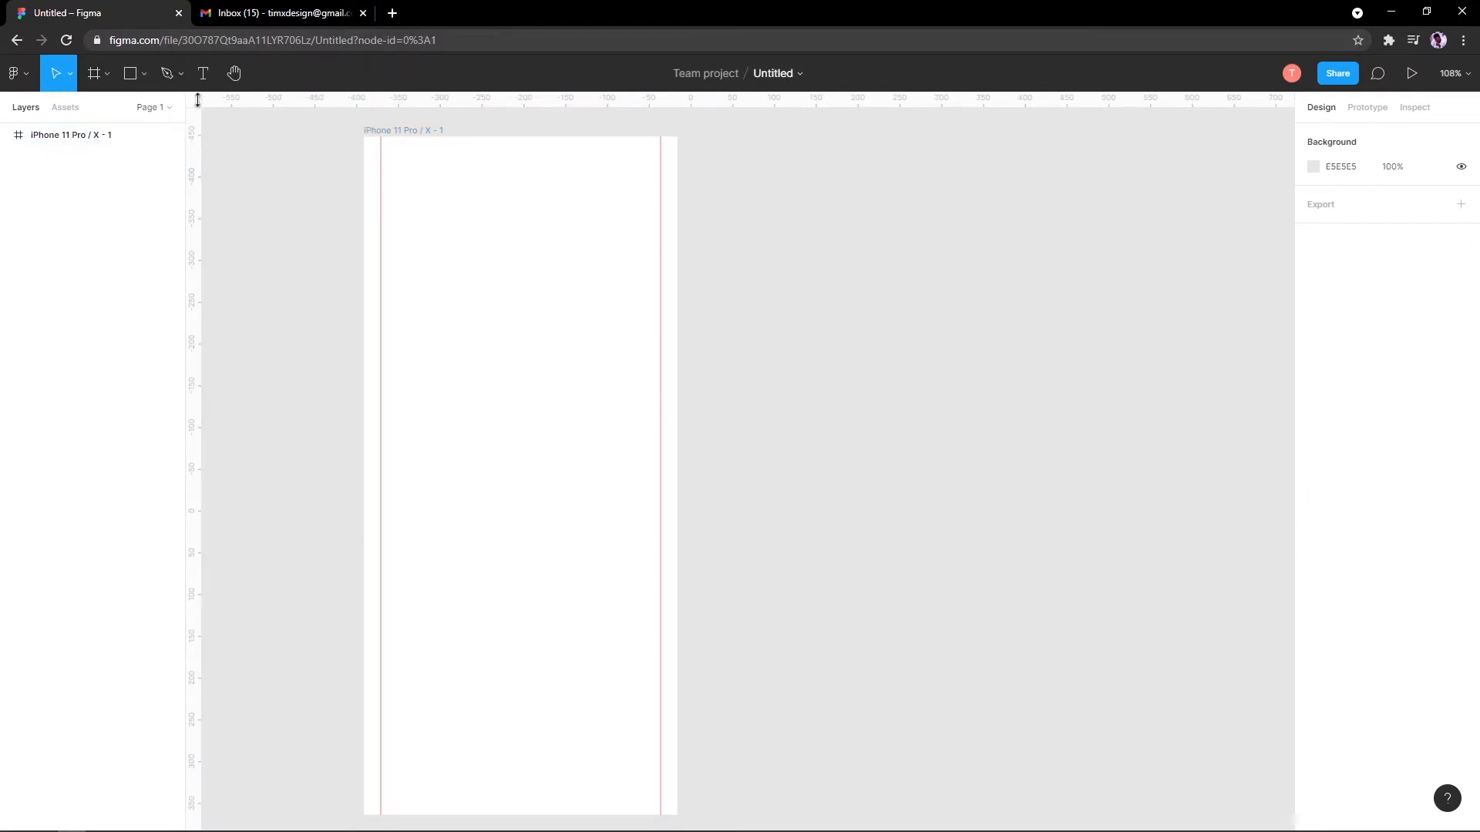
left_click(142, 86)
left_click(159, 111)
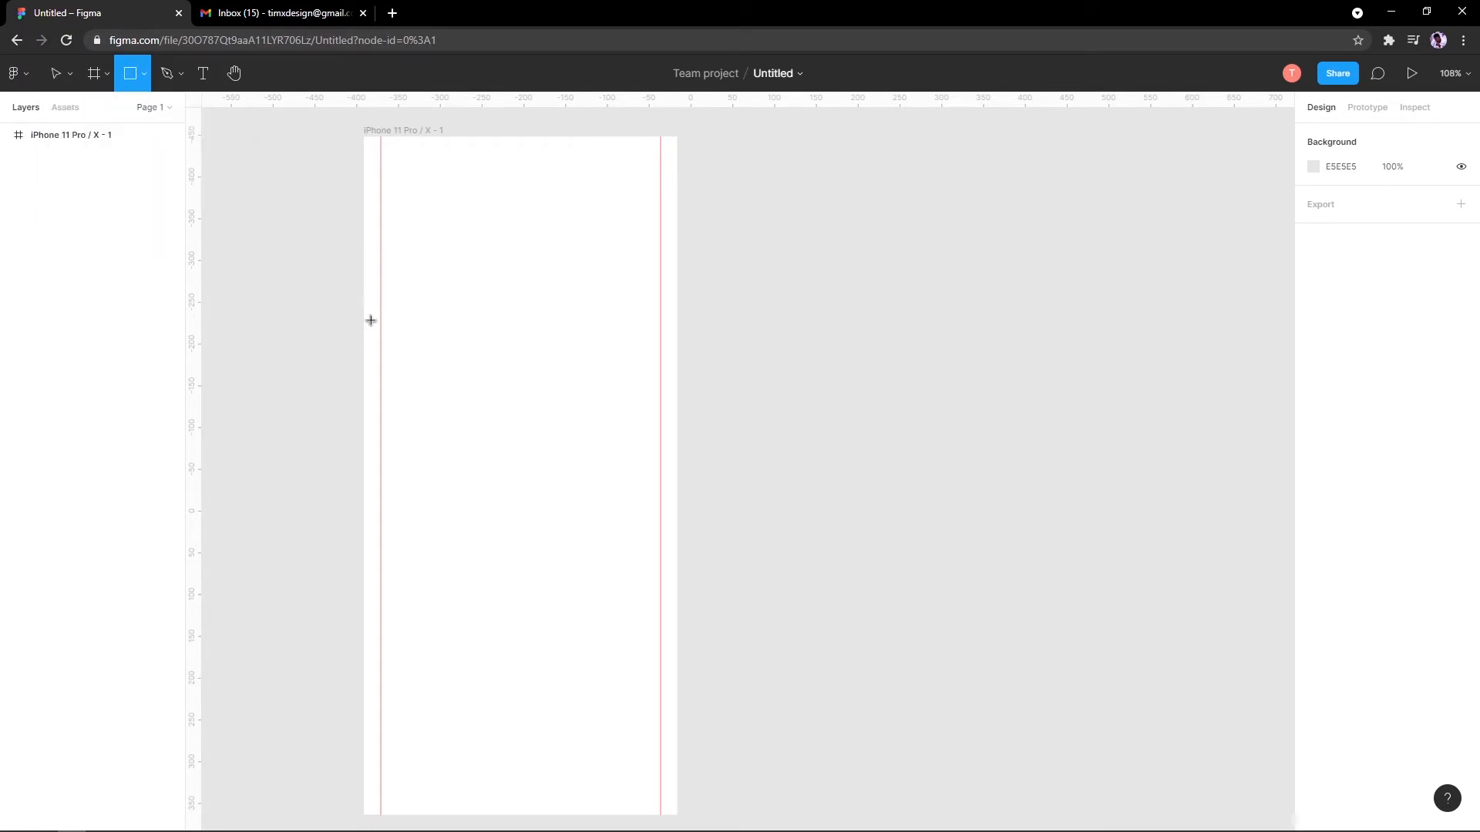
left_click_drag(380, 278, 623, 497)
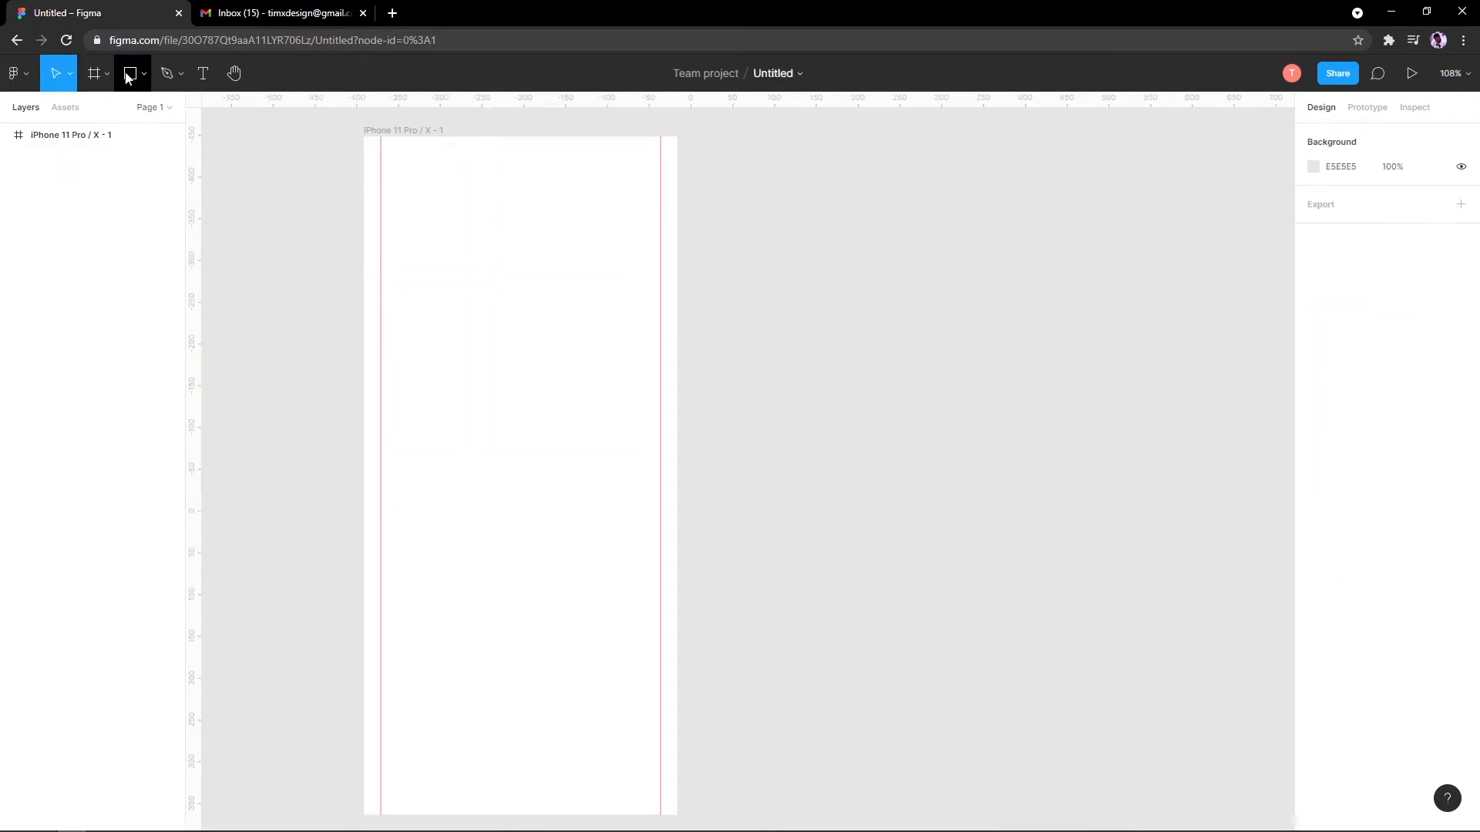
left_click(129, 75)
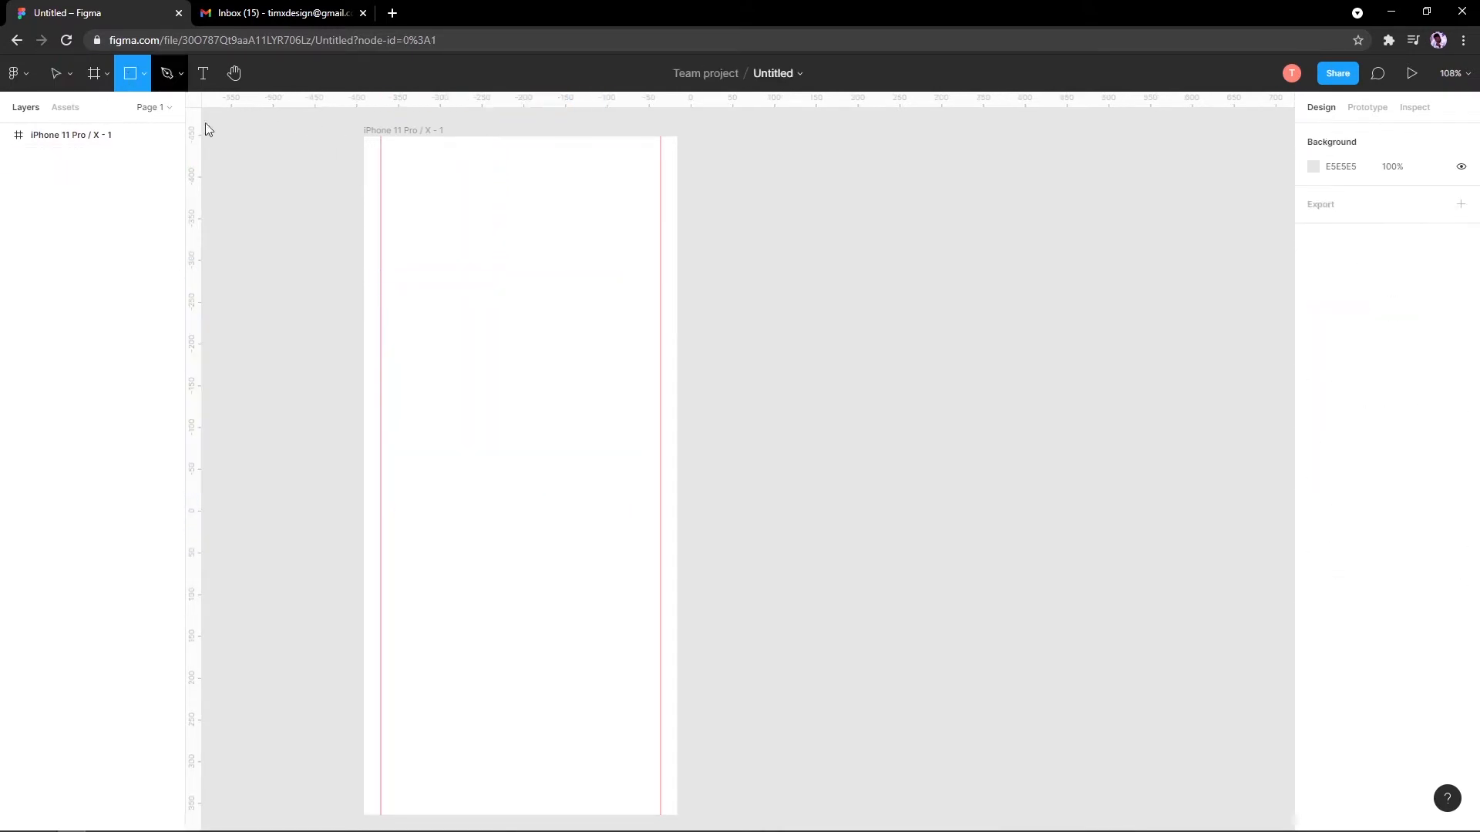
left_click_drag(381, 278, 616, 412)
left_click(389, 131)
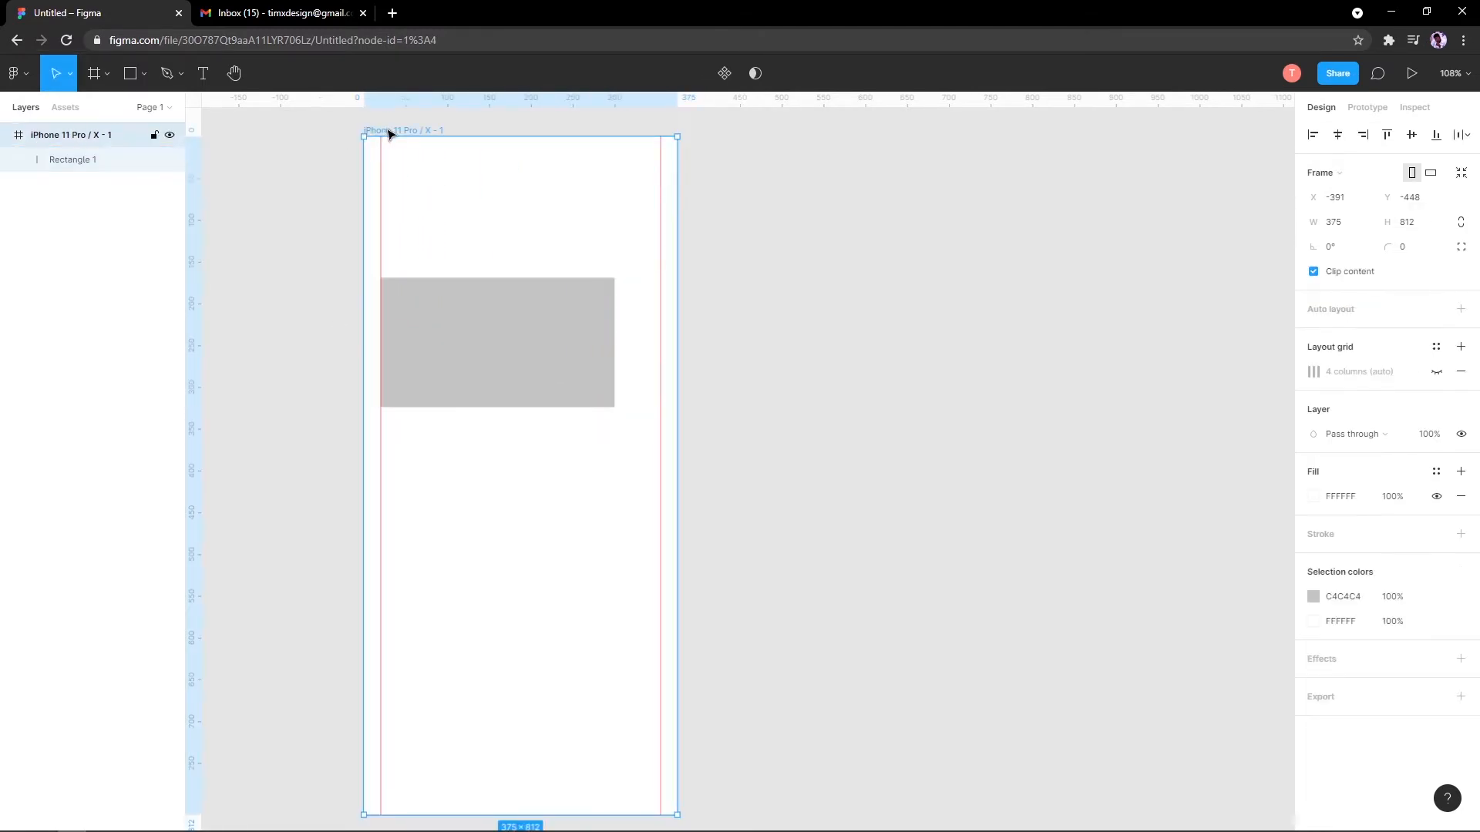
Step: Rename the iPhone frame layer to 'Start_Screen'
key("ctrl+r")
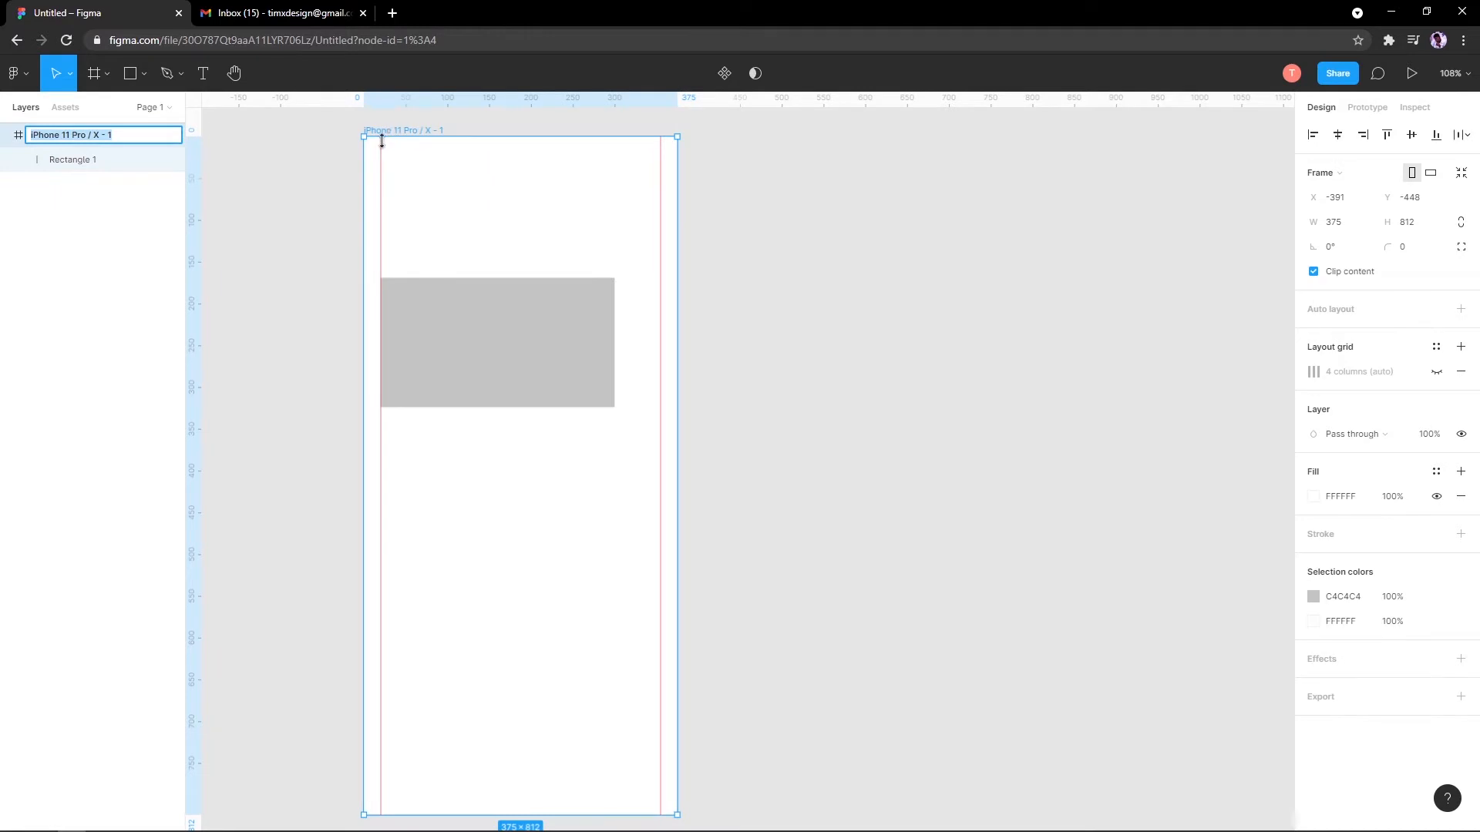
type("Start_Screen")
key("Return")
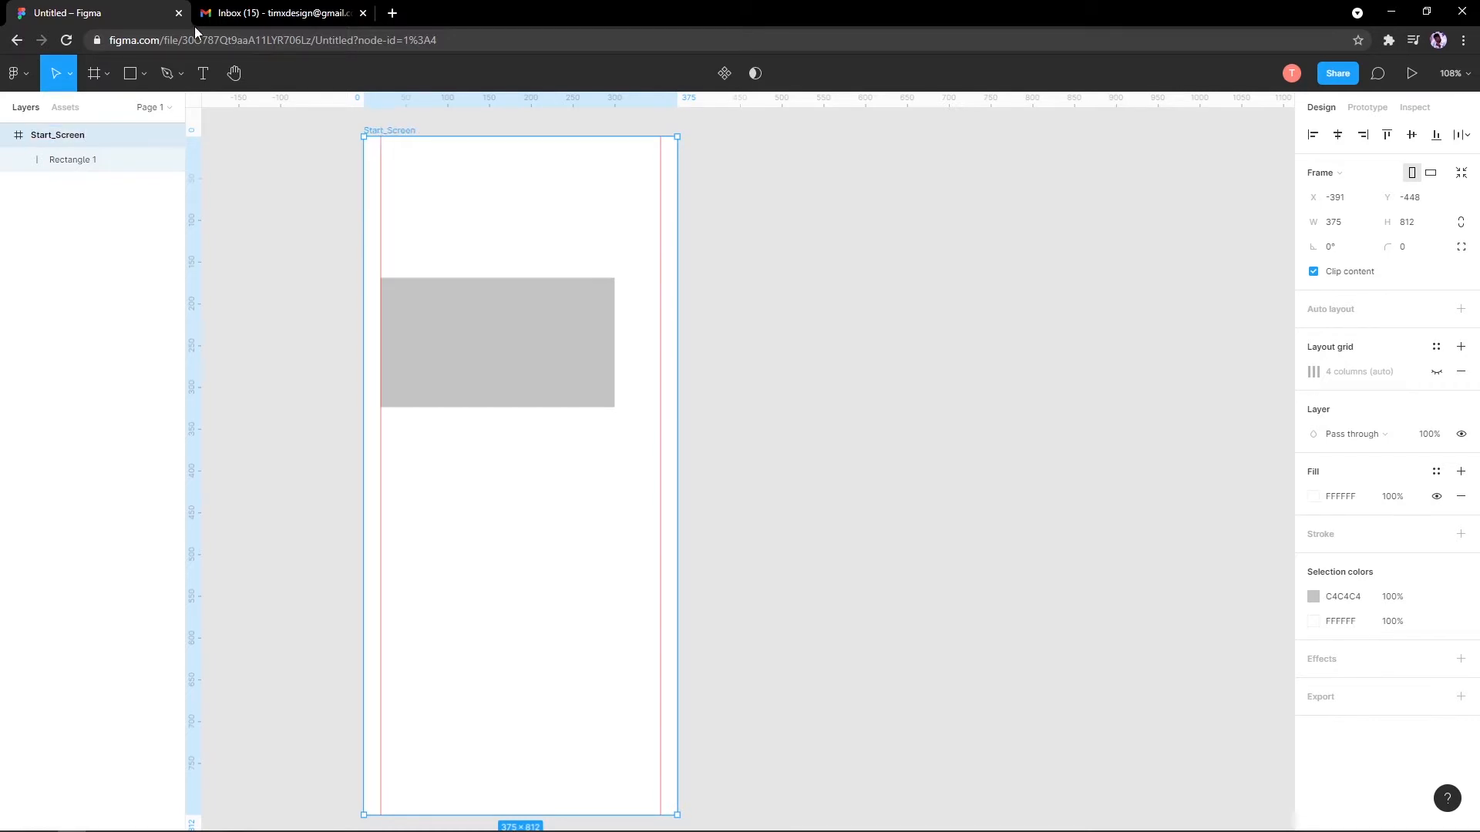
left_click(422, 127)
double_click(63, 137)
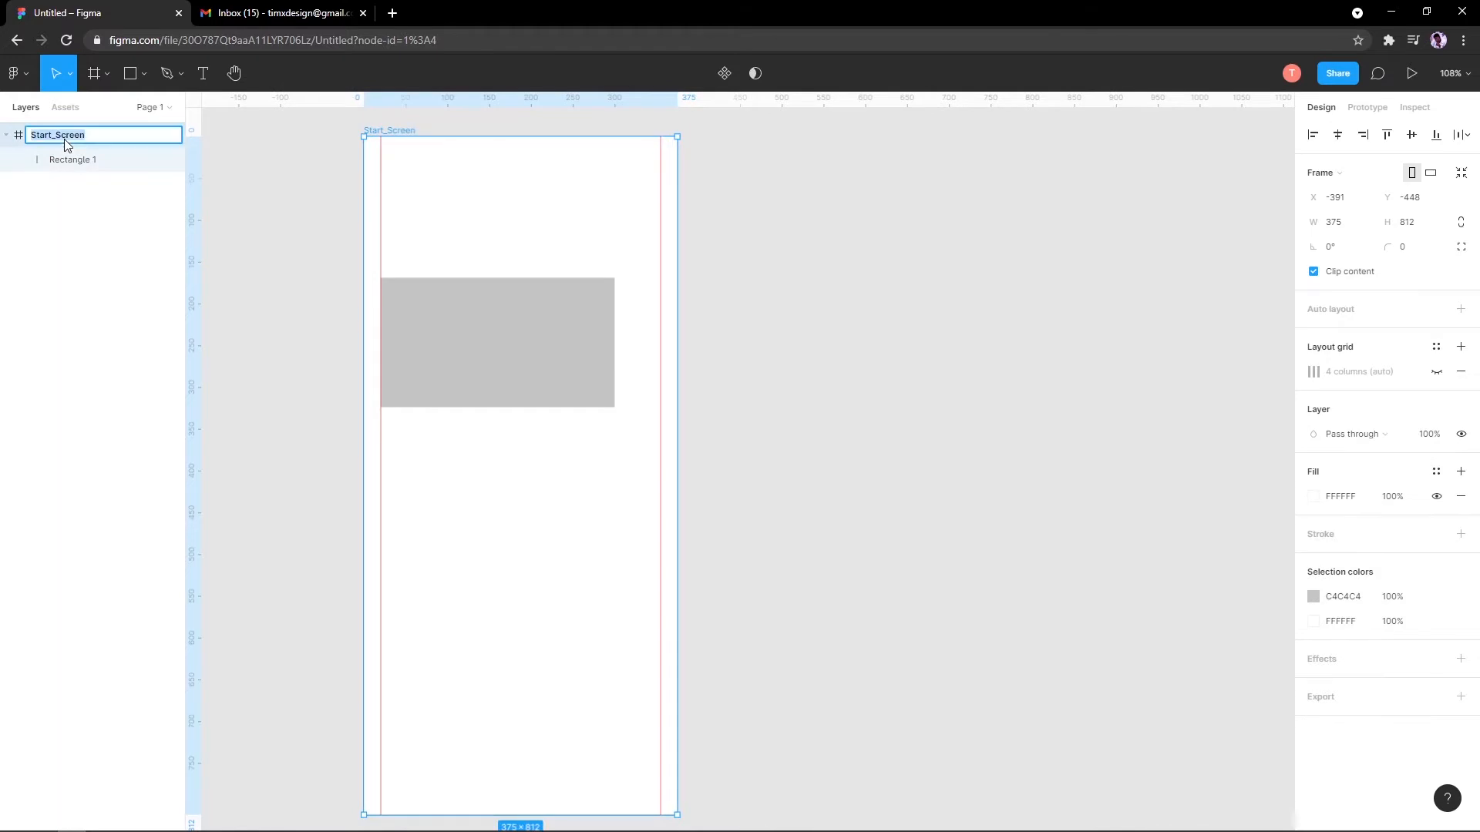
key("Return")
left_click_drag(350, 393, 338, 406)
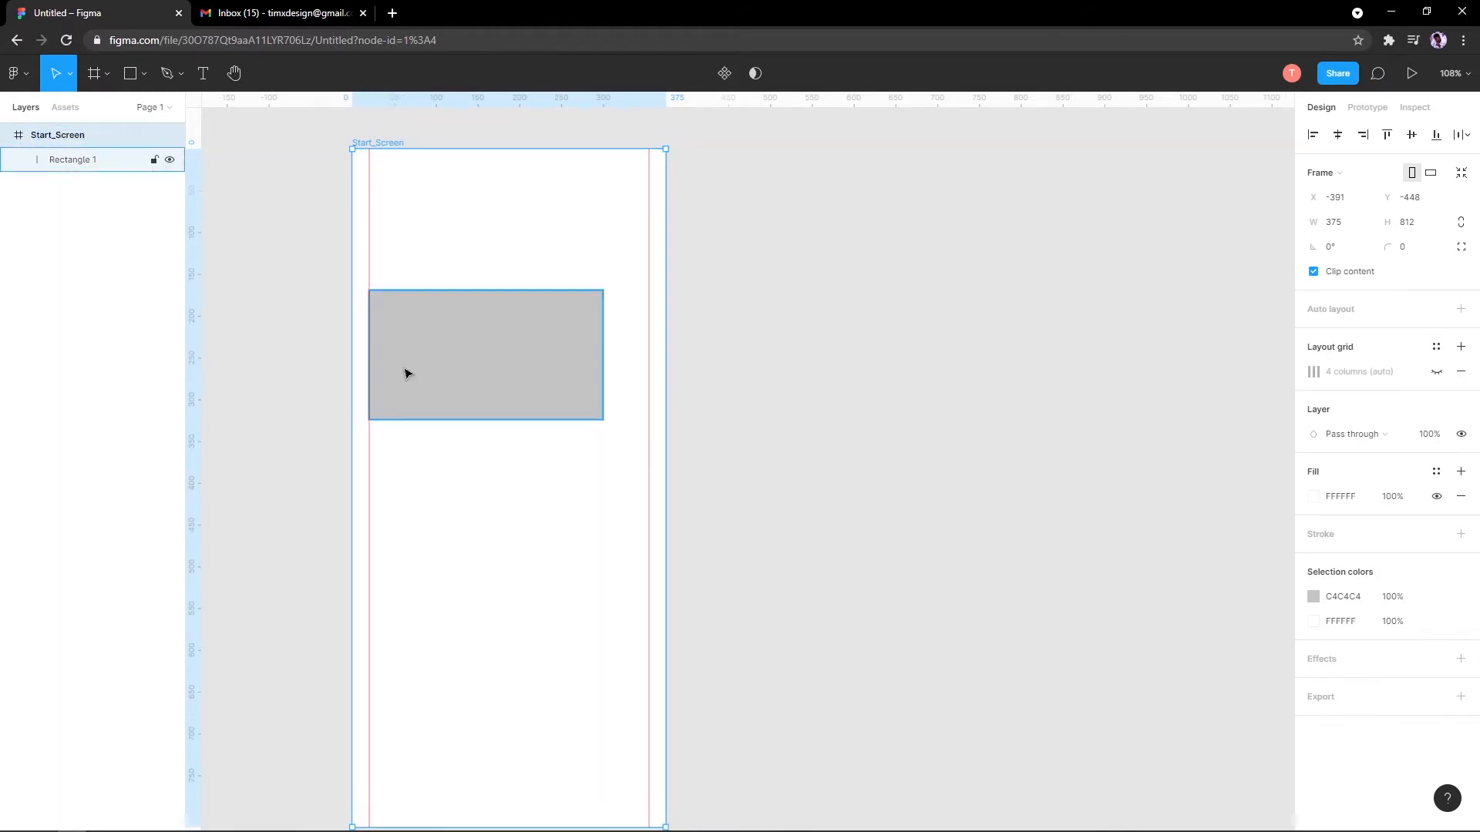
Step: Move Rectangle 1 right so it sits at X 47
left_click(528, 363)
scroll(512, 279, "down", 4)
left_click_drag(526, 358, 485, 380)
scroll(484, 411, "up", 2)
scroll(479, 402, "up", 2)
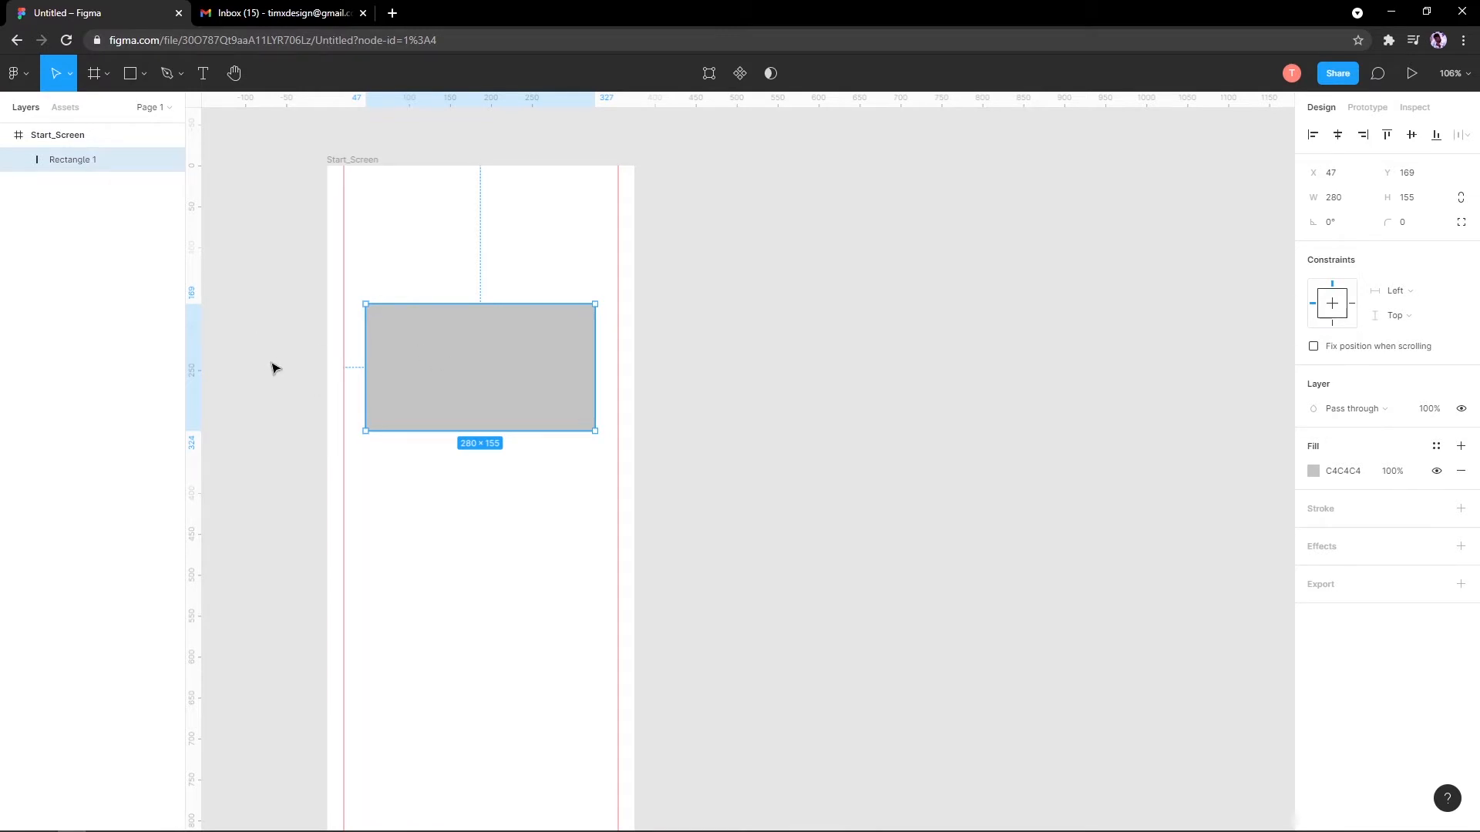
Step: Stretch Rectangle 1 taller so it measures 280 × 192
left_click(421, 164)
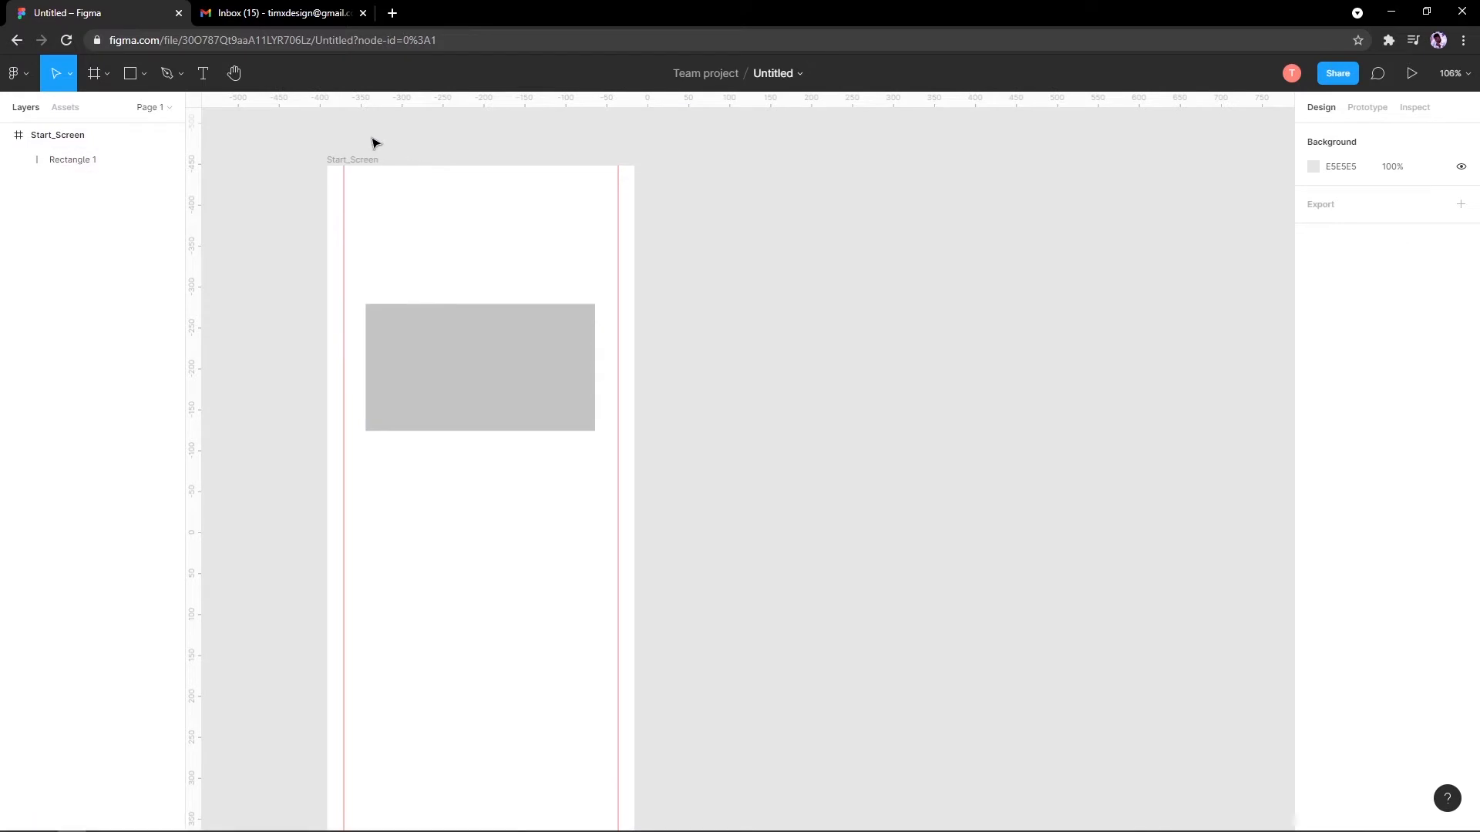
left_click(497, 332)
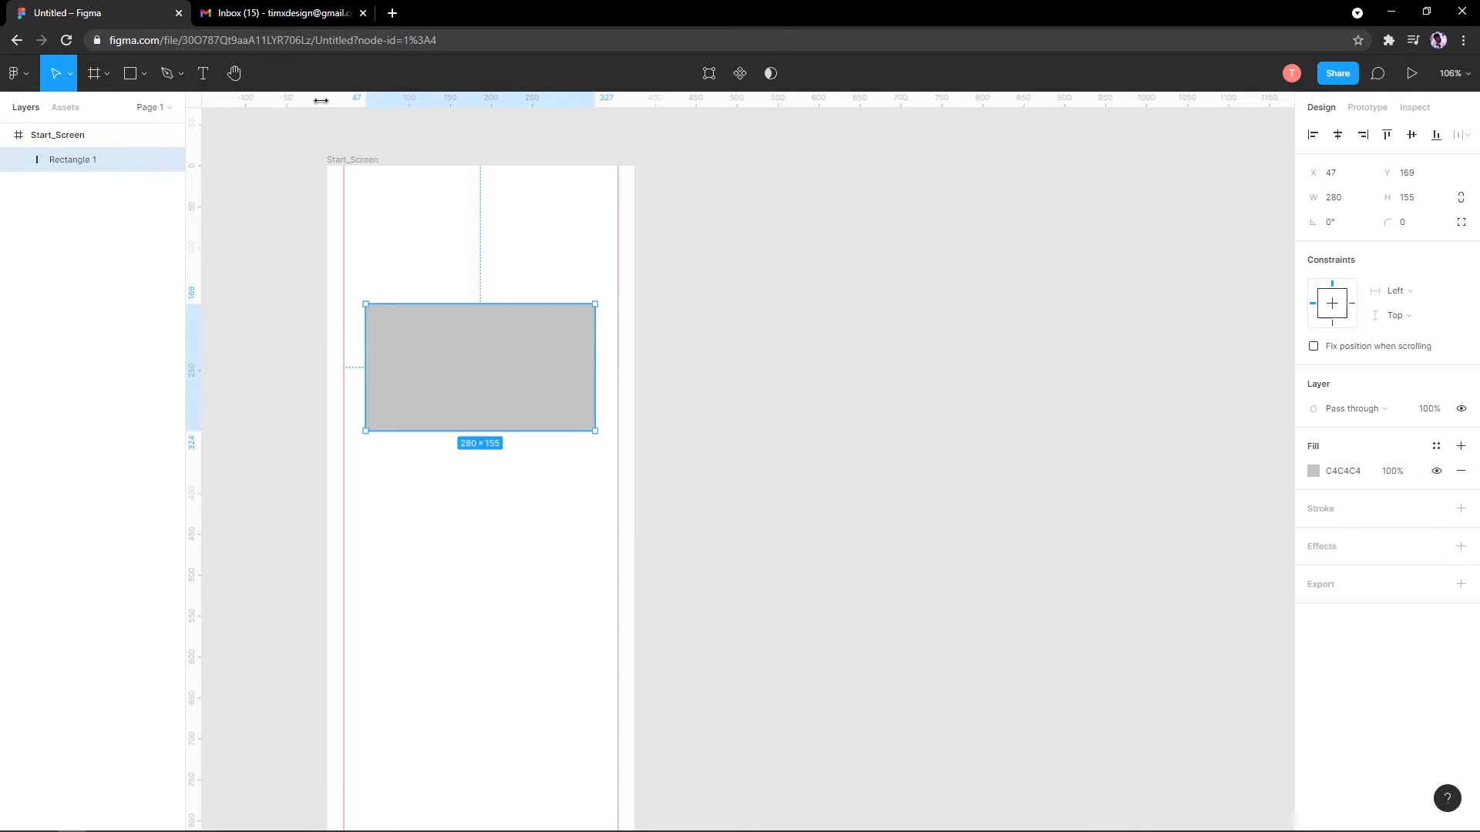
left_click(80, 111)
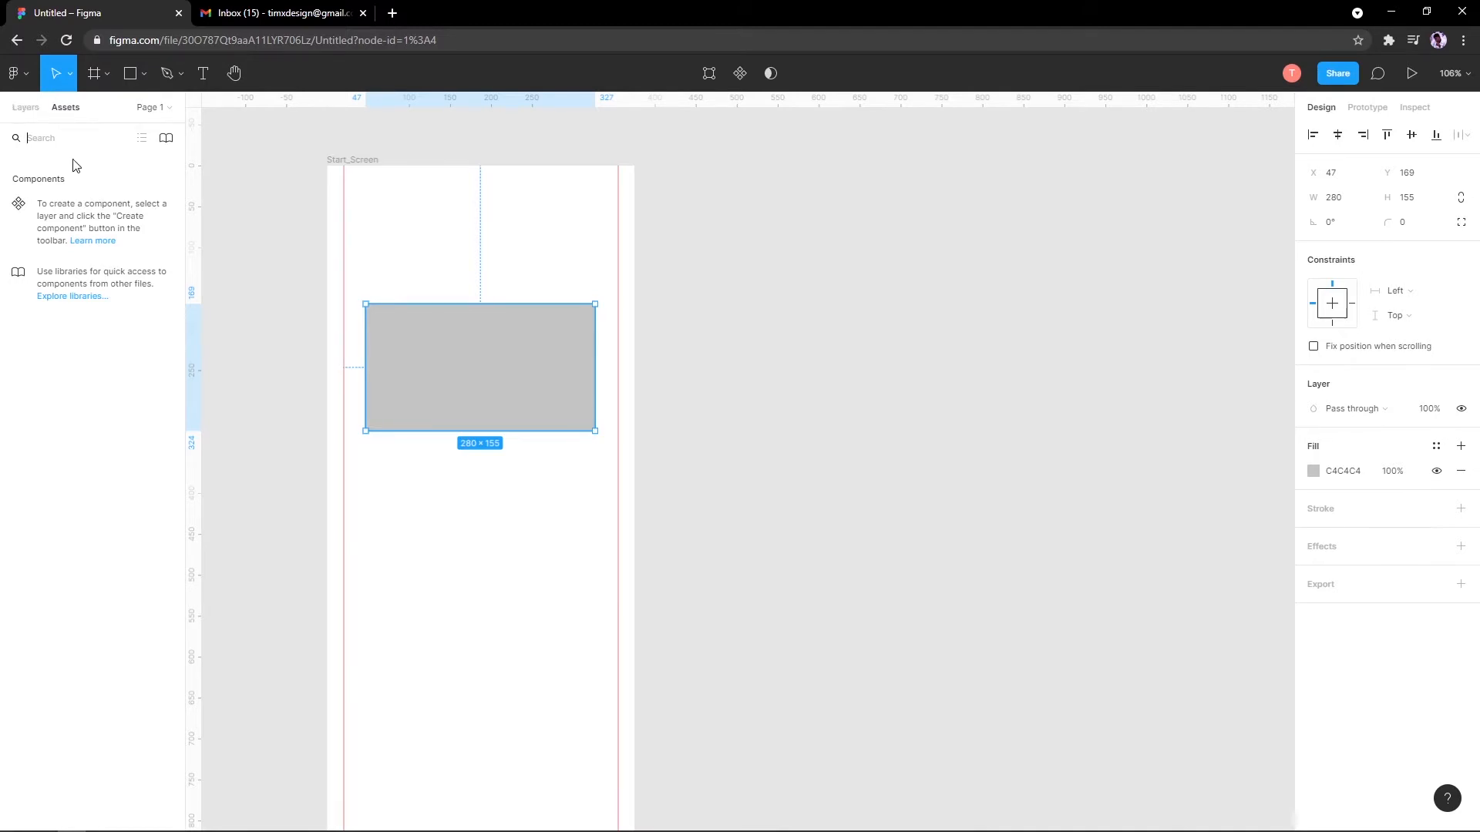
left_click(25, 112)
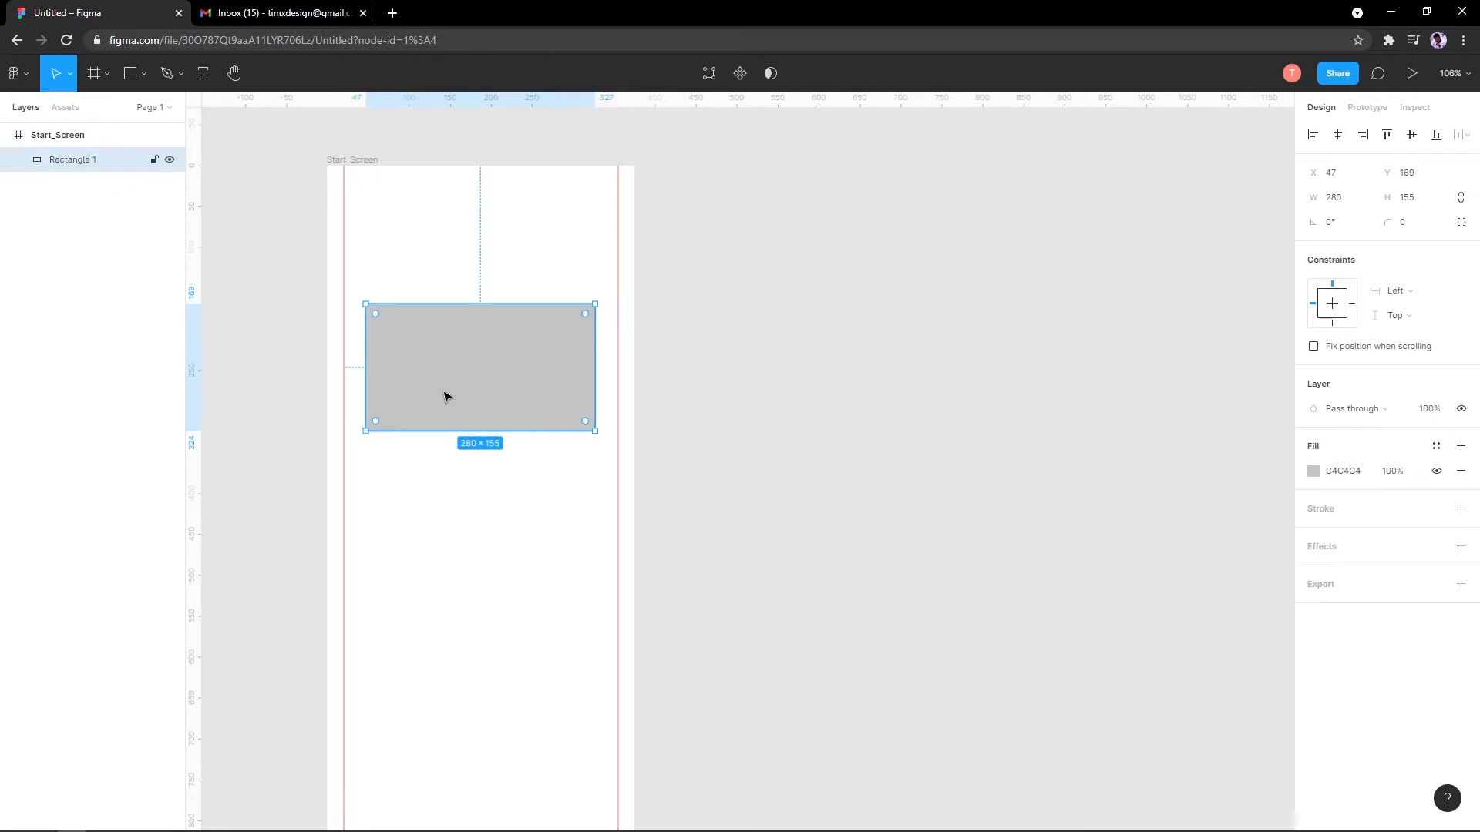
left_click_drag(467, 429, 474, 460)
scroll(1132, 372, "down", 1)
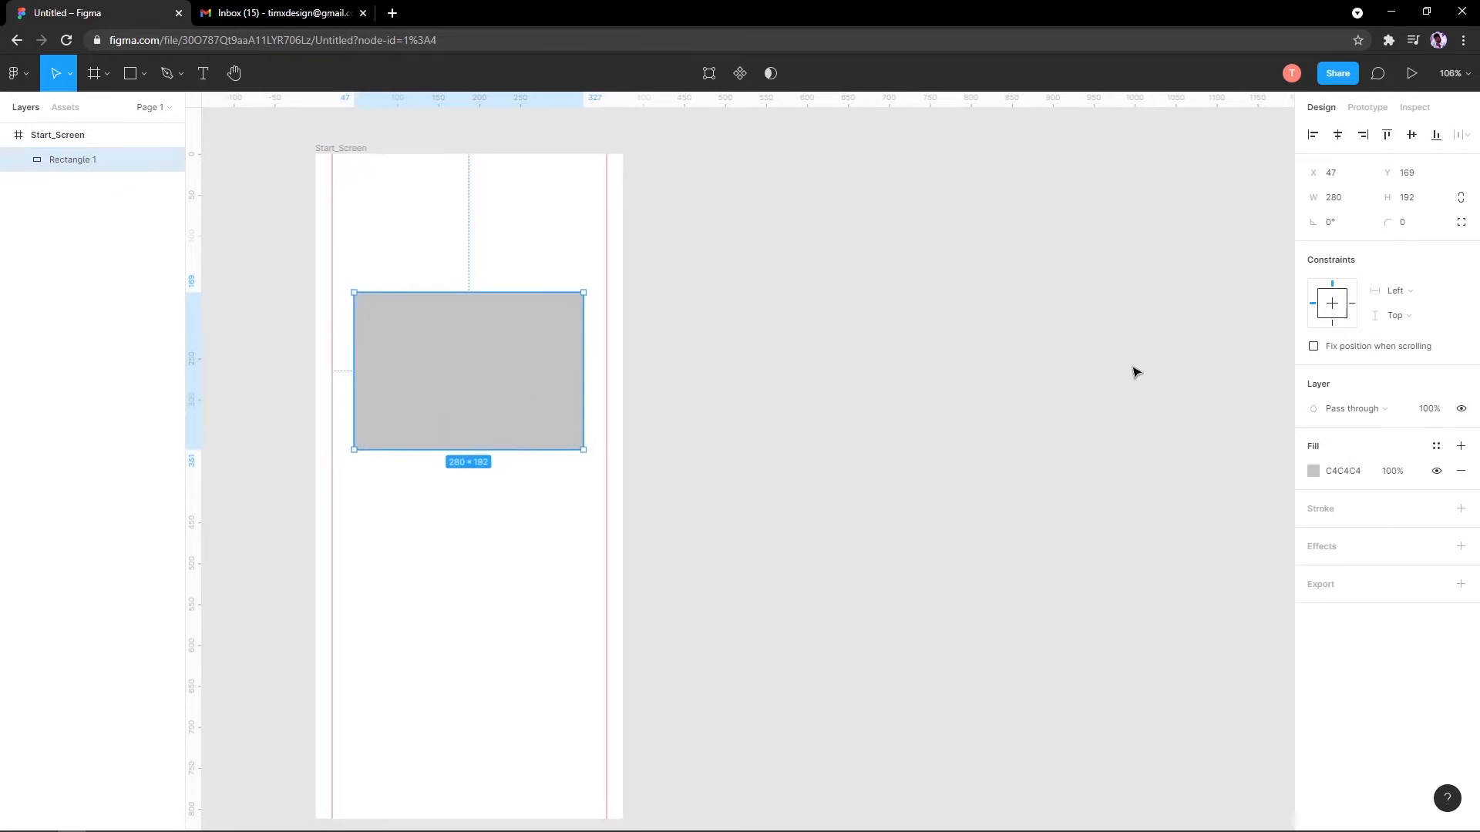
Step: Try removing the rectangle's fill and adding a black outline, then undo and delete it
left_click(1458, 471)
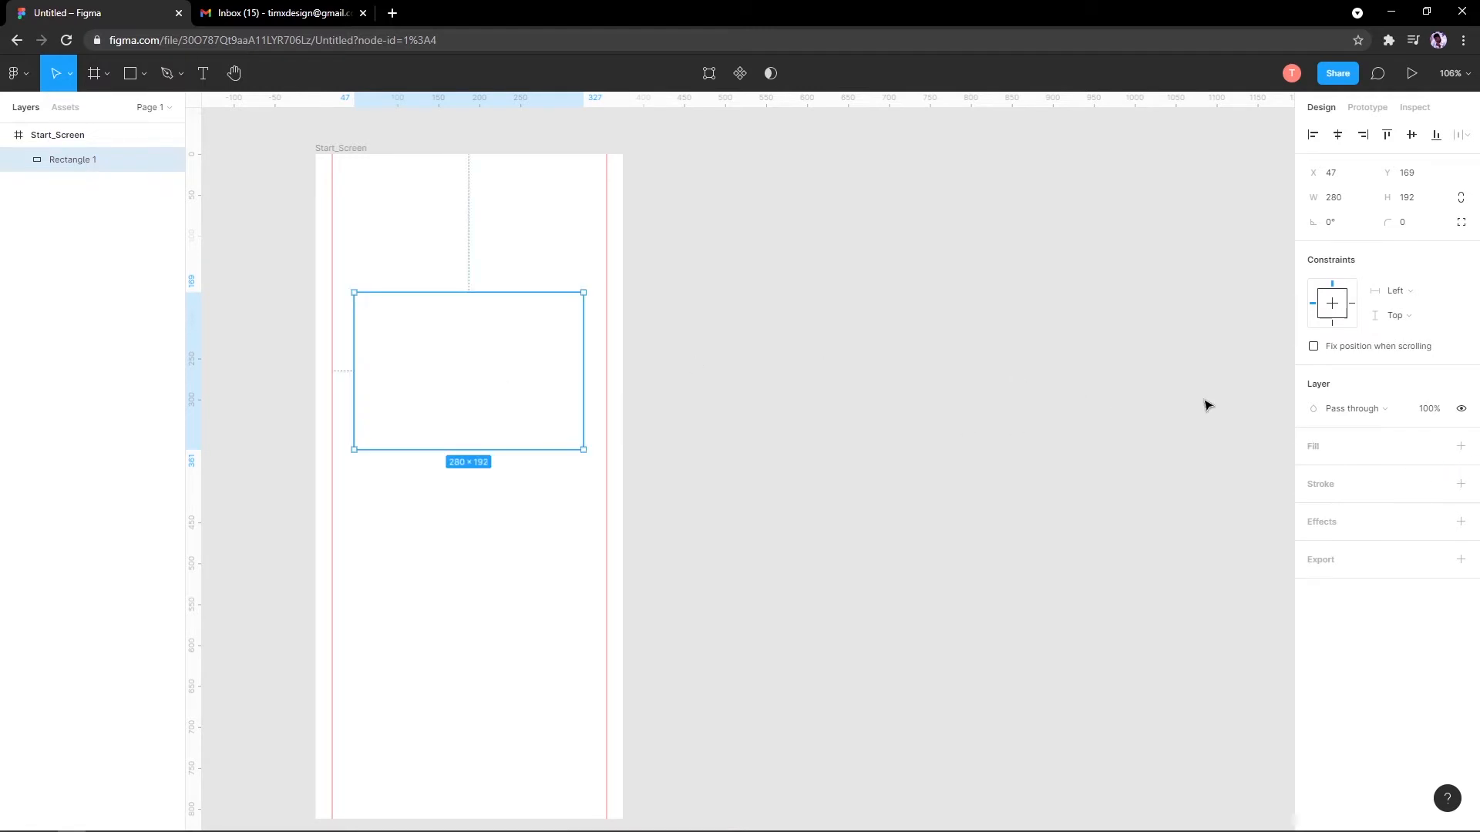
left_click(1467, 487)
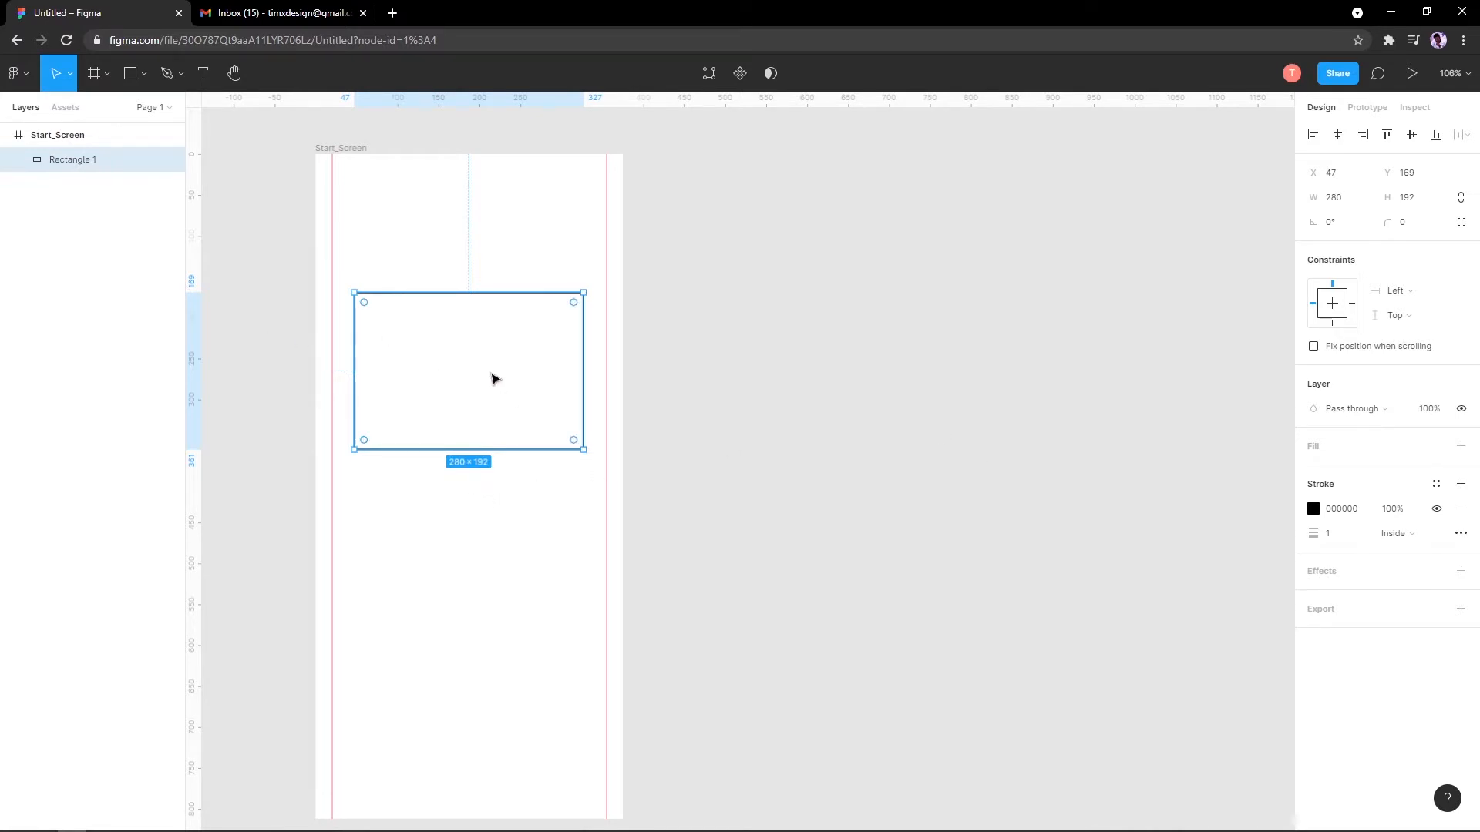
left_click_drag(535, 358, 566, 376)
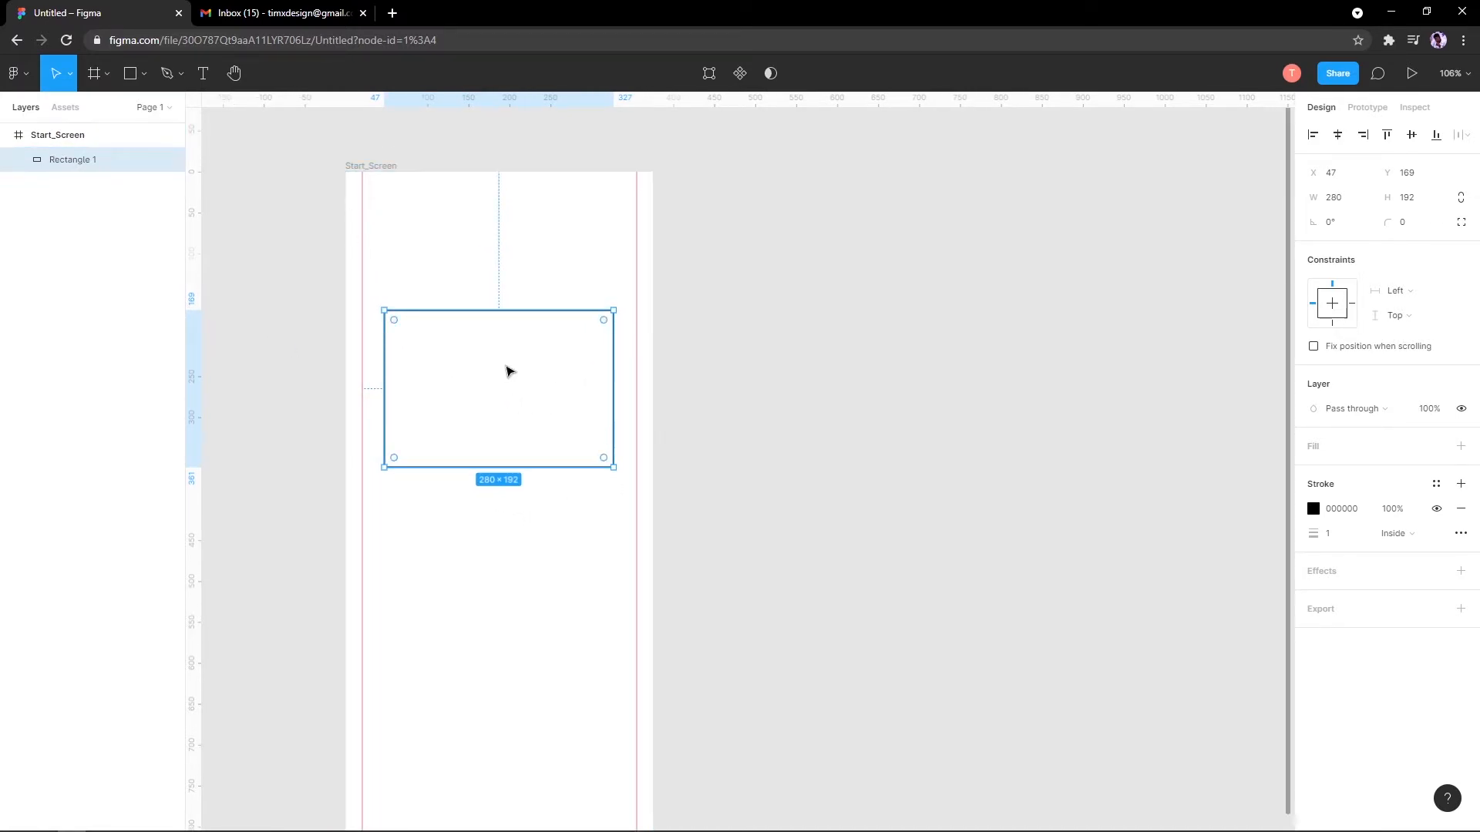
key("ctrl+z")
key("ctrl+z")
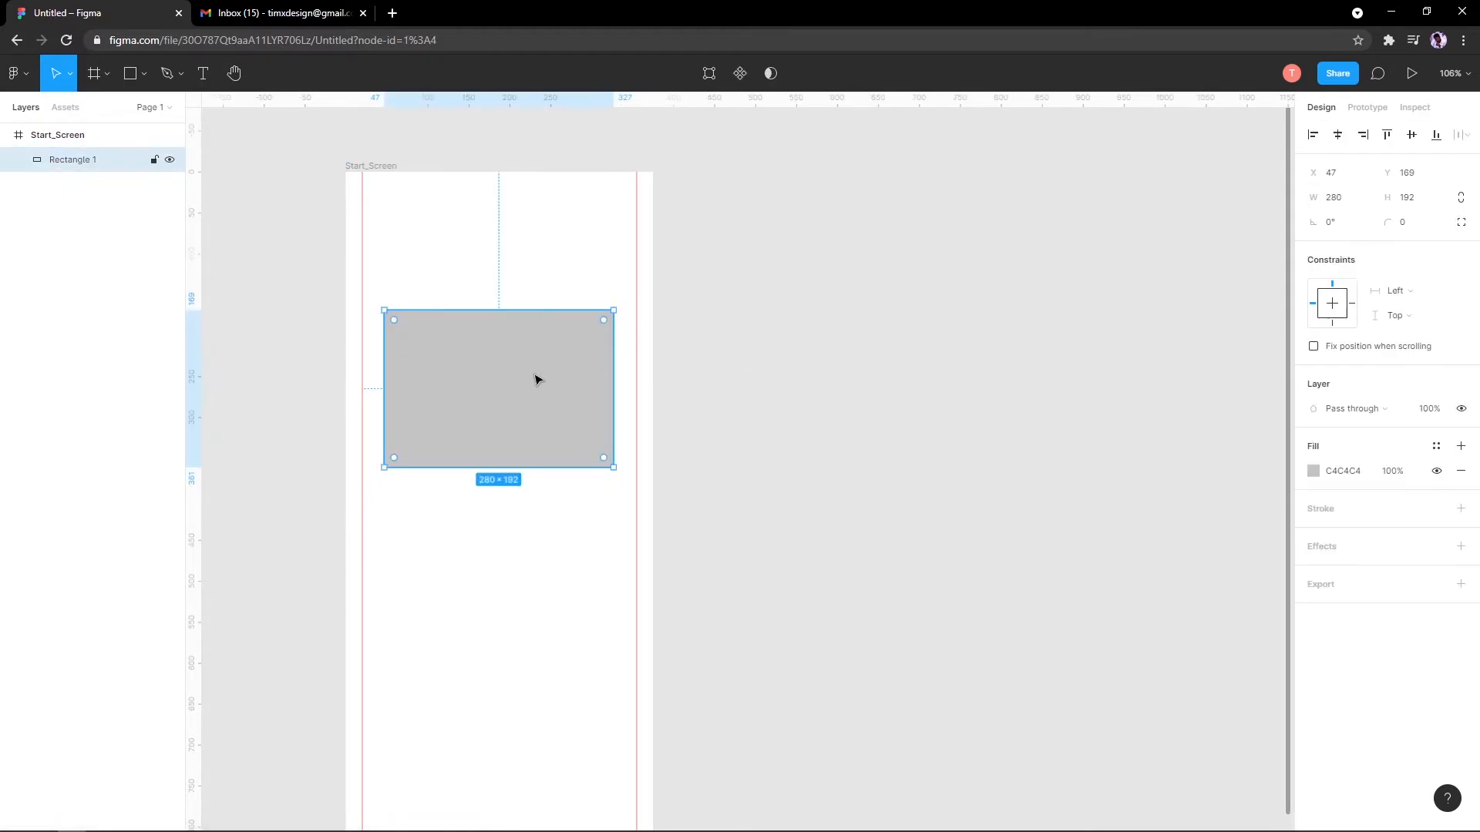
key("Delete")
Step: Draw a new rectangle in the upper frame with no fill and a 1px black stroke
left_click(142, 74)
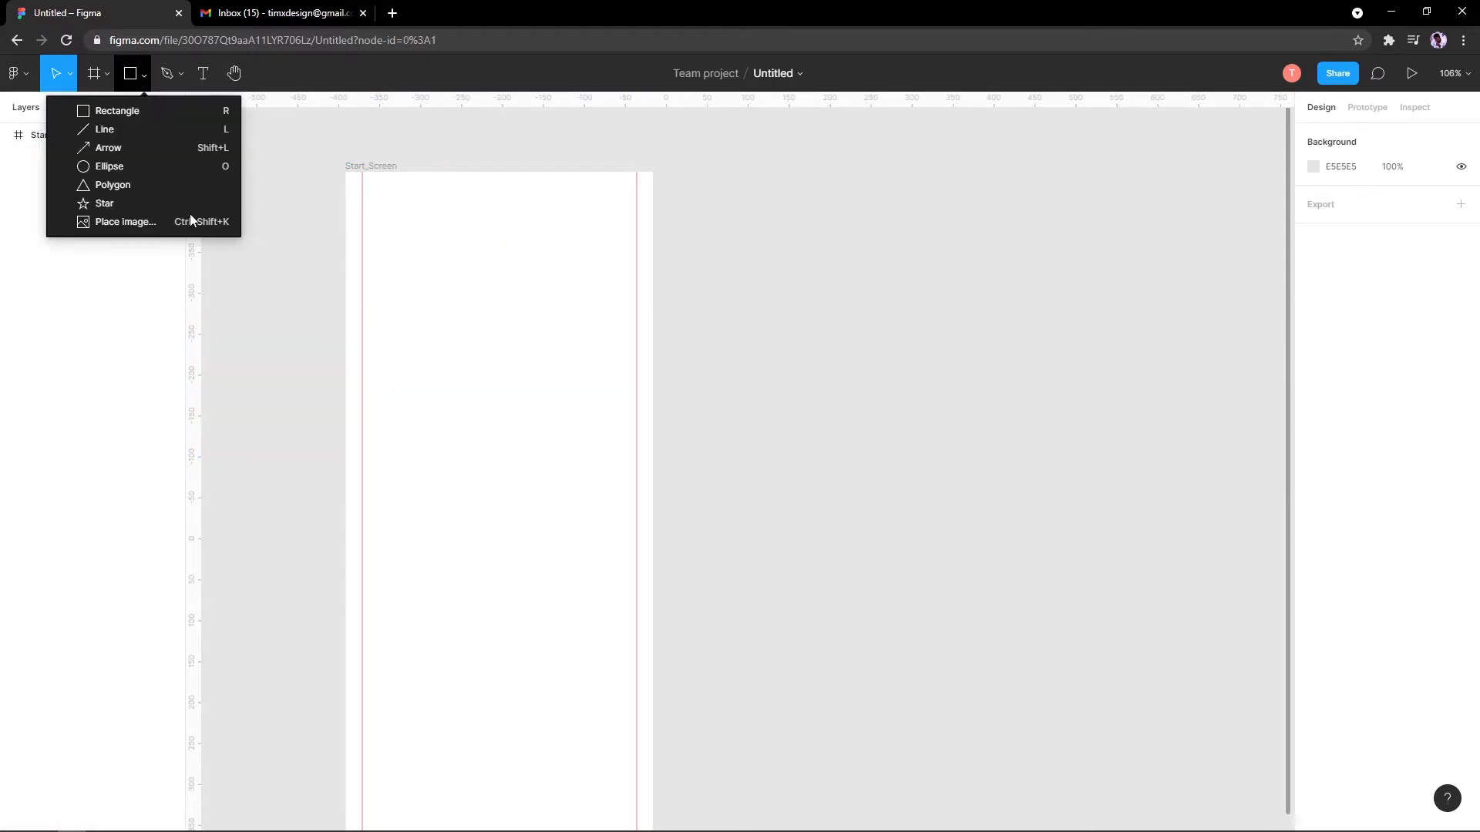
left_click(183, 112)
left_click_drag(378, 337, 611, 534)
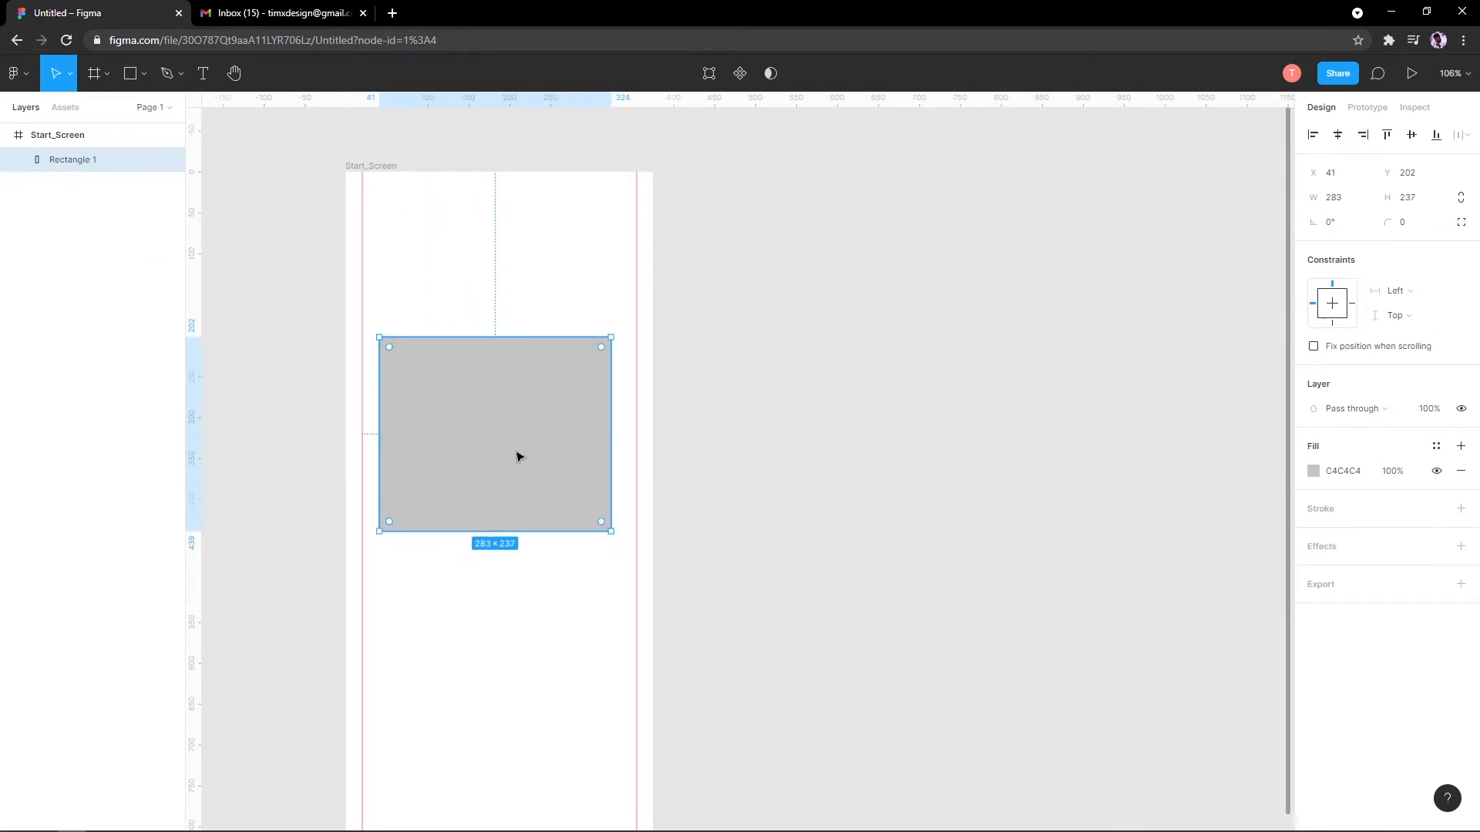
left_click(1460, 471)
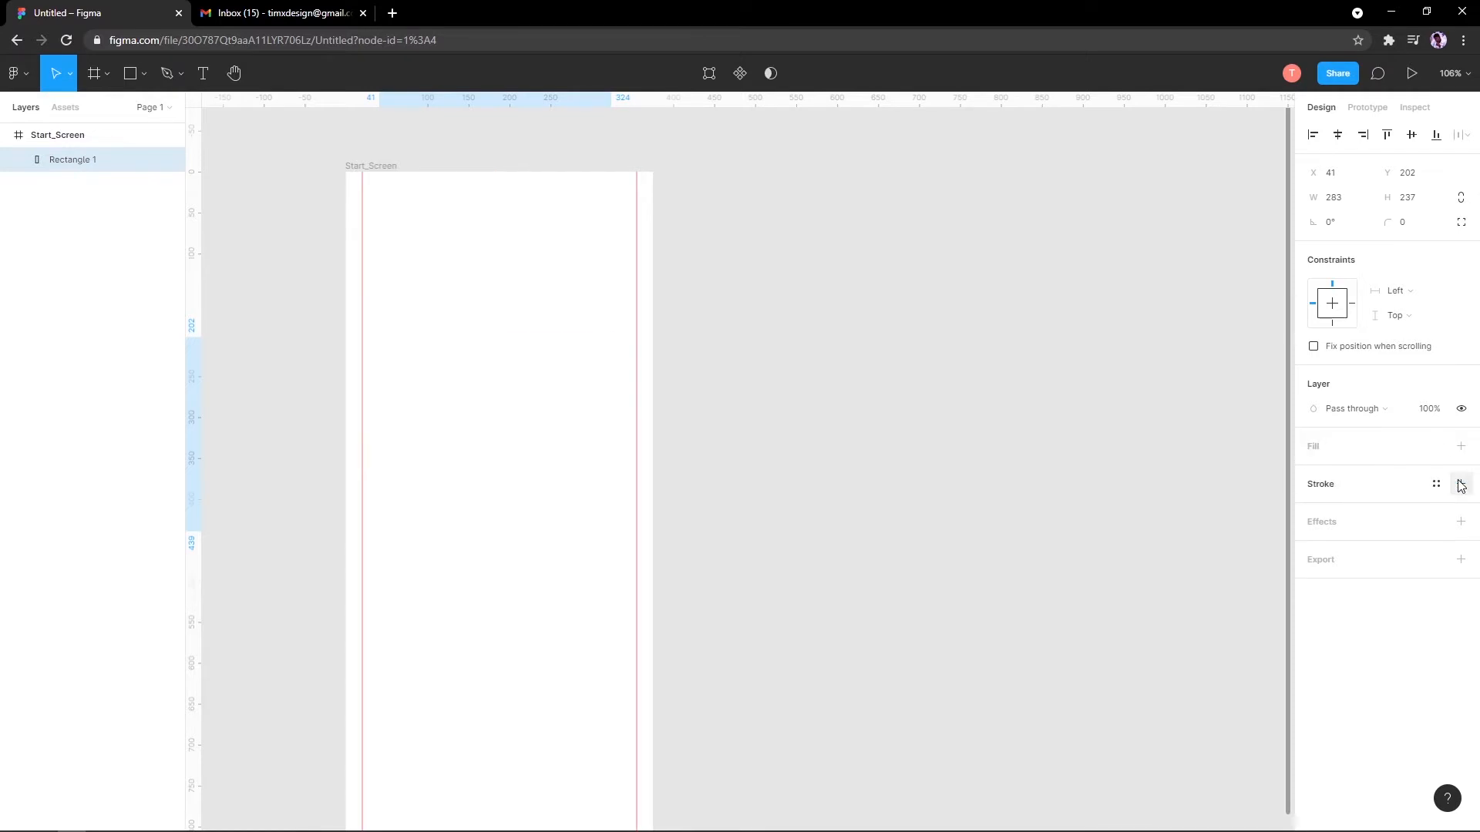
left_click(1461, 484)
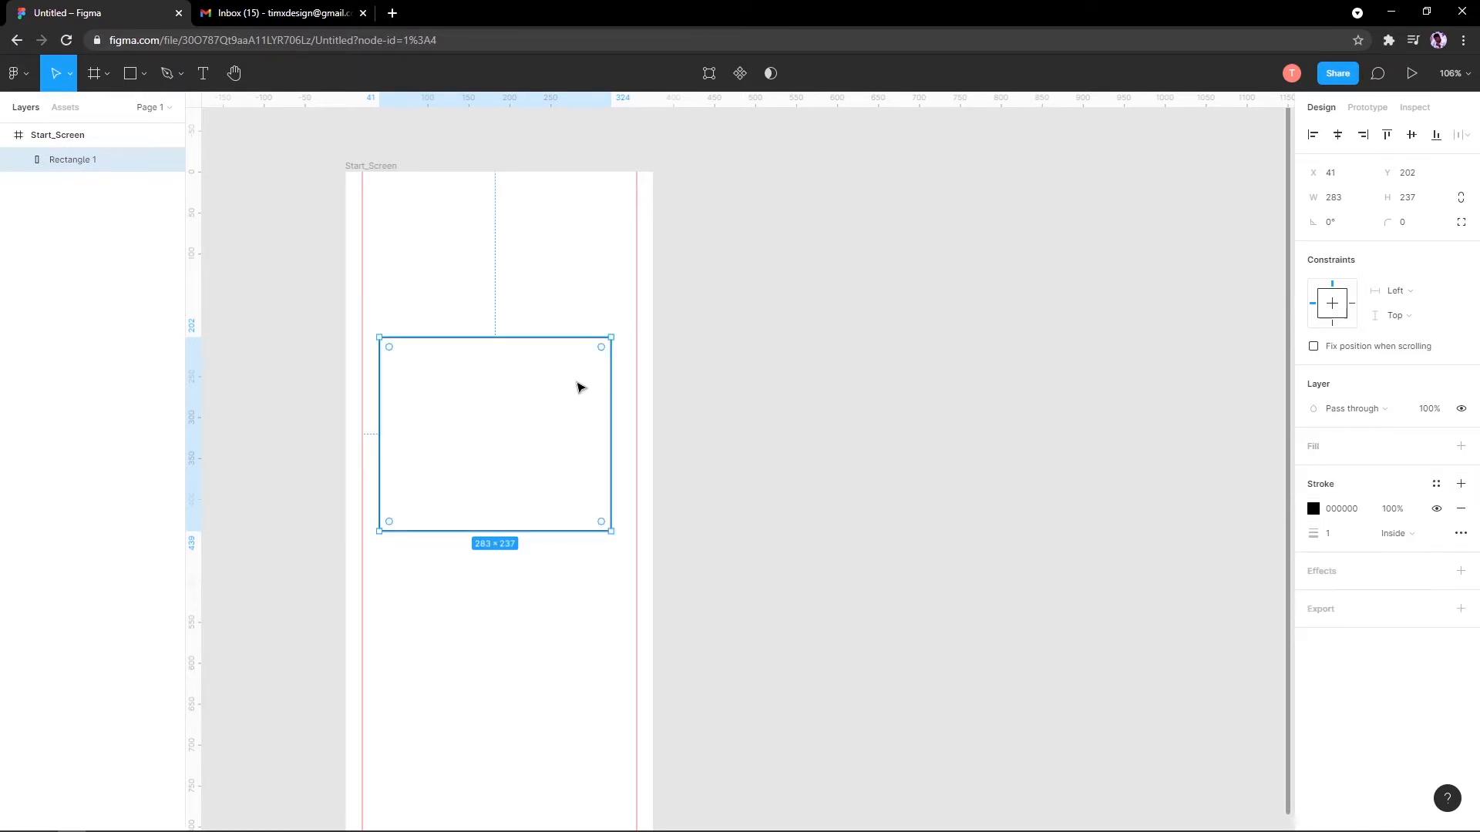
left_click(143, 73)
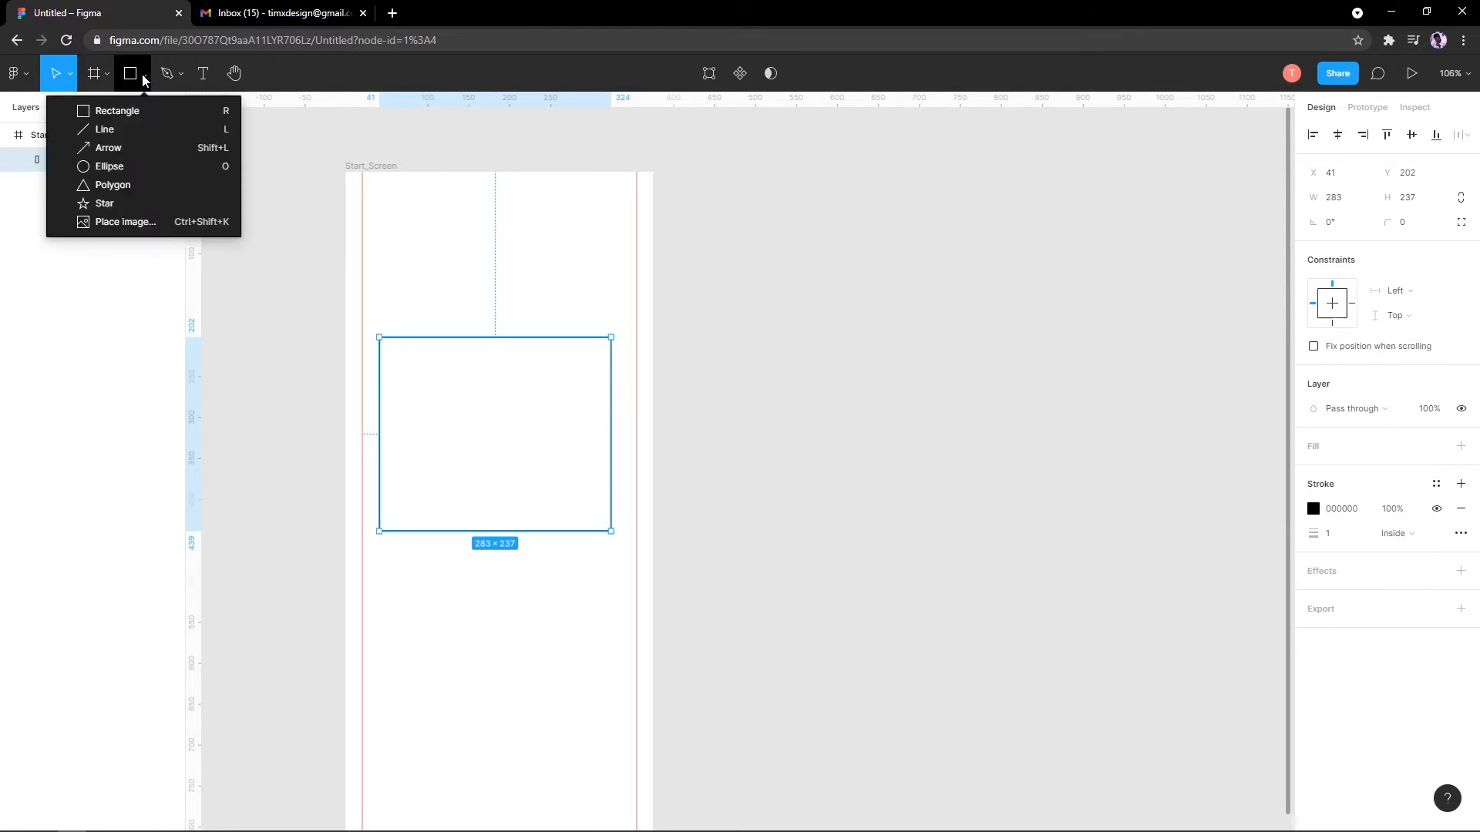
Step: Draw two corner-to-corner diagonal lines across the rectangle, snapping their ends to the corners
left_click(128, 140)
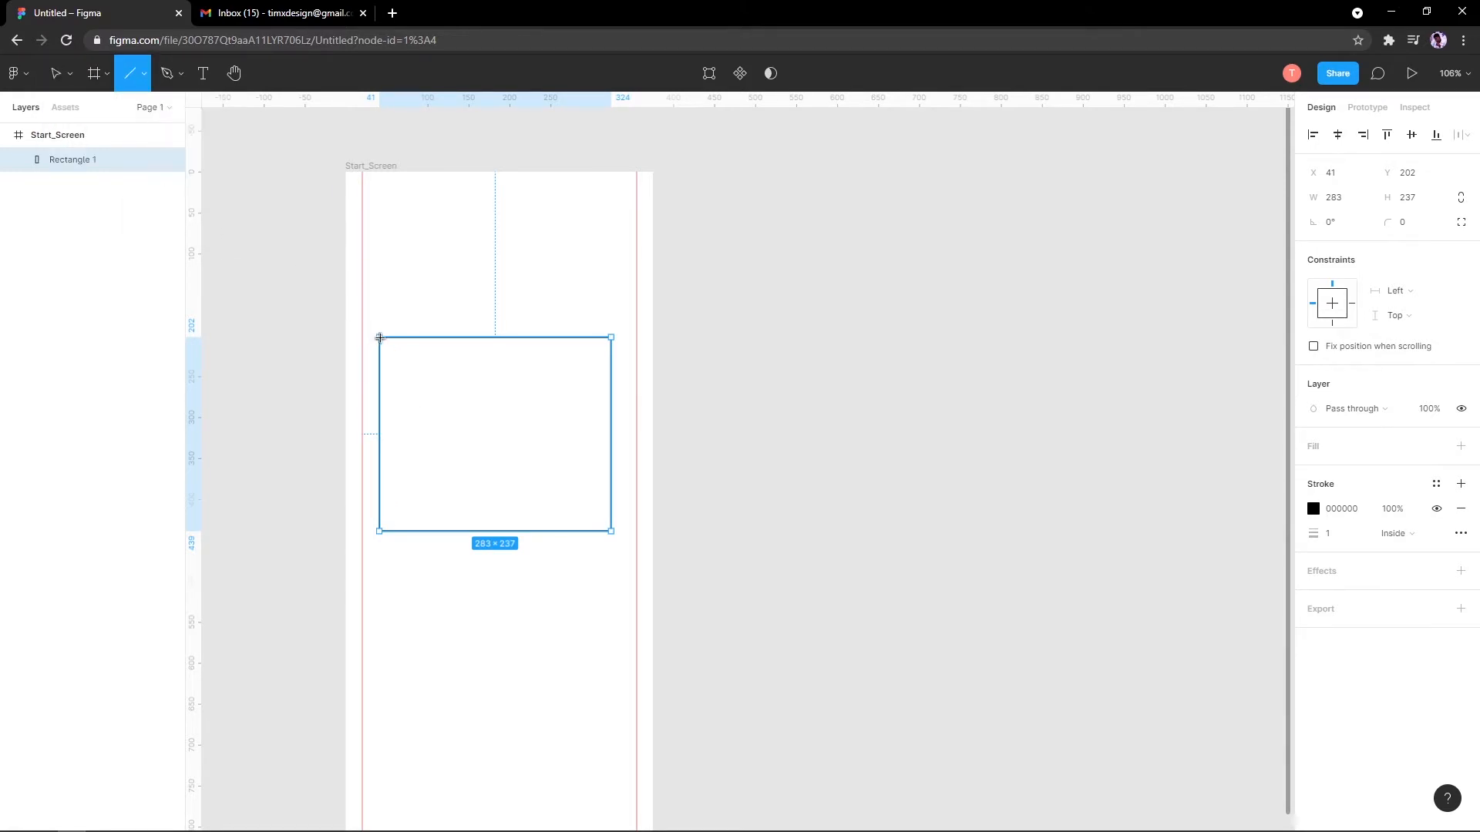
left_click_drag(380, 338, 611, 531)
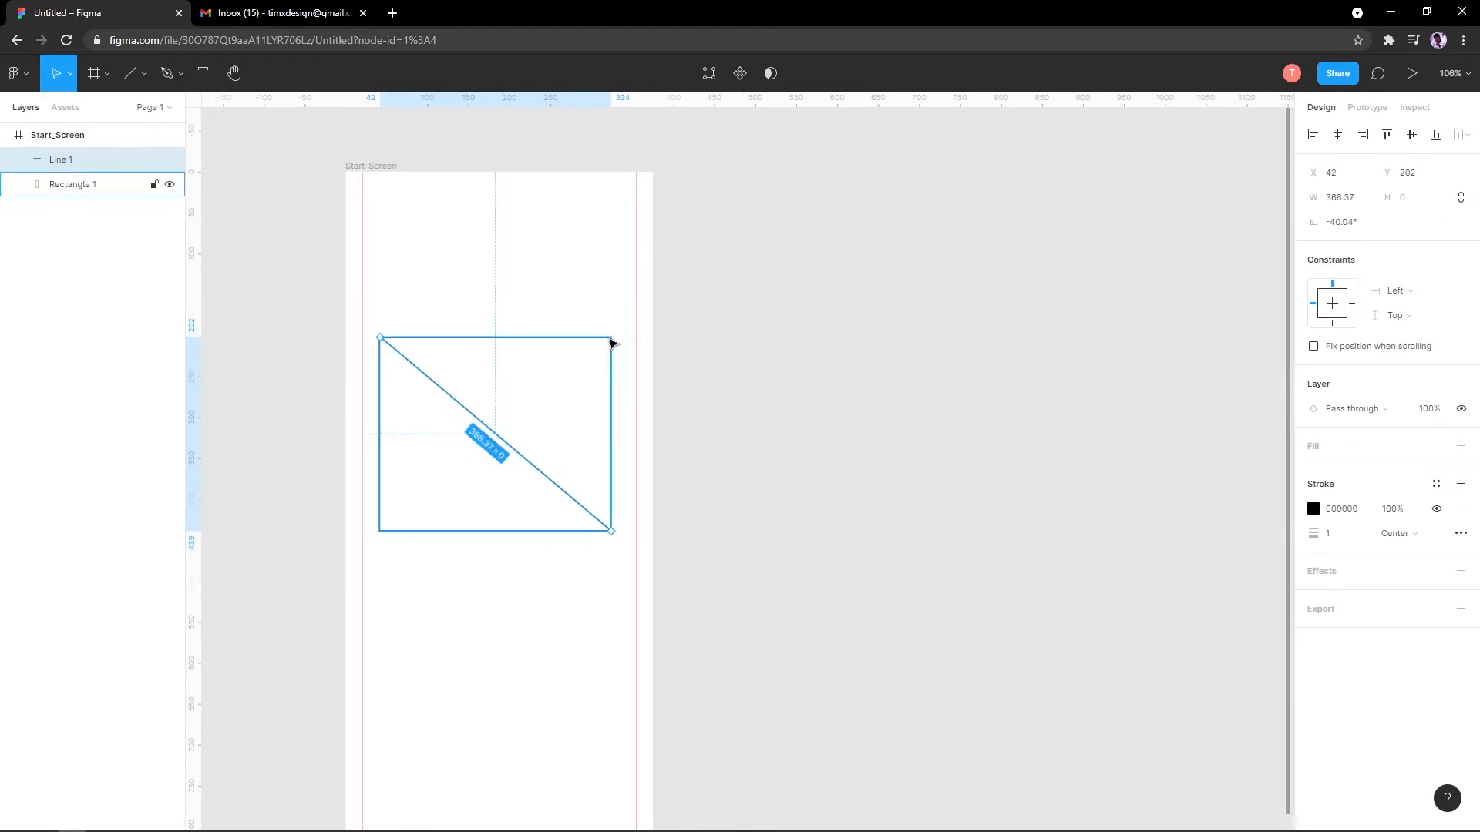
left_click(128, 73)
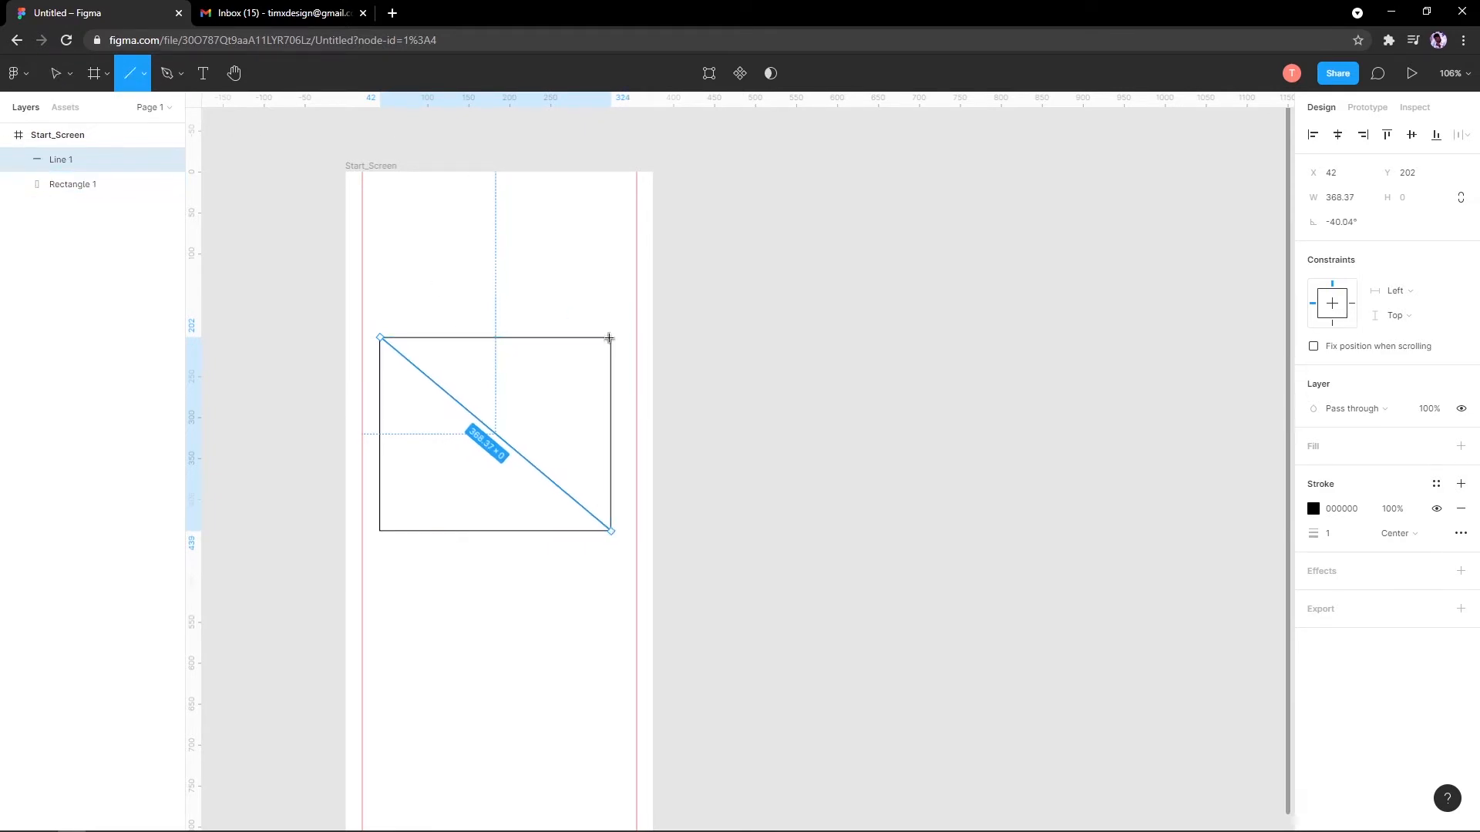
left_click_drag(609, 337, 383, 534)
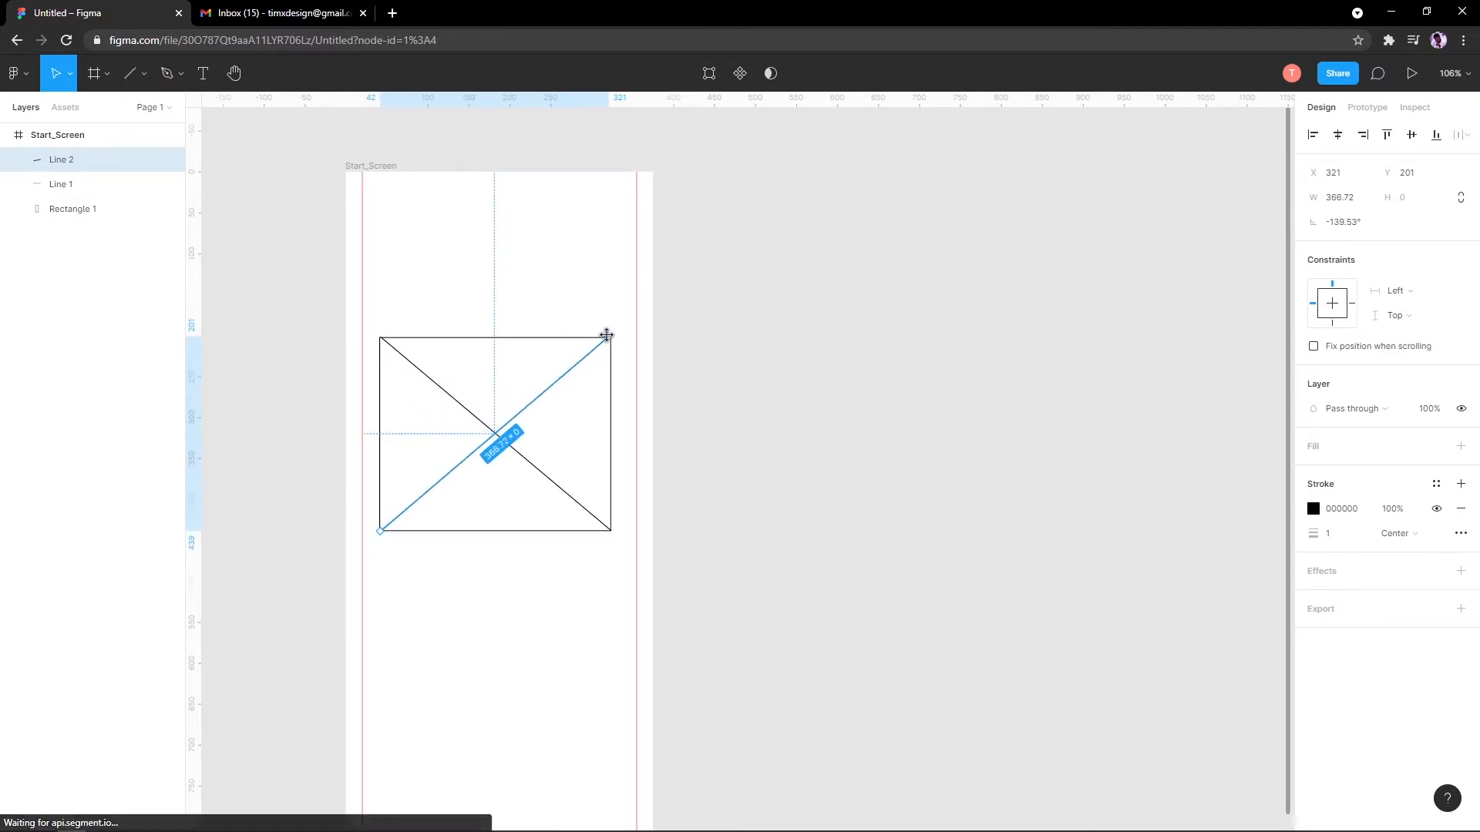
left_click_drag(604, 335, 608, 335)
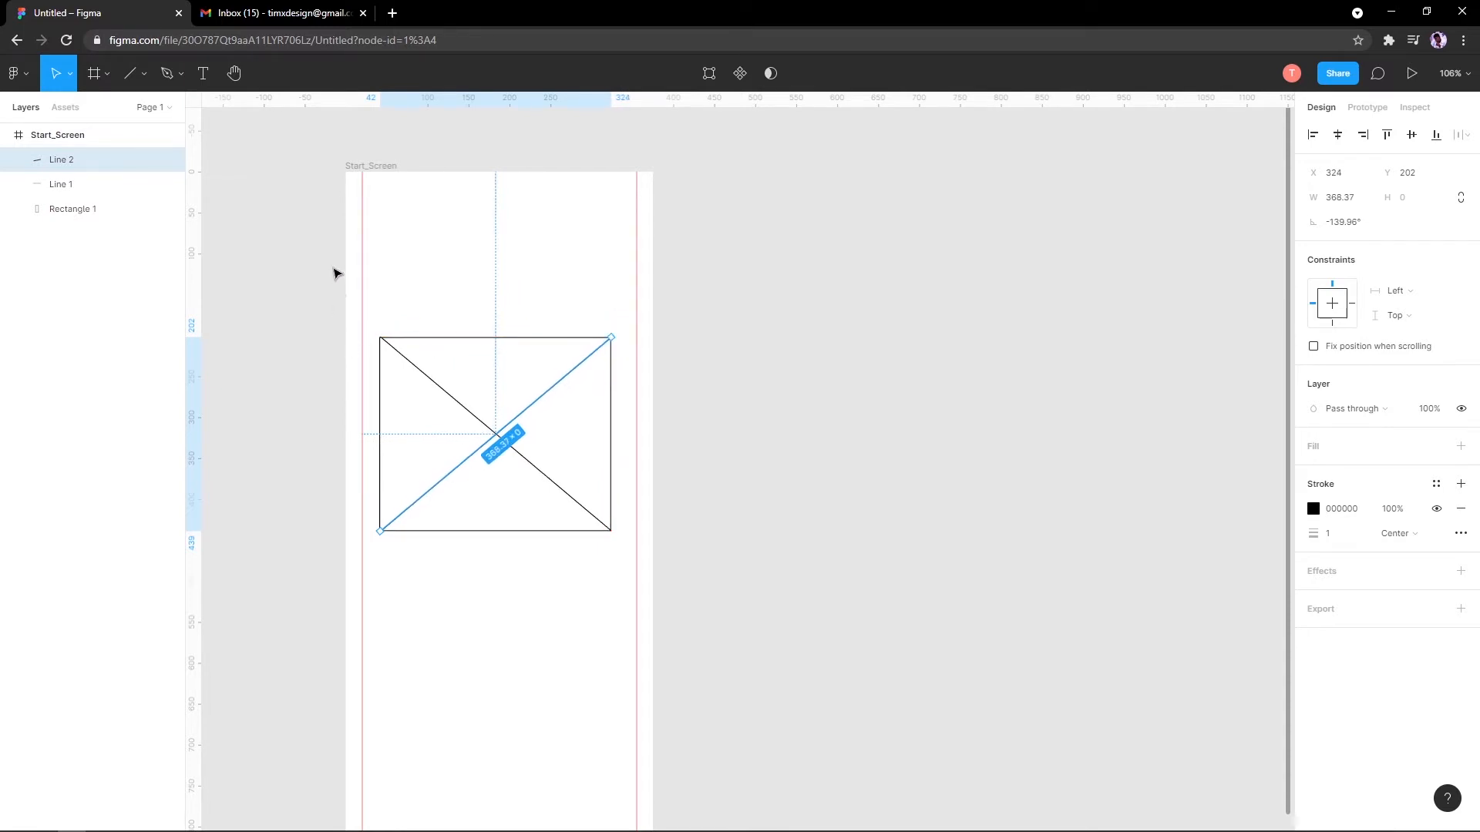
left_click(390, 350)
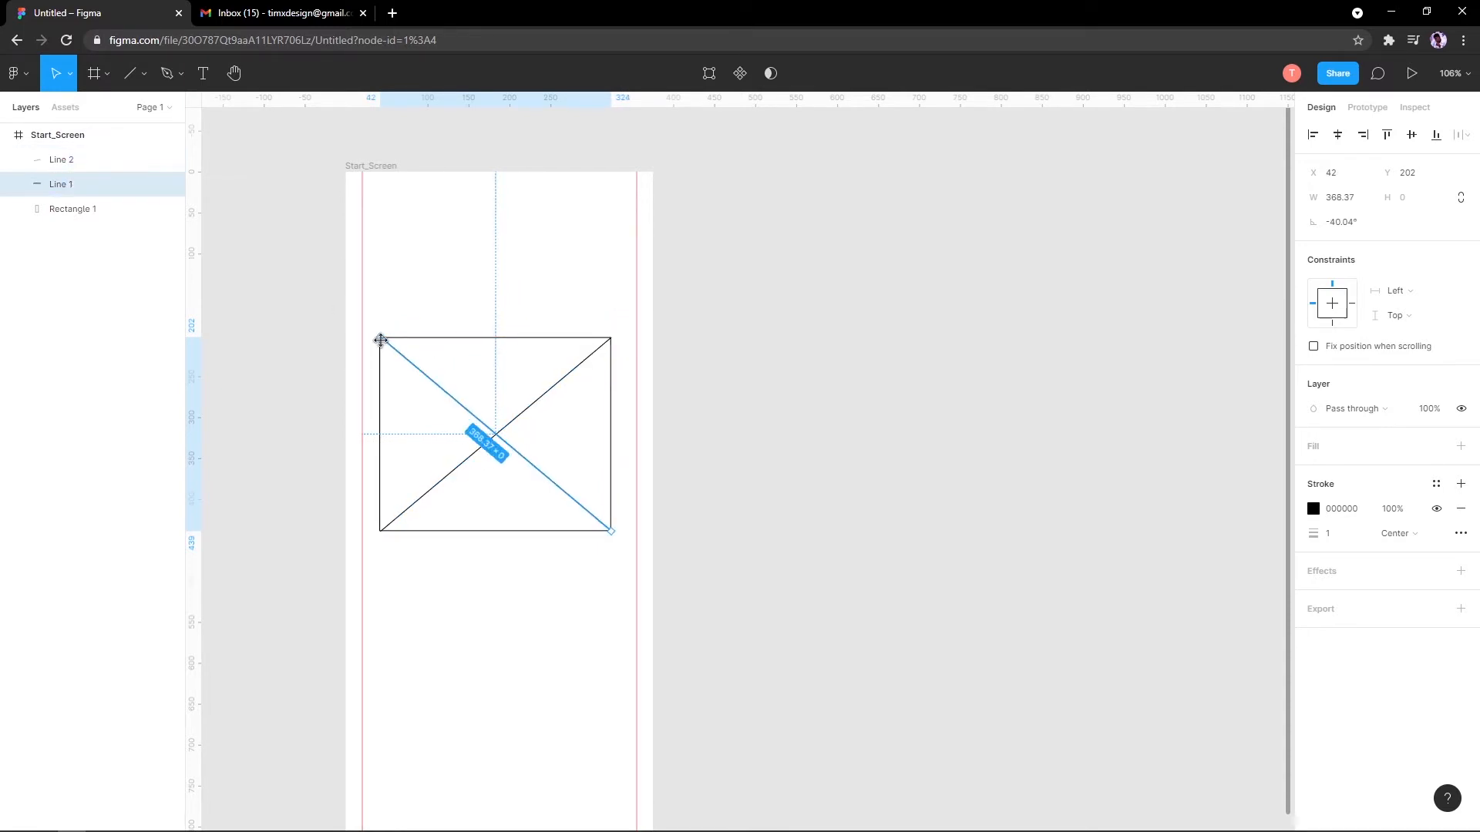
left_click_drag(378, 341, 380, 338)
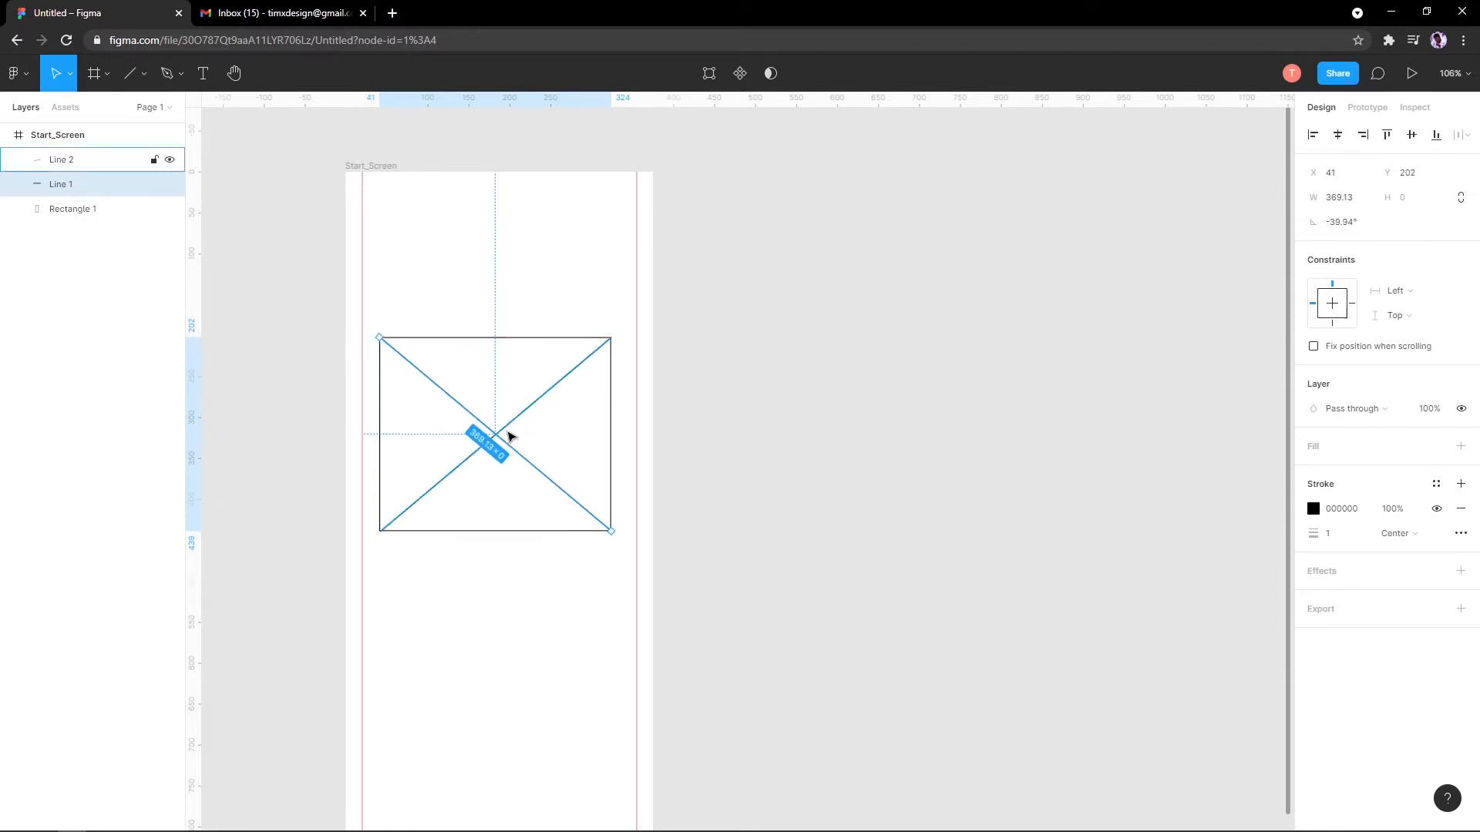
Step: Shrink the rectangle and both diagonals to 175.53 × 147 and move them to the frame centre
left_click(516, 281)
left_click_drag(744, 268, 344, 593)
left_click(610, 531)
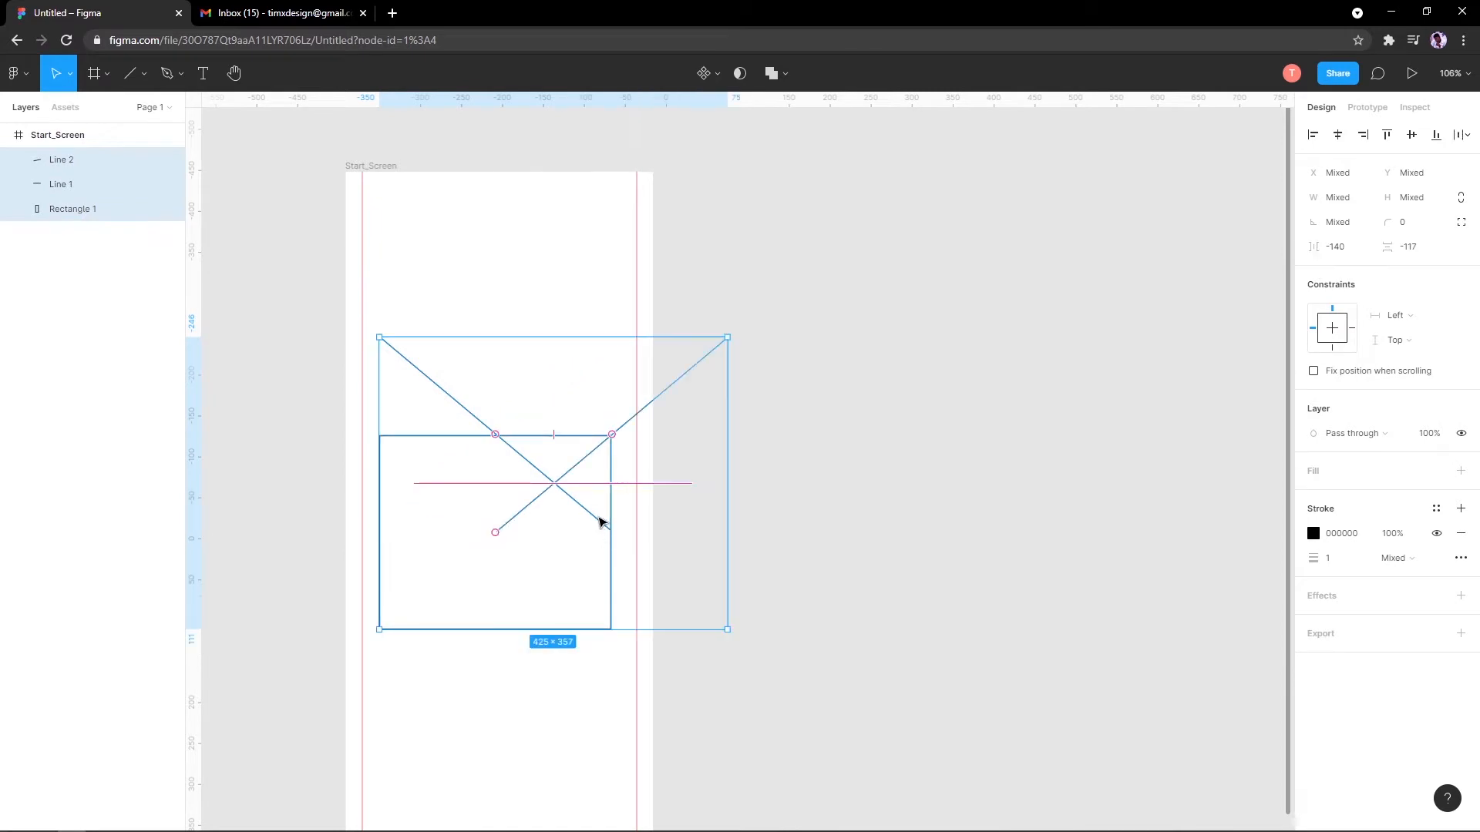
key("ctrl+z")
left_click_drag(609, 532, 552, 482)
left_click_drag(475, 423, 508, 480)
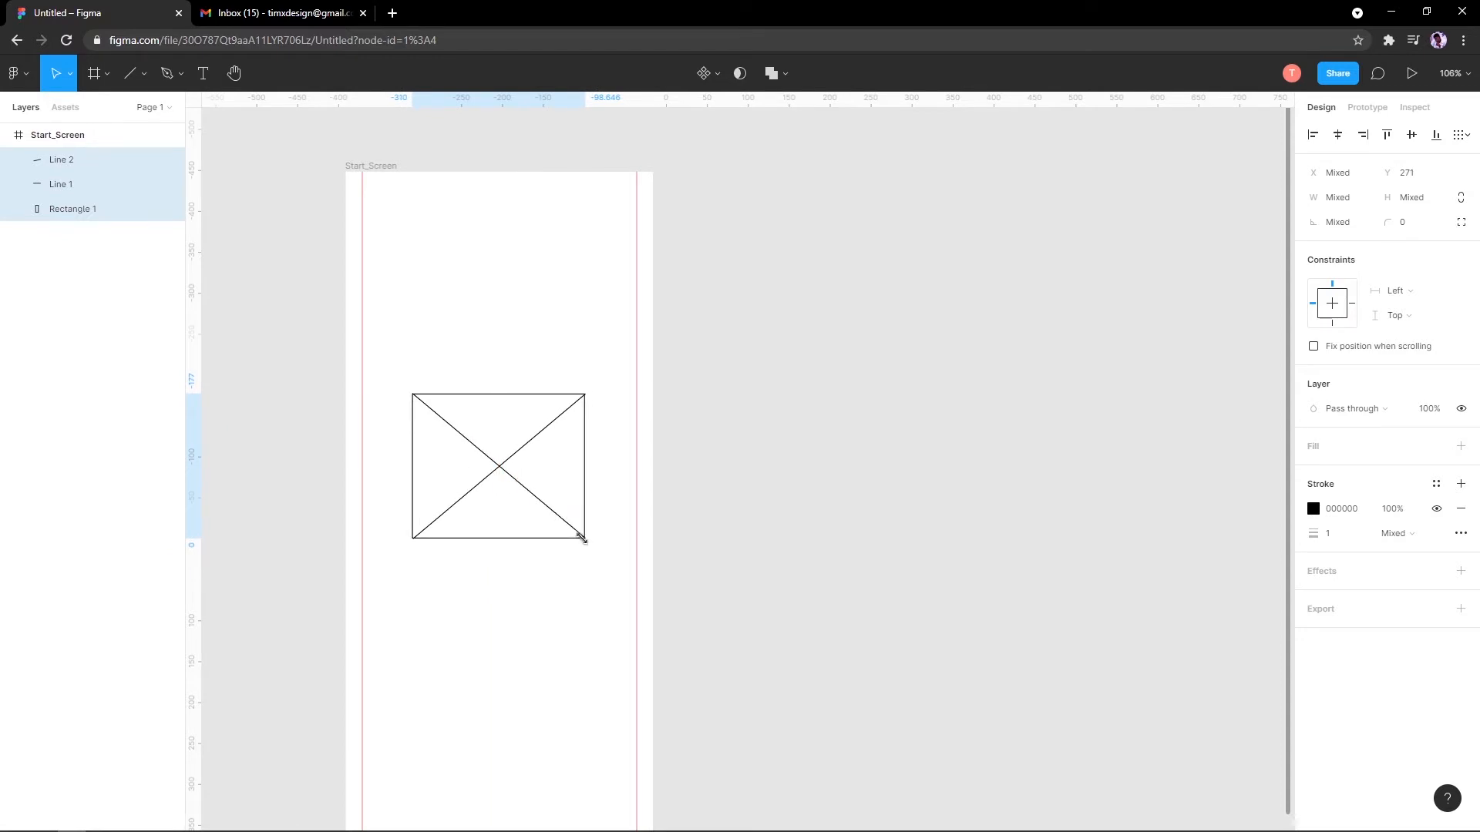
left_click_drag(578, 535, 500, 464)
Step: Reselect the crossed placeholder and nudge it slightly to centre it in Start_Screen
left_click(636, 500)
scroll(630, 499, "down", 3)
scroll(624, 520, "up", 3)
scroll(458, 299, "up", 7)
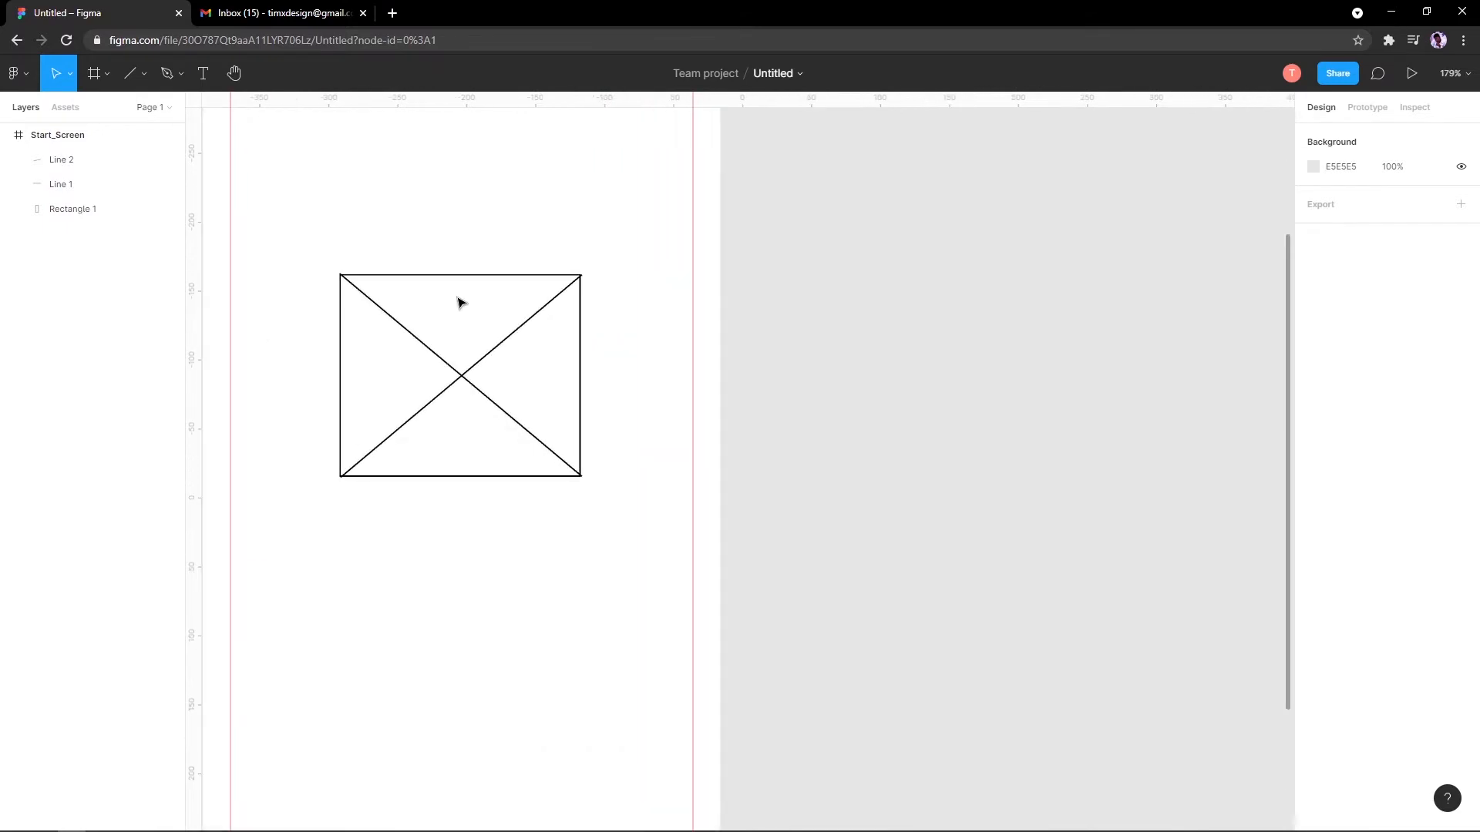
scroll(611, 309, "up", 2)
scroll(654, 310, "down", 9)
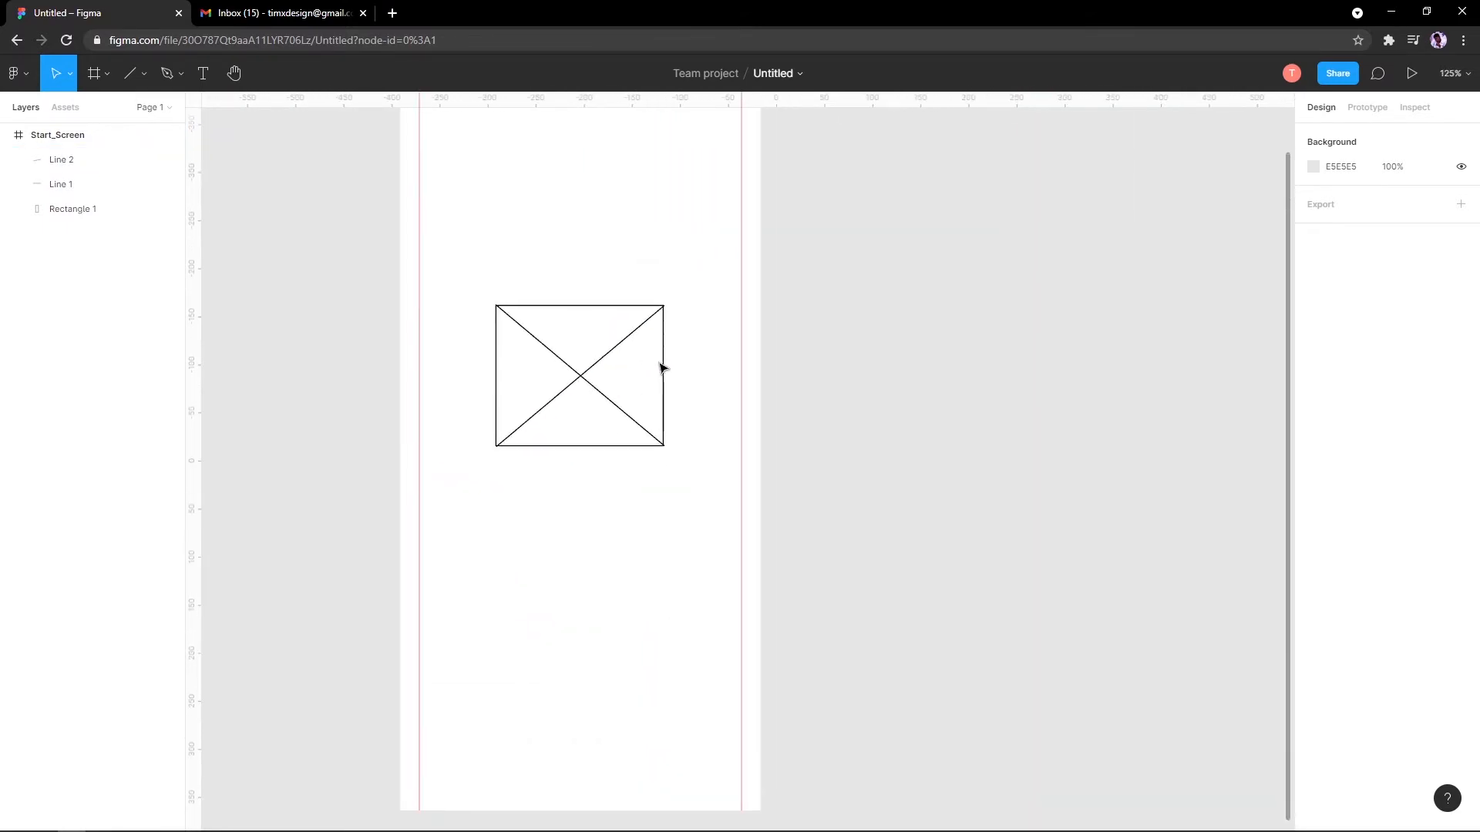
scroll(538, 422, "up", 2)
left_click_drag(512, 426, 542, 425)
scroll(566, 442, "down", 3)
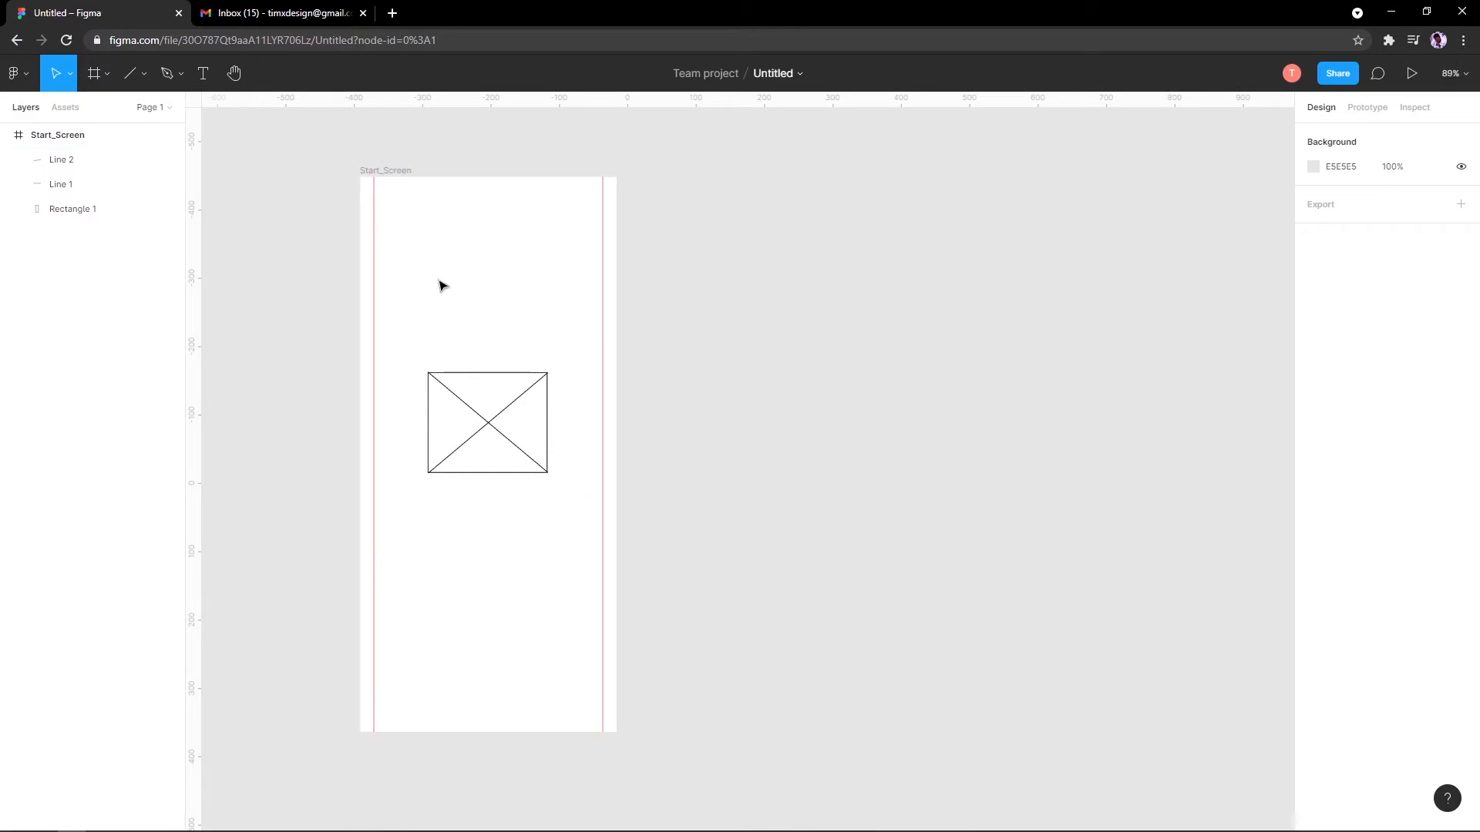
left_click_drag(702, 575, 429, 367)
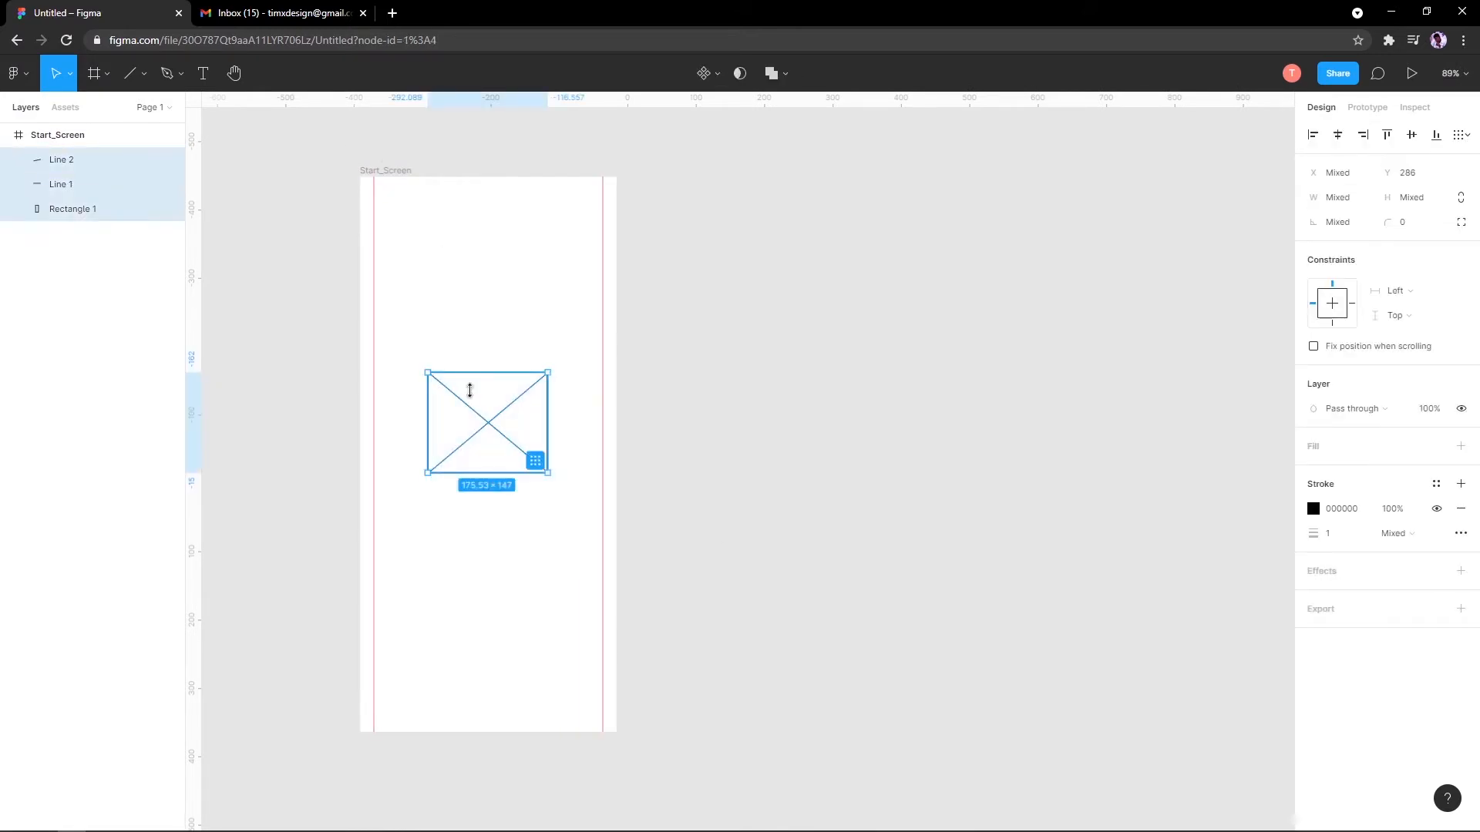
left_click_drag(485, 423, 489, 426)
scroll(459, 333, "down", 3)
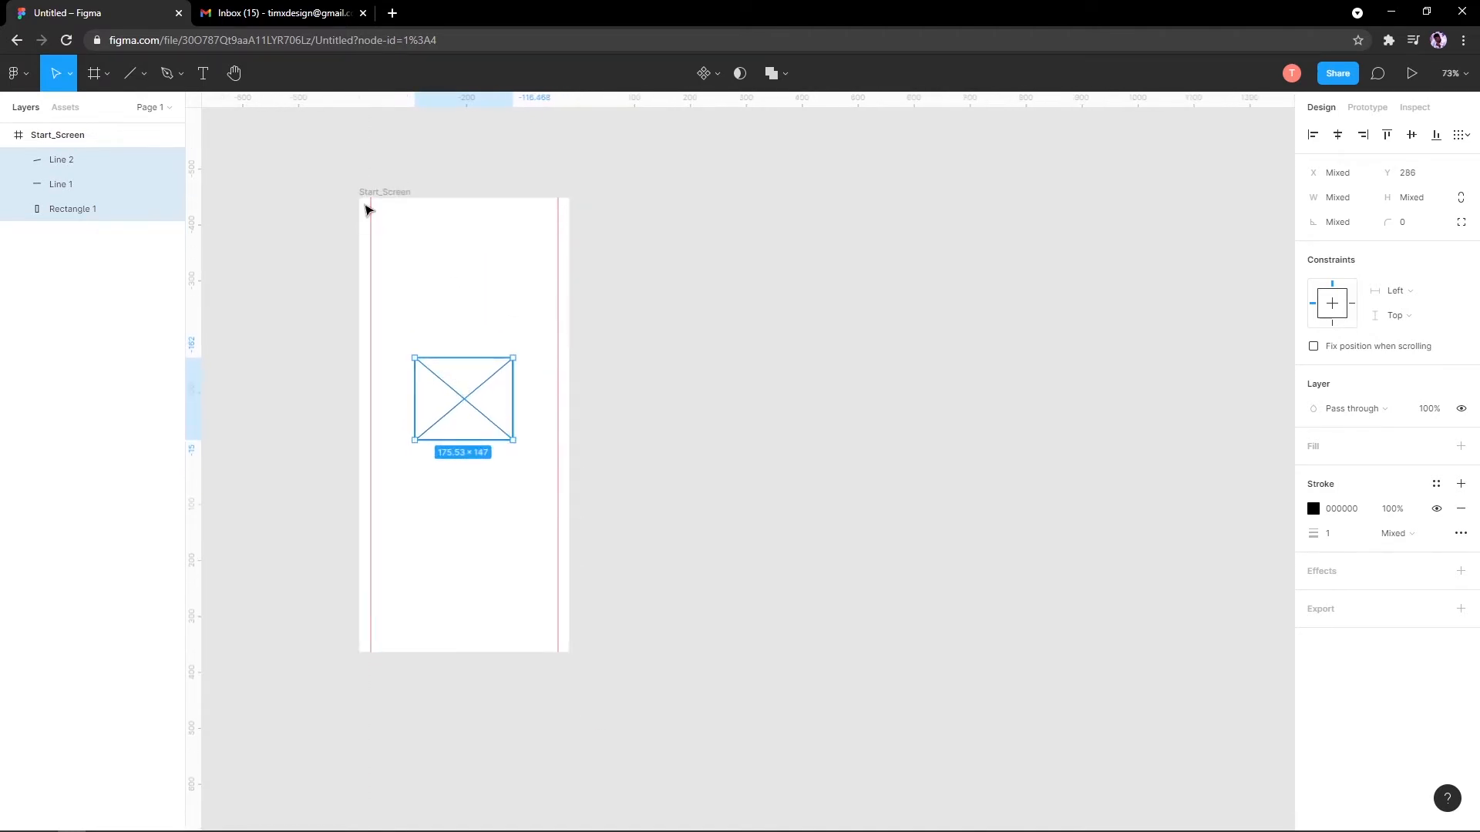
Step: Add a 'FurniturePro' text caption below the placeholder and centre it under it
left_click(212, 77)
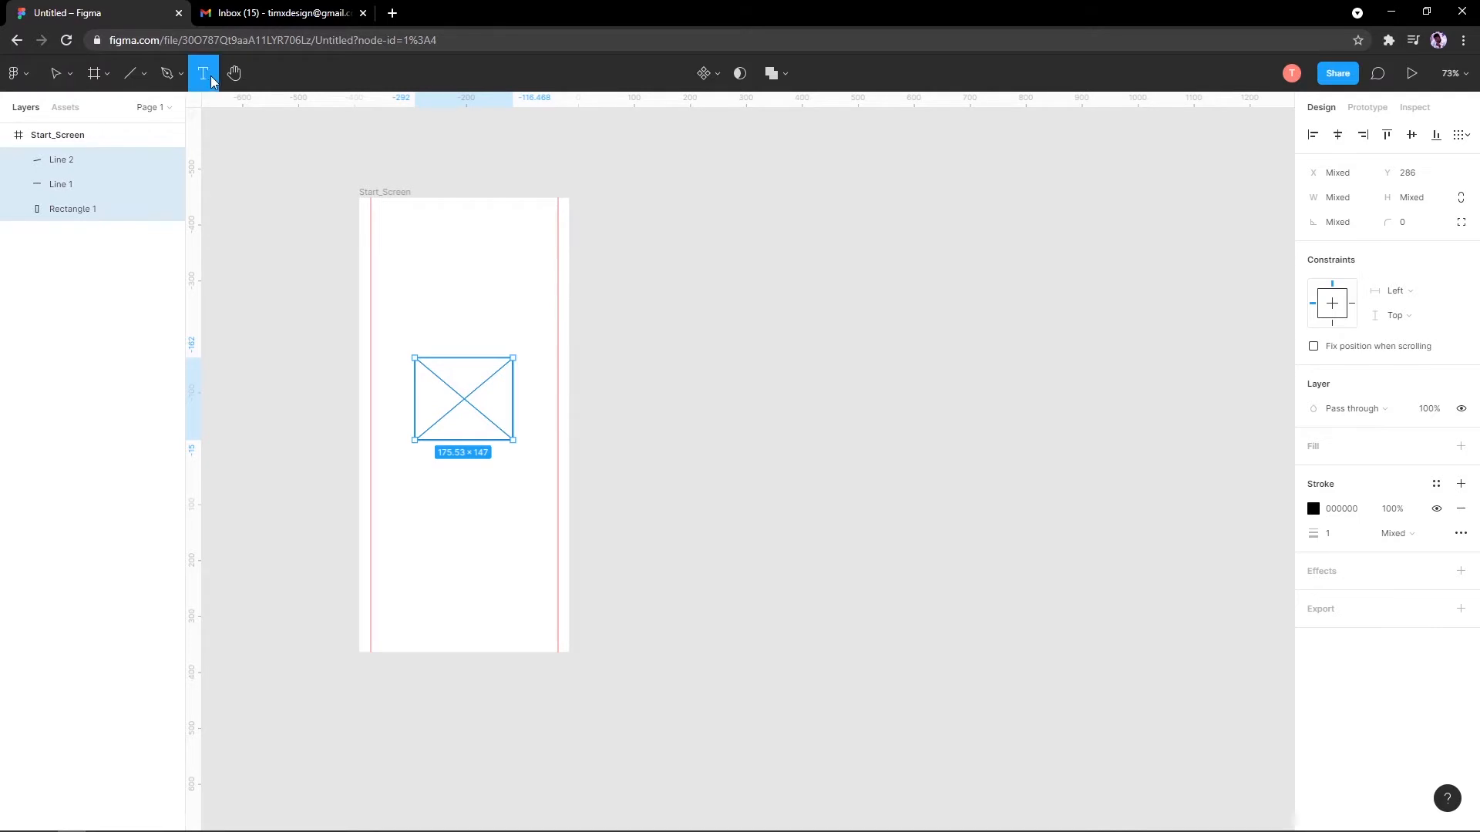
scroll(410, 478, "up", 3)
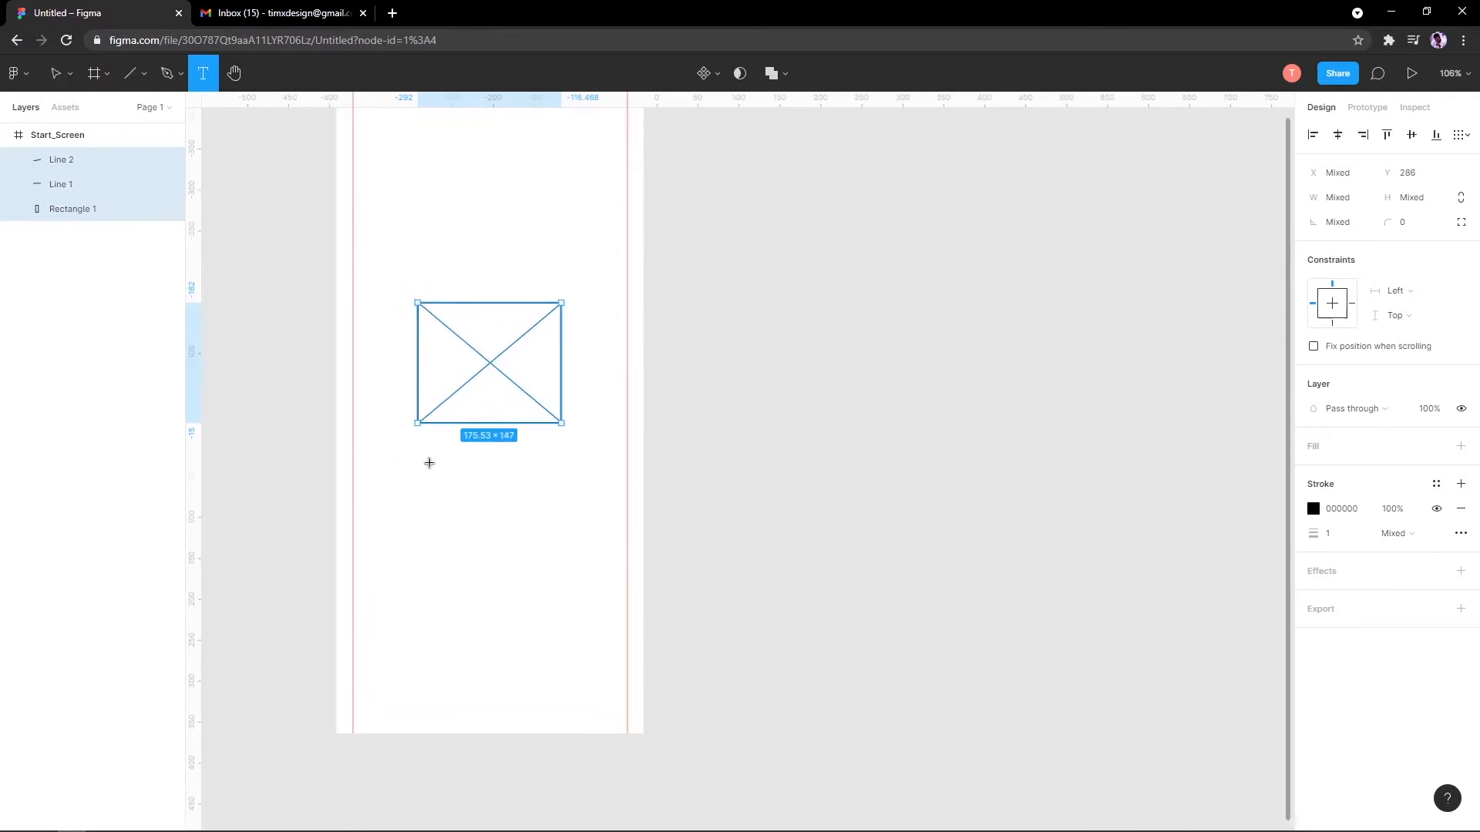
left_click(431, 463)
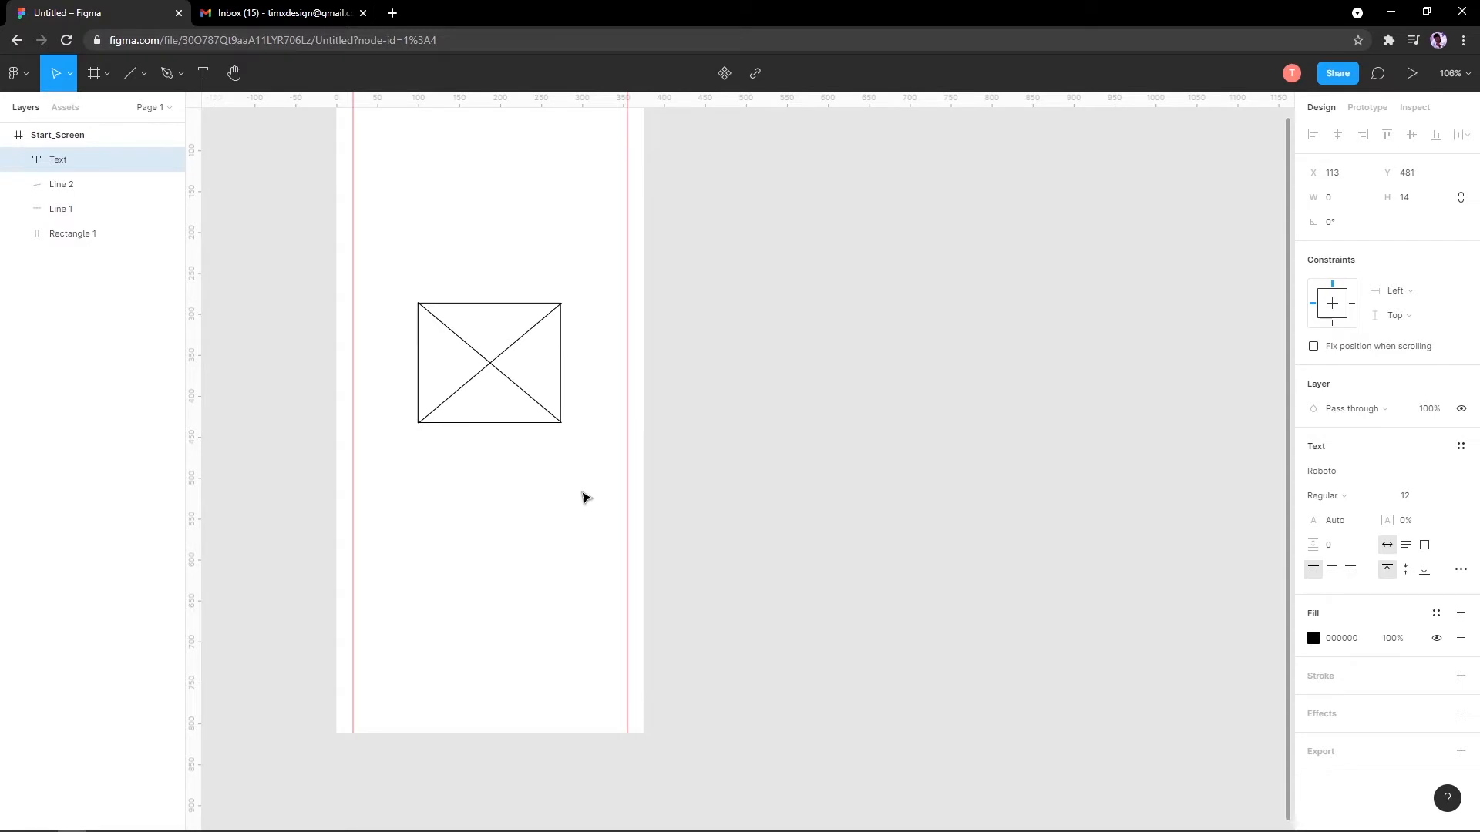
type("FurniturePro")
key("Escape")
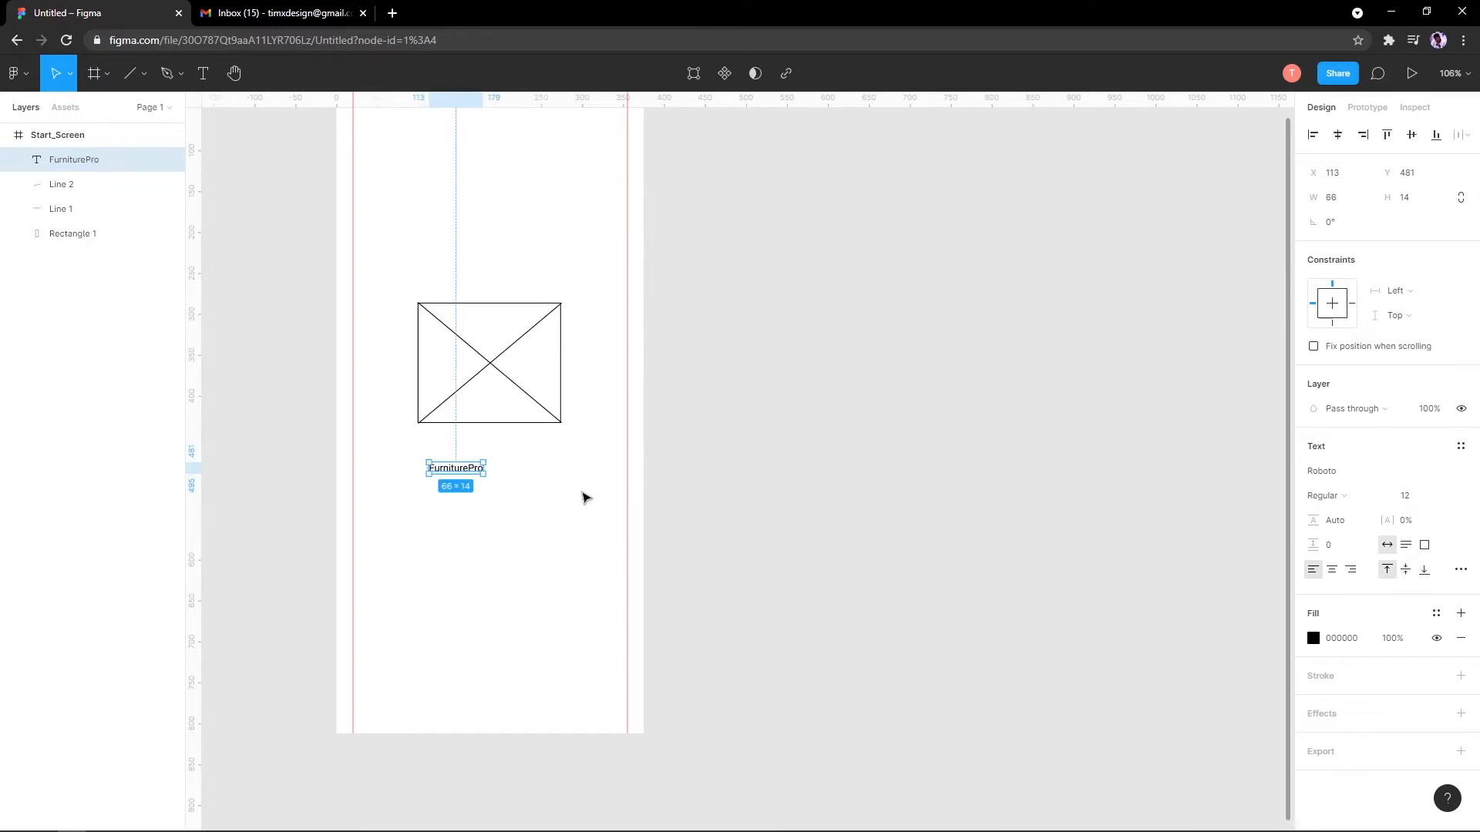
left_click_drag(455, 474, 487, 474)
Step: Check the FurniturePro caption's placement, then select the Start_Screen frame
left_click(638, 495)
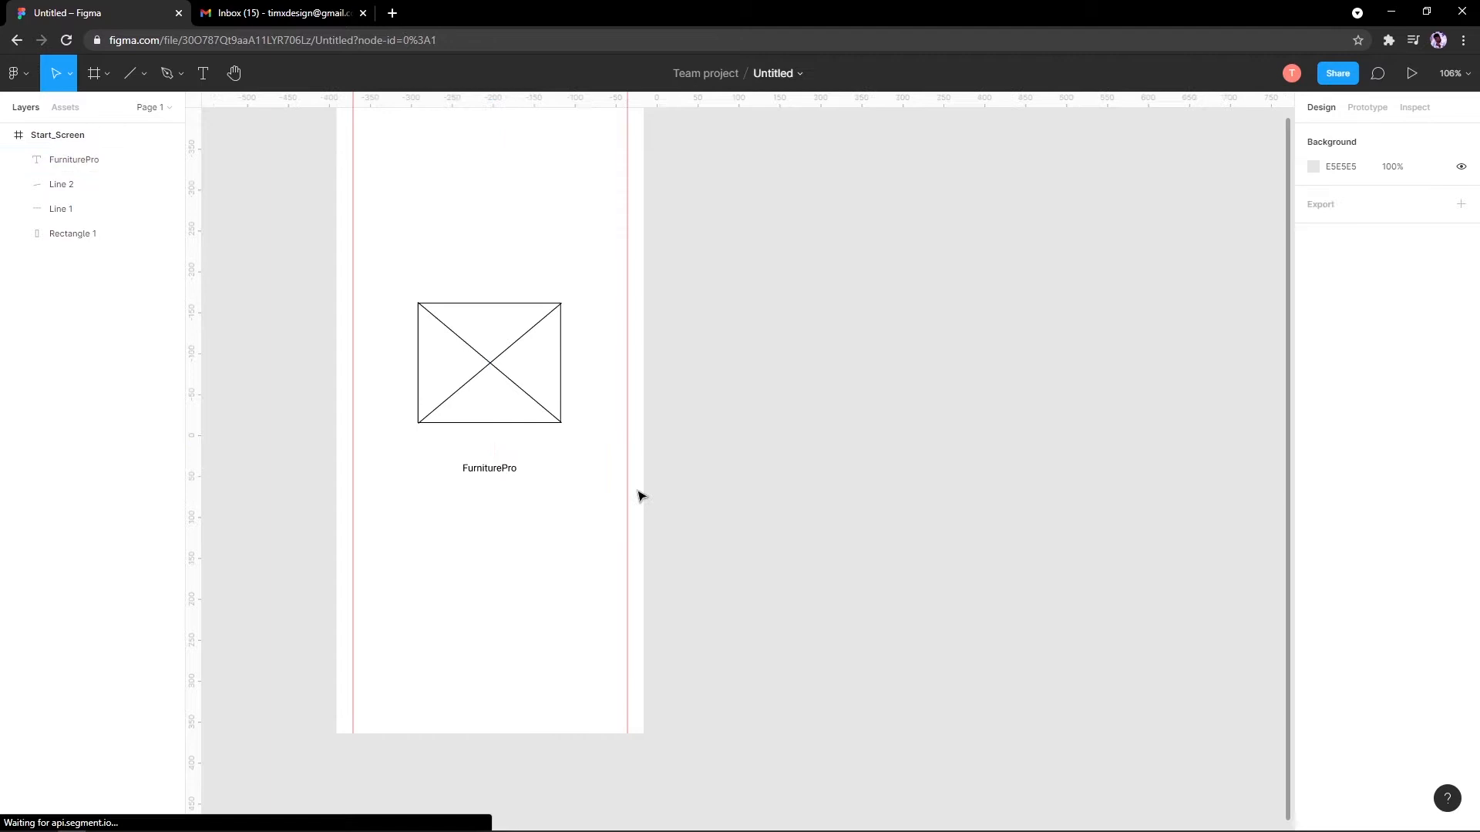
left_click(463, 471)
scroll(462, 493, "down", 3)
scroll(473, 516, "up", 5)
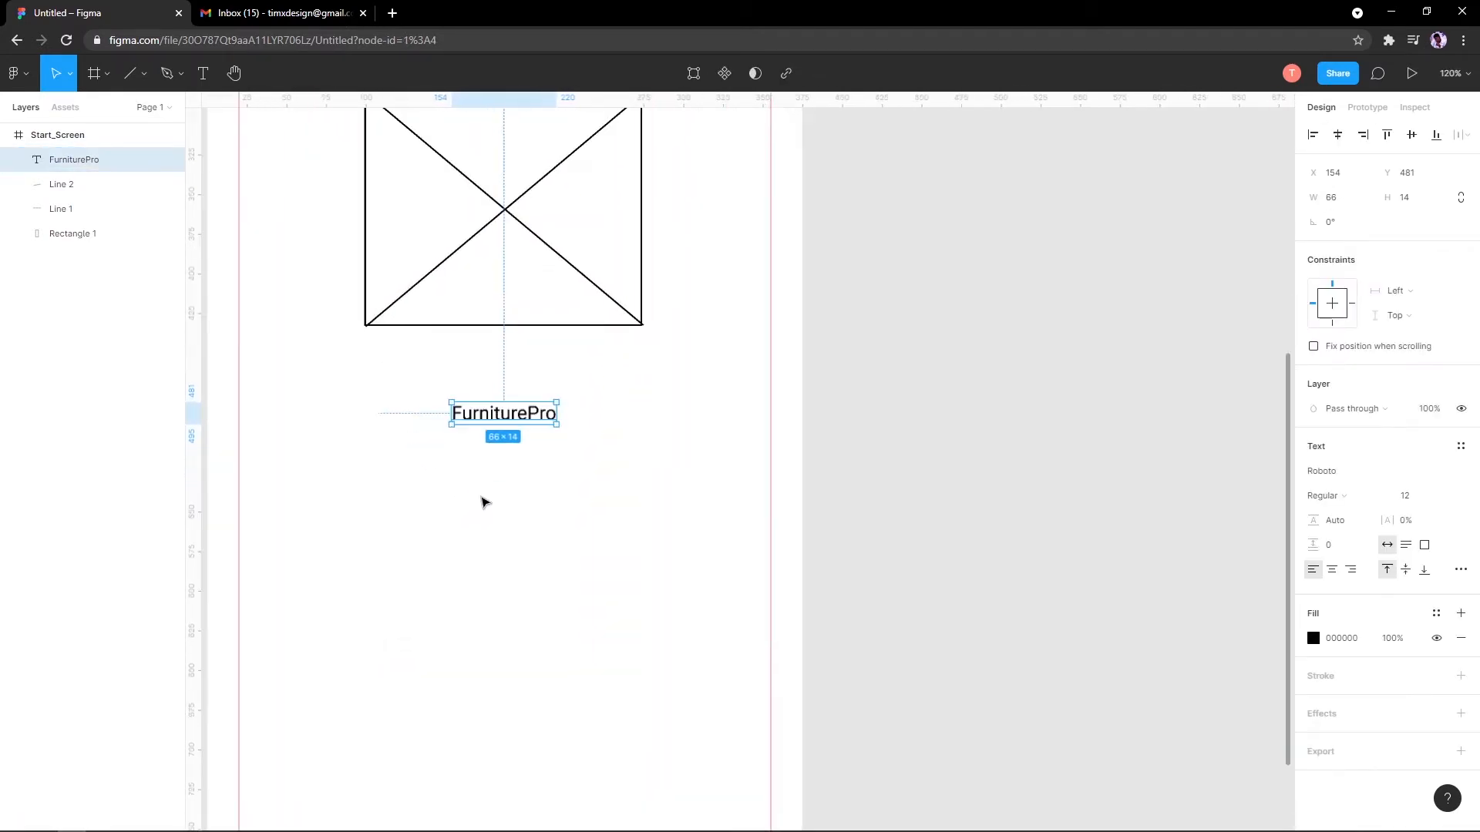
scroll(483, 502, "down", 3)
scroll(538, 625, "down", 2)
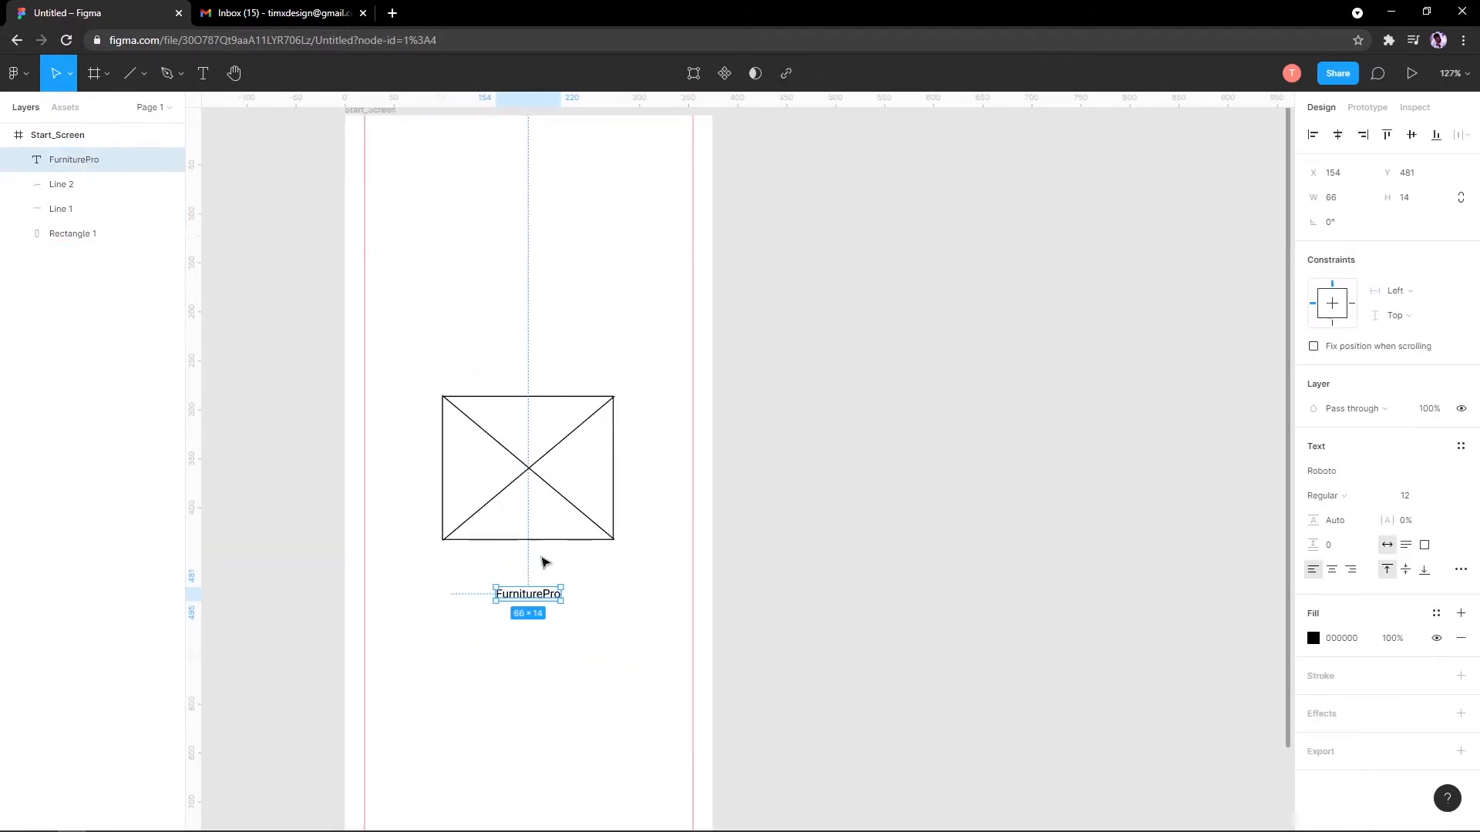
left_click(423, 157)
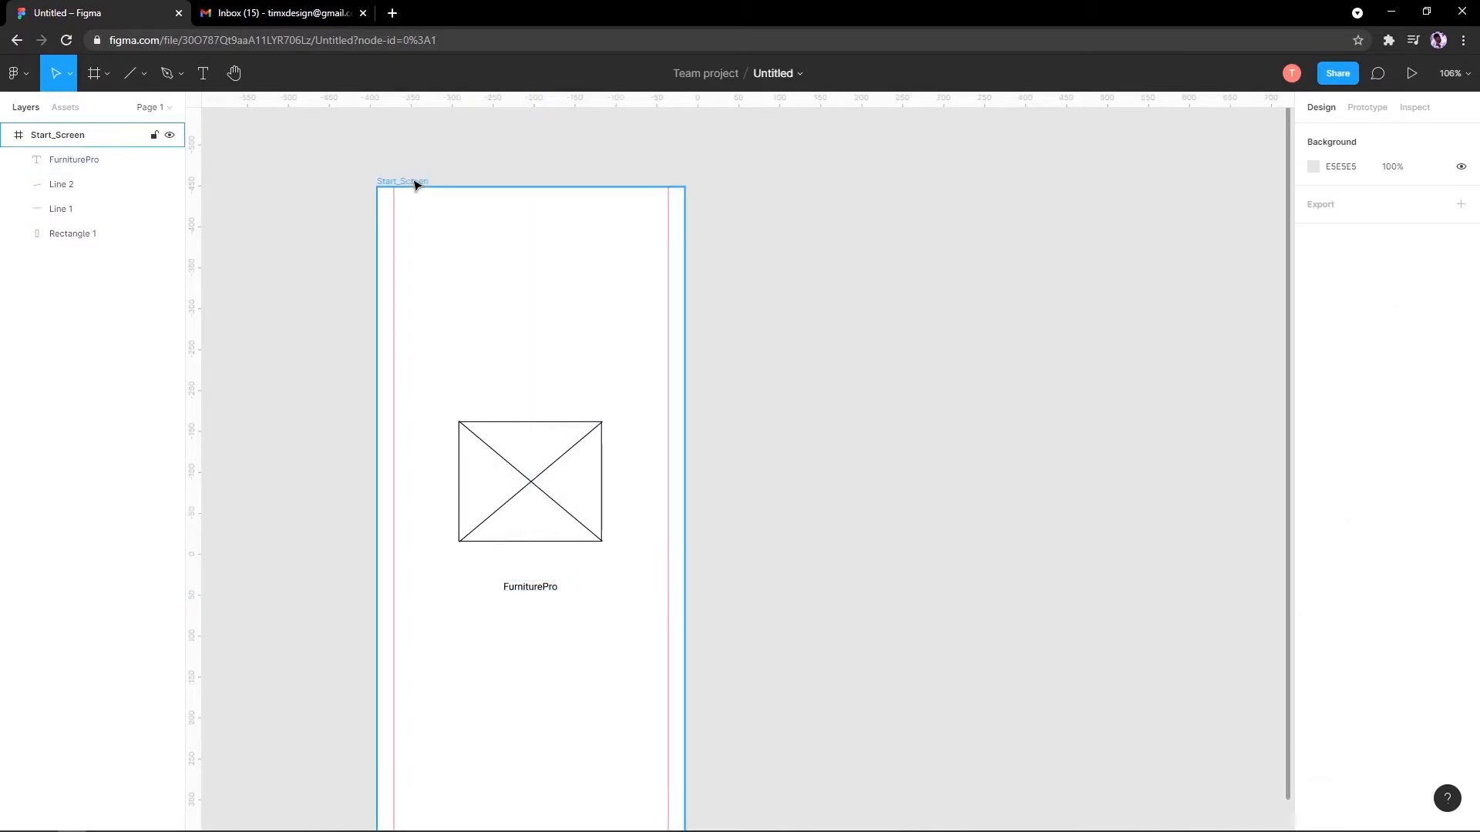
left_click(417, 182)
scroll(462, 281, "down", 2)
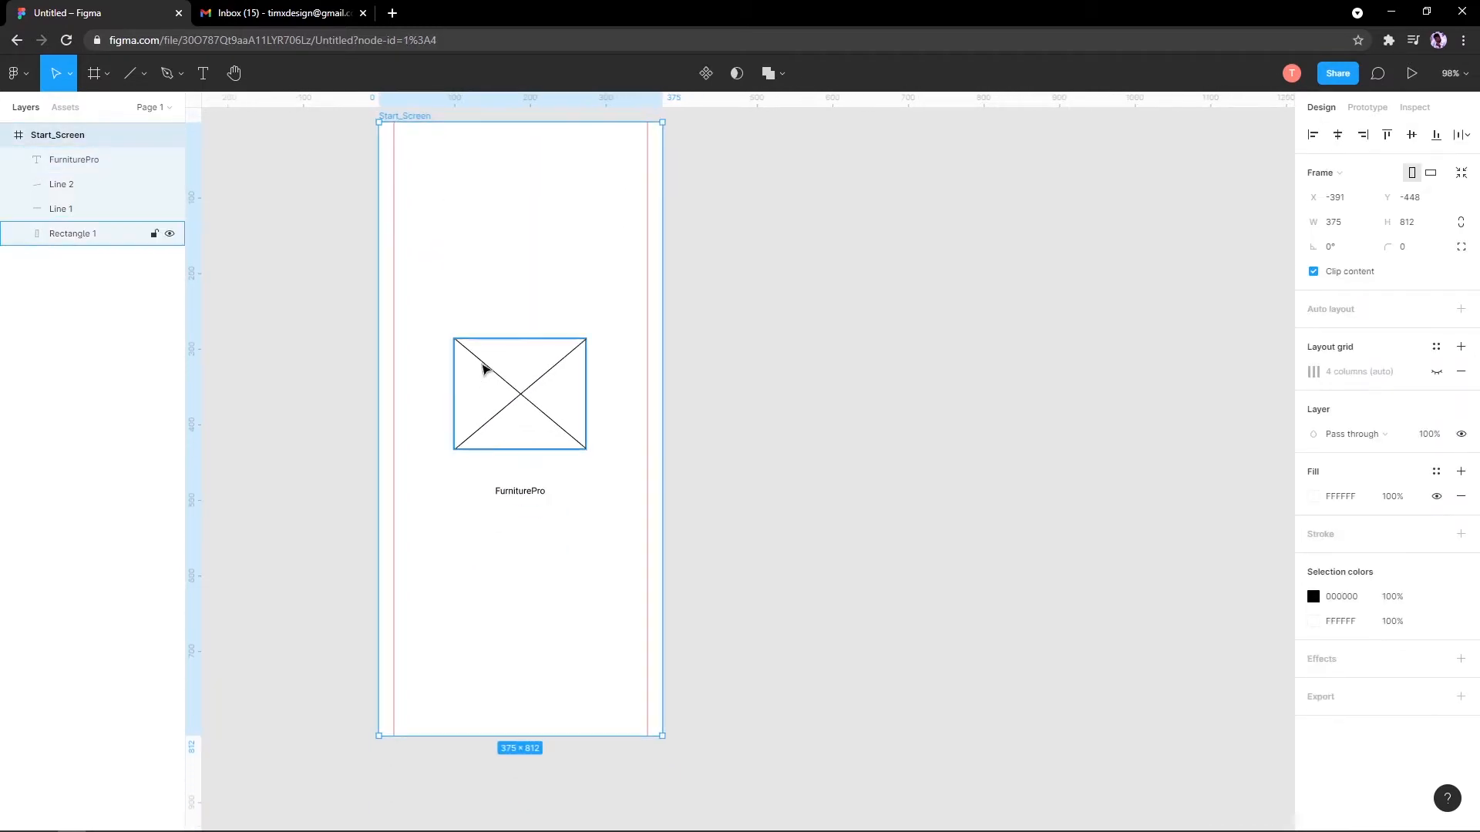
scroll(461, 375, "down", 1)
scroll(305, 179, "up", 1)
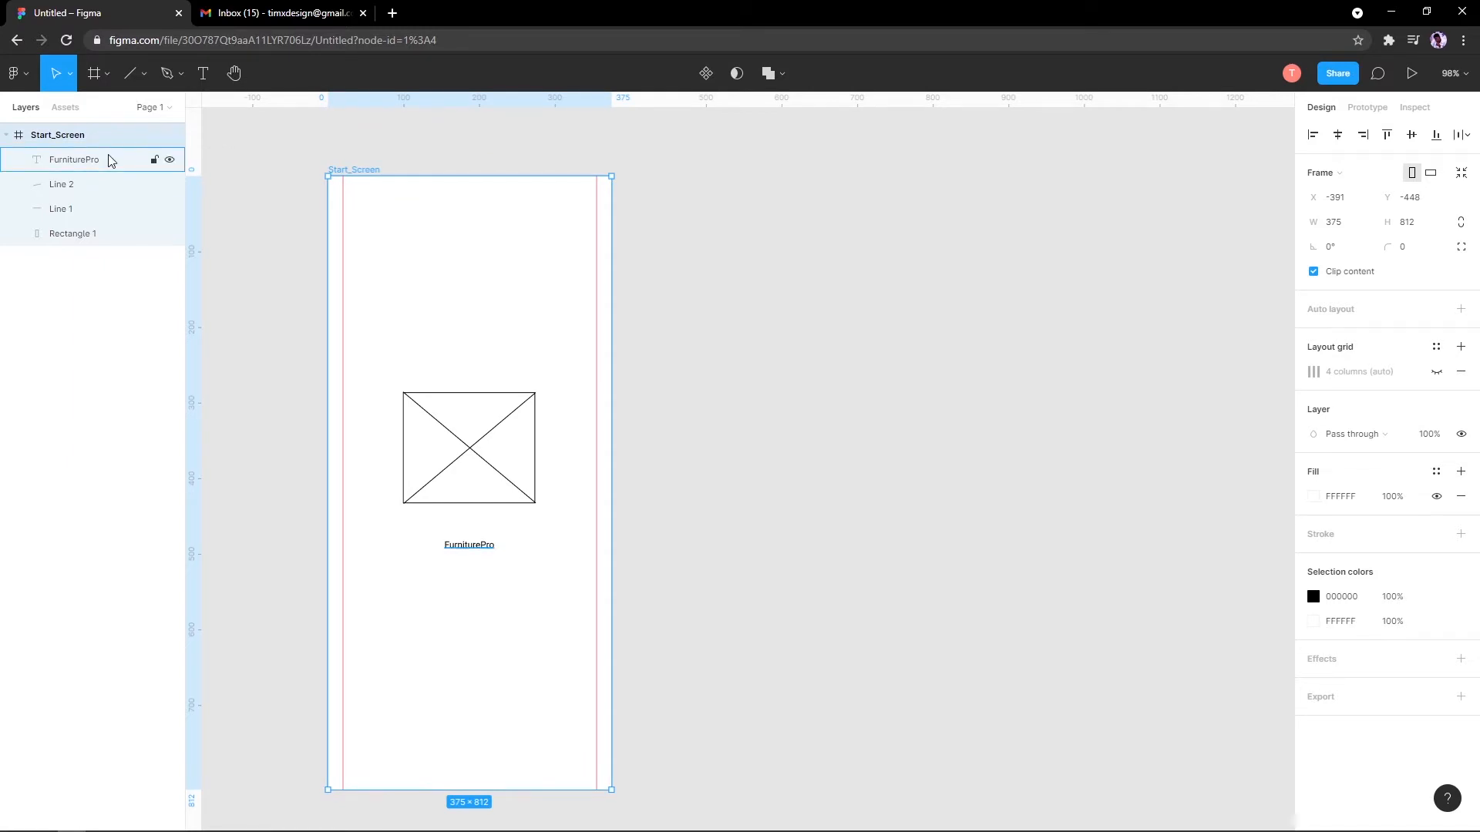
Step: Duplicate the Start_Screen frame as a trial, then undo the copy
right_click(66, 136)
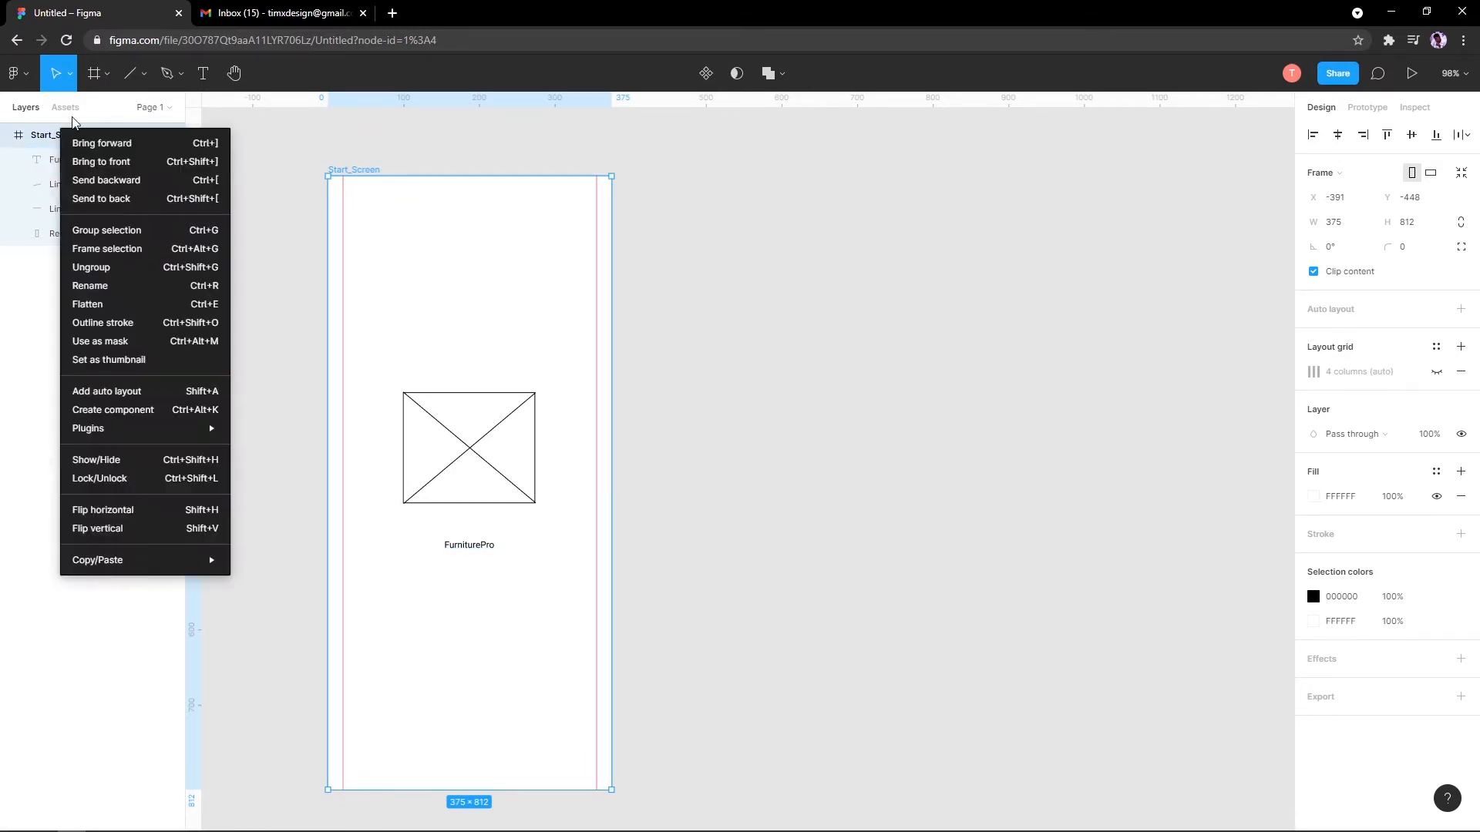
left_click(30, 136)
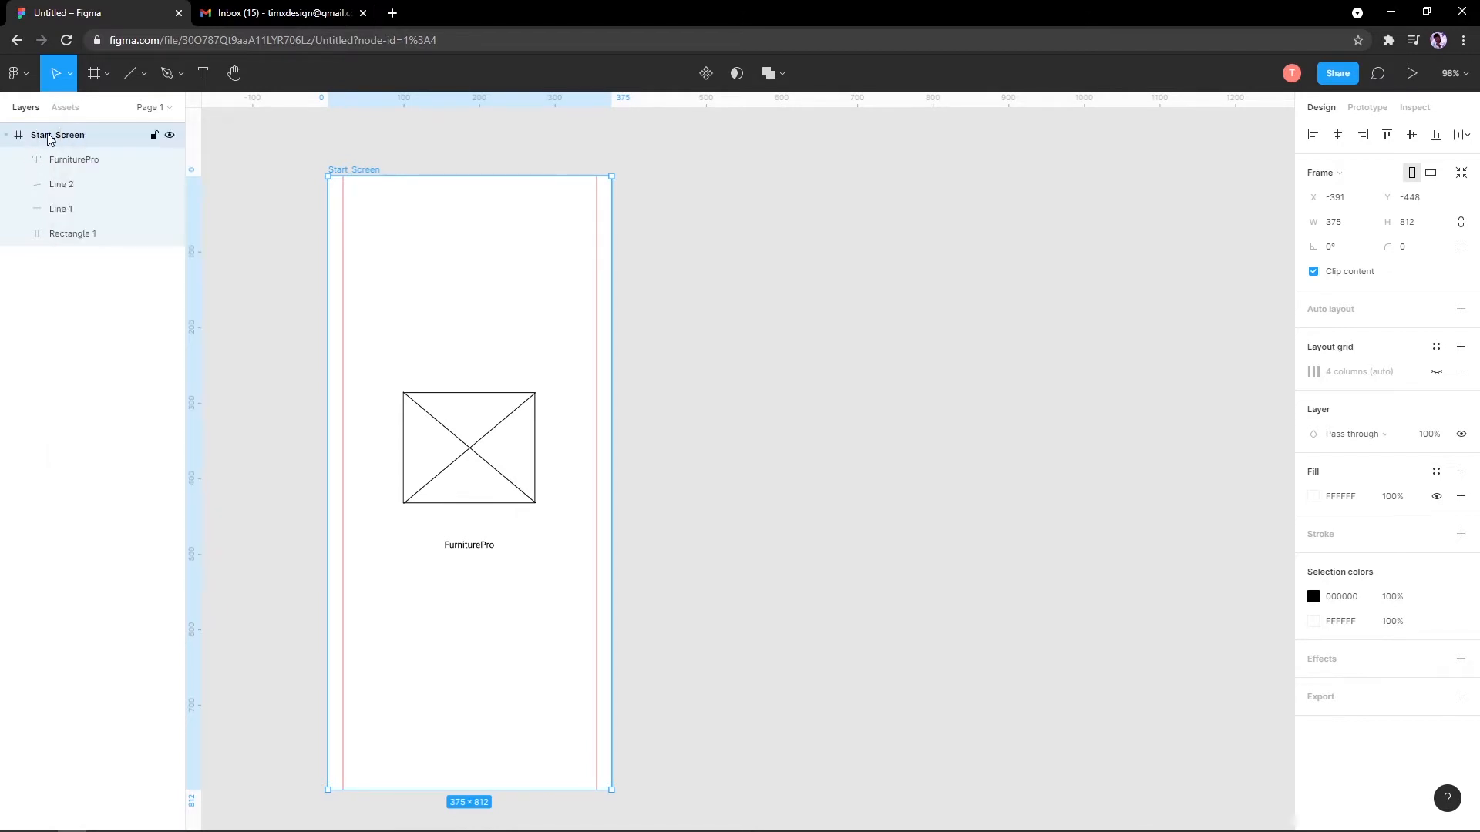
key("ctrl+d")
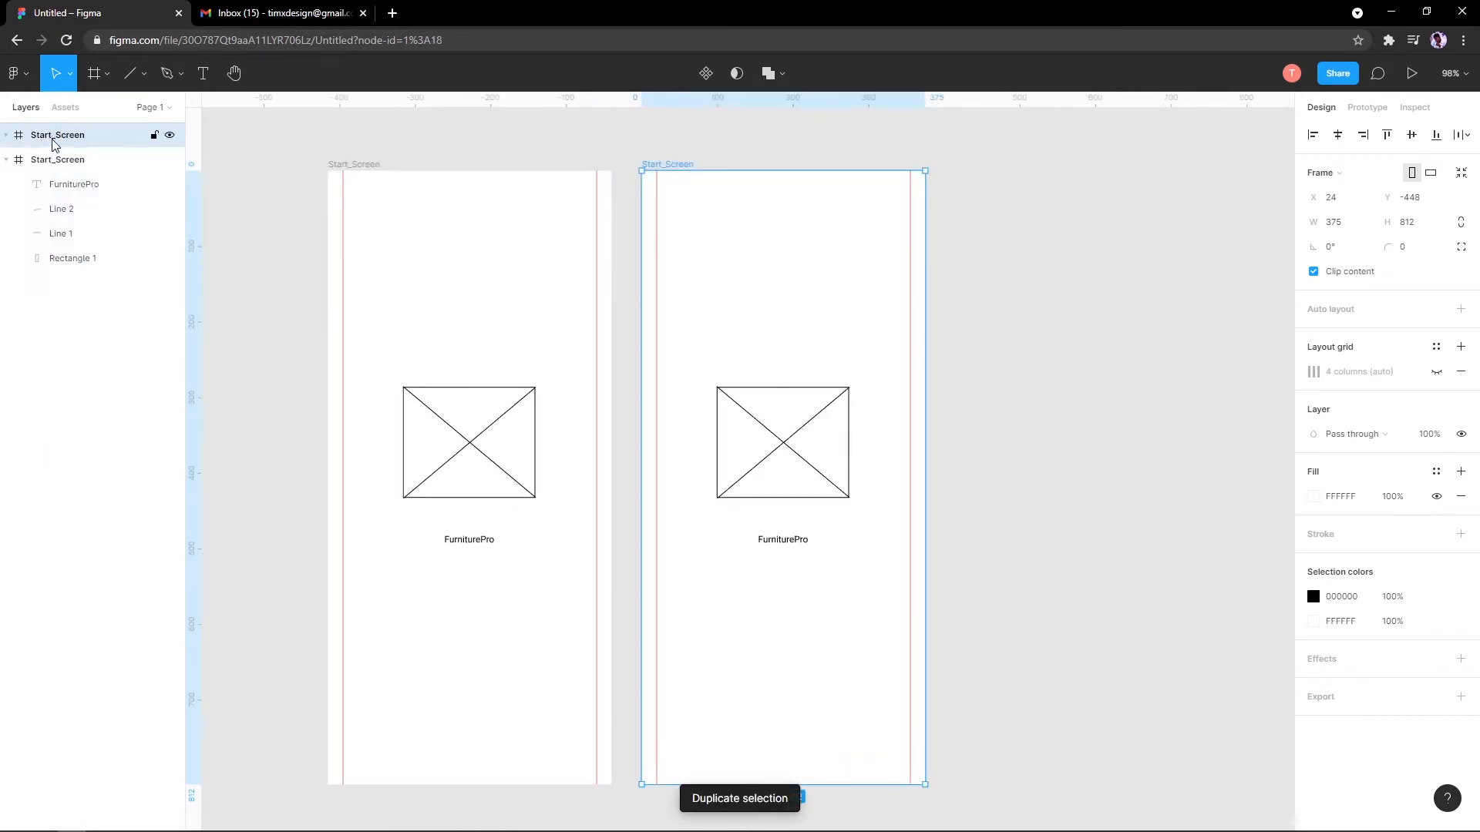
key("ctrl+z")
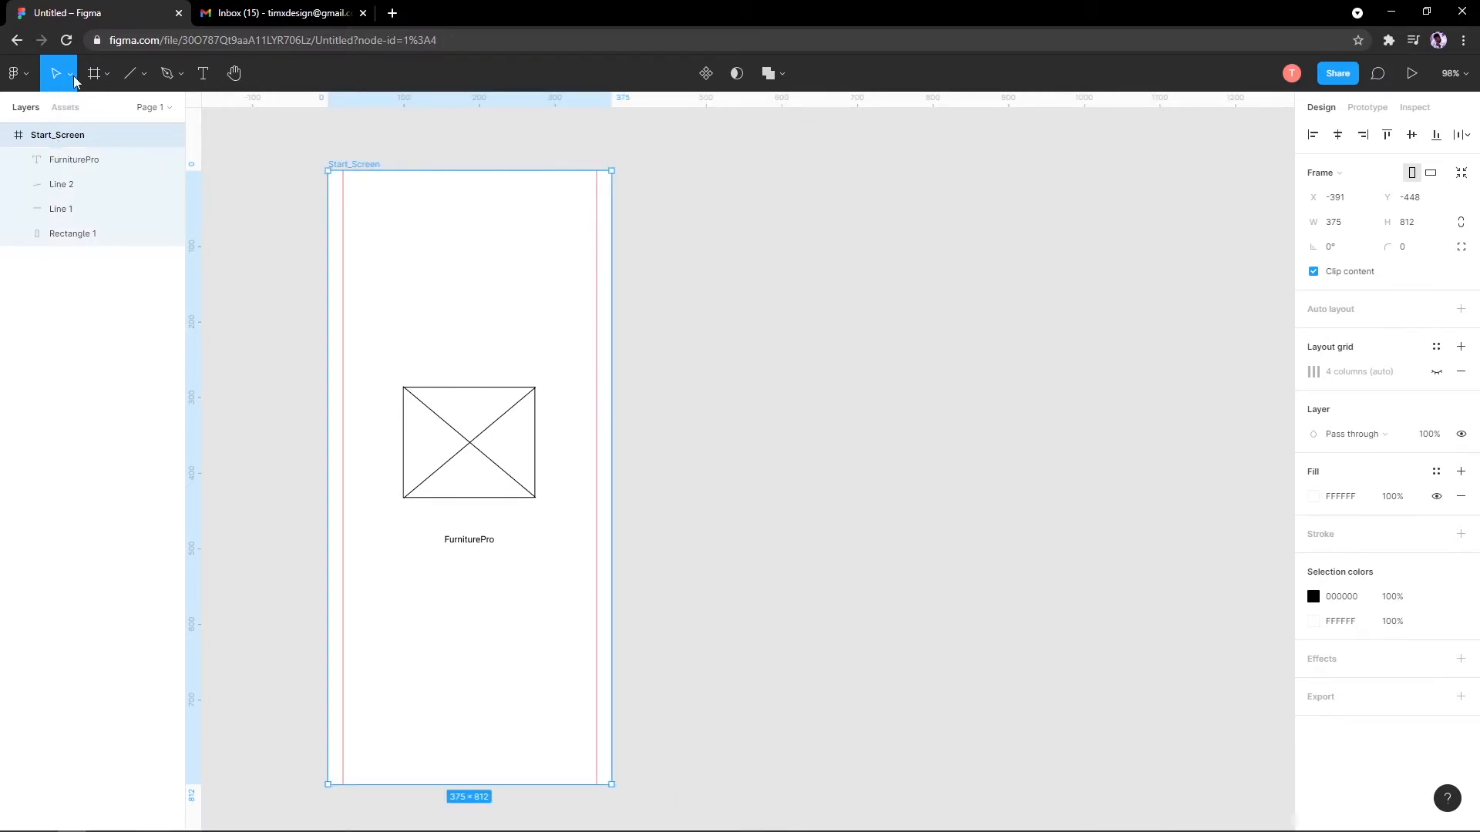
Step: Add and remove a trial 375×812 iPhone 11 Pro / X frame, then duplicate Start_Screen beside the original
left_click(96, 73)
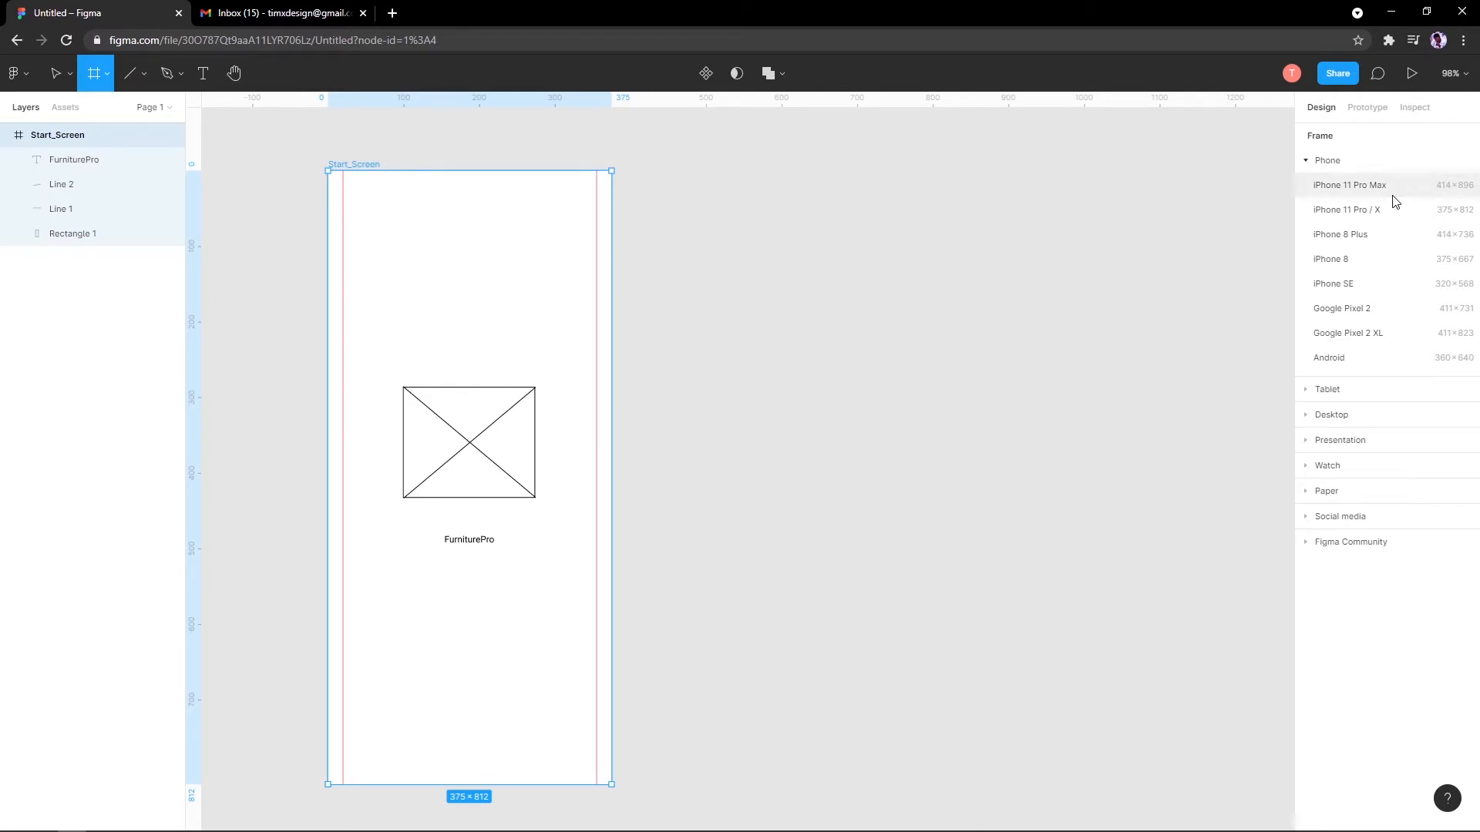
left_click(1400, 214)
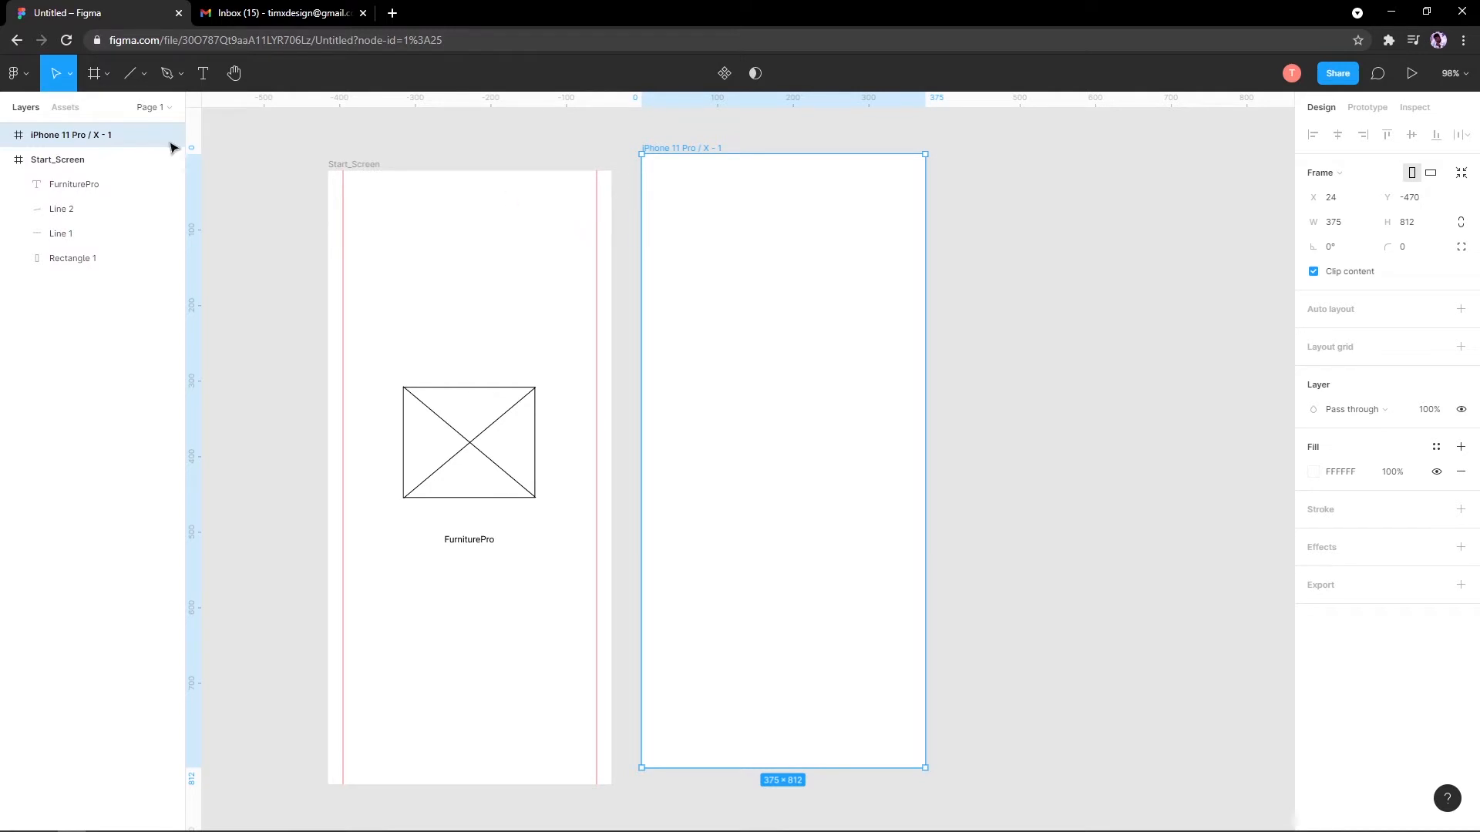
key("Tab")
left_click(674, 146)
mouse_move(675, 148)
left_mouse_down()
mouse_move(691, 148)
mouse_move(677, 165)
left_mouse_up()
scroll(665, 198, "down", 2)
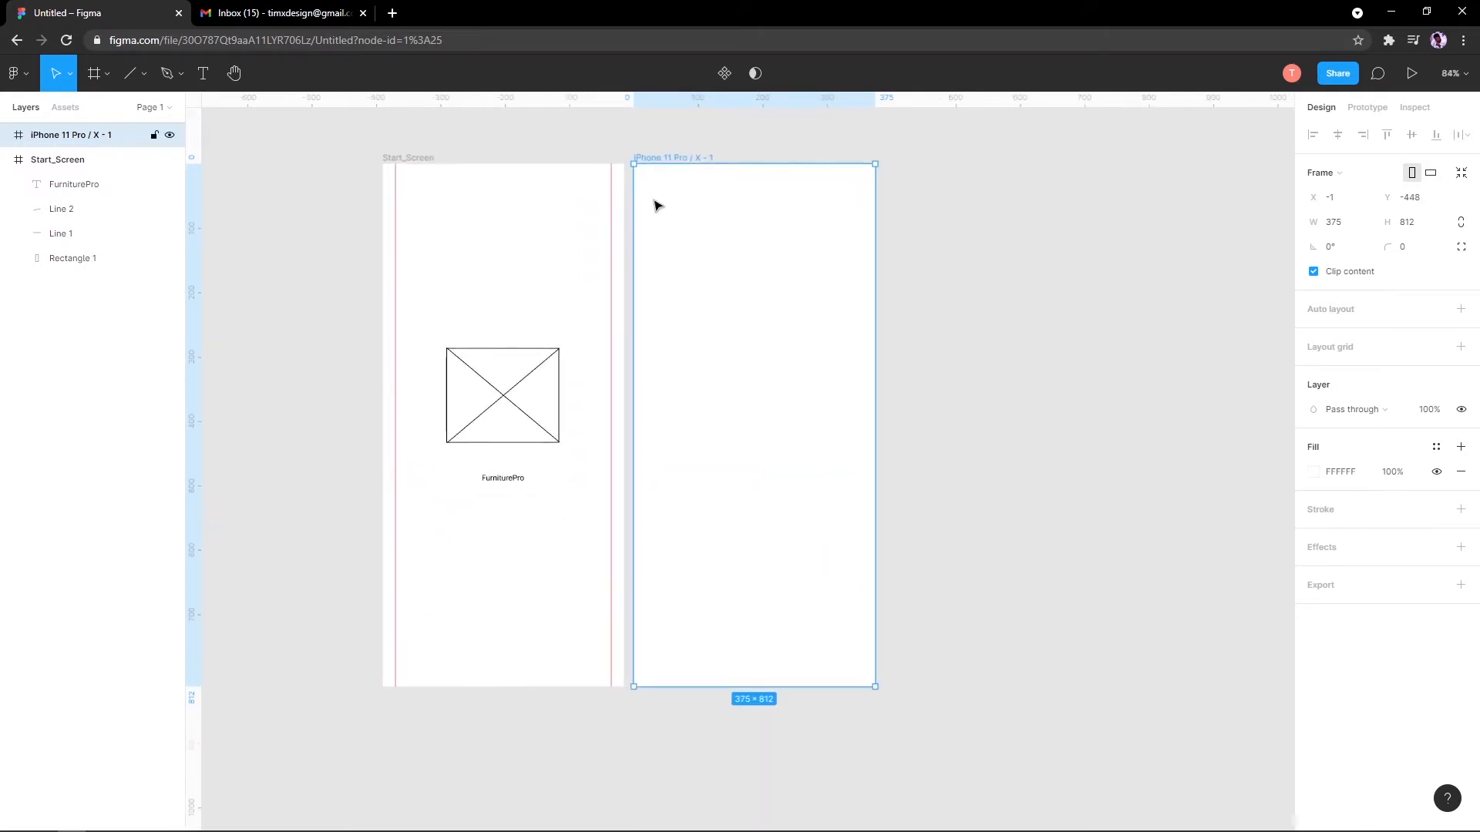
left_click(698, 142)
left_click(686, 156)
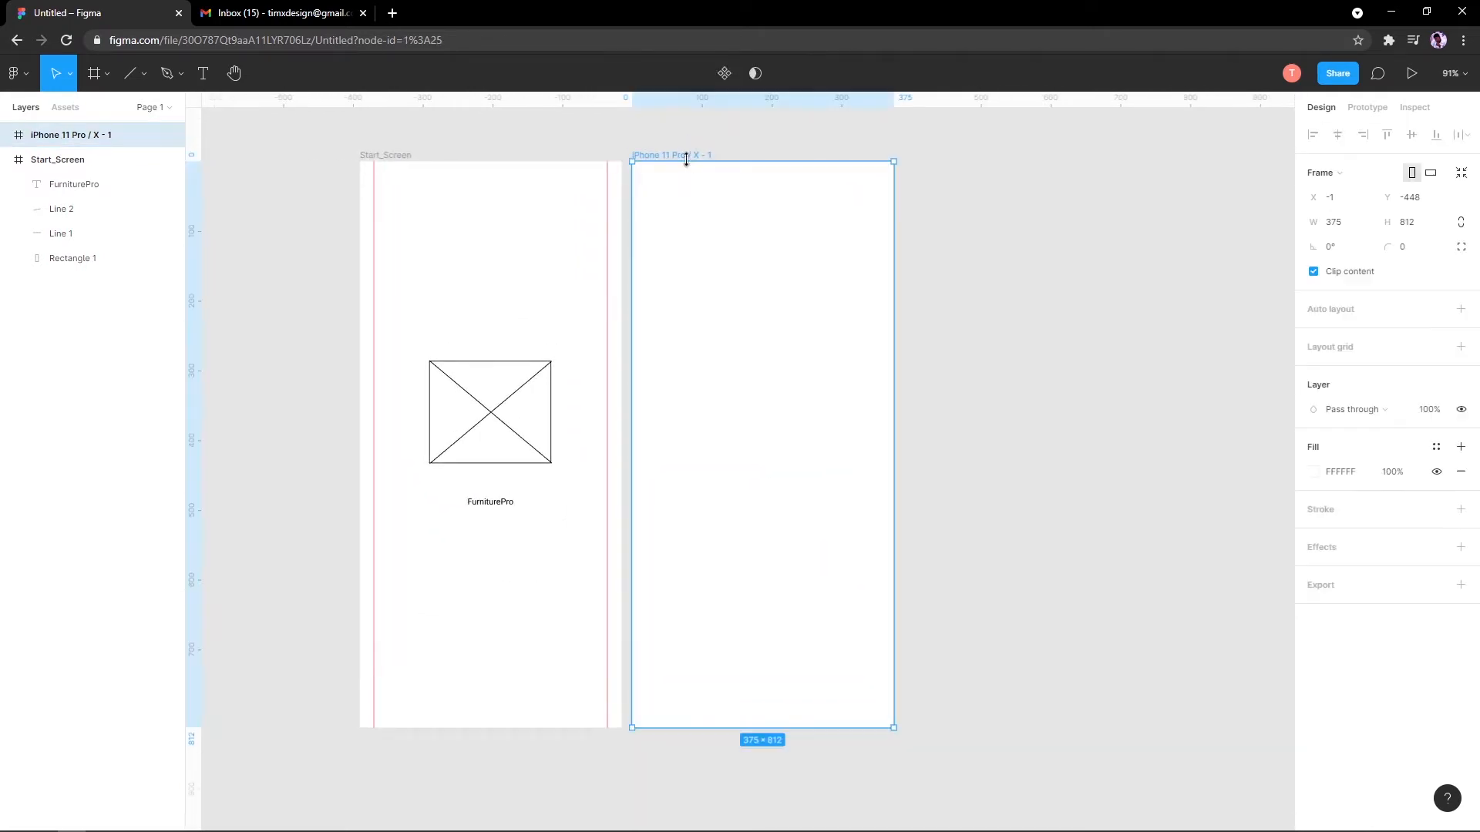
key("Delete")
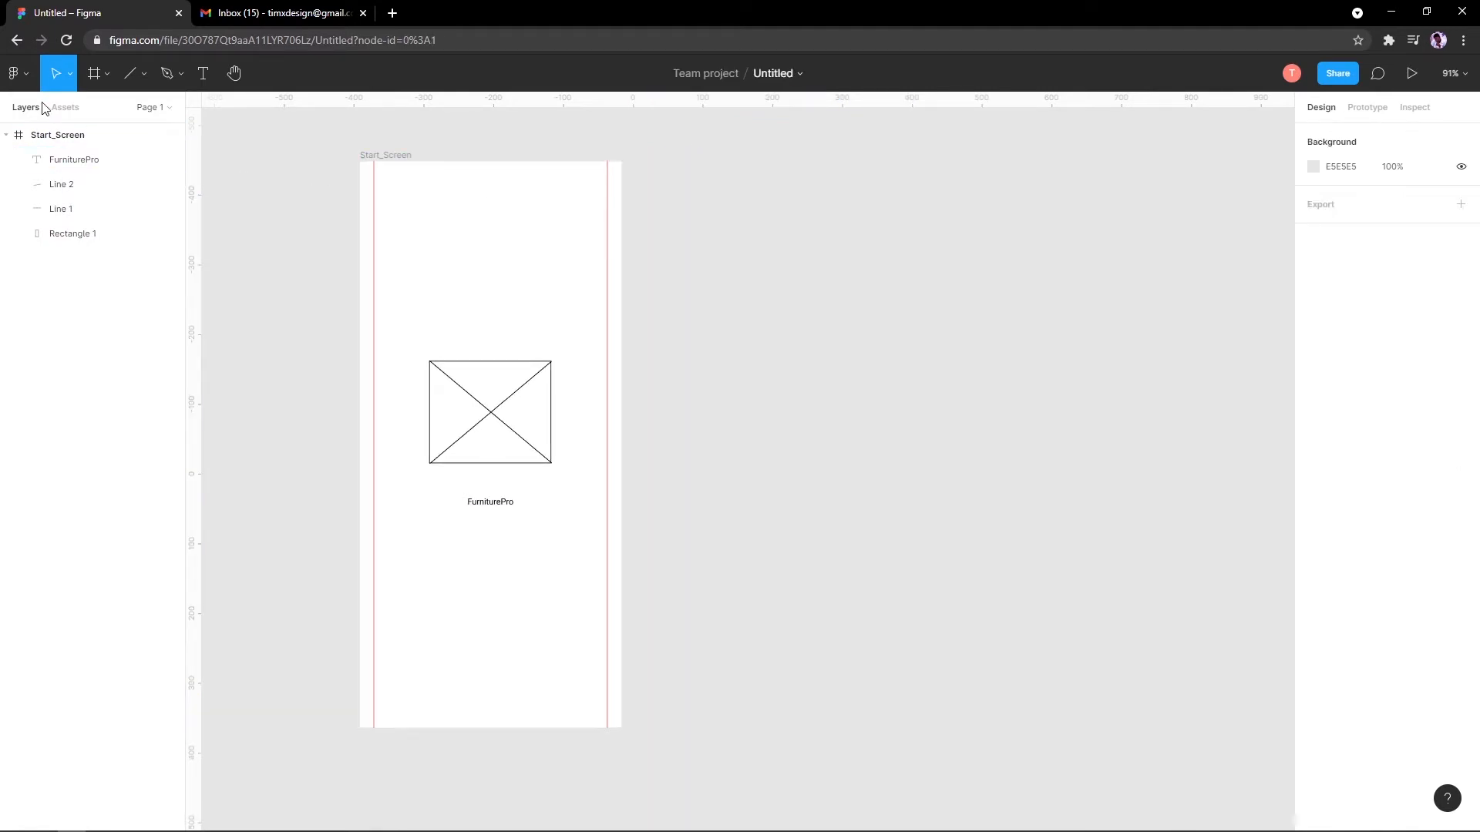
left_click(91, 146)
key("ctrl+d")
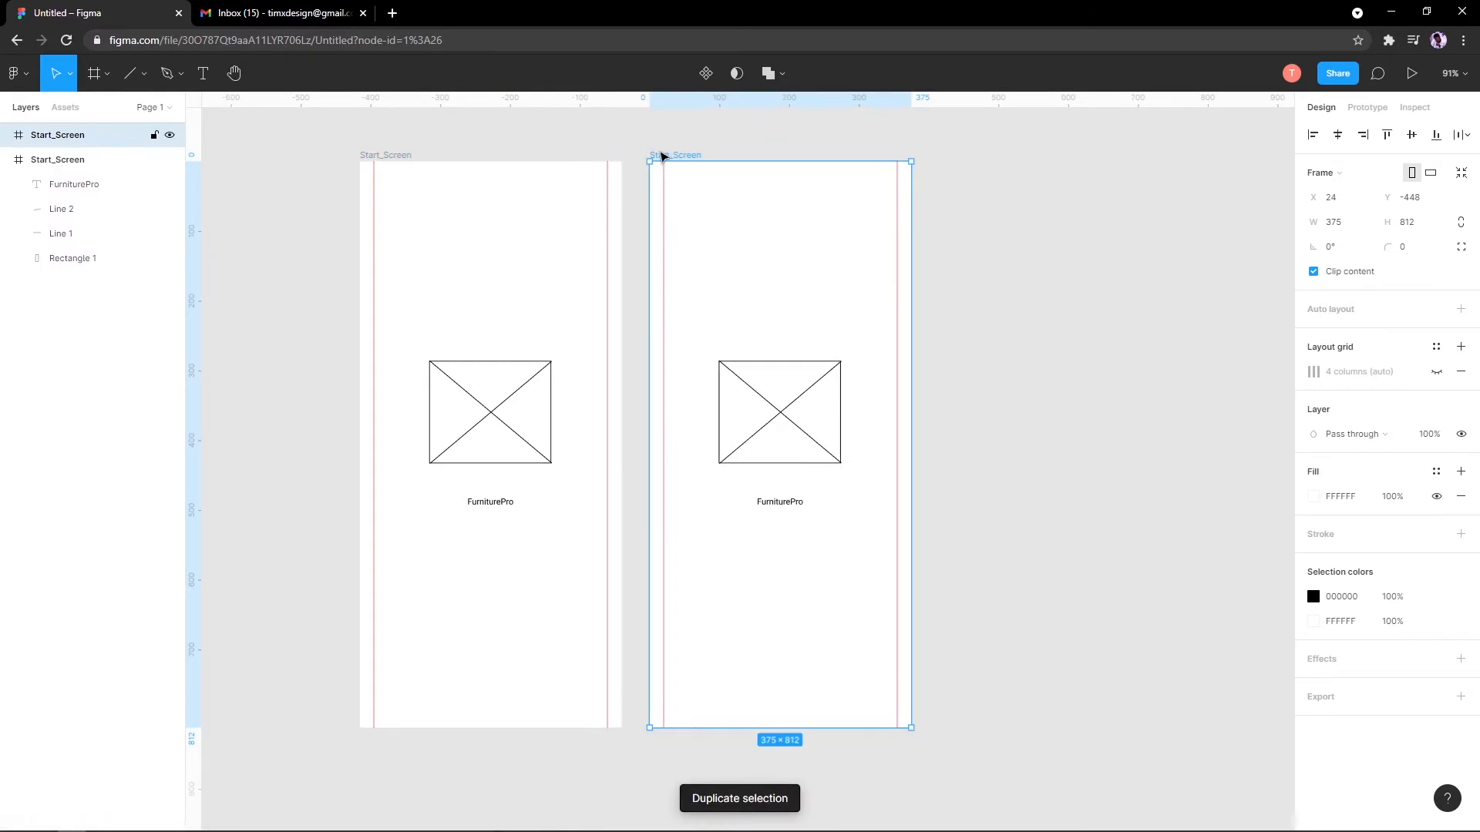
Step: Rename the duplicated Start_Screen frame to 'Onboarding_1'
double_click(73, 136)
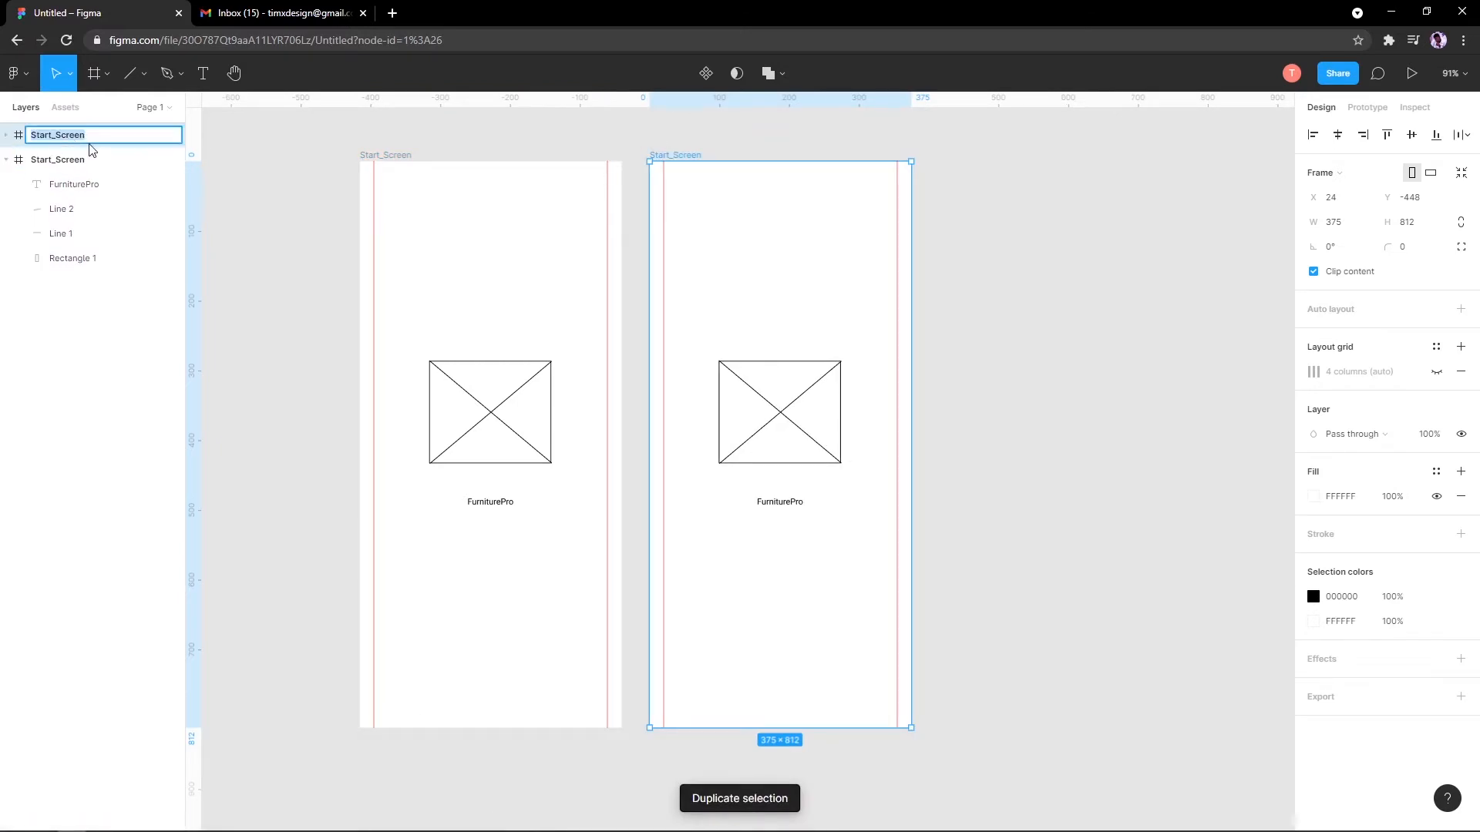
key("Return")
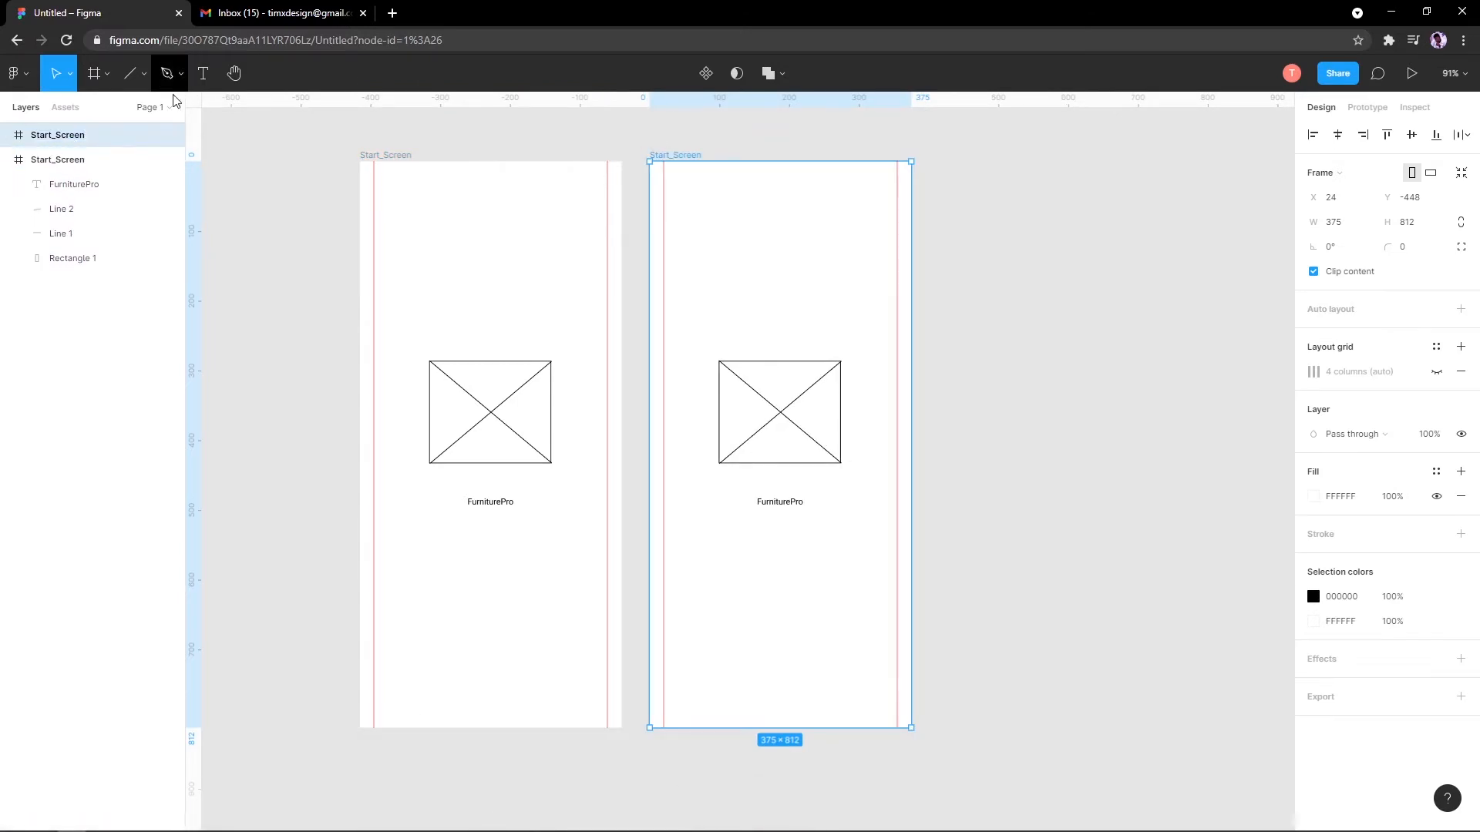
double_click(60, 141)
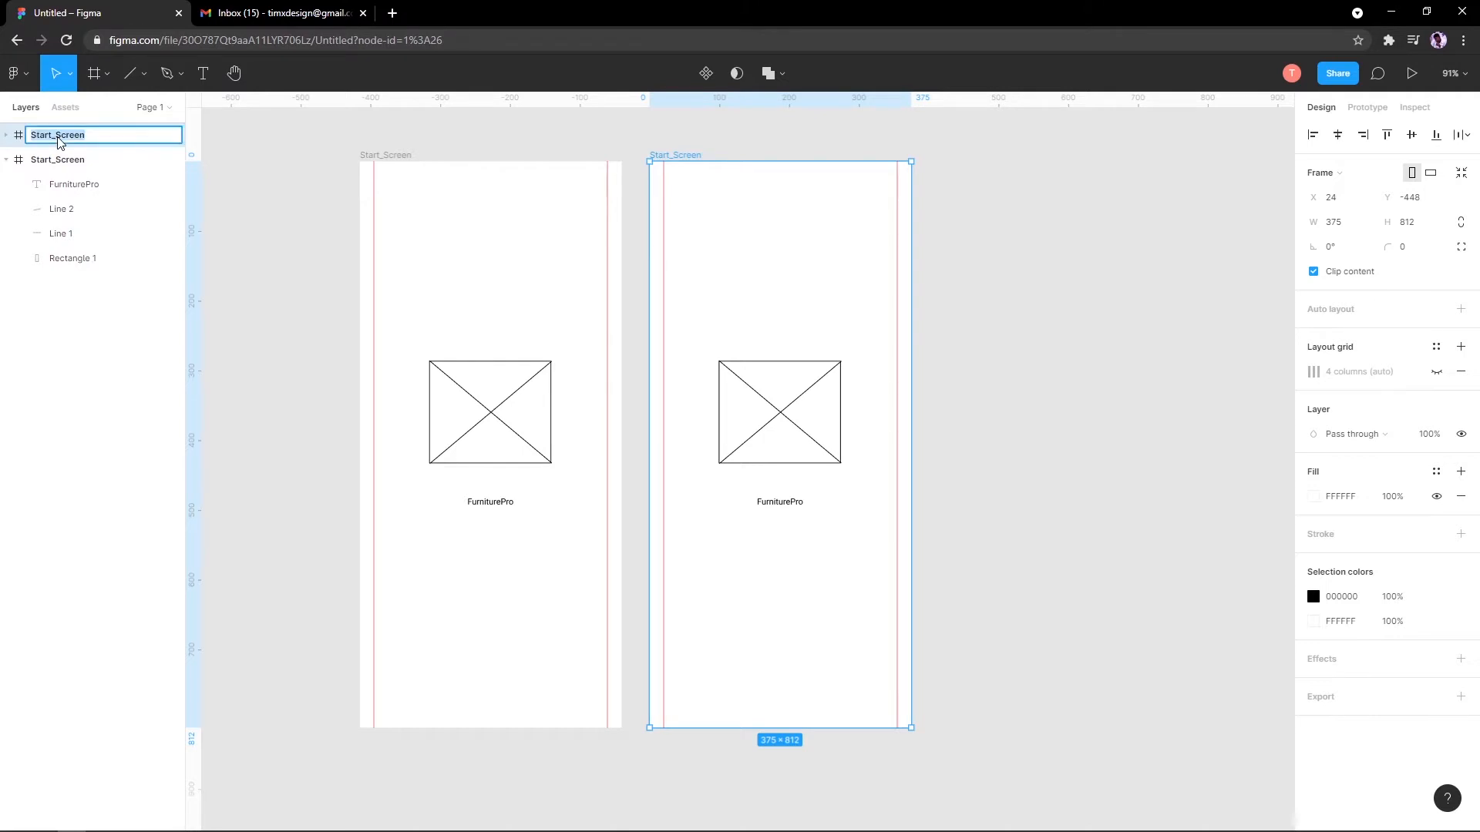
type("Onboarding_1")
key("Return")
left_click(837, 461)
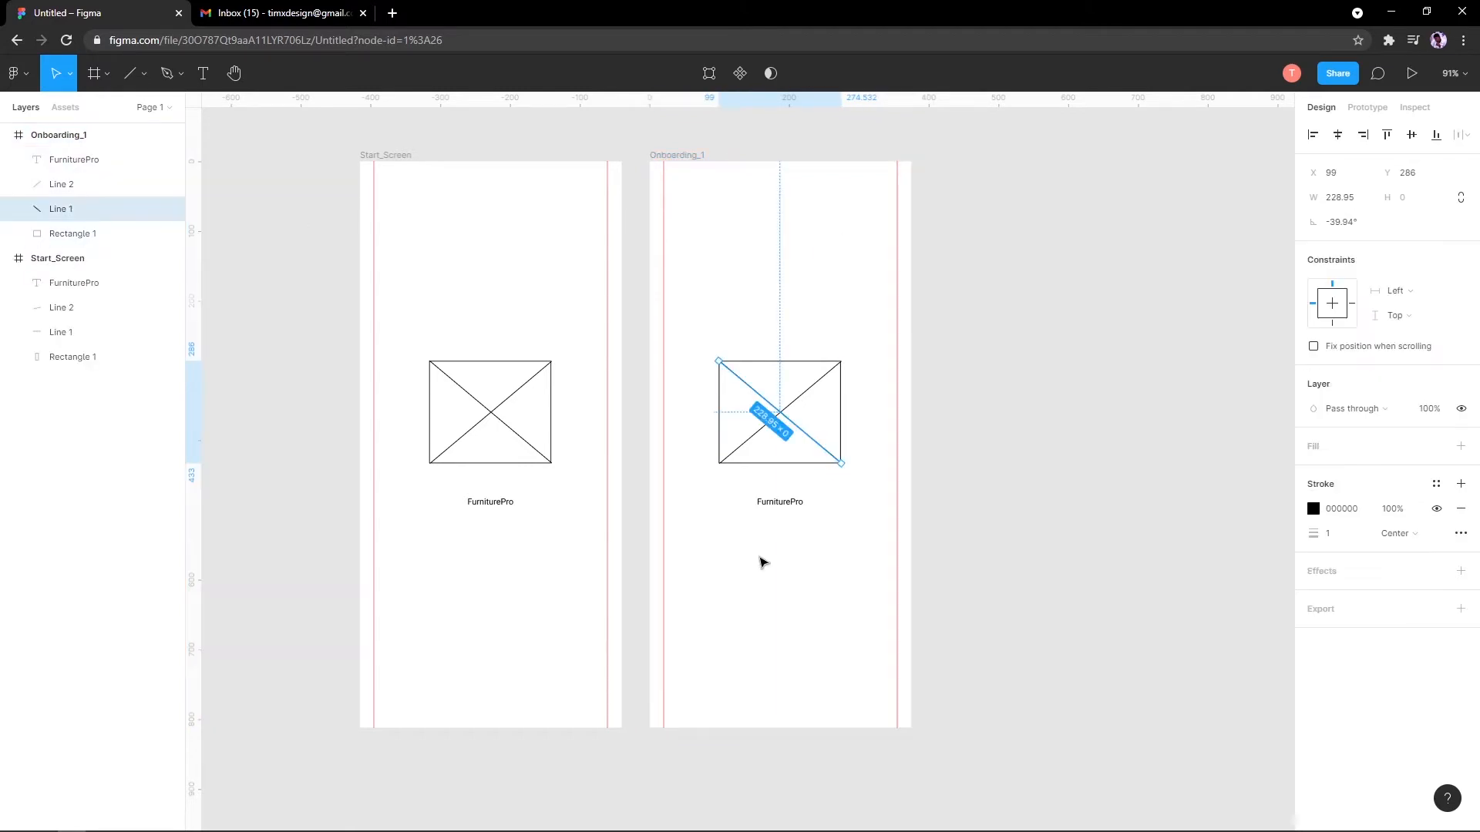
Step: Set Onboarding_1's FurniturePro caption to font size 36 and centre it horizontally
scroll(771, 551, "up", 5)
left_click(749, 400)
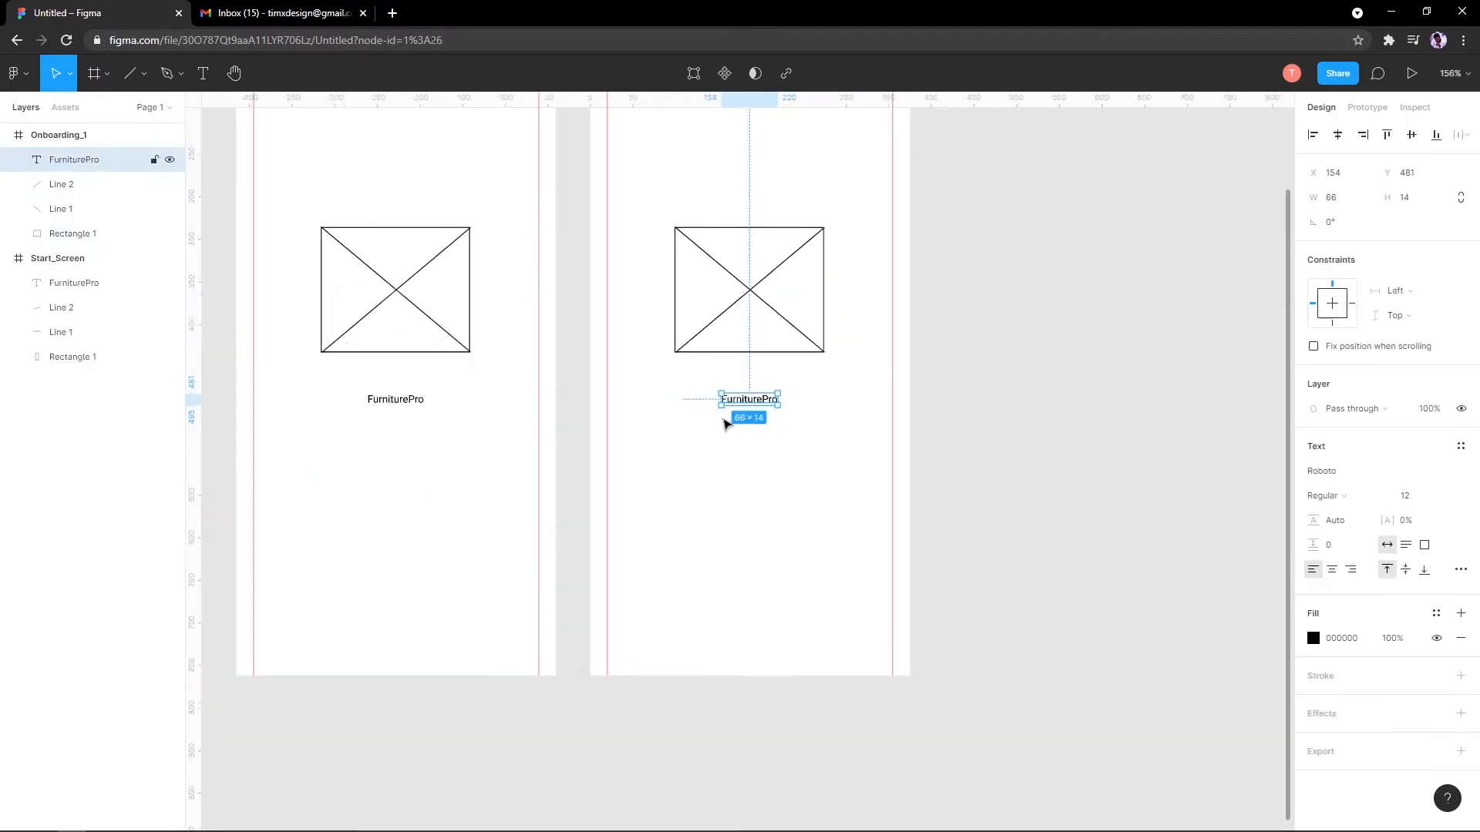
scroll(724, 423, "down", 5)
left_click(1444, 495)
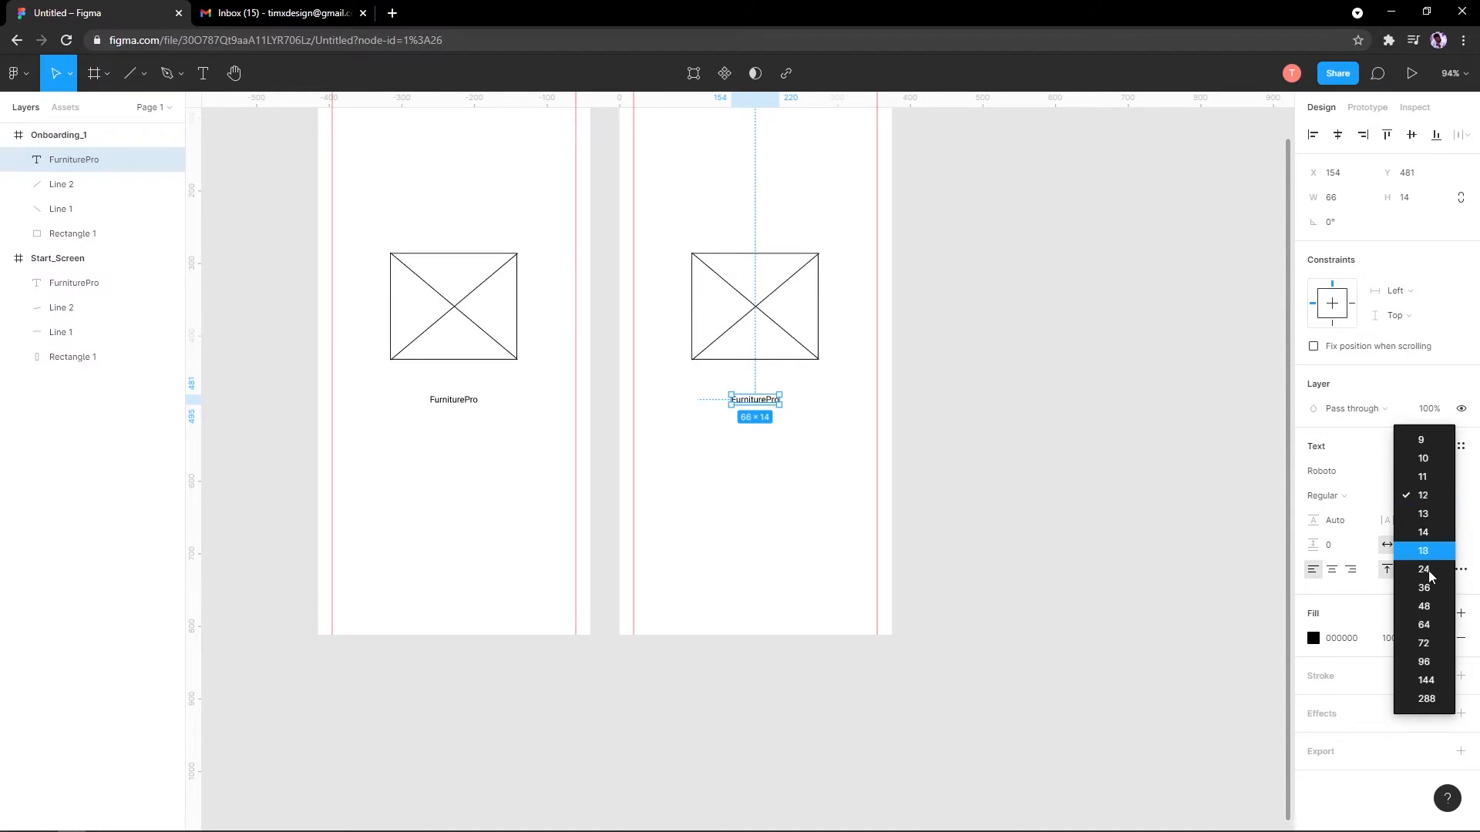
left_click(1424, 607)
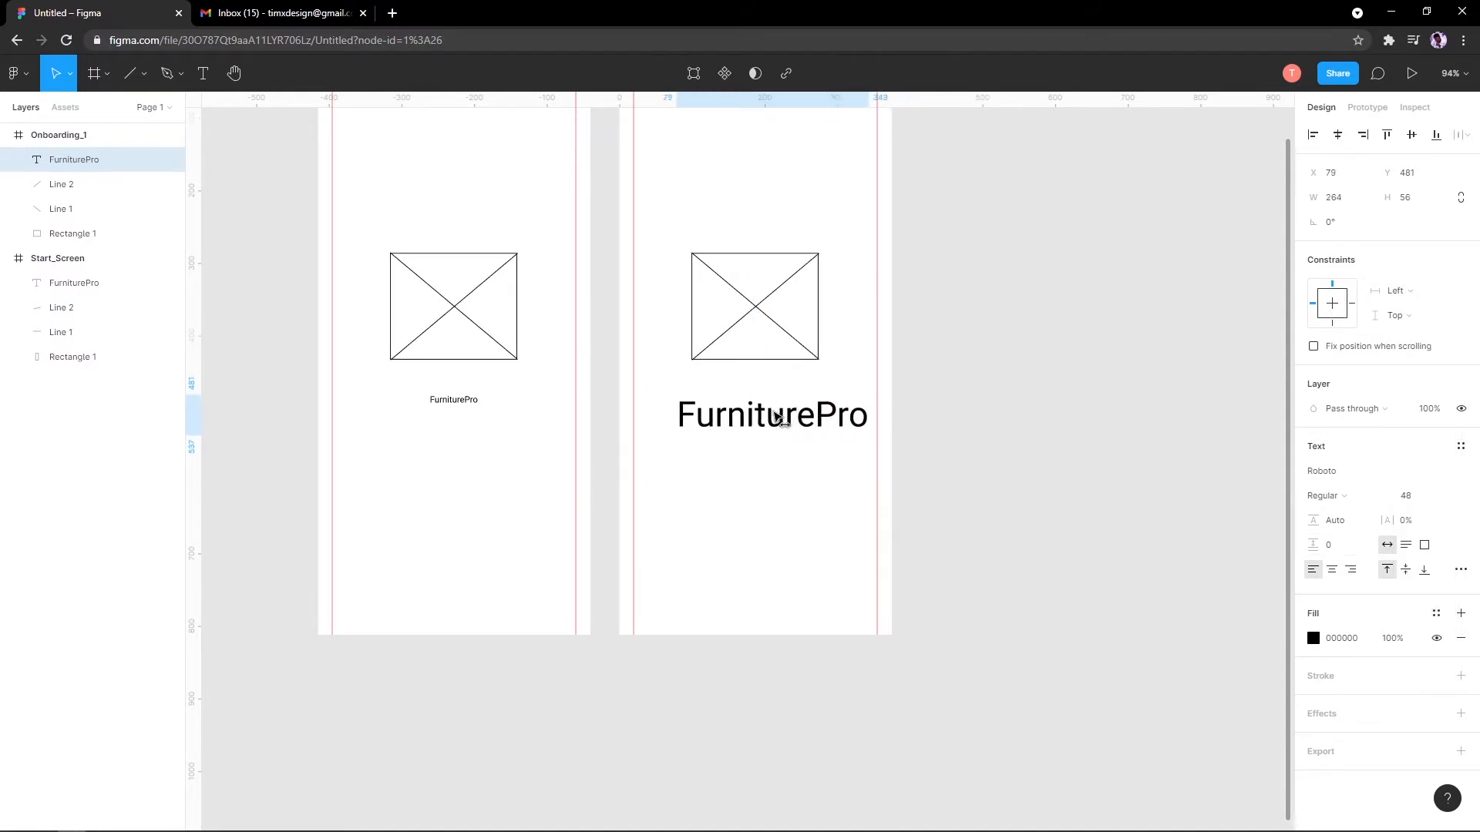
left_click_drag(777, 417, 759, 417)
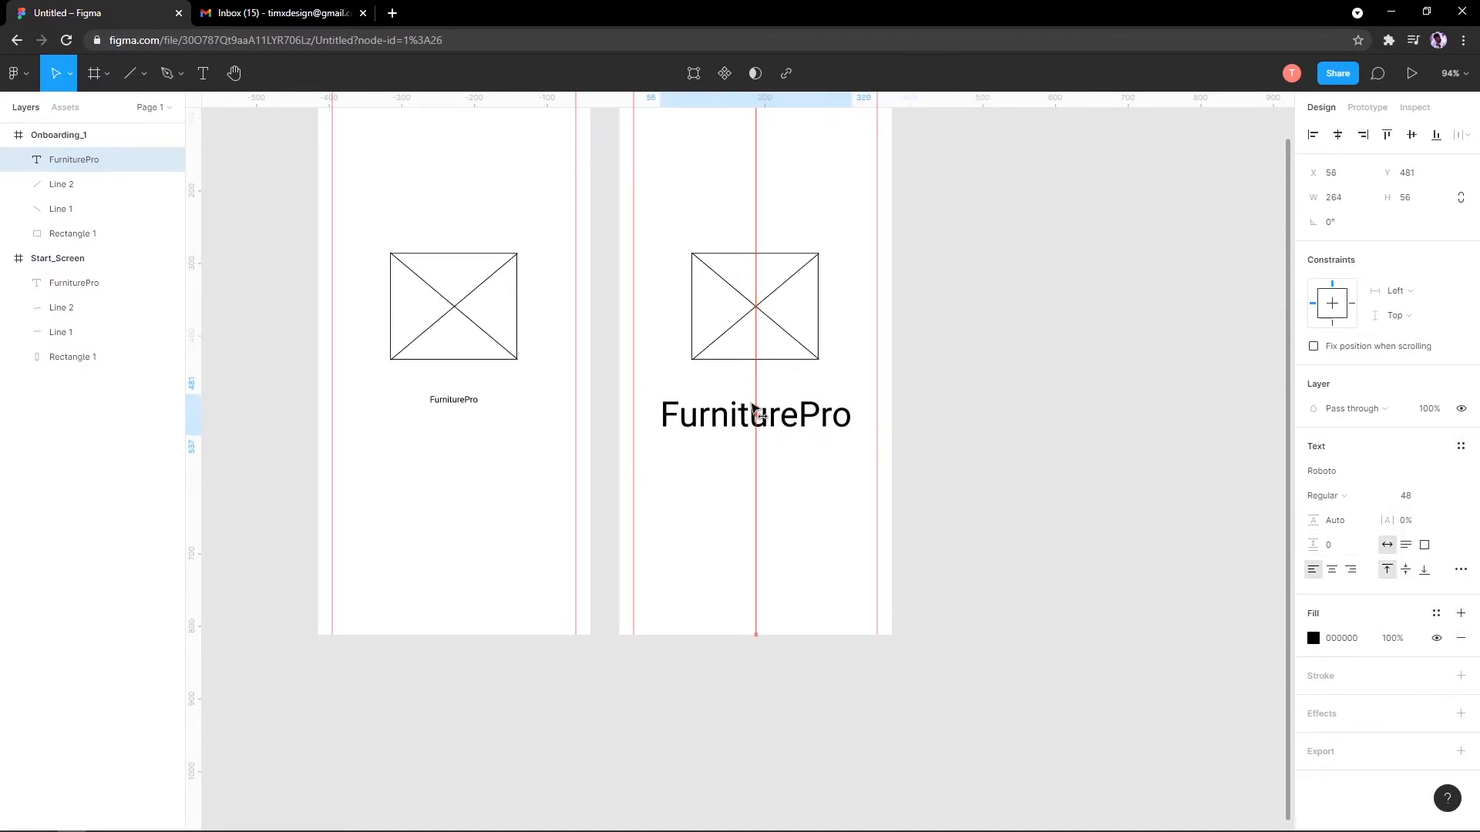
left_click(1445, 499)
left_click(1424, 487)
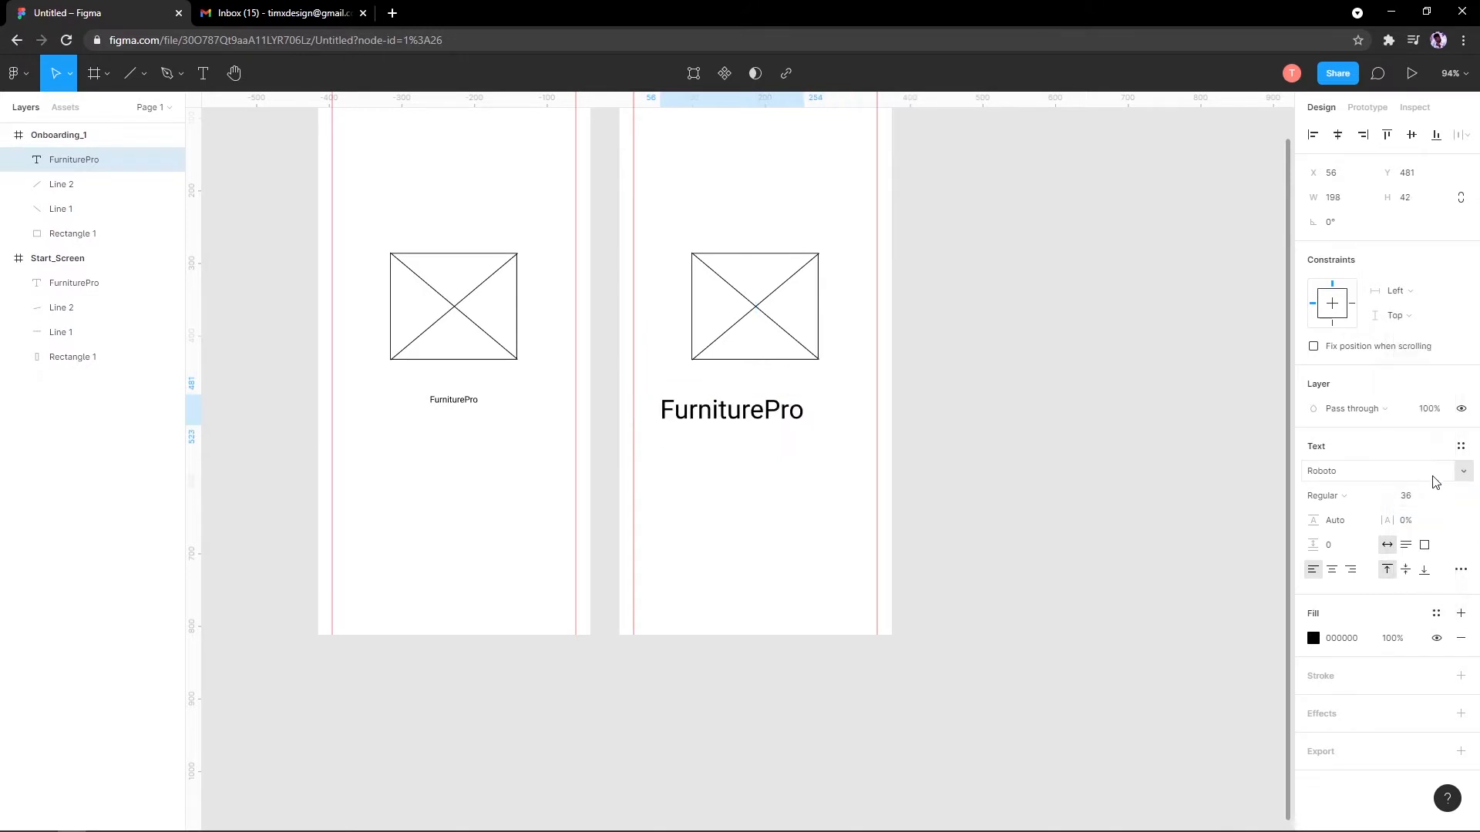
left_click(1450, 501)
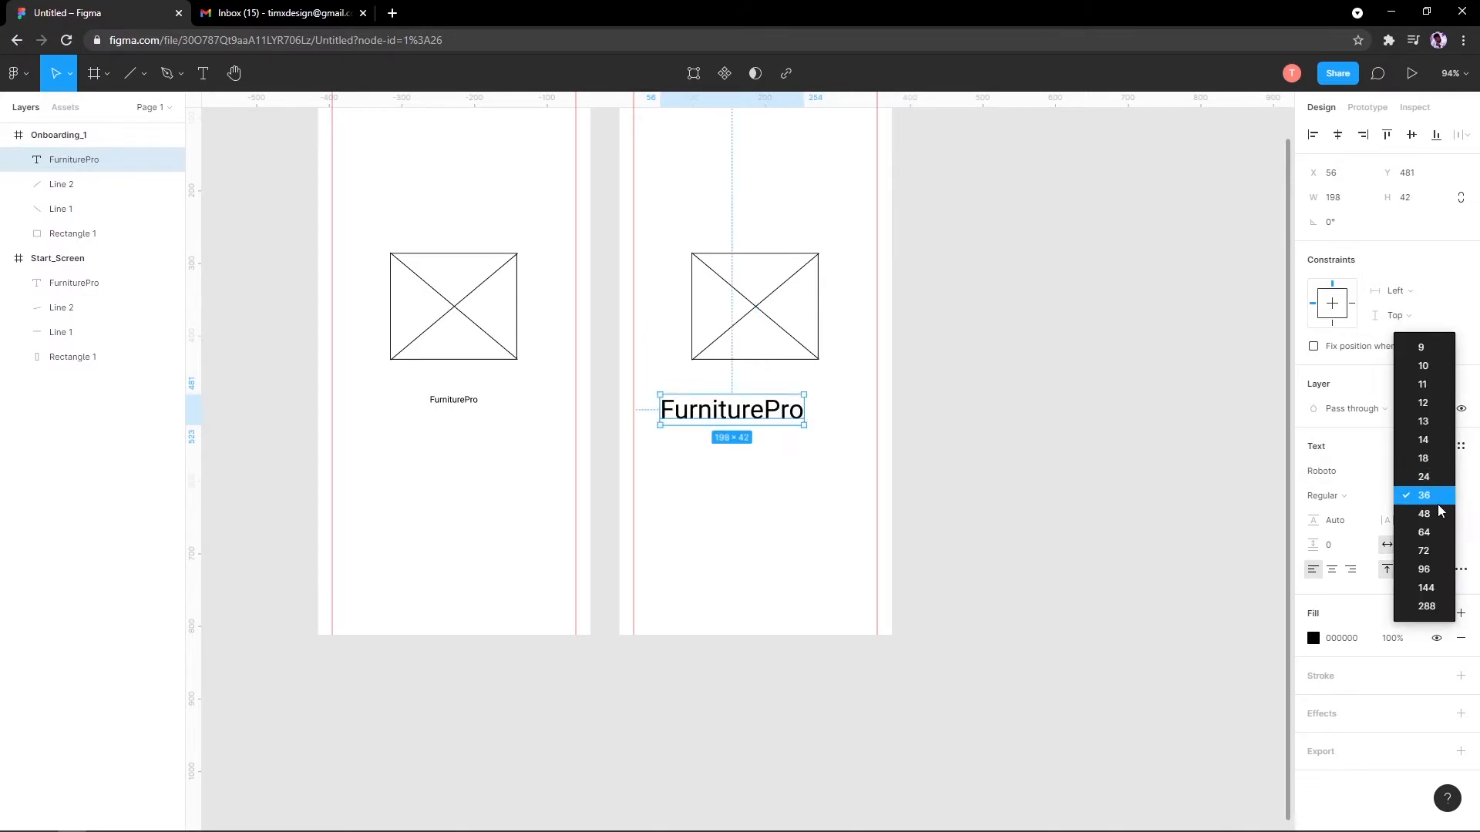
left_click(1438, 502)
left_click(1337, 135)
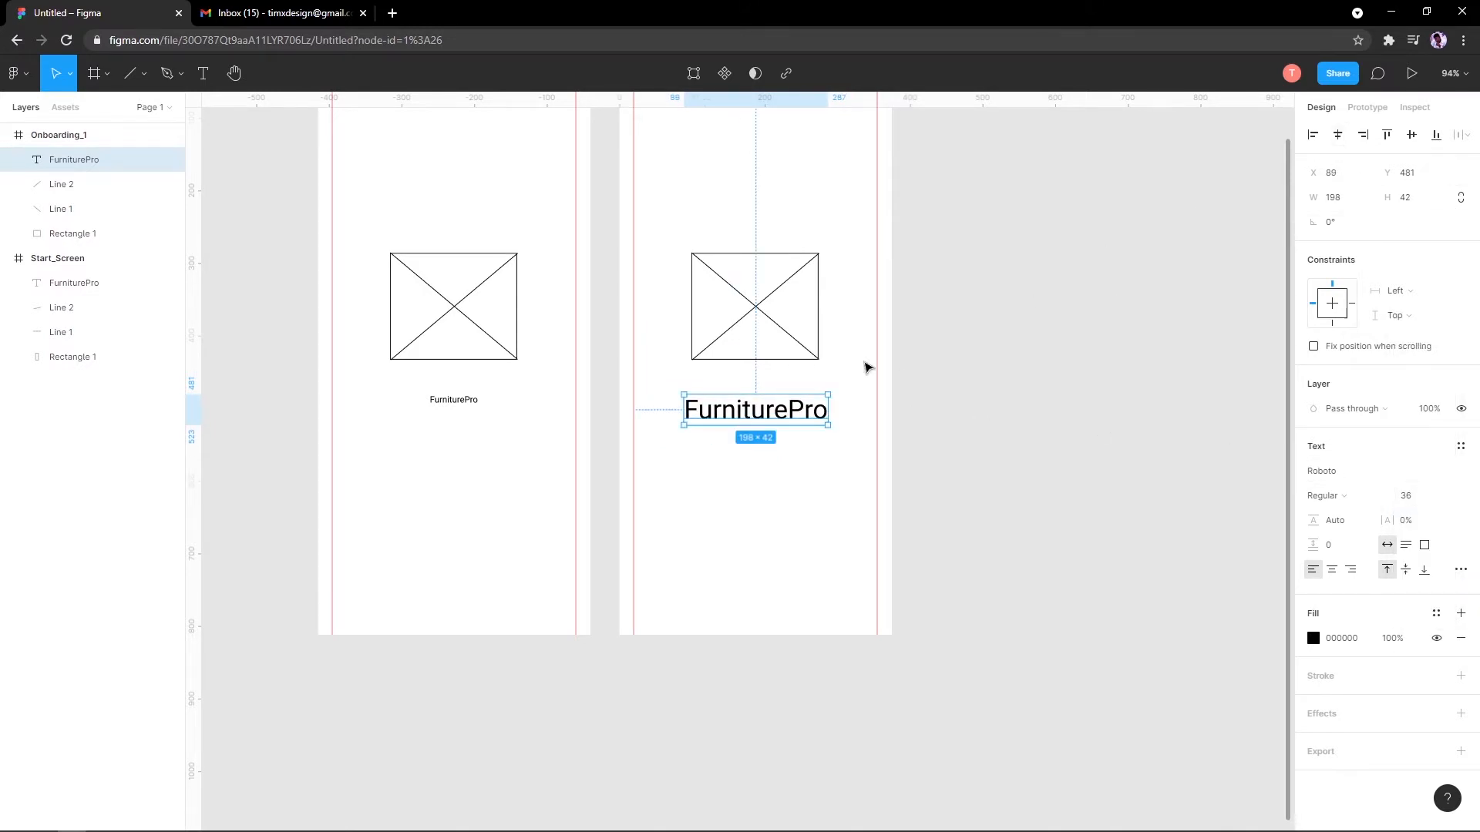
Step: Edit the caption's text briefly, then restore it to 'FurniturePro'
double_click(795, 412)
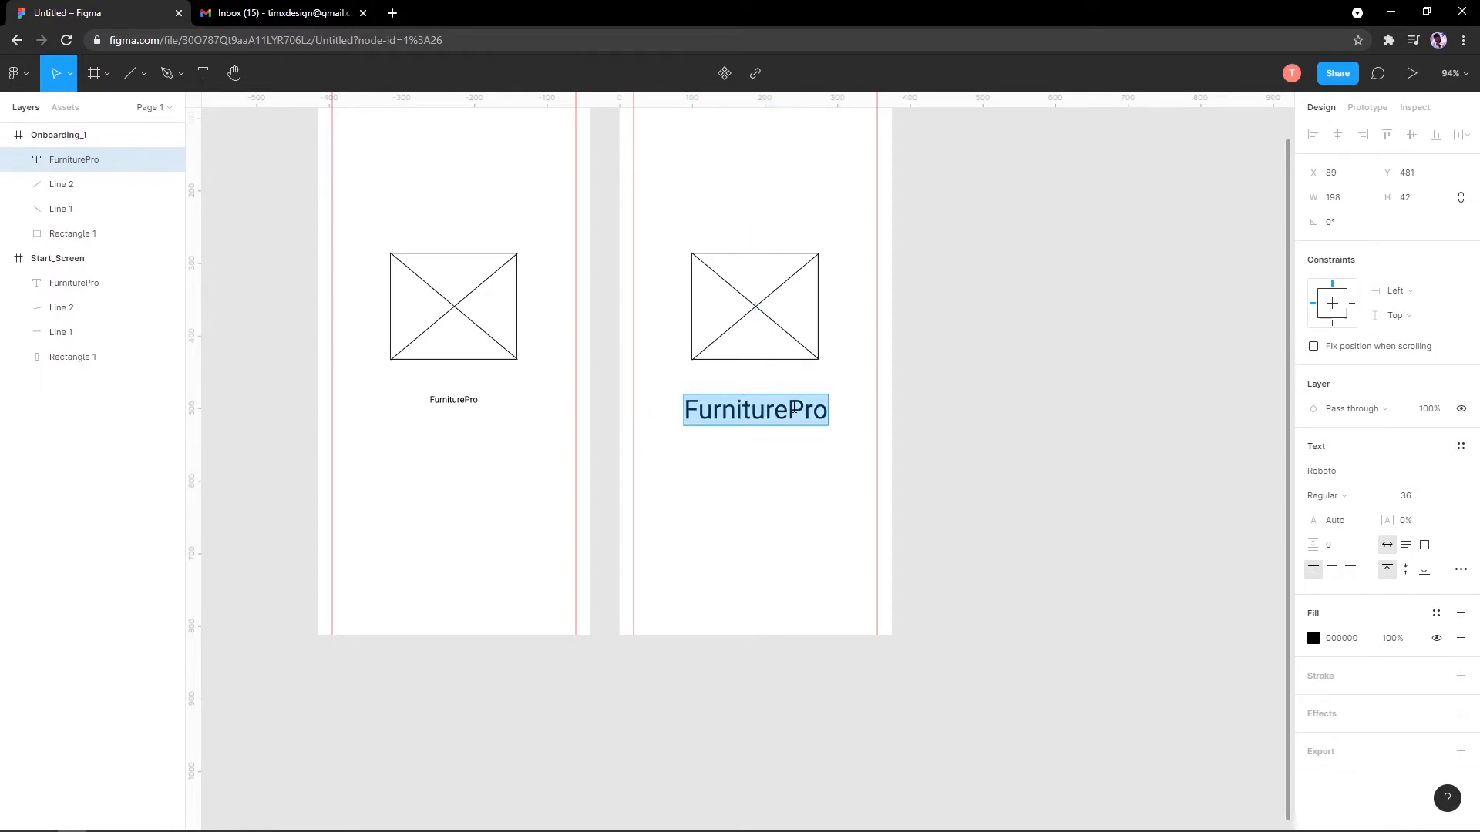
type("B")
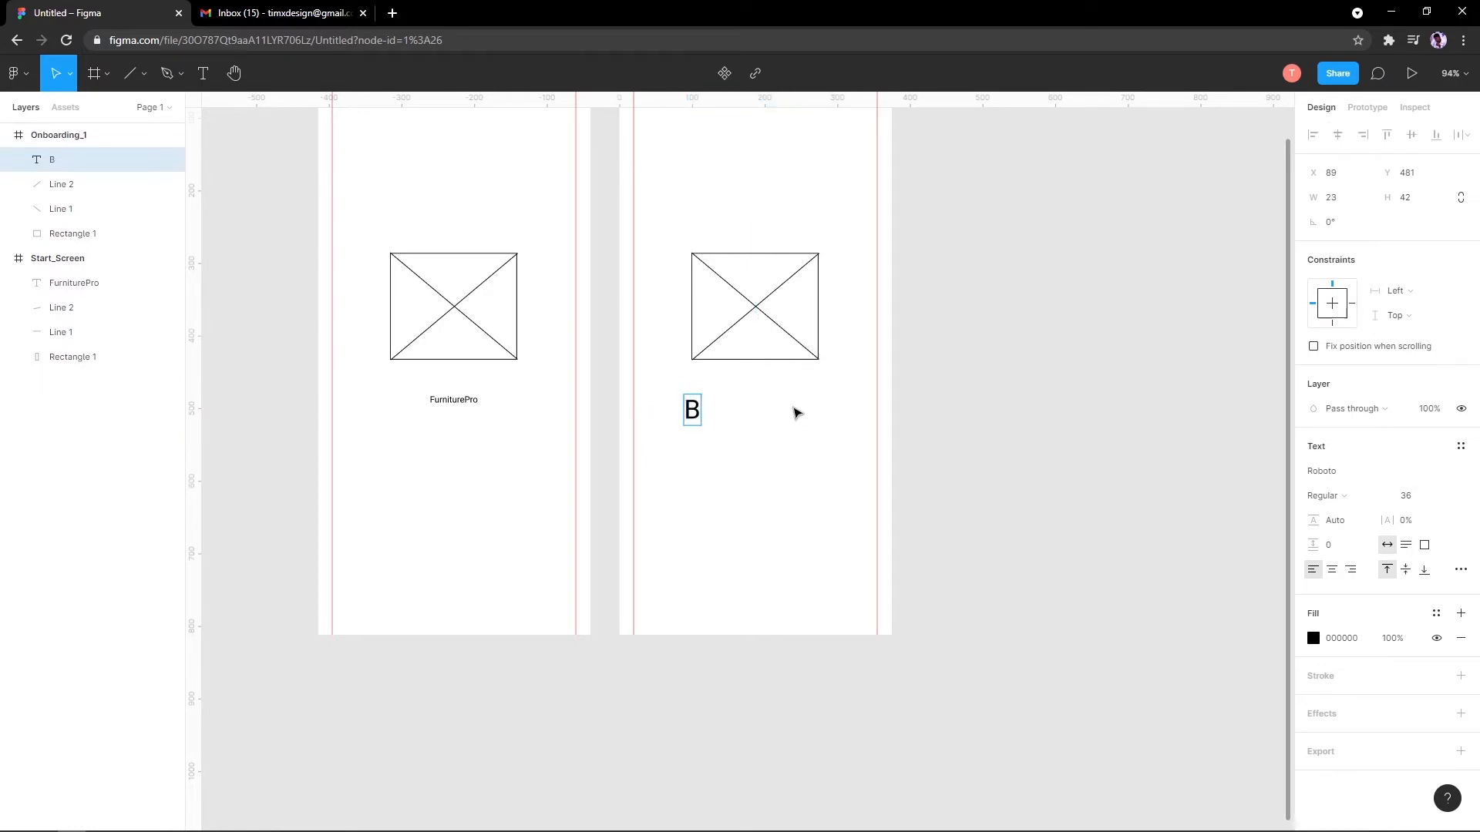
key("BackSpace")
type("B")
key("ctrl+z")
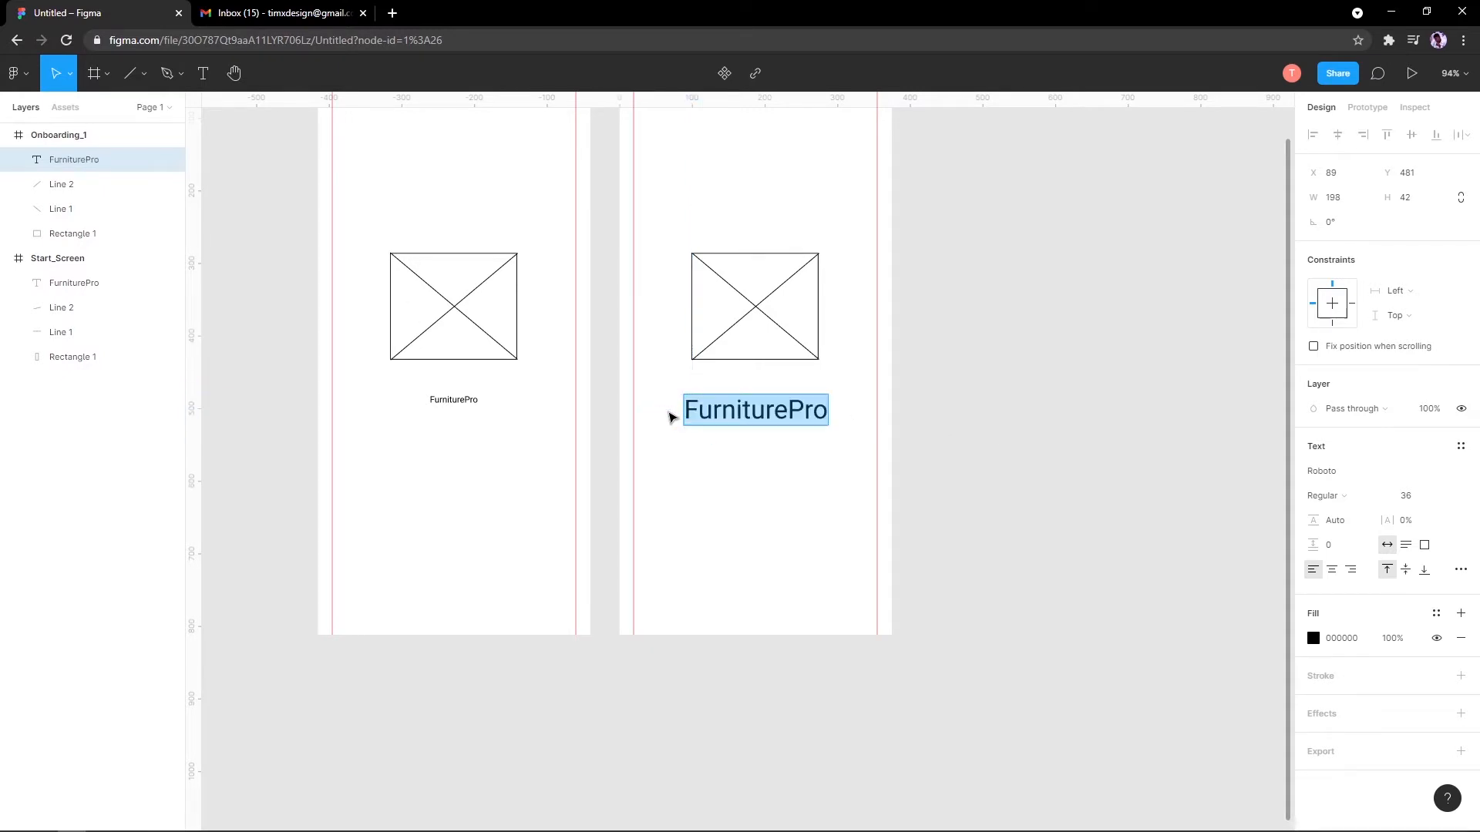
key("Escape")
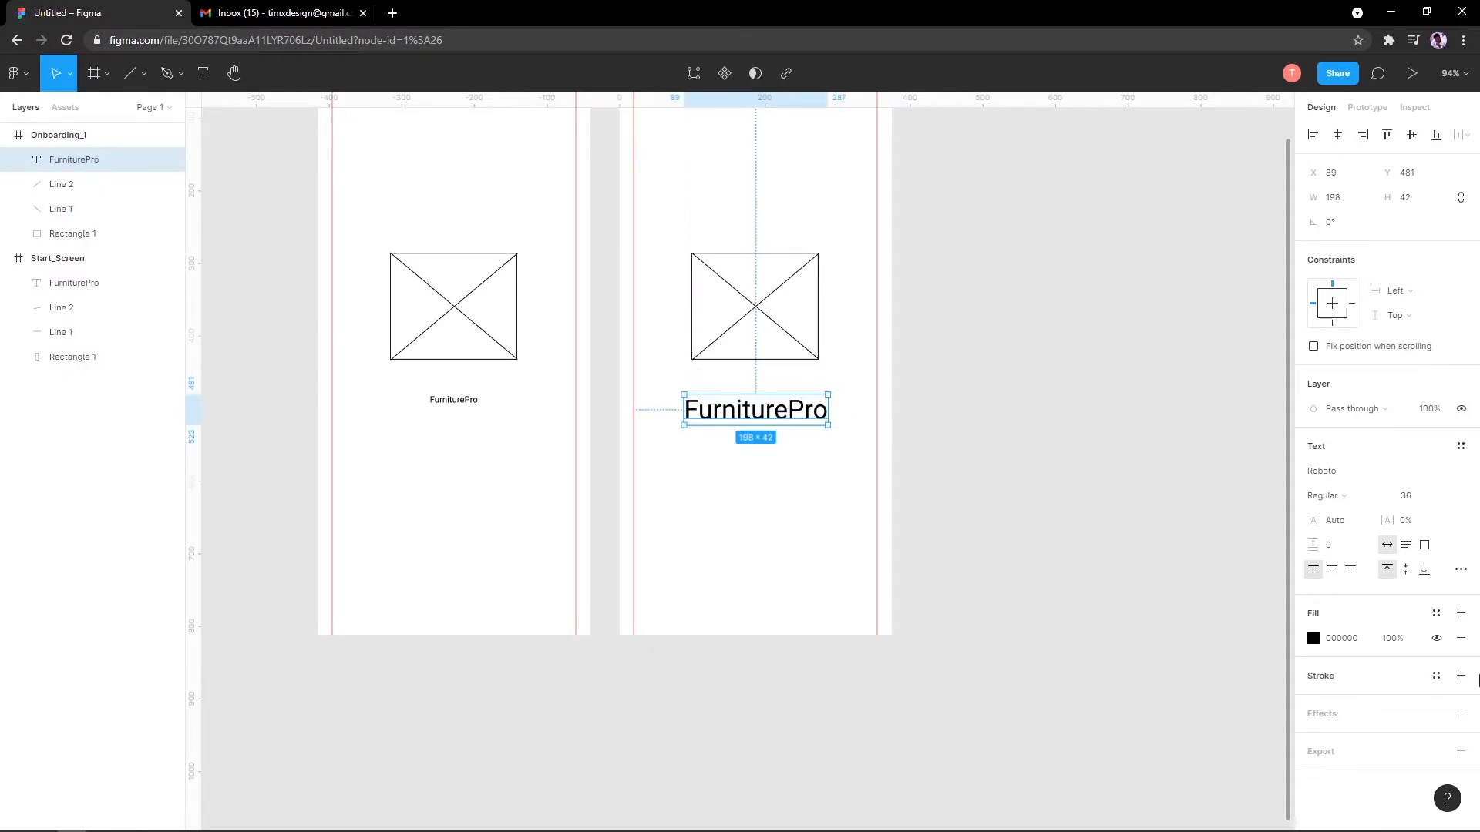
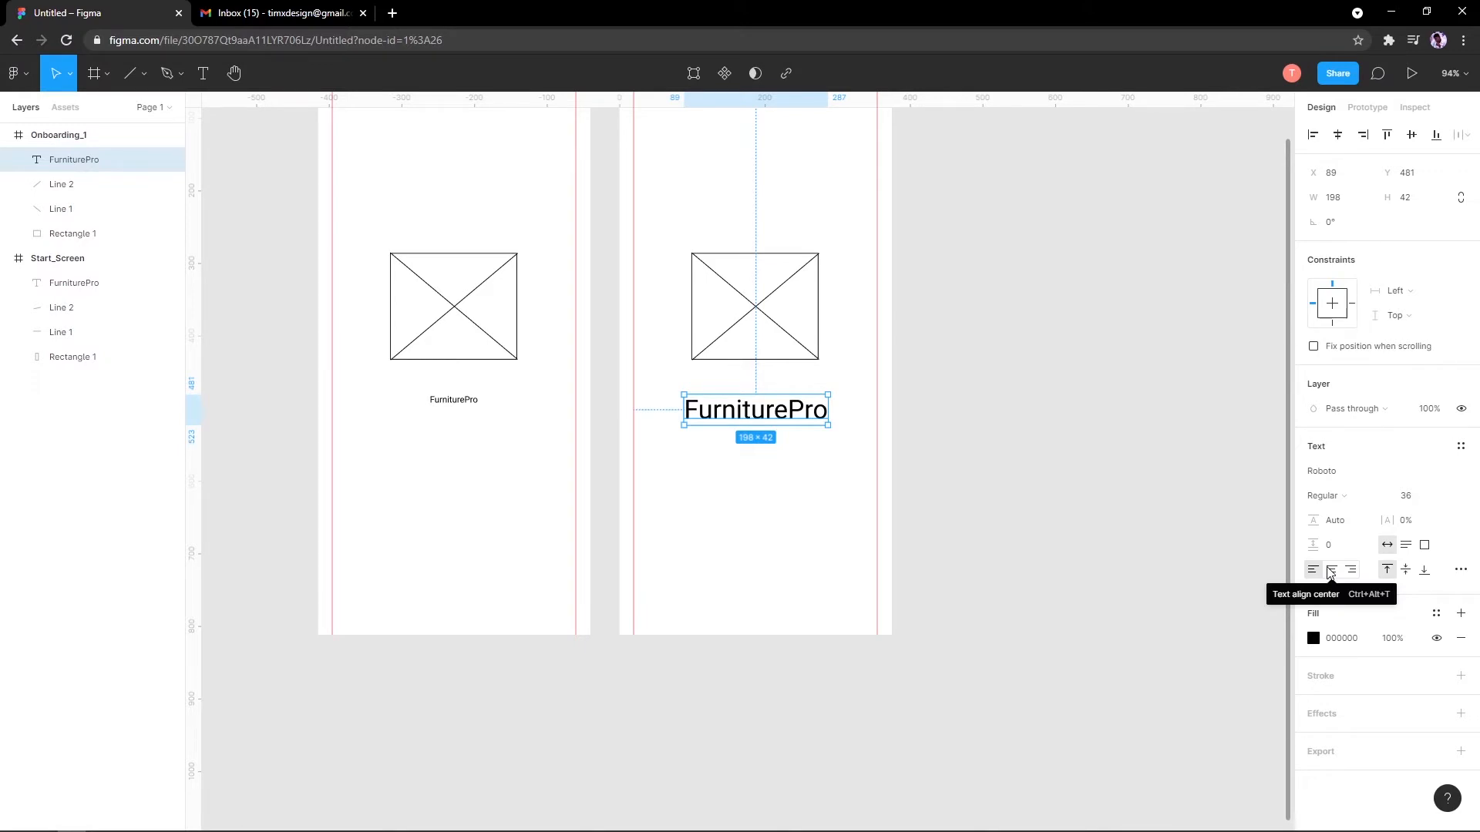
Step: Try centre and left alignment with throwaway text on the FurniturePro heading, then undo back to the original
left_click(1330, 571)
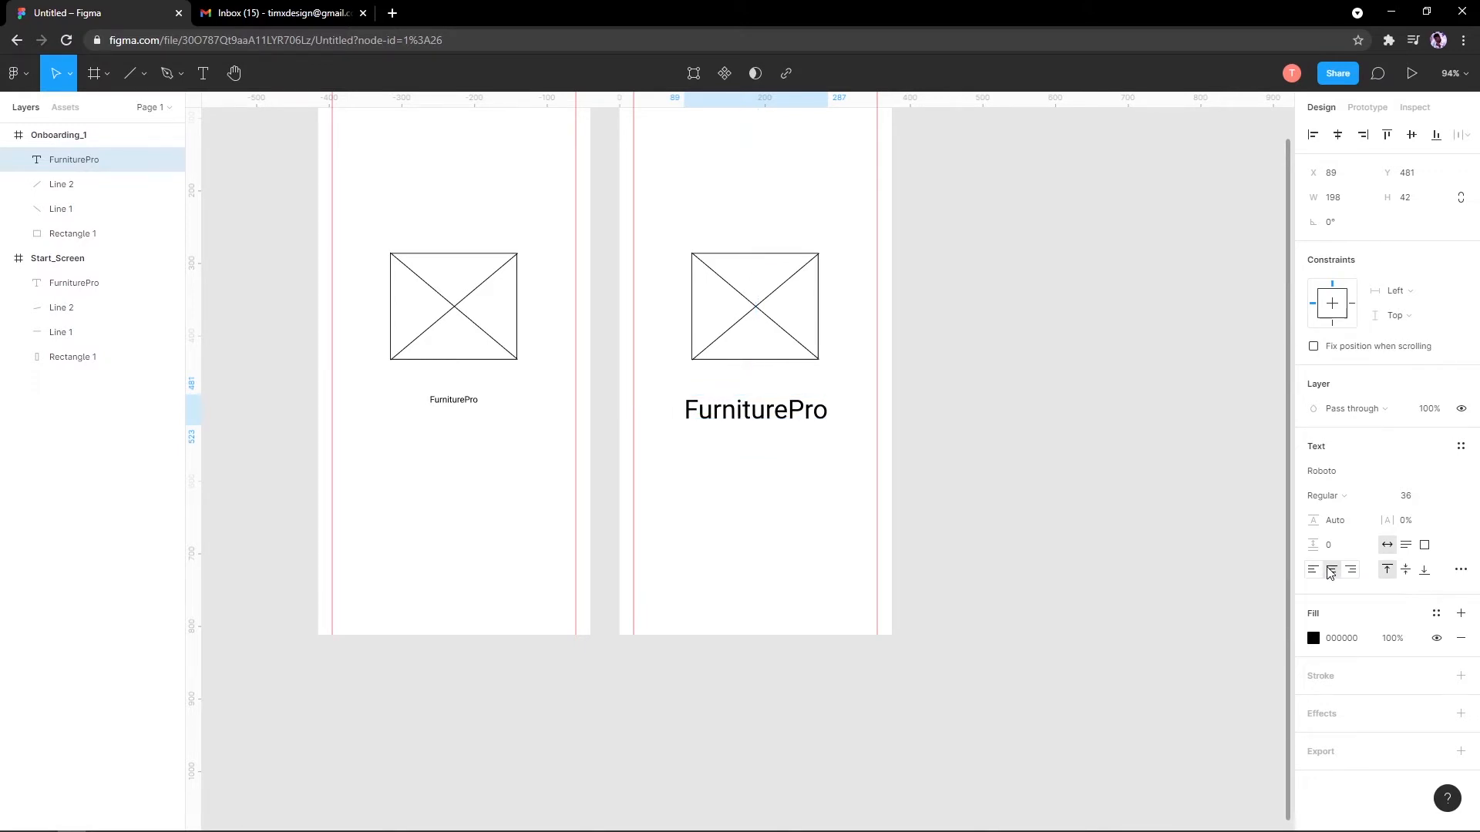
double_click(771, 418)
type("dfdfdfdfdffdf")
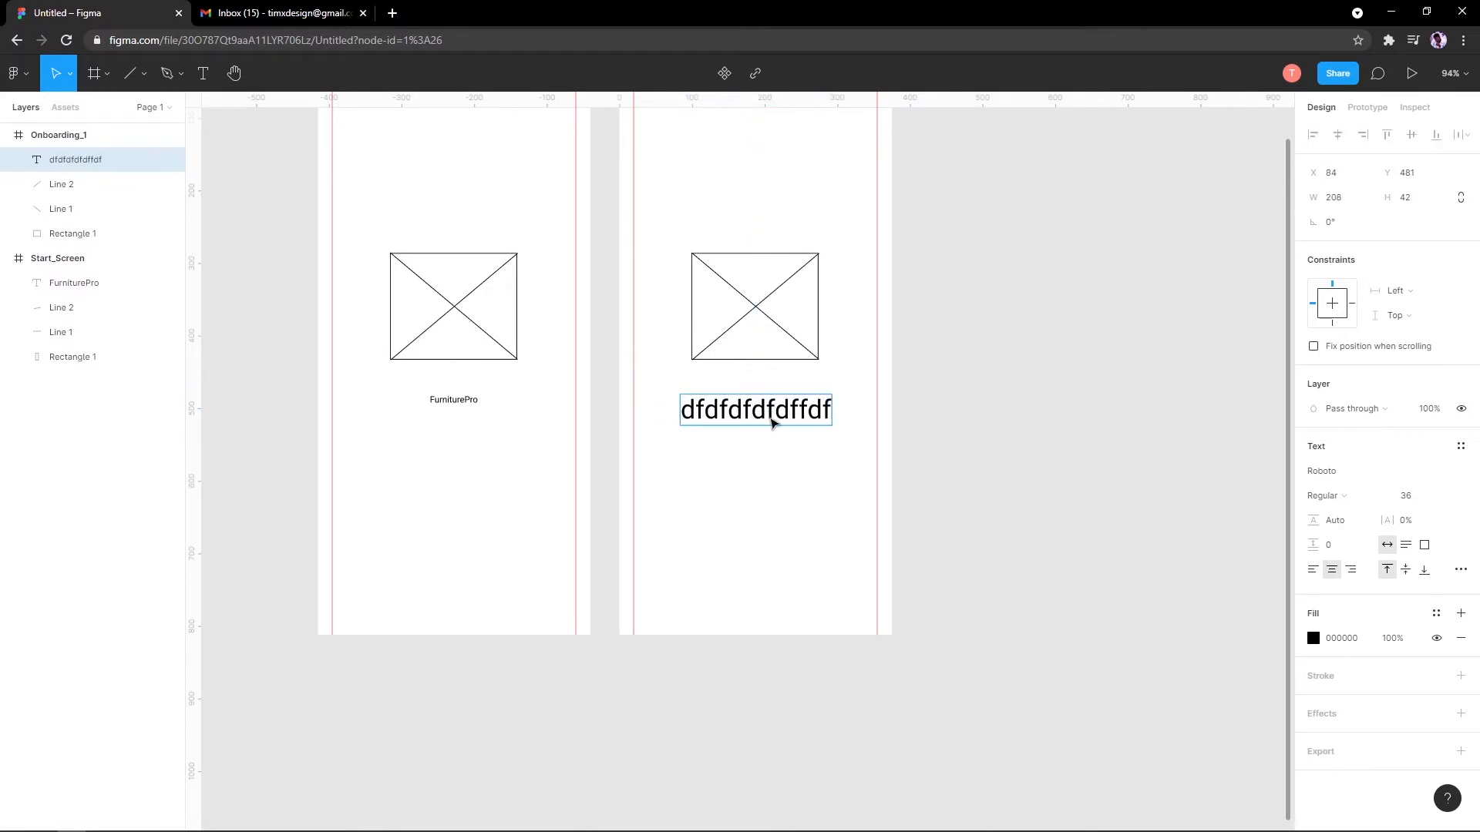
key("Escape")
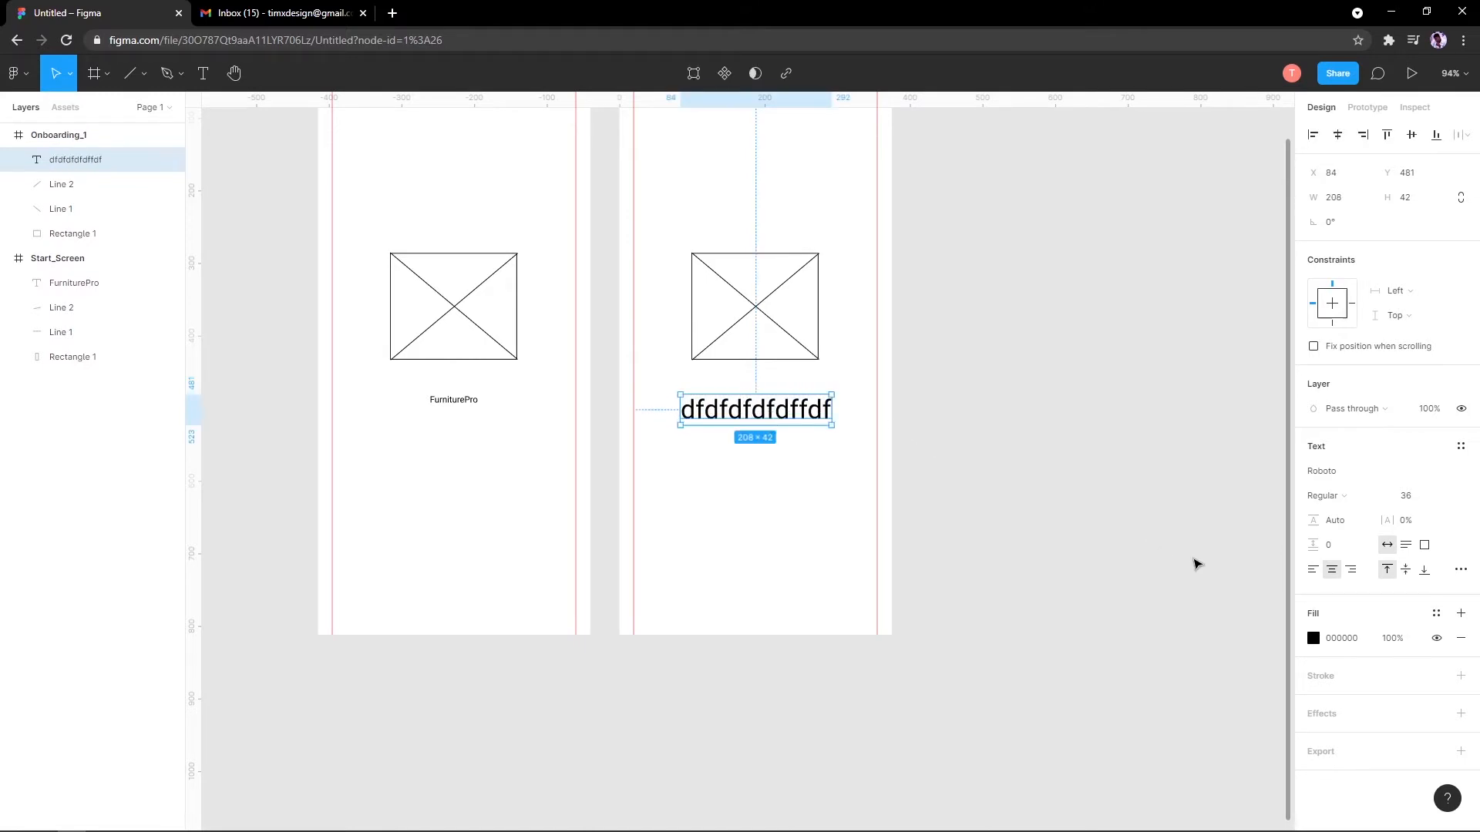
left_click(1313, 570)
double_click(786, 419)
type("sdsdsdwds")
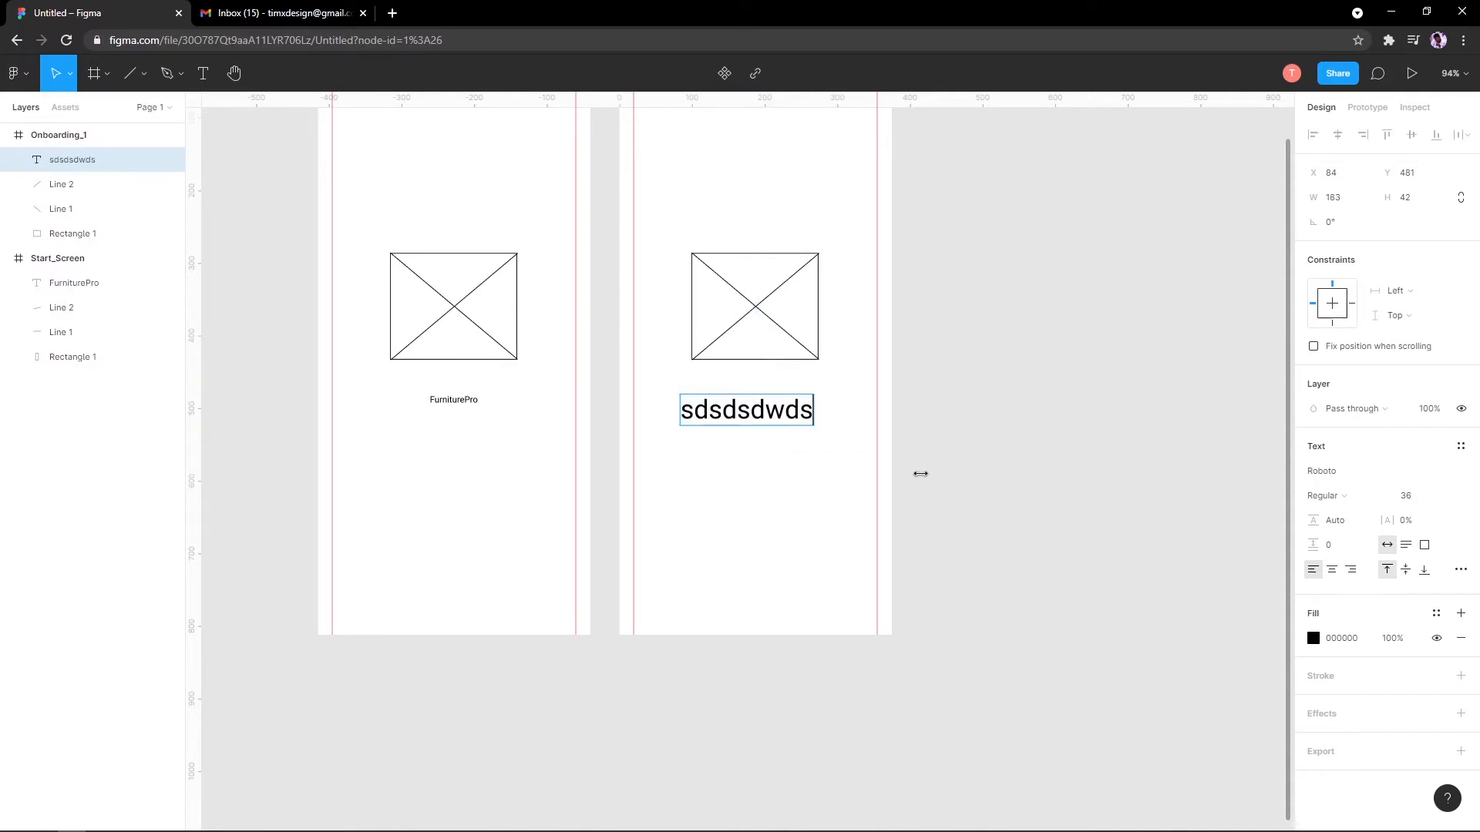
key("Escape")
key("ctrl+z")
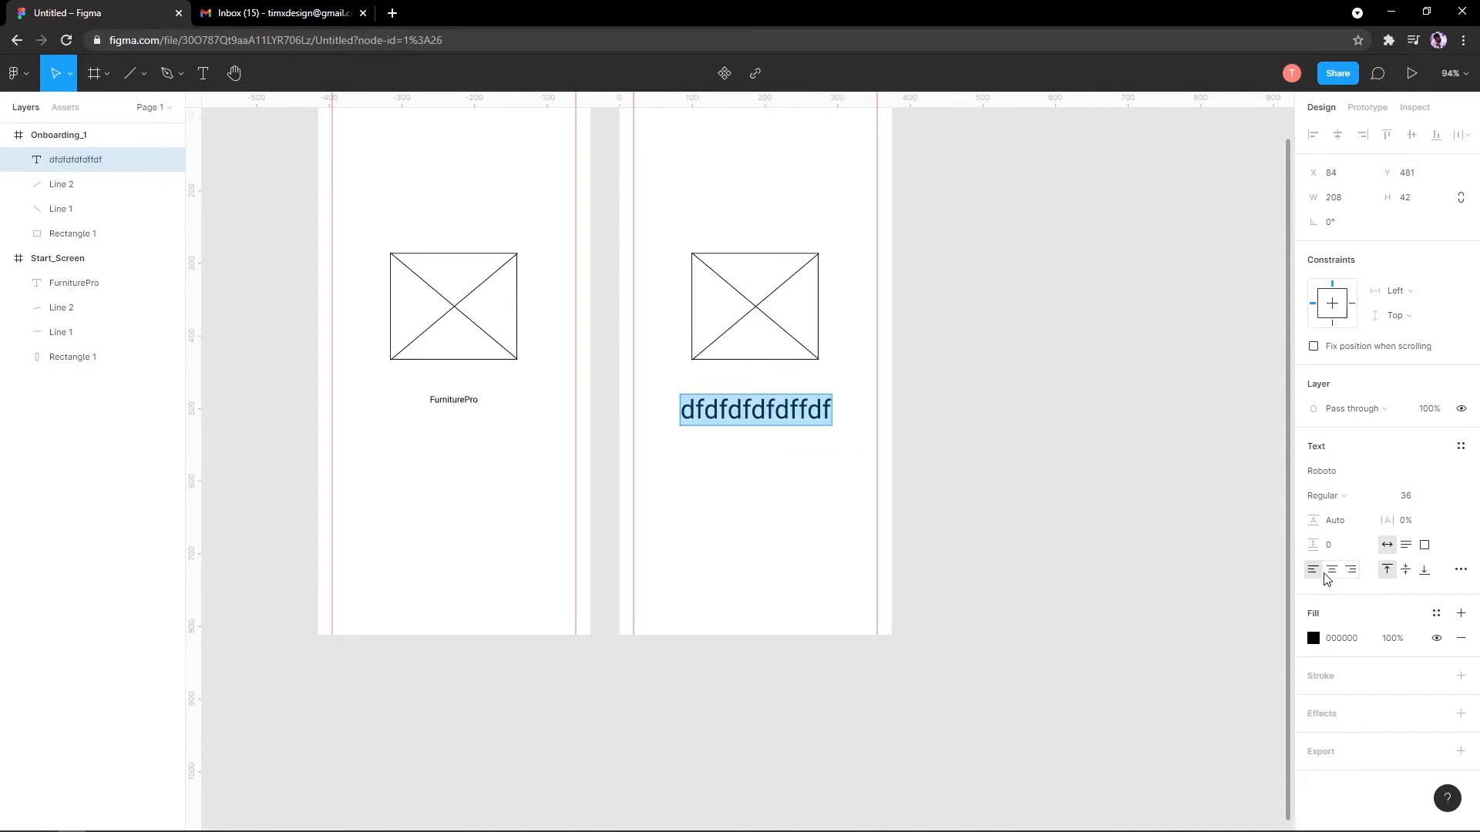
key("ctrl+z")
key("ctrl+z")
key("ctrl+z")
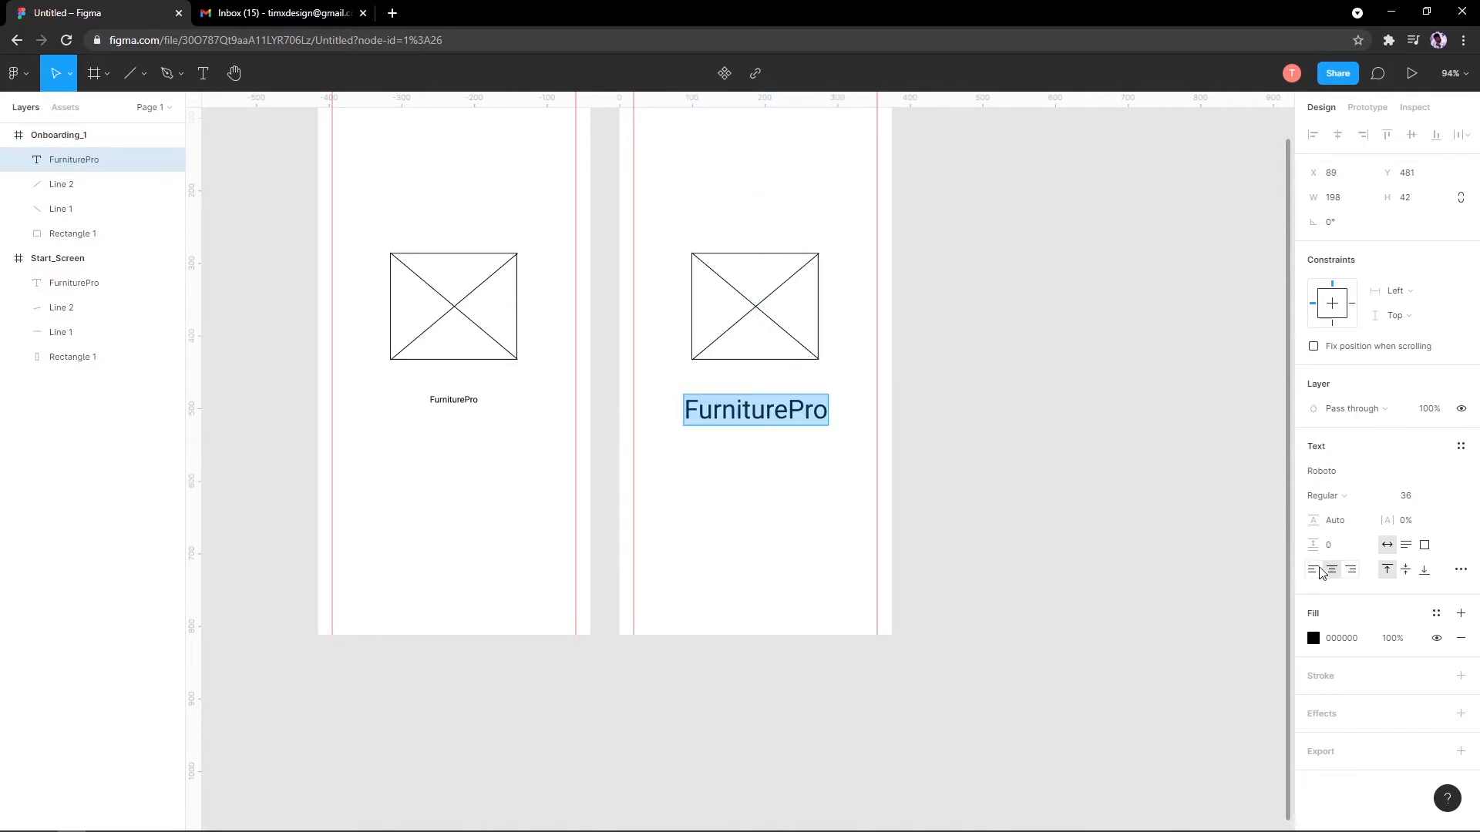
Step: Rewrite the heading to read 'Bring you quality'
left_click(760, 420)
double_click(759, 420)
type("C")
key("BackSpace")
type("Br")
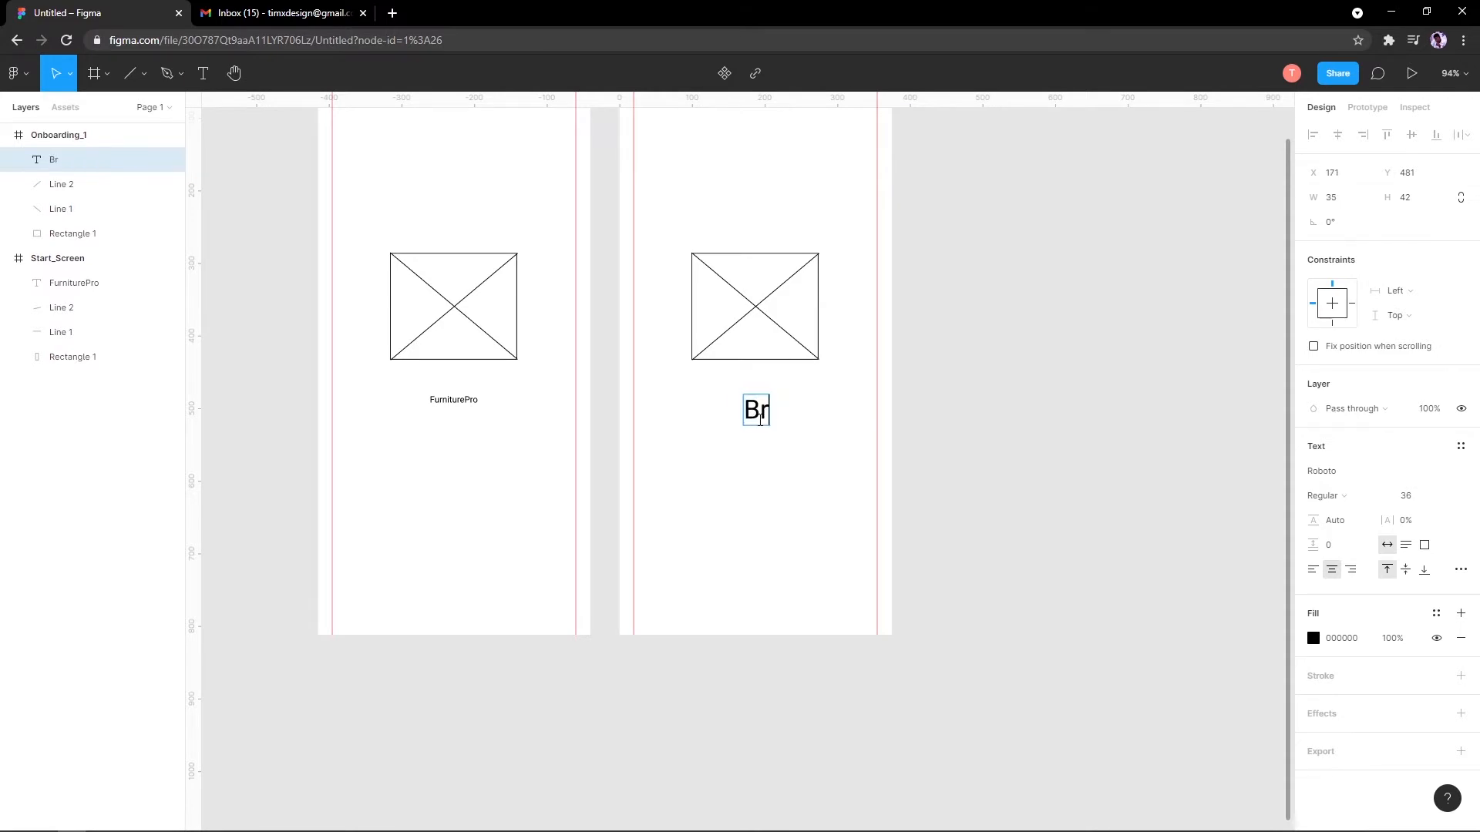
type("ing you")
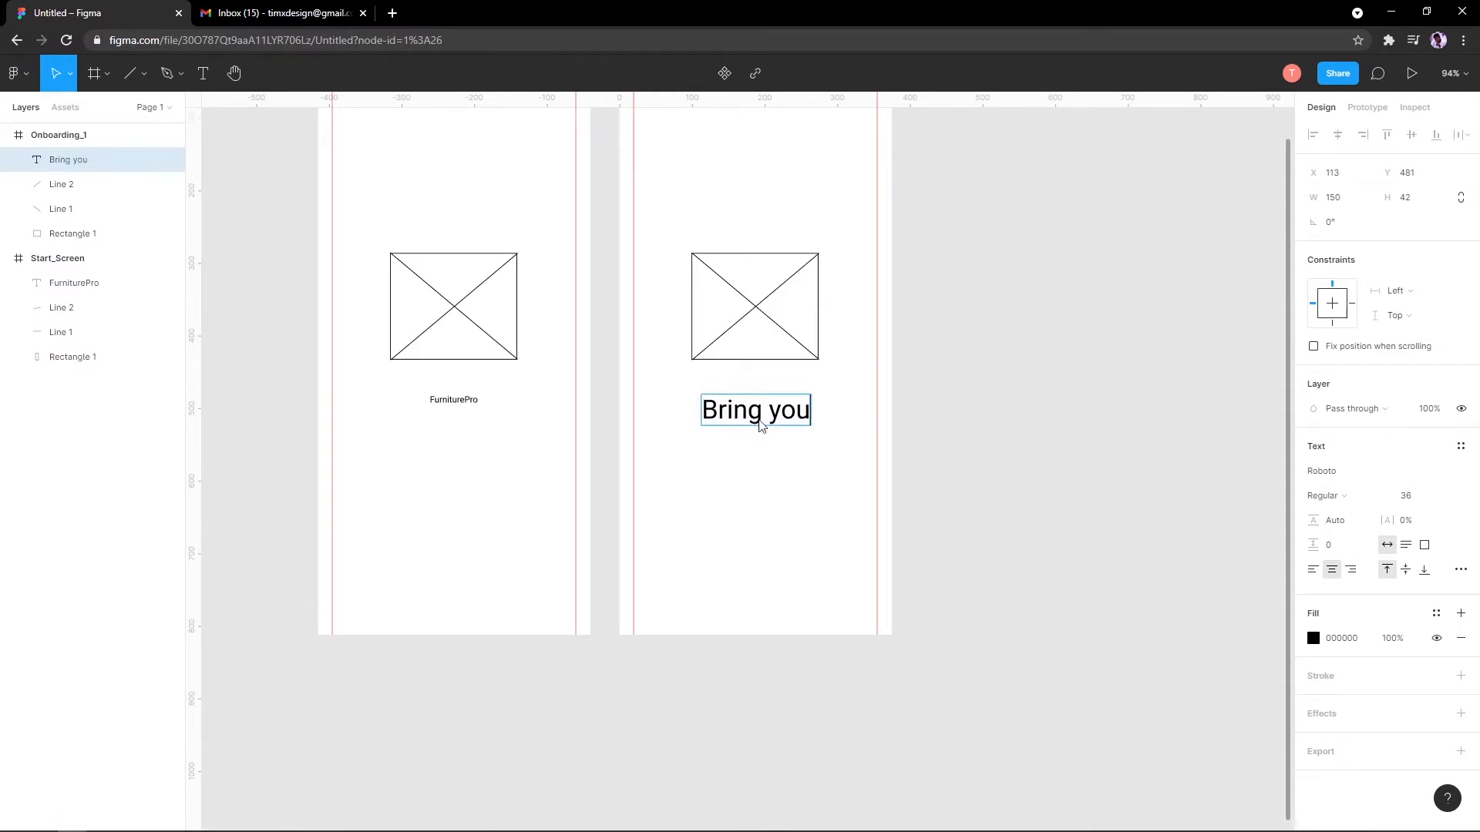
type(" qual")
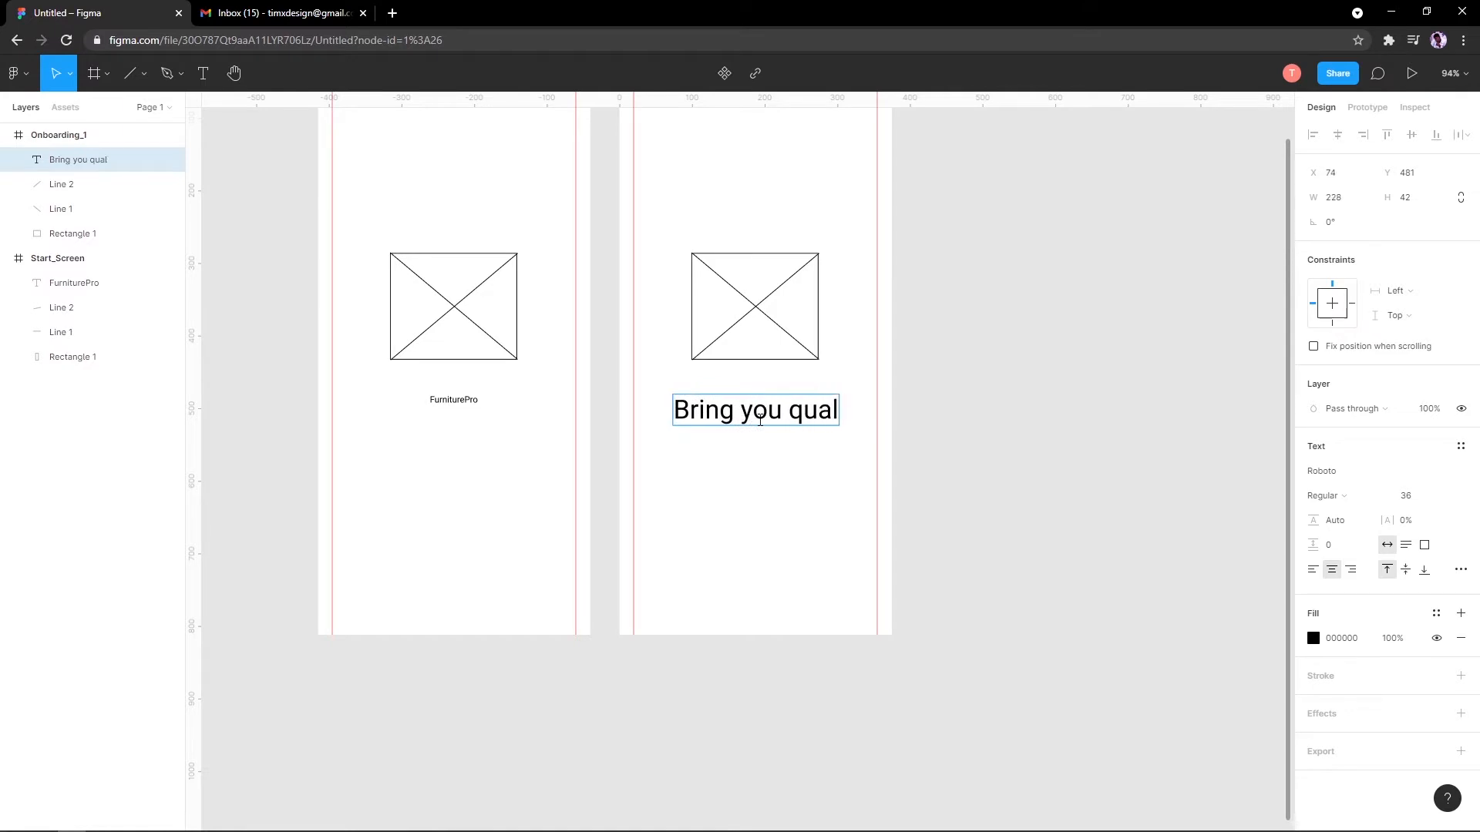
type("ity")
key("Escape")
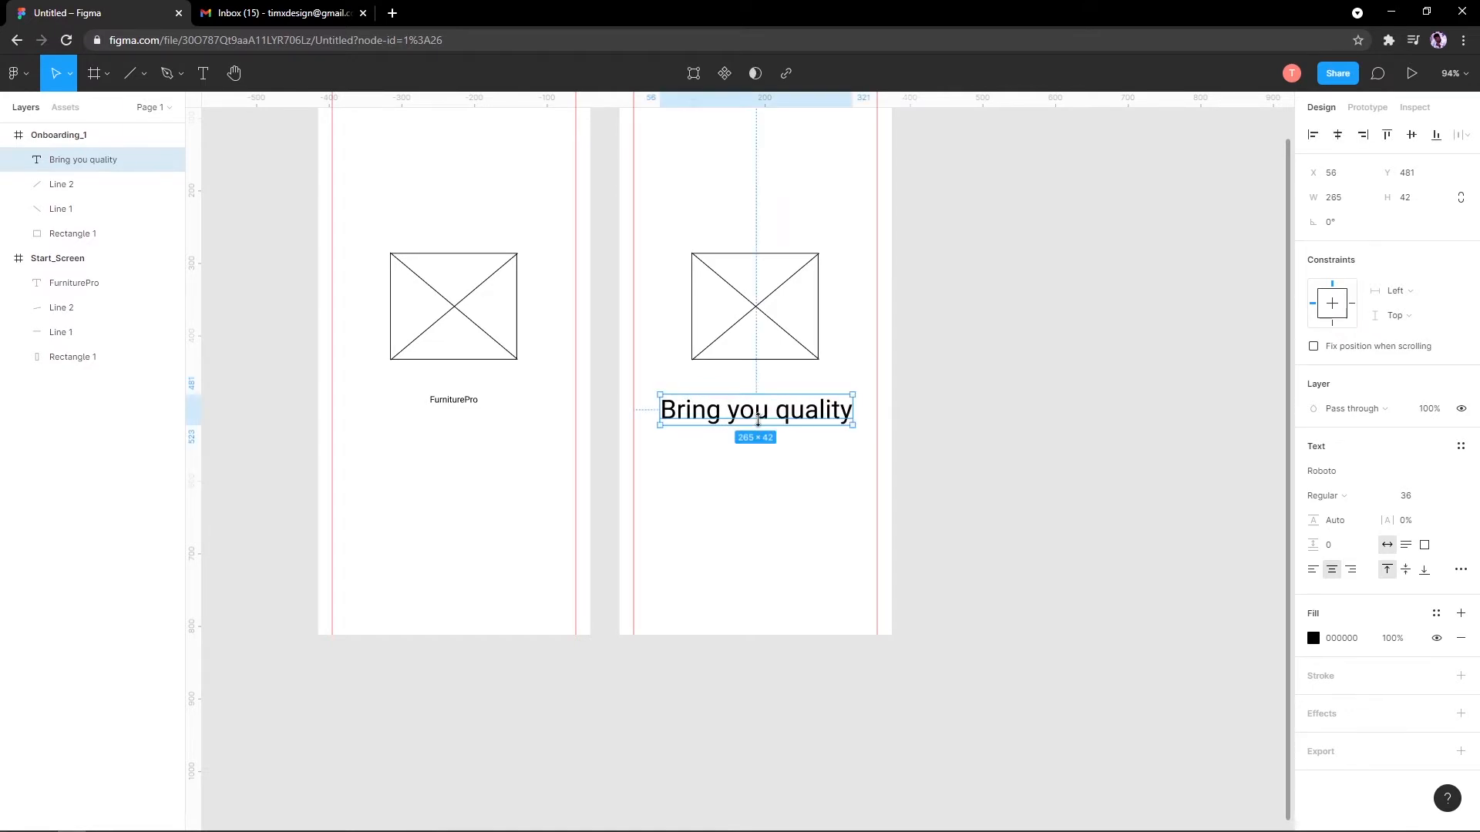
Step: Replace the heading text with 'Best in the game'
key("Return")
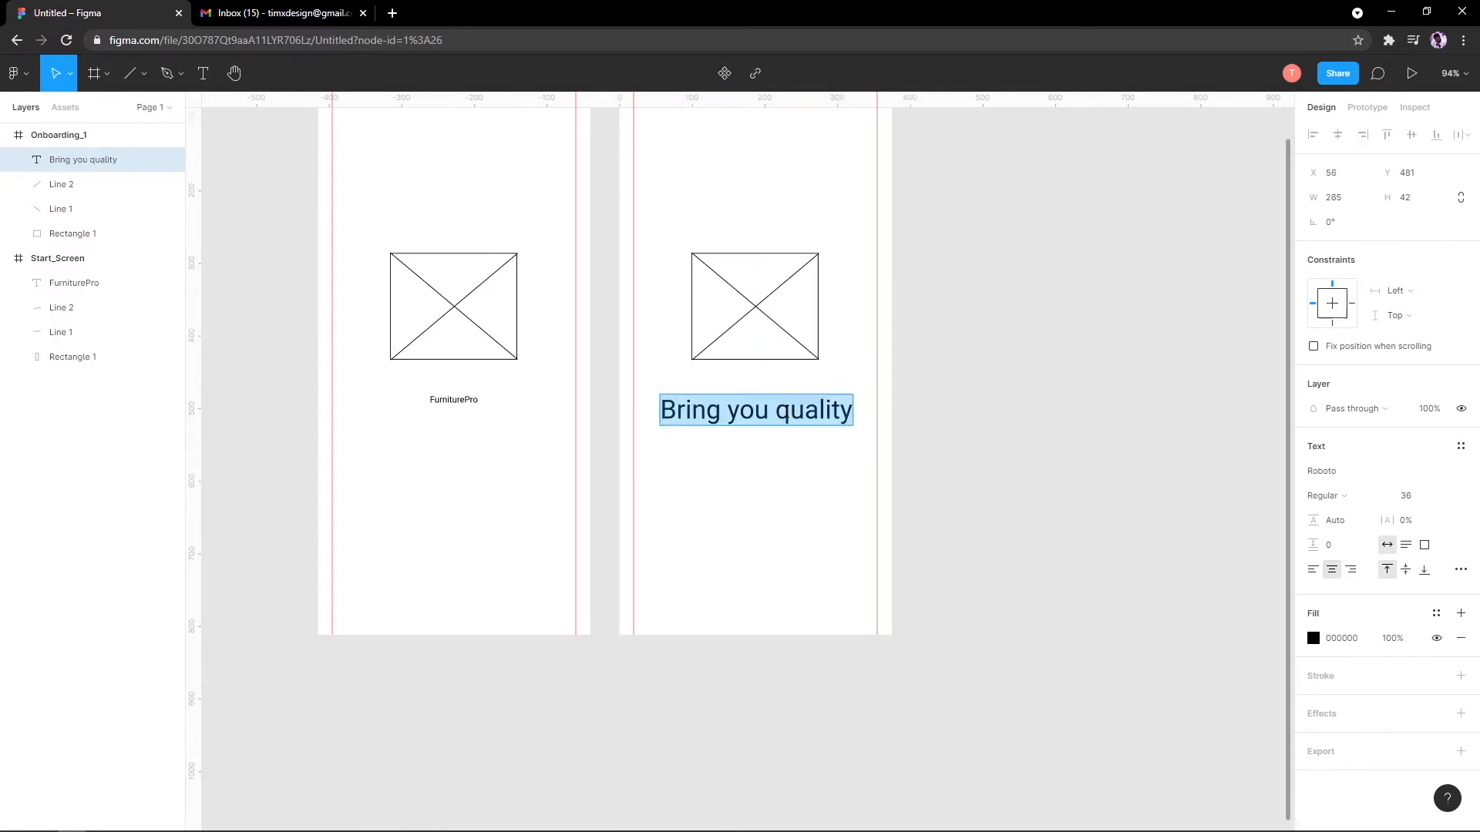
type("Qu")
key("ctrl+a")
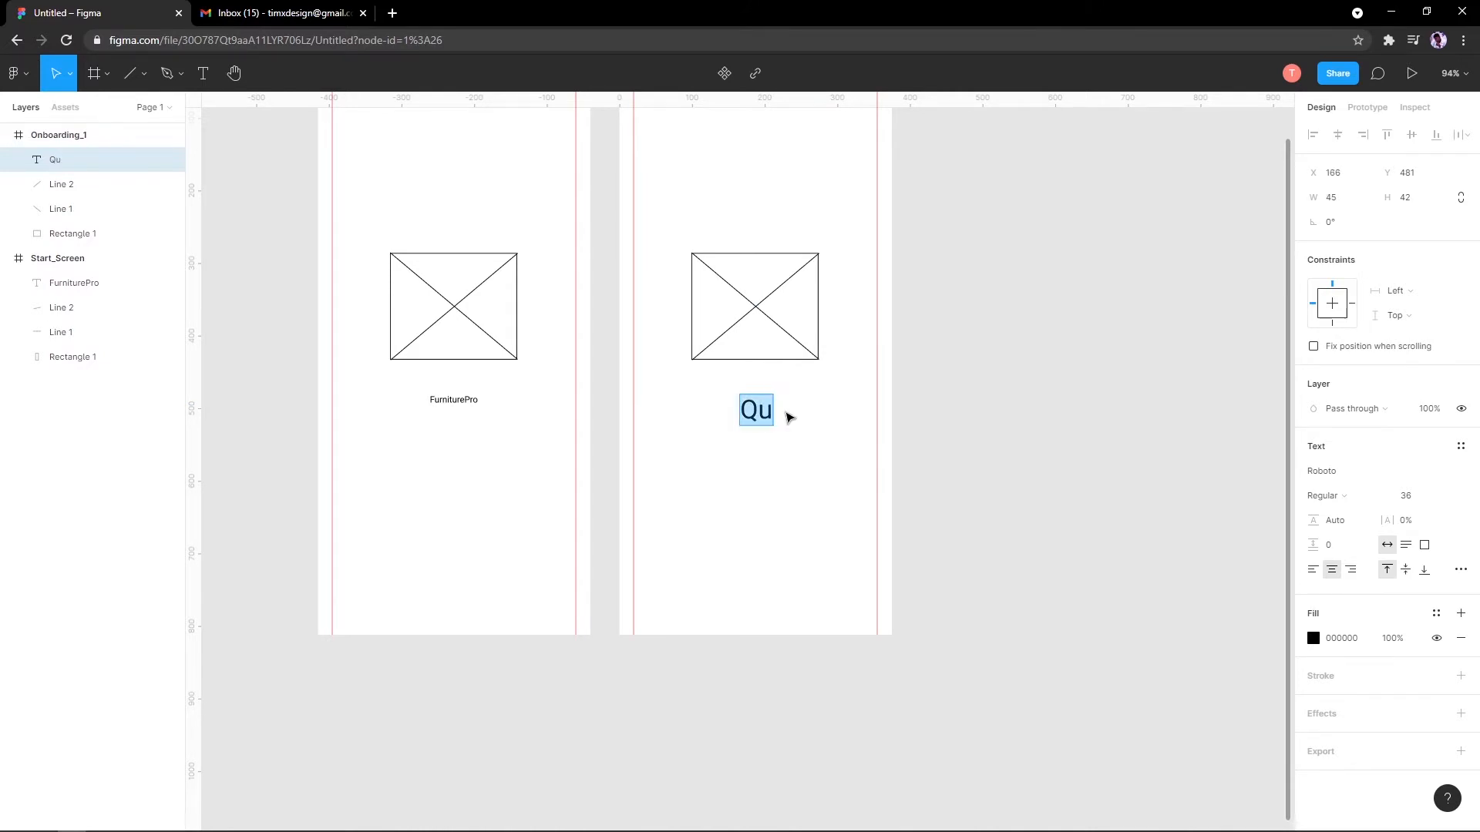
type("F")
key("ctrl+a")
type("Best")
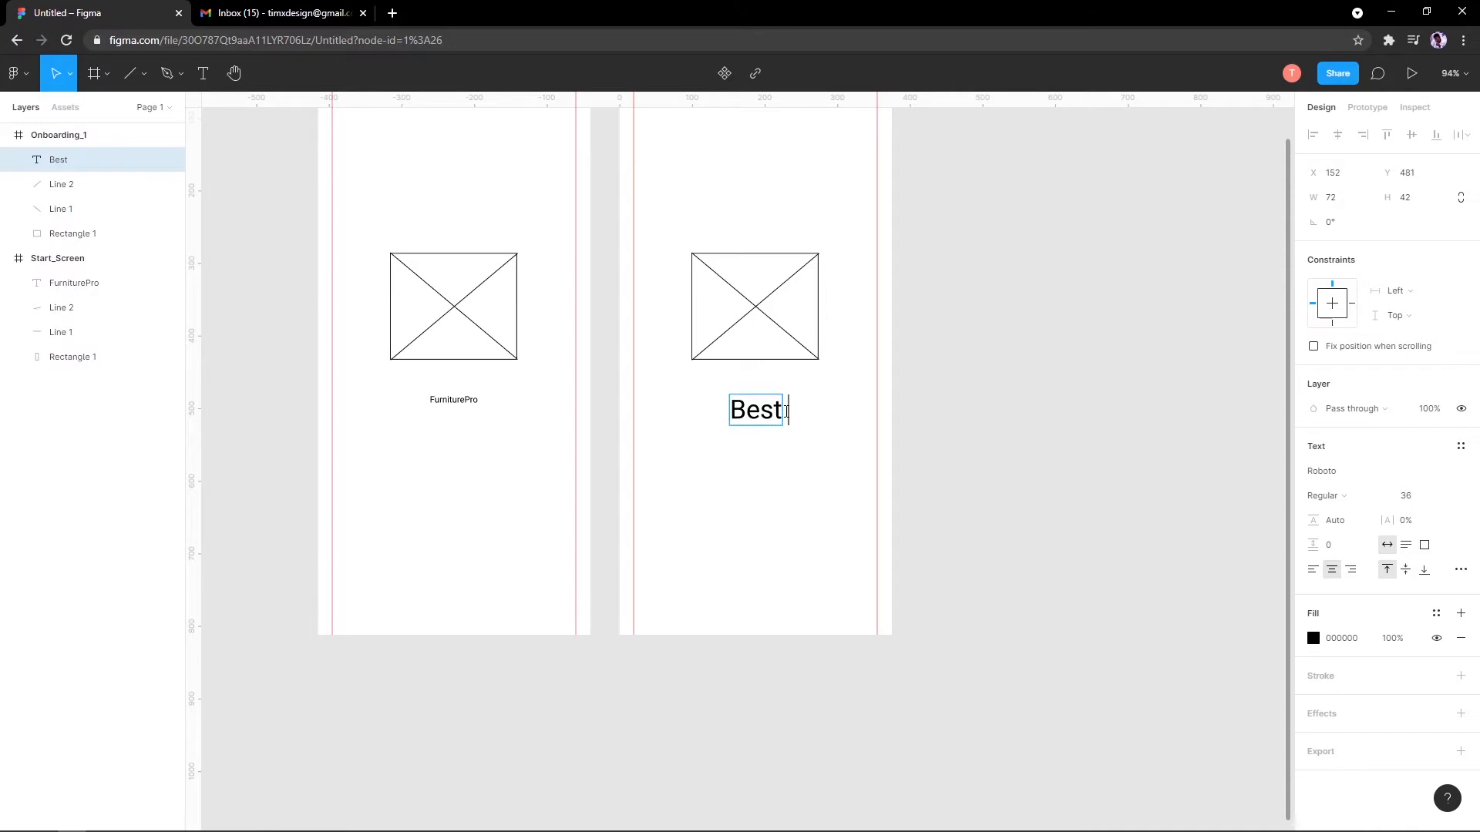
type(" in ")
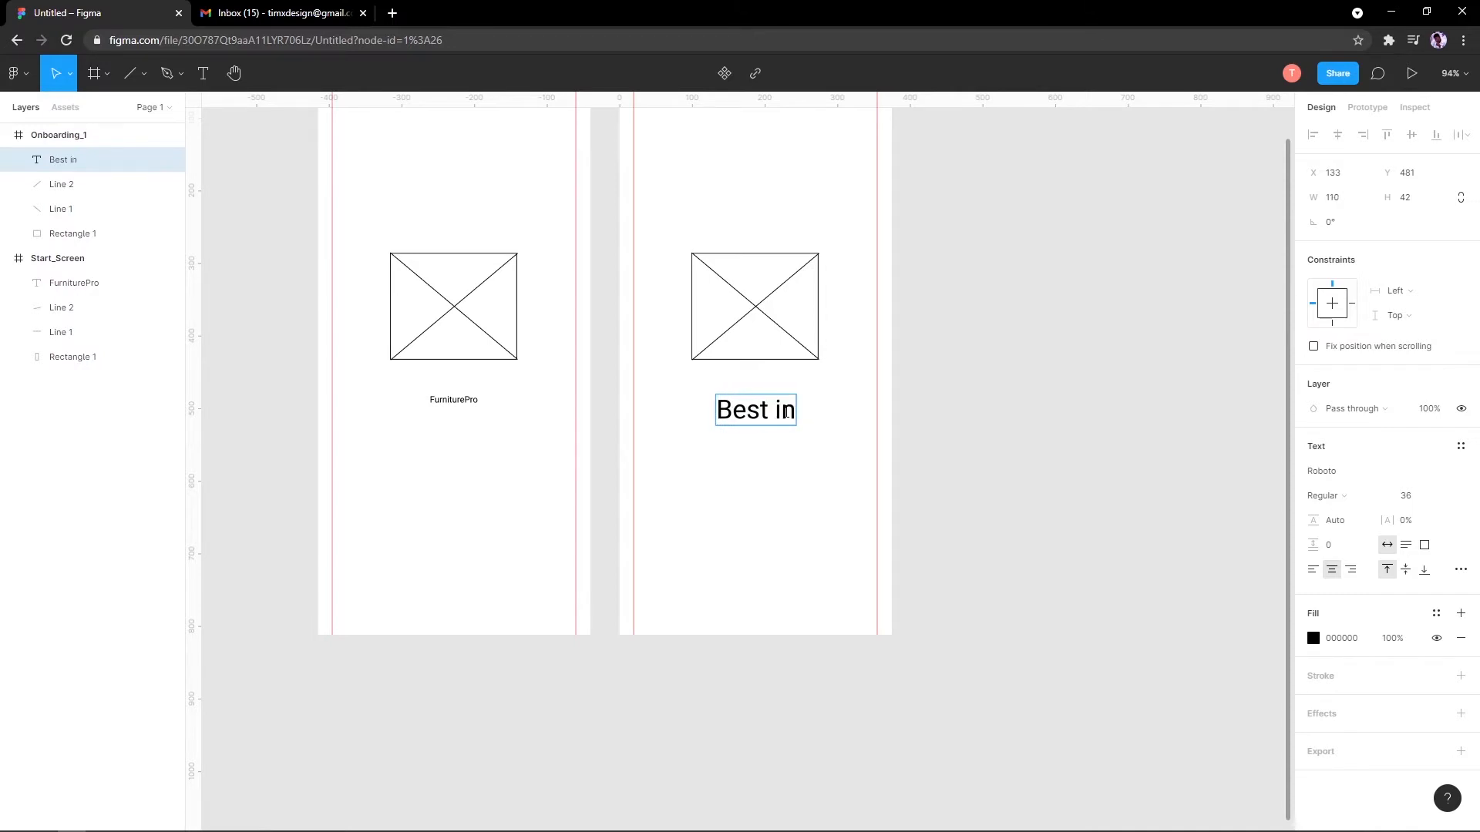
type("the Game")
key("BackSpace")
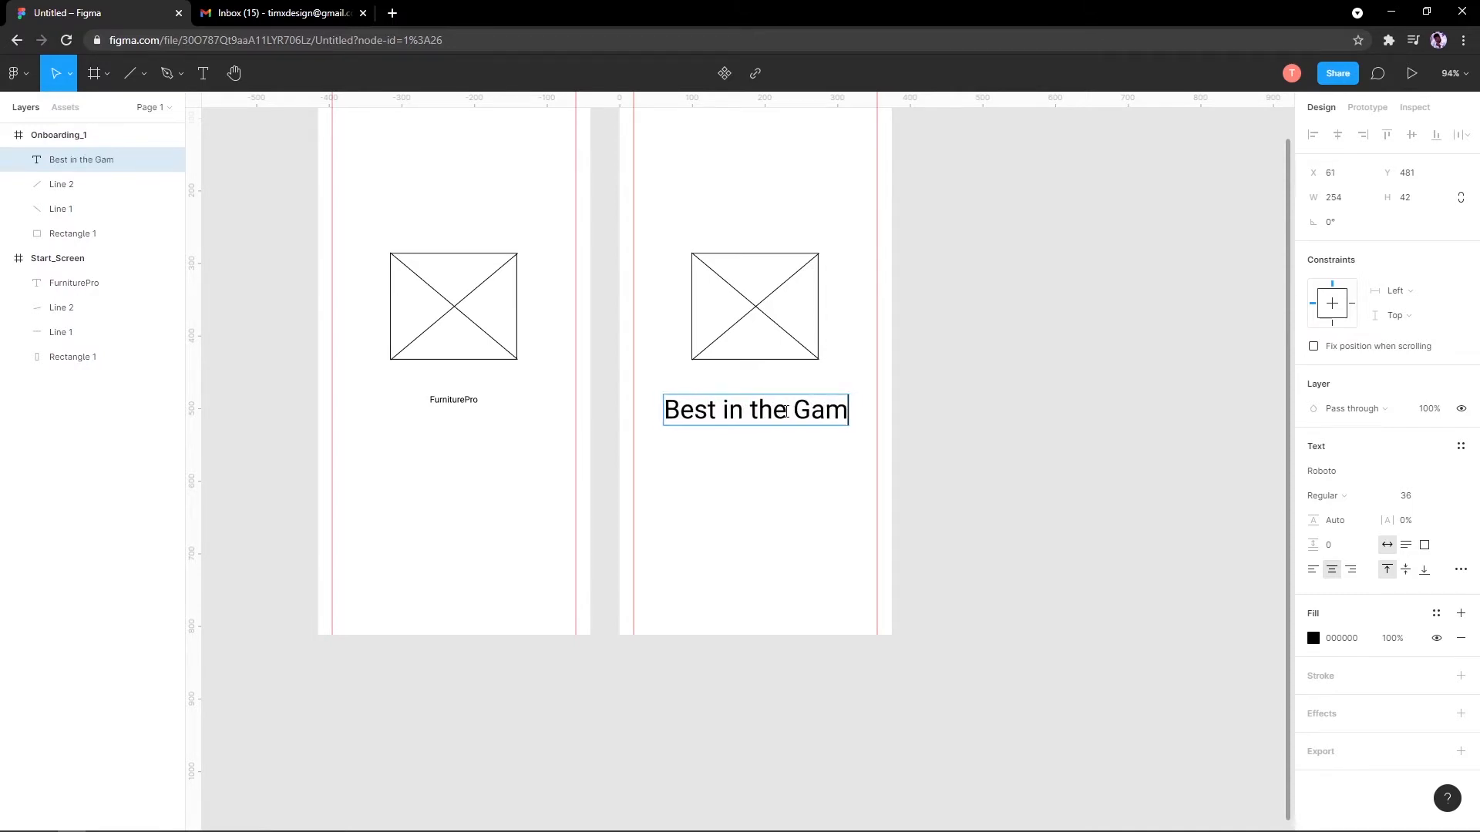
key("BackSpace")
key("BackSpace")
key("BackSpace")
key("BackSpace")
type("game")
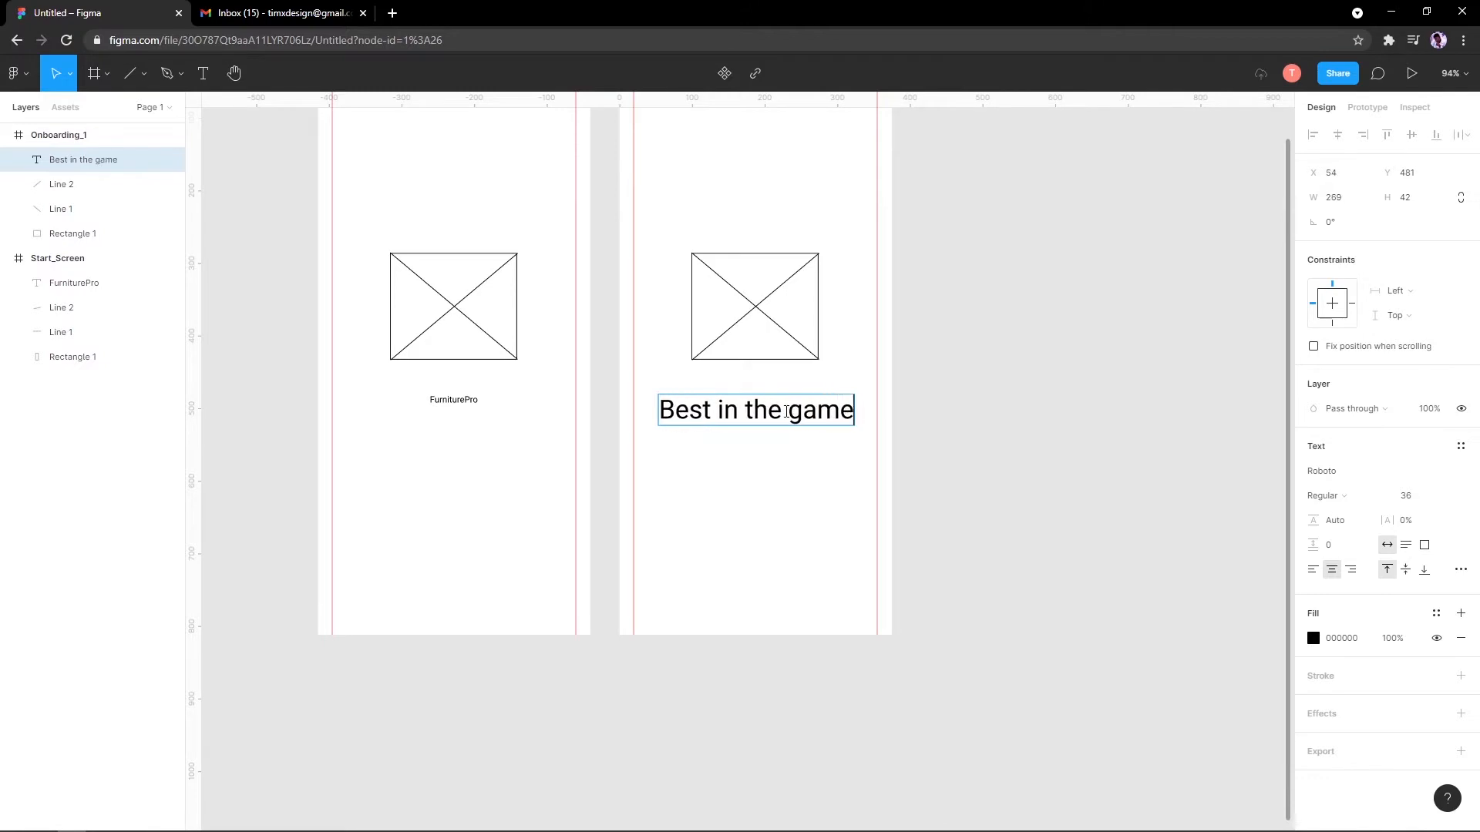
key("Escape")
Step: Select the Best in the game text, trying a taller text box and undoing it
left_click(909, 394)
left_click(794, 398)
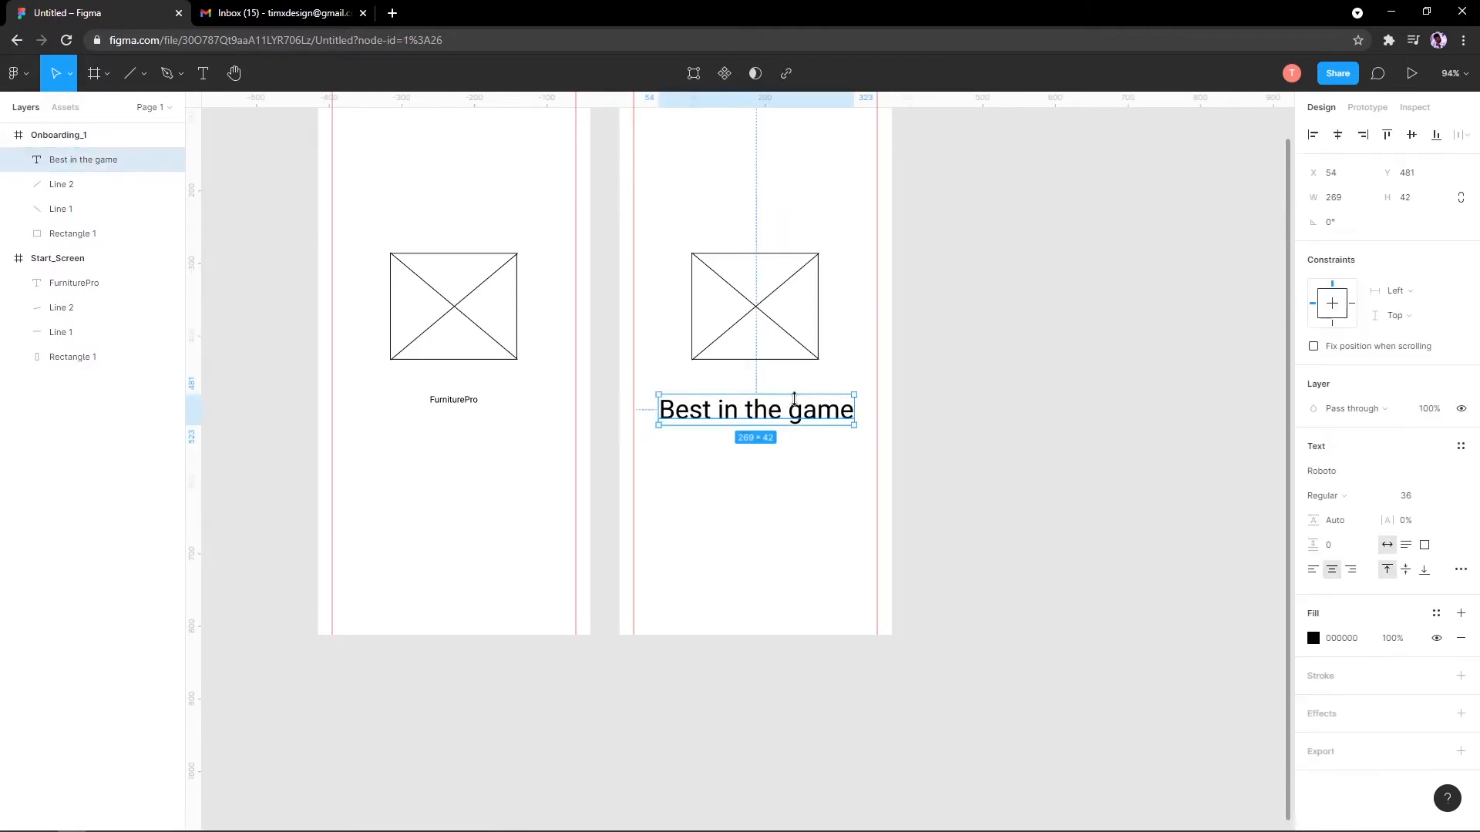
left_click_drag(788, 432, 780, 479)
key("ctrl+z")
left_click(784, 386)
left_click(789, 410)
scroll(790, 420, "up", 5)
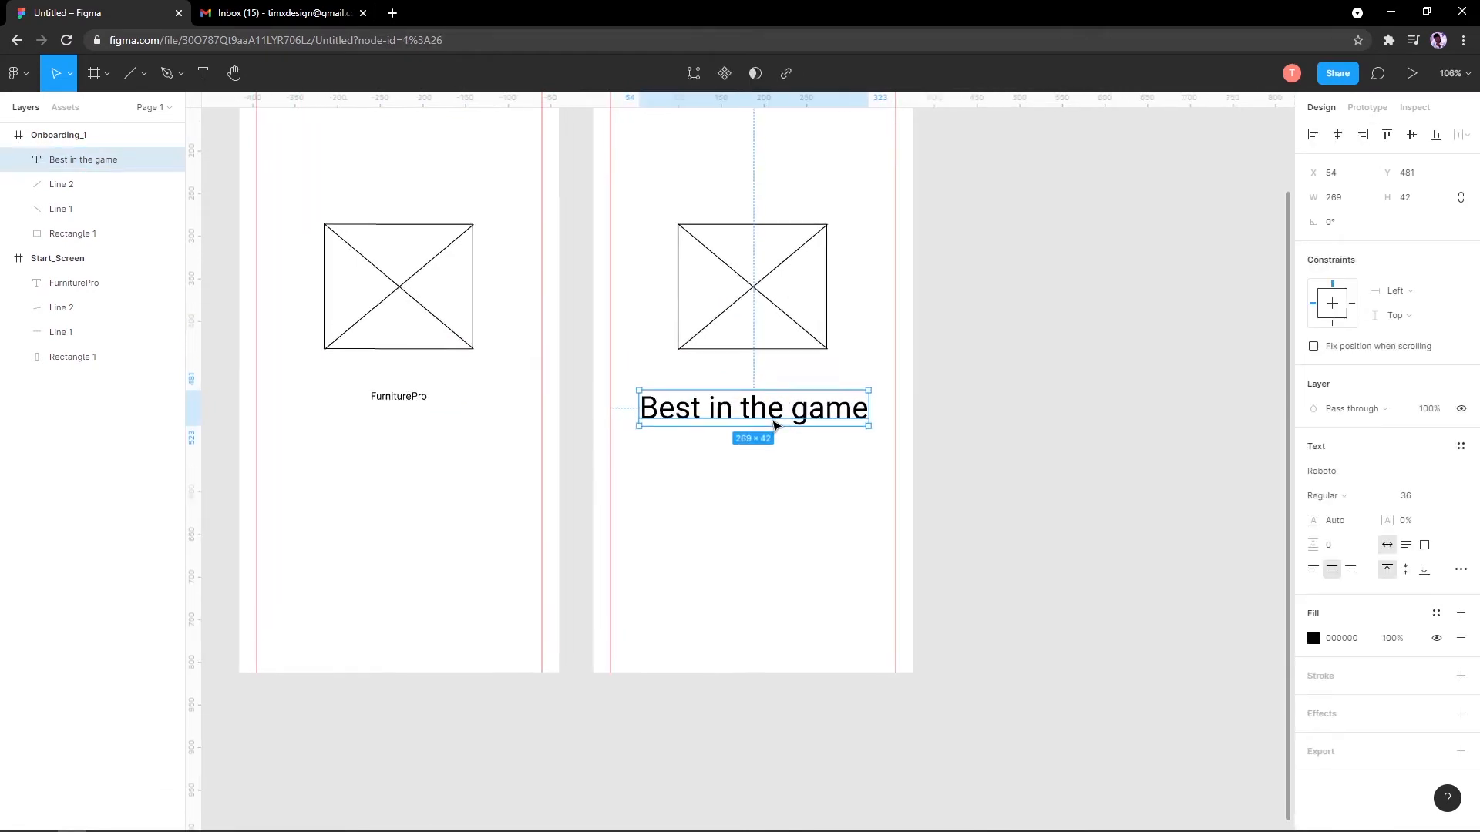
scroll(782, 424, "down", 5)
scroll(713, 427, "up", 5)
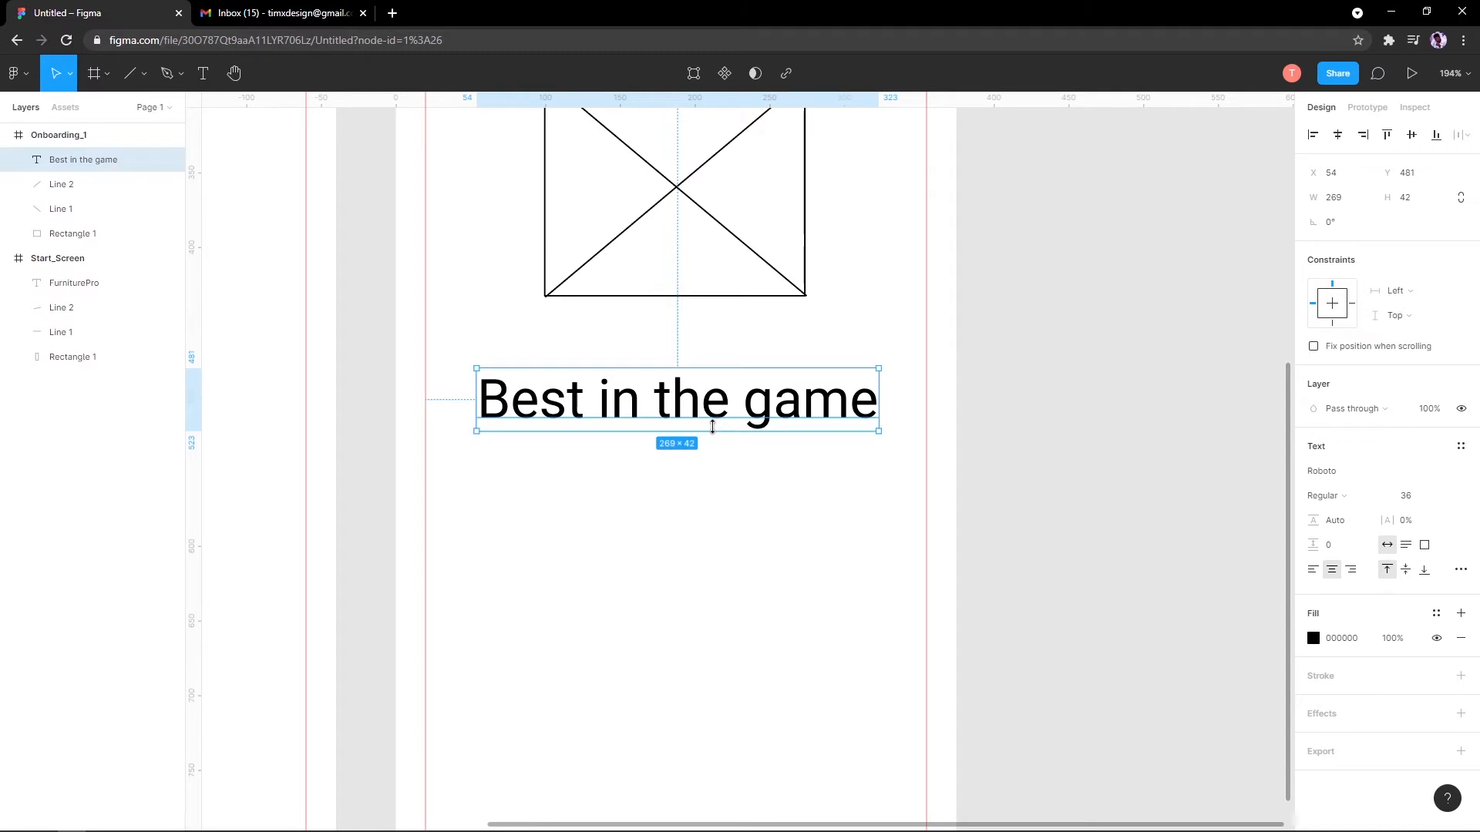
Step: Try duplicating the heading below the original, undoing and deleting those copies
left_click_drag(724, 404, 713, 487)
key("ctrl+z")
left_click_drag(725, 424, 724, 484)
key("ctrl+z")
key("ctrl+d")
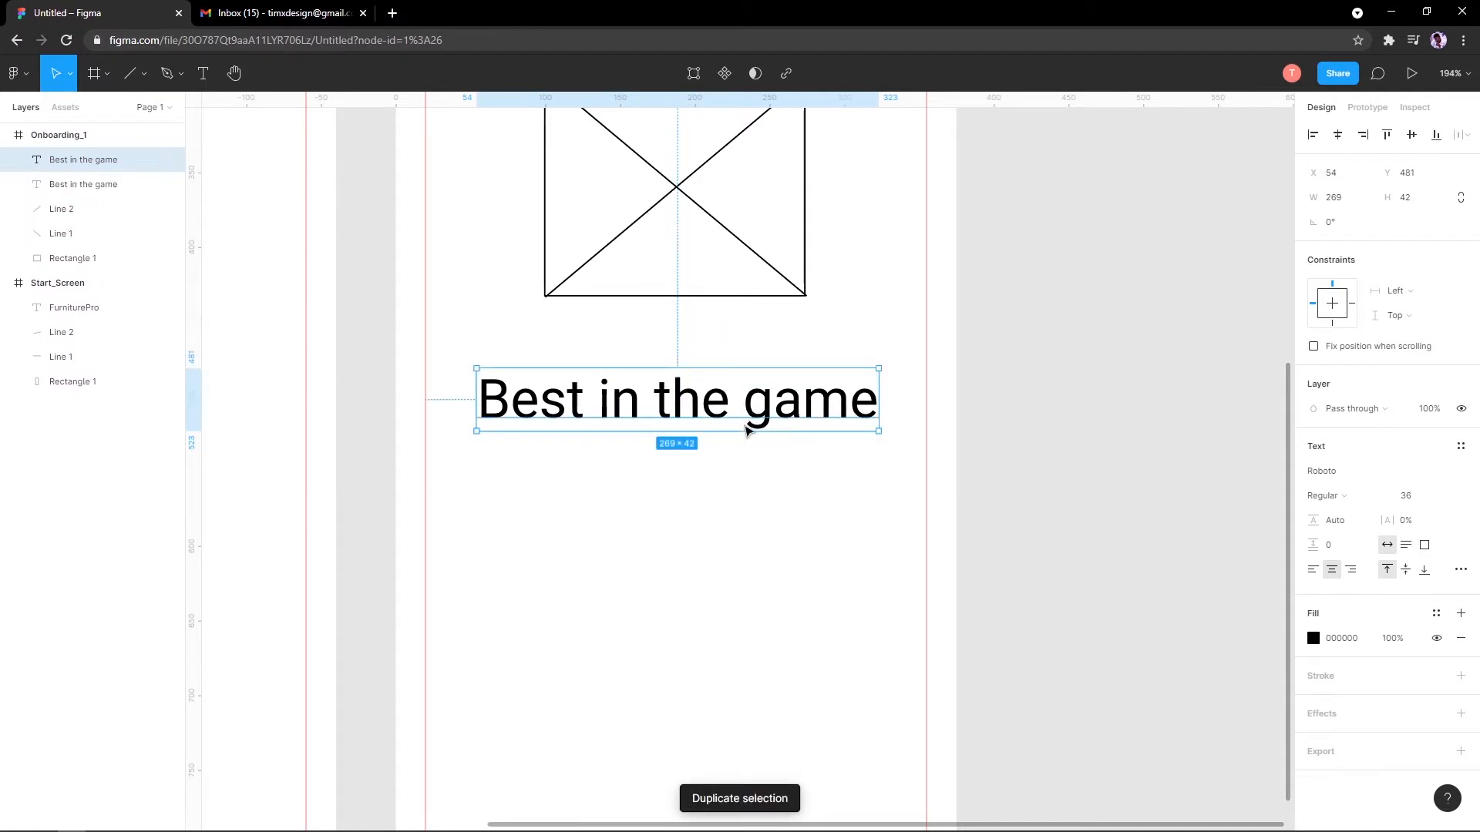
left_click_drag(741, 423, 737, 482)
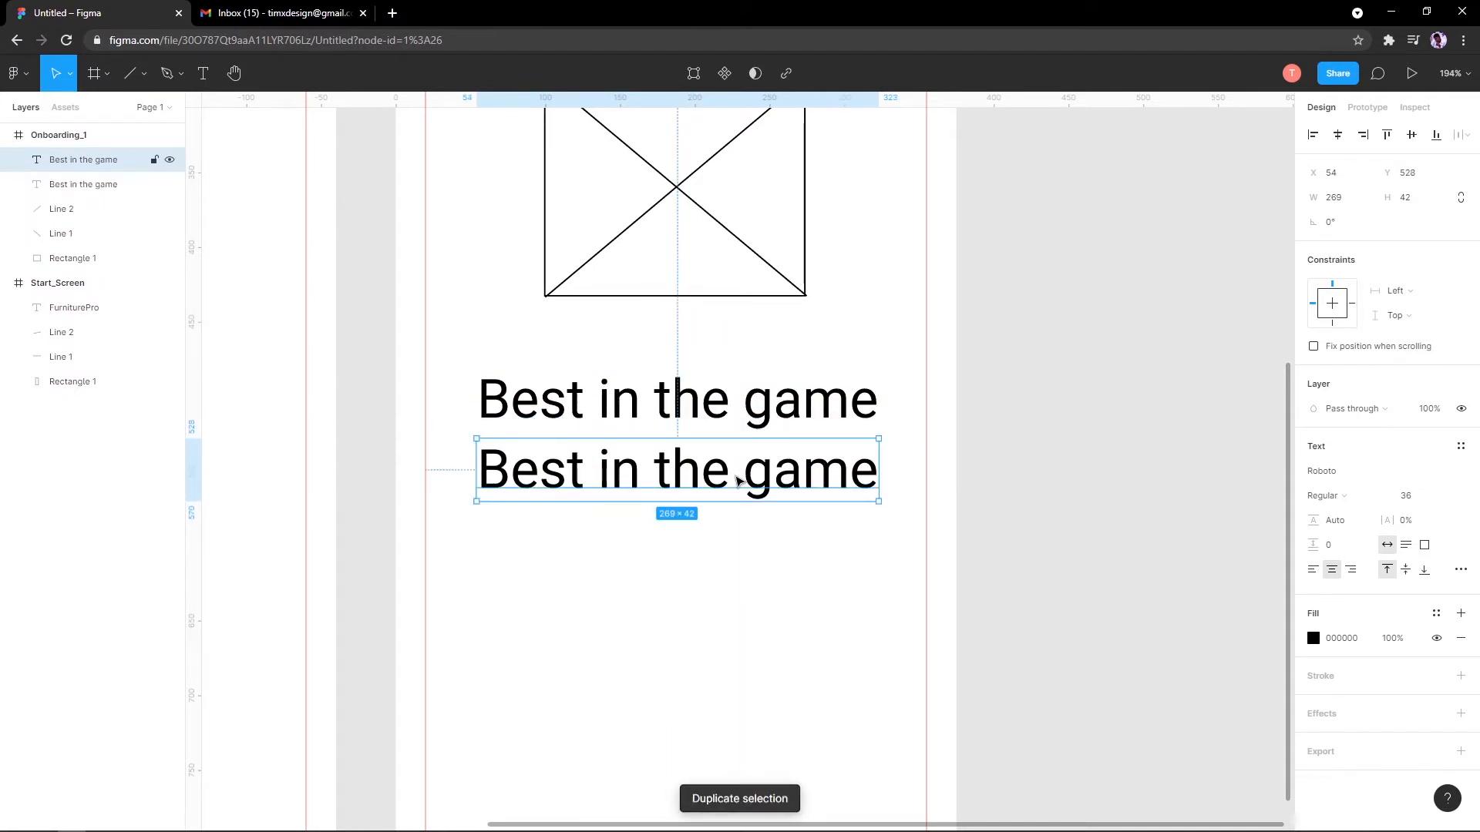
key("Delete")
Step: Paste a copy of the heading and drag it just below the original
left_click(753, 393)
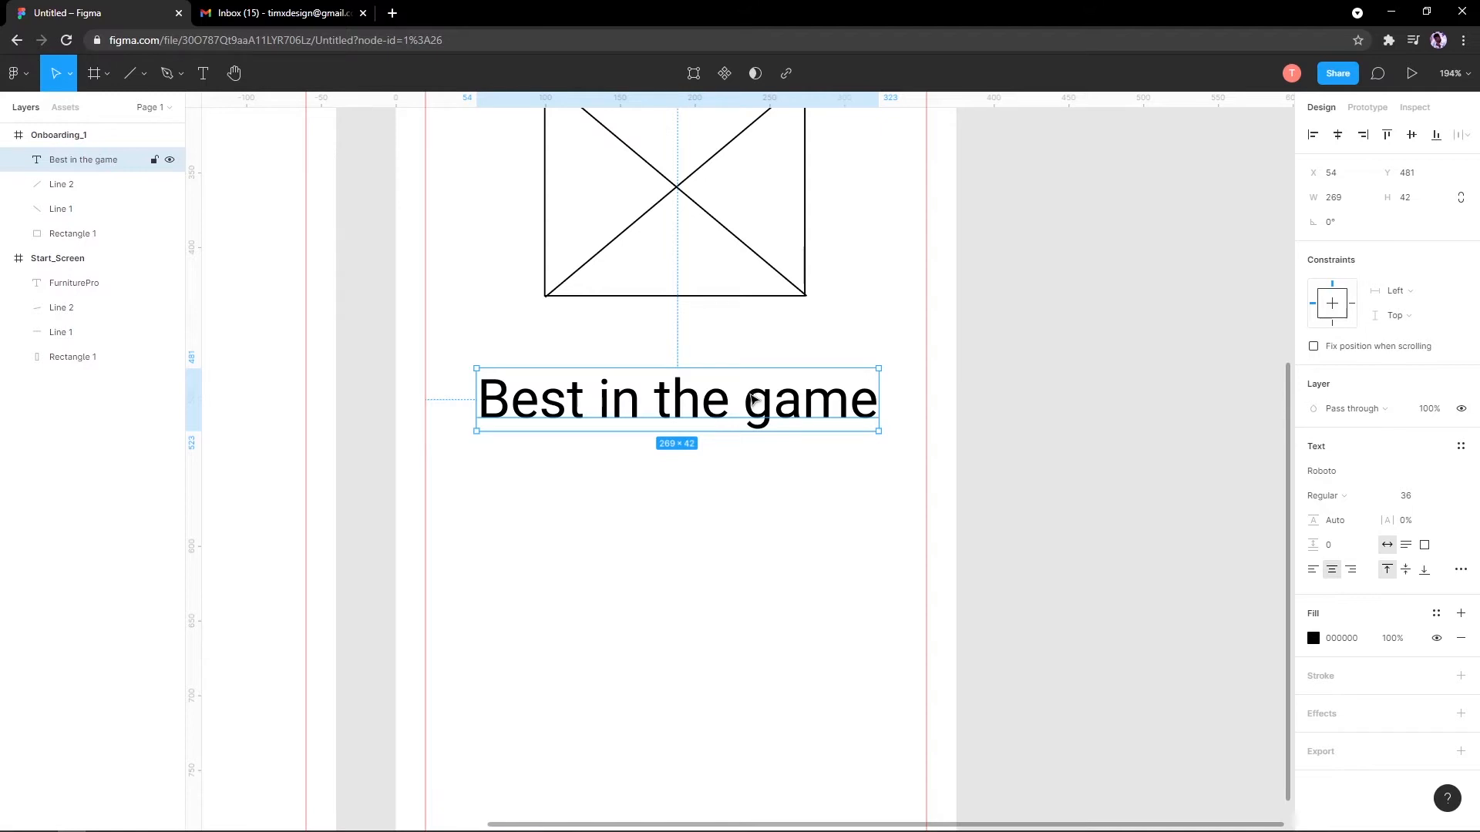
key("ctrl+v")
left_click_drag(746, 406, 740, 477)
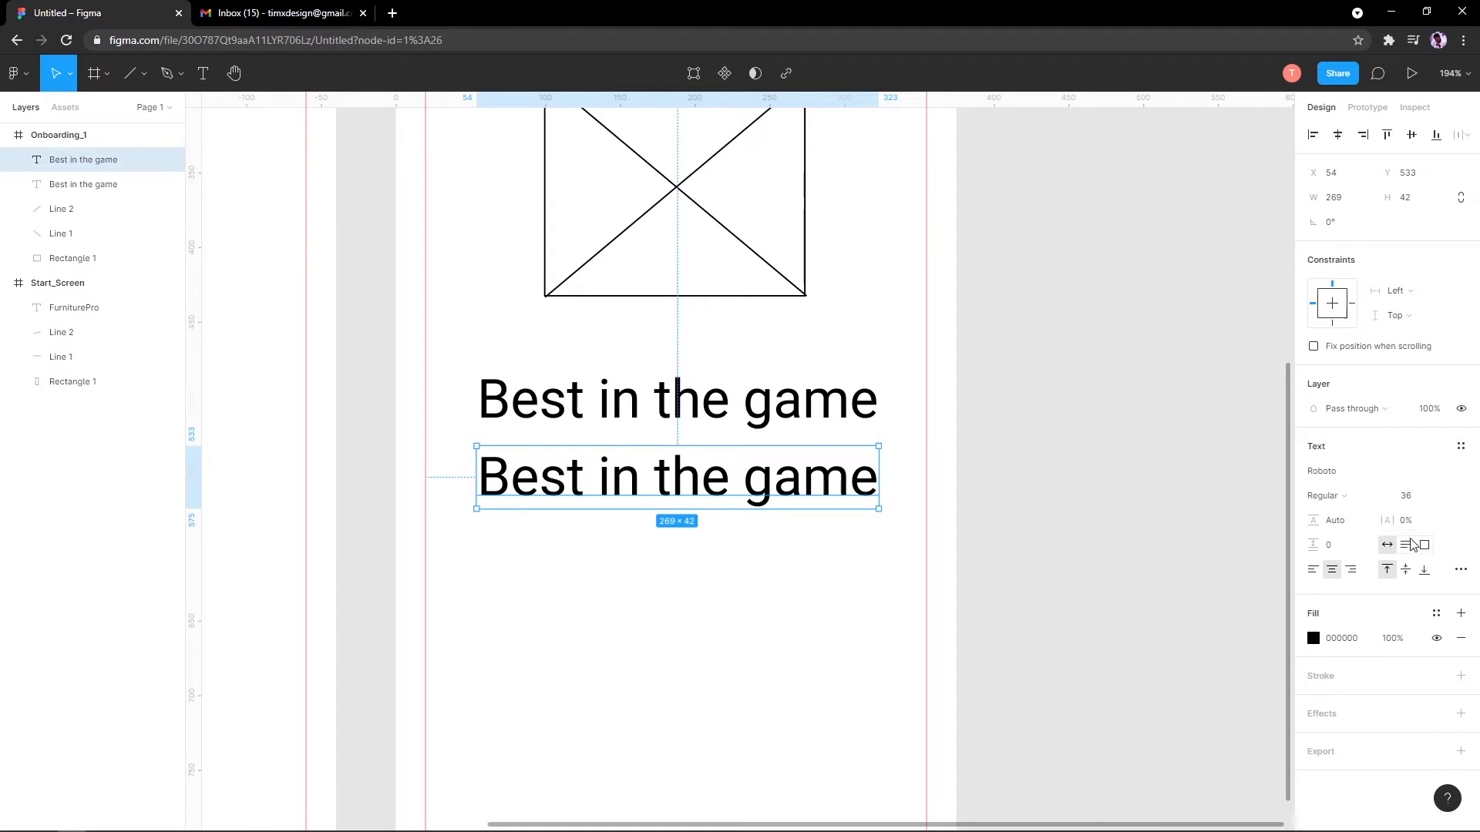
scroll(859, 481, "down", 3)
scroll(812, 453, "up", 5)
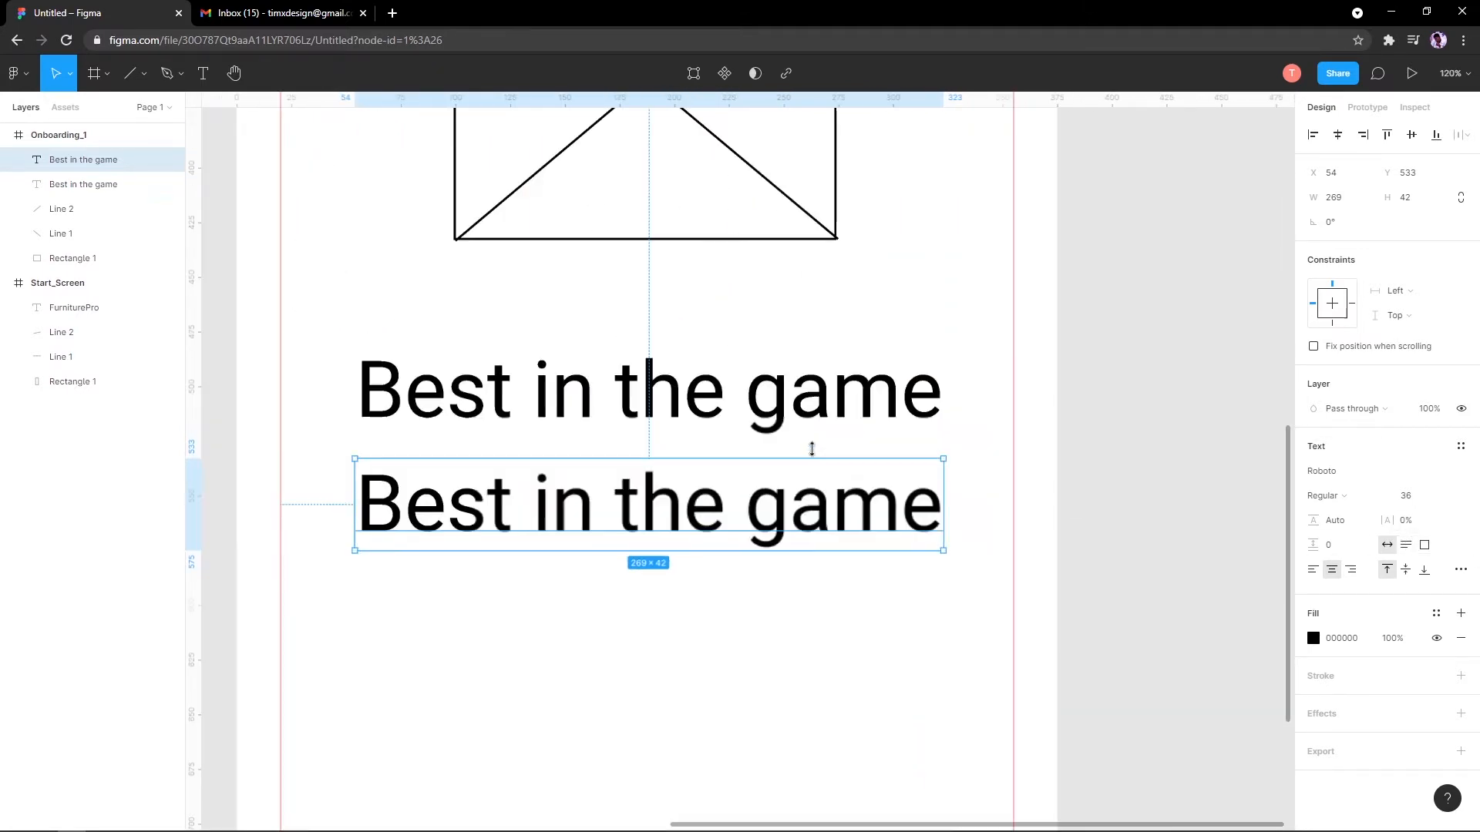
scroll(737, 428, "down", 2)
scroll(738, 428, "down", 2)
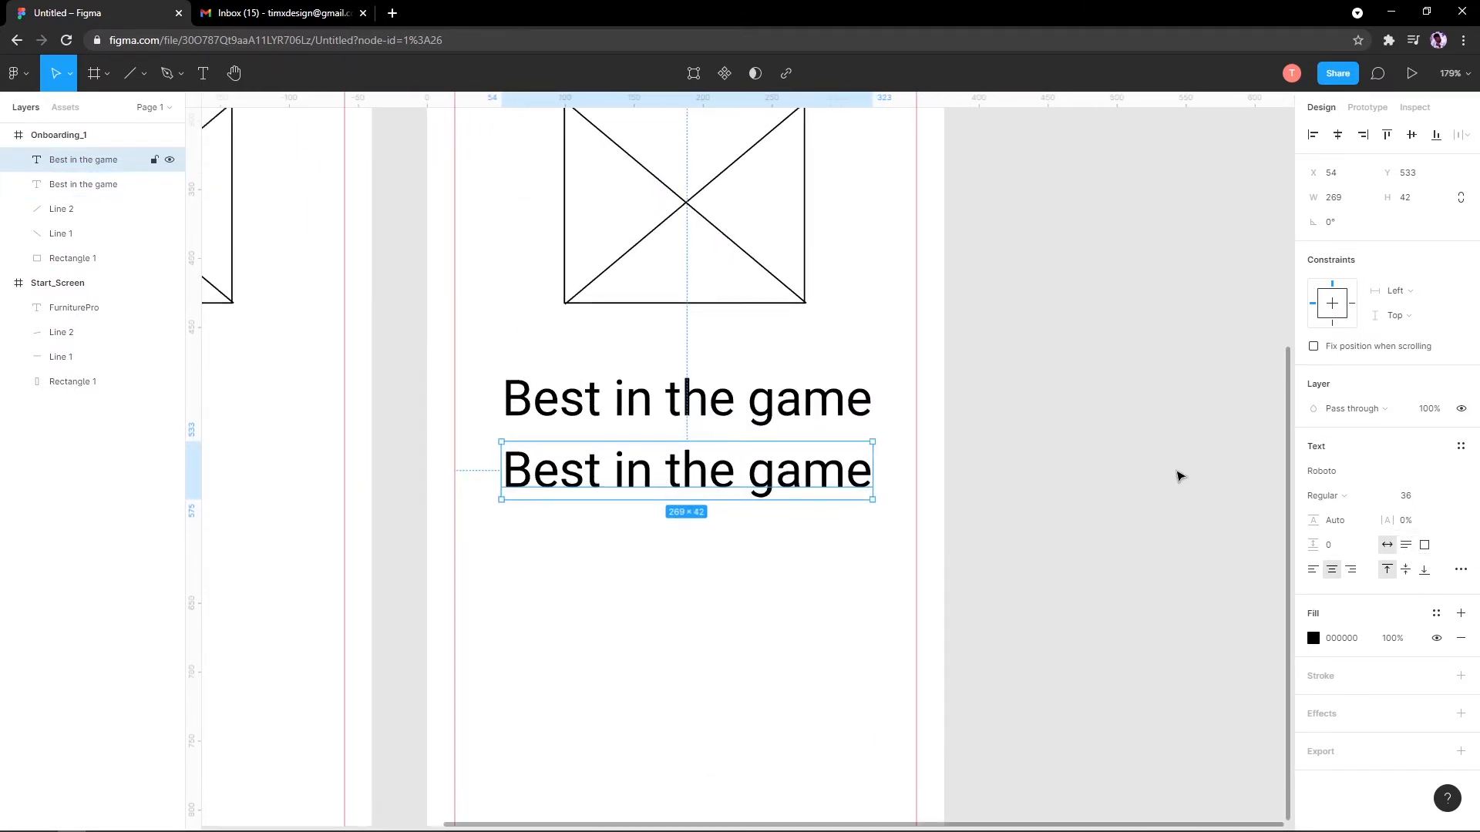
Step: Give the copied text a fixed-size box and font size 14
left_click(1421, 546)
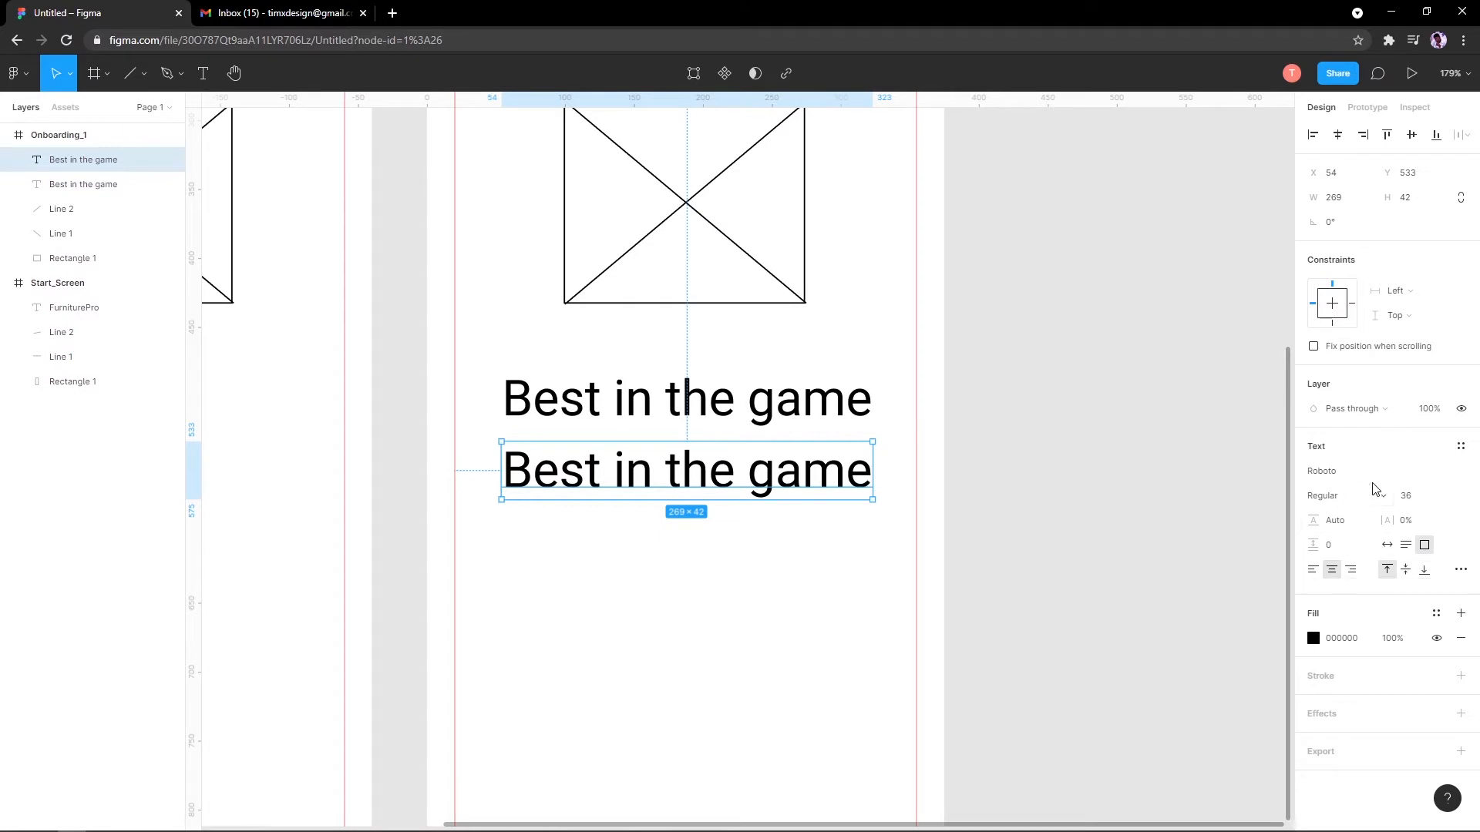
left_click(1445, 496)
left_click(1422, 452)
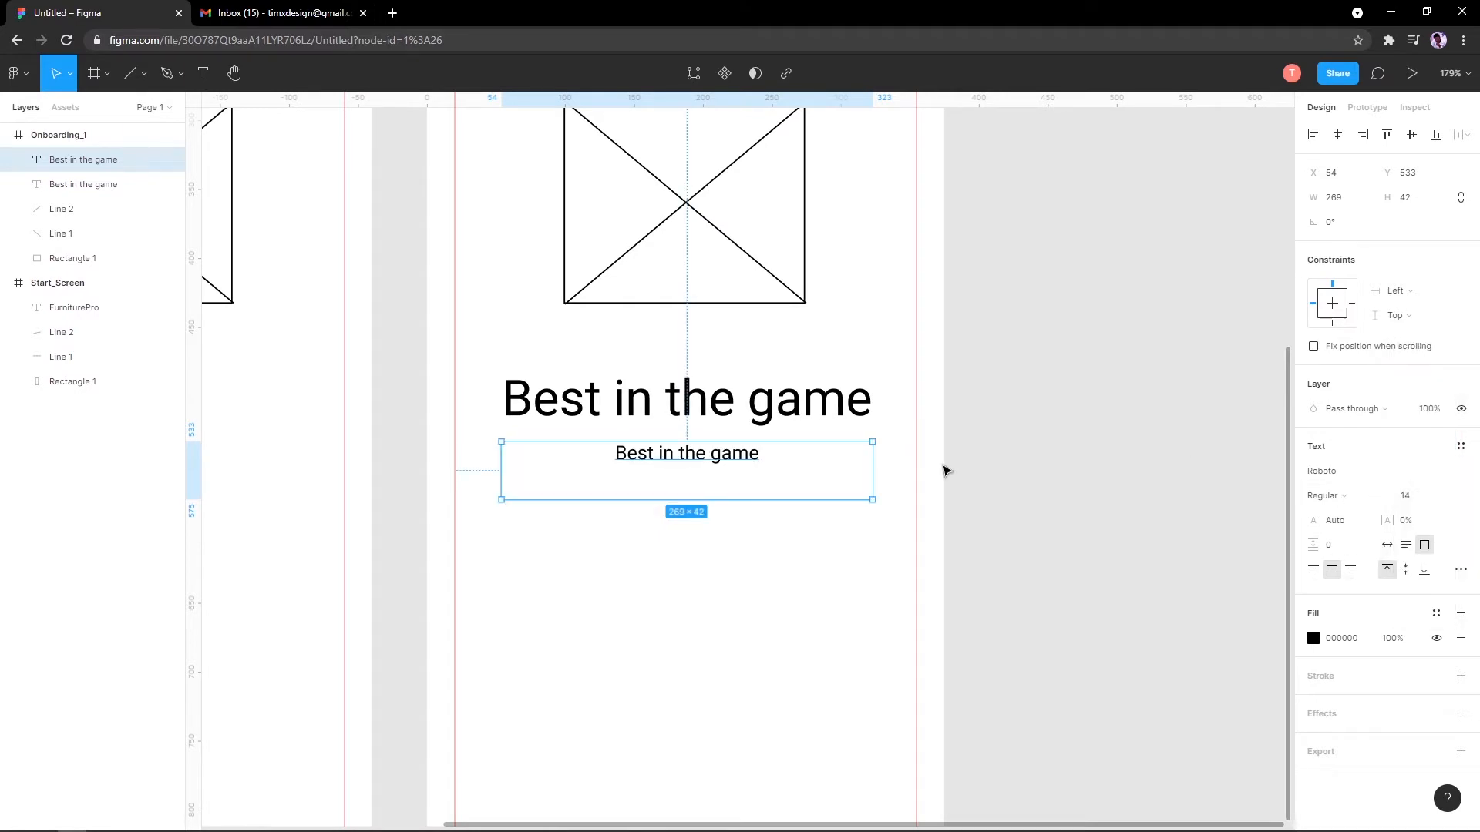
left_click(1445, 495)
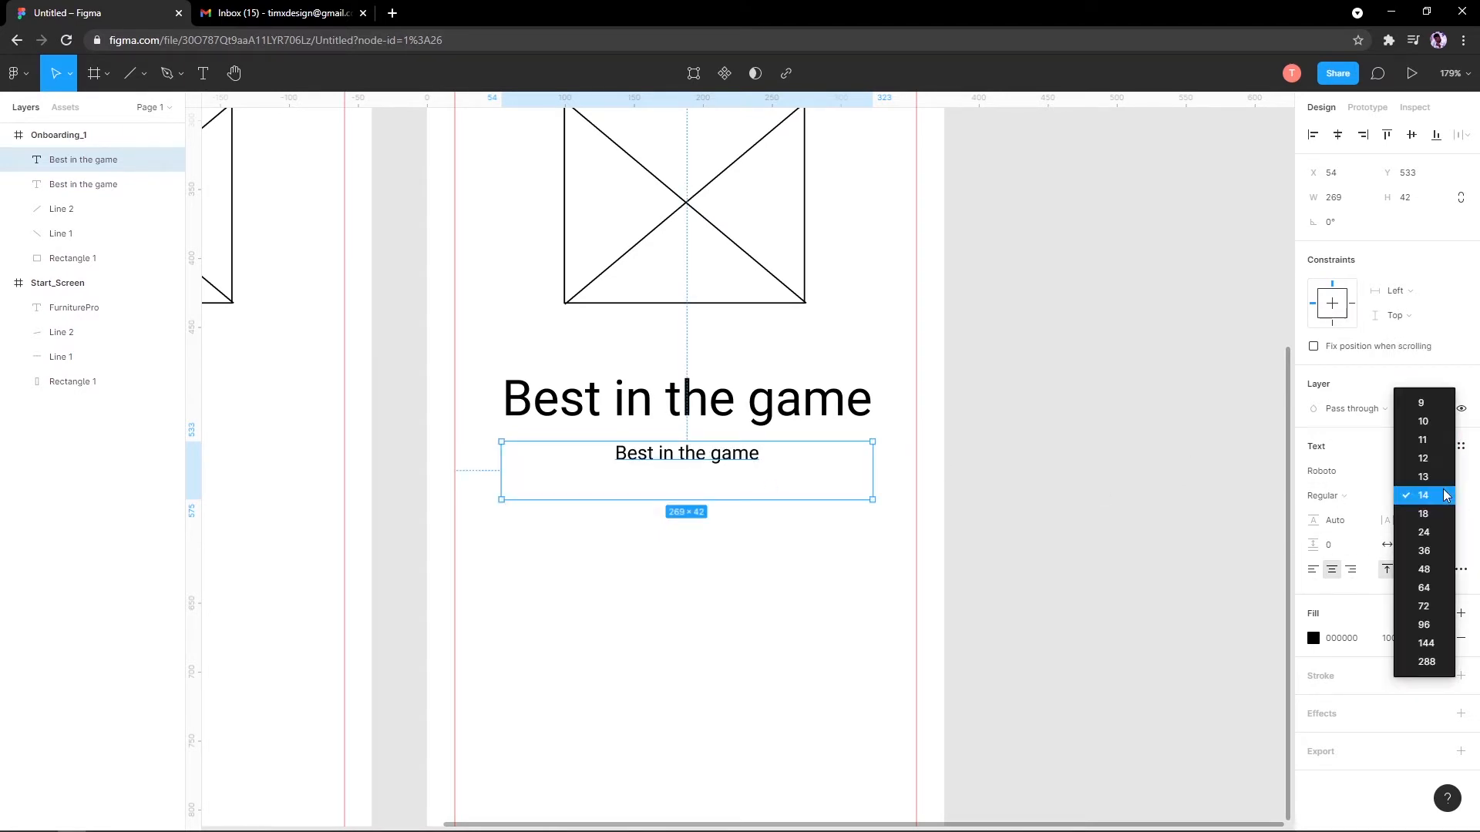
left_click(1445, 495)
Step: Rewrite the copy as 'We are the best in the furniture business, we got you covered.'
double_click(704, 458)
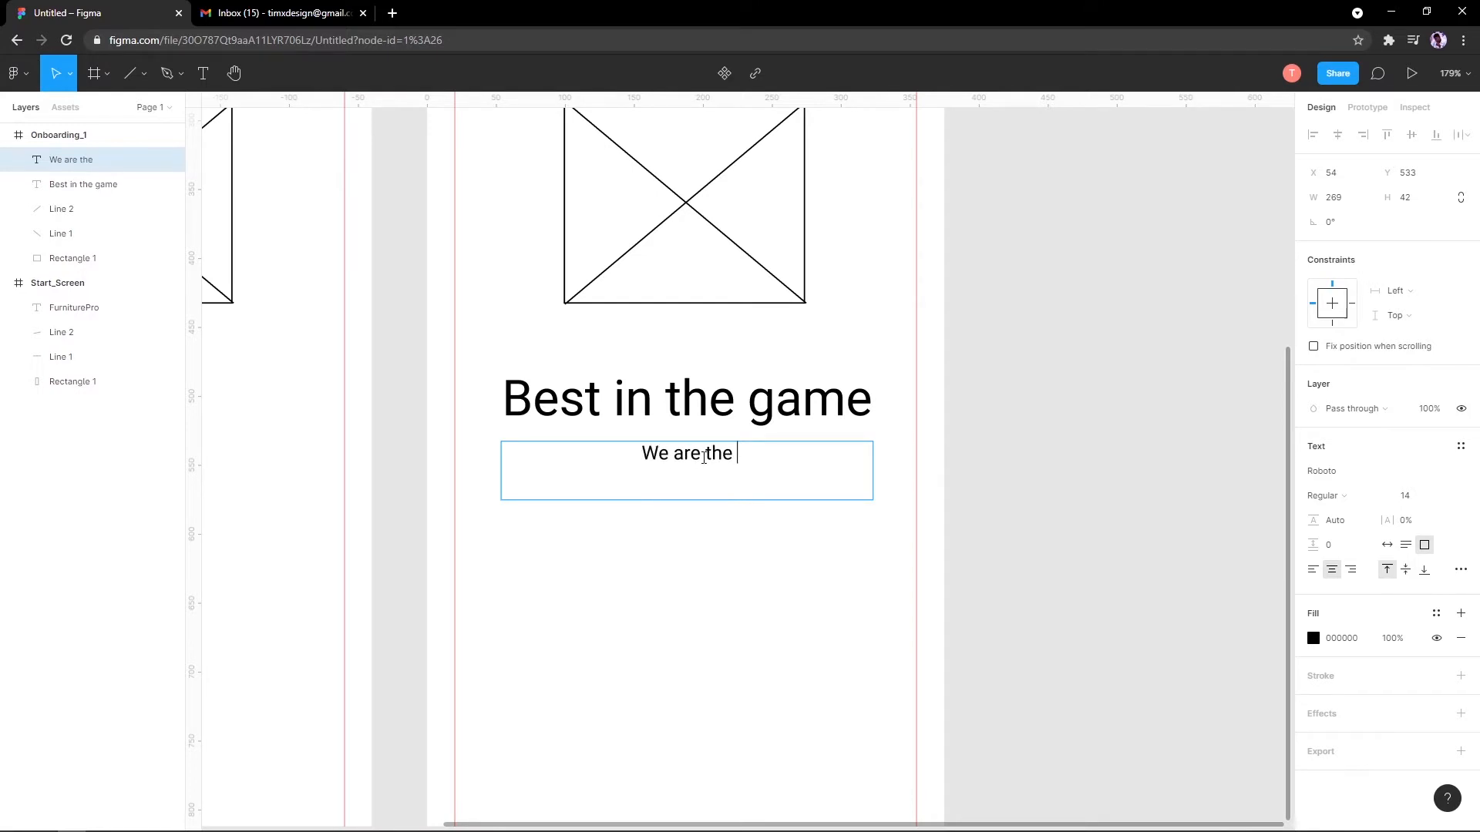
type("best cr")
key("BackSpace")
key("BackSpace")
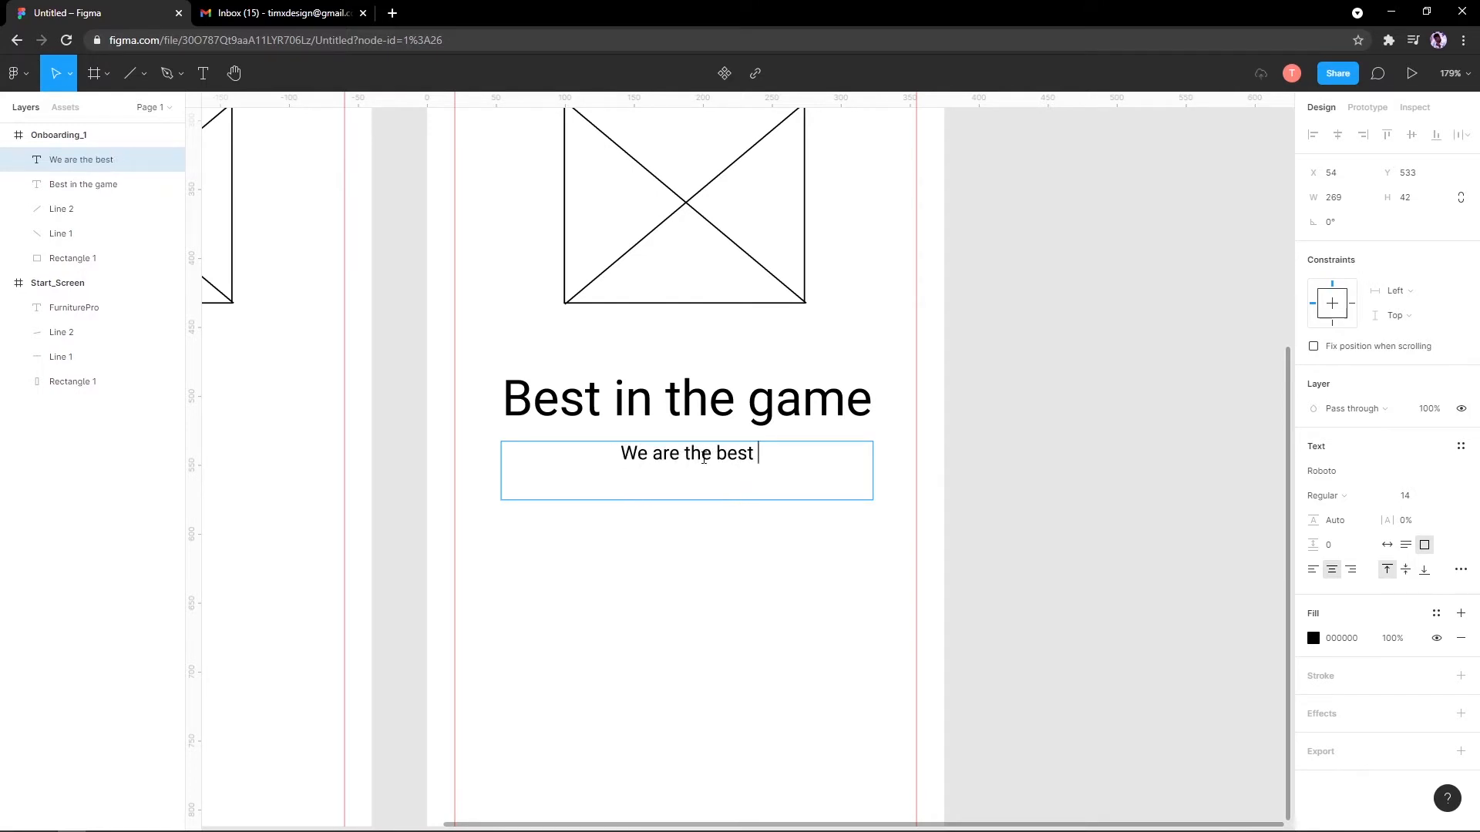
type("in the fur")
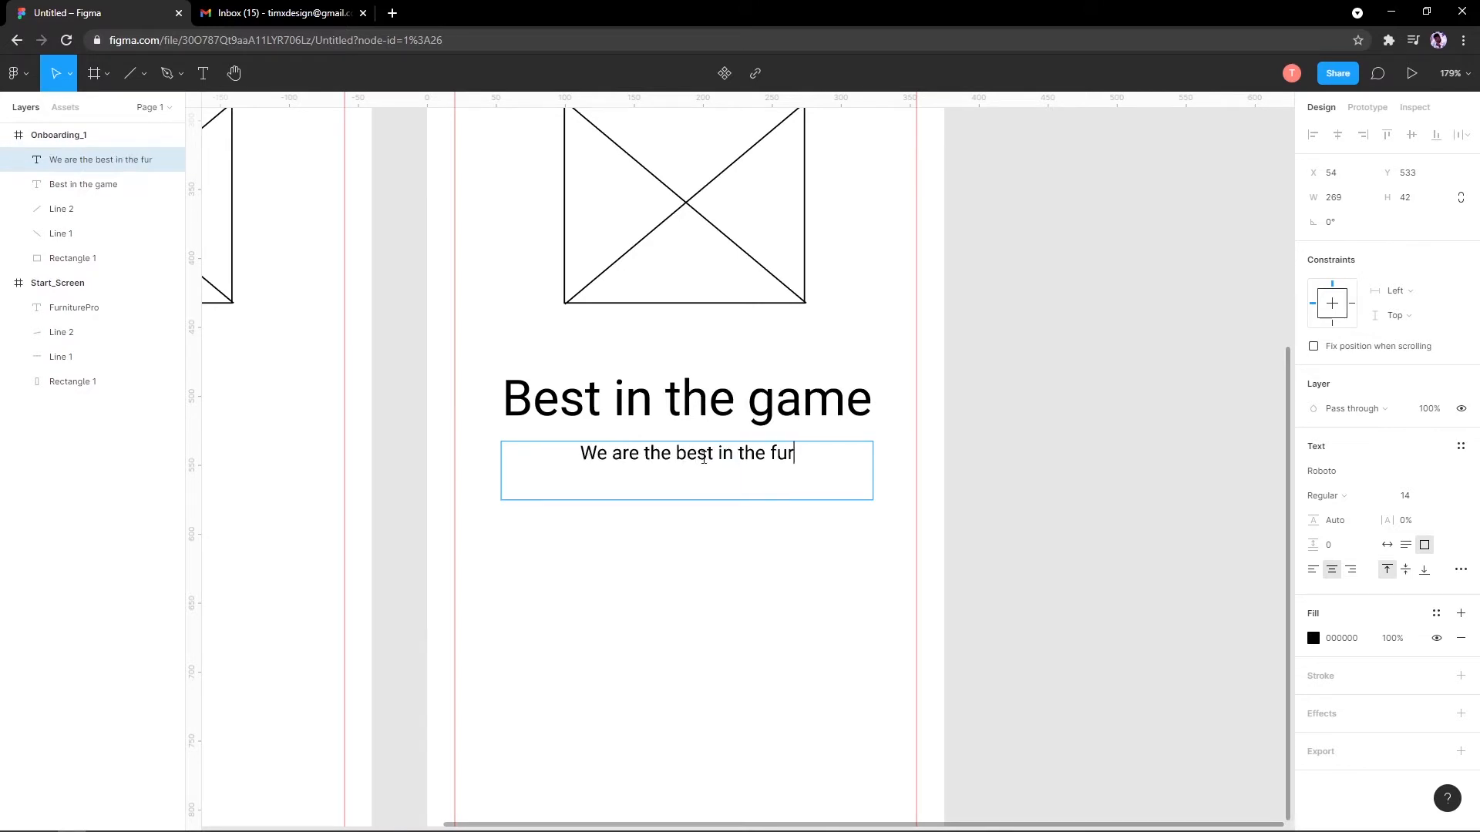
type("niture business ")
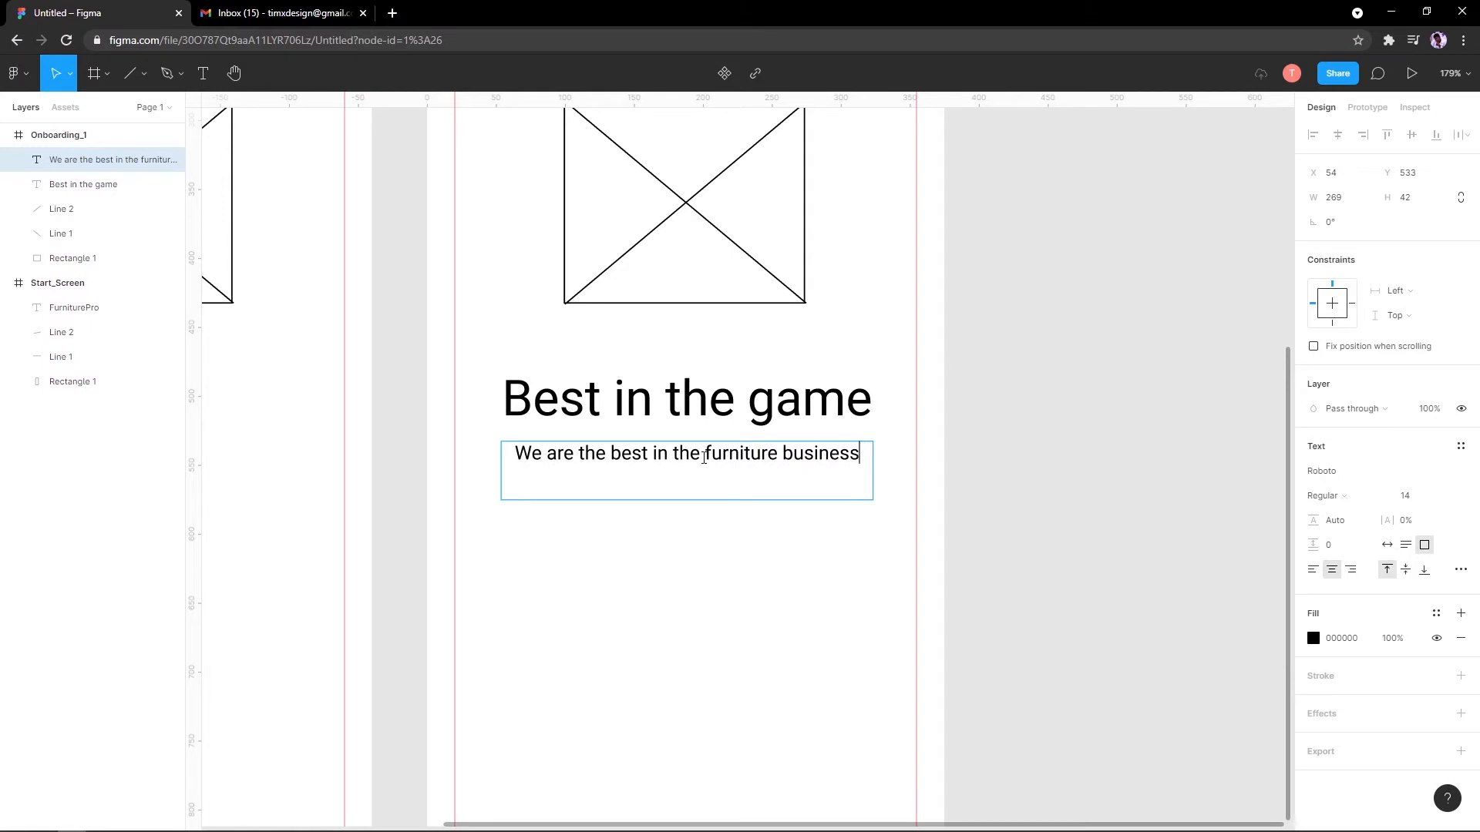
type(", we got")
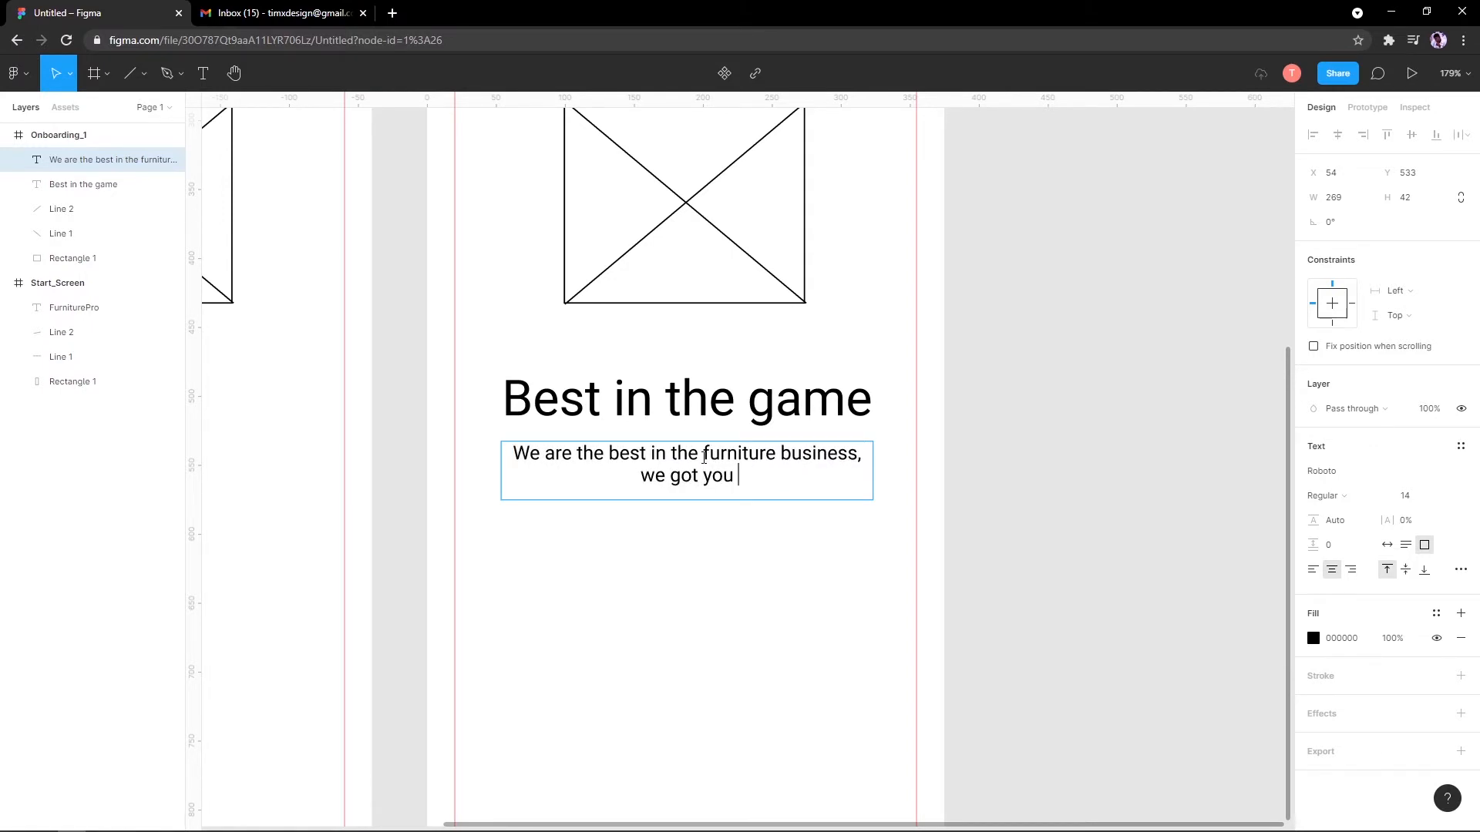
type(" you covered.")
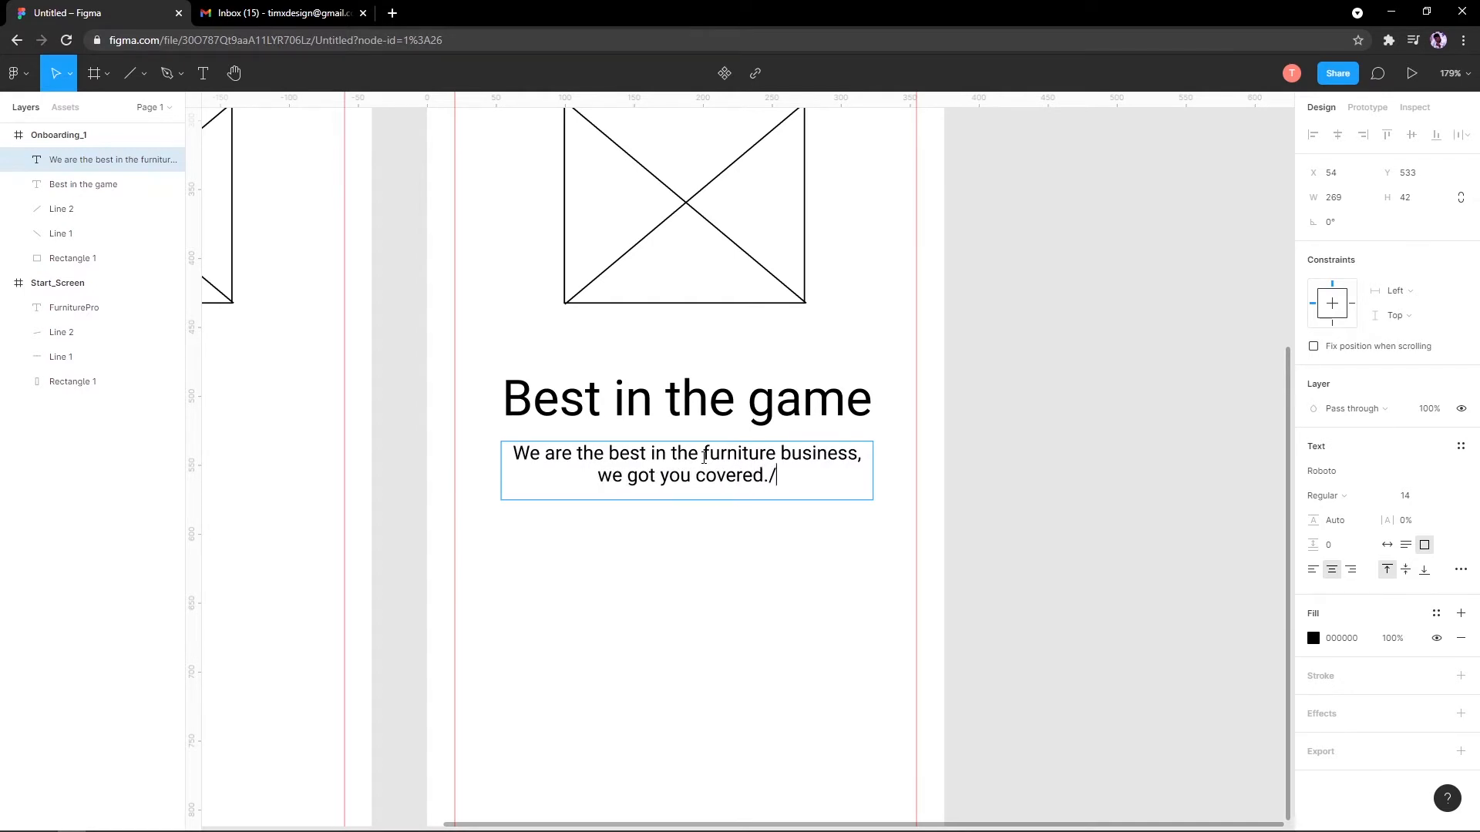
key("Escape")
Step: Select the heading and subtitle together and move them about 113 px lower
left_click(812, 327)
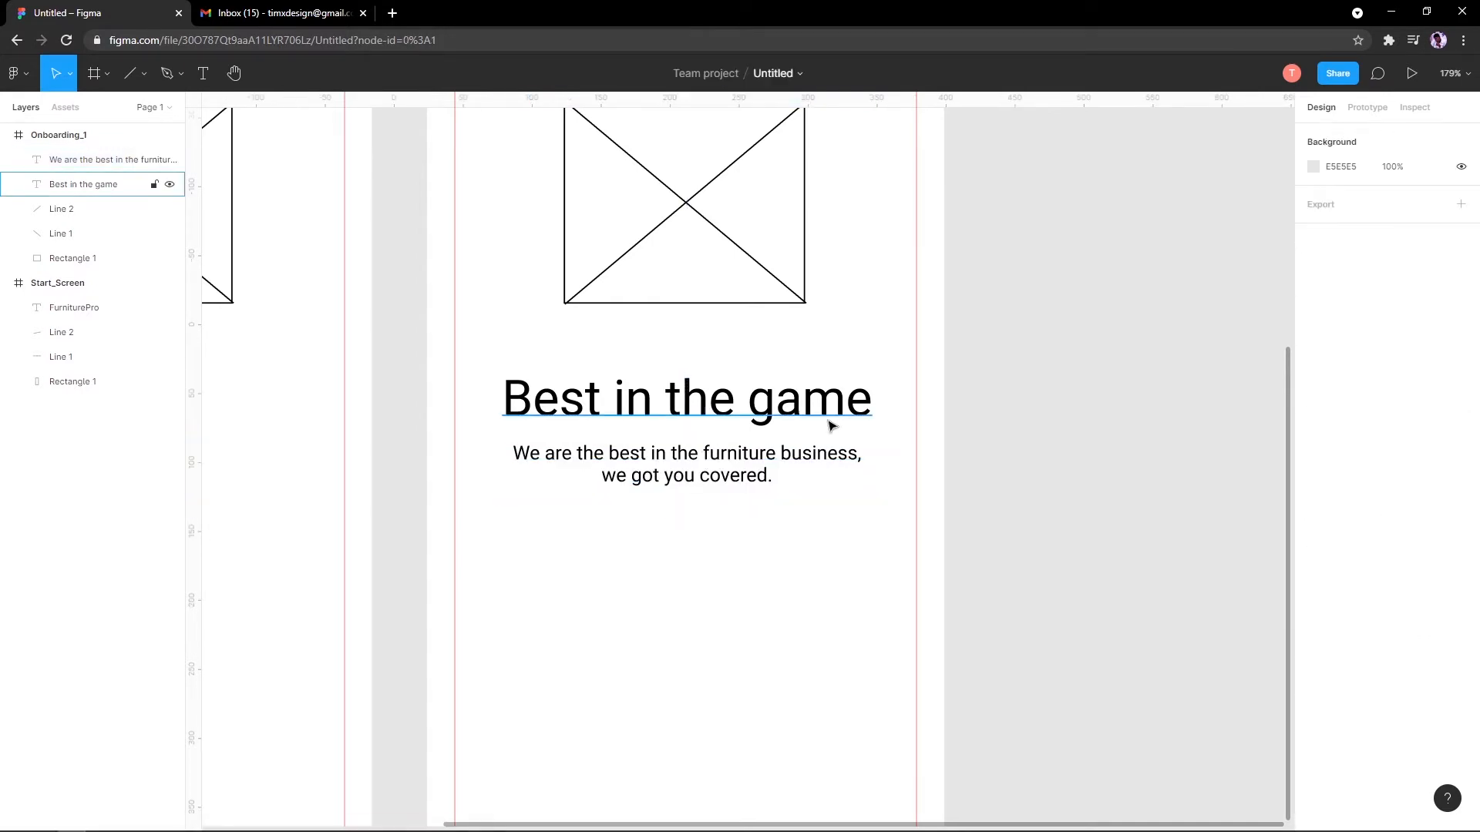
scroll(821, 426, "down", 3)
left_click(753, 436)
left_click(756, 409, "shift")
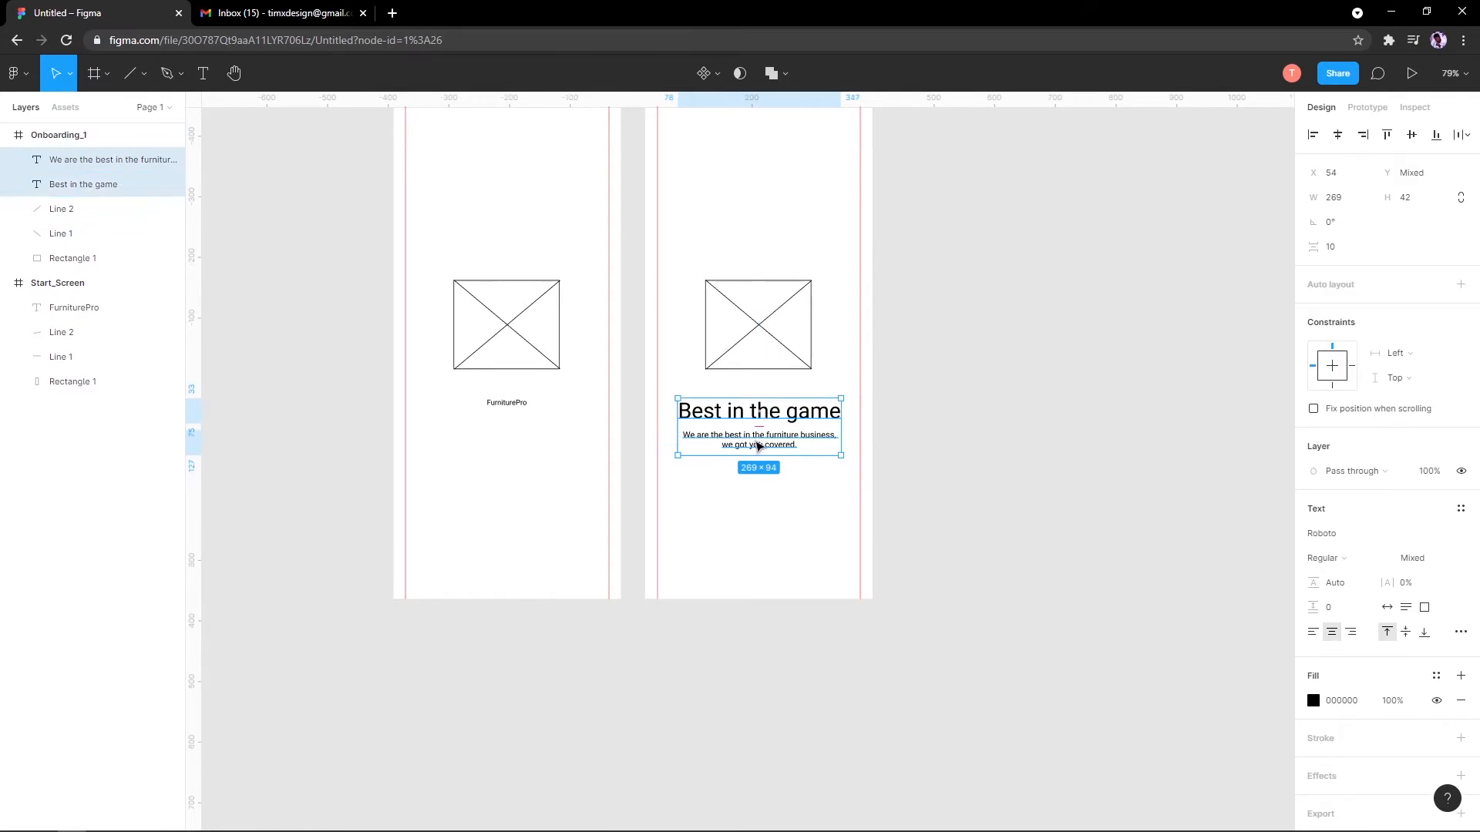
scroll(770, 416, "up", 2)
left_click_drag(786, 393, 761, 478)
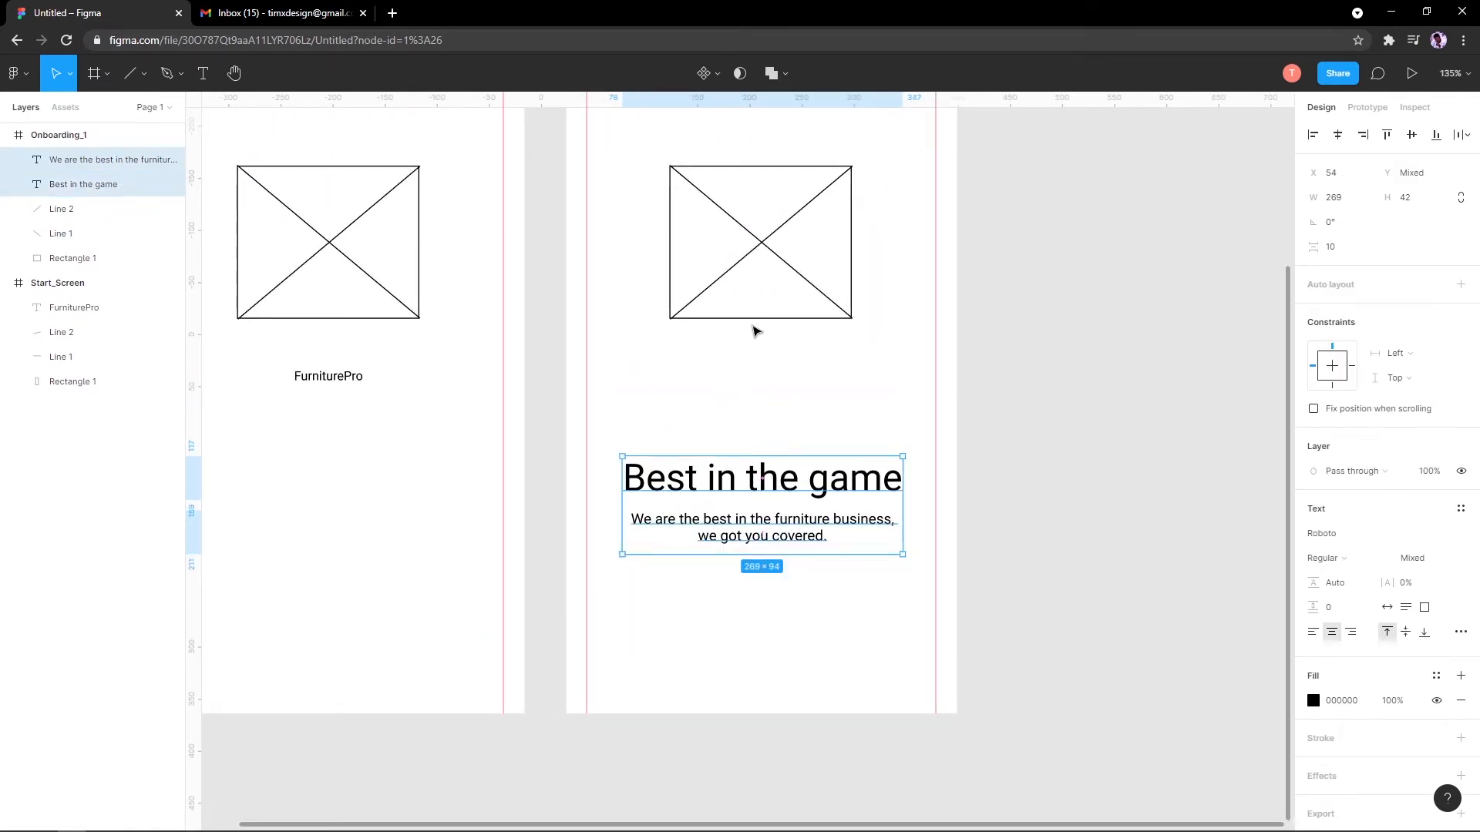
scroll(755, 332, "down", 1)
left_click(984, 362)
scroll(869, 383, "down", 2)
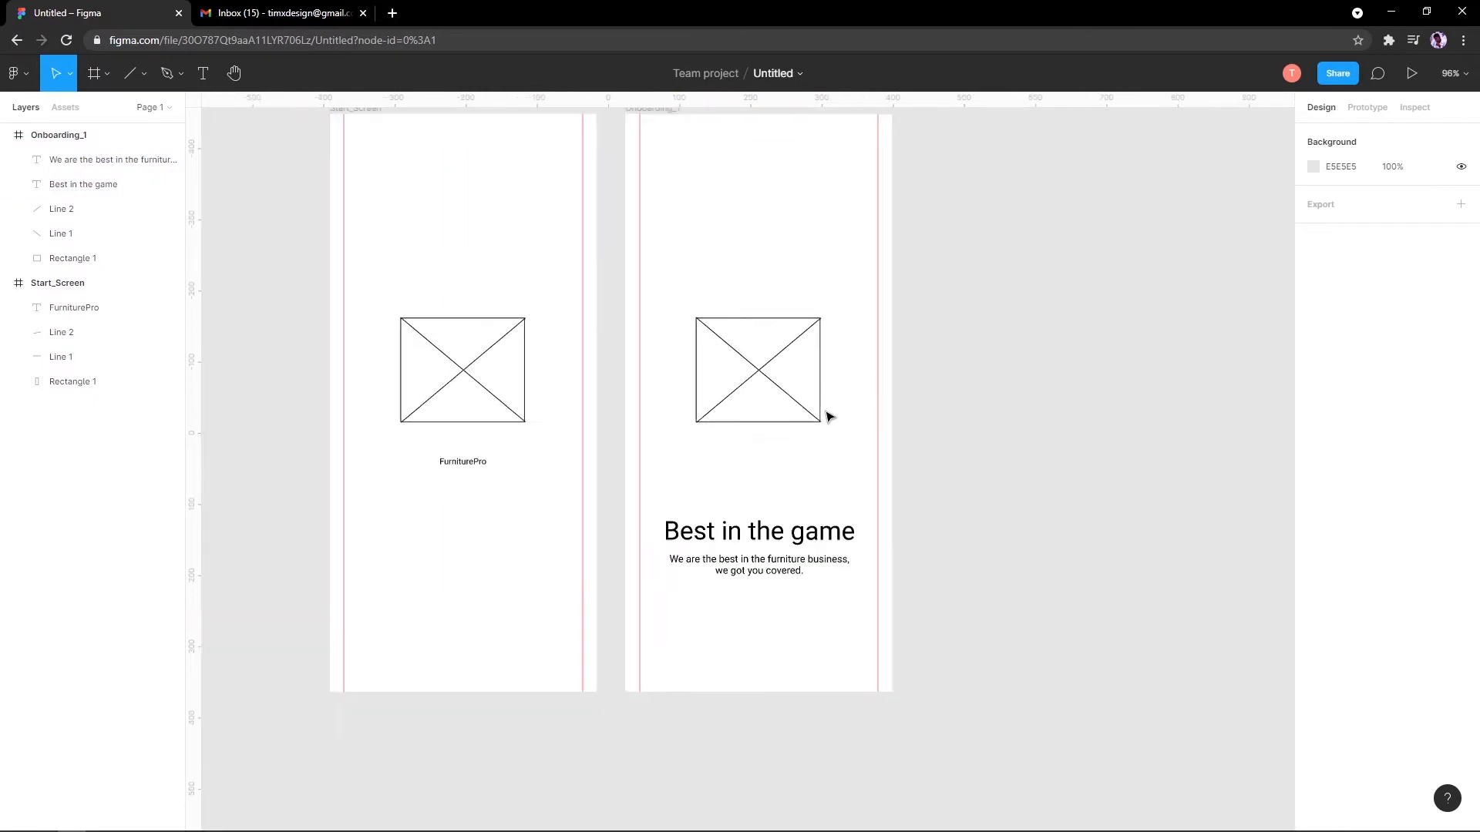
scroll(720, 488, "up", 5)
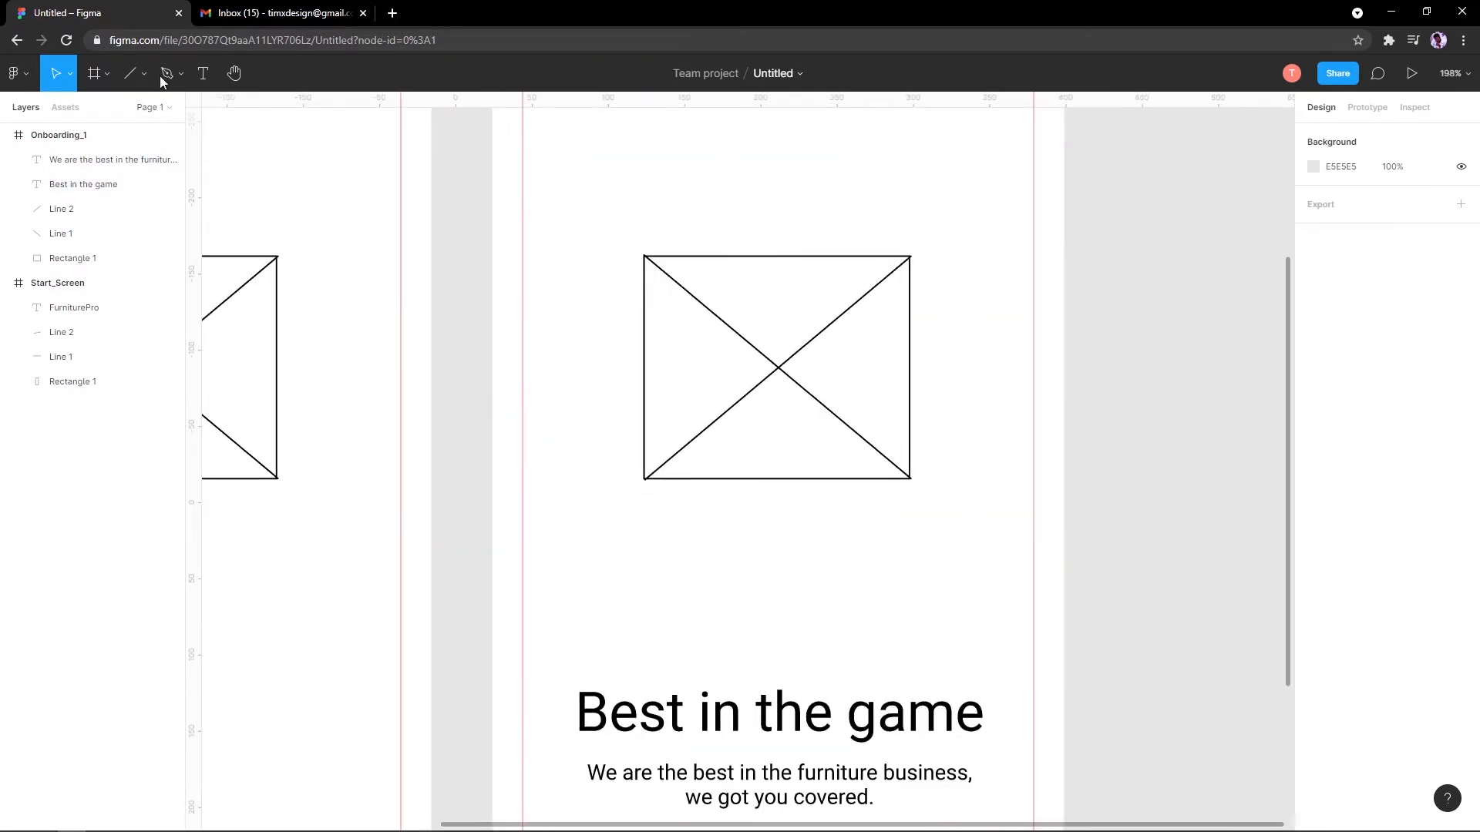
Step: Draw a small trial circle below the image placeholder, then undo it
left_click(144, 73)
left_click(132, 167)
scroll(690, 454, "down", 2)
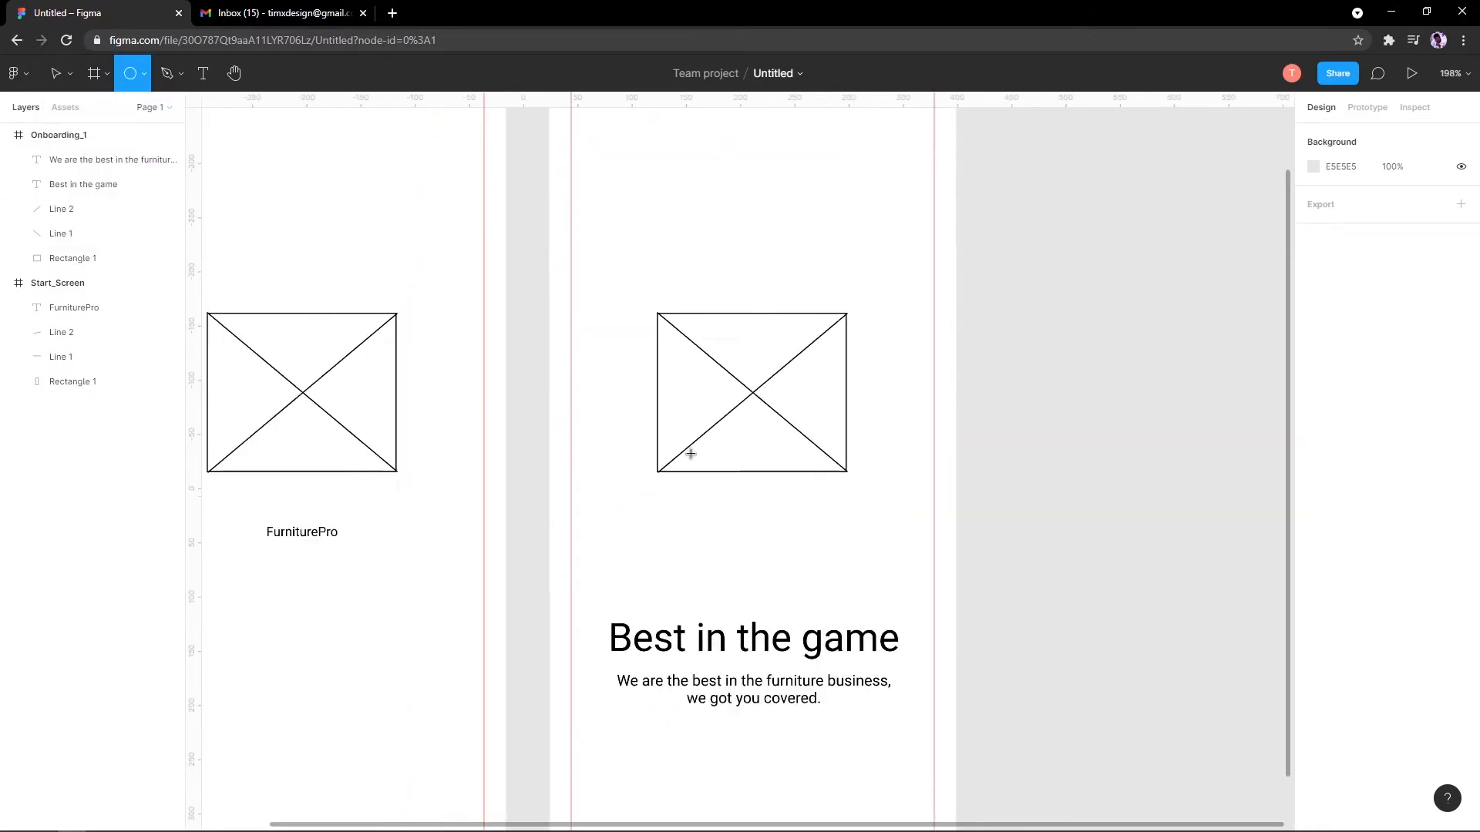
scroll(690, 454, "right", 3)
left_click_drag(453, 487, 467, 501)
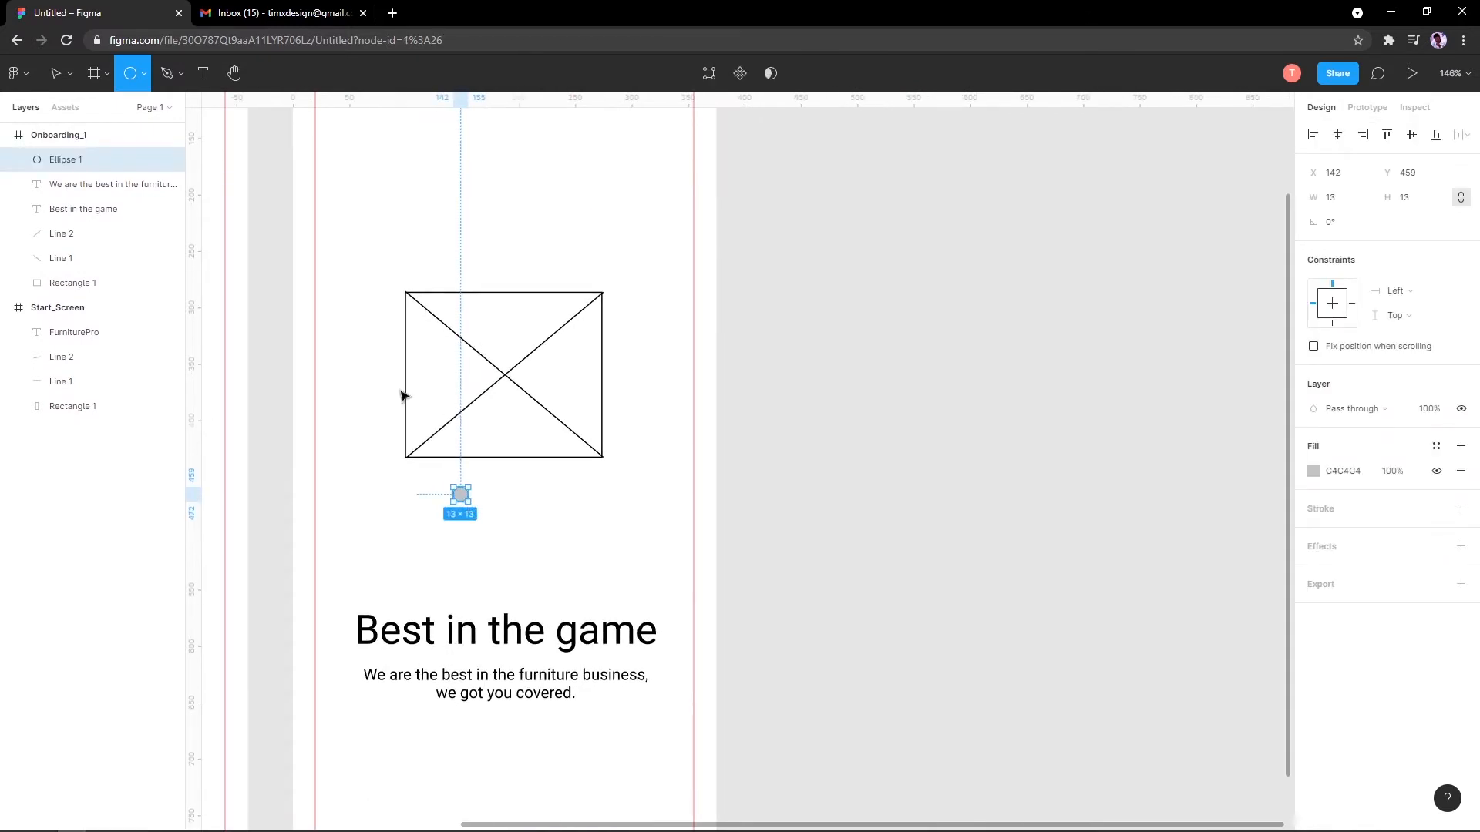
key("ctrl+z")
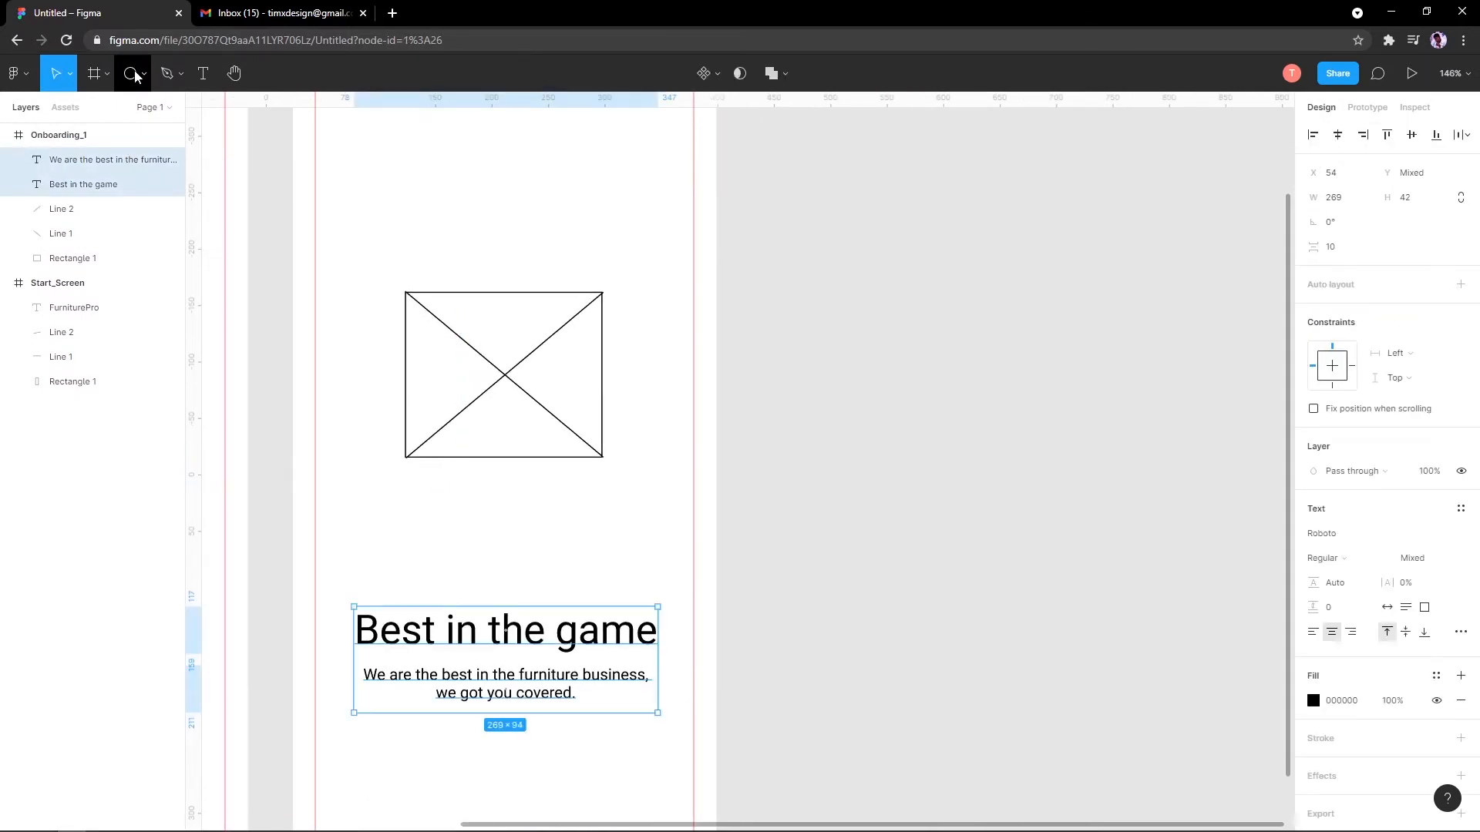
Step: Browse the shape tools, start Place image and cancel it, ending on the Ellipse tool
left_click(135, 74)
left_click(146, 74)
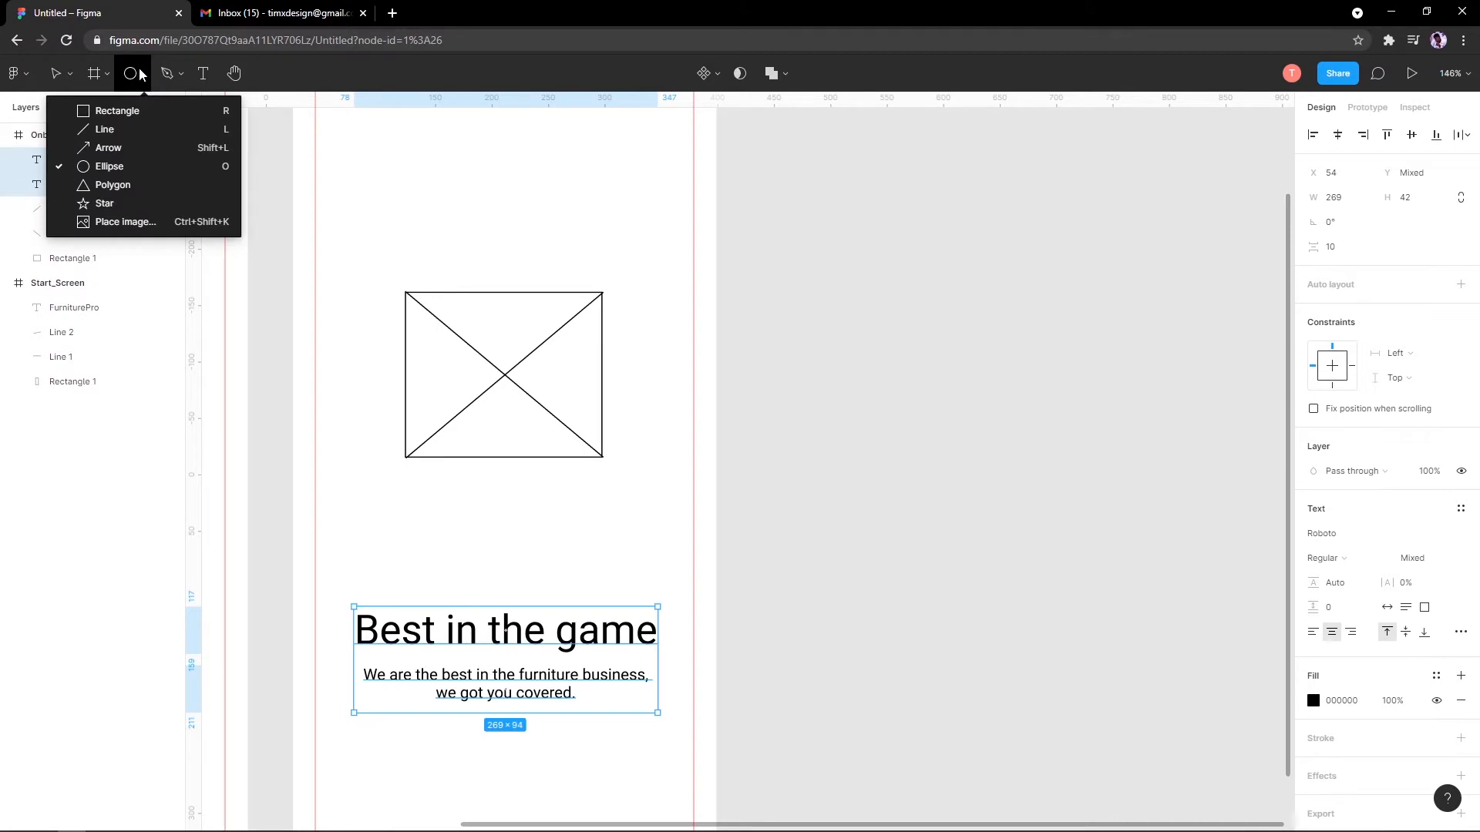
left_click(142, 75)
left_click(143, 77)
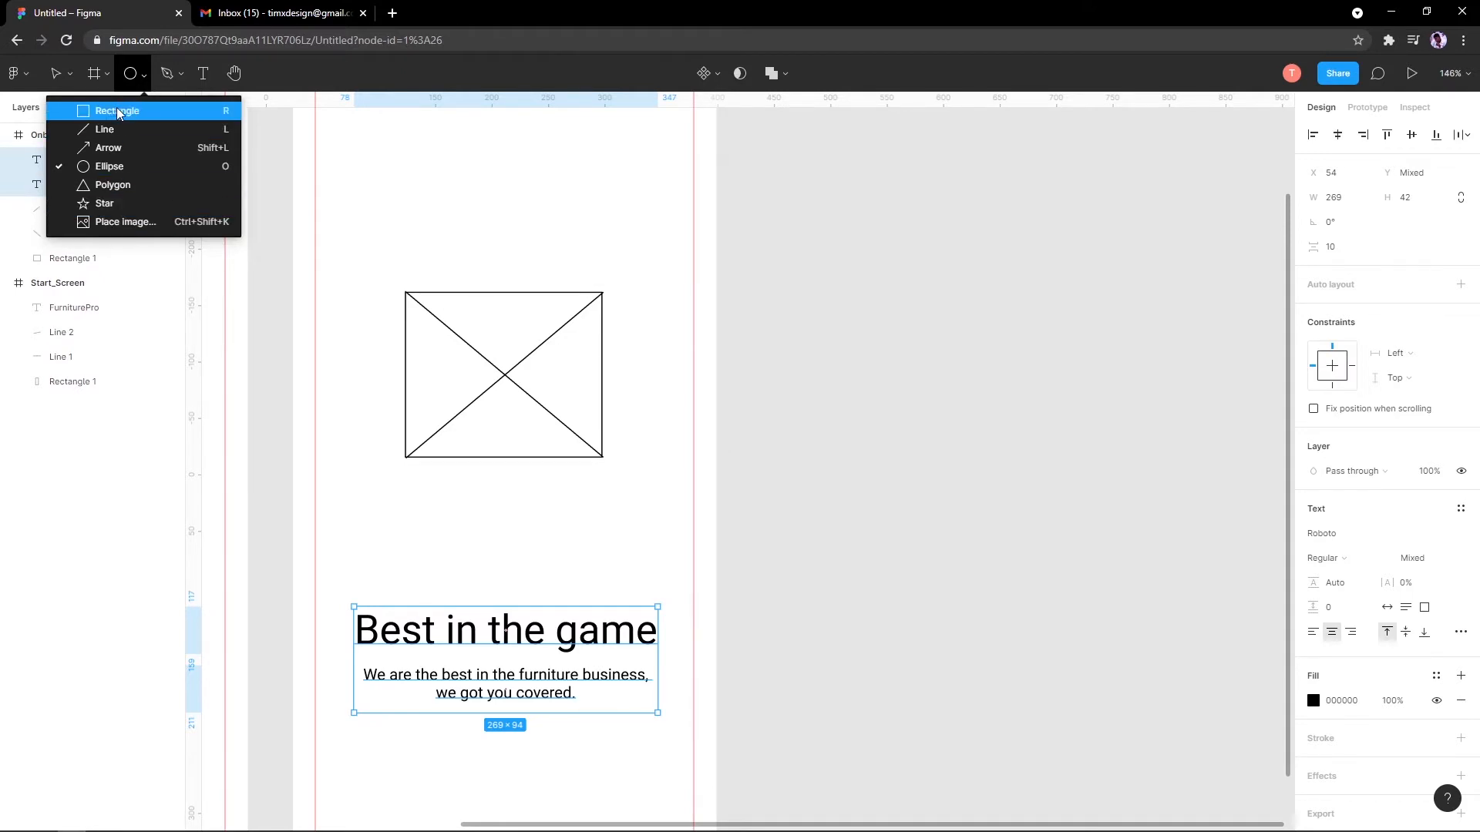
left_click(154, 221)
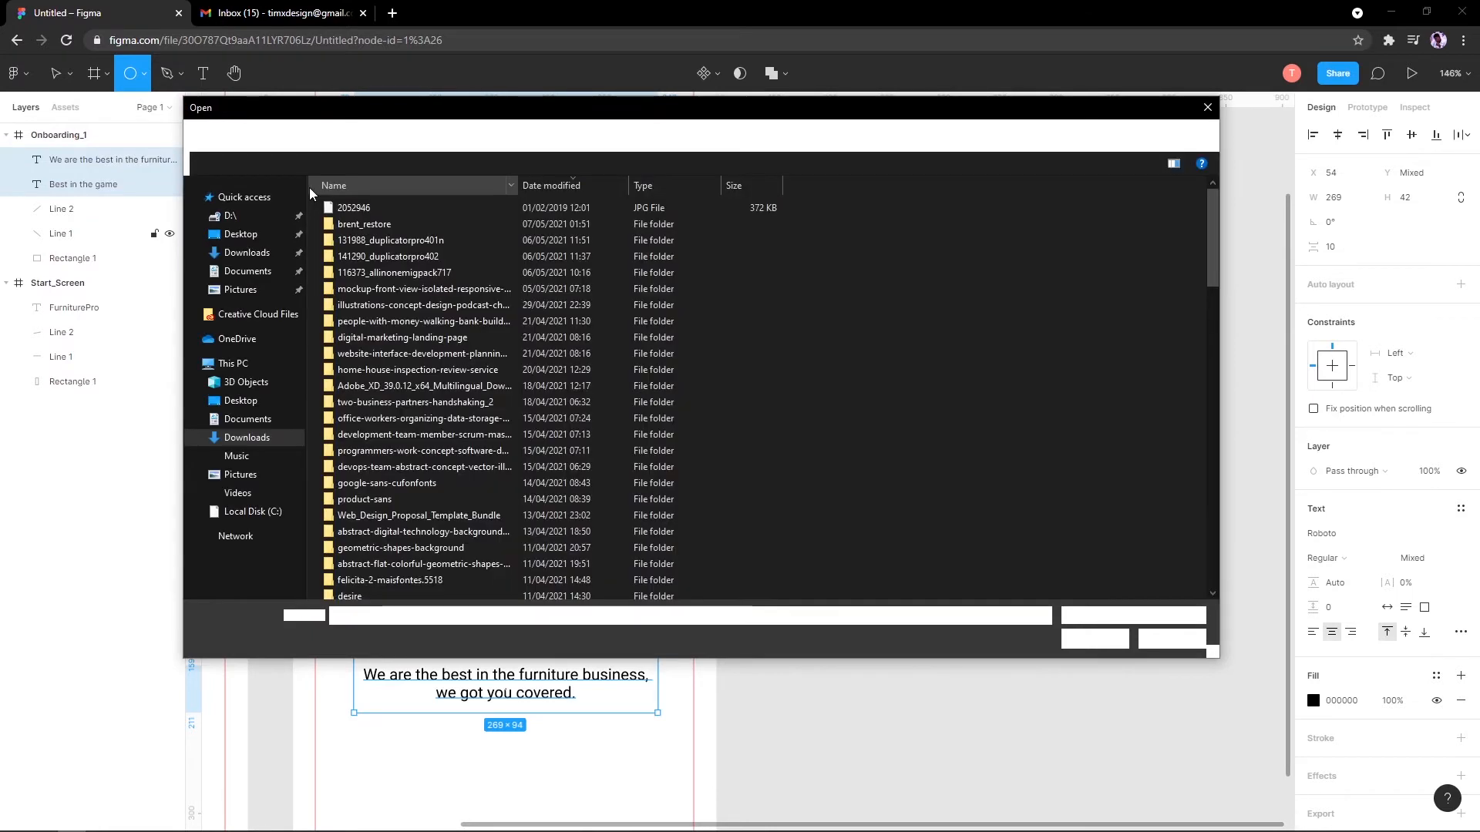
key("Escape")
left_click(114, 80)
left_click(145, 77)
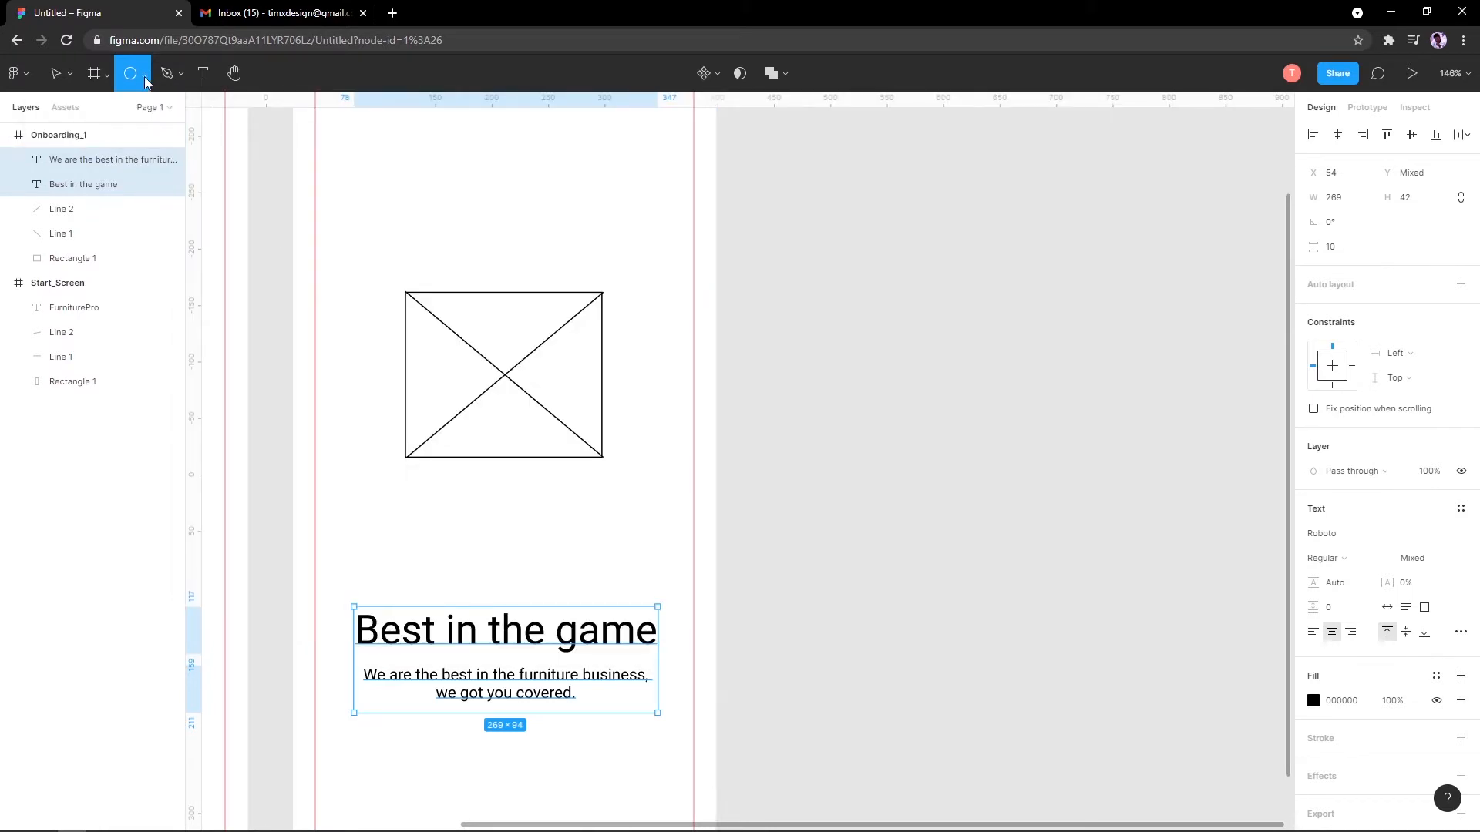
left_click(143, 76)
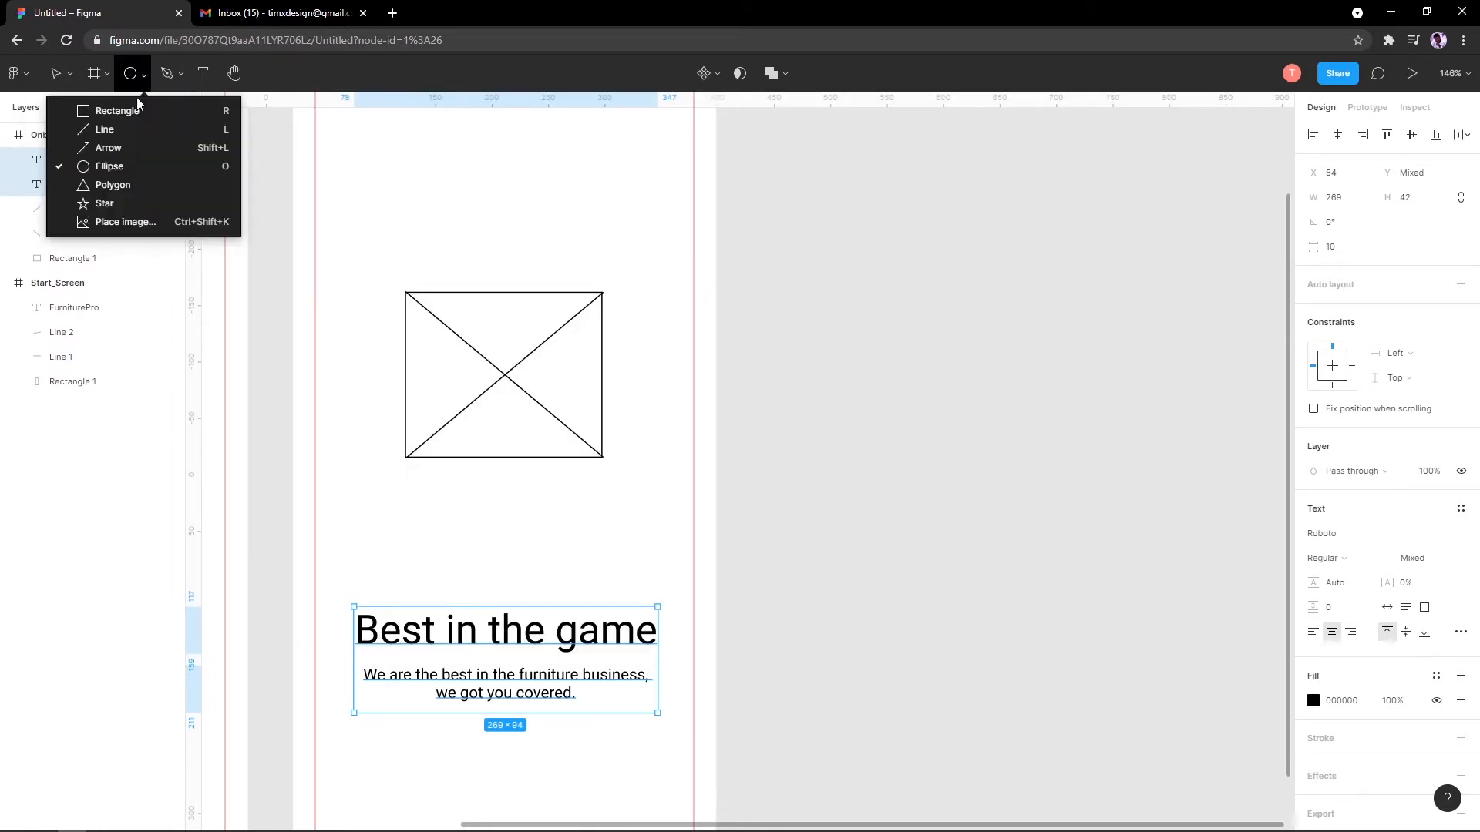
left_click(135, 165)
scroll(447, 432, "up", 5)
scroll(478, 472, "up", 5)
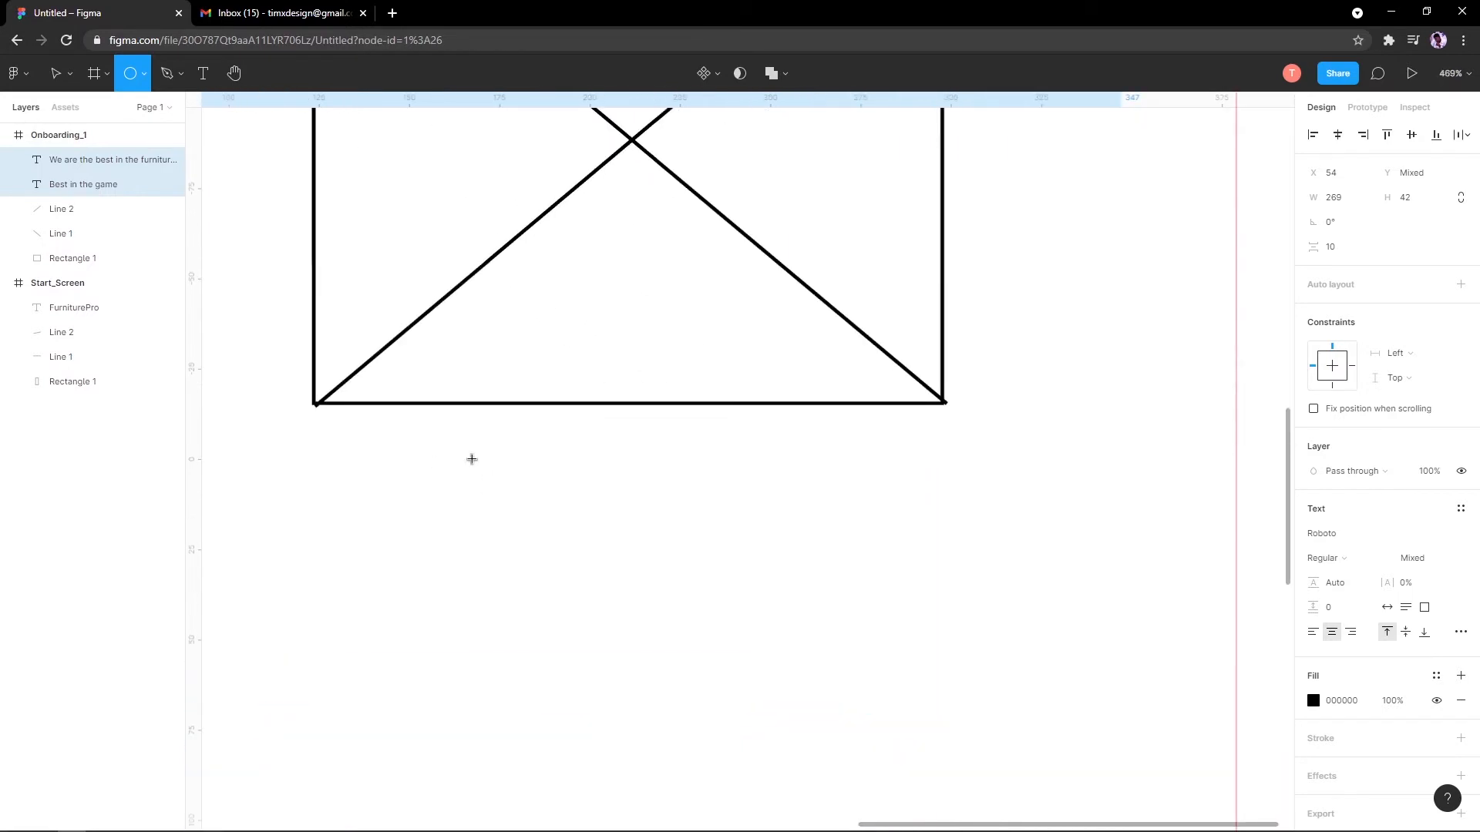
Step: Draw two small circles side by side below the image placeholder
left_click_drag(478, 459, 519, 501)
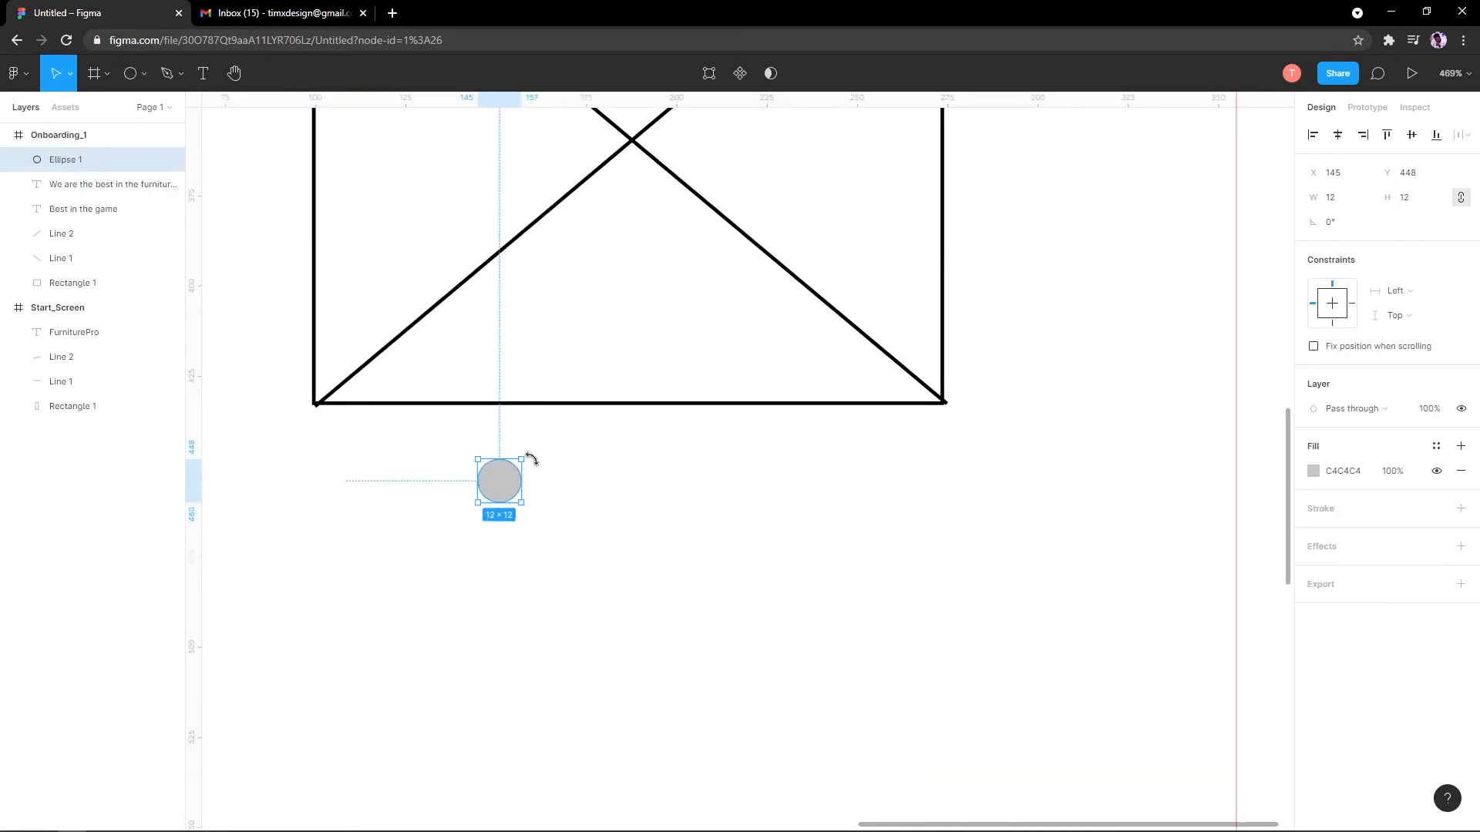
left_click(143, 74)
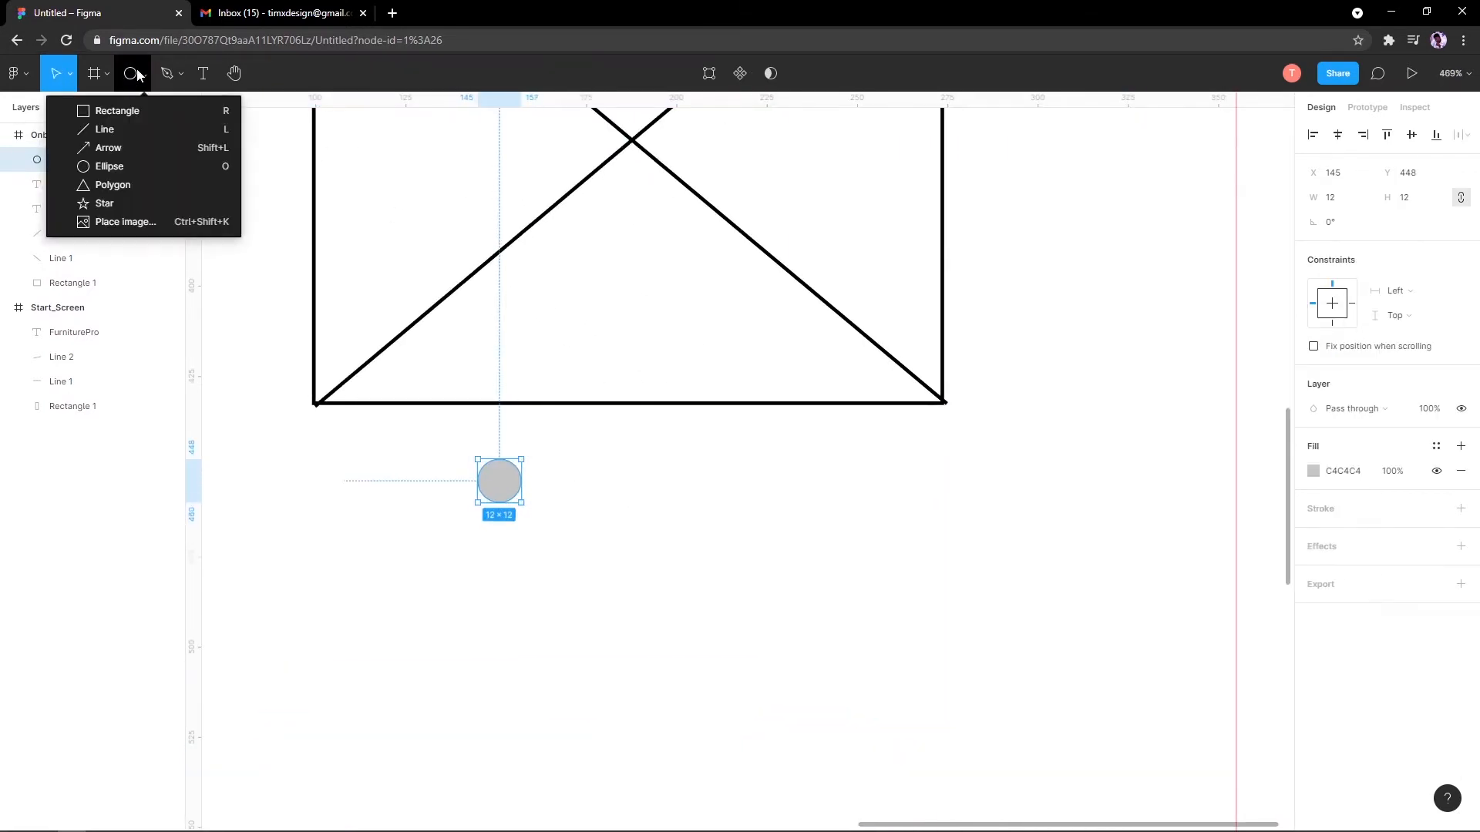
left_click(136, 163)
mouse_move(558, 461)
left_mouse_down()
mouse_move(613, 517)
mouse_move(601, 502)
left_mouse_up()
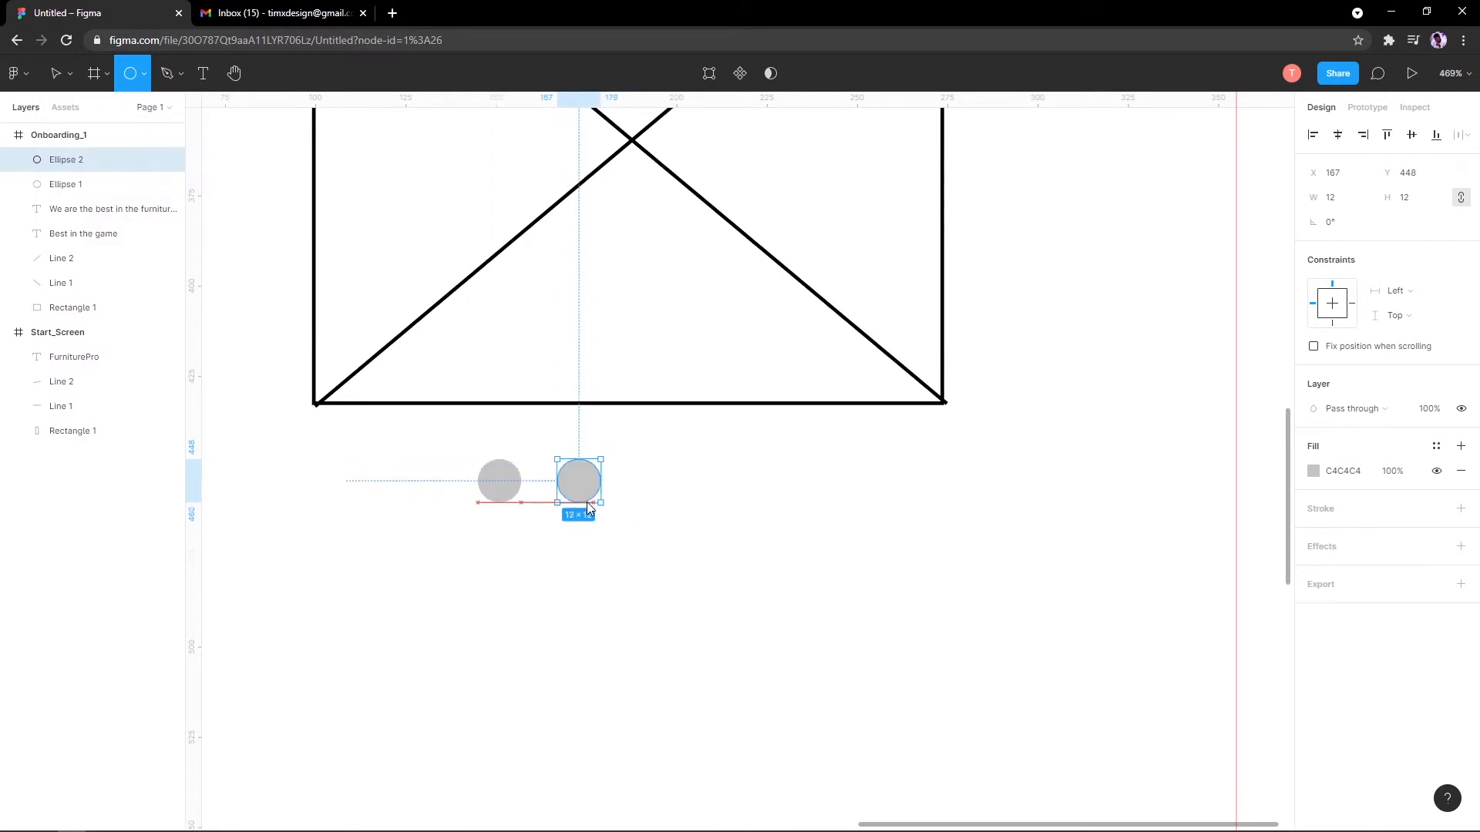
scroll(580, 484, "down", 2)
scroll(580, 484, "down", 5)
scroll(456, 447, "up", 5)
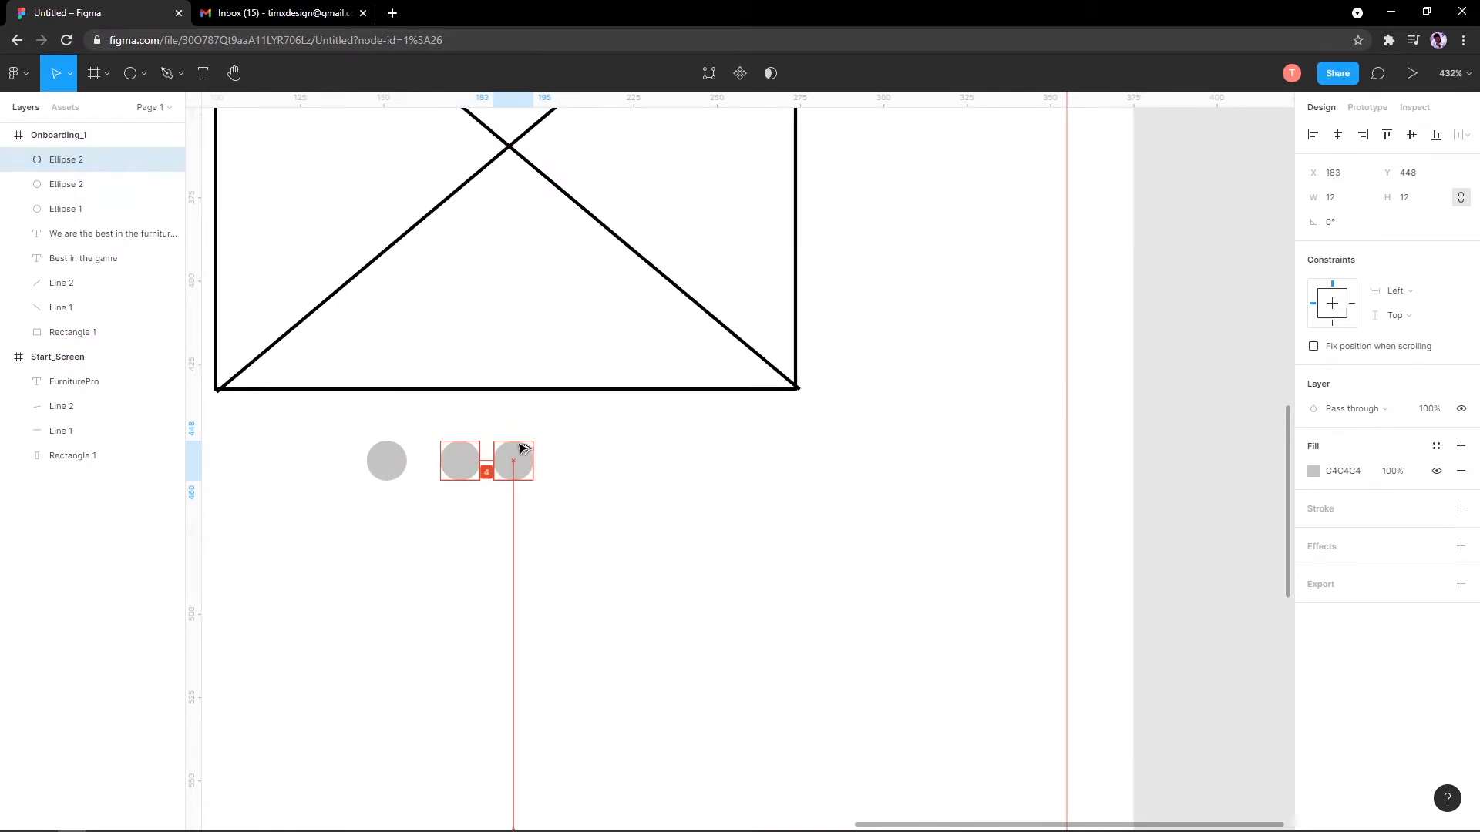
Step: Try nudging the circles to the right, then undo the move
left_click(398, 460)
left_click_drag(395, 460, 470, 453)
scroll(417, 459, "down", 5)
scroll(428, 457, "up", 5)
left_click(422, 455, "shift")
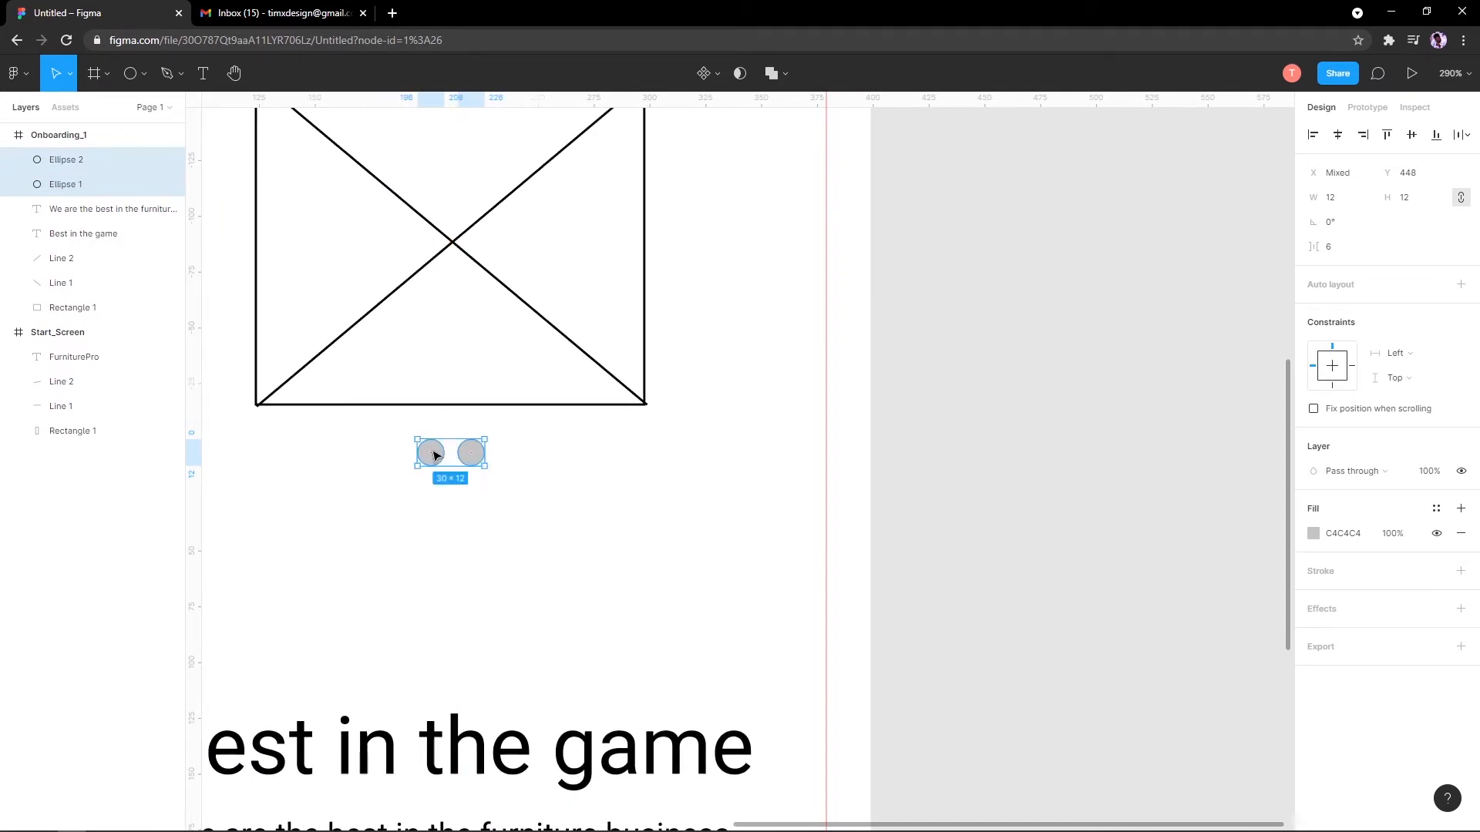
key("ctrl+z")
key("ctrl+z")
key("ctrl+z")
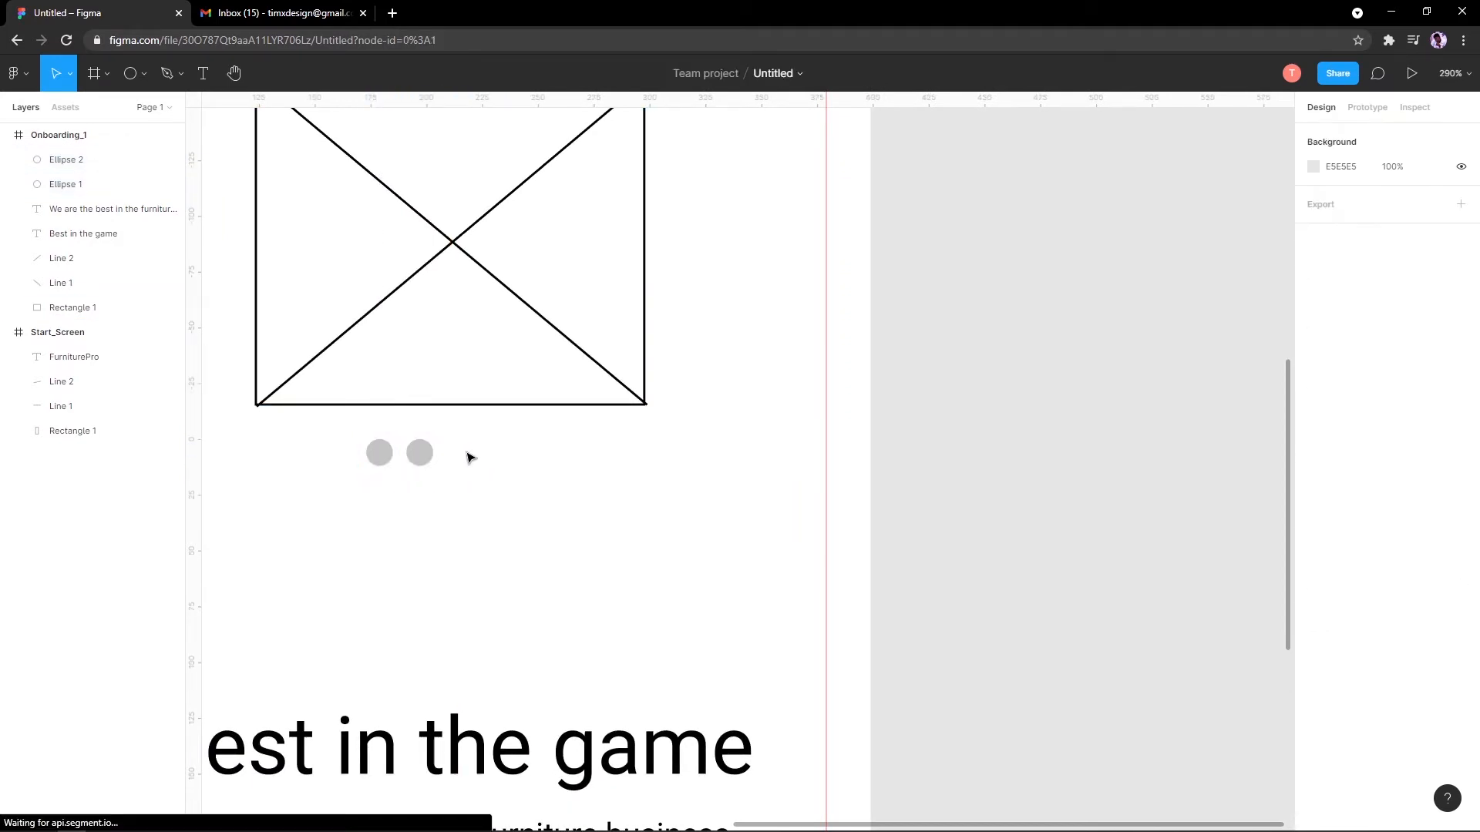
scroll(377, 458, "up", 3)
Step: Select both circles and centre them under the image placeholder
left_click(389, 455)
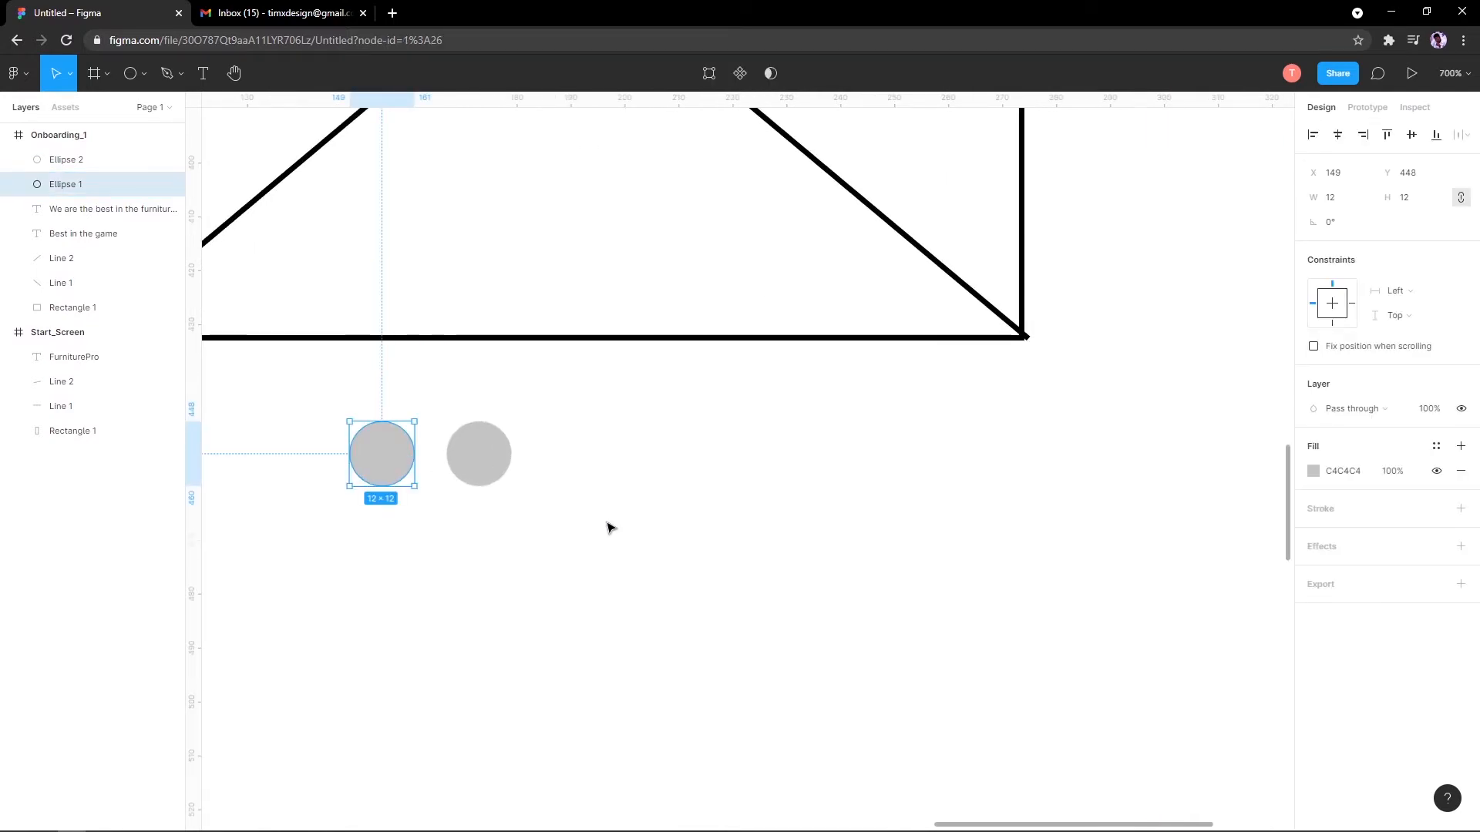
left_click(487, 457, "shift")
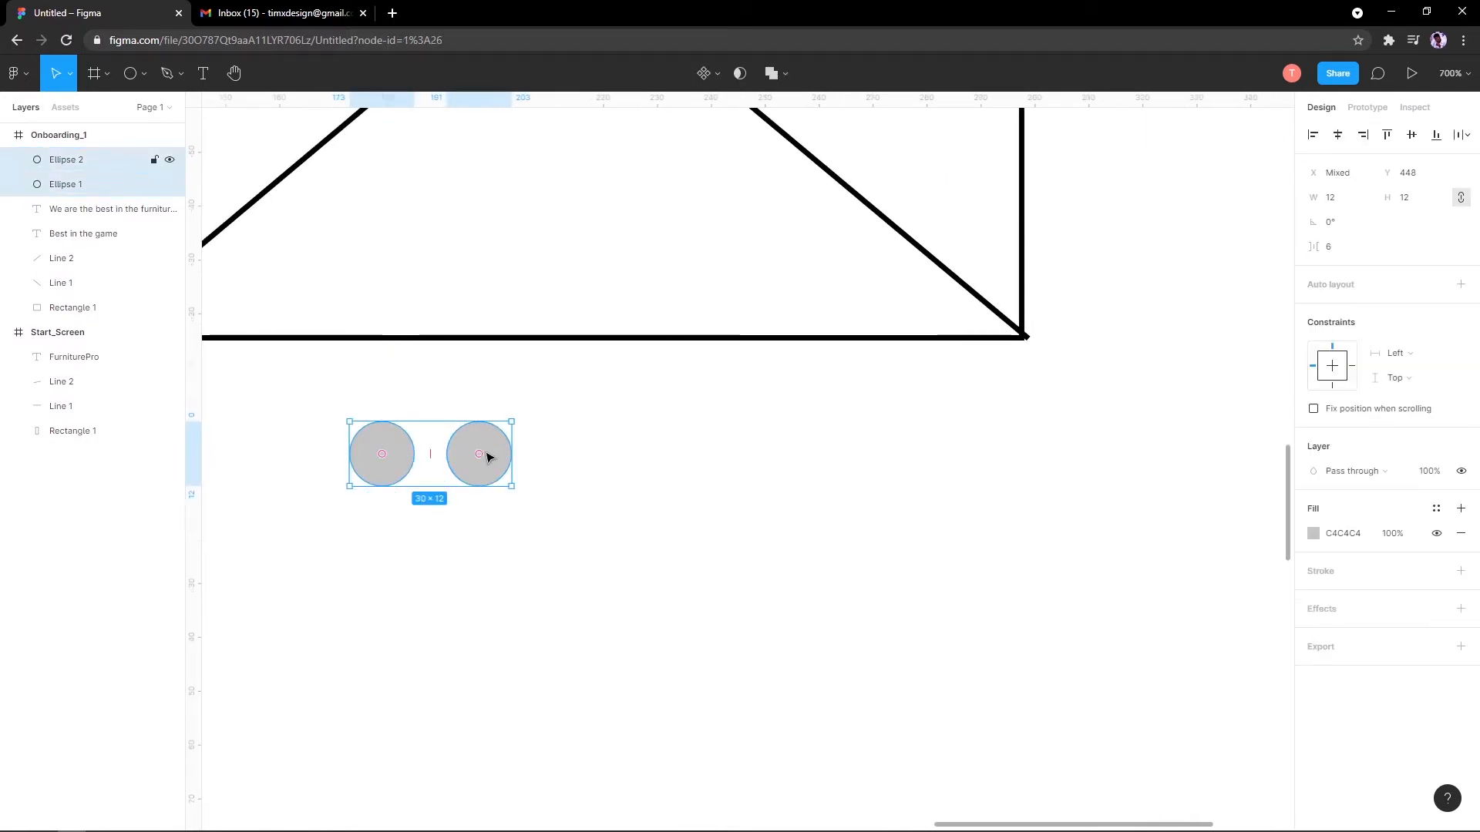
scroll(487, 450, "down", 5)
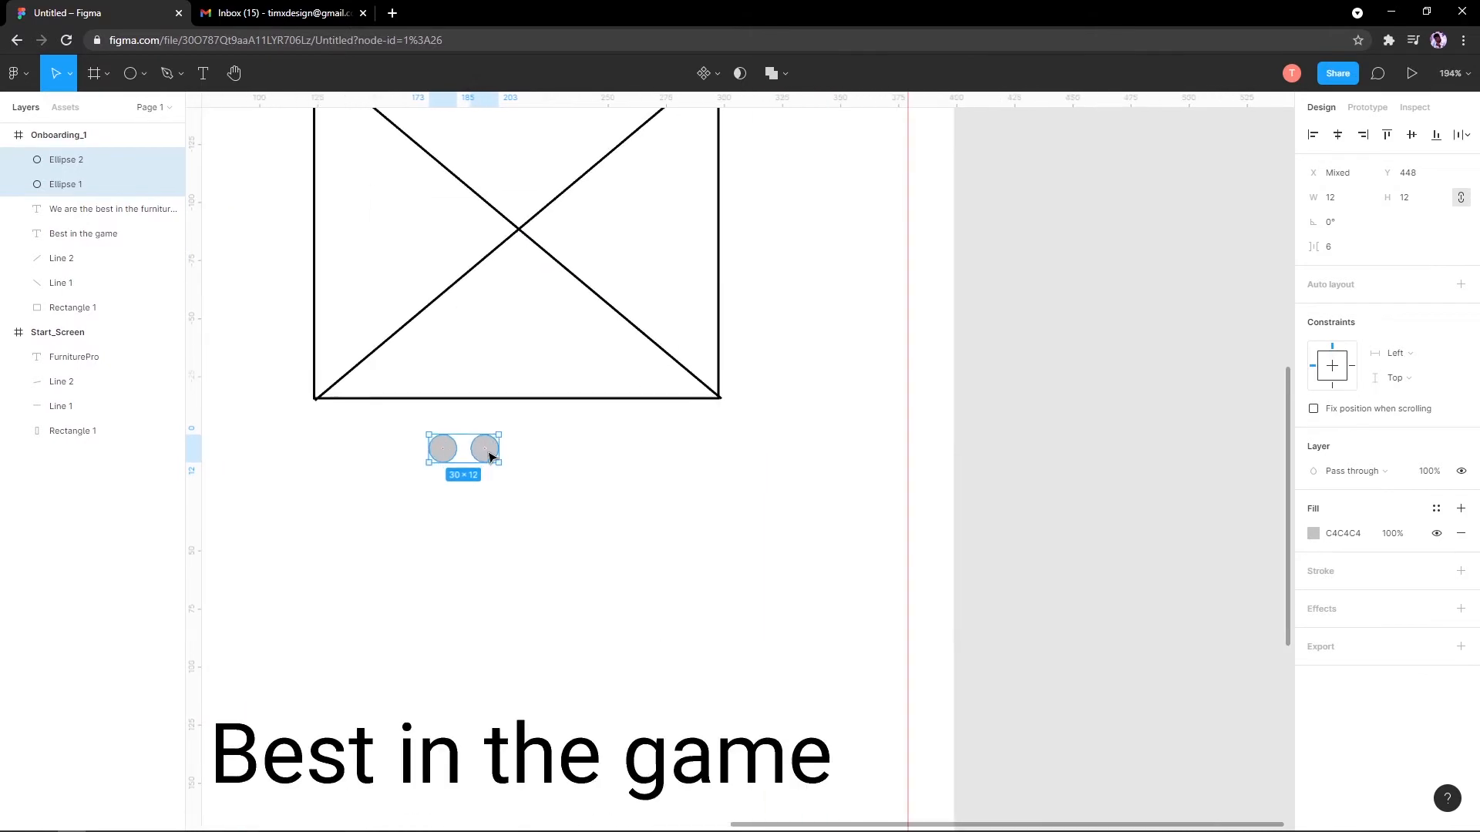
scroll(487, 450, "up", 3)
left_click_drag(519, 451, 565, 447)
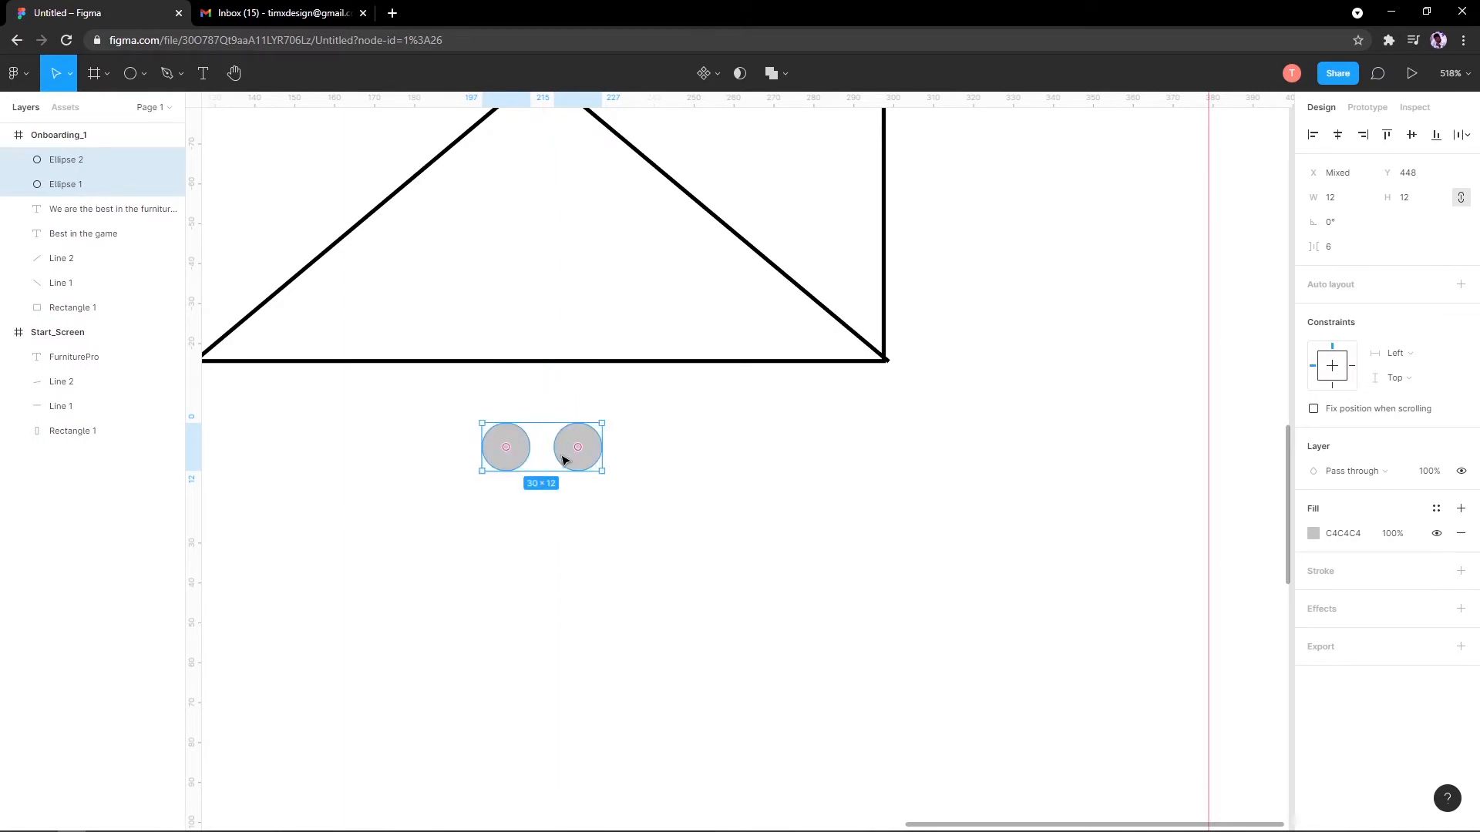
Step: Fine-tune the pair slightly higher, toggling pixel-grid snapping off and on, then deselect
left_click_drag(569, 461, 574, 457)
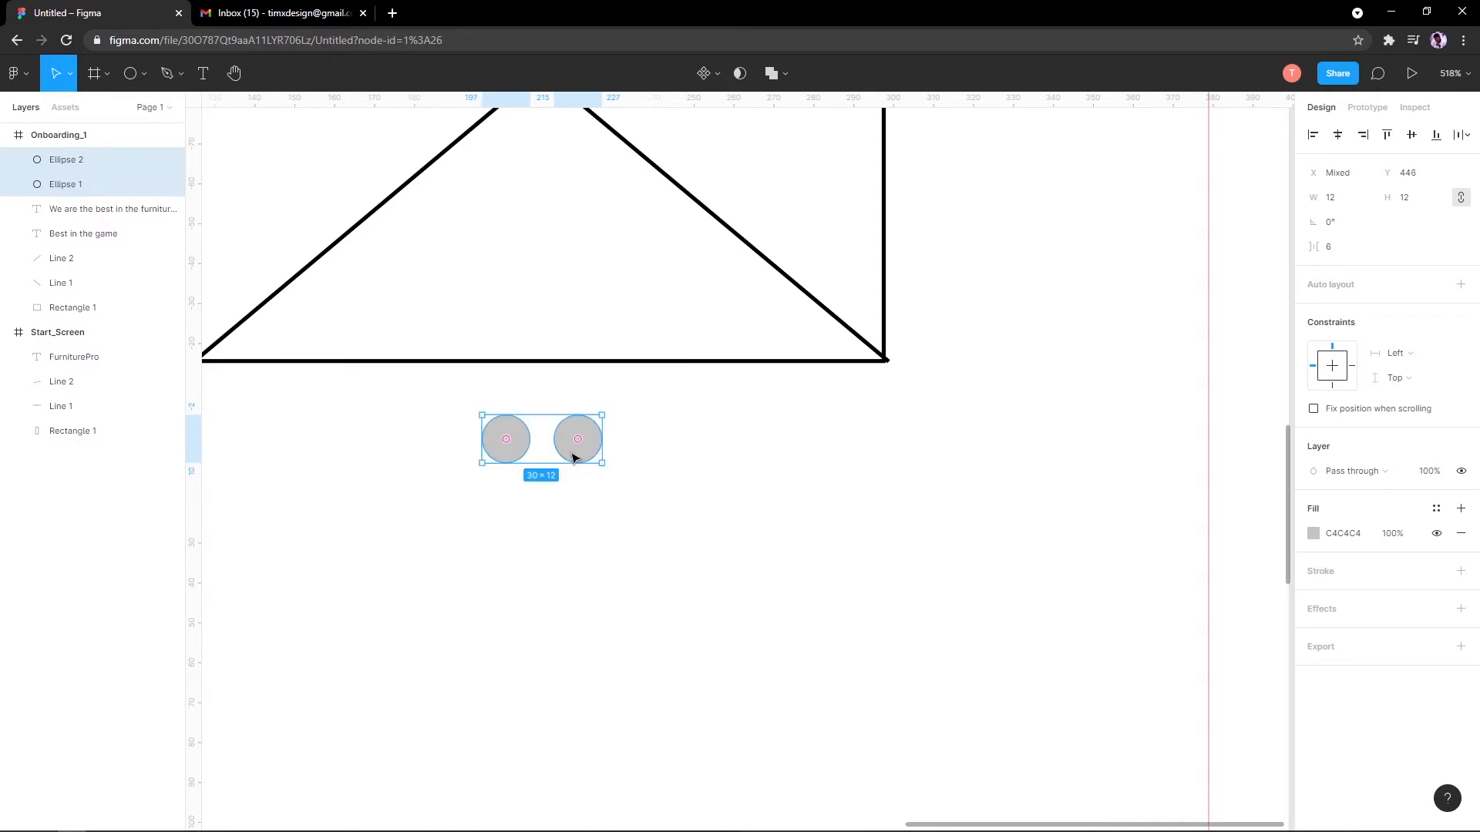
key("ctrl+shift+apostrophe")
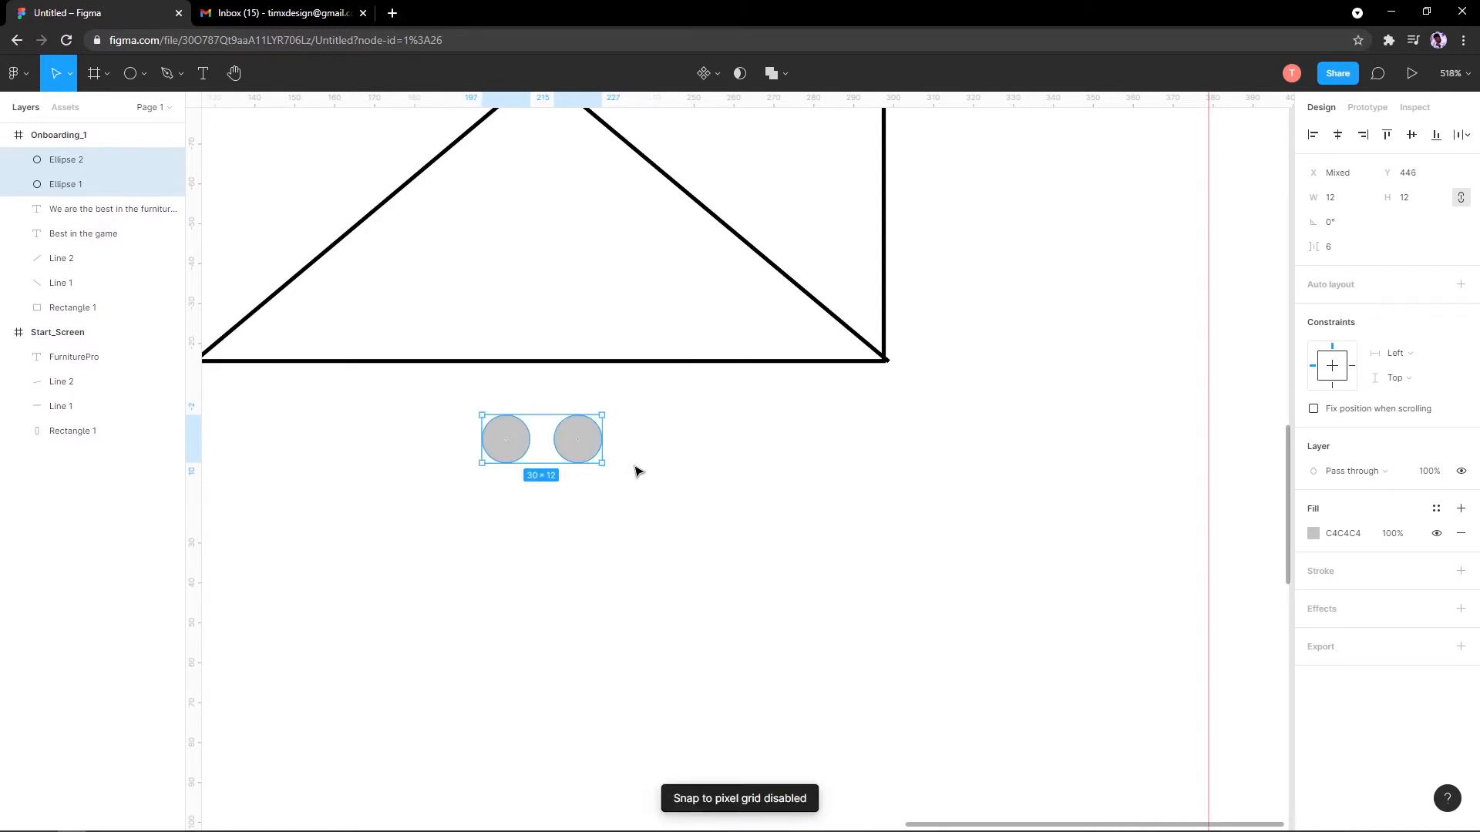
key("ctrl+shift+apostrophe")
key("ctrl+shift+apostrophe")
key("ctrl+shift+apostrophe")
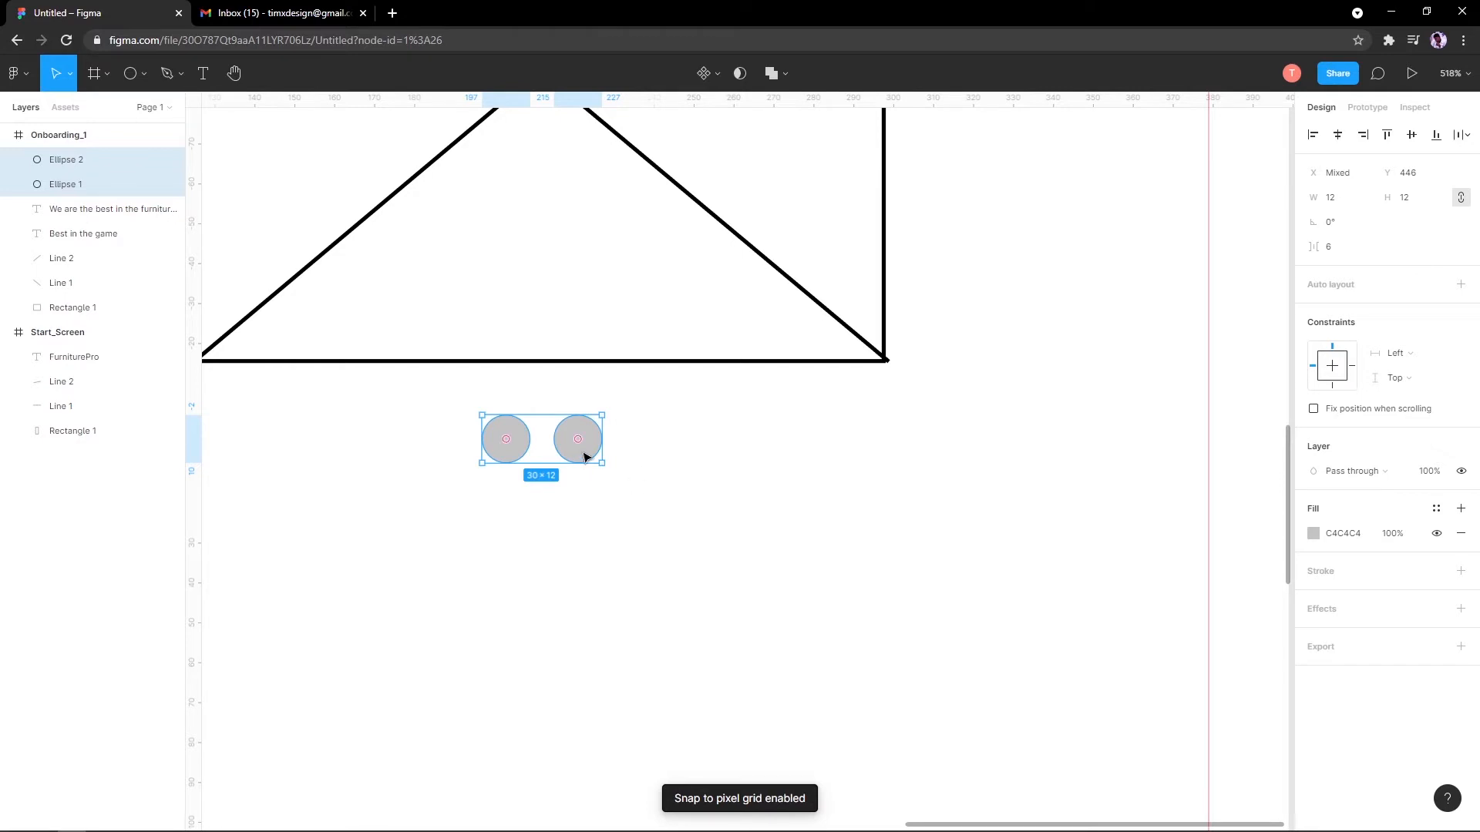
left_click_drag(584, 456, 581, 459)
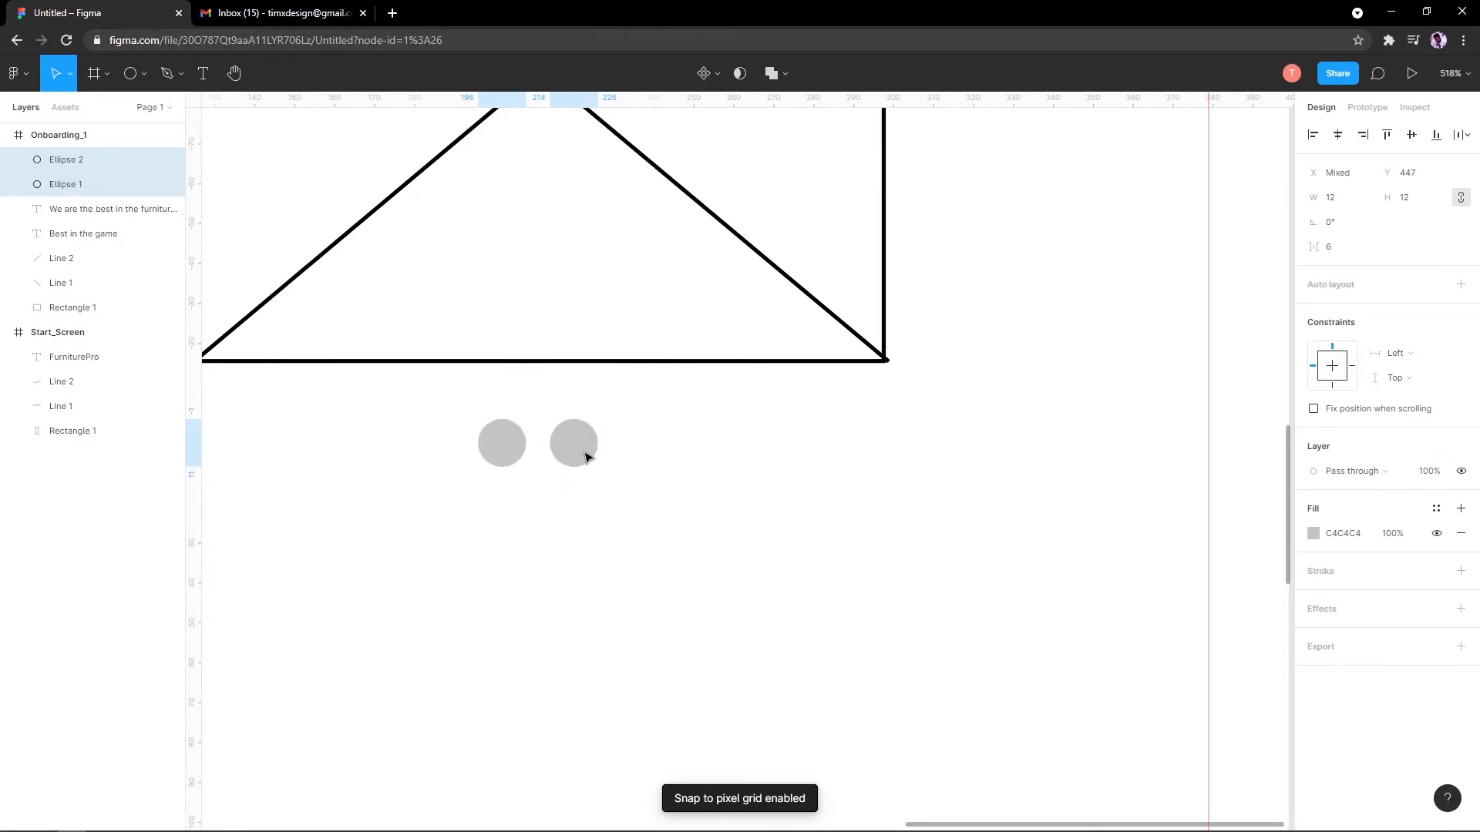
scroll(581, 459, "down", 10)
scroll(584, 457, "up", 5)
scroll(586, 457, "up", 5)
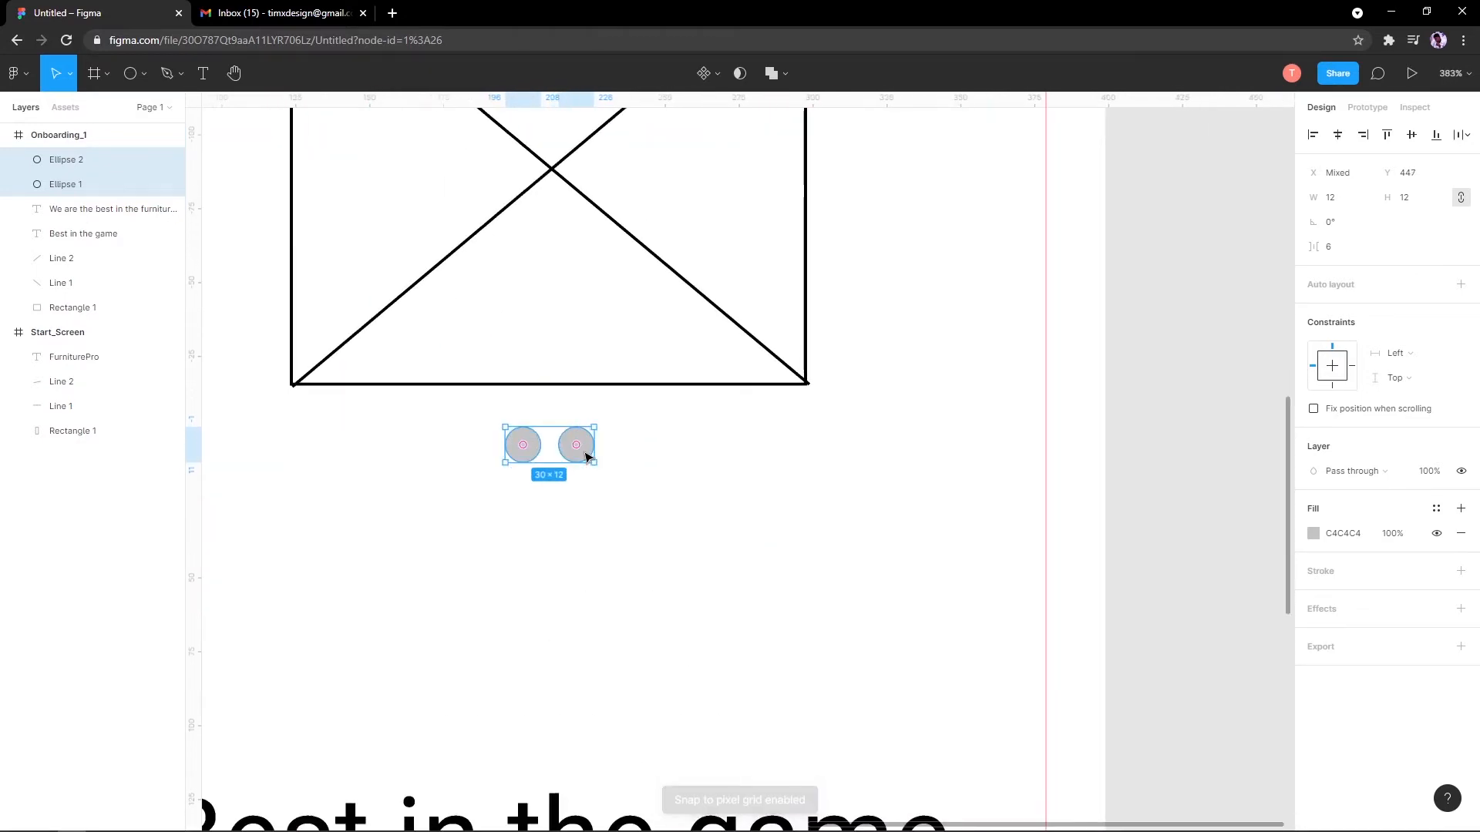
scroll(585, 456, "down", 6)
scroll(586, 456, "up", 8)
left_click(590, 501)
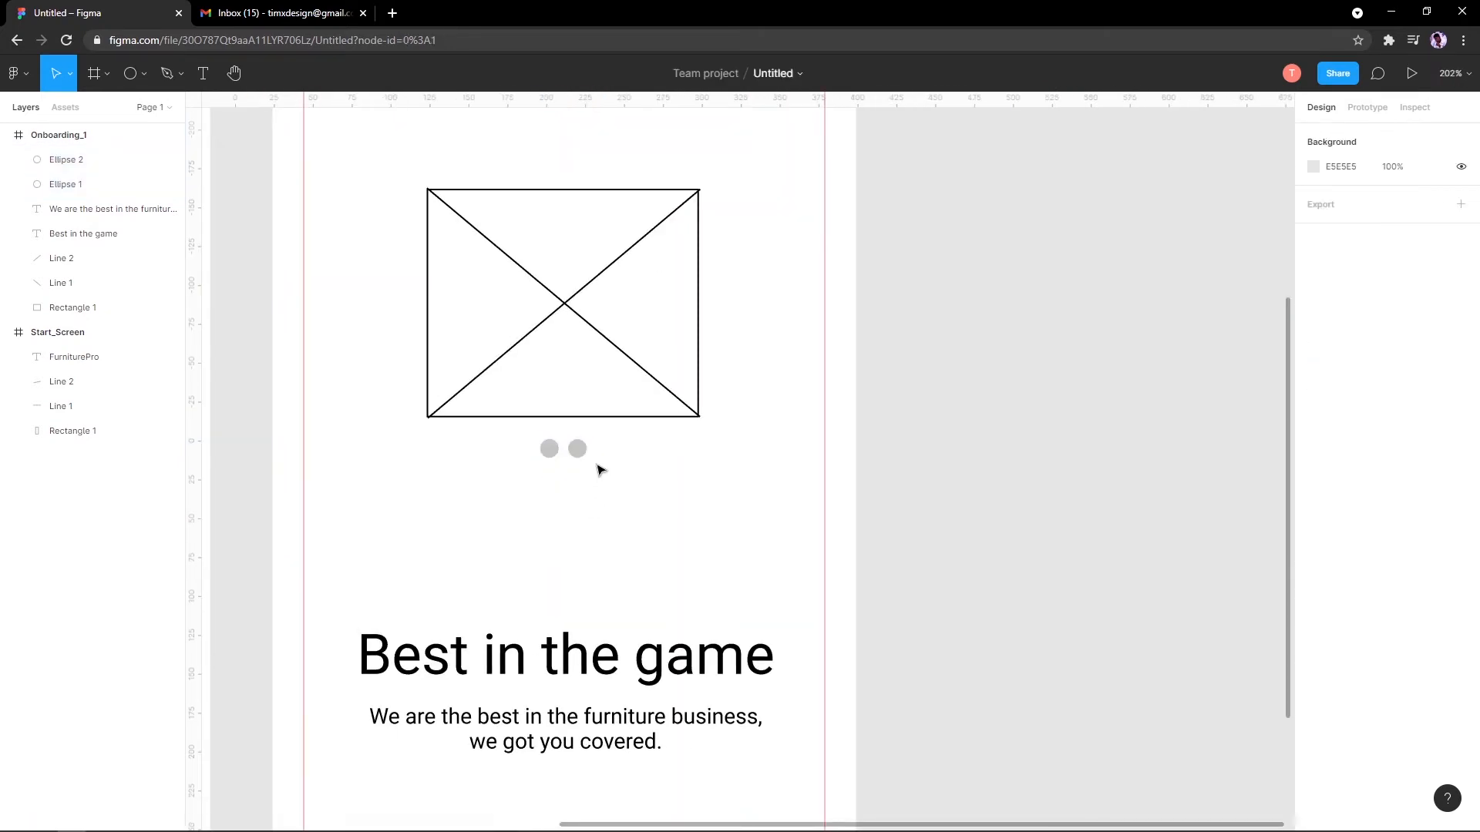
Step: Marquee-select the two grey dots to size them 10 × 10, centred 175 px from each edge
left_click(549, 449)
left_click_drag(516, 431, 563, 449)
scroll(592, 468, "up", 2)
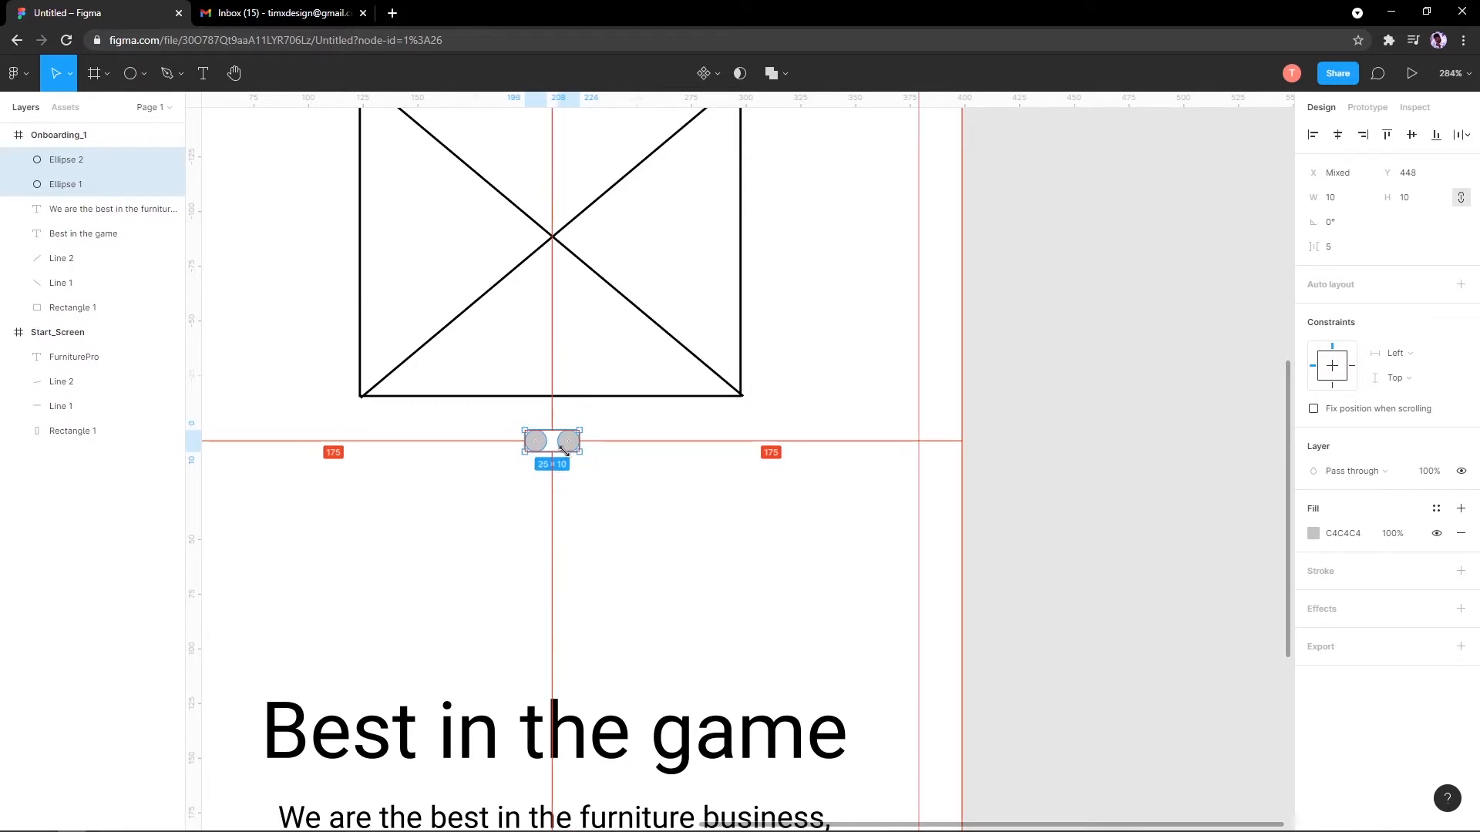
scroll(571, 429, "up", 5)
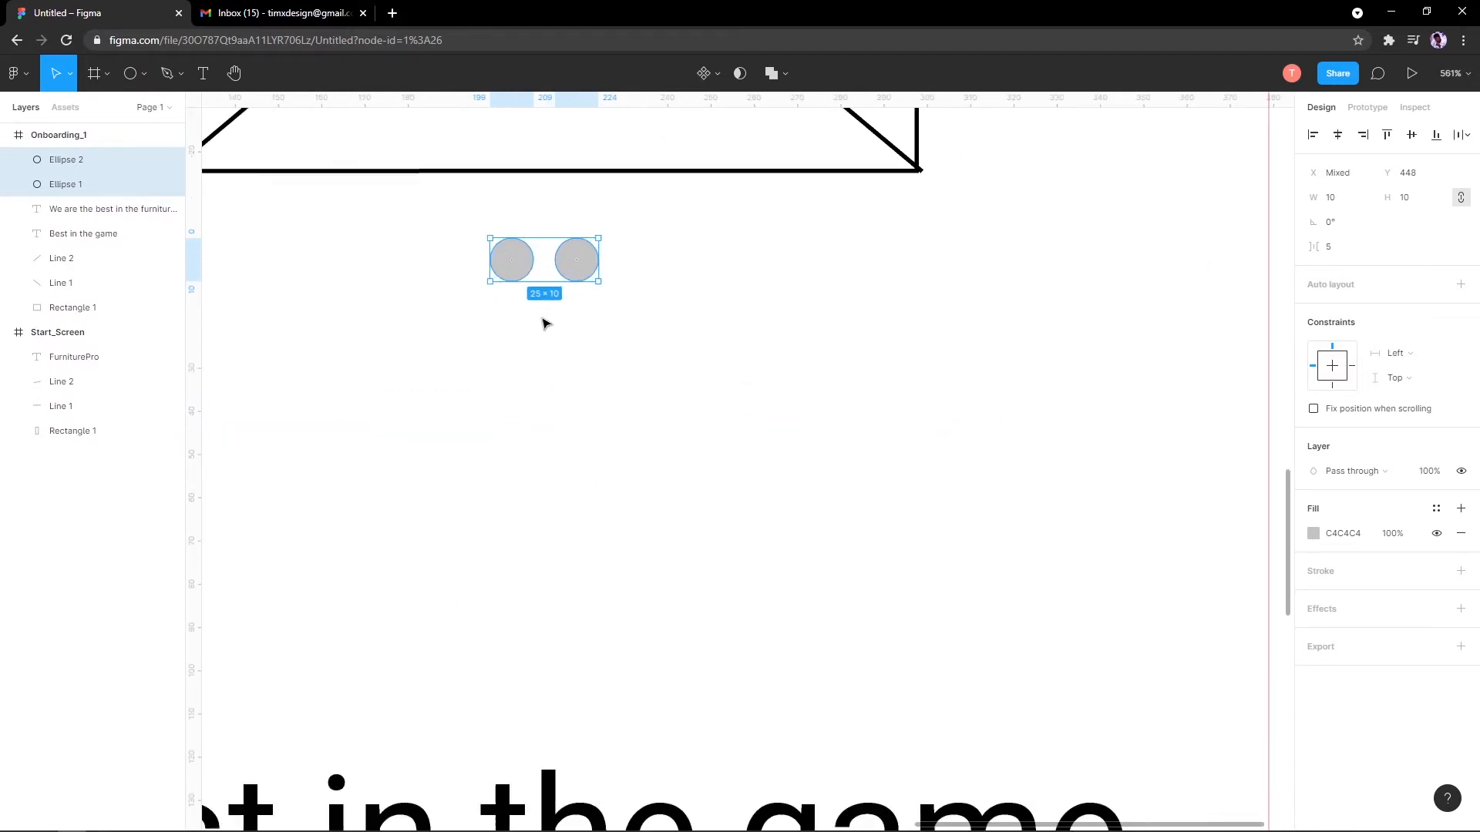
scroll(682, 457, "down", 8)
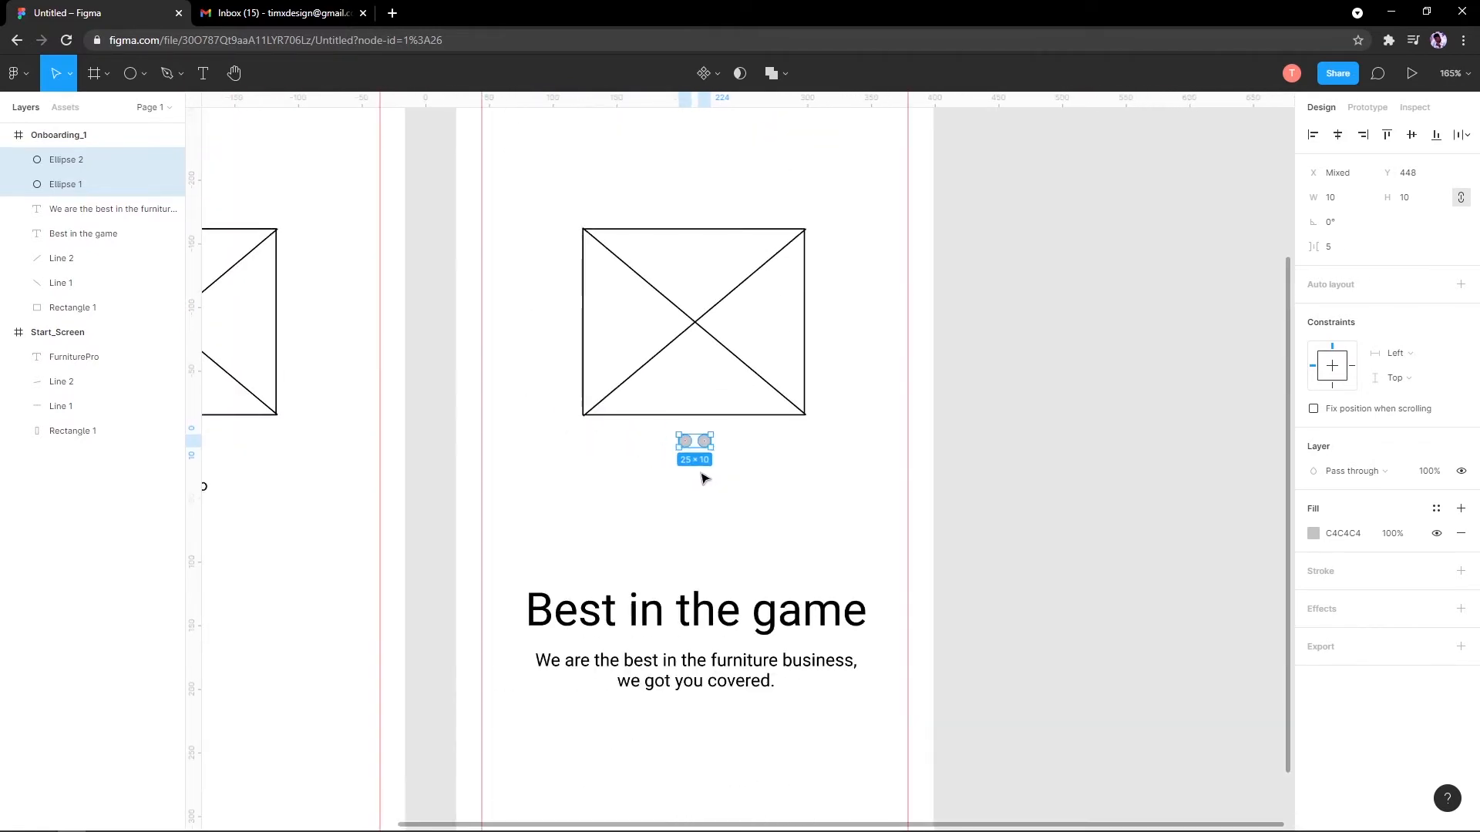
left_click(701, 476)
scroll(684, 482, "down", 8)
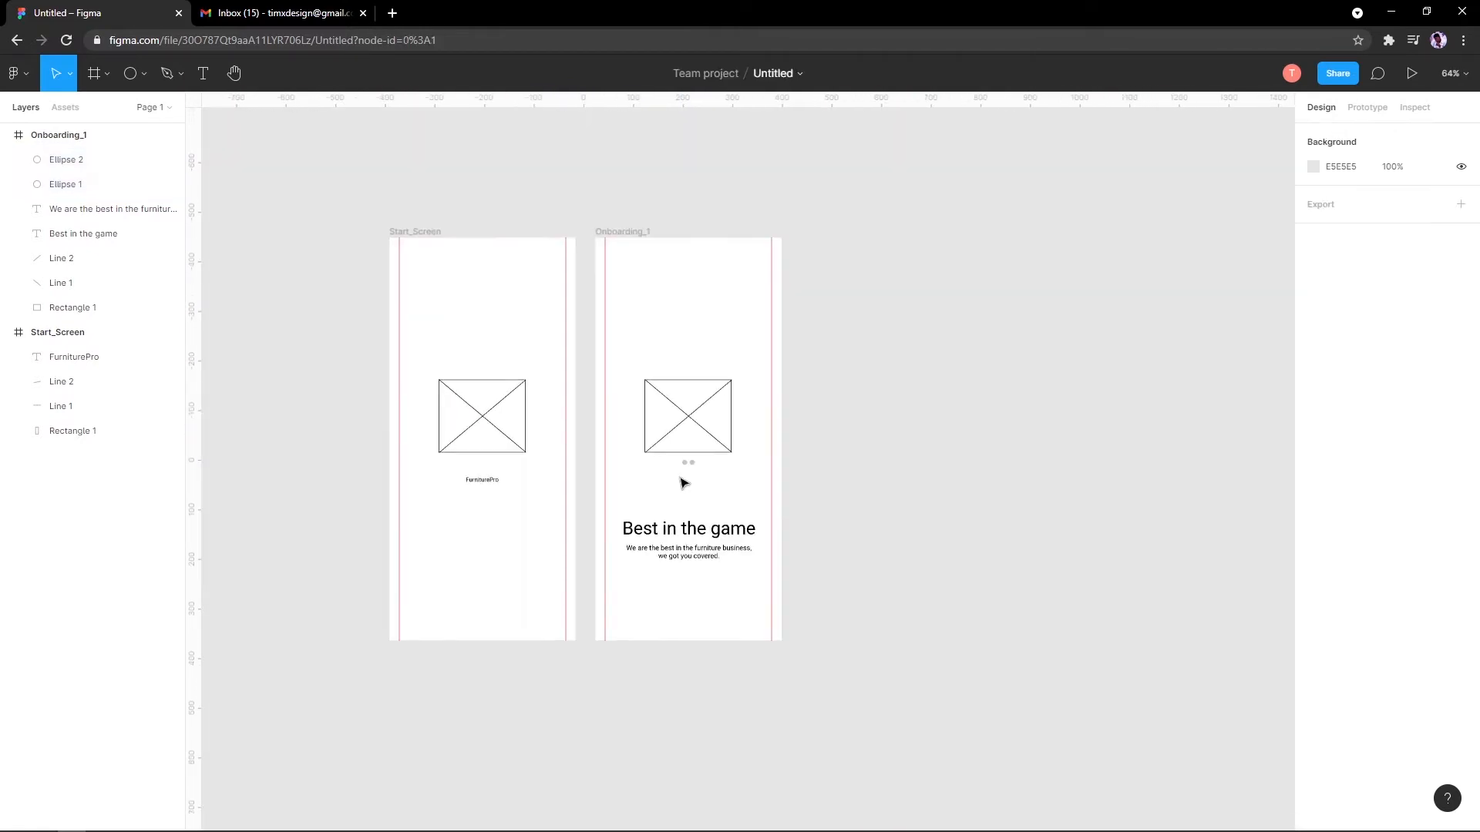
scroll(678, 485, "up", 6)
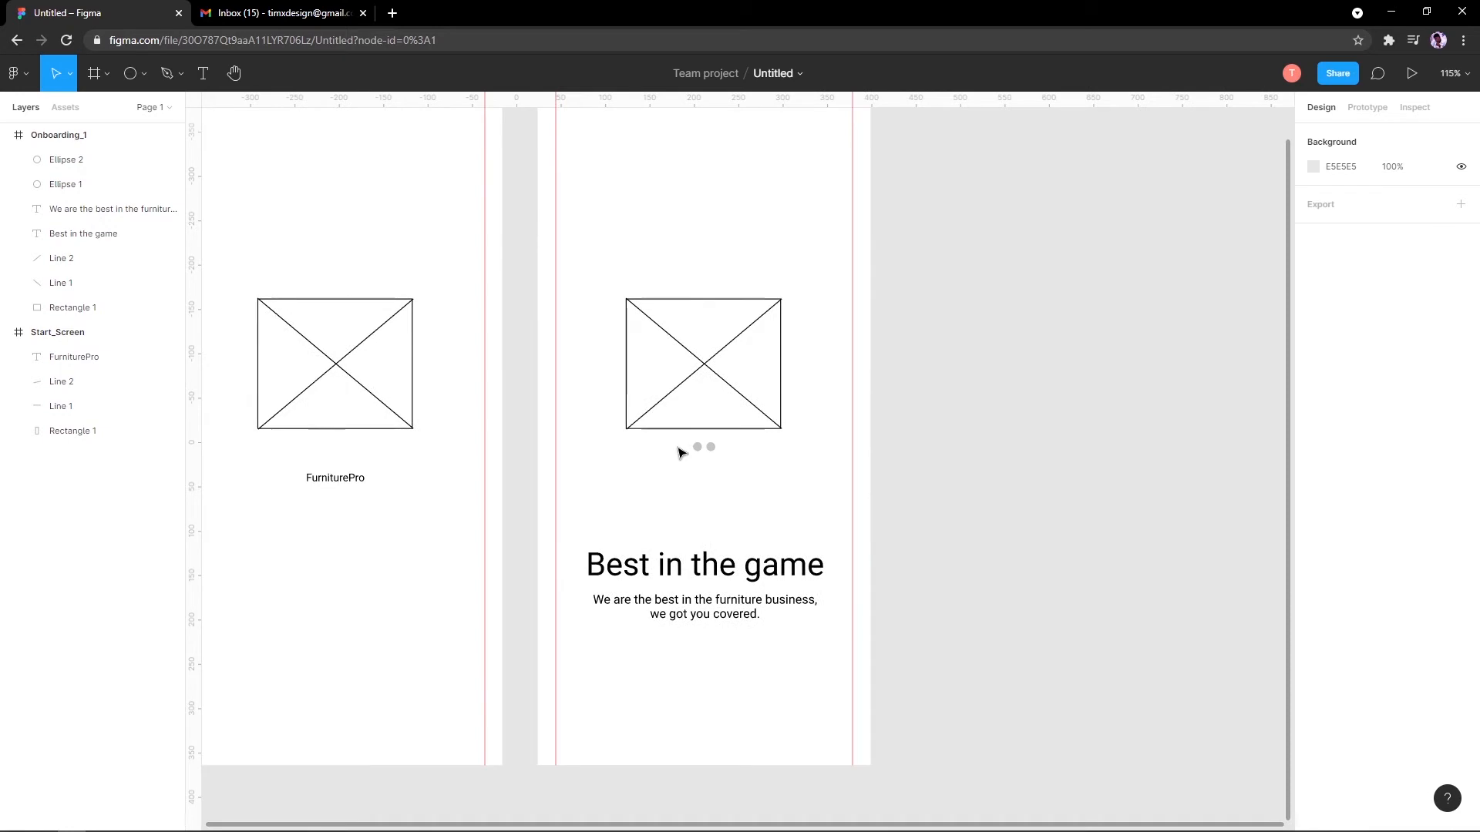
left_click_drag(671, 443, 574, 500)
left_click(730, 500)
scroll(730, 501, "down", 5)
scroll(564, 497, "up", 3)
scroll(532, 376, "up", 1)
scroll(458, 238, "down", 1)
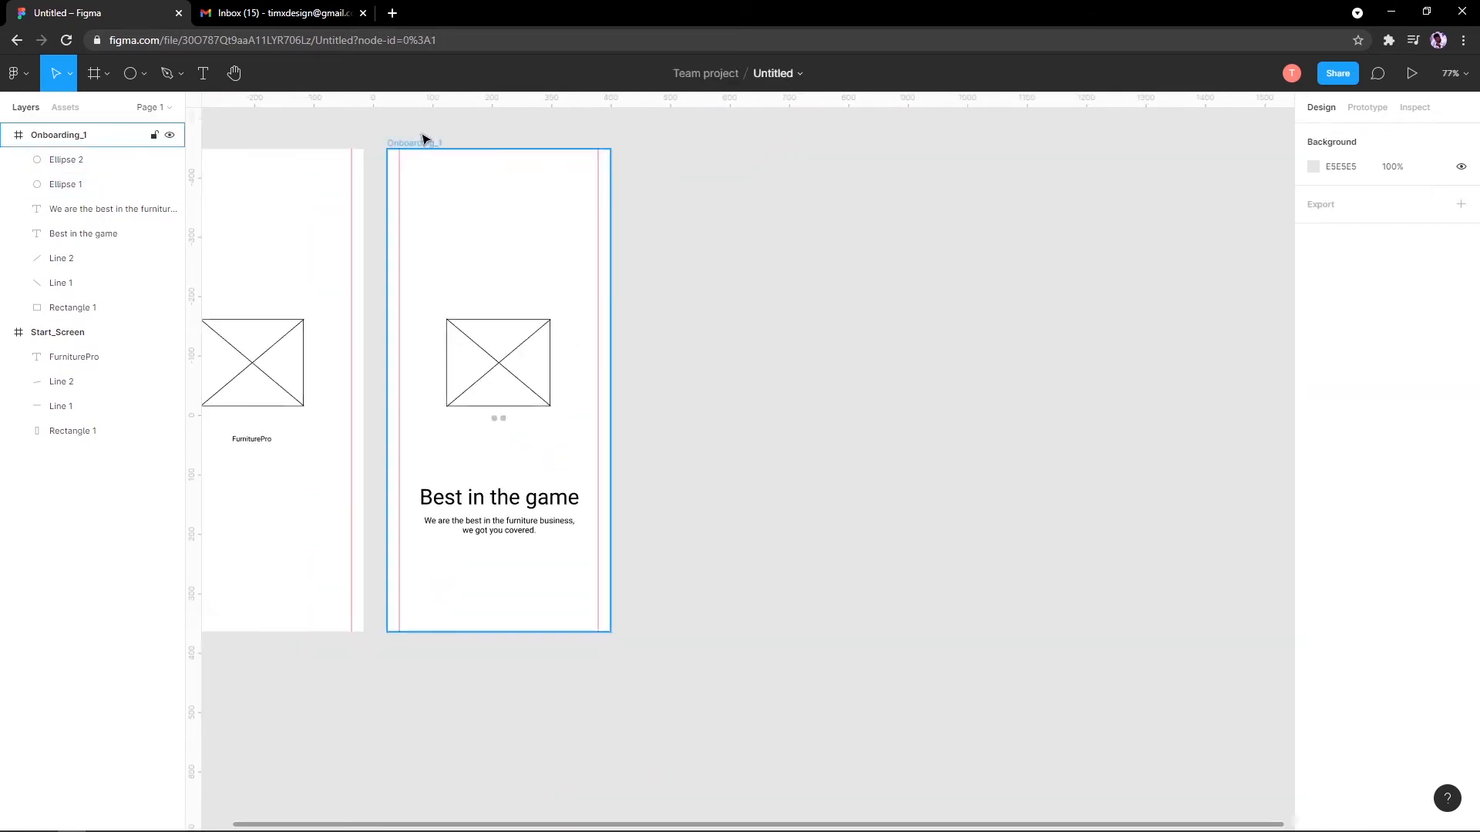
Step: Duplicate Onboarding_1 to its right and retype the copy's headline as 'Order at comform'
left_click_drag(430, 148, 676, 144)
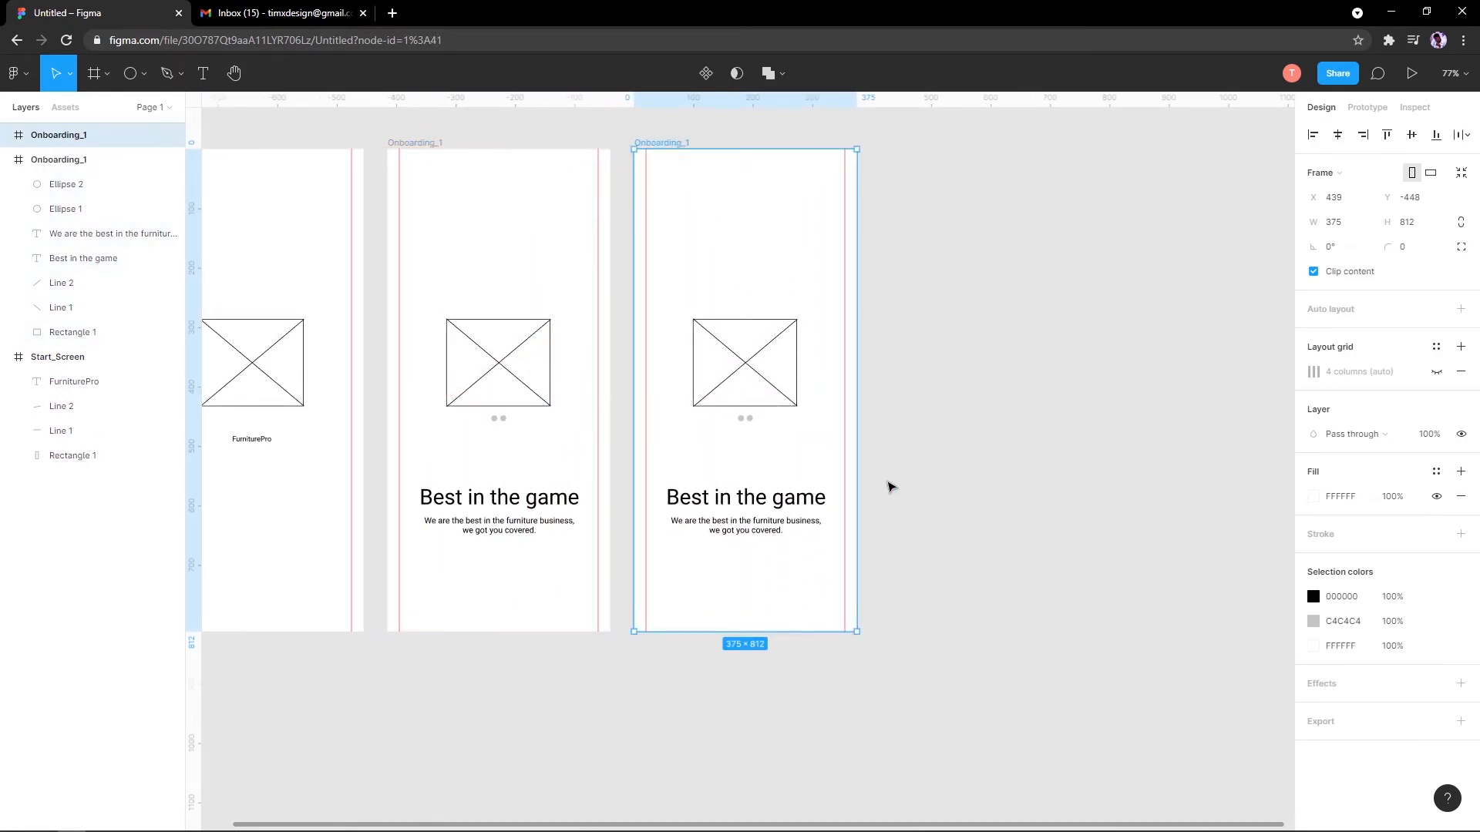
left_click(890, 487)
left_click(777, 498)
double_click(777, 497)
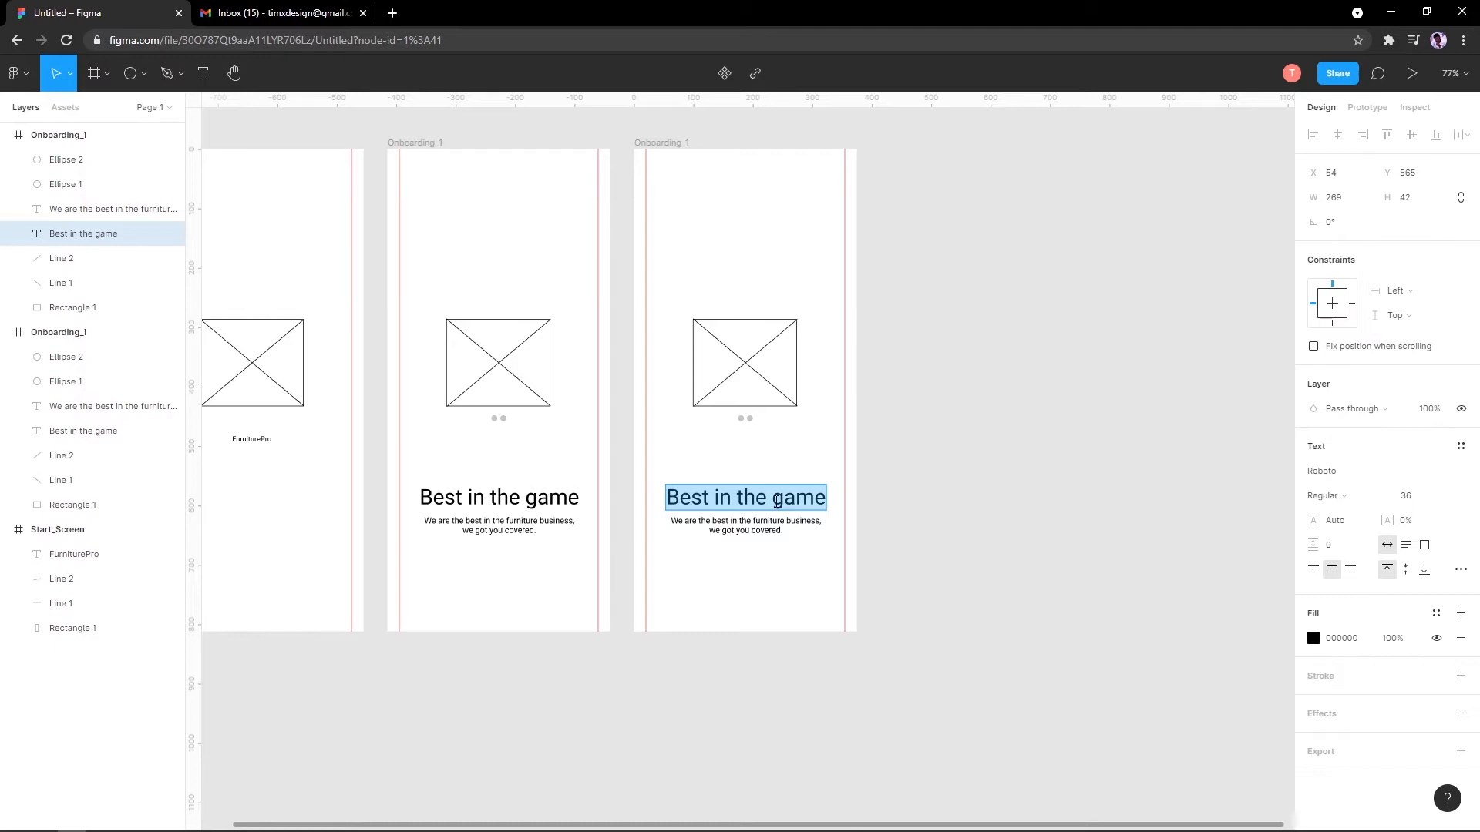
type("B")
key("BackSpace")
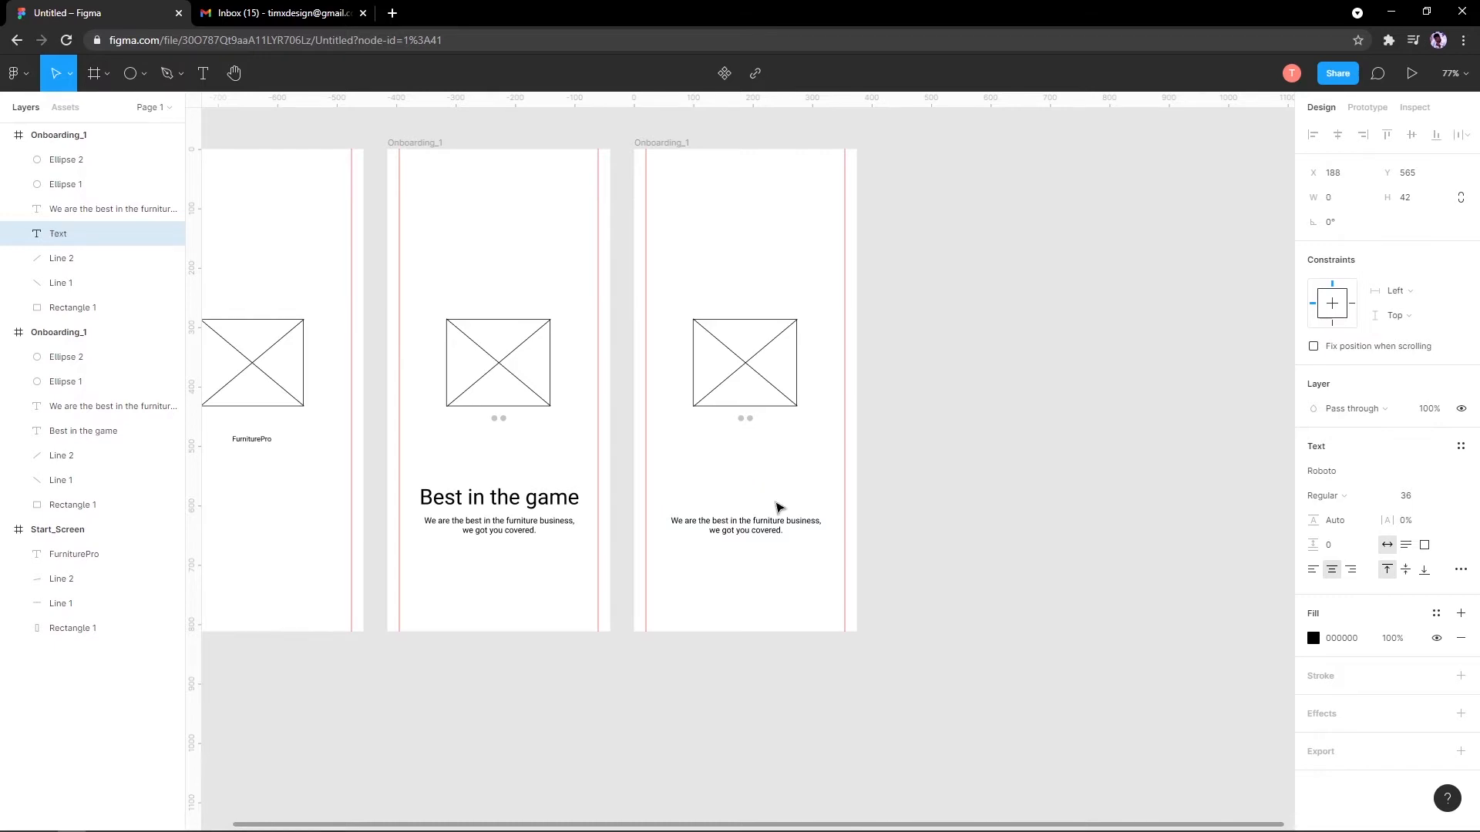
type("Bring")
key("ctrl+a")
type("At")
key("ctrl+a")
type("Order at ")
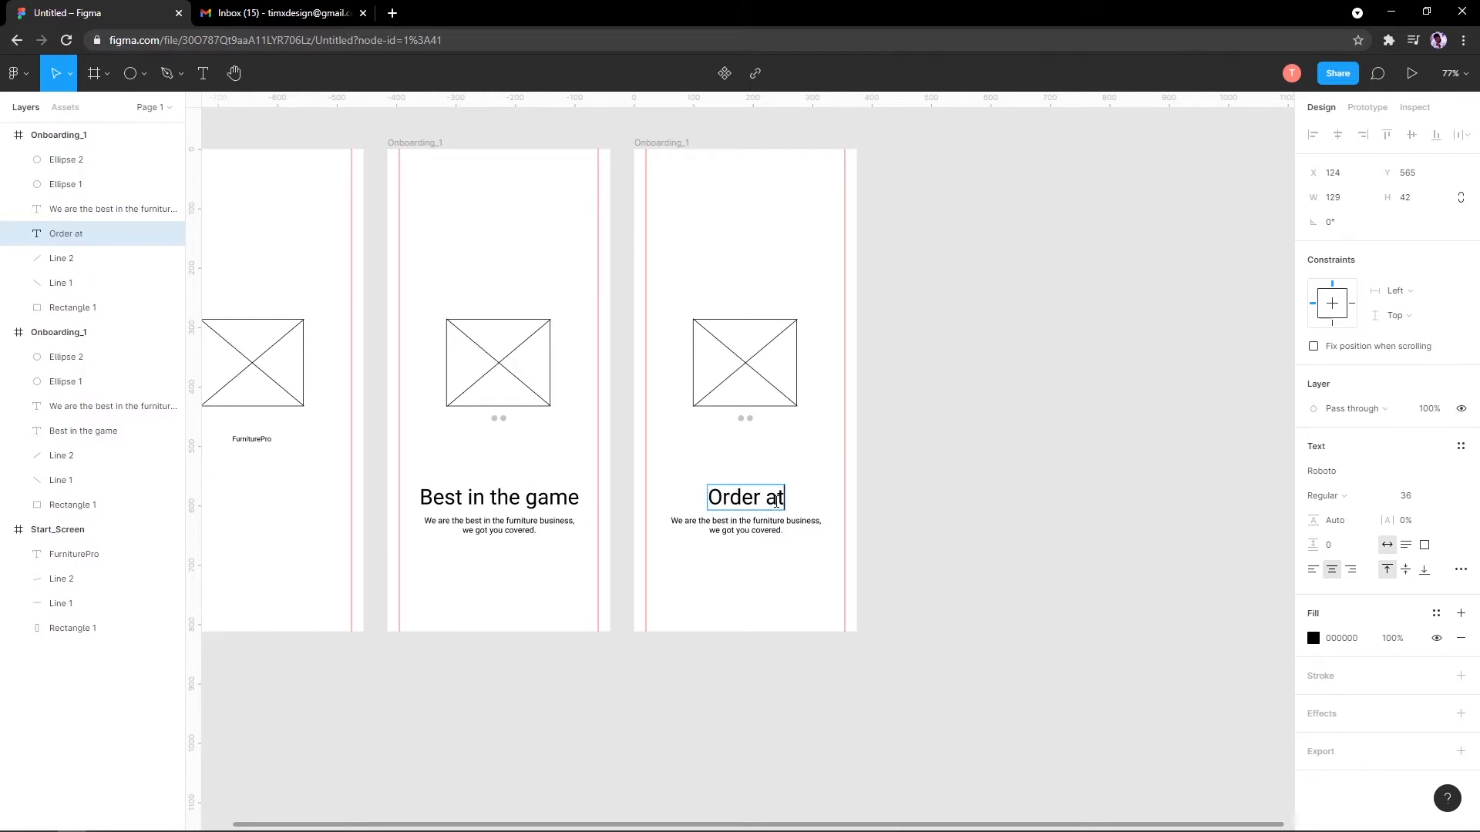
type("conform")
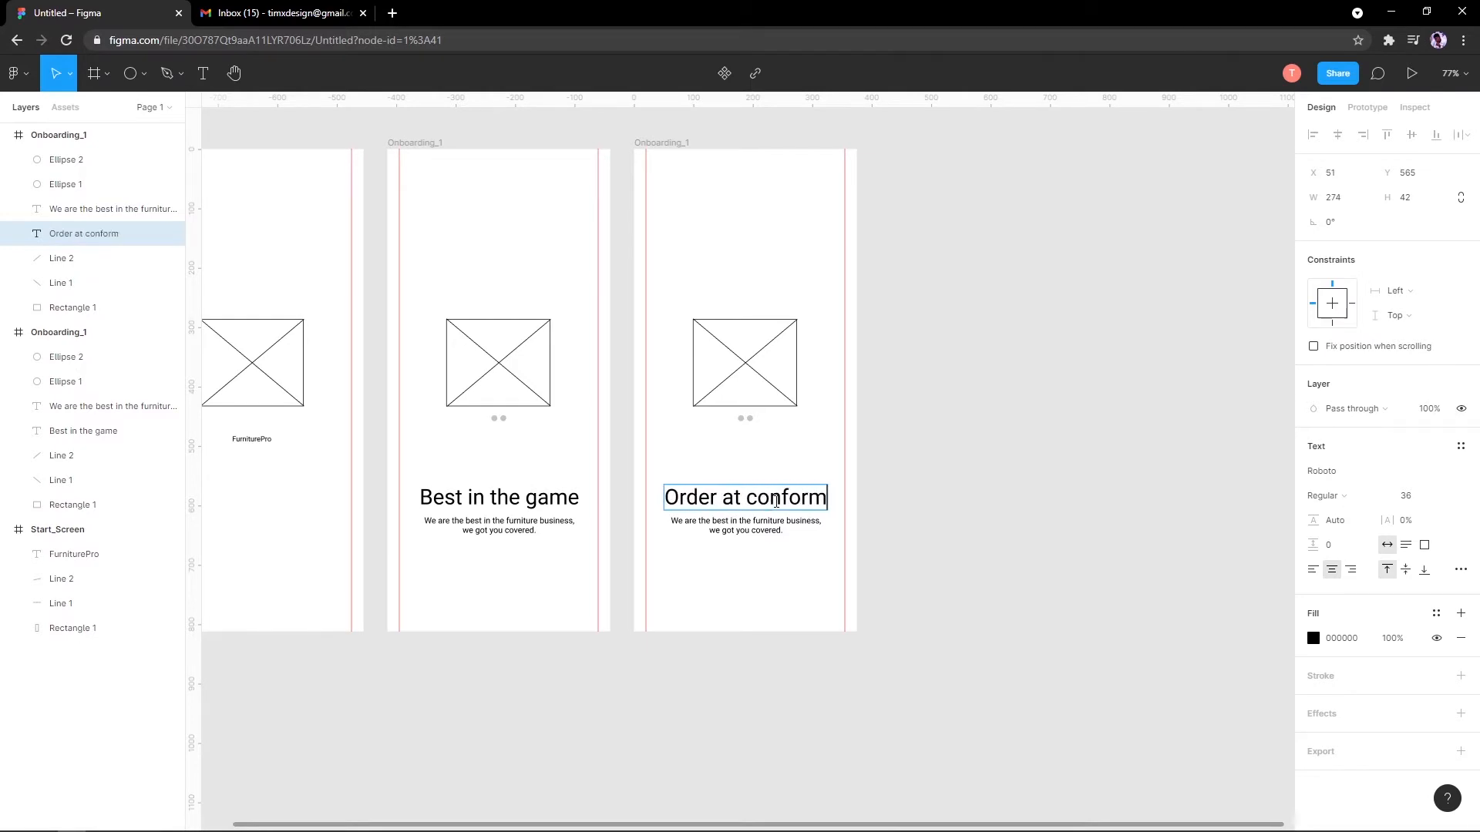
key("BackSpace")
key("BackSpace")
key("BackSpace")
key("BackSpace")
key("BackSpace")
key("BackSpace")
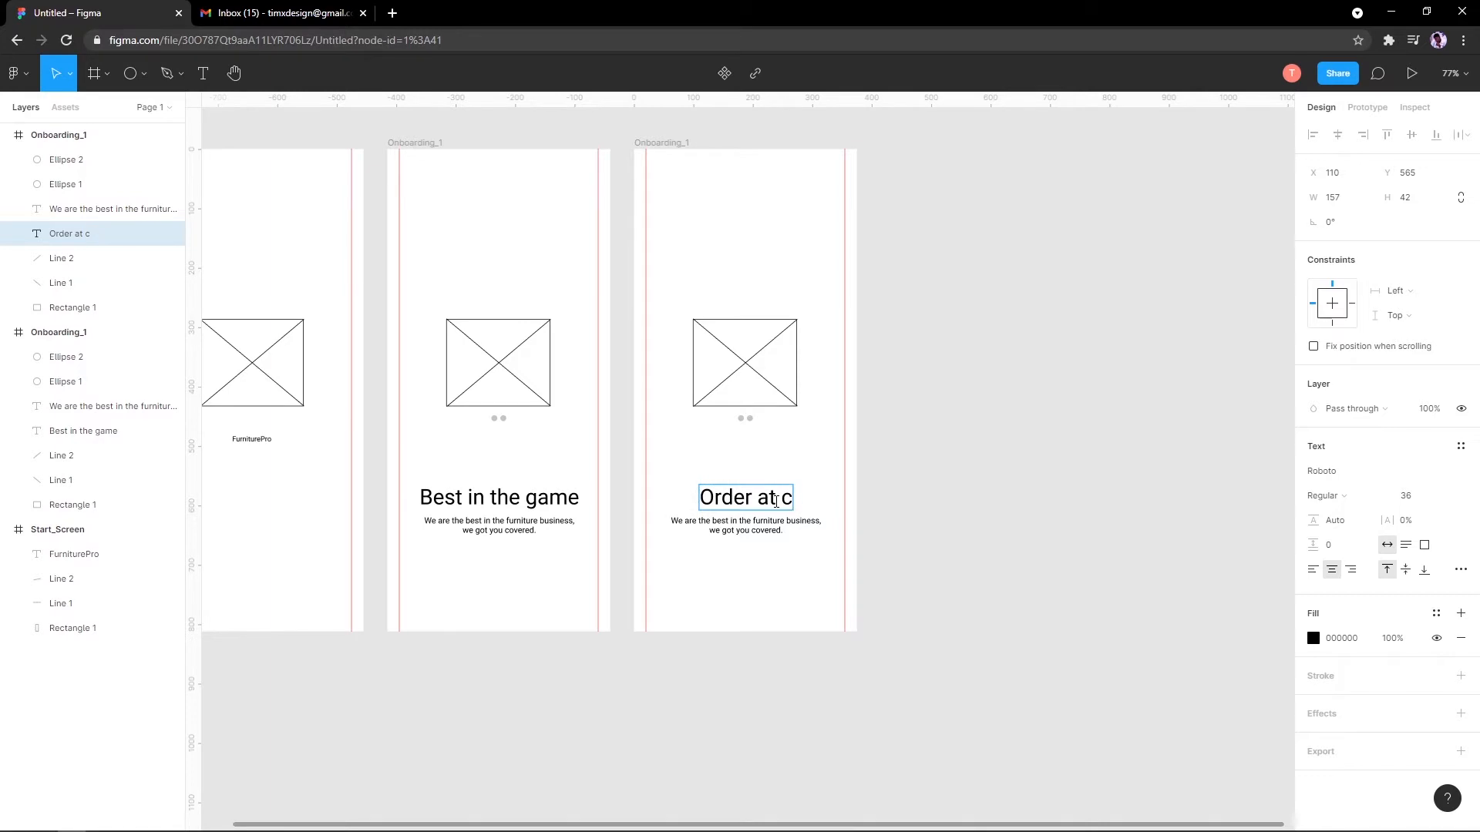
type("omform")
key("Escape")
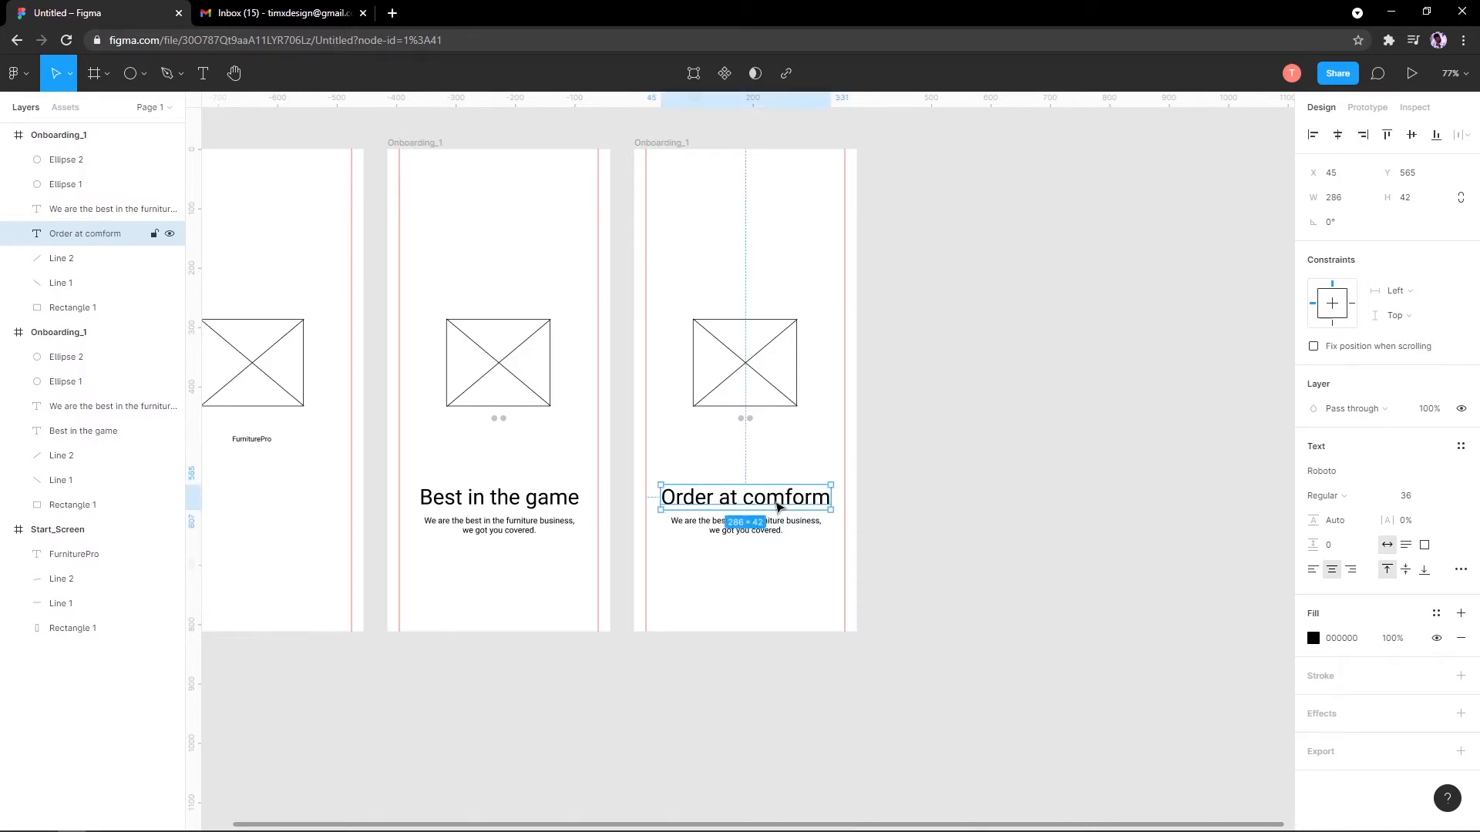
Step: Correct the headline spelling to 'Order at comfort'
double_click(816, 499)
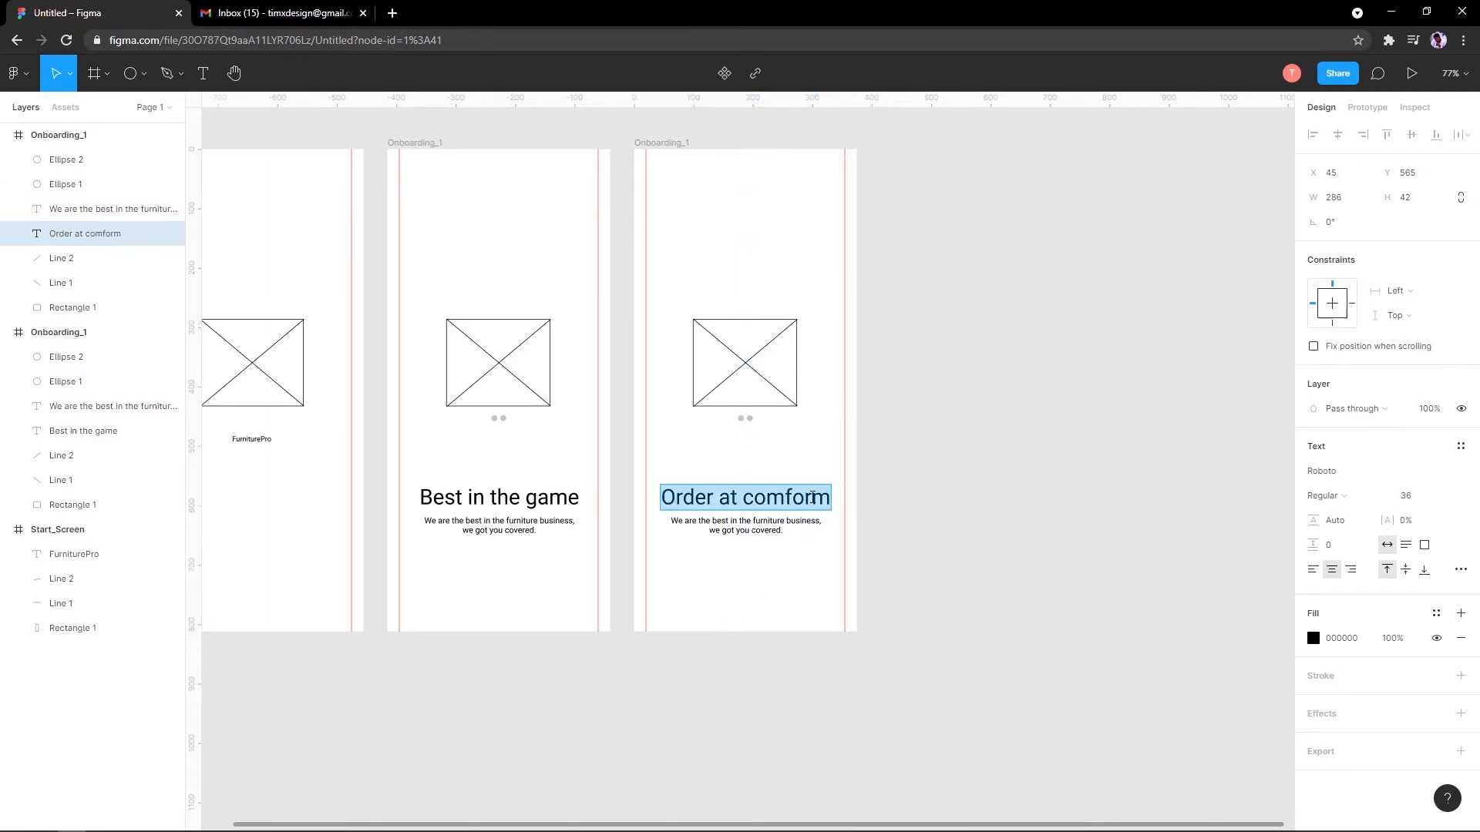
left_click(817, 494)
key("Delete")
type("t")
key("Escape")
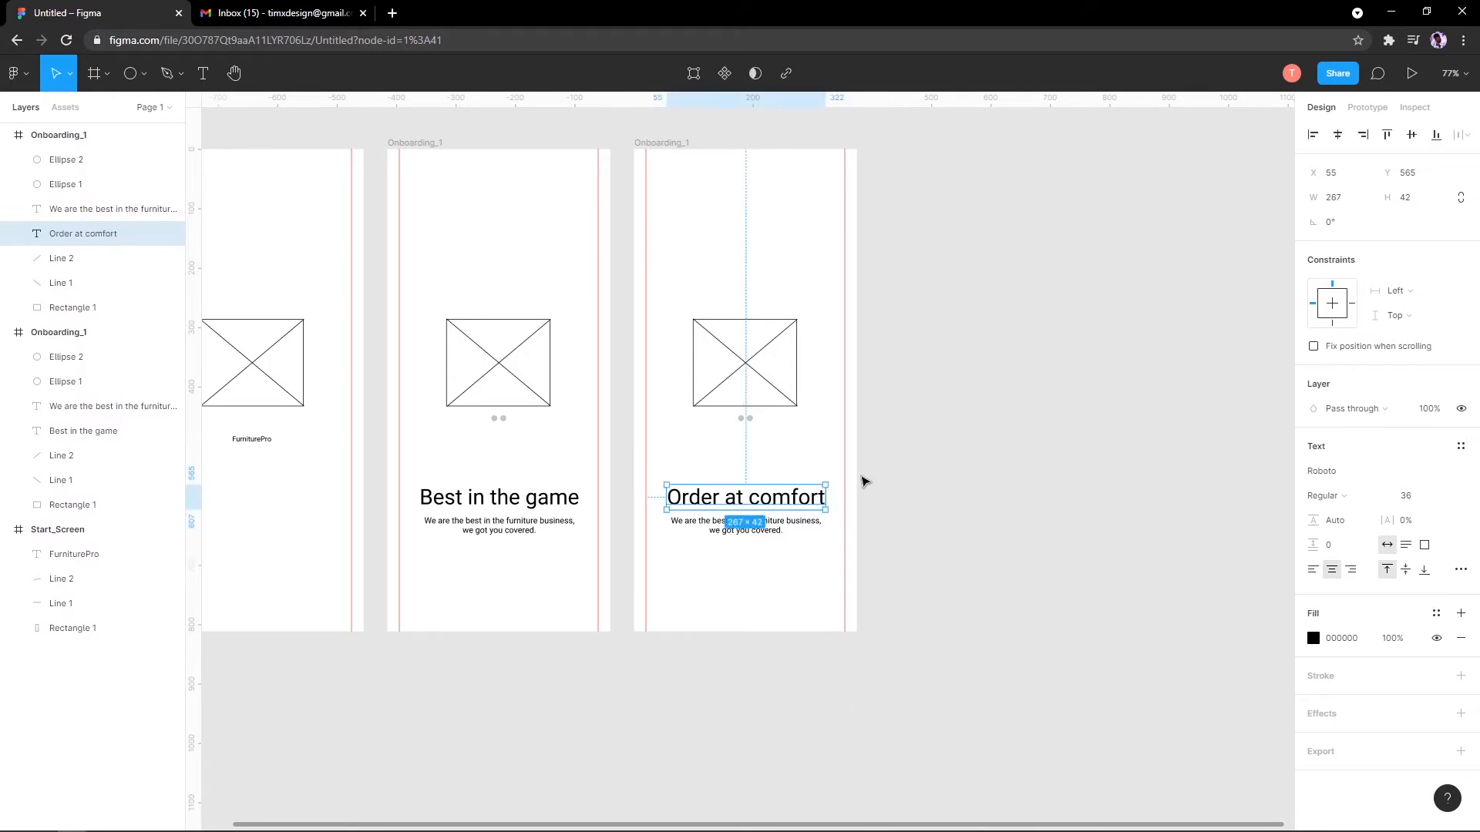
Step: Replace the copied screen's headline with 'Door Step'
left_click(769, 555)
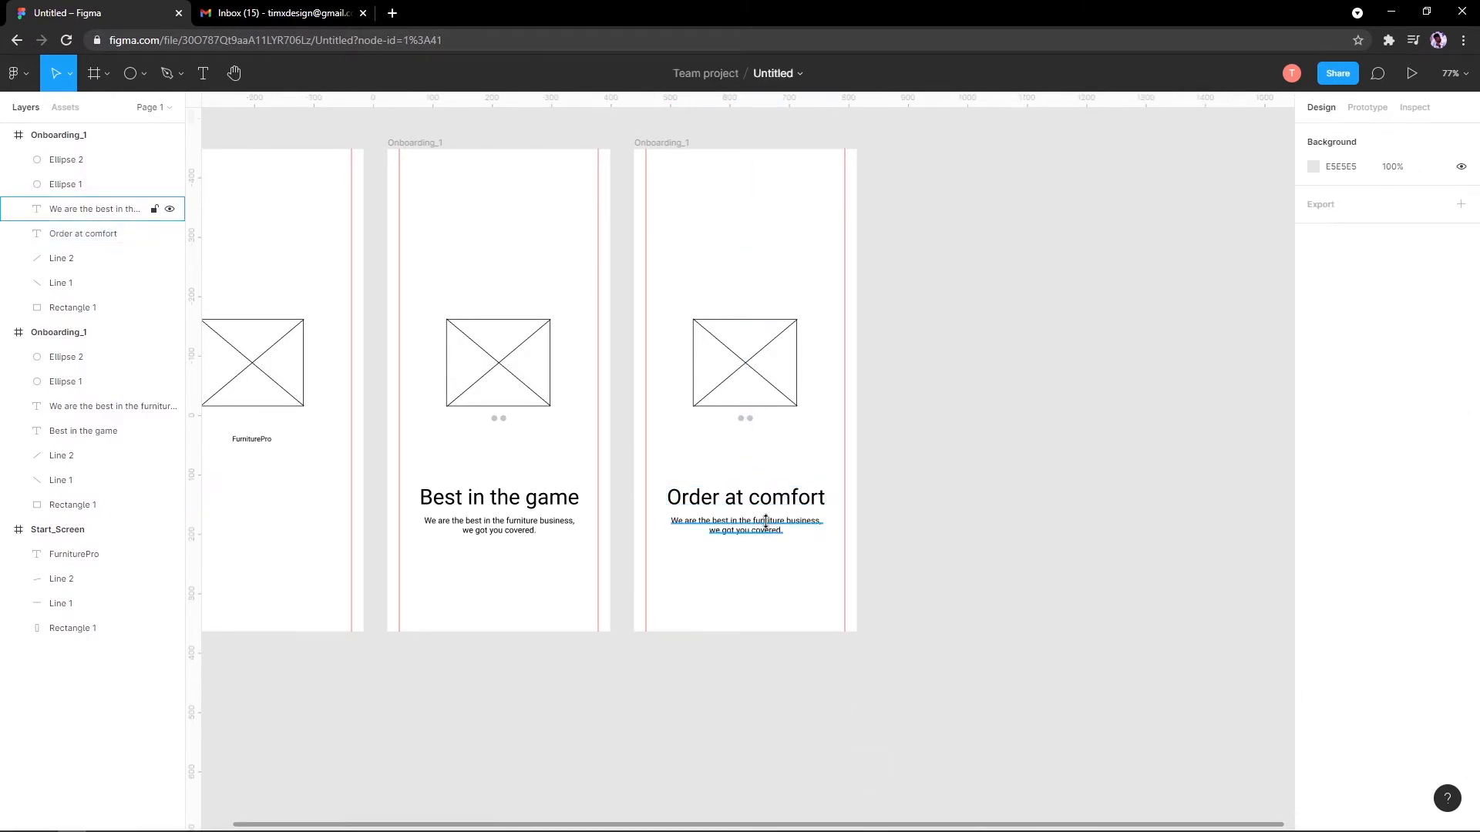
left_click(765, 521)
type("We")
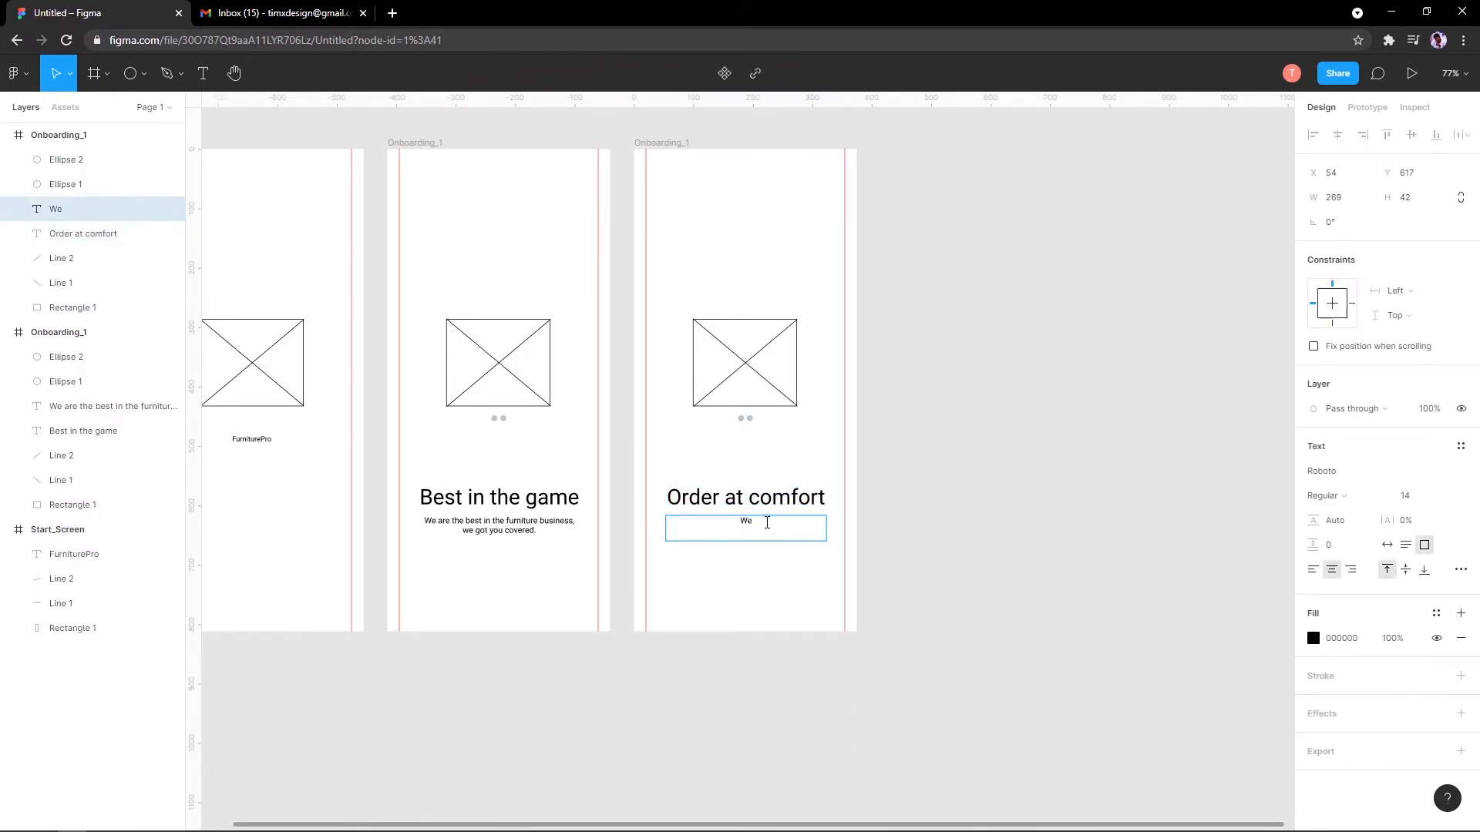
key("Escape")
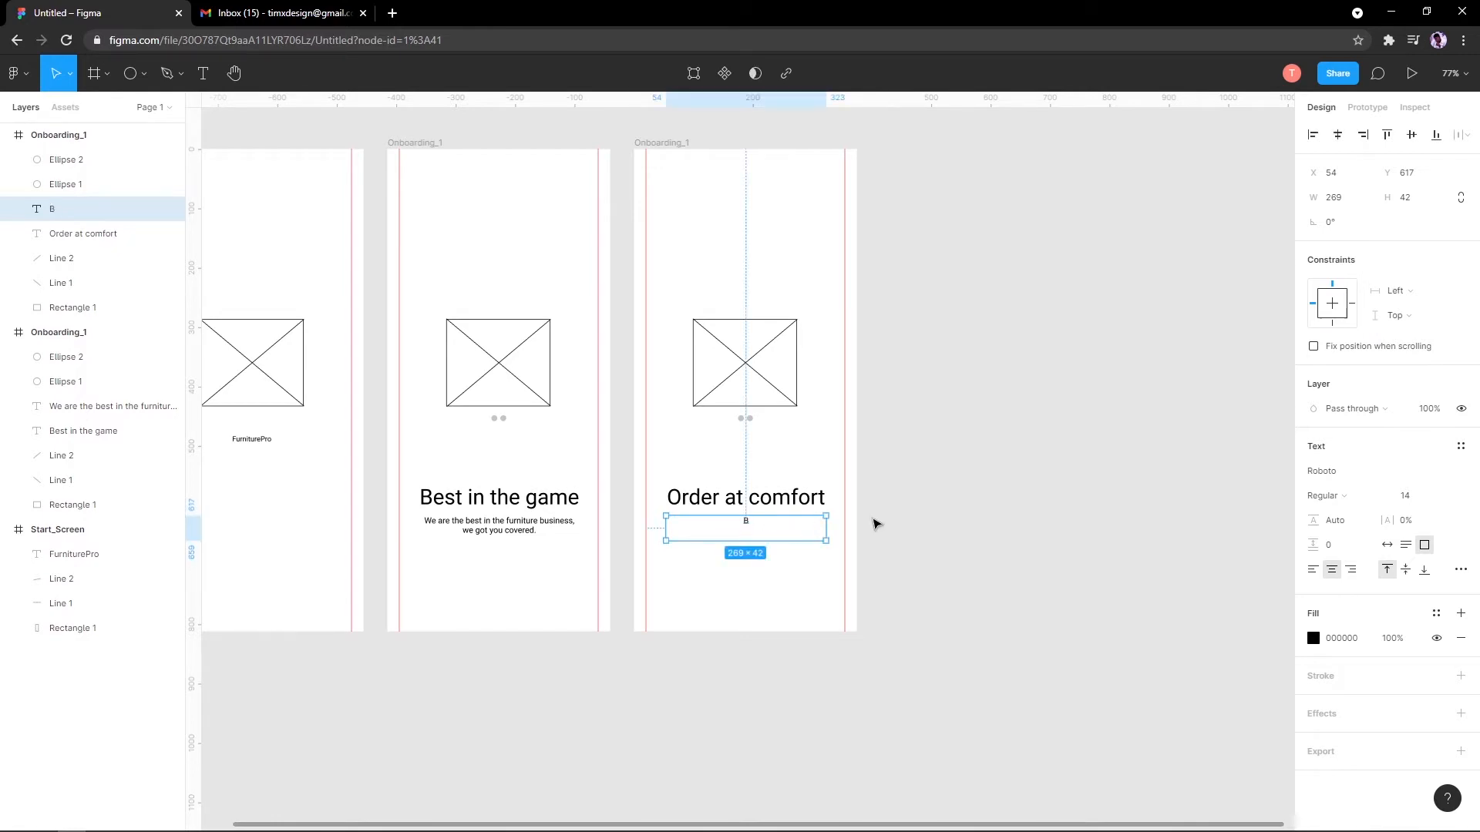
left_click(777, 491)
double_click(782, 490)
type("D")
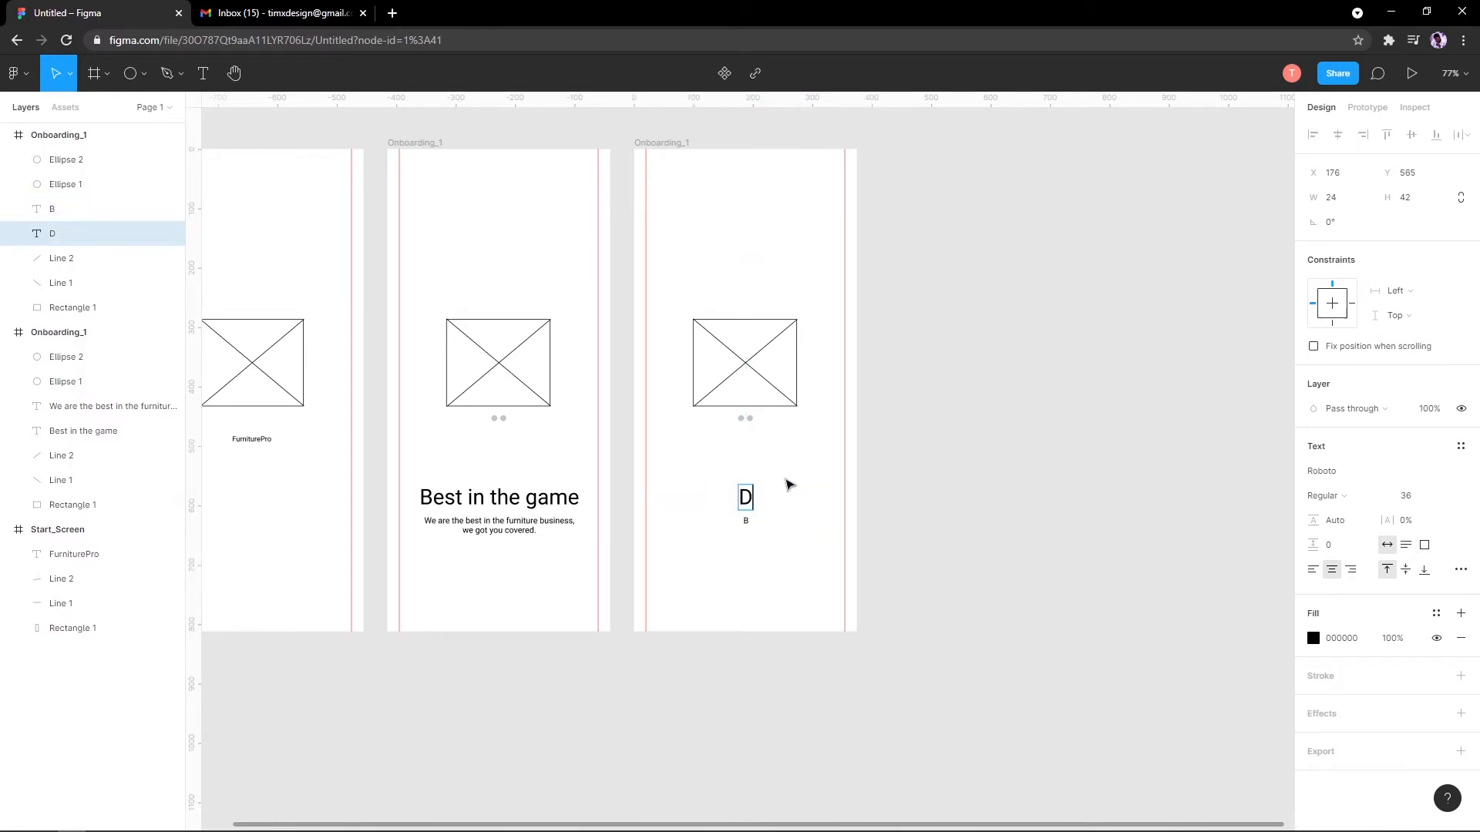
type("oor Step")
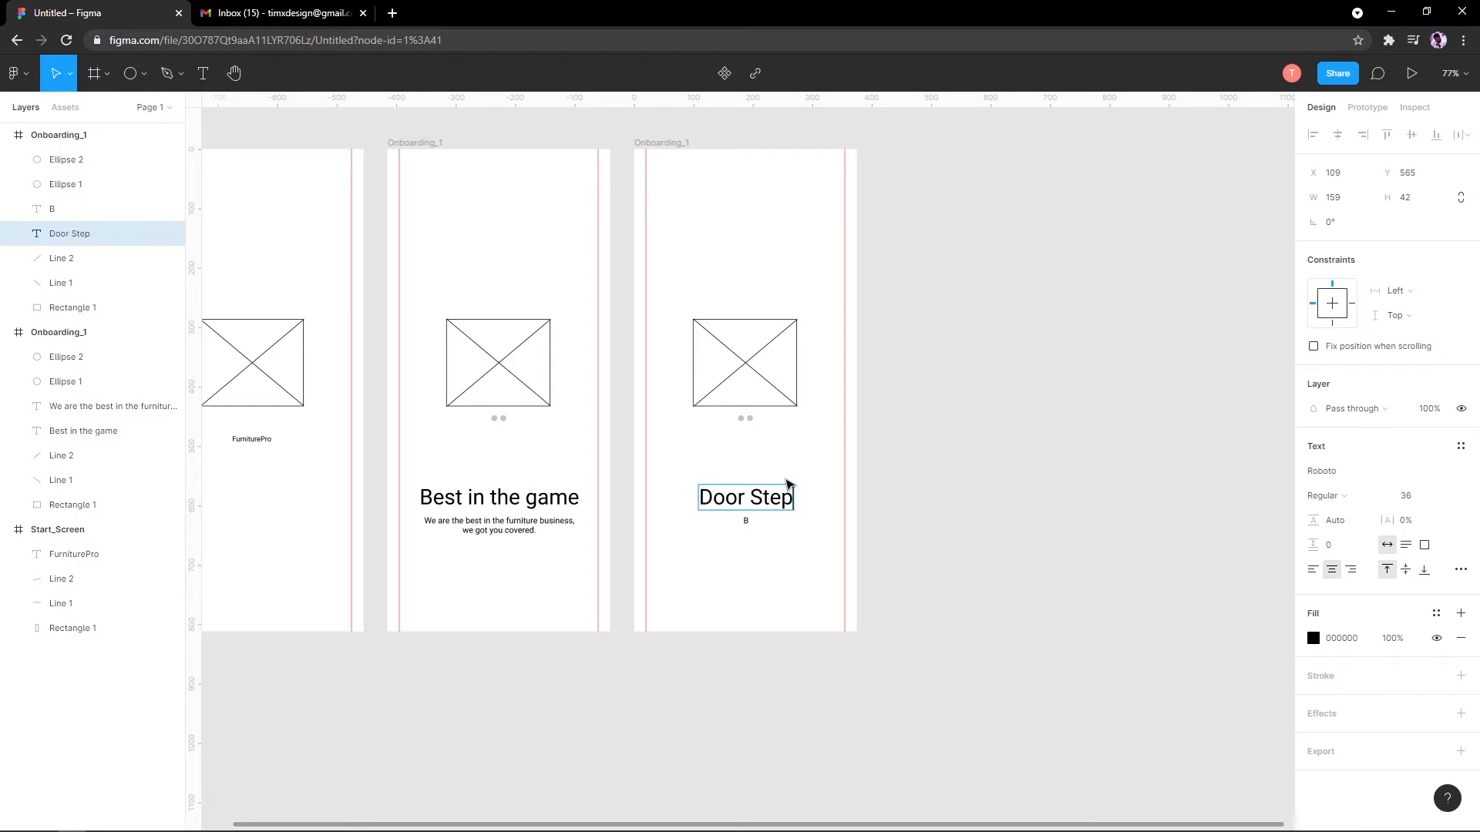
key("Escape")
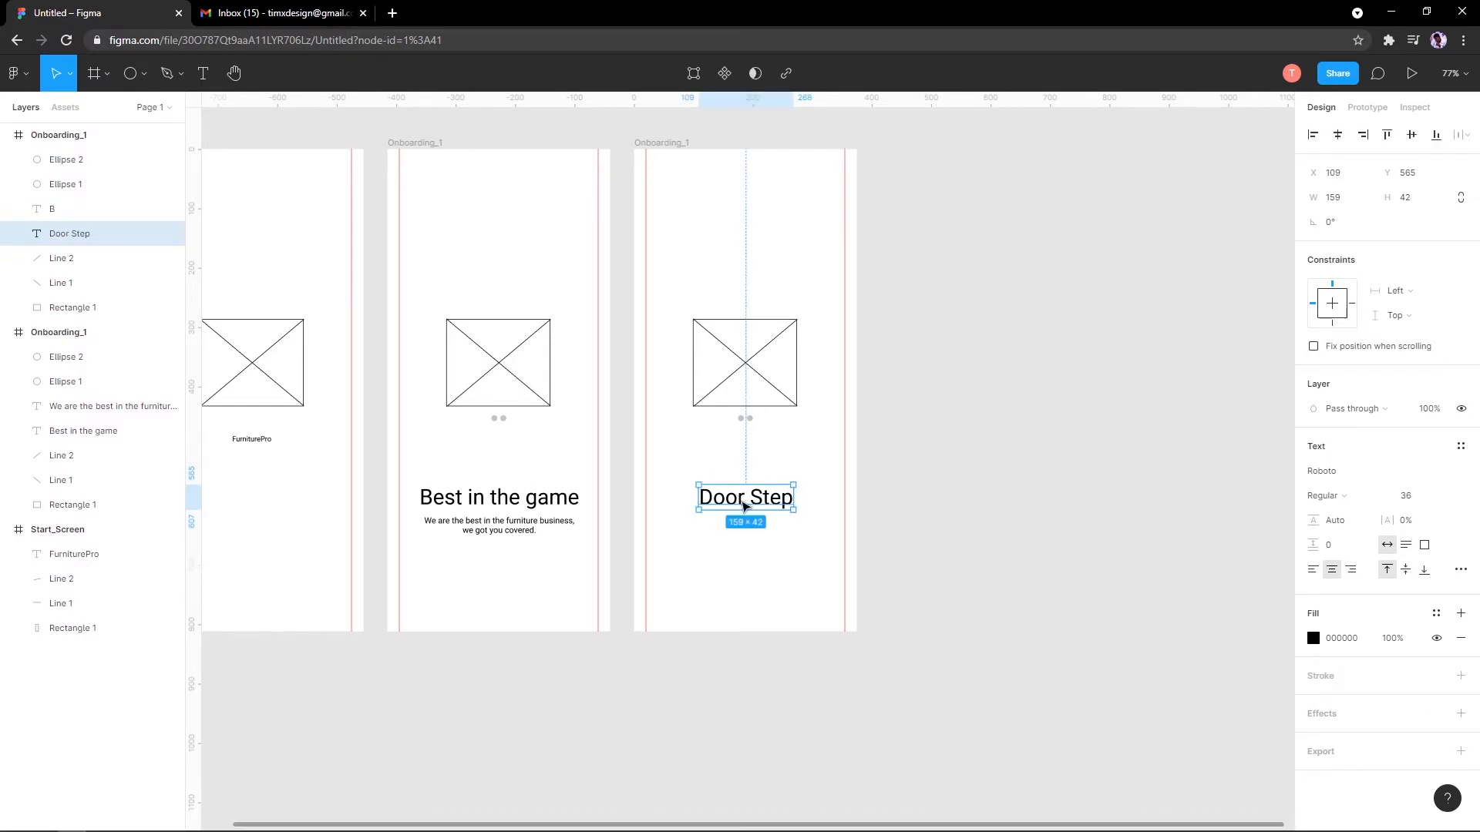
Step: Retype the subtitle as 'Bringing qaulity to your door step as soon as possible.'
left_click(759, 549)
double_click(750, 527)
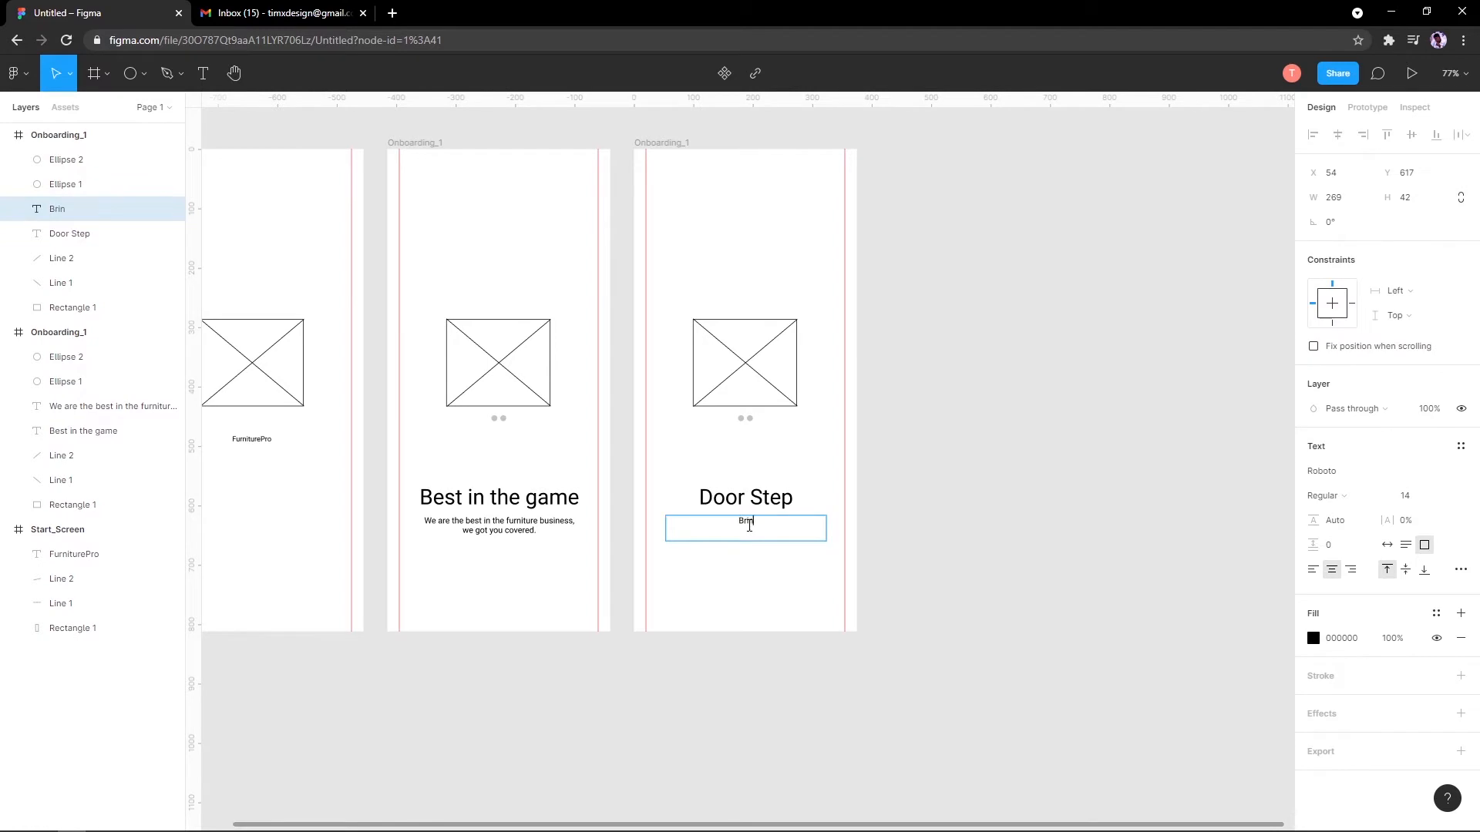
scroll(749, 526, "up", 5)
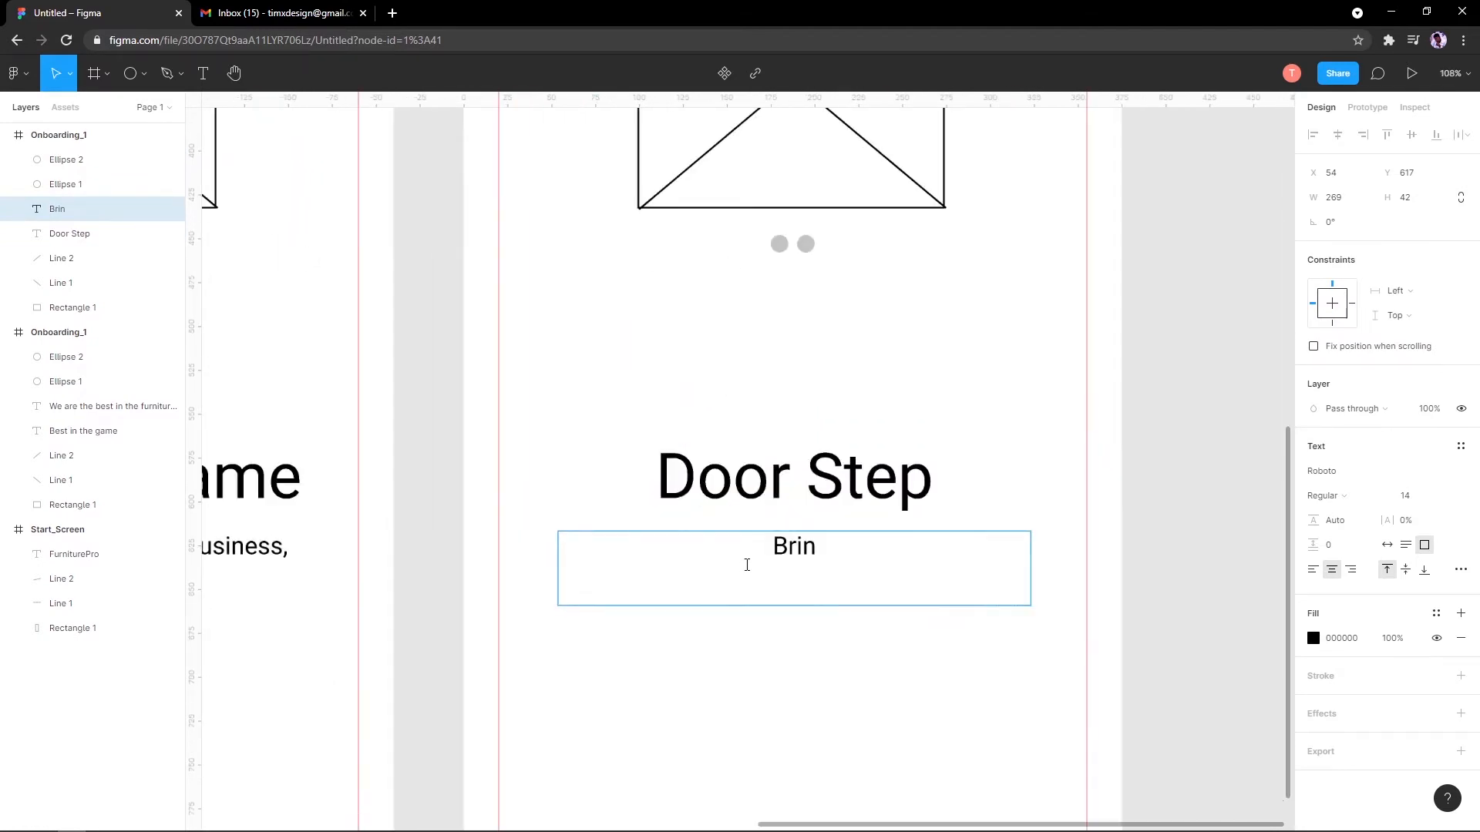
scroll(608, 457, "down", 3)
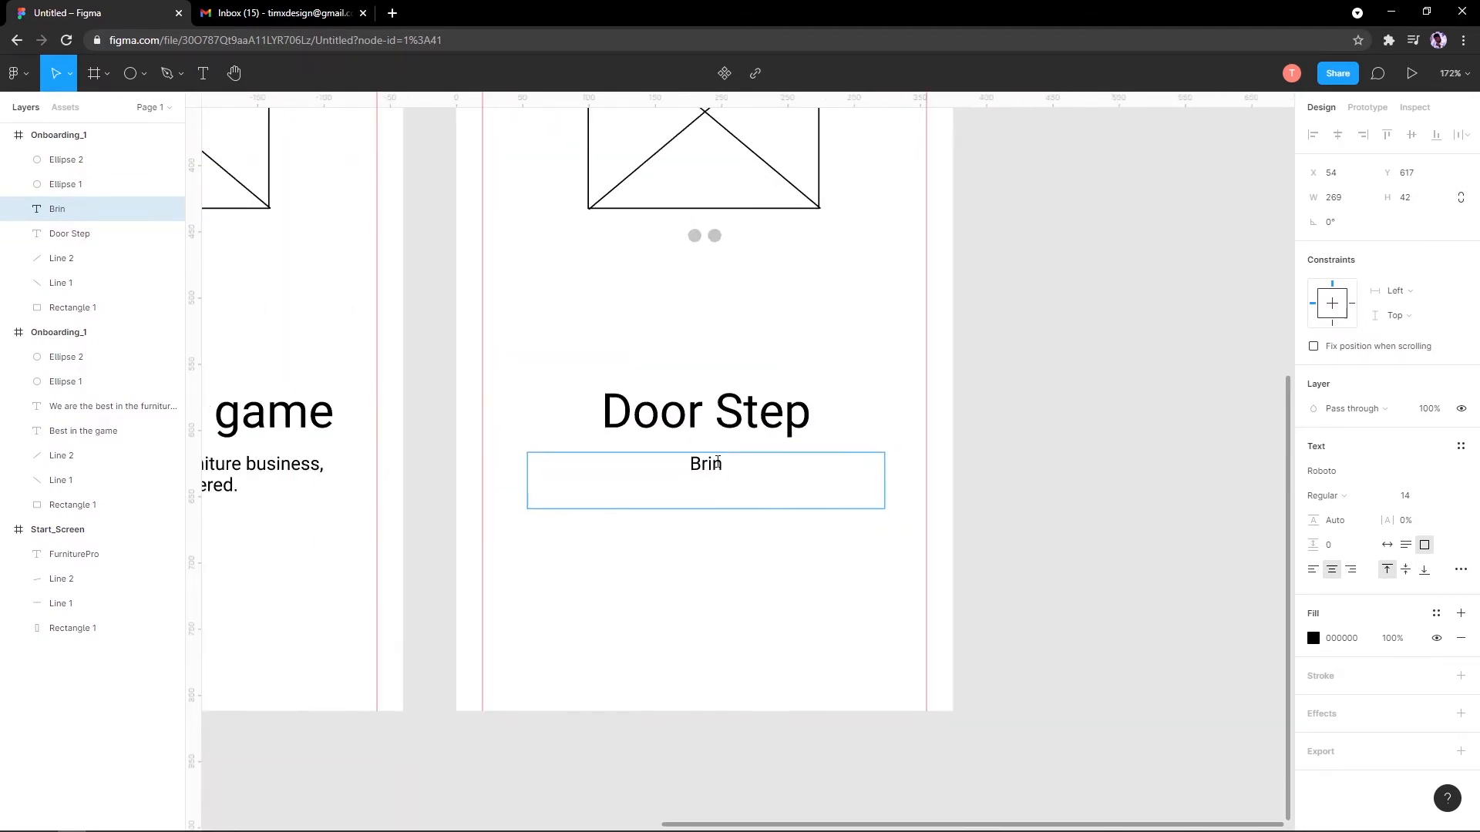
type("ig")
key("BackSpace")
key("BackSpace")
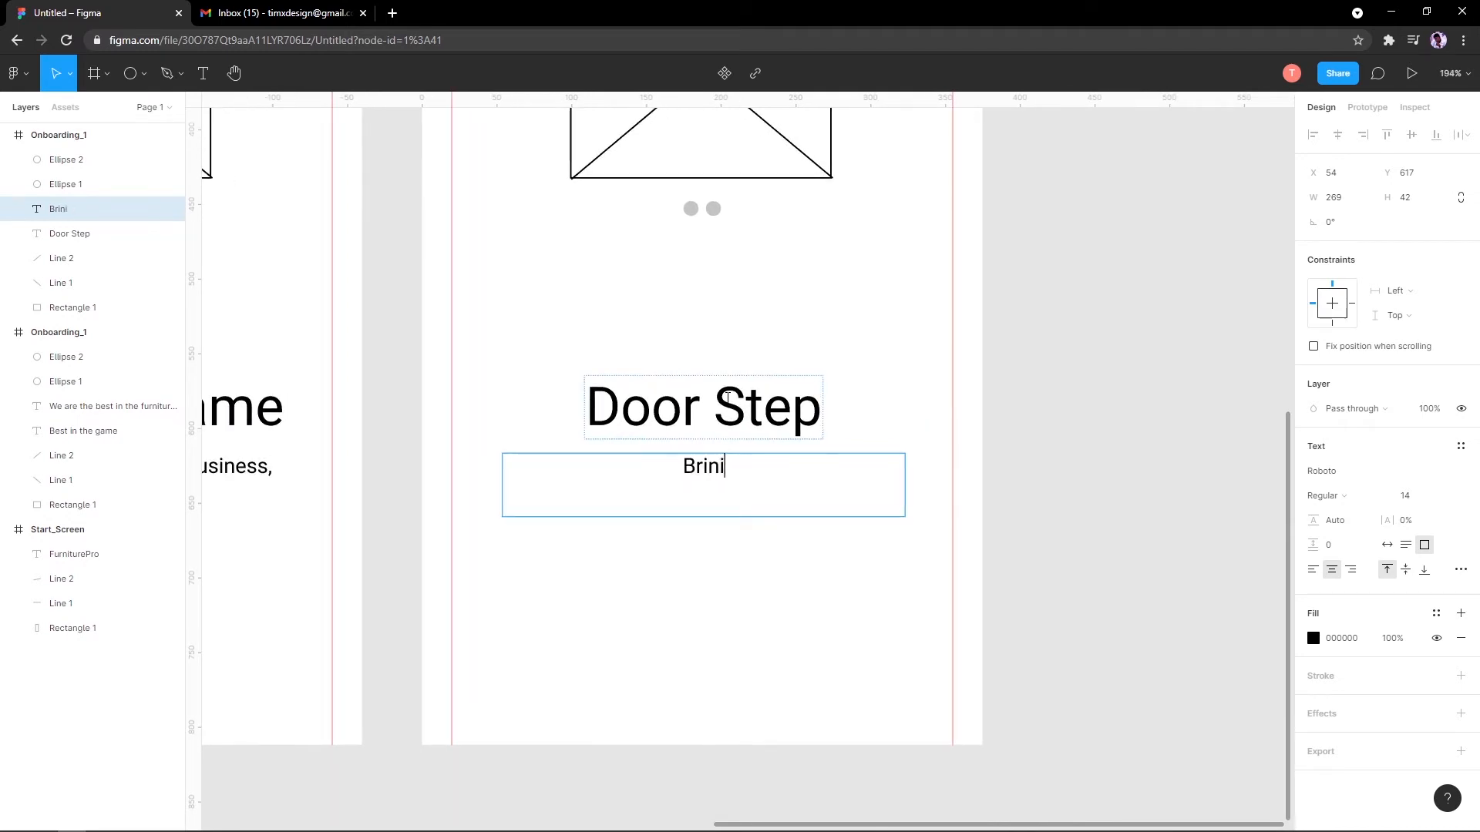
type("ging ")
type("wa")
key("BackSpace")
key("BackSpace")
type("qaulith")
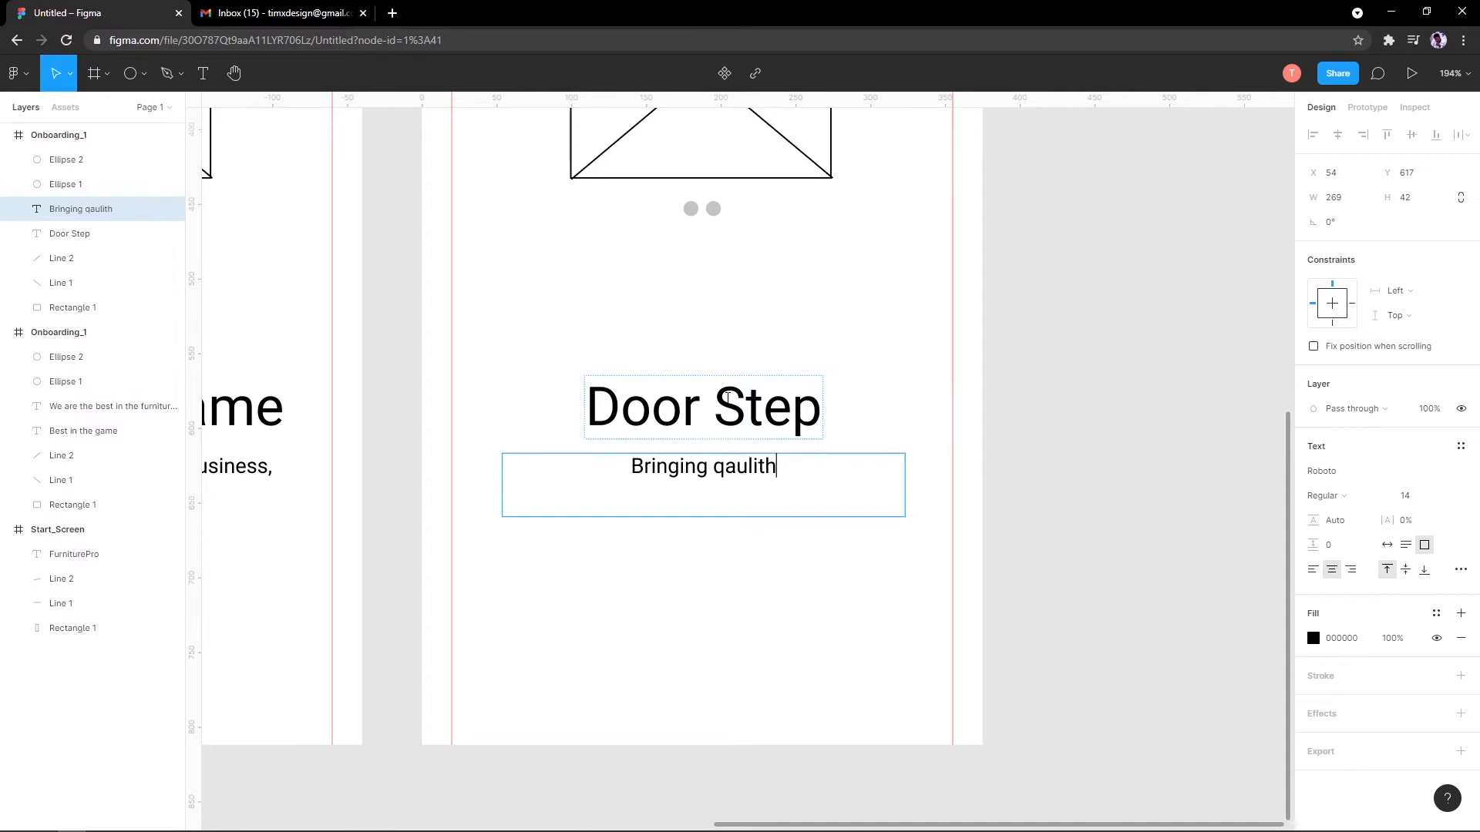
key("BackSpace")
type("y to your d")
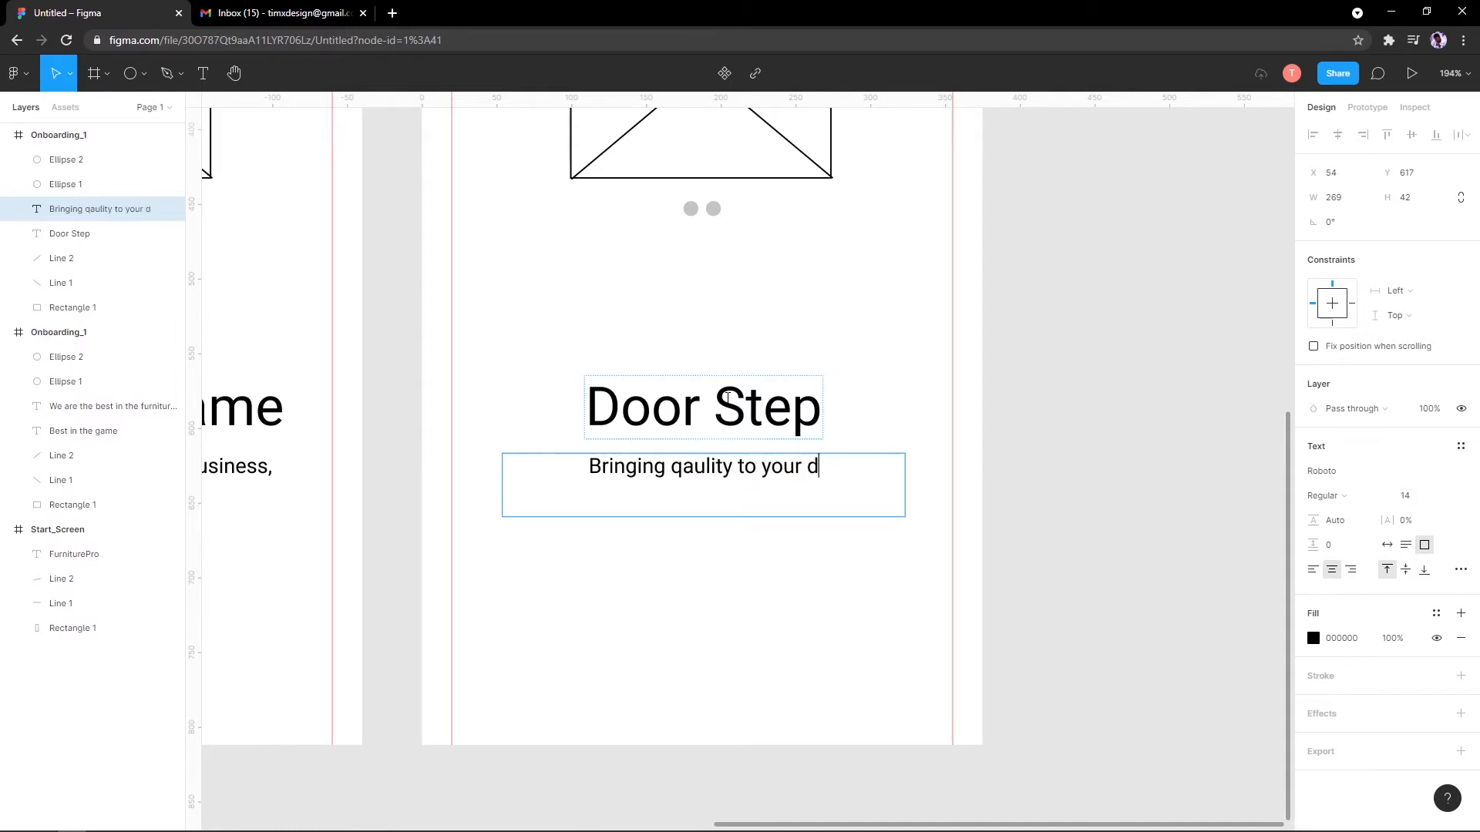
type("oor step as soon as p")
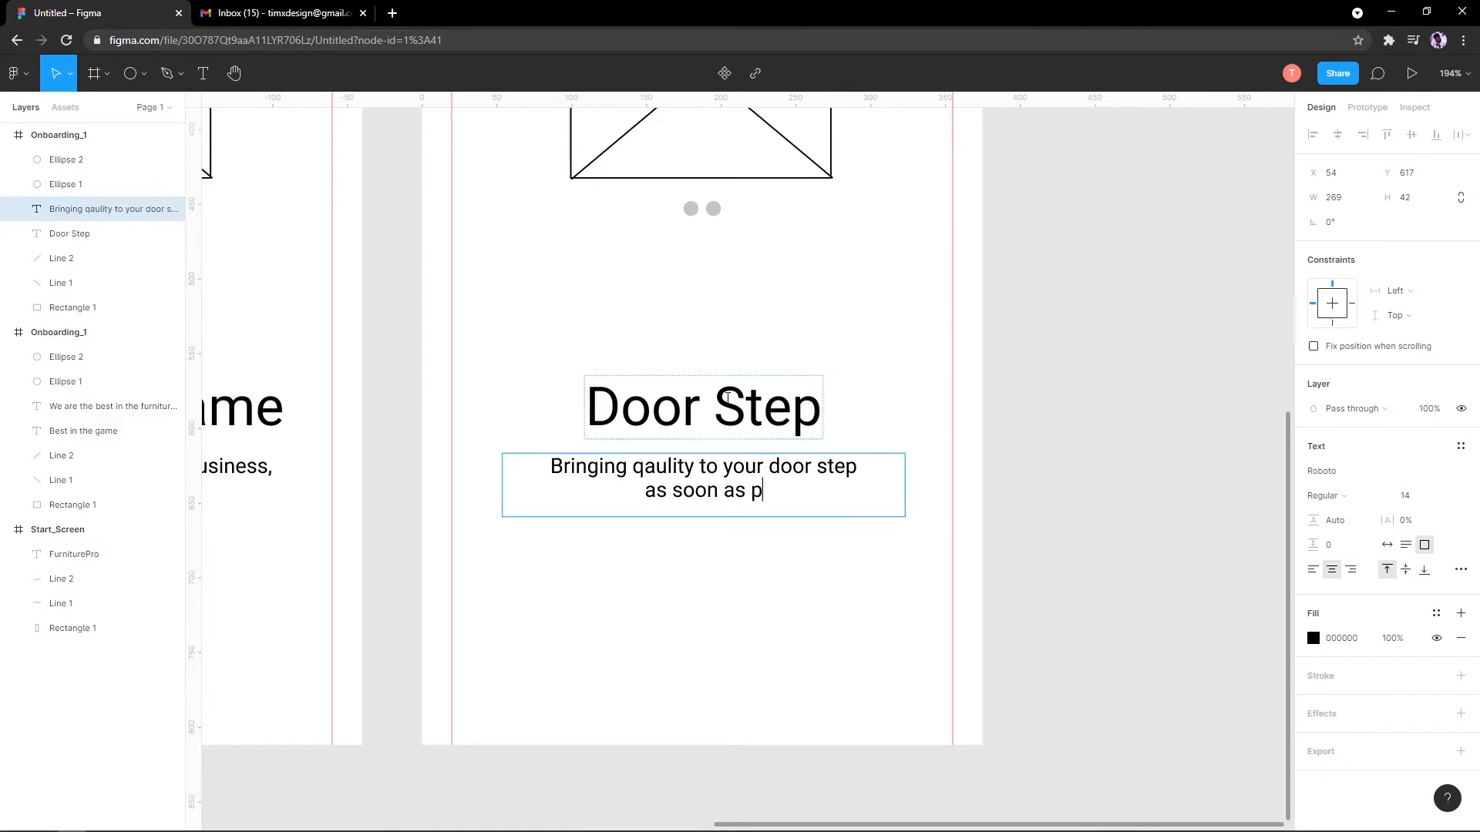
type("=")
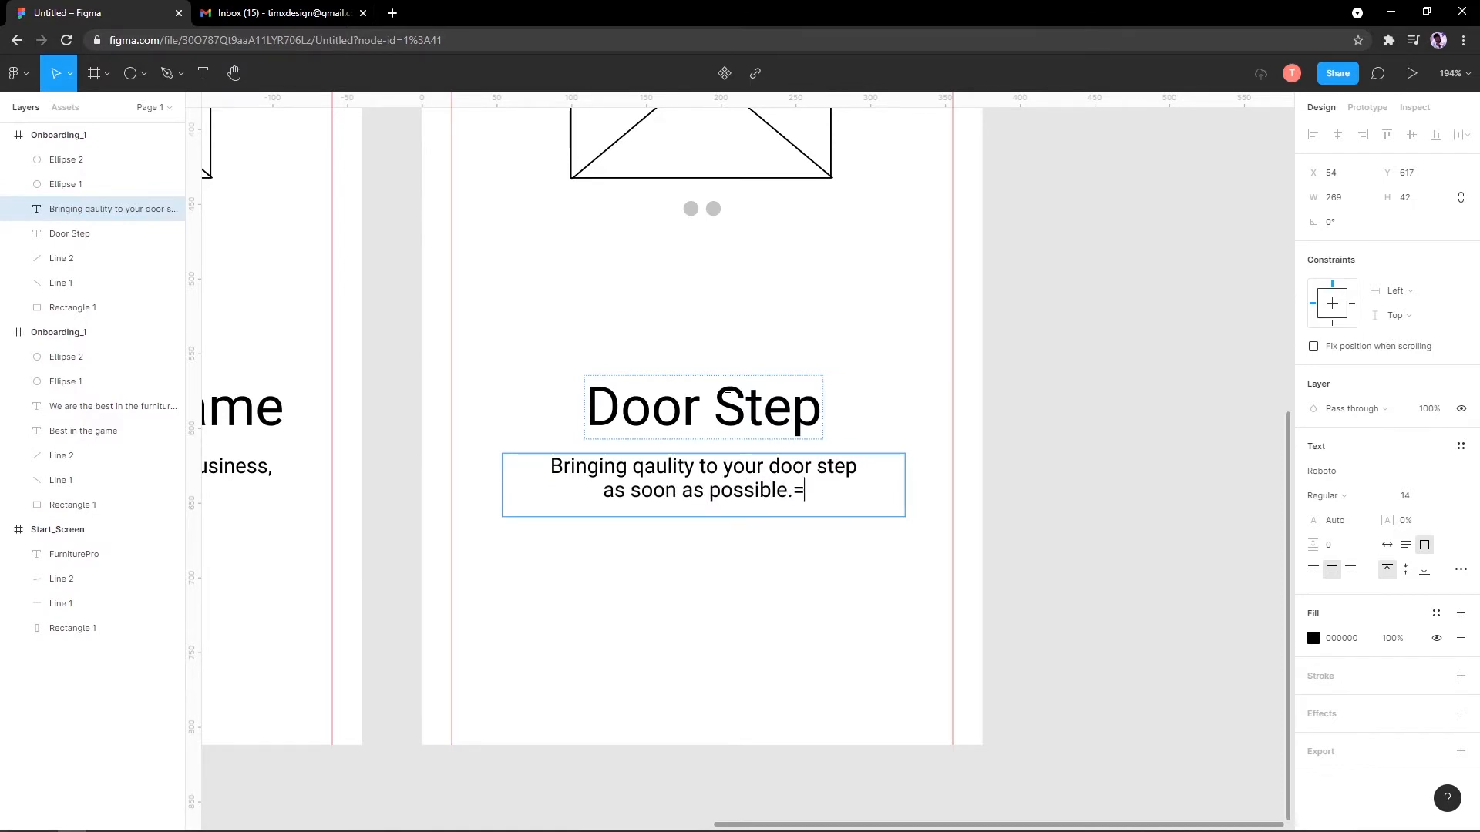
key("Escape")
left_click(703, 353)
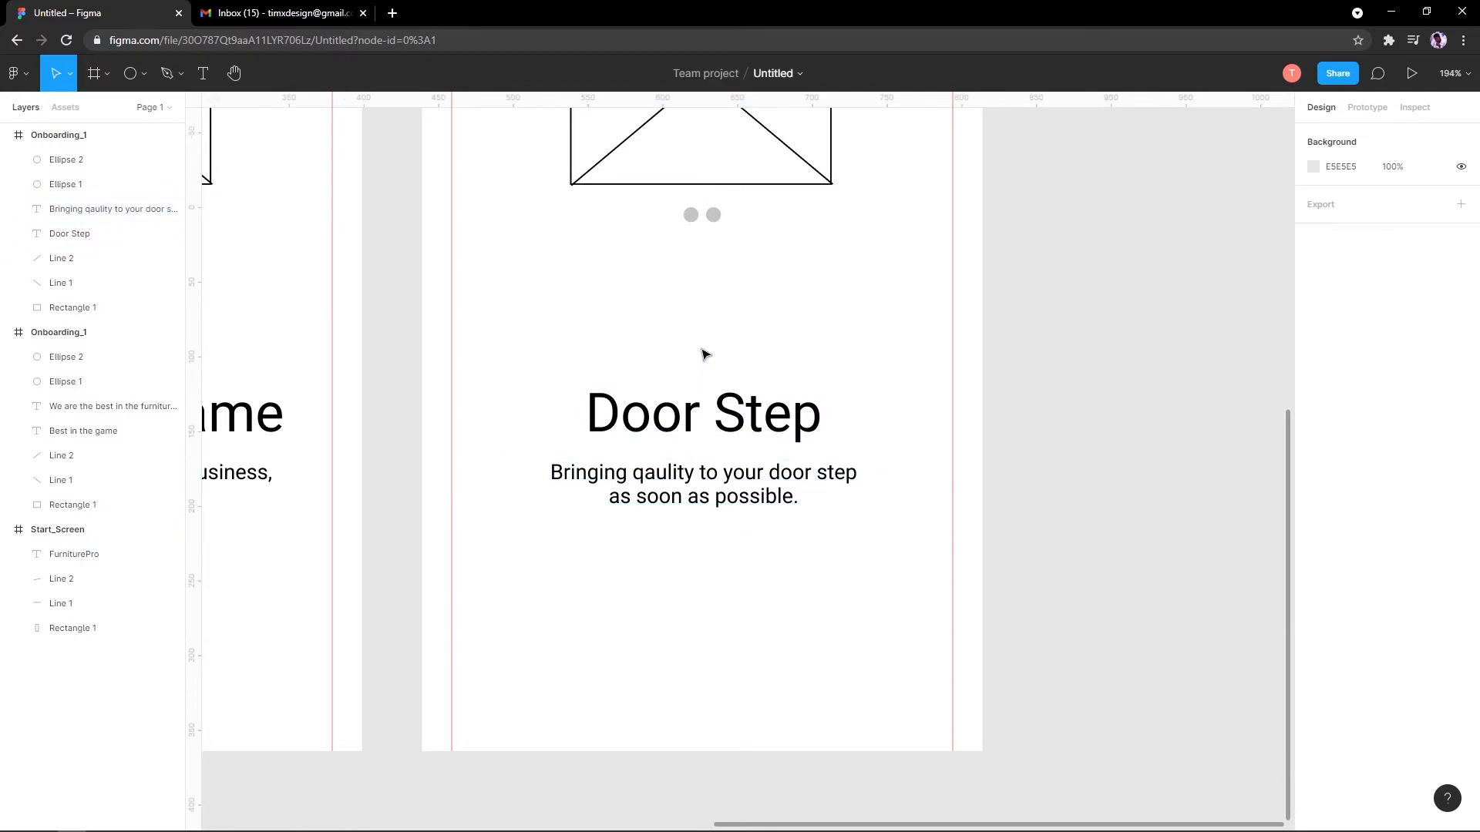
Step: Alt-drag the Door Step frame to place a copy on its right
scroll(703, 362, "down", 5)
scroll(703, 409, "down", 5)
scroll(684, 502, "up", 3)
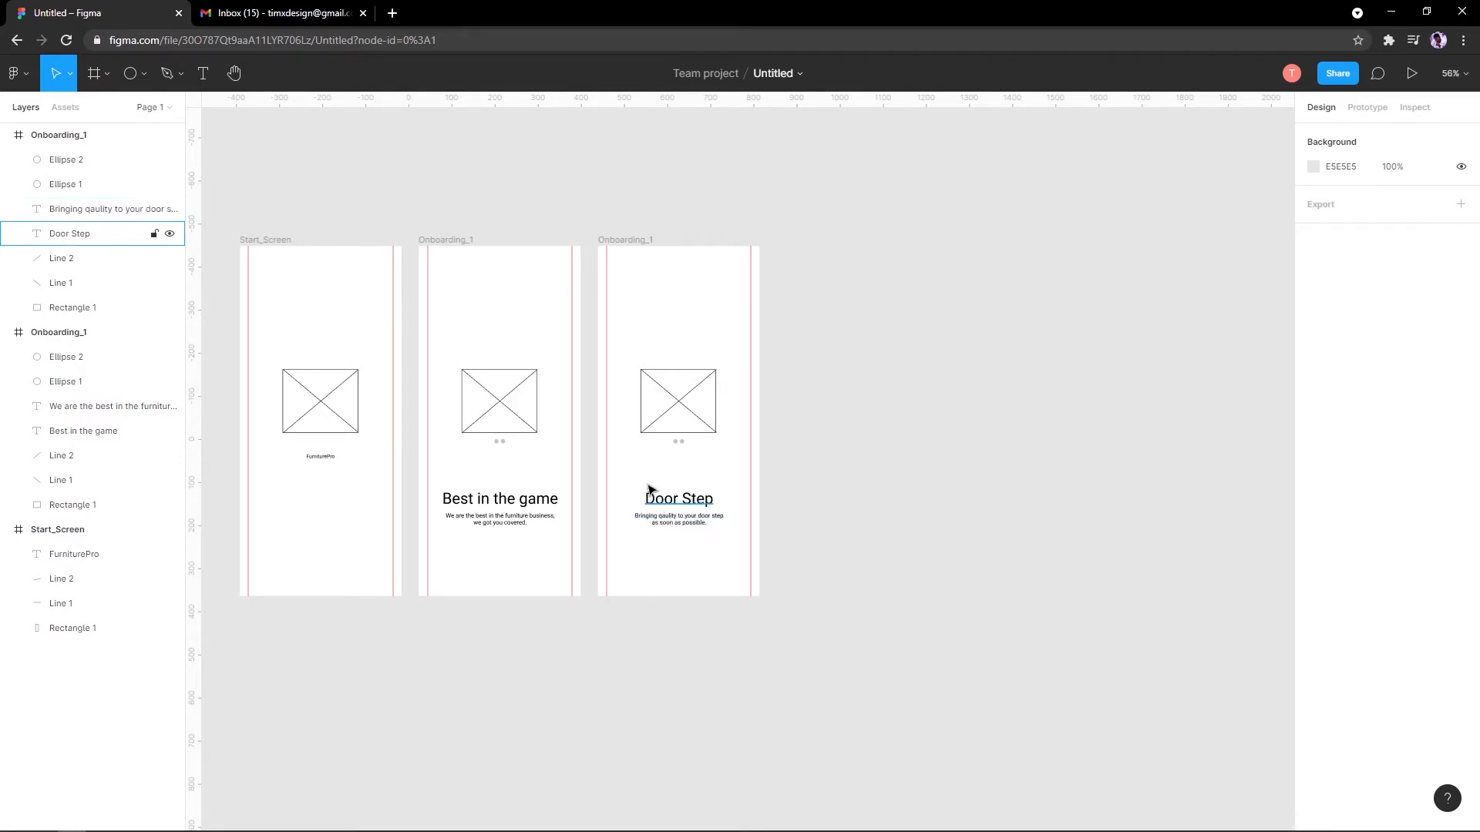
scroll(650, 490, "up", 3)
scroll(974, 469, "left", 2)
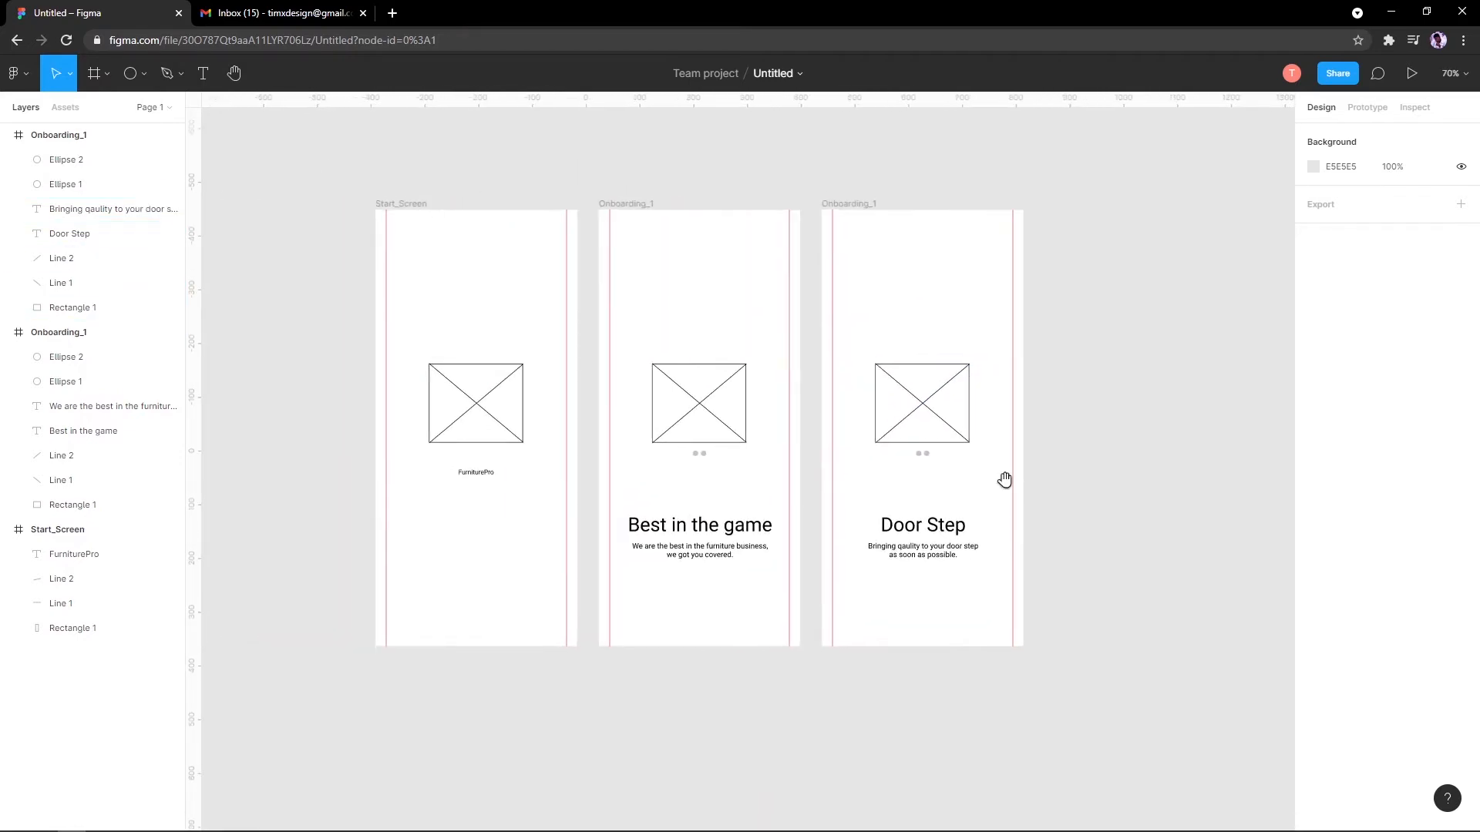
scroll(1005, 479, "right", 5)
left_click(546, 215)
left_click(522, 186)
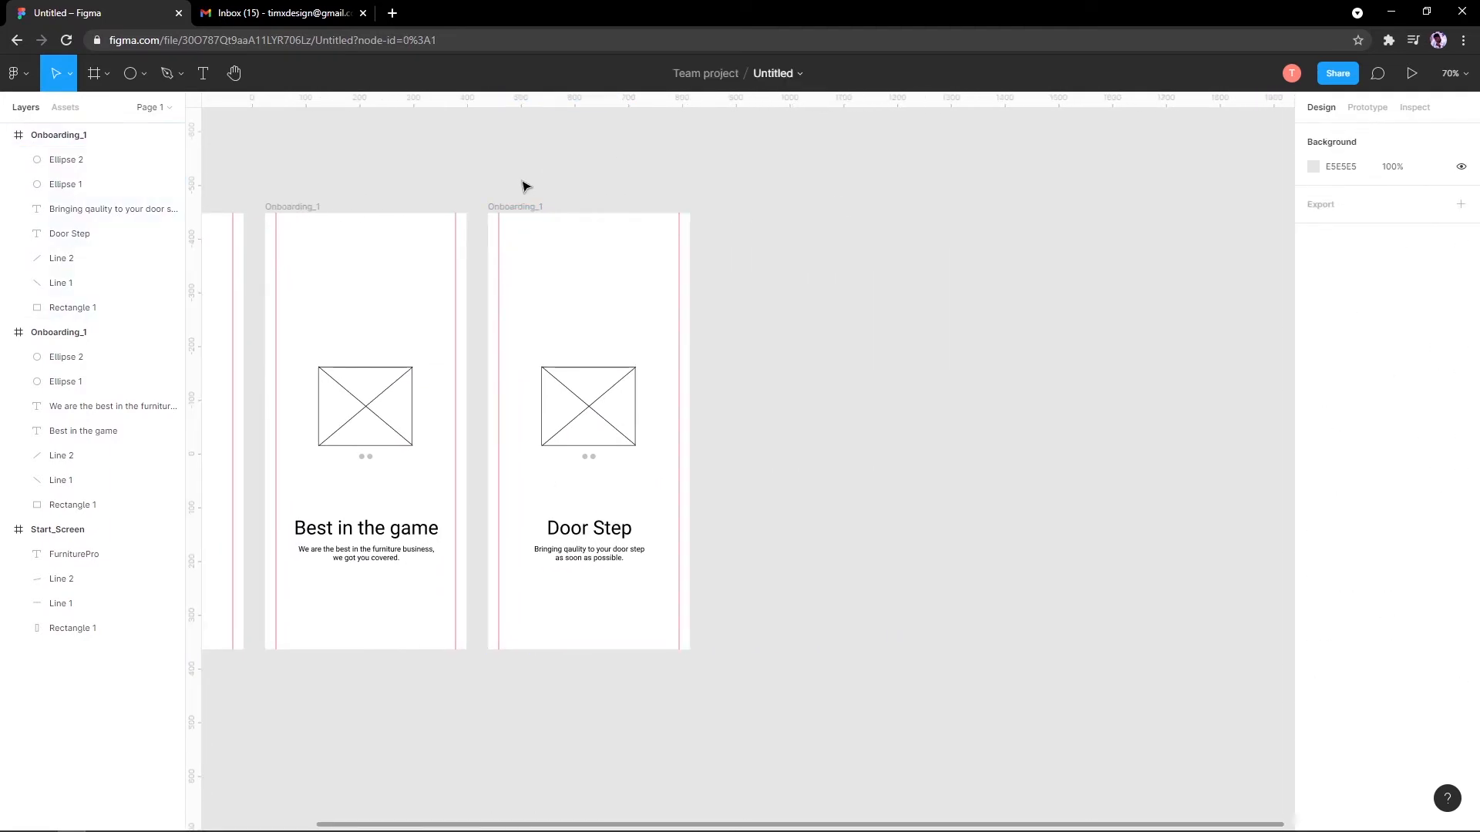
scroll(654, 209, "left", 3)
scroll(631, 267, "up", 3)
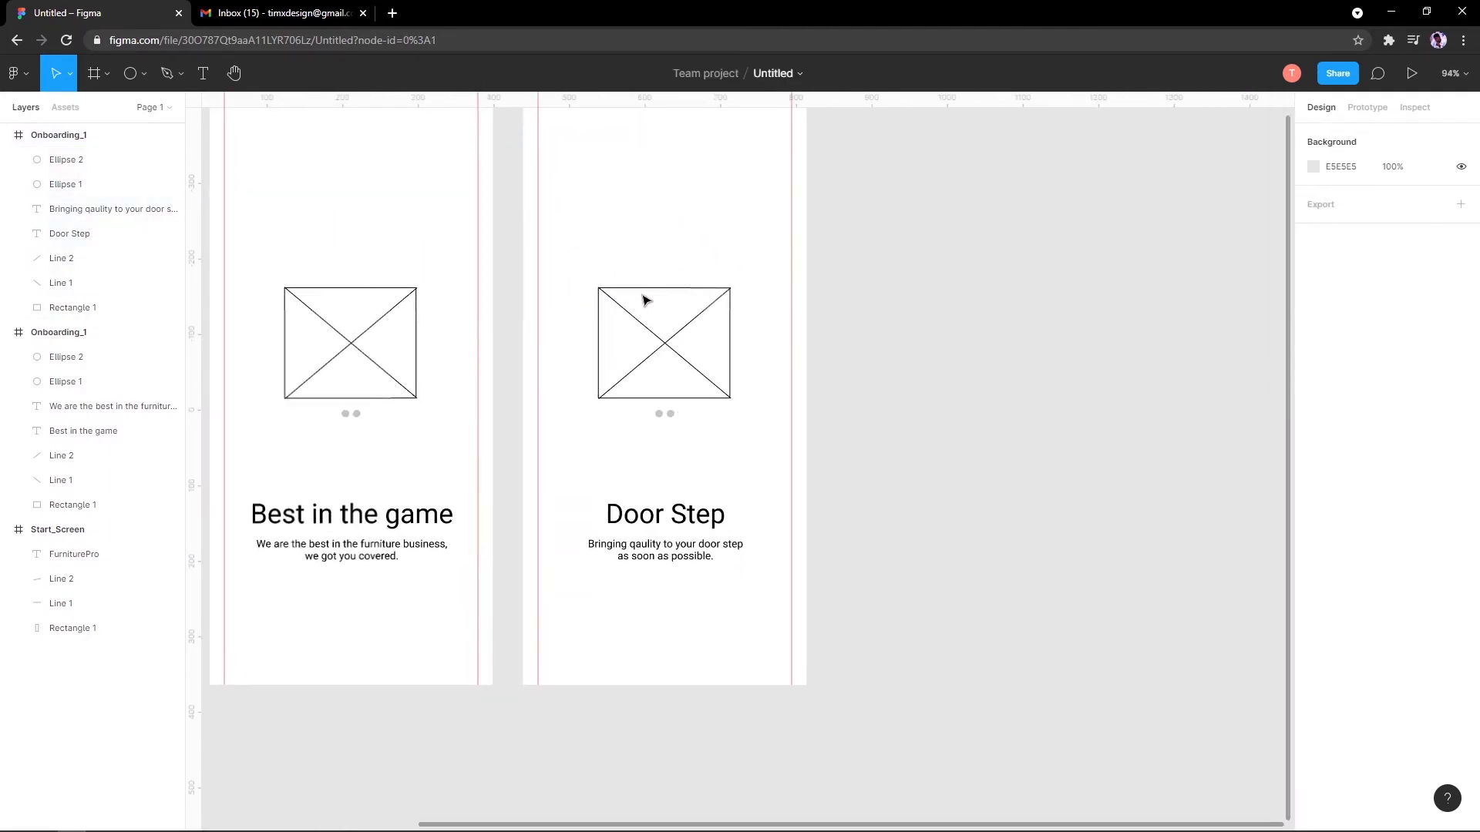
scroll(616, 339, "down", 2)
scroll(540, 308, "up", 2)
scroll(501, 255, "right", 3)
left_click_drag(439, 192, 753, 198)
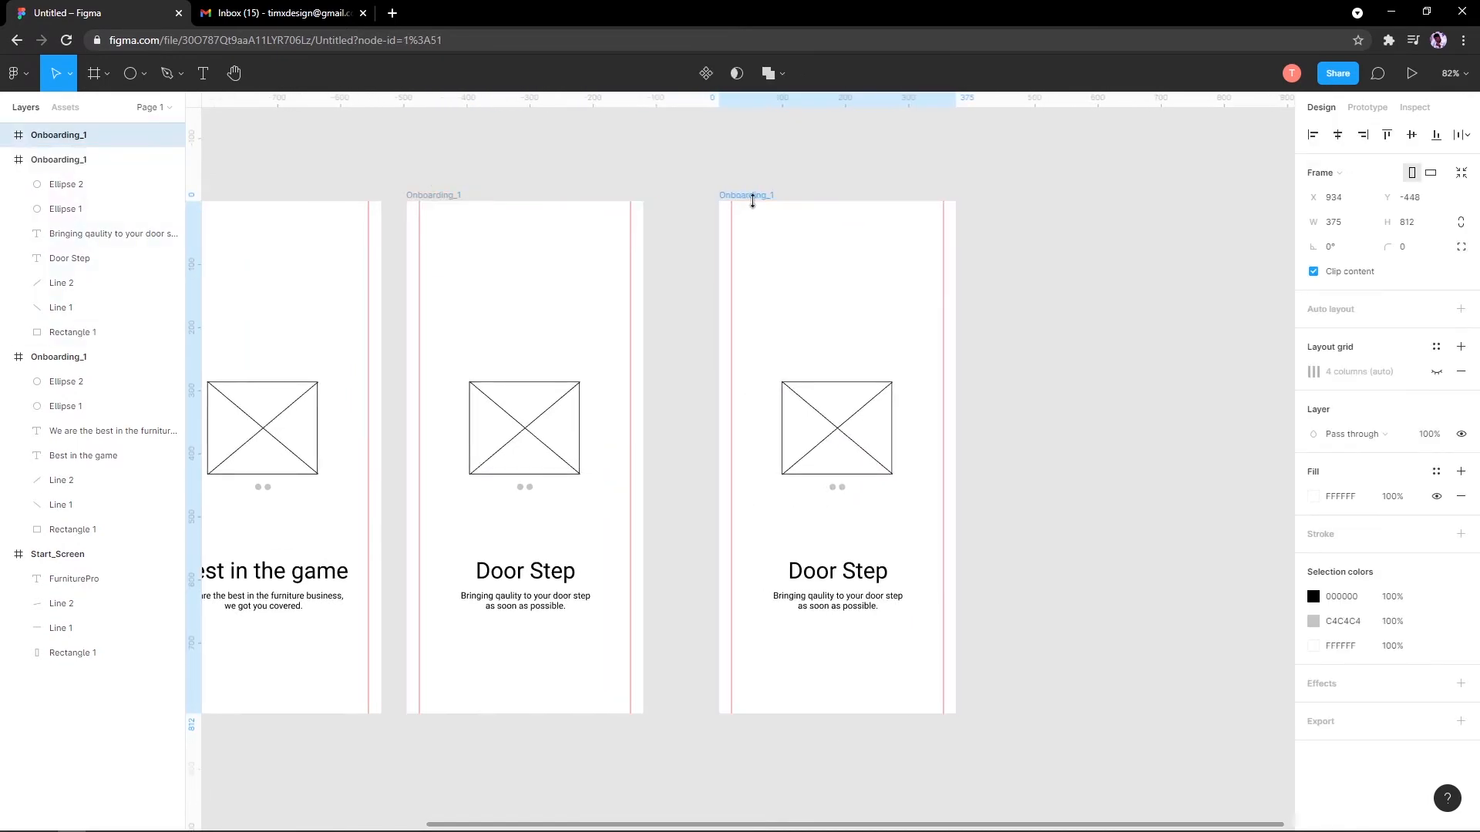
scroll(816, 231, "right", 3)
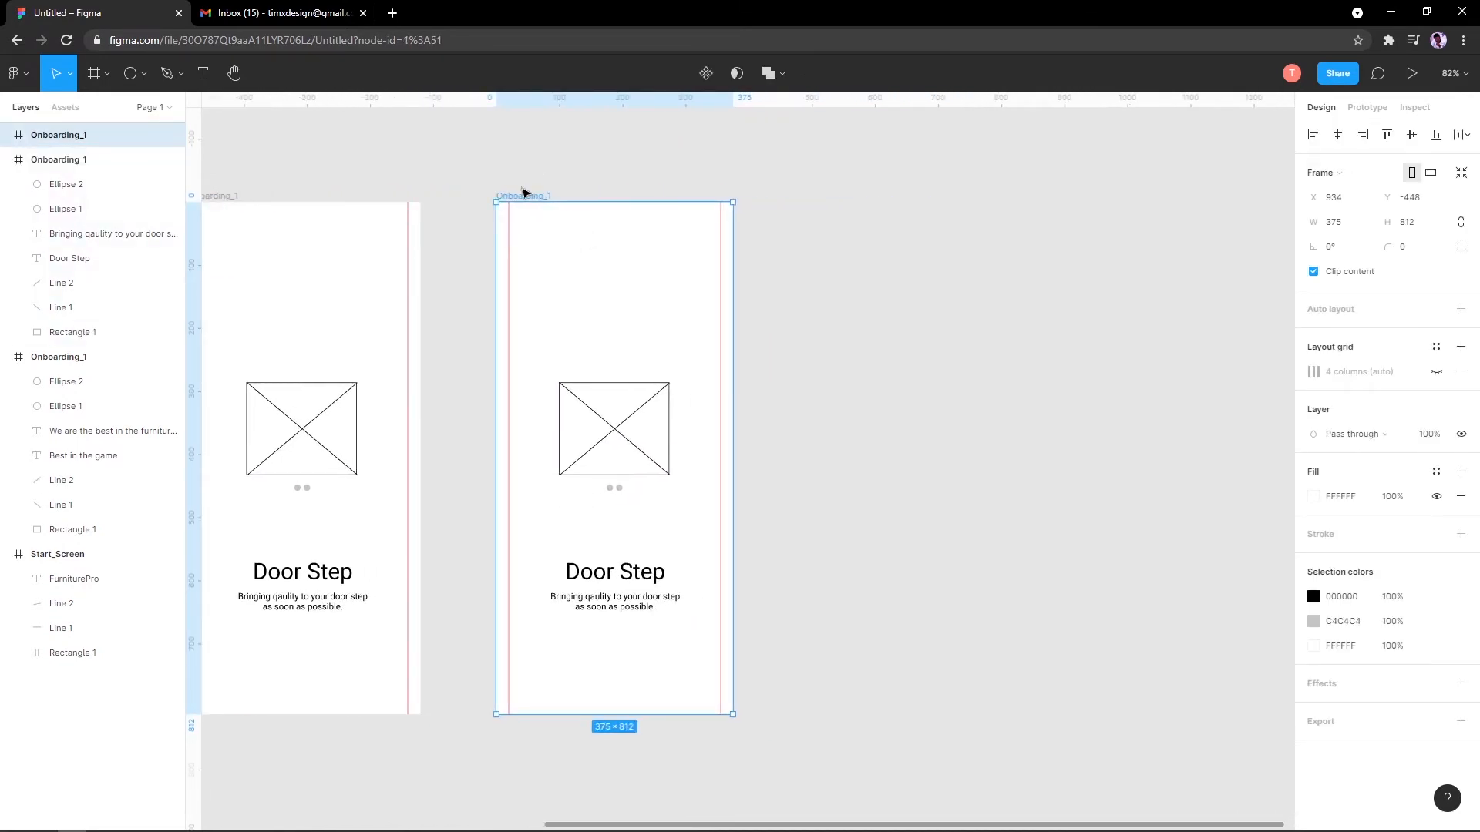
Step: Undo the accidental extra frame copy, leaving three onboarding frames side by side
left_click_drag(525, 202, 778, 196)
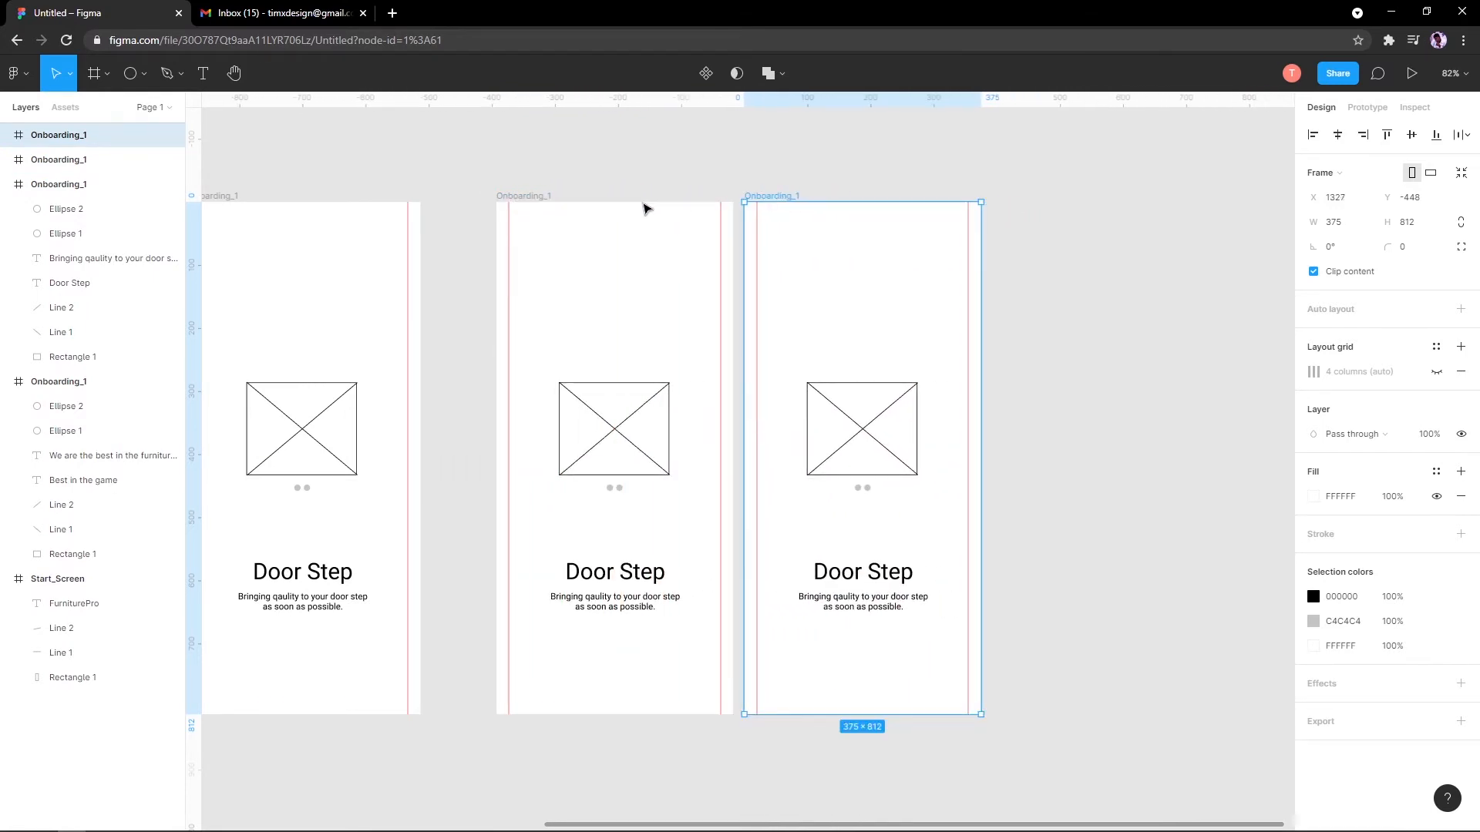
key("ctrl+z")
left_click(760, 291)
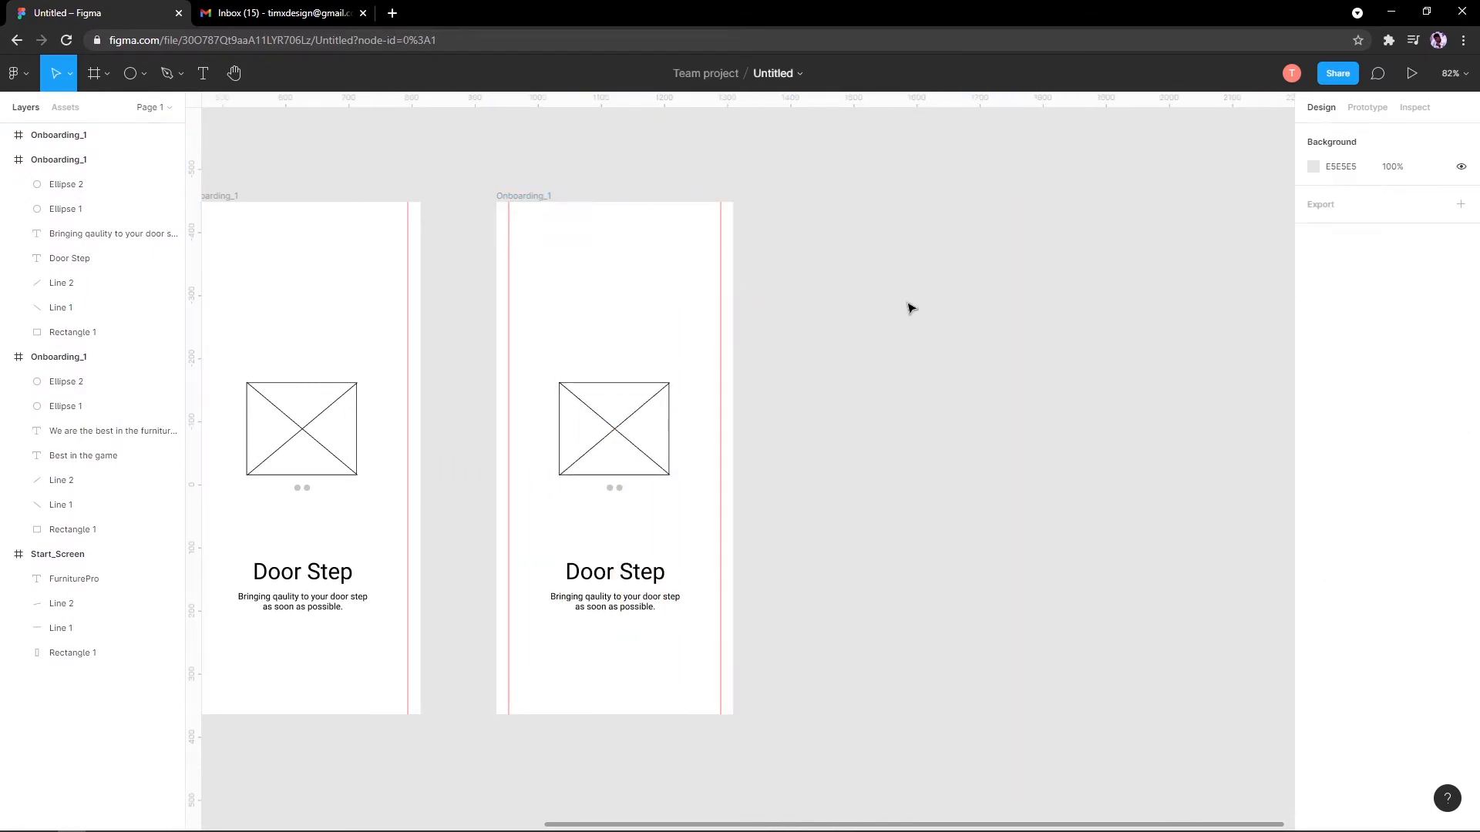
scroll(565, 330, "down", 5)
scroll(617, 355, "up", 6)
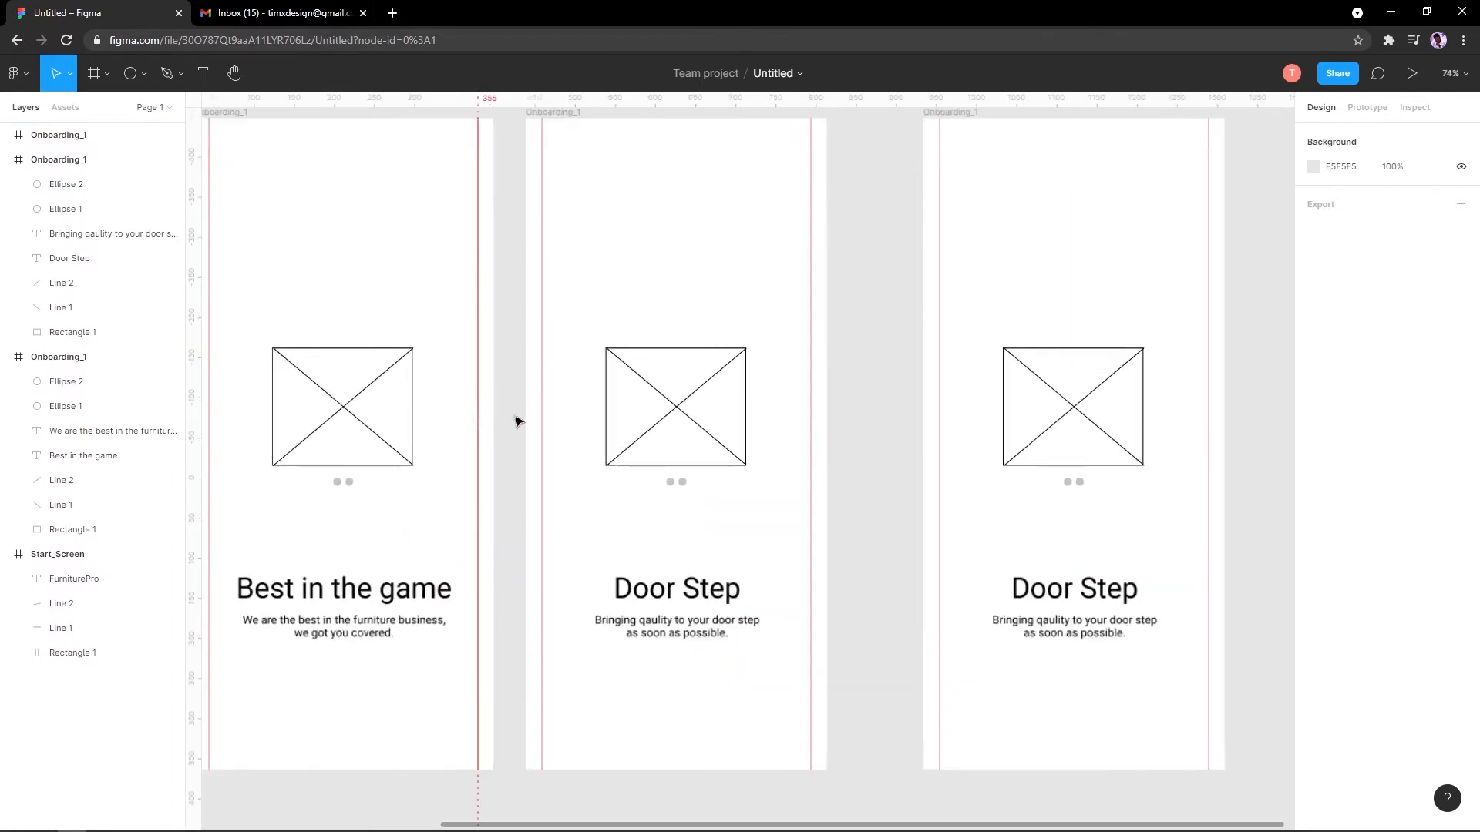
scroll(586, 409, "down", 2)
scroll(647, 493, "up", 8)
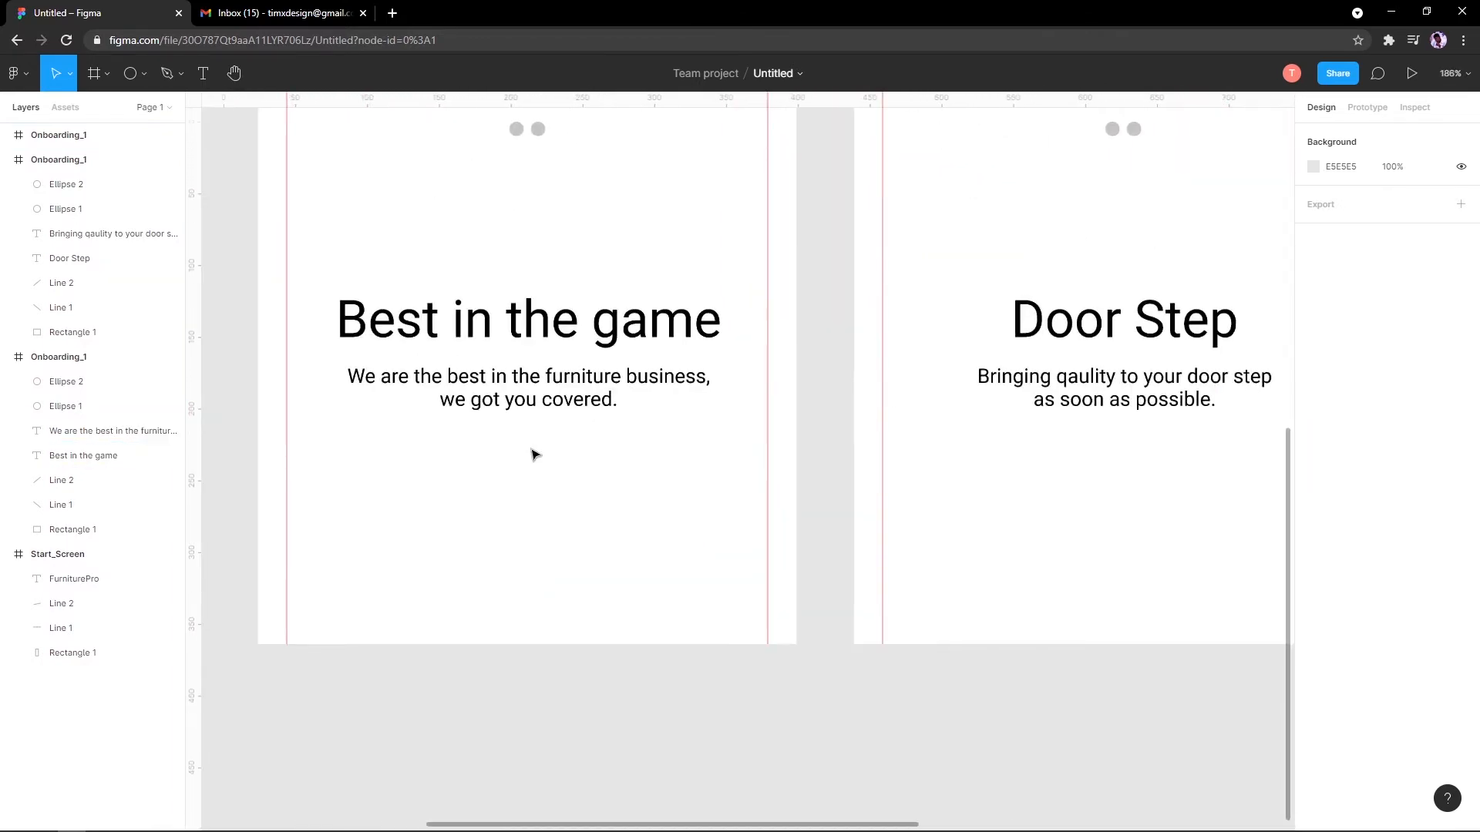
scroll(537, 447, "down", 3)
scroll(538, 466, "up", 4)
scroll(400, 325, "down", 2)
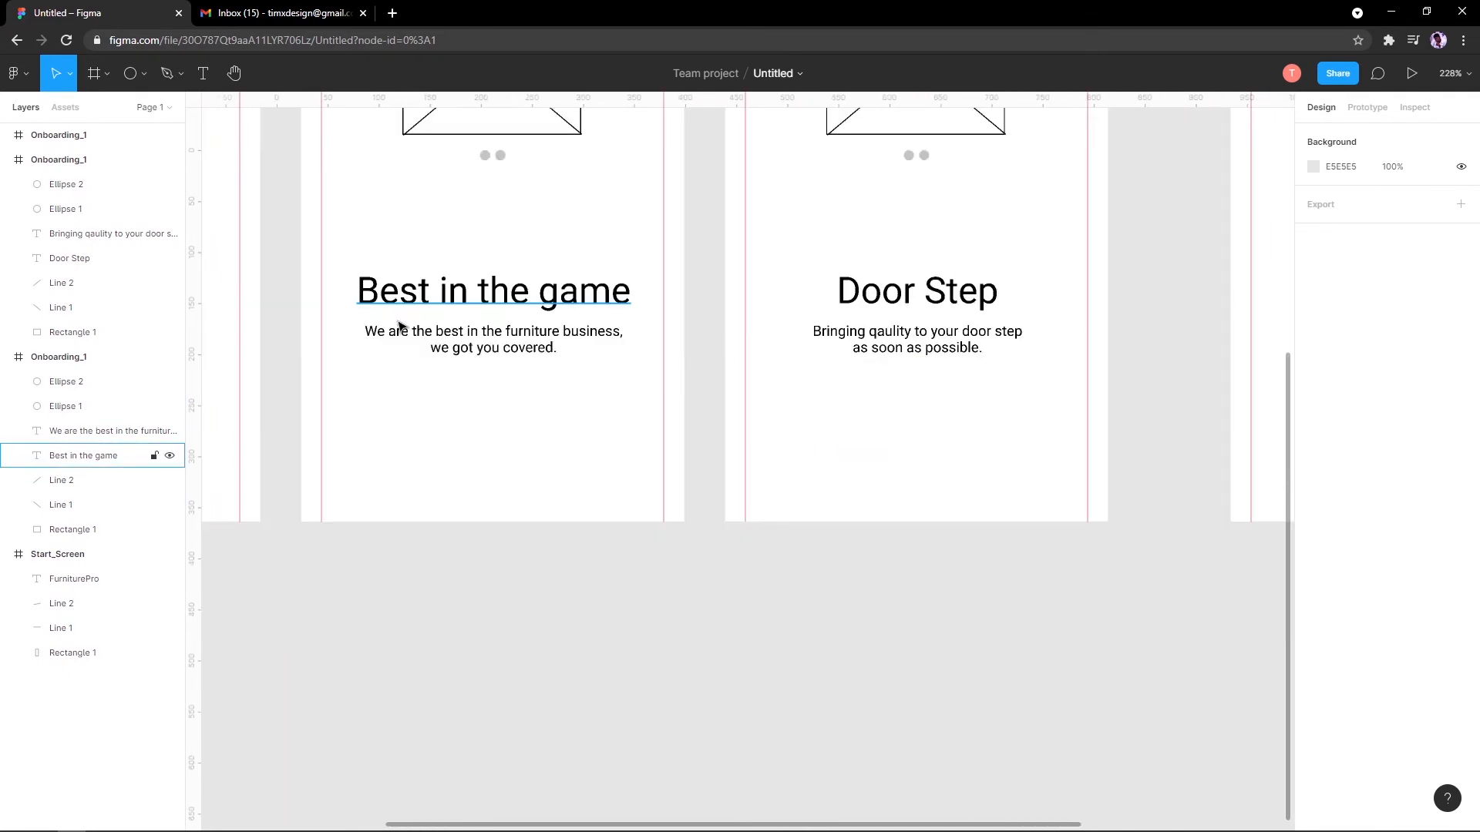
scroll(400, 325, "up", 1)
Step: Draw a 165×52 rectangle below the Best in the game subtitle
left_click(141, 75)
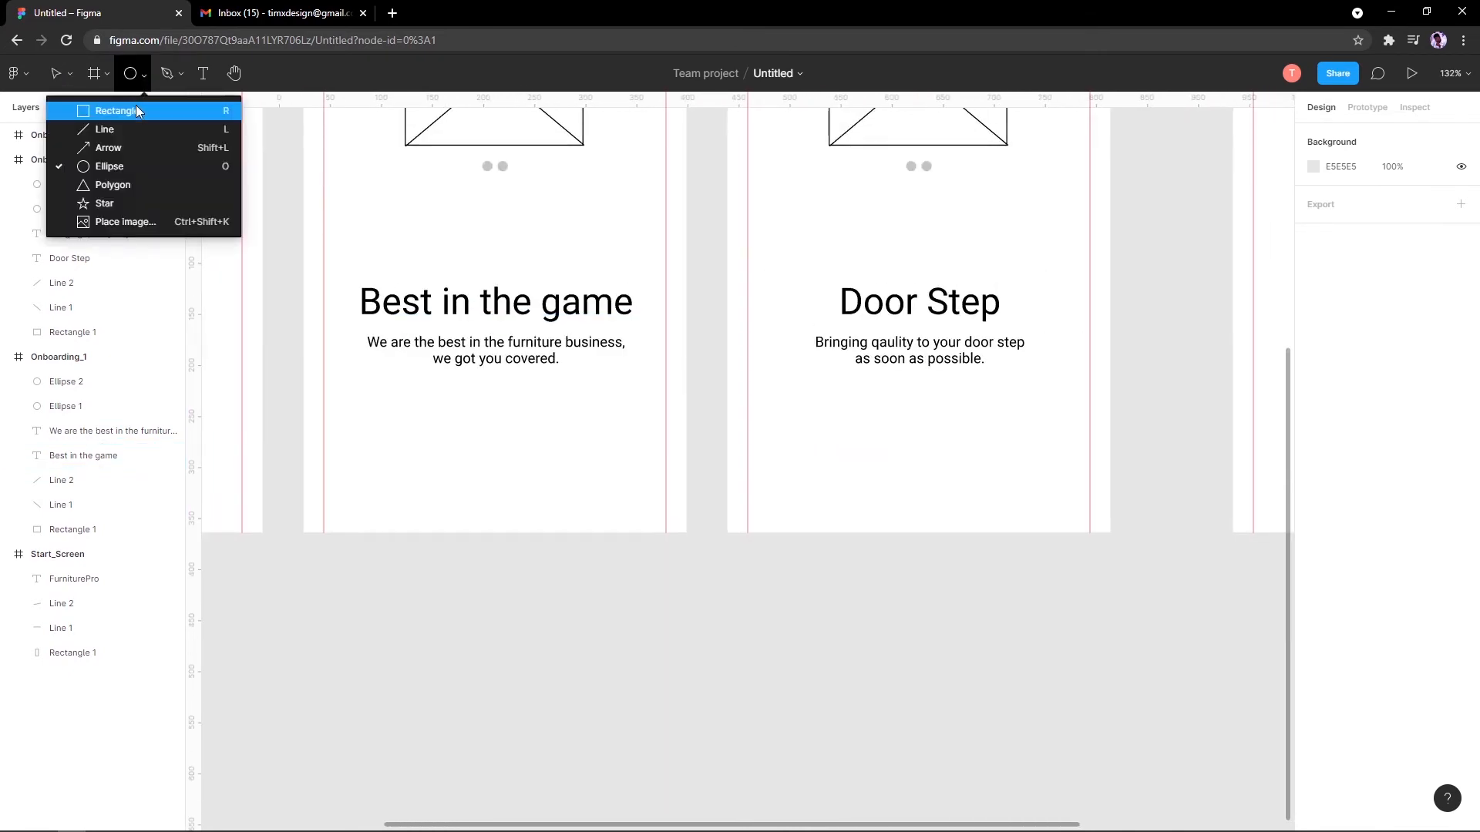
left_click(135, 108)
mouse_move(414, 389)
left_mouse_down()
mouse_move(431, 491)
mouse_move(555, 557)
mouse_move(620, 566)
mouse_move(556, 578)
left_mouse_up()
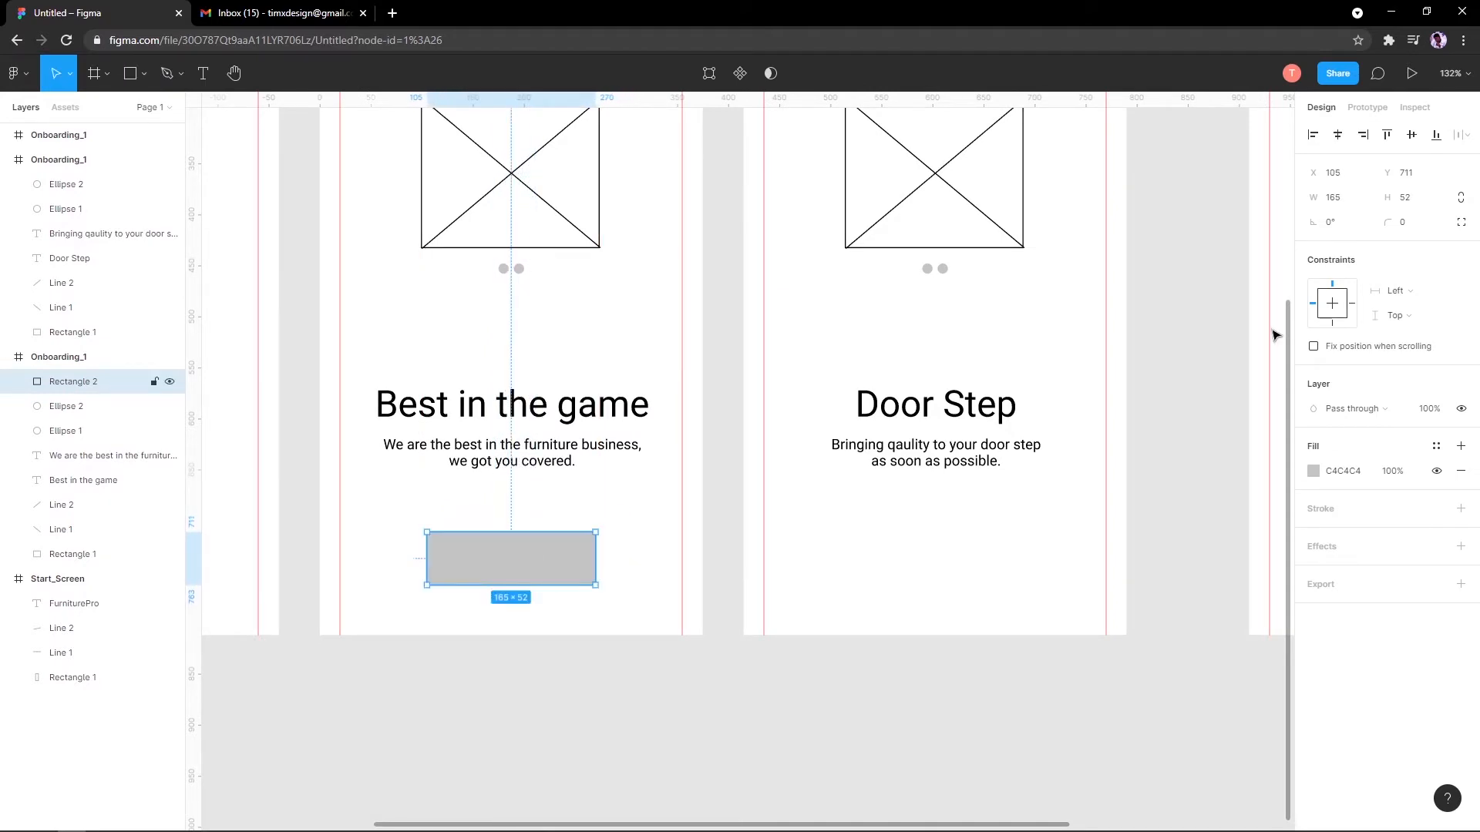
scroll(628, 388, "up", 4)
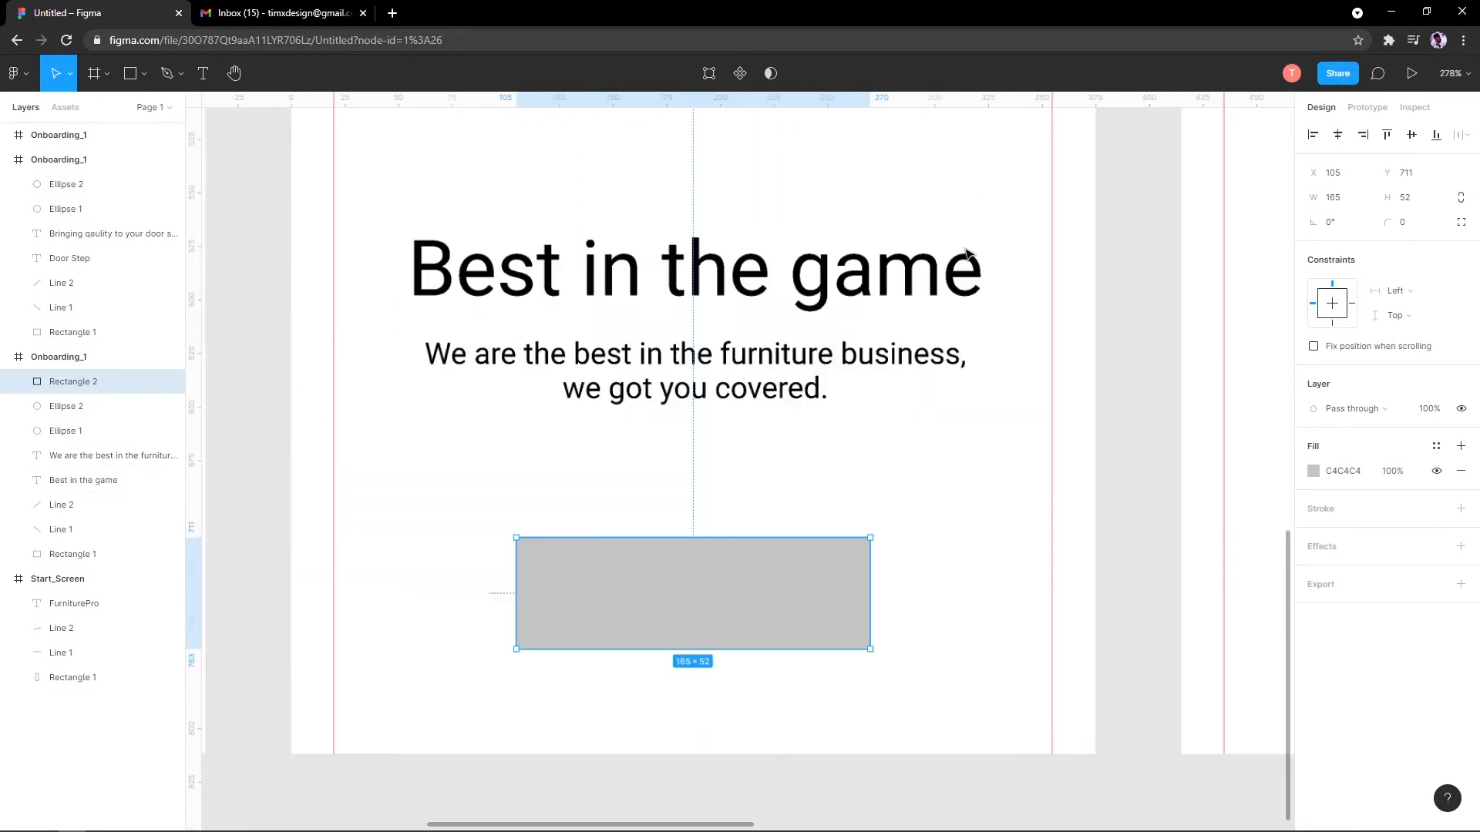
scroll(662, 231, "down", 3)
left_click_drag(651, 266, 572, 293)
Step: Remove the rectangle's C4C4C4 grey fill and give it a stroke outline
left_click(574, 317)
scroll(578, 409, "up", 3)
scroll(588, 421, "down", 3)
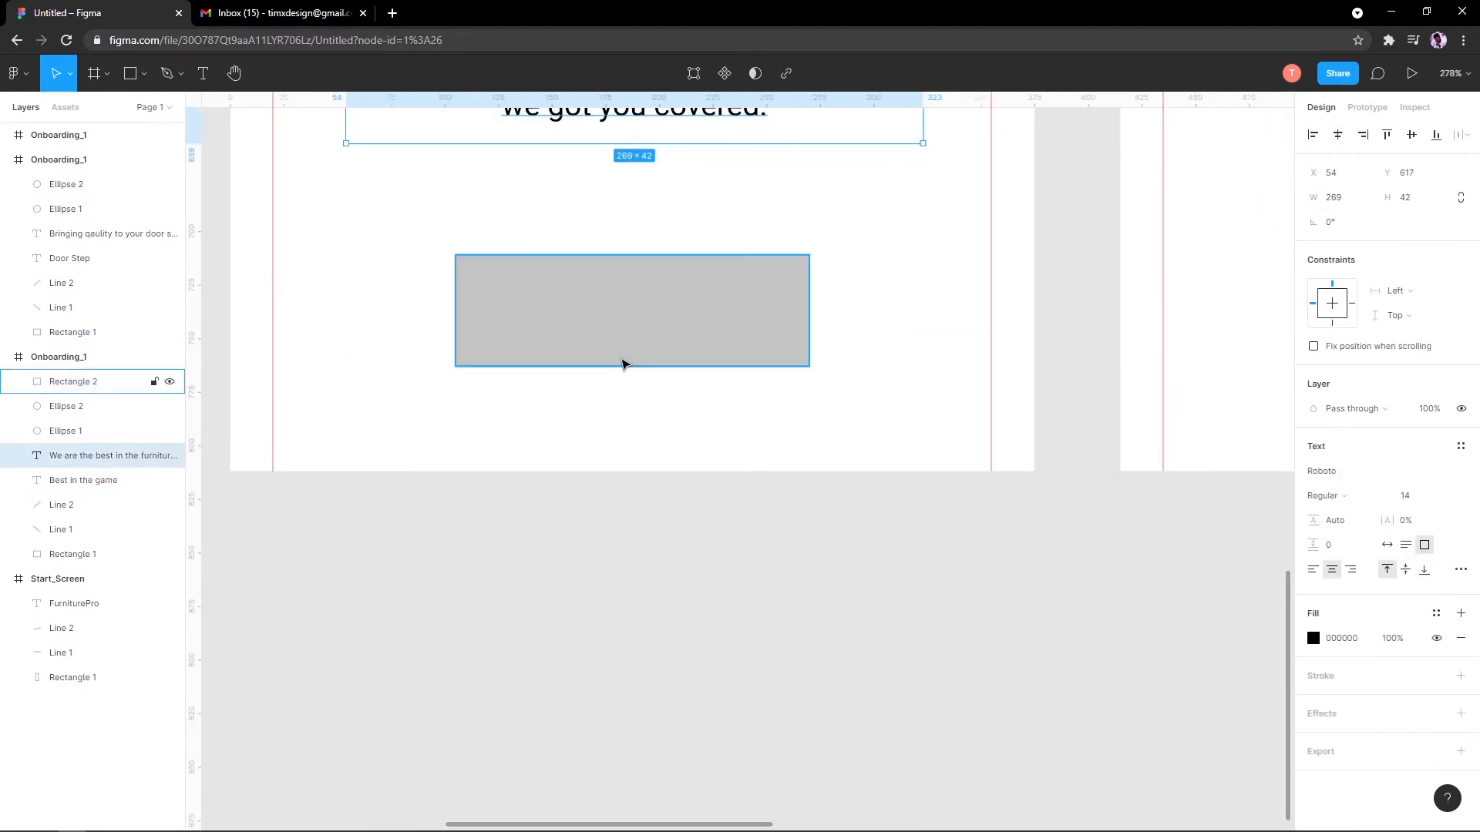
left_click(621, 360)
left_click(1459, 471)
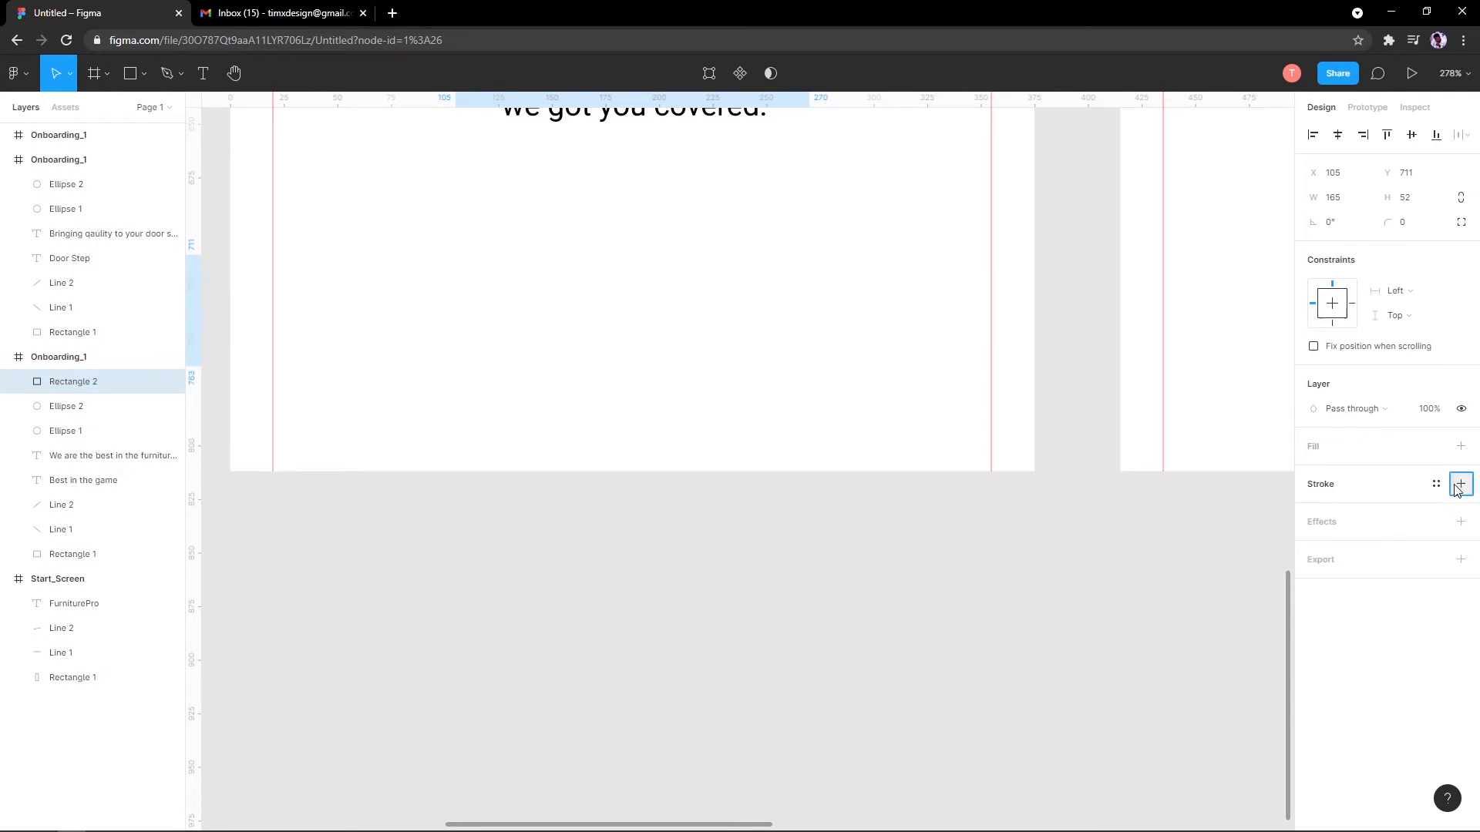
left_click(1459, 484)
scroll(660, 410, "up", 3)
Step: Add a 'Next' text label inside the rectangle and centre it
key("t")
left_click(490, 532)
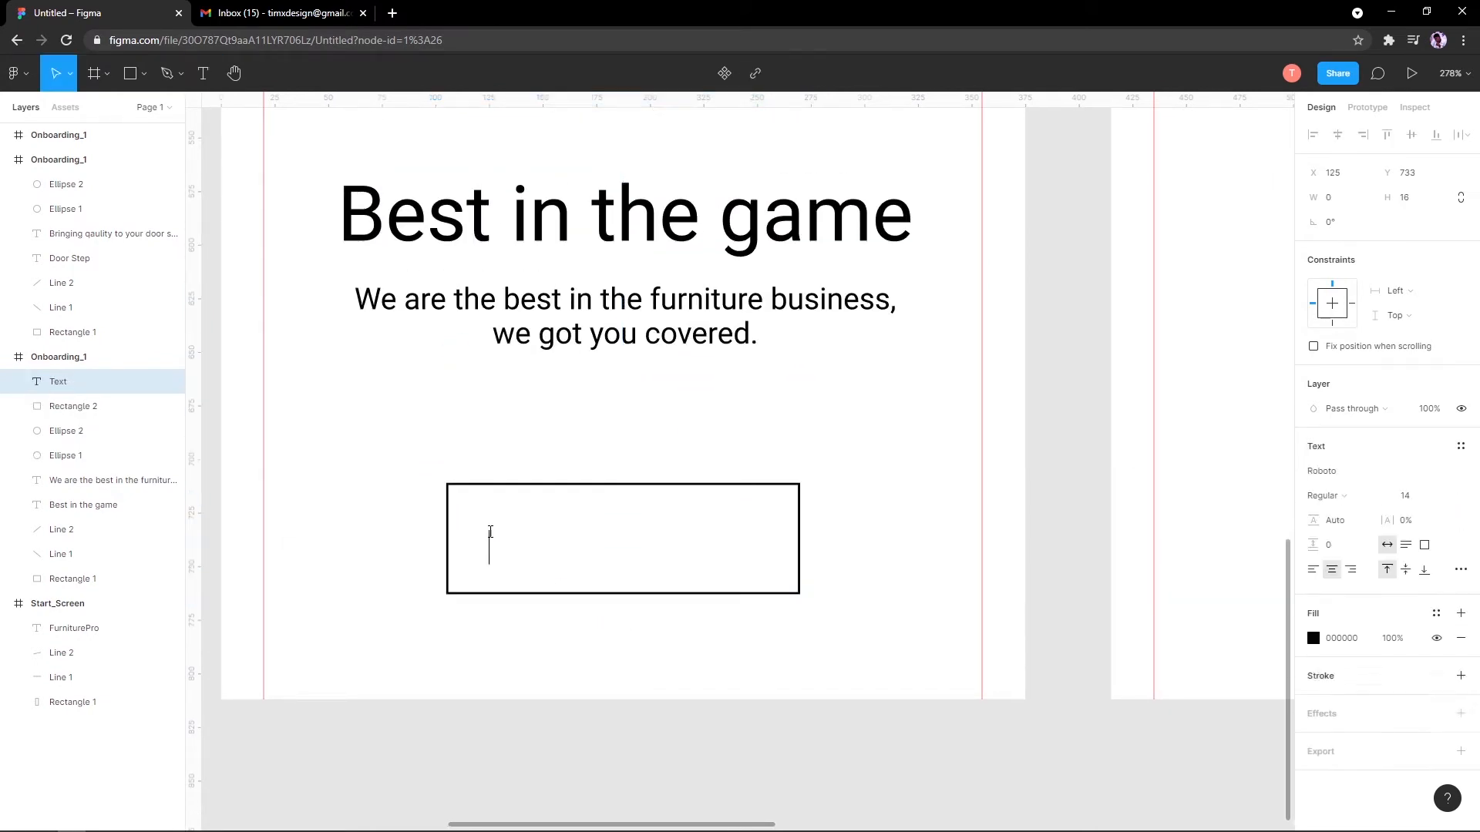
type("Net")
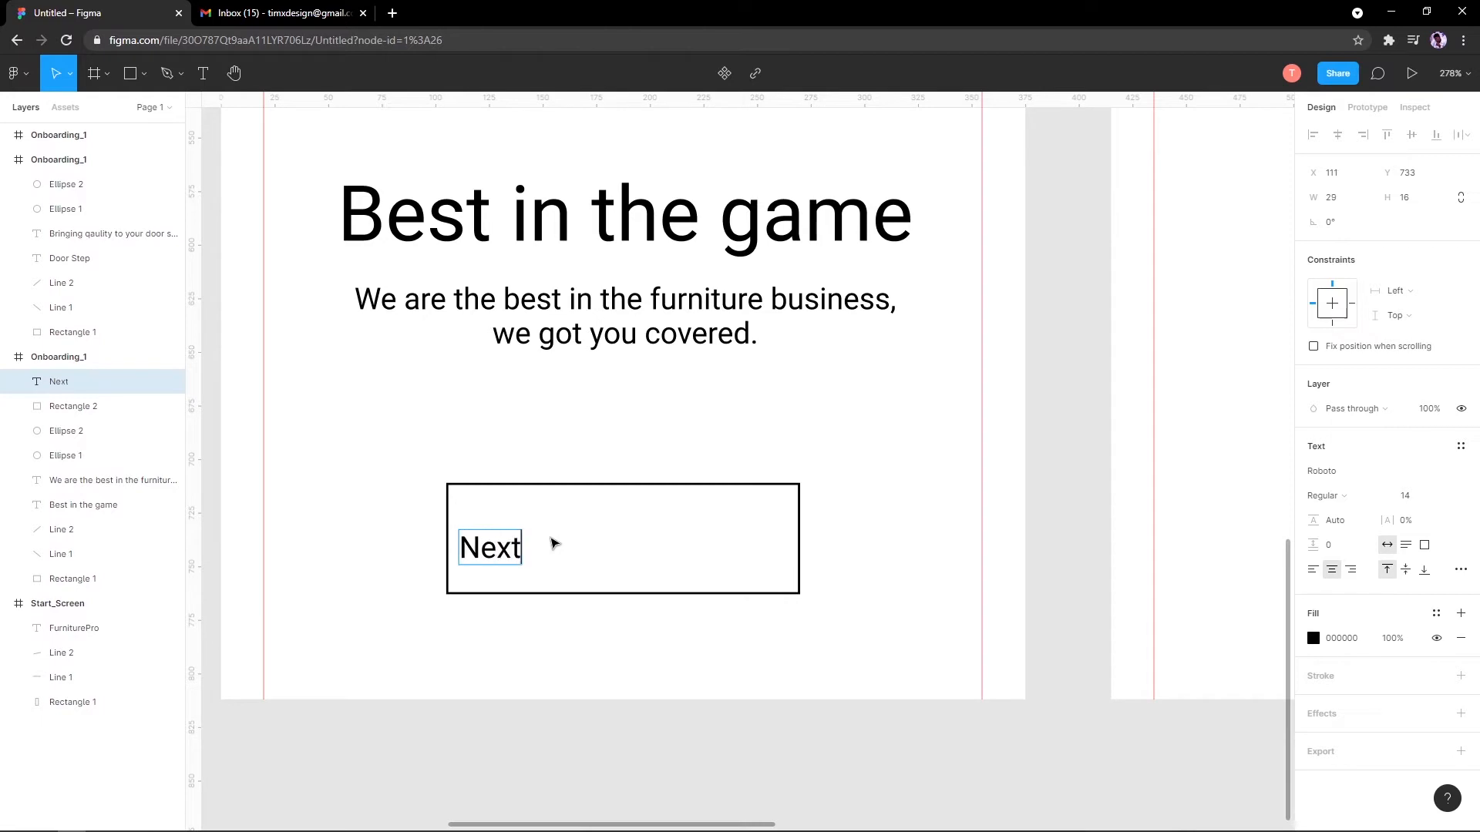
key("Escape")
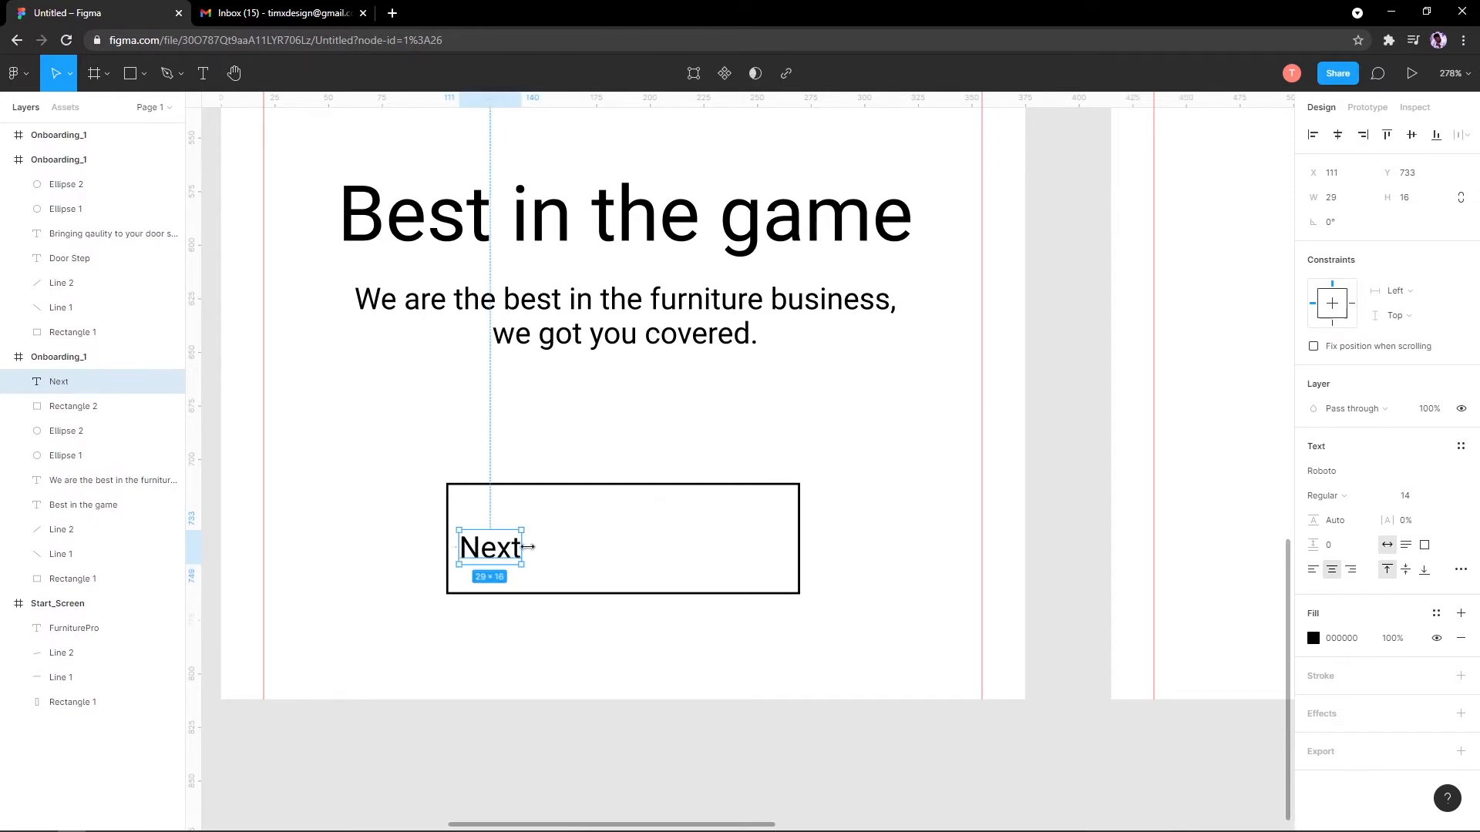
left_click_drag(526, 547, 640, 545)
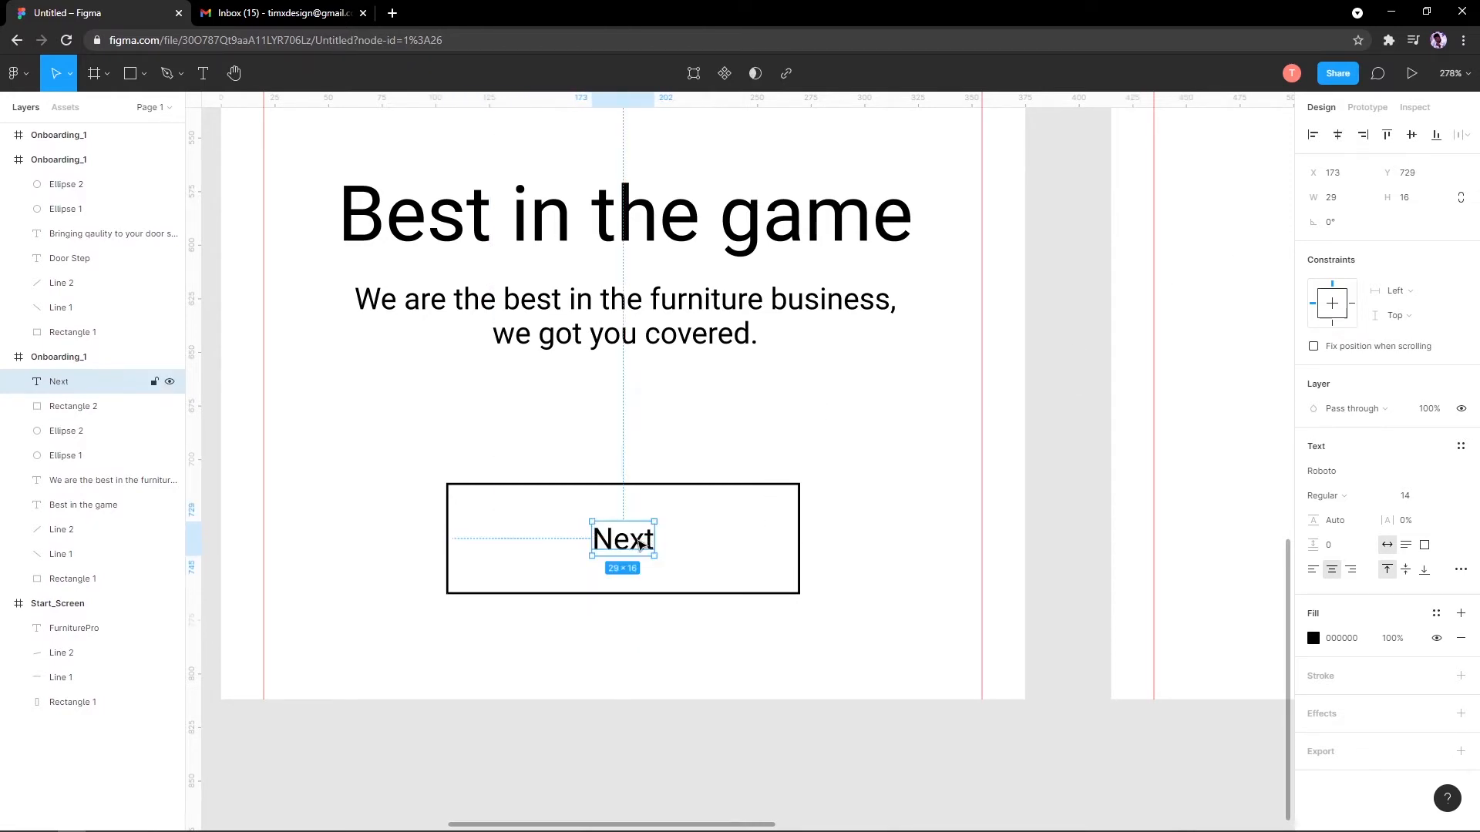
scroll(640, 545, "down", 5)
scroll(644, 521, "up", 6)
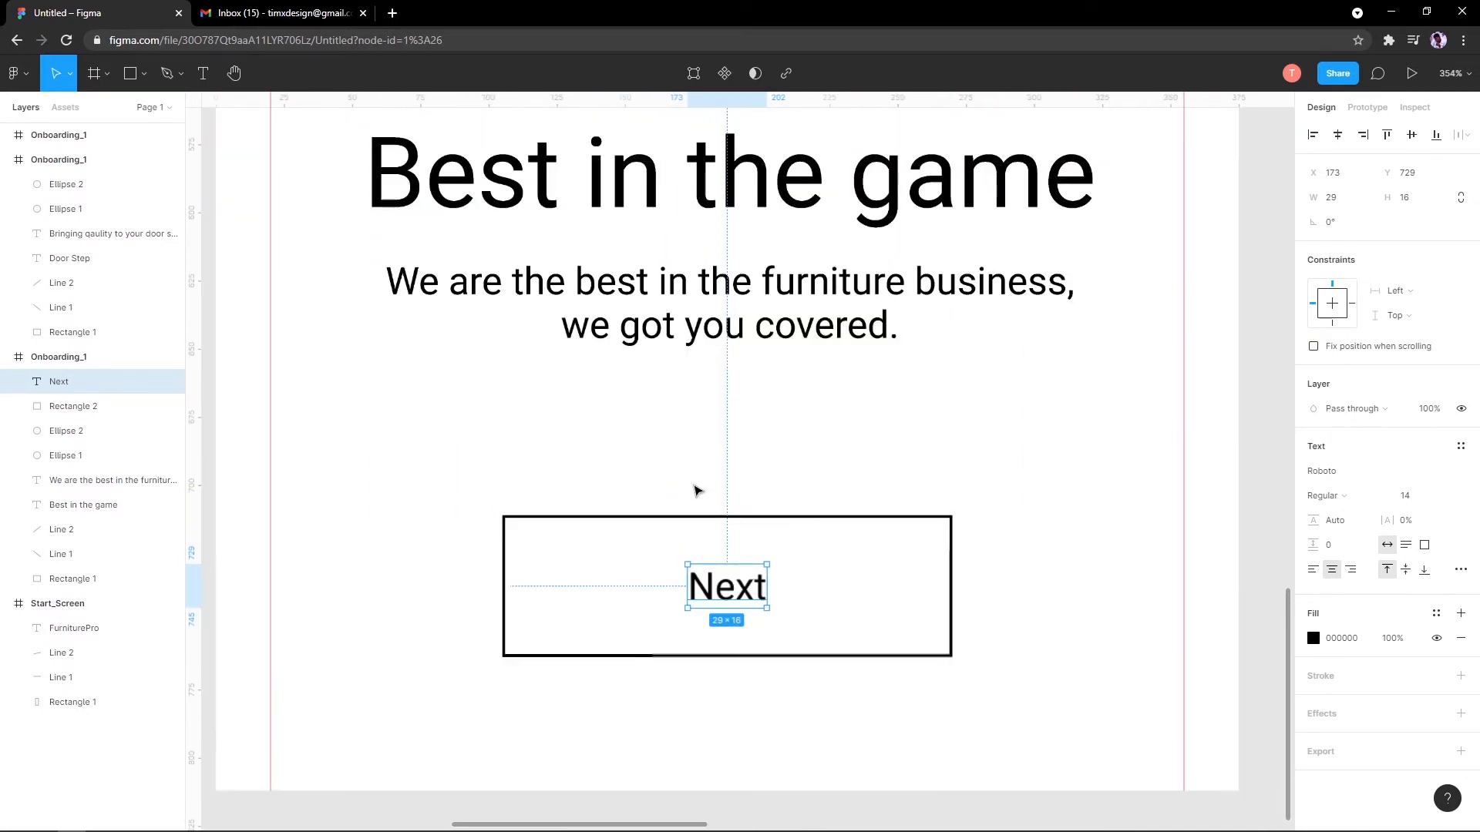
left_click(697, 491)
Step: Narrow the button rectangle to 133×52, then select it together with the Next label
left_click(812, 517)
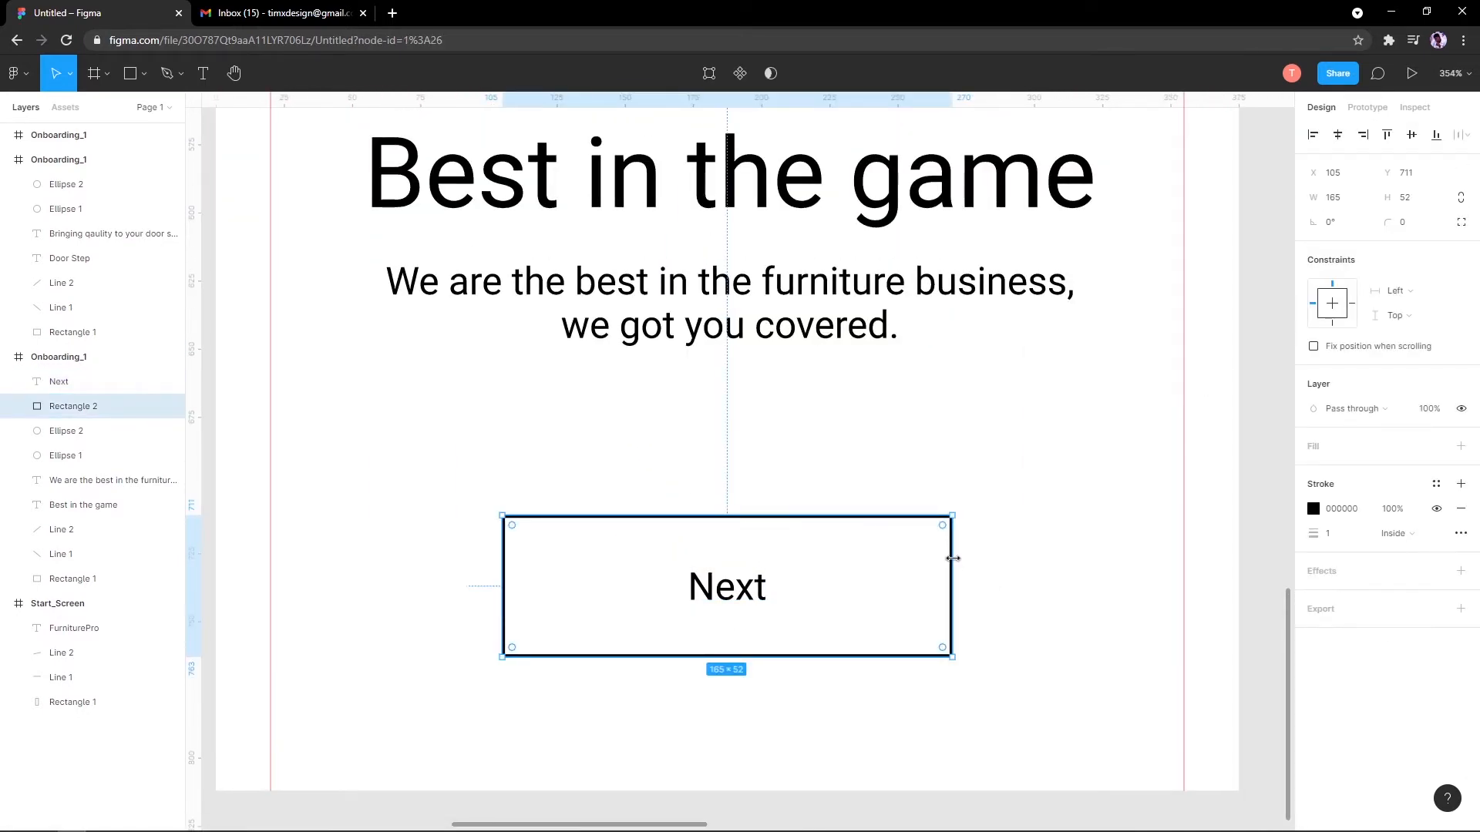
left_click_drag(952, 558, 908, 553)
scroll(759, 499, "down", 3)
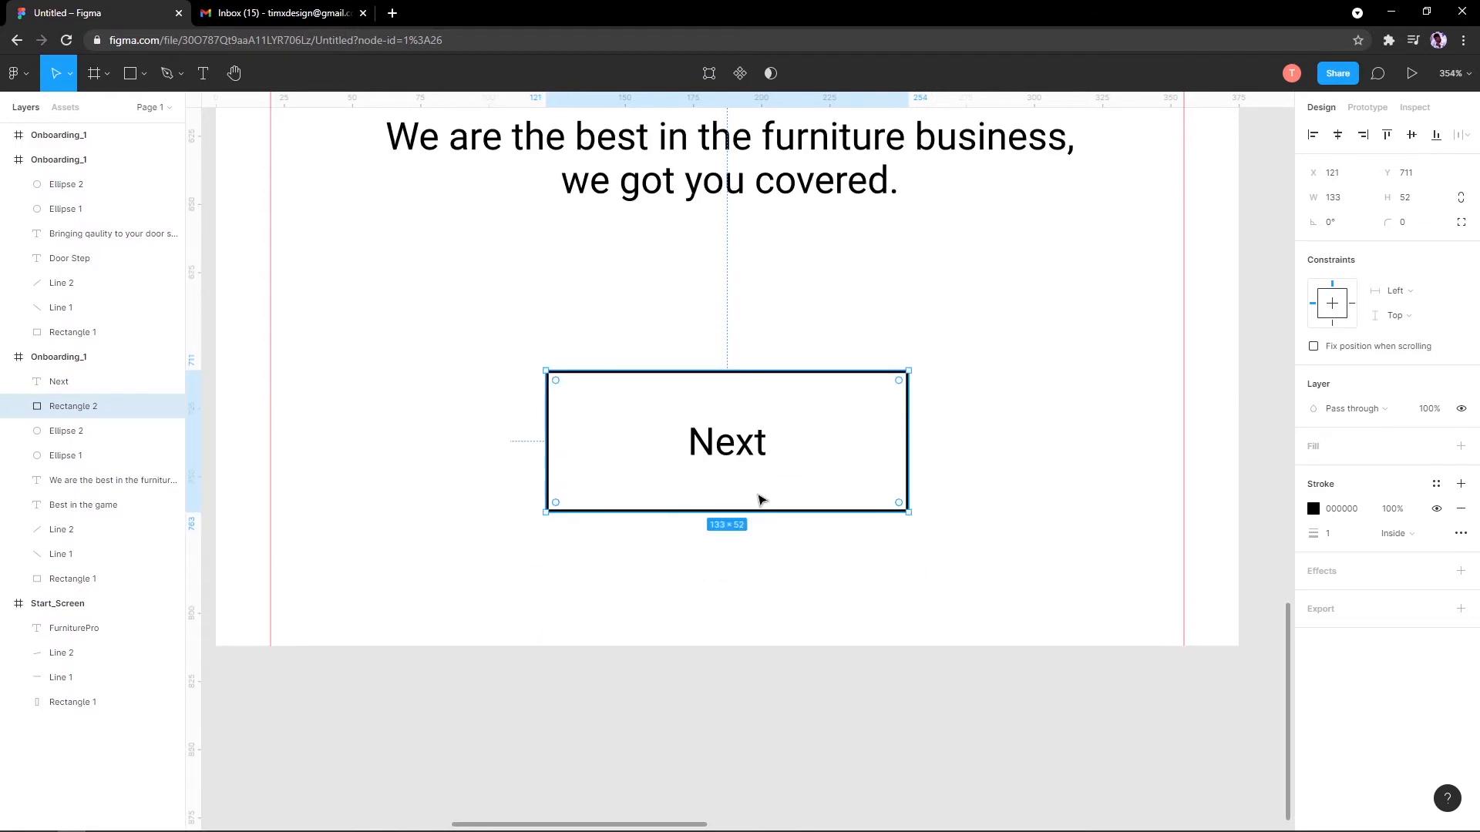
scroll(759, 499, "down", 5)
scroll(815, 439, "up", 2)
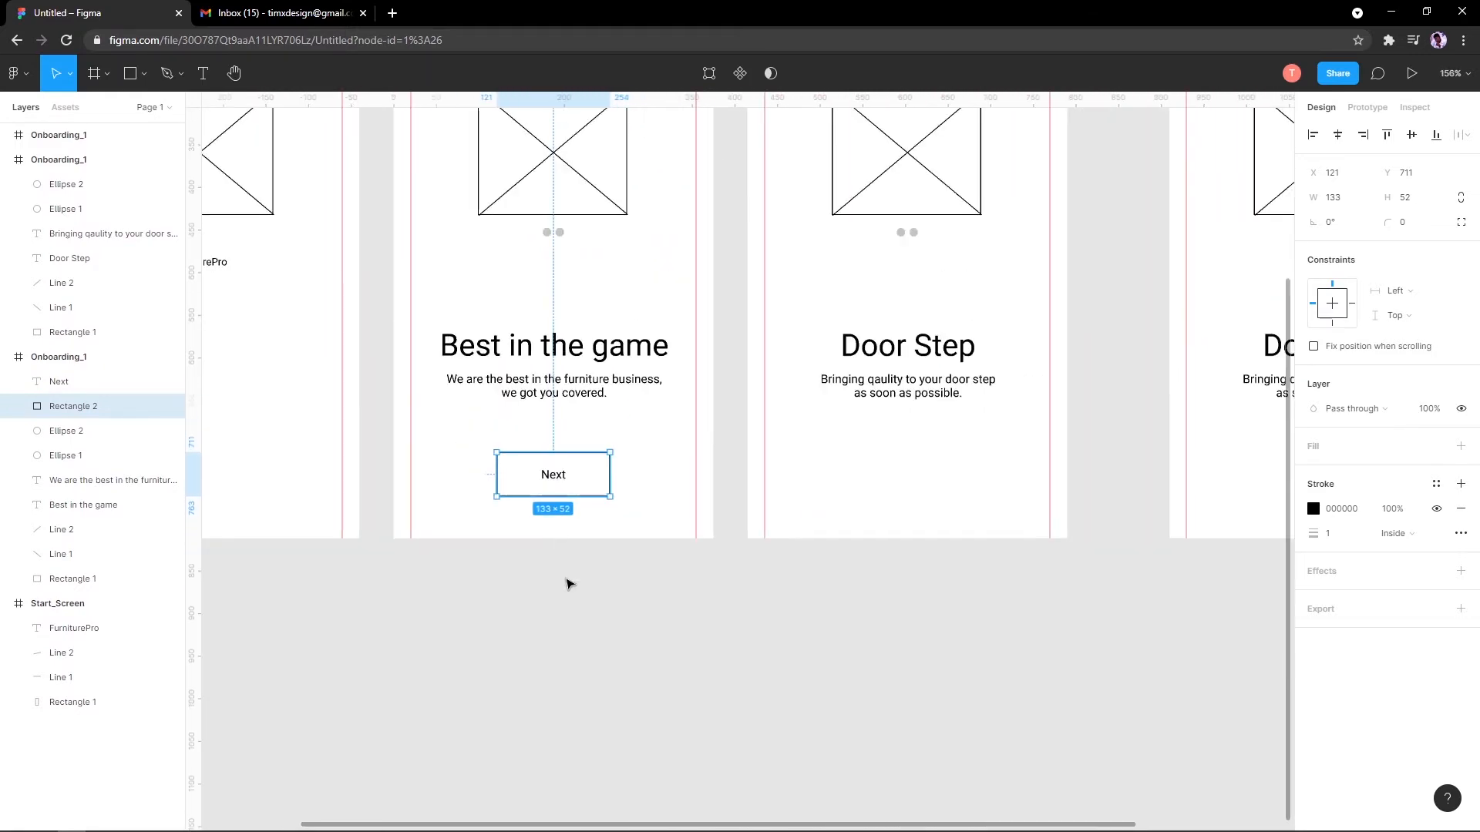
scroll(566, 570, "down", 1)
scroll(586, 539, "up", 2)
scroll(633, 530, "down", 5)
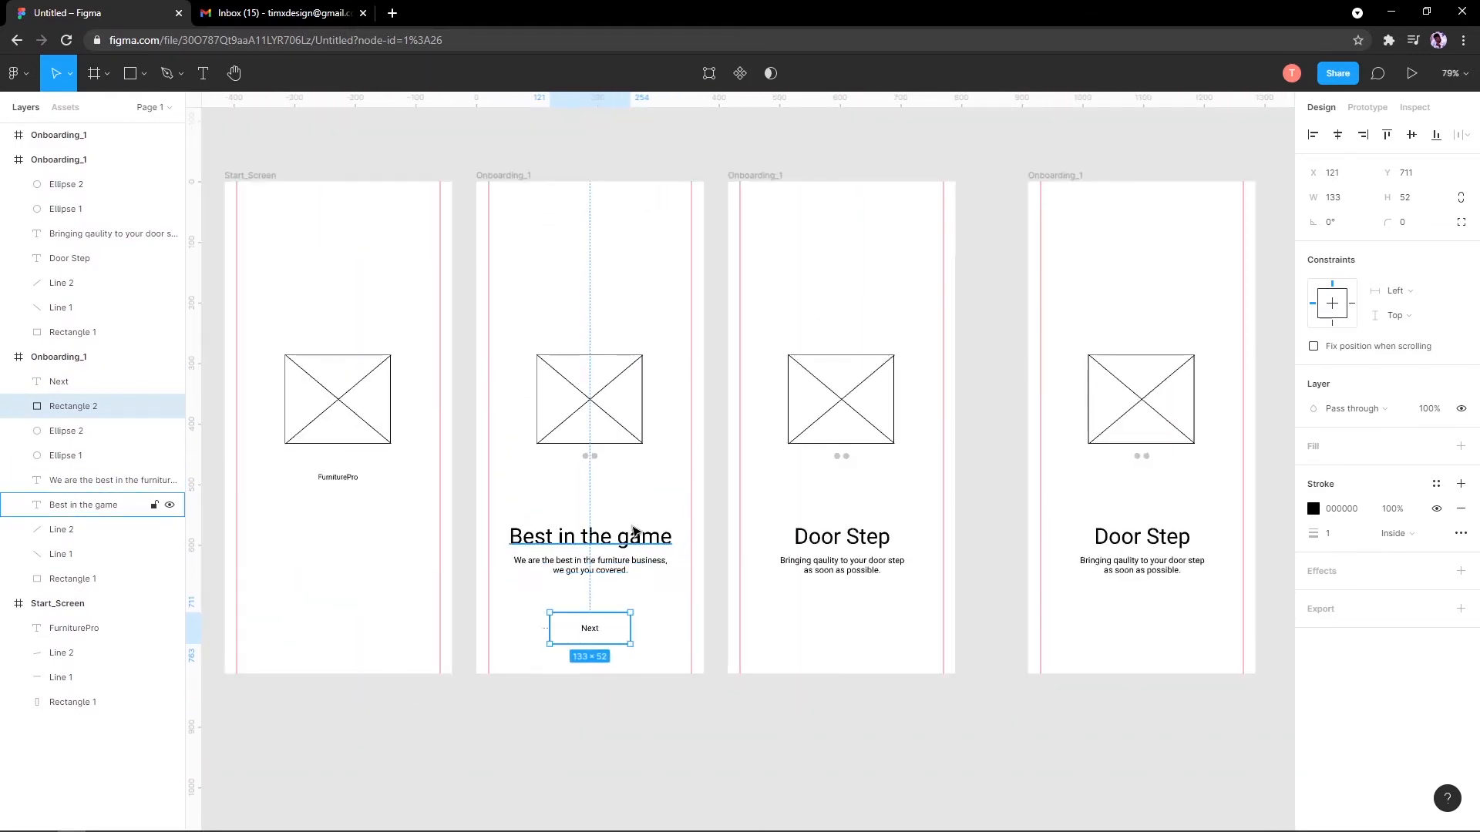
scroll(632, 530, "up", 6)
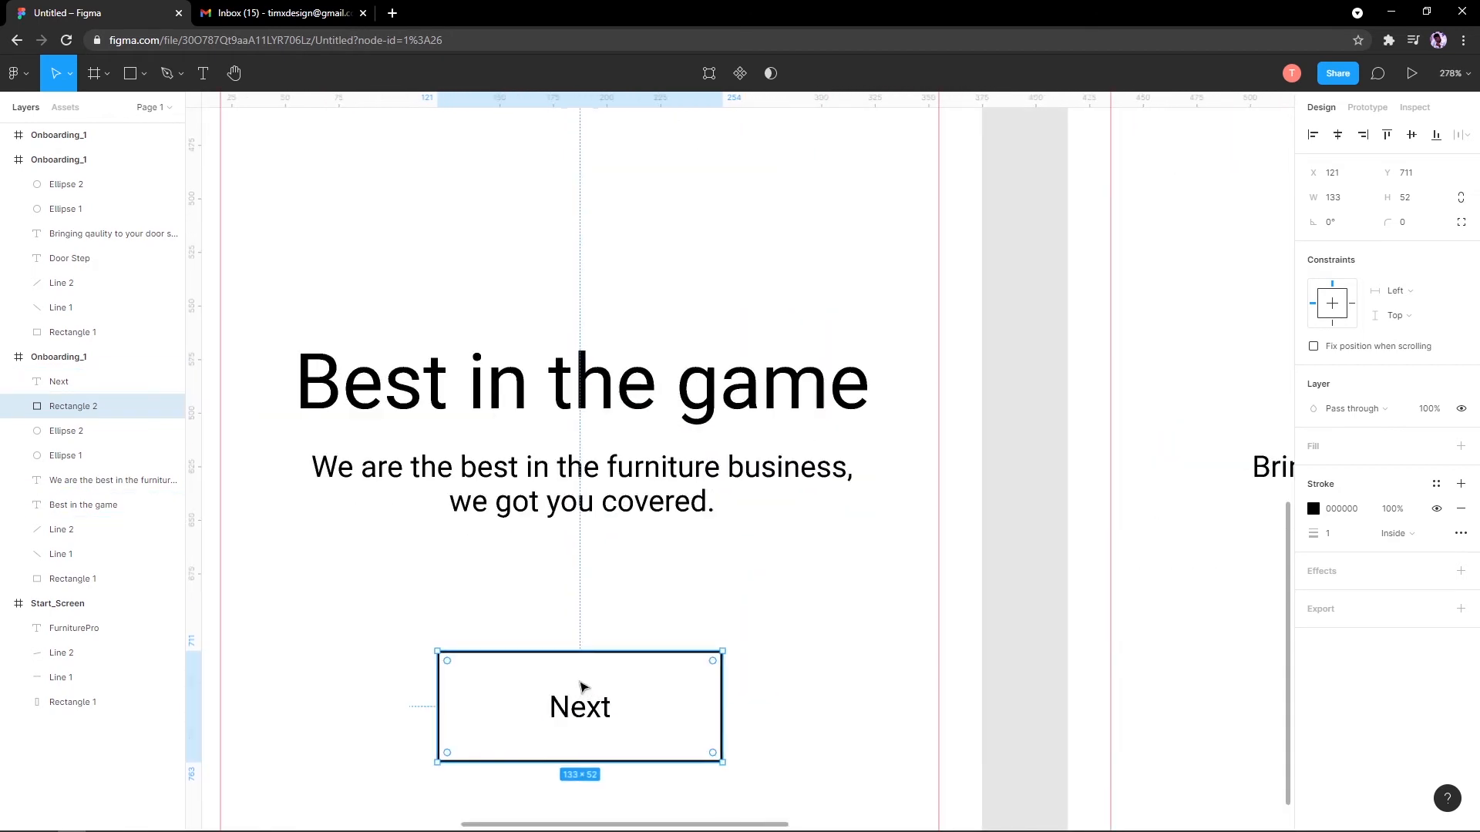
scroll(601, 707, "up", 5)
scroll(640, 701, "down", 2)
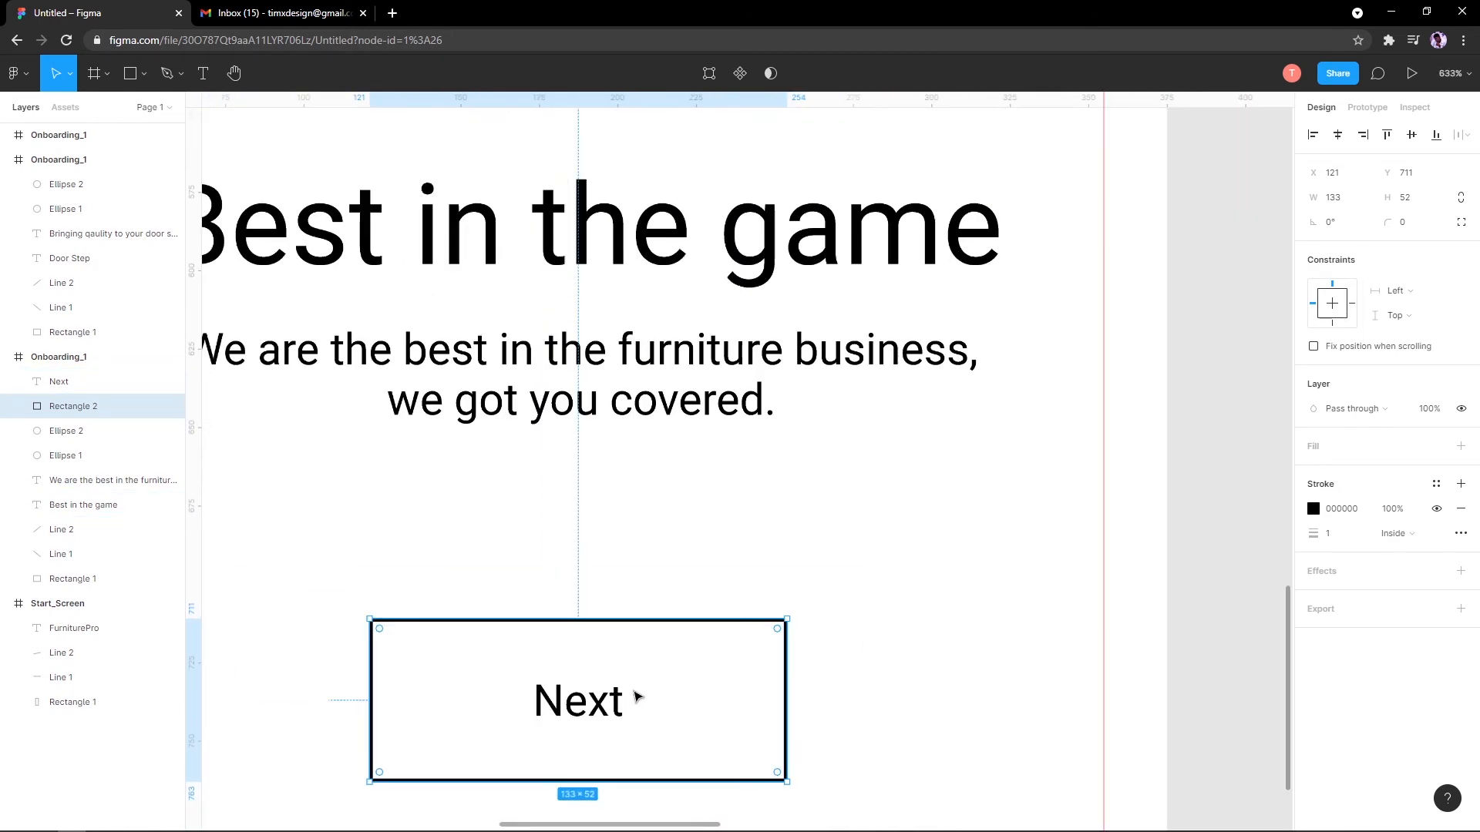
scroll(636, 697, "down", 5)
left_click(628, 638)
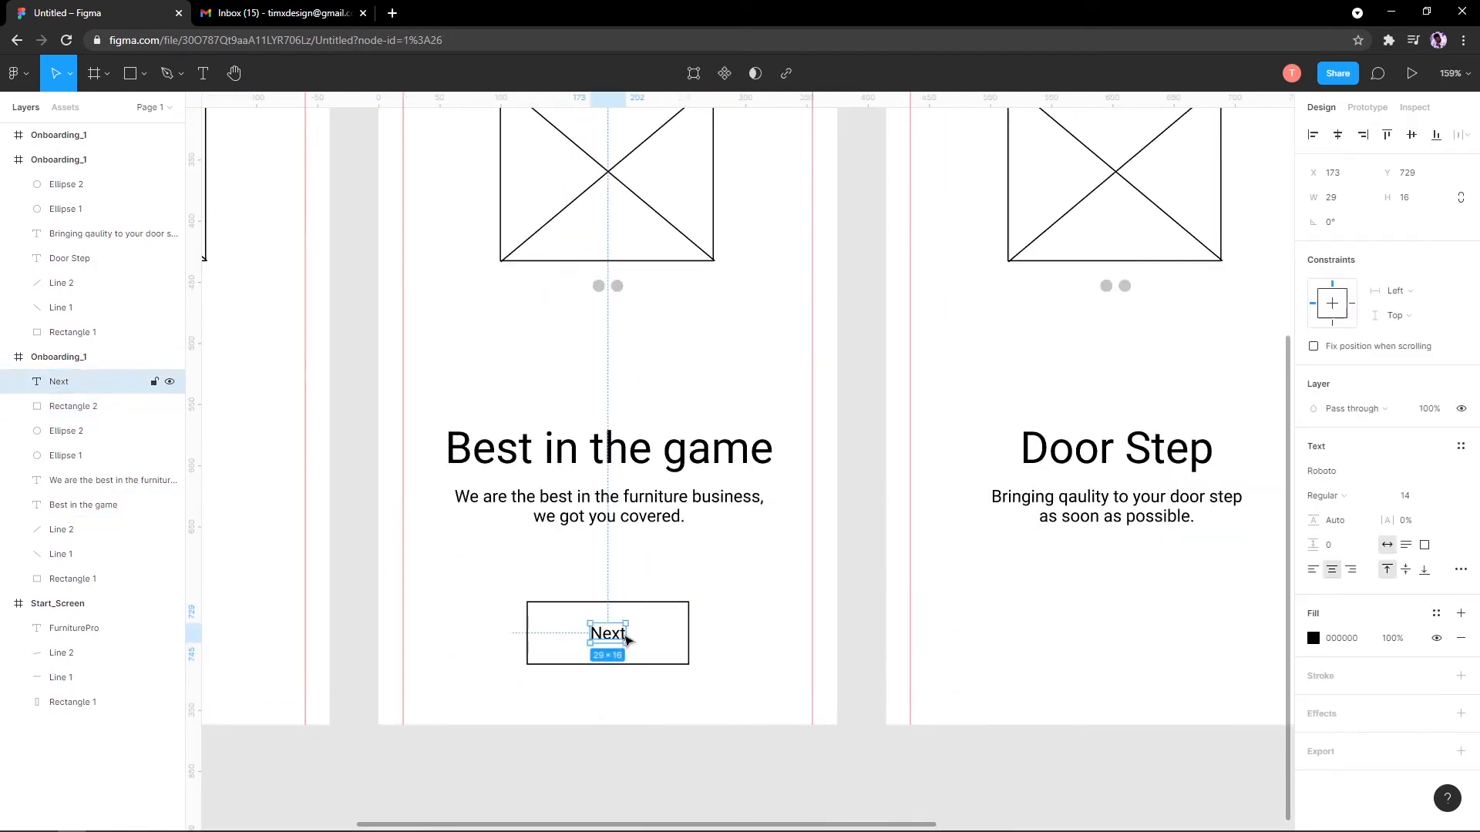
left_click(690, 643, "shift")
scroll(554, 608, "right", 3)
scroll(555, 608, "down", 1)
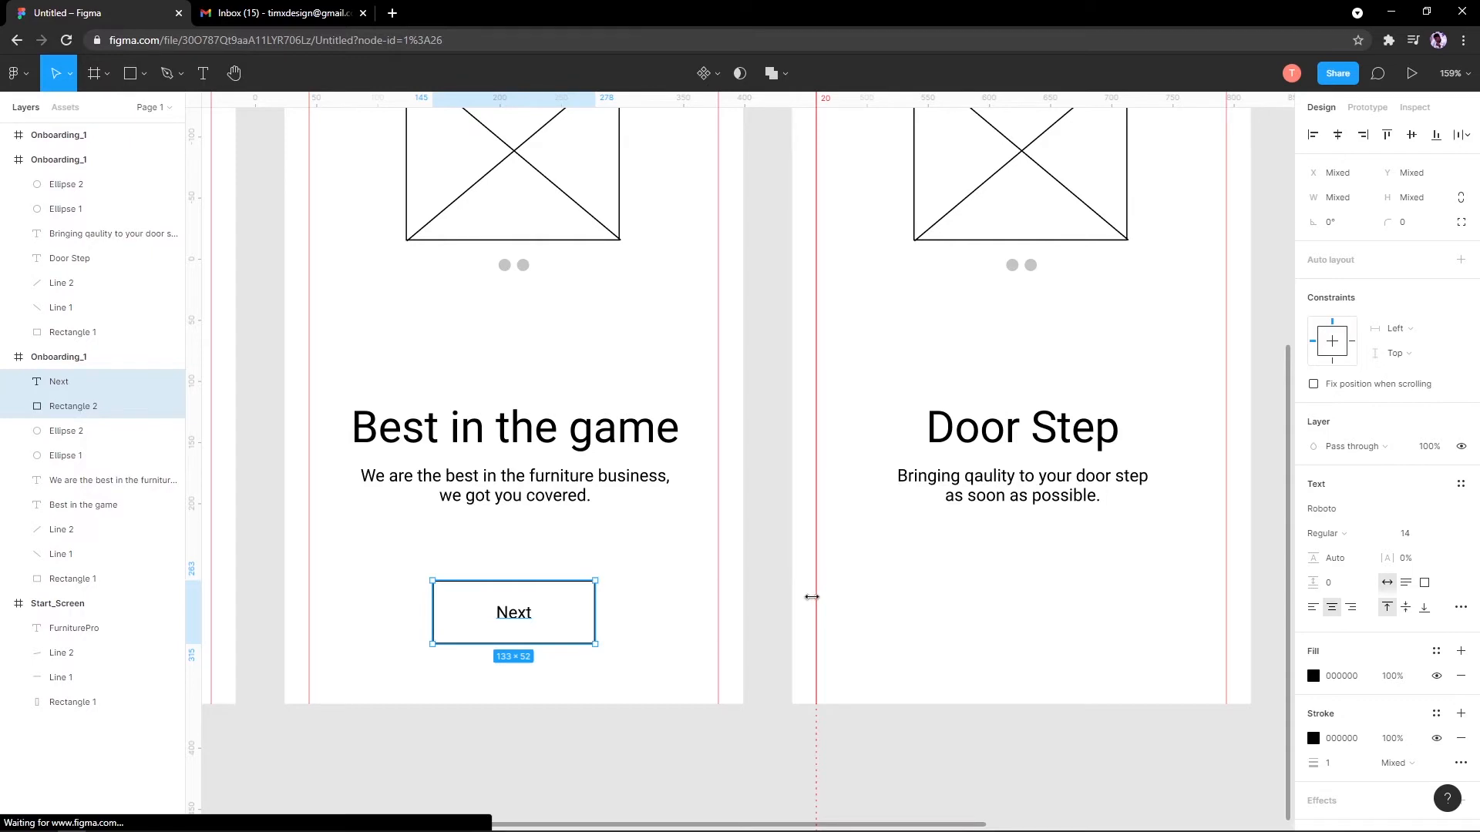
scroll(625, 614, "down", 3)
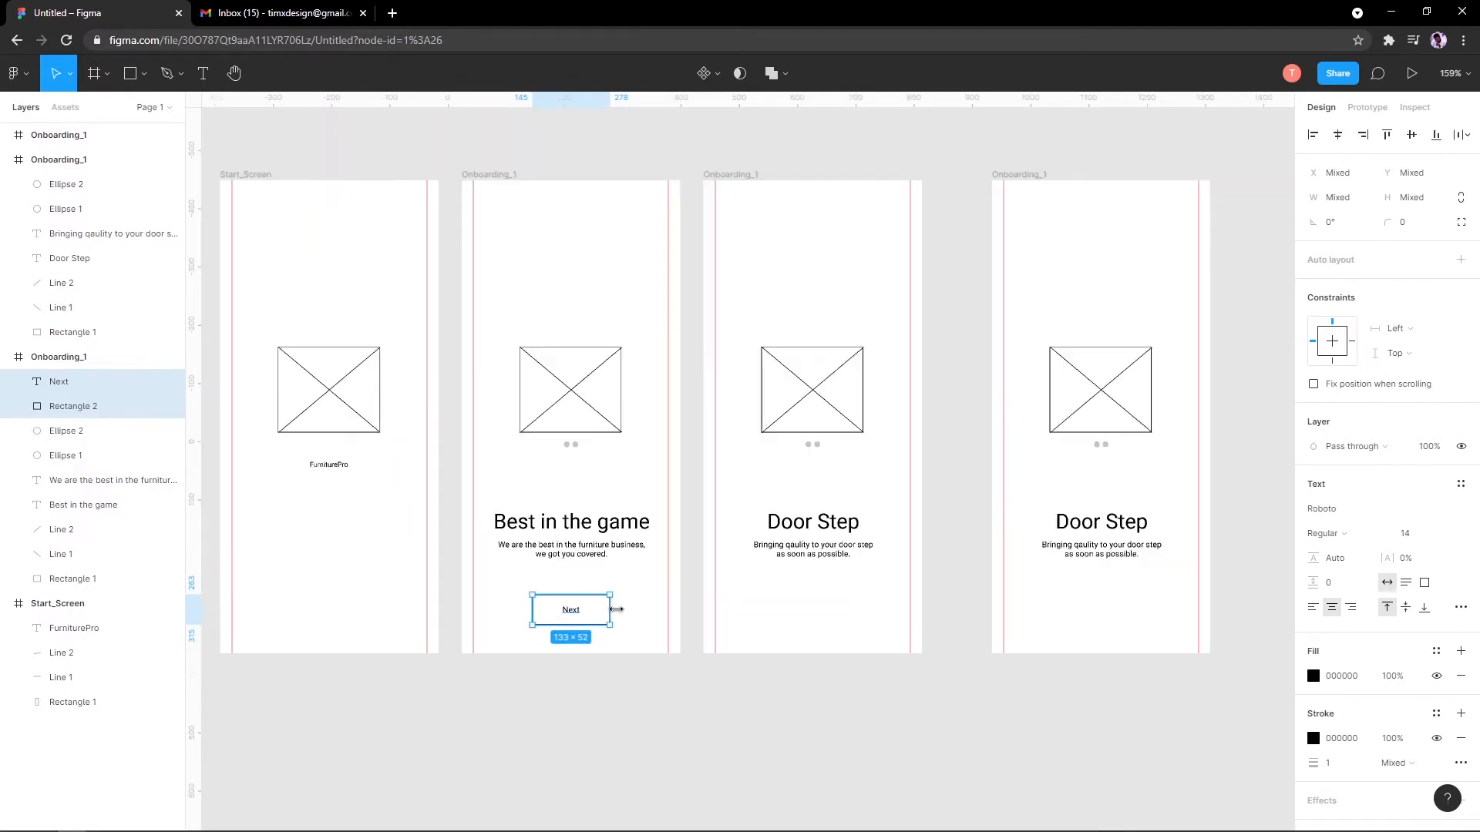
scroll(609, 609, "up", 8)
left_click(591, 554)
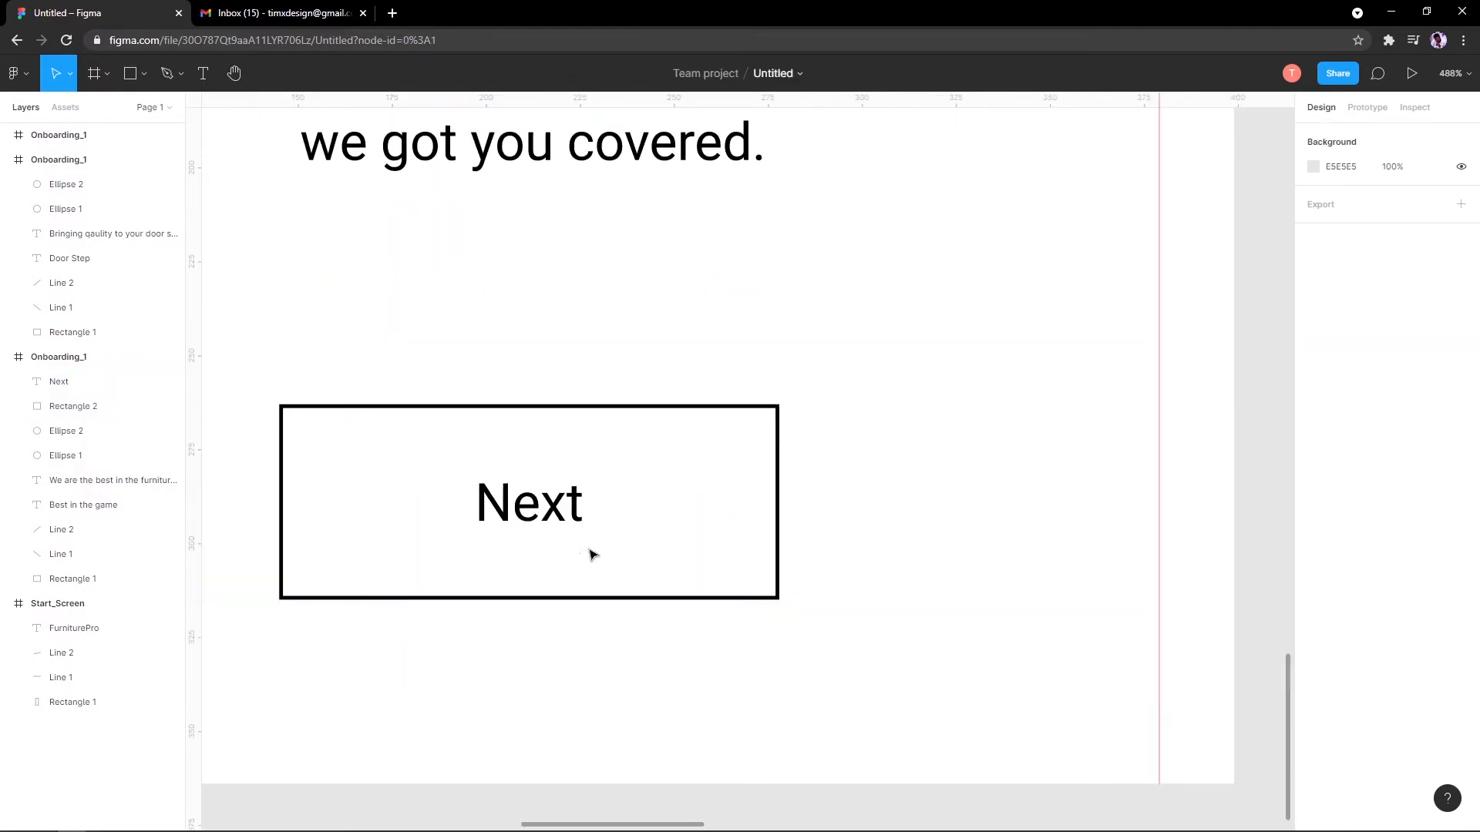
left_click(539, 523)
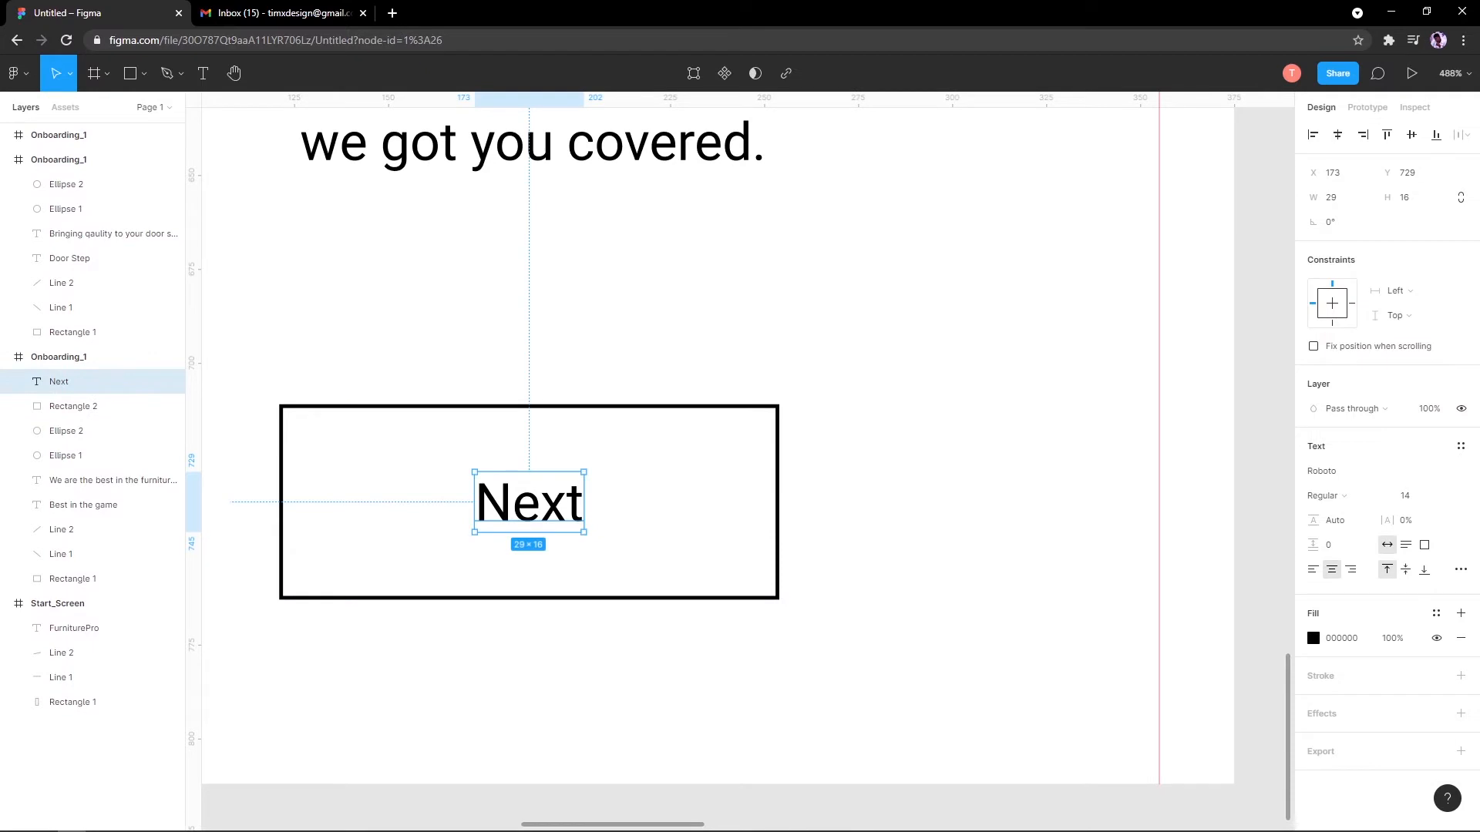
left_click(143, 73)
left_click(156, 141)
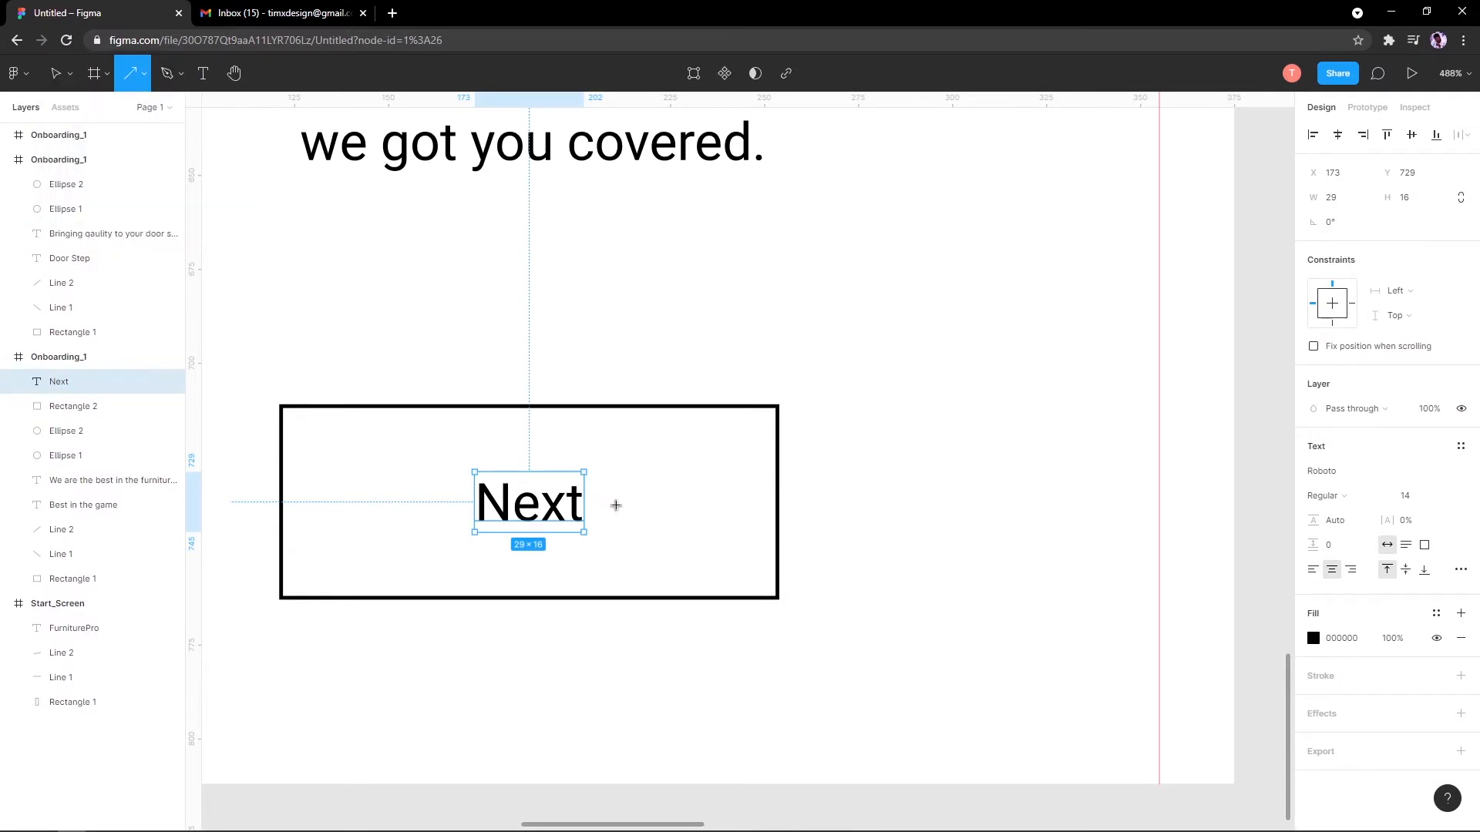
mouse_move(600, 499)
left_mouse_down()
mouse_move(670, 514)
mouse_move(641, 514)
left_mouse_up()
left_click(817, 473)
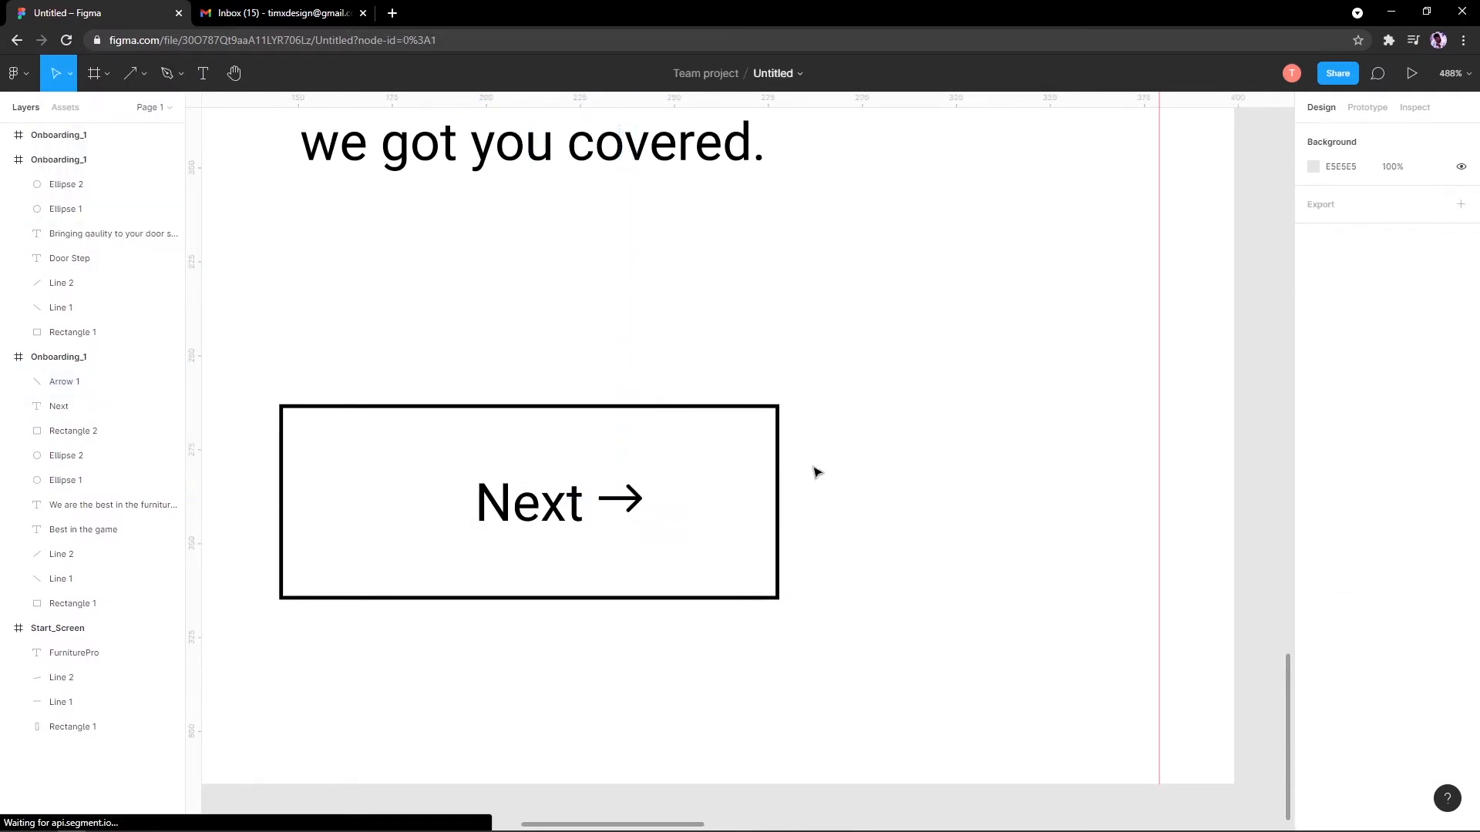
scroll(684, 467, "down", 4)
scroll(672, 484, "up", 5)
left_click(682, 456)
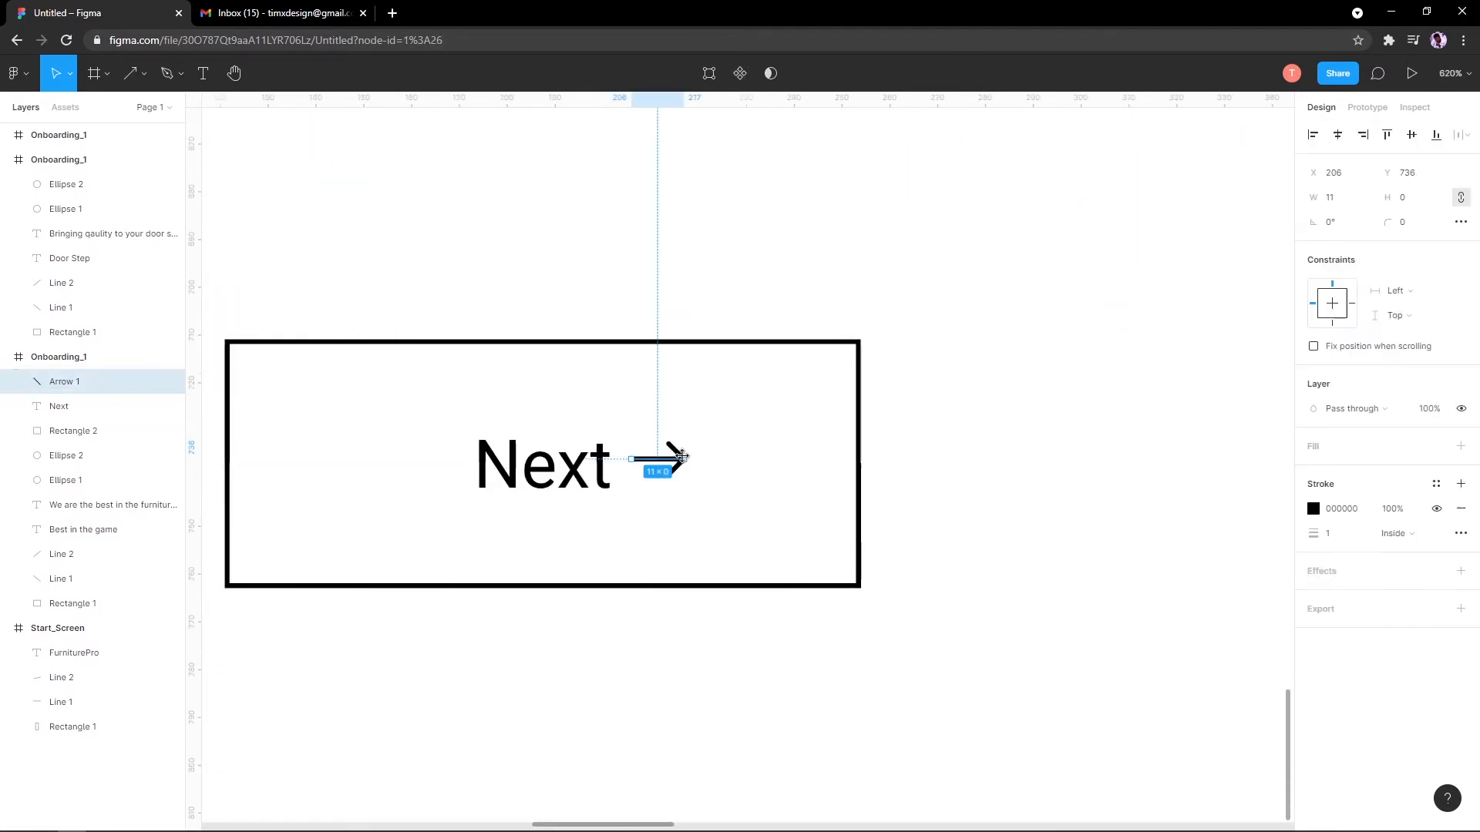
left_click_drag(682, 456, 669, 484)
left_click(668, 459)
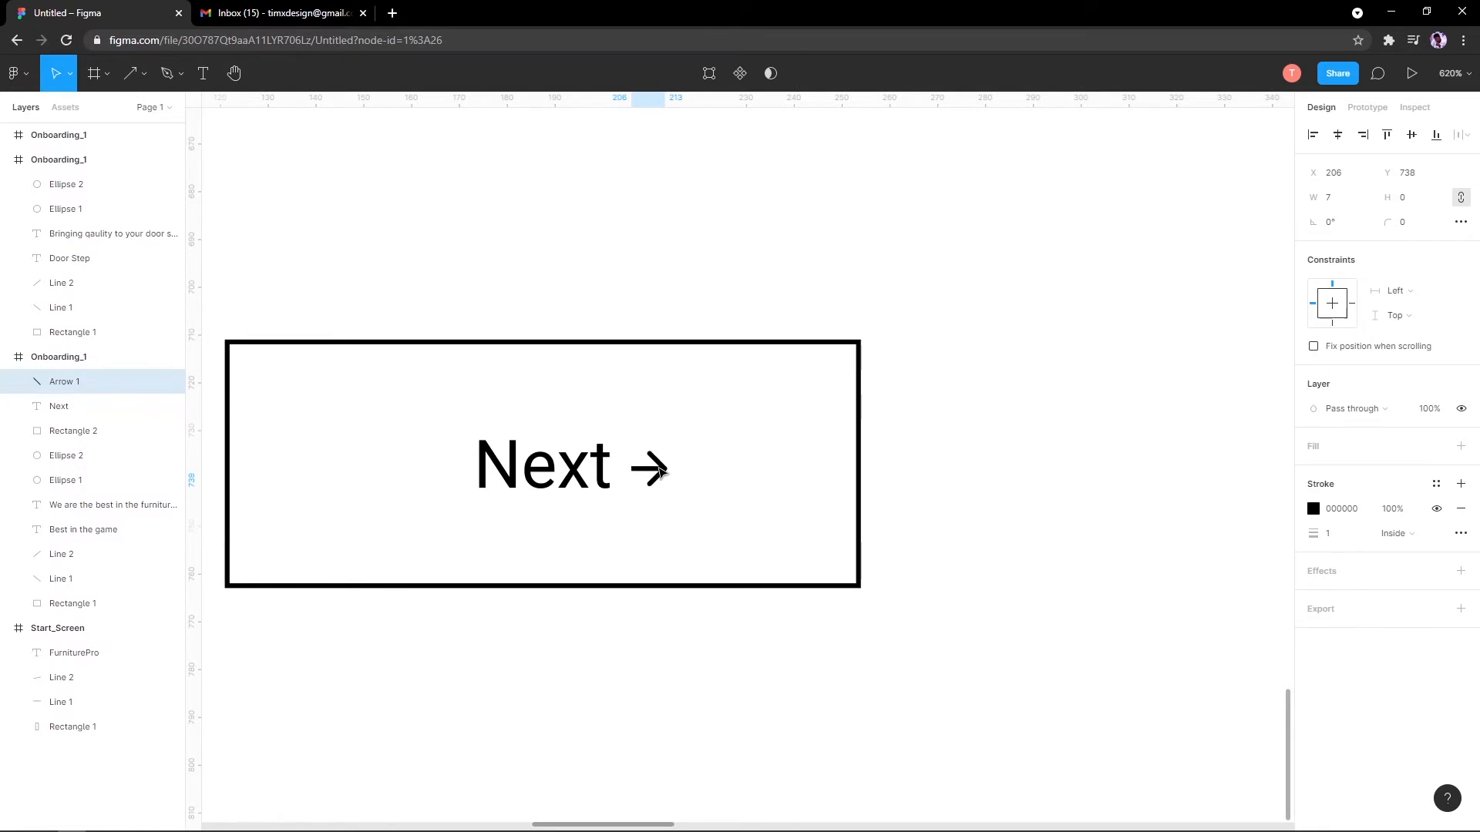
scroll(663, 473, "down", 3)
left_click(872, 511)
scroll(839, 496, "down", 8)
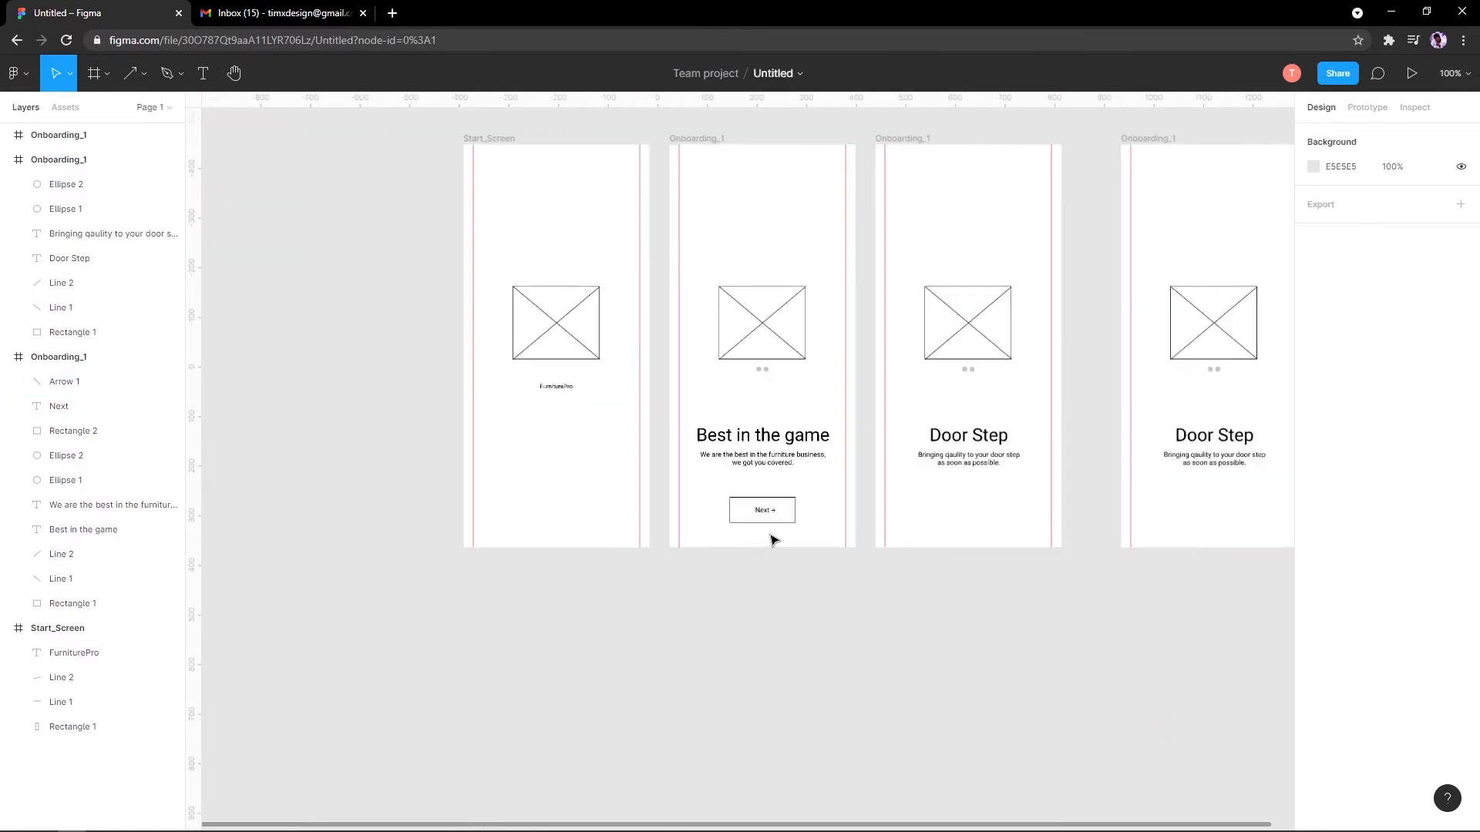
scroll(772, 539, "up", 8)
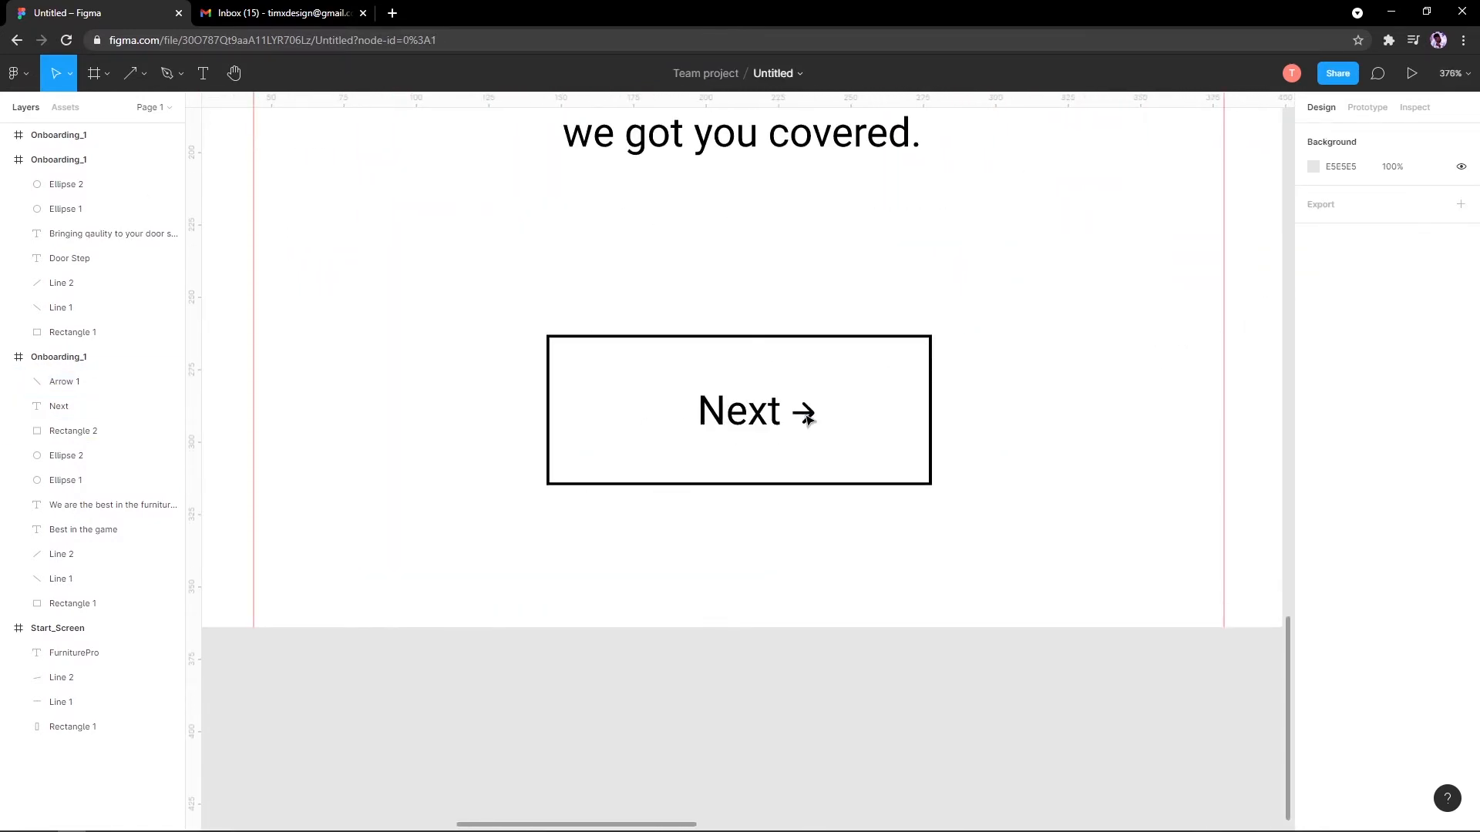
left_click(807, 418)
key("Delete")
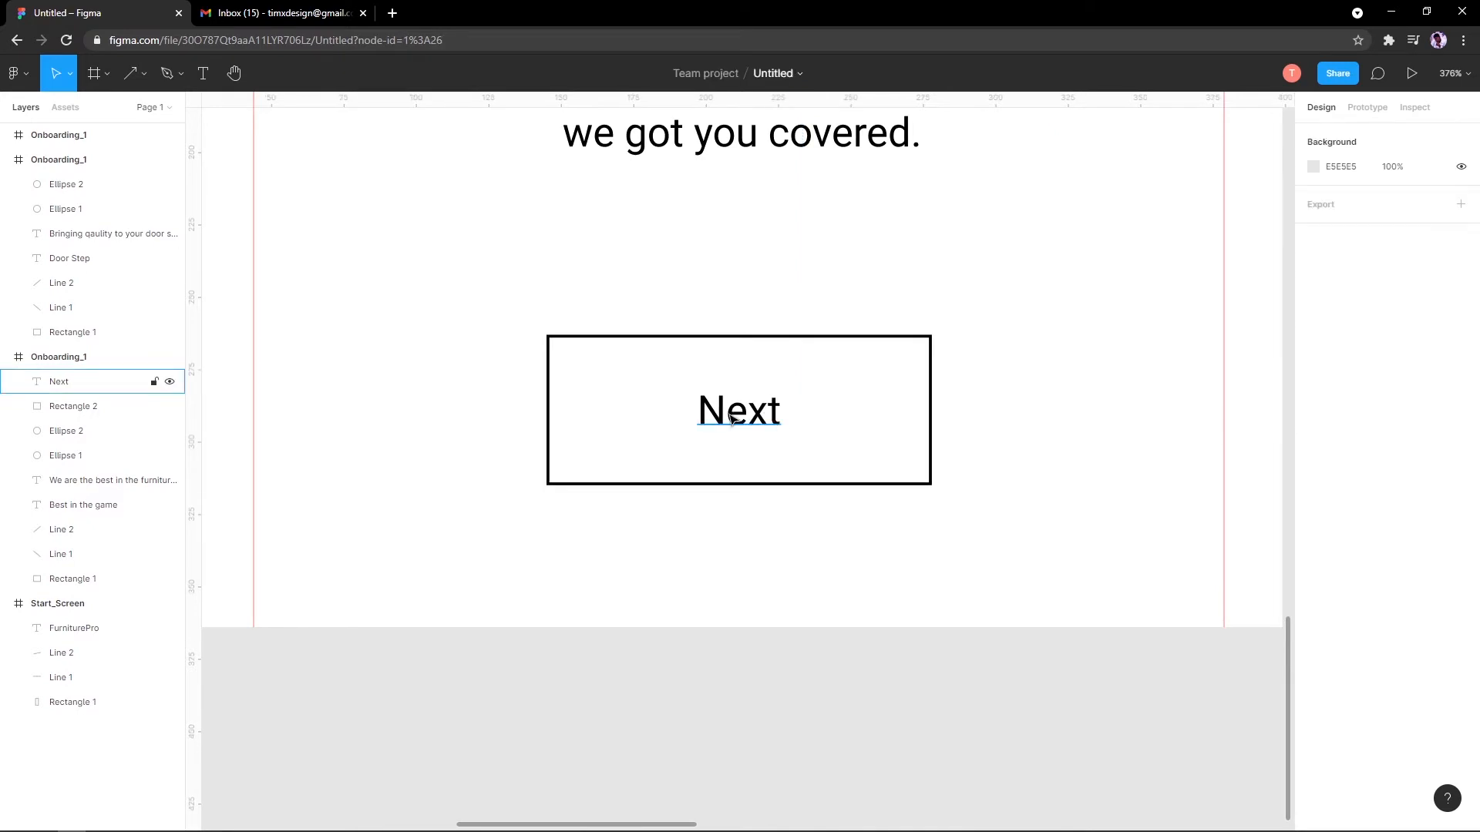
left_click(755, 415)
scroll(921, 304, "down", 10)
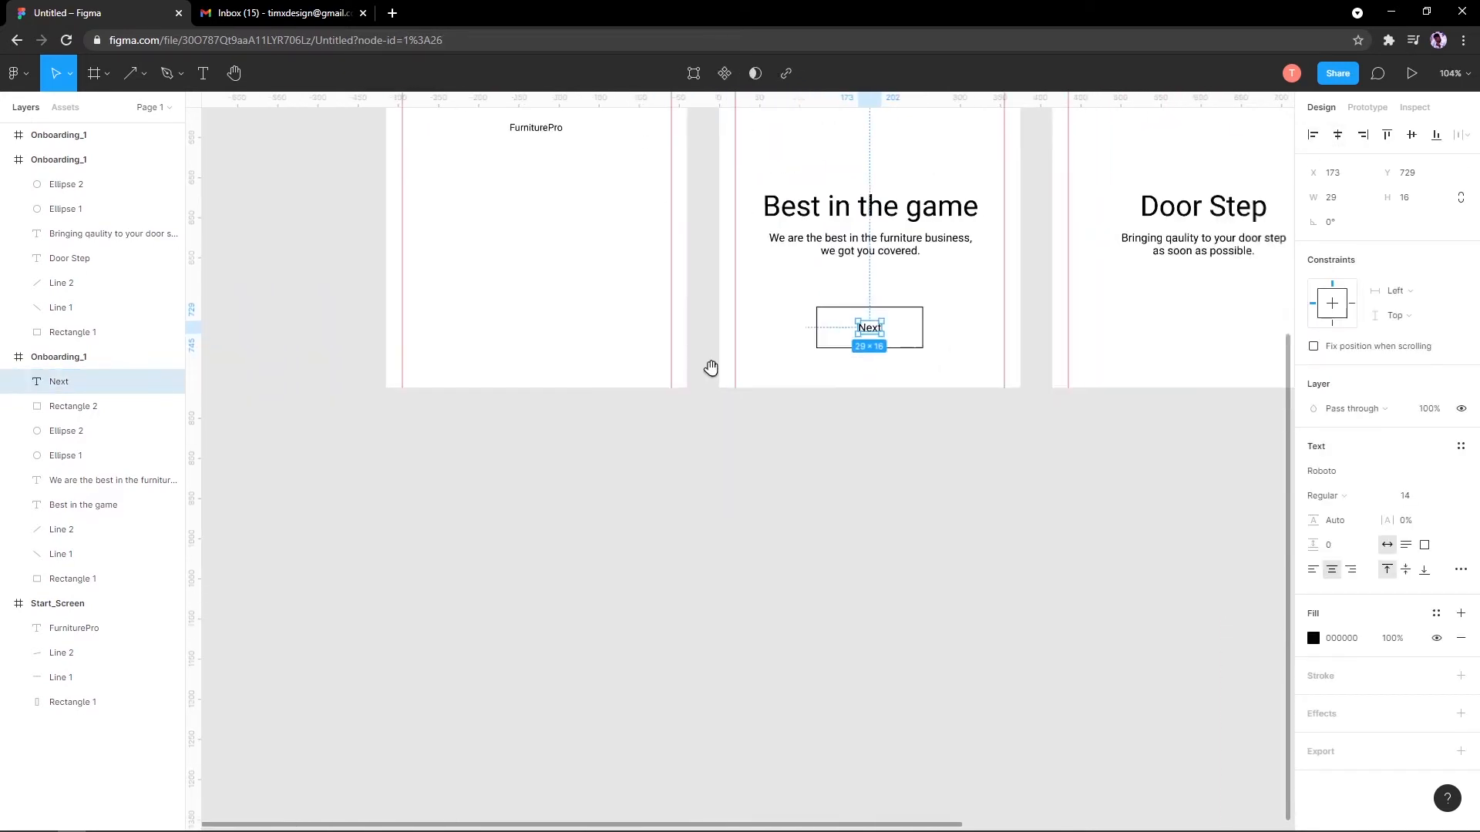
scroll(571, 514, "up", 6)
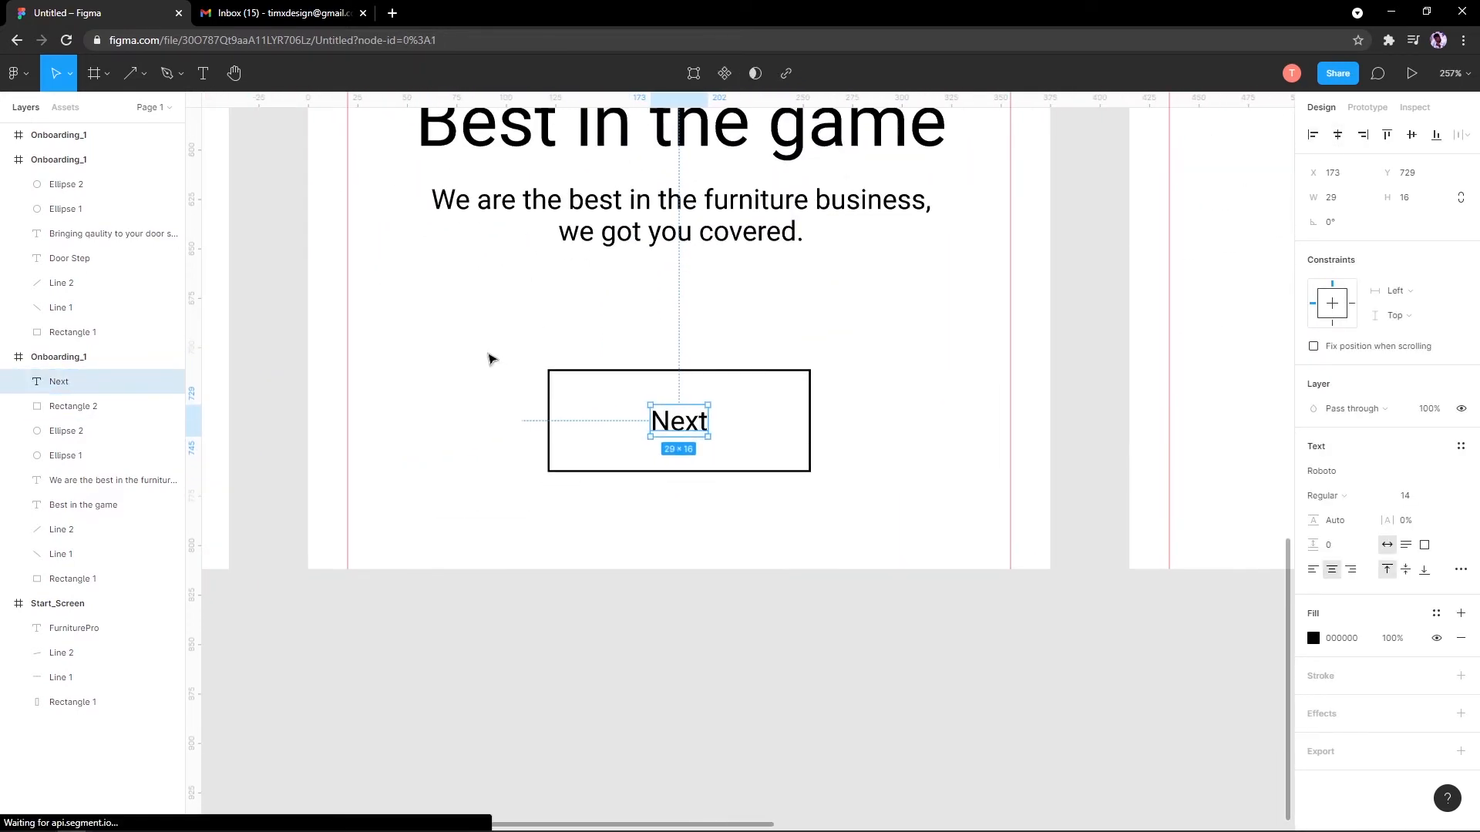
Step: Turn the Next label and Rectangle 2 into a component
left_click_drag(487, 352, 877, 529)
right_click(668, 423)
mouse_move(669, 426)
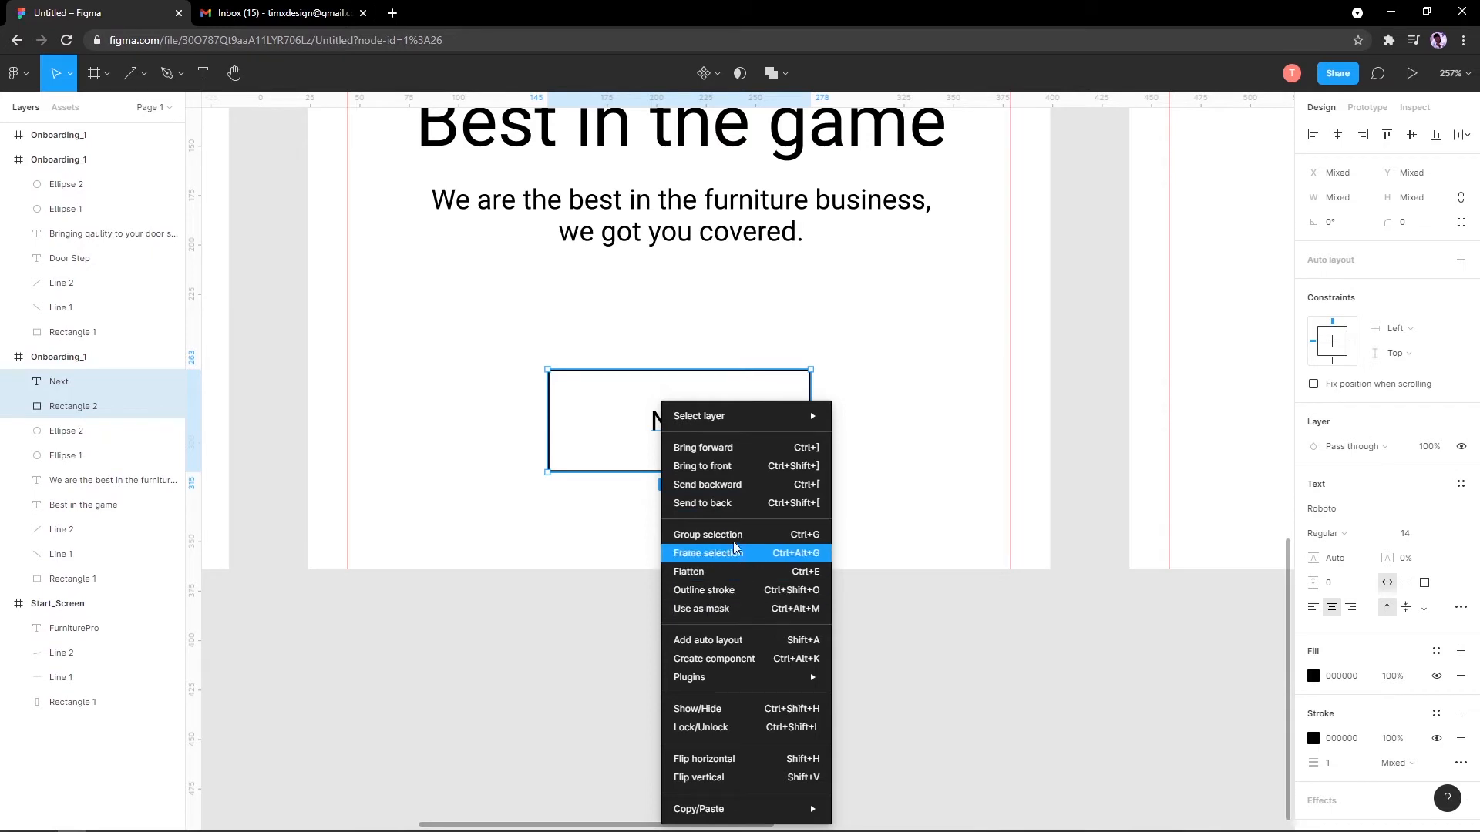
left_click(718, 666)
Step: Paste a copy of the Next button component onto the Door Step screen
scroll(722, 663, "down", 5)
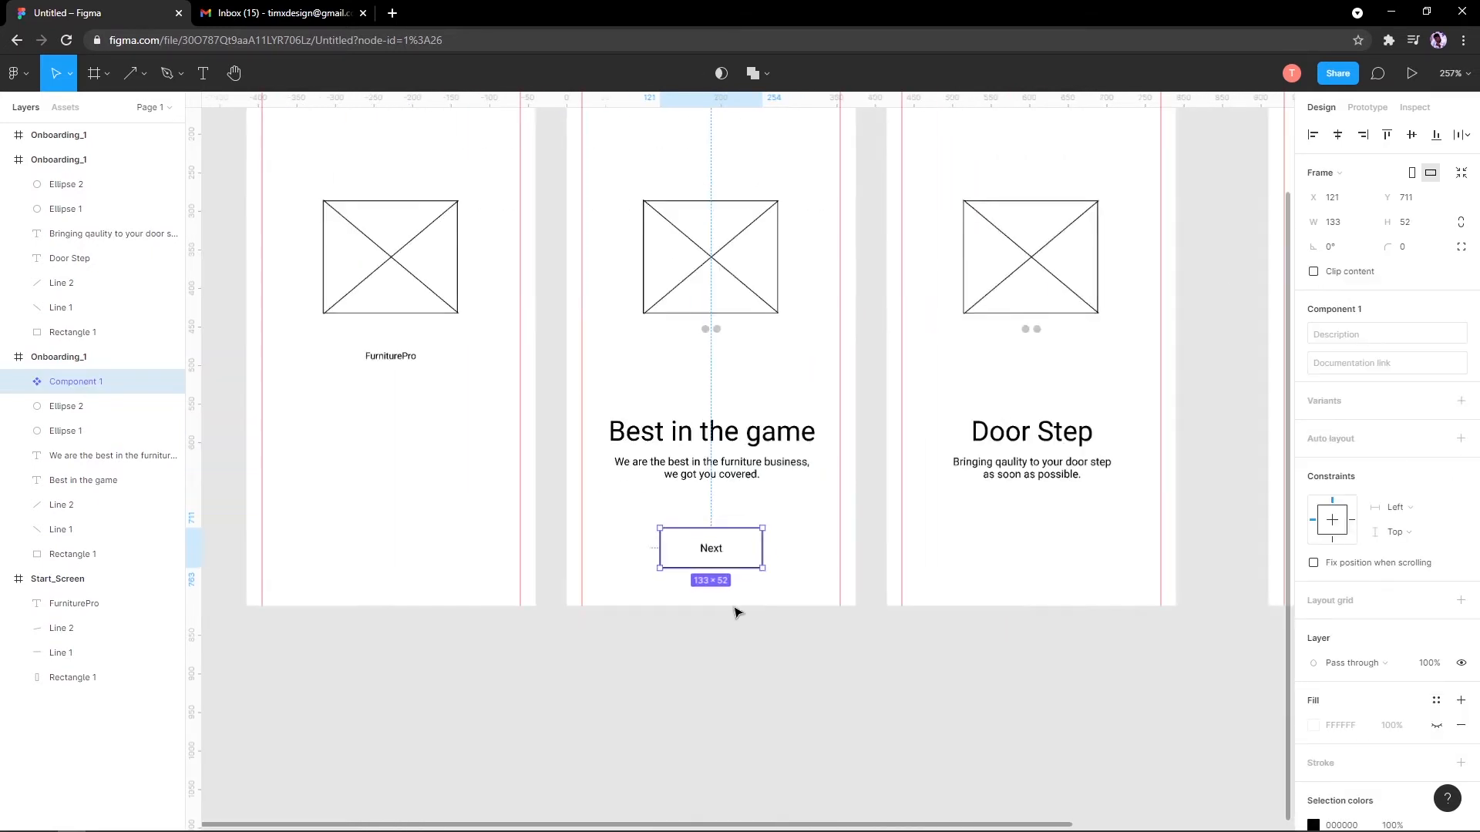
scroll(733, 608, "up", 4)
scroll(732, 613, "down", 4)
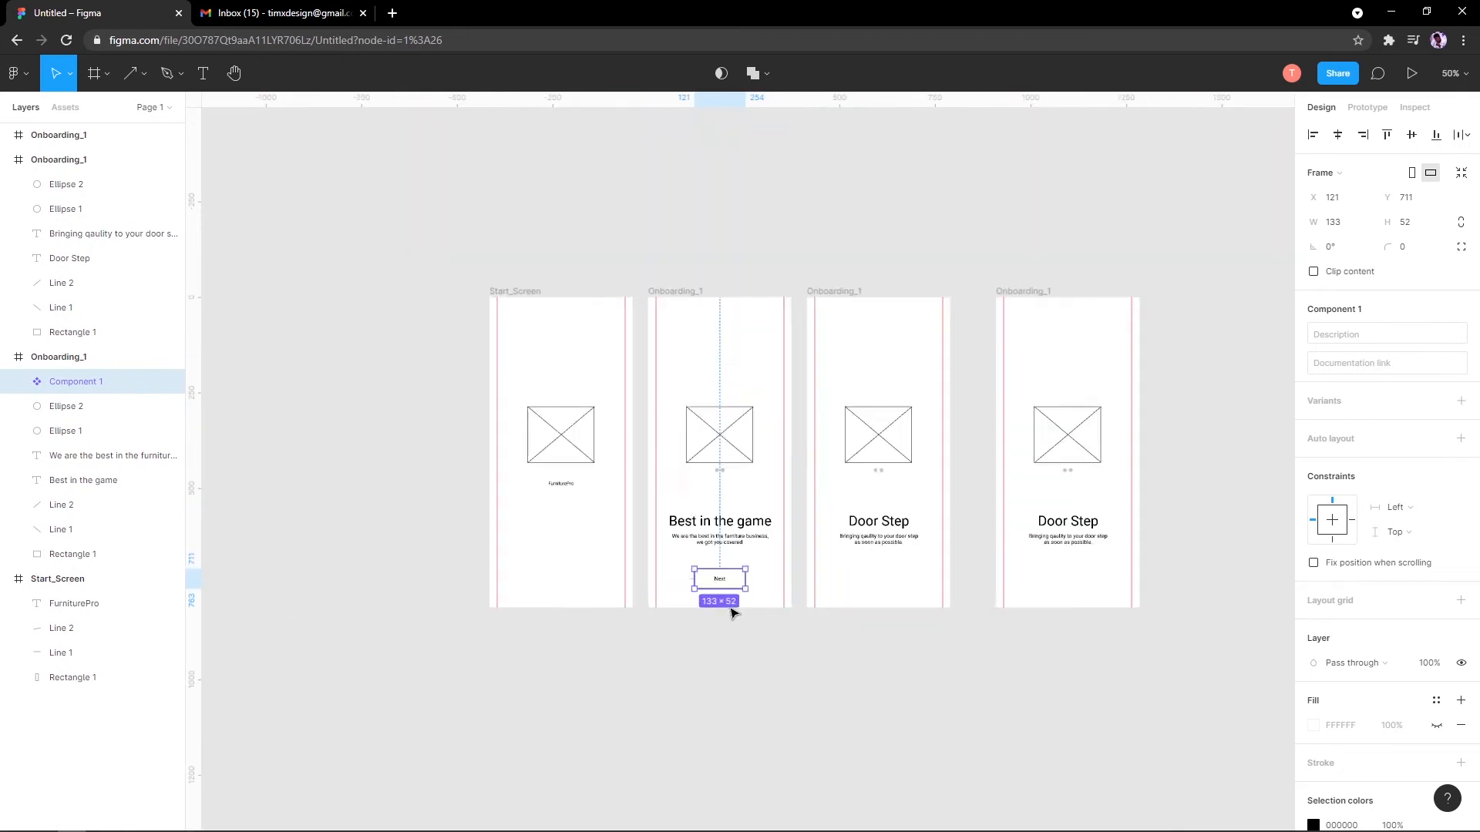
scroll(733, 611, "up", 5)
left_click_drag(560, 562, 485, 585)
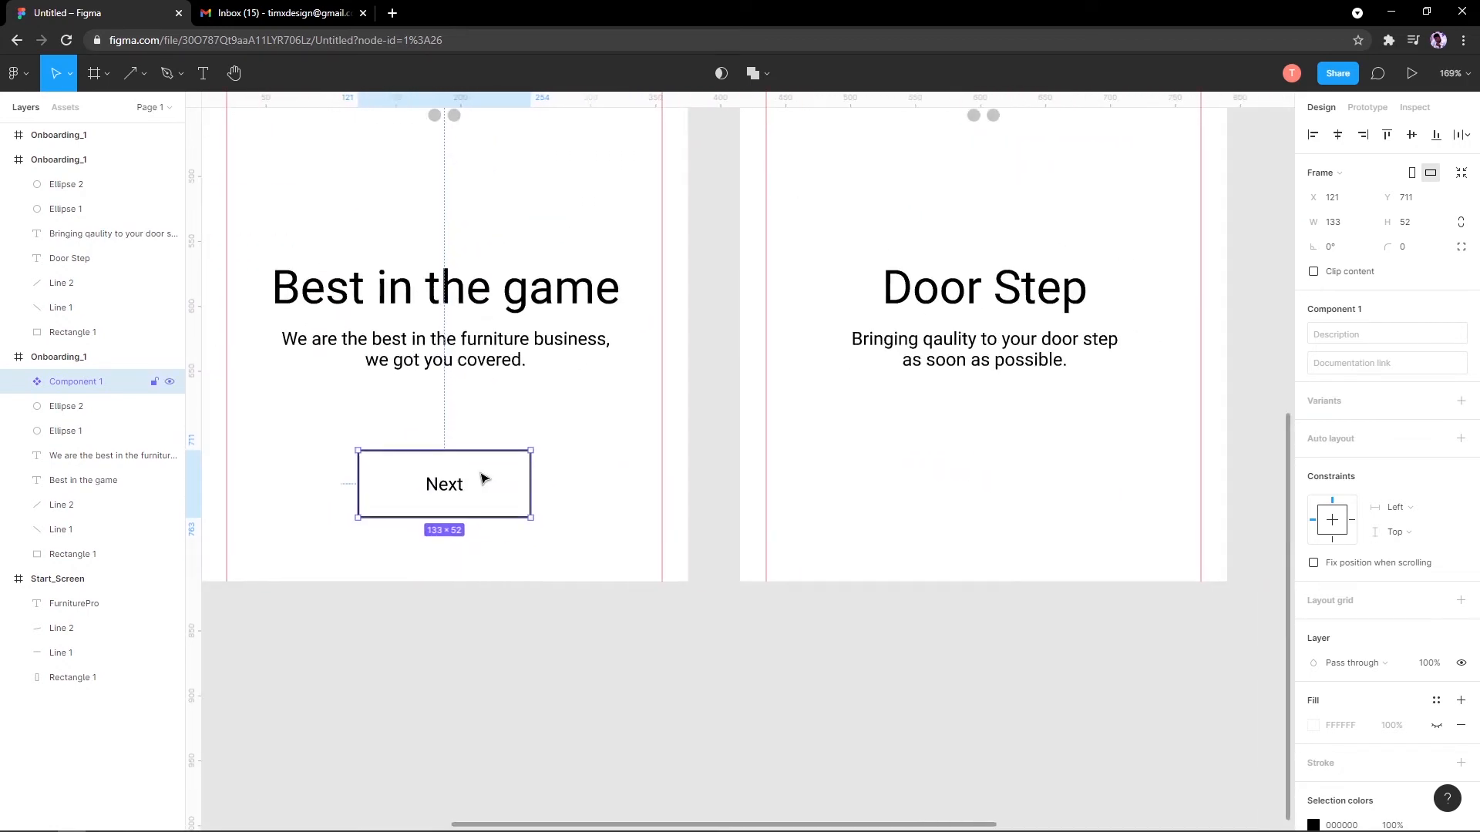
left_click_drag(441, 481, 510, 495)
key("ctrl+z")
left_click(1033, 491)
key("ctrl+v")
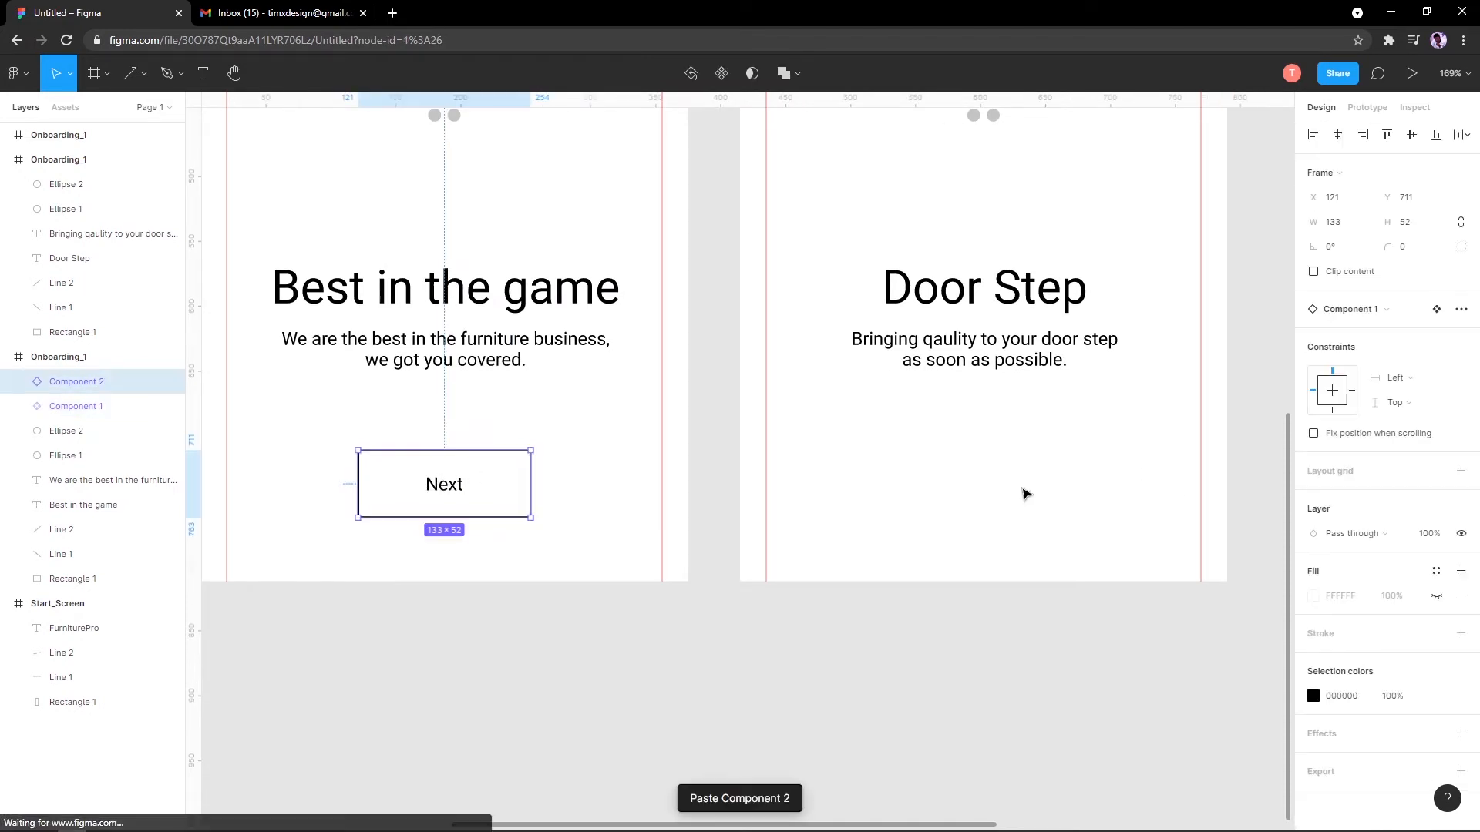
key("ctrl+z")
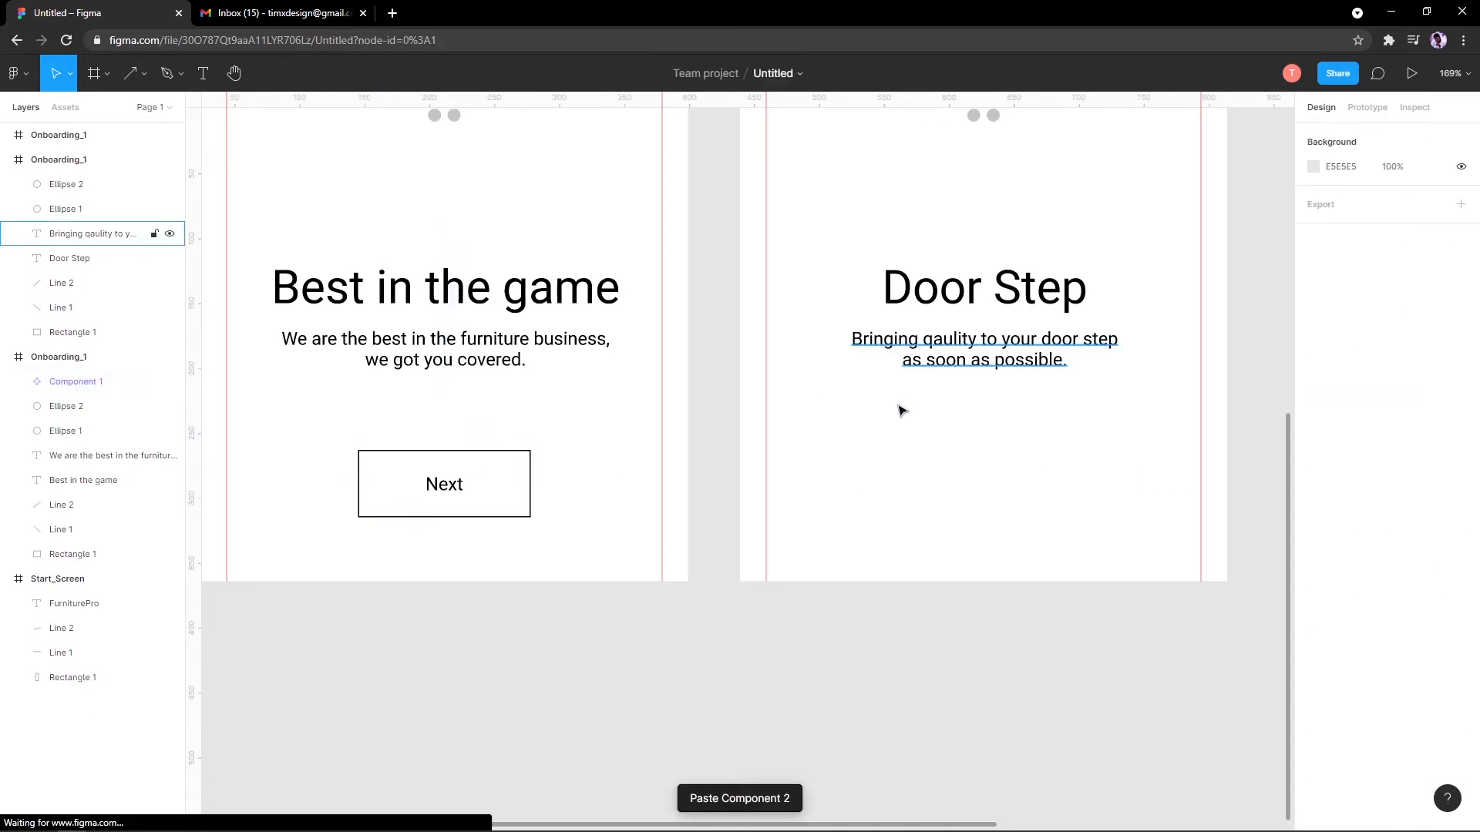
right_click(899, 411)
left_click(840, 404)
left_click_drag(851, 403, 852, 439)
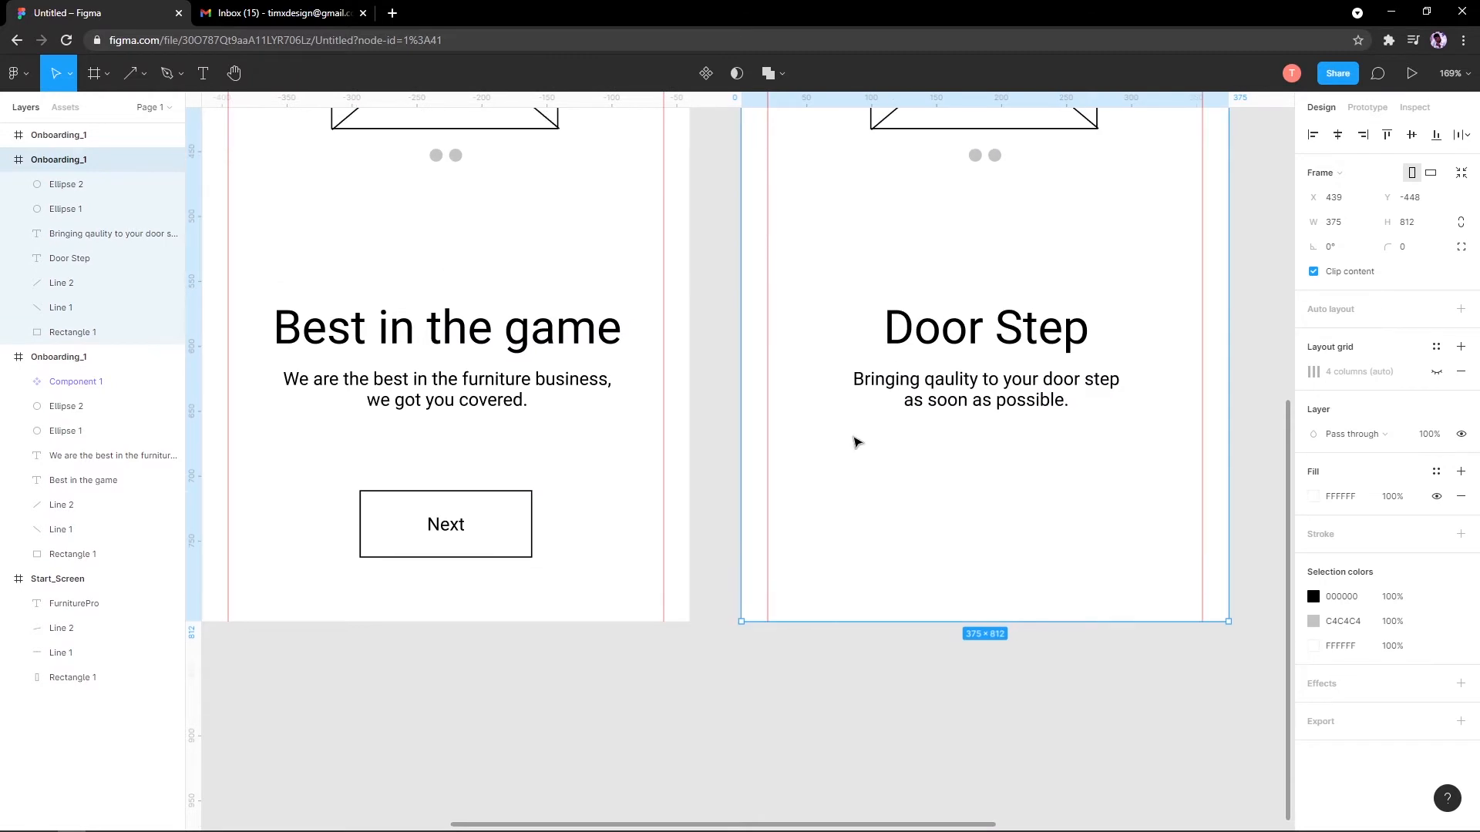
key("ctrl+v")
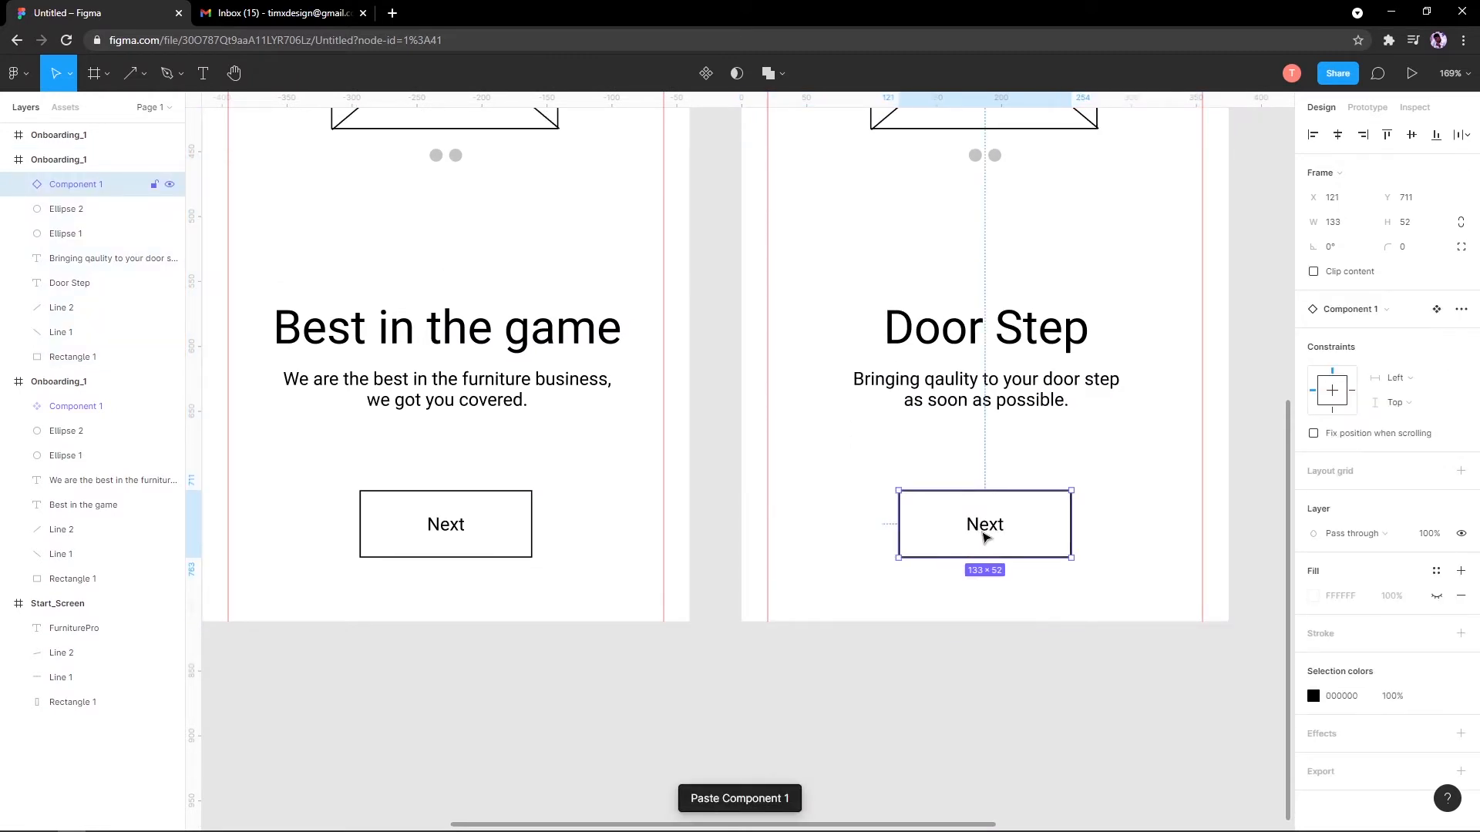
double_click(984, 532)
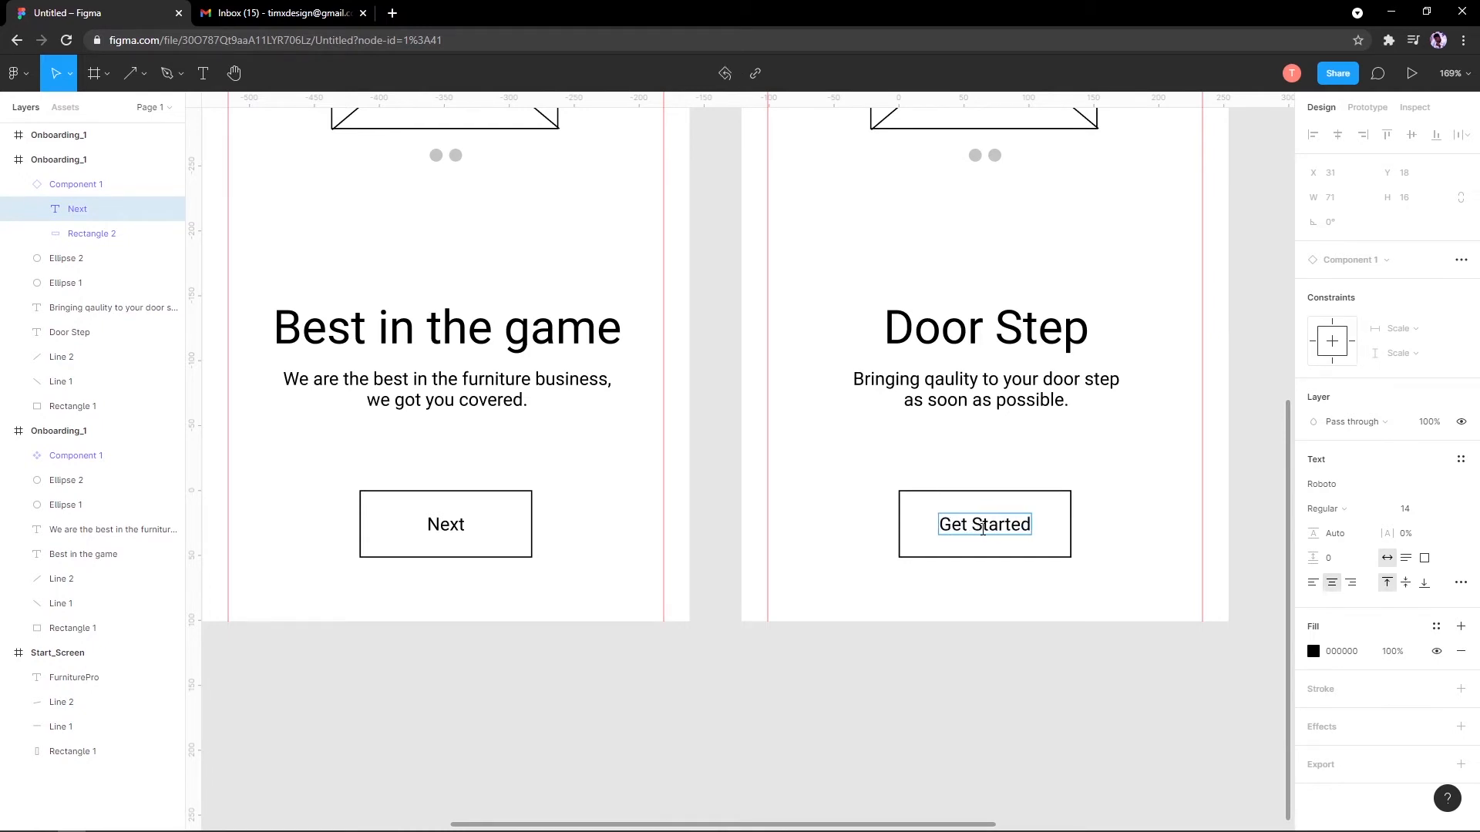
Step: Select all seven layers inside the last Onboarding_1 frame and delete them
left_click(1160, 349)
scroll(1161, 348, "down", 5)
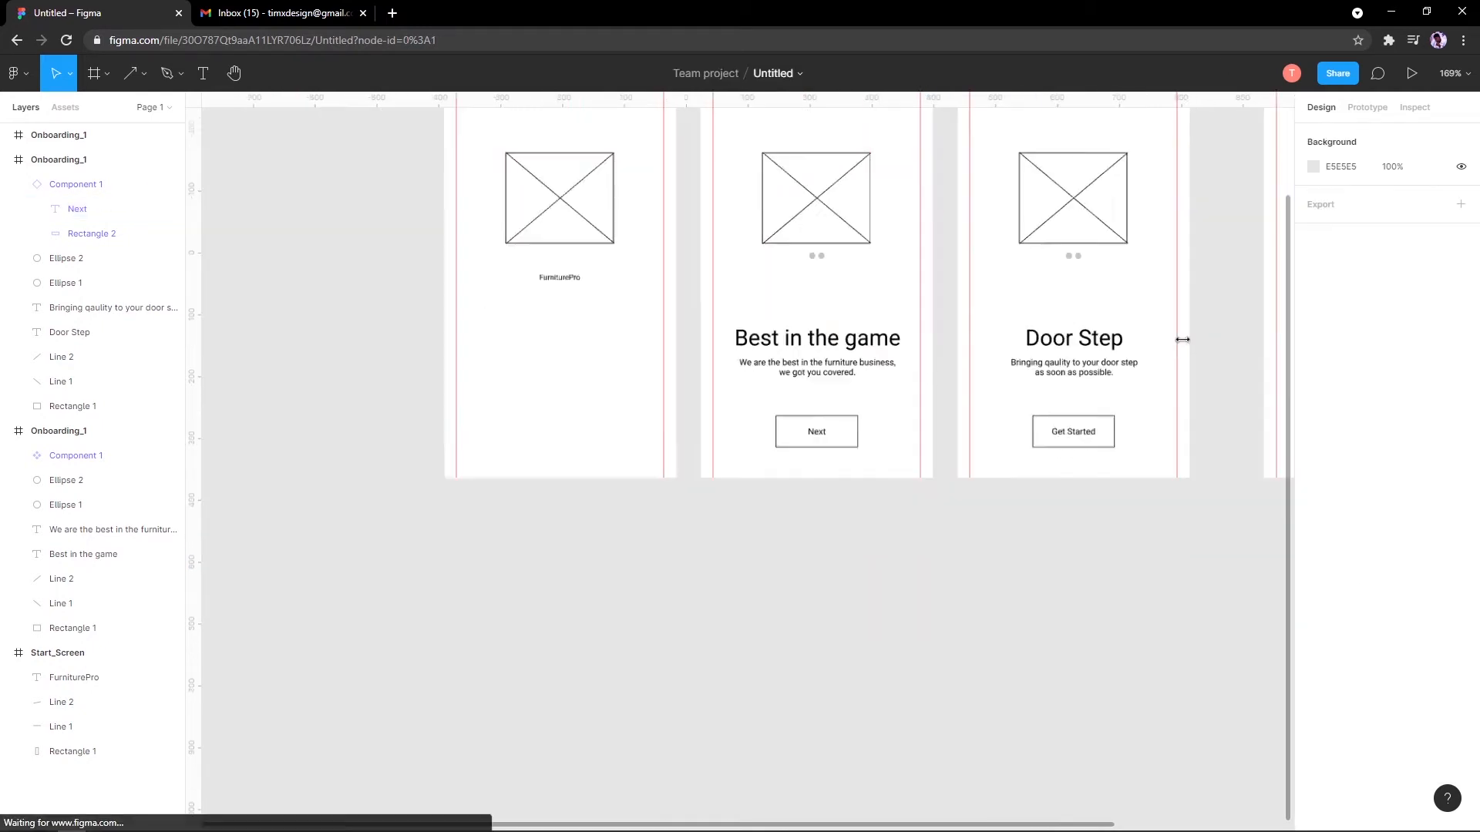
left_click_drag(1179, 337, 752, 422)
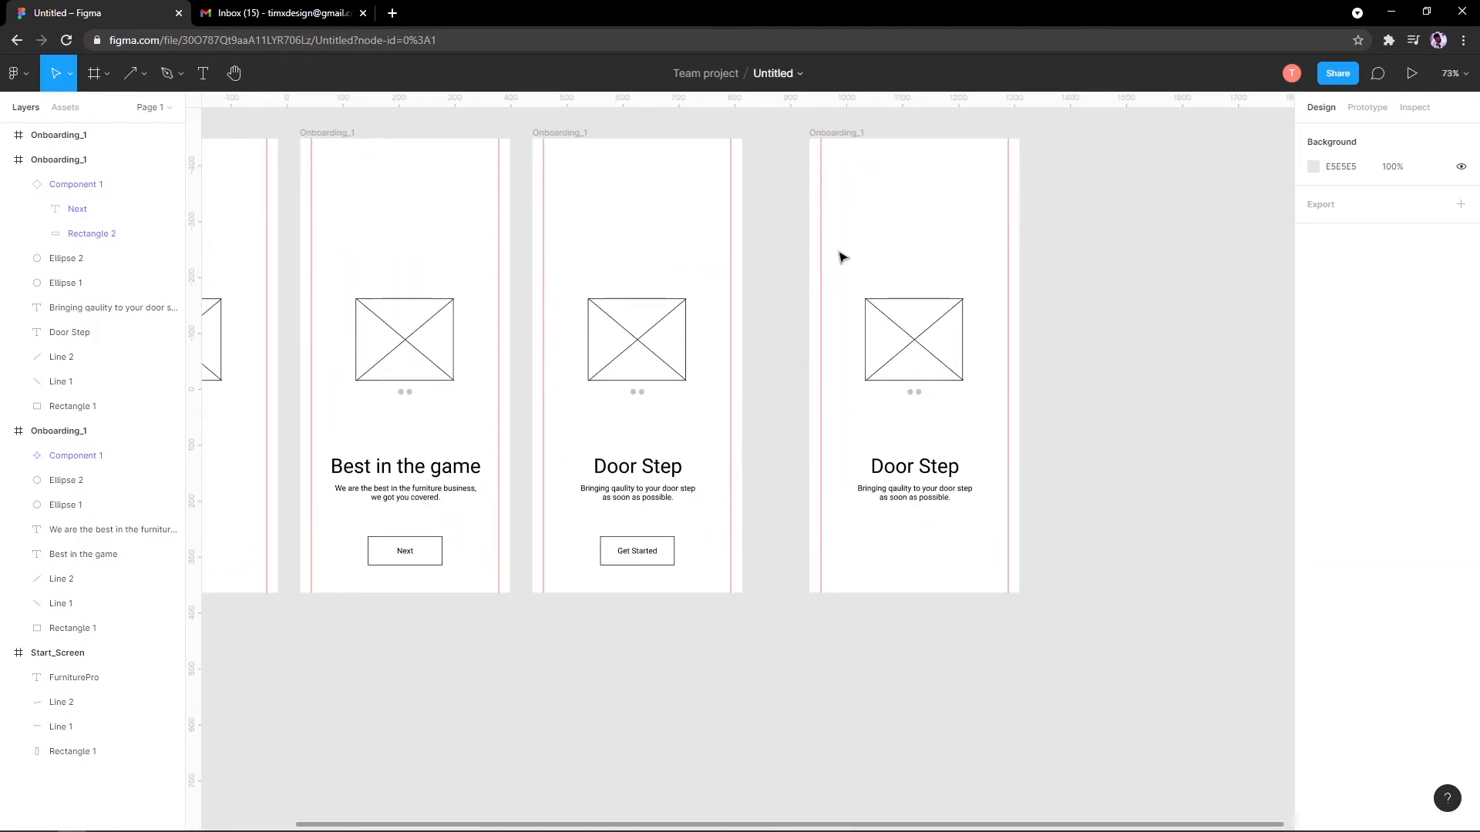
left_click_drag(1142, 273, 857, 529)
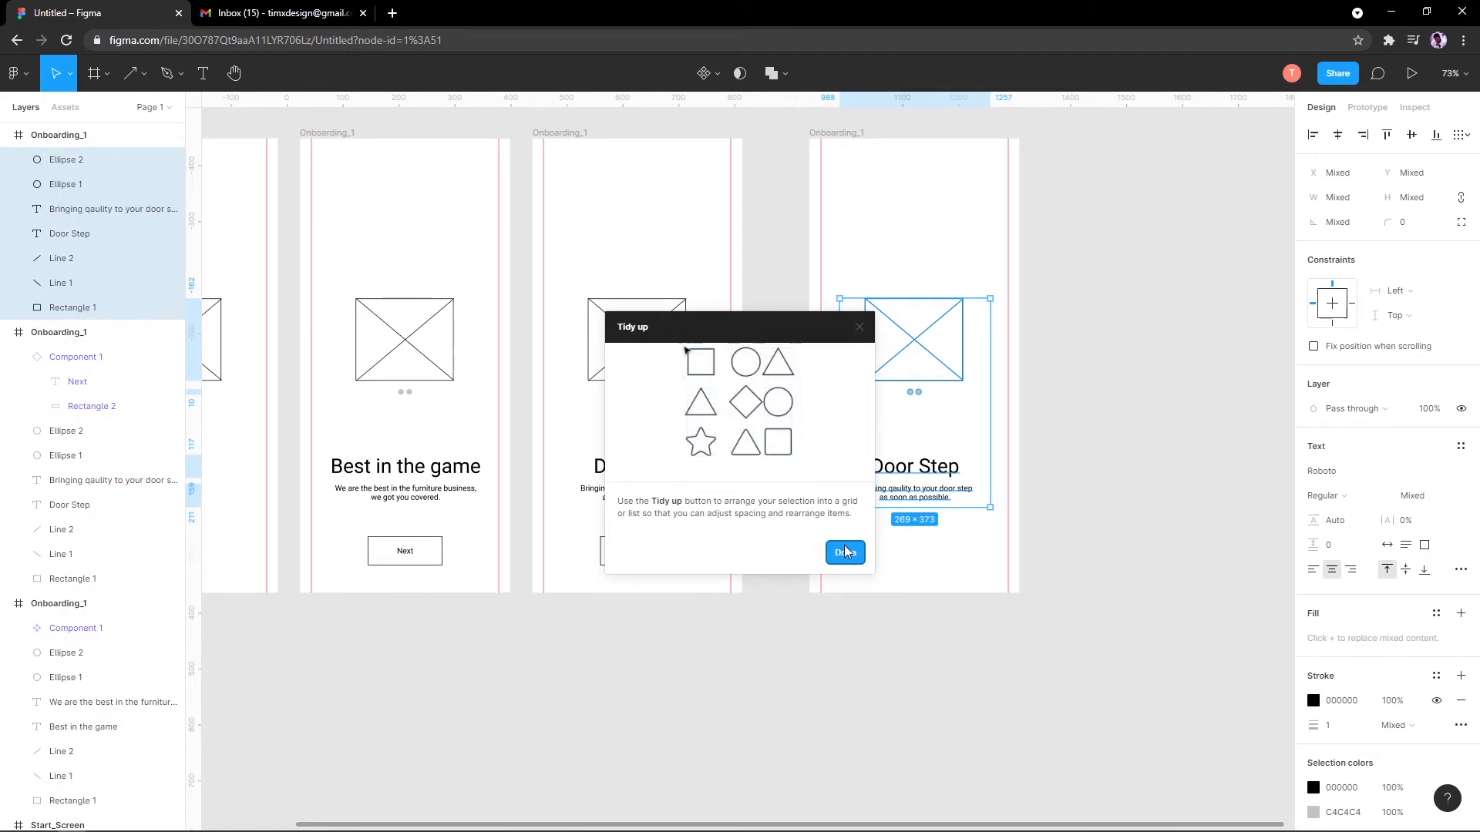
left_click(846, 552)
scroll(894, 385, "up", 1)
left_click(1030, 352)
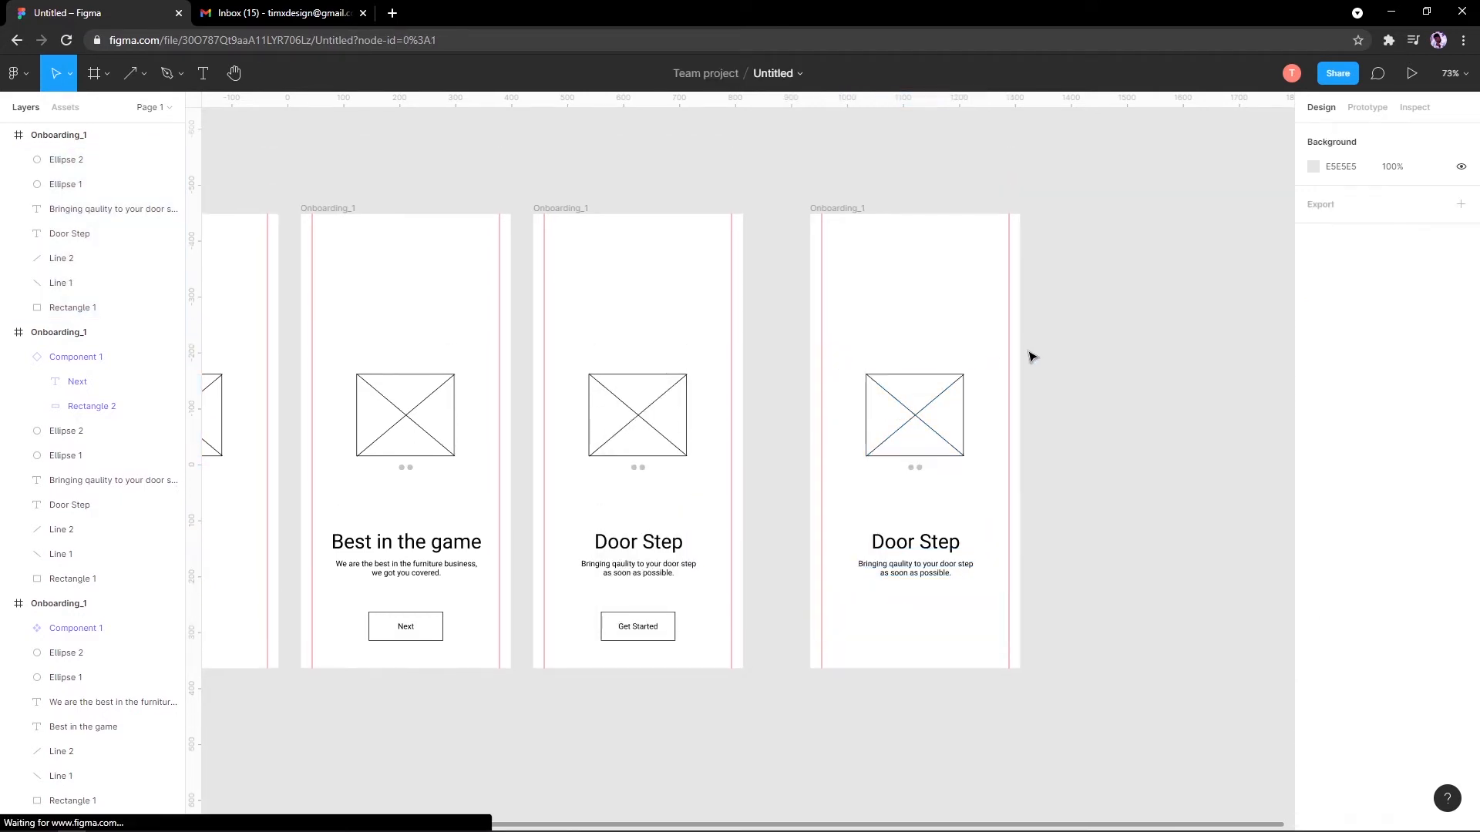
scroll(1113, 292, "down", 1)
scroll(1114, 293, "right", 1)
left_click_drag(1117, 288, 875, 640)
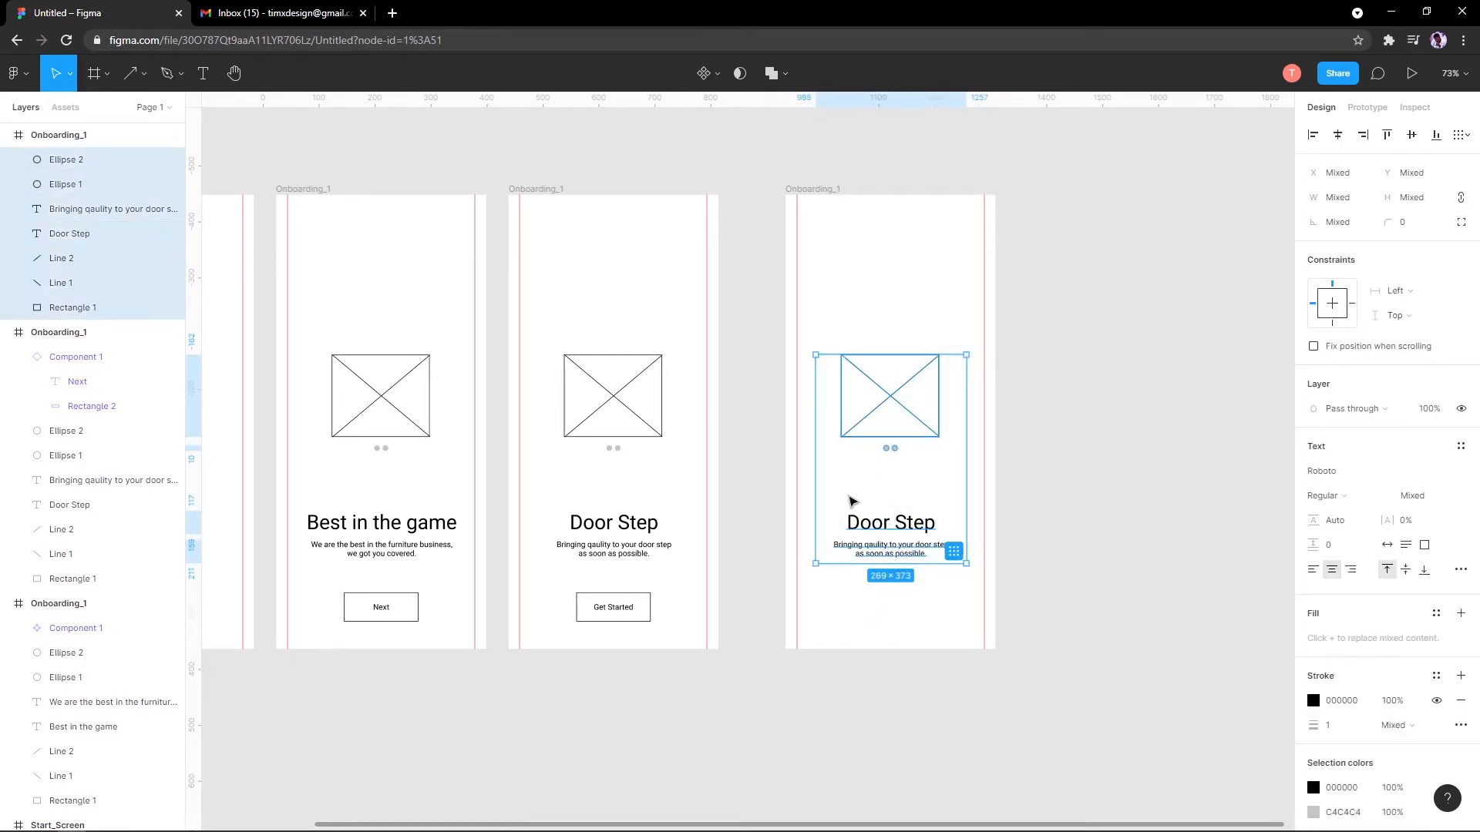
left_click(1062, 332)
left_click_drag(1047, 402, 846, 569)
key("Delete")
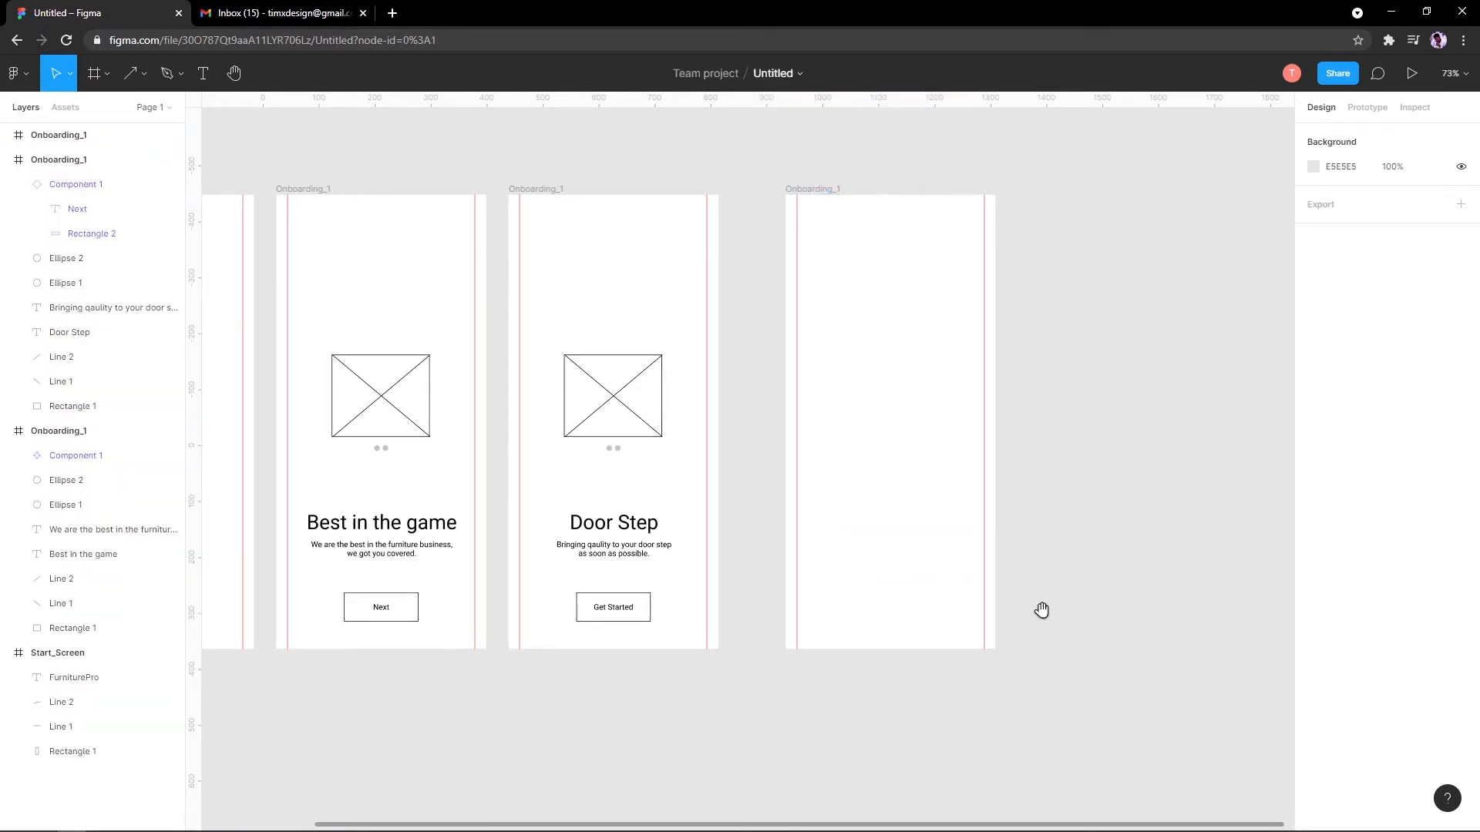
Step: Pan and zoom to centre the now-empty frame in view
scroll(925, 601, "right", 3)
scroll(726, 523, "up", 2)
scroll(726, 522, "up", 2)
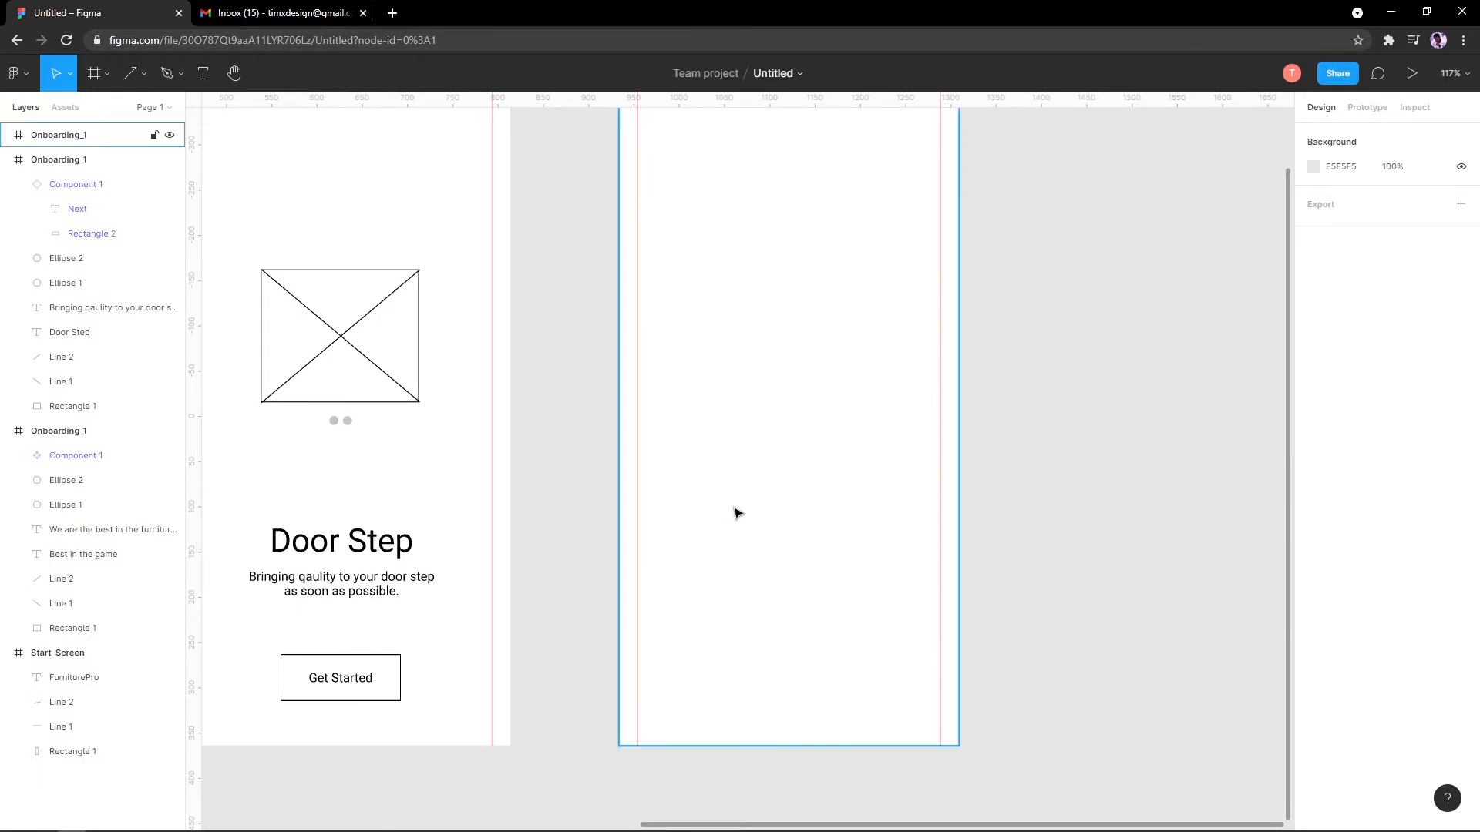
scroll(736, 513, "down", 2)
left_click_drag(736, 513, 710, 598)
scroll(710, 598, "down", 1)
scroll(700, 564, "up", 2)
left_click_drag(700, 545, 593, 494)
scroll(707, 455, "down", 2)
scroll(573, 462, "up", 1)
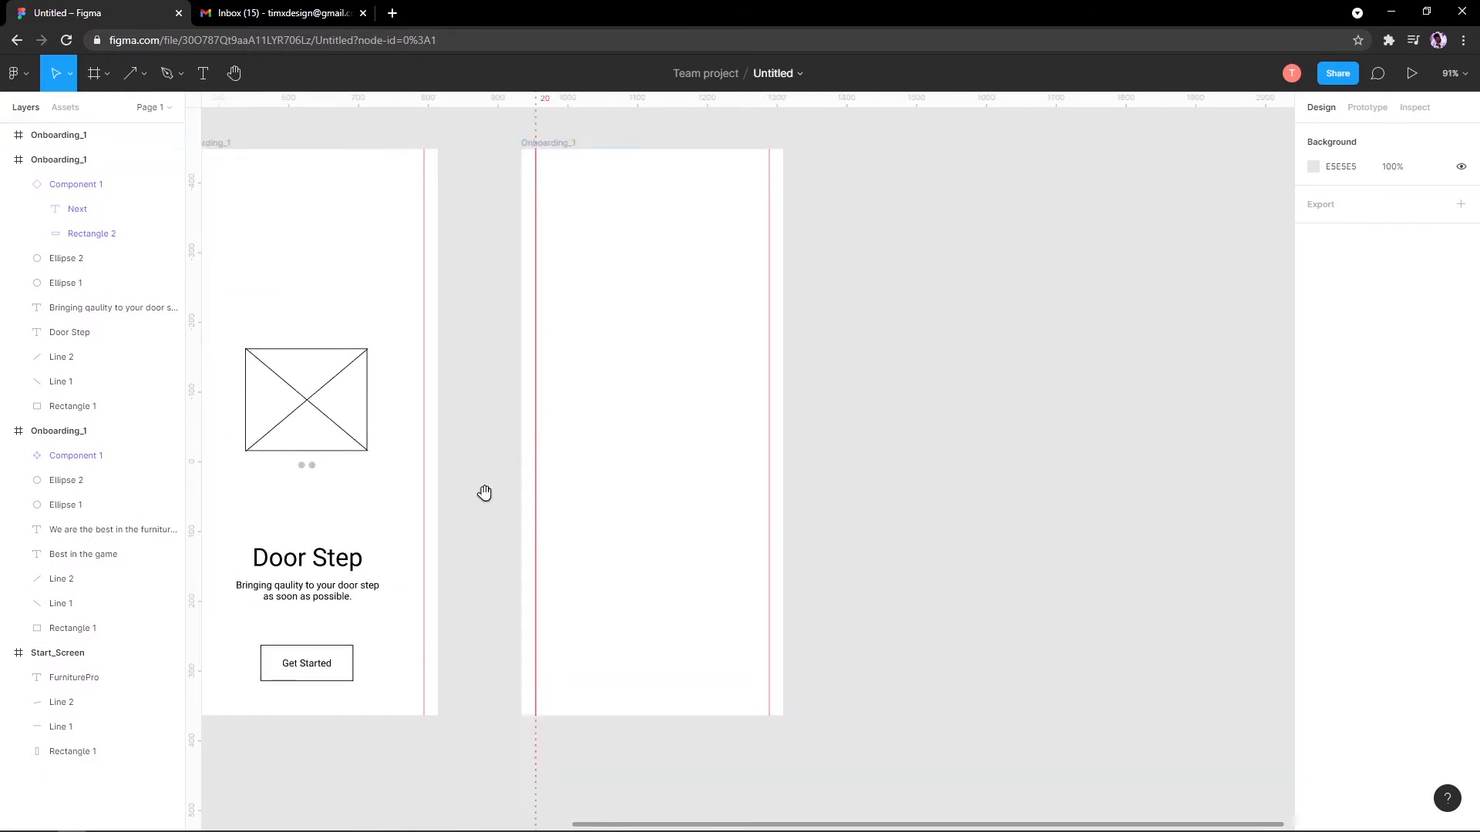
left_click_drag(485, 493, 430, 534)
Step: Draw a grey rectangle in the empty frame and stretch it between the left and right margins
left_click(97, 74)
left_click(105, 76)
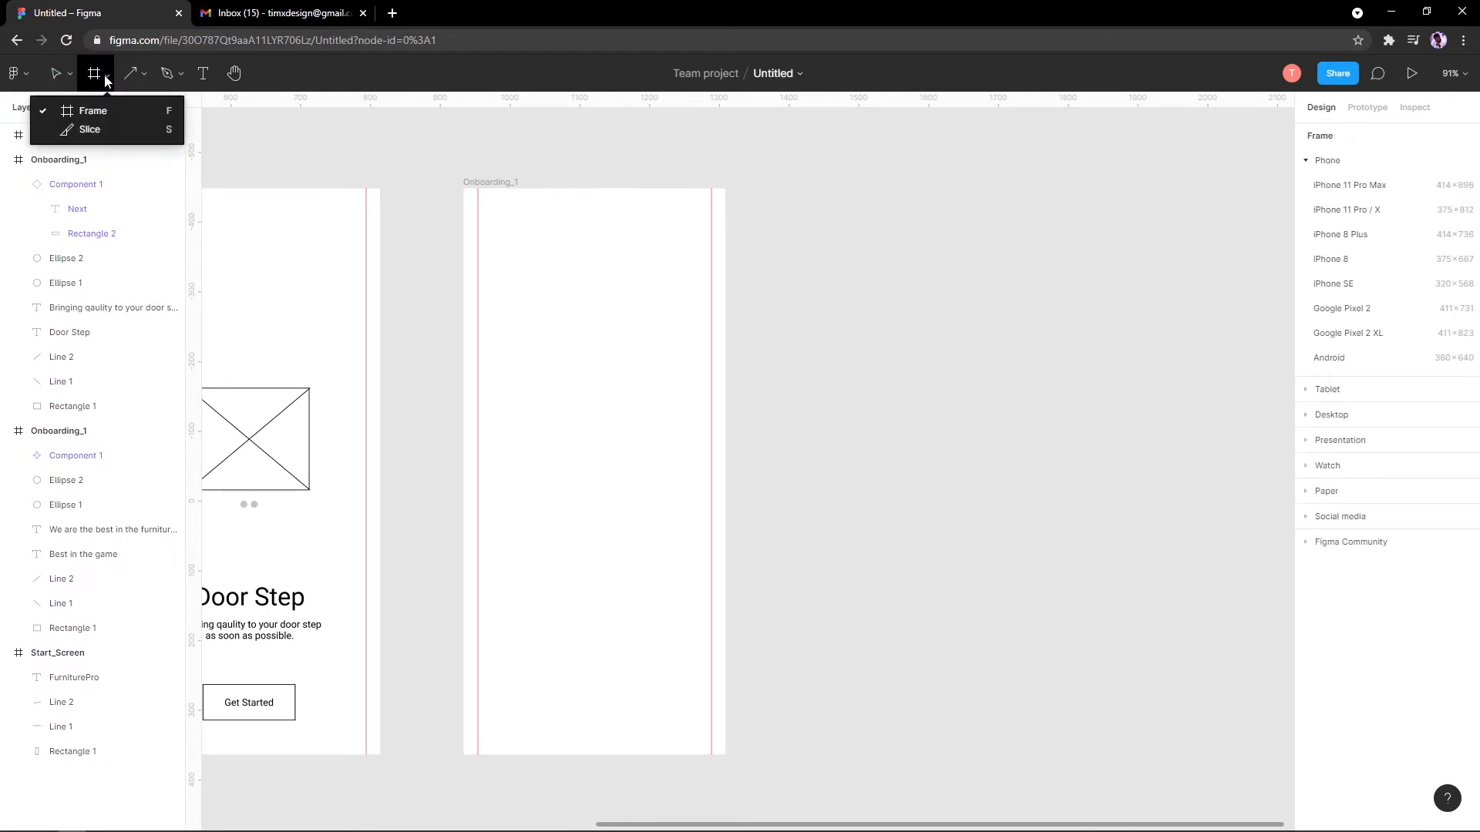
left_click(137, 77)
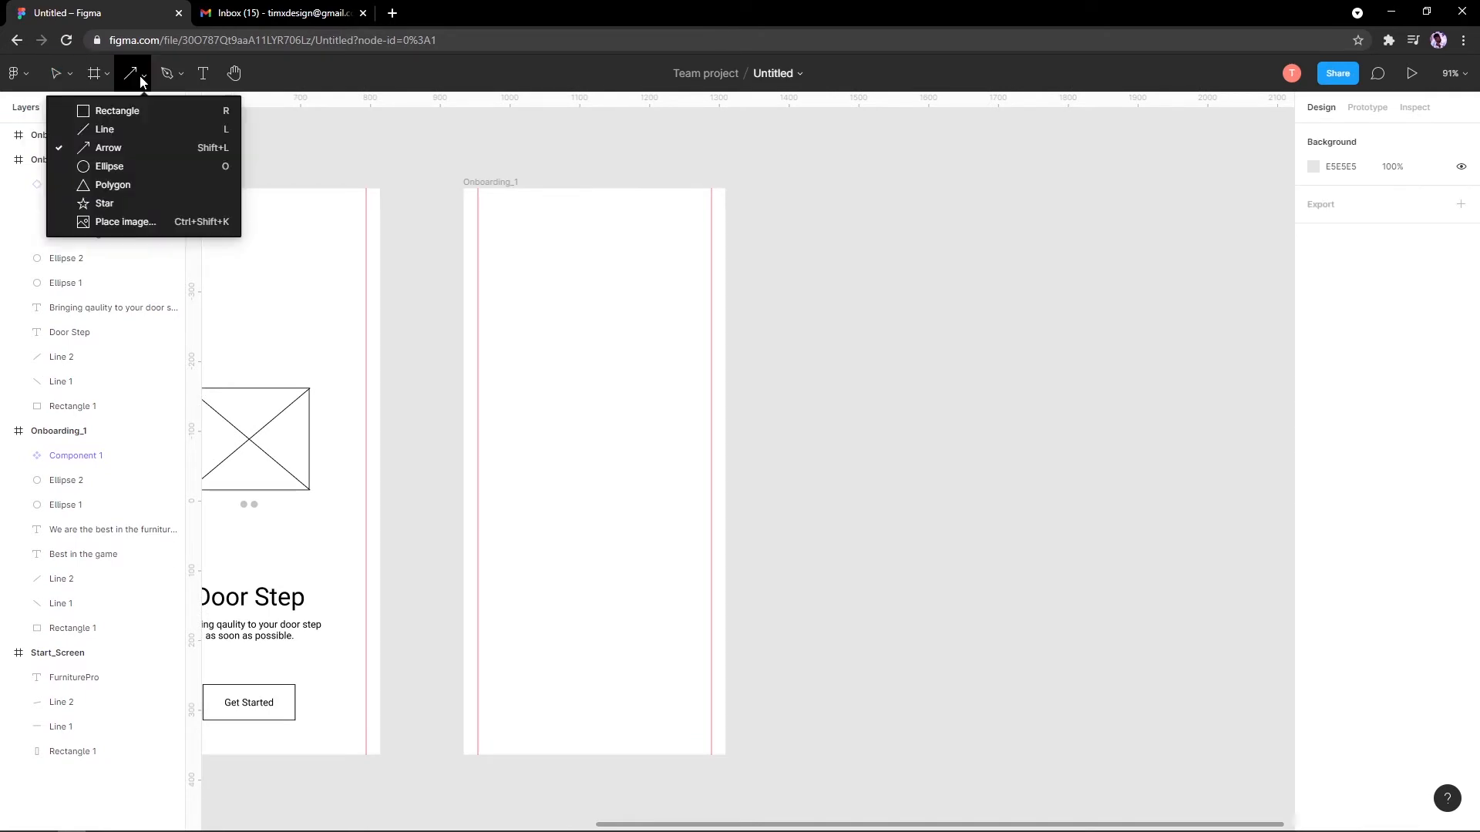
left_click(100, 111)
left_click_drag(506, 360, 583, 388)
left_click_drag(754, 391, 944, 392)
scroll(628, 407, "down", 1)
scroll(628, 411, "down", 3)
scroll(789, 432, "up", 3)
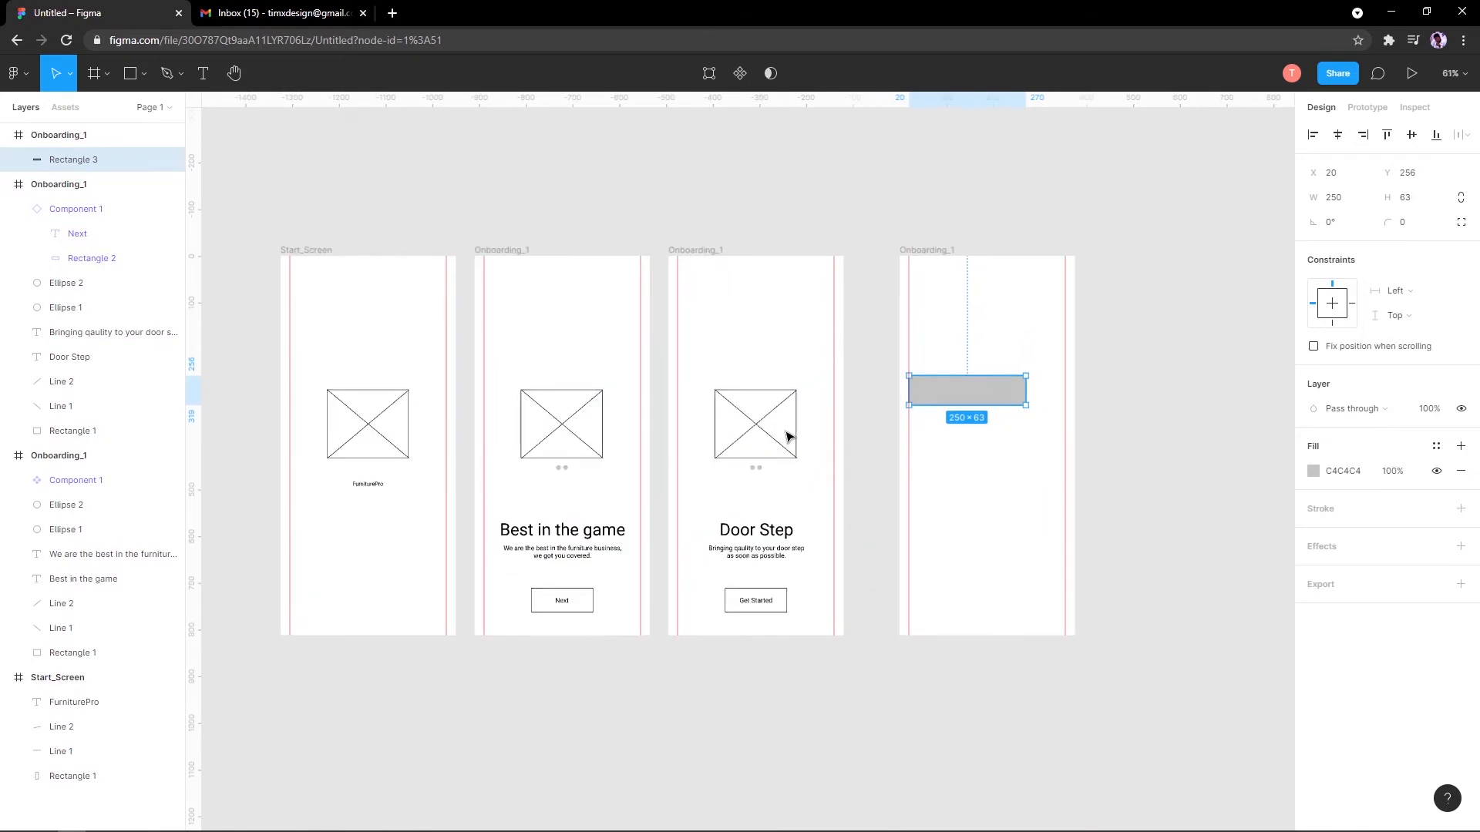
scroll(686, 434, "up", 1)
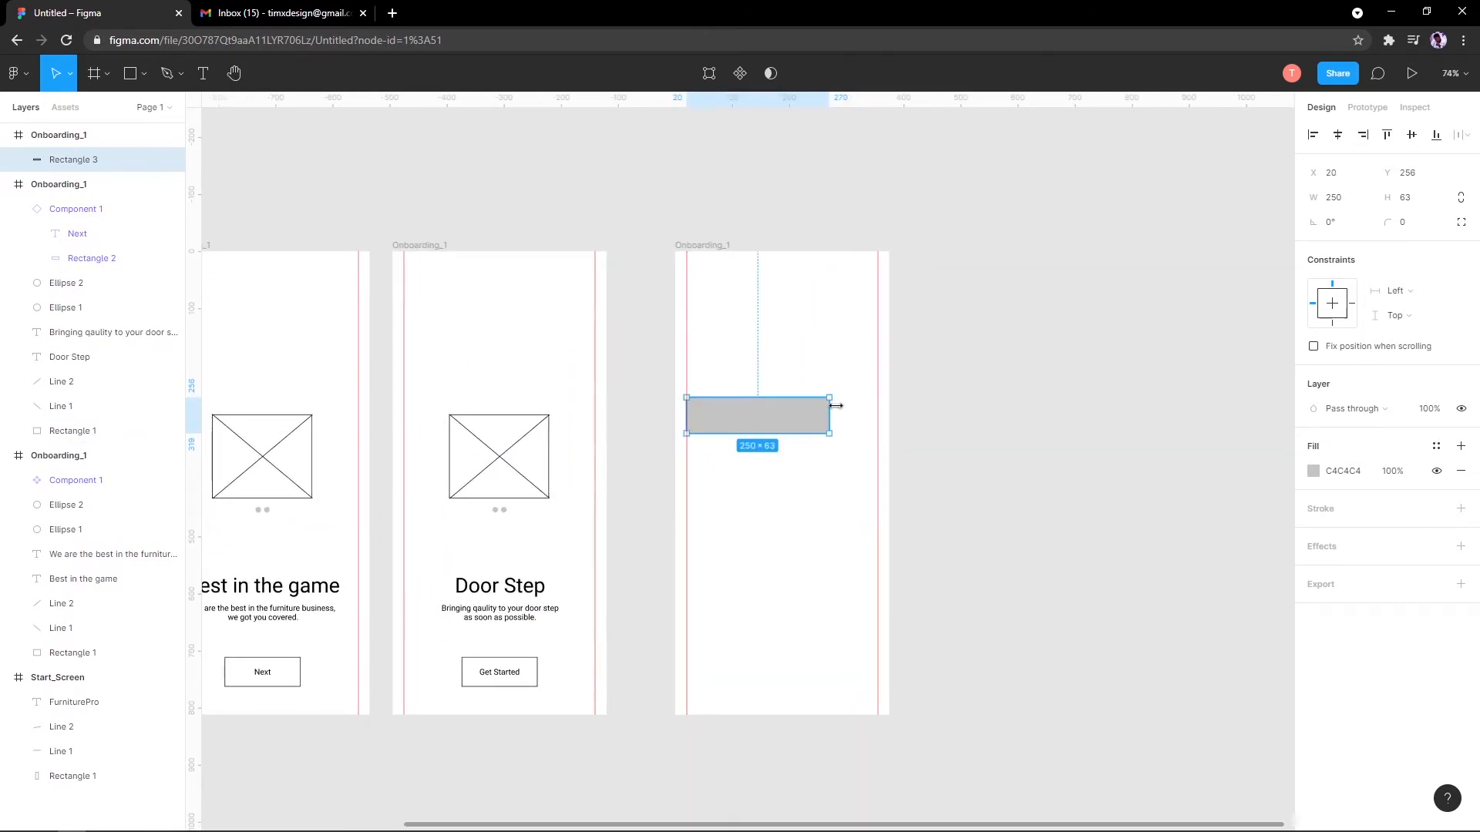
left_click_drag(835, 406, 878, 413)
scroll(799, 403, "down", 5)
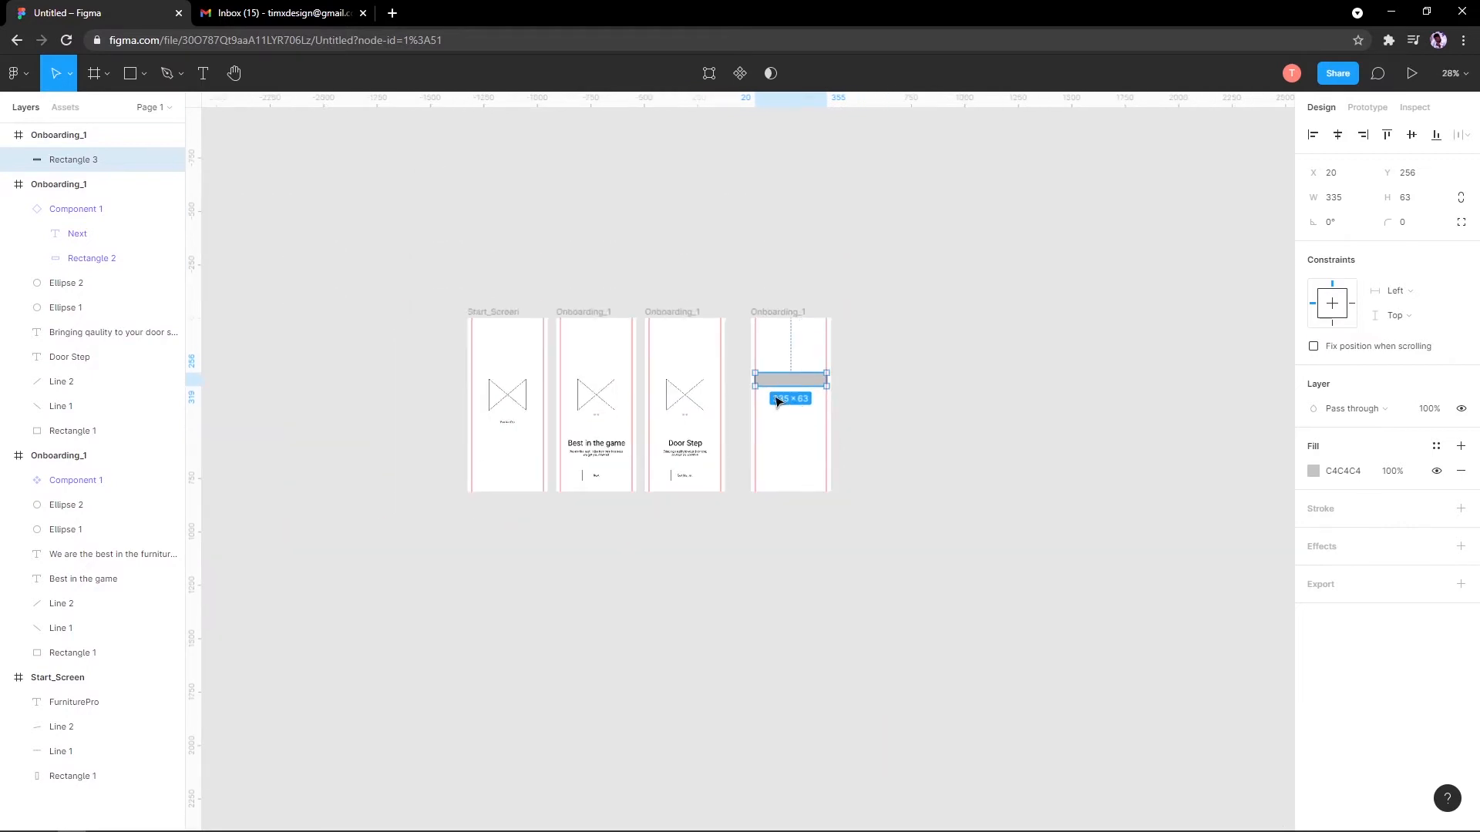
scroll(779, 396, "up", 7)
Step: Resize the bar to 335 × 58, add a black outline, and remove its grey fill
key("Escape")
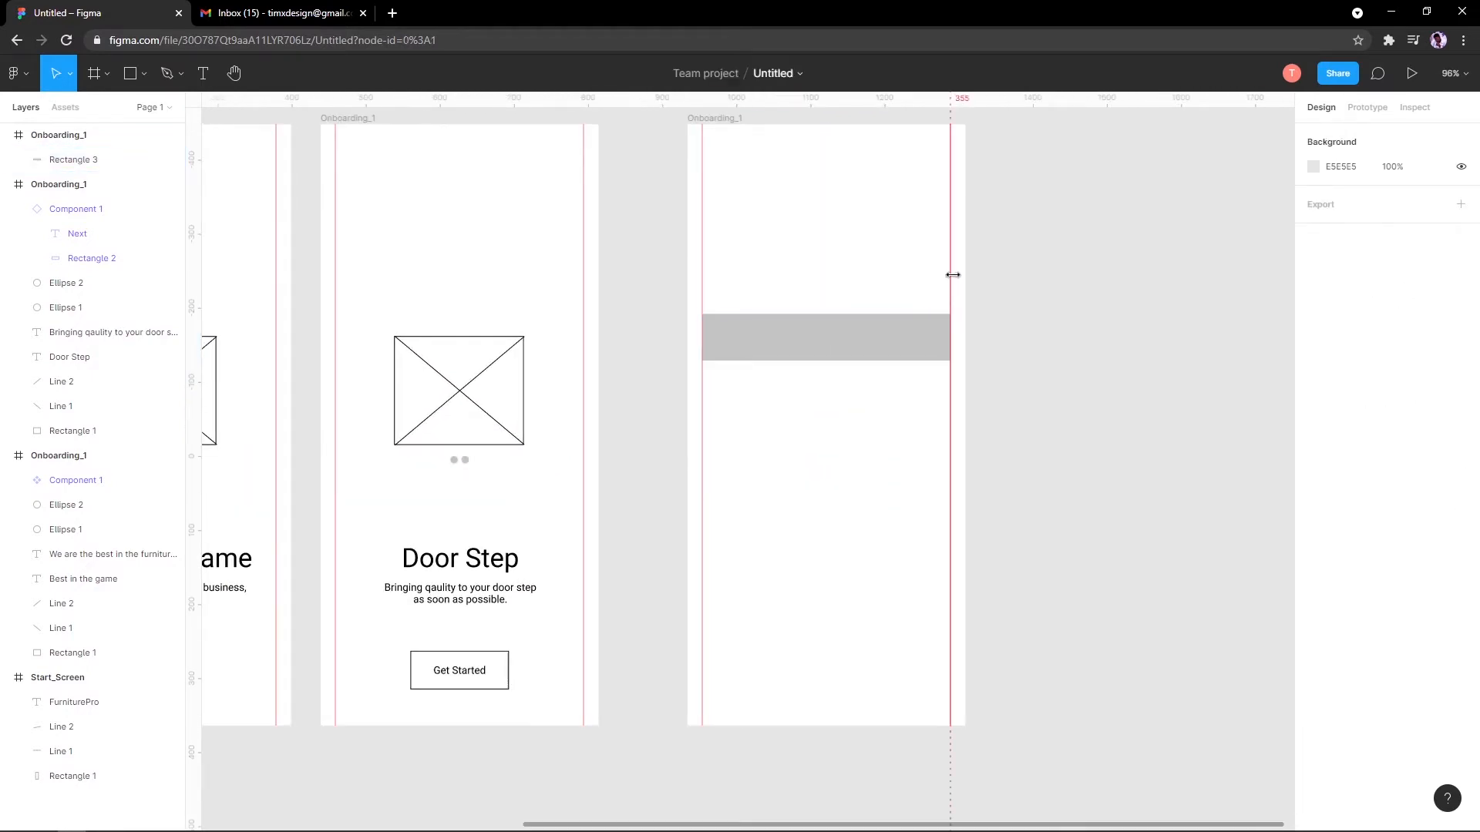
scroll(879, 340, "down", 3)
scroll(738, 343, "up", 5)
left_click(747, 336)
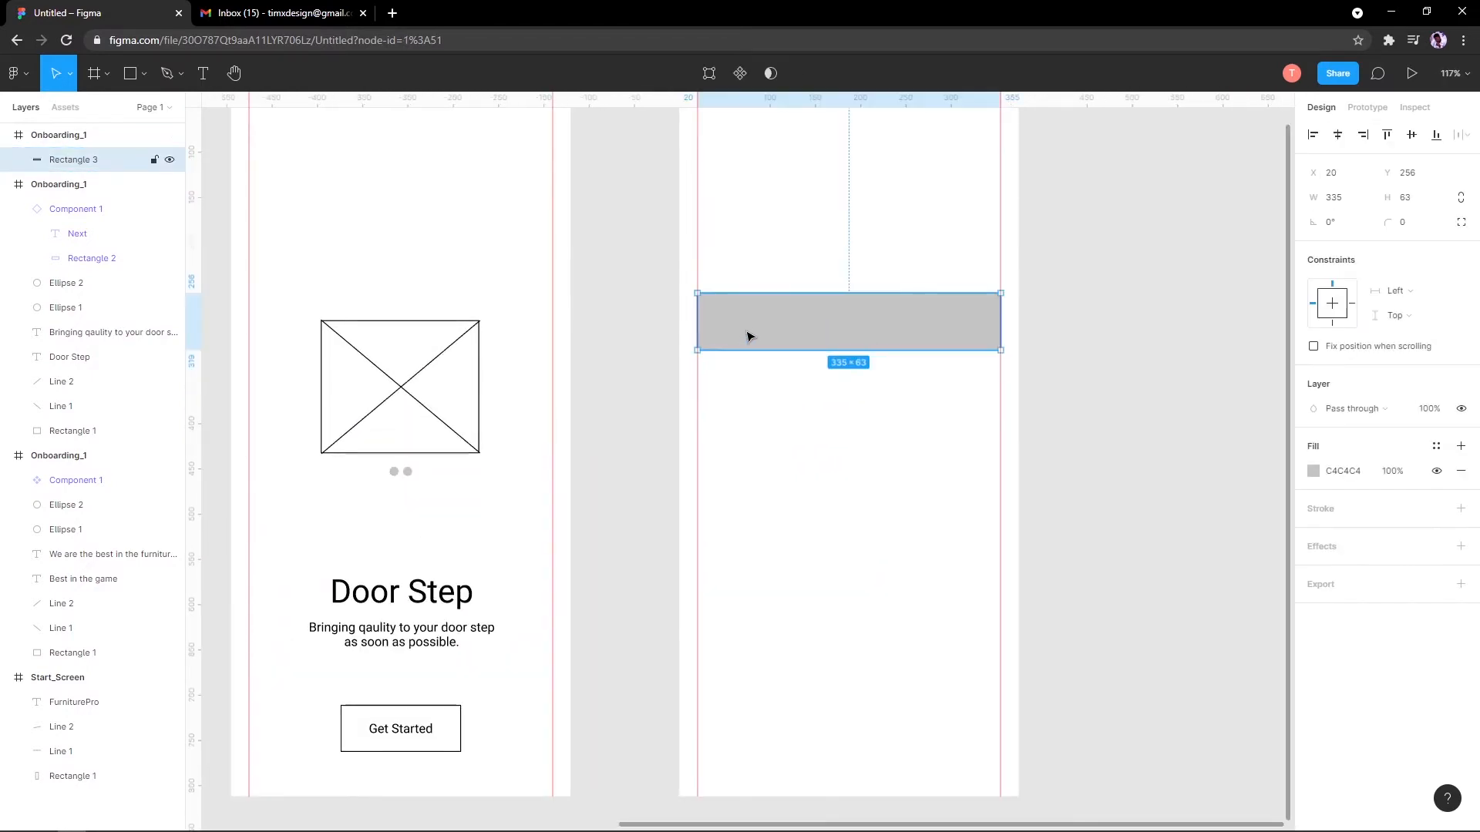
scroll(727, 344, "up", 3)
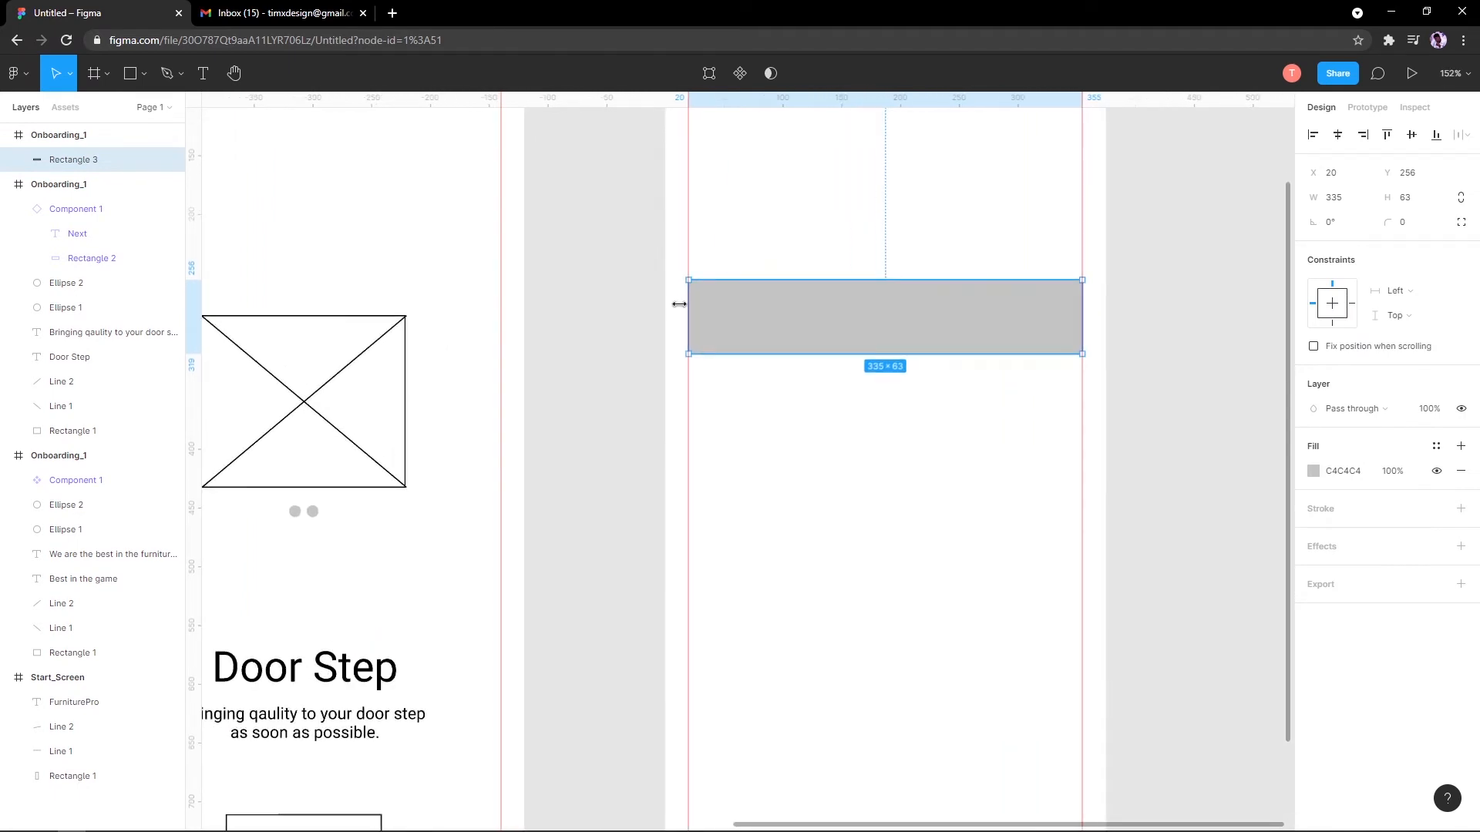
mouse_move(686, 308)
left_mouse_down()
mouse_move(661, 310)
mouse_move(755, 311)
left_mouse_up()
scroll(694, 326, "right", 3)
scroll(663, 326, "down", 2)
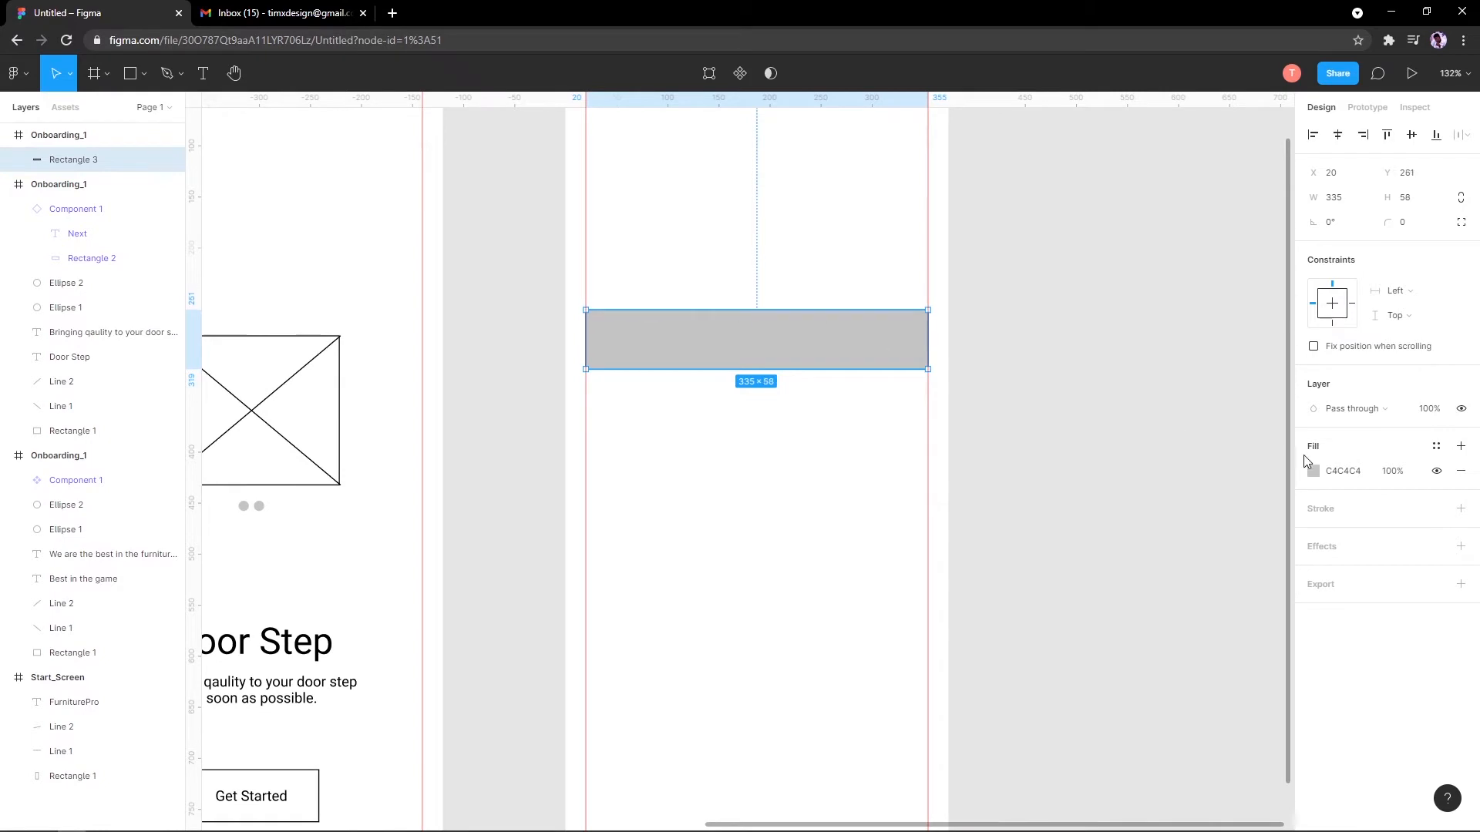
left_click(1460, 508)
left_click(1461, 471)
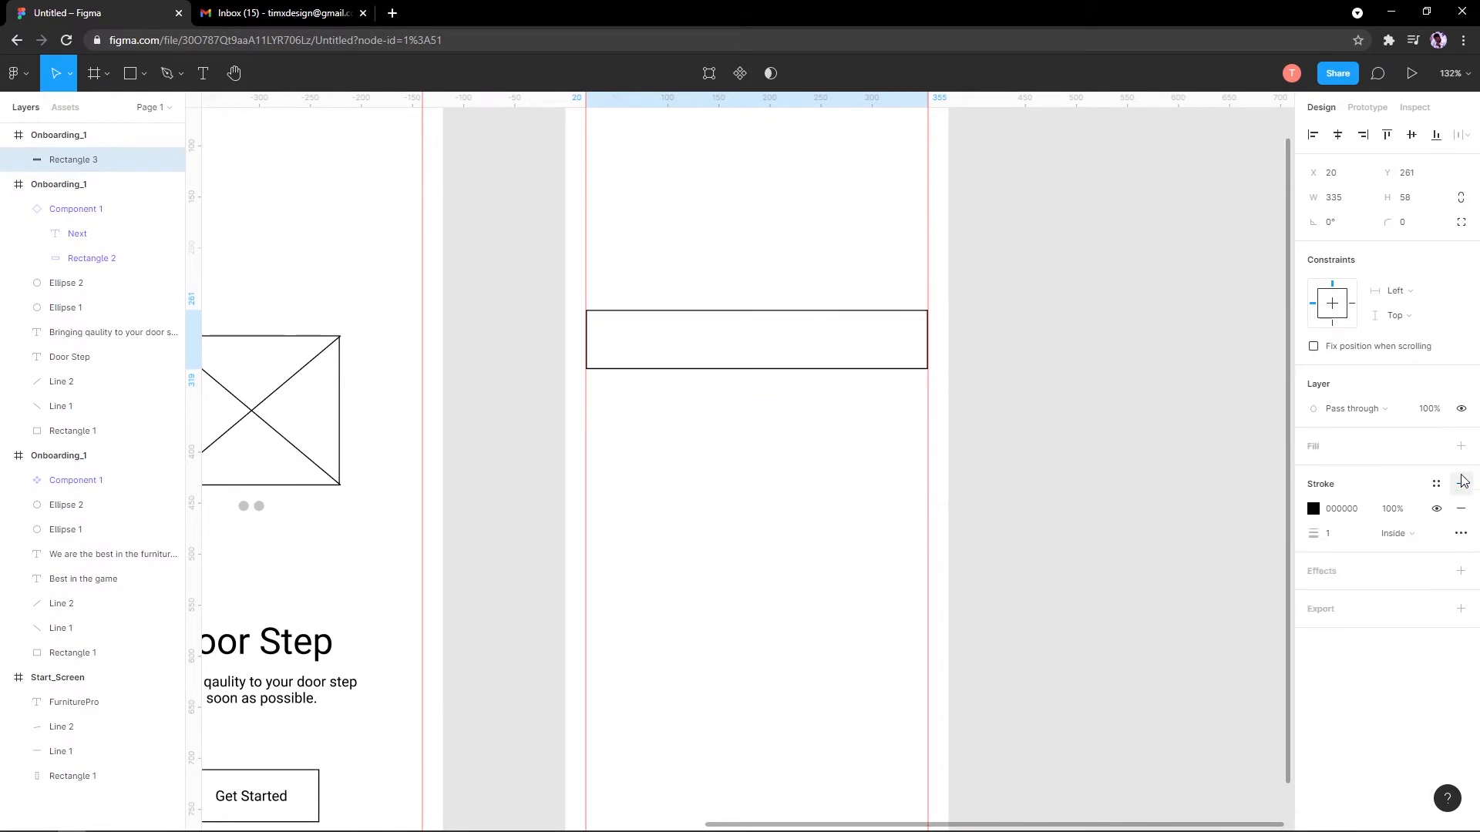
scroll(932, 462, "down", 3)
scroll(932, 463, "down", 2)
scroll(852, 390, "up", 4)
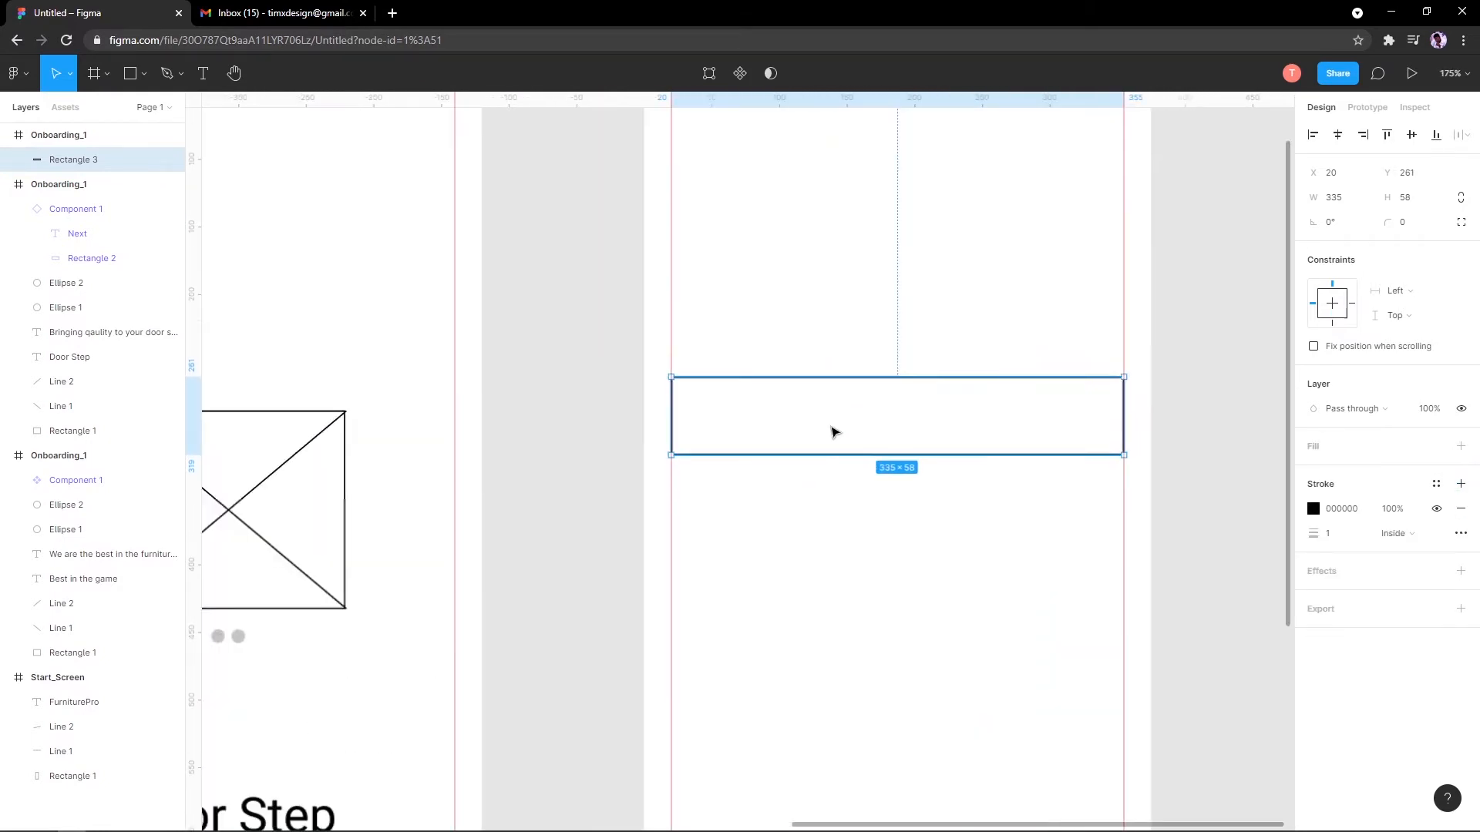
Step: Add a left-aligned 'Email Address' text label inside the outlined bar
key("t")
left_click(692, 449)
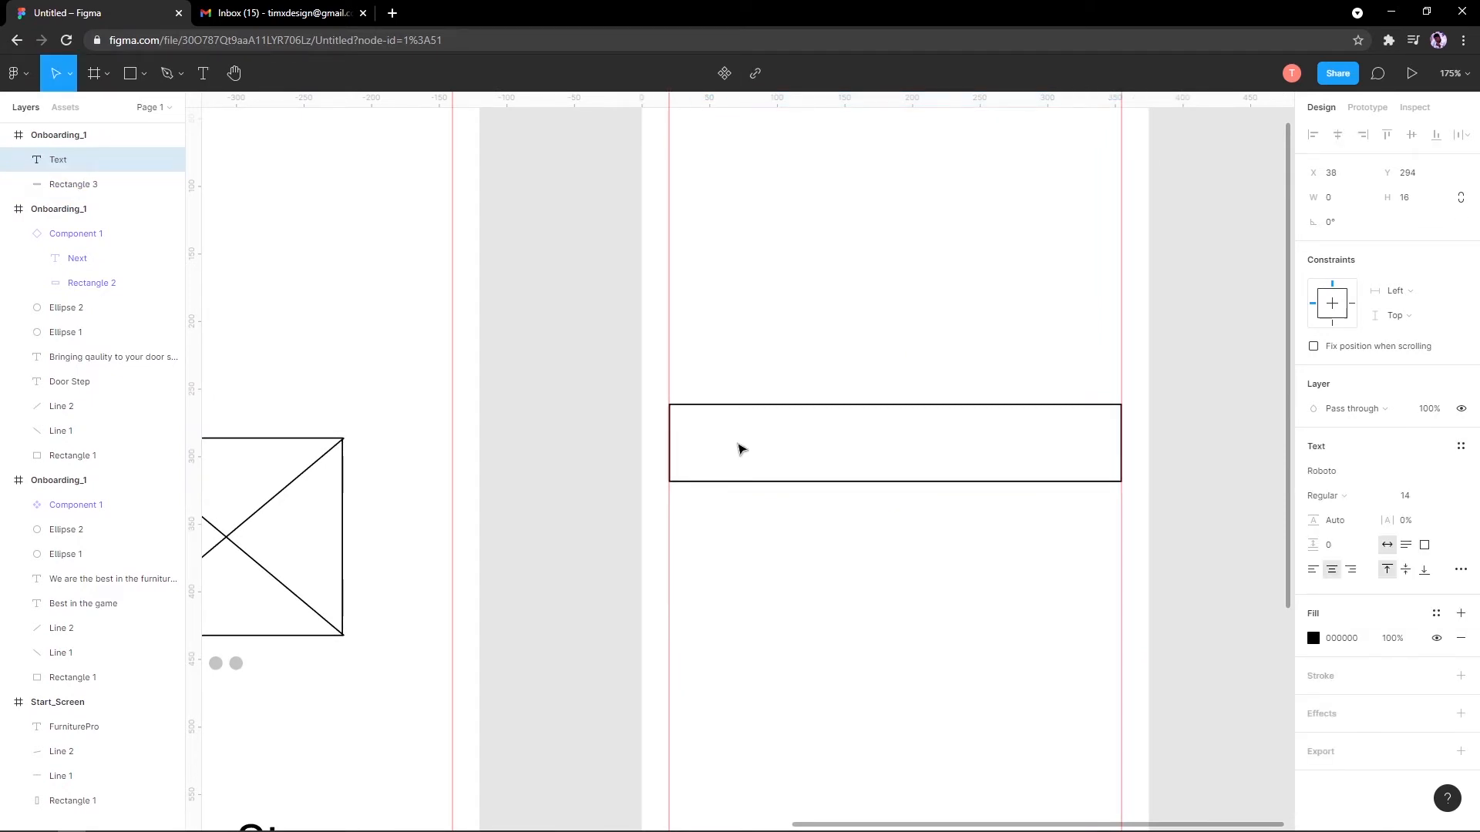
type("Ex")
key("BackSpace")
type("Email Ad")
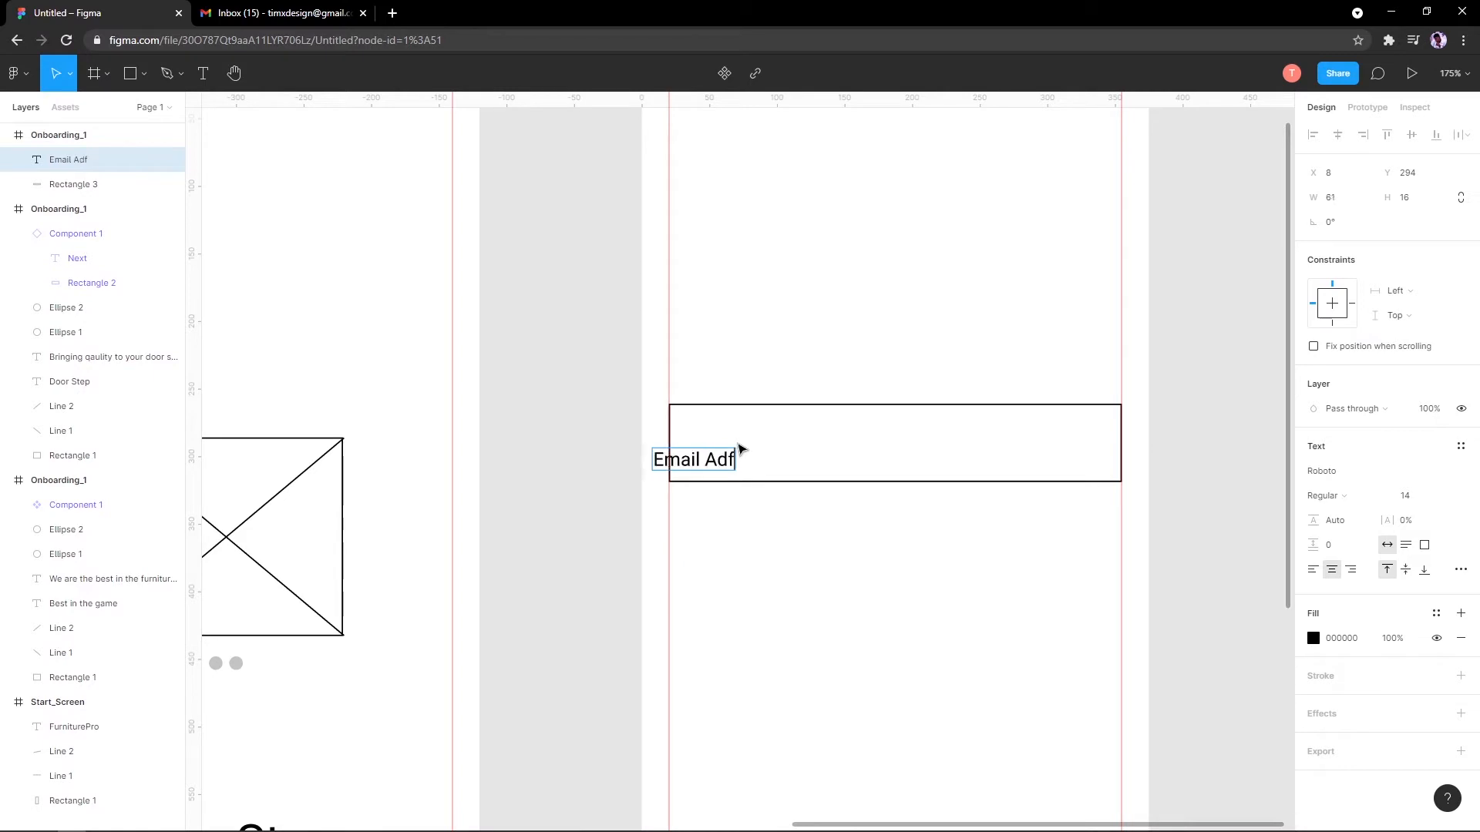
key("Escape")
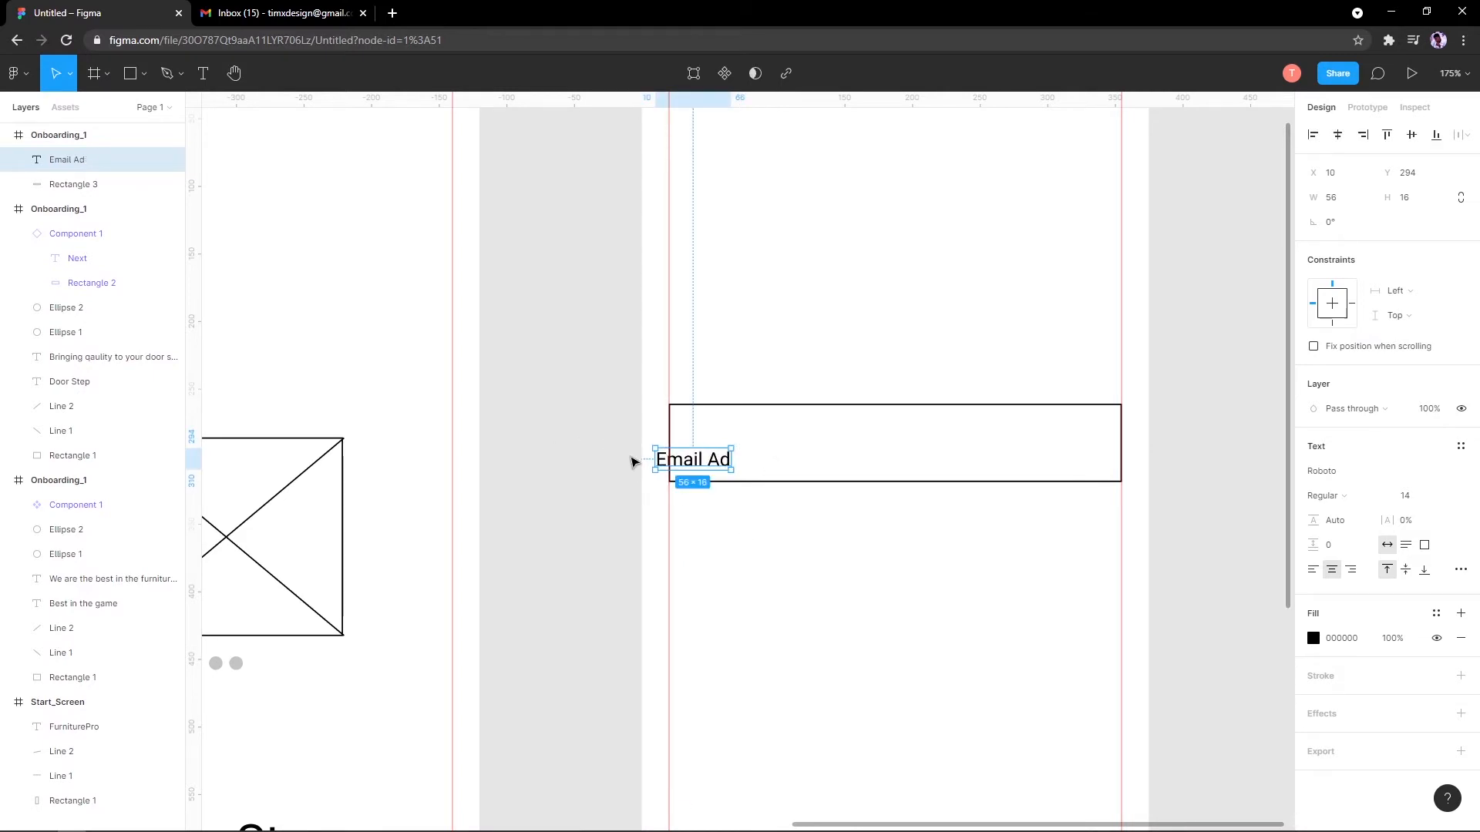
key("Return")
key("BackSpace")
key("BackSpace")
key("BackSpace")
key("BackSpace")
key("BackSpace")
key("BackSpace")
key("BackSpace")
key("BackSpace")
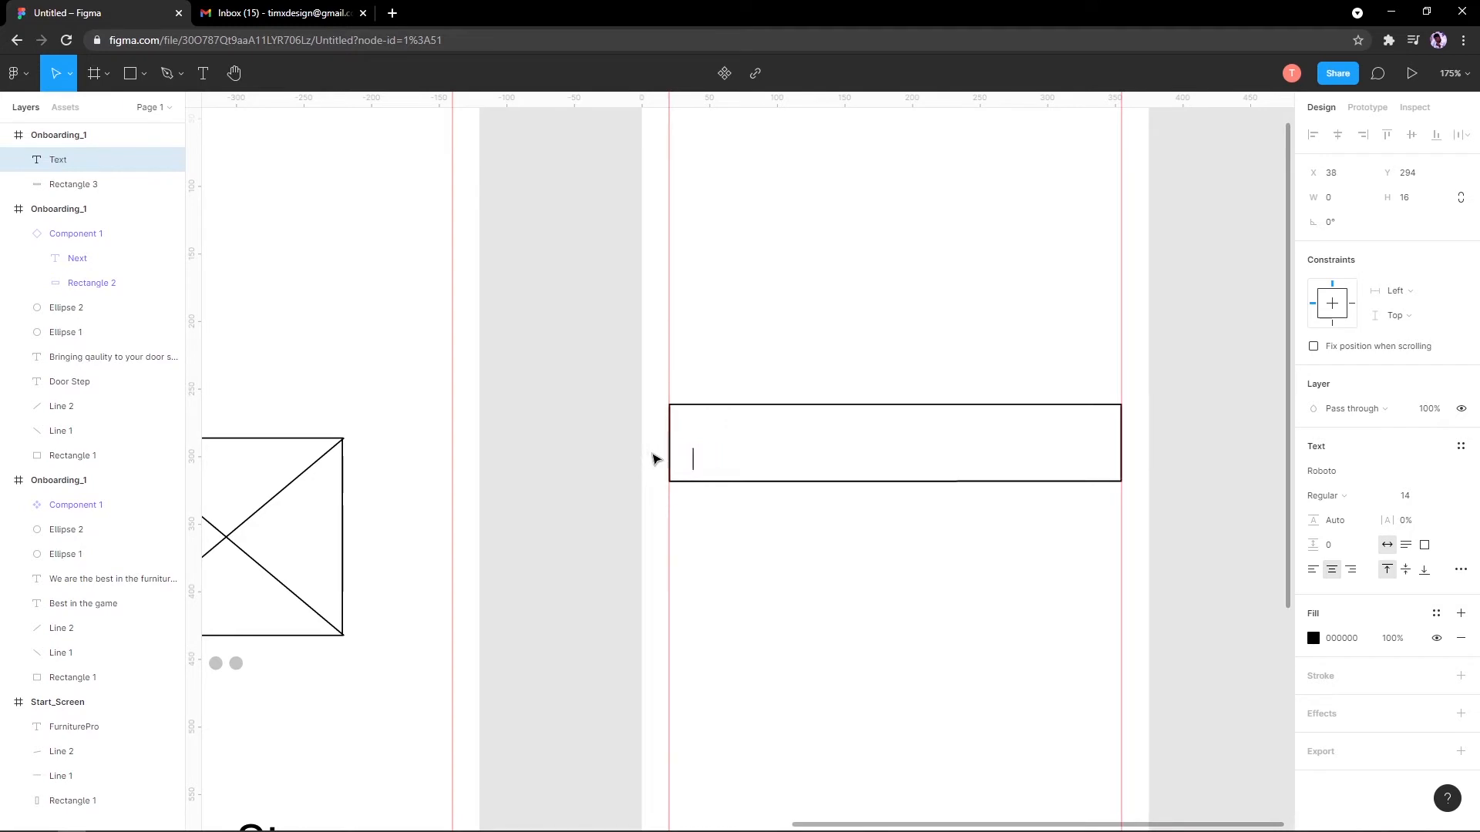
left_click(1312, 571)
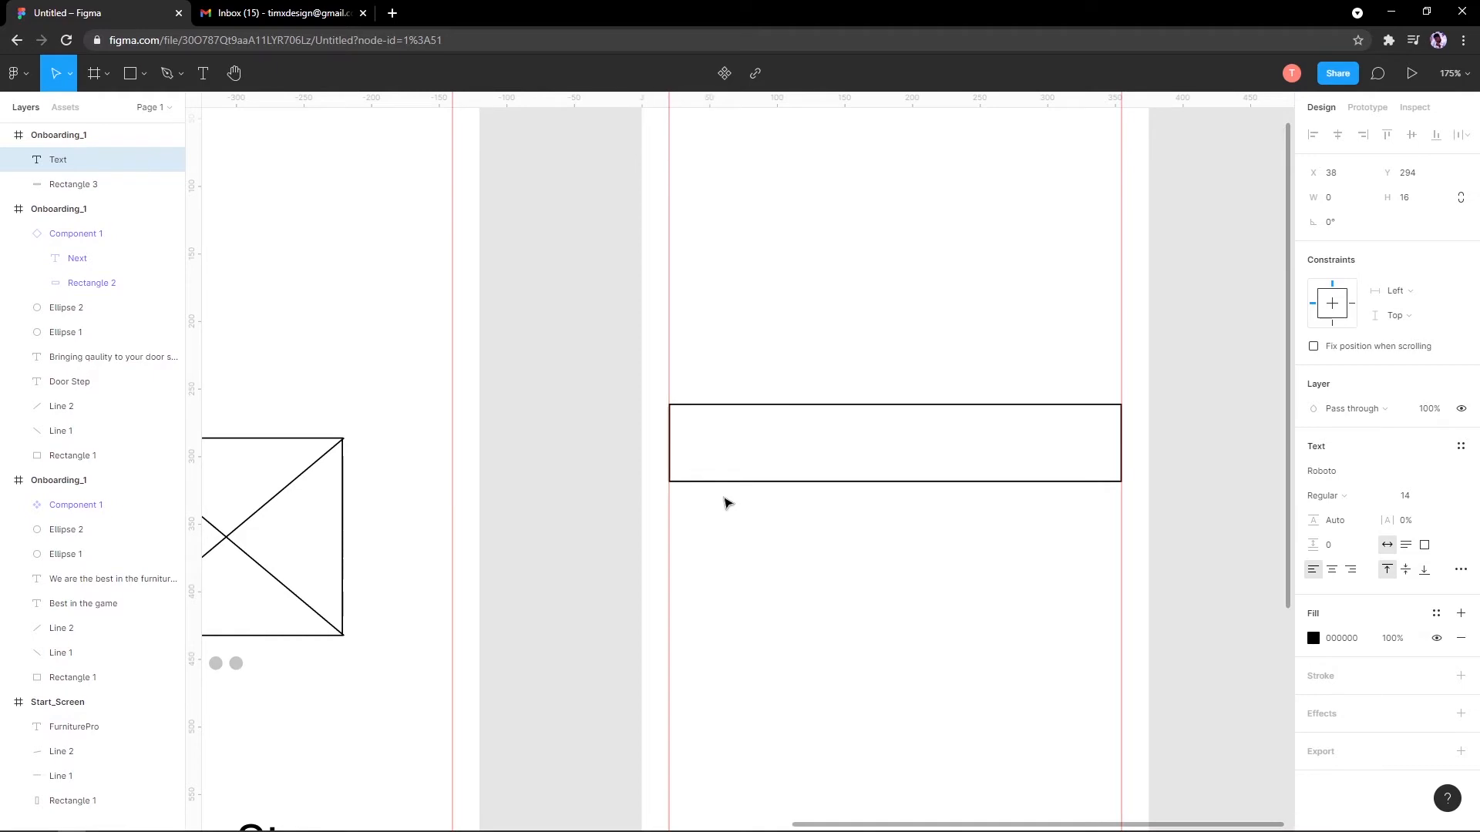
type("Email Address")
key("Escape")
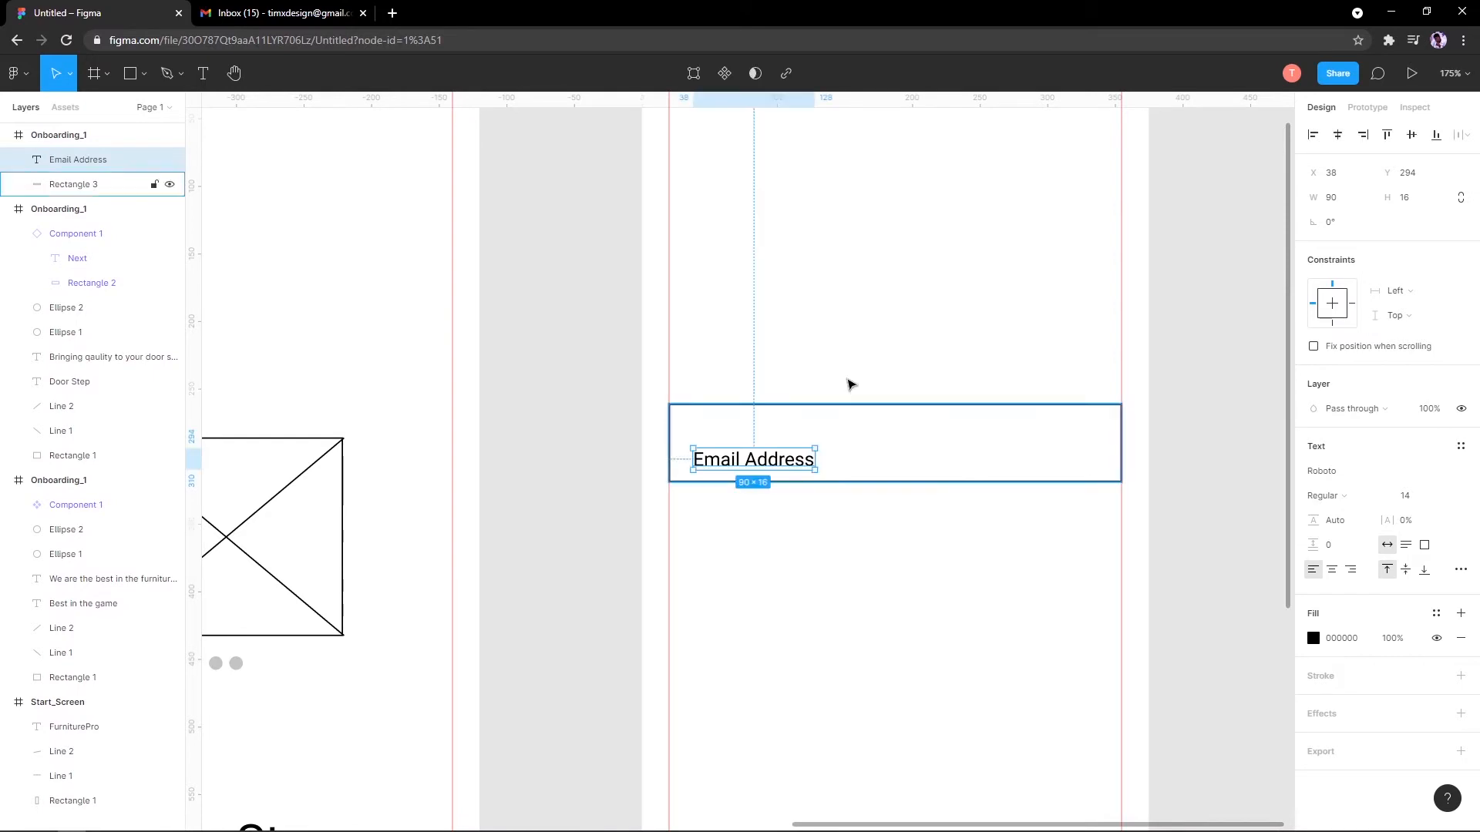
Step: Position the Email Address label within its box, then select label and box together
scroll(785, 499, "up", 3)
scroll(754, 478, "up", 1)
left_click_drag(755, 441, 760, 420)
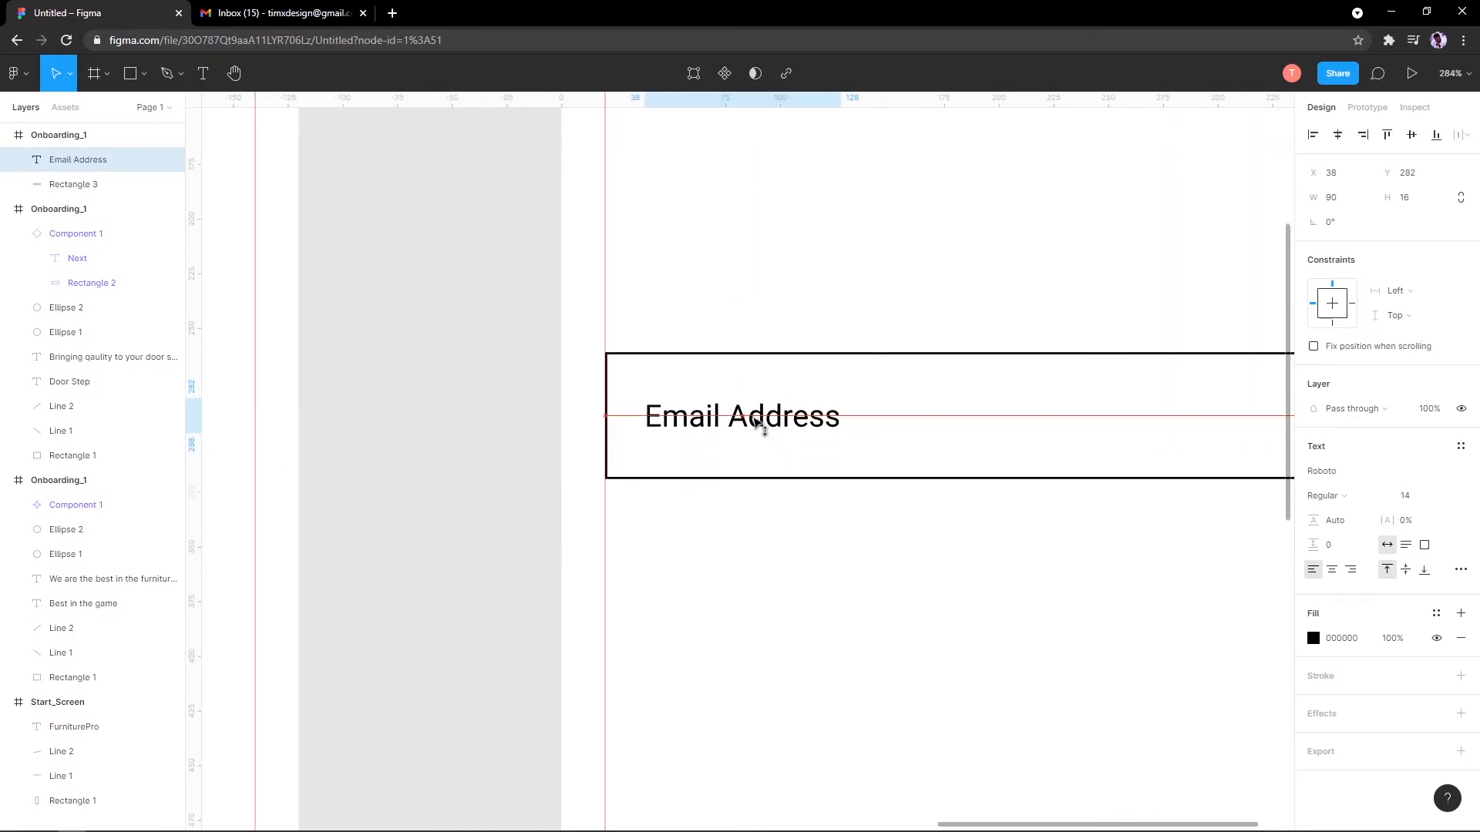
scroll(754, 422, "down", 1)
scroll(754, 423, "down", 12)
left_click(710, 472)
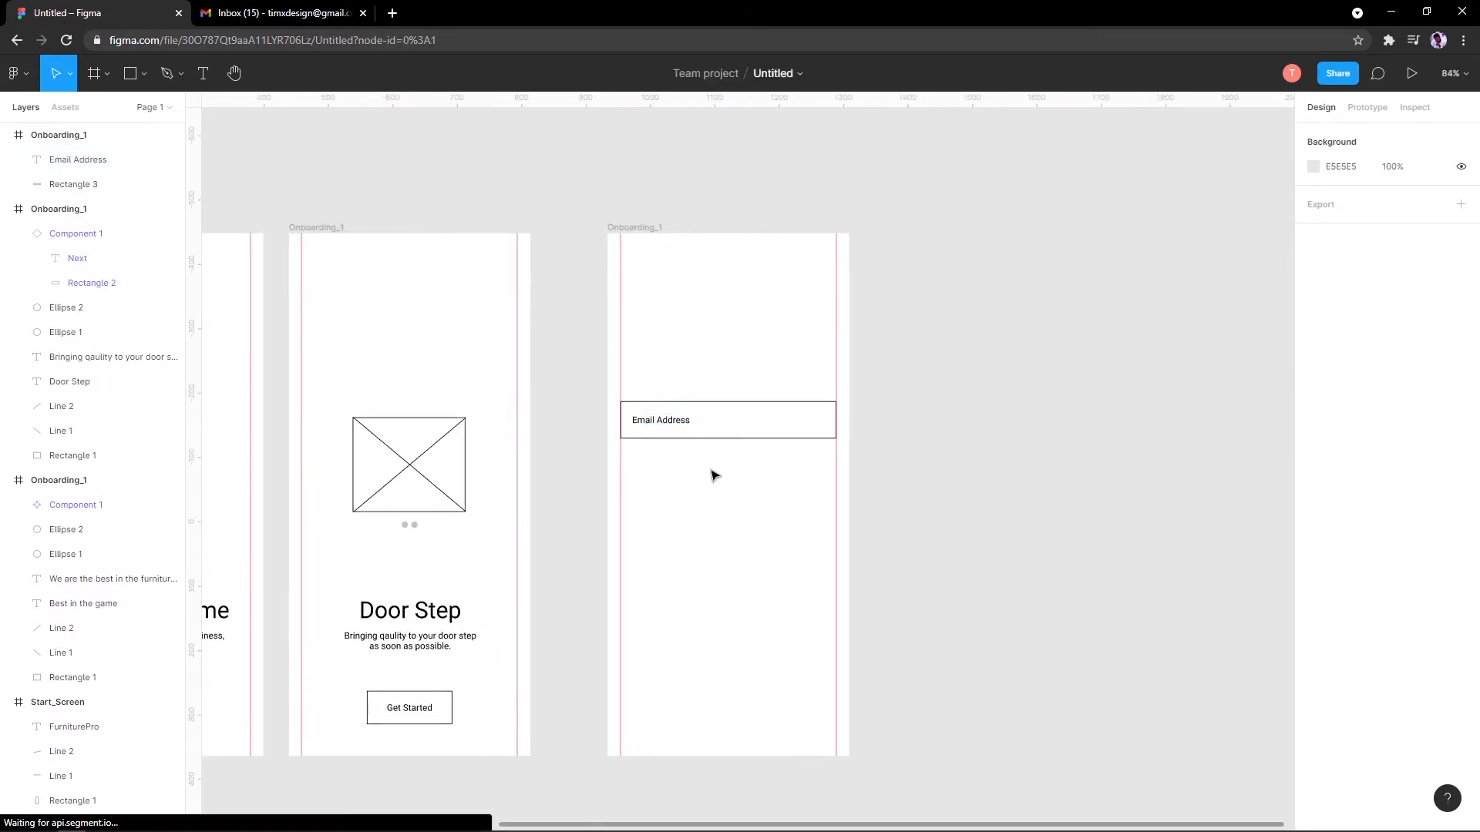
scroll(710, 473, "down", 3)
scroll(700, 493, "up", 4)
scroll(842, 459, "down", 2)
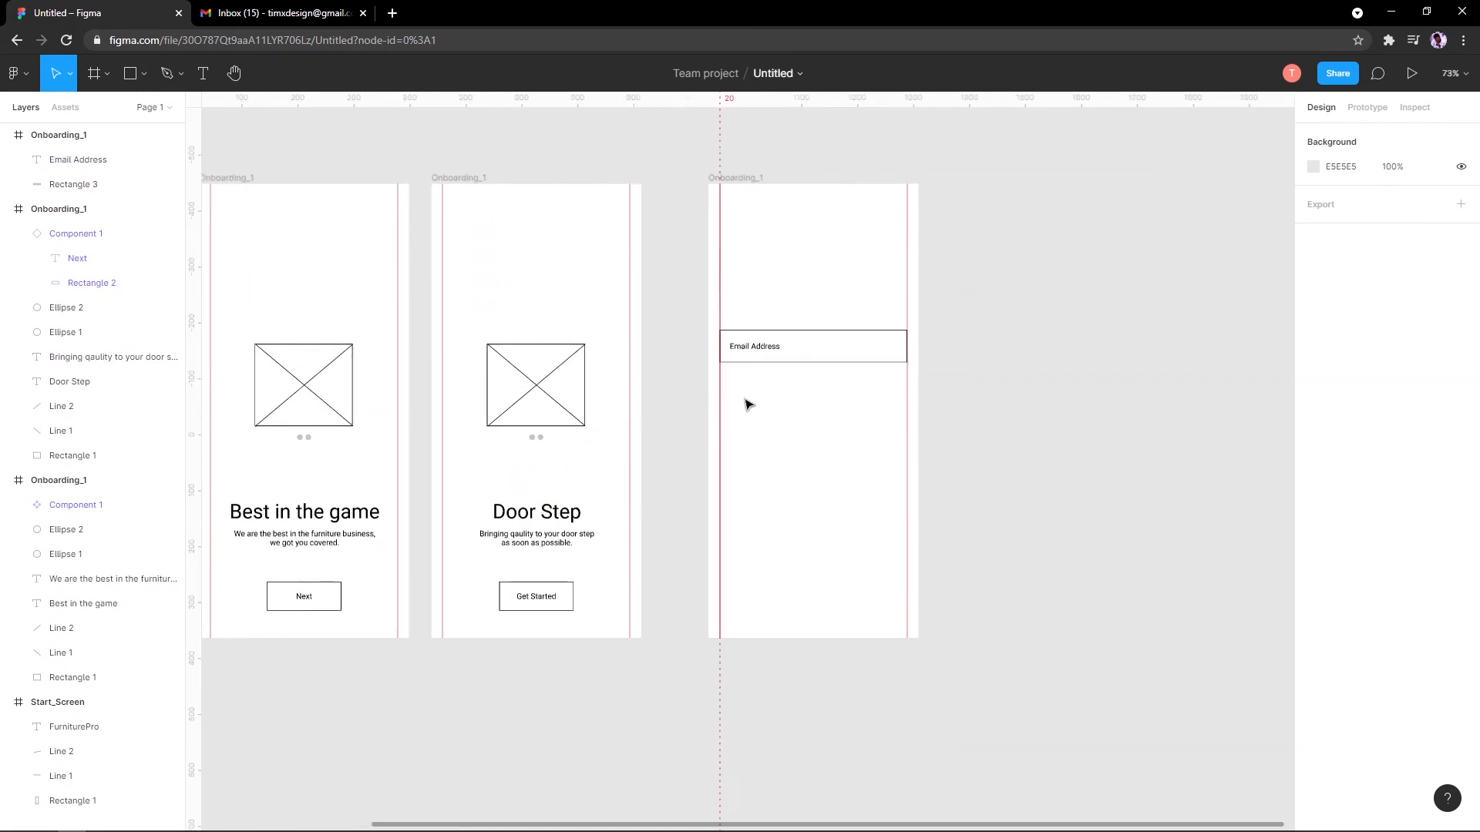
scroll(745, 402, "up", 4)
scroll(733, 393, "up", 3)
left_click_drag(627, 416, 687, 419)
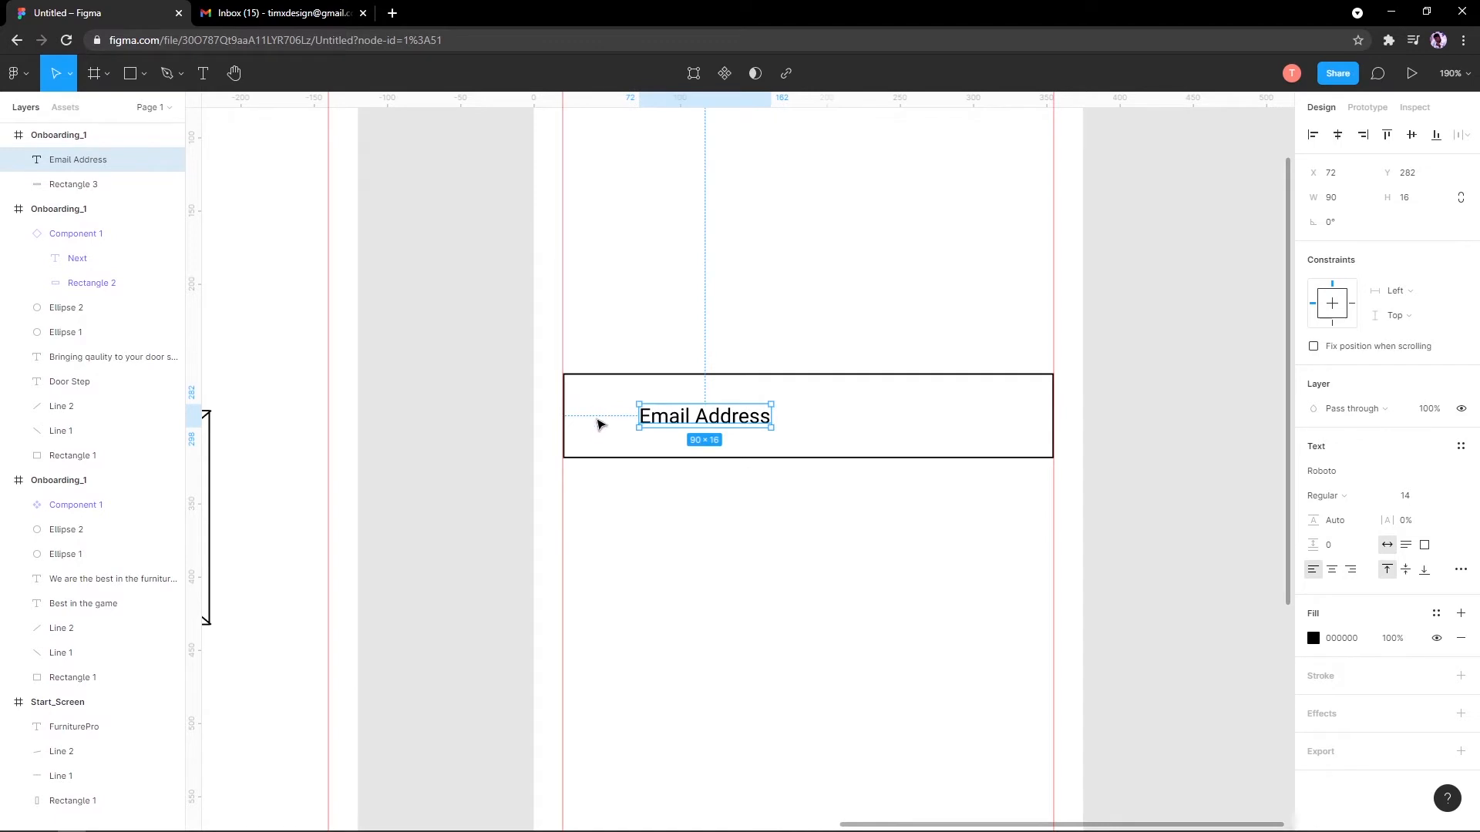
left_click(500, 391)
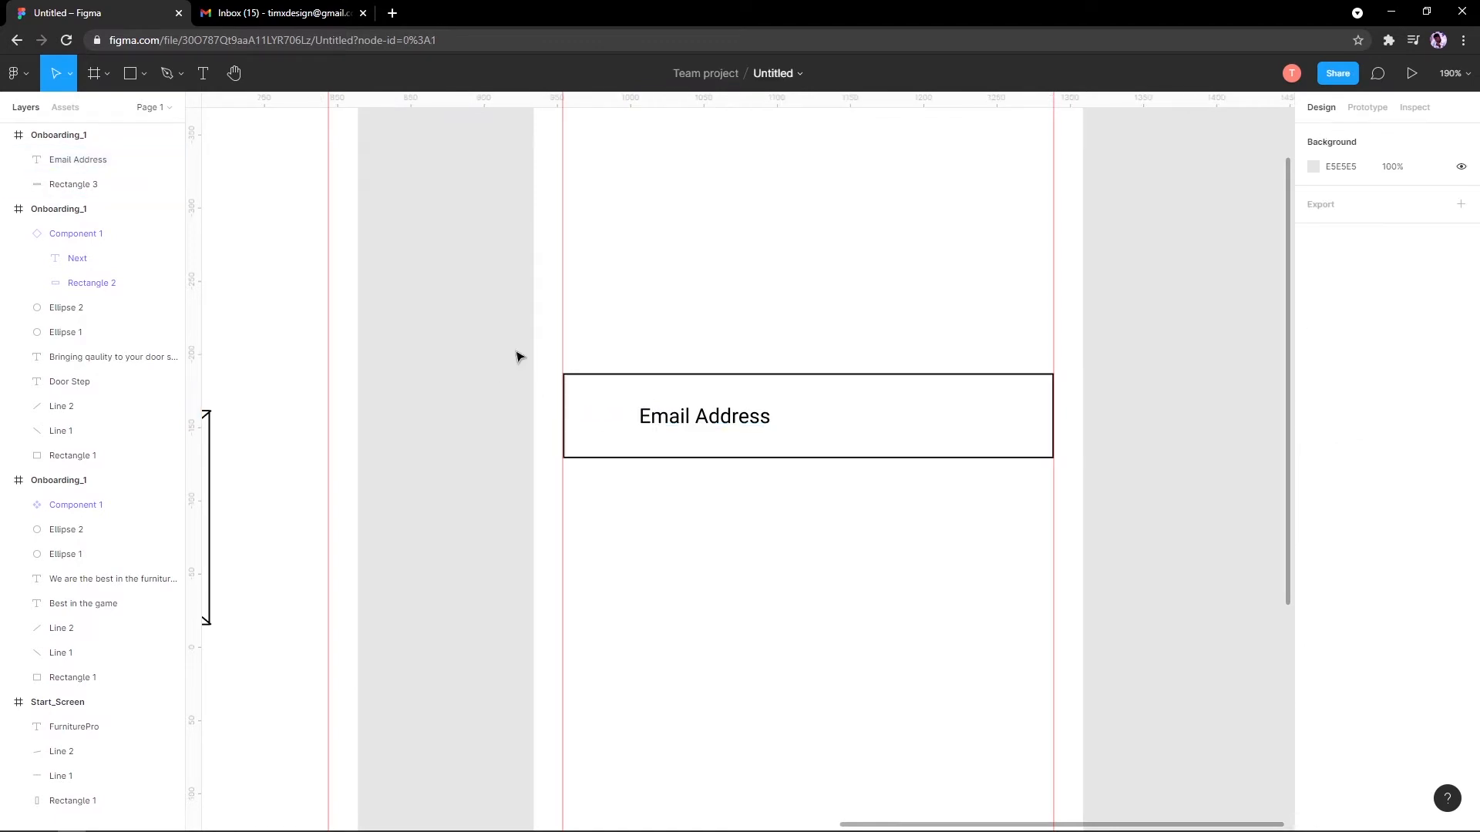
left_click_drag(468, 331, 714, 694)
scroll(736, 473, "down", 4)
Step: Copy the Email Address field just below and relabel the copy 'Password'
scroll(637, 414, "down", 4)
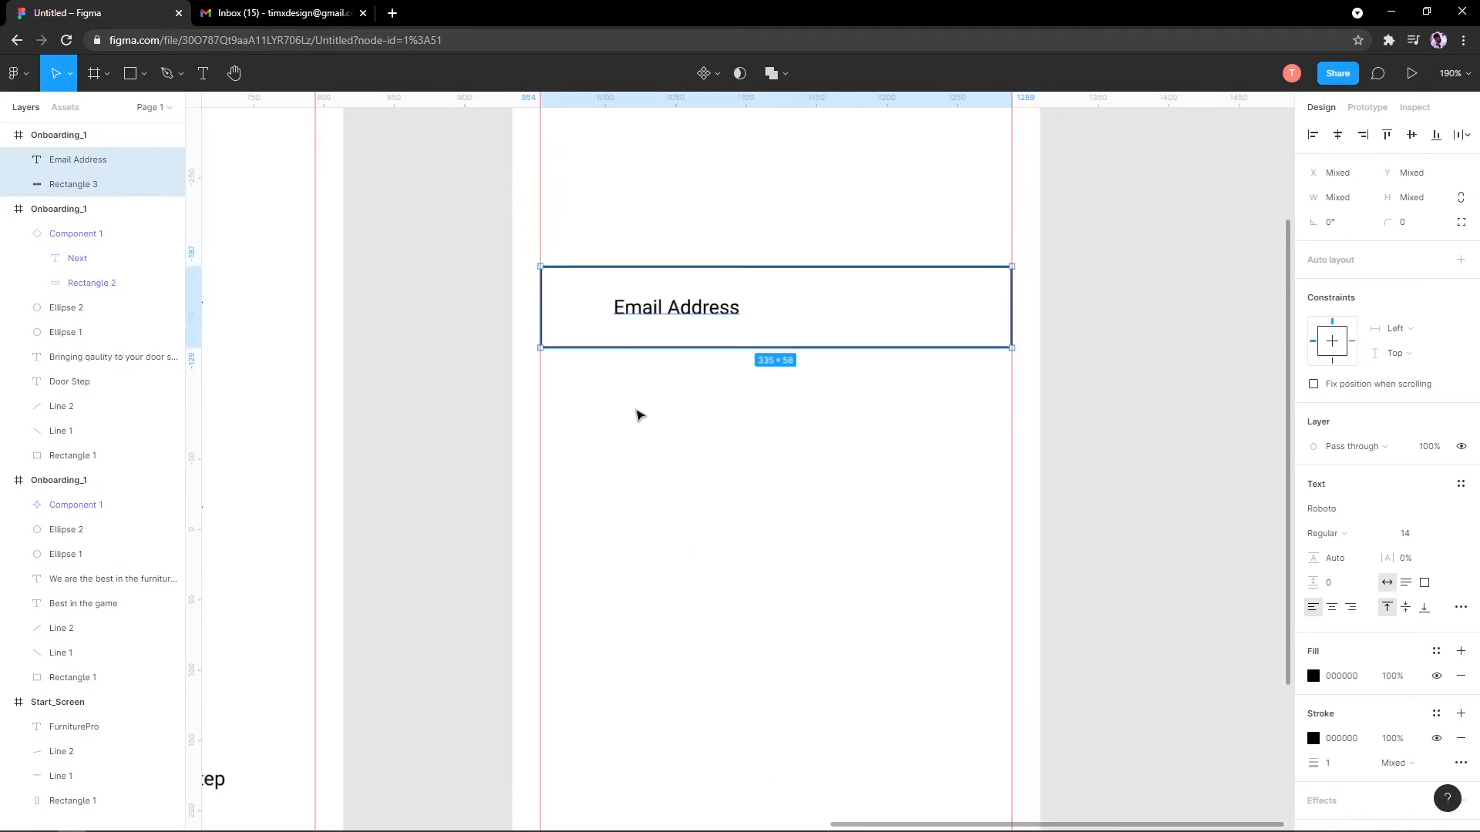
scroll(667, 356, "up", 3)
scroll(668, 366, "up", 1)
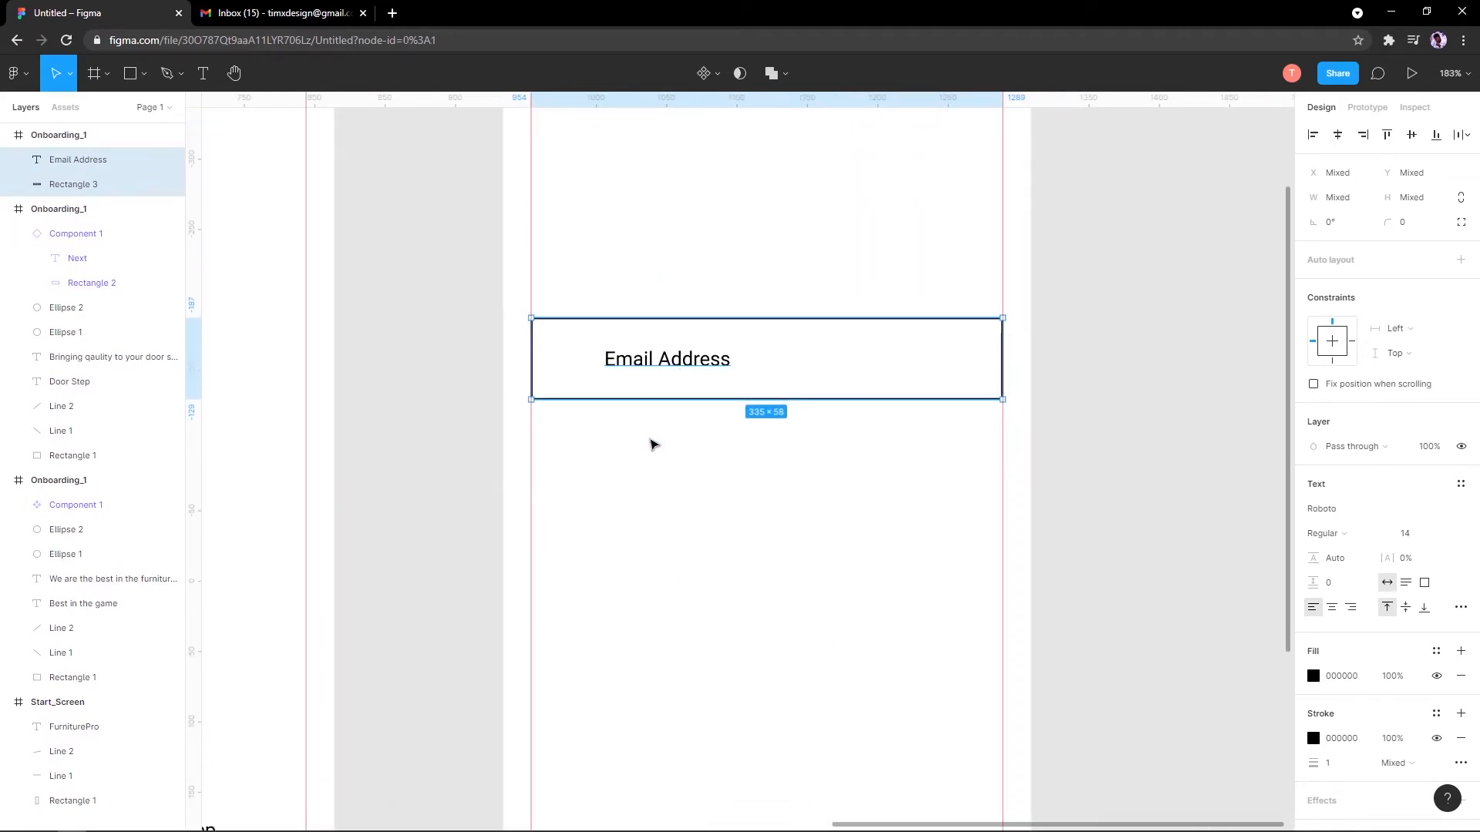
left_click(651, 439)
left_click(655, 365)
left_click_drag(674, 270, 746, 412)
left_click_drag(674, 380, 681, 459)
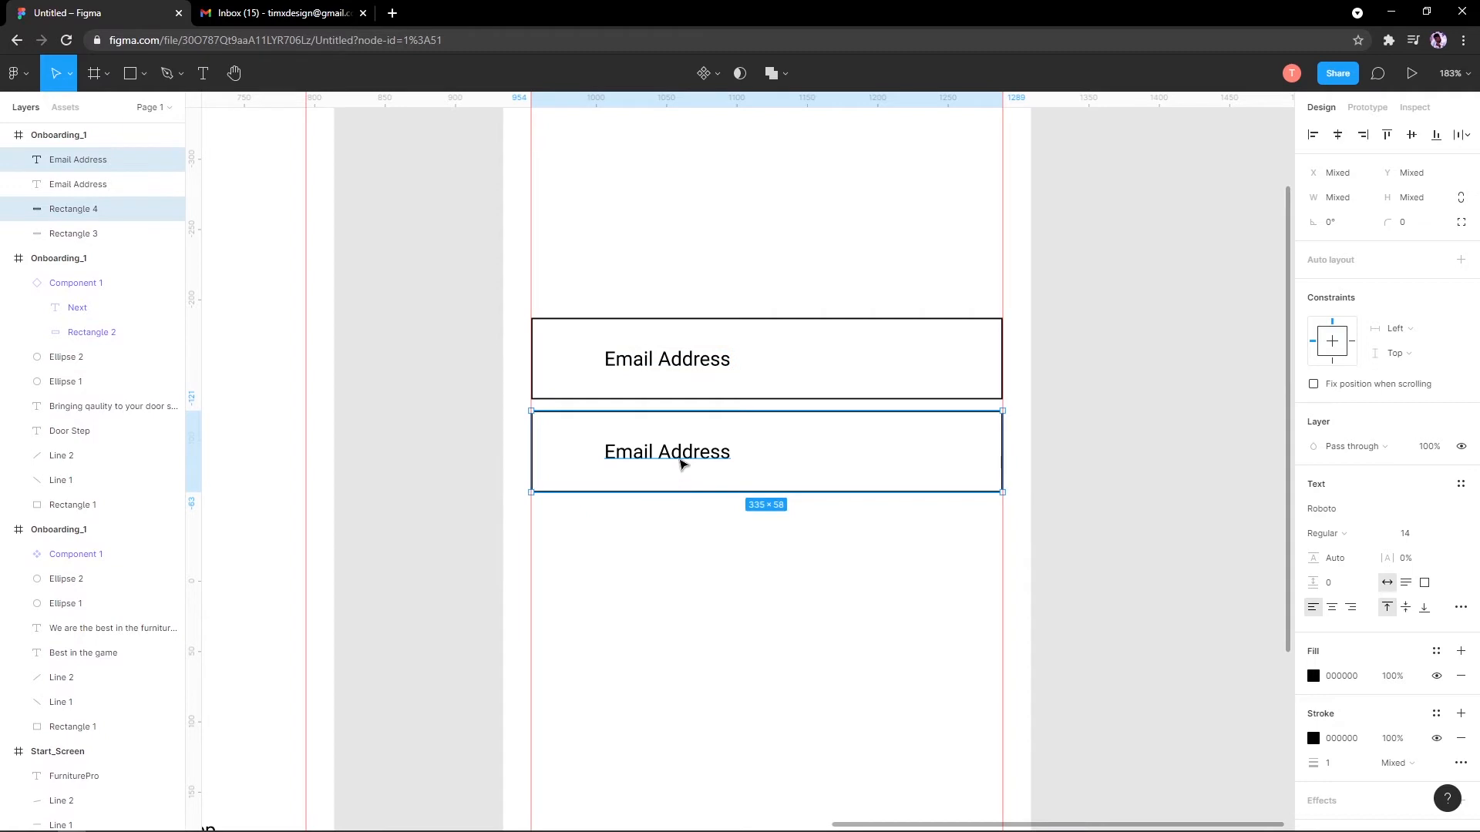
left_click(682, 459)
double_click(682, 454)
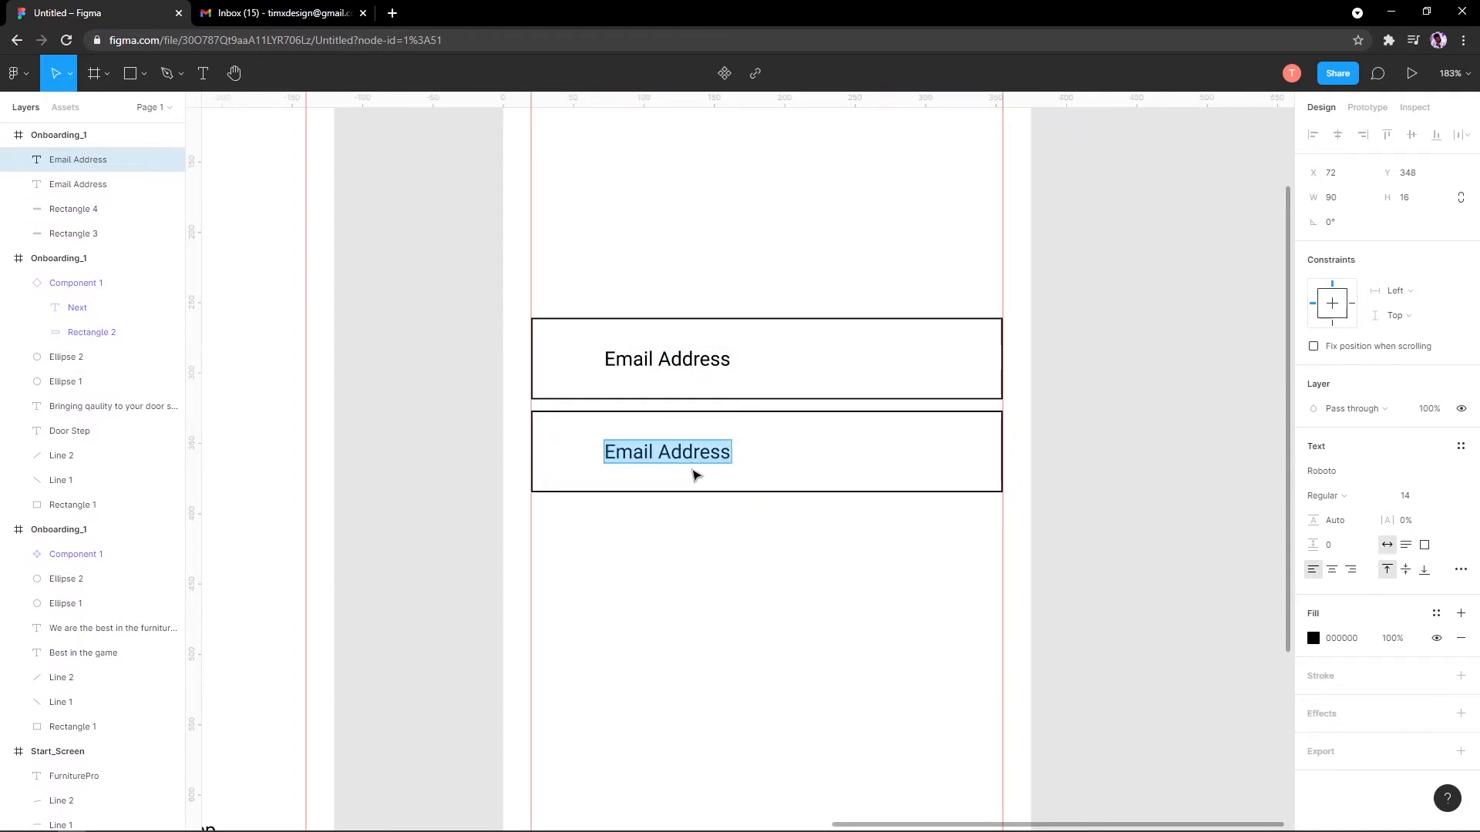
type("Pass")
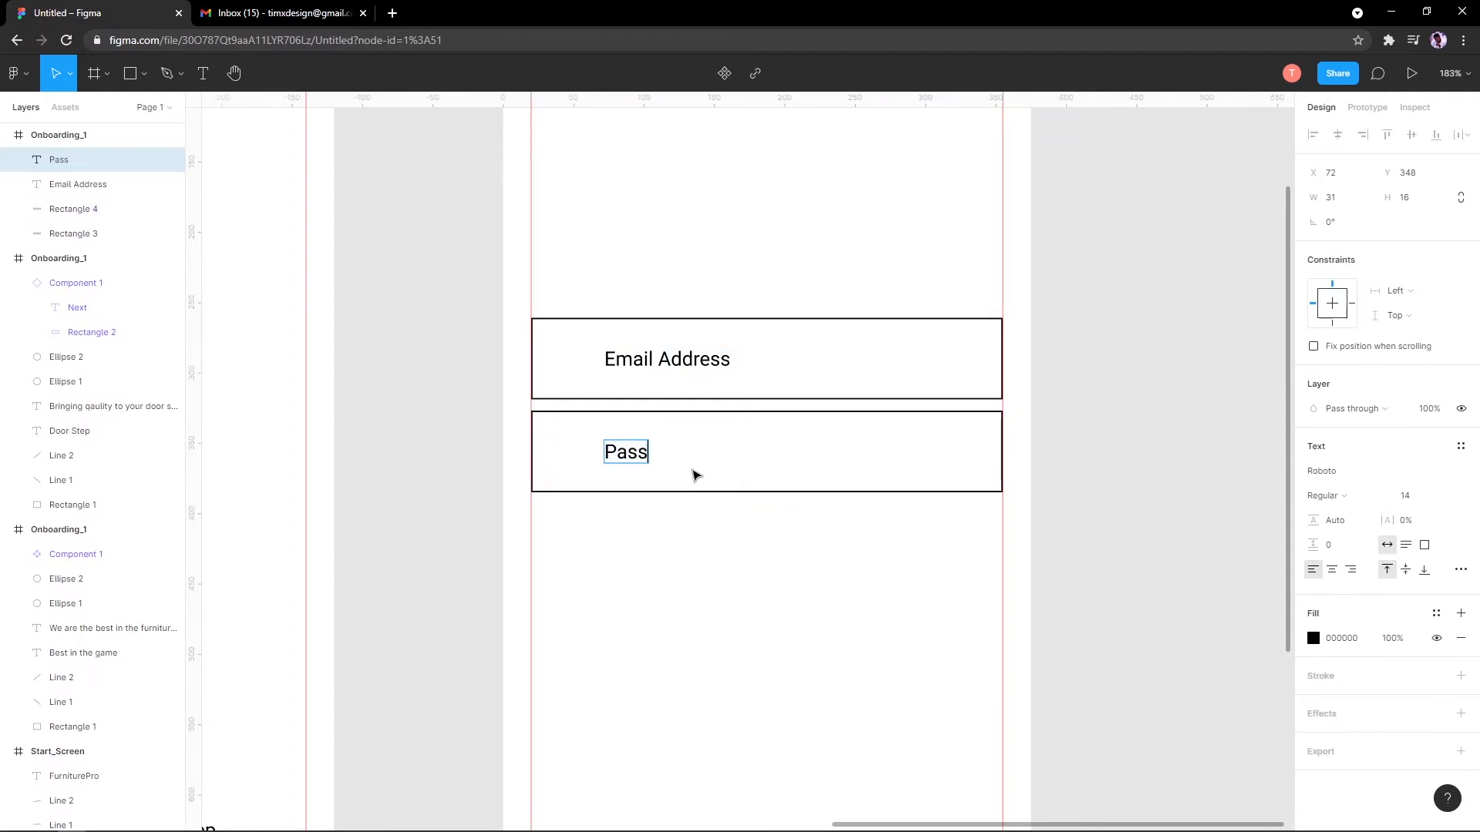
type("word")
key("Escape")
Step: Place another copy above the original field and relabel it 'Sign Up with google'
scroll(700, 289, "up", 1)
left_click(701, 289)
left_click_drag(700, 289, 649, 419)
key("Escape")
double_click(630, 414)
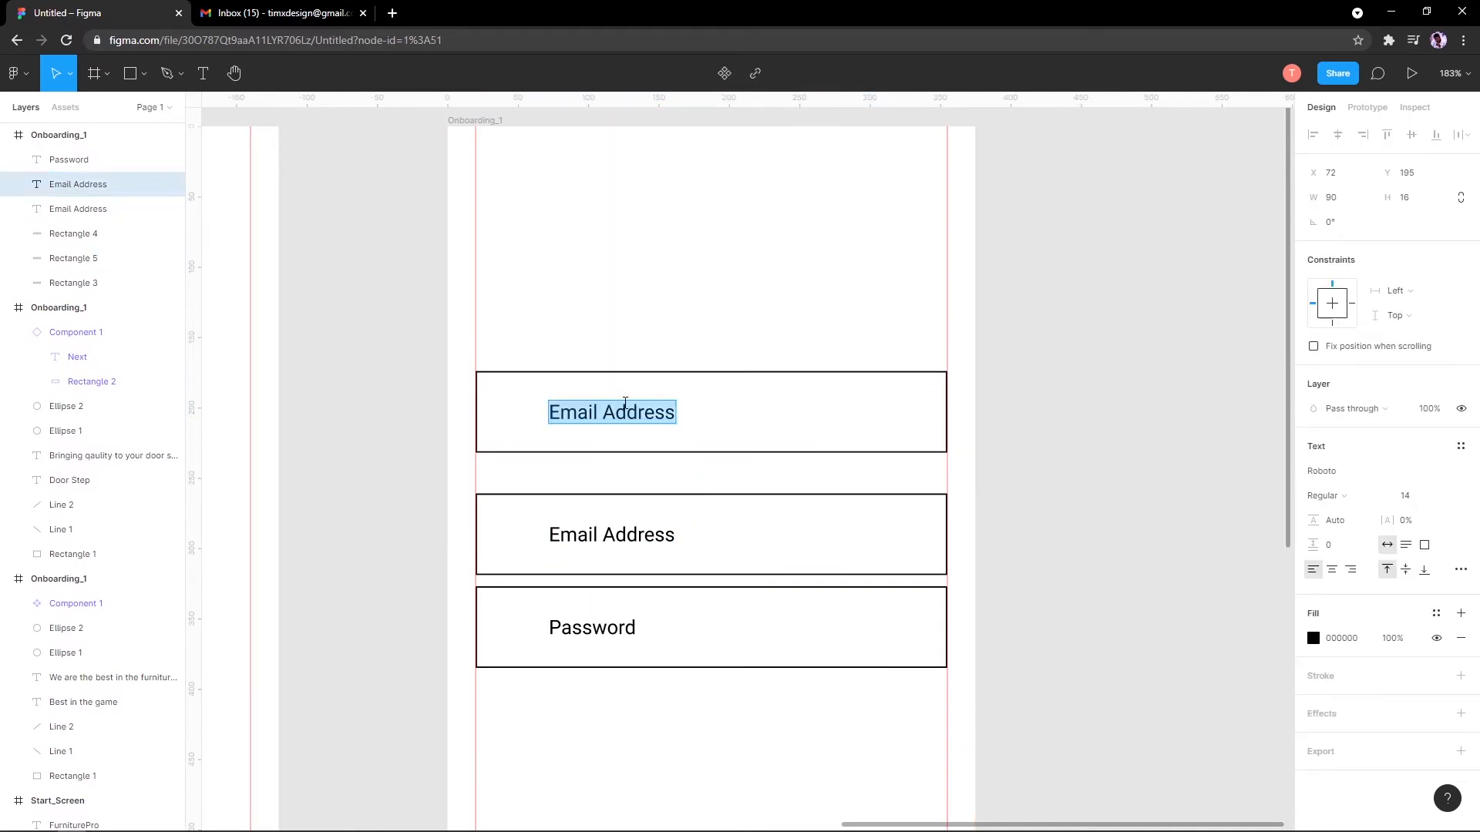
type("Su")
type("ign")
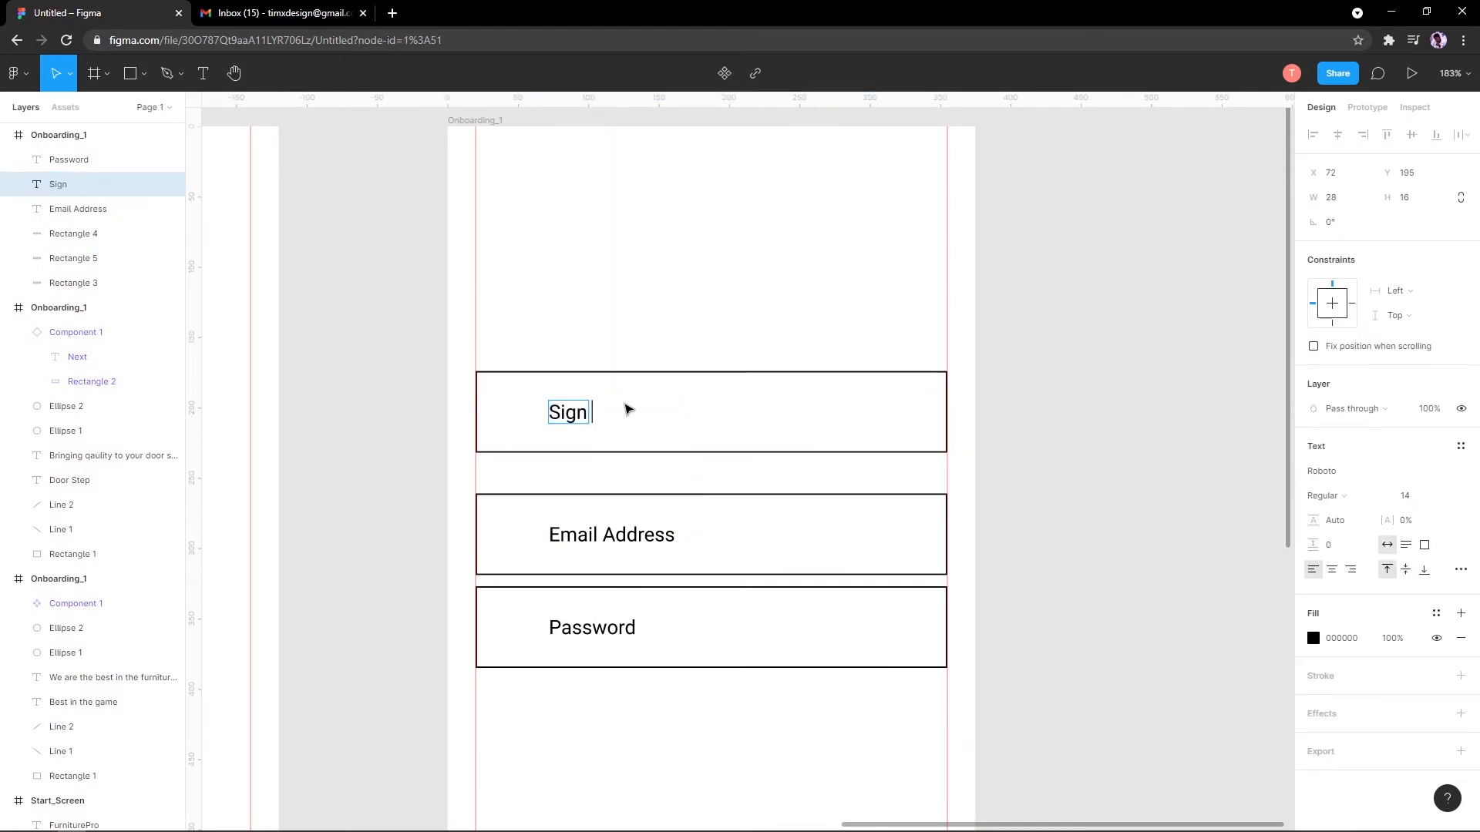
key("BackSpace")
type("Up w")
key("BackSpace")
key("BackSpace")
type("with")
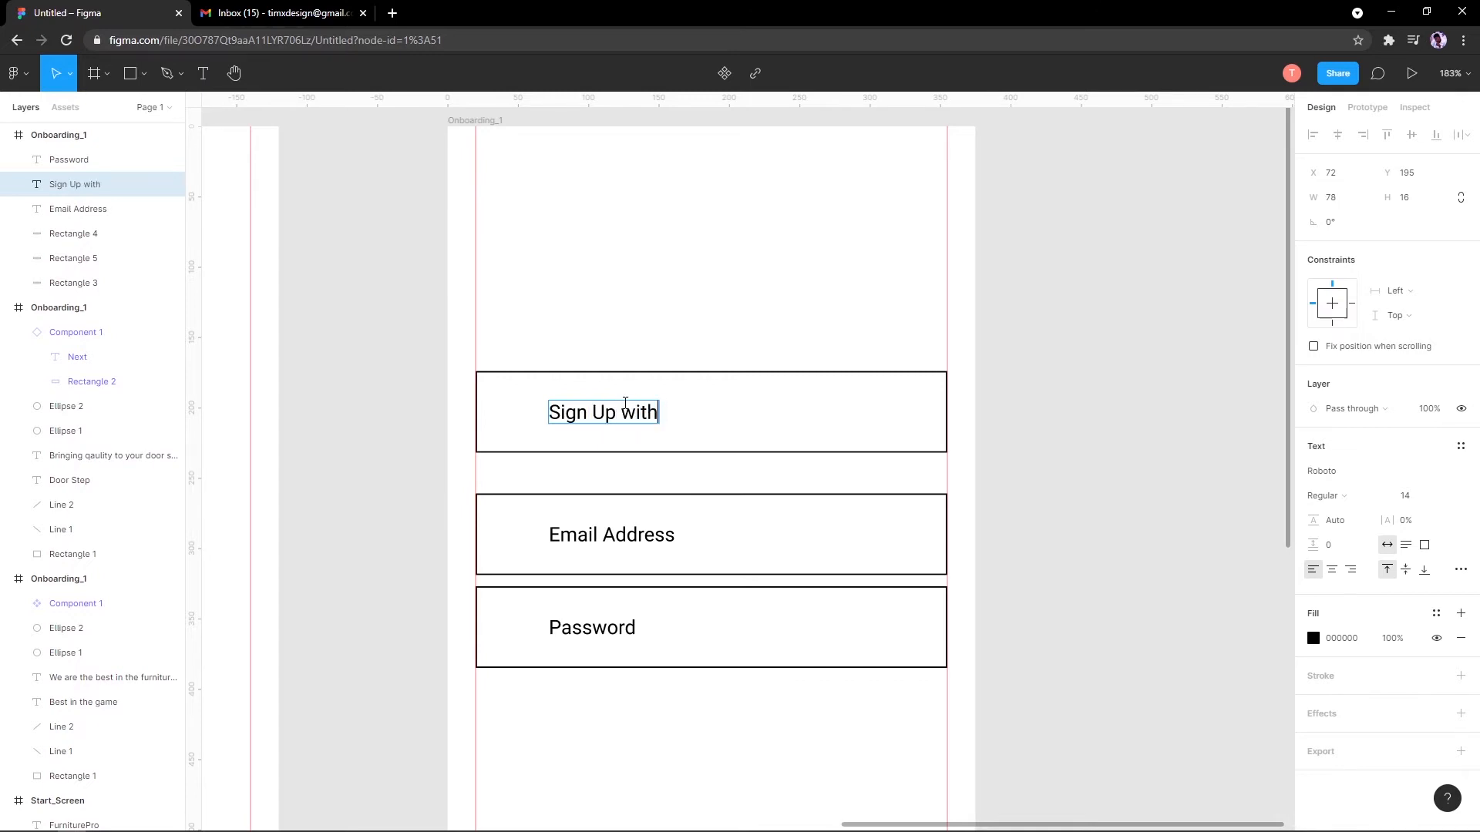
type(" google")
key("Escape")
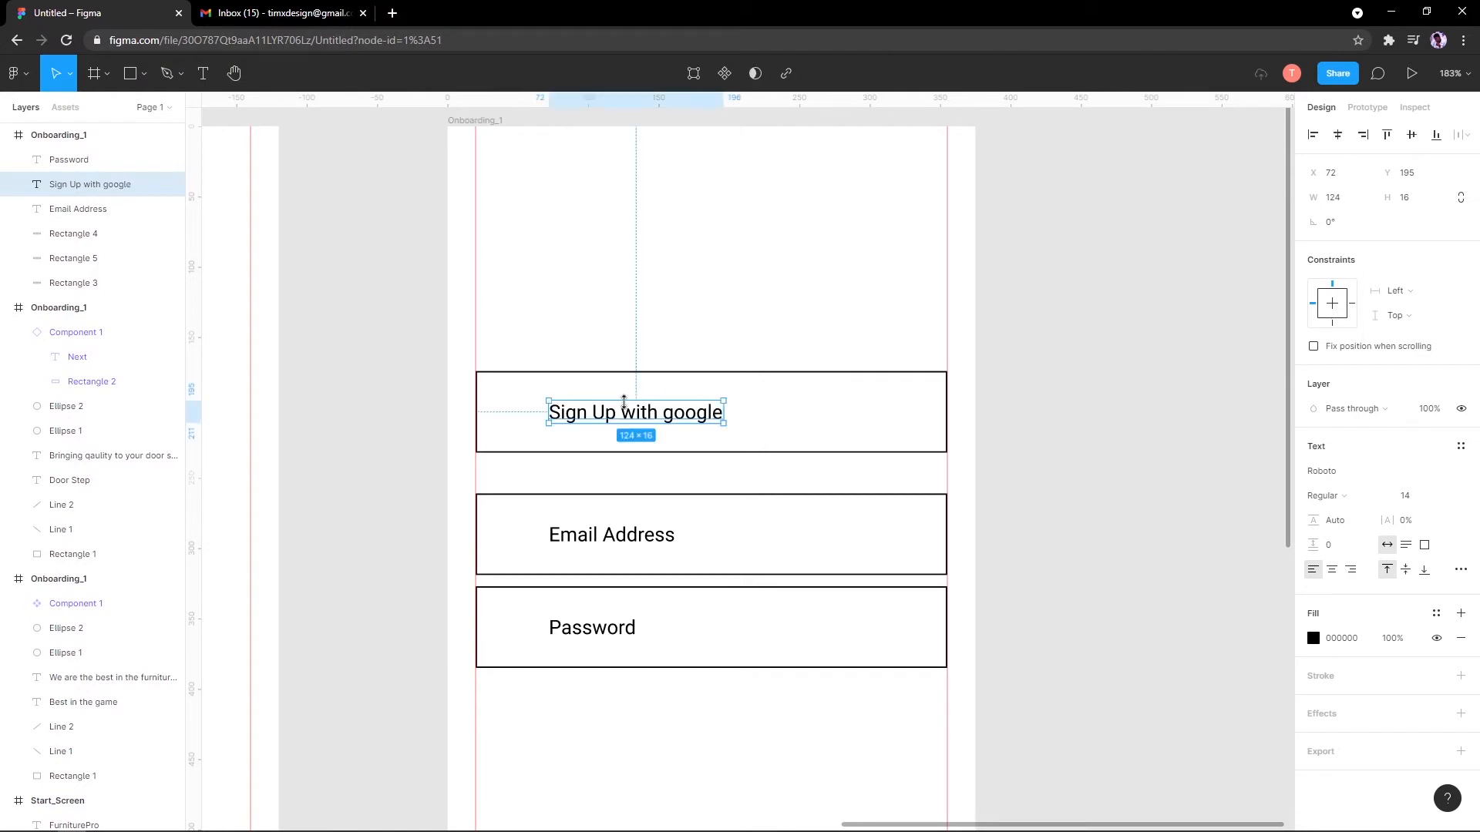
Step: Centre the 'Sign Up with google' label within its box
scroll(781, 262, "down", 3)
scroll(749, 347, "up", 5)
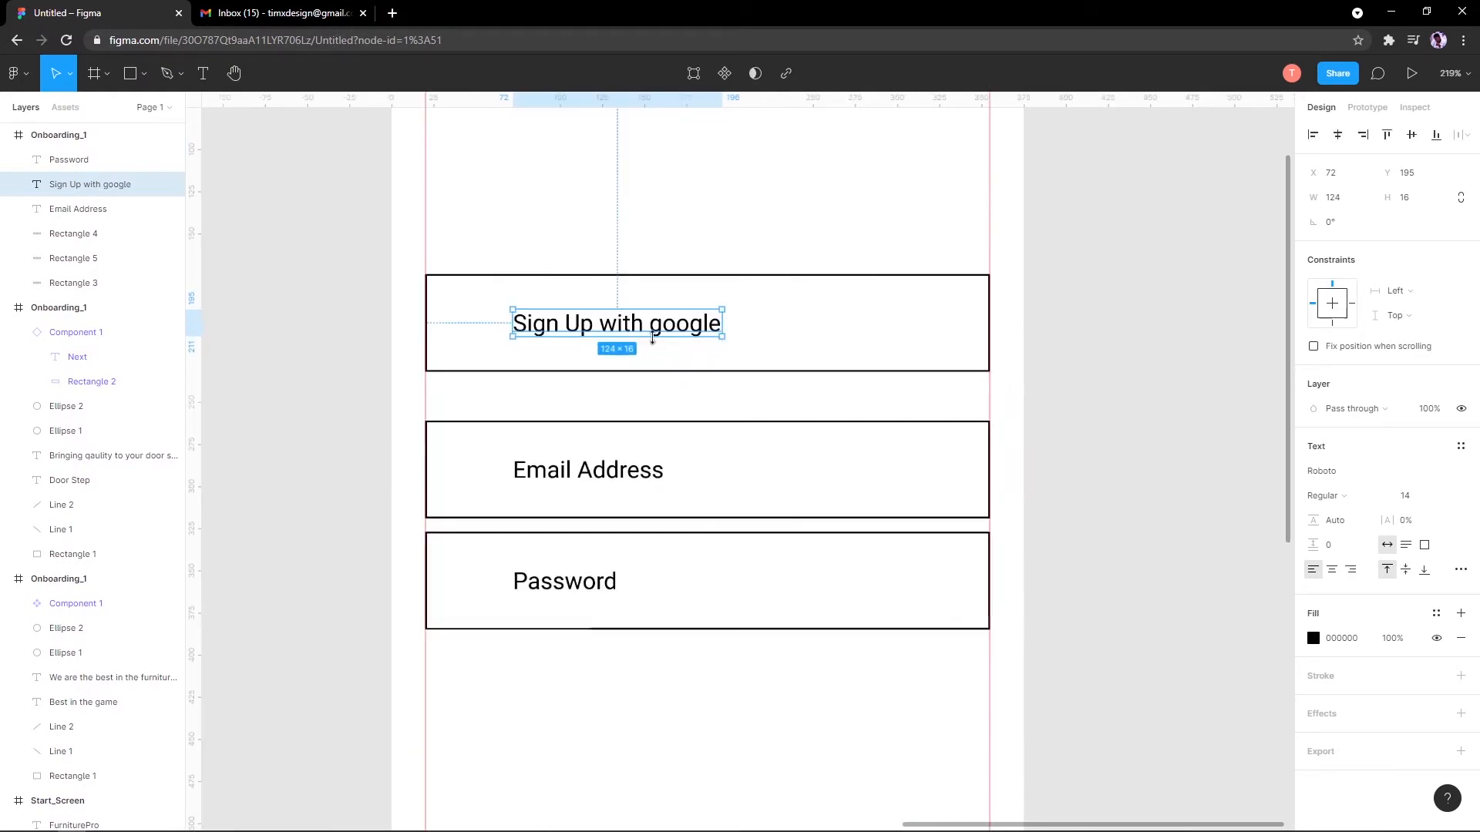
left_click_drag(656, 334, 762, 333)
scroll(552, 320, "down", 3)
scroll(594, 346, "up", 3)
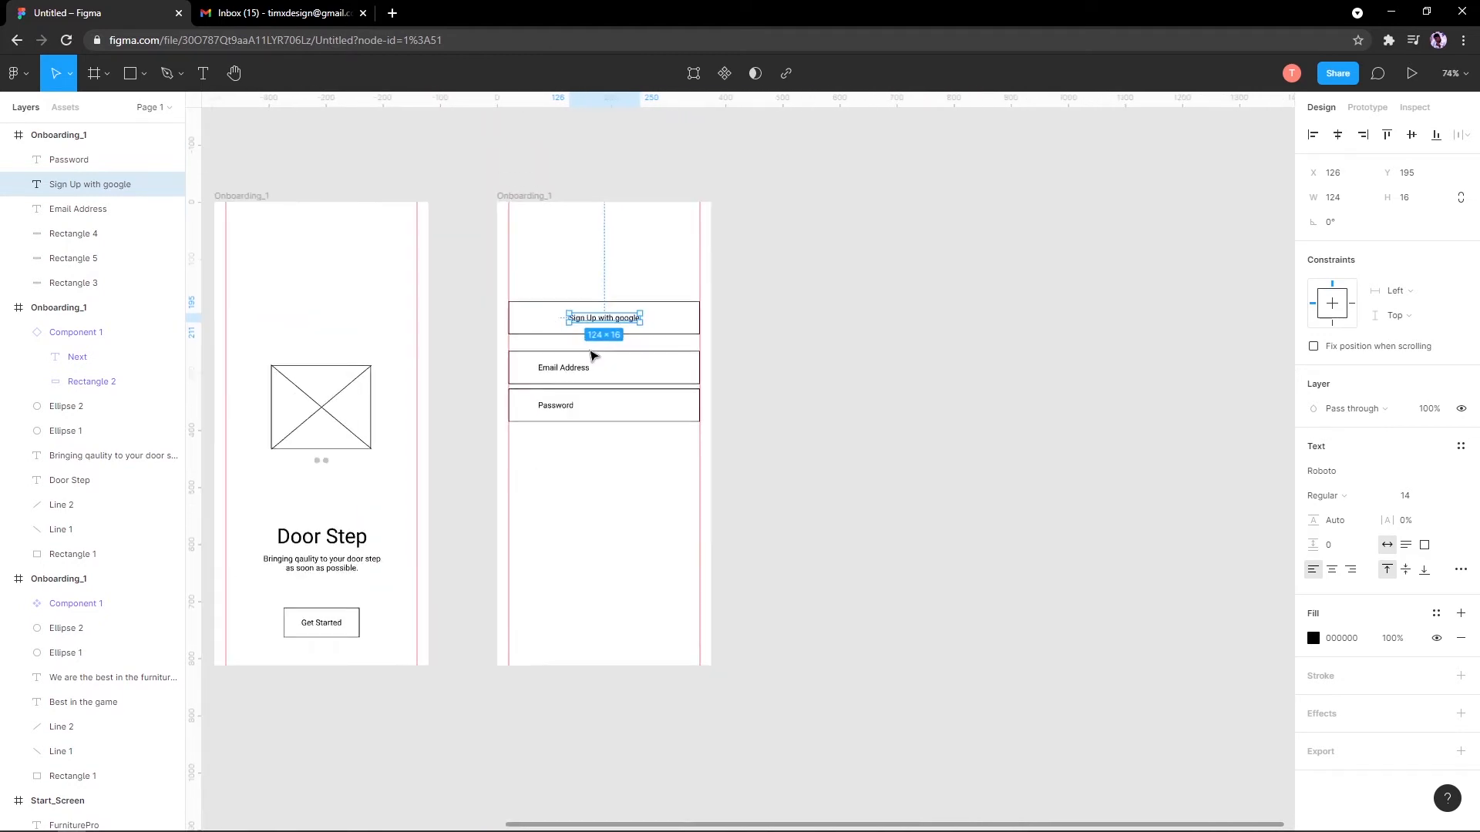
scroll(609, 309, "down", 1)
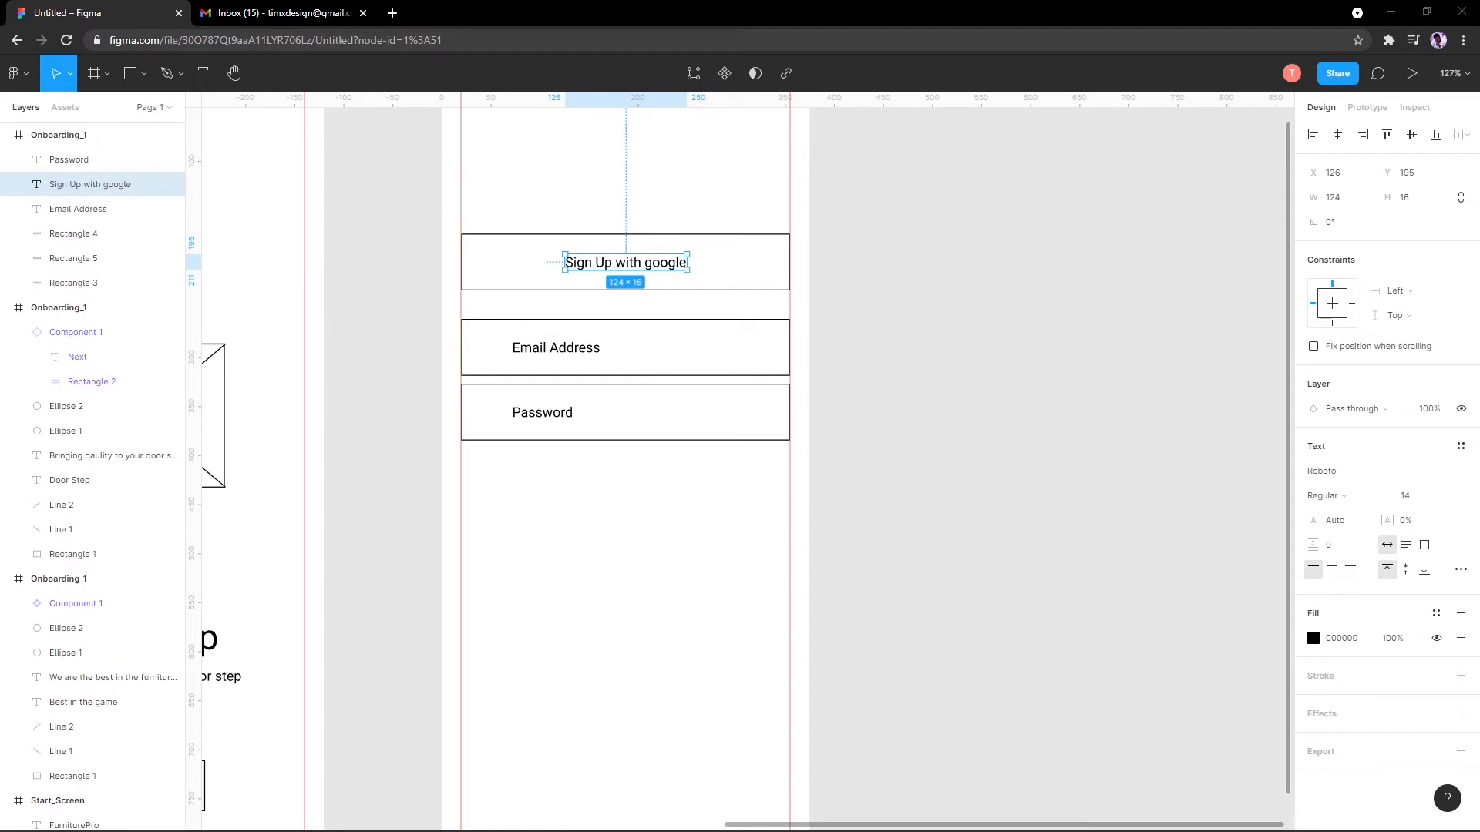
scroll(630, 359, "up", 2)
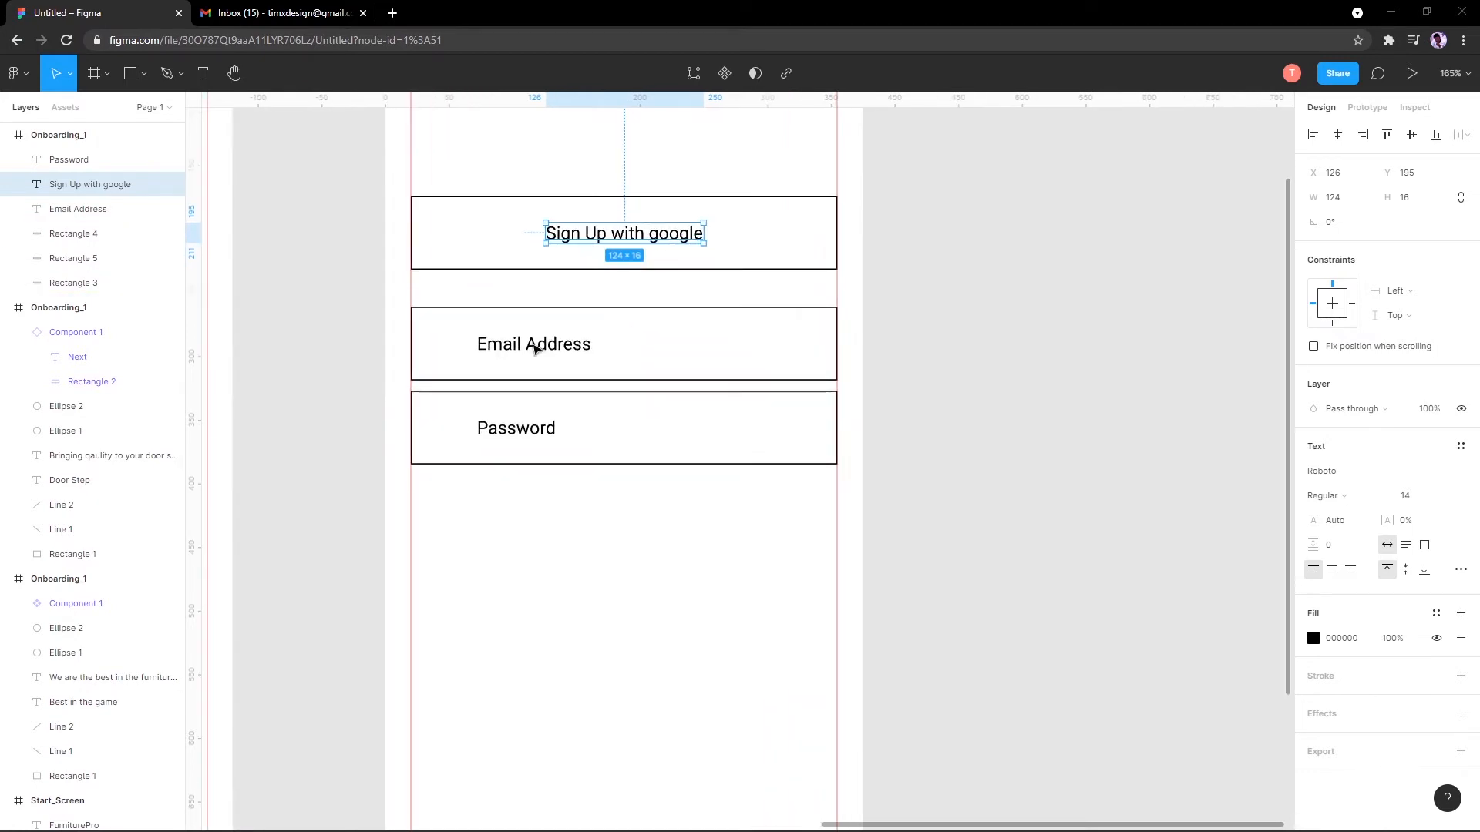
scroll(532, 347, "up", 3)
scroll(421, 432, "down", 5)
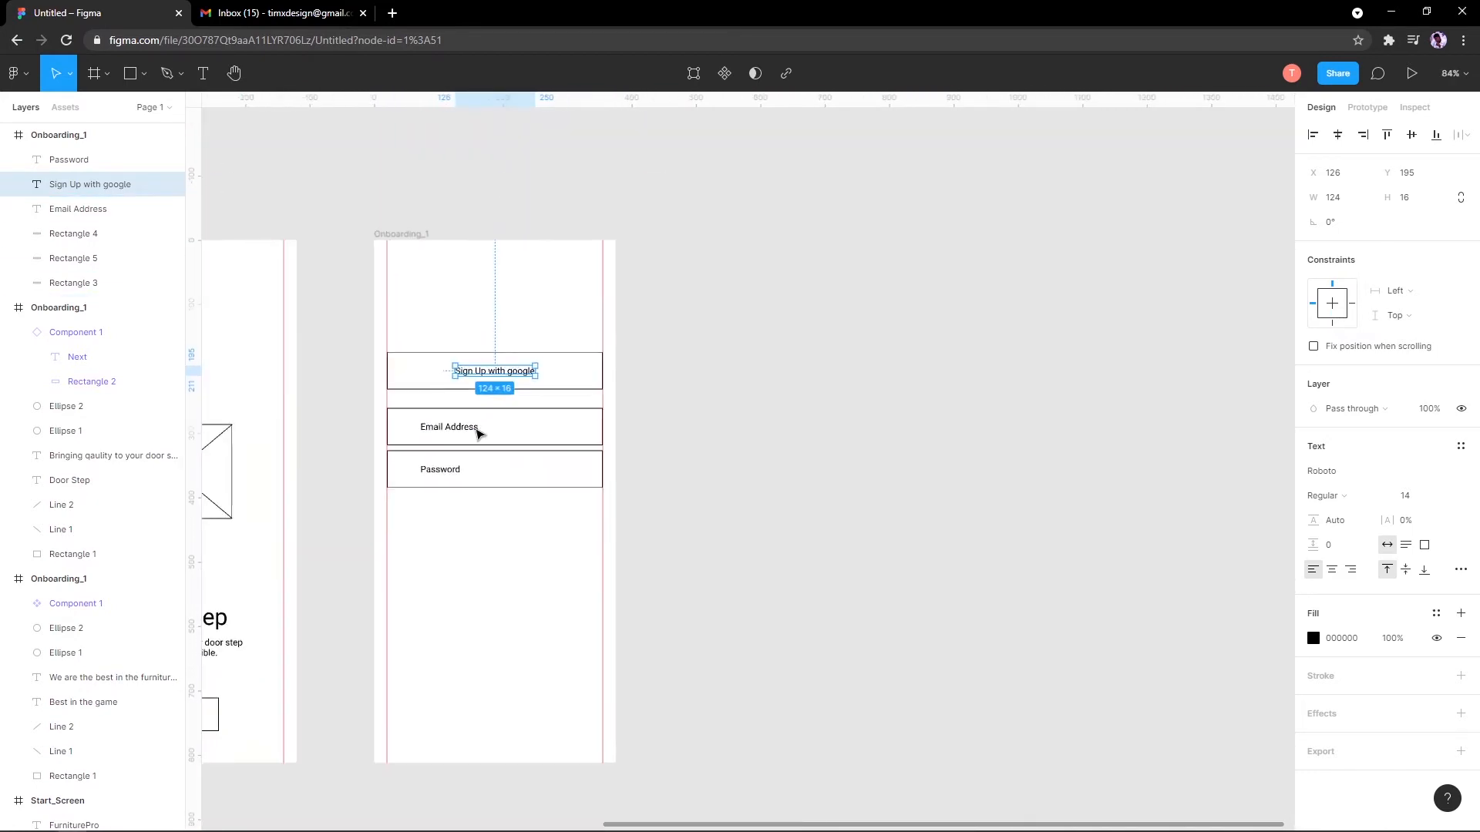
Step: Shorten the label's outline box to 54 px tall, making it 335 × 54
left_click(520, 297)
left_click(520, 298)
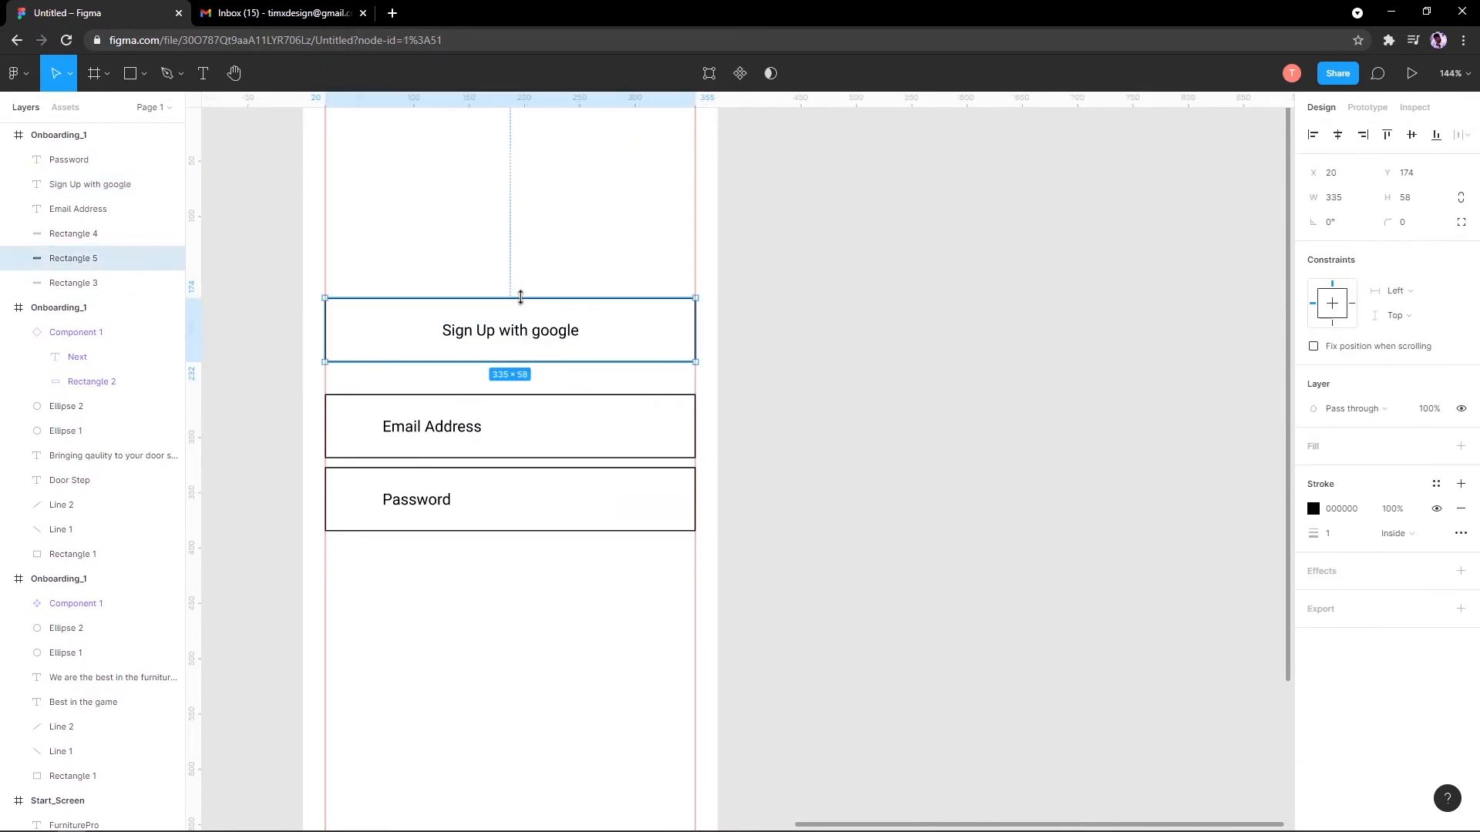
left_click_drag(520, 298, 520, 300)
scroll(437, 477, "down", 5)
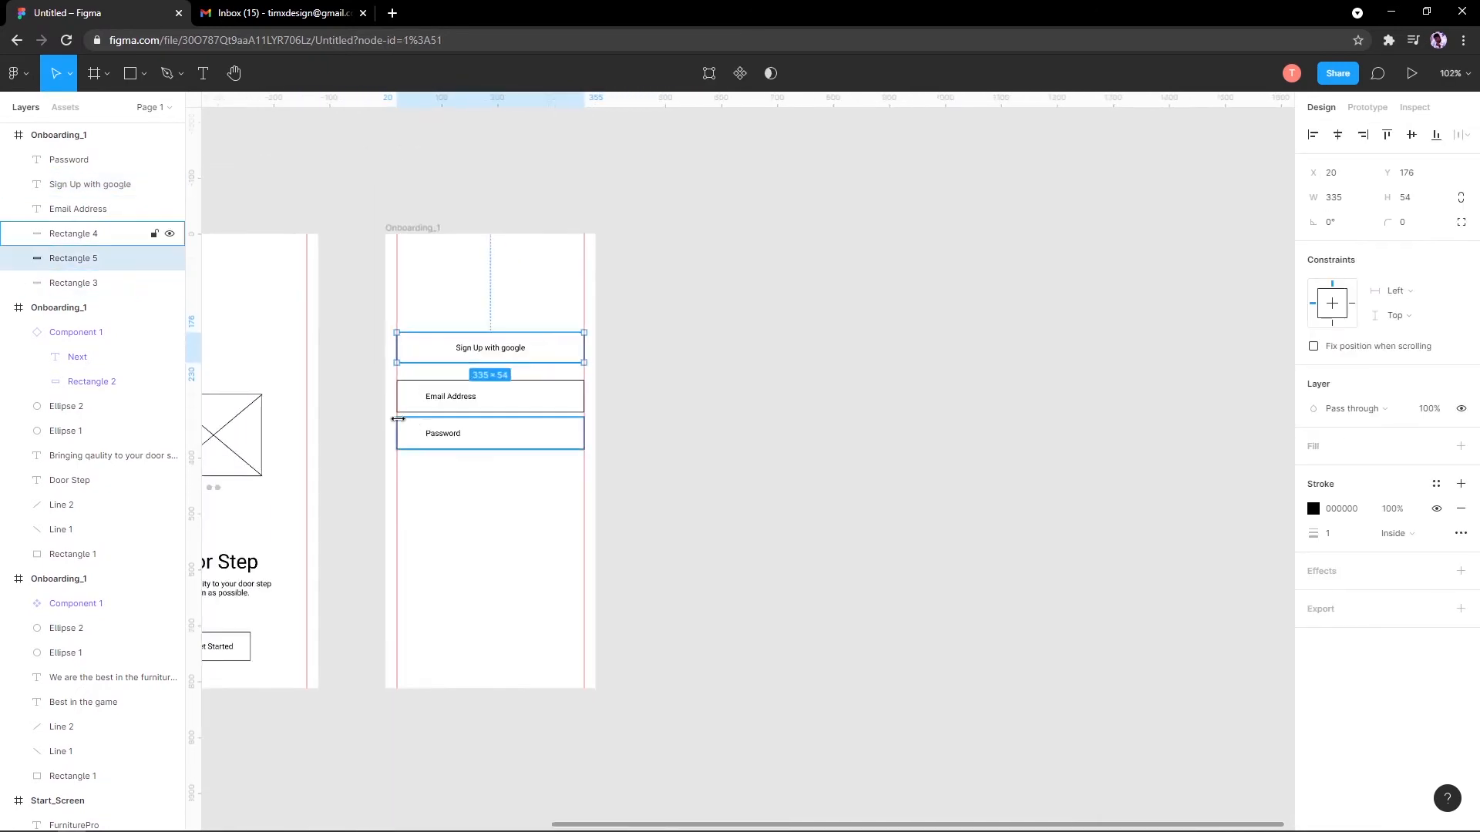
scroll(641, 470, "up", 5)
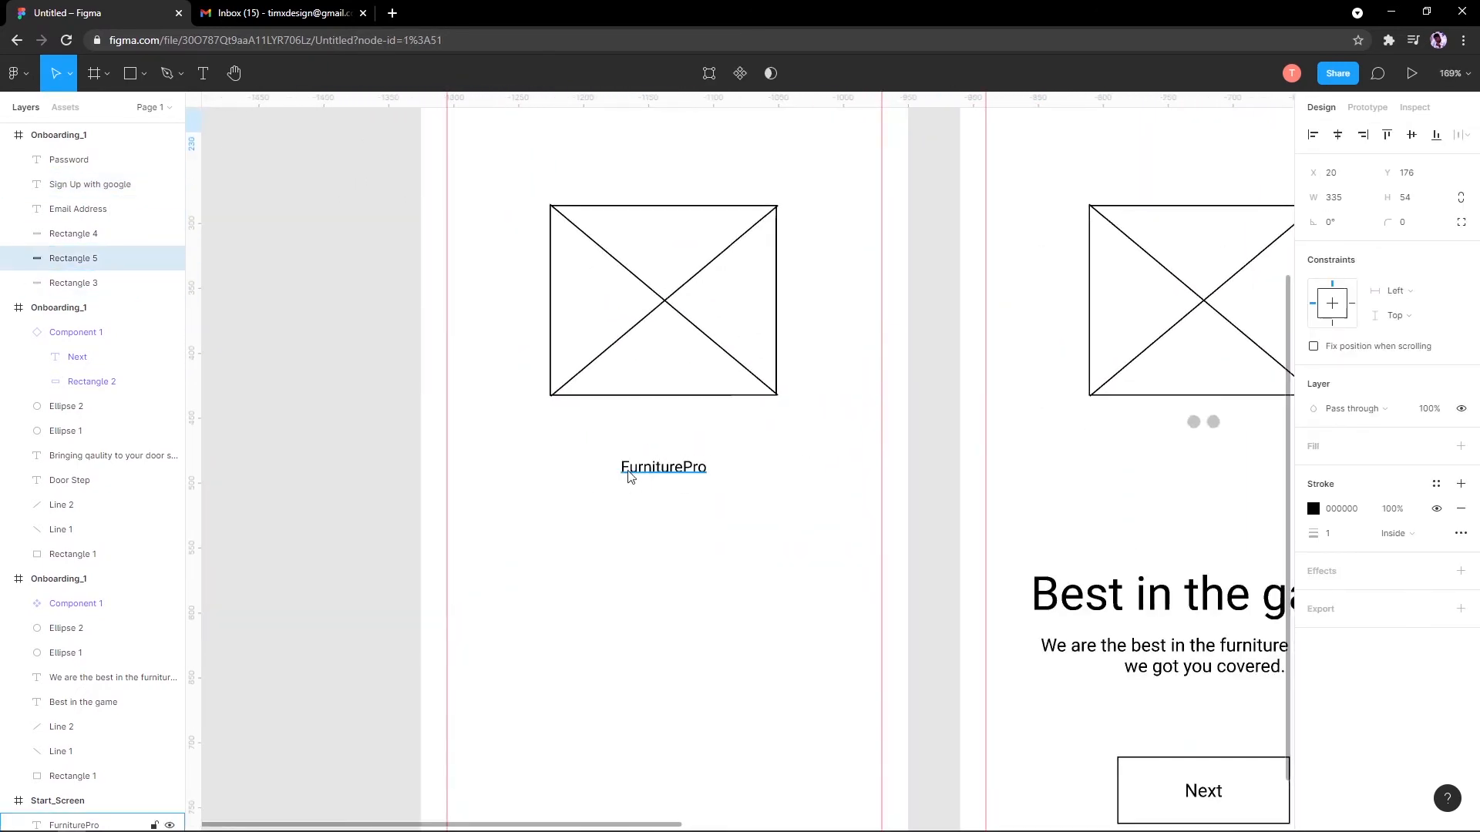
Step: Set the FurniturePro title to font size 18 and centre it horizontally in Start_Screen
left_click(628, 471)
scroll(713, 460, "down", 3)
left_click(1406, 496)
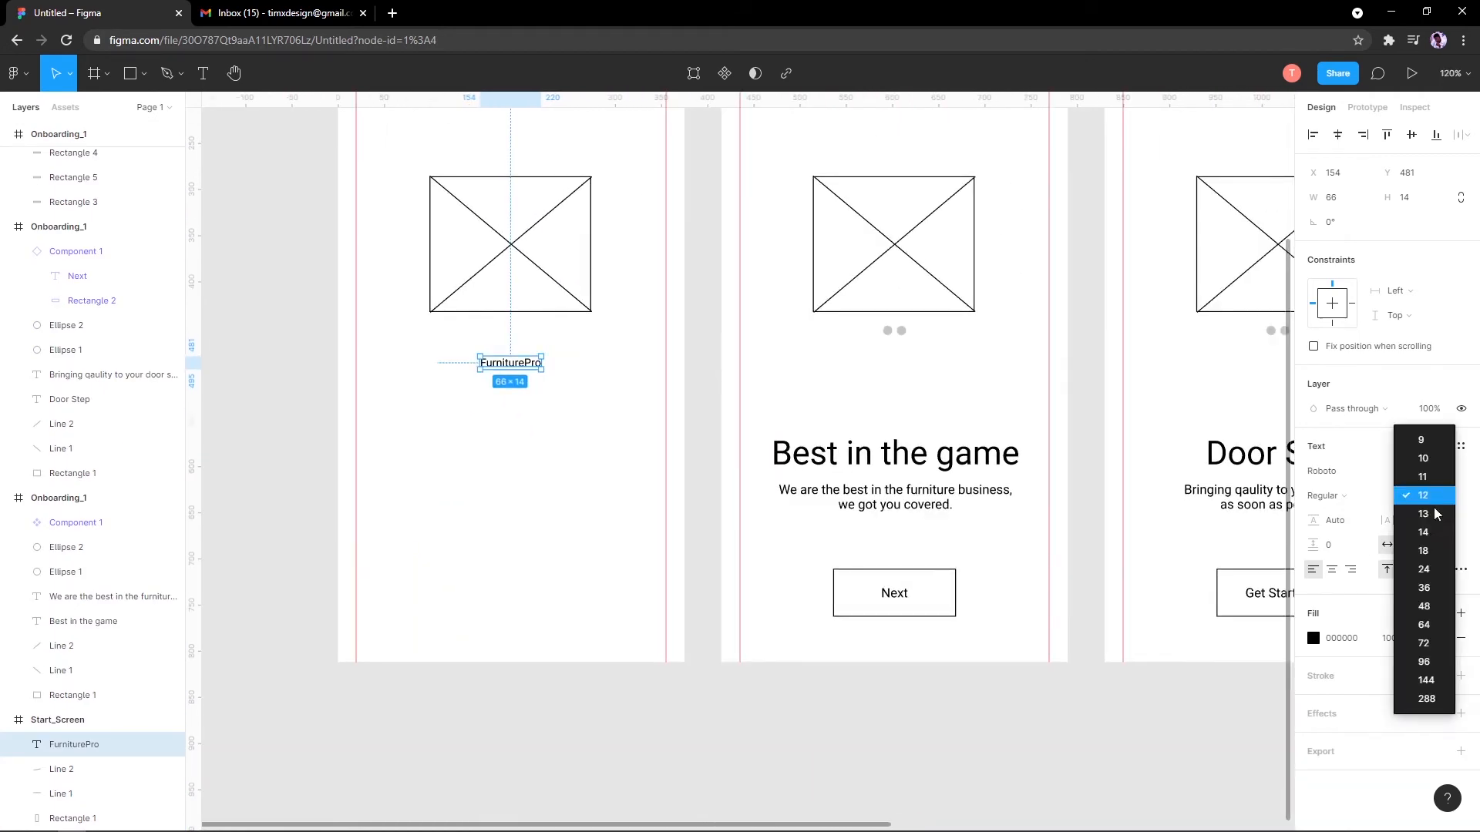
left_click(1423, 550)
scroll(670, 393, "up", 1)
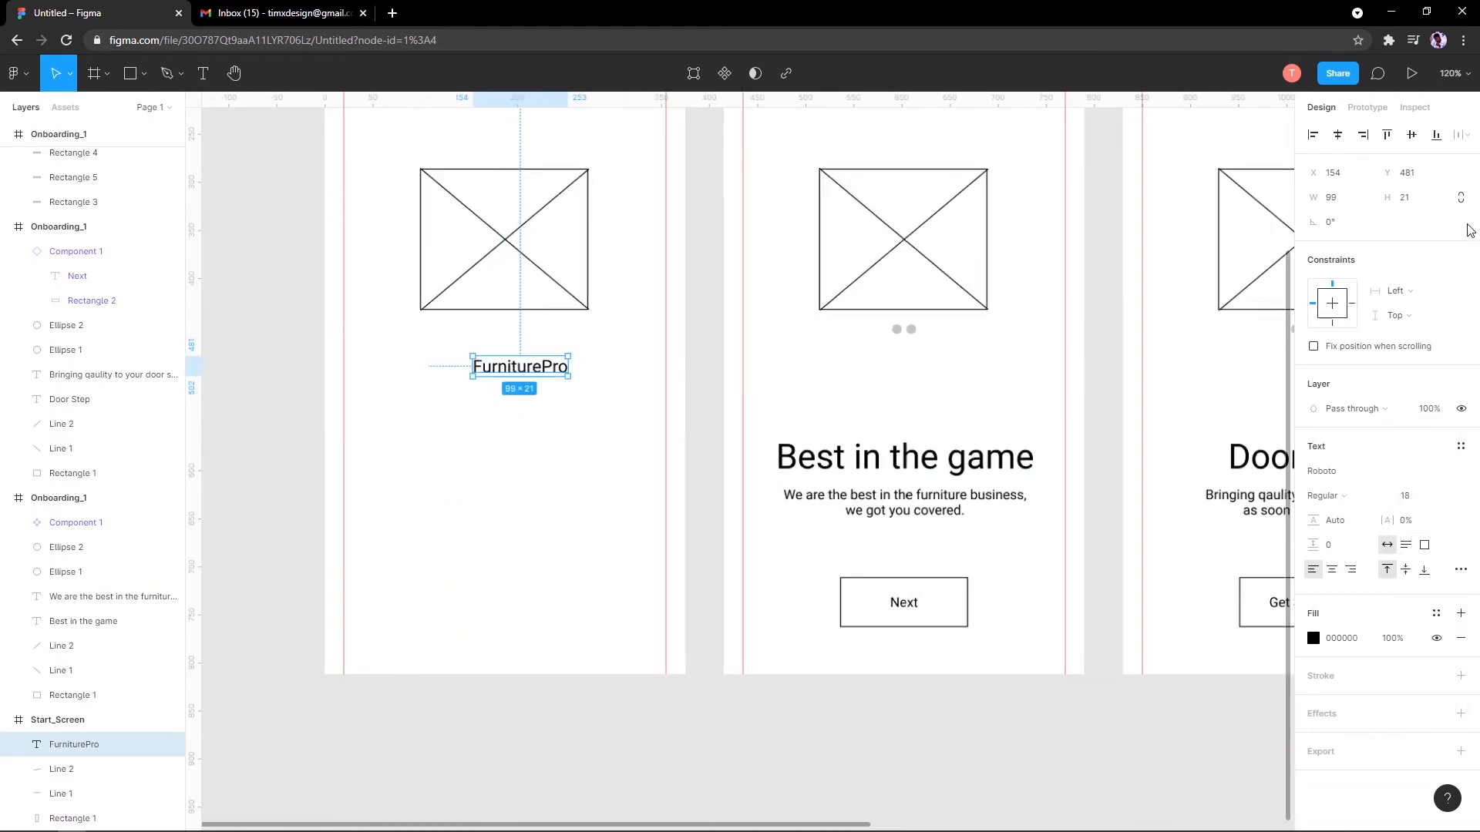
left_click(1338, 136)
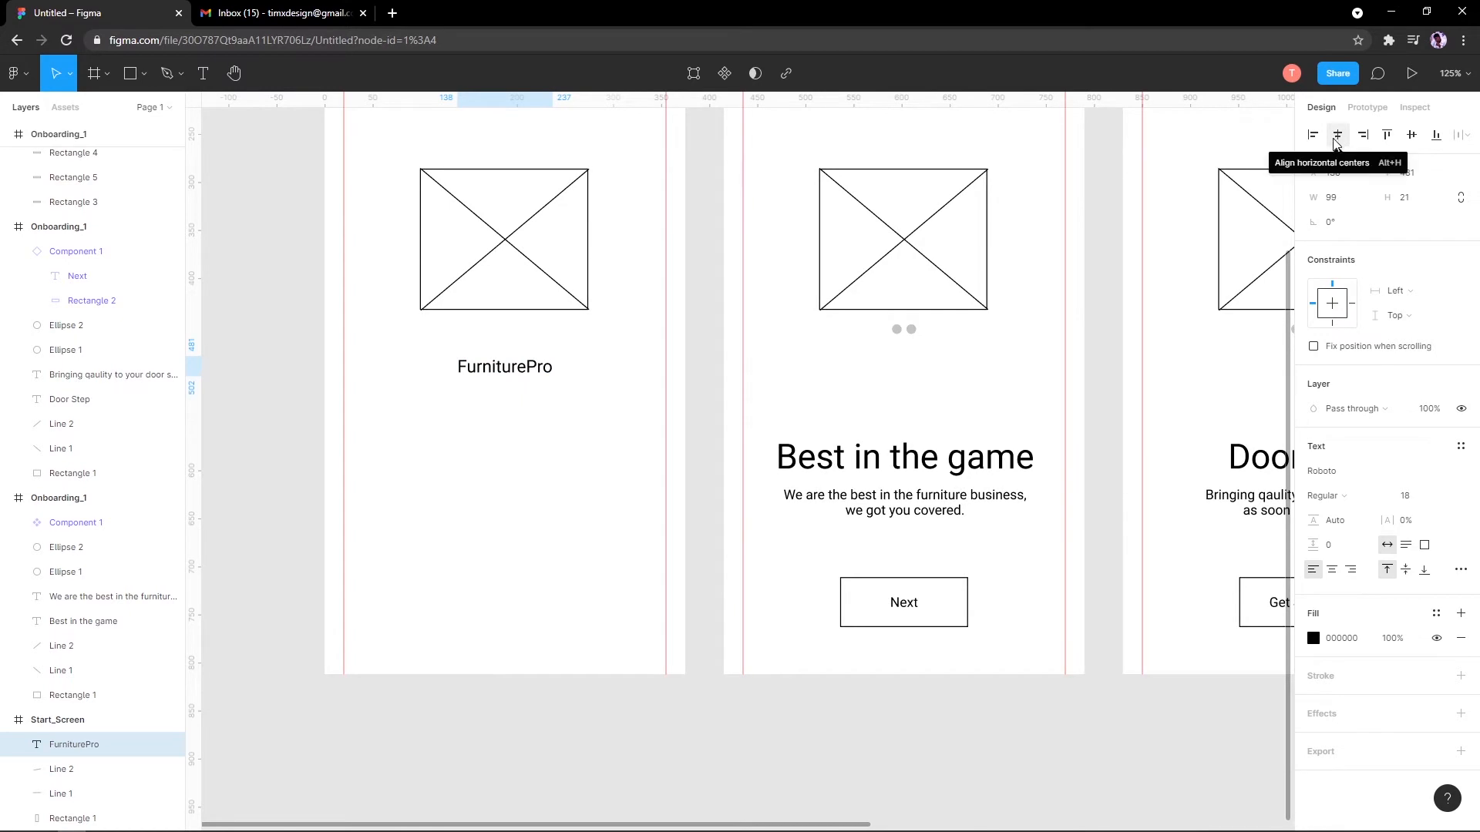
scroll(545, 303, "down", 4)
scroll(655, 300, "up", 1)
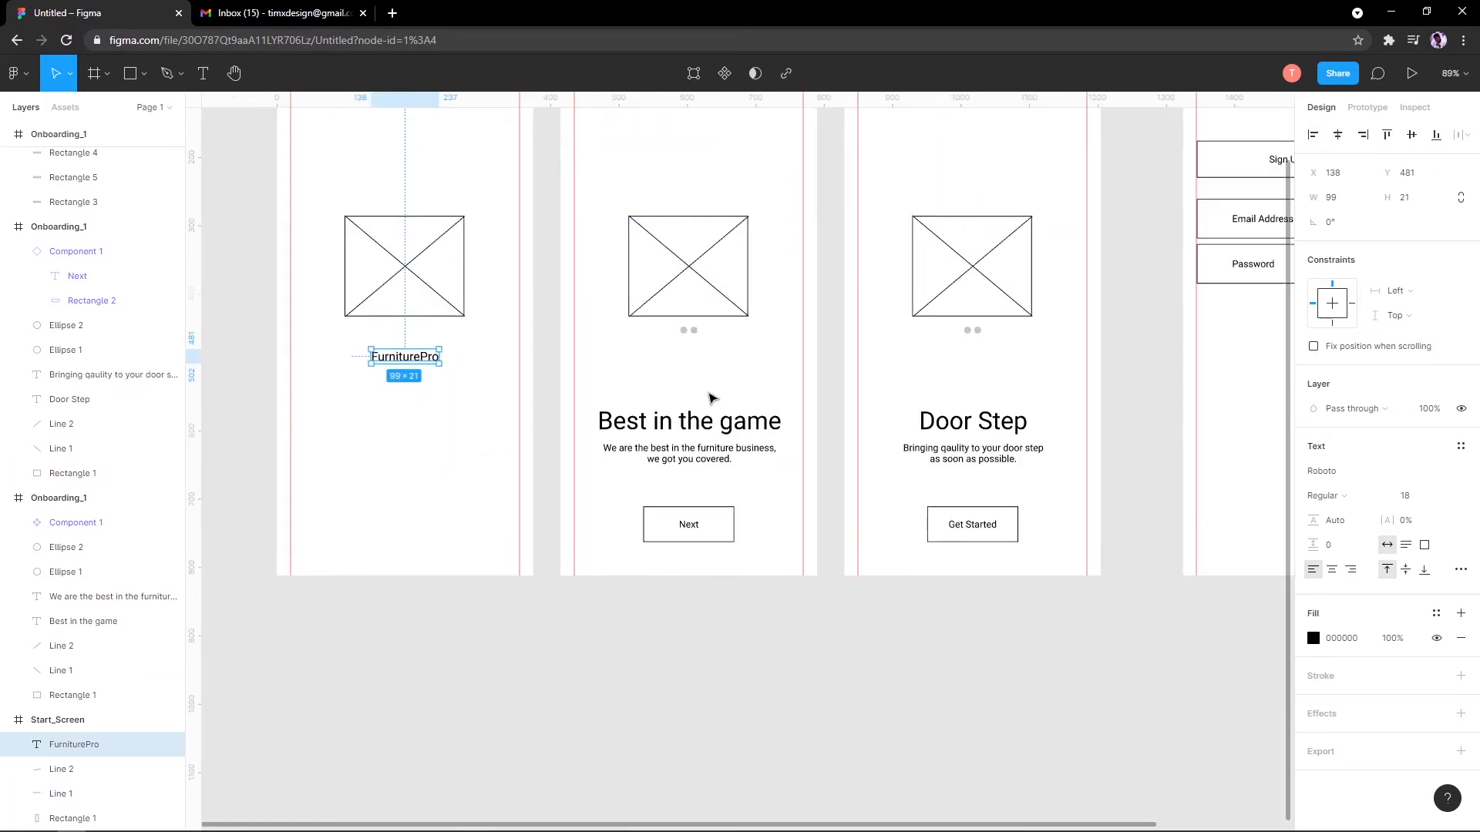
scroll(799, 482, "up", 2)
Step: Pan across the onboarding frames and select the furniture-business subtitle text
left_click_drag(841, 478, 594, 470)
left_click(632, 473)
left_click(724, 492)
scroll(902, 509, "up", 3)
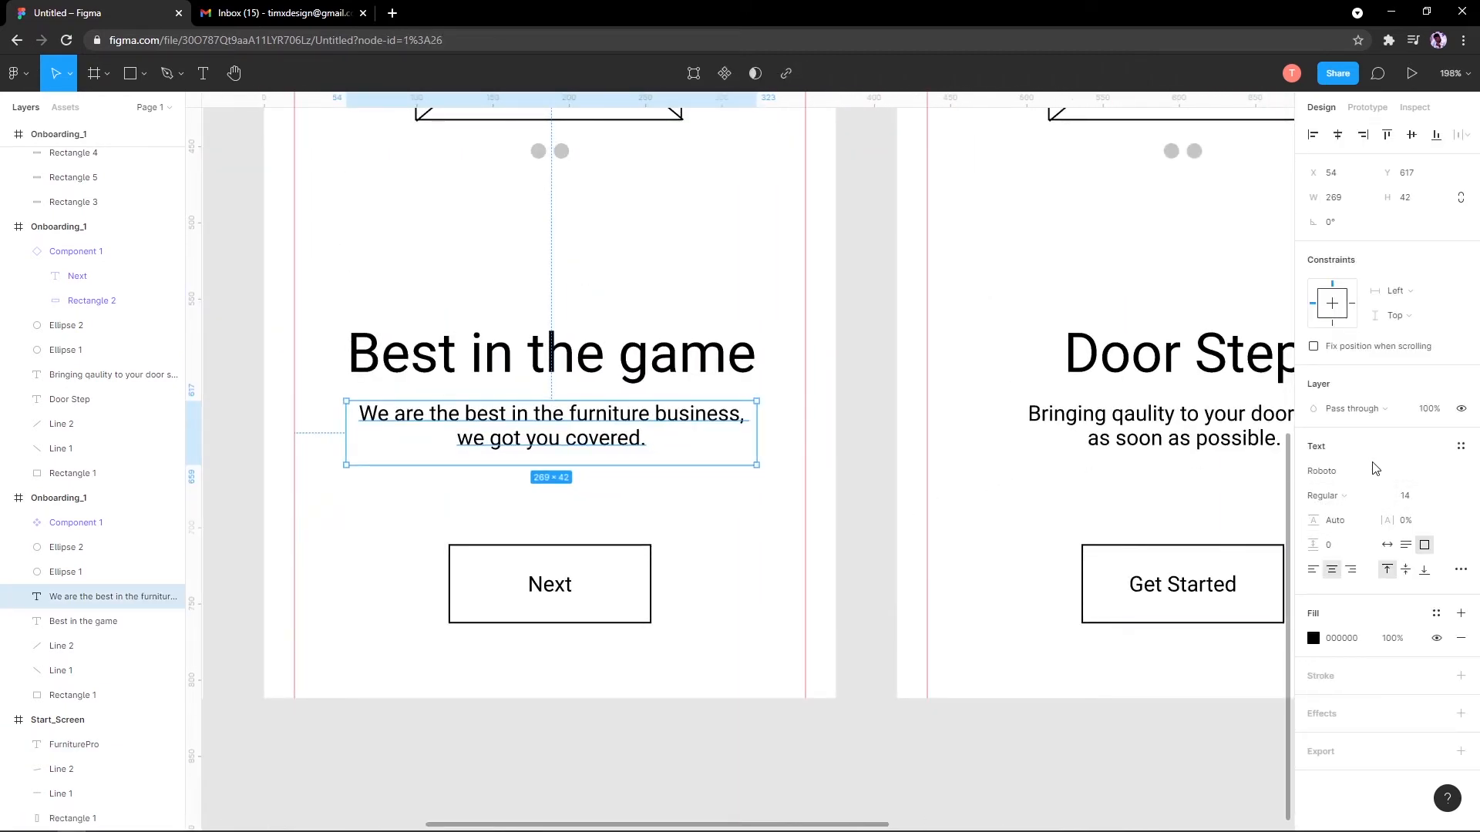
left_click(1465, 473)
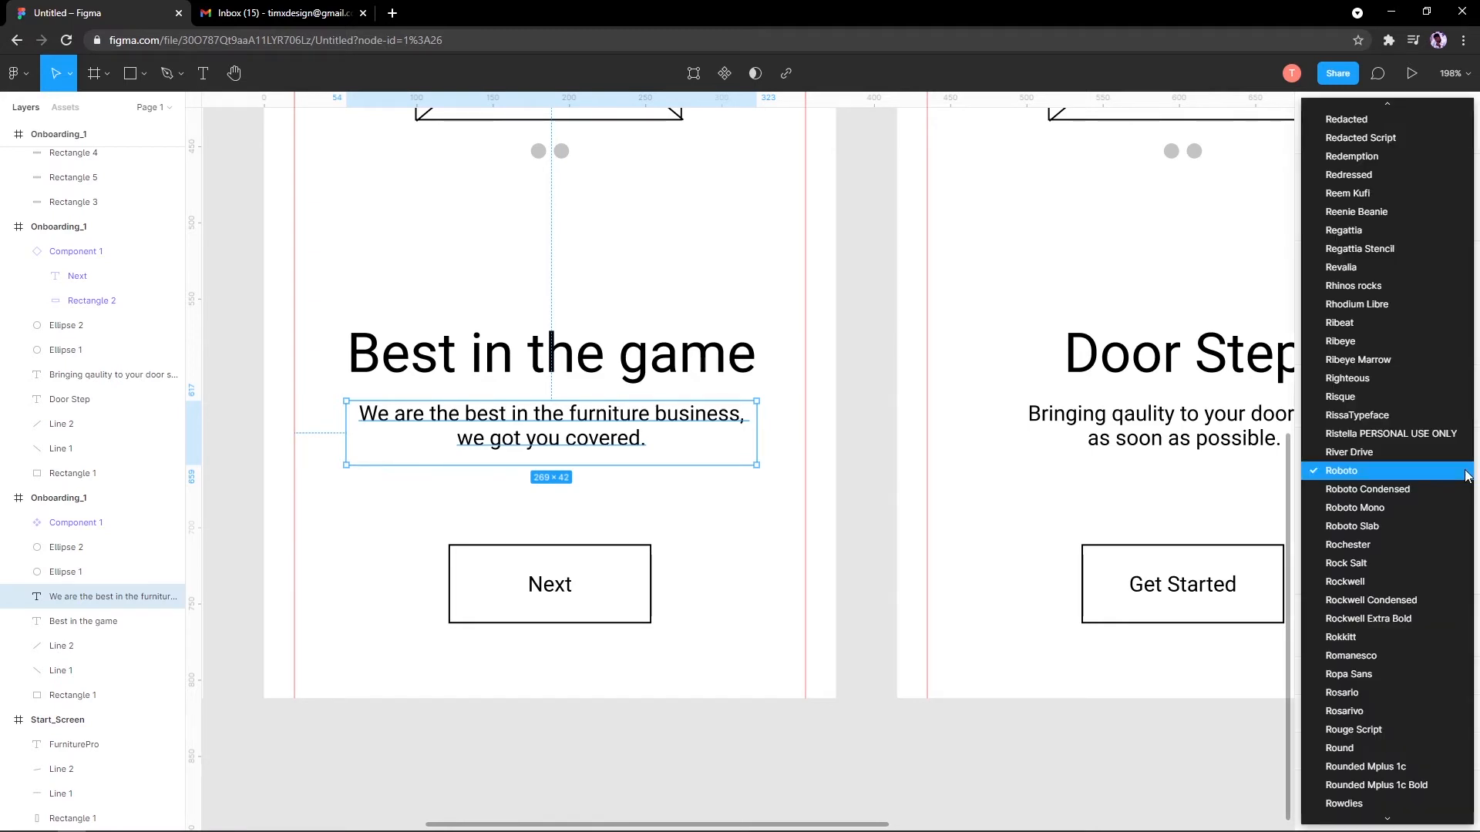
left_click(1465, 475)
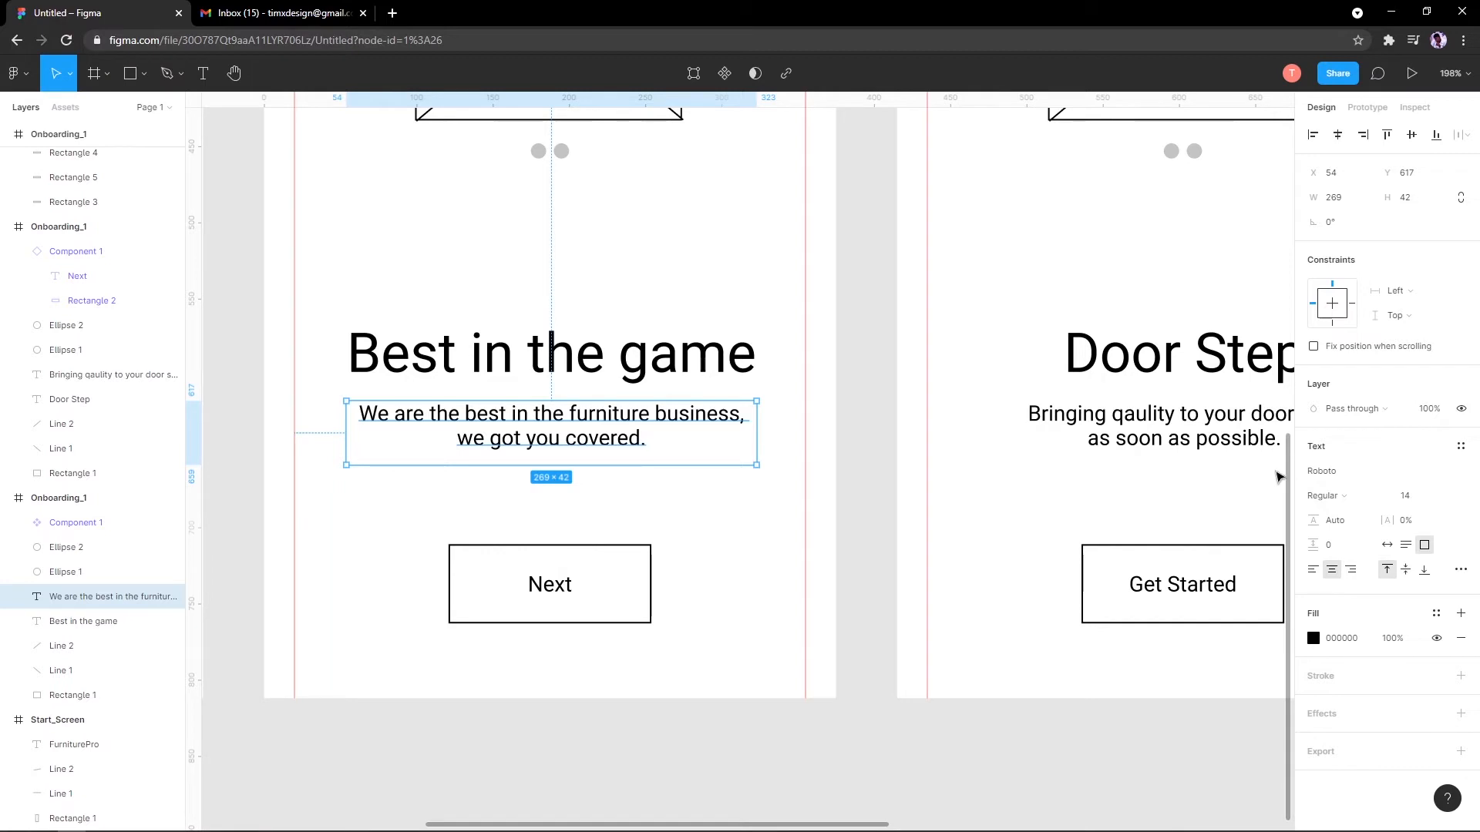
left_click(1318, 496)
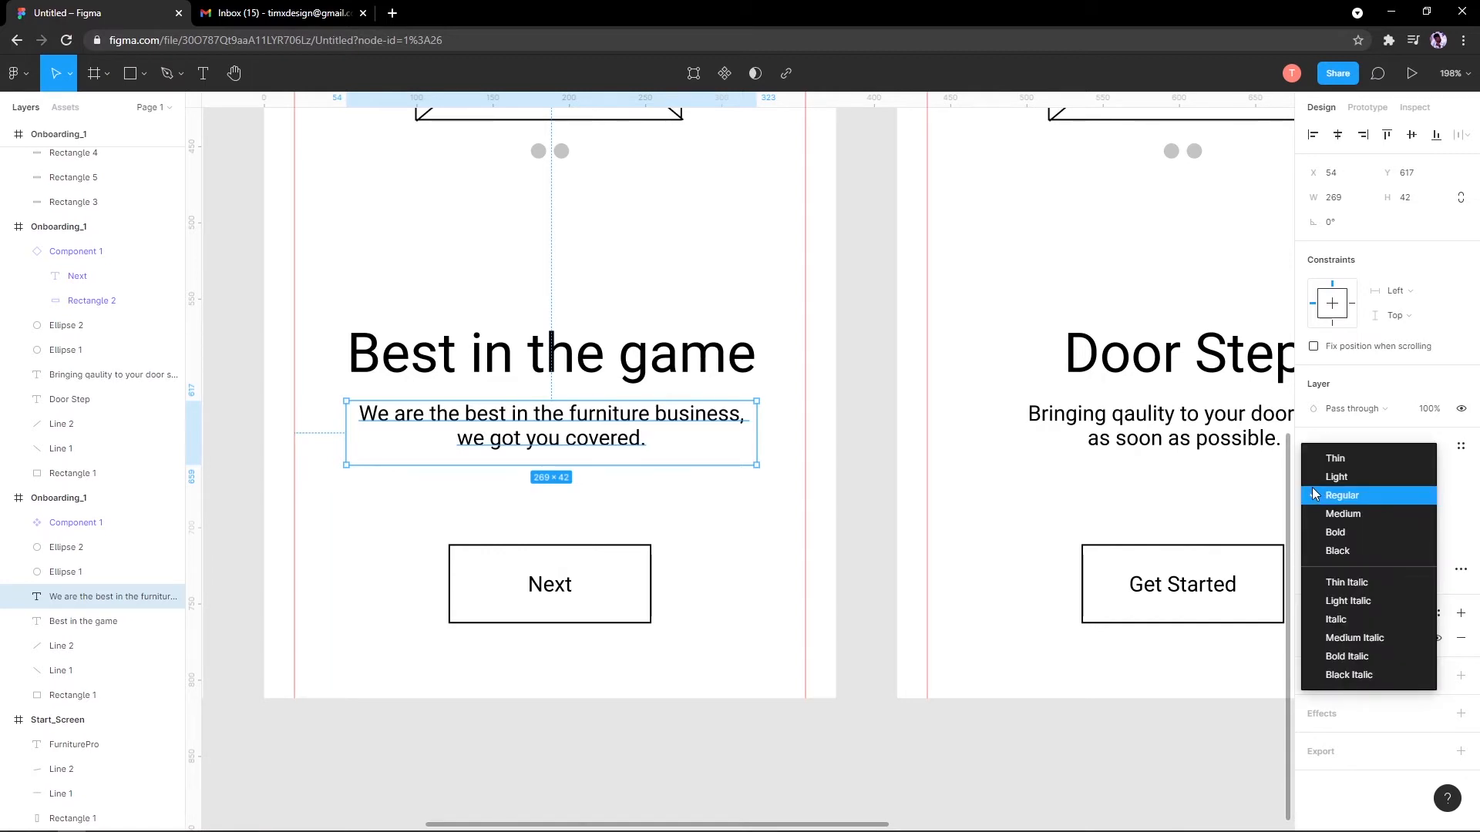
left_click(1231, 483)
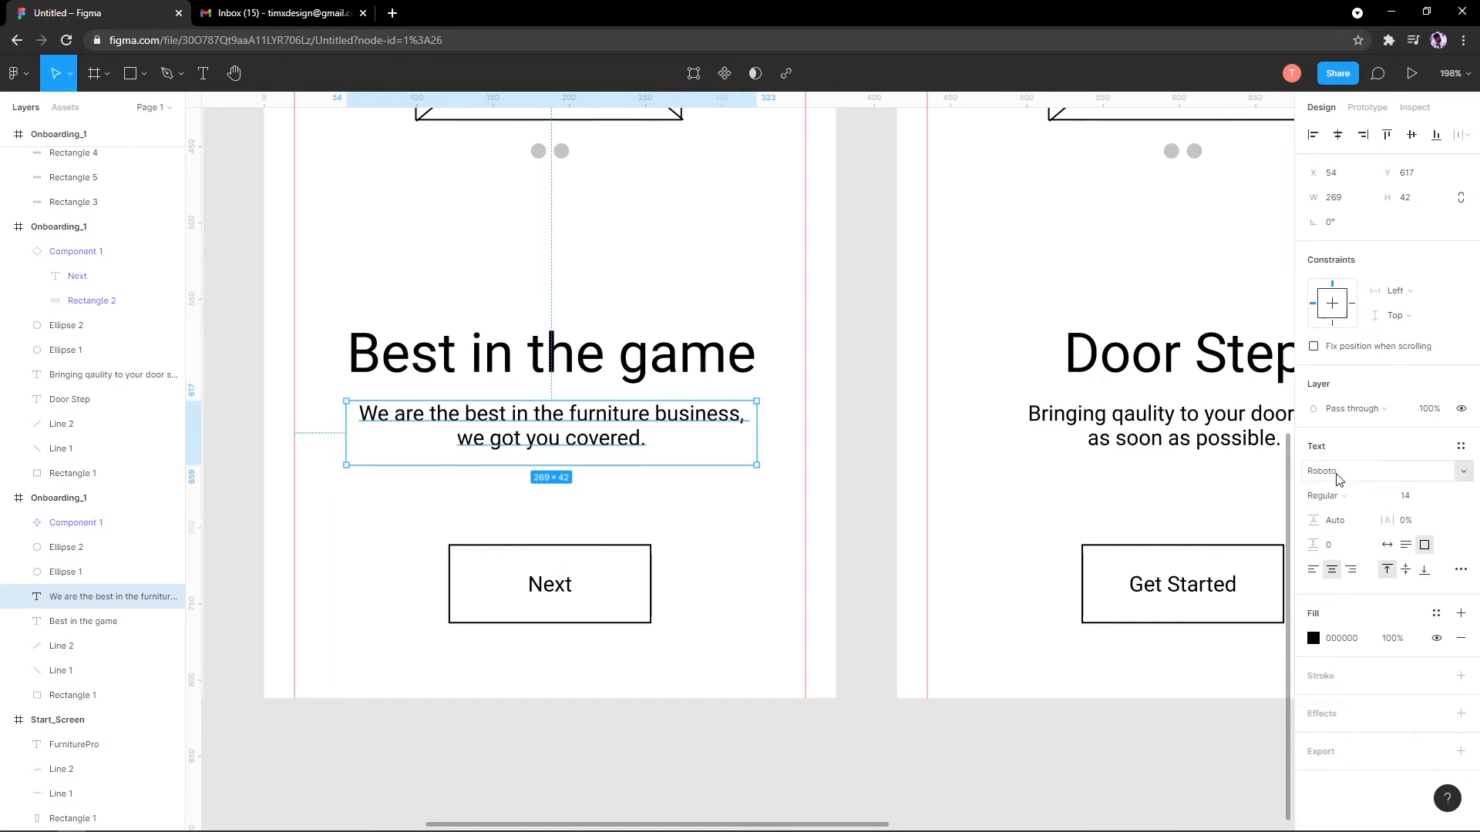
left_click(1335, 494)
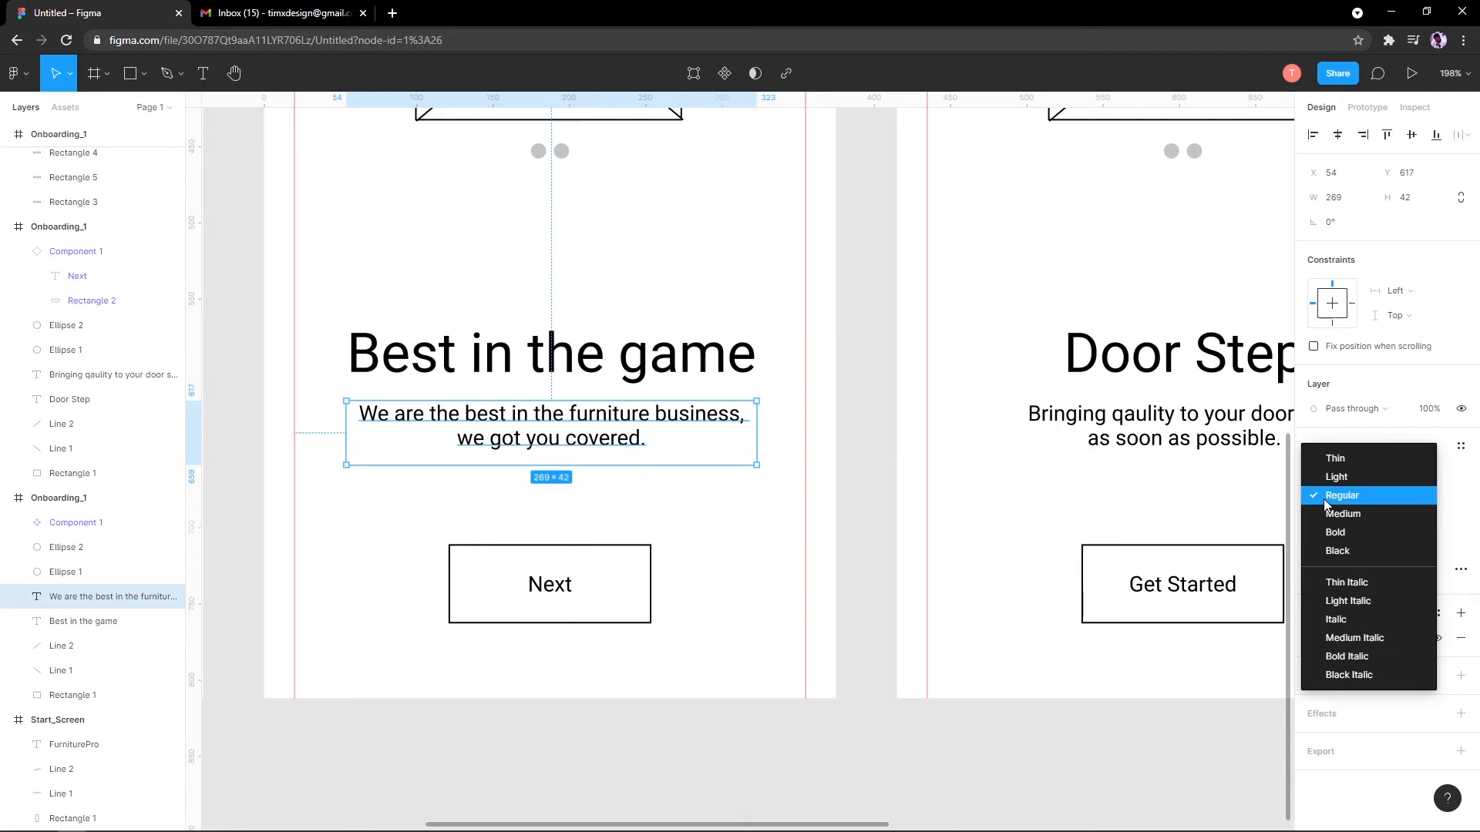
left_click(1324, 498)
left_click(1335, 499)
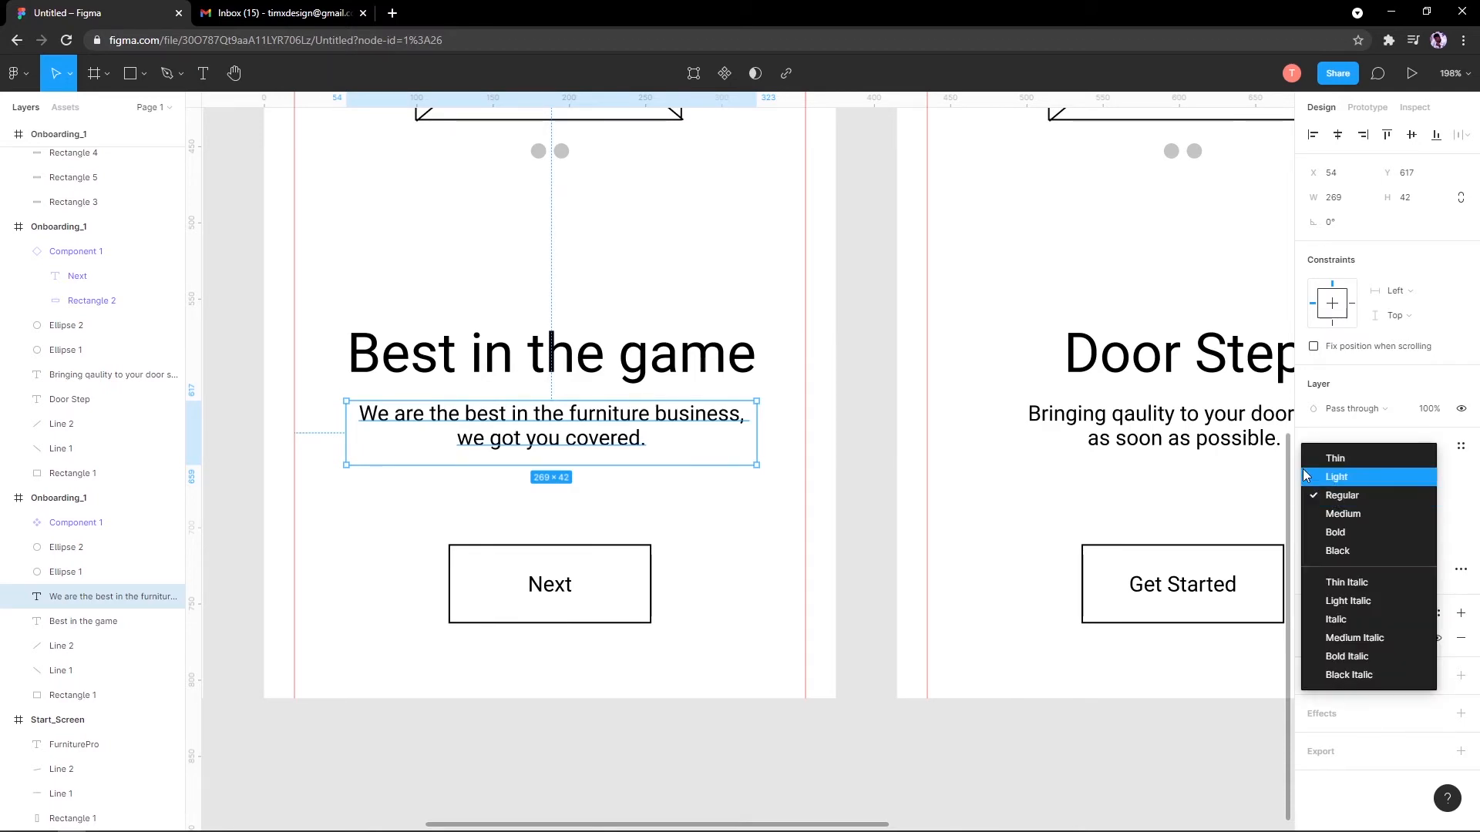
left_click(1458, 484)
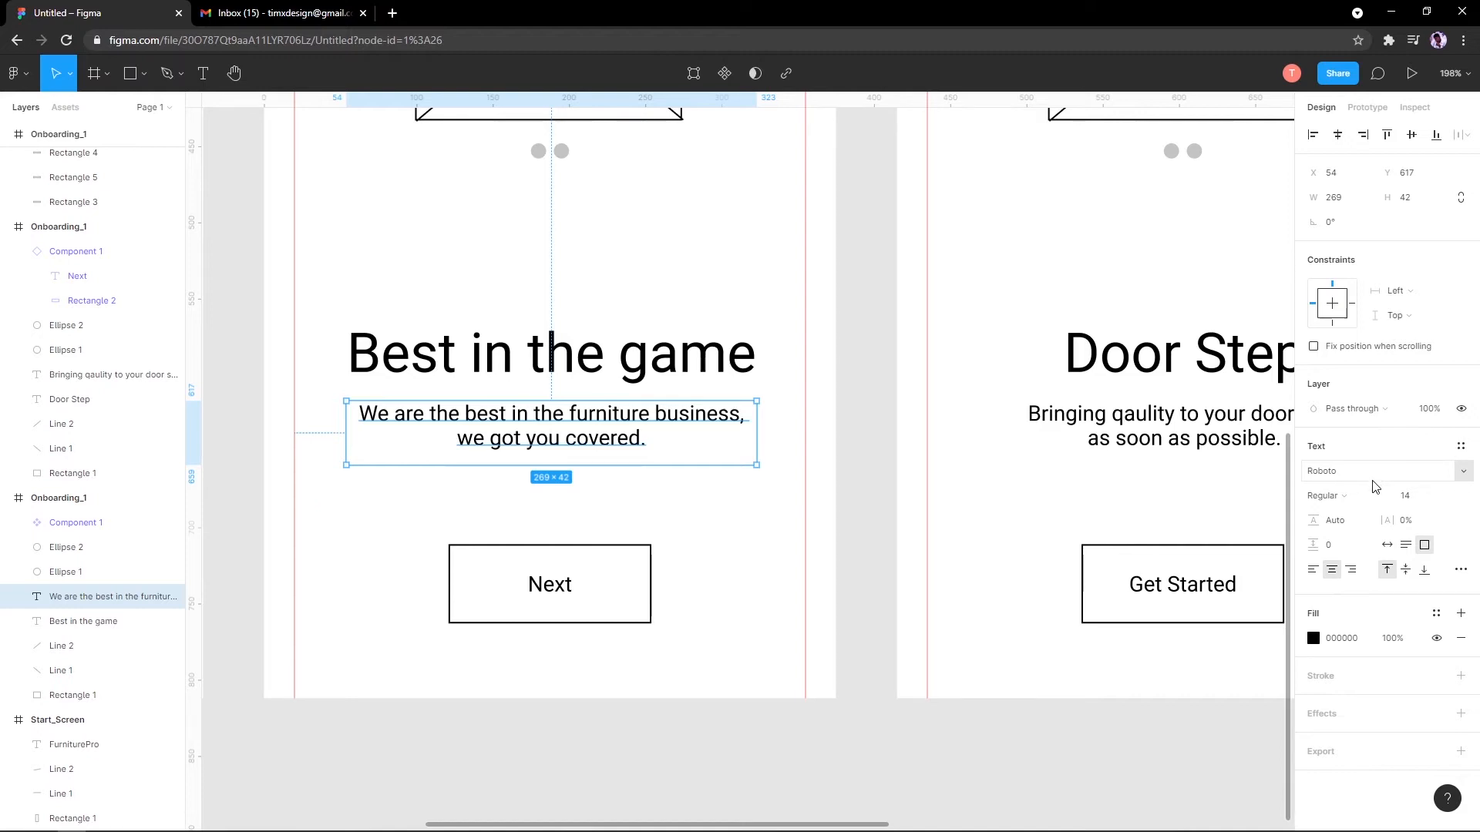
left_click(1324, 495)
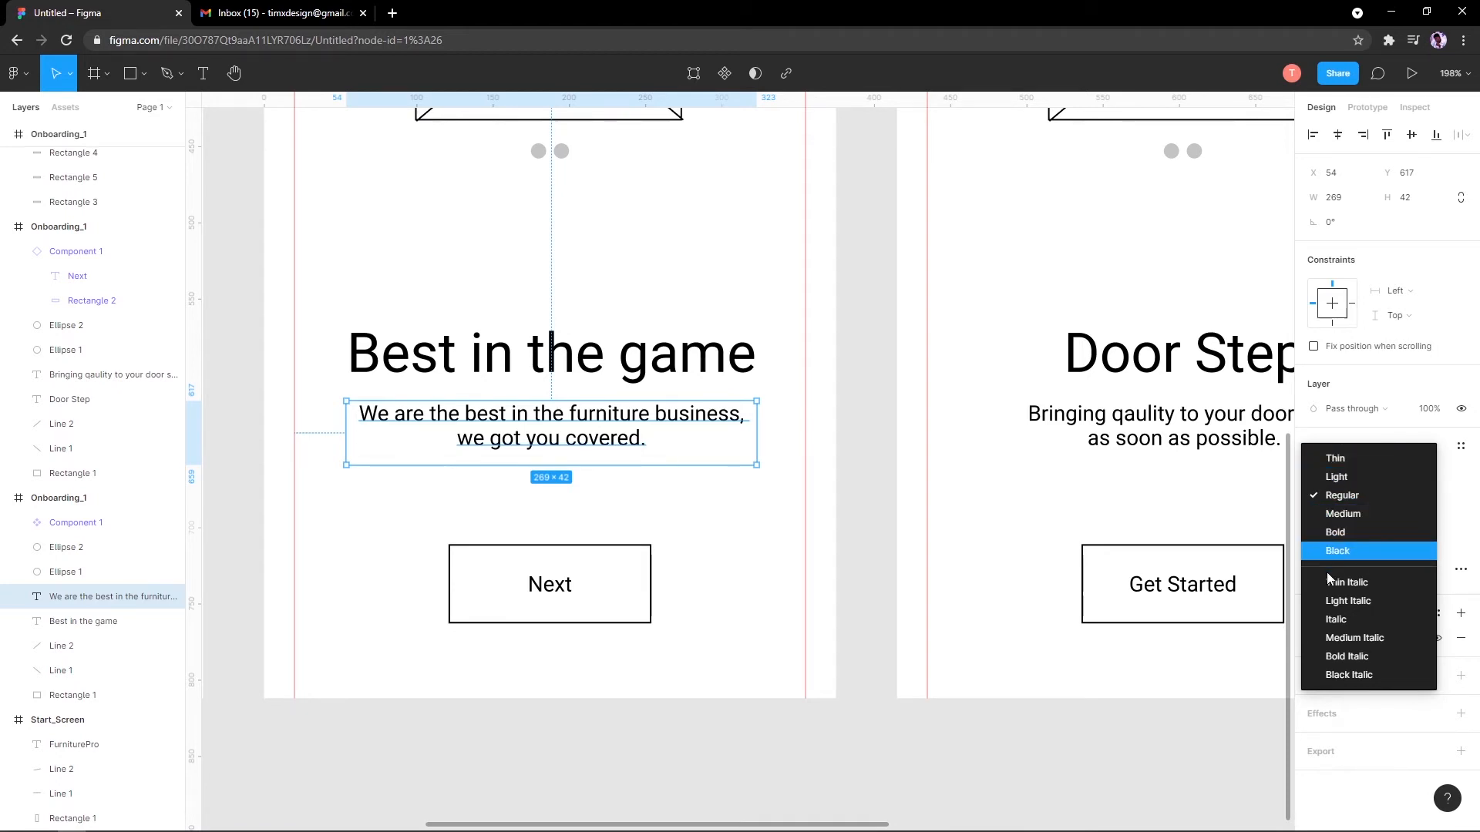
left_click(1369, 465)
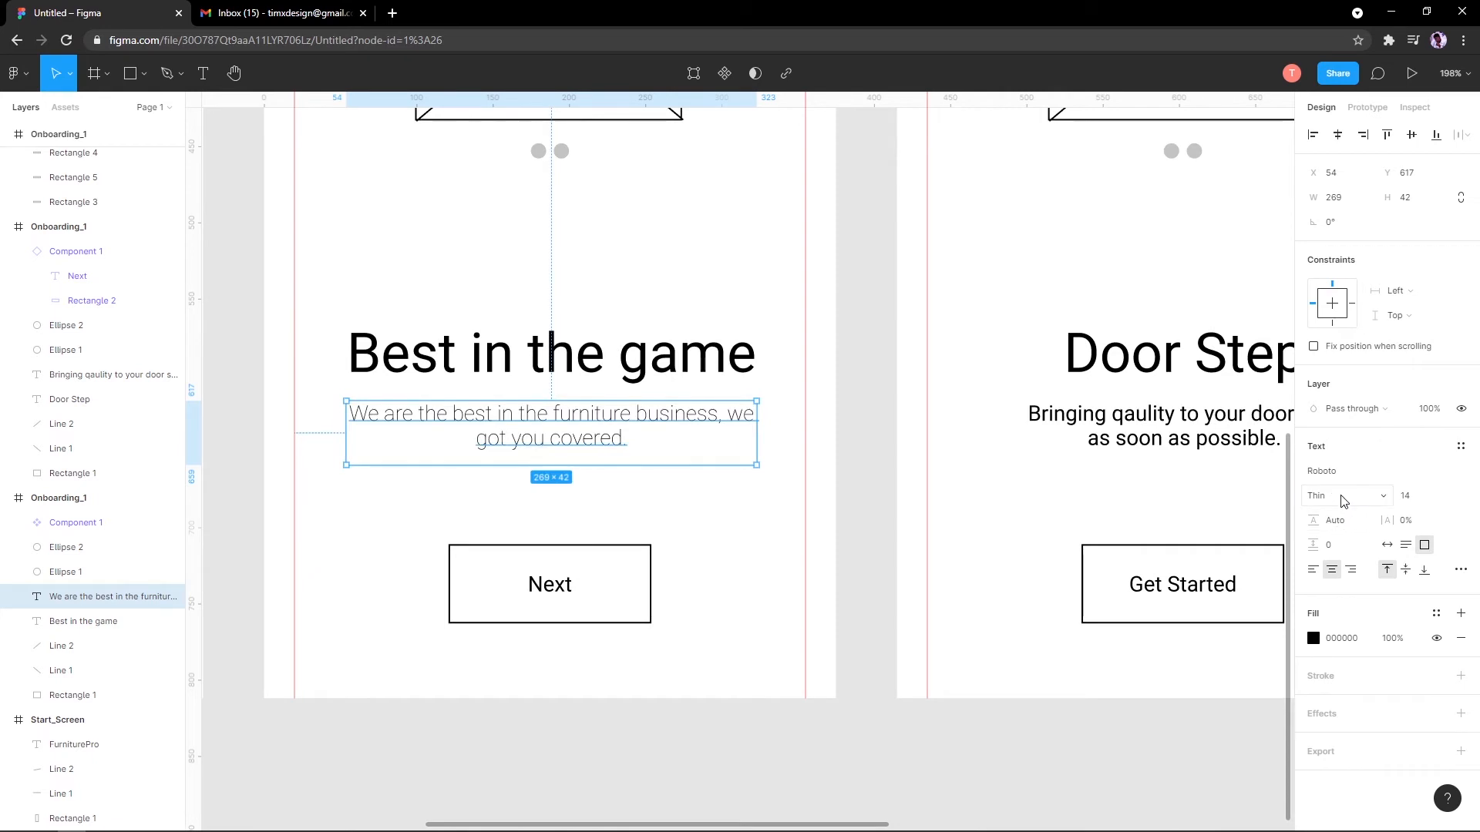
left_click(1343, 501)
left_click(1353, 520)
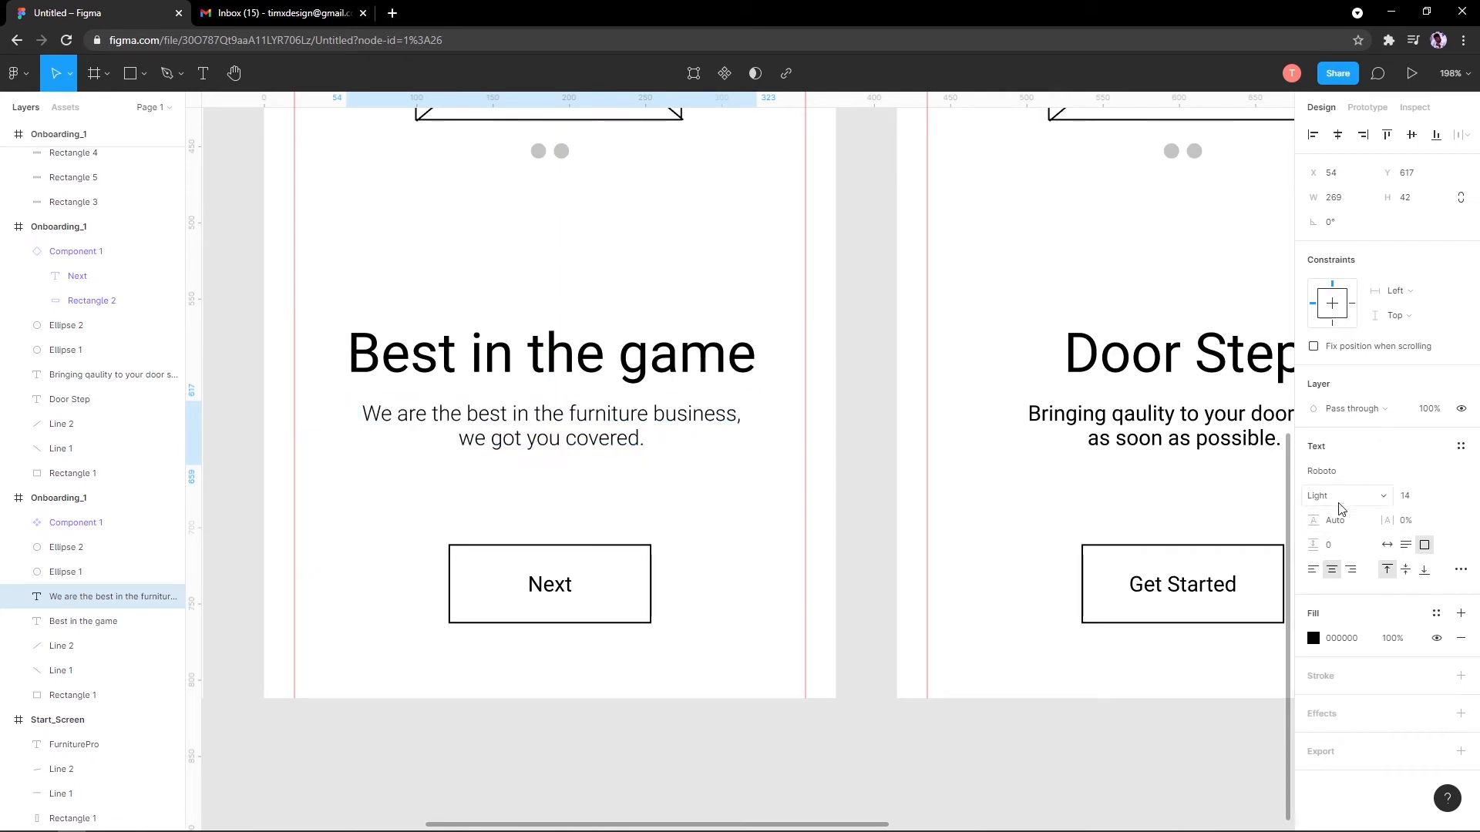
left_click(1338, 503)
left_click(1340, 521)
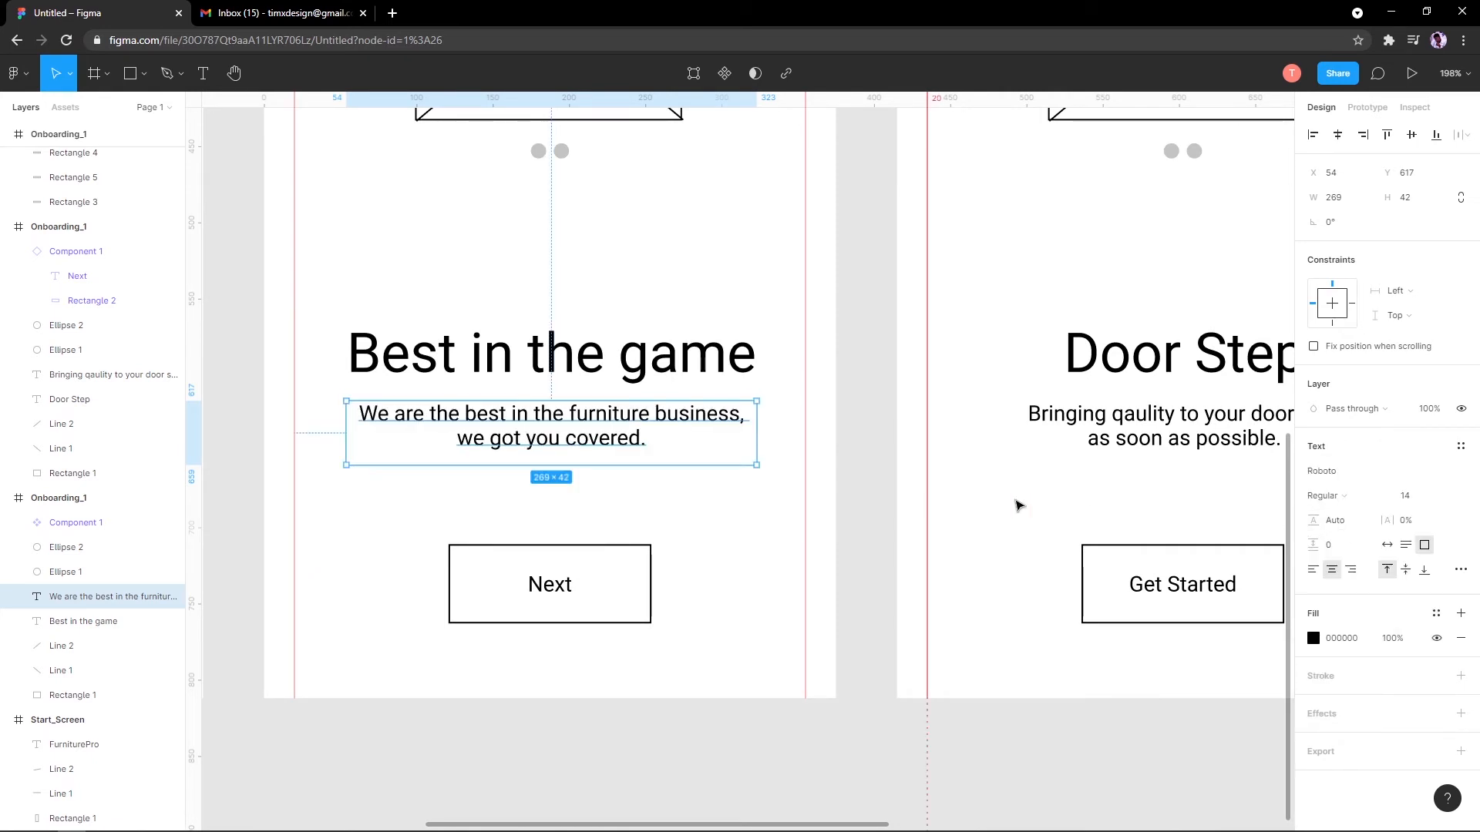
left_click(1326, 496)
left_click(1334, 532)
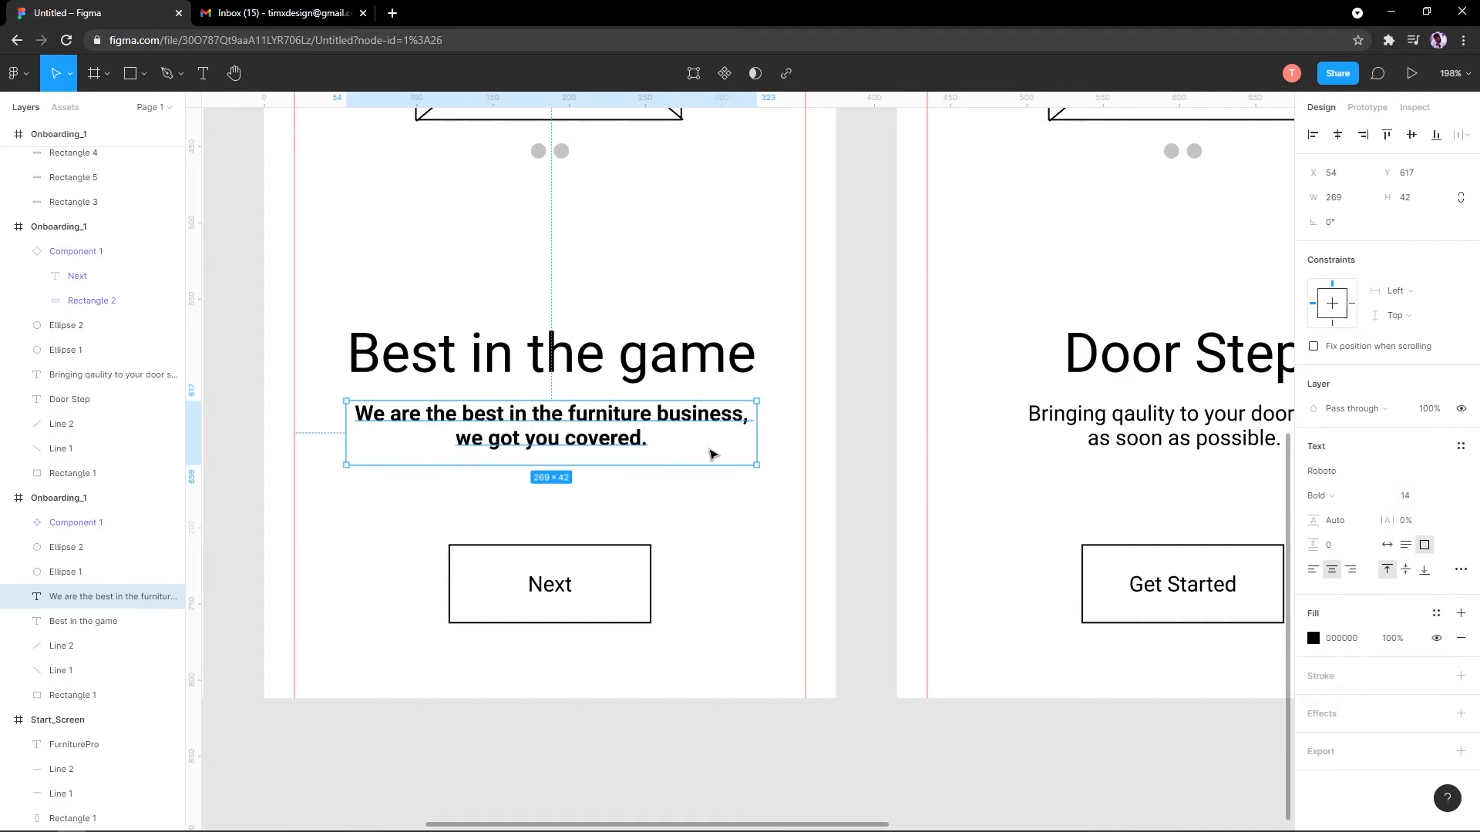
left_click(1314, 496)
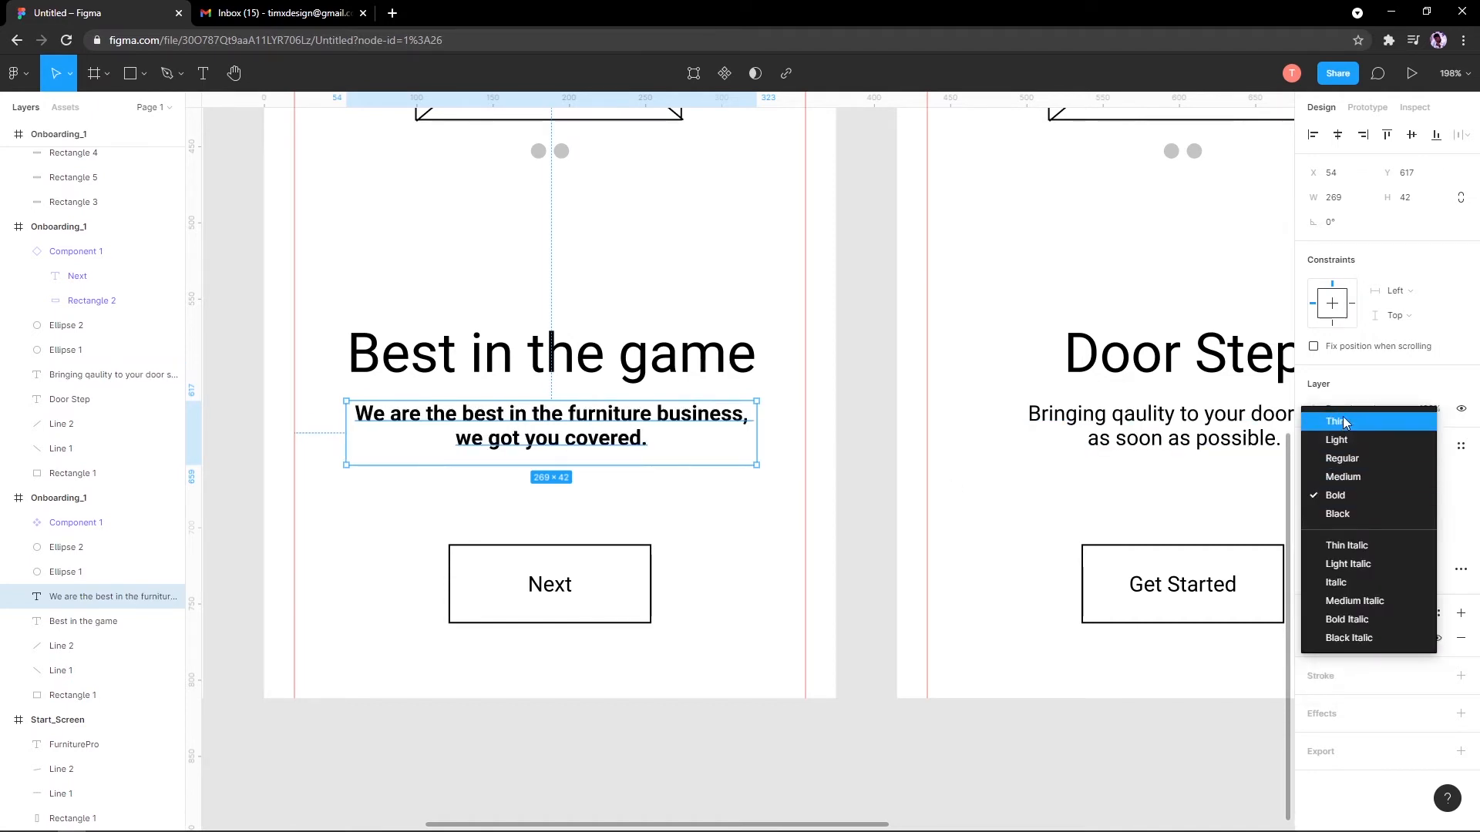
left_click(1339, 458)
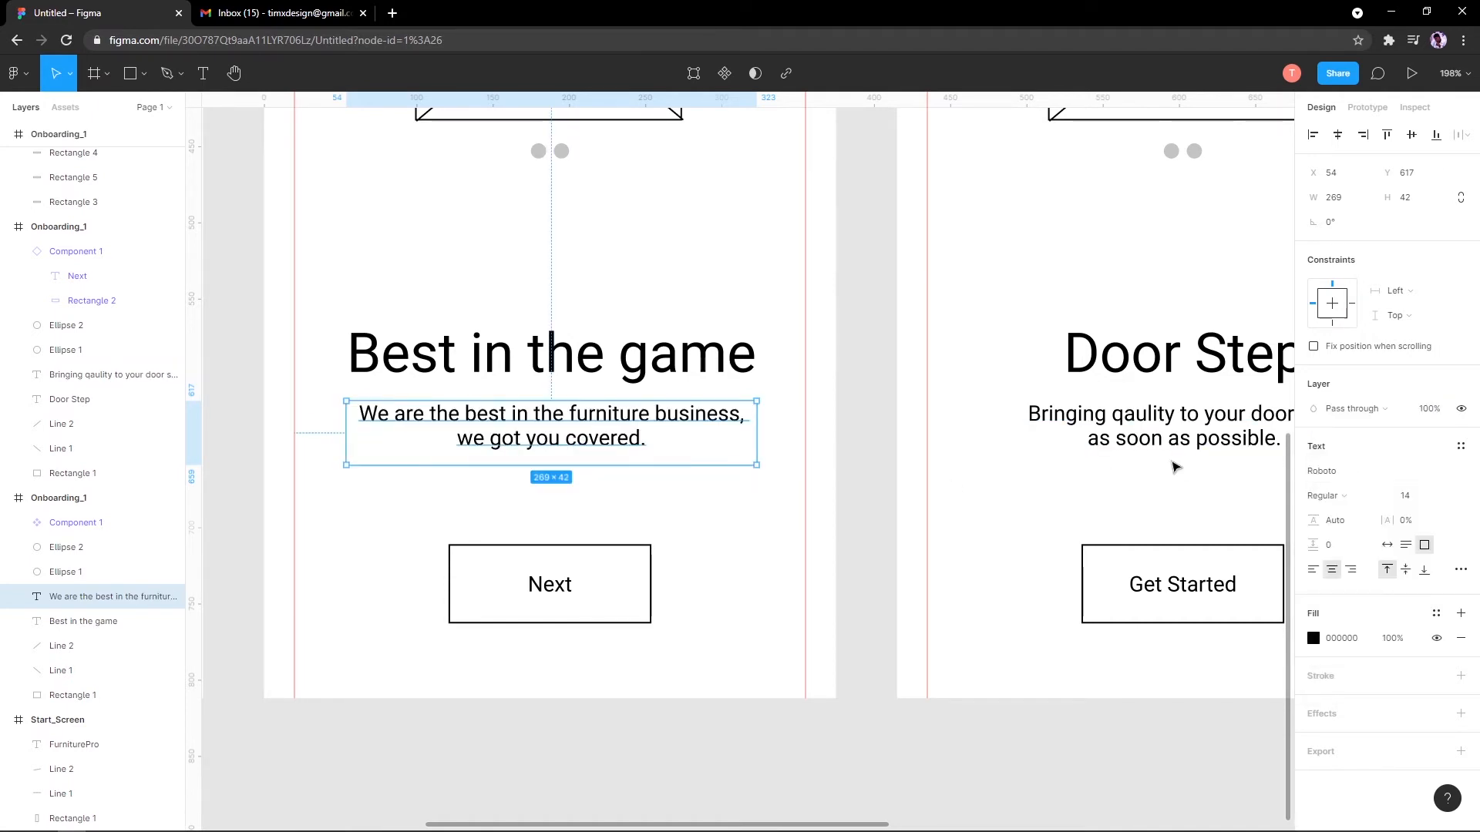
left_click(1443, 497)
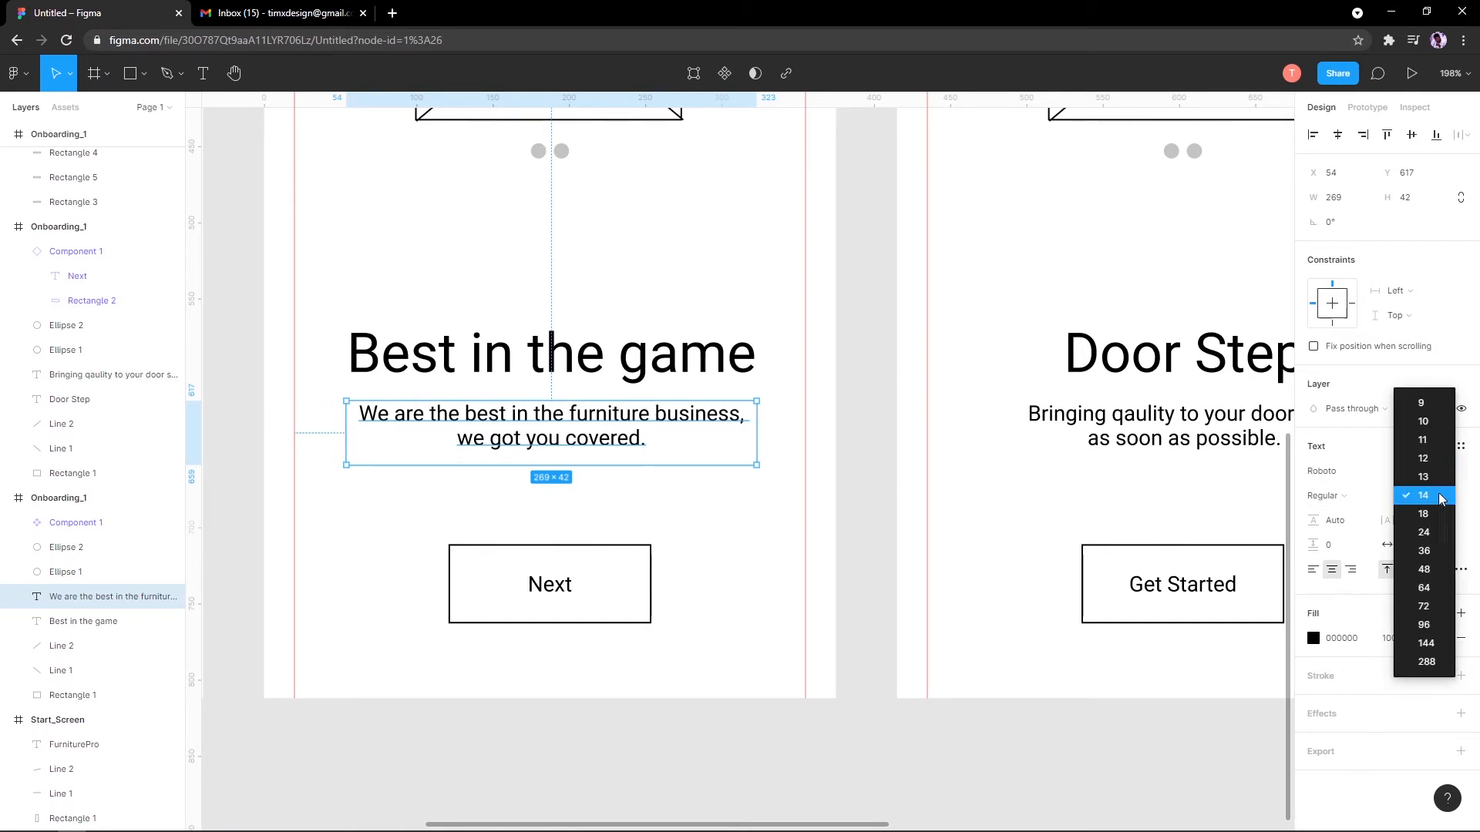
left_click(1430, 625)
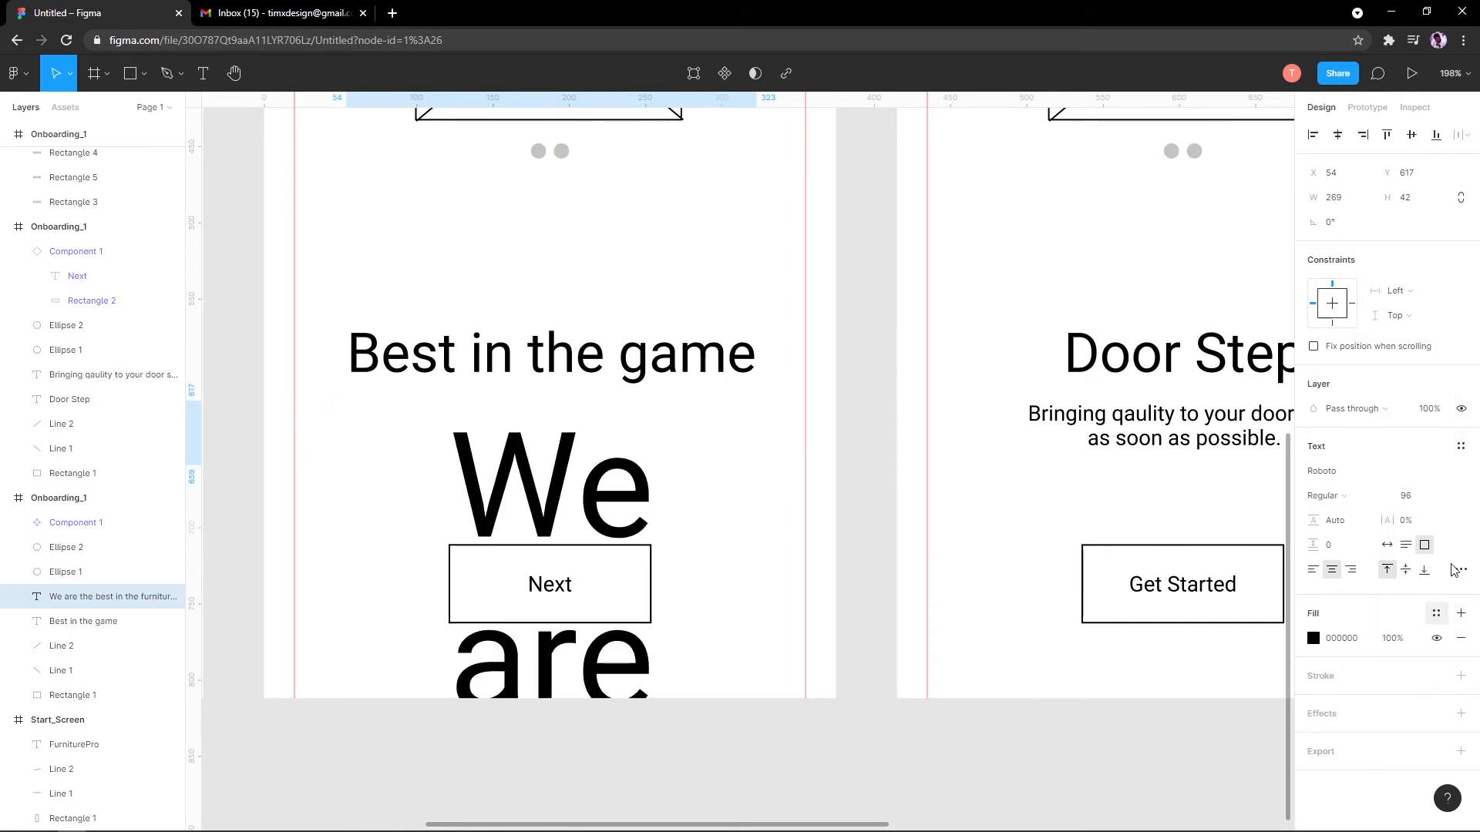
left_click(1443, 497)
left_click(1423, 365)
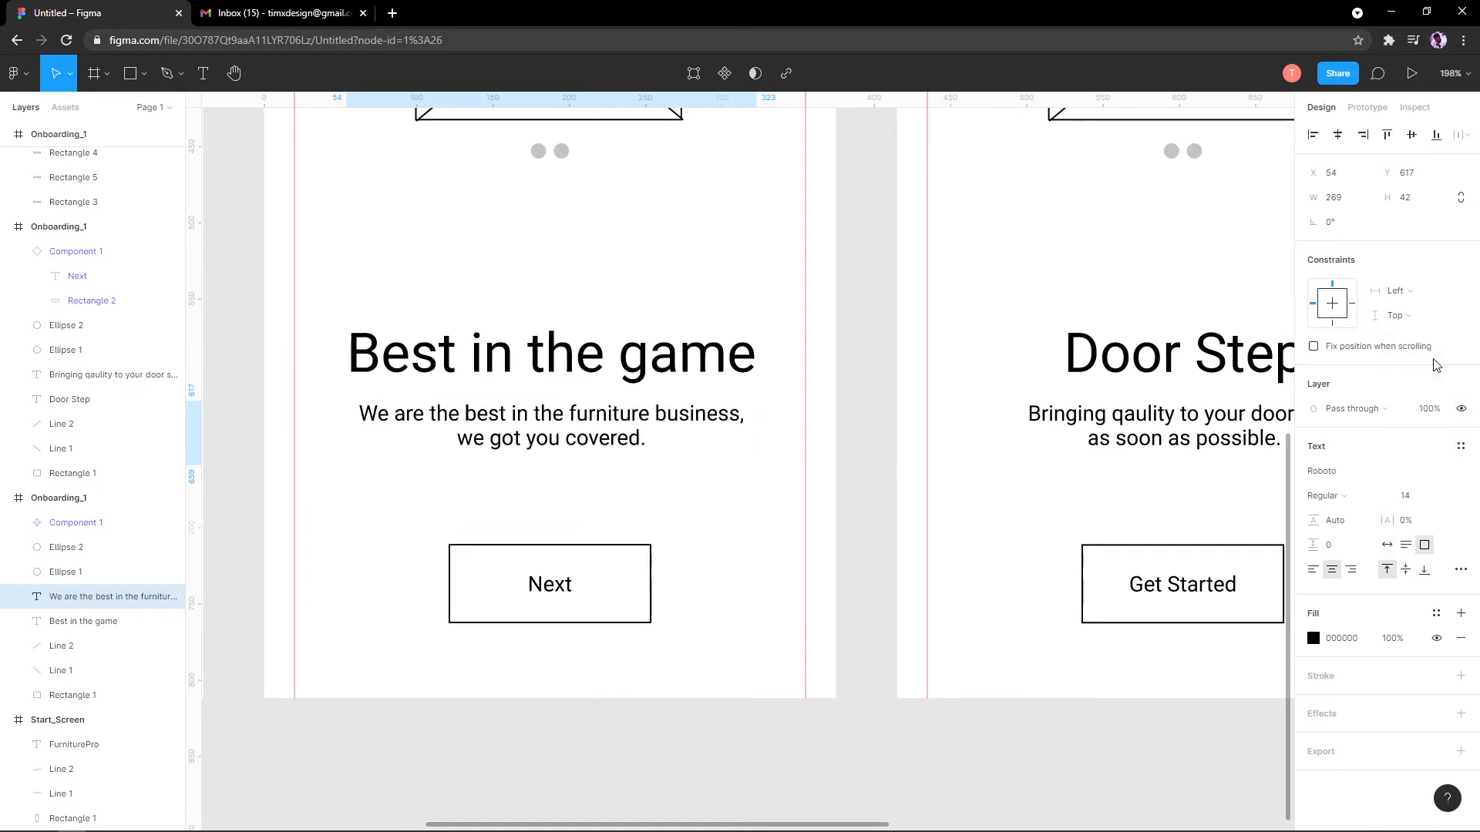
left_click_drag(756, 489, 759, 496)
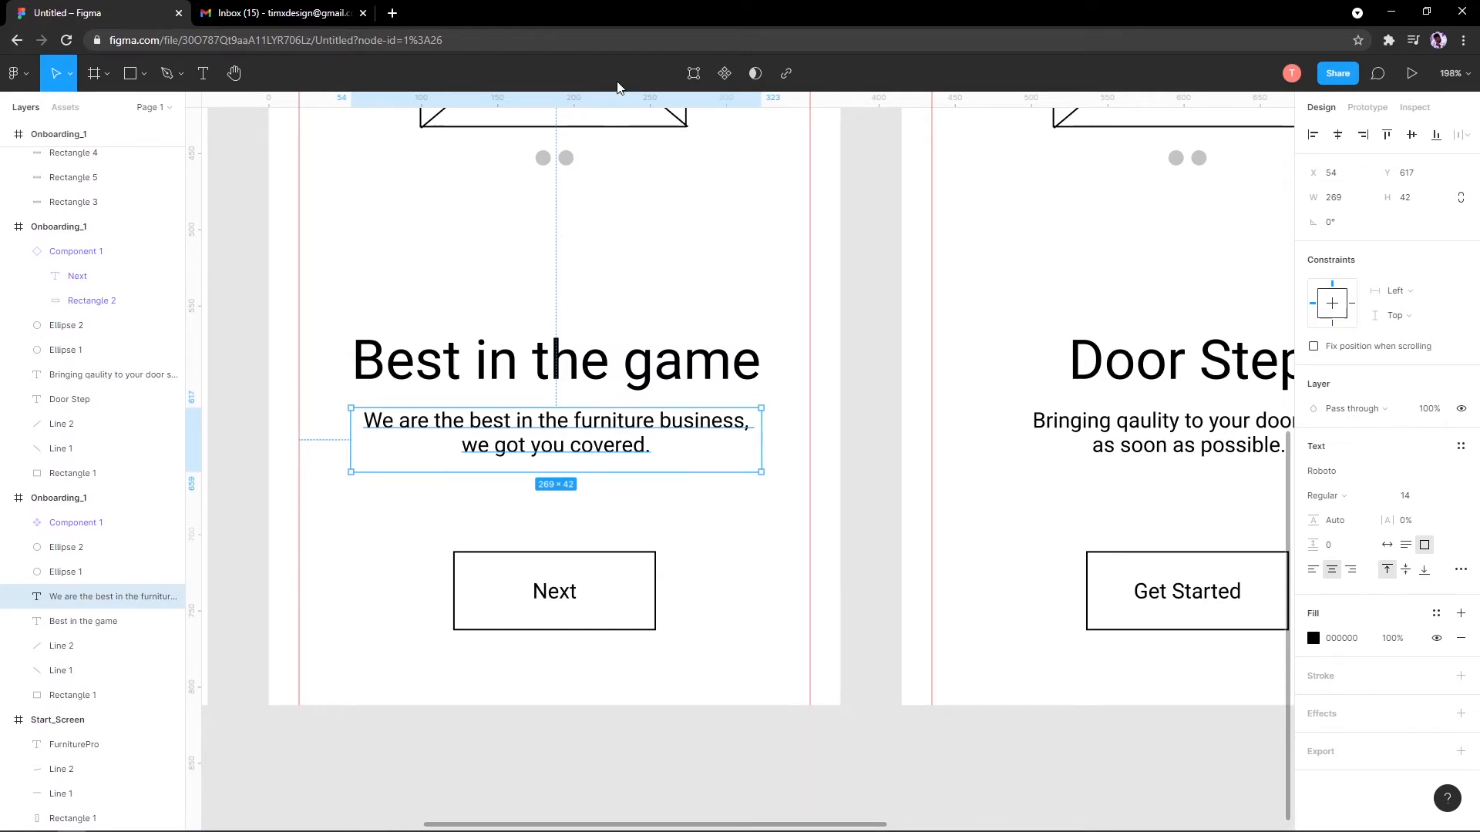
left_click_drag(769, 371, 679, 516)
Step: Try taller subtitle line heights (about 181%), then revert the line height to Auto
scroll(688, 482, "down", 5)
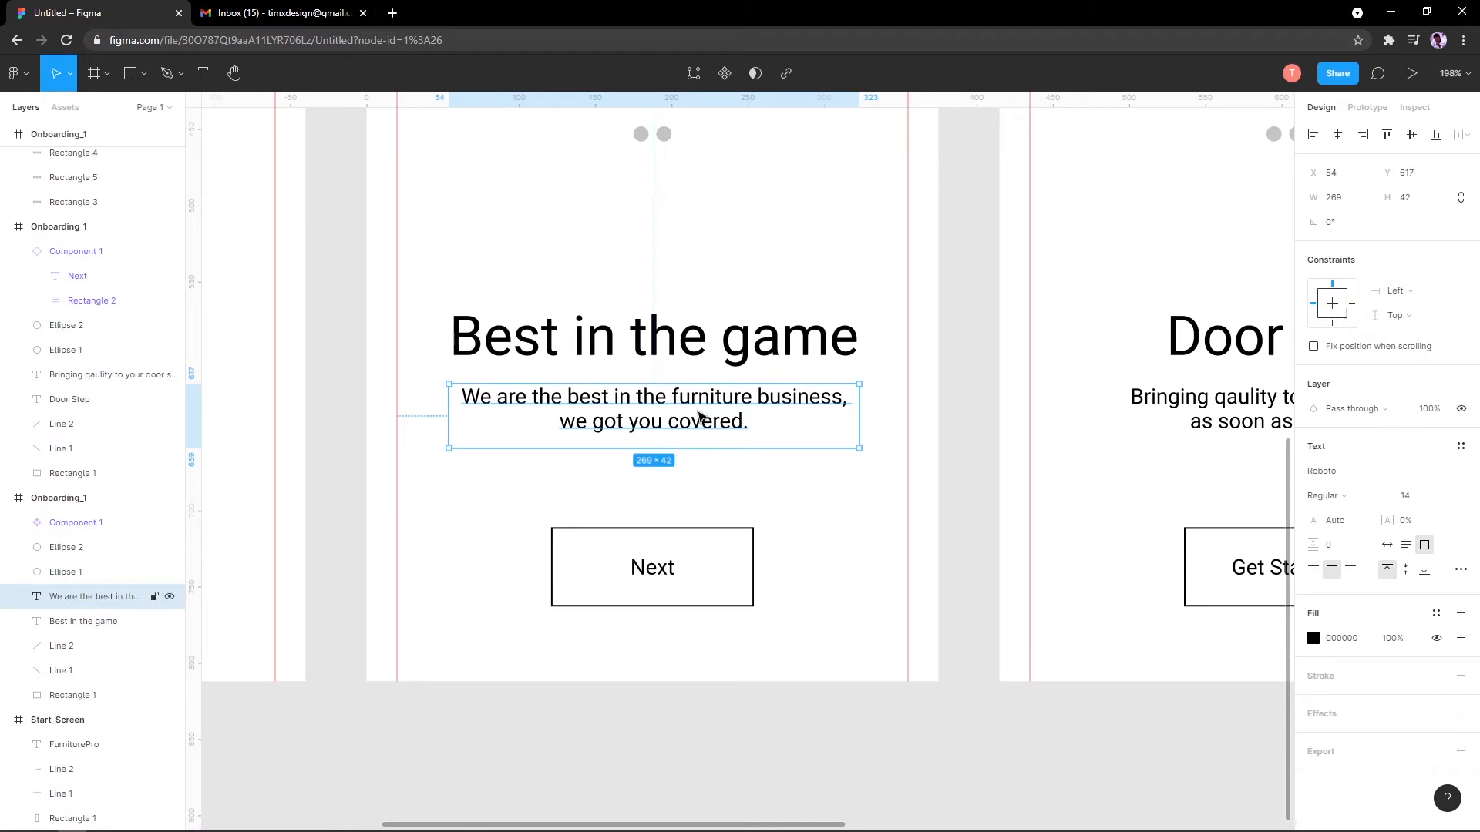
left_click(659, 579)
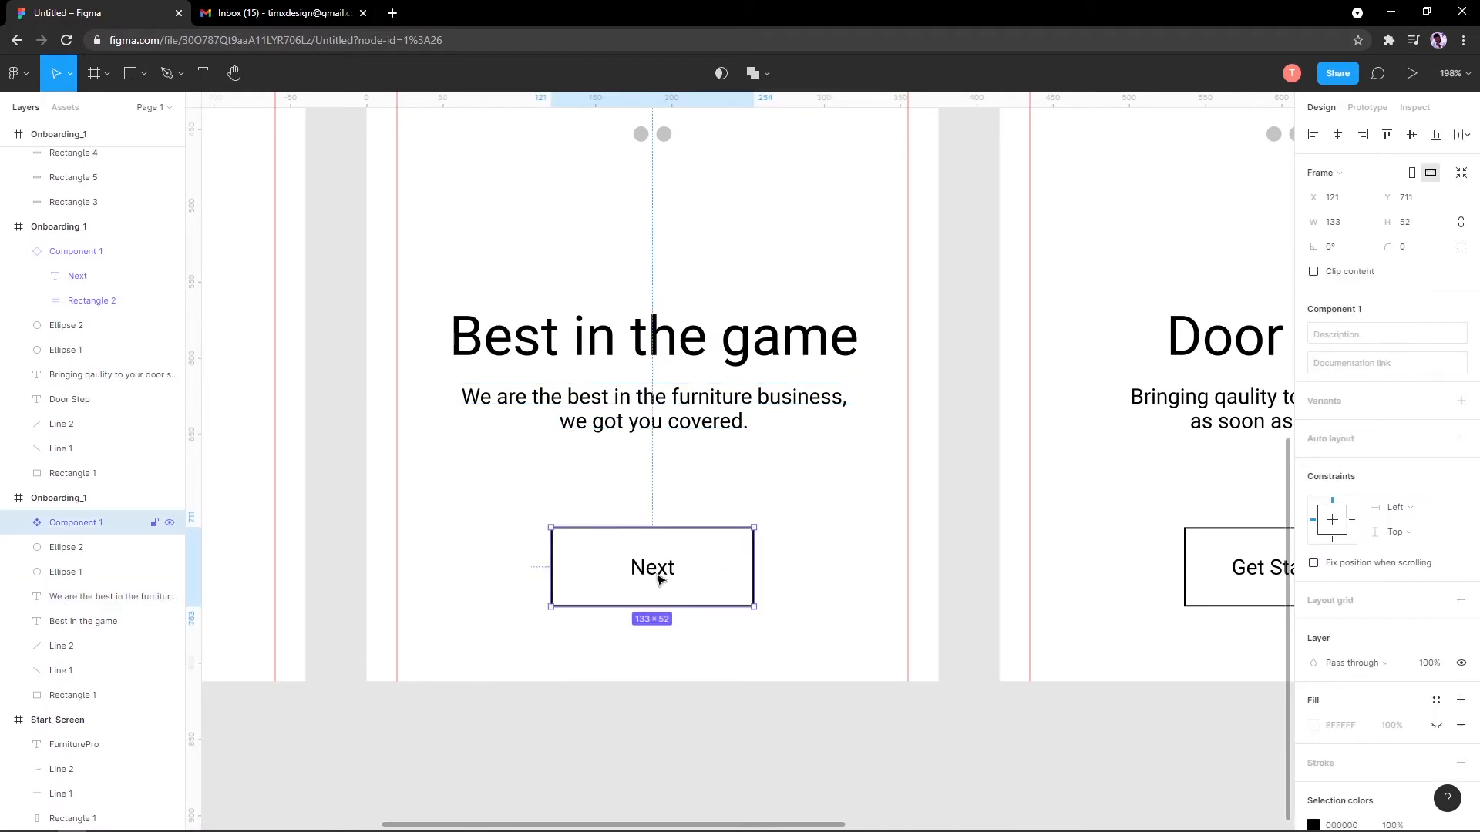
left_click(686, 420)
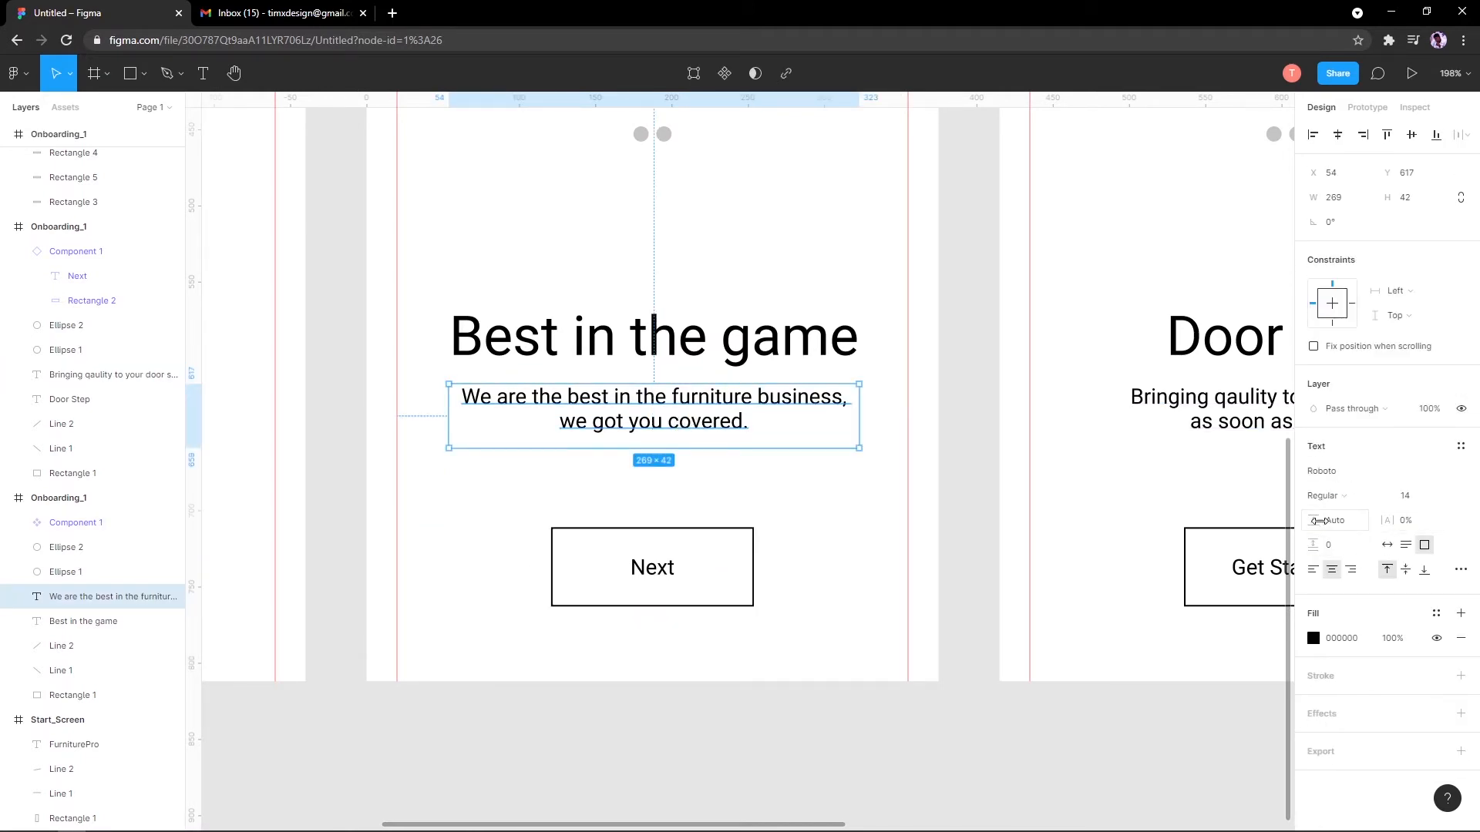
left_click_drag(1313, 521, 1390, 520)
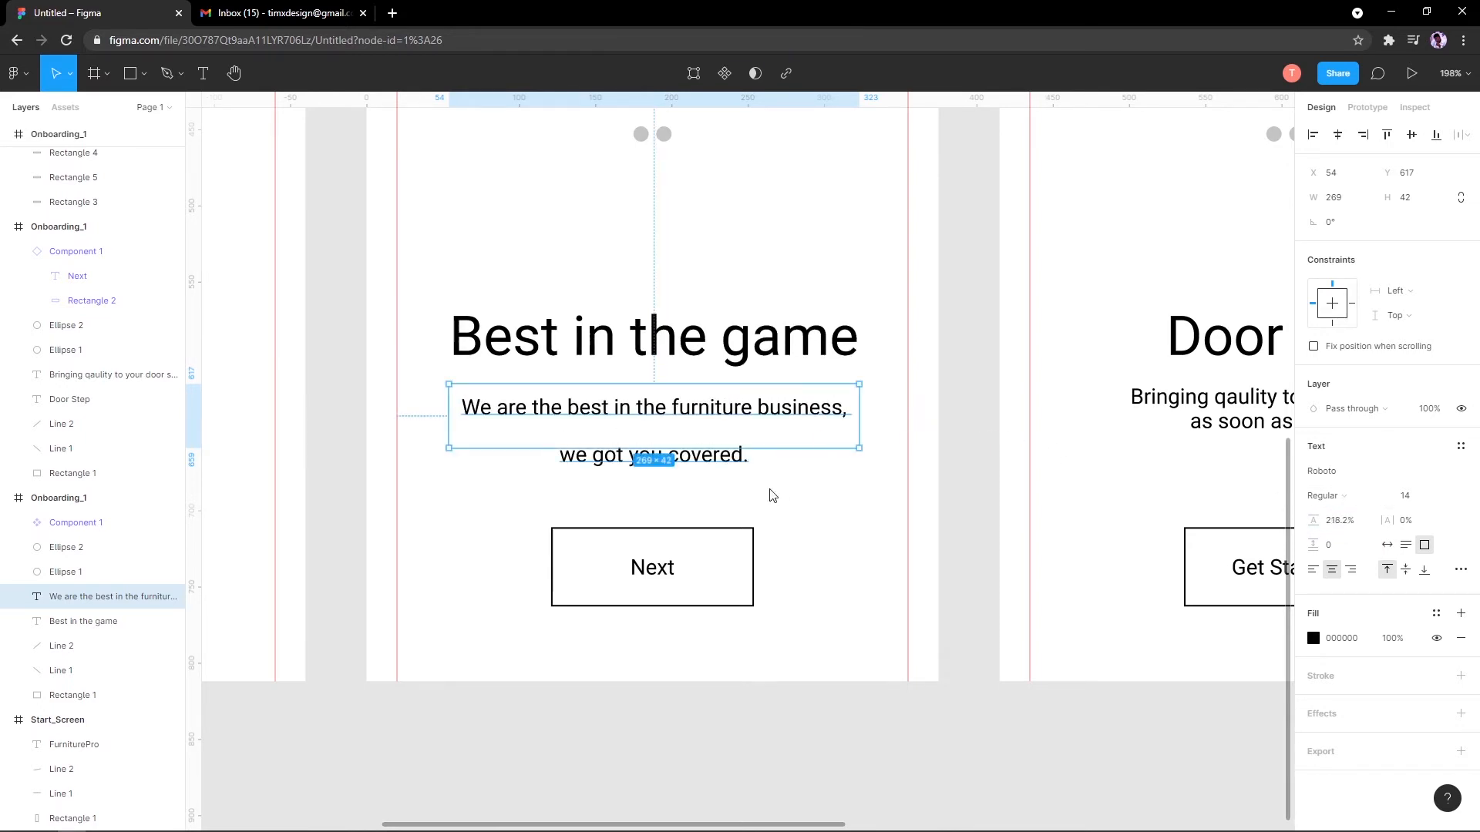
key("ctrl+z")
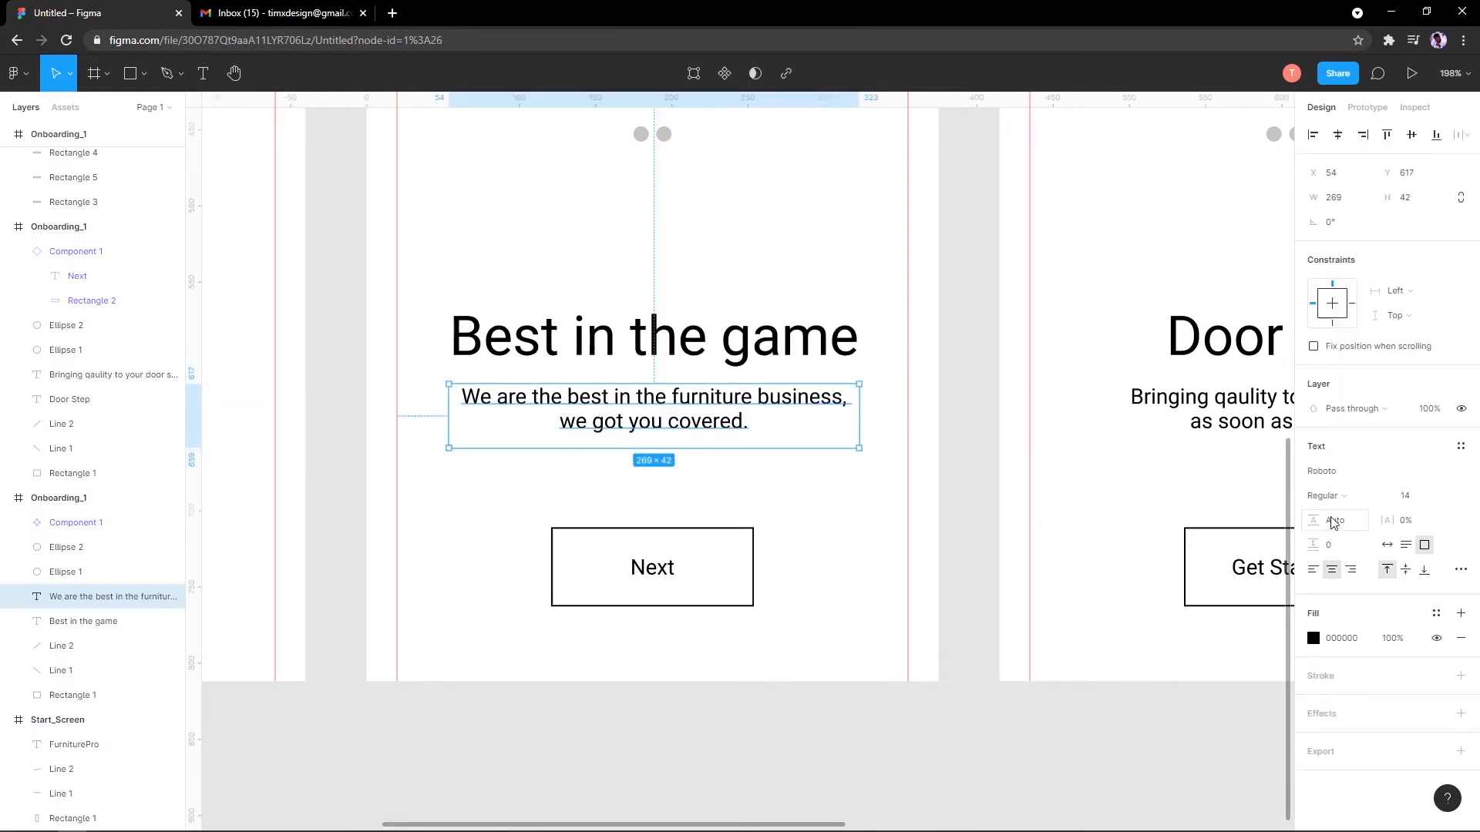
left_click_drag(1315, 517, 1418, 551)
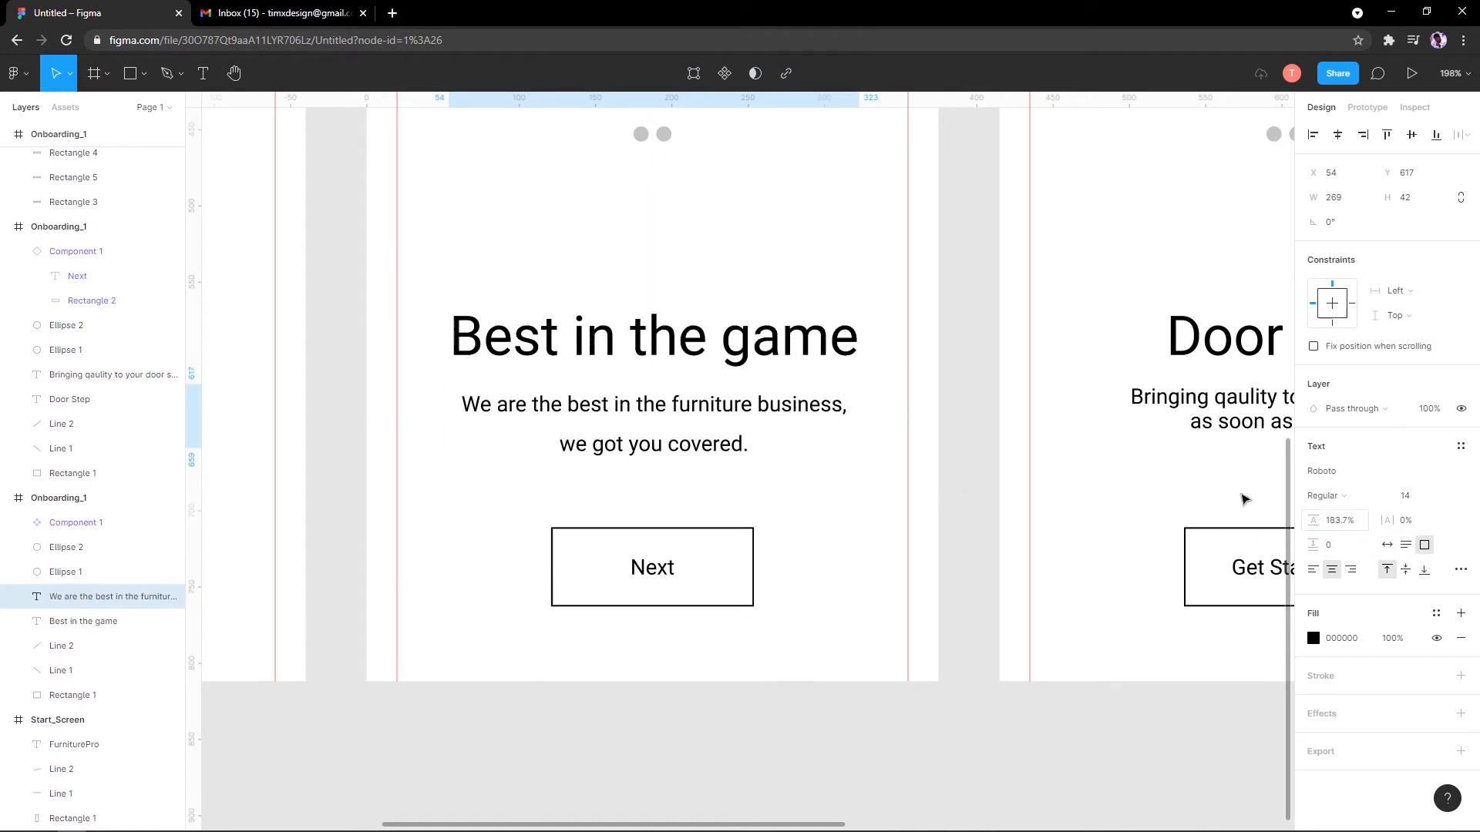
key("ctrl+z")
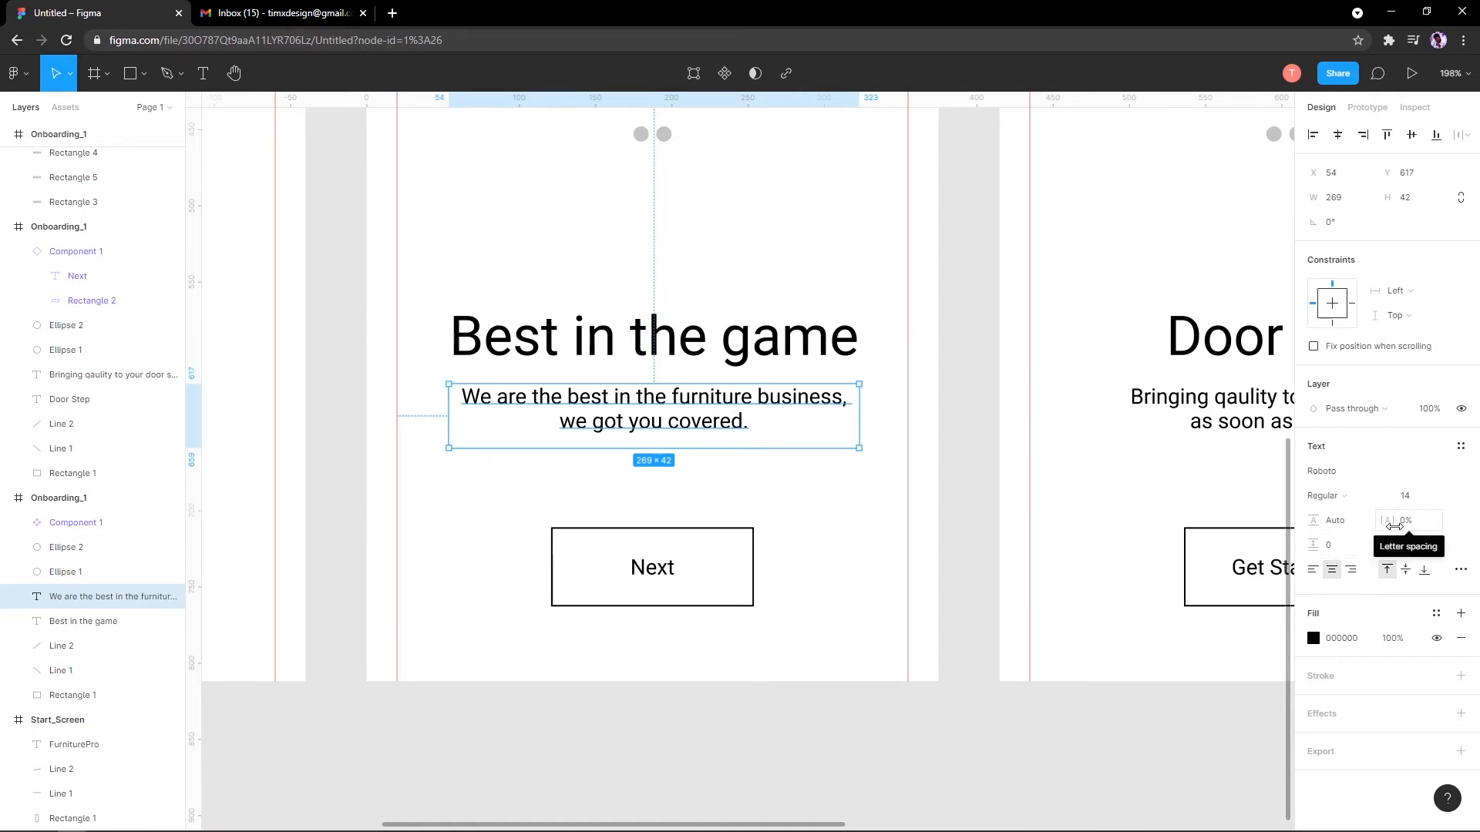
Step: Try other subtitle letter spacing, revert it to 0%, then test paragraph spacing
mouse_move(1394, 525)
left_mouse_down()
mouse_move(1410, 524)
mouse_move(1377, 514)
mouse_move(1464, 516)
mouse_move(215, 528)
mouse_move(595, 518)
mouse_move(981, 568)
mouse_move(422, 490)
mouse_move(166, 492)
mouse_move(1471, 485)
mouse_move(1421, 475)
mouse_move(1435, 505)
mouse_move(1382, 518)
left_mouse_up()
key("ctrl+z")
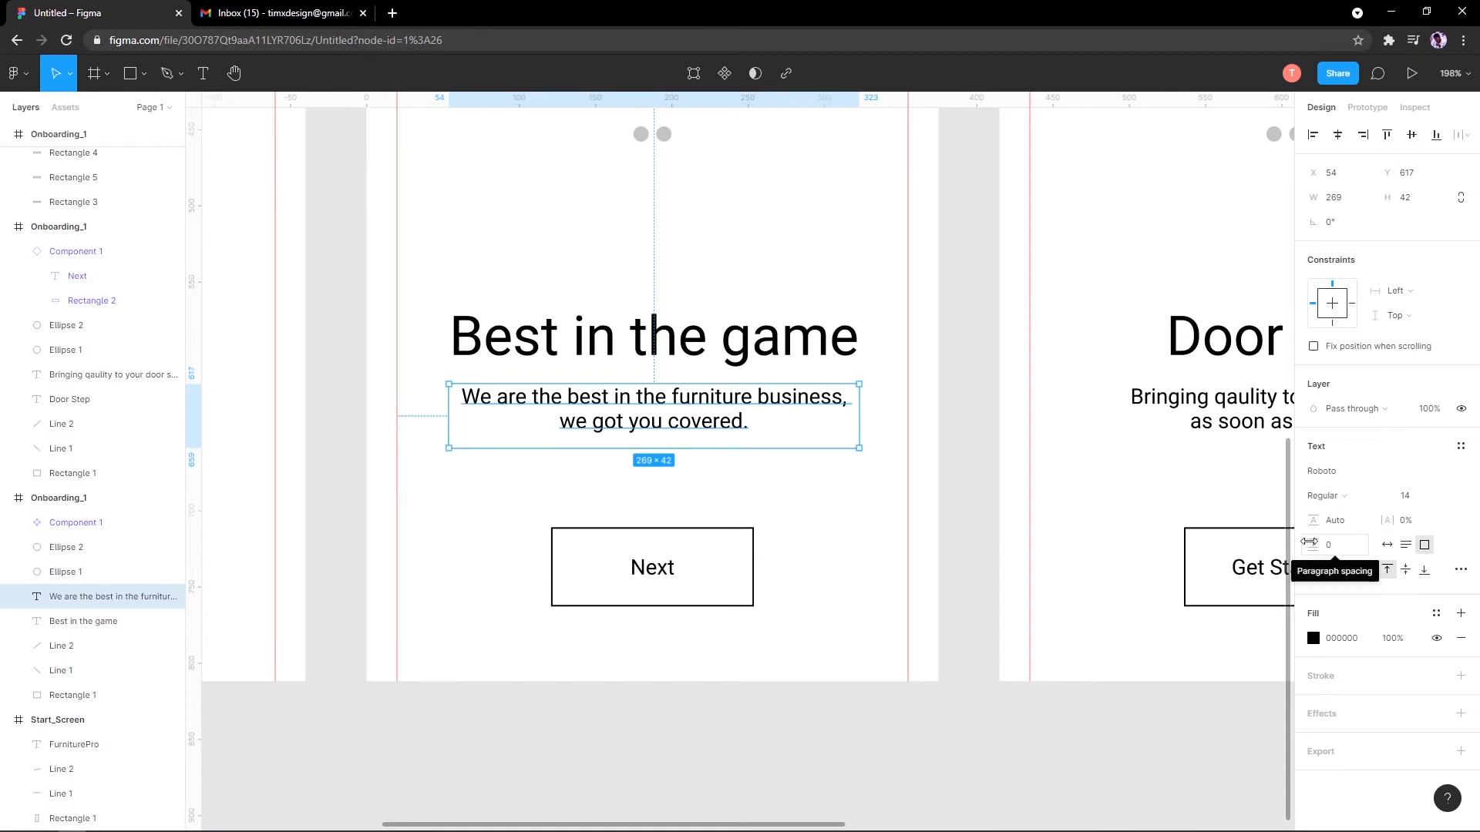
mouse_move(1307, 542)
left_mouse_down()
mouse_move(1350, 549)
mouse_move(1301, 547)
left_mouse_up()
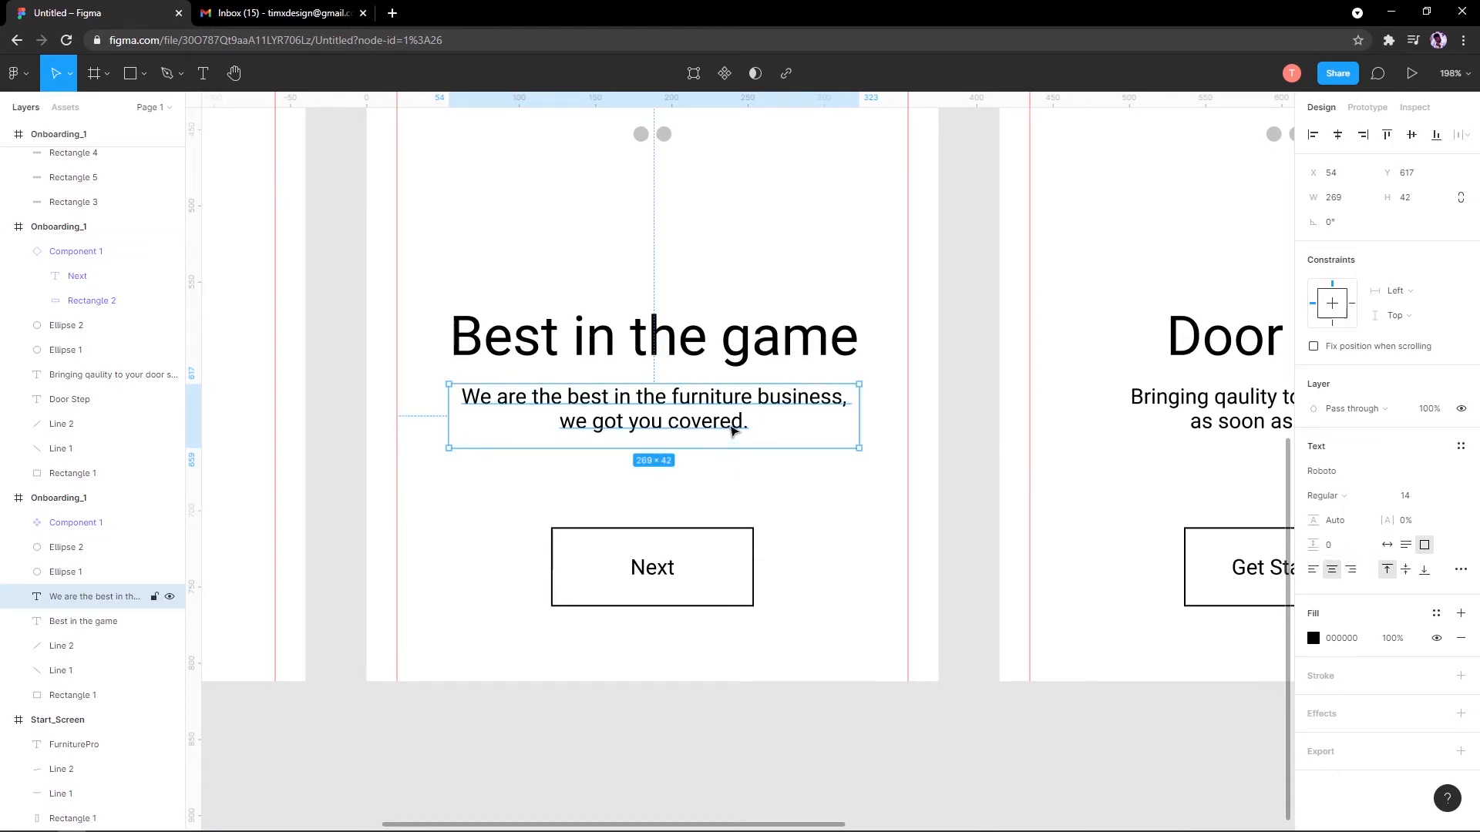
double_click(778, 426)
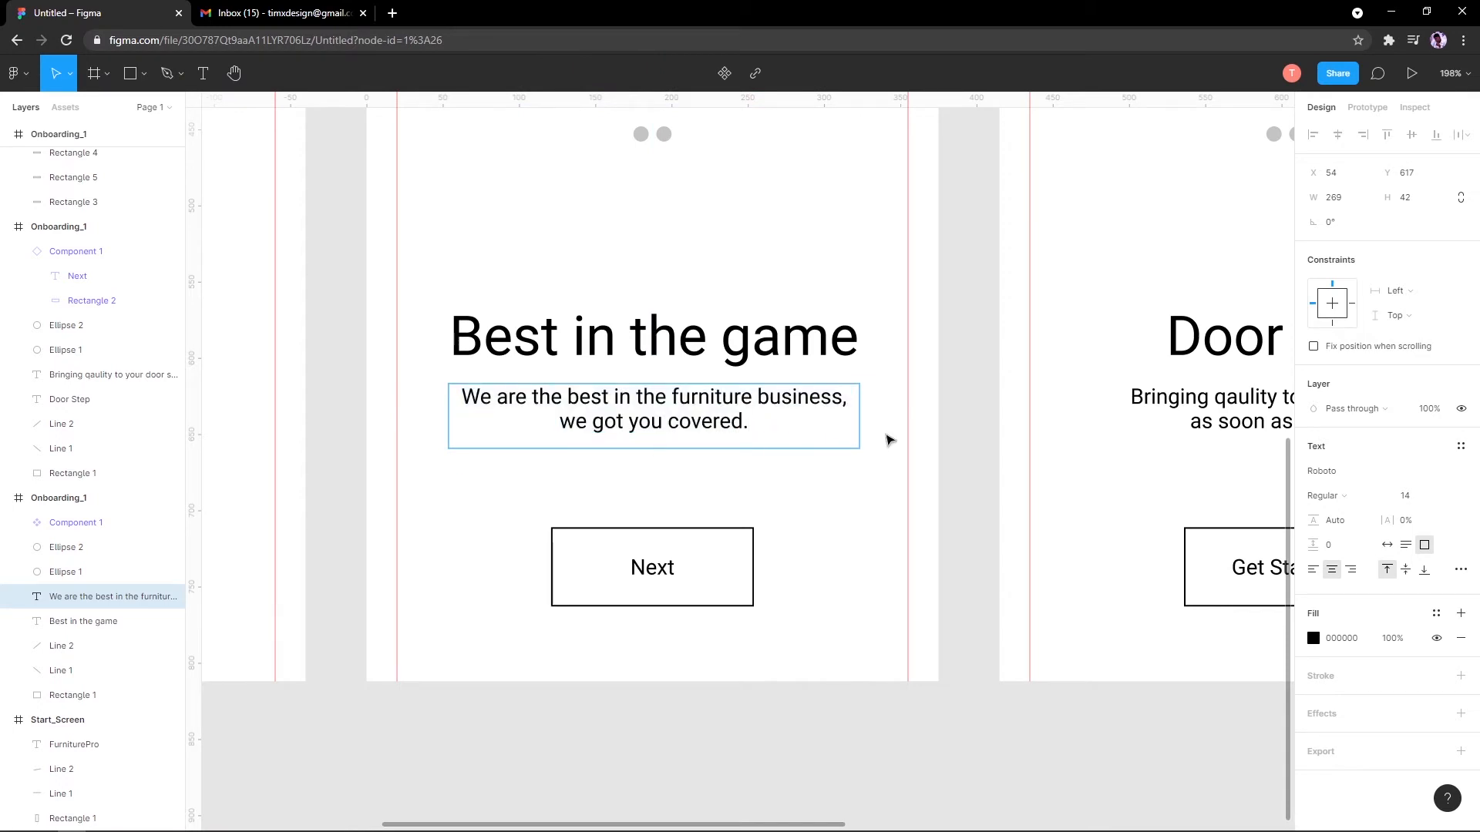
key("Return")
type("The name of the ")
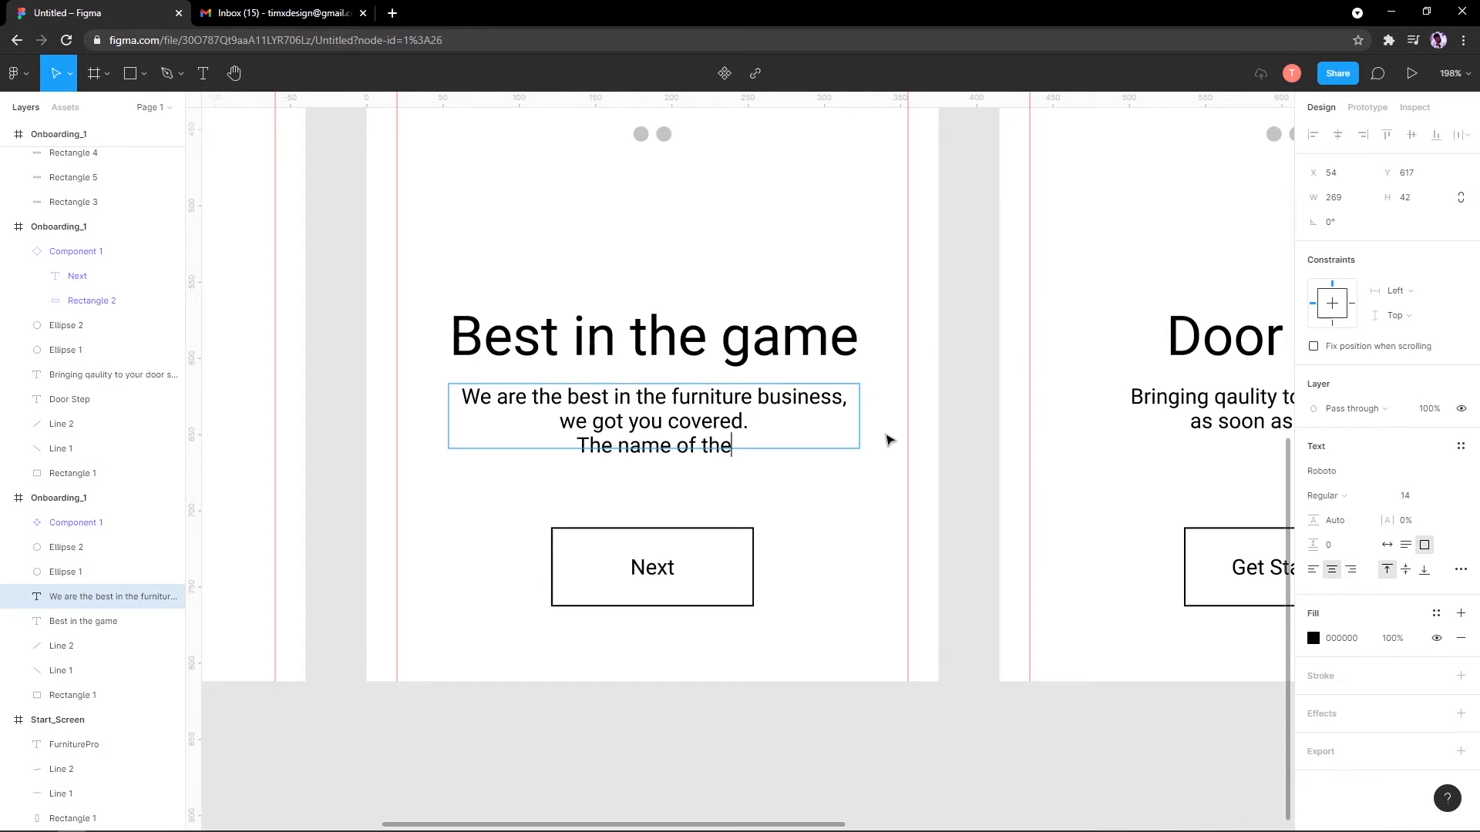
type("blah")
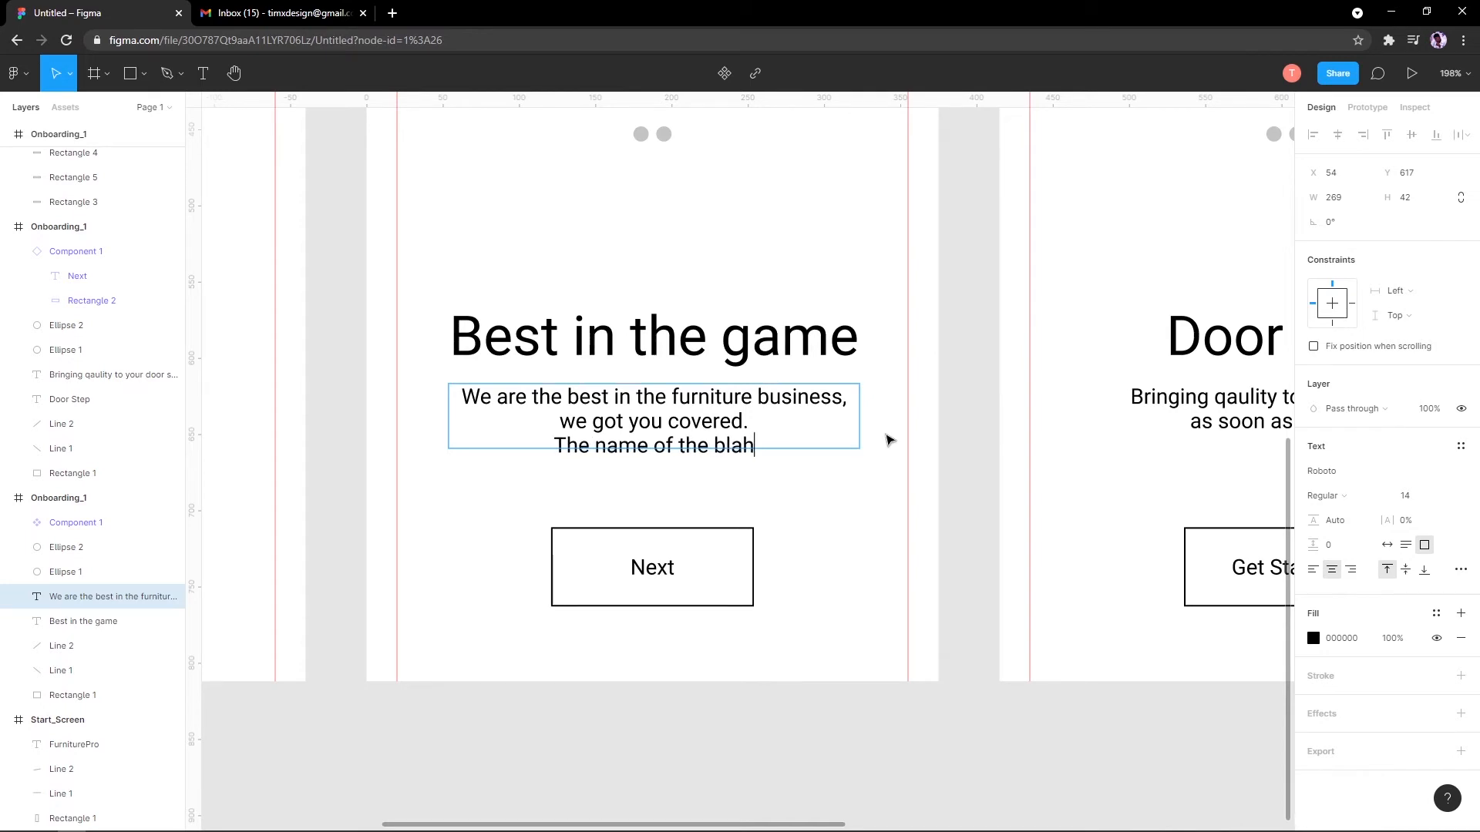
key("Escape")
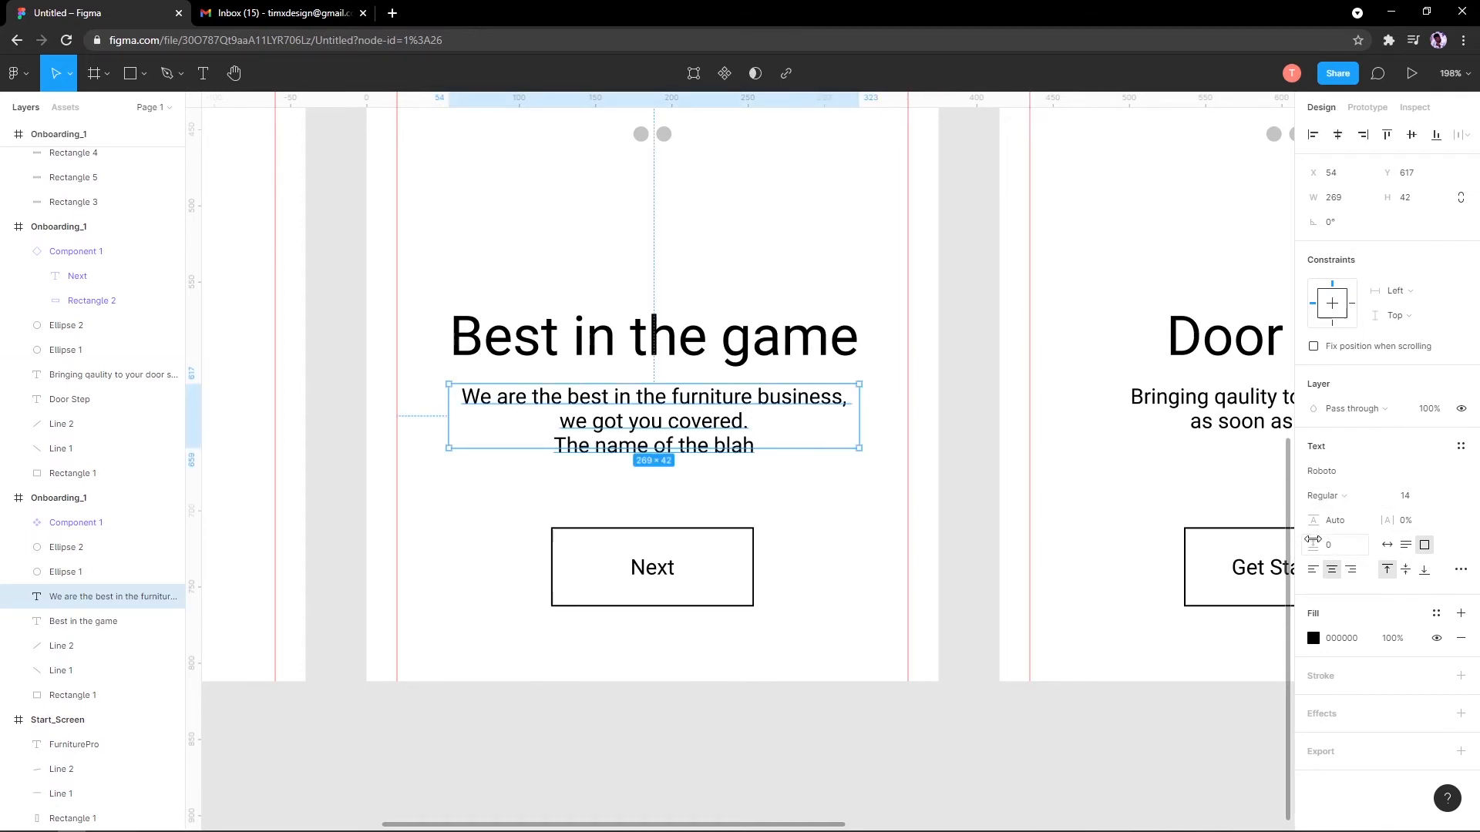
left_click_drag(1312, 542, 1334, 542)
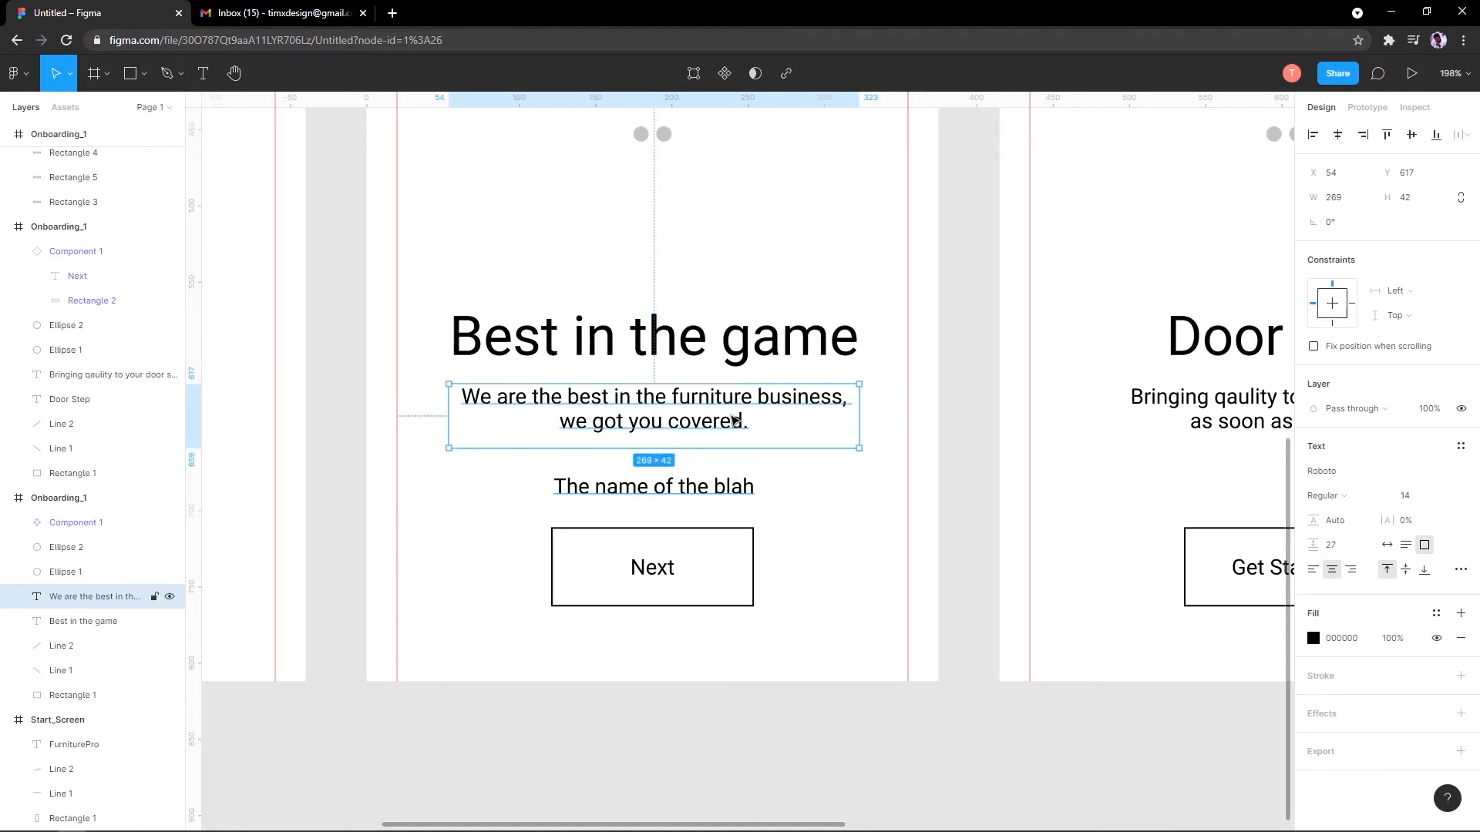
key("ctrl+z")
key("ctrl+z")
key("ctrl+z")
key("ctrl+z")
key("ctrl+z")
key("ctrl+z")
key("ctrl+z")
key("ctrl+z")
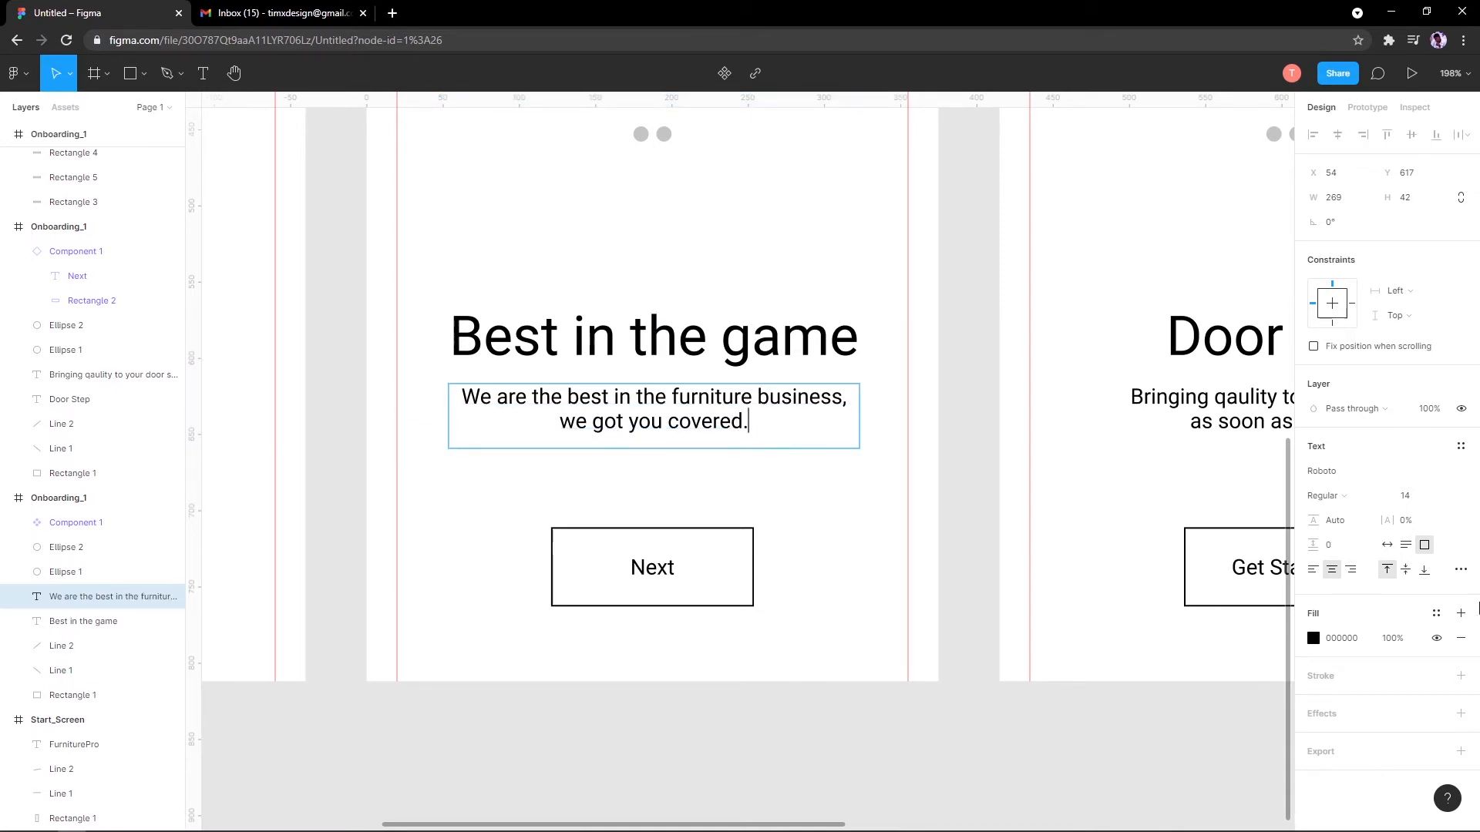
key("Escape")
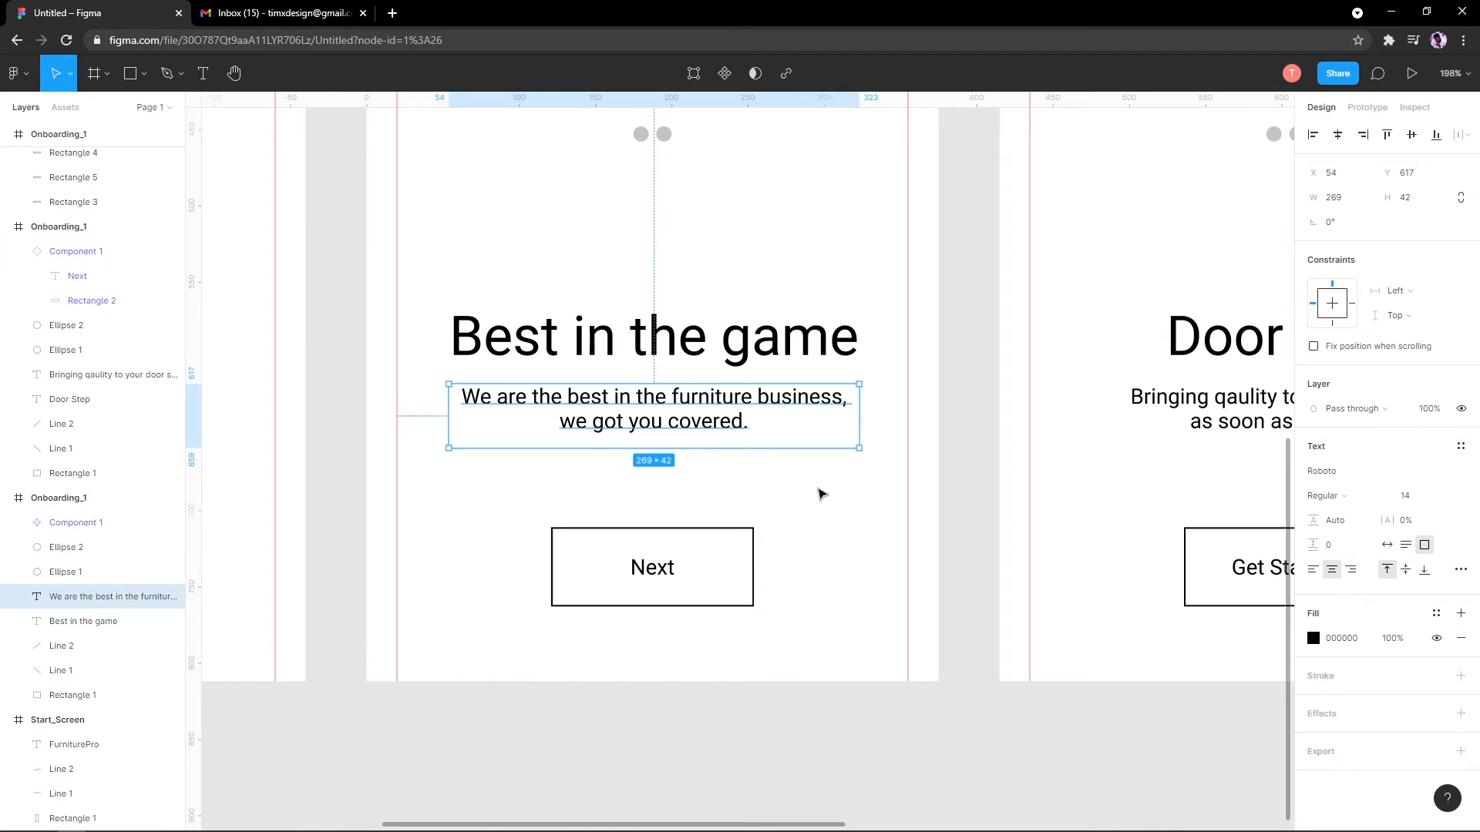
Step: Try Auto width on the subtitle, then undo back to the fixed two-line box
left_click(819, 492)
left_click(662, 413)
left_click(1386, 544)
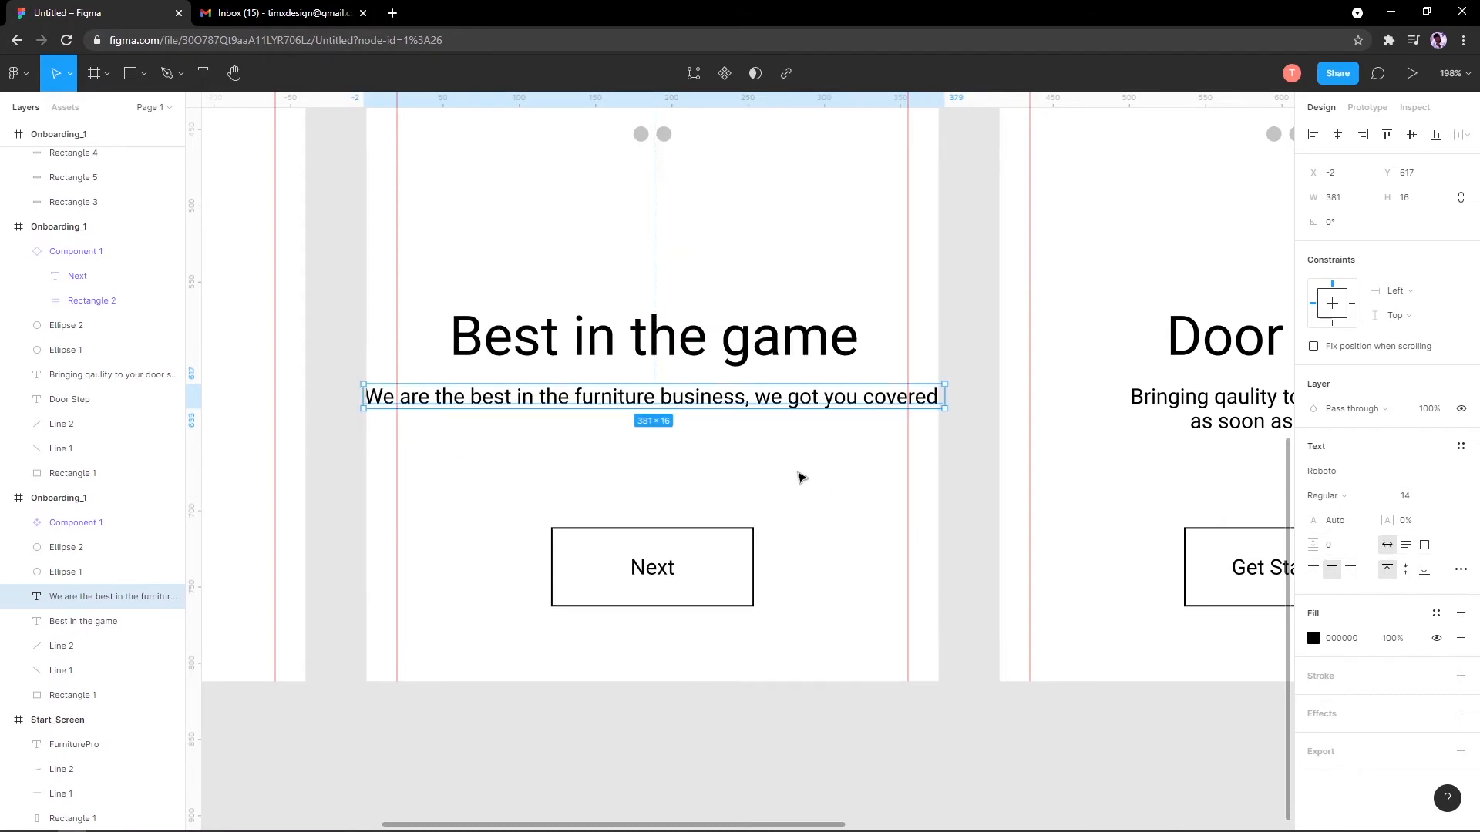
key("ctrl+z")
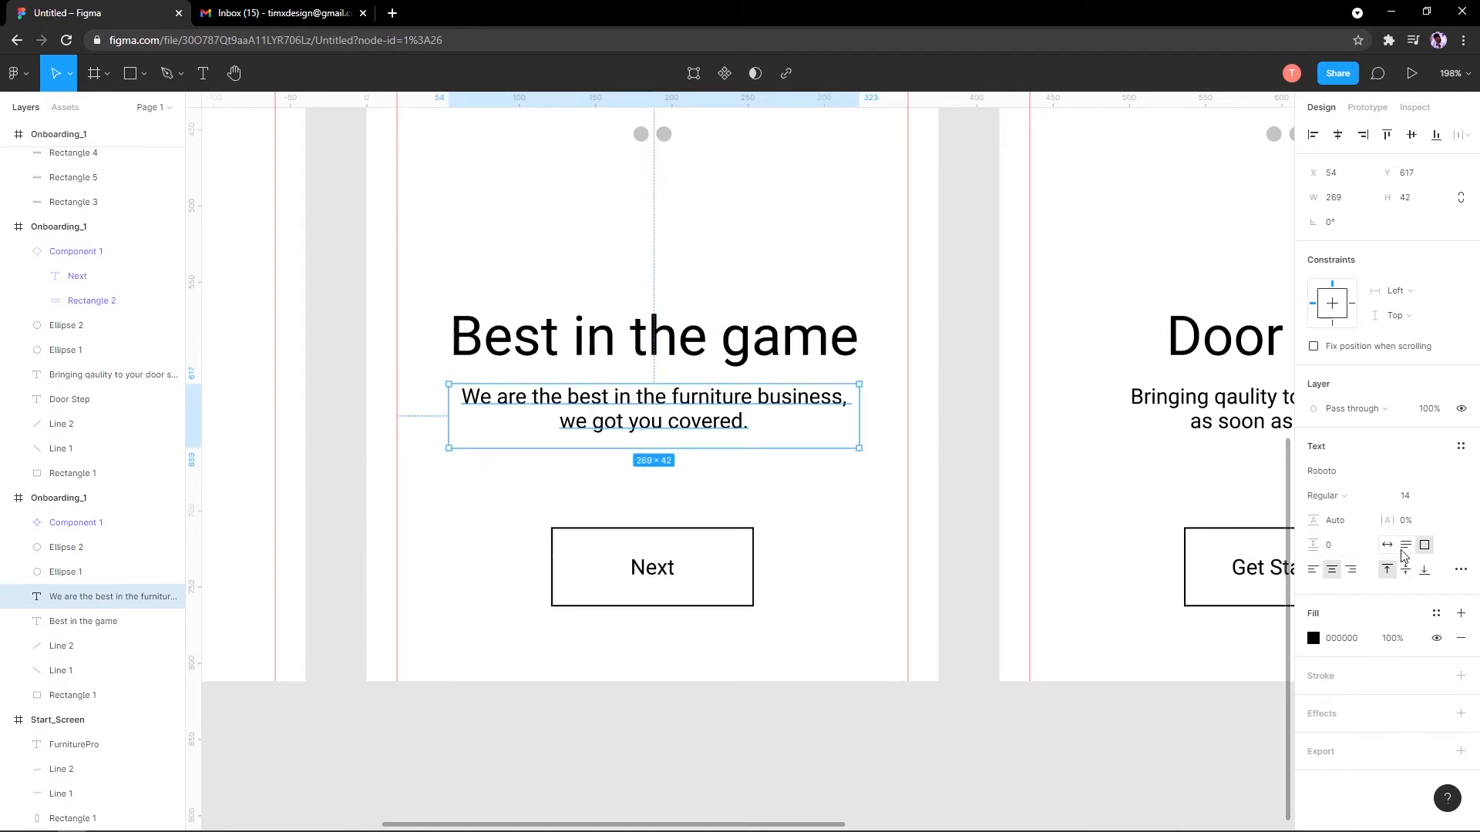
left_click(1385, 547)
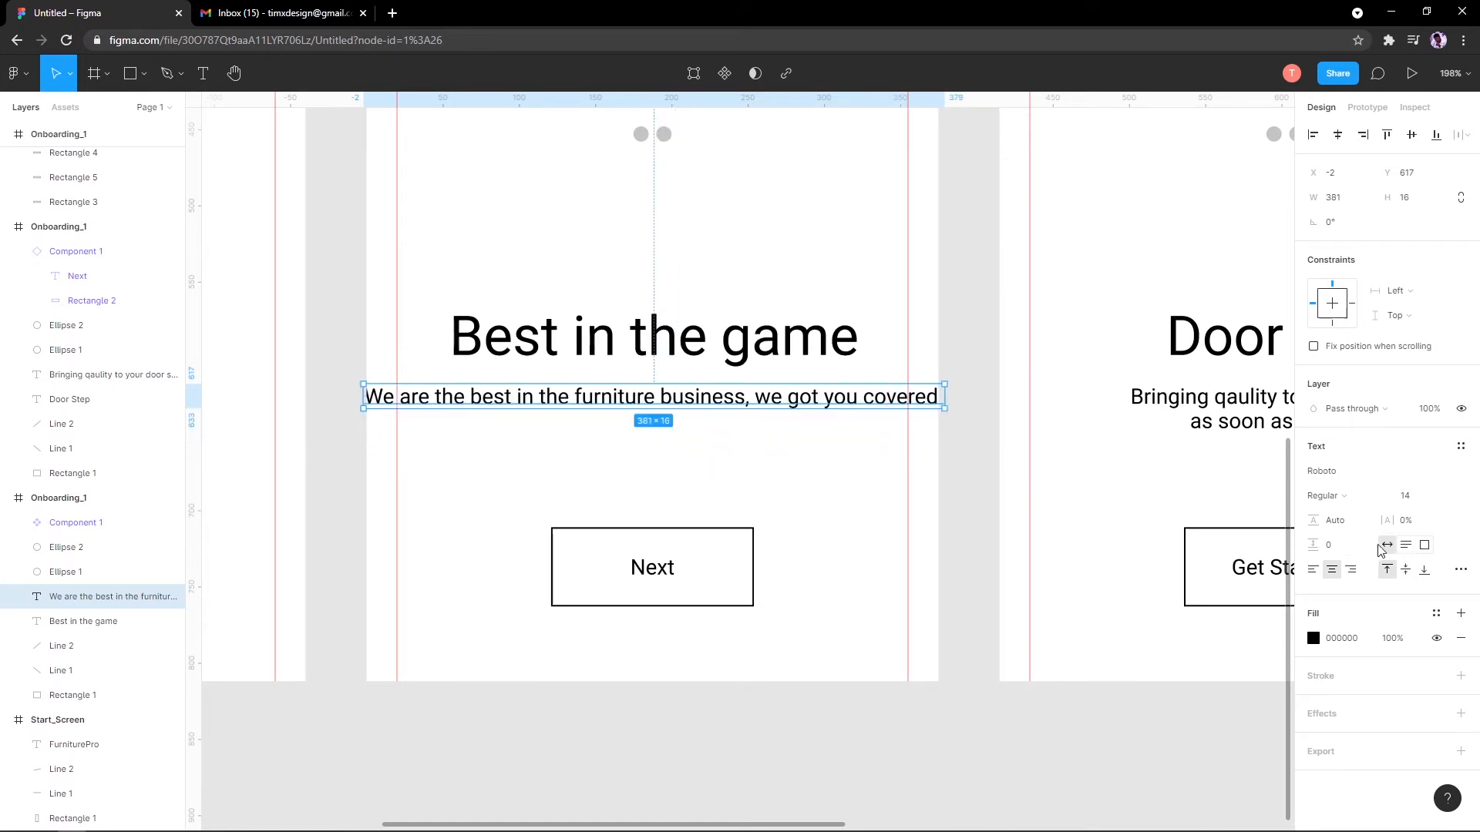
left_click(1404, 548)
key("ctrl+z")
key("ctrl+z")
Step: Try Auto width, Auto height and Fixed size on the subtitle, dragging its box narrower
left_click(899, 424)
left_click(779, 403)
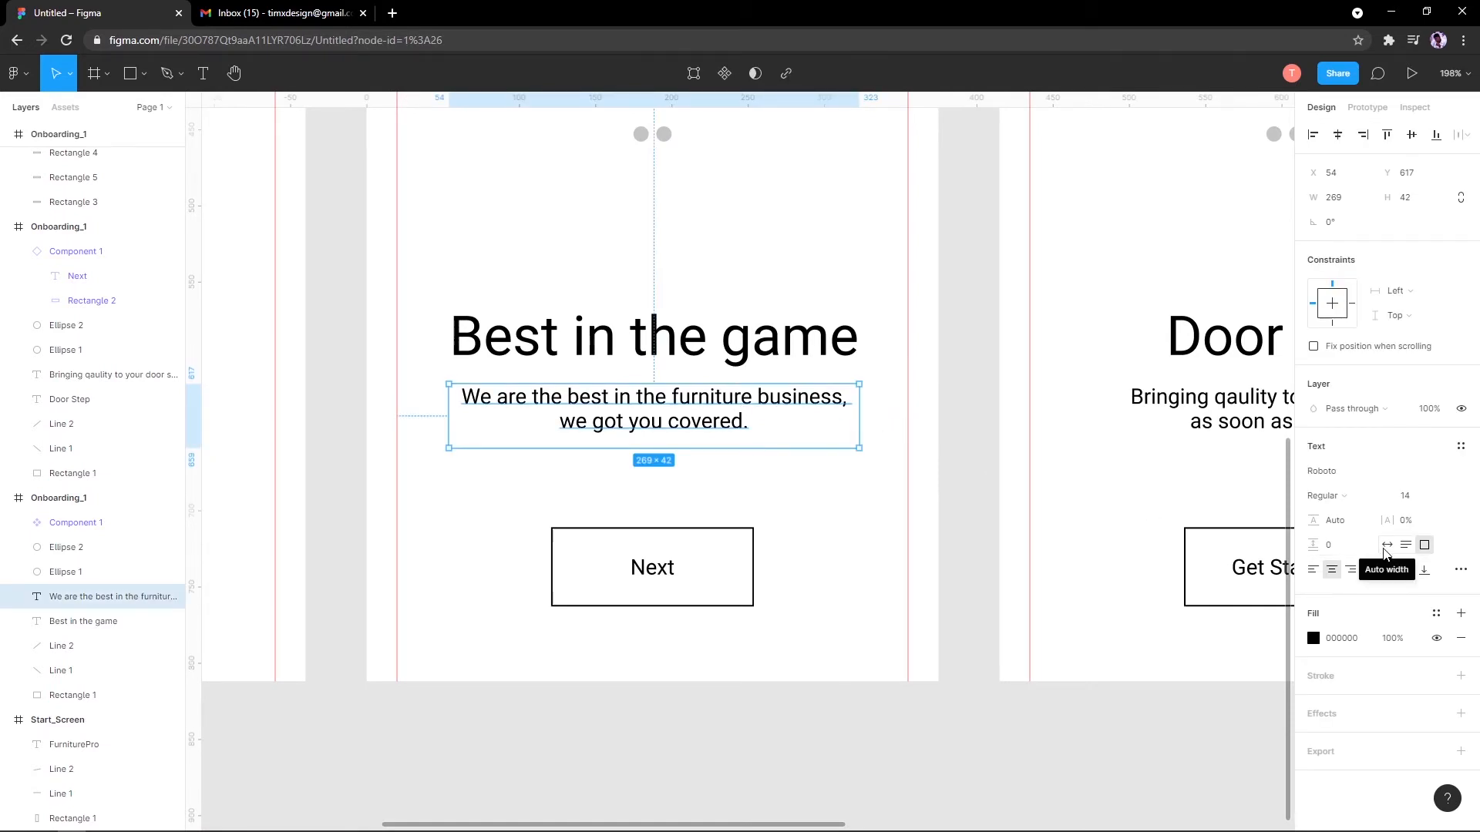
left_click(1385, 548)
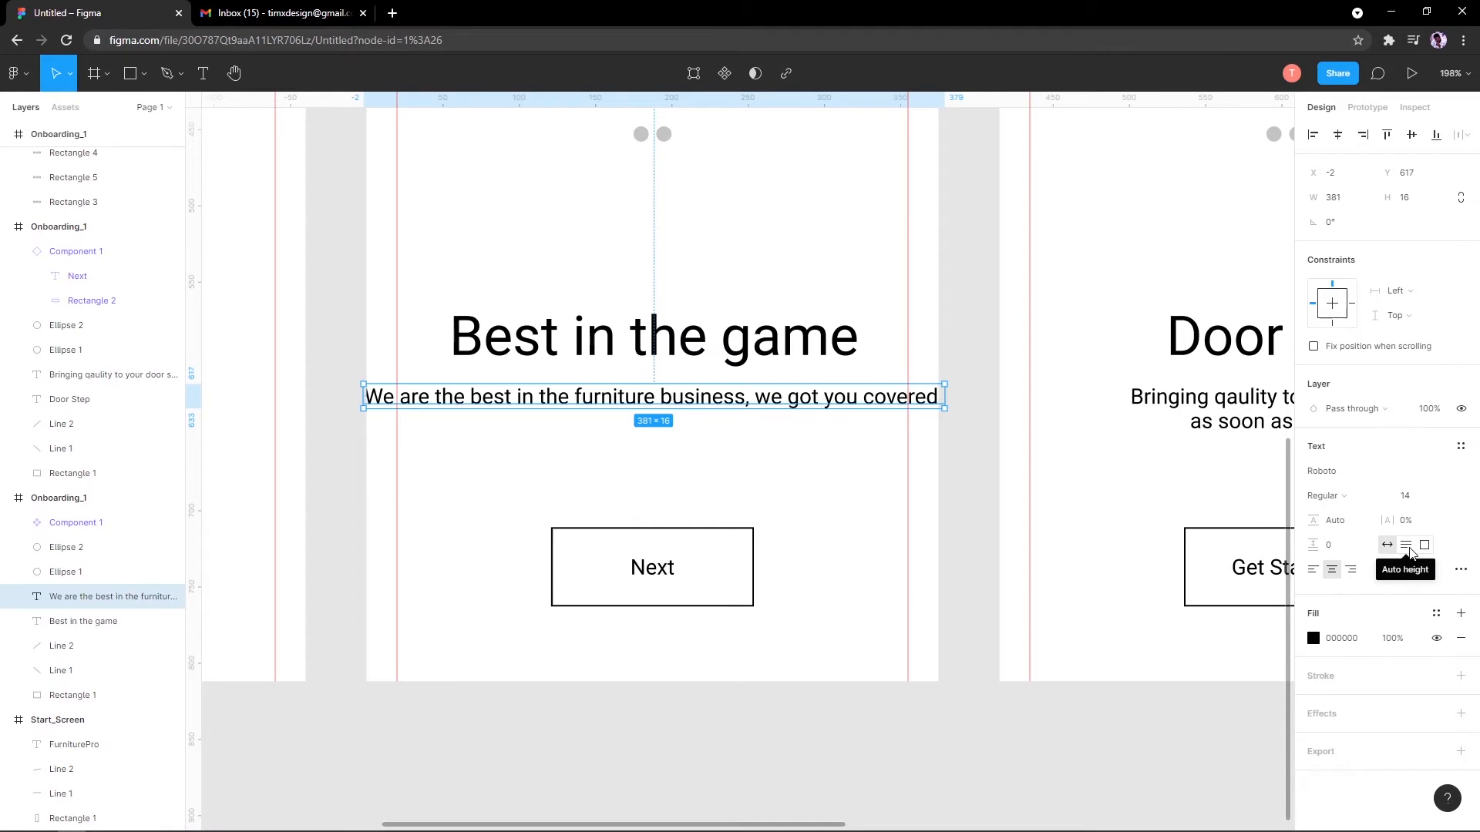
left_click(1407, 547)
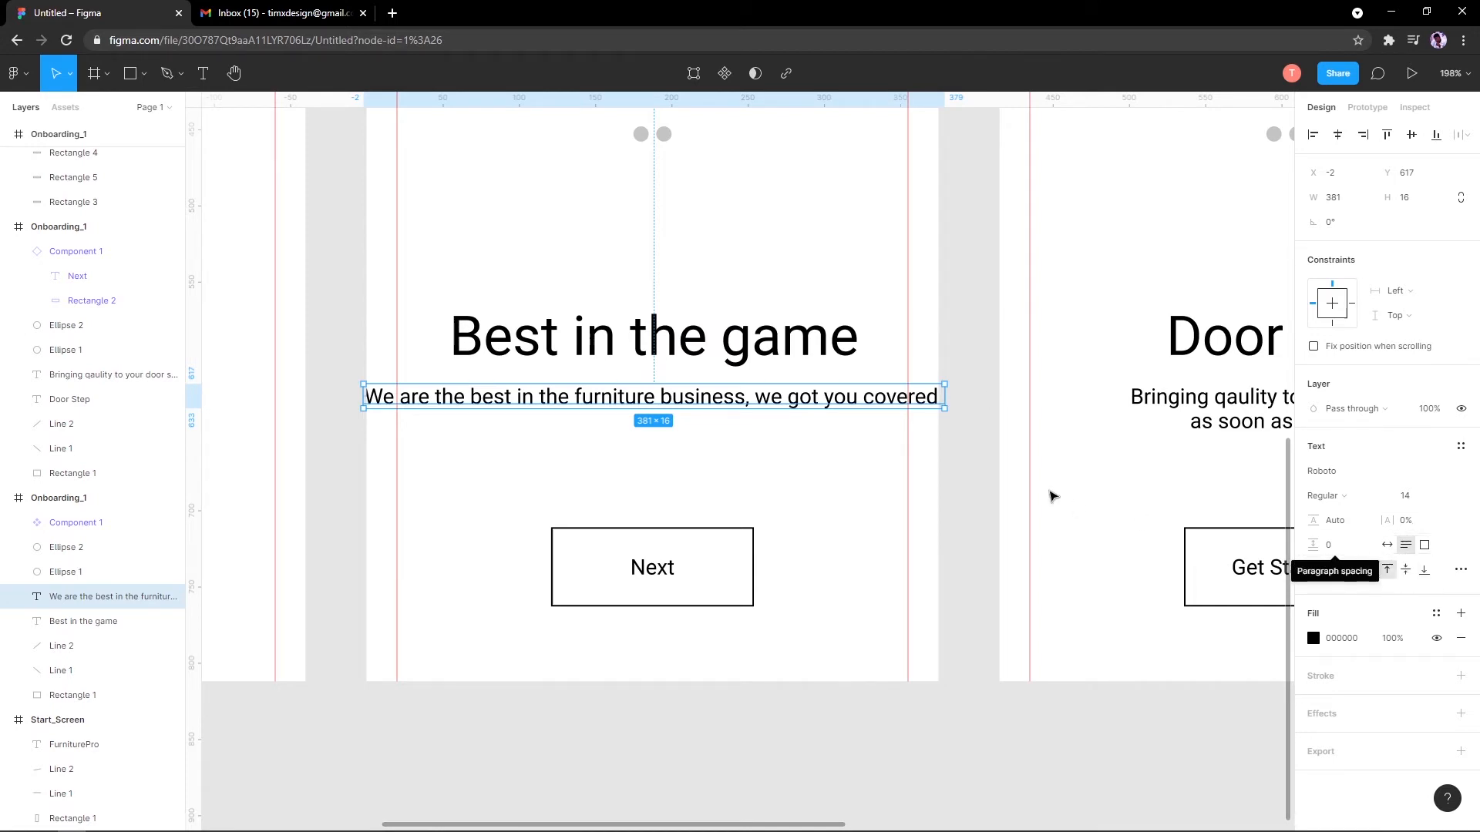
left_click_drag(946, 396, 912, 420)
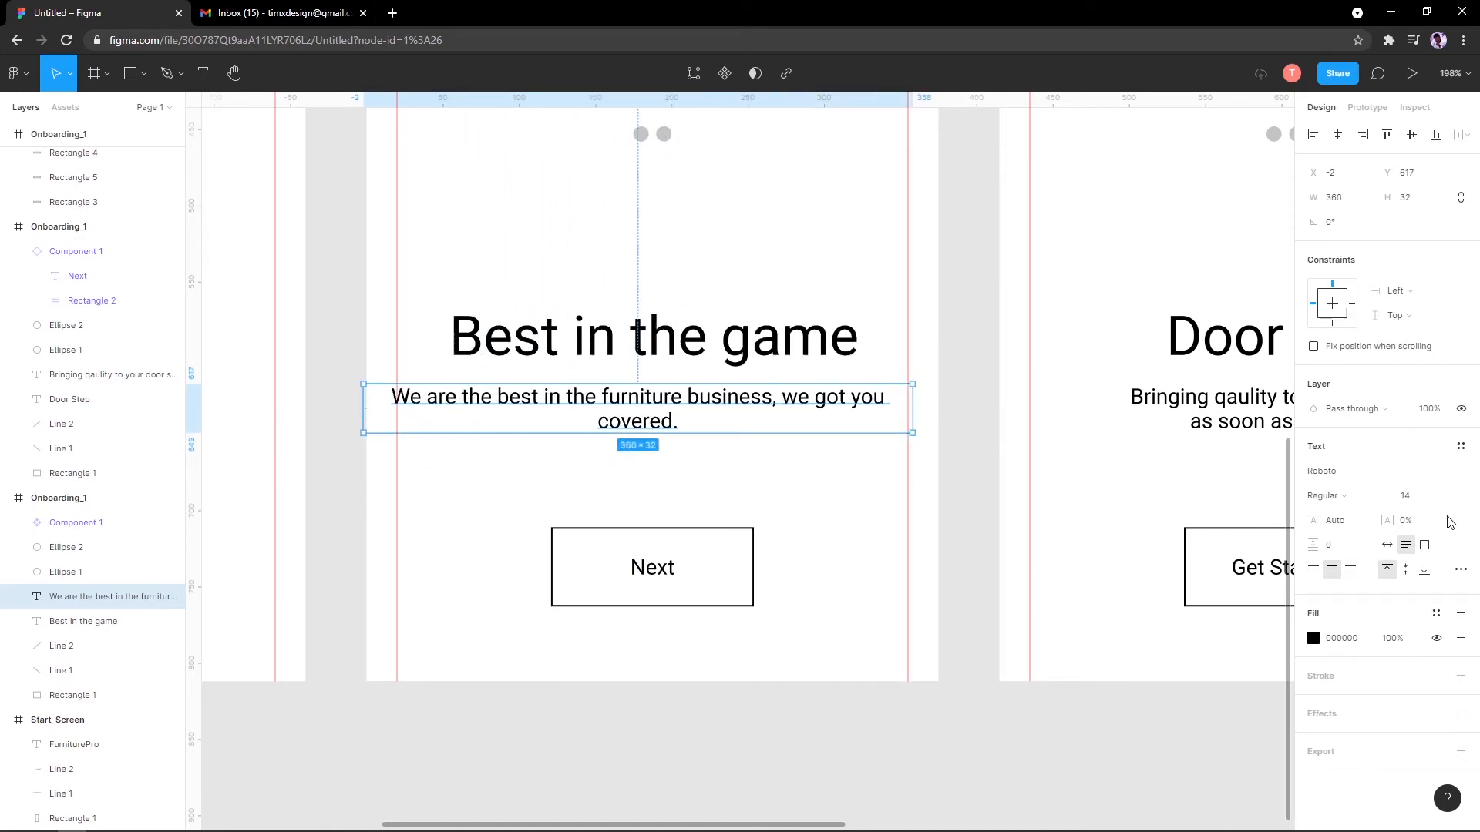
left_click(1428, 551)
left_click_drag(903, 399, 1188, 416)
Step: Compare one-line and fixed 269×42 layouts, then settle on Auto height at 269×32
left_click(1387, 544)
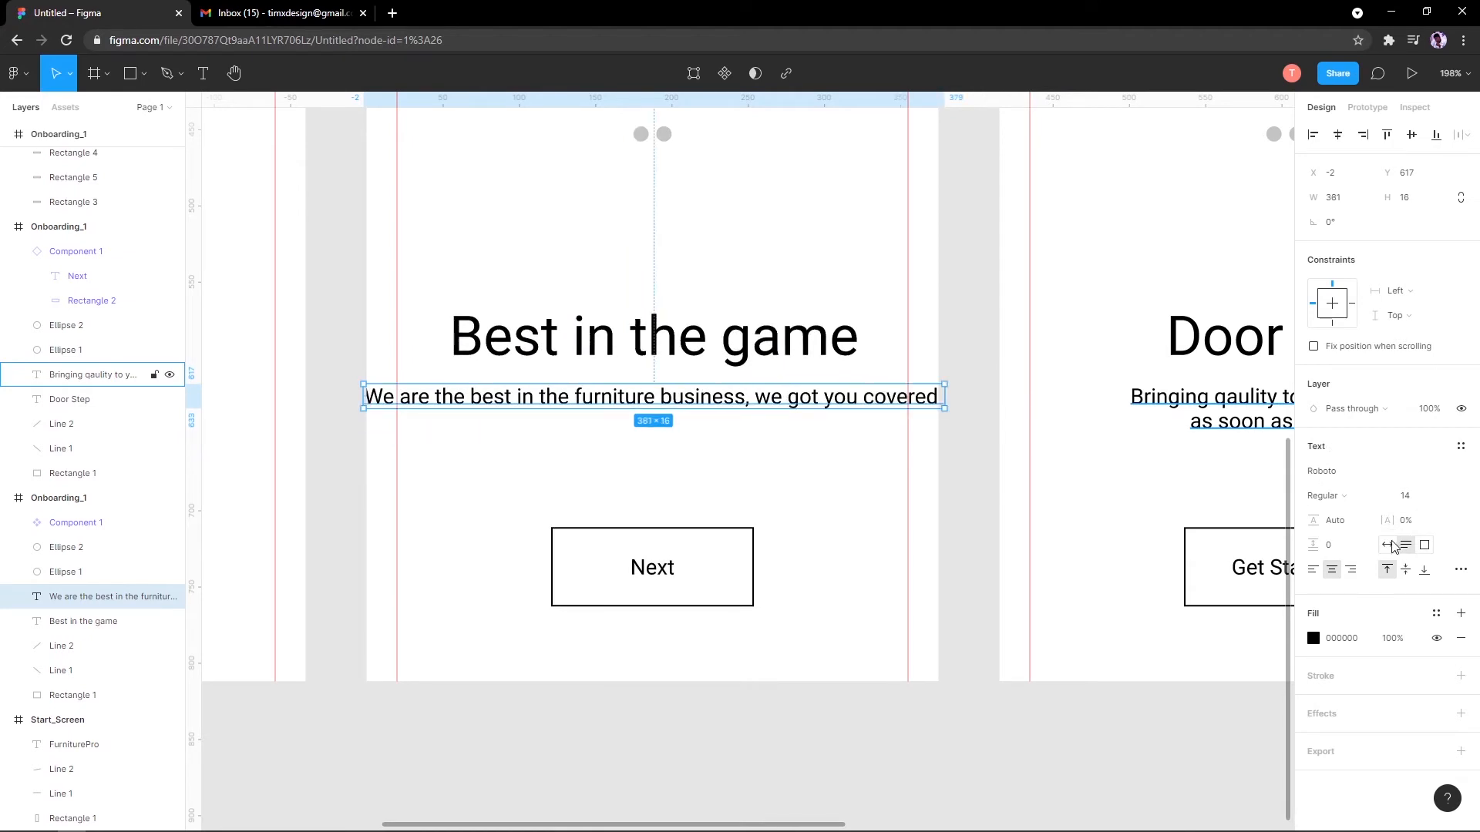
left_click(1425, 545)
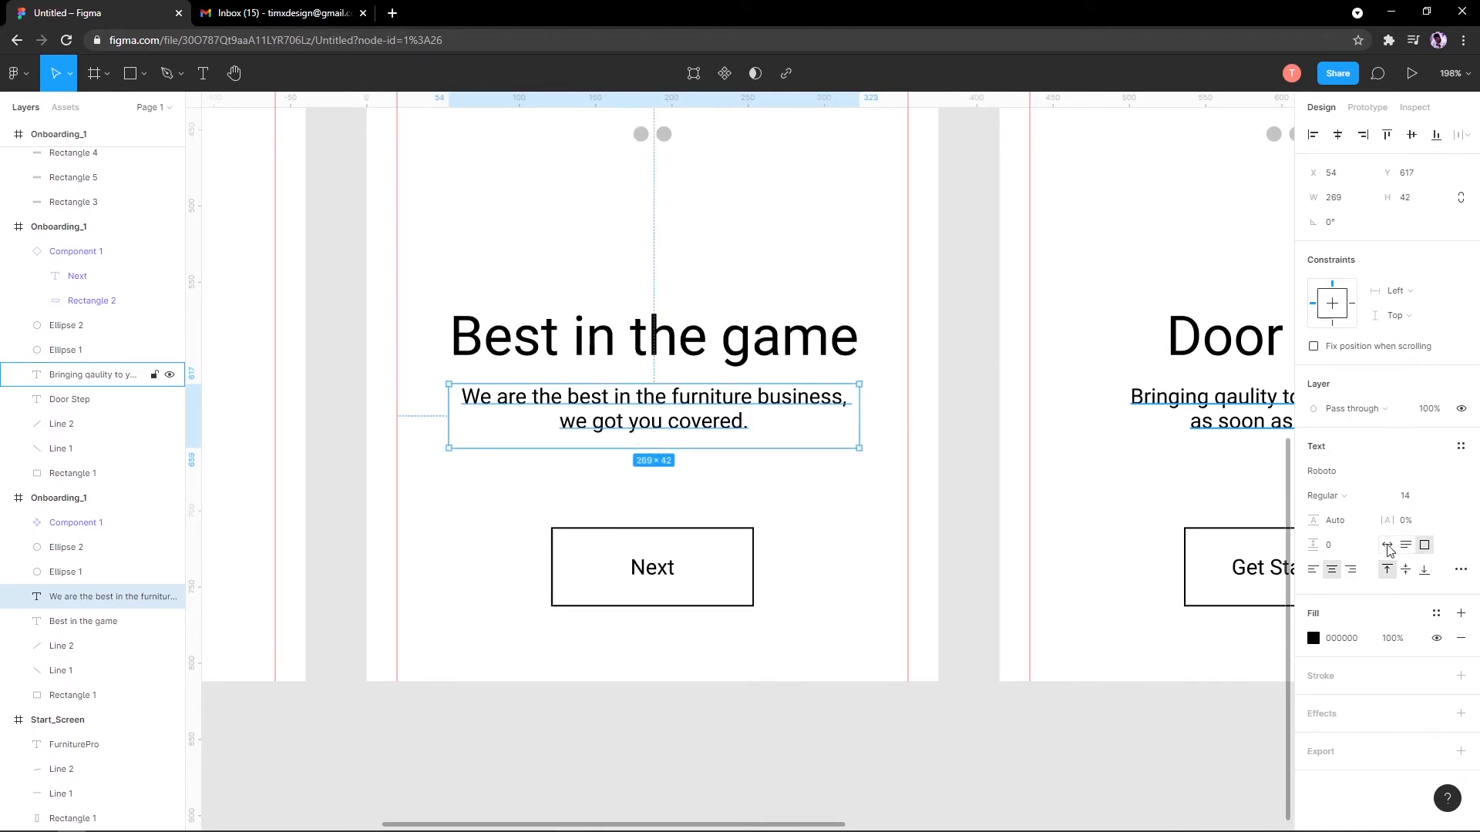
left_click(1388, 546)
left_click(1423, 545)
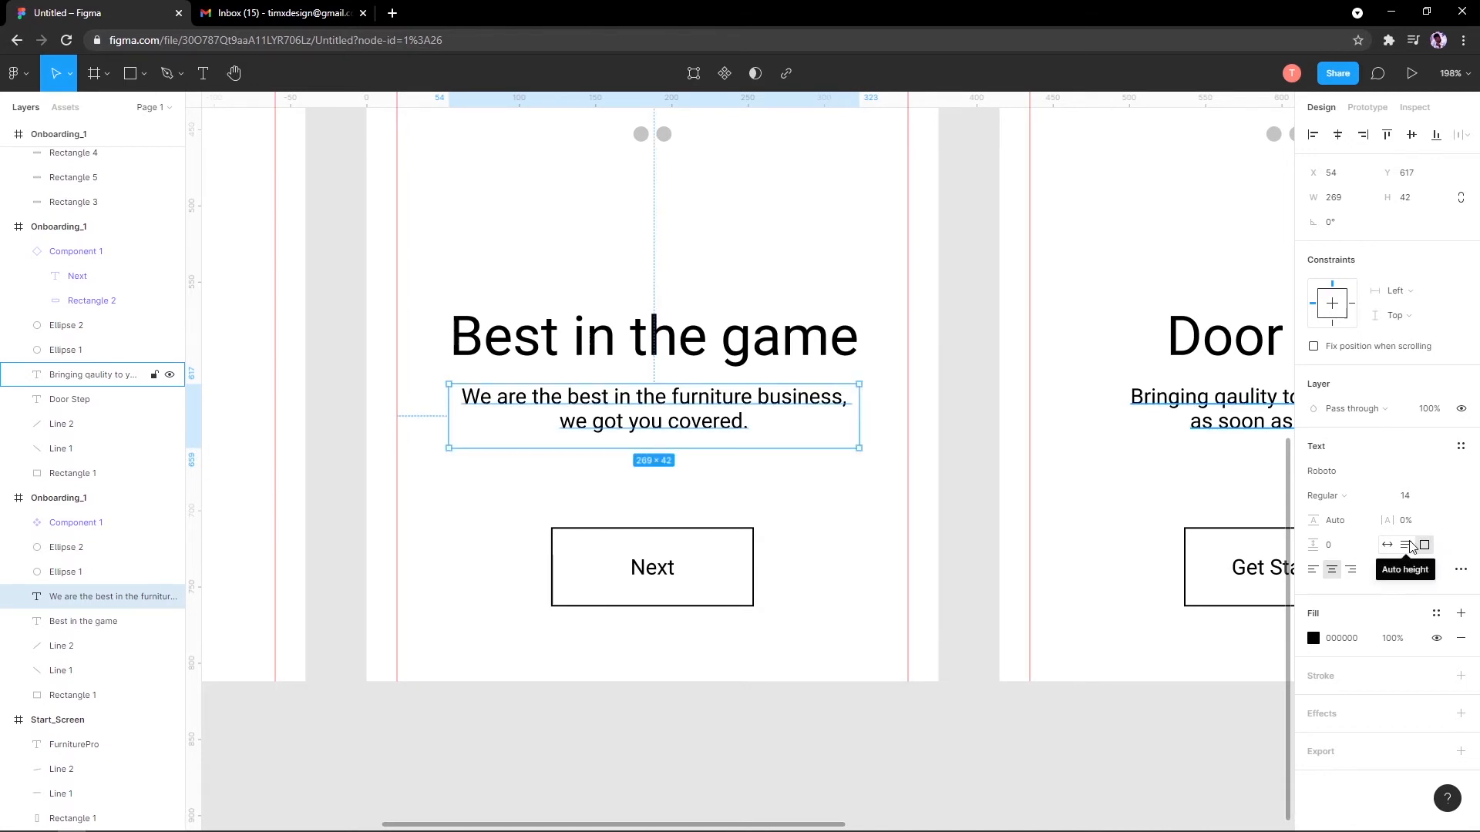
left_click(1408, 546)
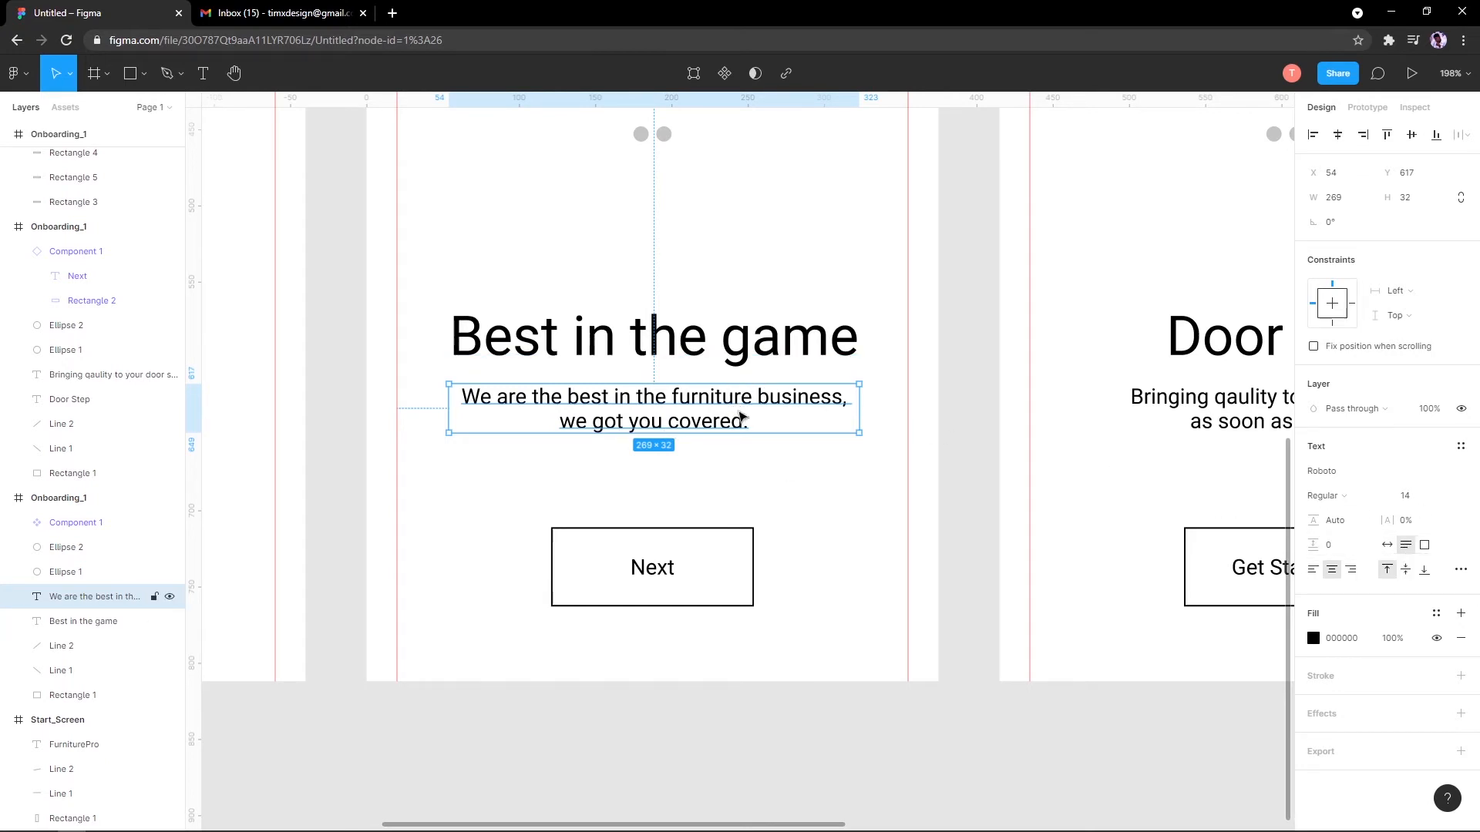
Step: Make the 'We are the best in the furniture business' caption fixed size and widen it to 269
left_click(1429, 547)
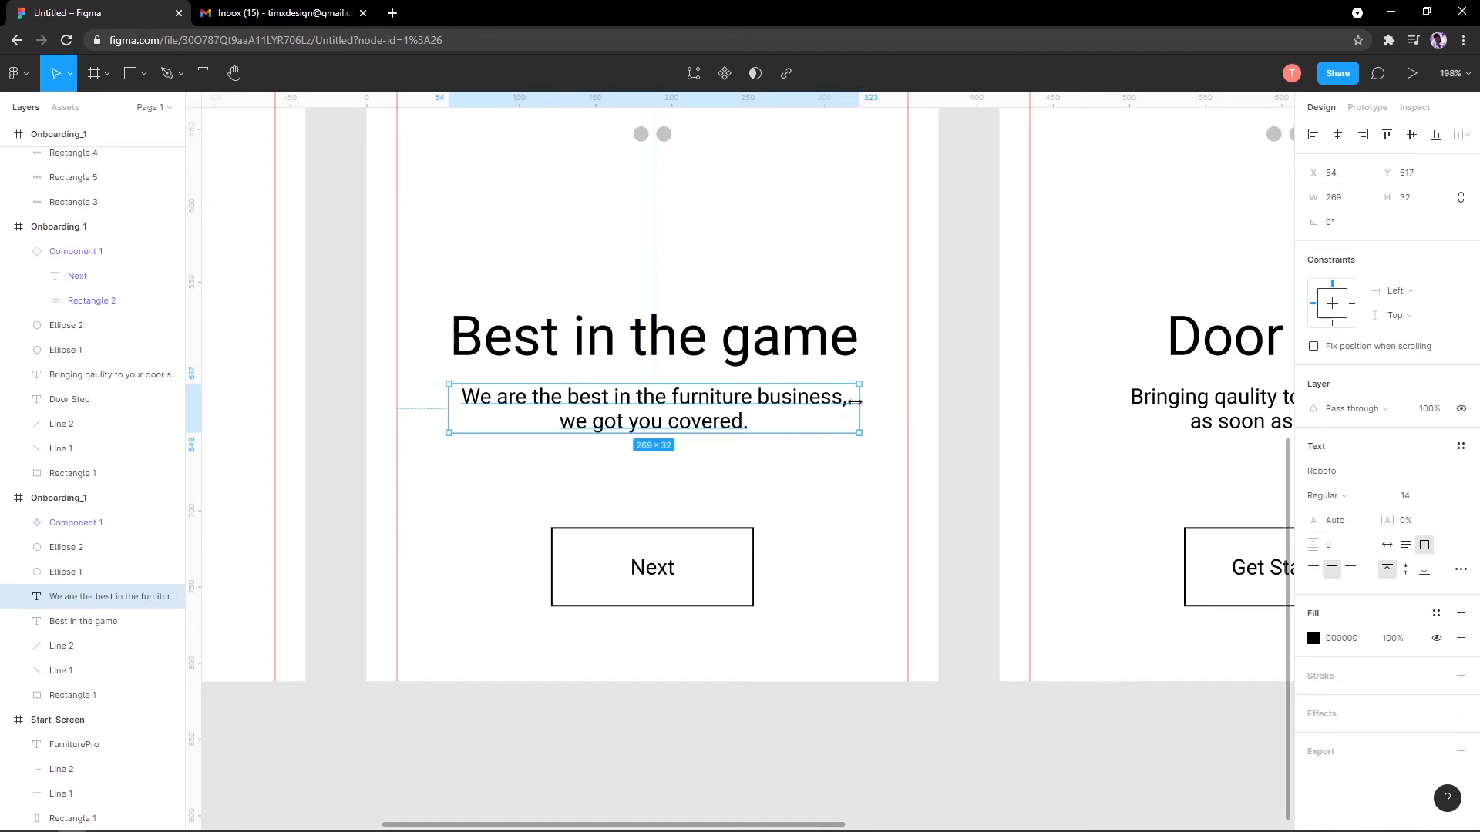
mouse_move(856, 401)
left_mouse_down()
mouse_move(954, 412)
mouse_move(860, 409)
left_mouse_up()
scroll(854, 381, "down", 5)
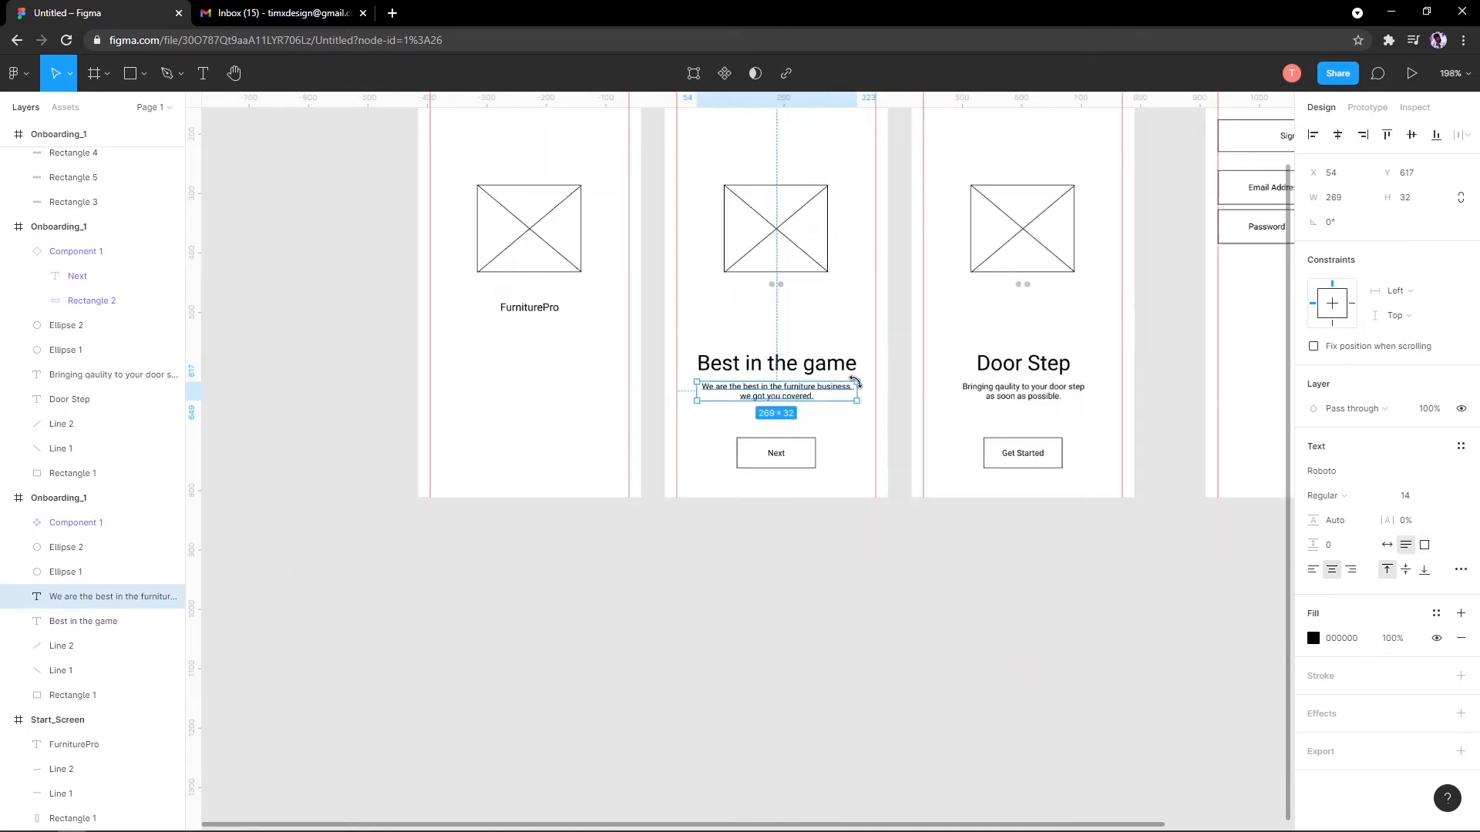
scroll(900, 400, "up", 2)
Step: Pan and zoom across the onboarding screens until the sign-up screen is centred
left_click_drag(900, 400, 820, 476)
left_click(723, 452)
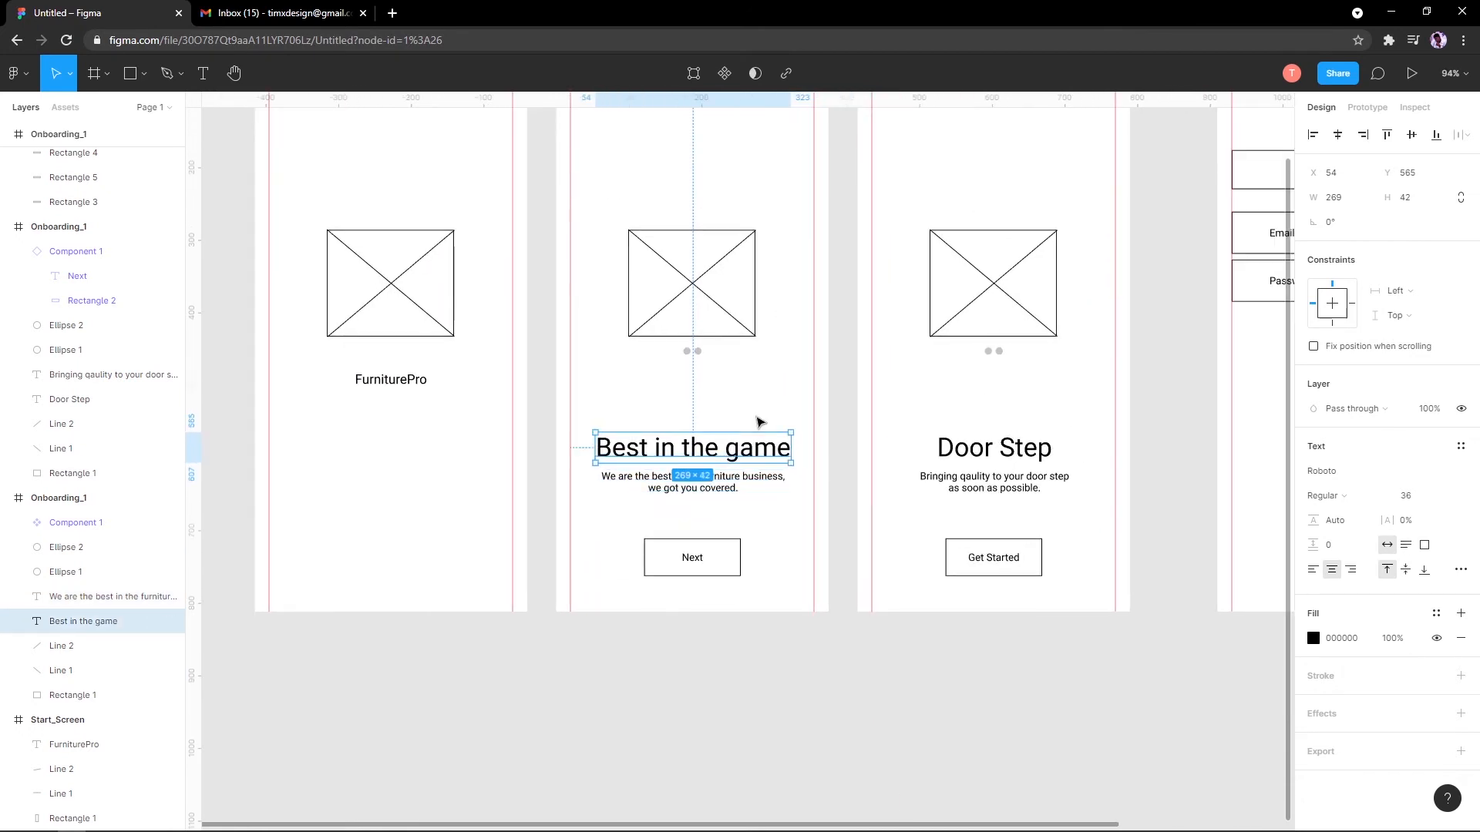
left_click(1133, 423)
left_click_drag(1116, 420, 400, 477)
scroll(1123, 505, "down", 2)
left_click_drag(684, 468, 703, 477)
left_click_drag(644, 374, 1051, 409)
scroll(1051, 409, "up", 6)
left_click_drag(1047, 461, 807, 515)
scroll(807, 515, "down", 1)
scroll(685, 516, "down", 2)
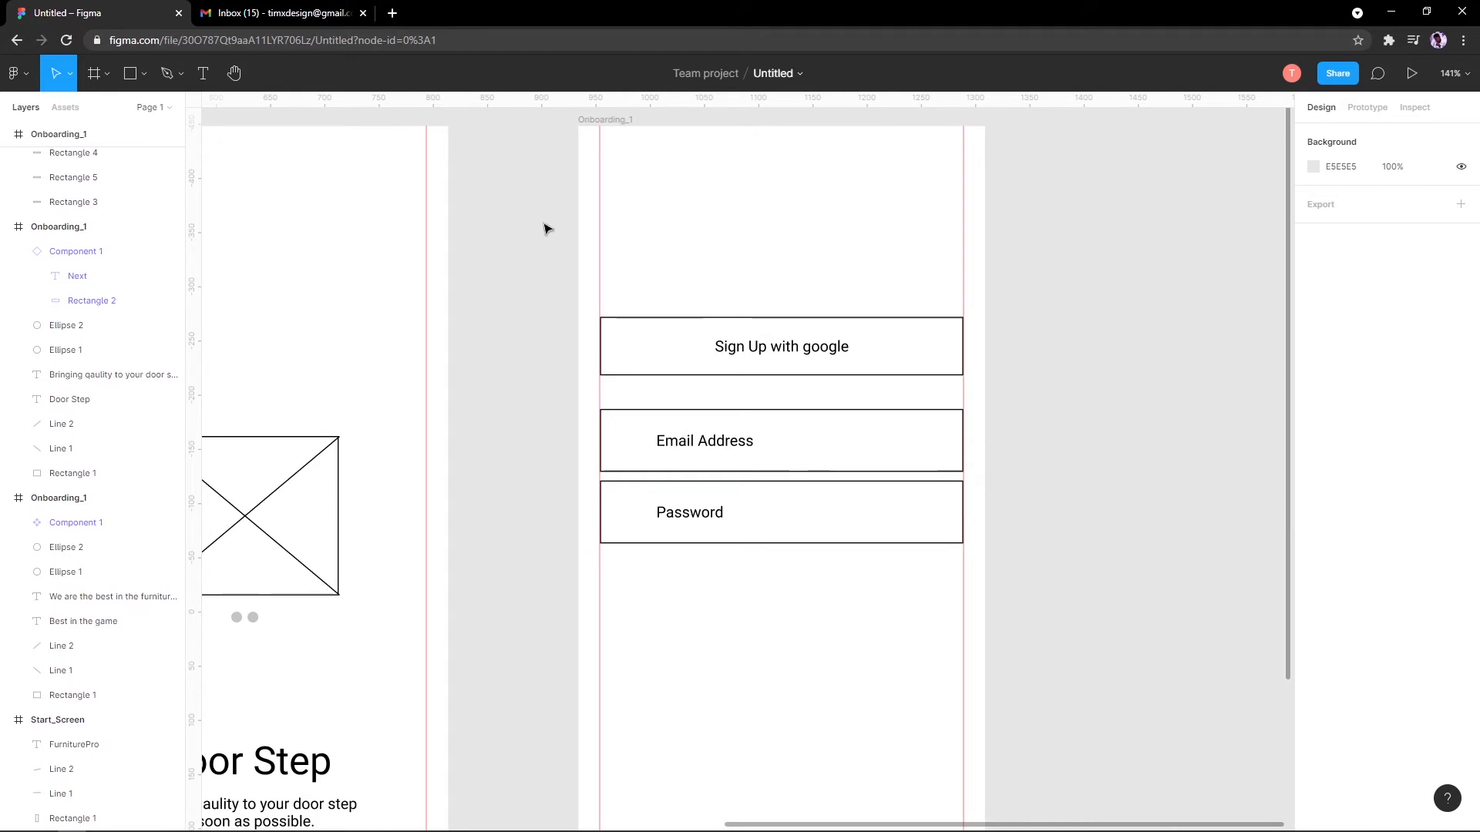
Step: Open Browse plugins in Community from the main menu's Plugins submenu in a new tab
scroll(545, 228, "left", 3)
scroll(672, 290, "right", 3)
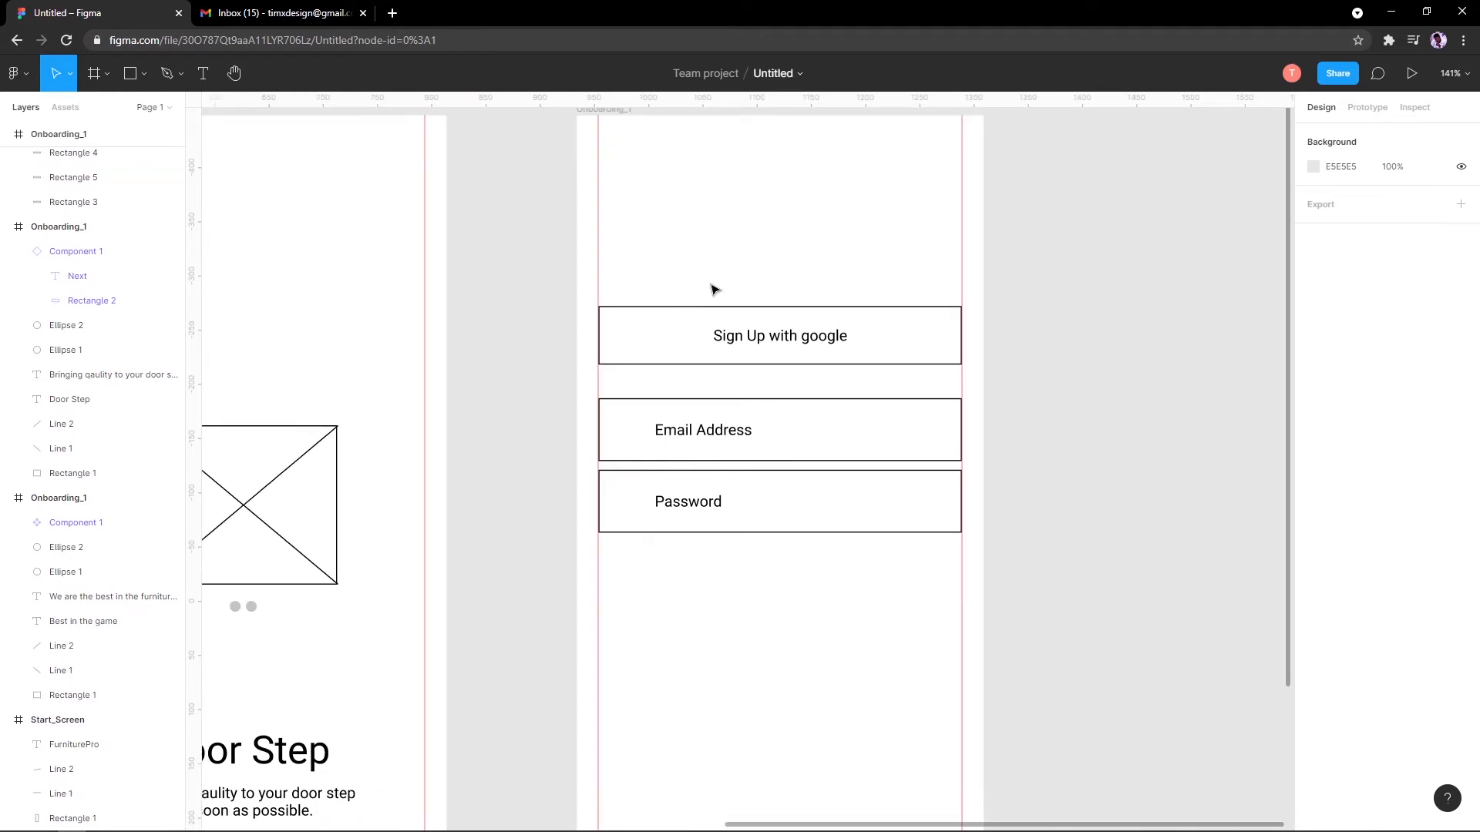
key("ctrl+slash")
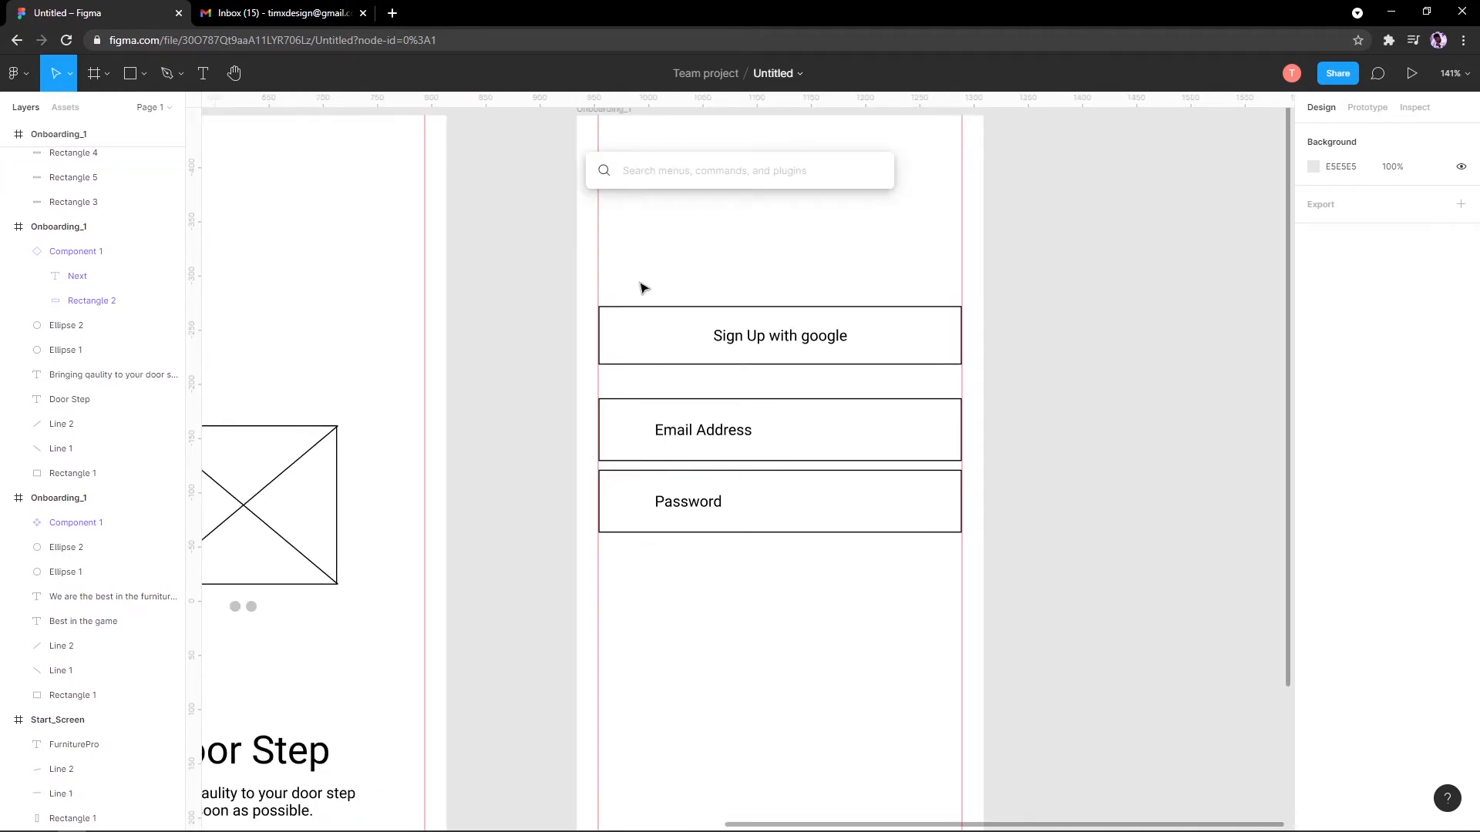
type("plugin")
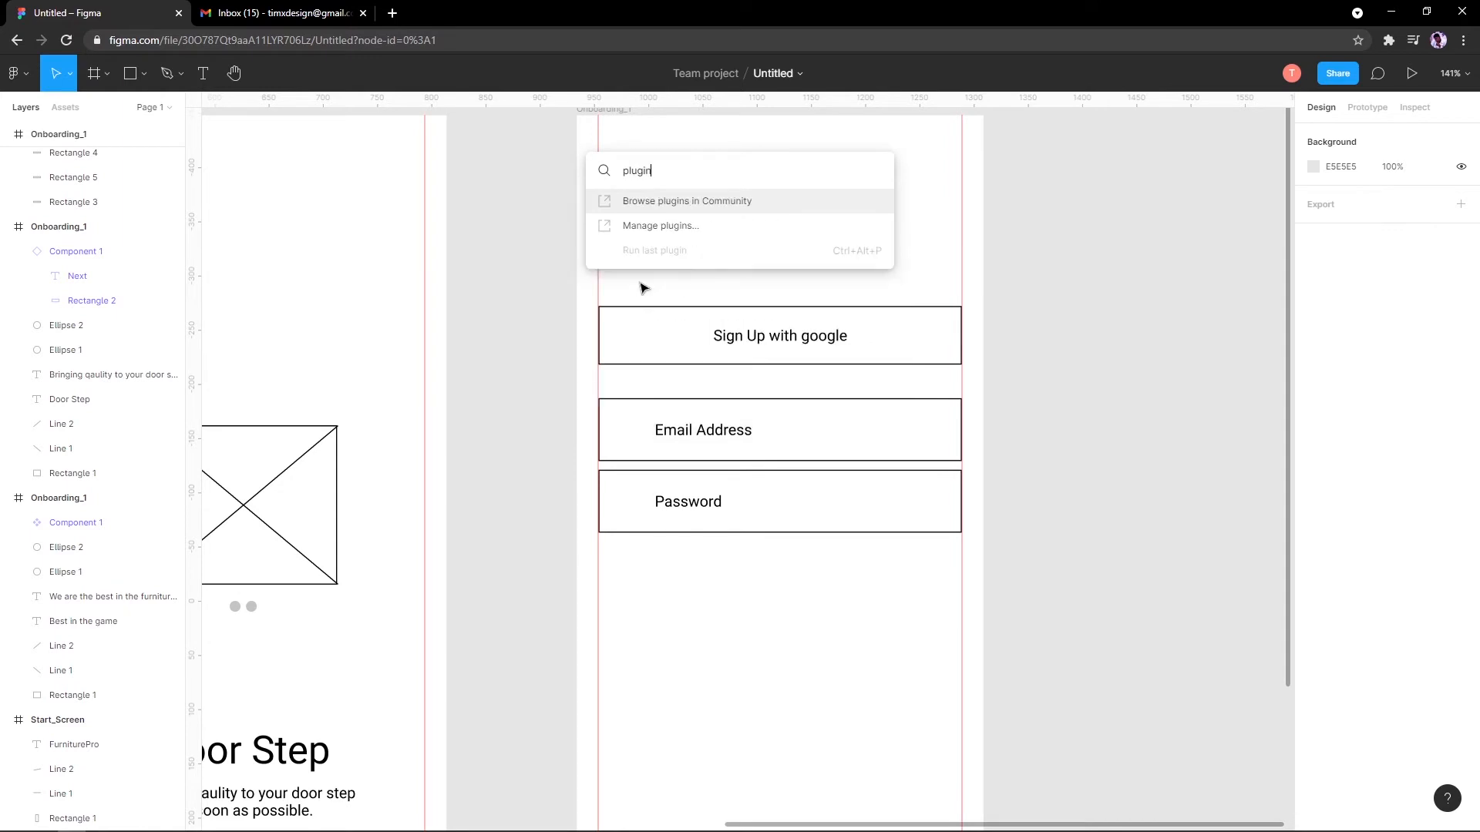
left_click(641, 283)
left_click(20, 77)
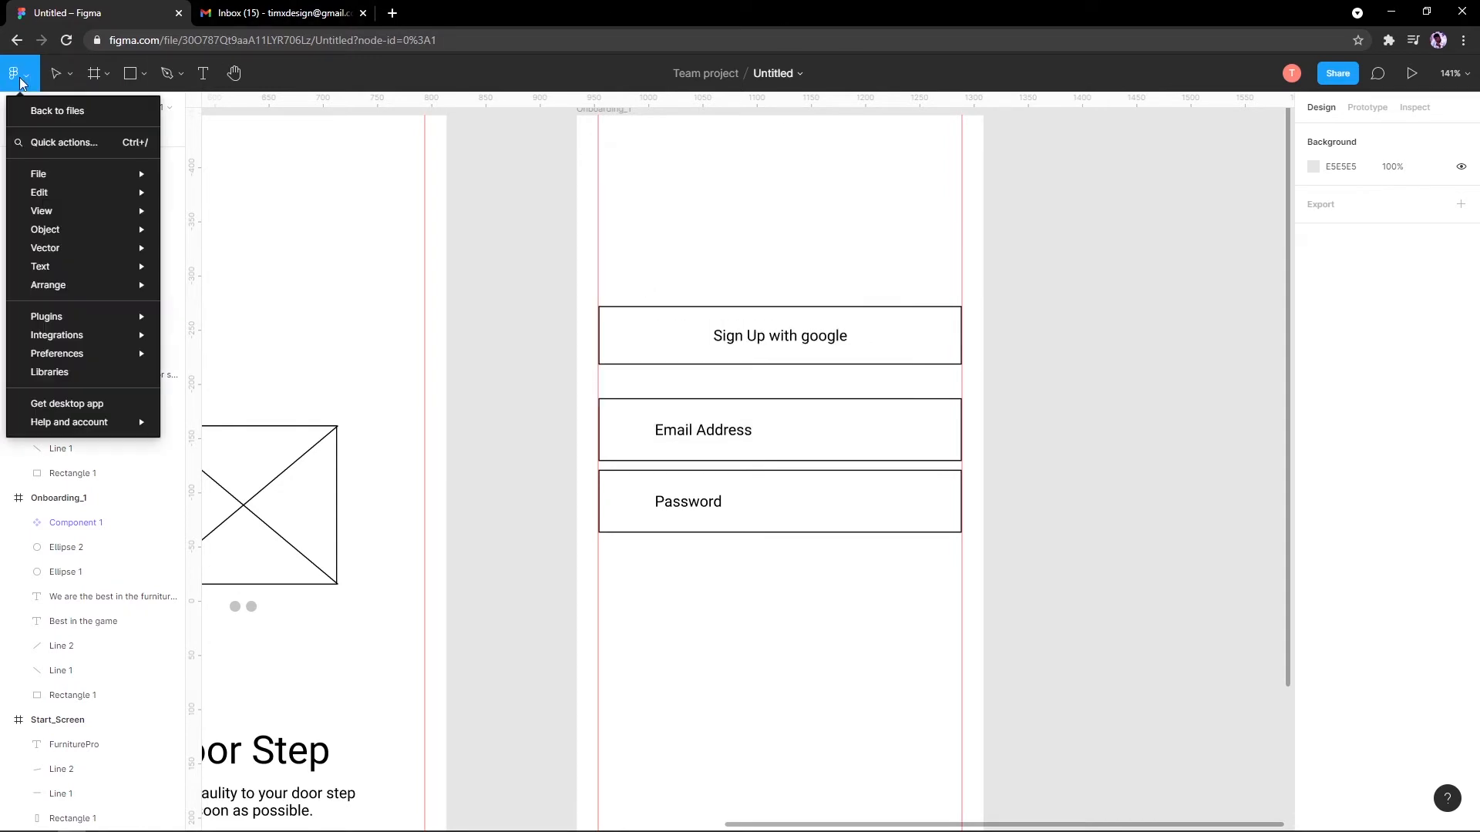
mouse_move(97, 323)
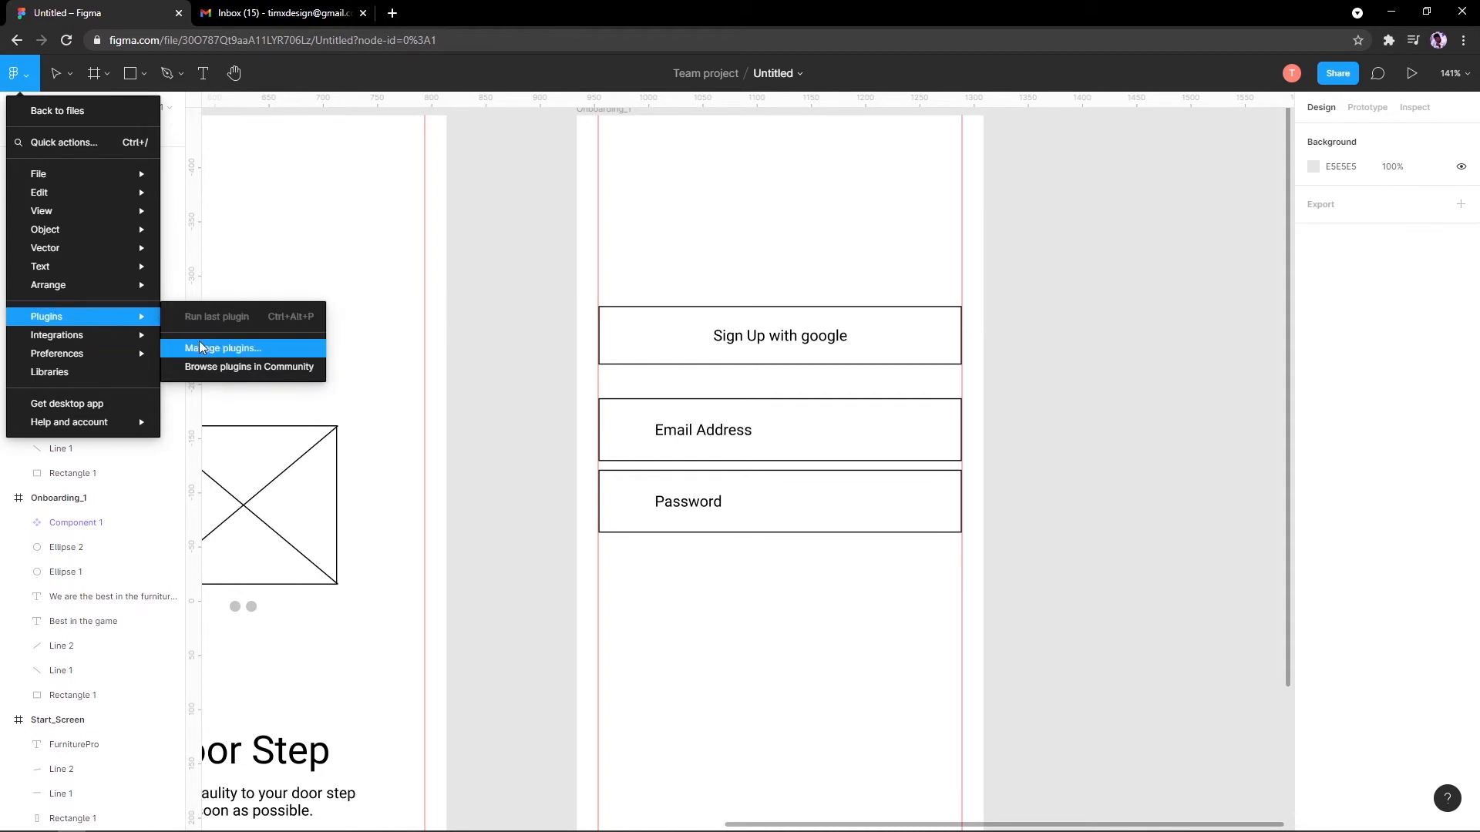
left_click(243, 368)
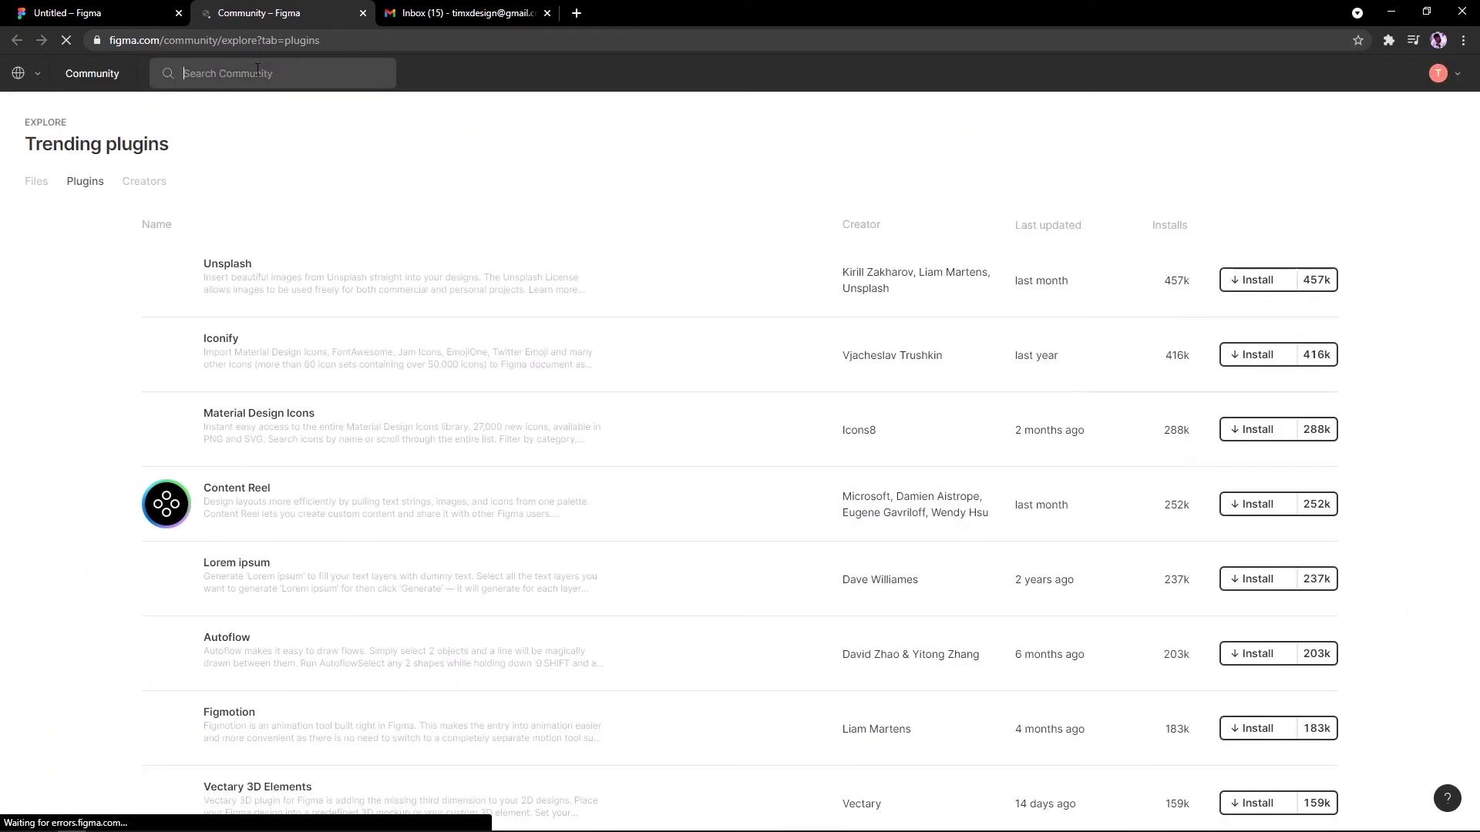
Step: Search Community for 'icon', install Feather Icons, and return to the Untitled design file
left_click(215, 73)
type("icon")
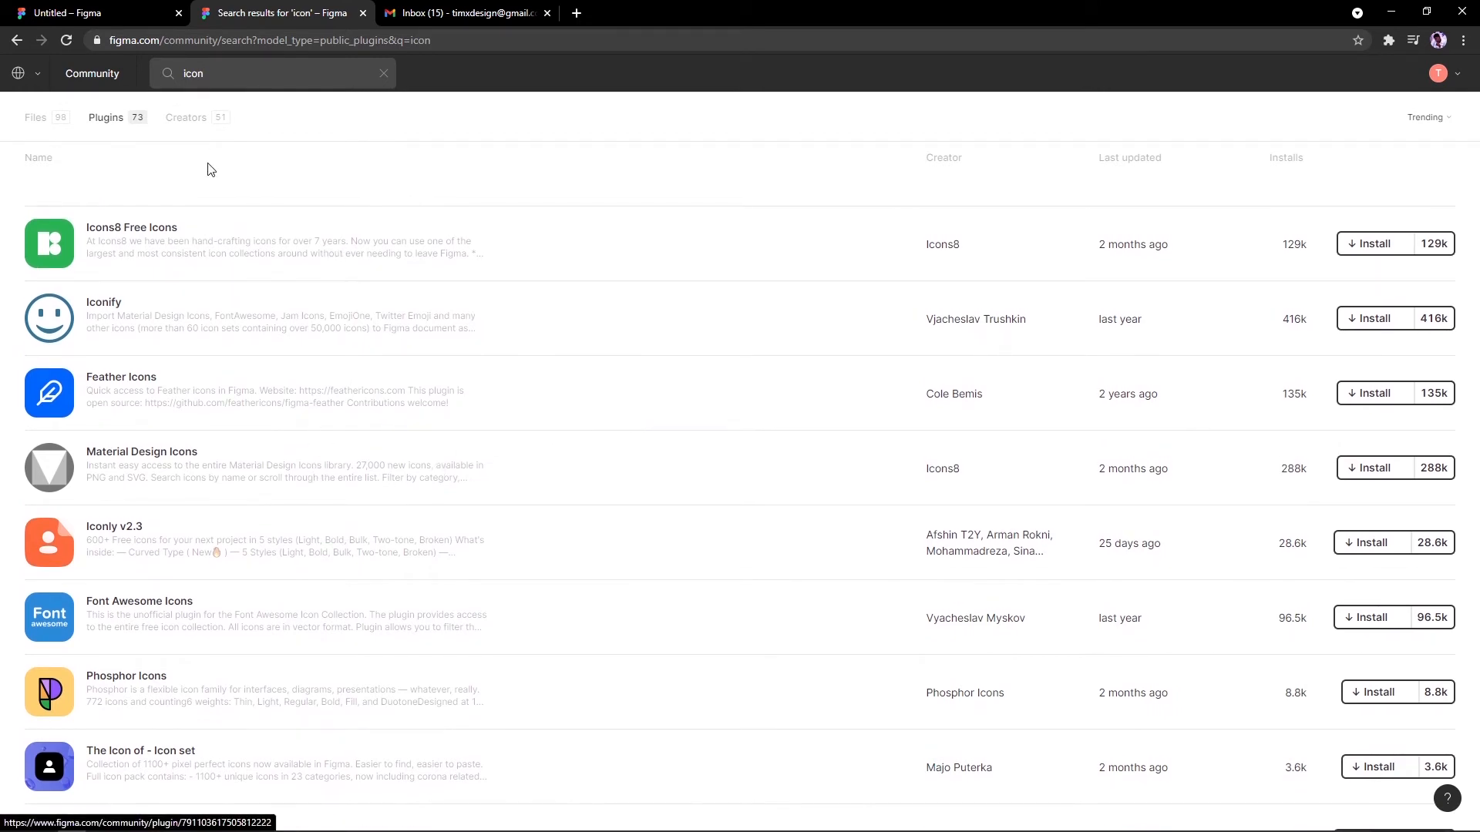
key("ctrl+a")
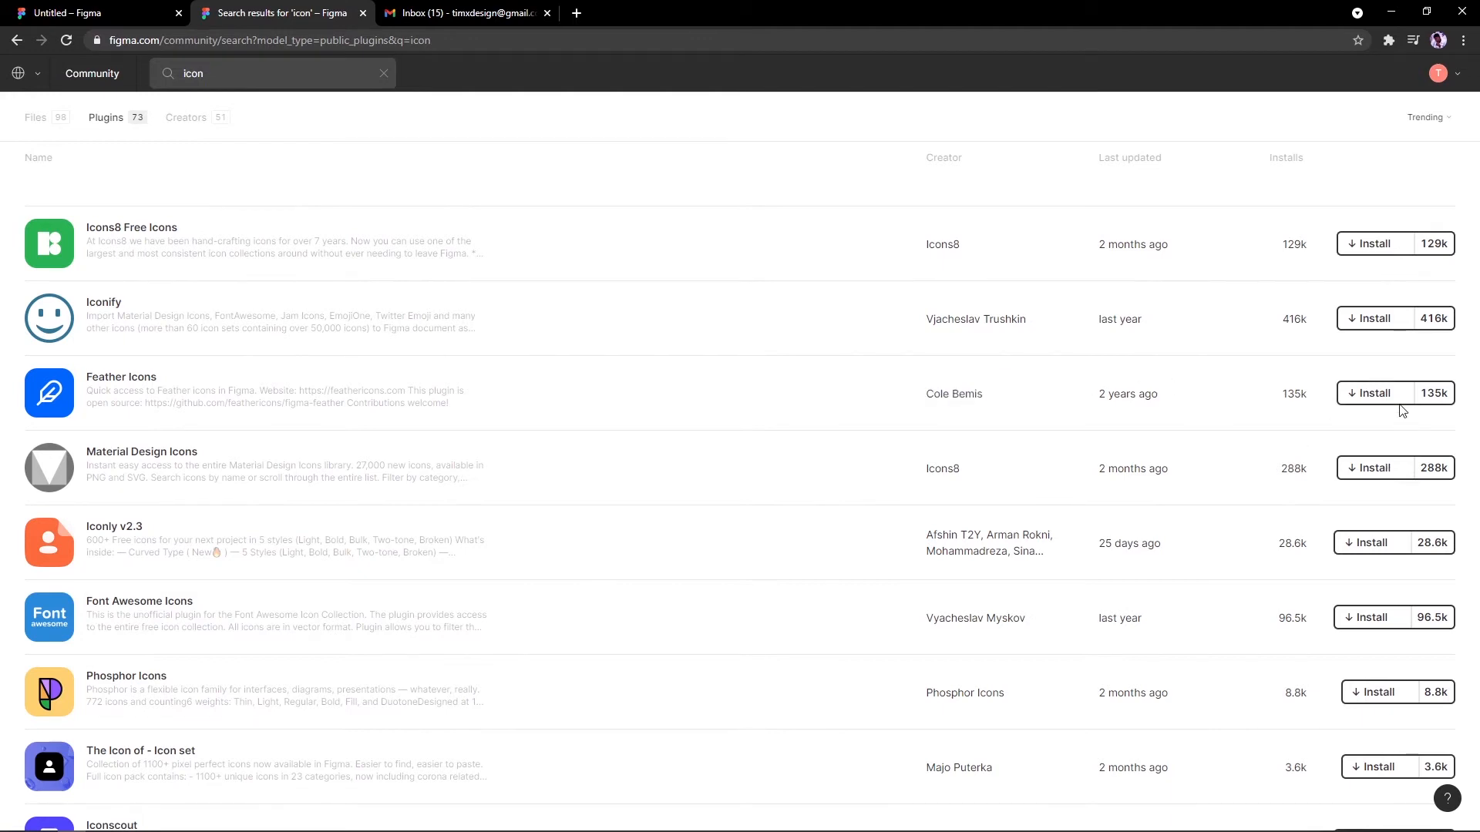
left_click(1374, 394)
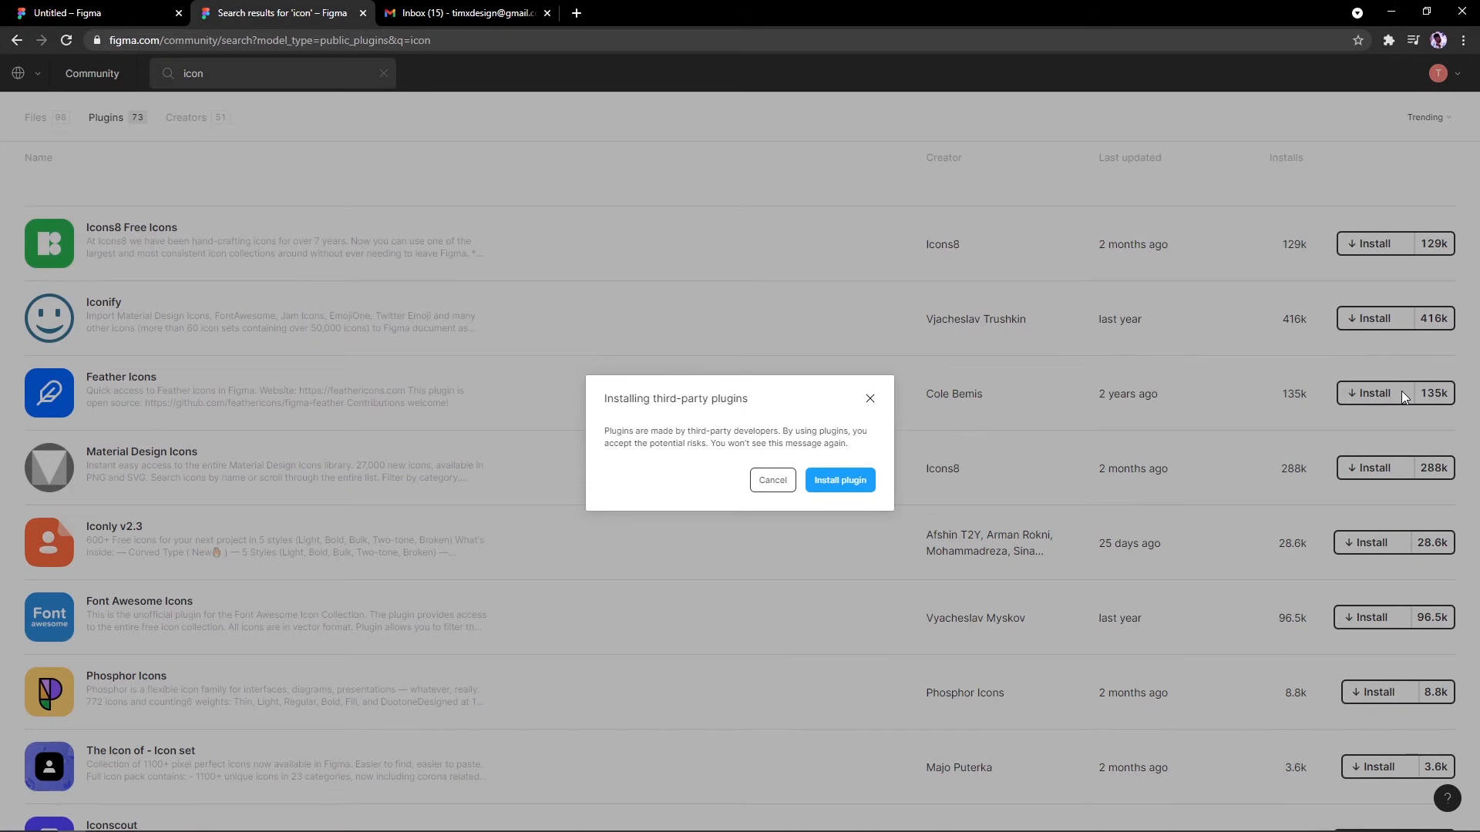
left_click(830, 478)
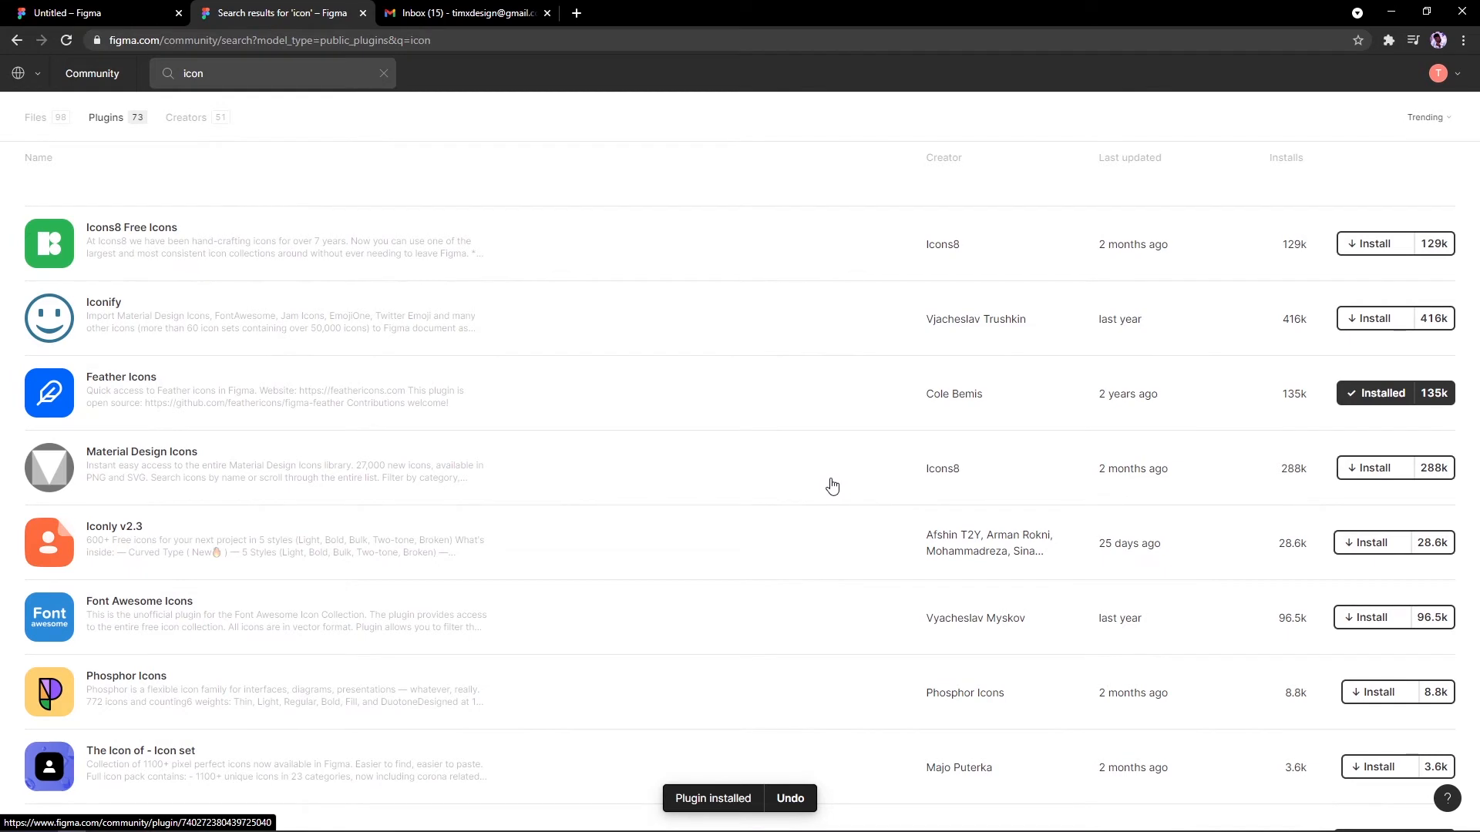
left_click(108, 9)
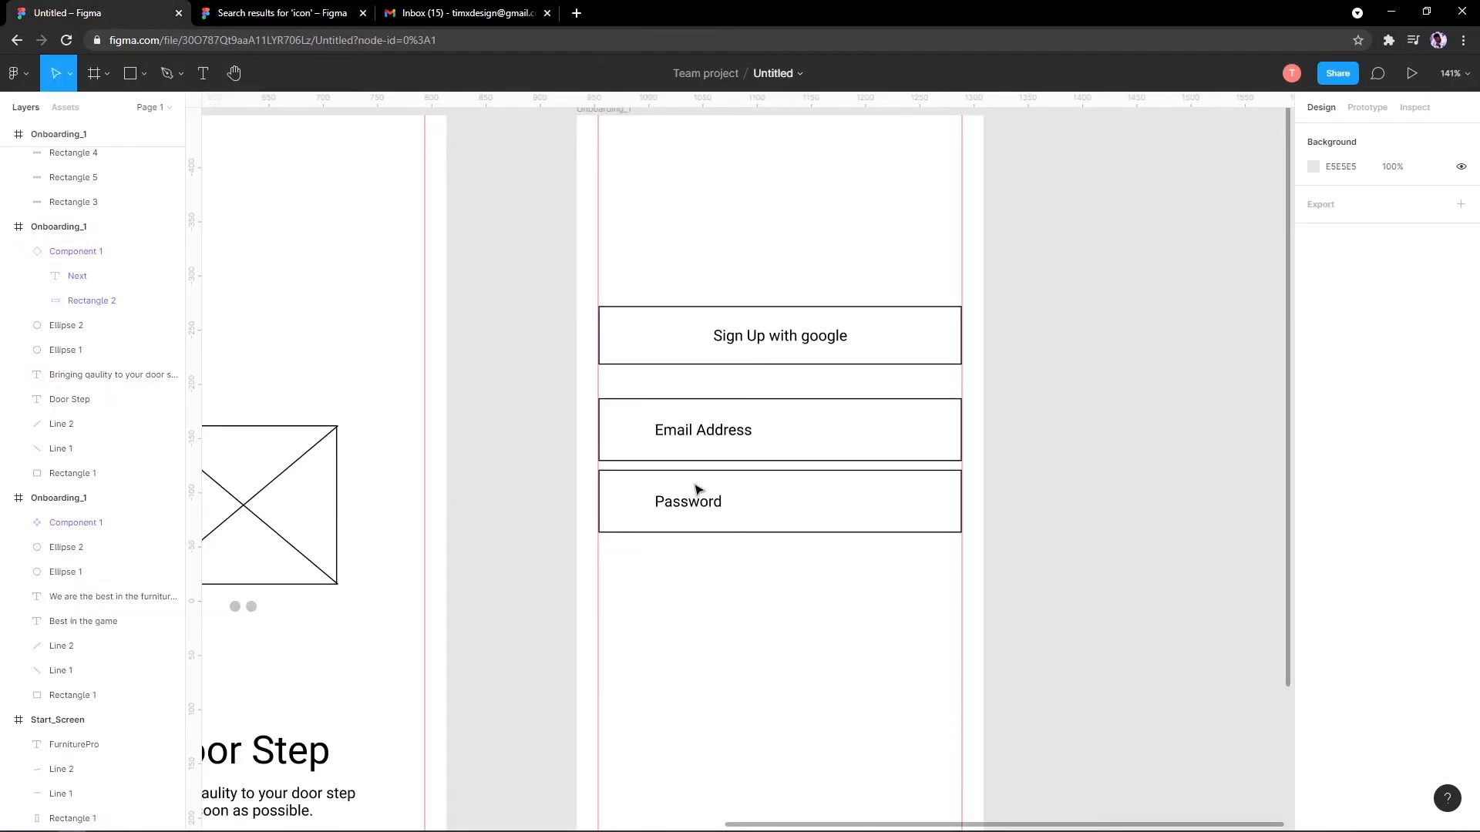
Step: Select the sign-up frame and look through its context menu and the main menu for plugins
key("ctrl+/")
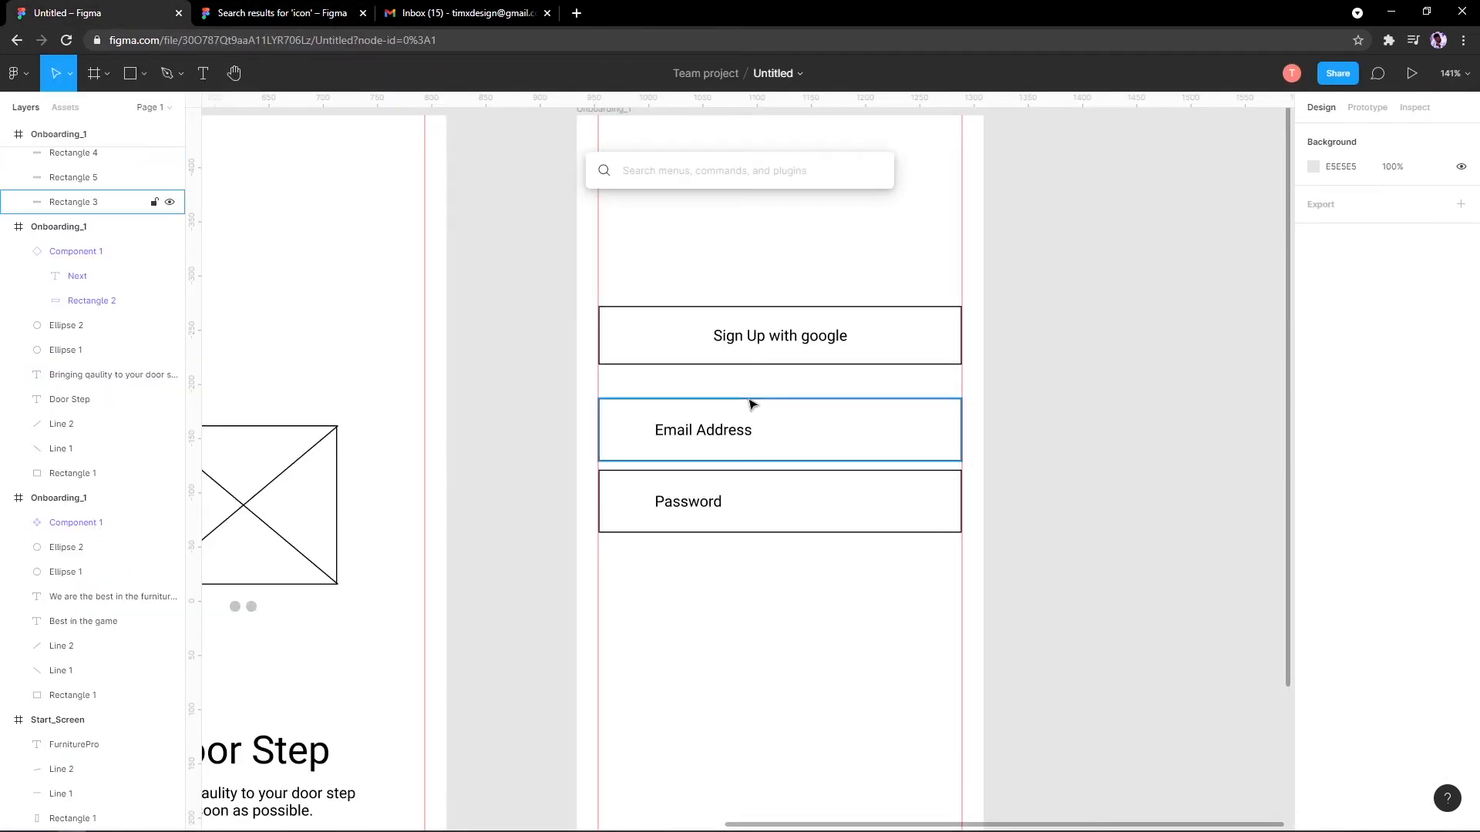
key("Escape")
right_click(653, 252)
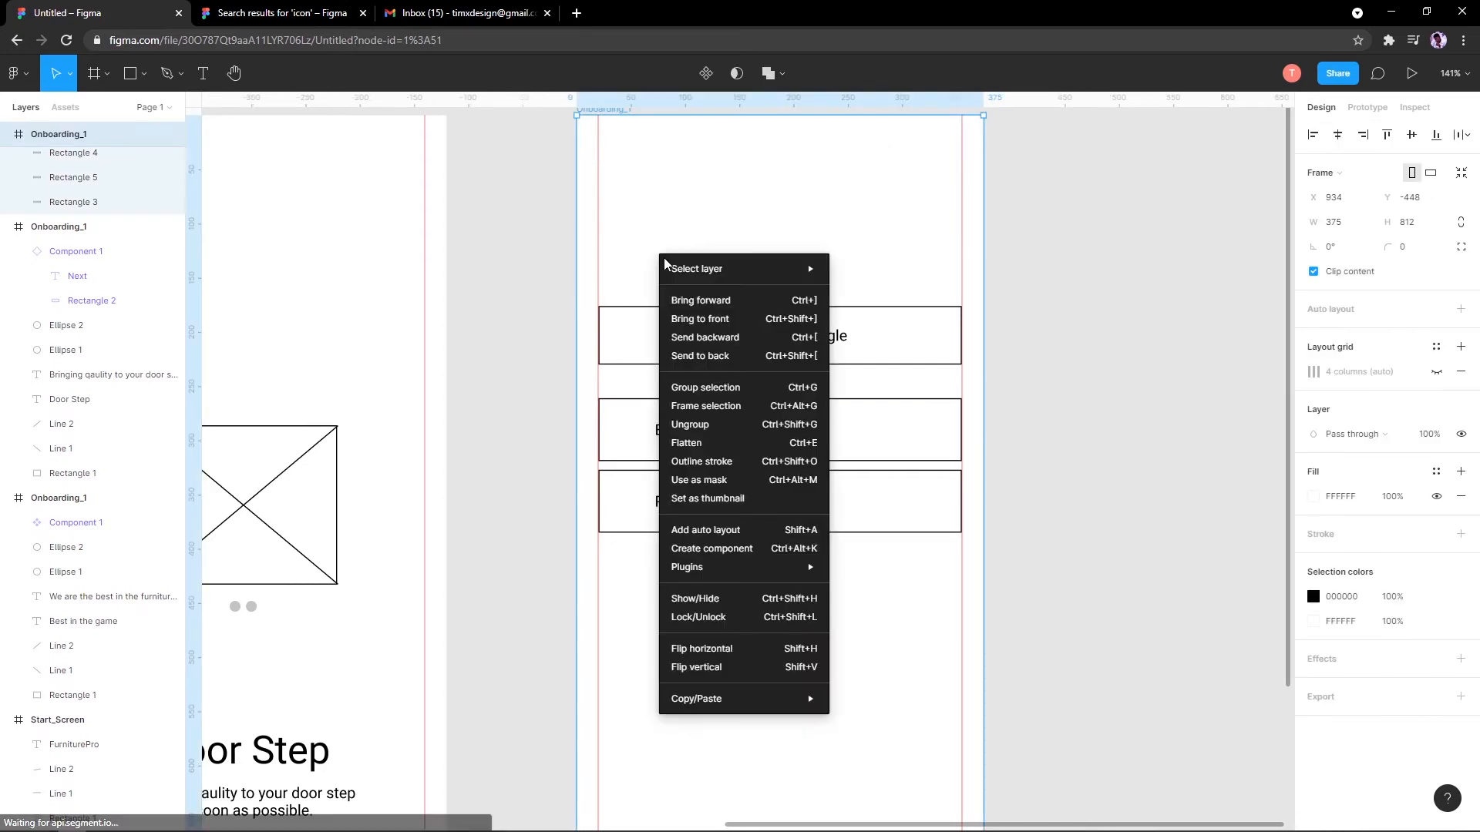
left_click(627, 231)
right_click(656, 224)
mouse_move(732, 548)
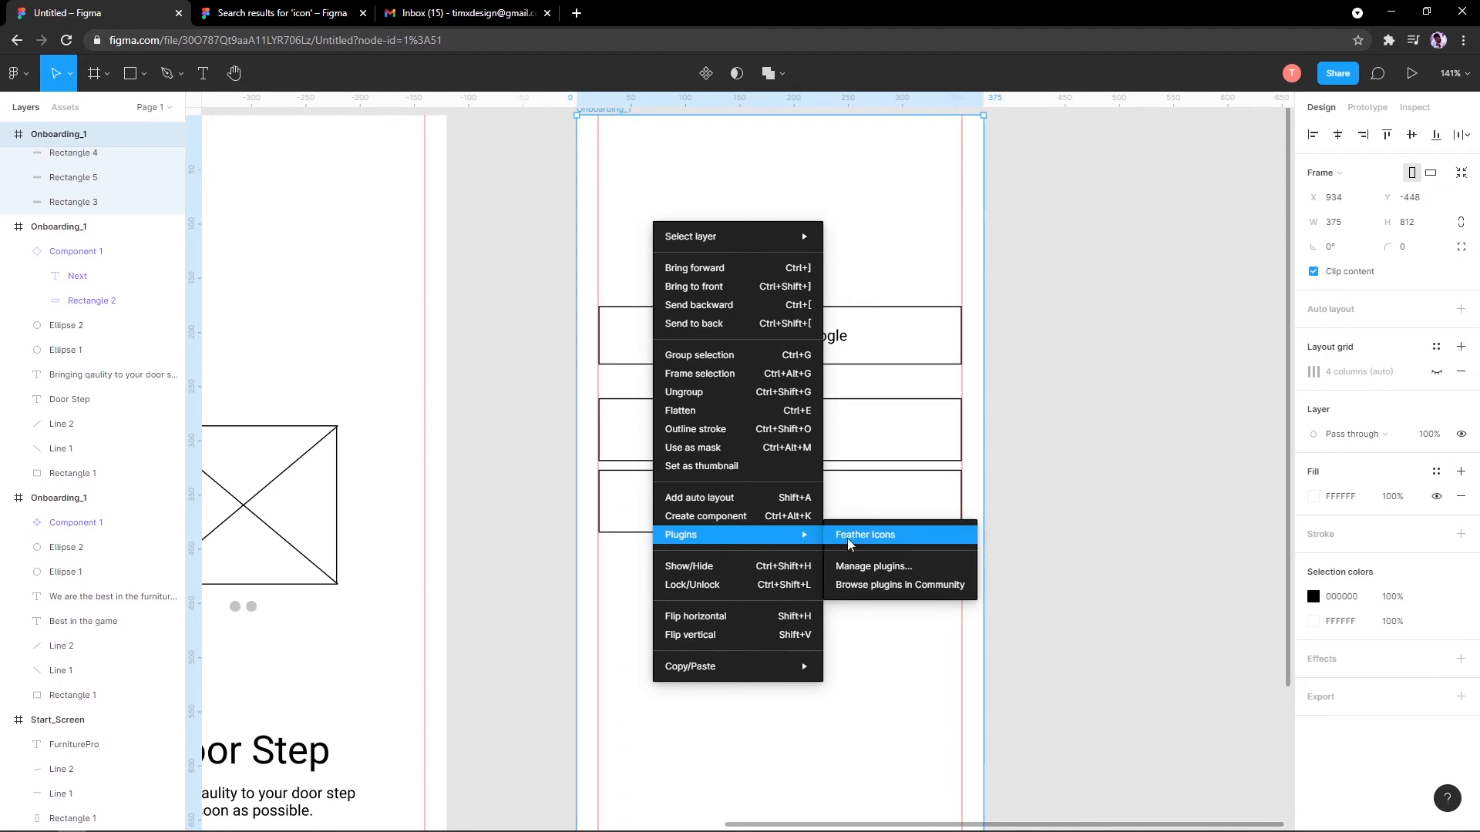
left_click(34, 85)
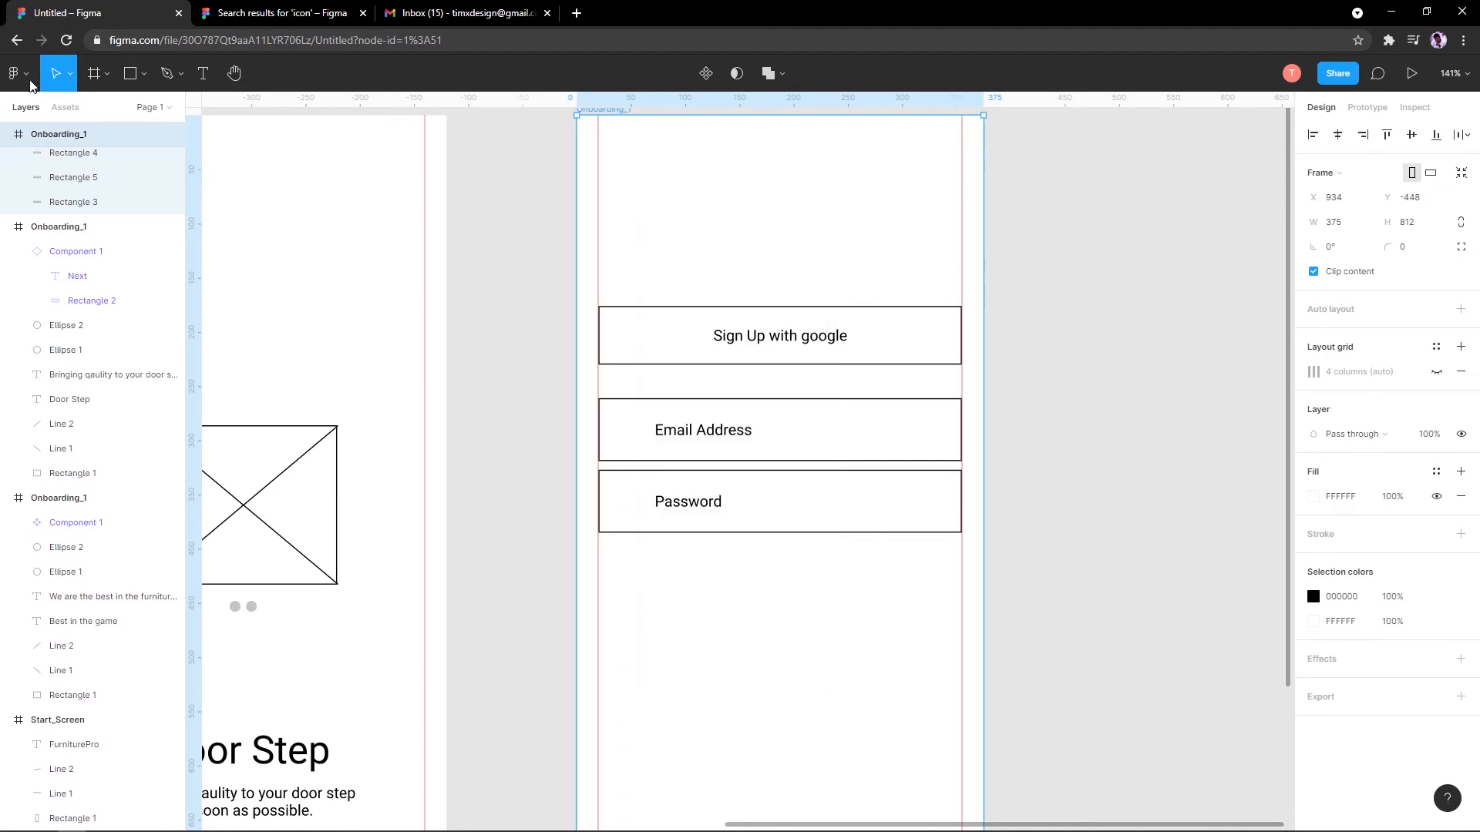
left_click(17, 73)
mouse_move(112, 317)
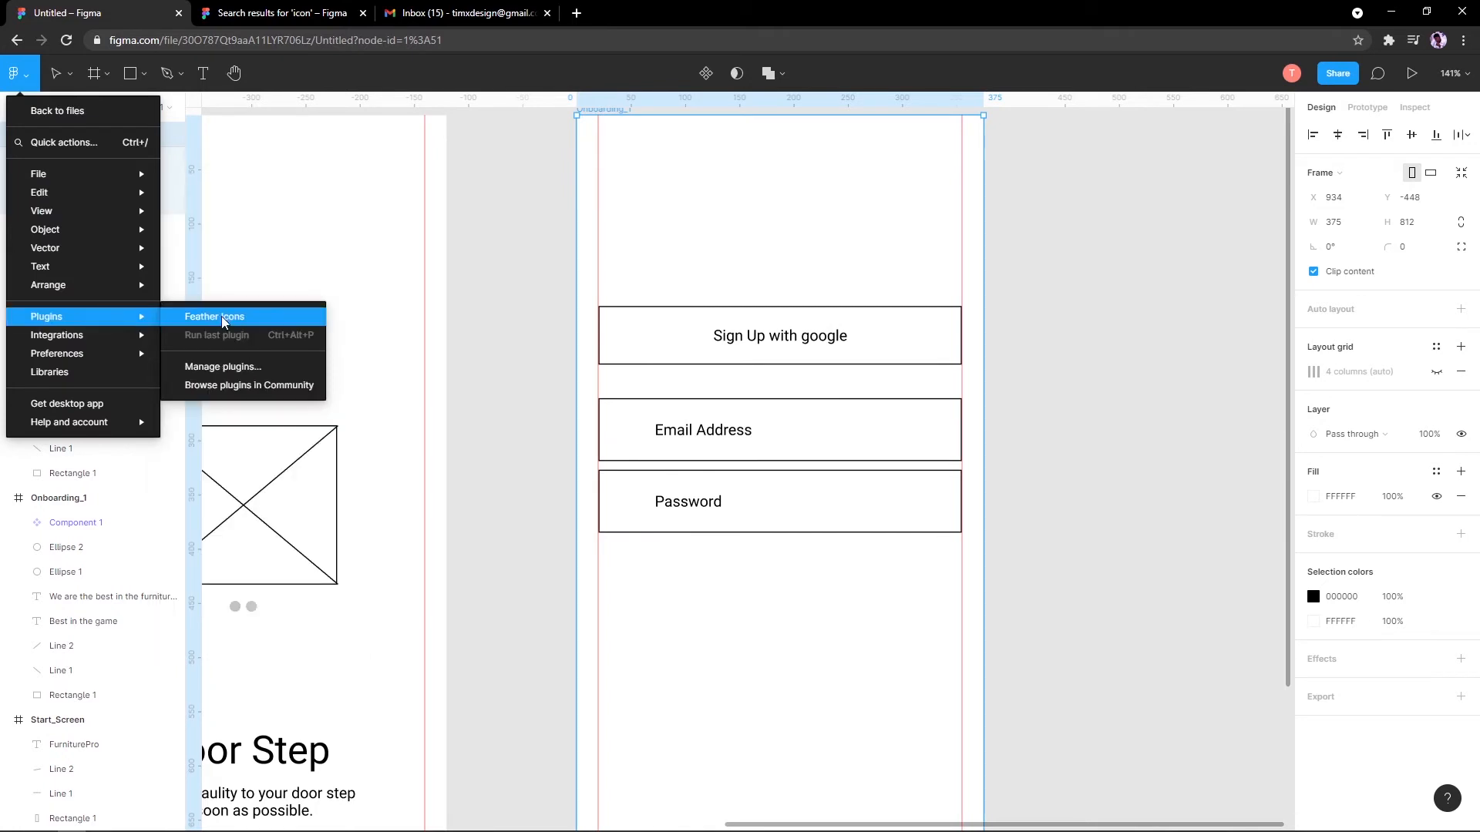
left_click(754, 383)
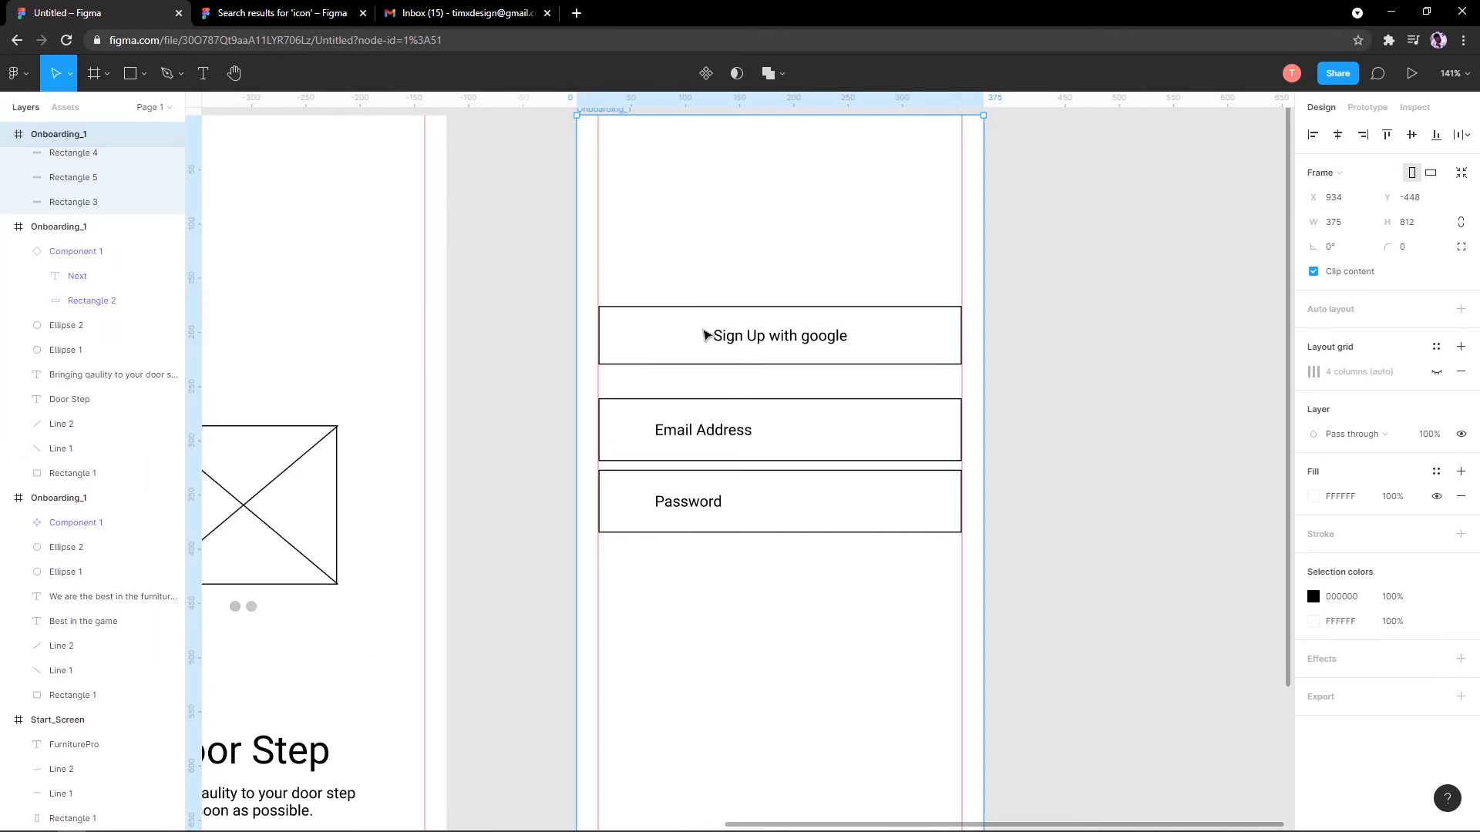
Step: Run Feather Icons by searching 'feat' in the Ctrl+/ command search
key("ctrl+slash")
type("feather")
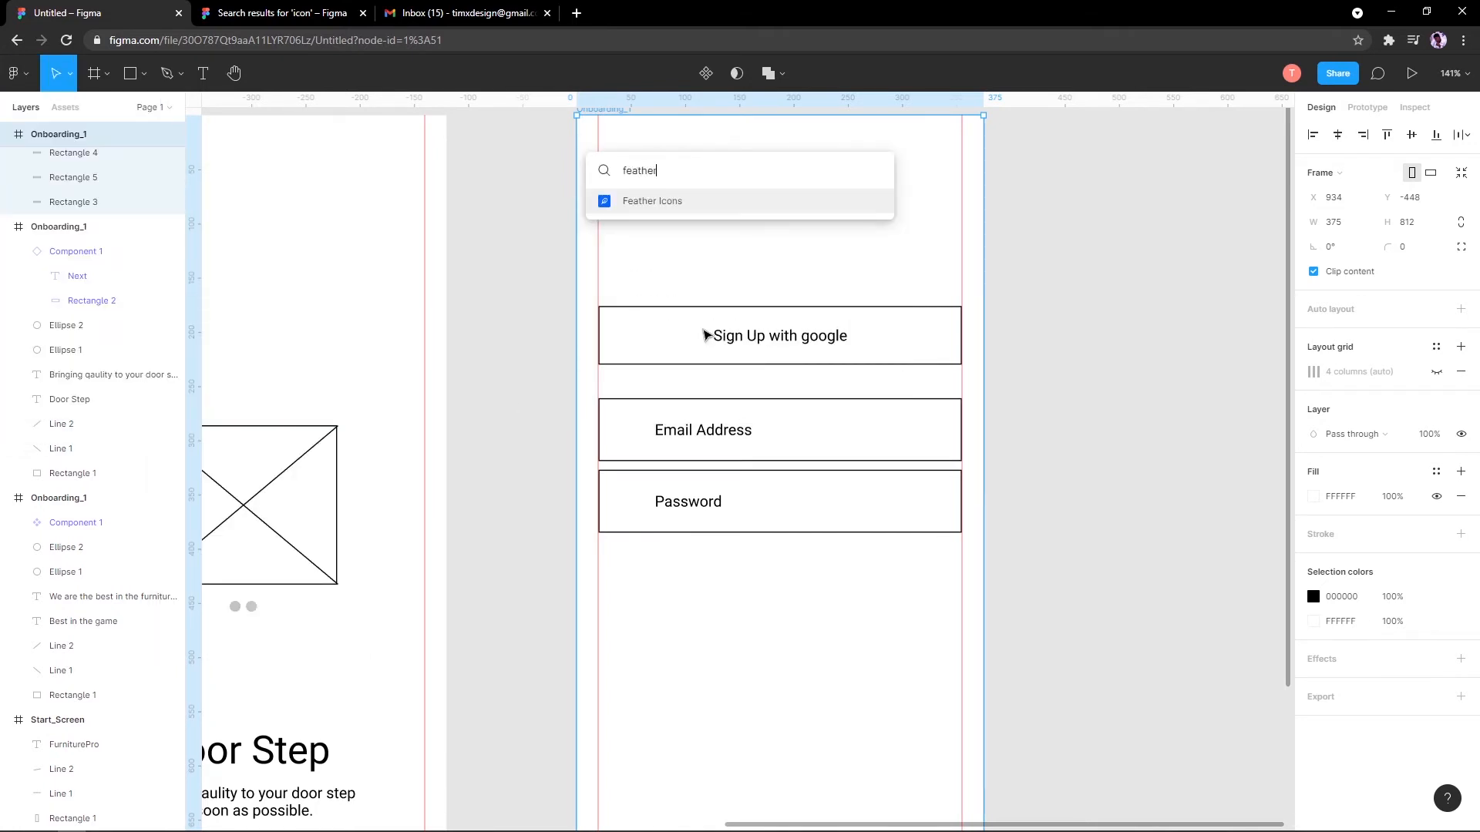
key("Return")
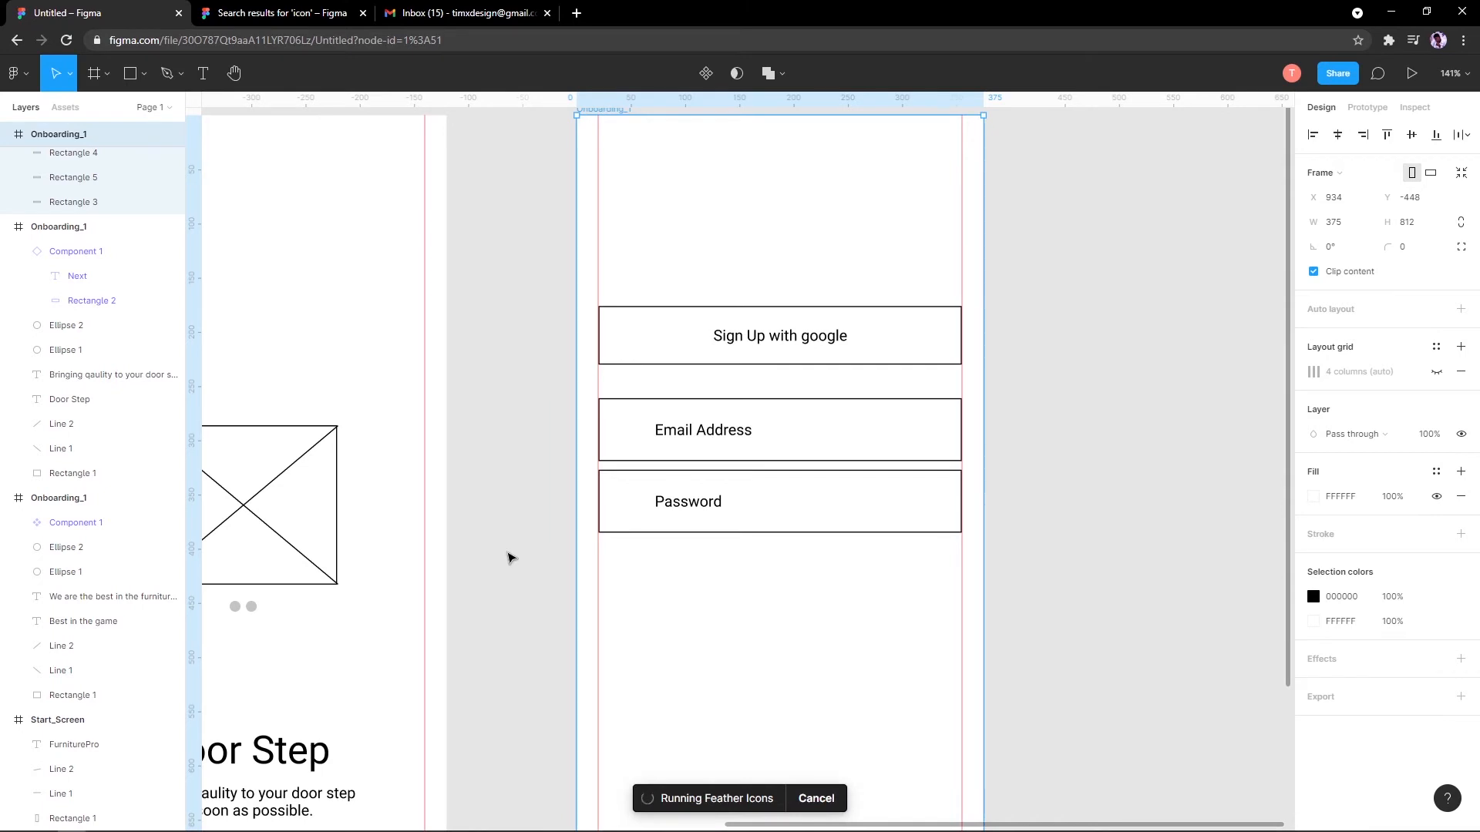
Step: Insert the mail icon and the lock icon ('pass') from the Feather Icons panel
left_click_drag(698, 308, 980, 210)
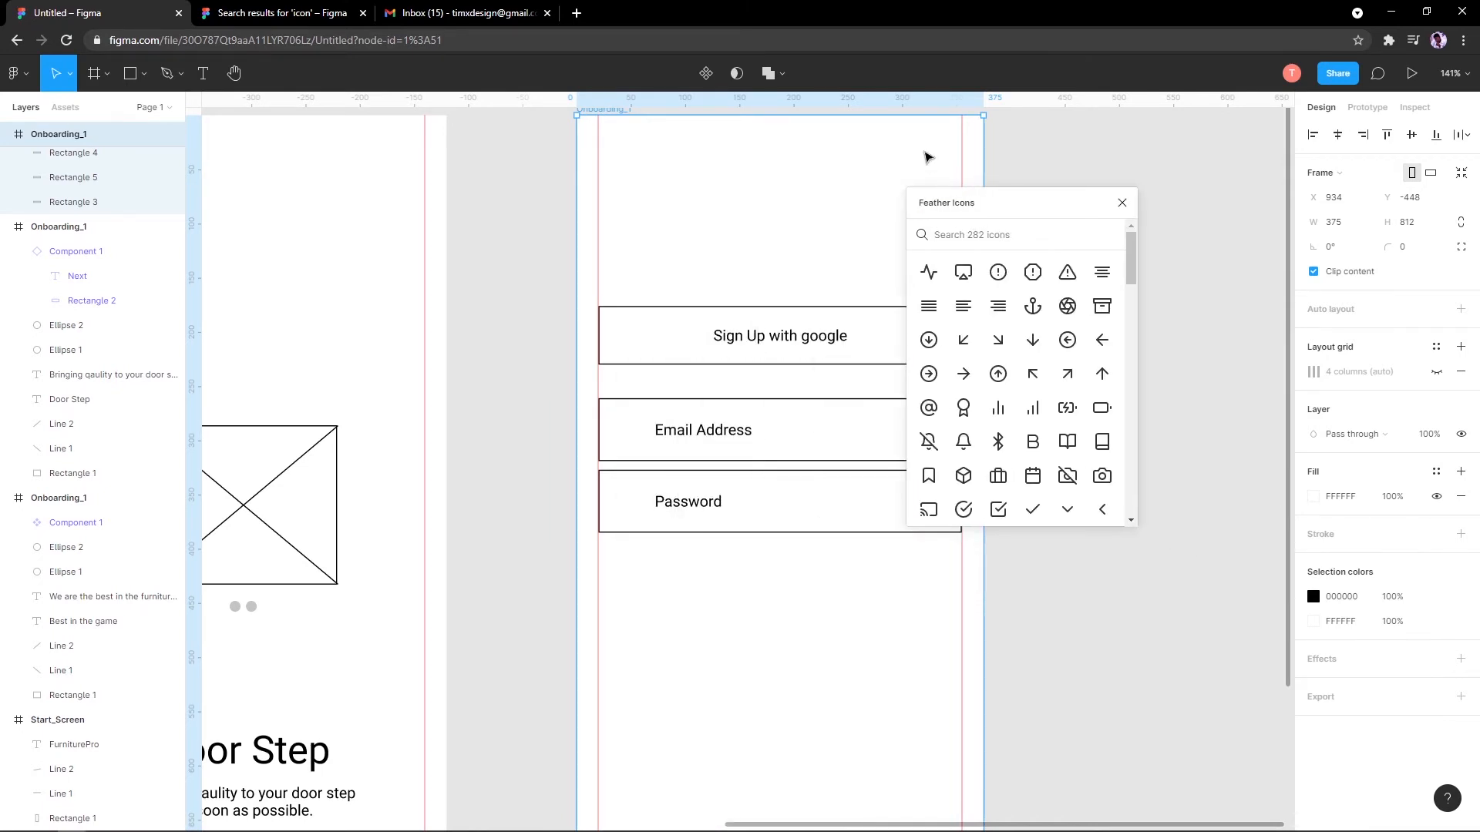
type("emnail")
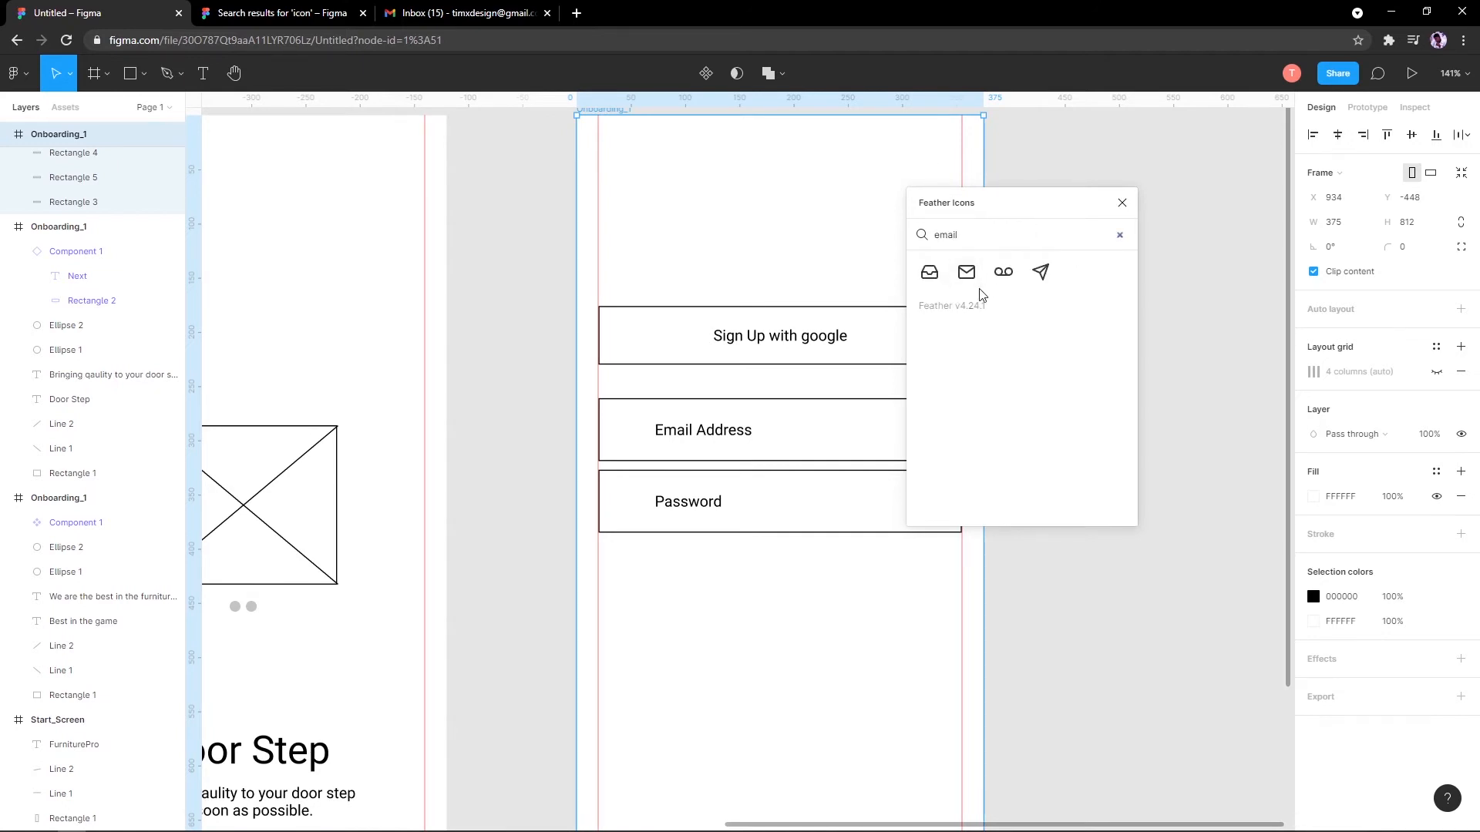
left_click(980, 282)
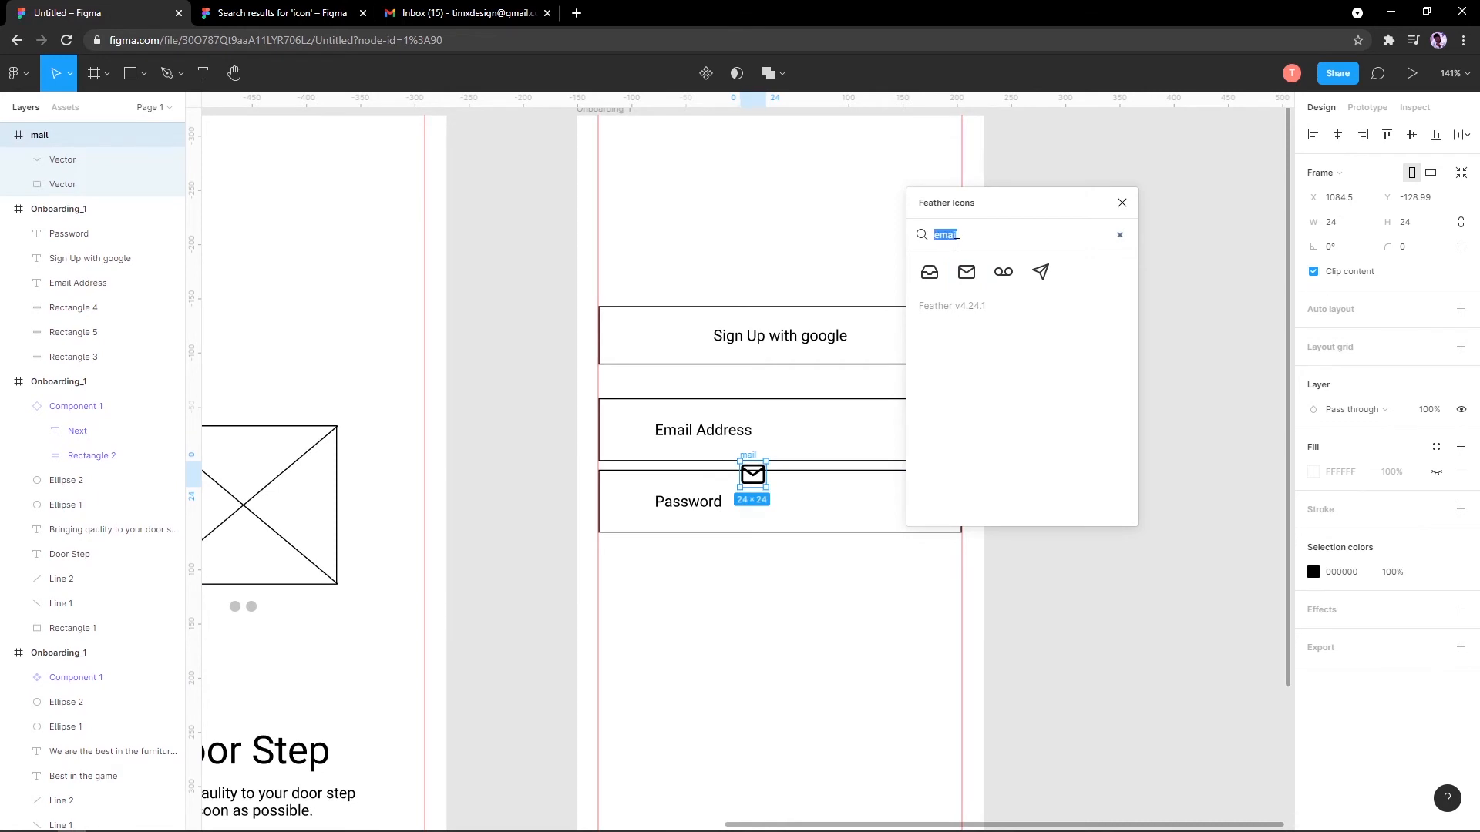
type("pass")
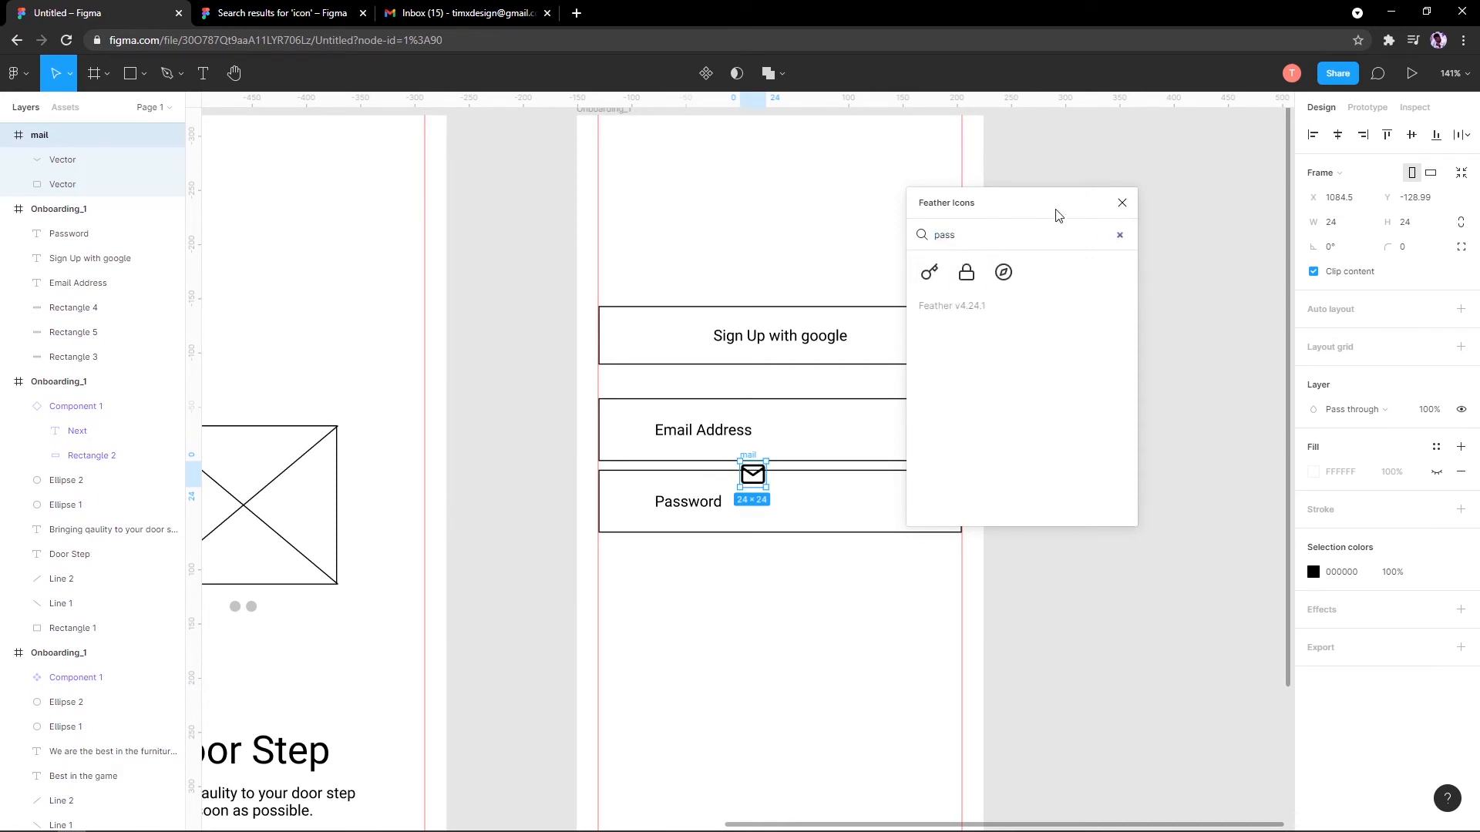
left_click(966, 272)
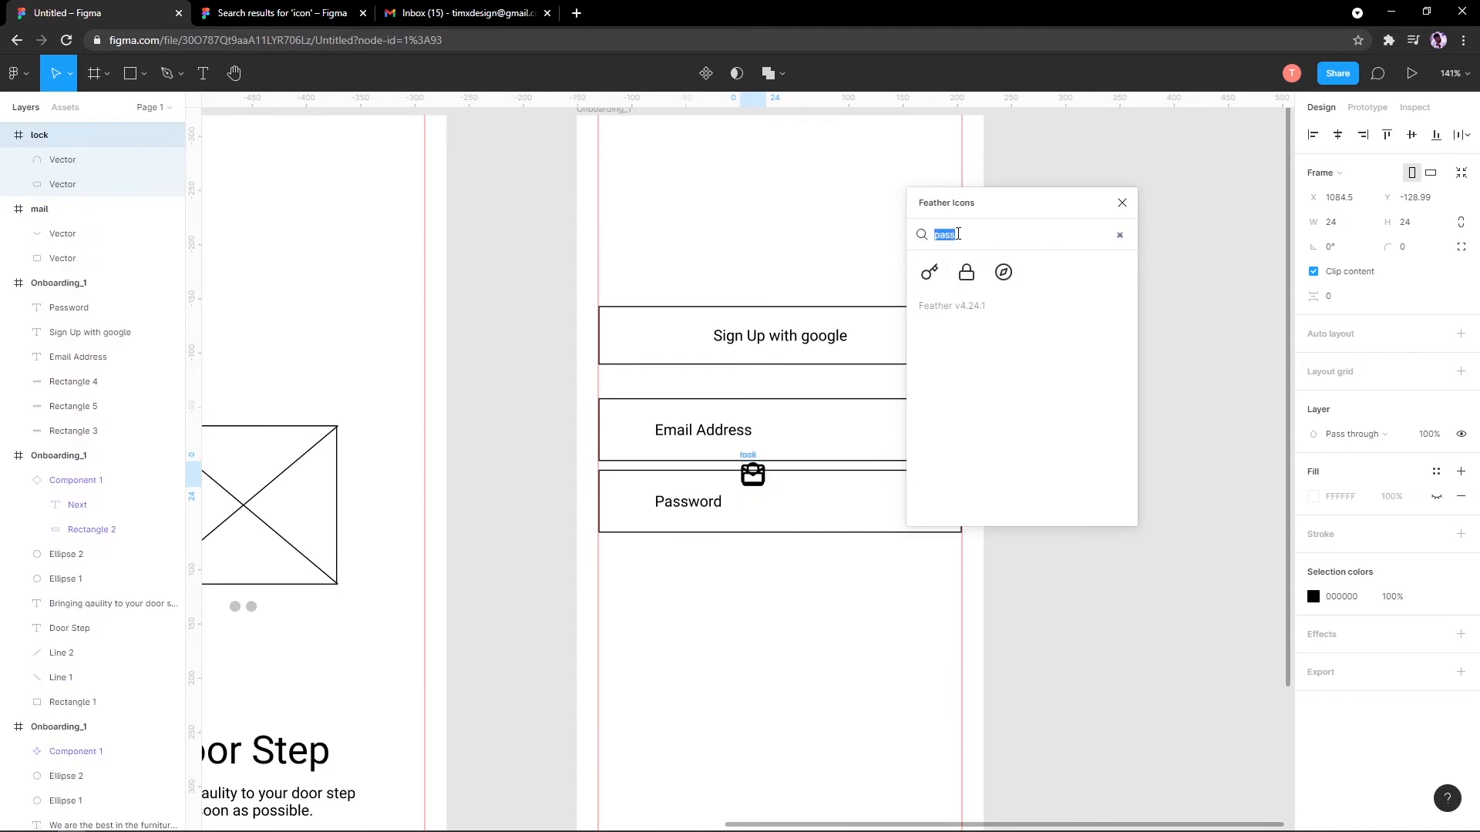
Step: Search the icon panel for 'google', then close the Feather Icons panel
type("googlegoogle")
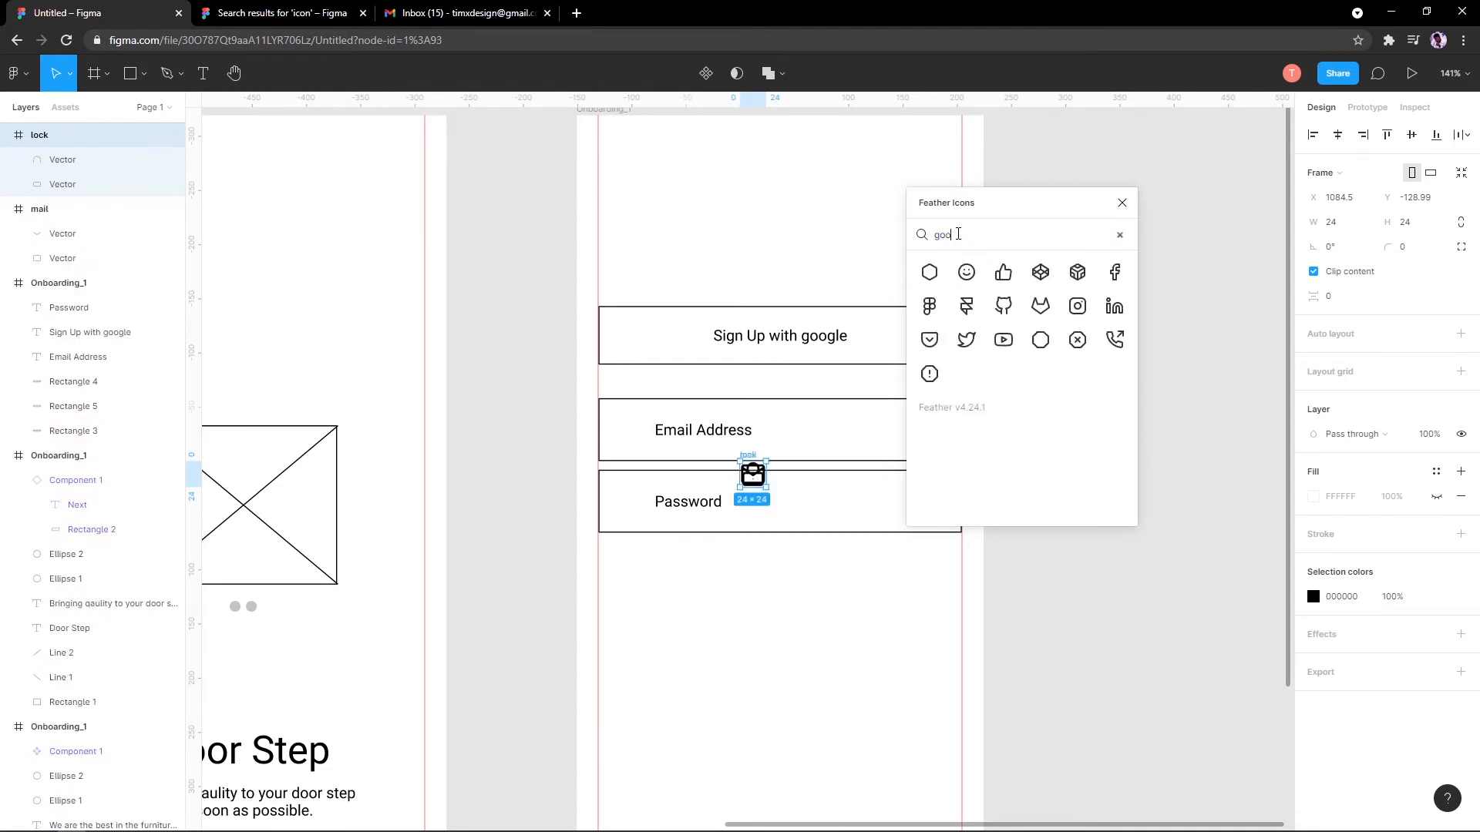
key("BackSpace")
key("BackSpace")
key("BackSpace")
type("oogle")
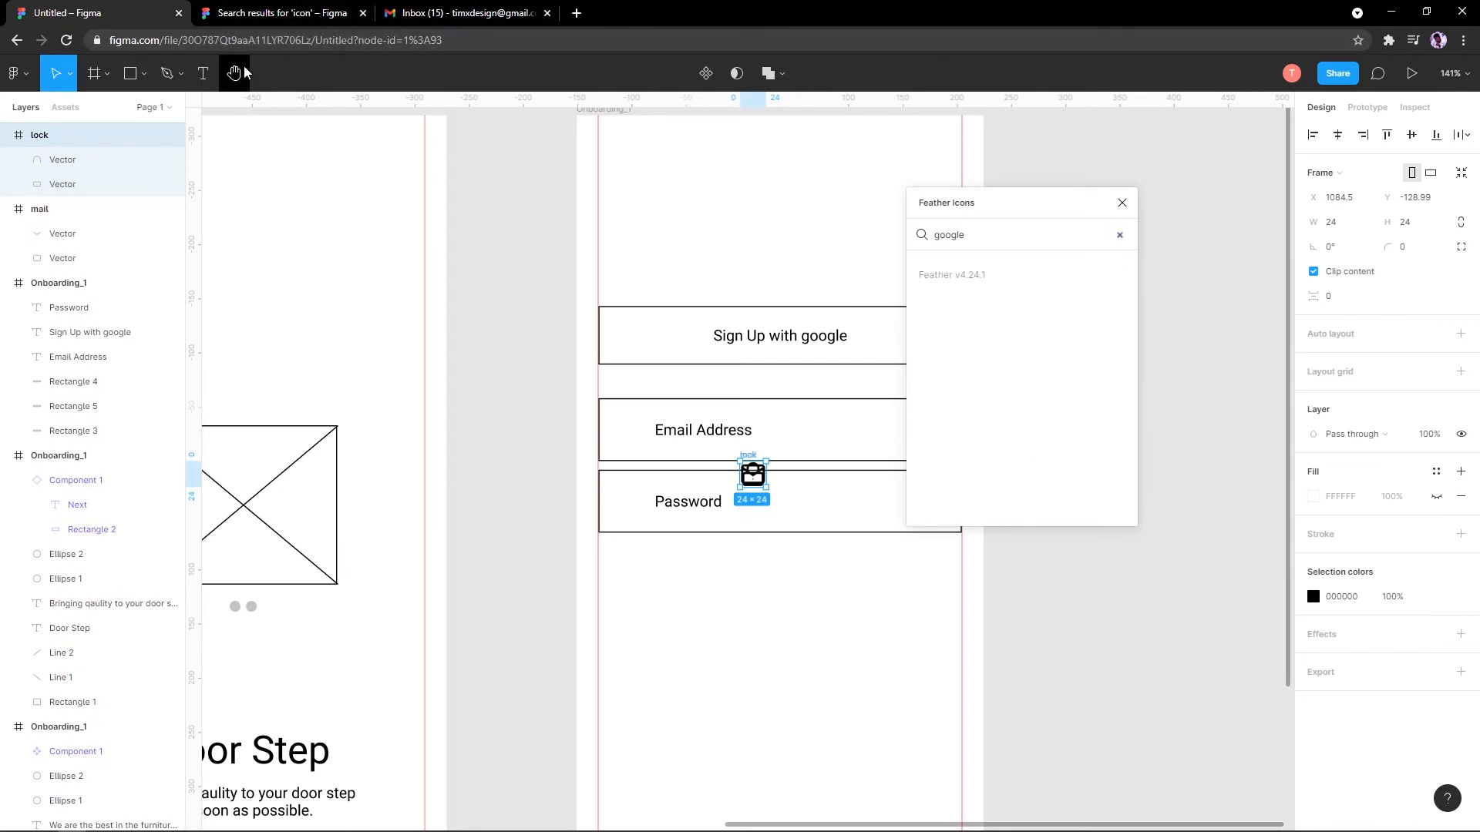
left_click(270, 13)
left_click(20, 16)
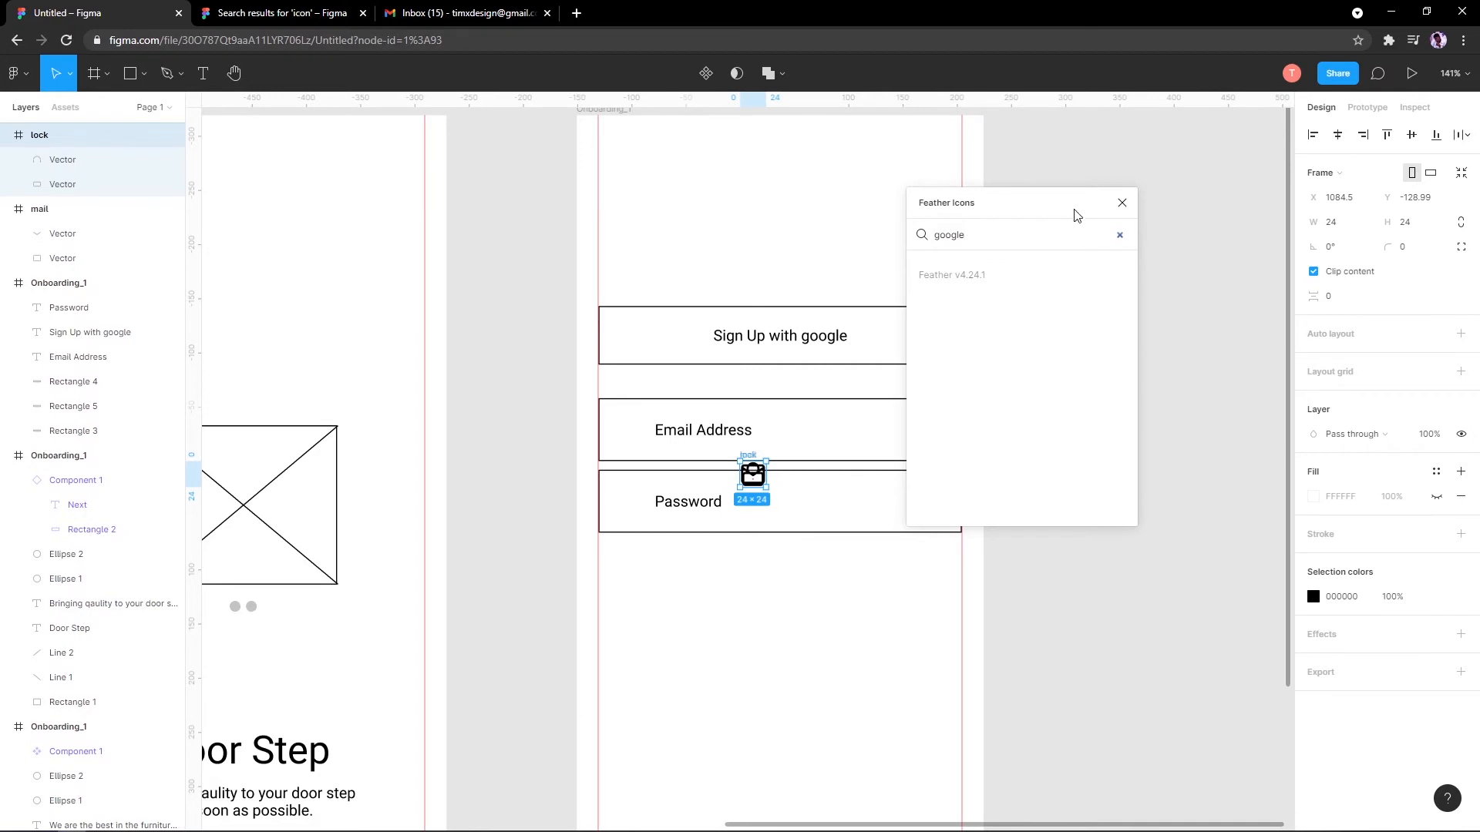
left_click(1122, 203)
scroll(819, 494, "up", 5)
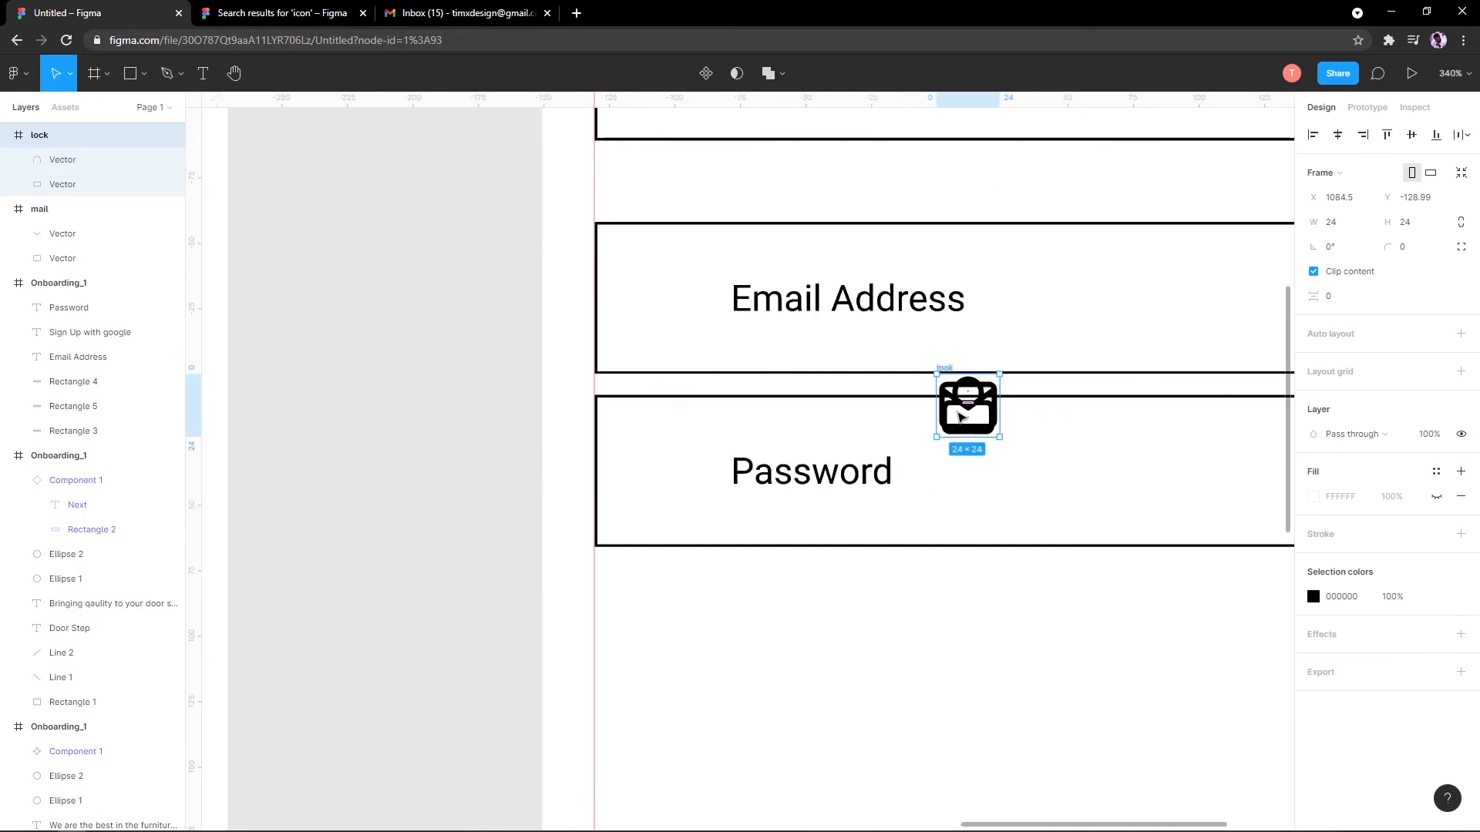
Step: Move the lock icon into the Email Address box and select both field labels
left_click_drag(952, 373, 660, 266)
scroll(714, 278, "down", 5)
left_click(714, 277)
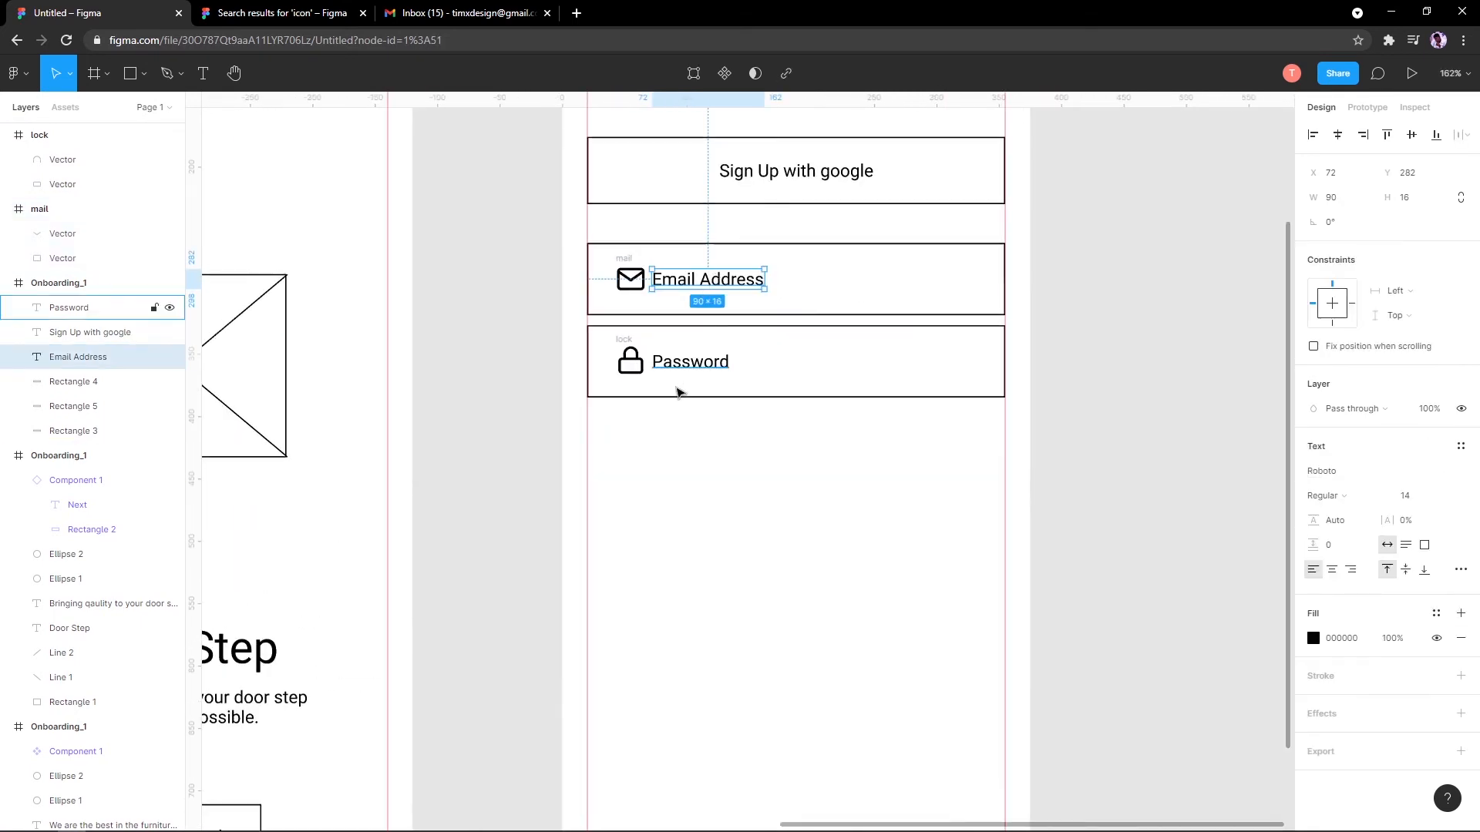
left_click(697, 359, "shift")
left_click(700, 400)
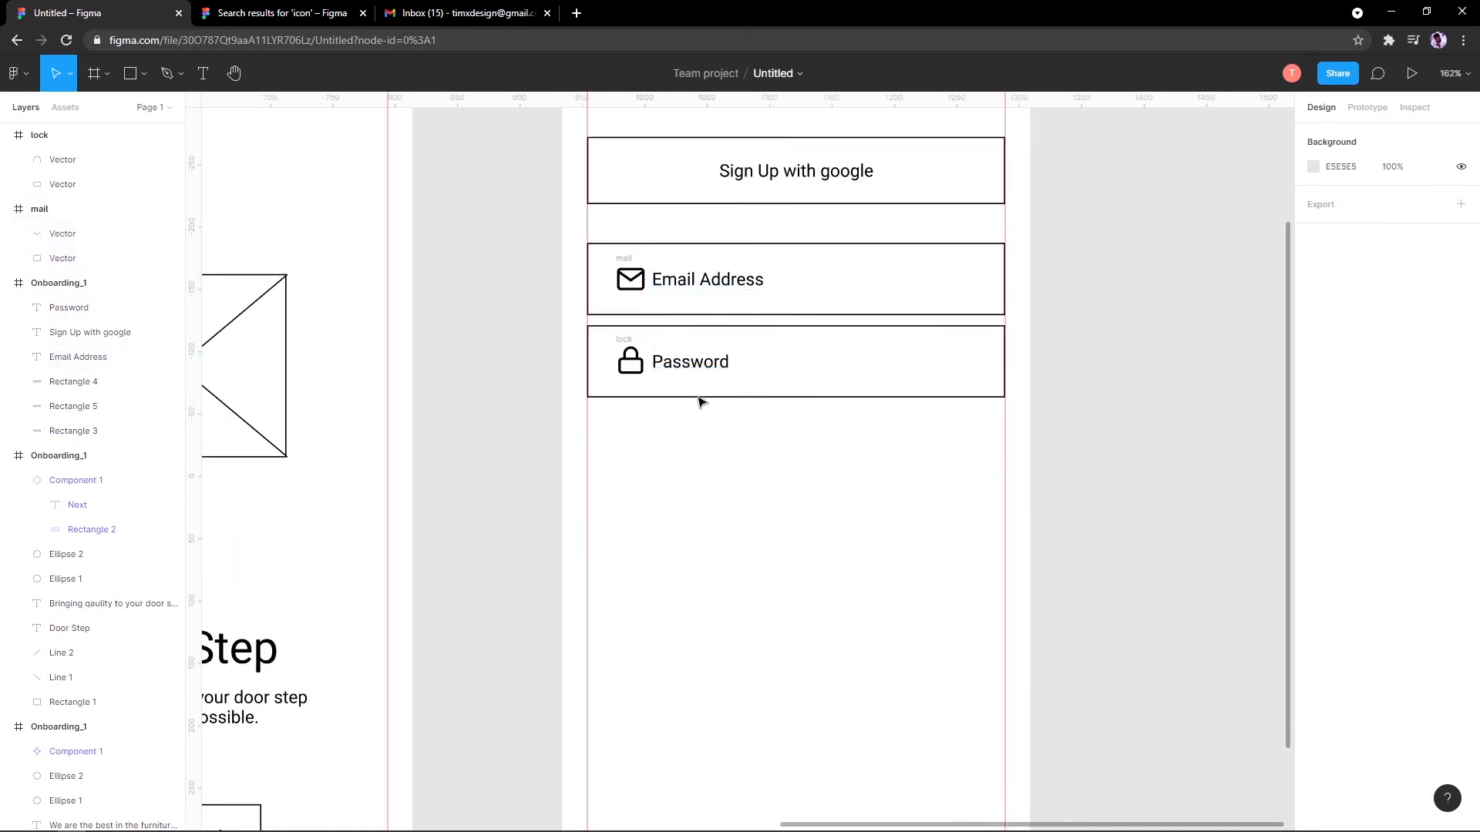
left_click(703, 360)
left_click(713, 294, "shift")
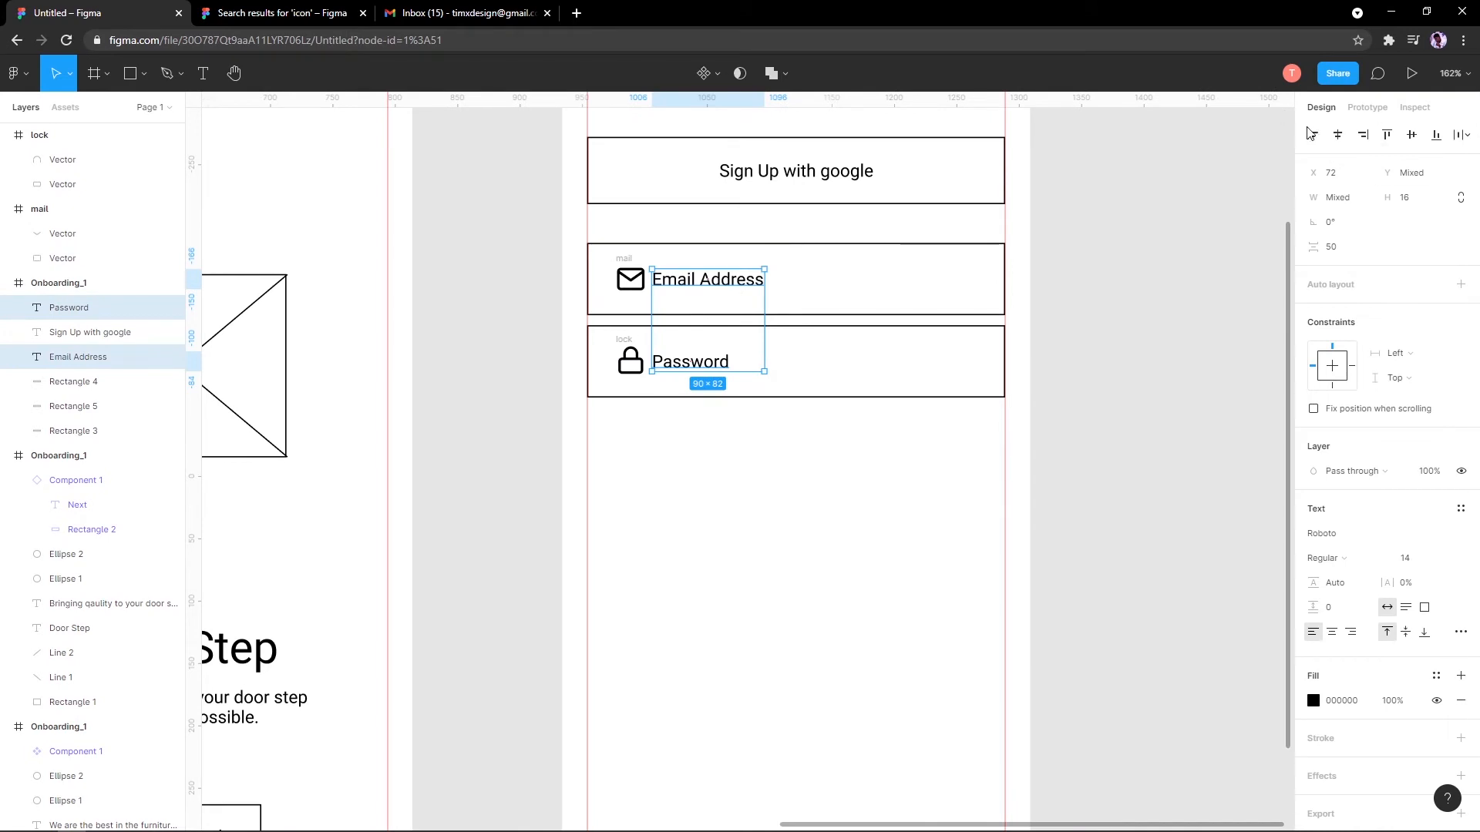
Step: Left-align the Email Address and Password labels and shift both slightly right to X 81
left_click(1313, 136)
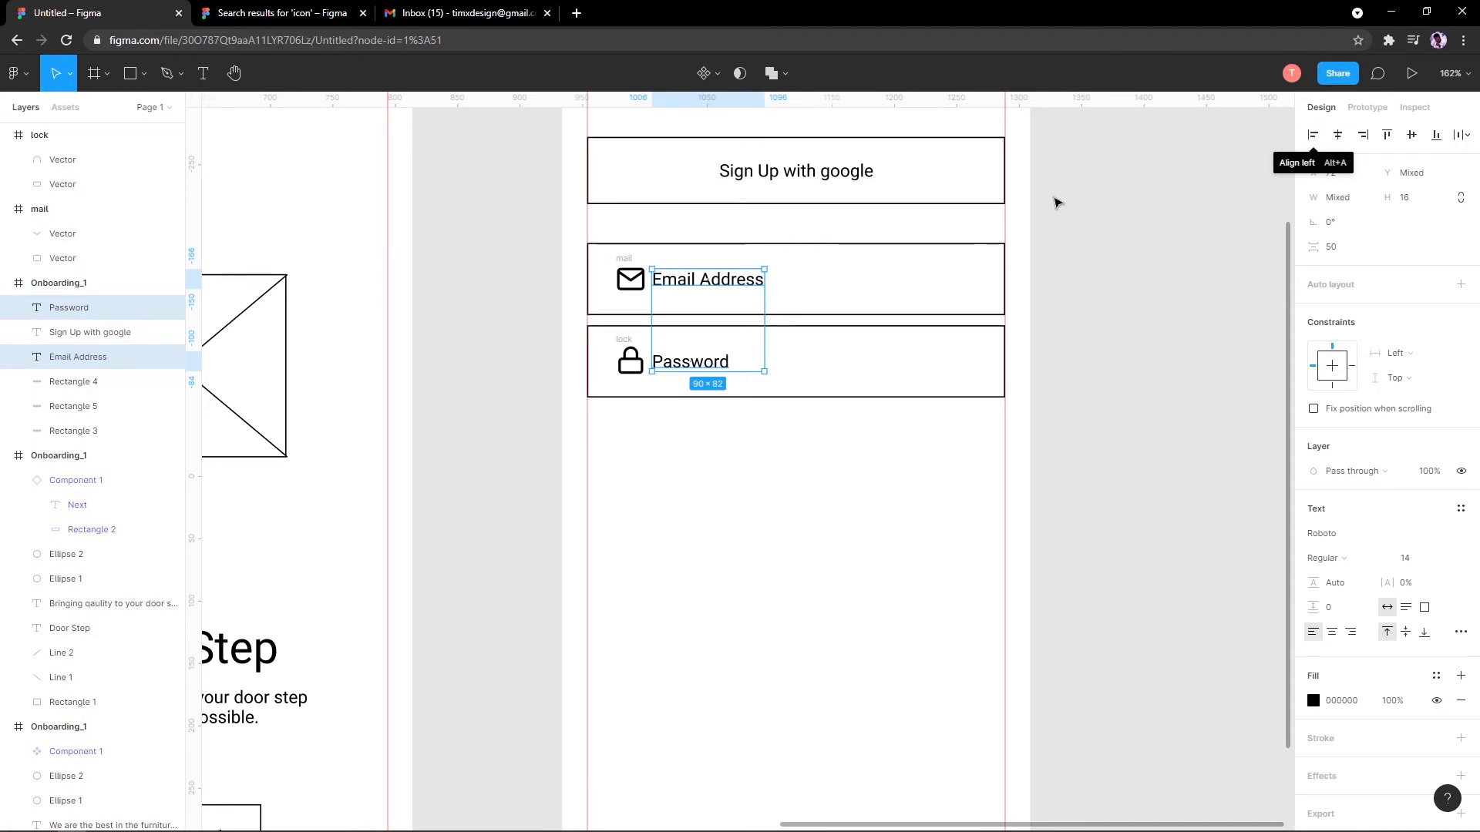
left_click(1338, 136)
left_click(1362, 136)
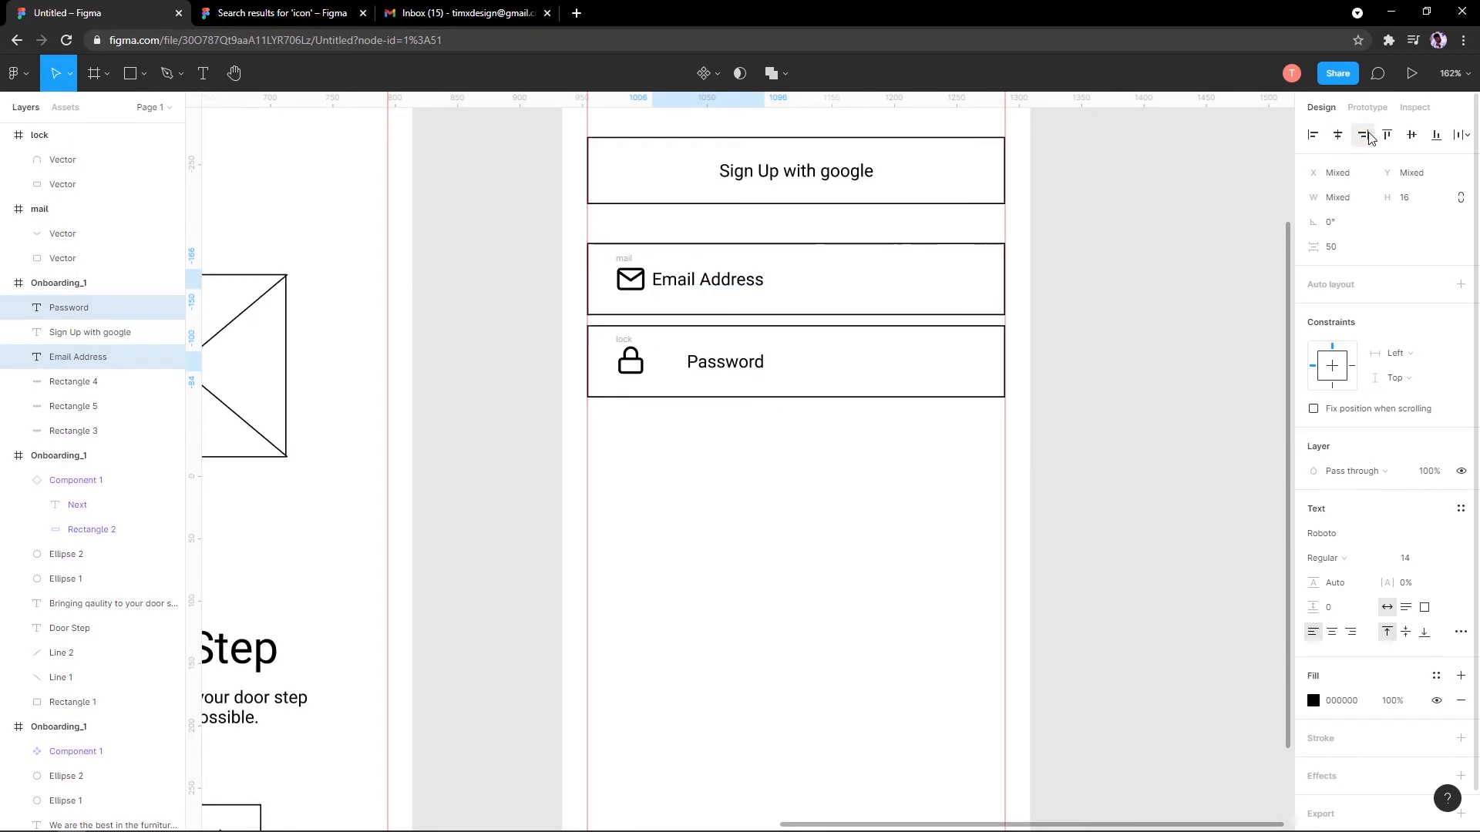
left_click(1313, 136)
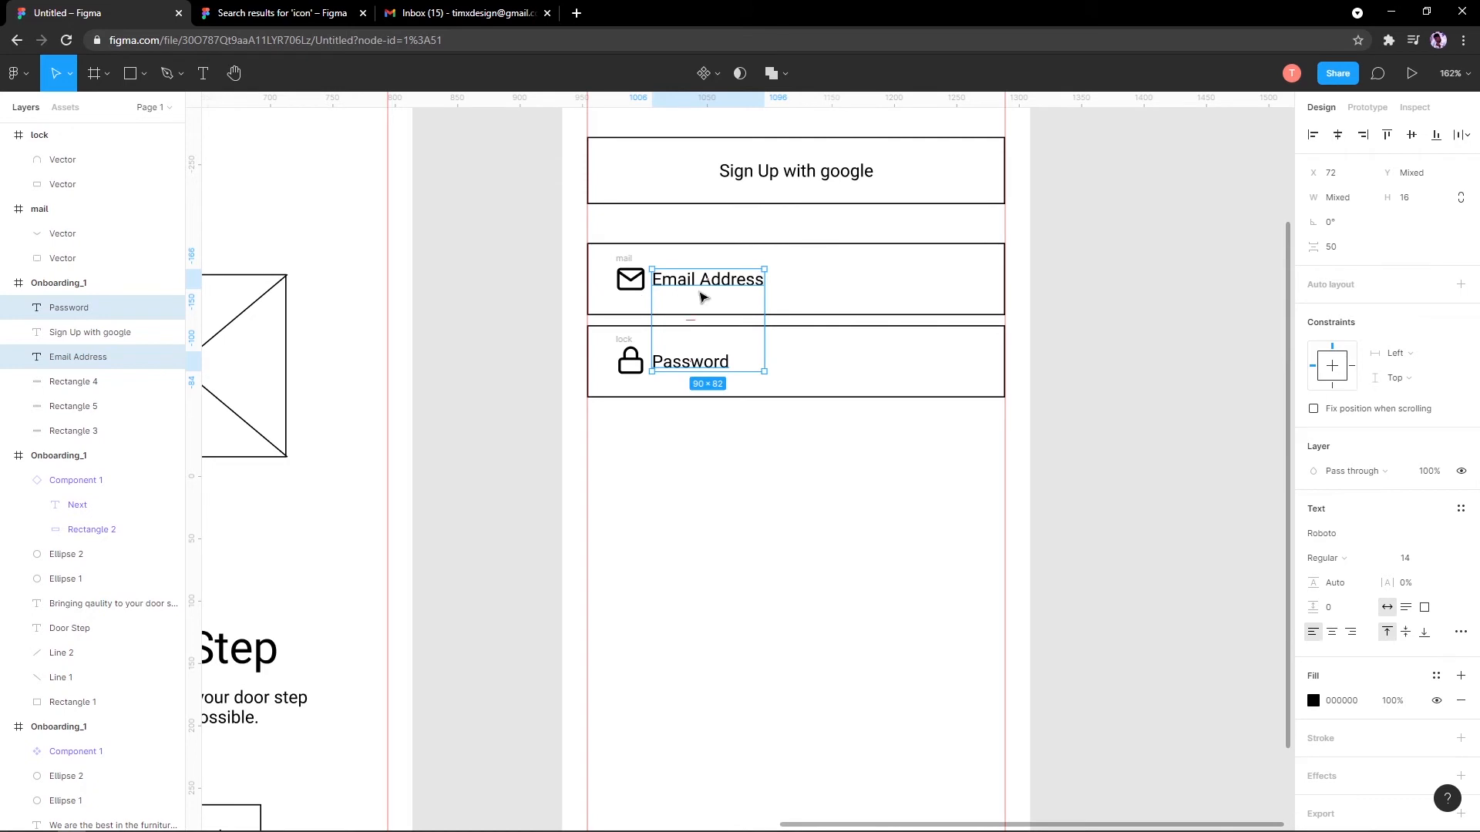
left_click_drag(717, 285, 728, 285)
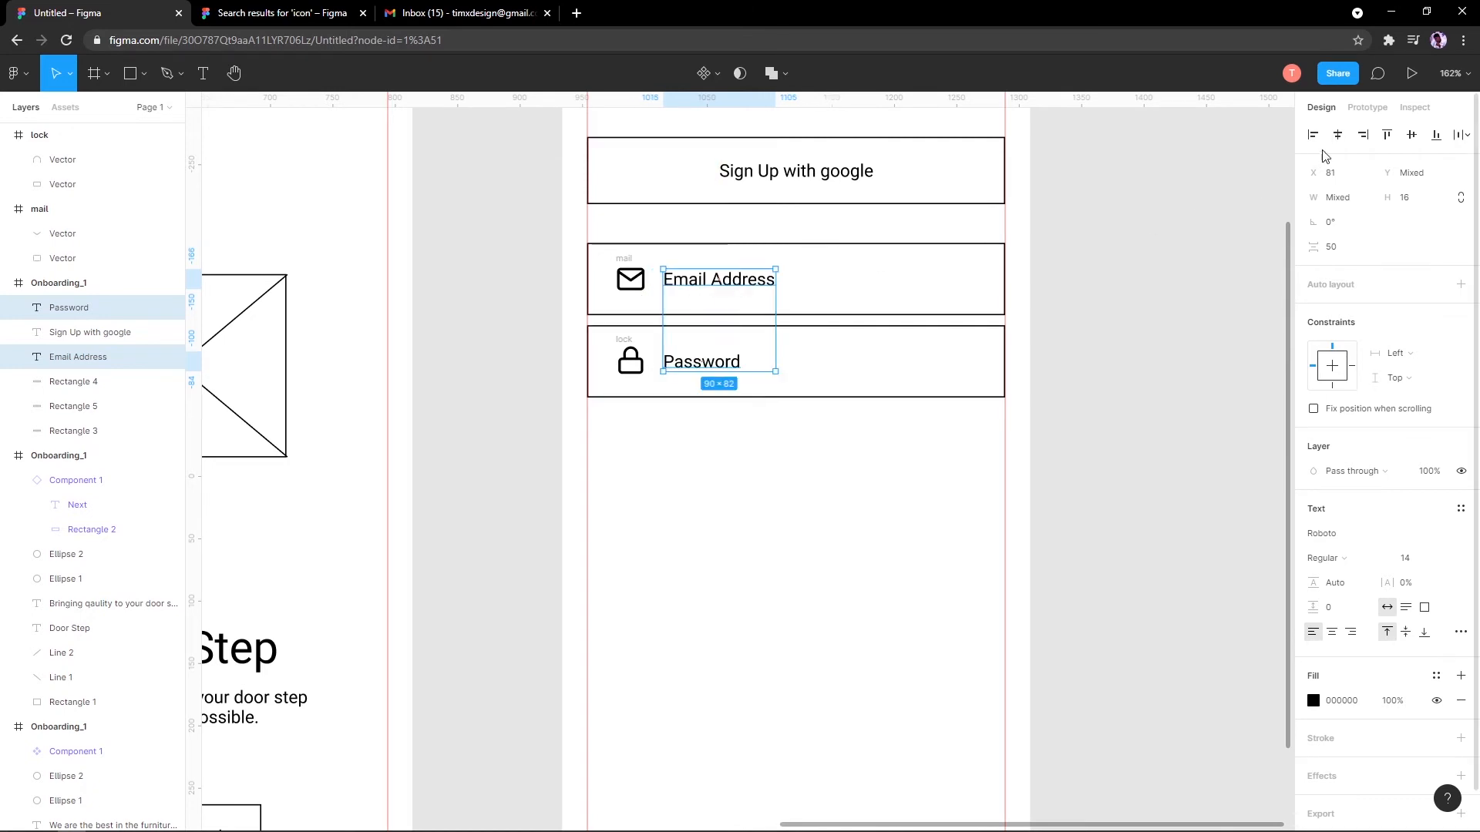
Step: Try top, vertical-centre and bottom alignment on the labels, undoing each one
left_click(1388, 135)
key("ctrl+z")
left_click(1411, 136)
key("ctrl+z")
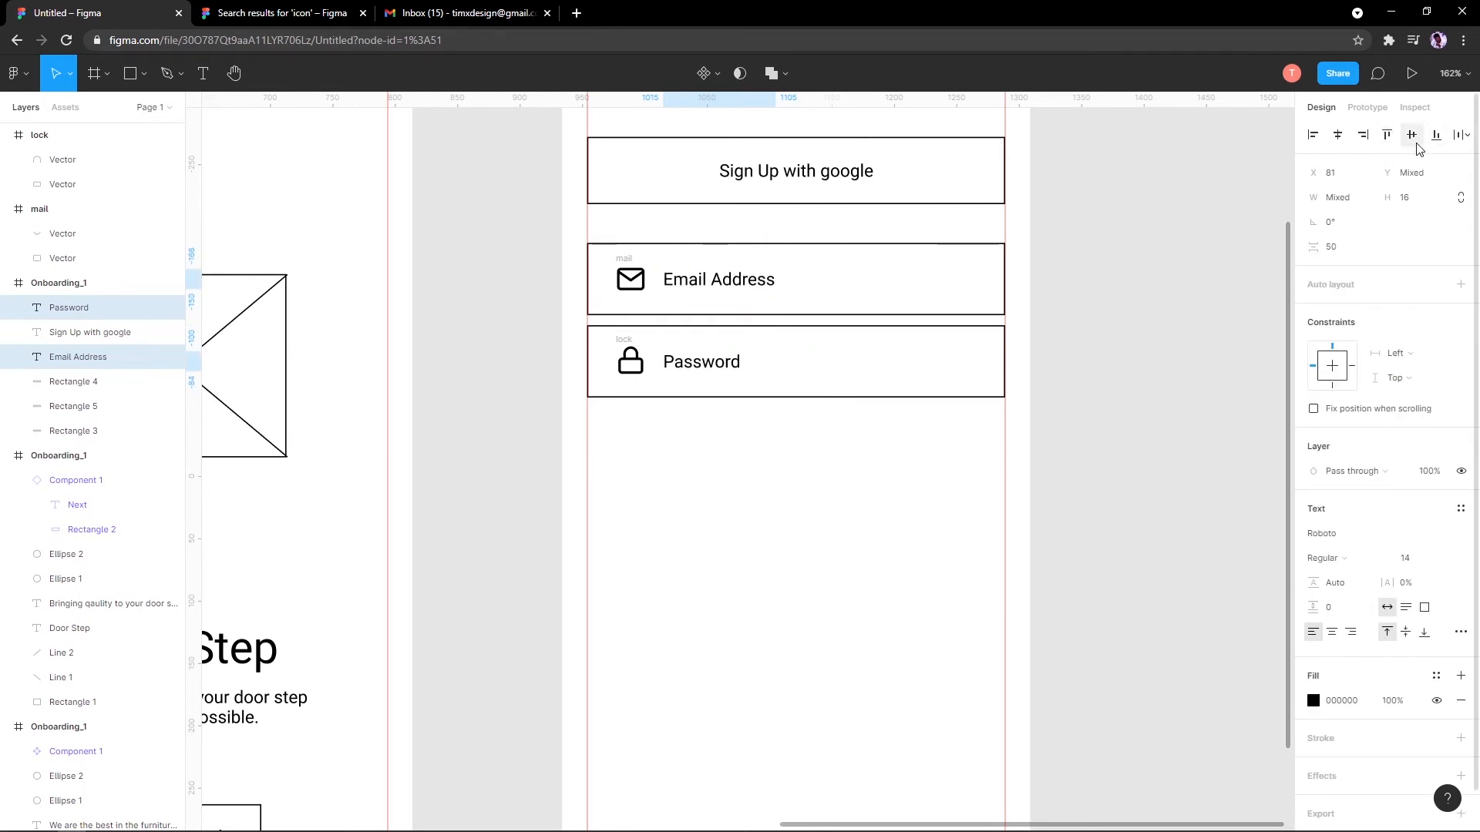
left_click(1436, 137)
key("ctrl+z")
left_click(1459, 135)
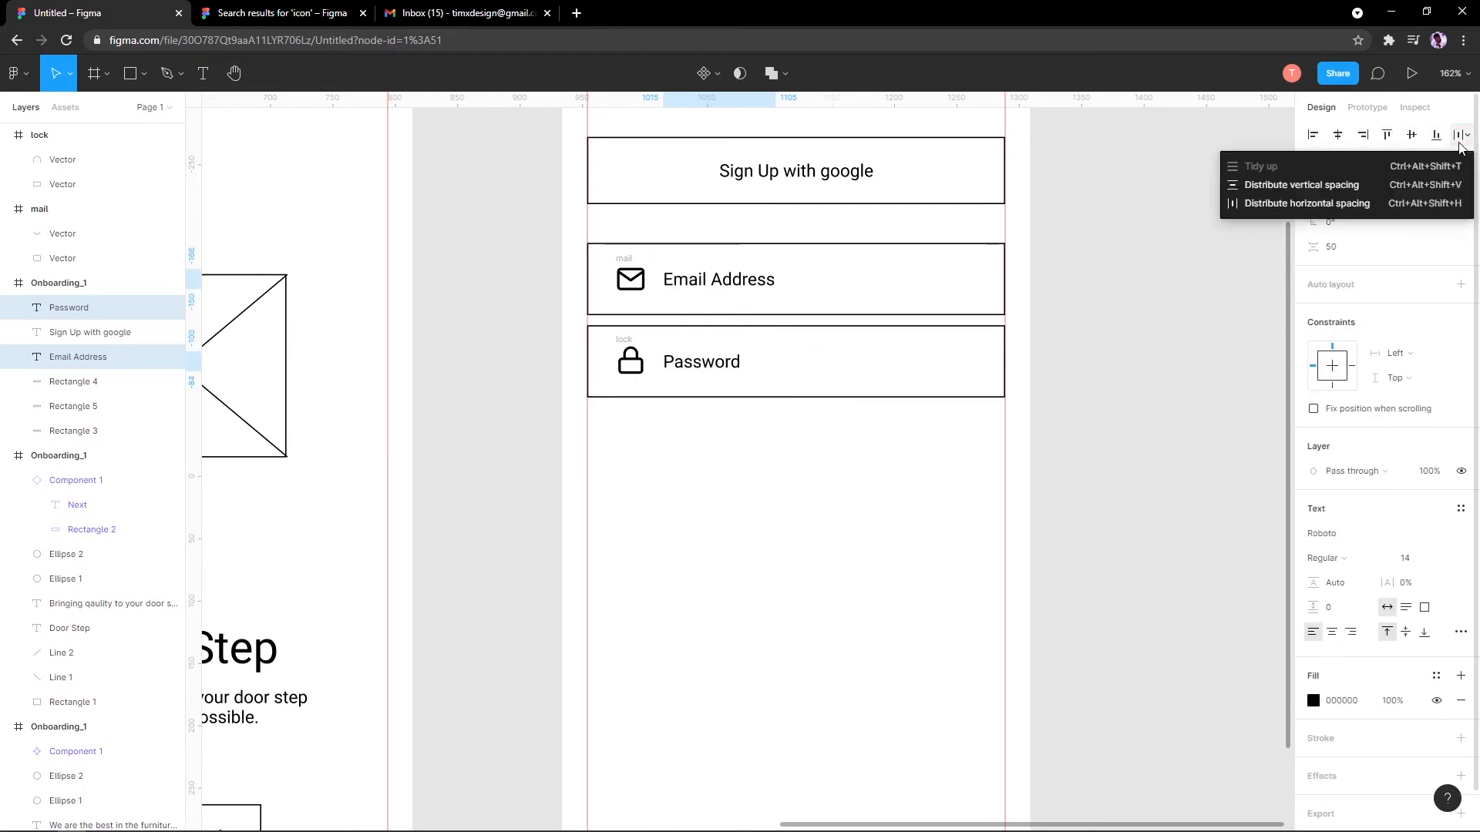
Step: Dismiss the distribution options and clear the label selection
left_click(1460, 144)
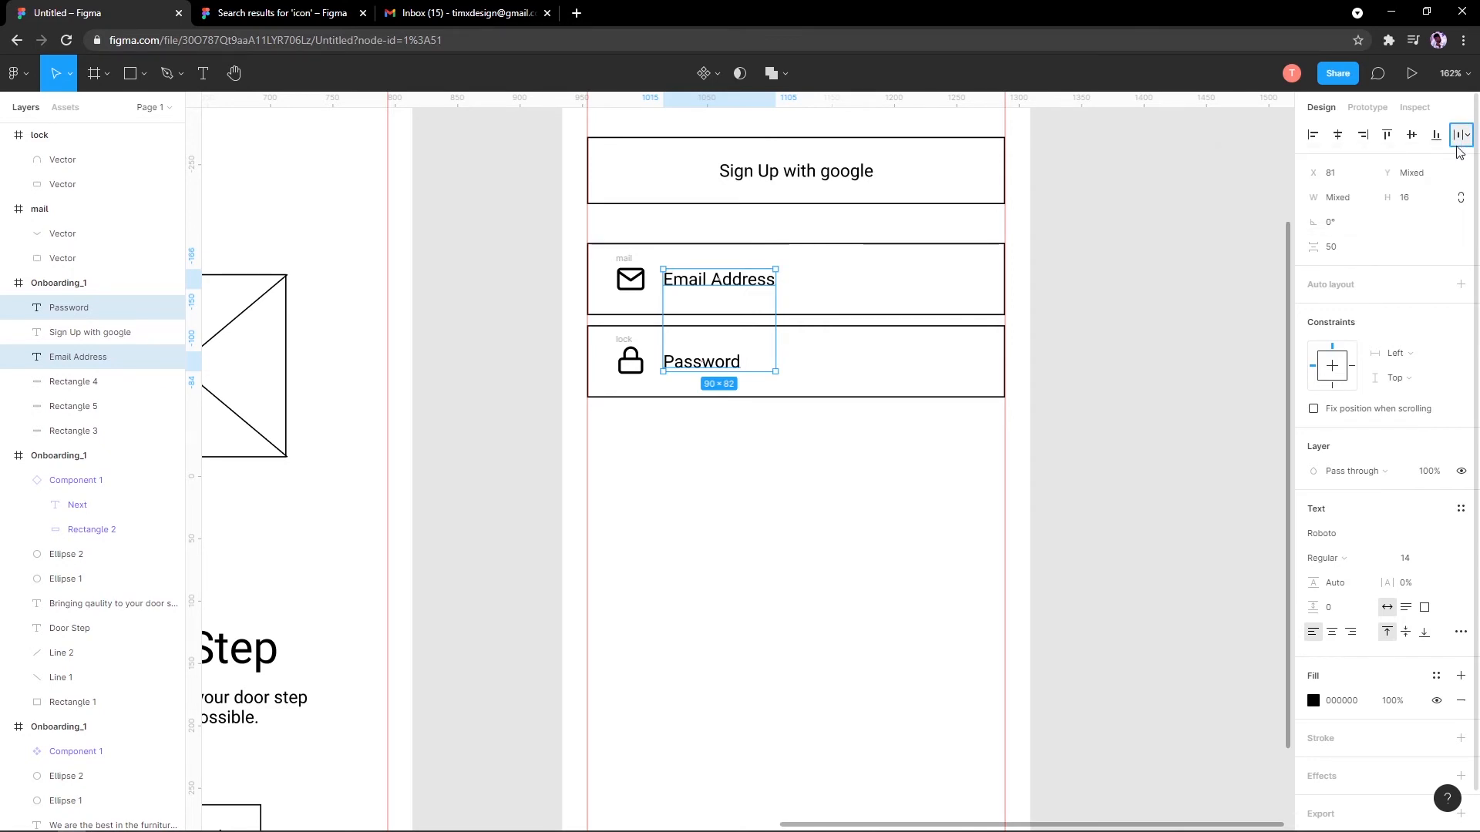
left_click(1460, 144)
left_click(738, 398)
left_click(735, 404)
left_click(701, 361)
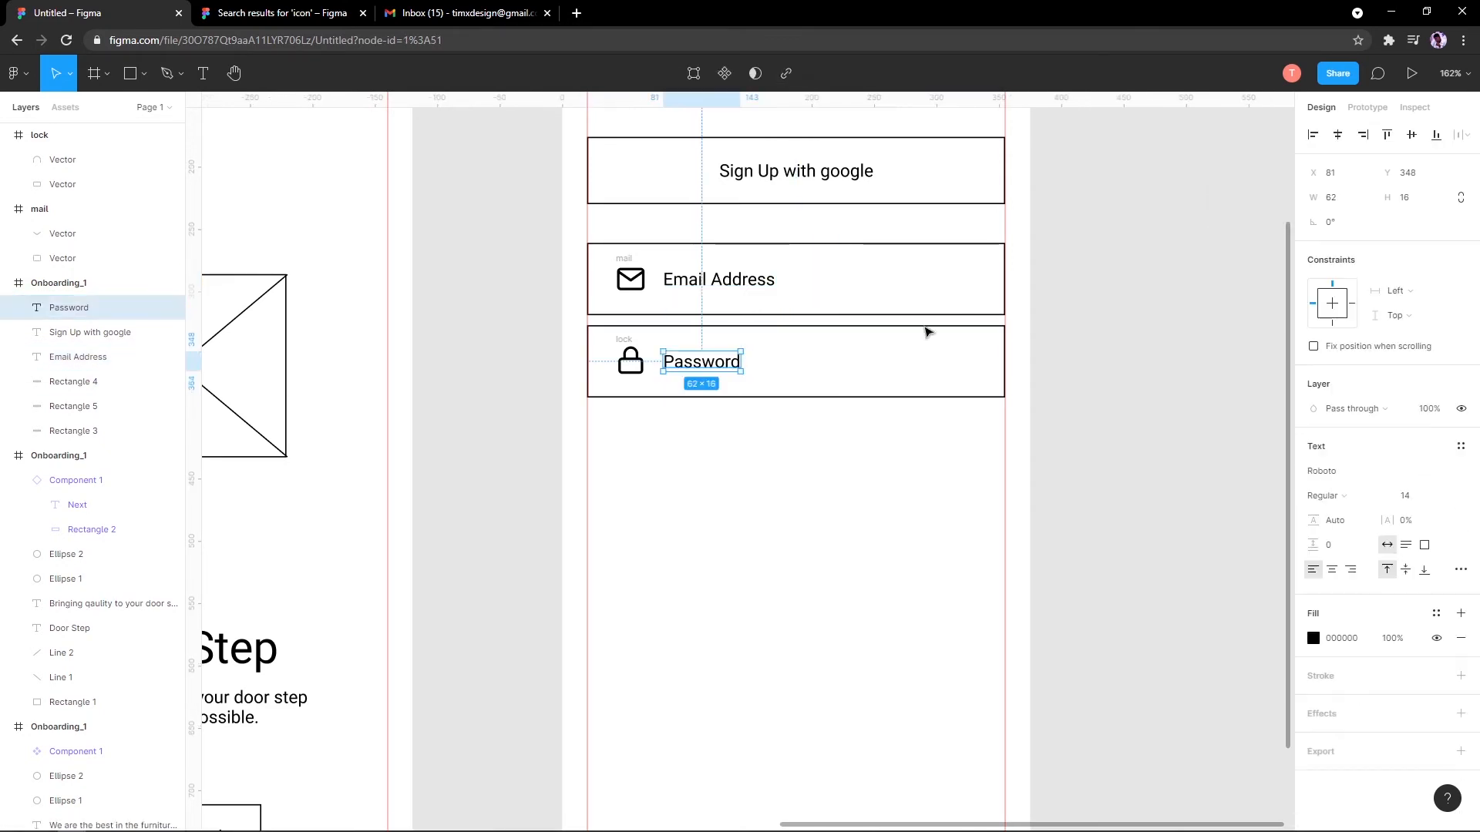
left_click(707, 339)
Step: Select the 335×54 Sign Up with google button and Alt-drag a copy below Password
scroll(717, 334, "down", 4)
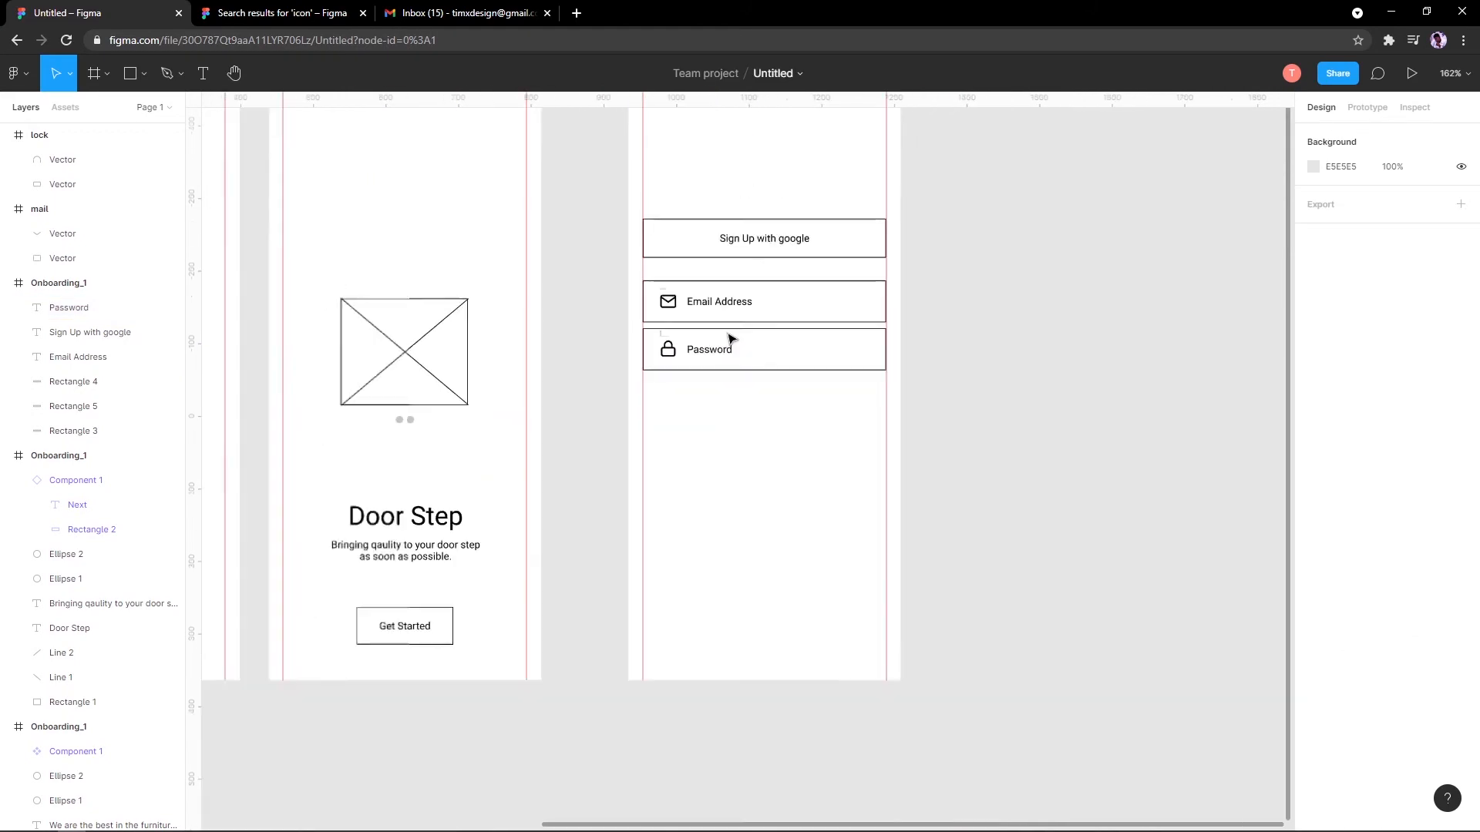
scroll(749, 309, "up", 3)
scroll(751, 310, "up", 3)
left_click_drag(656, 371, 511, 412)
scroll(611, 441, "down", 3)
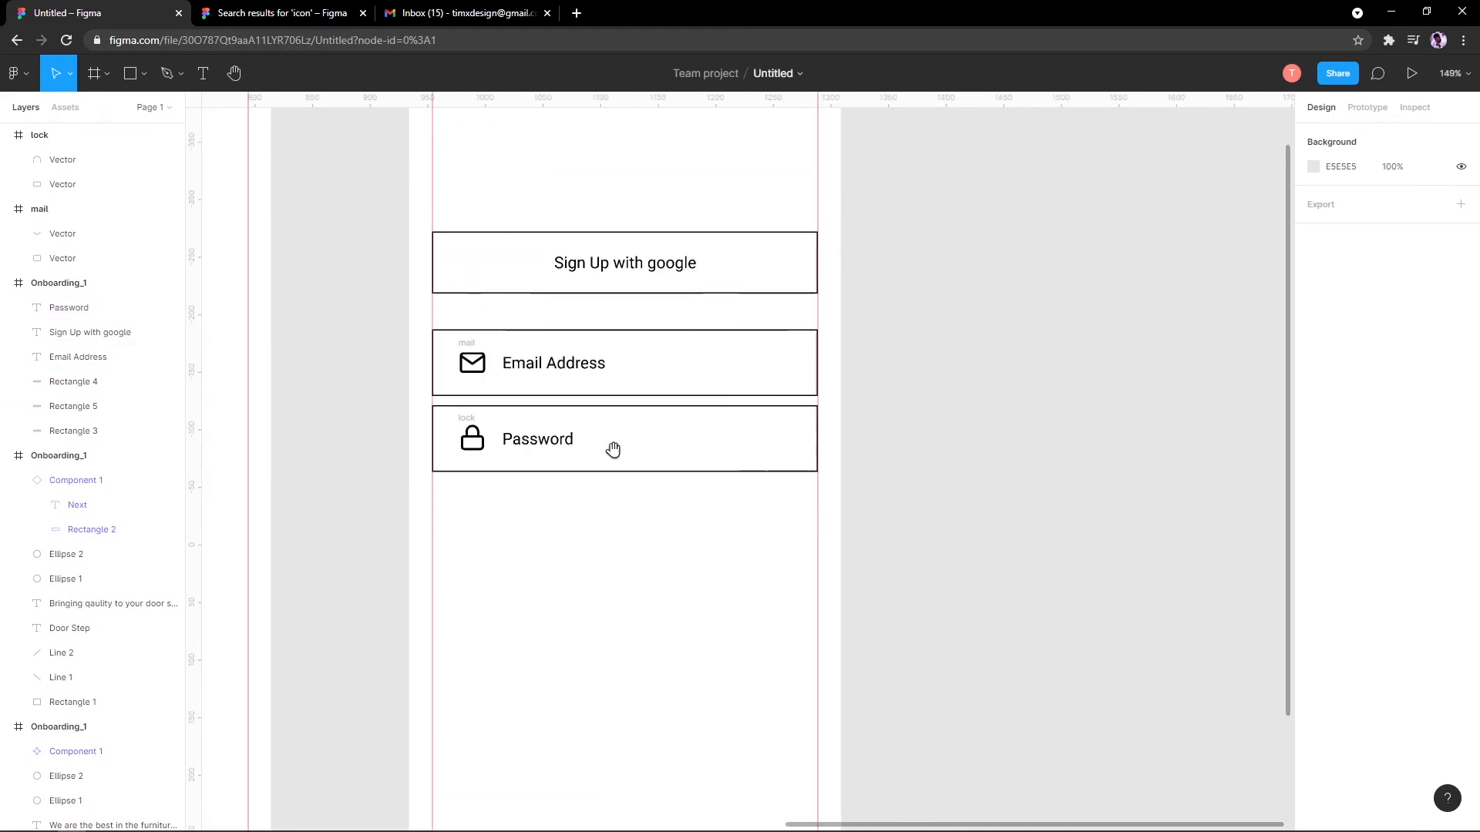
left_click_drag(623, 430, 633, 369)
left_click_drag(574, 137, 655, 243)
left_click_drag(646, 249, 637, 474)
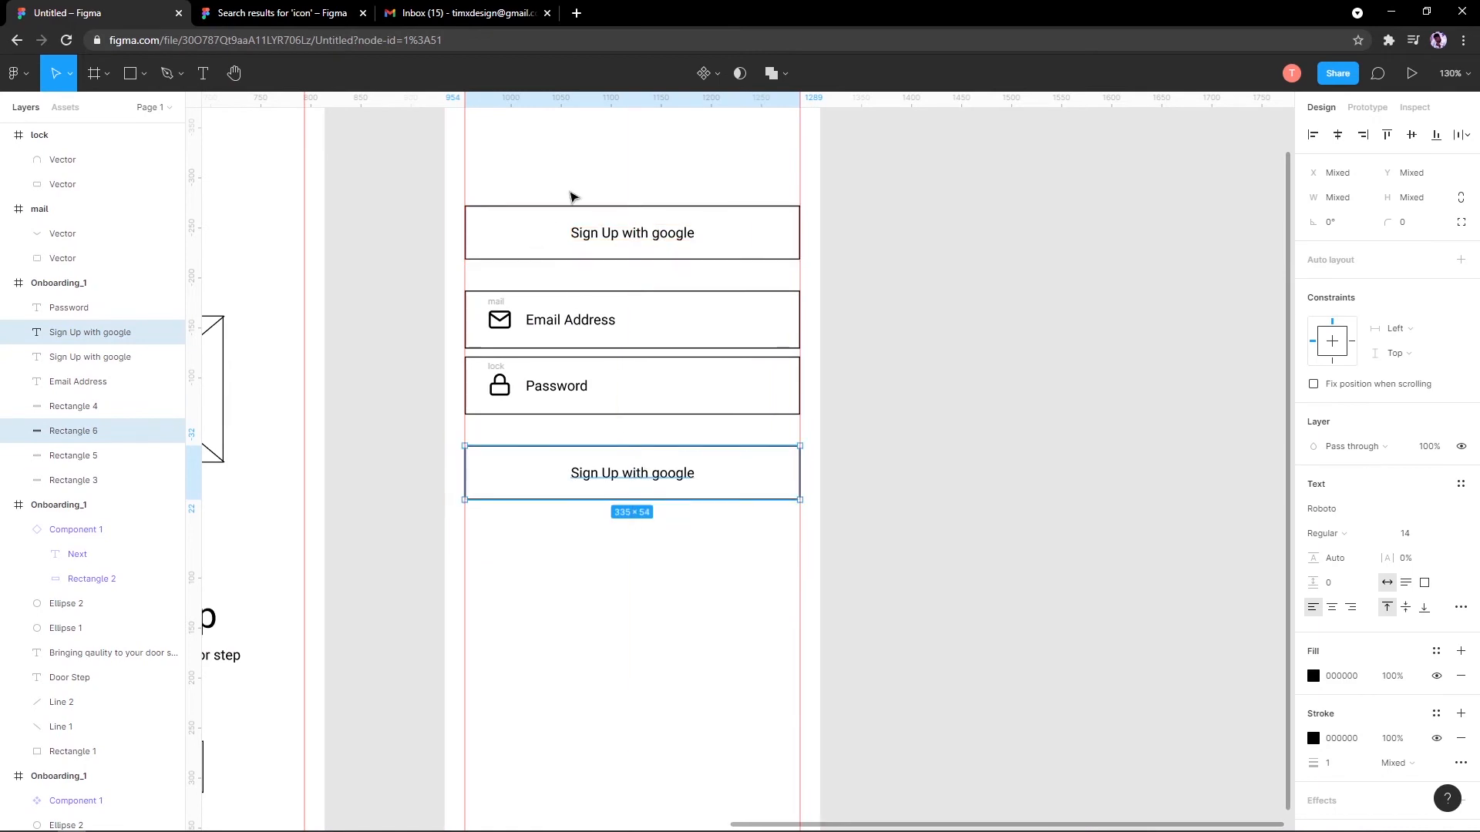
Step: Redo the button copy below Password, relabel it 'Sign Up', and centre the label
key("Delete")
left_click_drag(565, 158, 640, 476)
double_click(646, 478)
type("Logi")
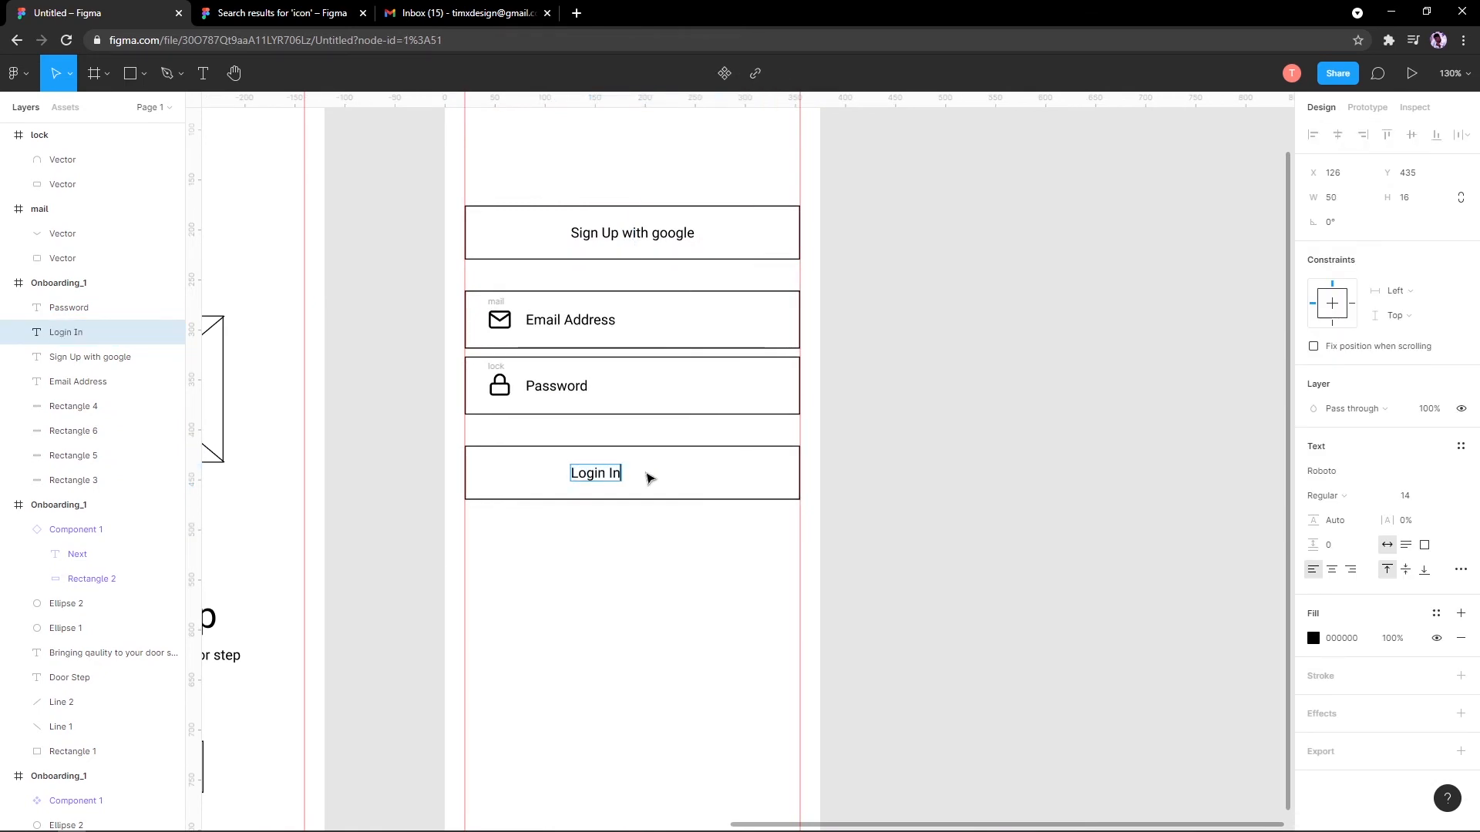
type("n In")
key("ctrl+a")
type("Sign")
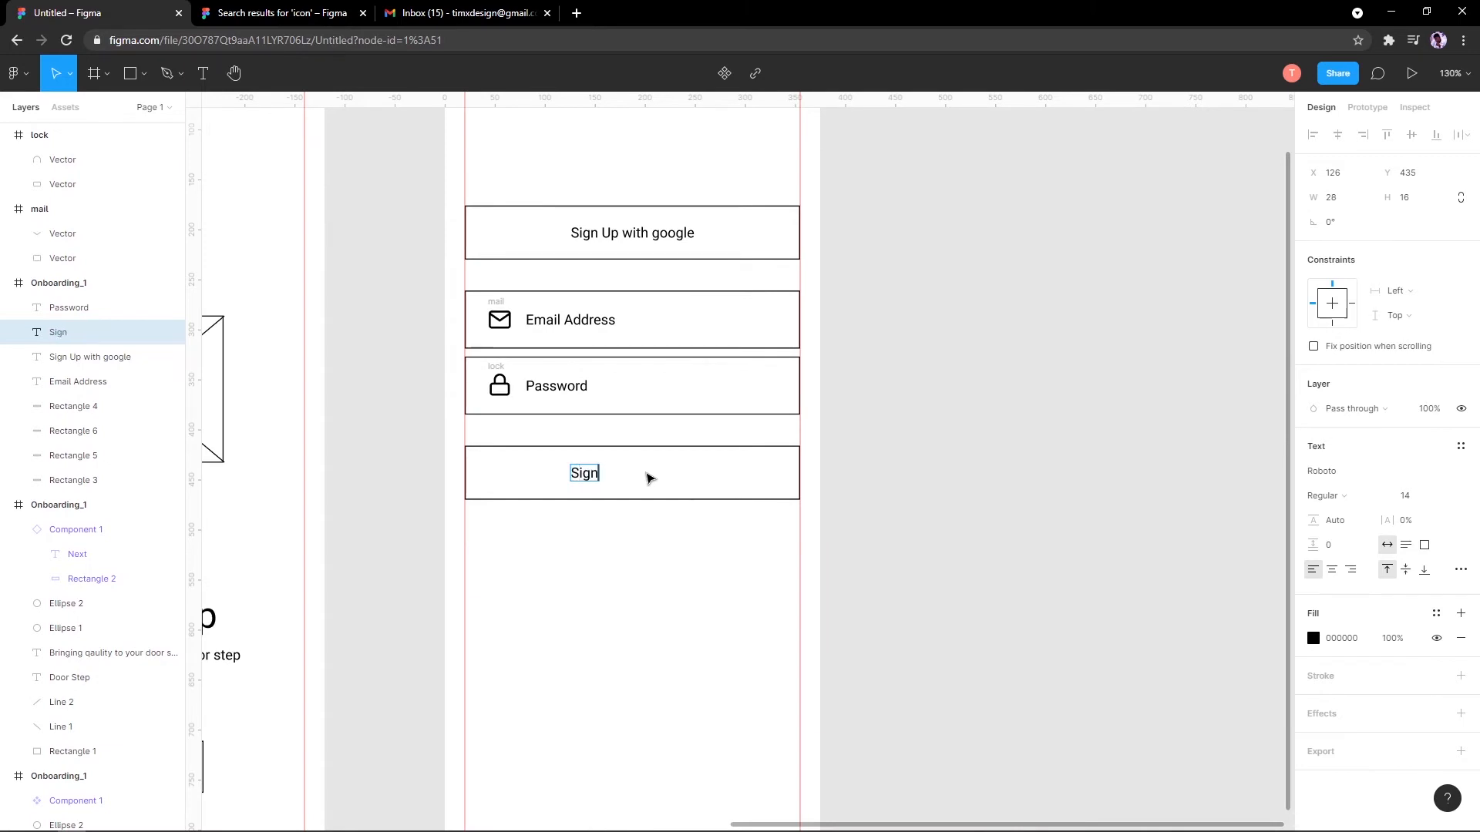
type(" Up")
key("Escape")
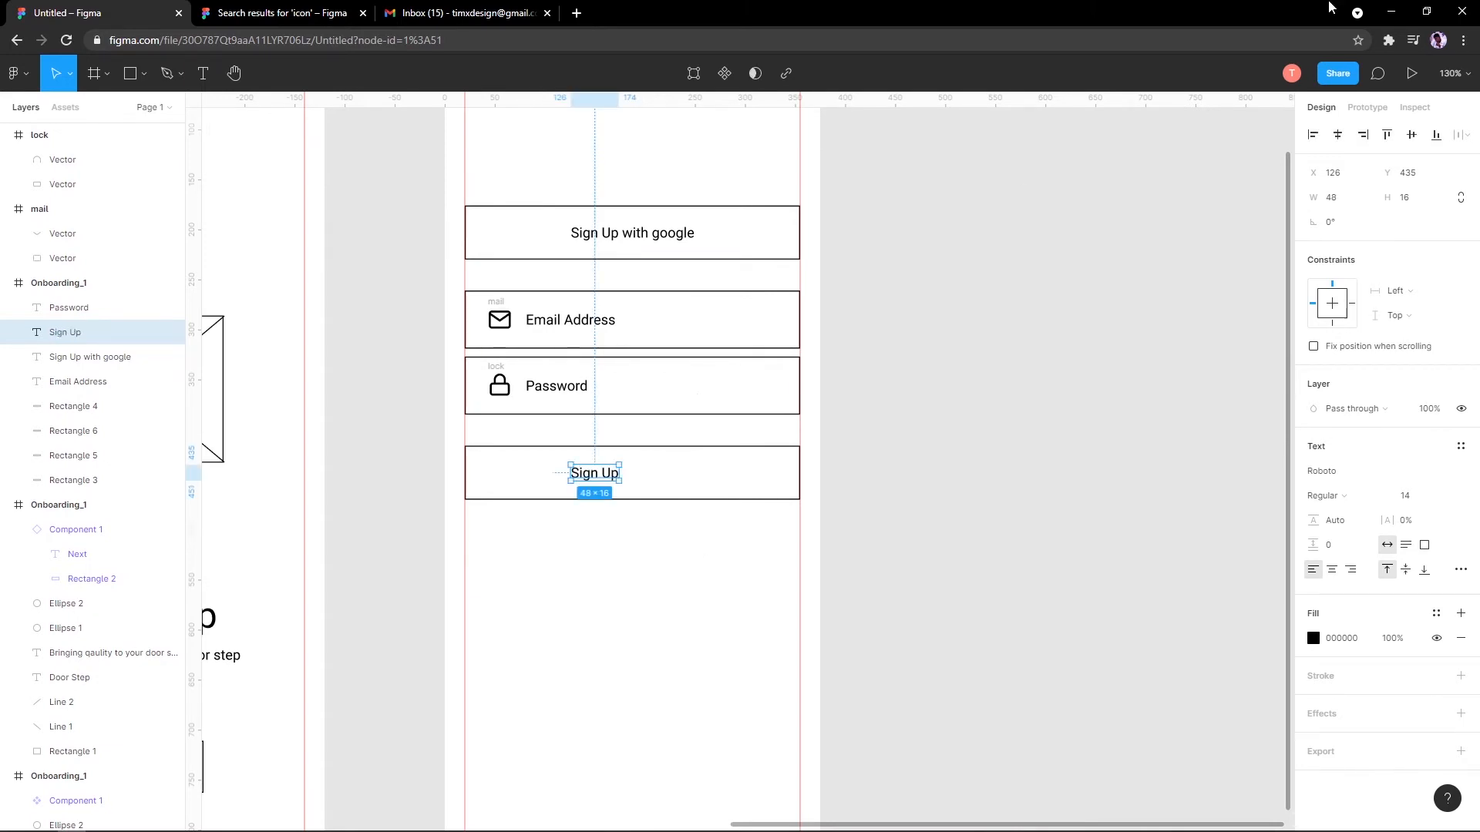
left_click(1337, 134)
Step: Alt-drag a copy of the Sign Up with google text below the Sign Up button
scroll(670, 297, "down", 2)
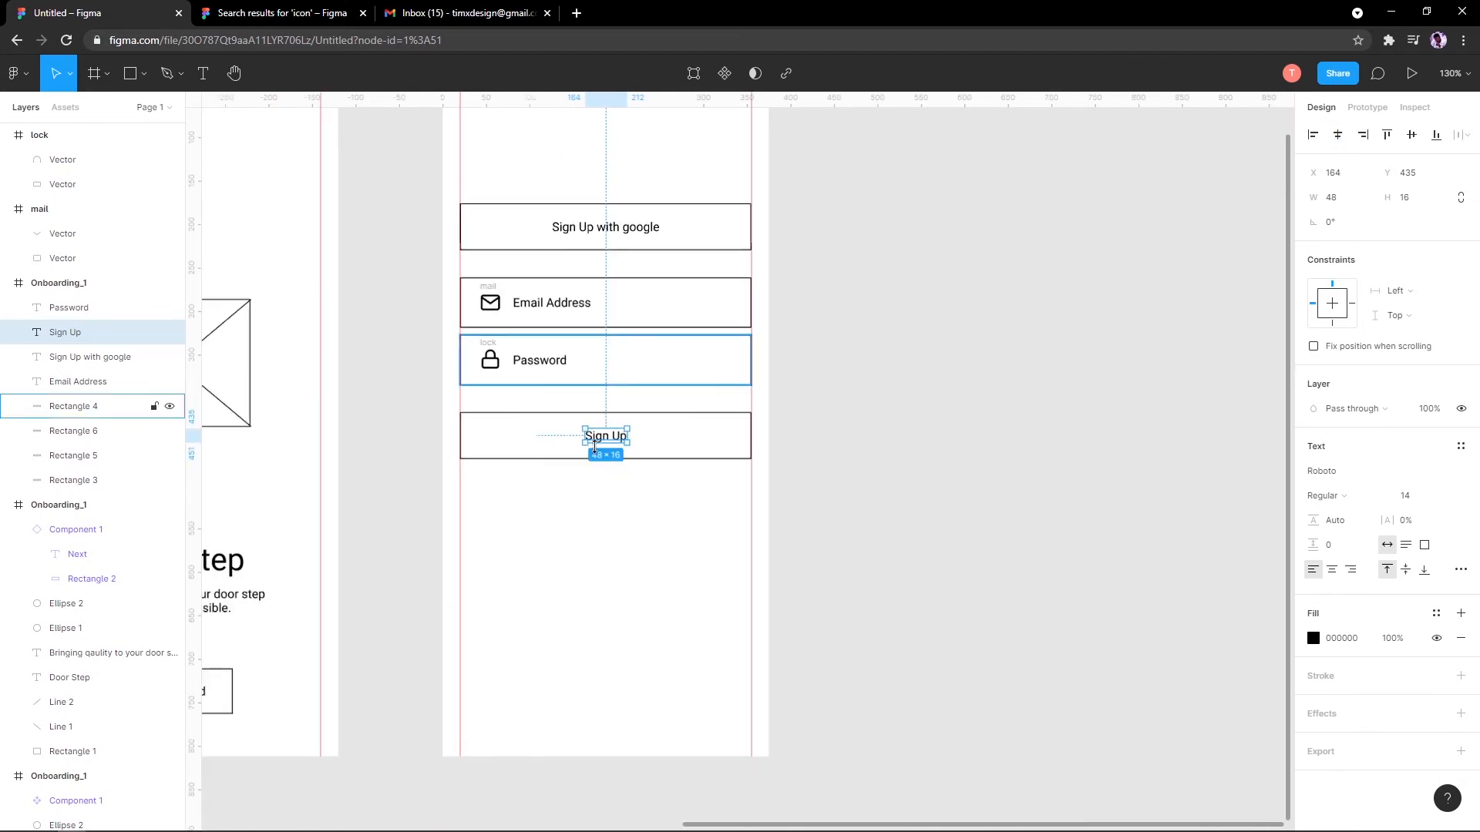
scroll(595, 416, "up", 2)
left_click_drag(617, 226, 625, 561)
Step: Change the copied text to 'Already have an account Login' with Login underlined
double_click(624, 572)
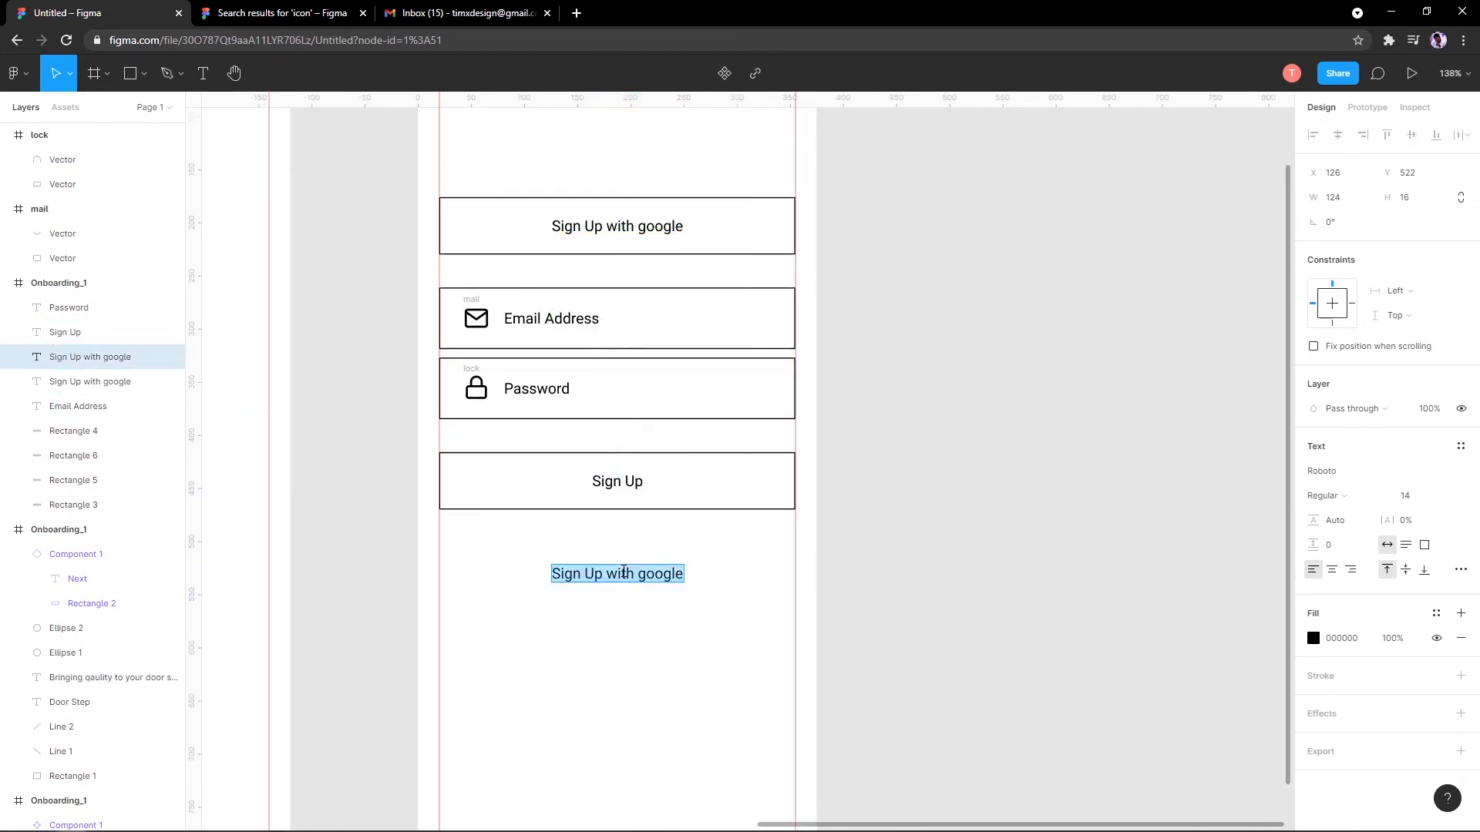
type("Alread")
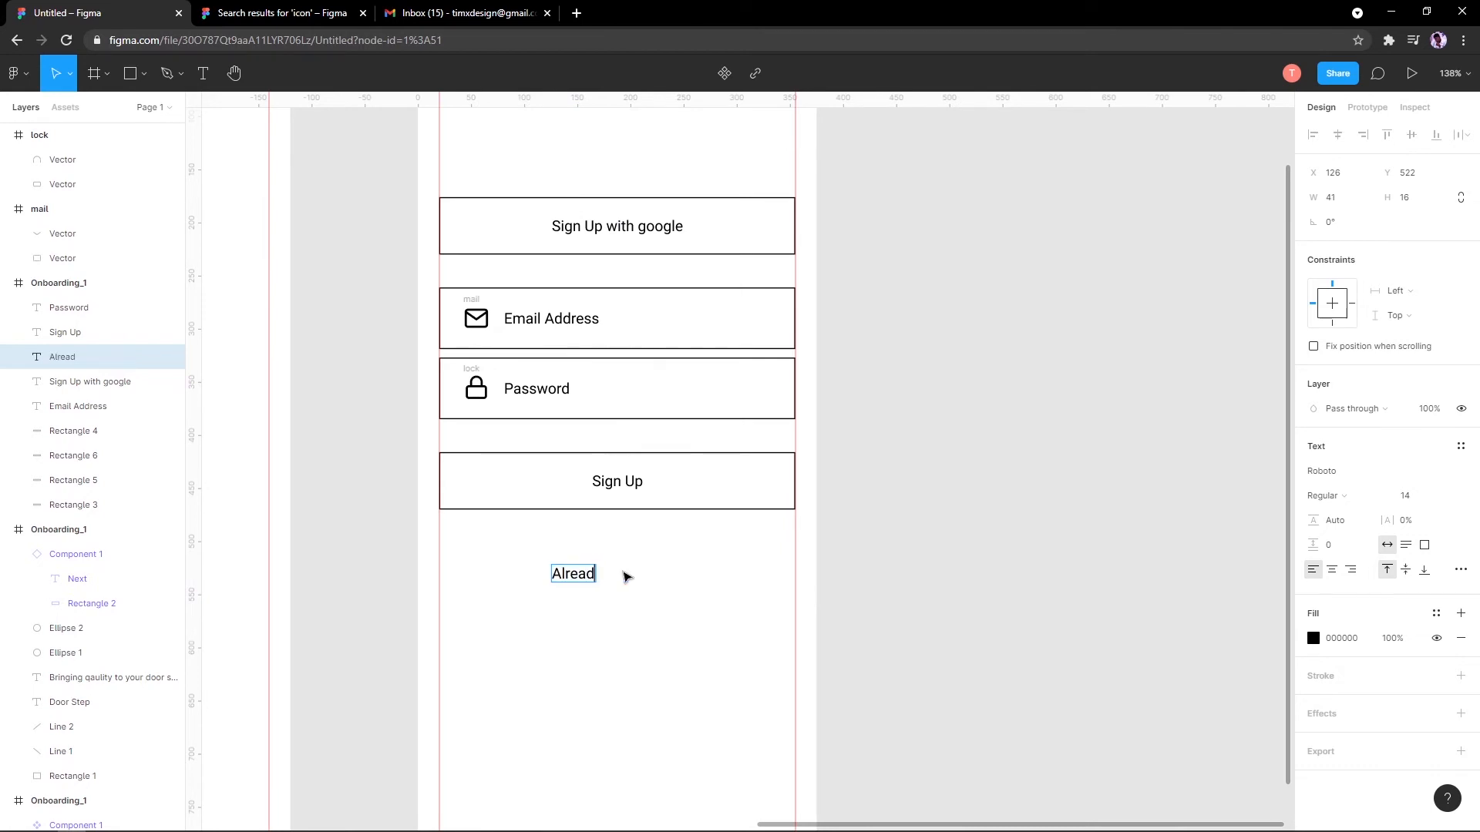
type("y have an")
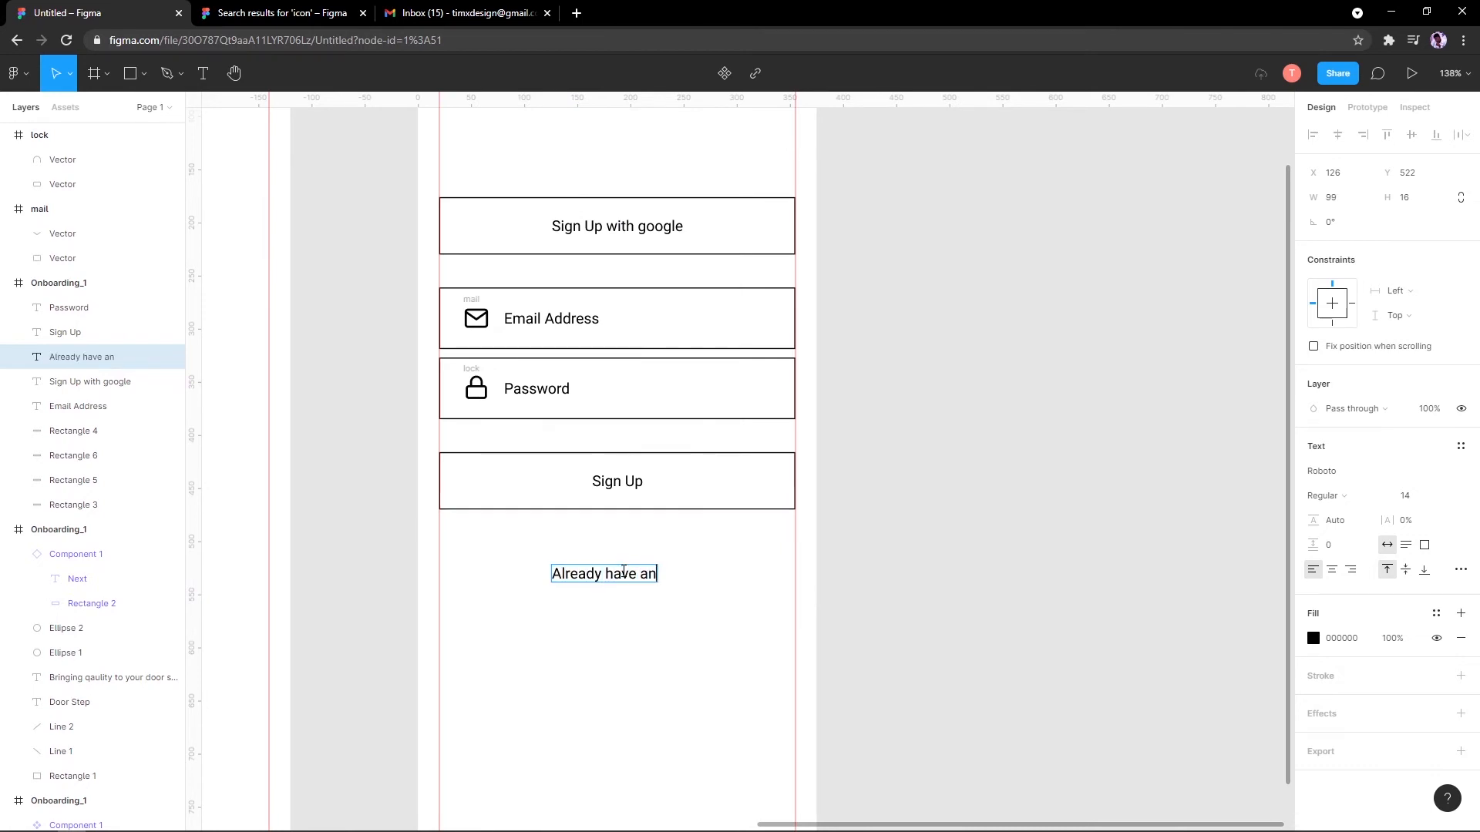
type(" account")
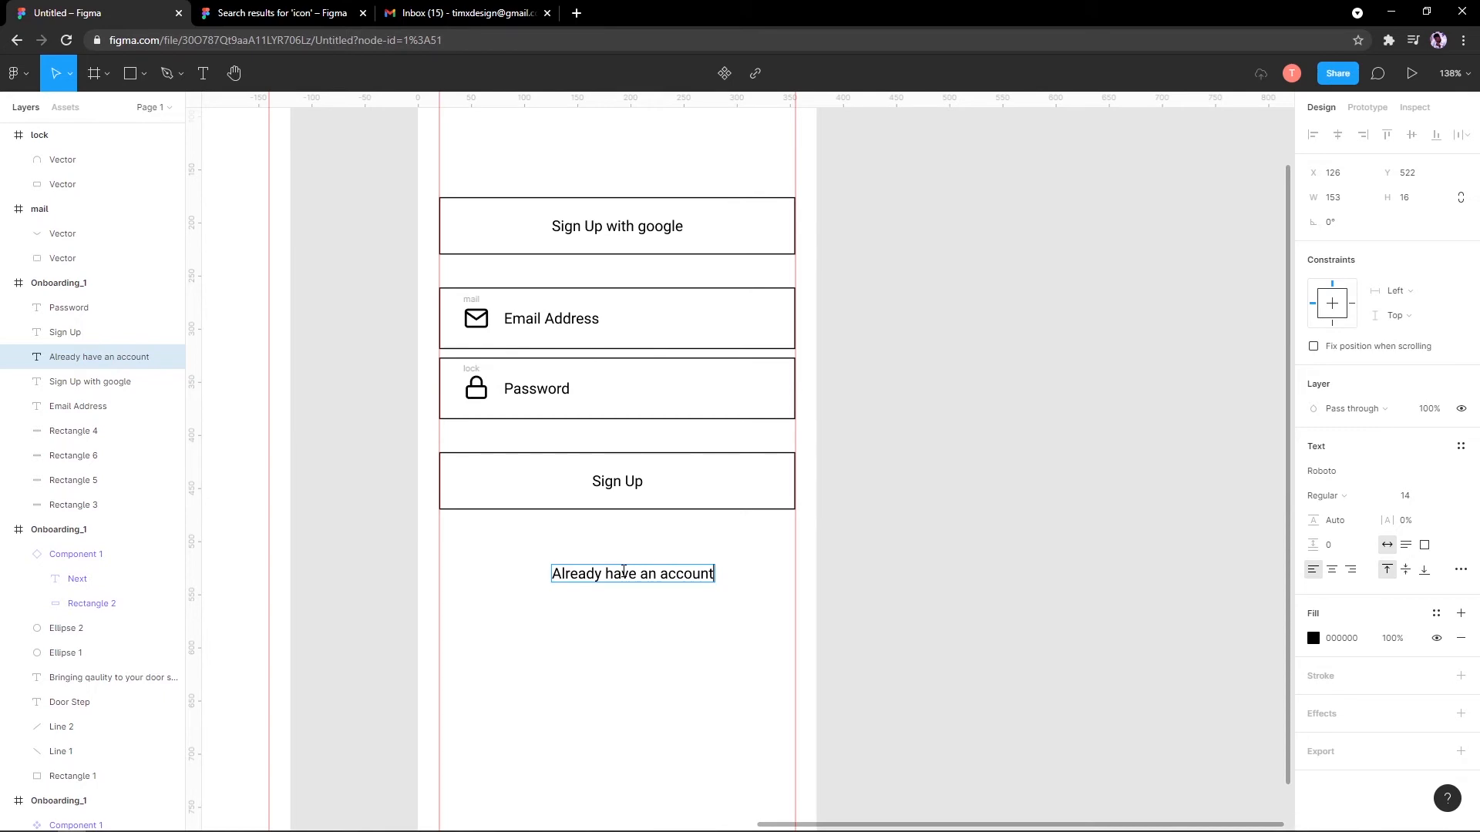
type(" Login")
key("ctrl+shift+Left")
key("ctrl+u")
key("Escape")
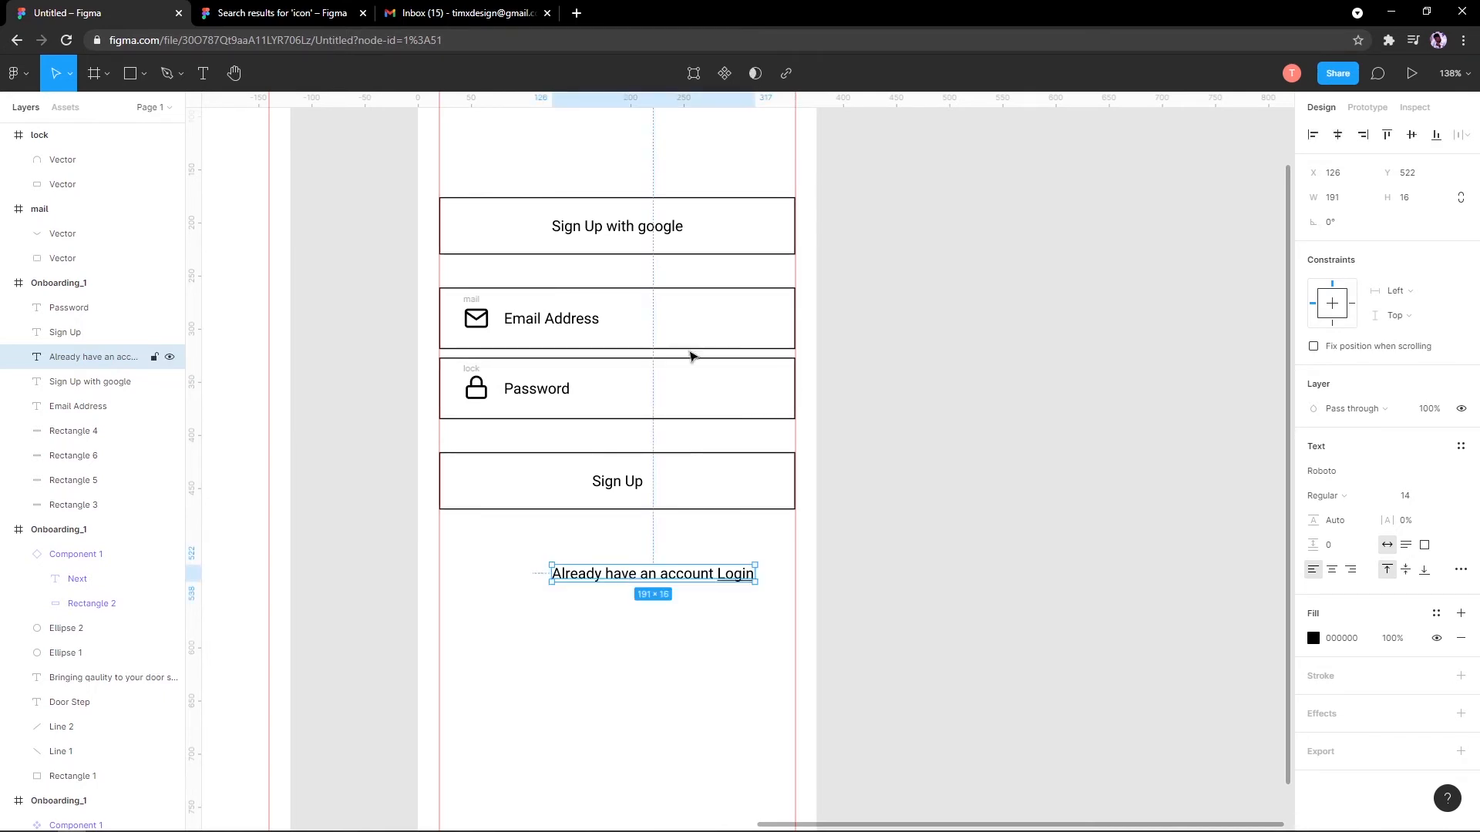
left_click(667, 611)
left_click(667, 574)
Step: Pan back onto the sign-up screen and select the Onboarding_1 frame
scroll(705, 231, "down", 3)
scroll(684, 266, "down", 2)
scroll(625, 423, "up", 2)
left_click_drag(601, 357, 421, 356)
scroll(609, 305, "up", 2)
scroll(609, 304, "up", 1)
left_click_drag(585, 308, 497, 438)
left_click(491, 221)
left_click(444, 147)
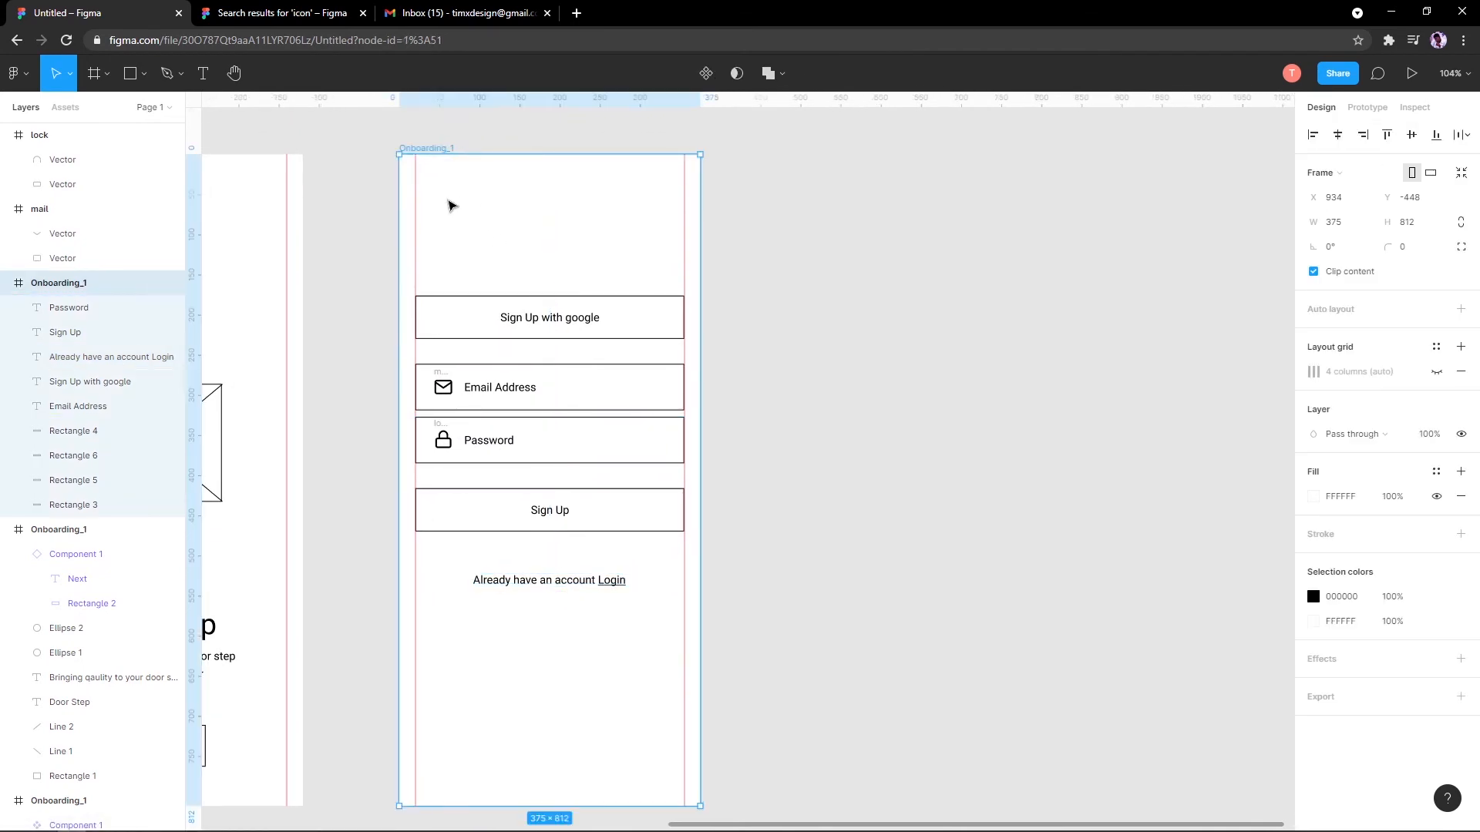
scroll(453, 205, "down", 3)
scroll(521, 252, "left", 5)
Step: Cut the FurniturePro title from the start screen, paste it, then cut it again after misplacing it
left_click(827, 481)
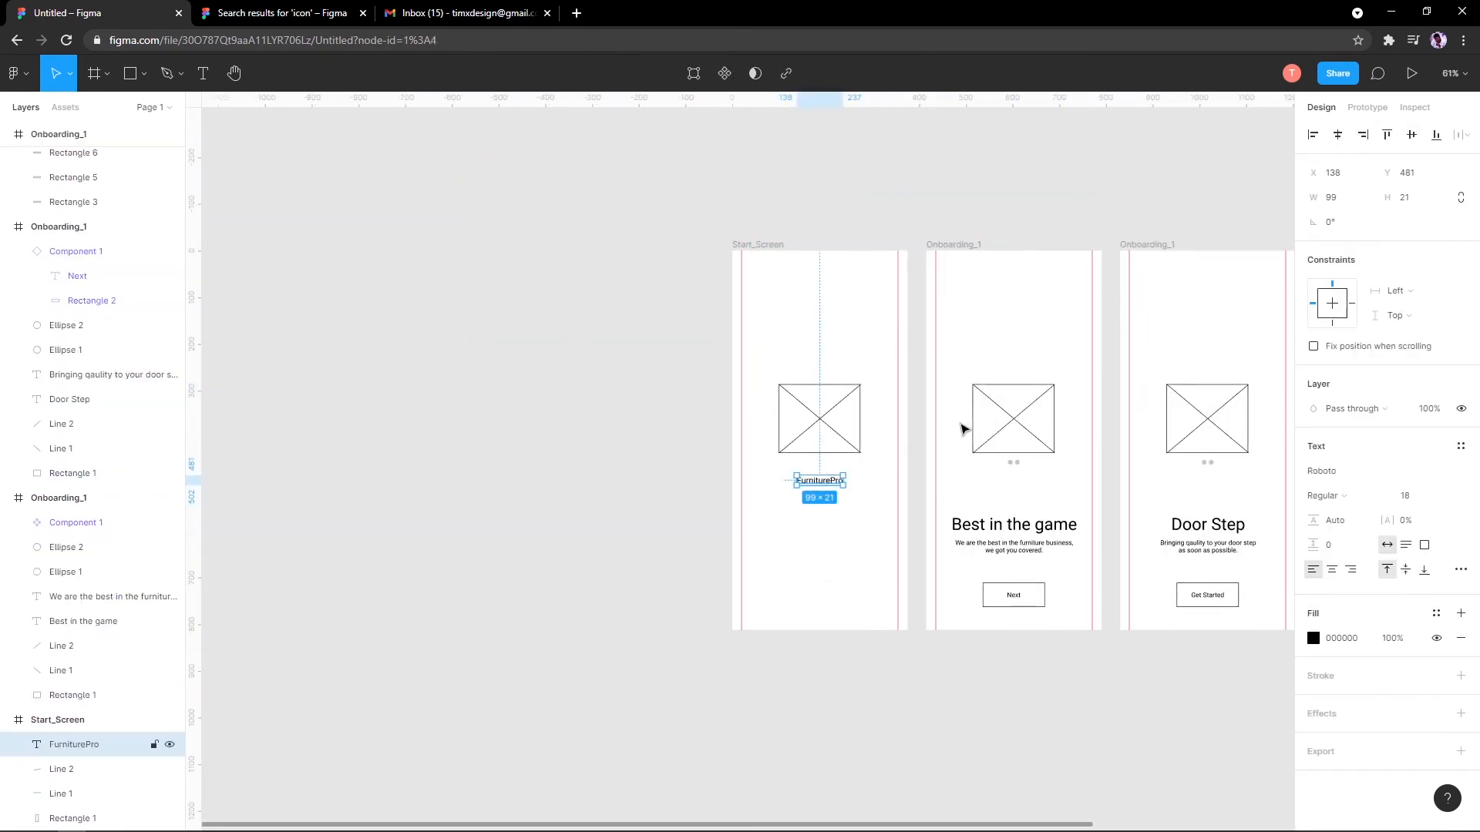
scroll(575, 216, "right", 8)
scroll(522, 209, "up", 4)
key("ctrl+x")
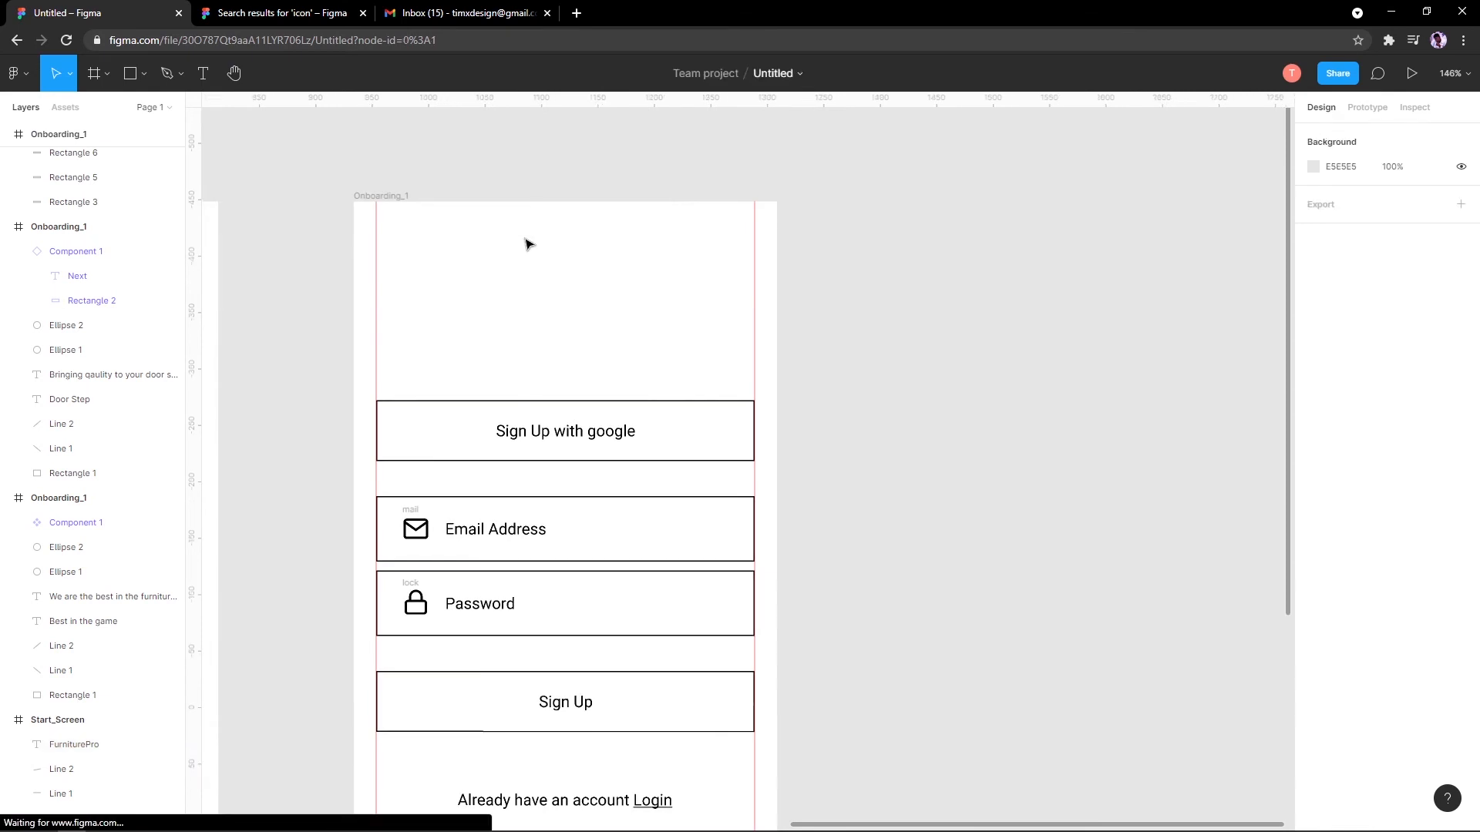
key("ctrl+v")
left_click_drag(684, 373, 538, 264)
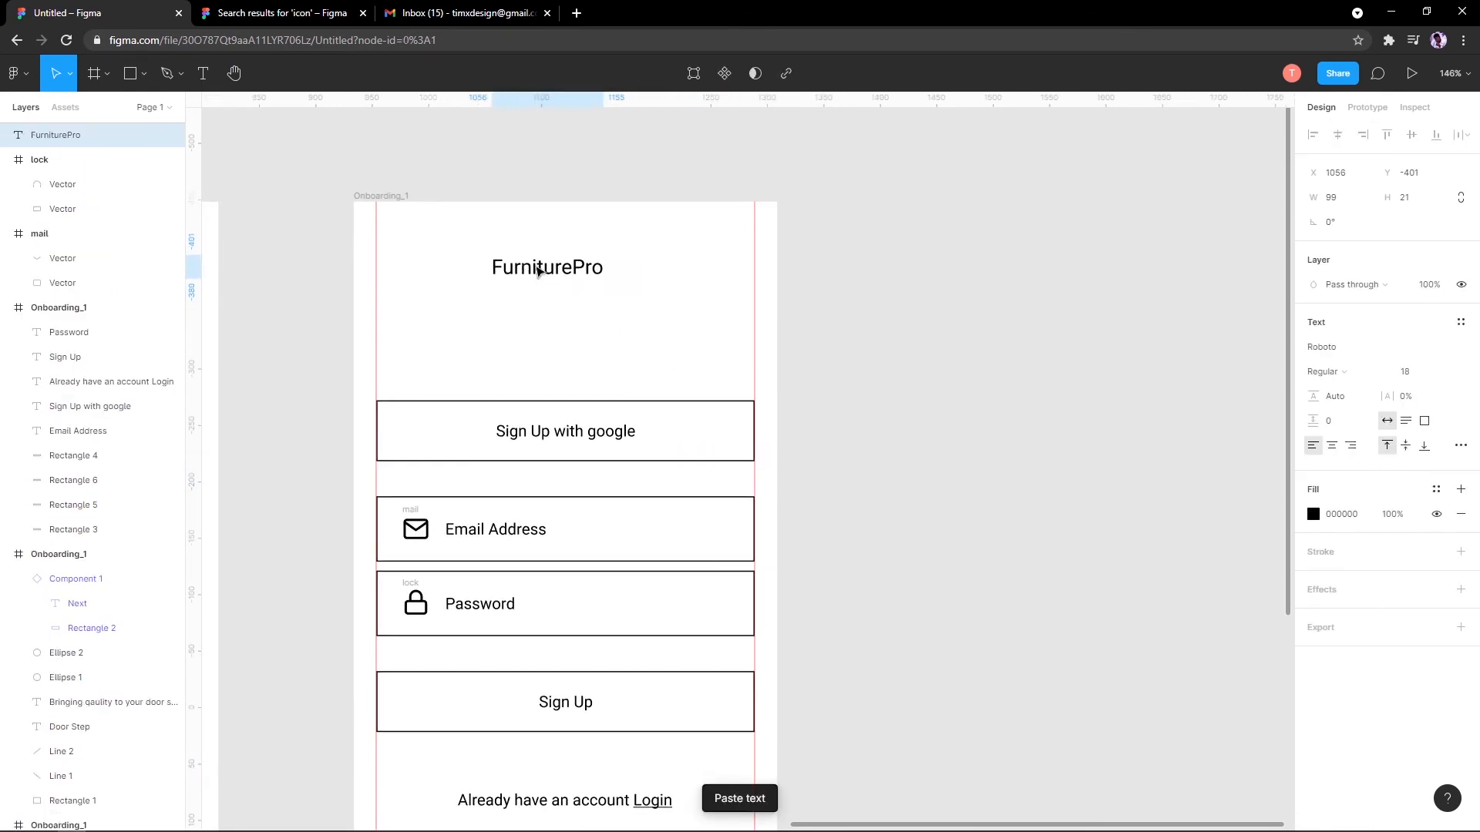
left_click(542, 238)
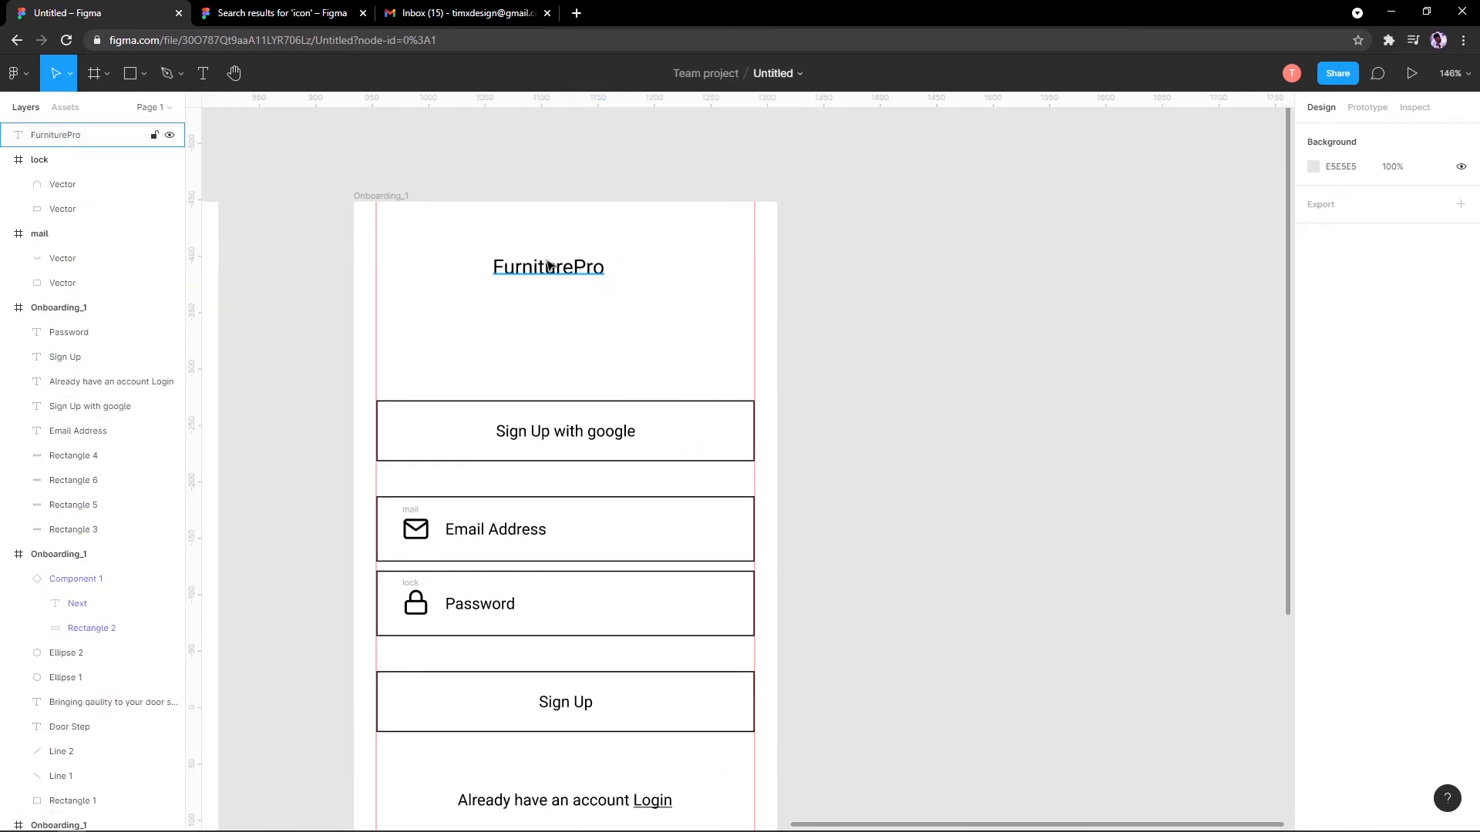
left_click(547, 261)
key("ctrl+x")
Step: Paste the FurniturePro title into the Onboarding_1 frame and drag it to the top
left_click(410, 197)
left_click(408, 170)
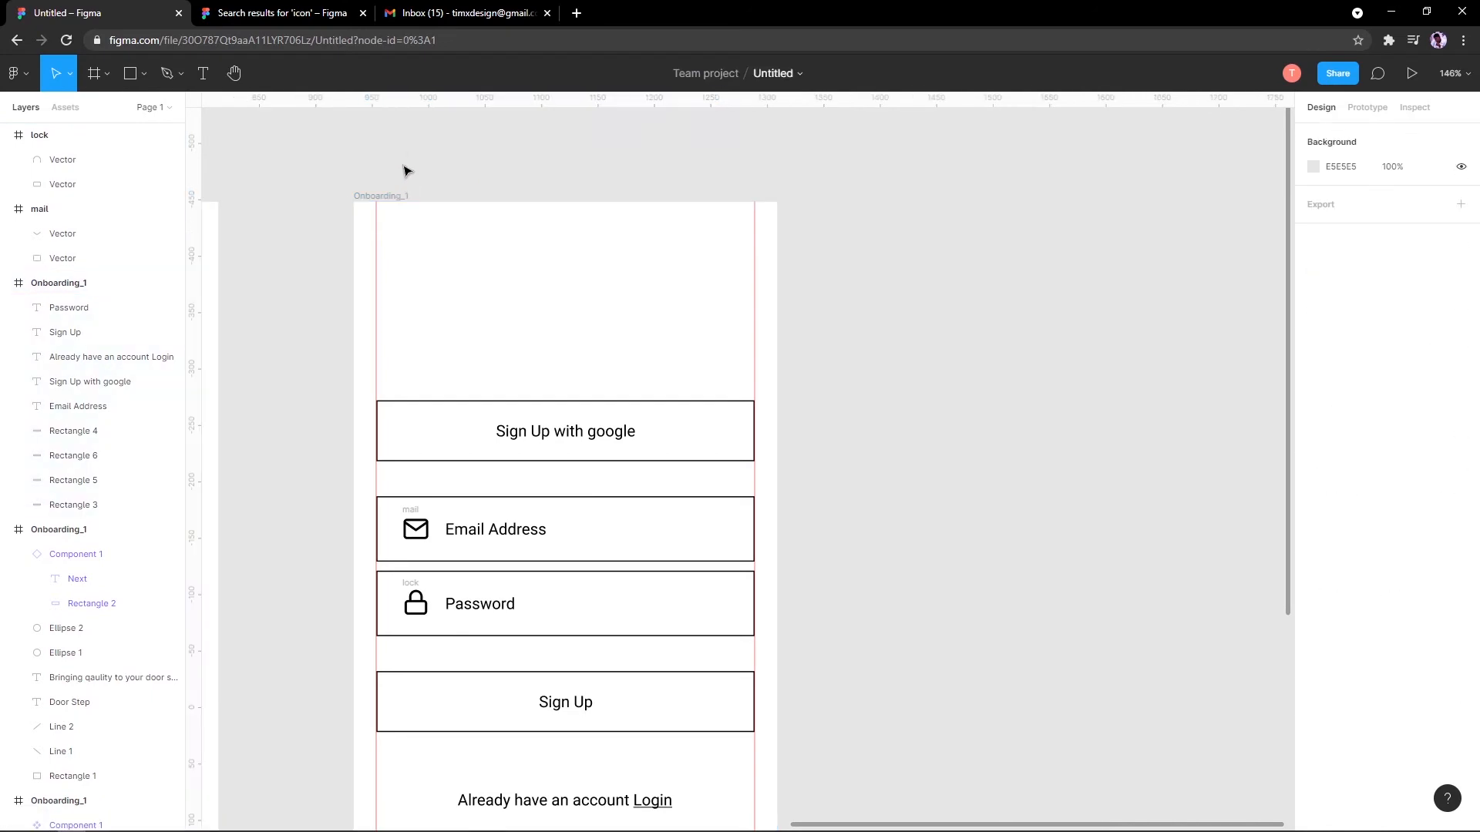
left_click(70, 284)
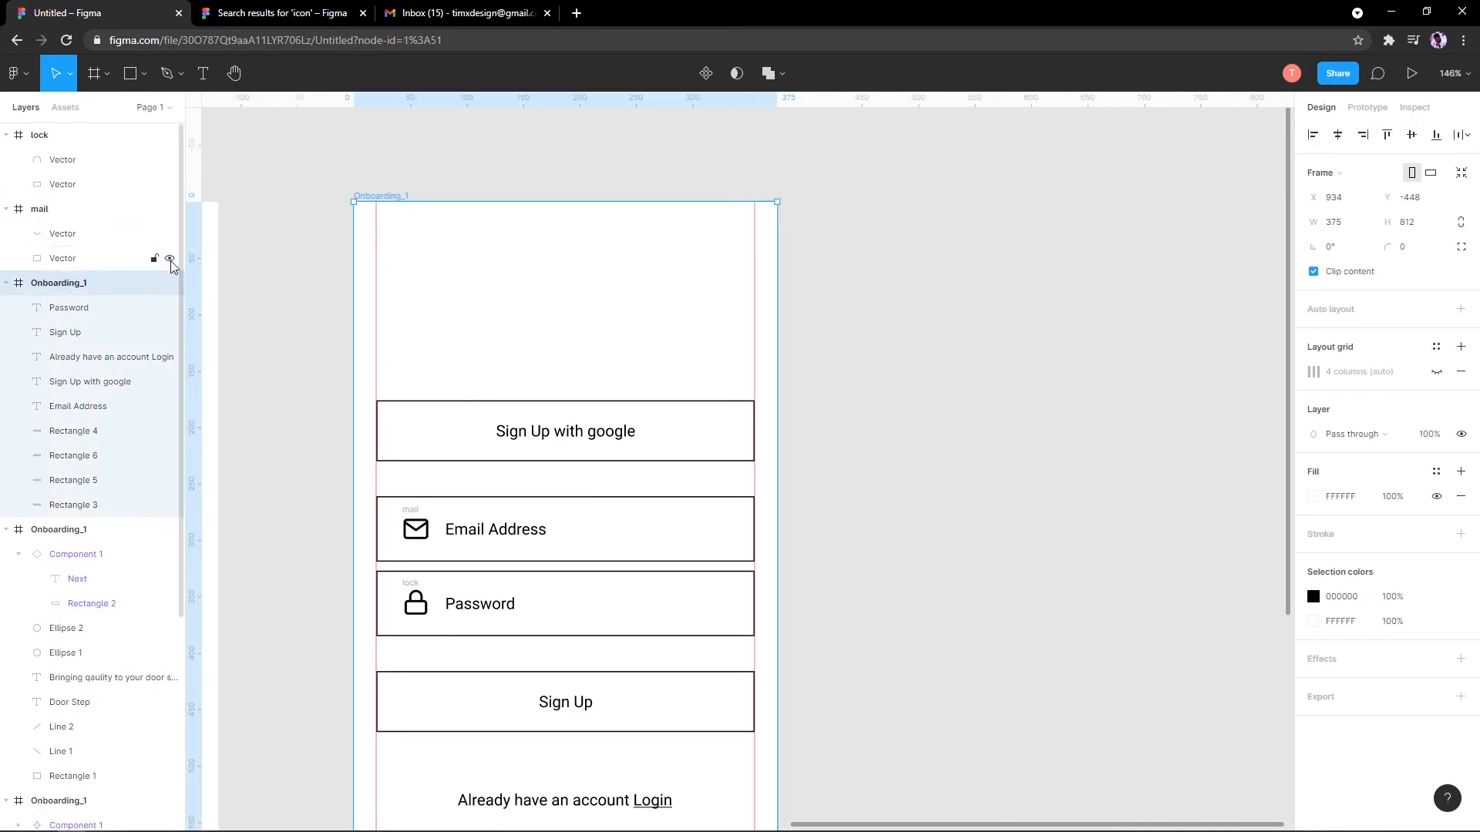
key("ctrl+v")
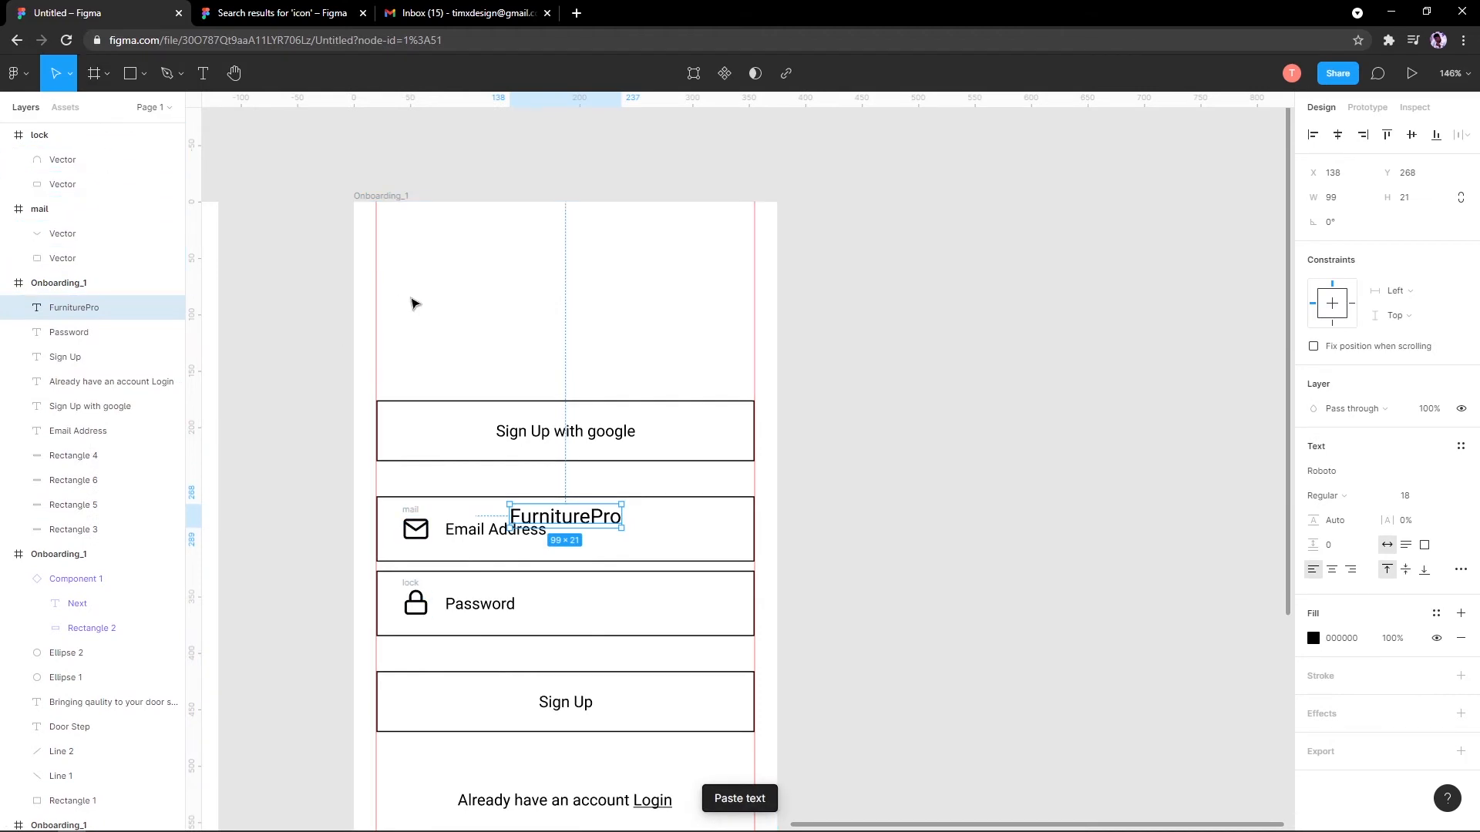
left_click_drag(586, 519, 589, 279)
Step: Nudge the FurniturePro title down from Y 52 to 65 and deselect it
scroll(570, 269, "down", 3)
left_click(445, 213)
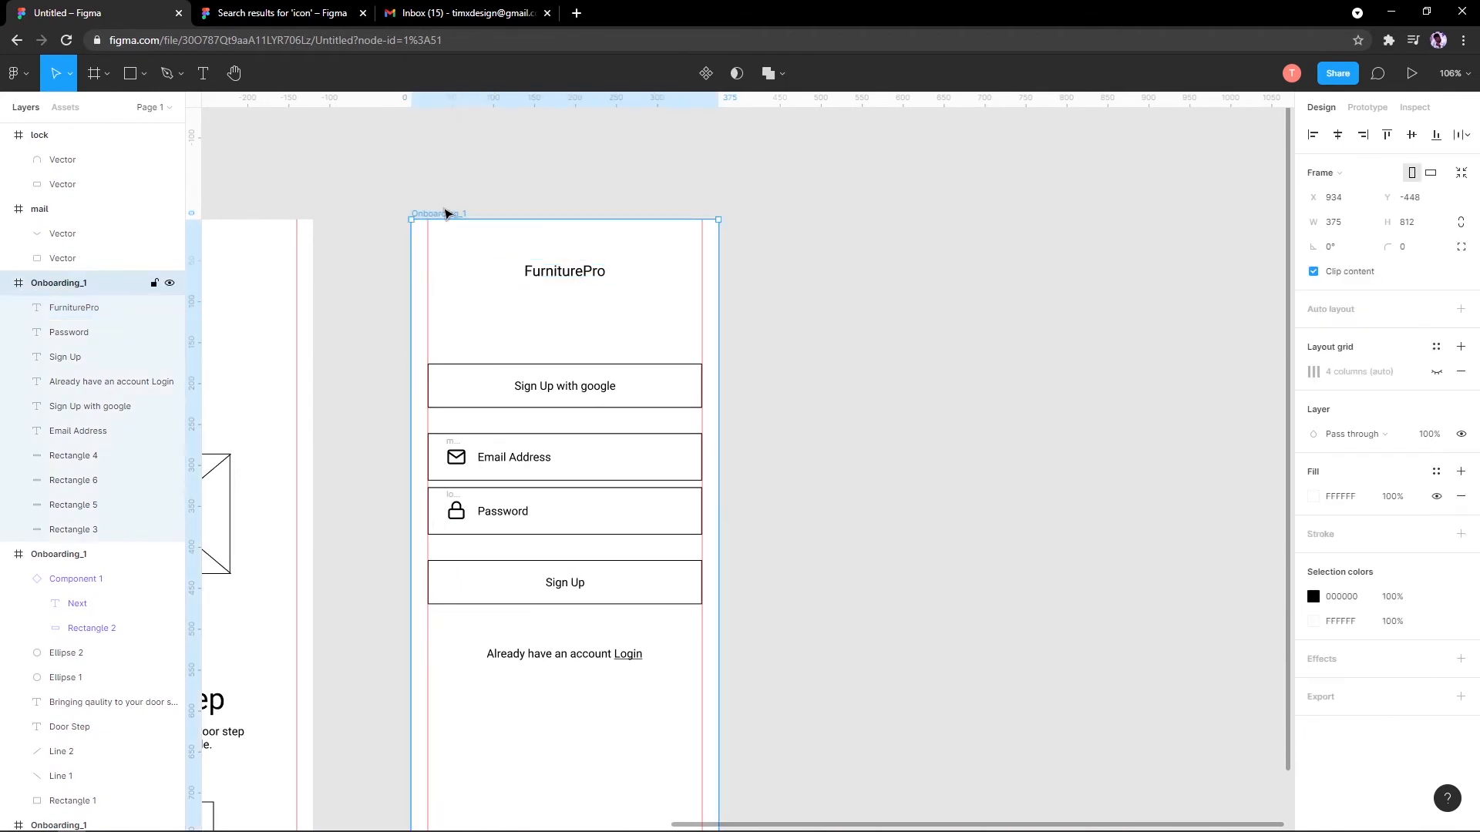
left_click(573, 272)
left_click_drag(581, 275, 581, 286)
scroll(581, 331, "down", 5)
scroll(628, 355, "up", 5)
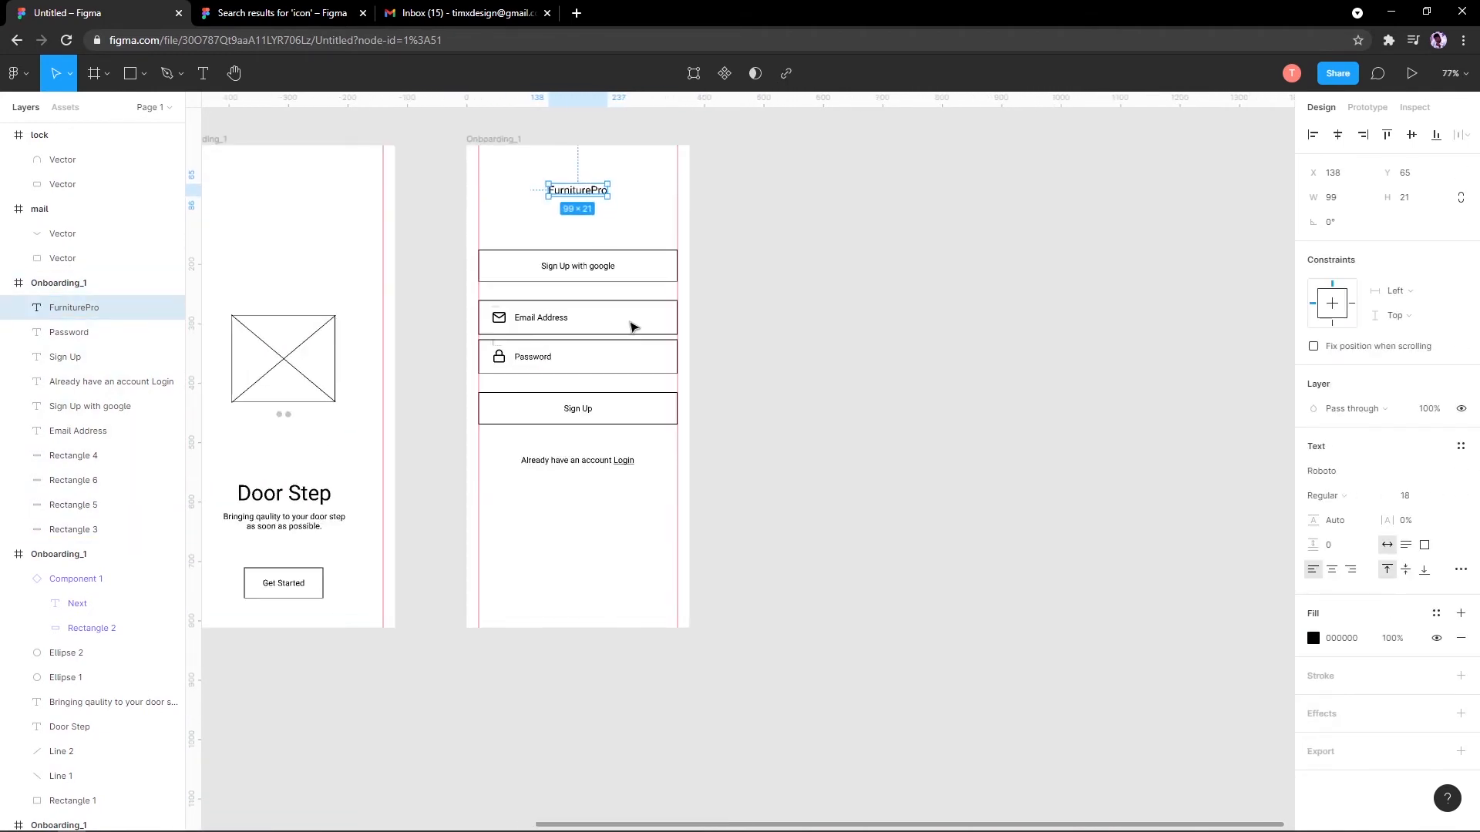
left_click(374, 205)
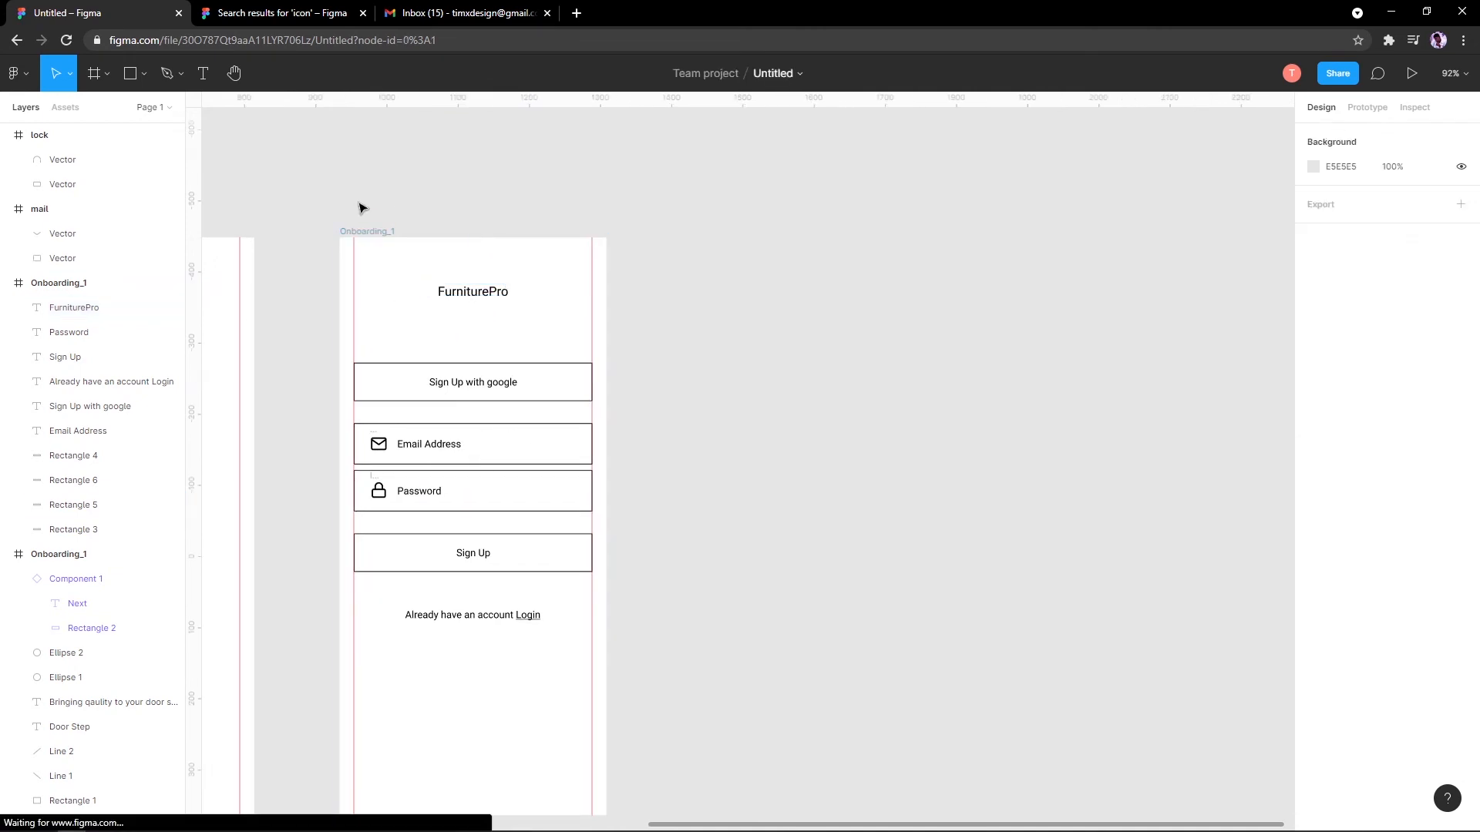
Step: Duplicate the sign-up screen and change the copy's prompt to 'I don't have an account Signup'
left_click_drag(354, 228, 636, 249)
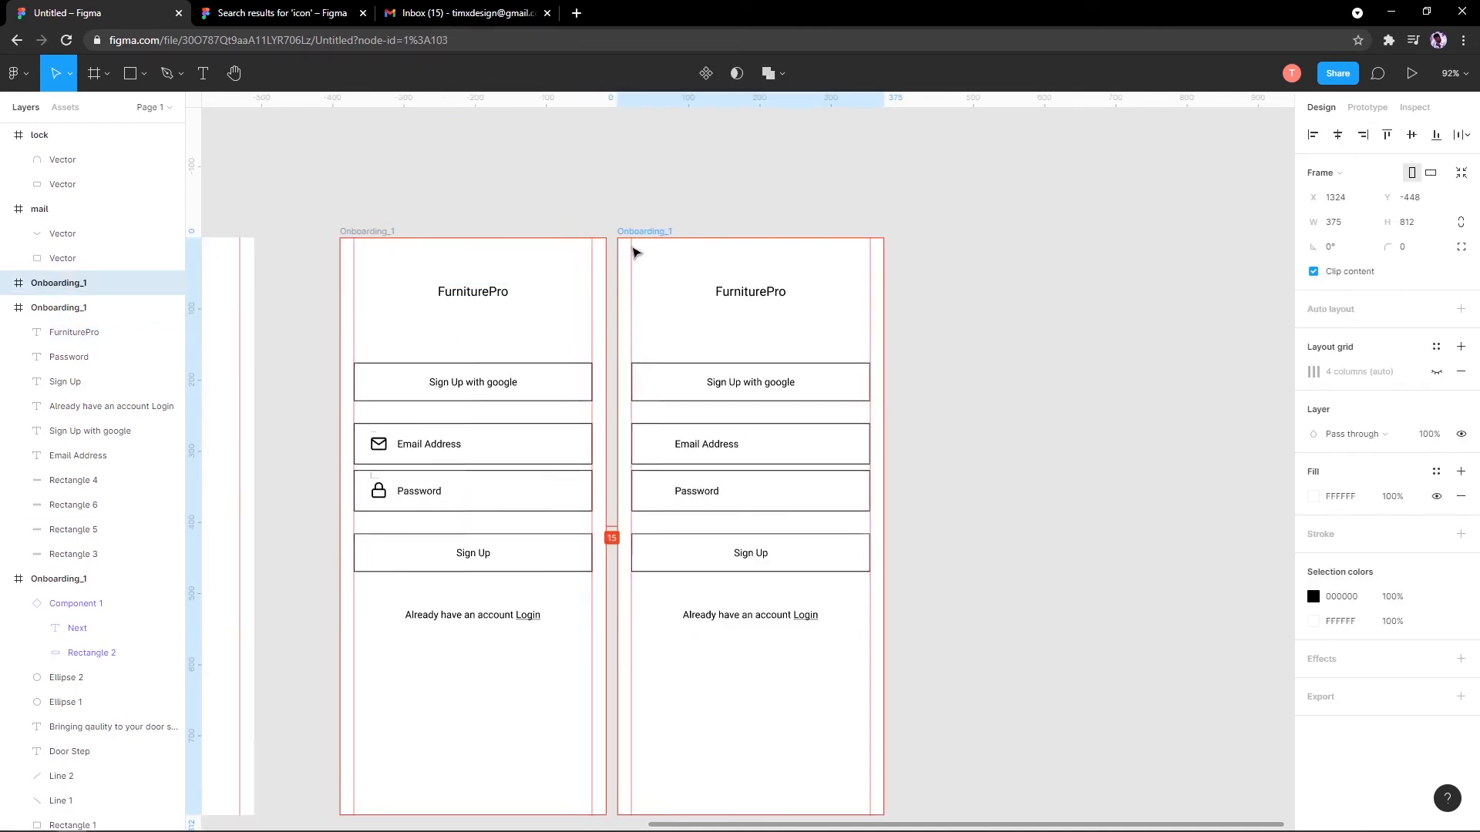
left_click(809, 614)
double_click(809, 615)
left_click(806, 615)
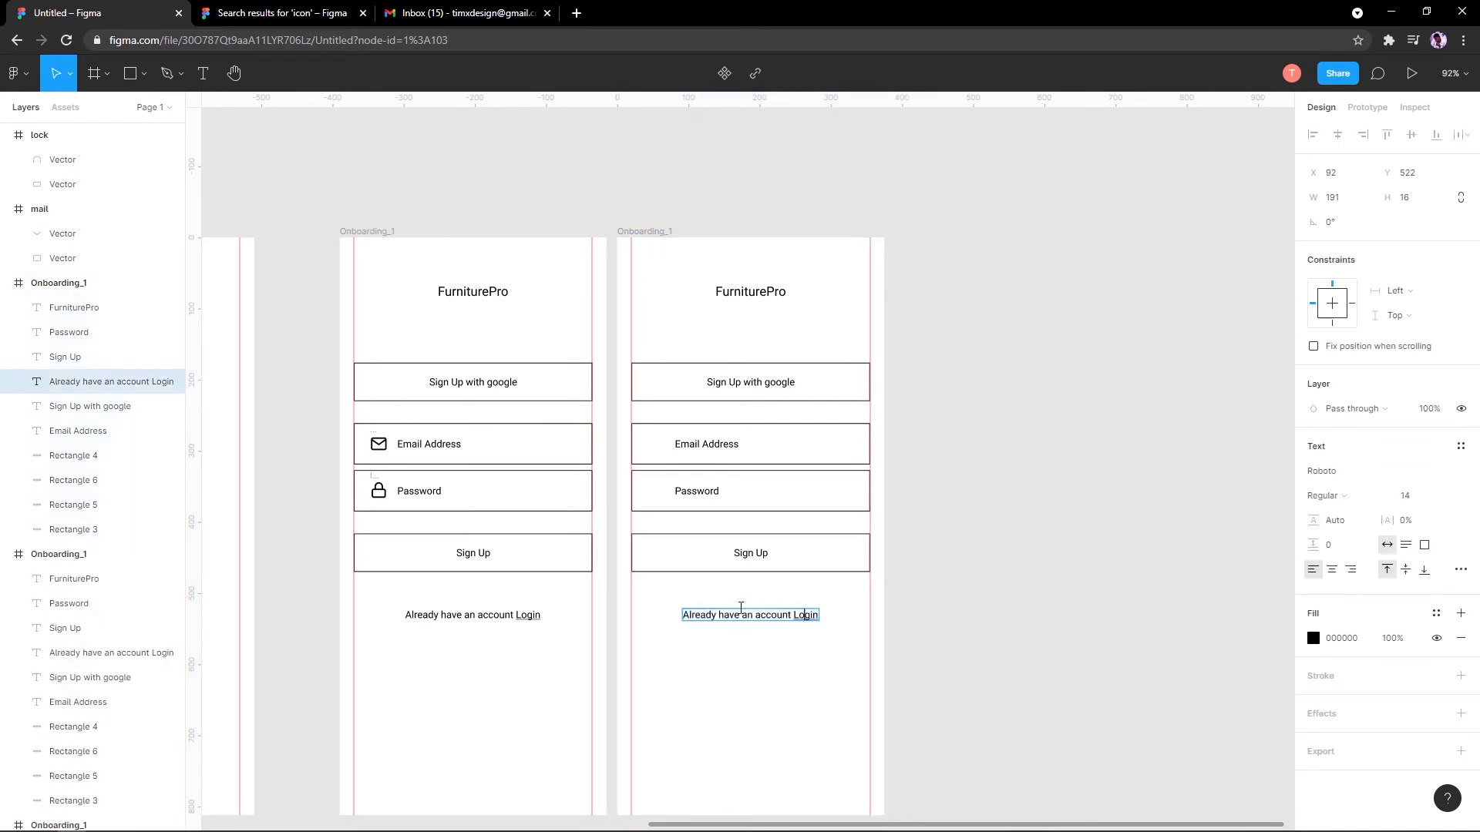
left_click_drag(789, 611, 221, 528)
double_click(694, 610)
type("dont")
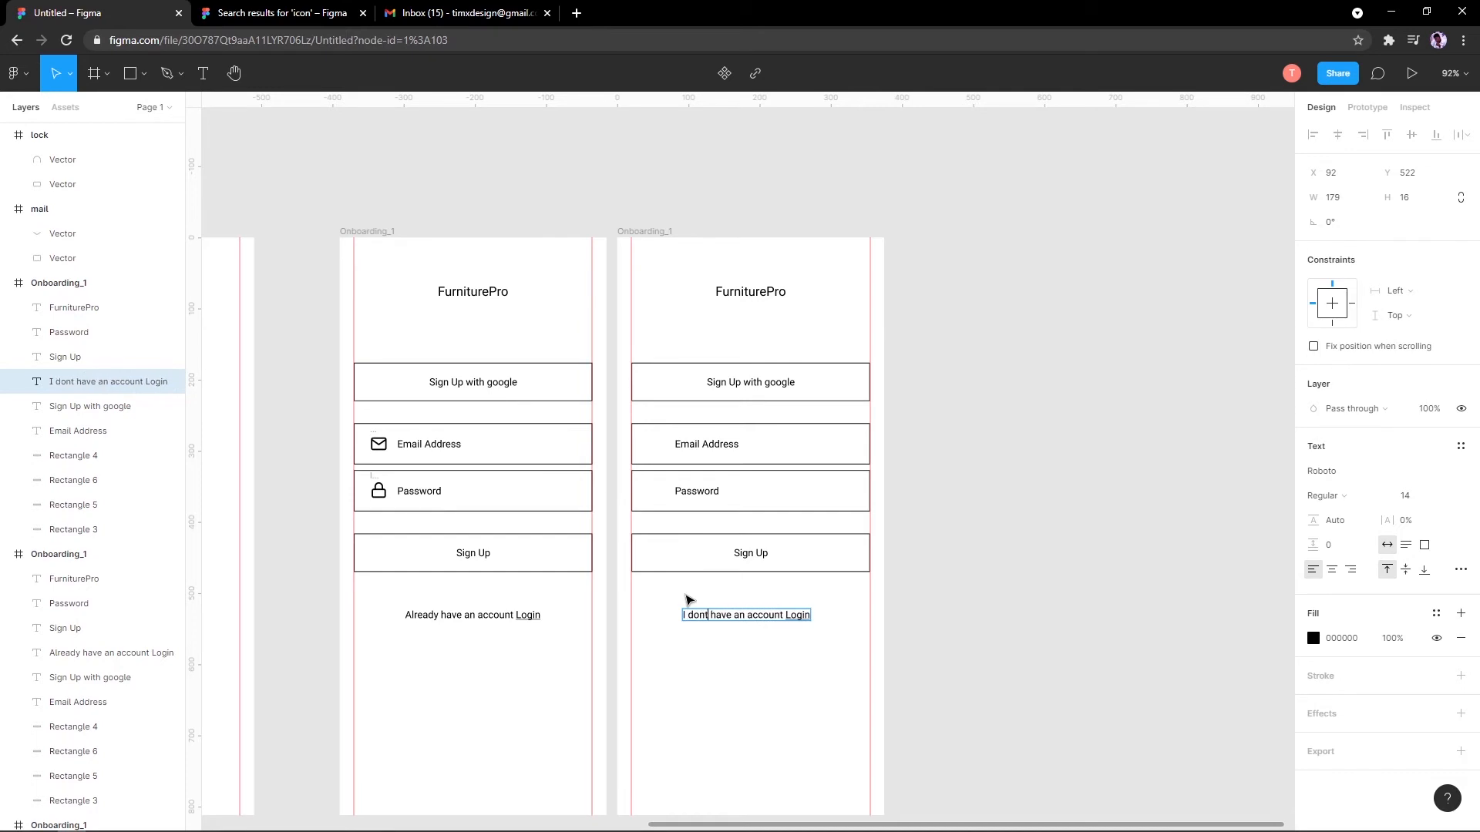
key("Escape")
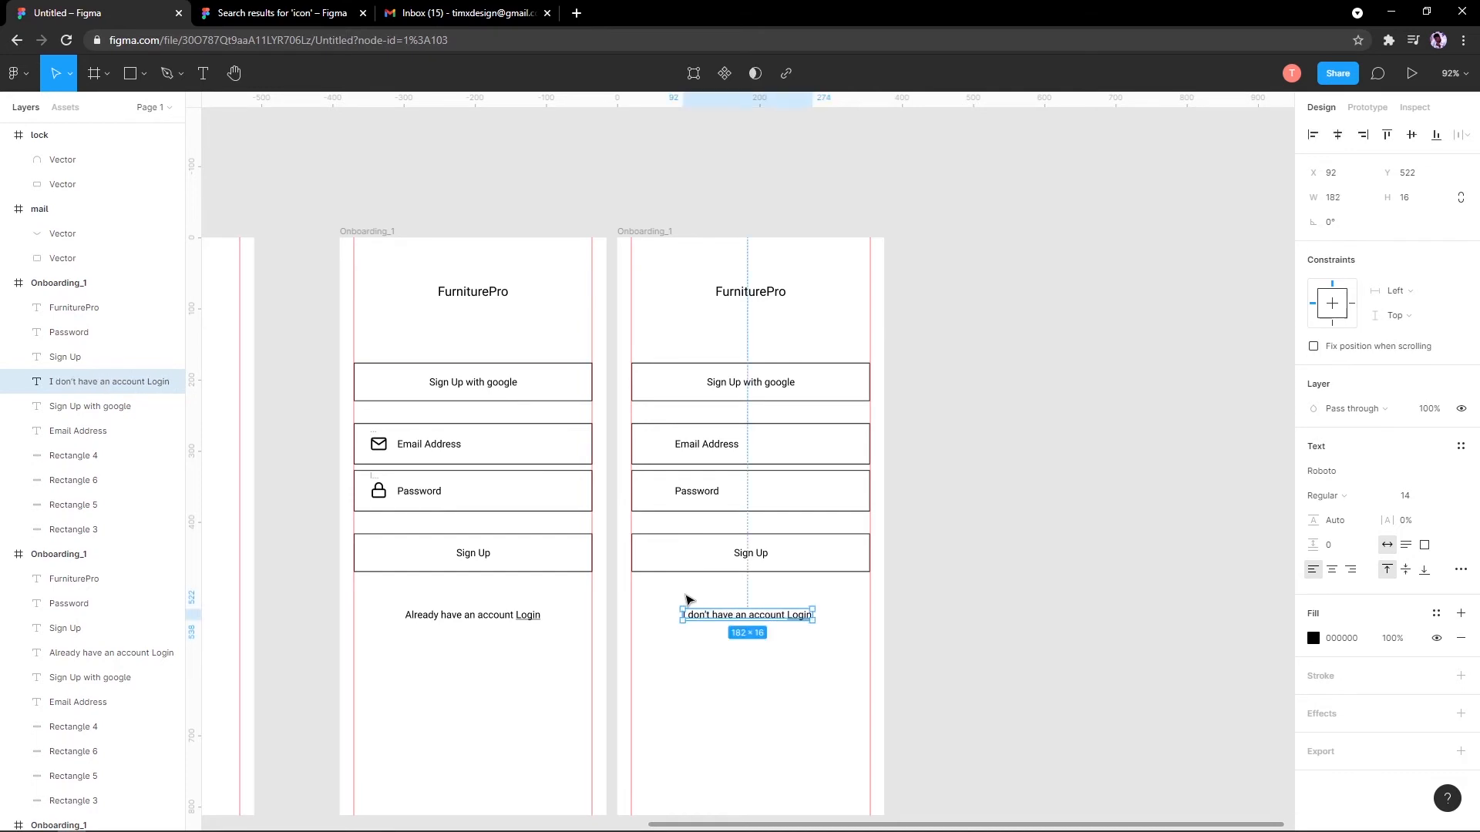
double_click(802, 620)
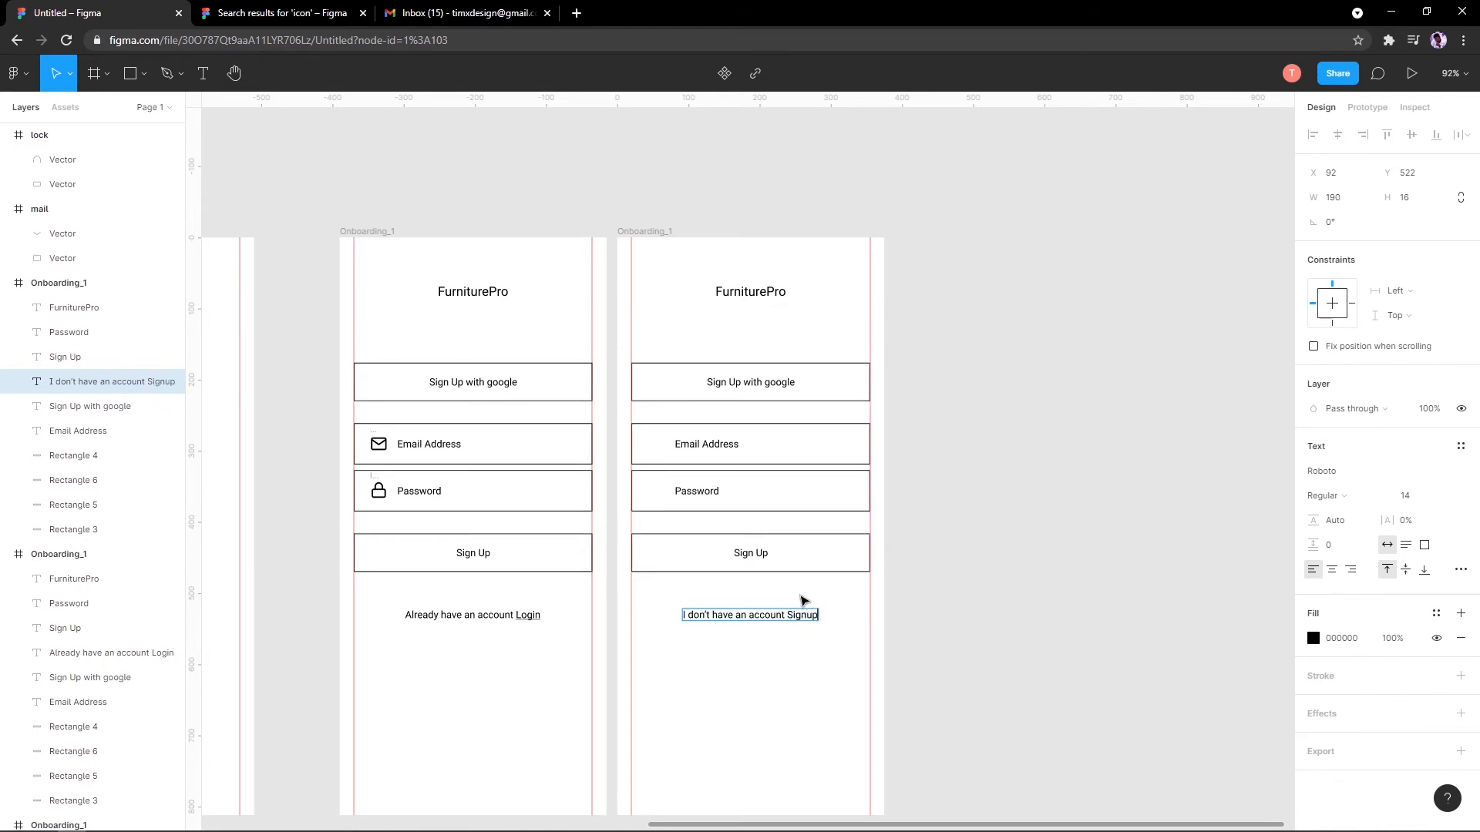
key("Escape")
Step: Underline the word Signup in the copy's account prompt
left_click(933, 458)
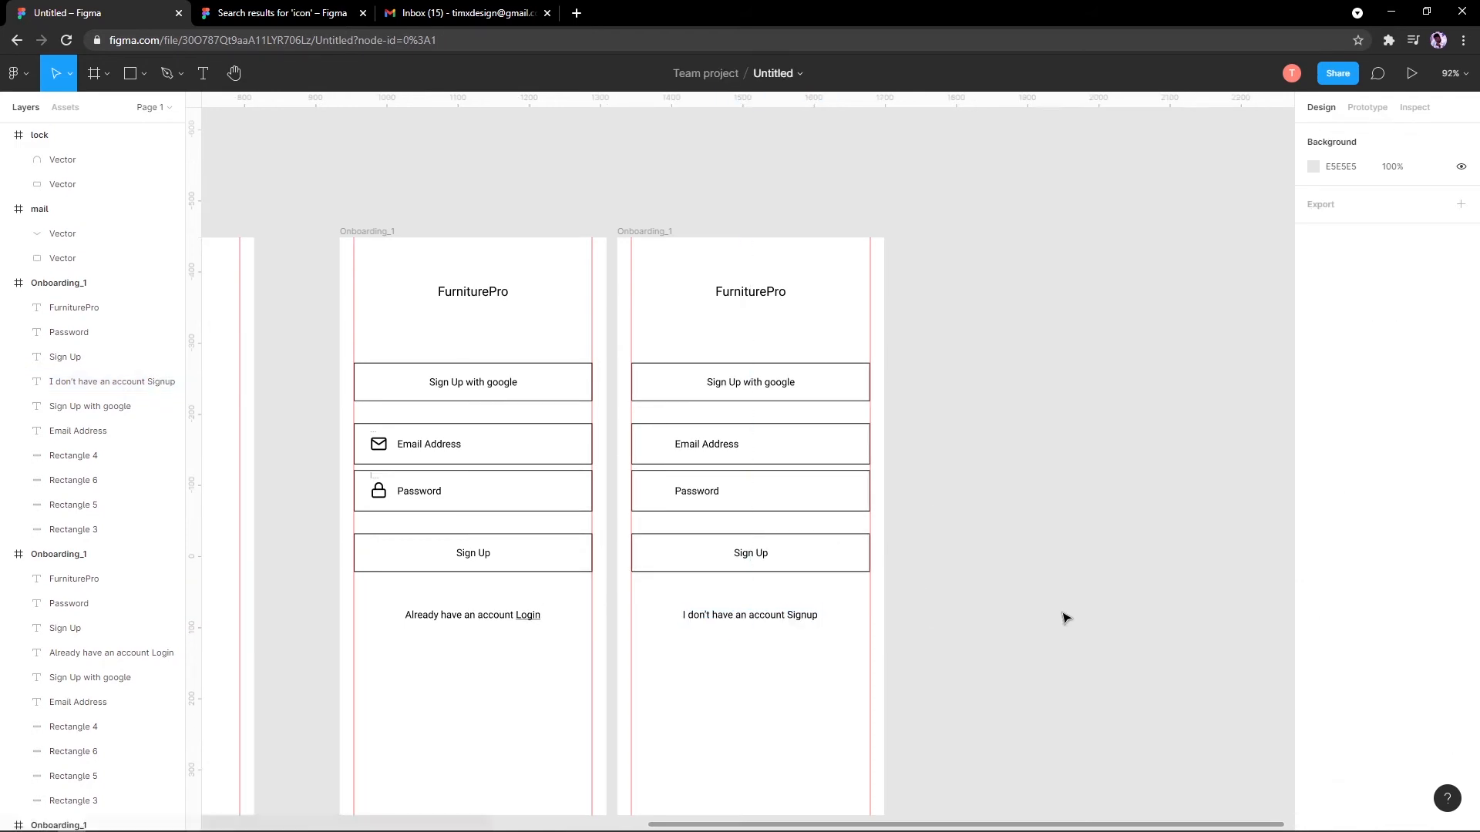
scroll(802, 617, "up", 3)
double_click(787, 619)
scroll(787, 619, "up", 4)
left_click_drag(786, 609, 879, 605)
key("ctrl+u")
key("Escape")
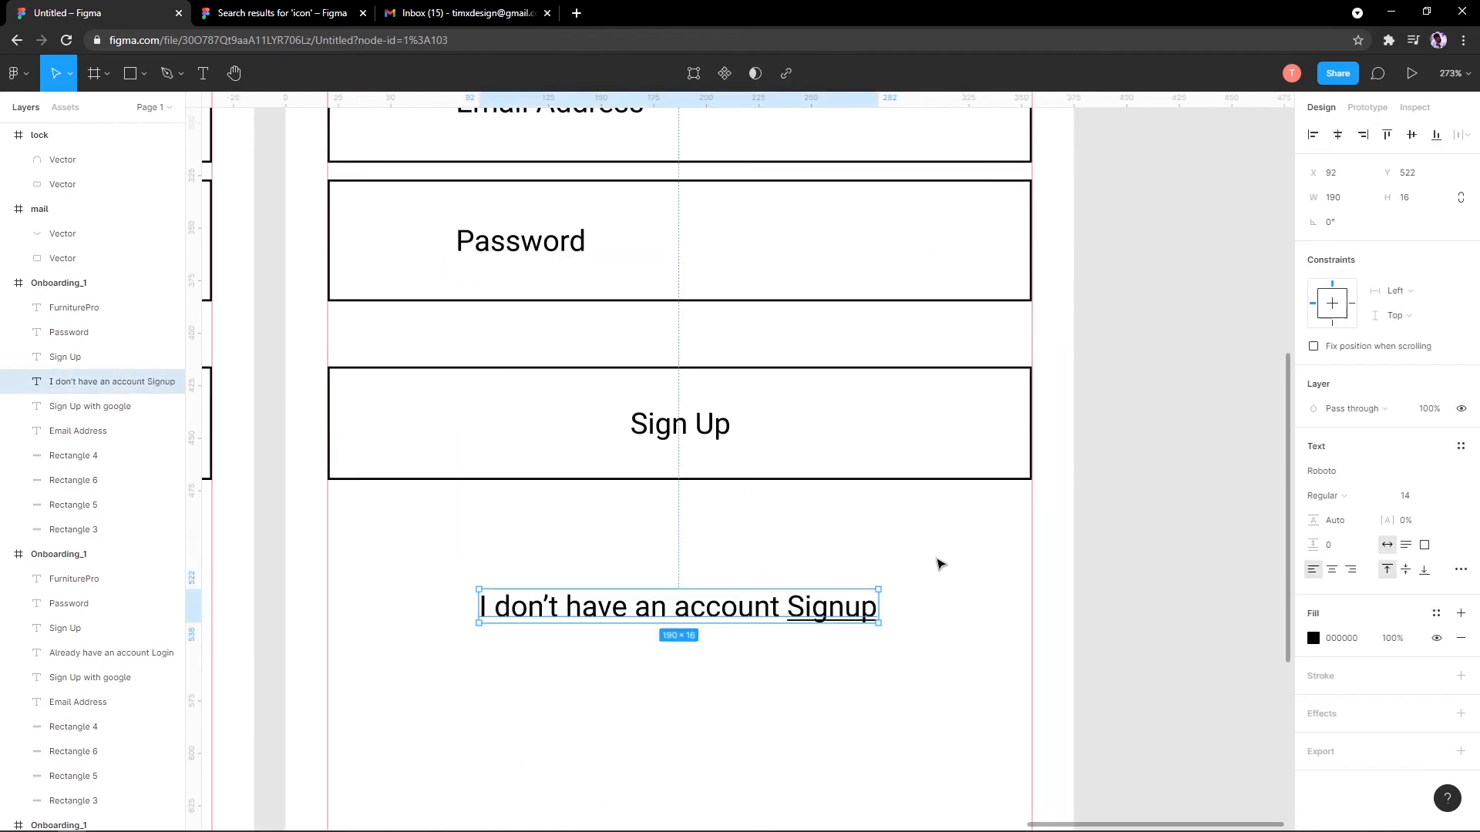
scroll(938, 562, "down", 5)
scroll(846, 356, "up", 3)
scroll(846, 356, "up", 3)
scroll(847, 356, "right", 2)
Step: Change the google button label on the copy to 'Sign In with google'
double_click(789, 395)
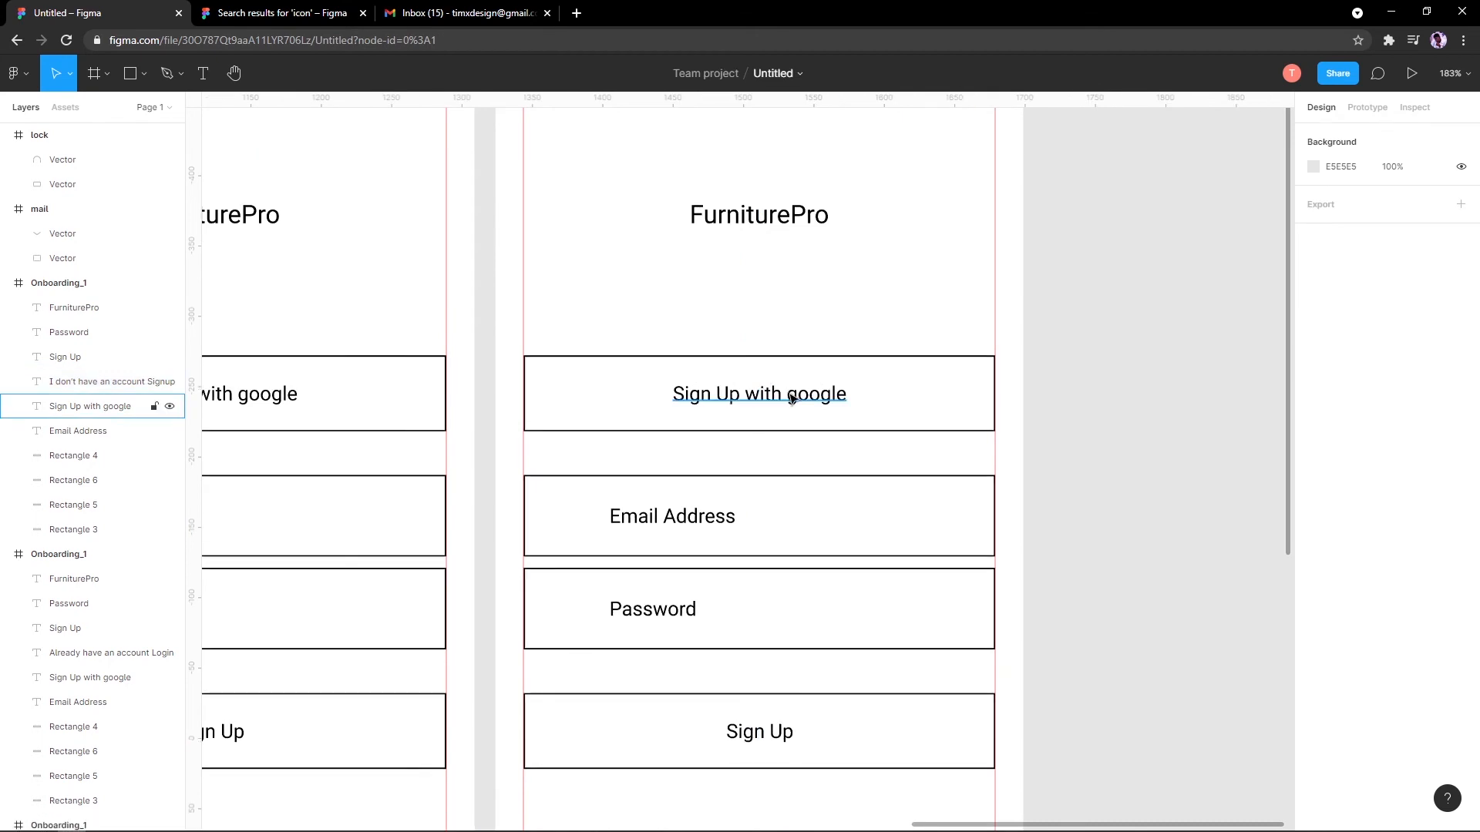
left_click(730, 394)
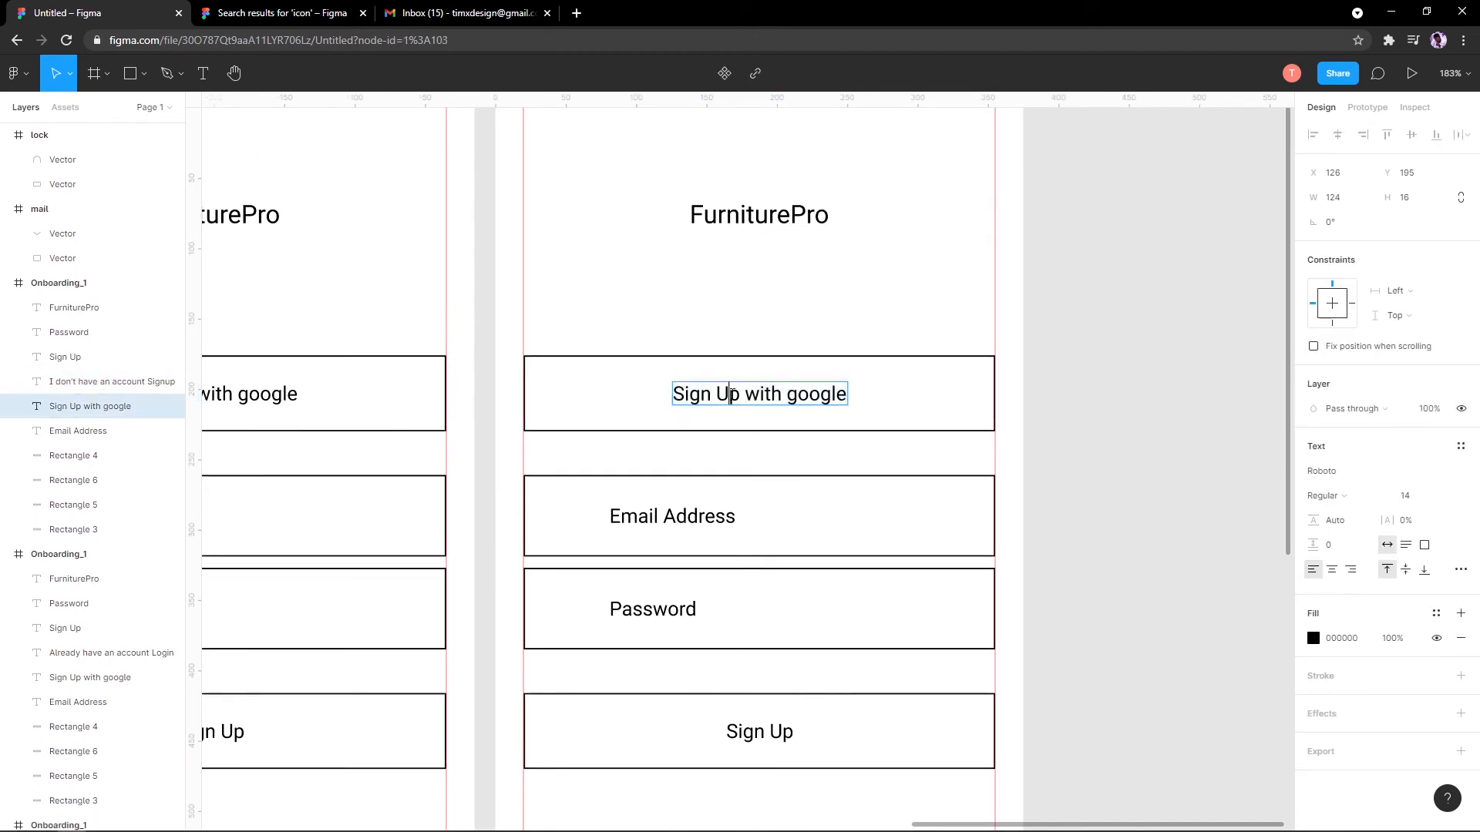
type("In")
key("Escape")
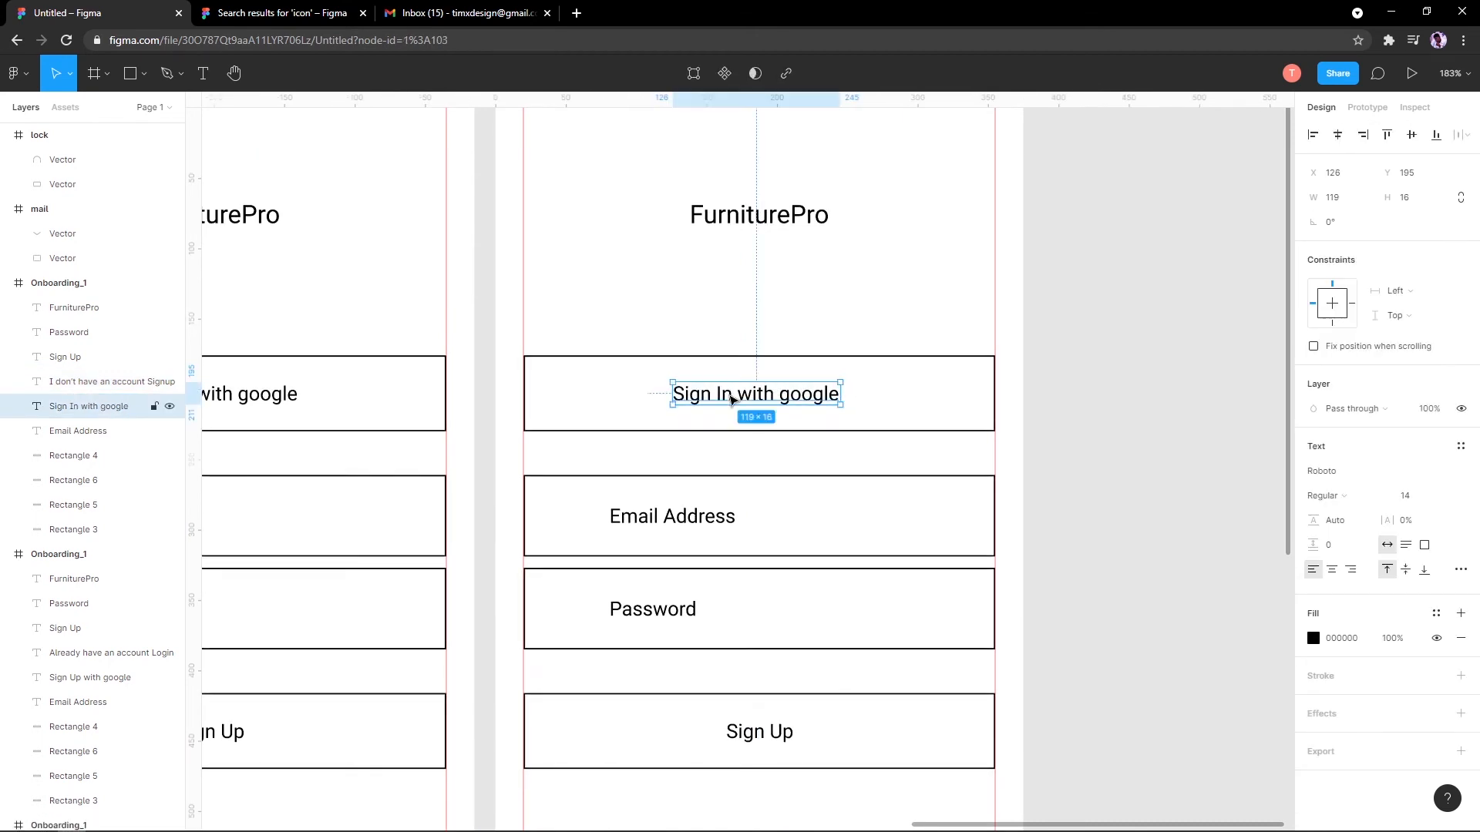
scroll(873, 227, "down", 4)
scroll(874, 227, "up", 2)
scroll(792, 400, "down", 3)
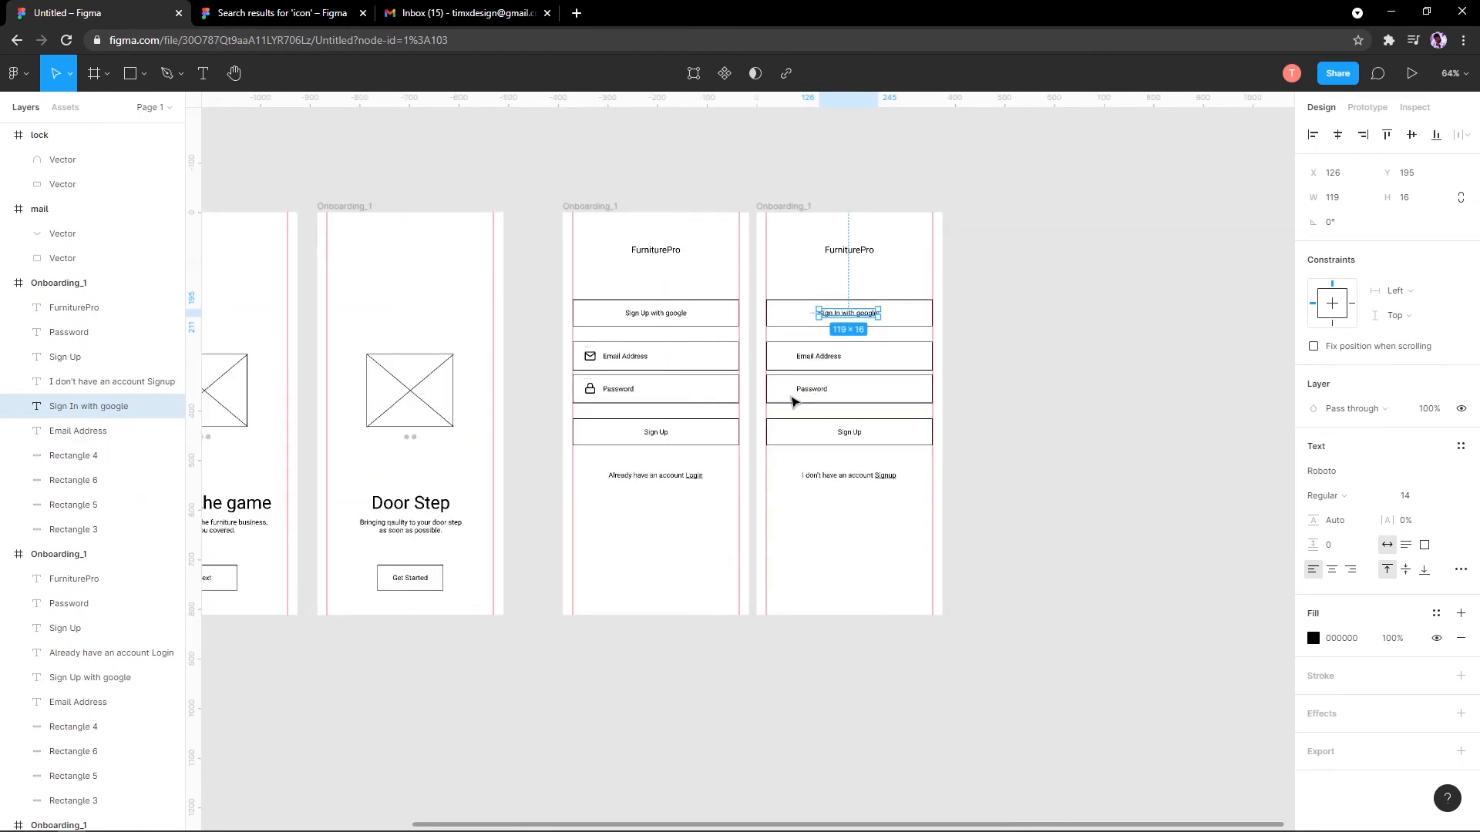
scroll(841, 362, "up", 3)
left_click(837, 327)
left_click(759, 323)
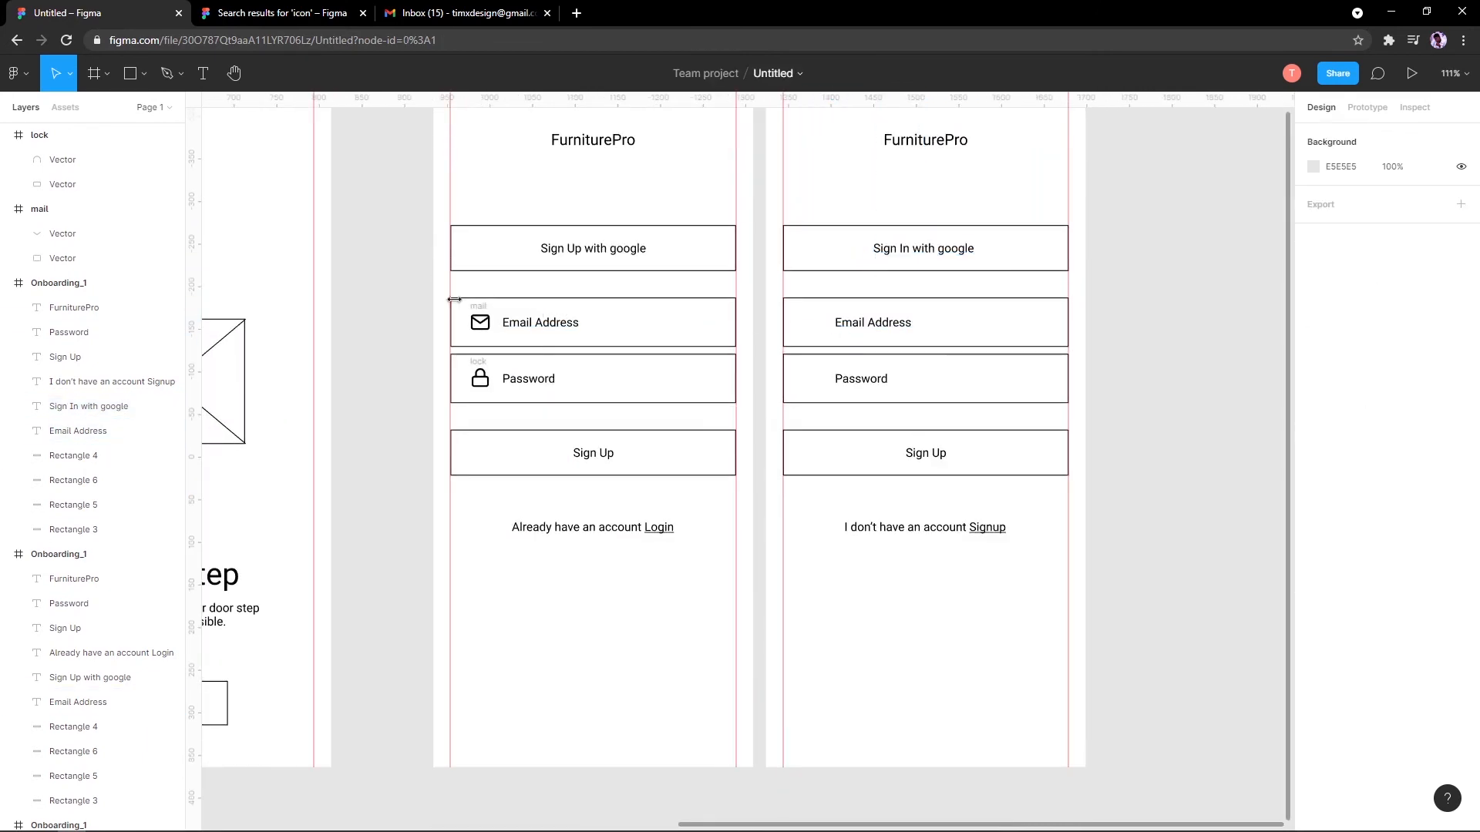
Step: Select the mail and lock icons, undo a trial move into the frame, then cut them
left_click(480, 322)
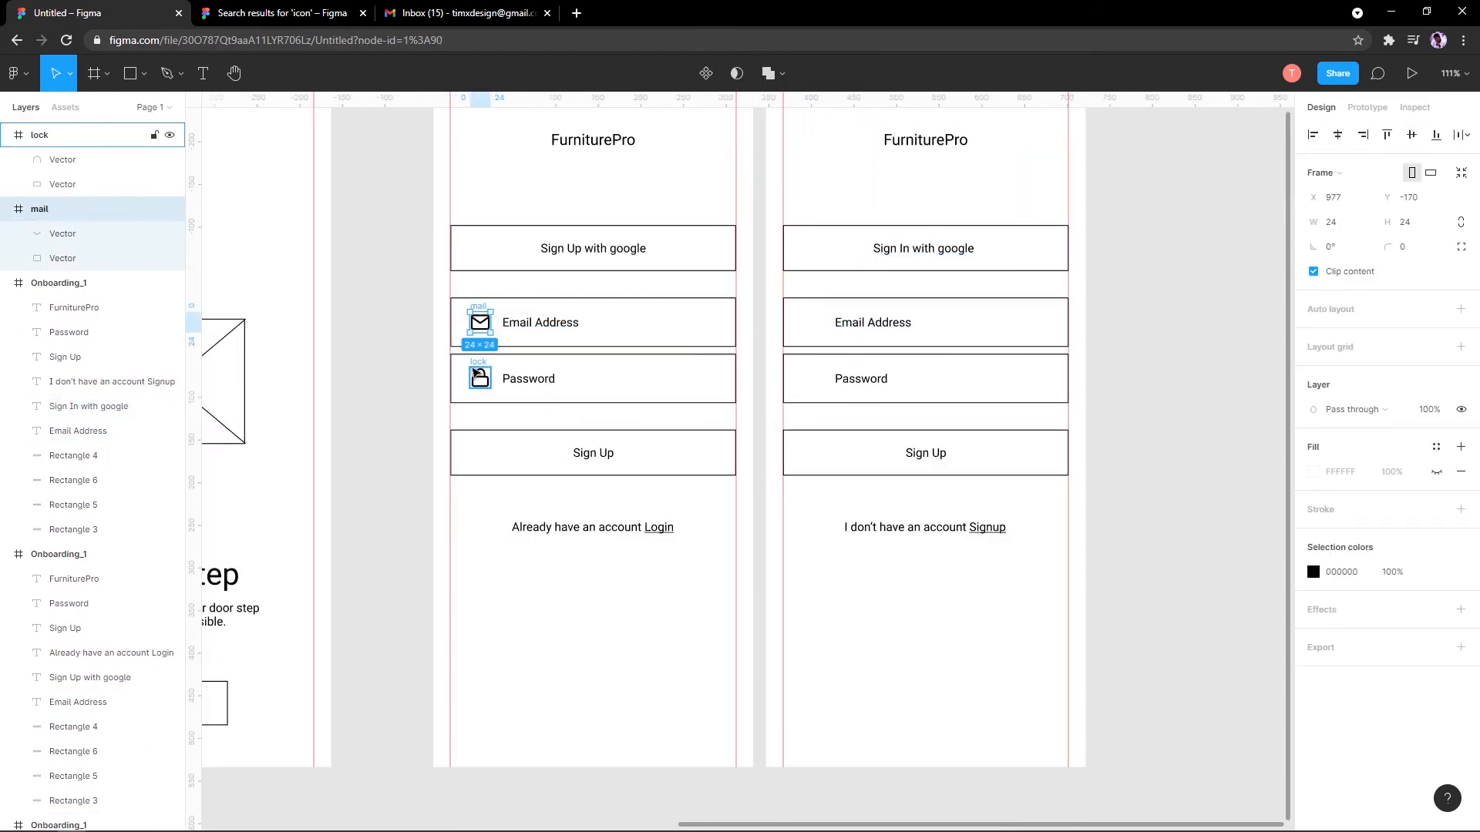
left_click(478, 372, "shift")
left_click_drag(37, 209, 93, 326)
scroll(87, 327, "down", 2)
key("ctrl+z")
scroll(493, 310, "up", 1)
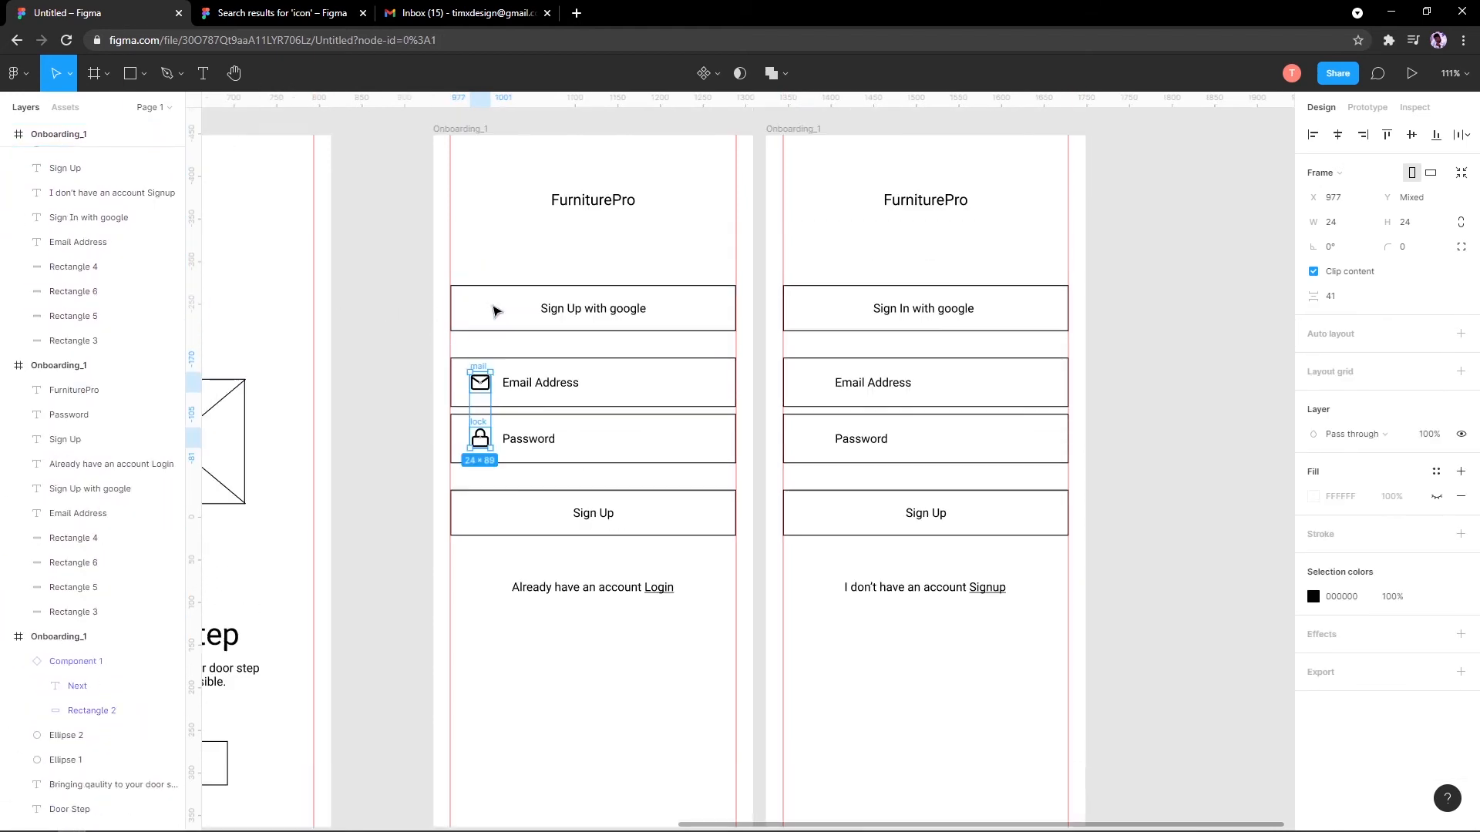
scroll(490, 408, "up", 5)
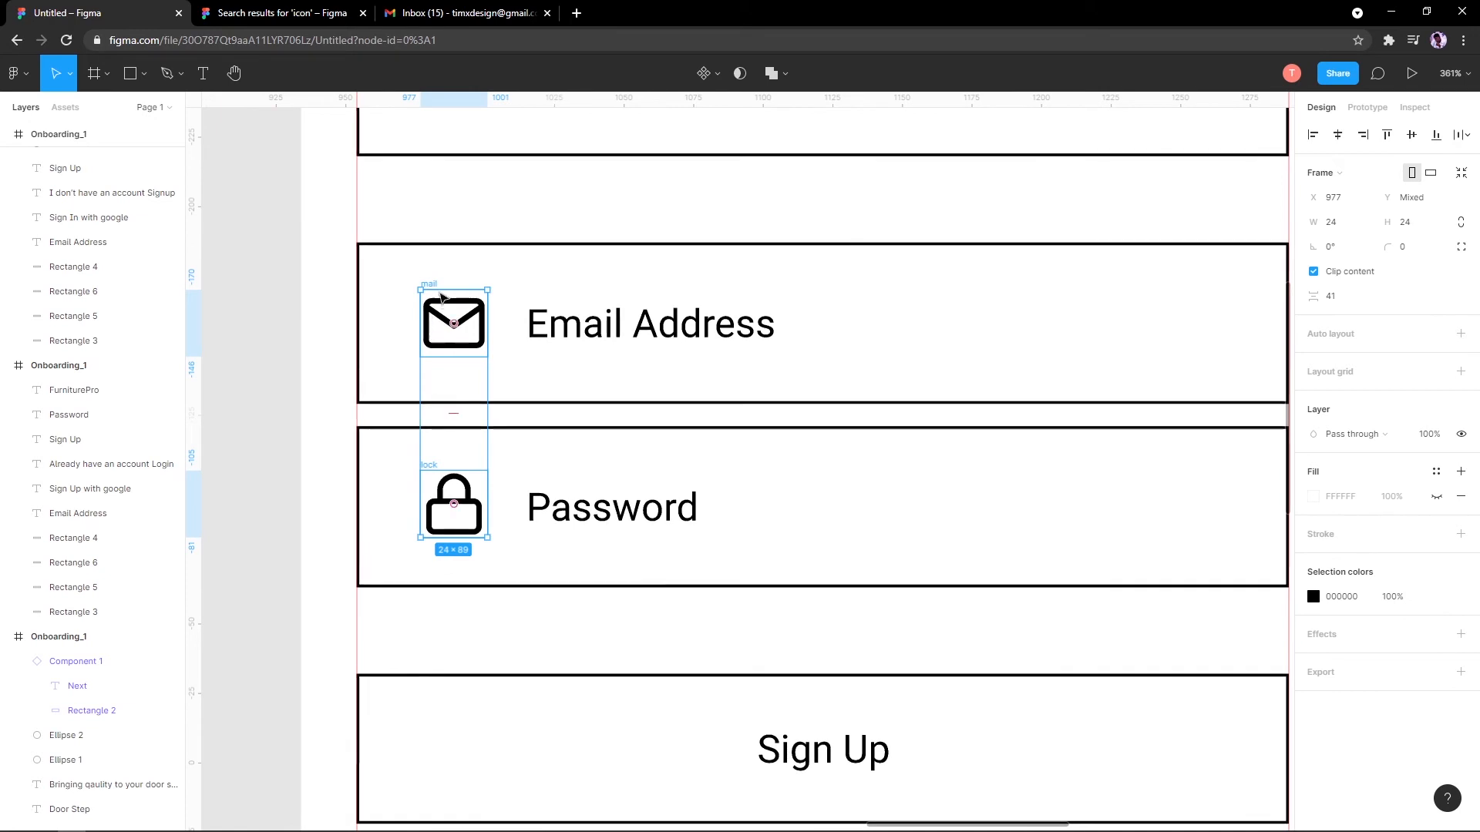
scroll(447, 317, "down", 2)
scroll(447, 324, "up", 4)
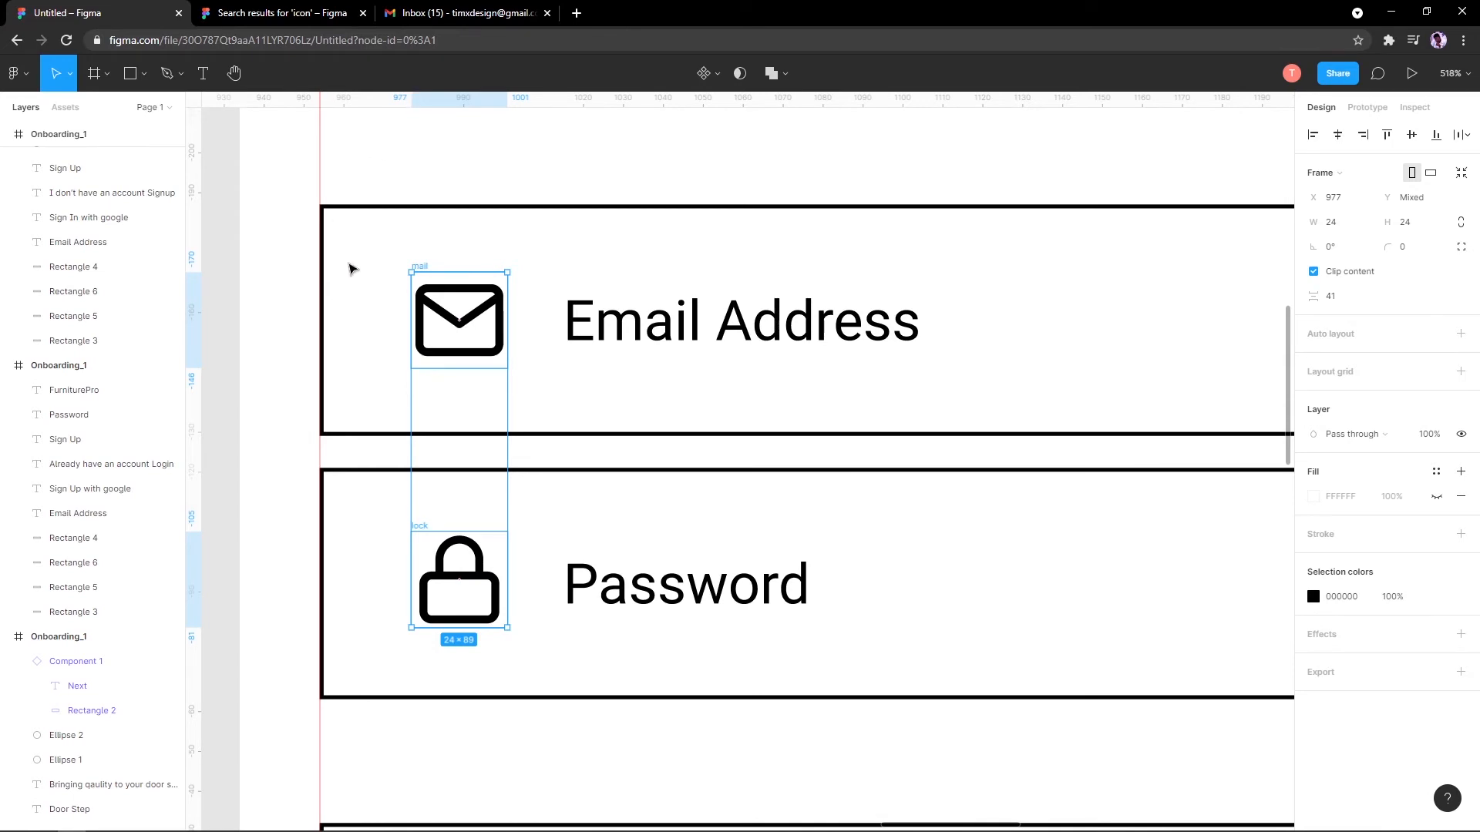
scroll(330, 304, "down", 5)
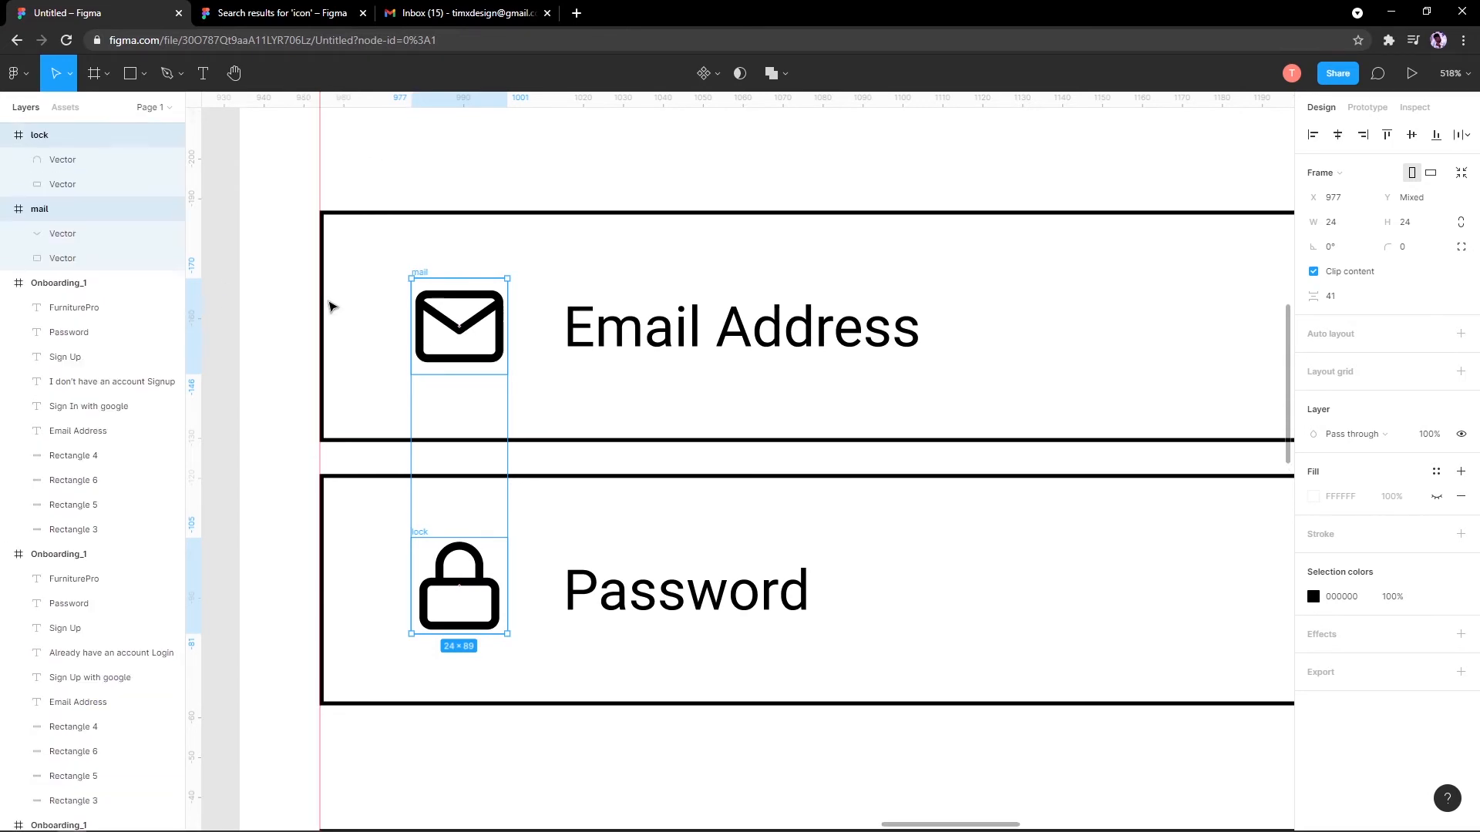
scroll(308, 456, "down", 2)
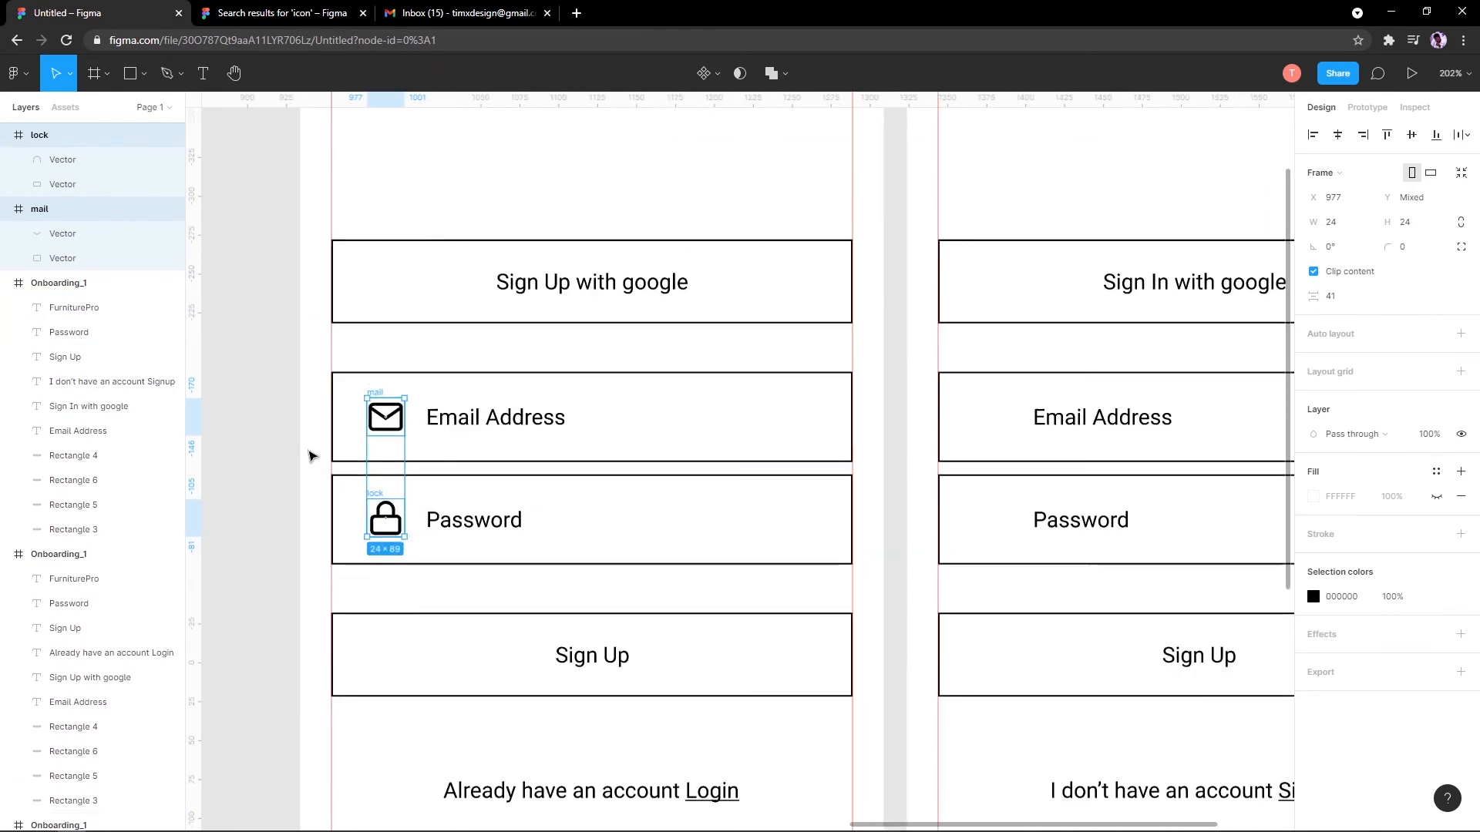
scroll(307, 455, "up", 4)
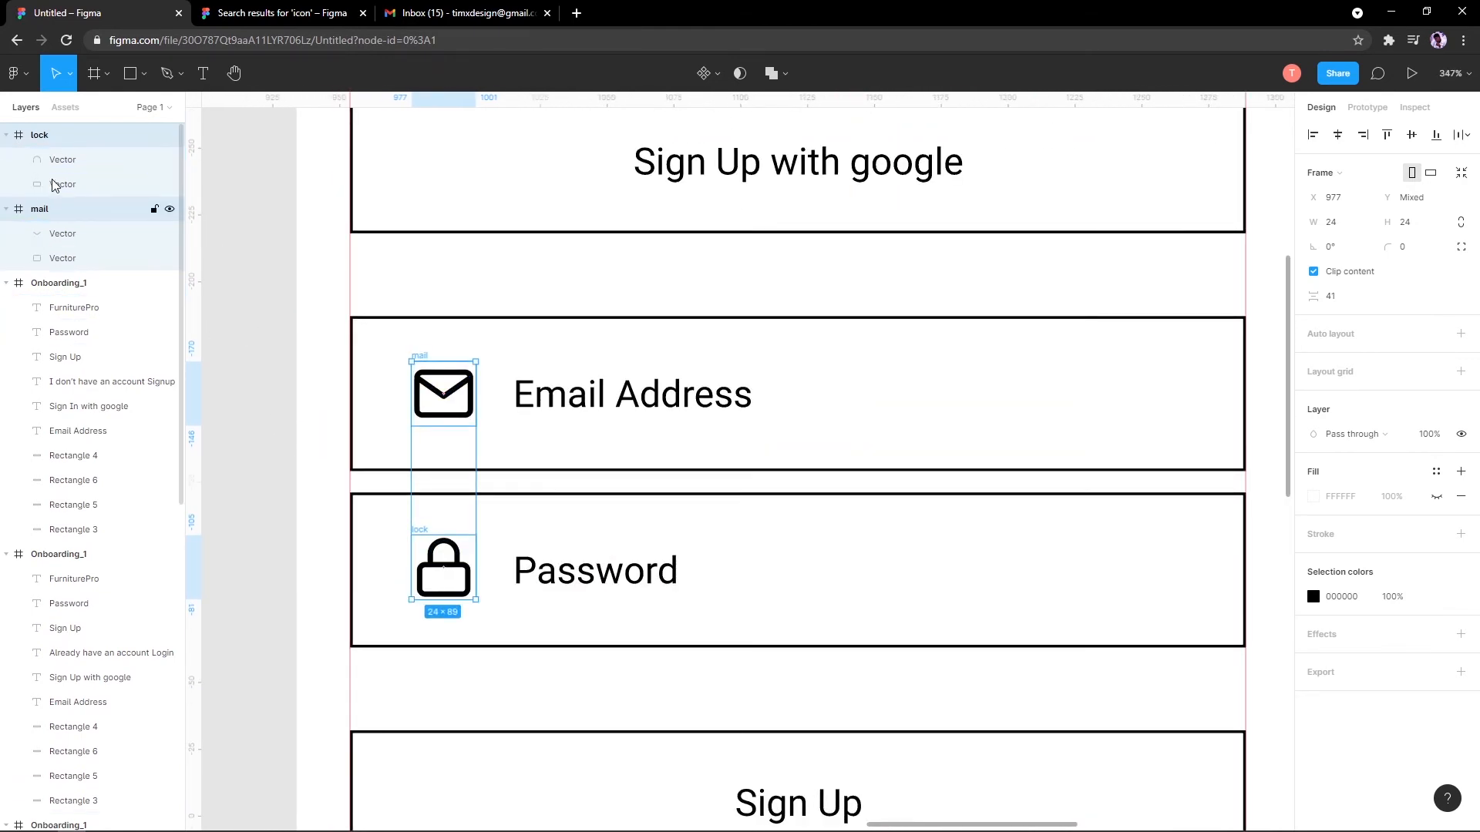
scroll(694, 308, "up", 2)
scroll(664, 322, "down", 3)
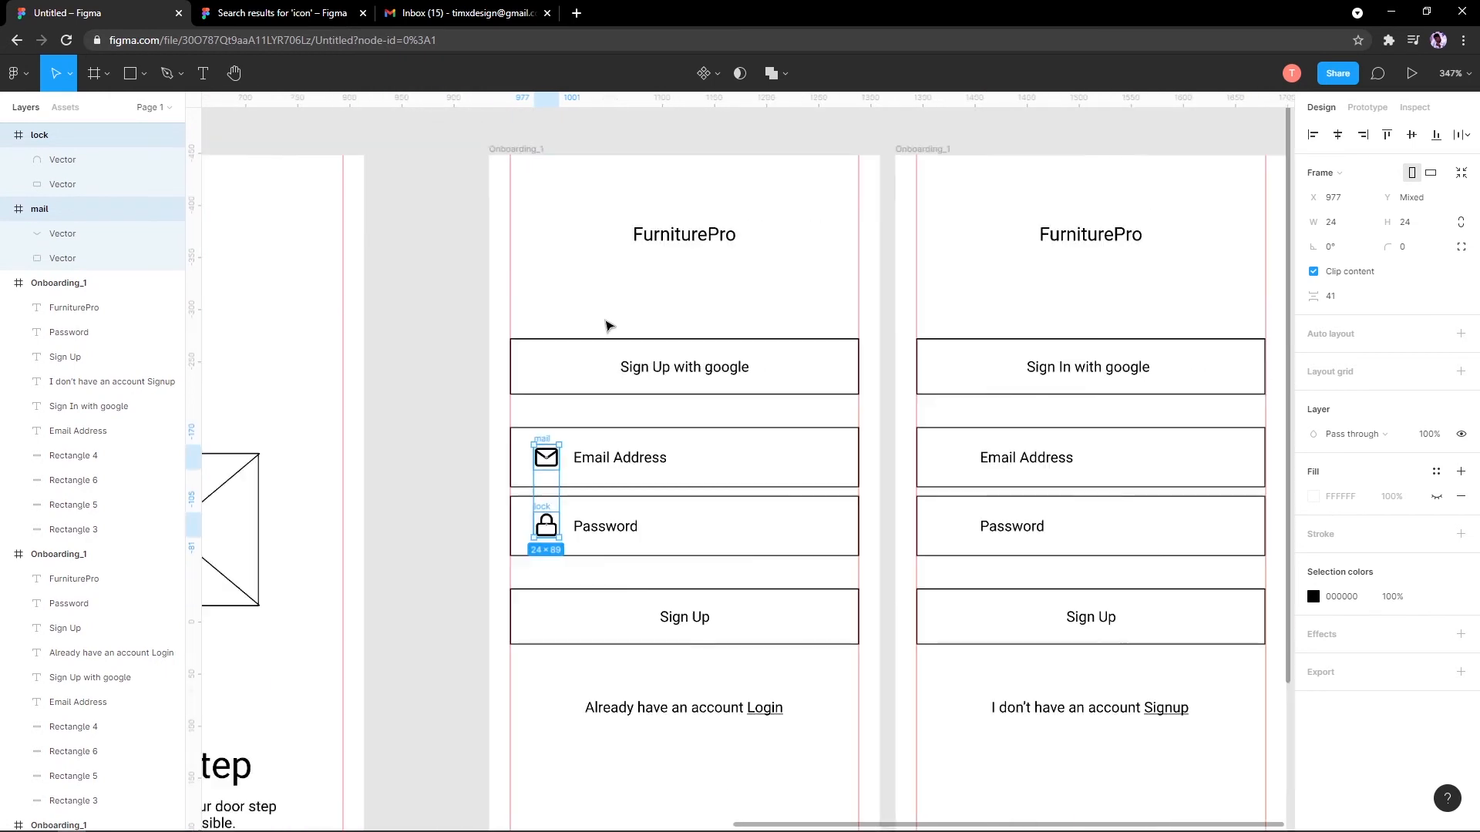
scroll(528, 390, "up", 3)
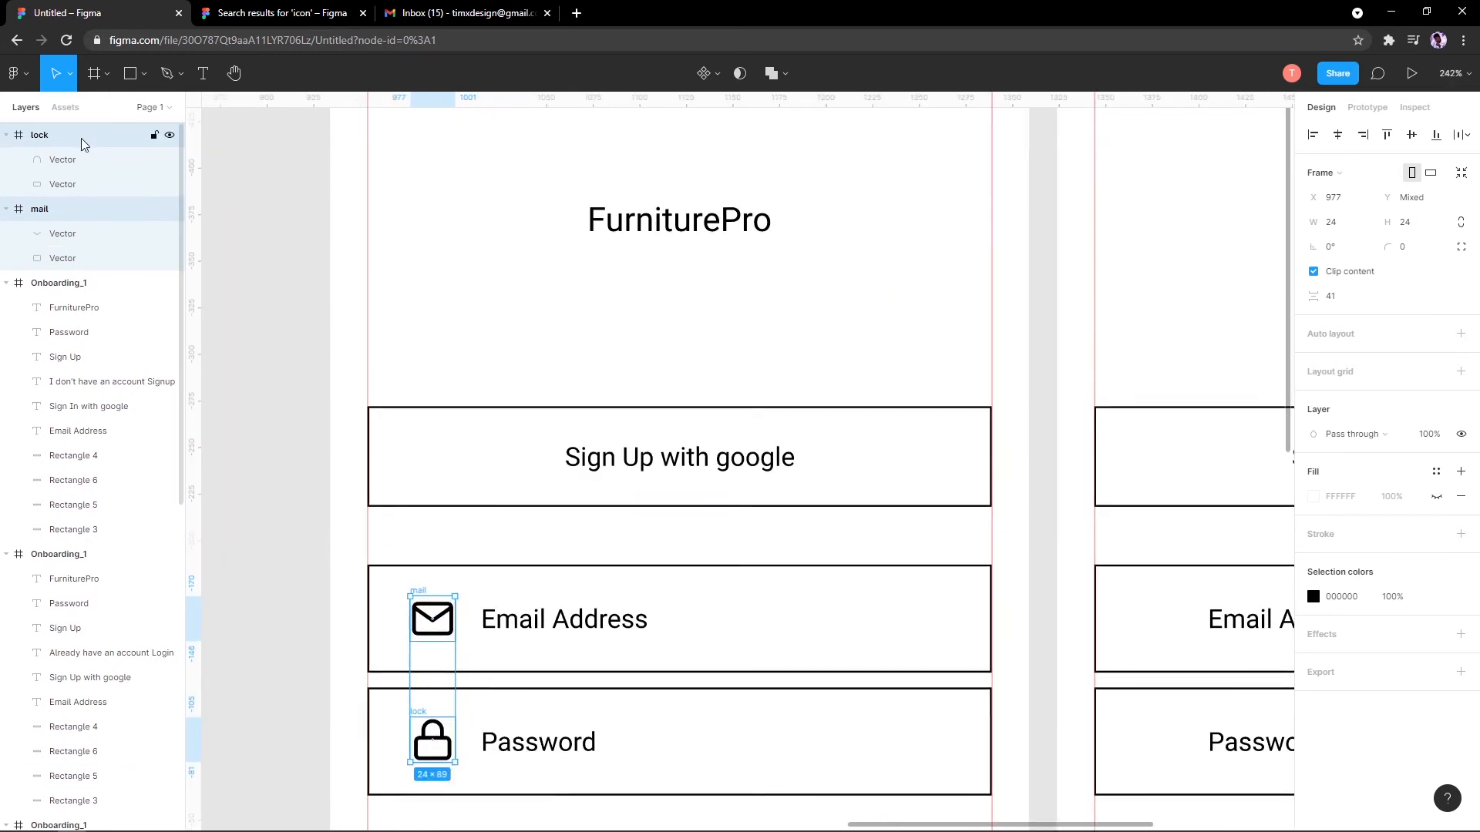
scroll(562, 380, "down", 5)
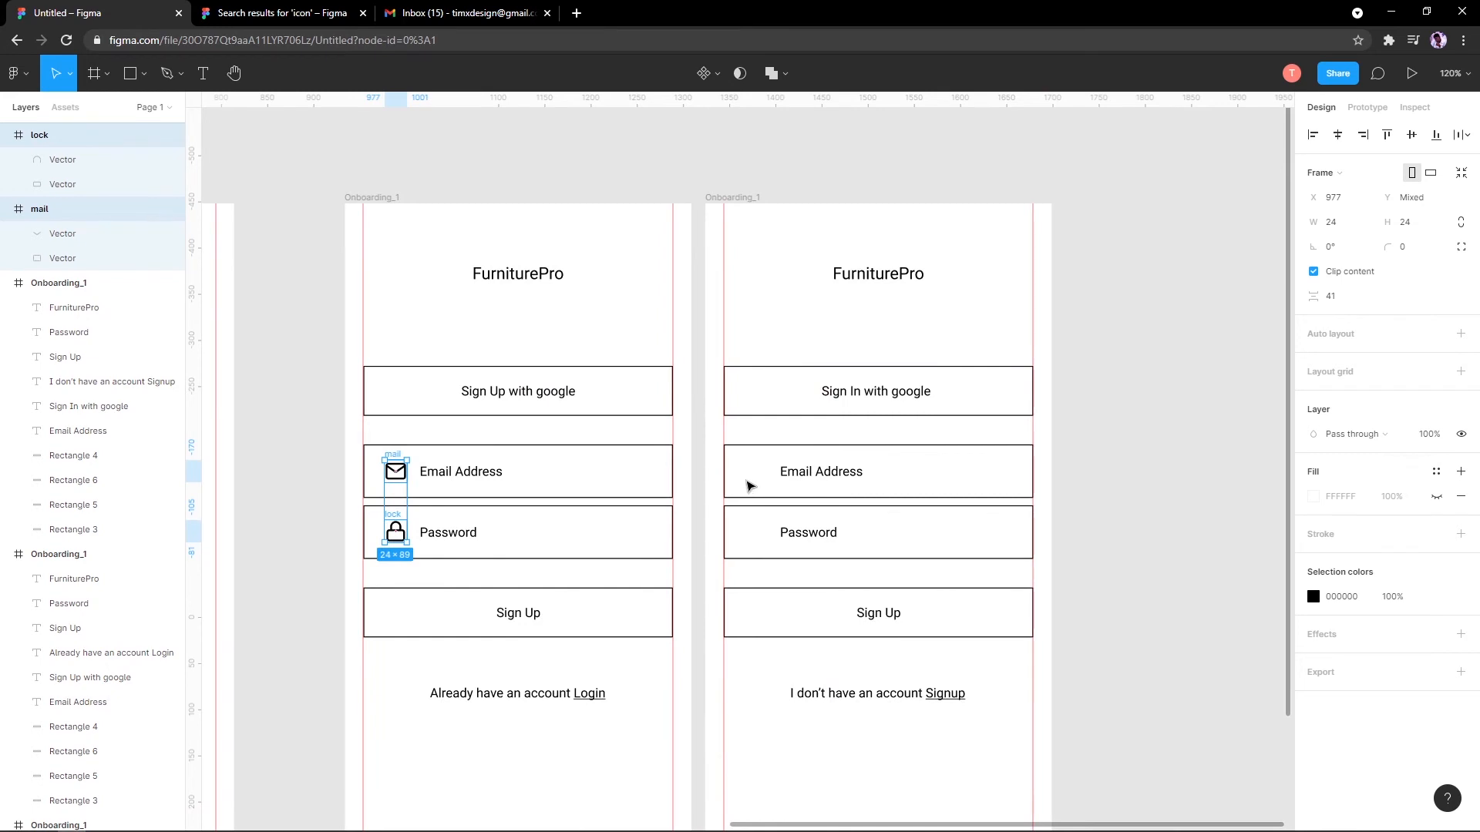
key("Delete")
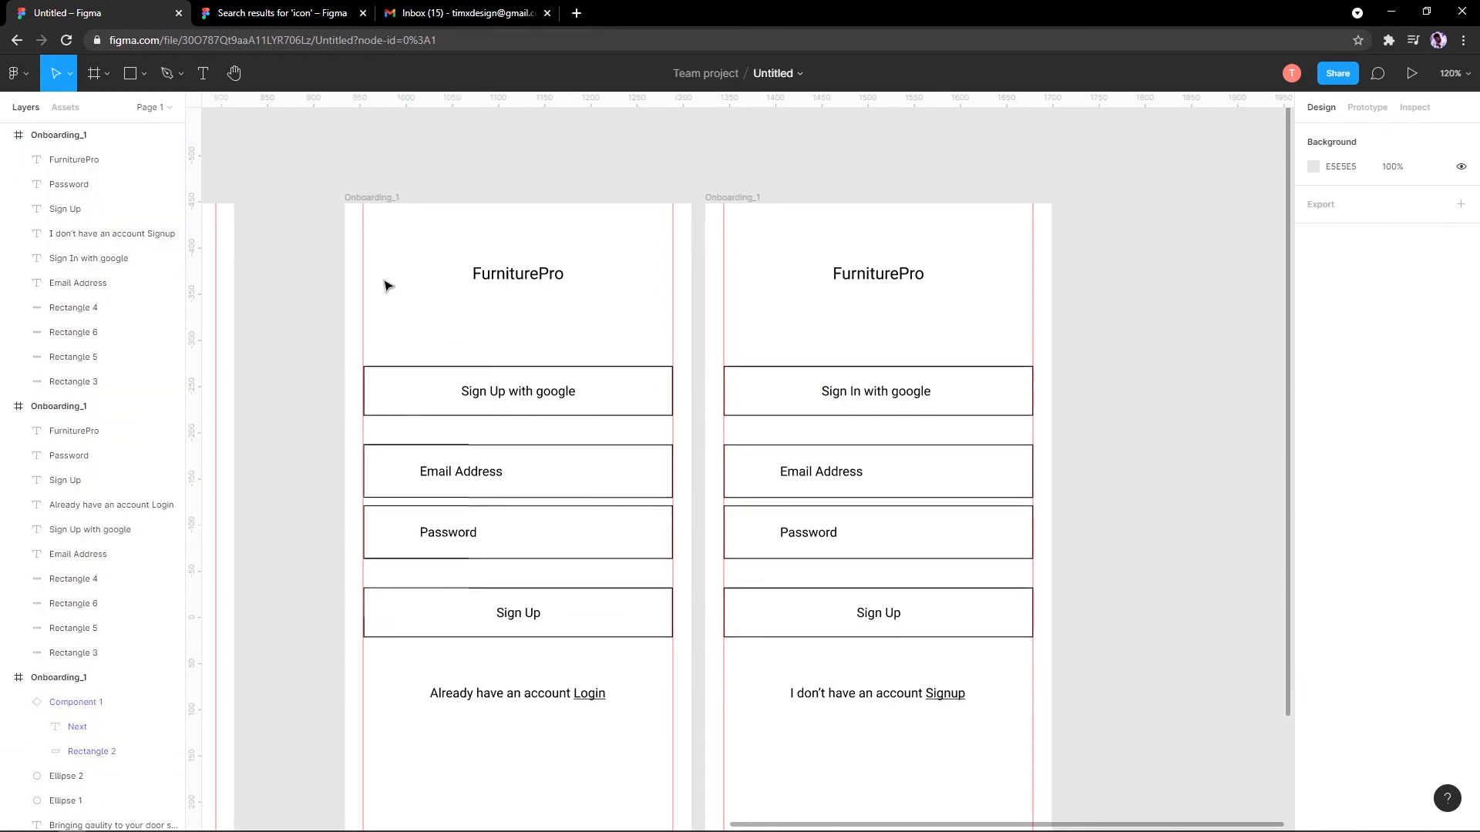
Step: Paste the mail and lock icons into the sign-up screen beside Email Address and Password
left_click(376, 200)
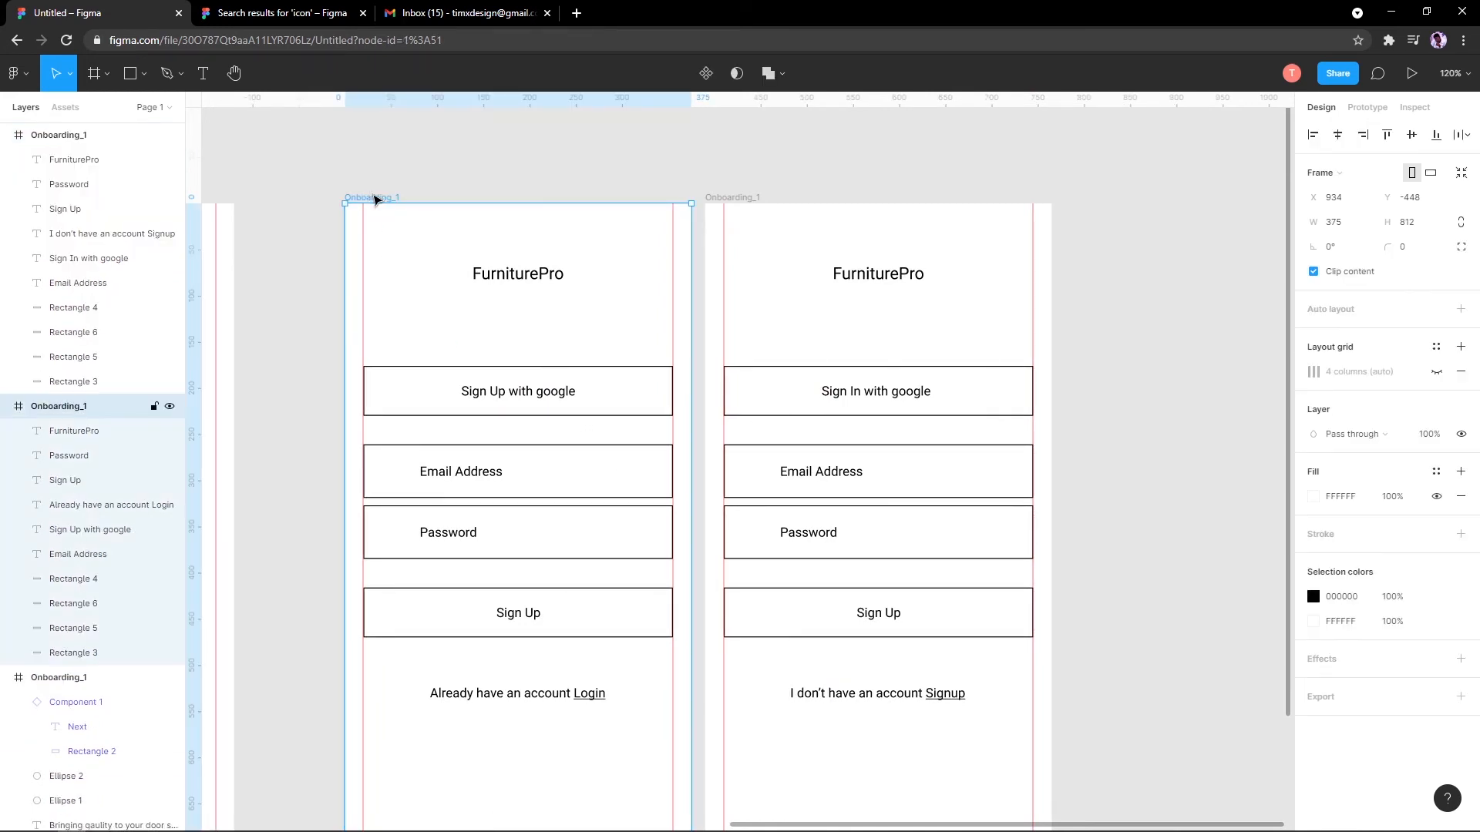
key("ctrl+v")
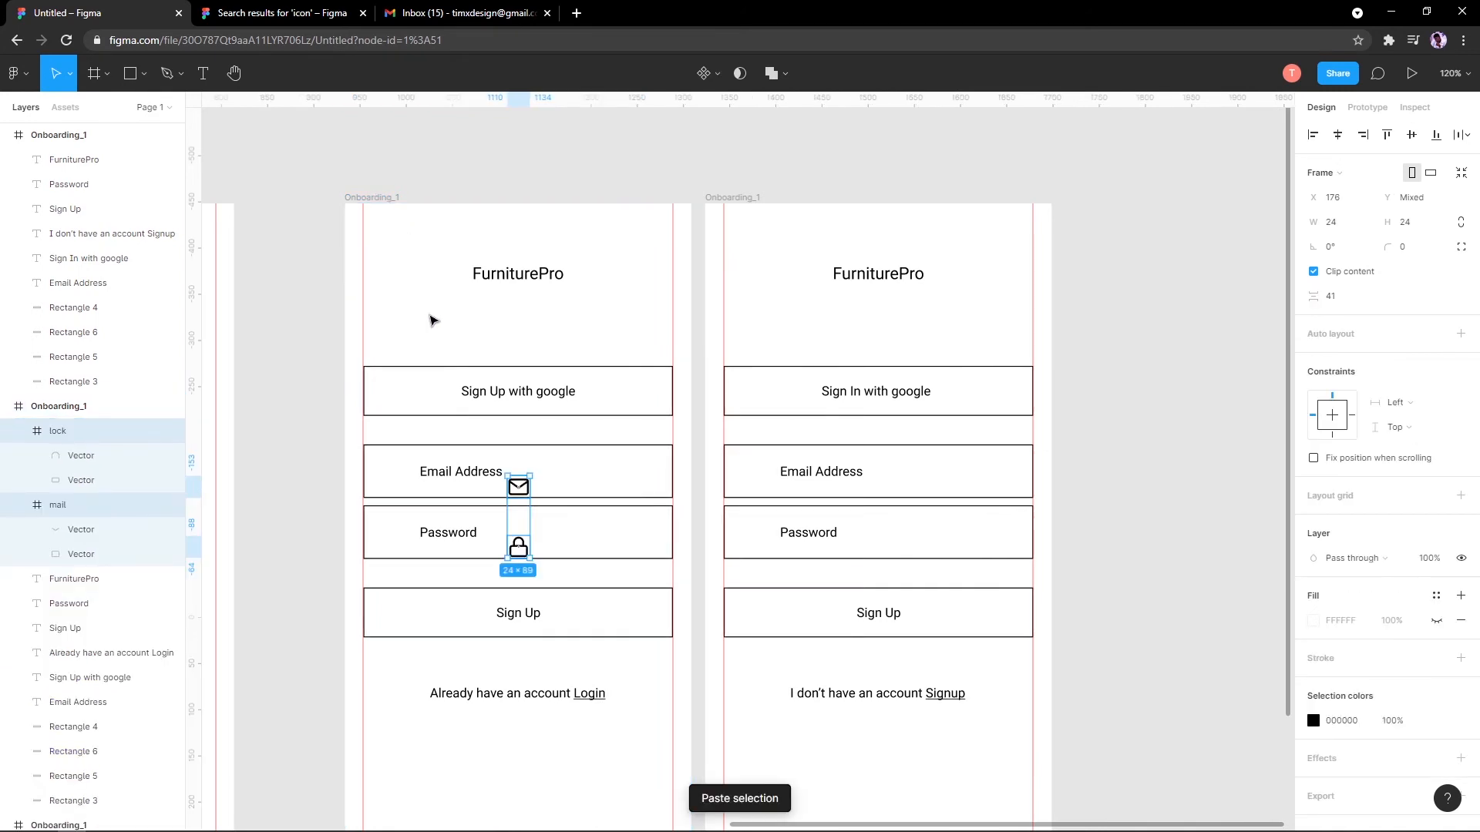
scroll(499, 516, "up", 5, "ctrl")
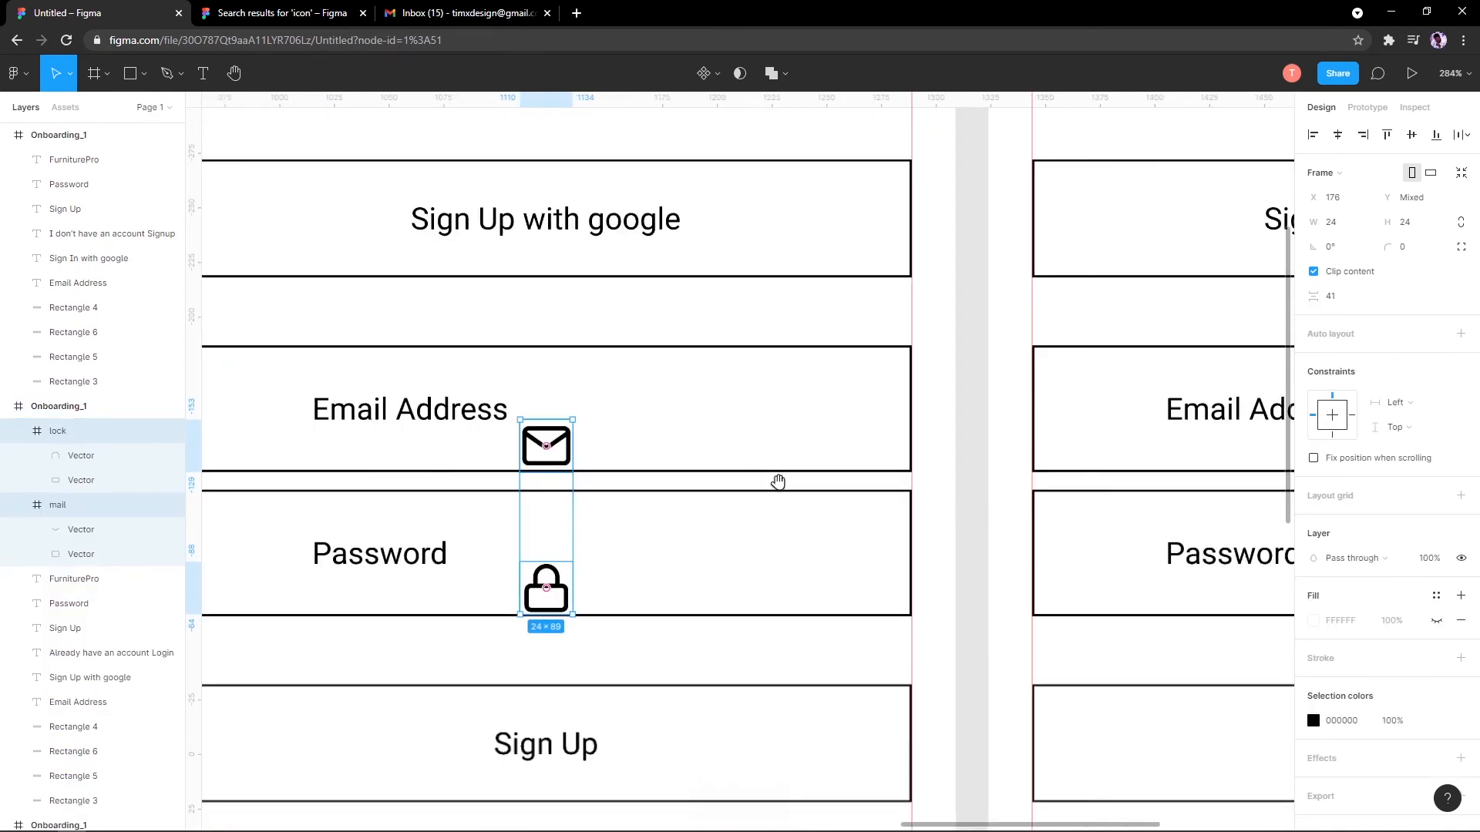
left_click_drag(537, 465, 483, 453)
scroll(485, 450, "down", 7)
scroll(574, 439, "up", 4)
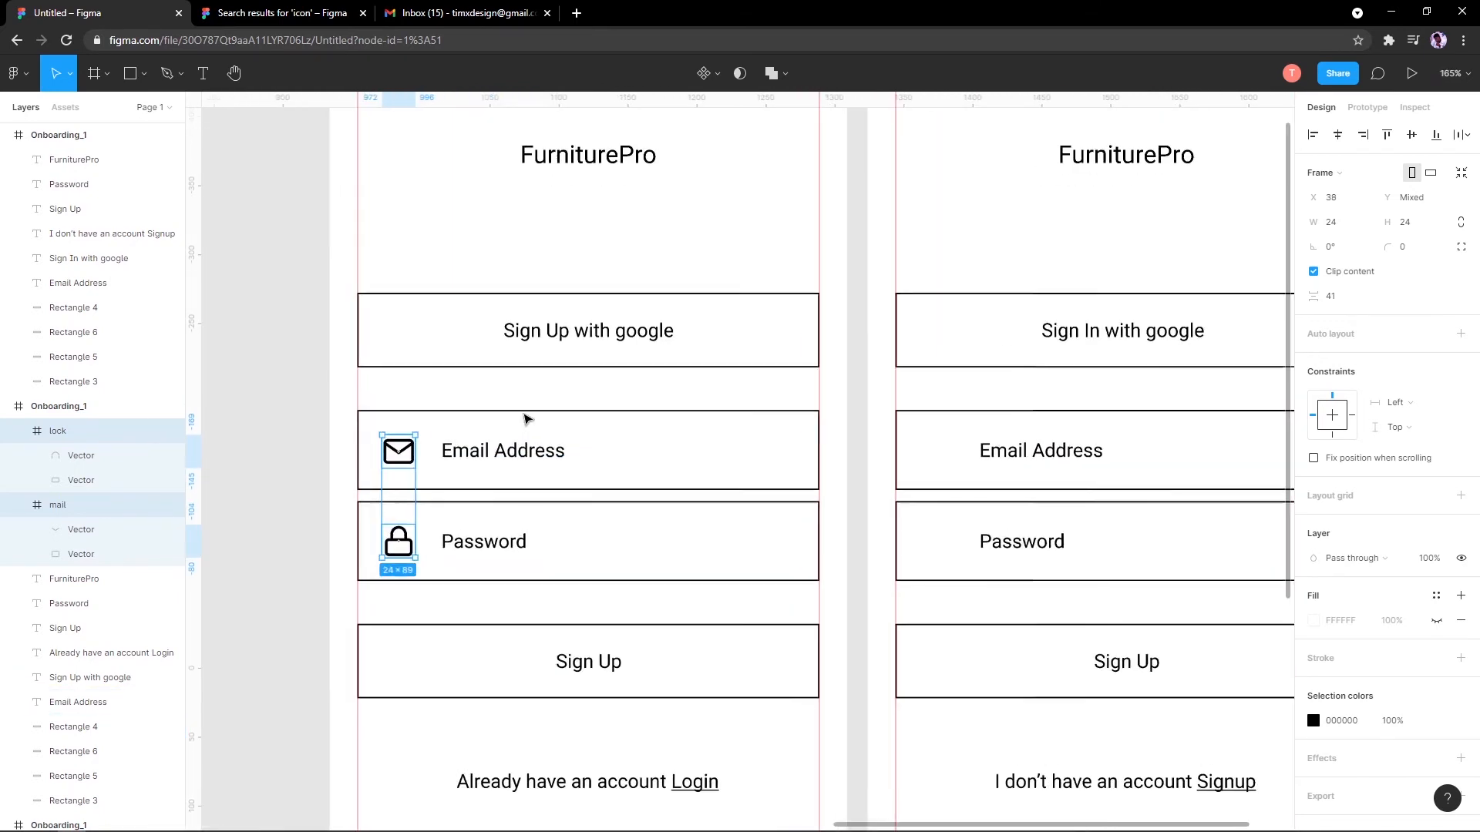
scroll(643, 390, "right", 3)
left_click(830, 436)
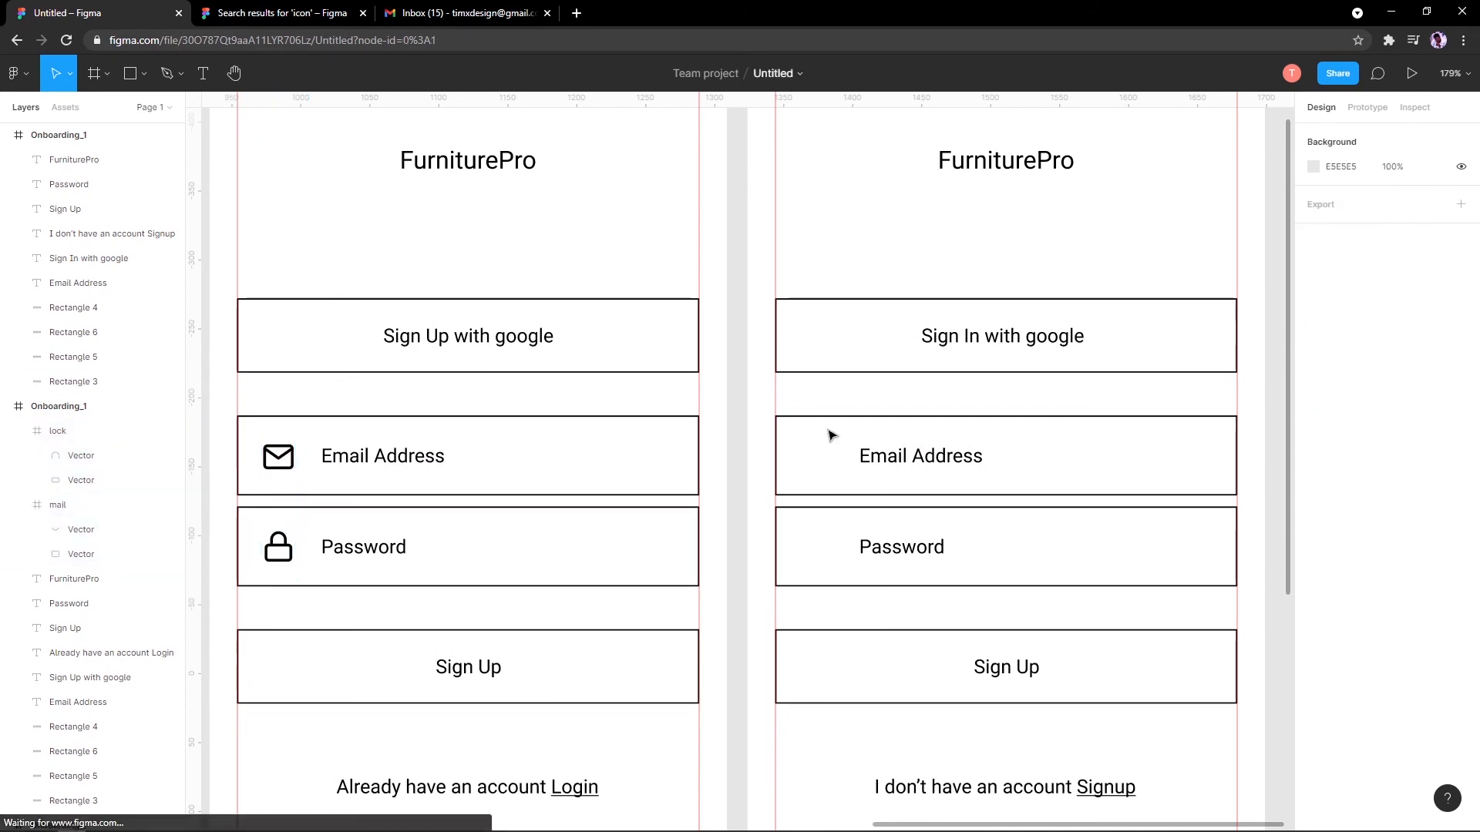
Step: Paste copies of the mail and lock icons into the sign-in screen
scroll(802, 321, "up", 3)
right_click(770, 238)
left_click(775, 242)
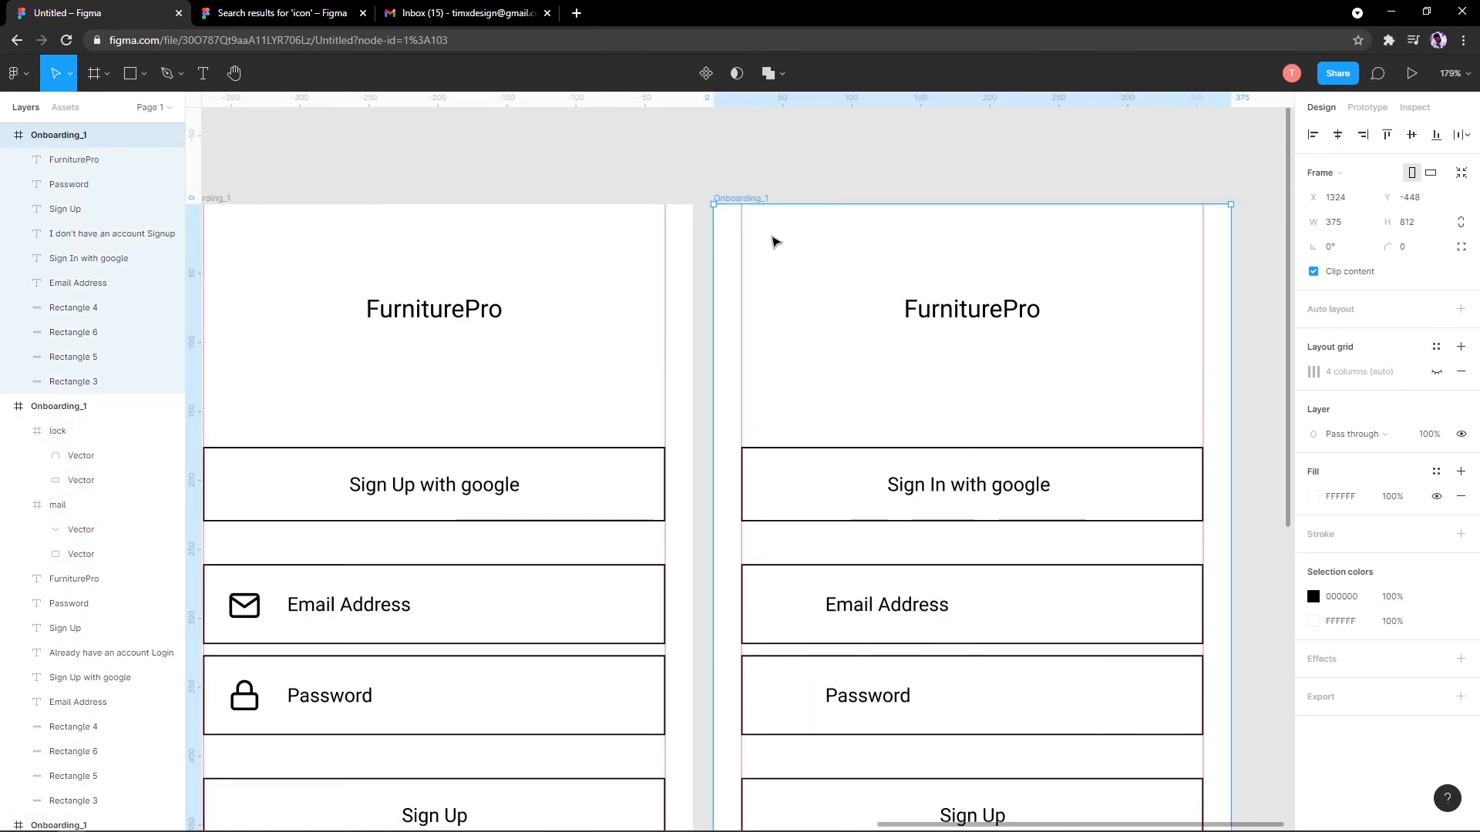
key("ctrl+v")
scroll(829, 331, "down", 3)
Step: Place the mail and lock icons in the sign-in screen's fields and select the whole sign-in frame
left_click(853, 314)
scroll(848, 312, "down", 5)
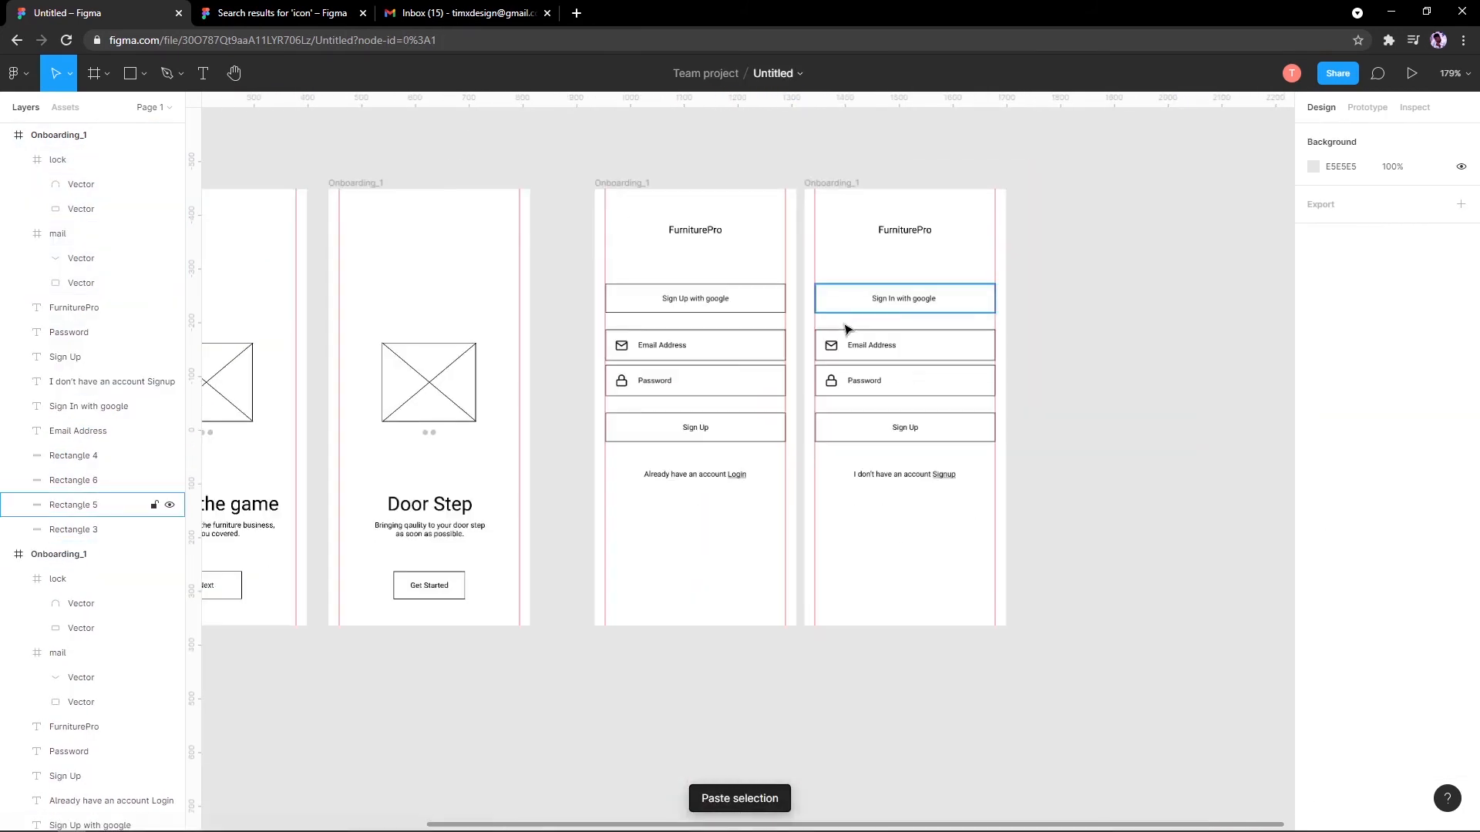
scroll(786, 486, "down", 3)
scroll(796, 488, "up", 10)
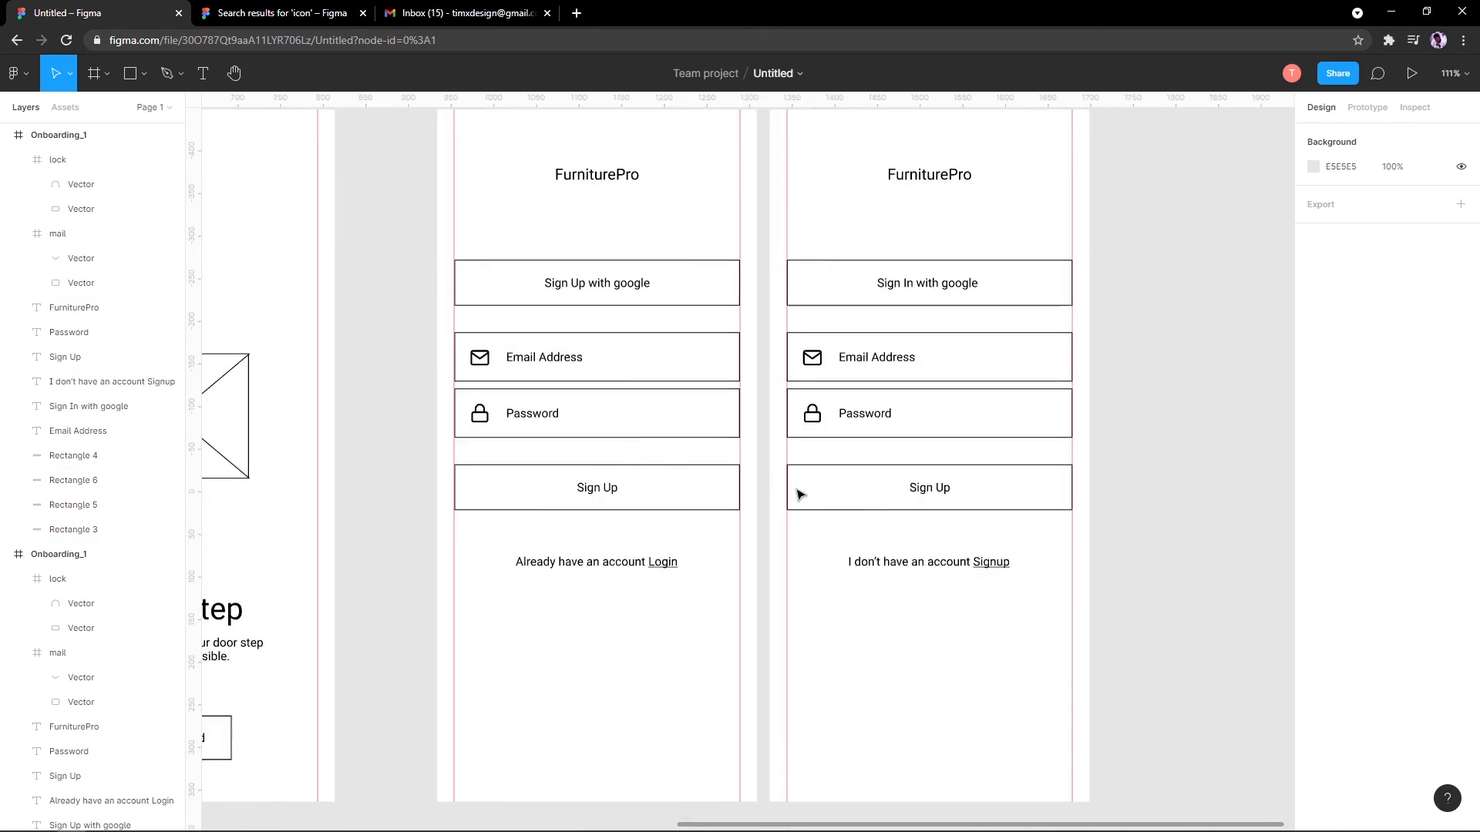
scroll(848, 505, "down", 5)
scroll(819, 499, "up", 5)
scroll(771, 497, "down", 6)
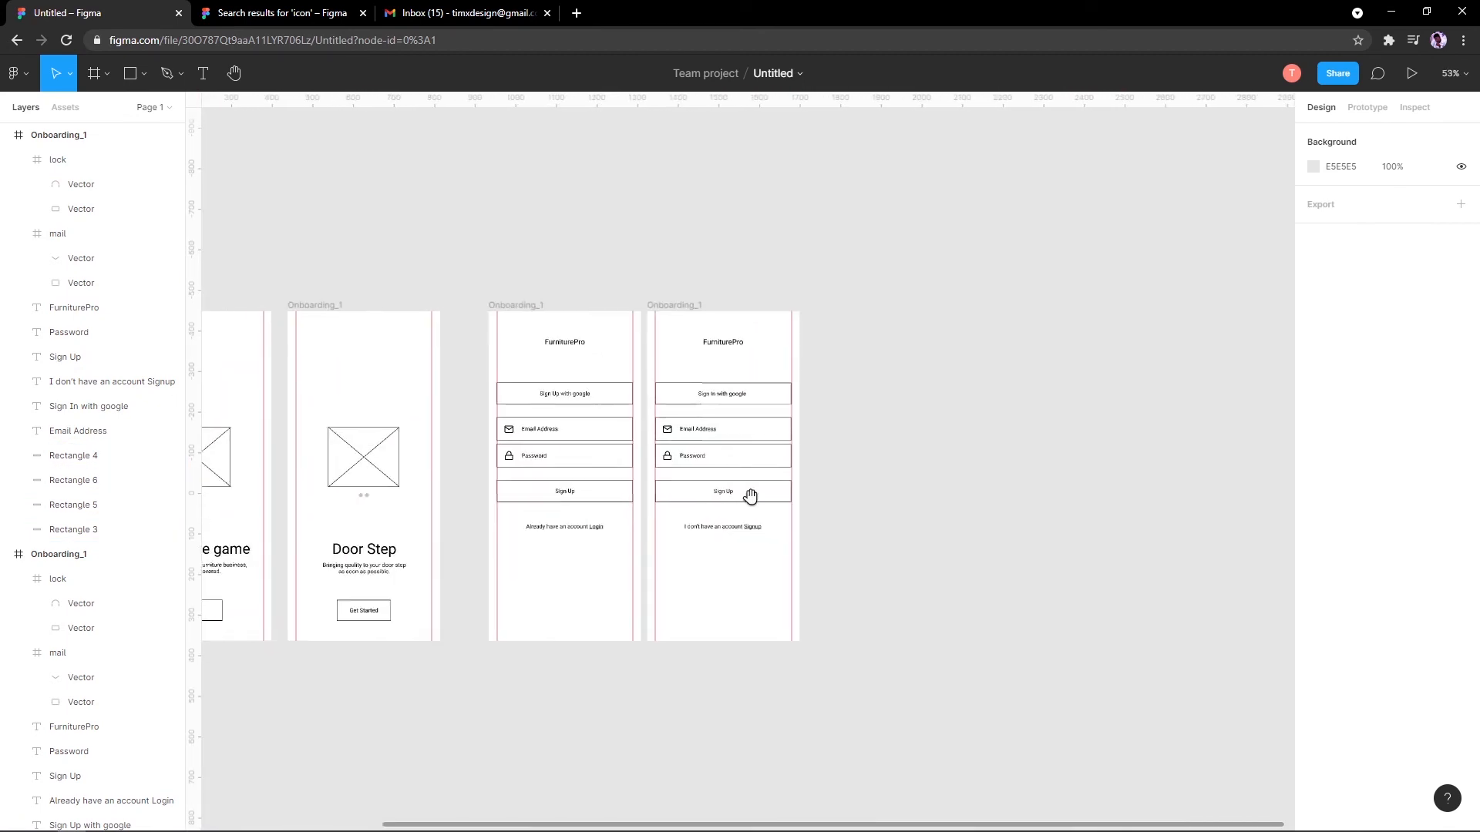
scroll(750, 495, "up", 5)
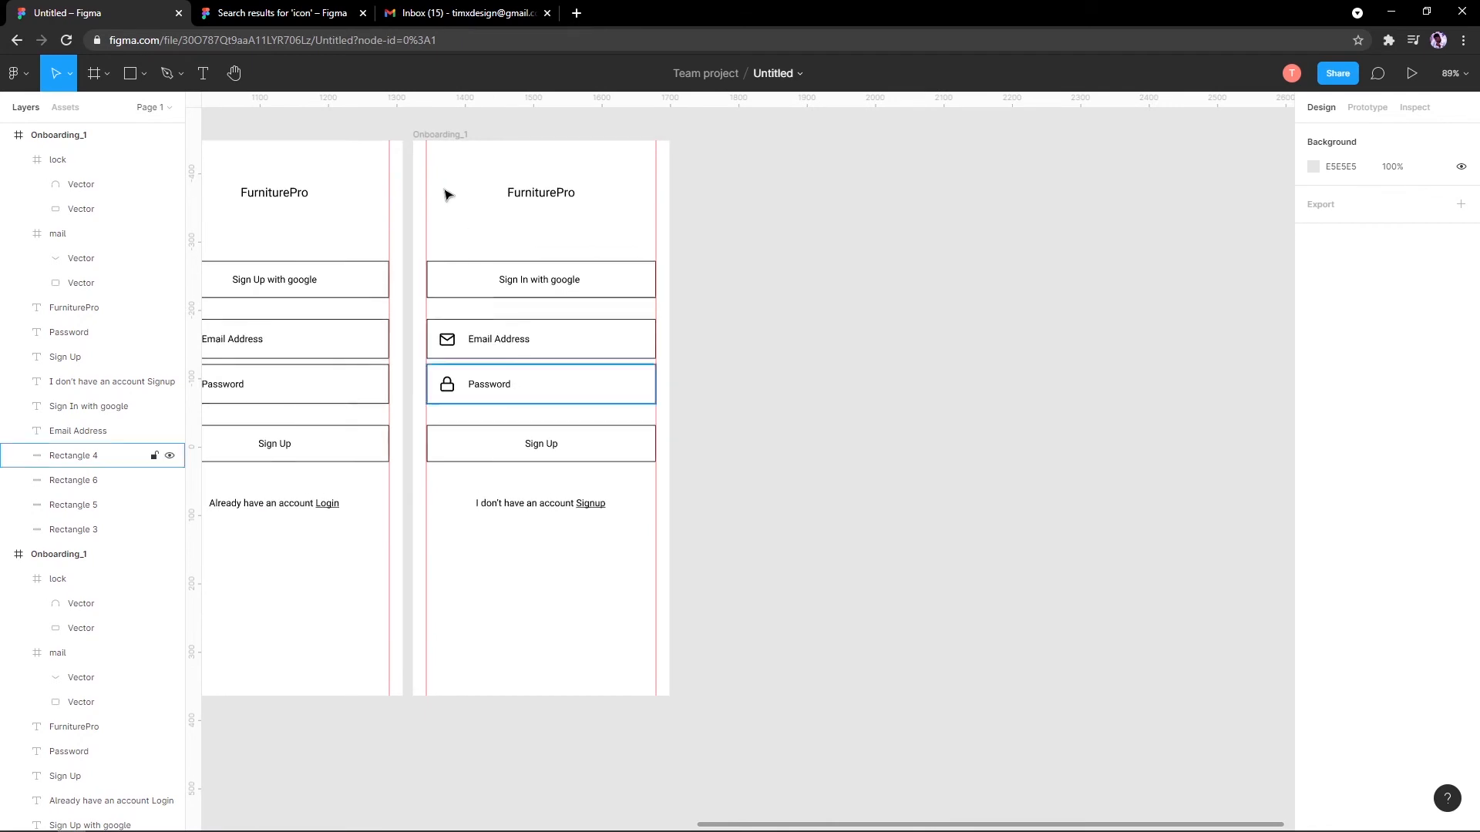
left_click(429, 137)
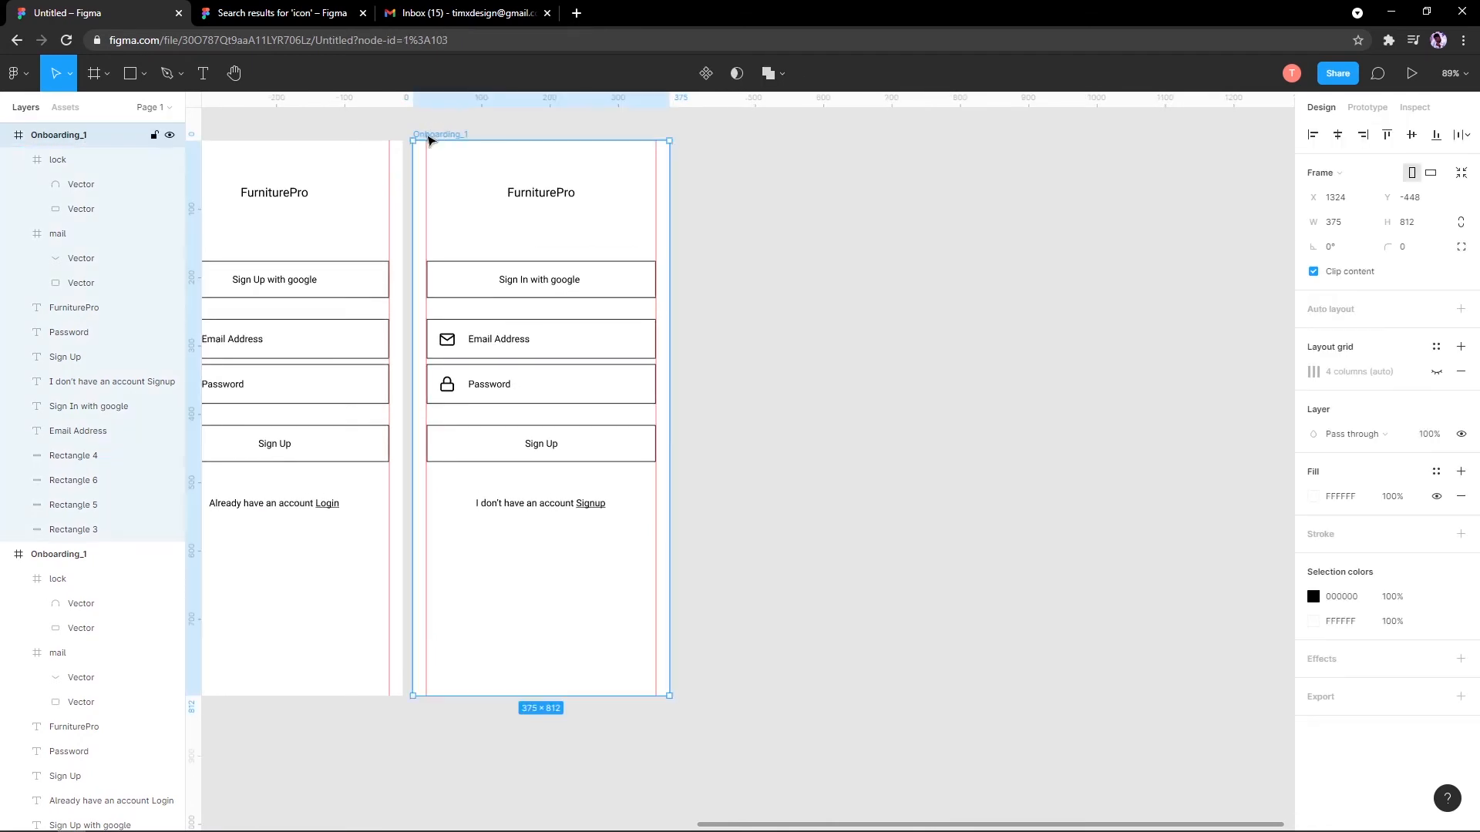
Step: Duplicate the sign-in screen and place the copy to its right
left_click_drag(430, 139, 788, 180)
left_click_drag(895, 257, 713, 331)
left_click(748, 309)
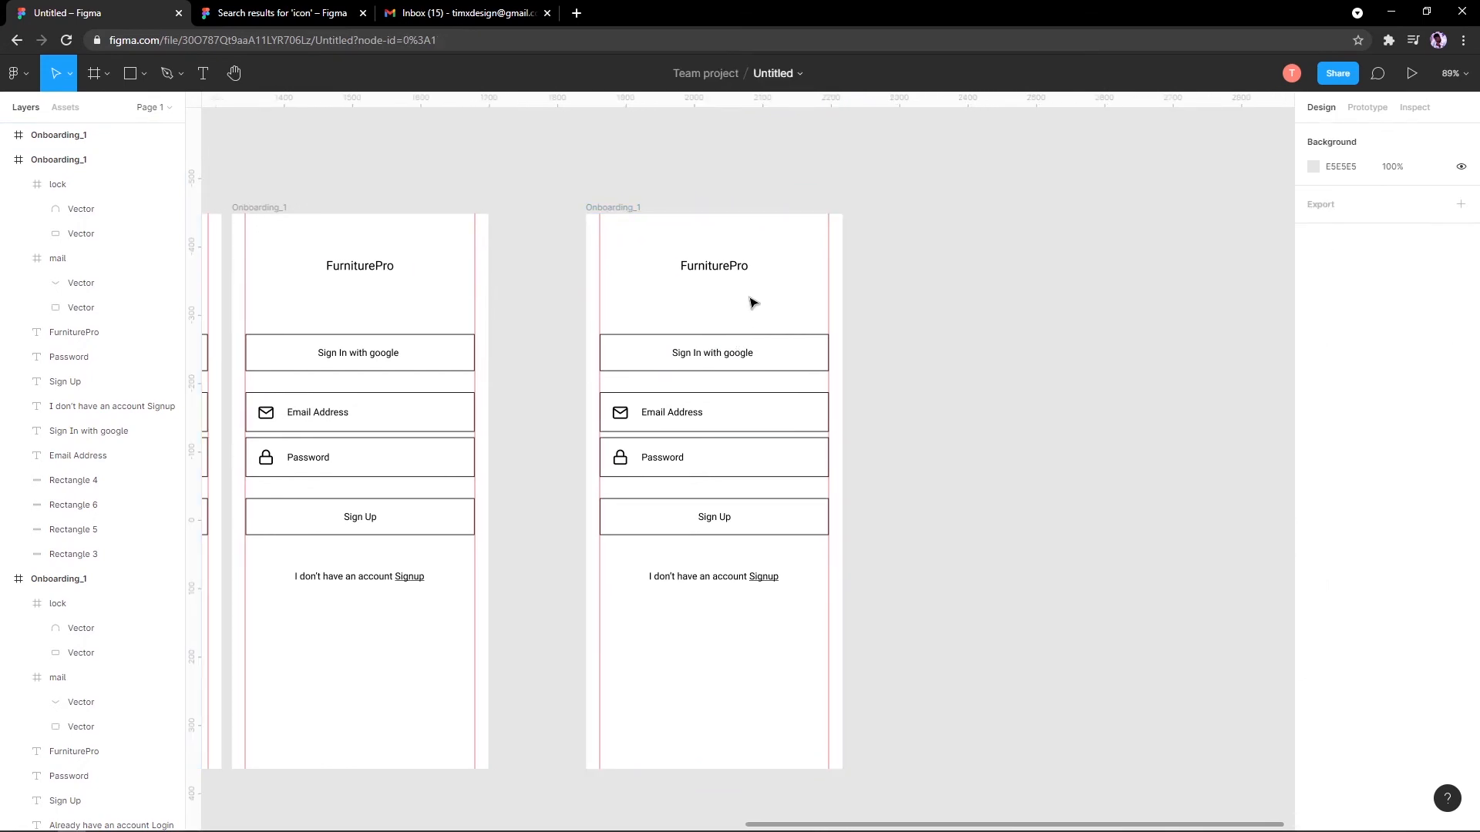
Step: Delete the copied screen's text, boxes, and mail and lock icons
scroll(624, 324, "up", 1)
left_click_drag(657, 239, 826, 611)
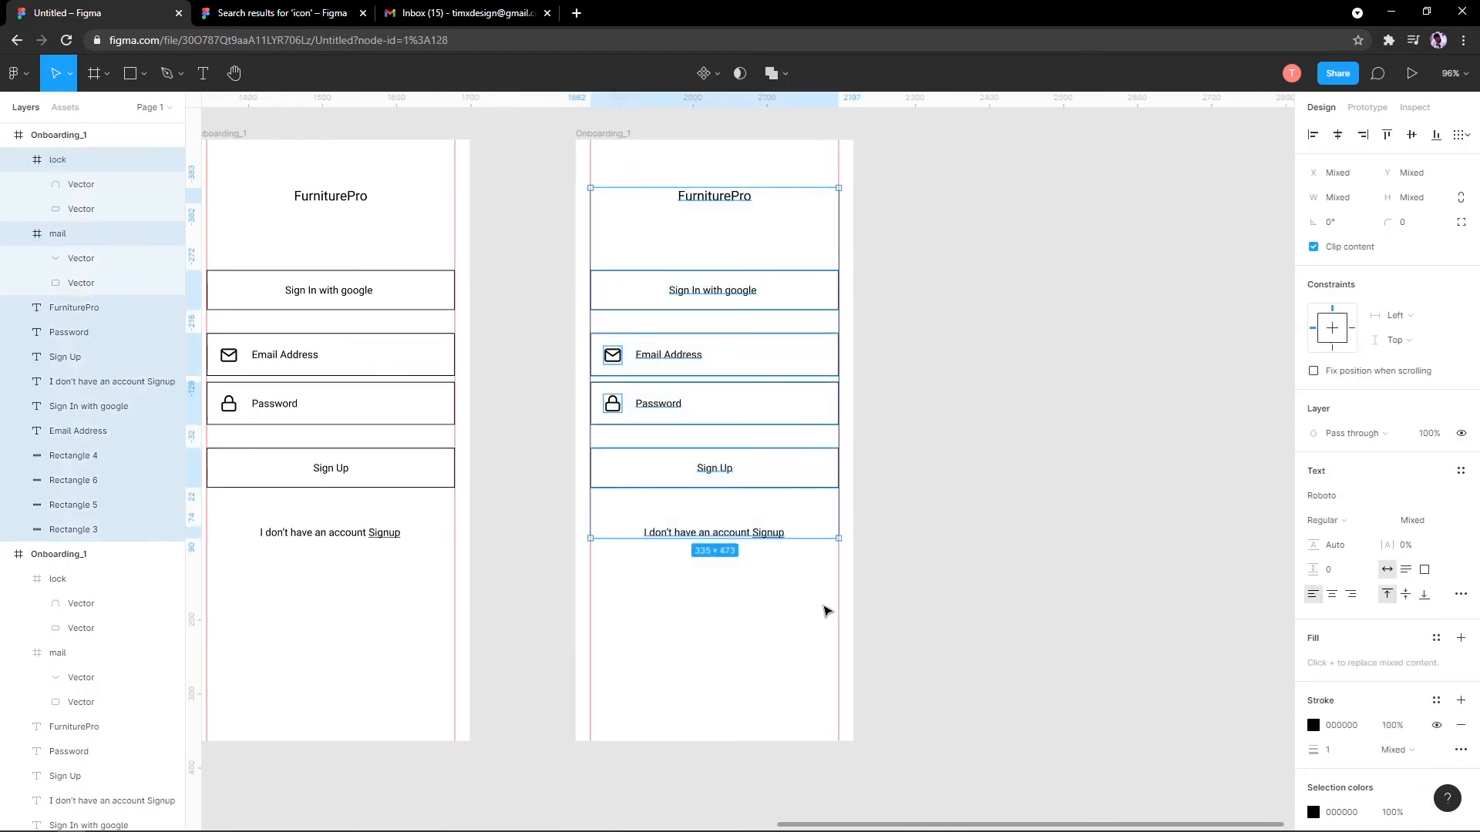
key("Delete")
key("ctrl+z")
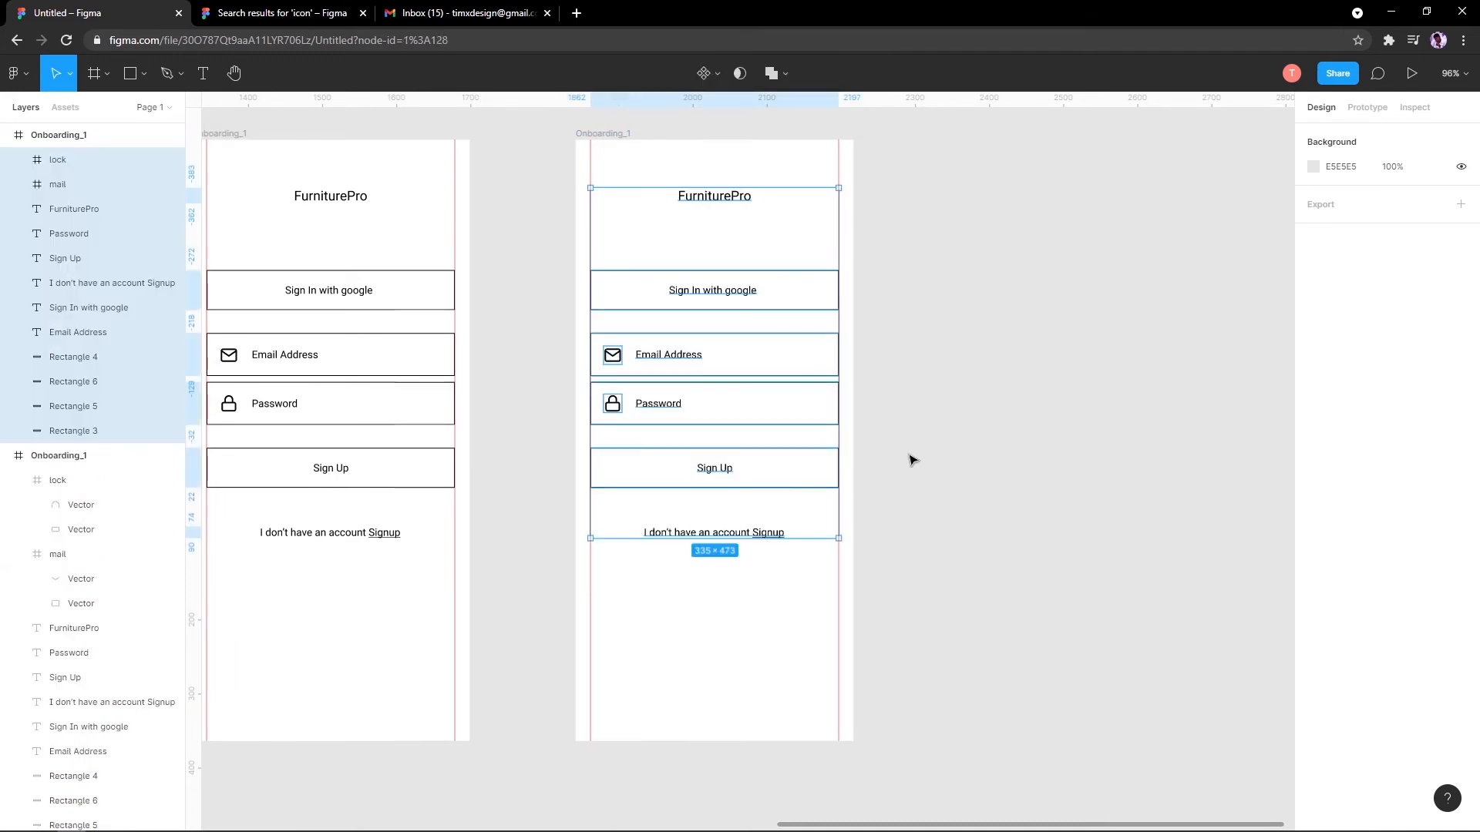
left_click(881, 332)
left_click_drag(643, 156, 849, 638)
key("Delete")
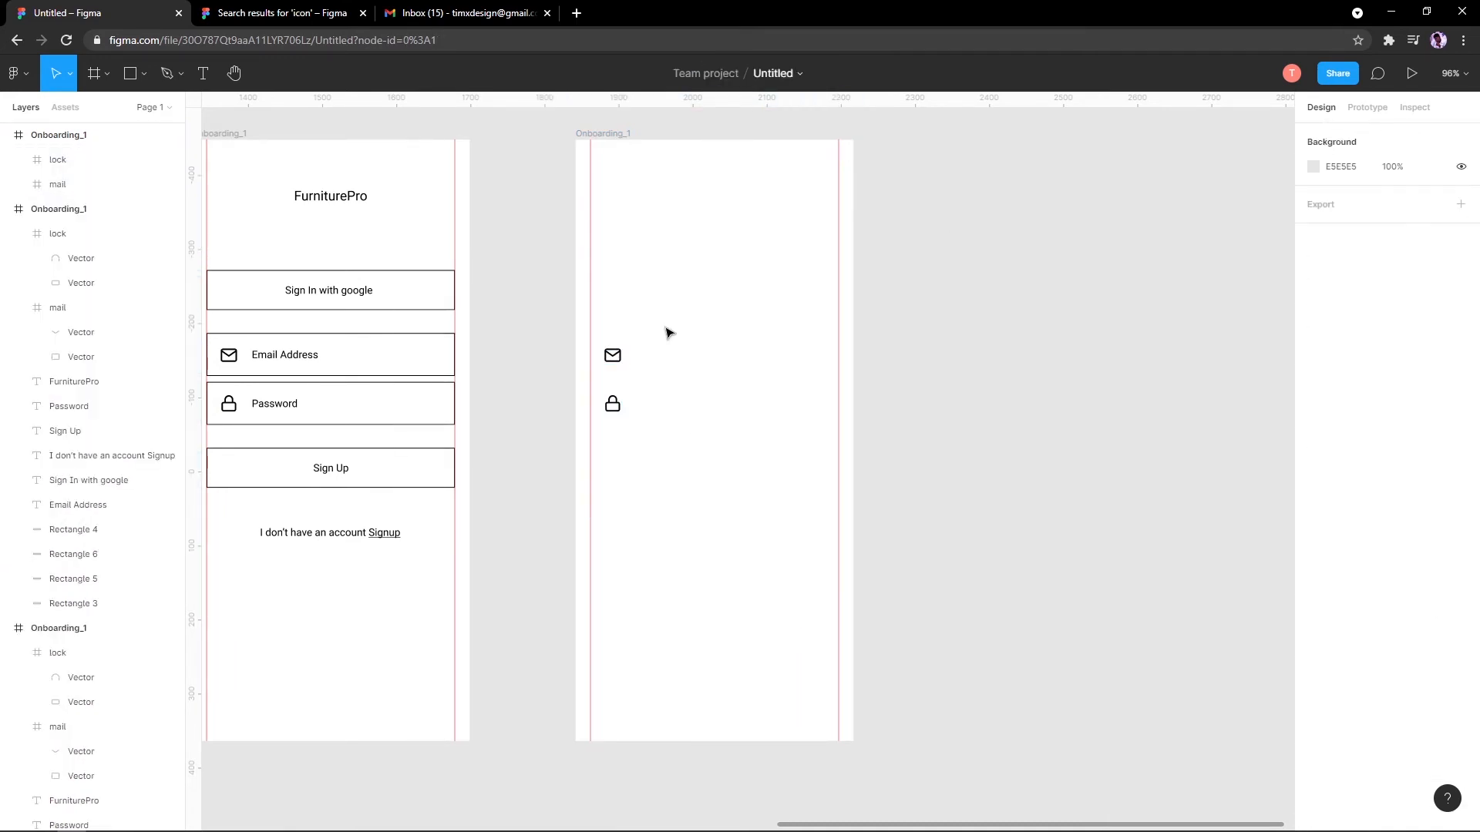
left_click_drag(684, 299, 594, 429)
key("Delete")
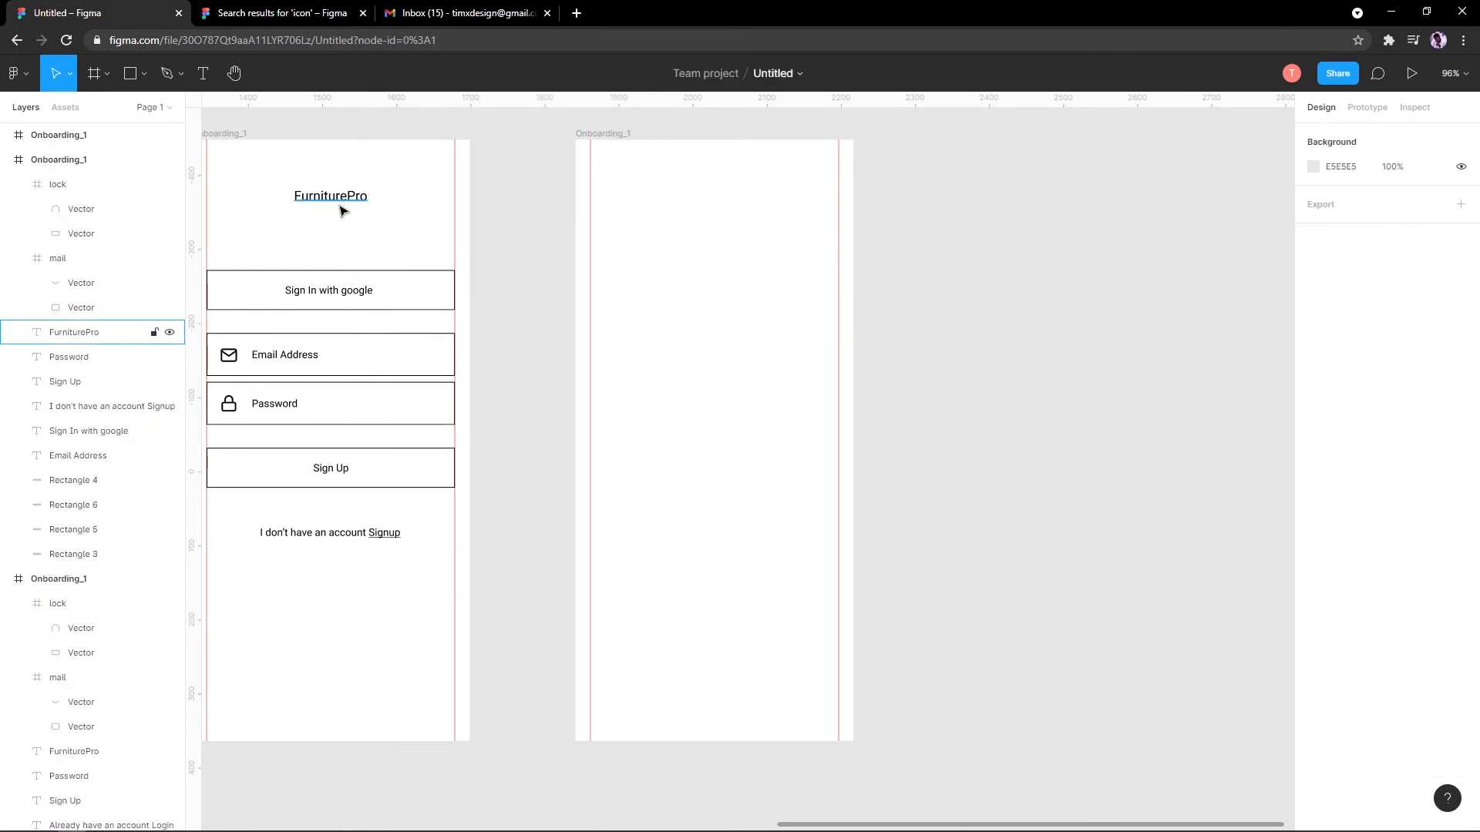
Step: Redo the cleanup so only the FurniturePro title remains, moved toward X 47, Y 81
left_click_drag(346, 198, 423, 207)
key("ctrl+z")
key("ctrl+z")
key("ctrl+z")
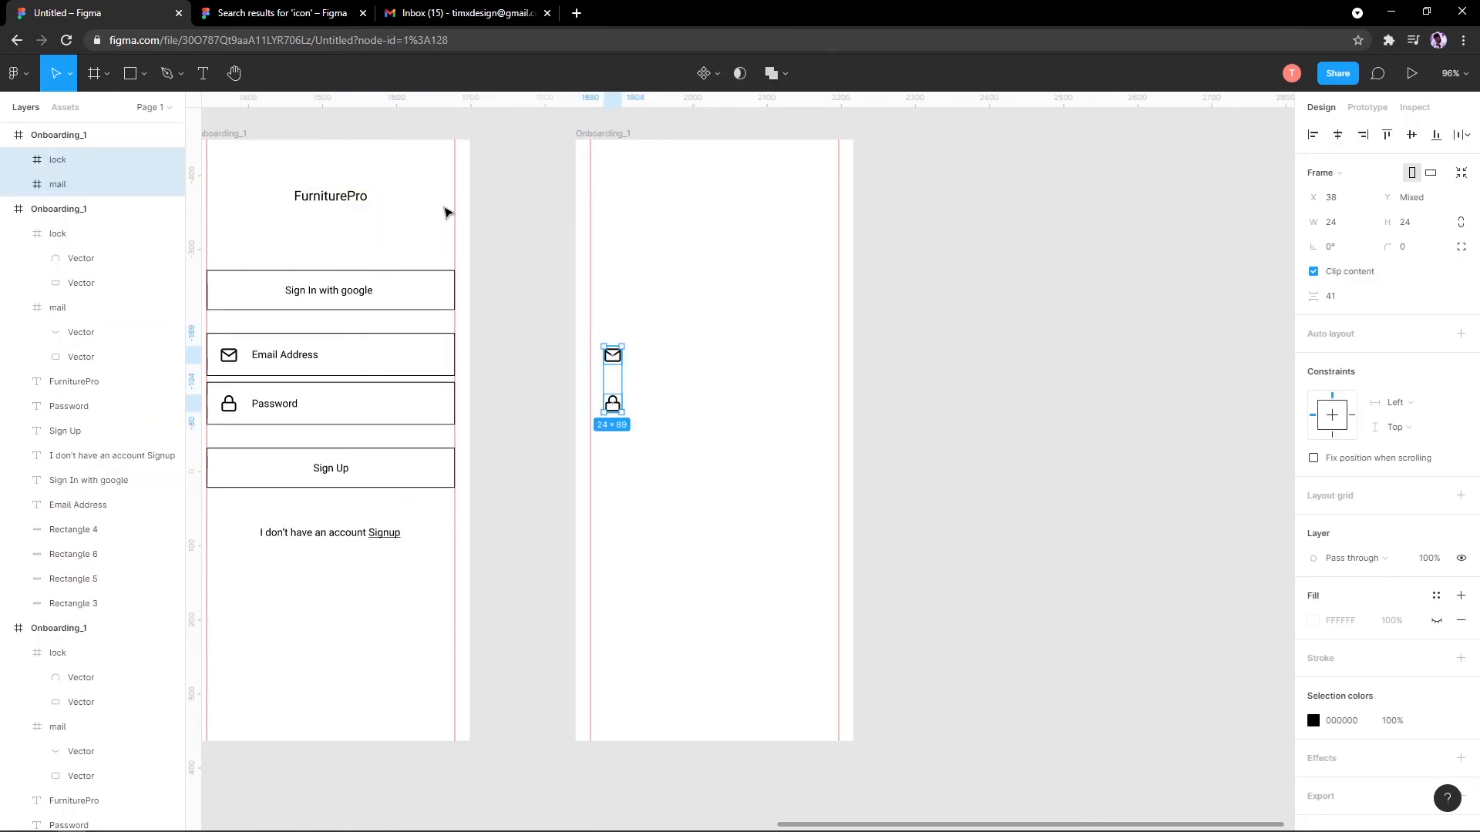
key("ctrl+z")
left_click(586, 235)
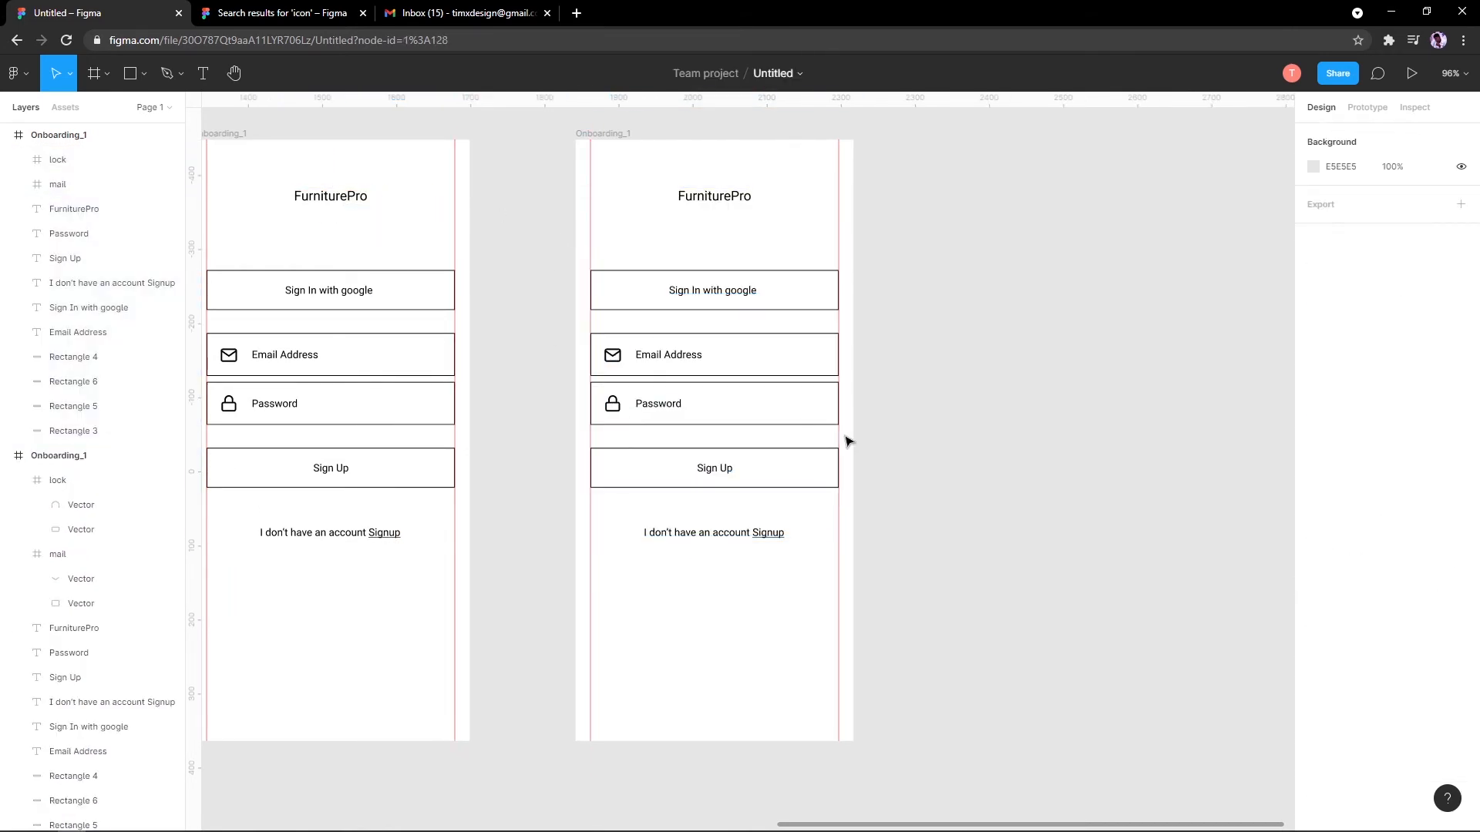
left_click_drag(545, 247, 1015, 603)
key("Delete")
left_click_drag(720, 198, 643, 208)
Step: Rewrite the FurniturePro title as a 'Hi,' greeting with a first name and duplicate it below at Y 110
double_click(649, 205)
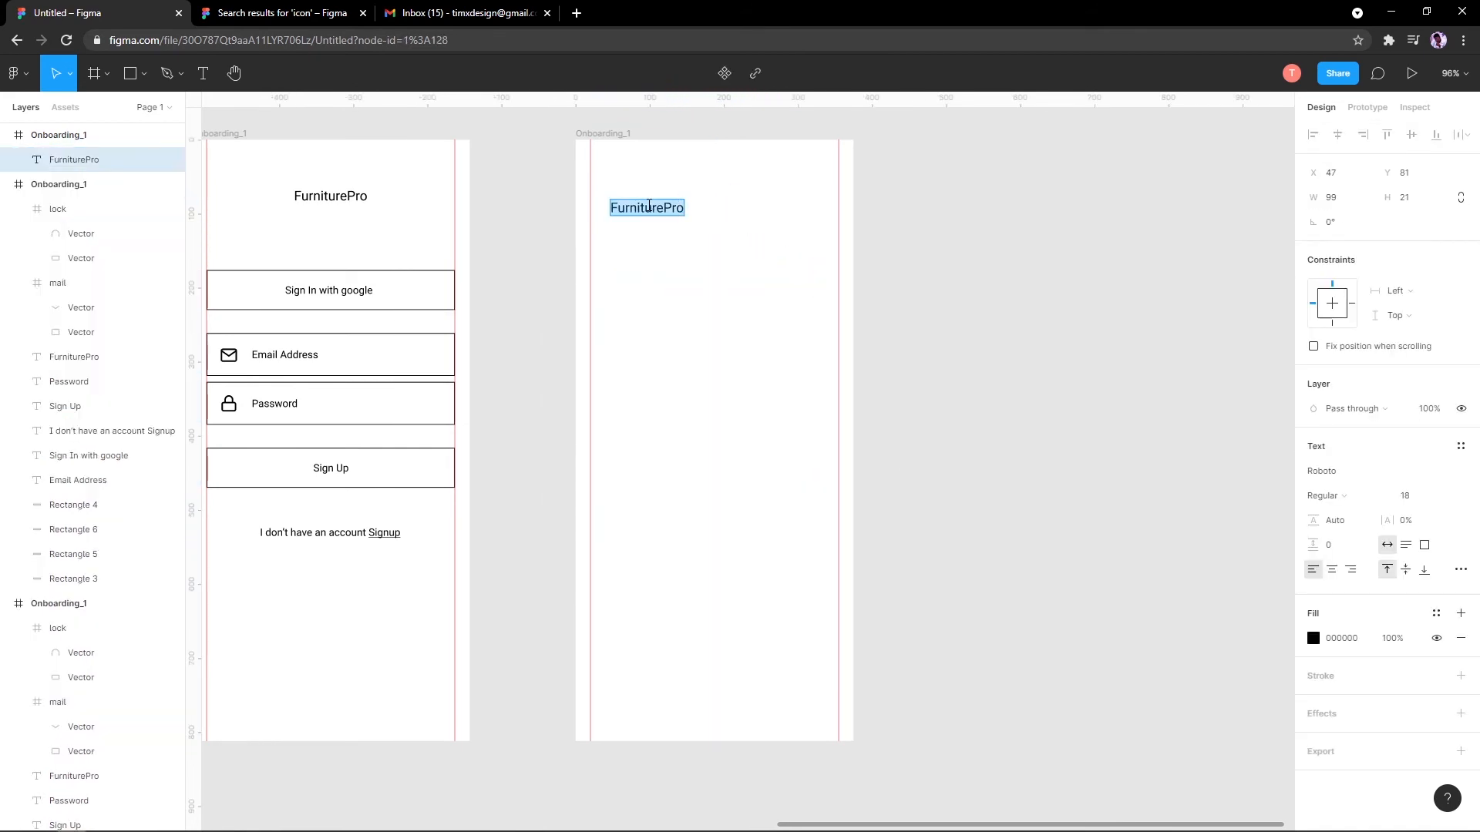
type("Hi")
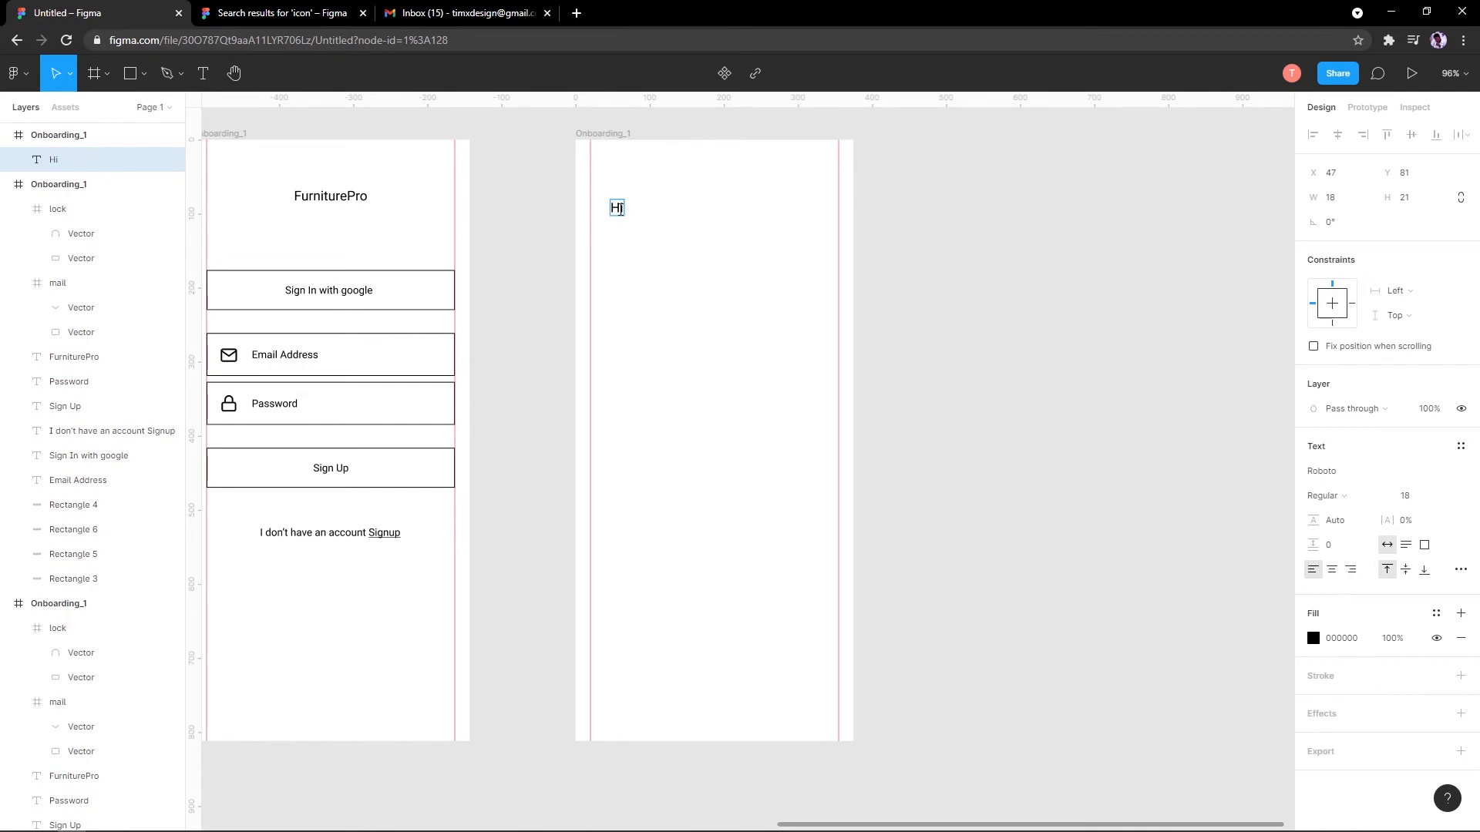
key("Escape")
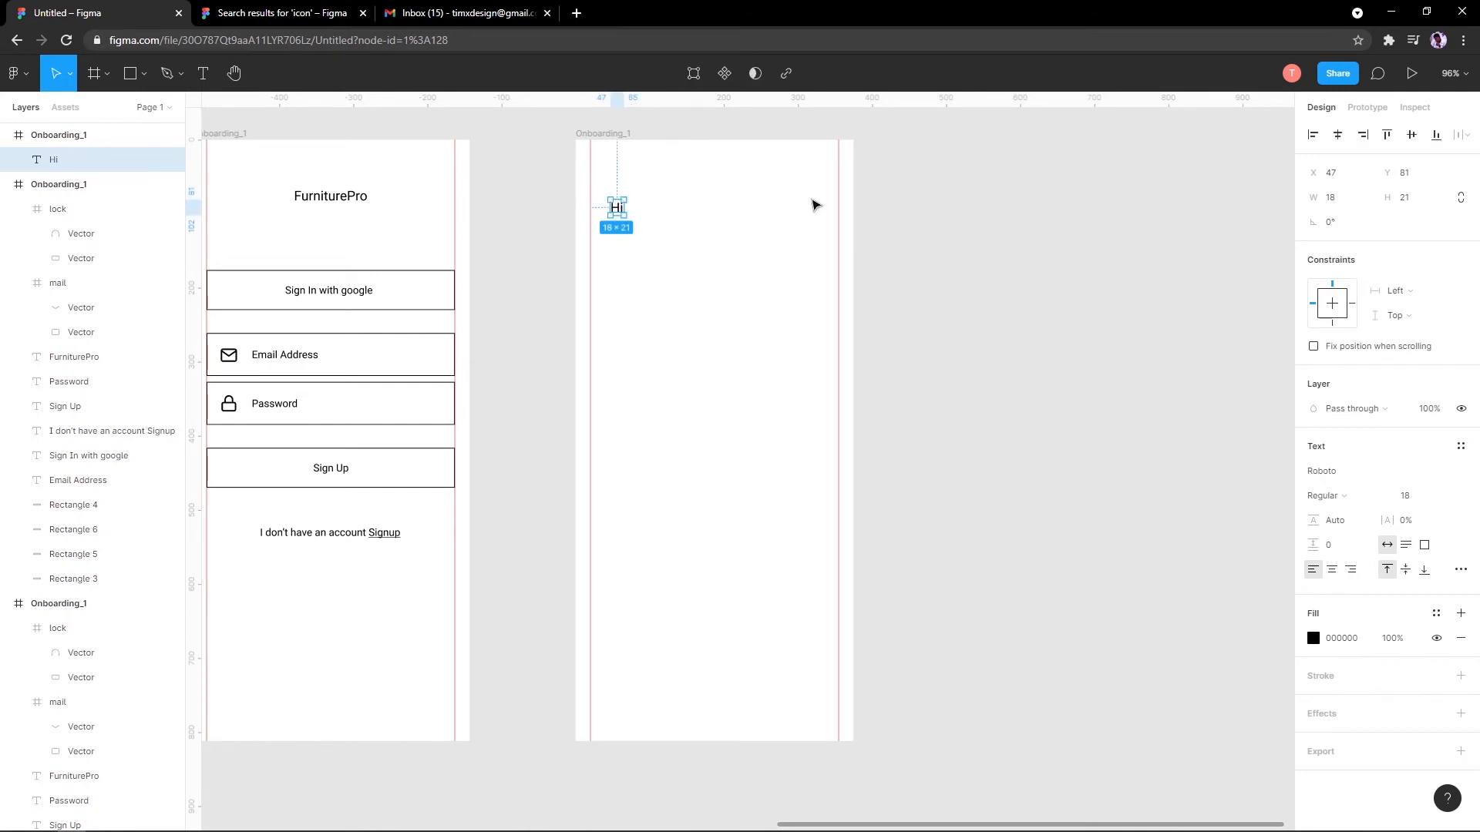
scroll(815, 205, "up", 5)
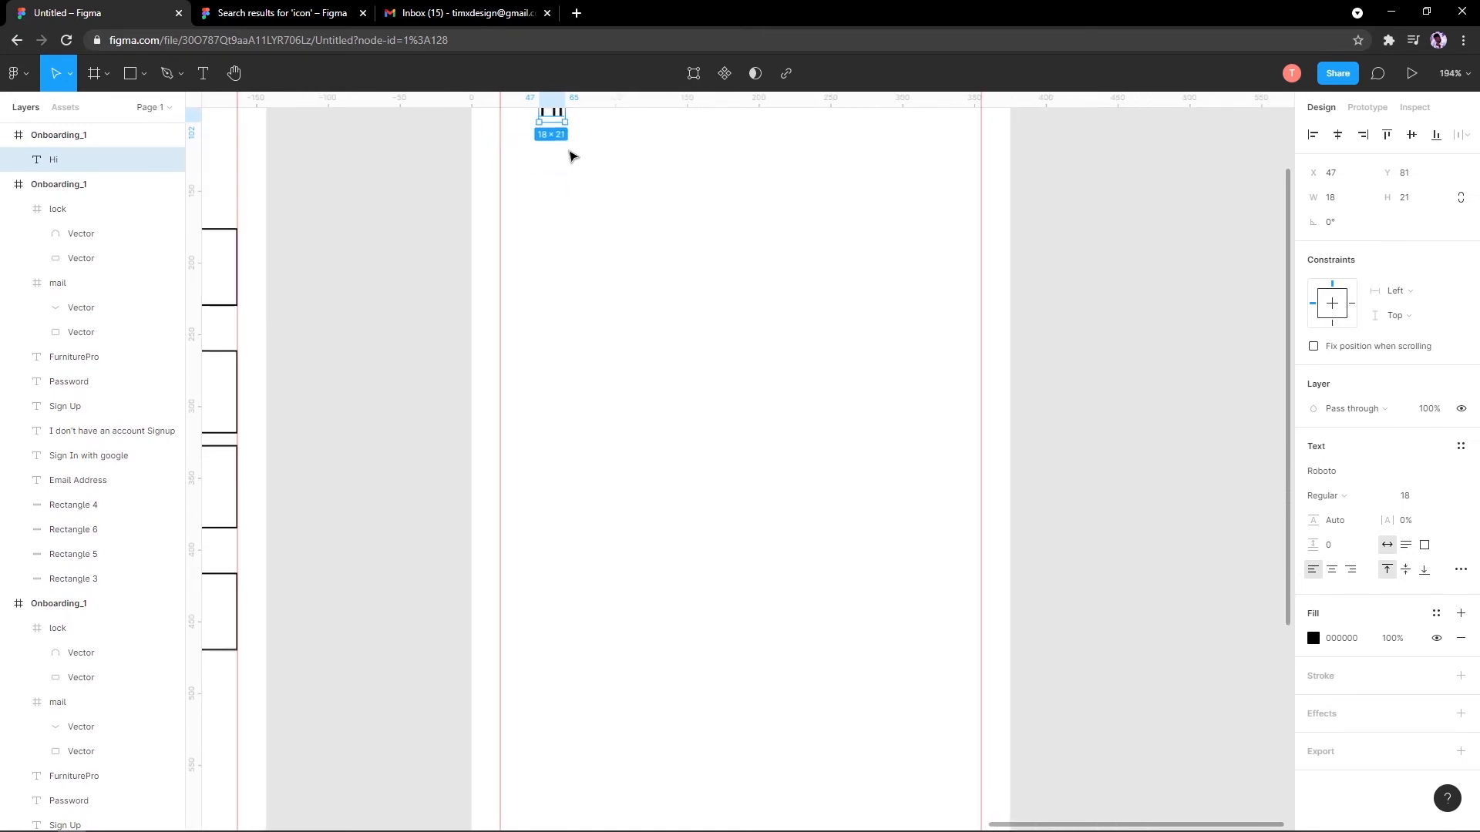
scroll(572, 156, "down", 3)
double_click(543, 178)
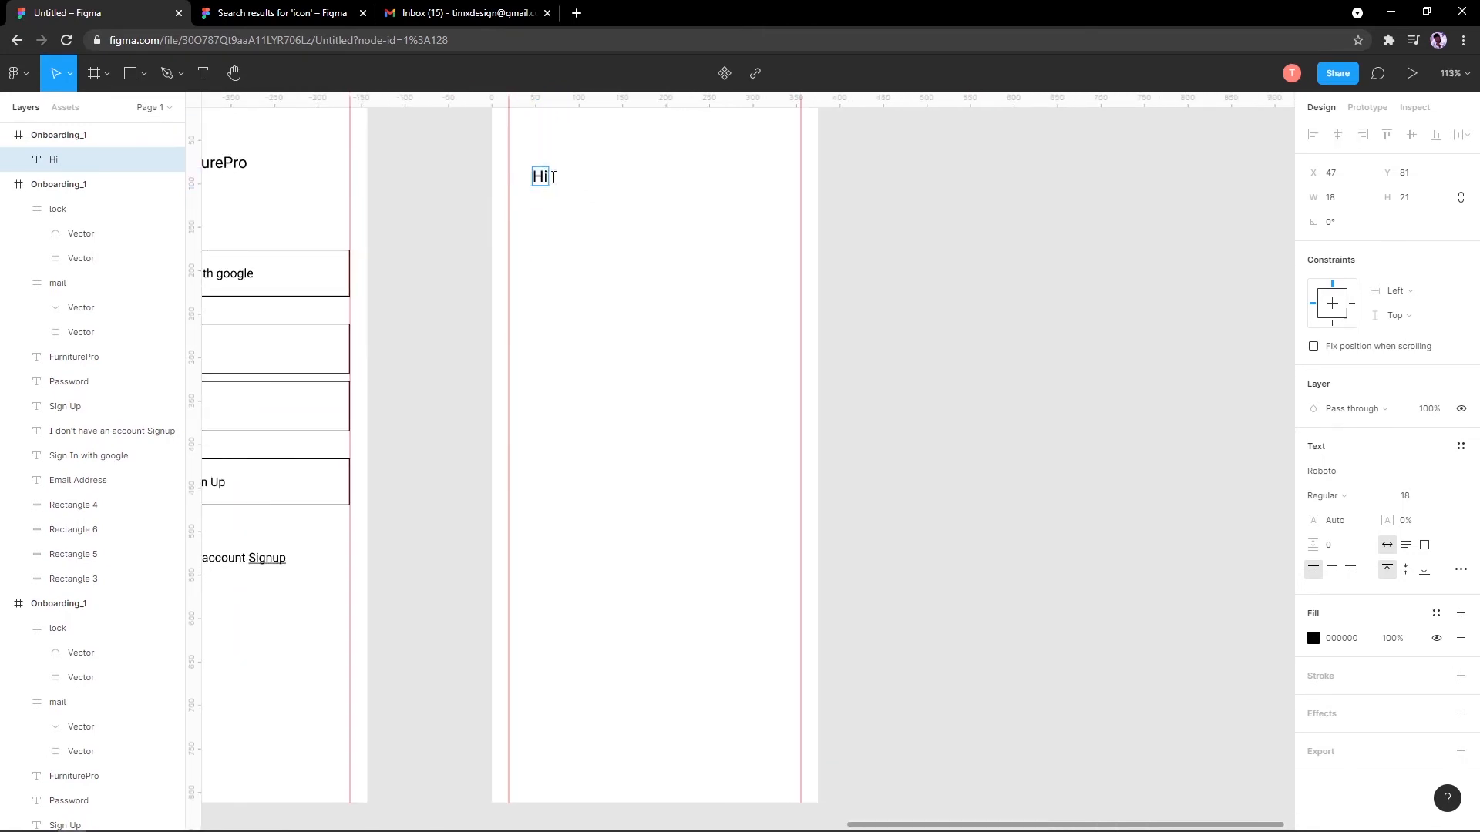
type(", Dave")
left_click_drag(569, 185, 567, 208, "alt")
double_click(566, 202)
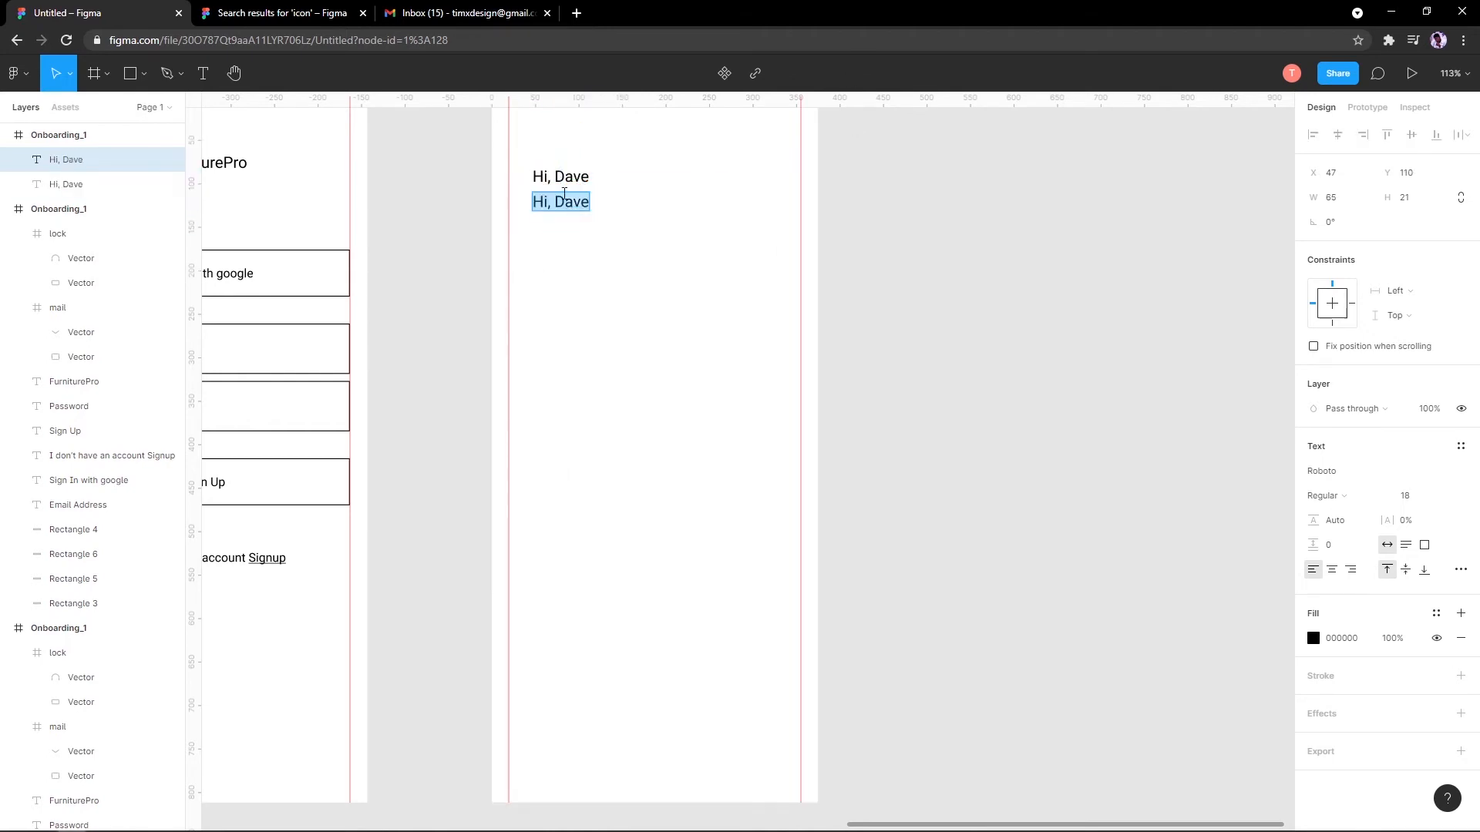
Step: Make the duplicated text read 'Explore' and set its font size to 36
type("Explore")
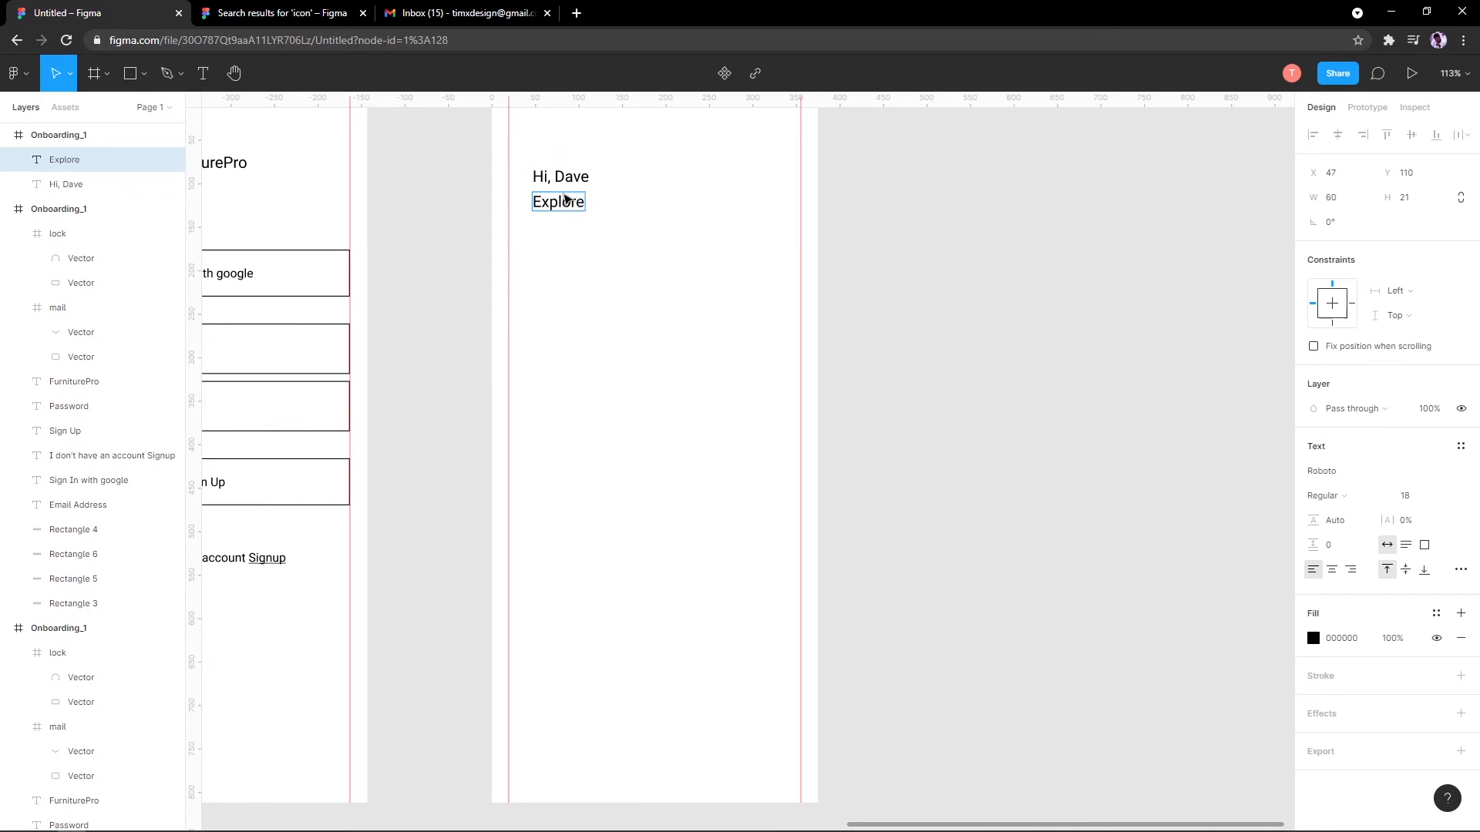
key("Escape")
left_click(1459, 505)
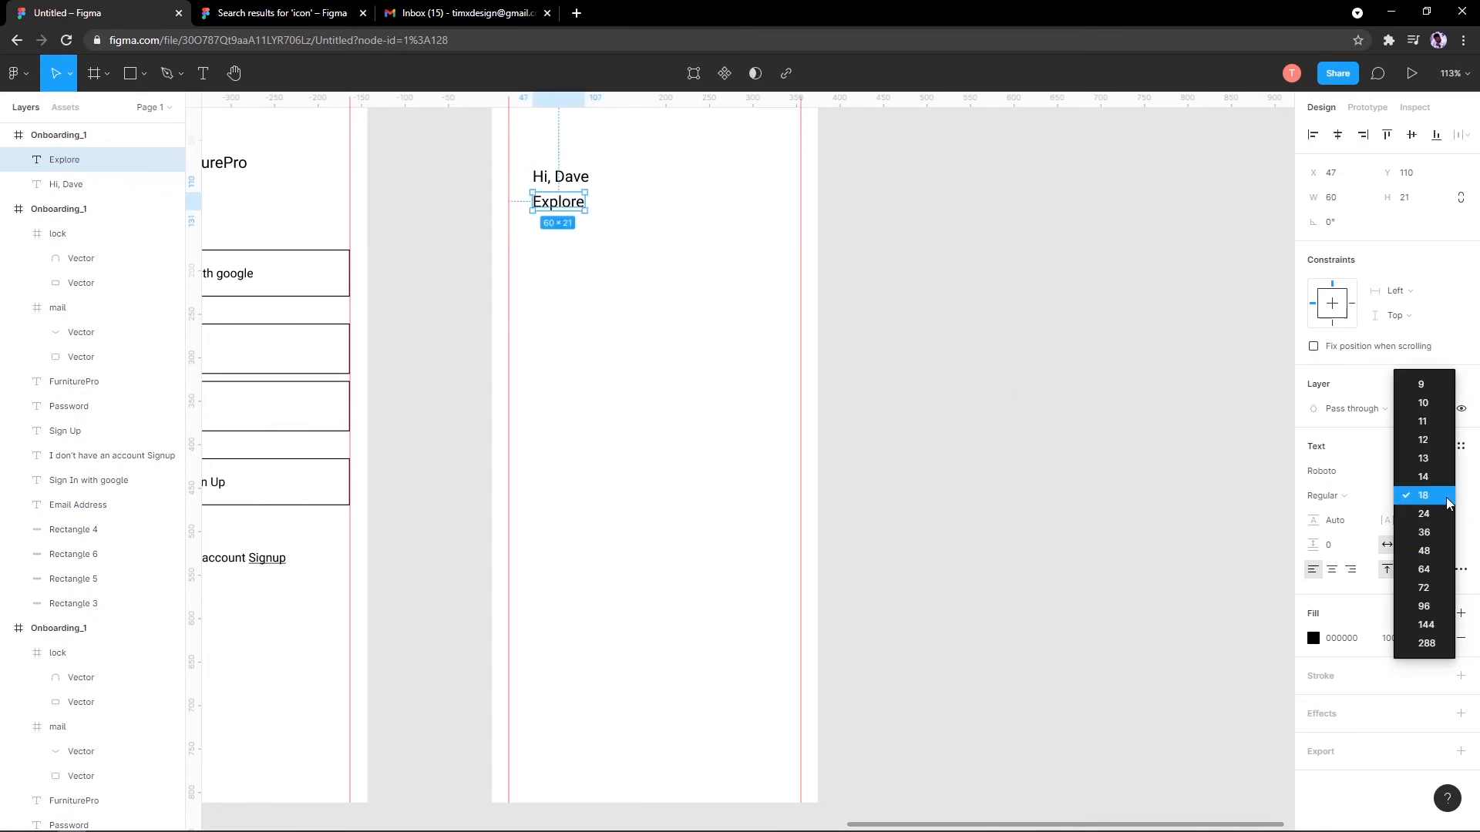
left_click(1425, 643)
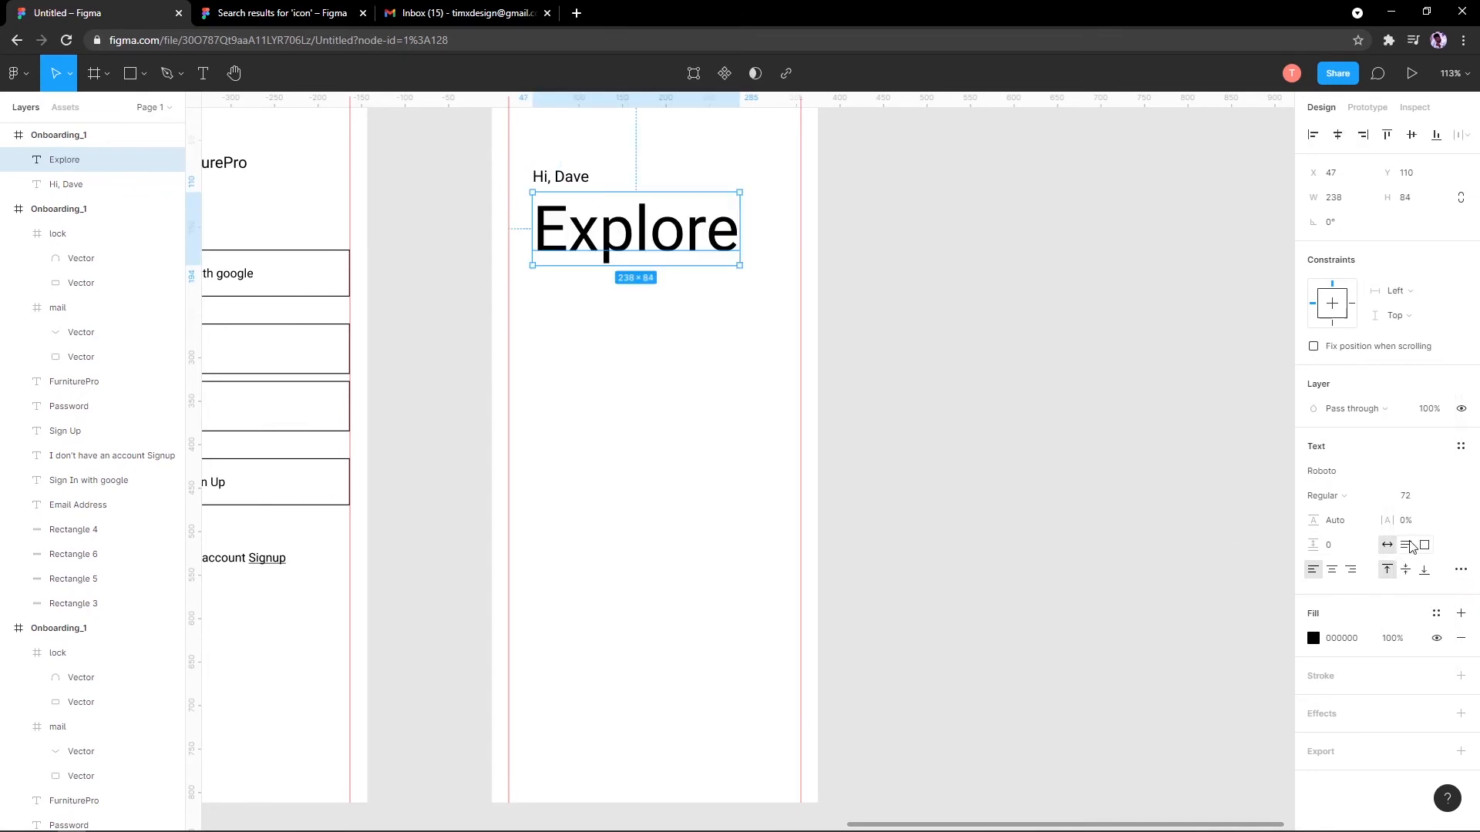
left_click(1444, 497)
left_click(1425, 465)
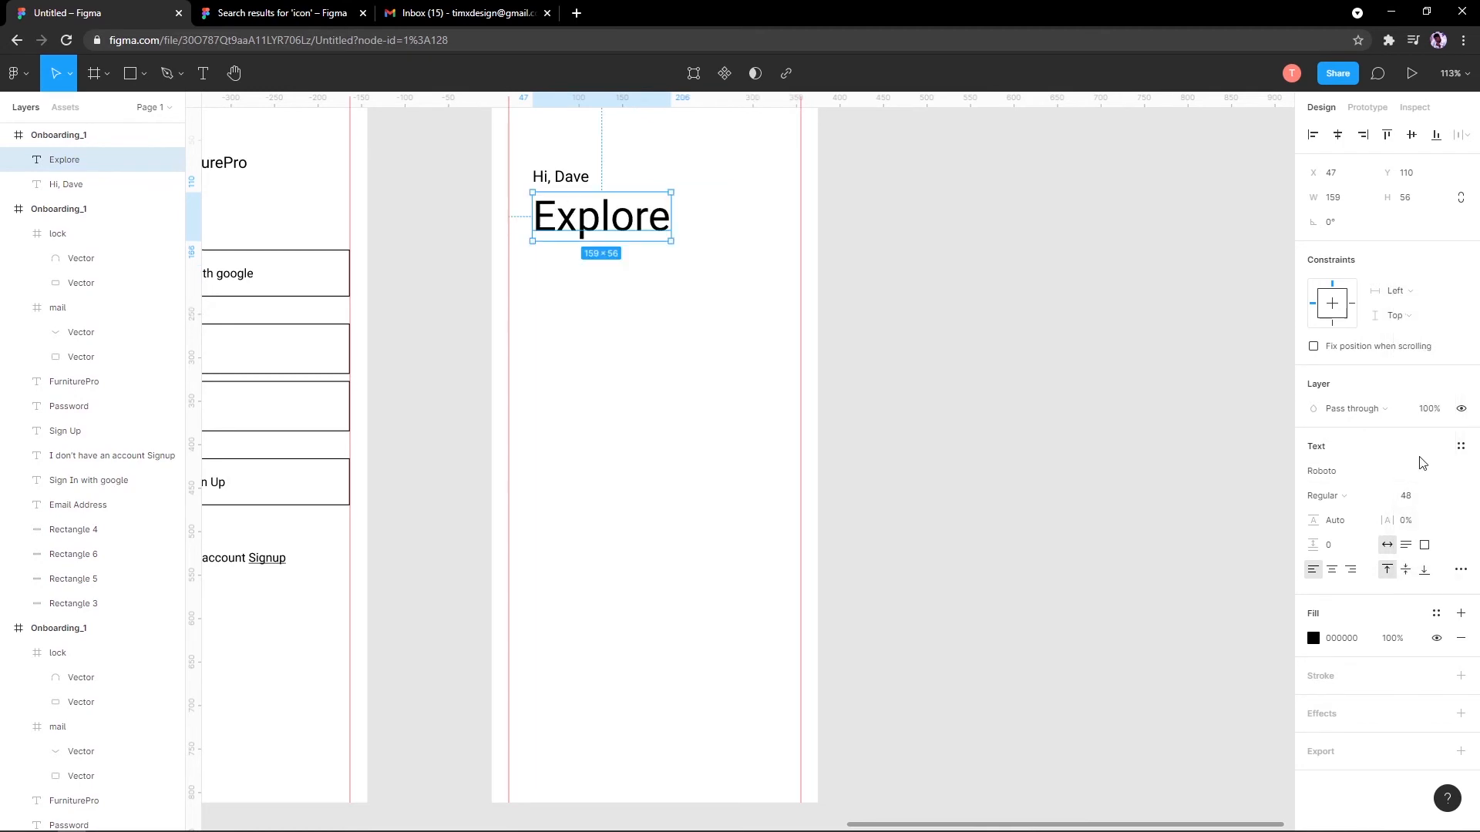
left_click(1448, 497)
left_click(1425, 473)
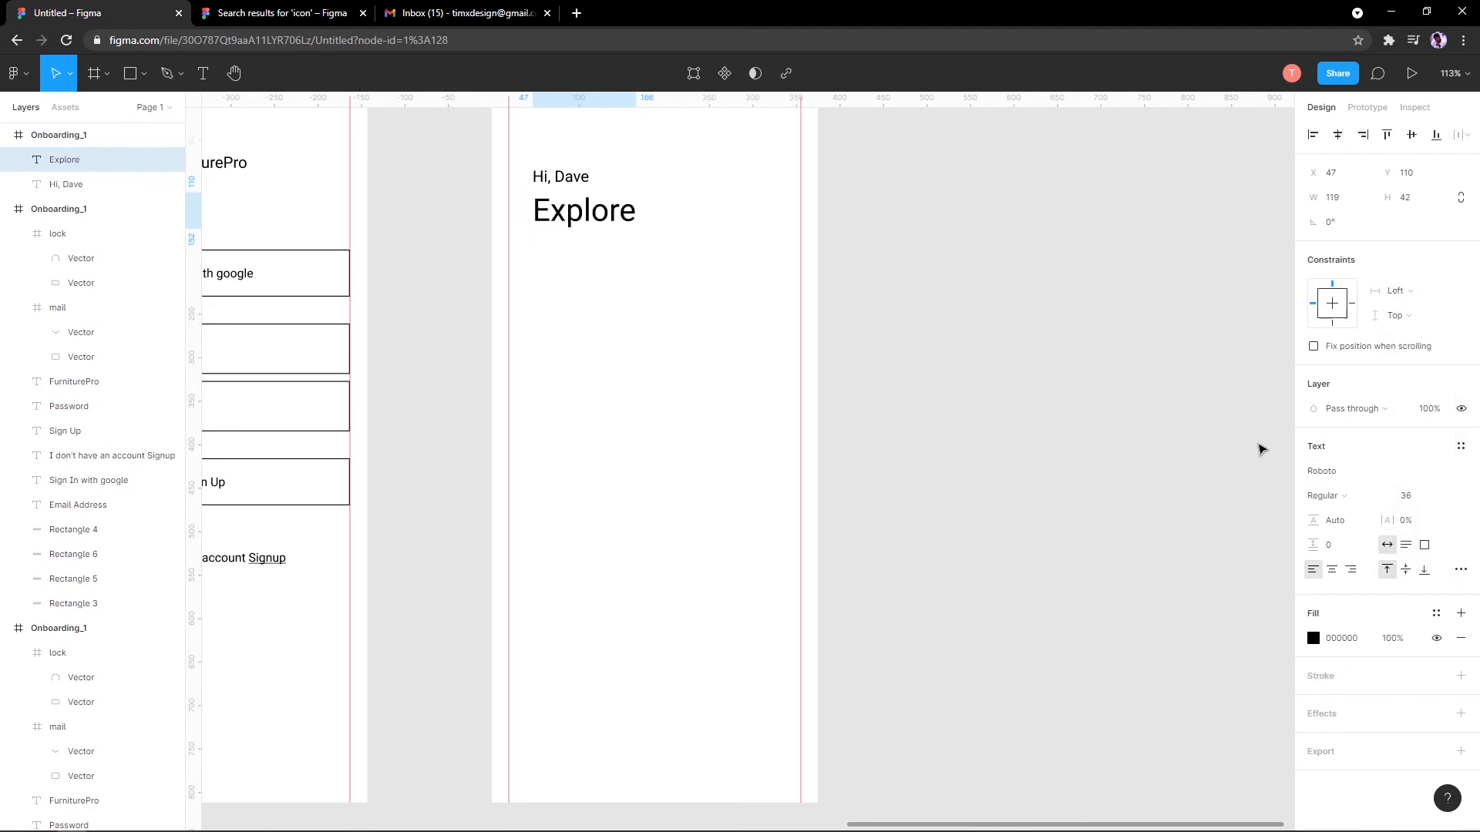
Step: Rewrite the Explore heading as 'Find your spec'
scroll(663, 268, "down", 3)
scroll(614, 244, "up", 3)
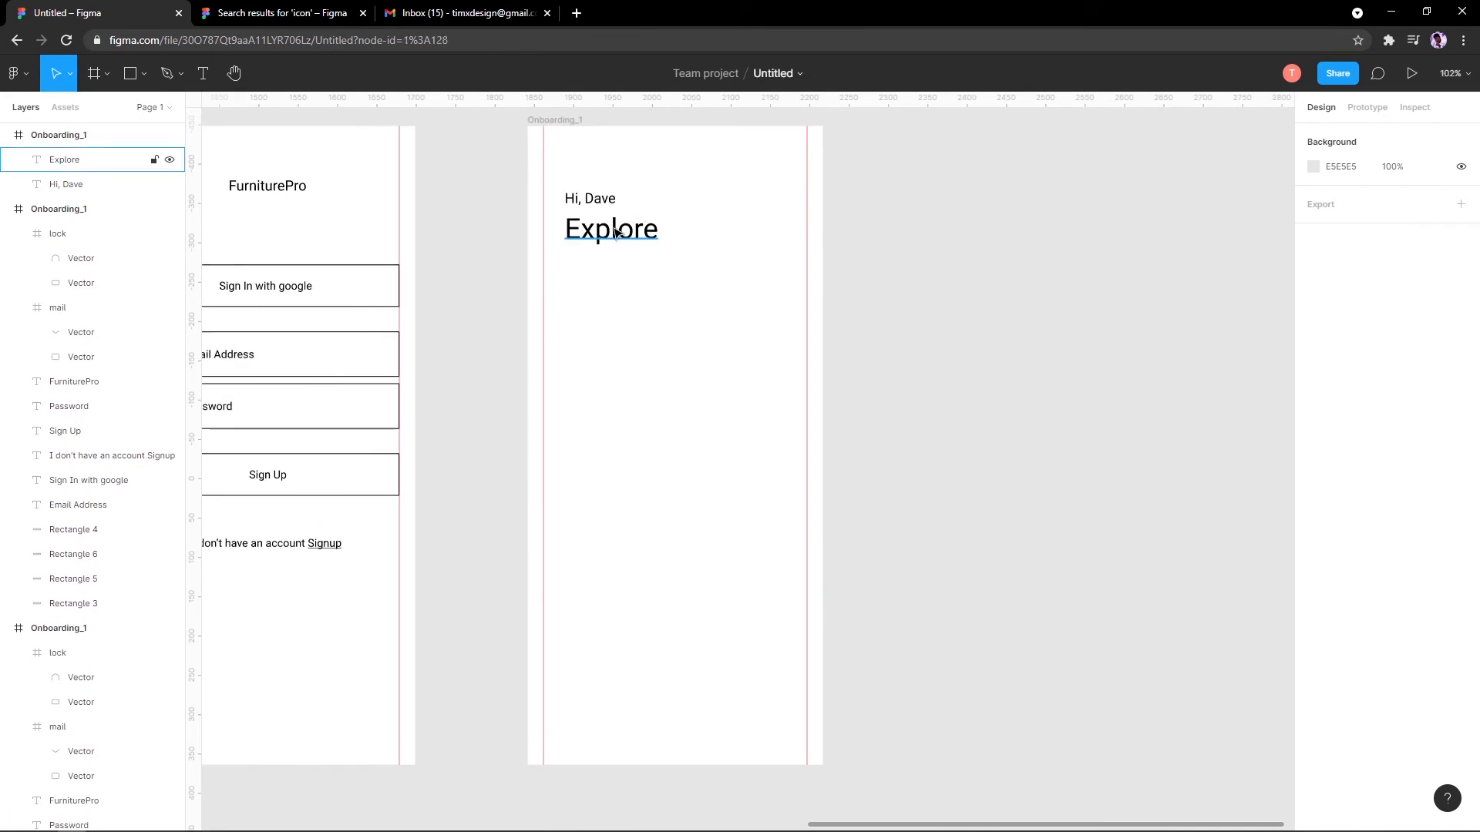
double_click(614, 238)
type("Find your s")
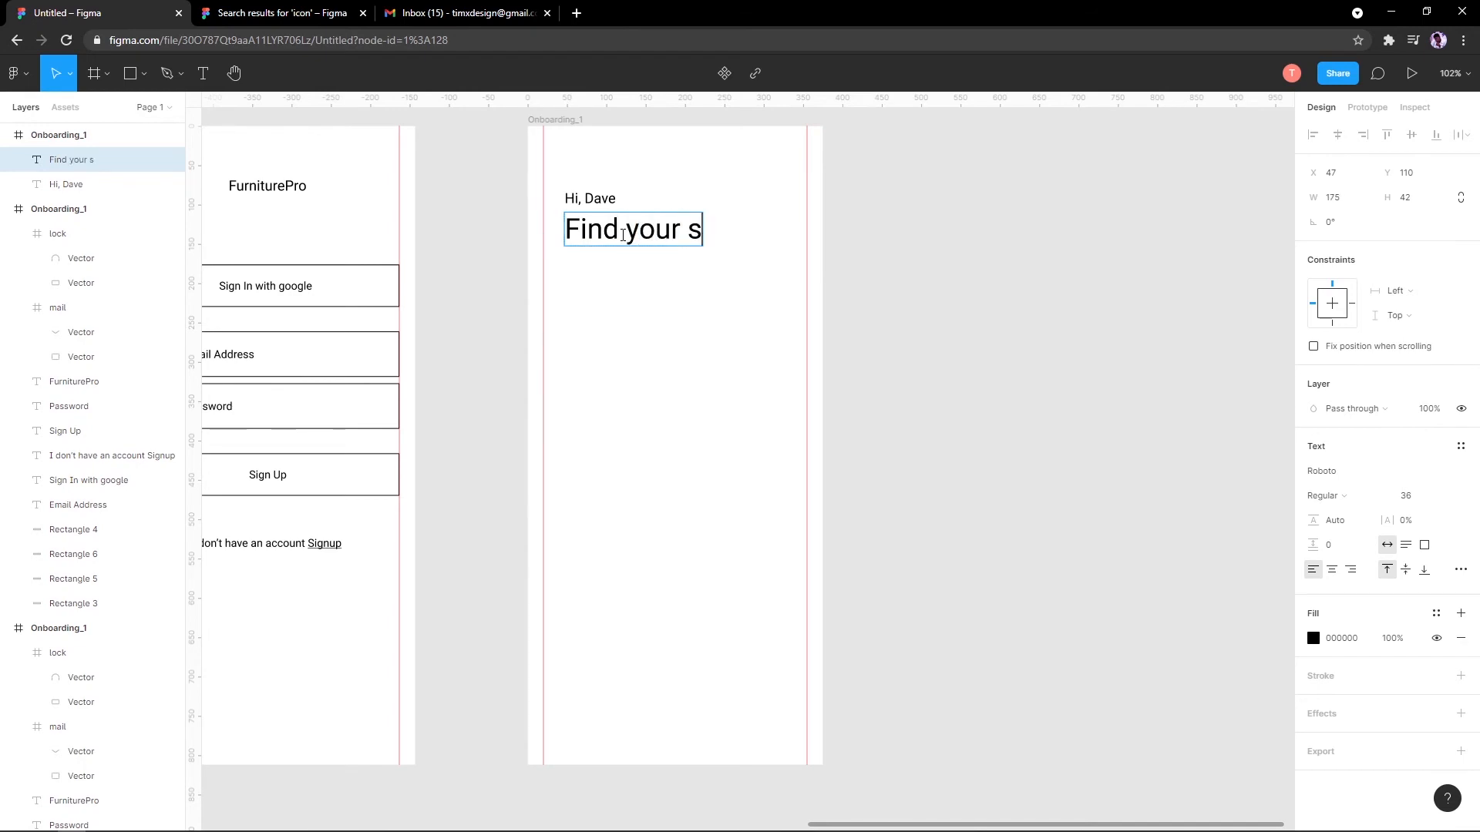
type("pec")
key("Escape")
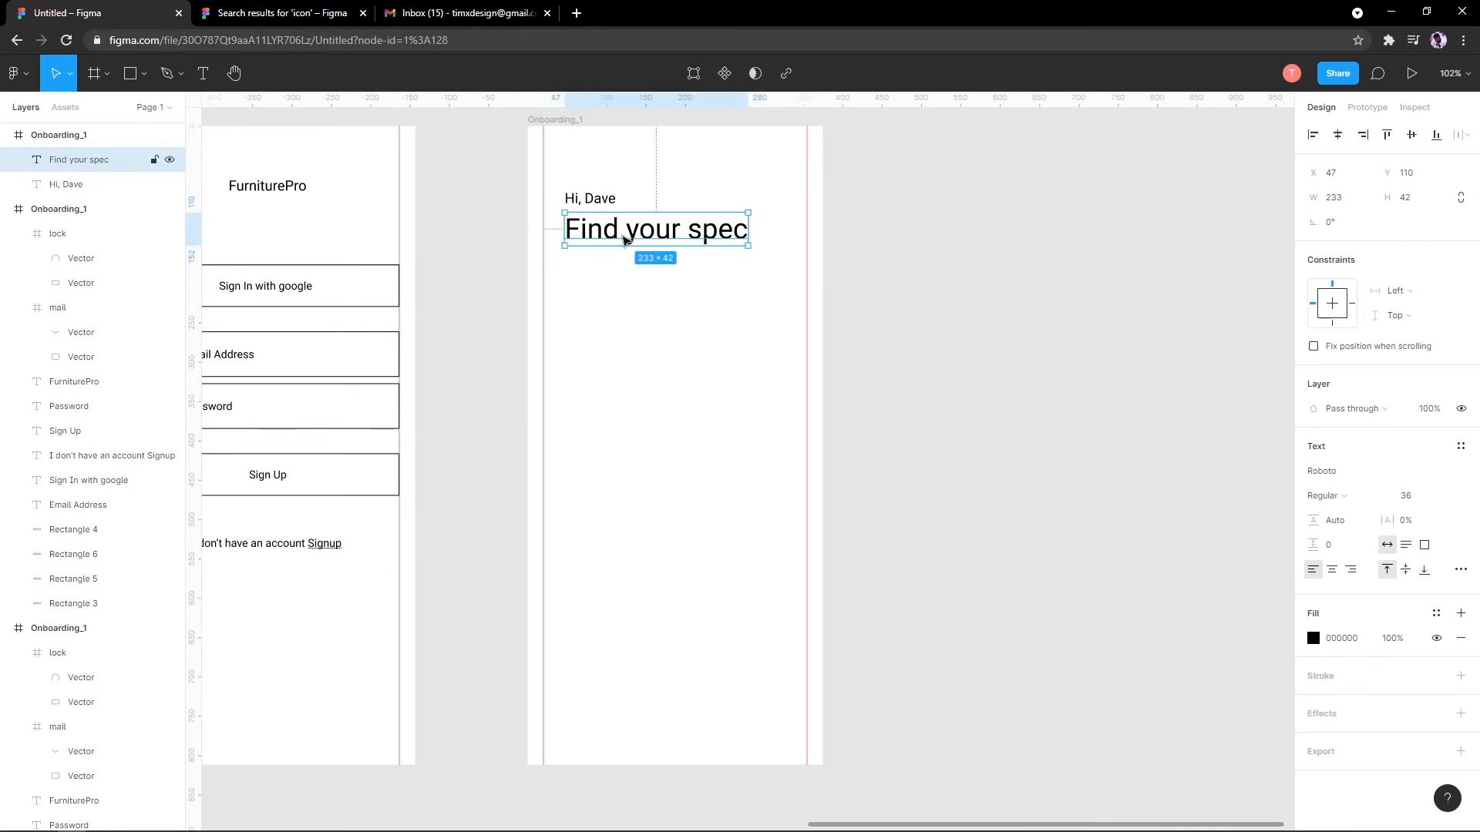
left_click(1020, 365)
Step: Move the greeting and Find your spec heading left to X 20
scroll(921, 376, "down", 2)
scroll(861, 339, "up", 4)
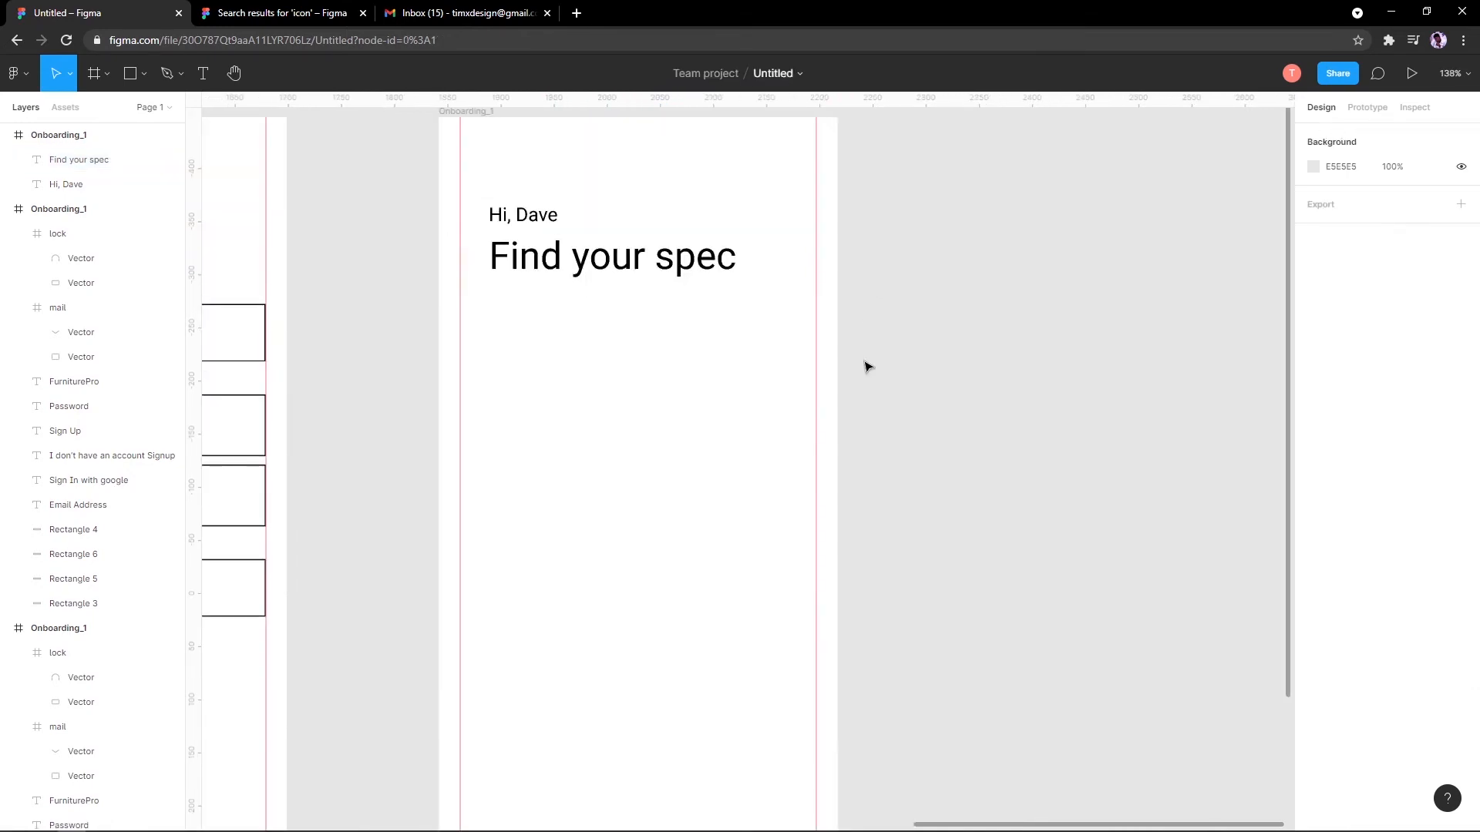
left_click_drag(863, 363, 673, 490)
scroll(769, 298, "down", 1)
scroll(538, 405, "up", 1)
left_click_drag(532, 407, 545, 430)
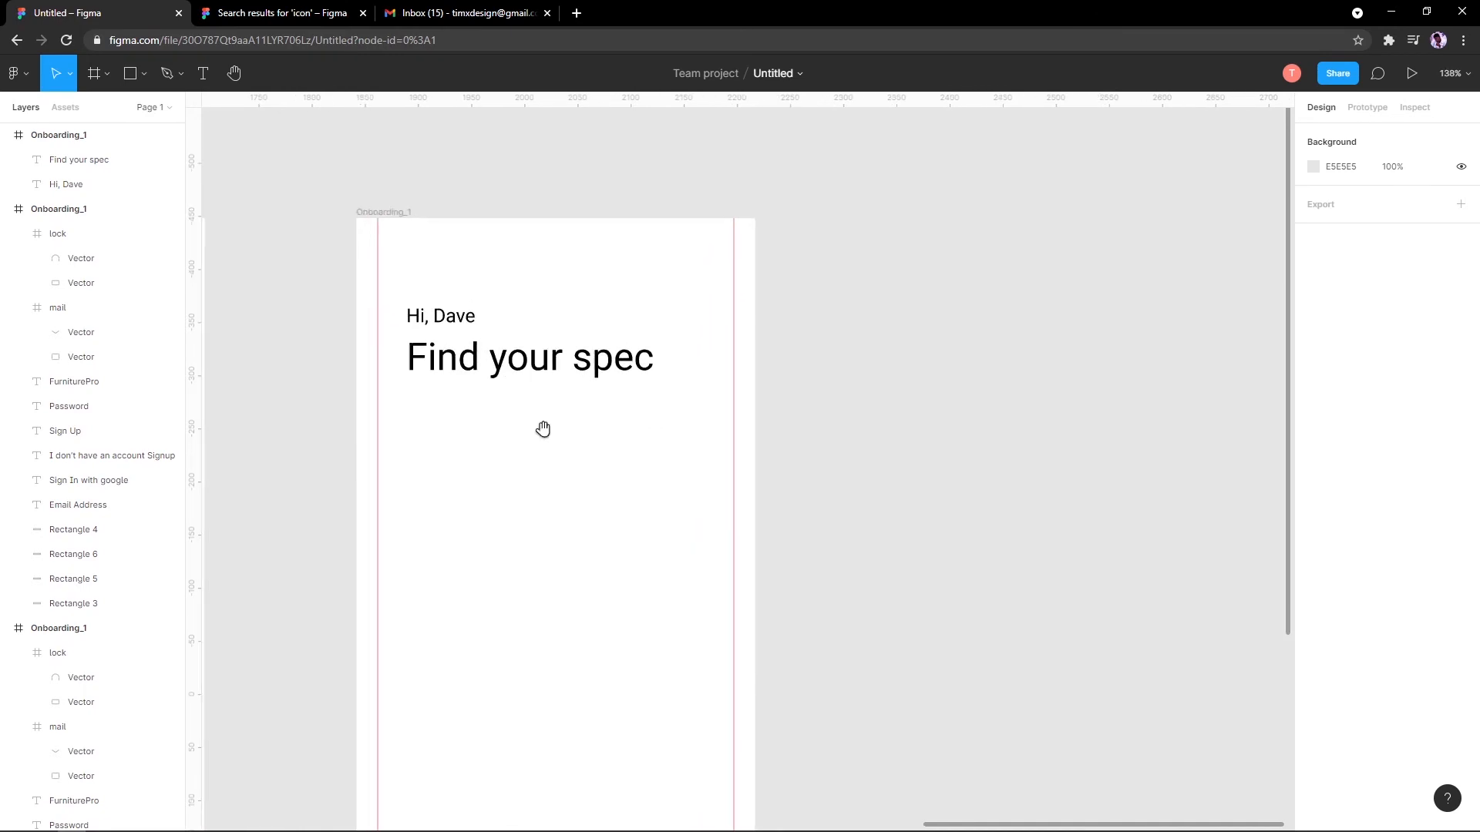
scroll(455, 293, "up", 1)
scroll(398, 262, "up", 1)
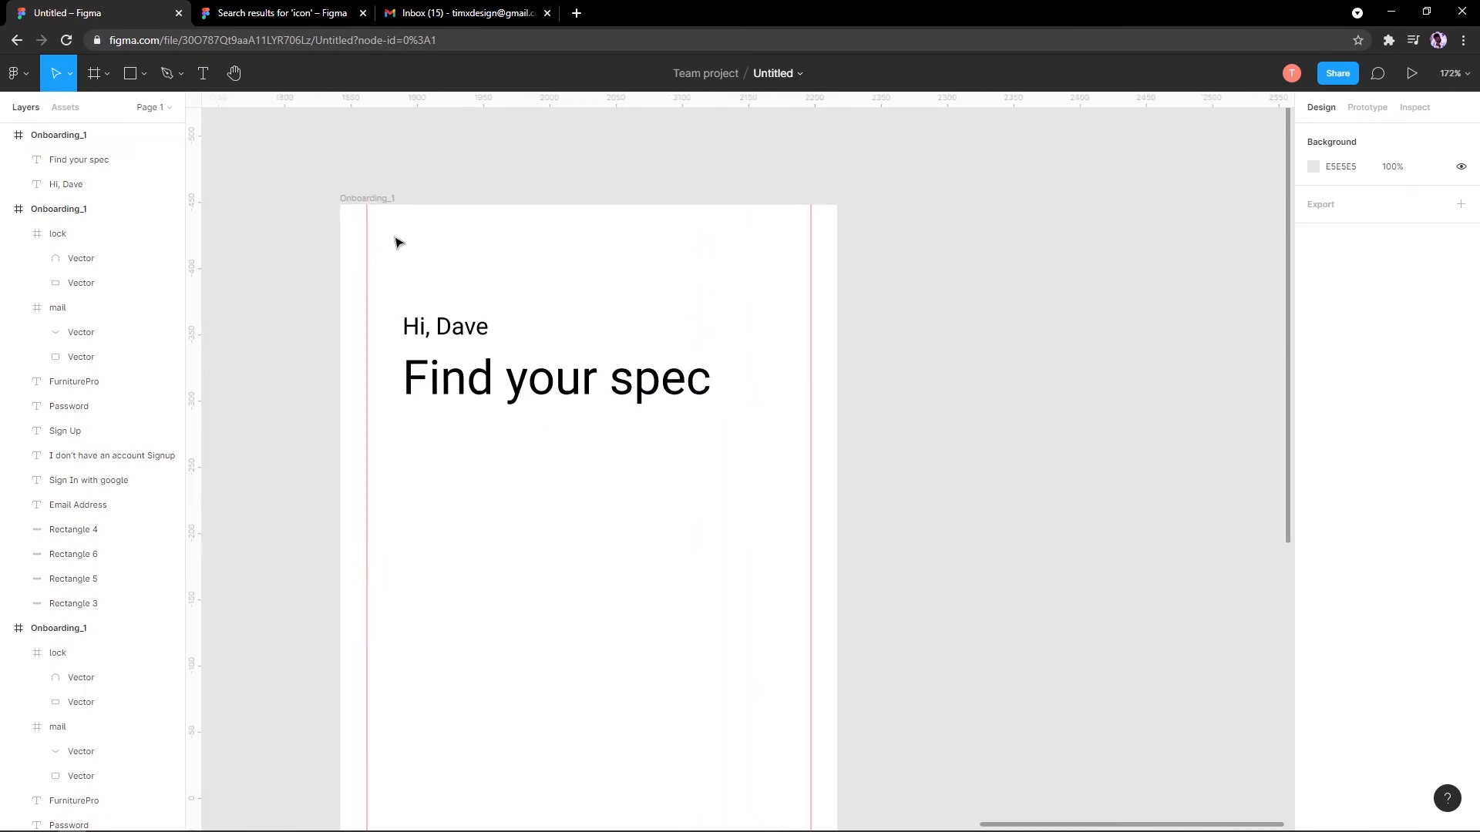
scroll(409, 256, "up", 1)
left_click_drag(402, 306, 411, 380)
scroll(407, 350, "down", 3)
scroll(407, 351, "up", 1)
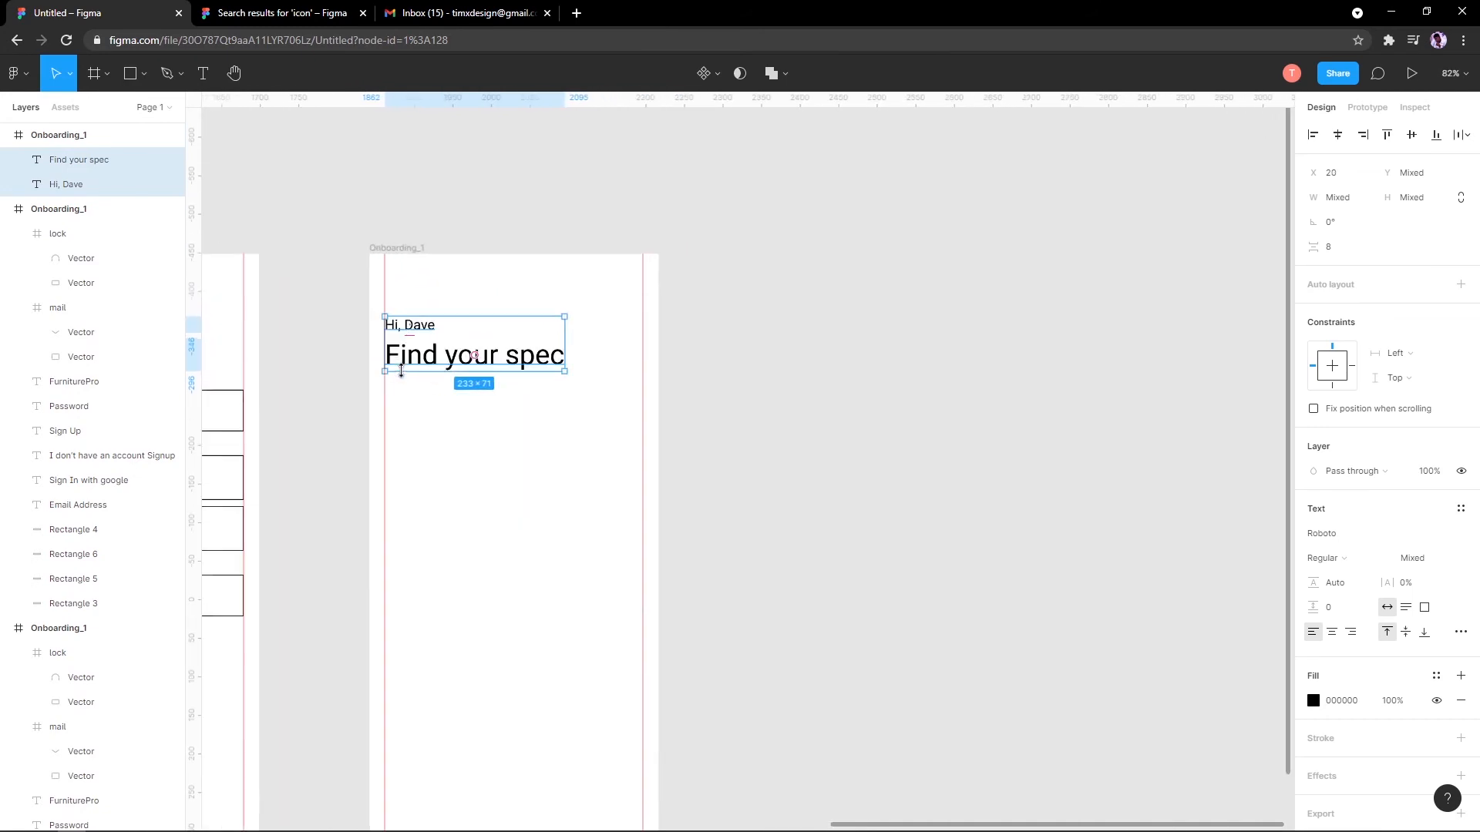
left_click(354, 363)
scroll(356, 363, "up", 3)
scroll(414, 341, "down", 3)
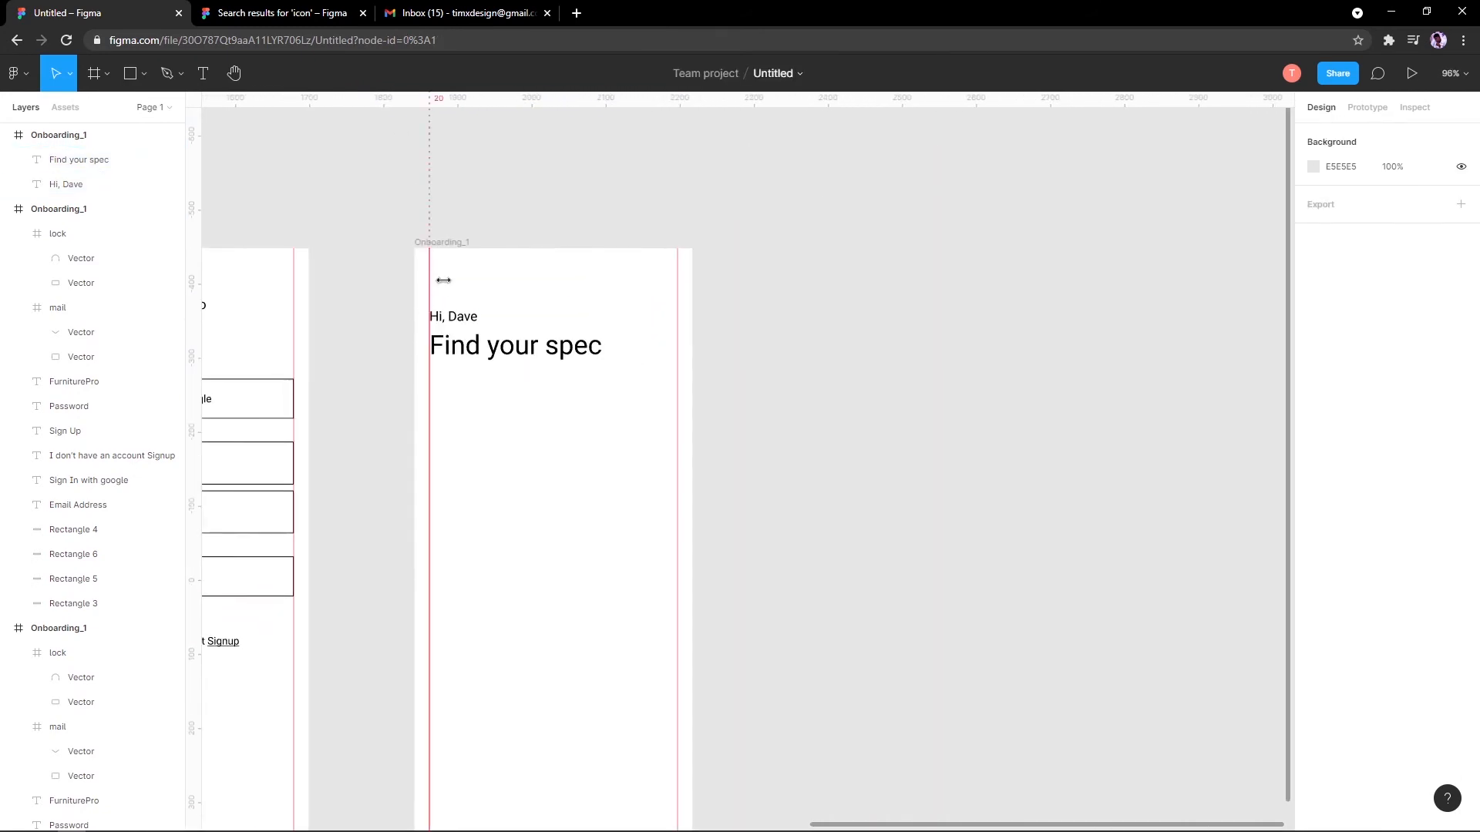
scroll(416, 342, "down", 5)
scroll(418, 343, "up", 6)
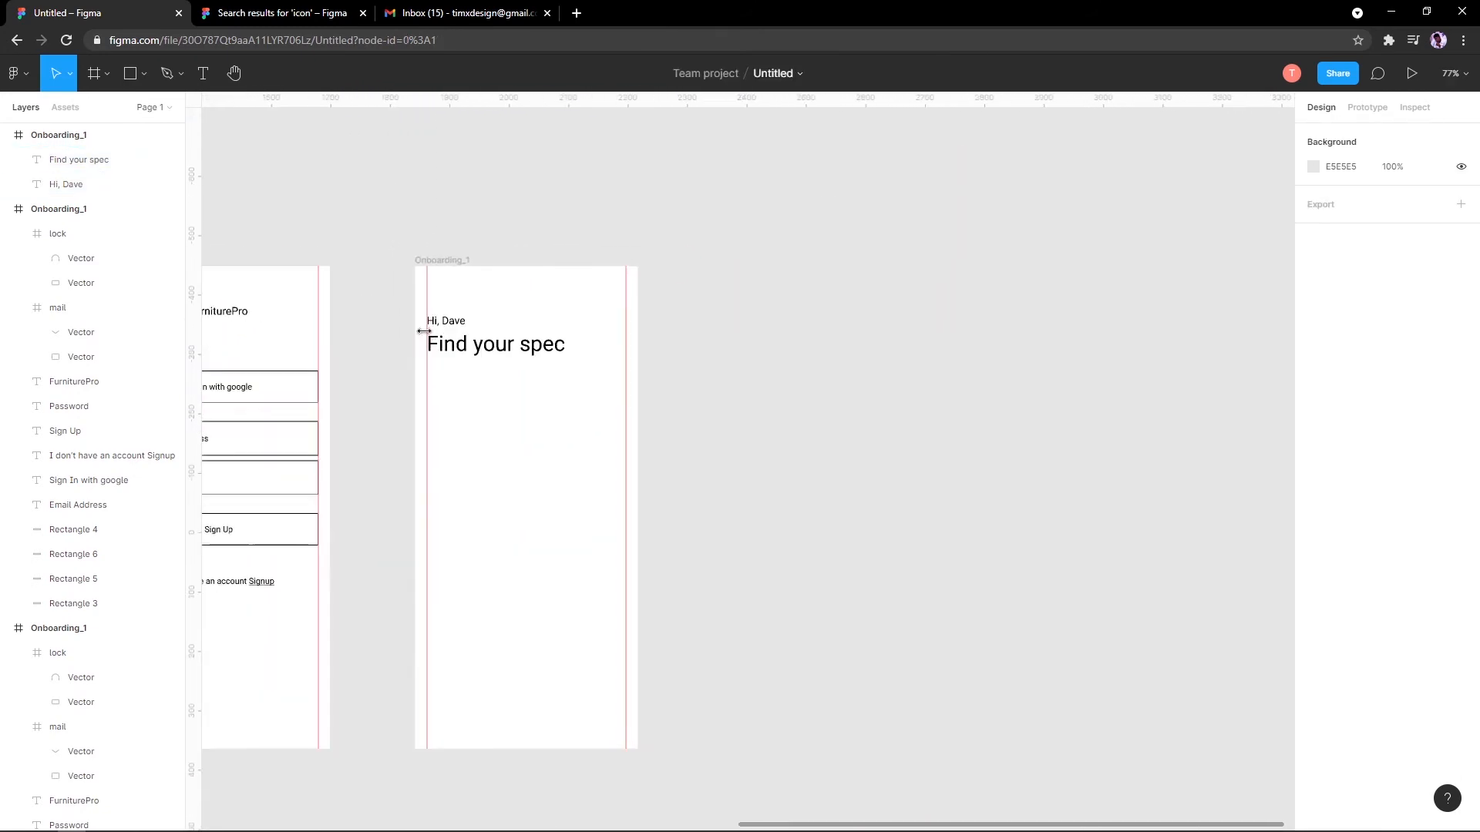
Step: Bring the top of the phone frame into view and pick the Line shape tool
left_click(486, 378)
left_click(467, 312, "shift")
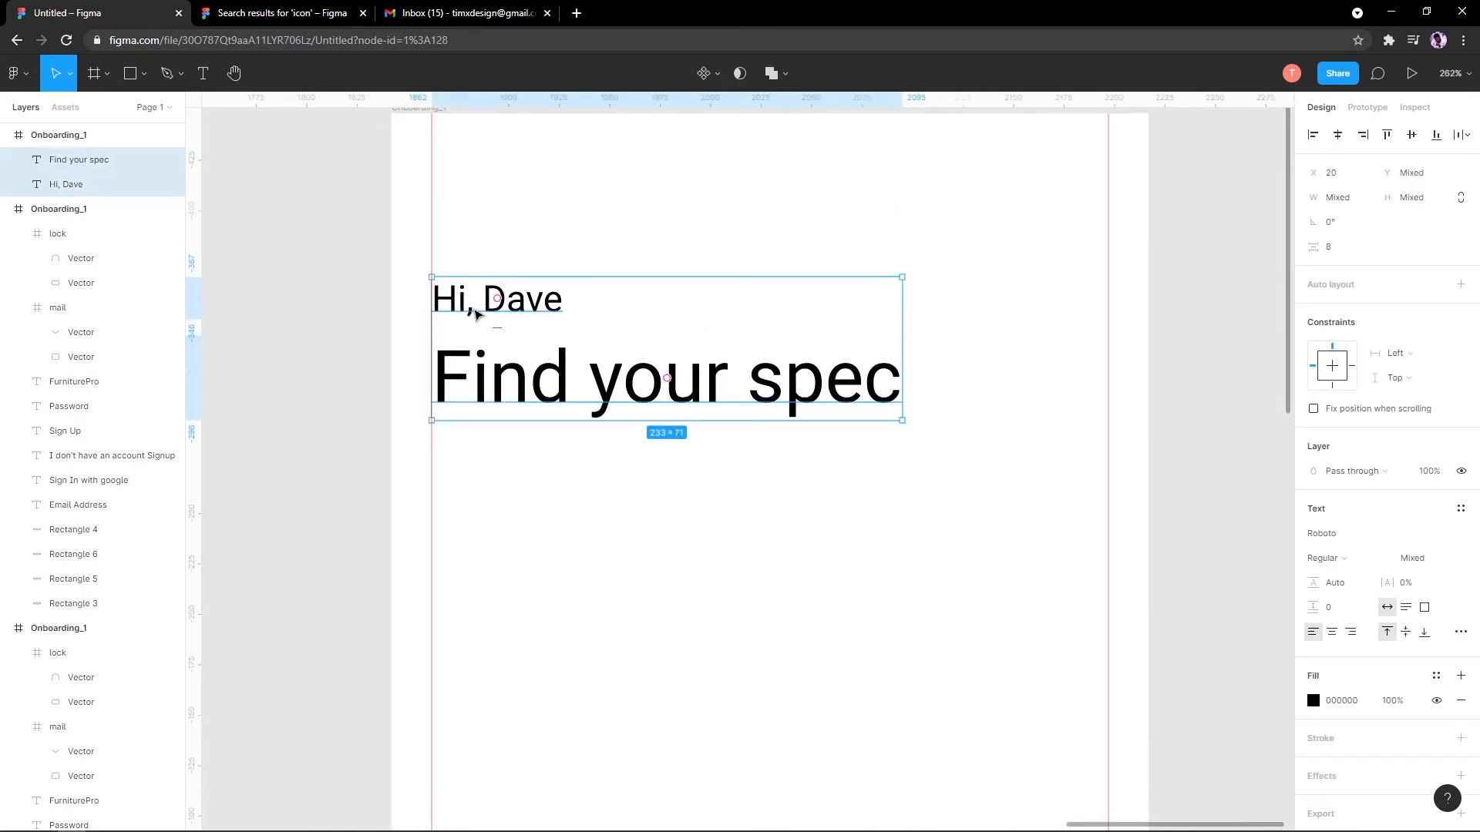
left_click(387, 224)
scroll(388, 226, "down", 5)
left_click_drag(391, 223, 386, 329)
scroll(387, 282, "up", 5)
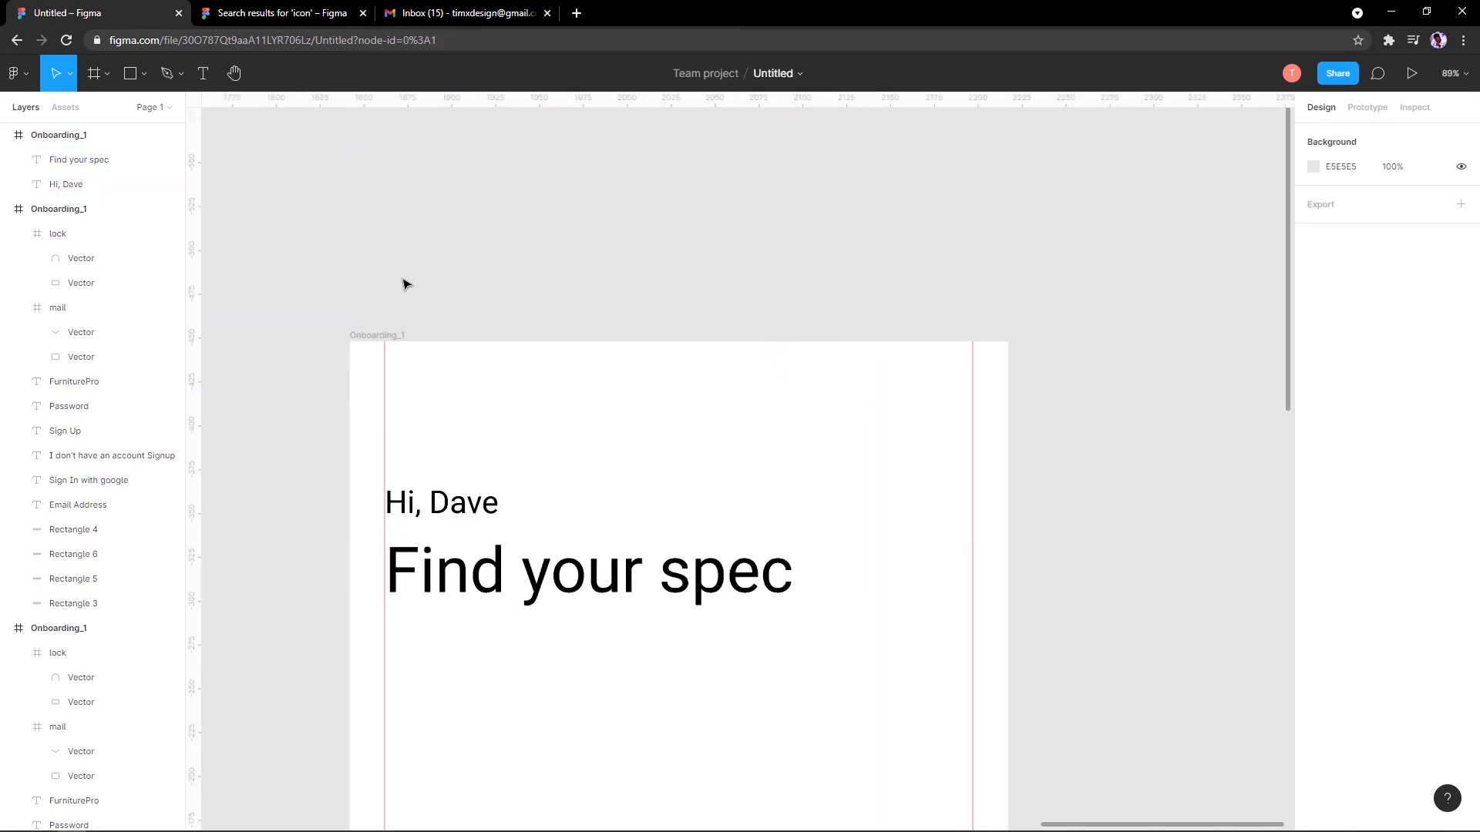
left_click_drag(392, 274, 385, 174)
scroll(383, 174, "up", 1)
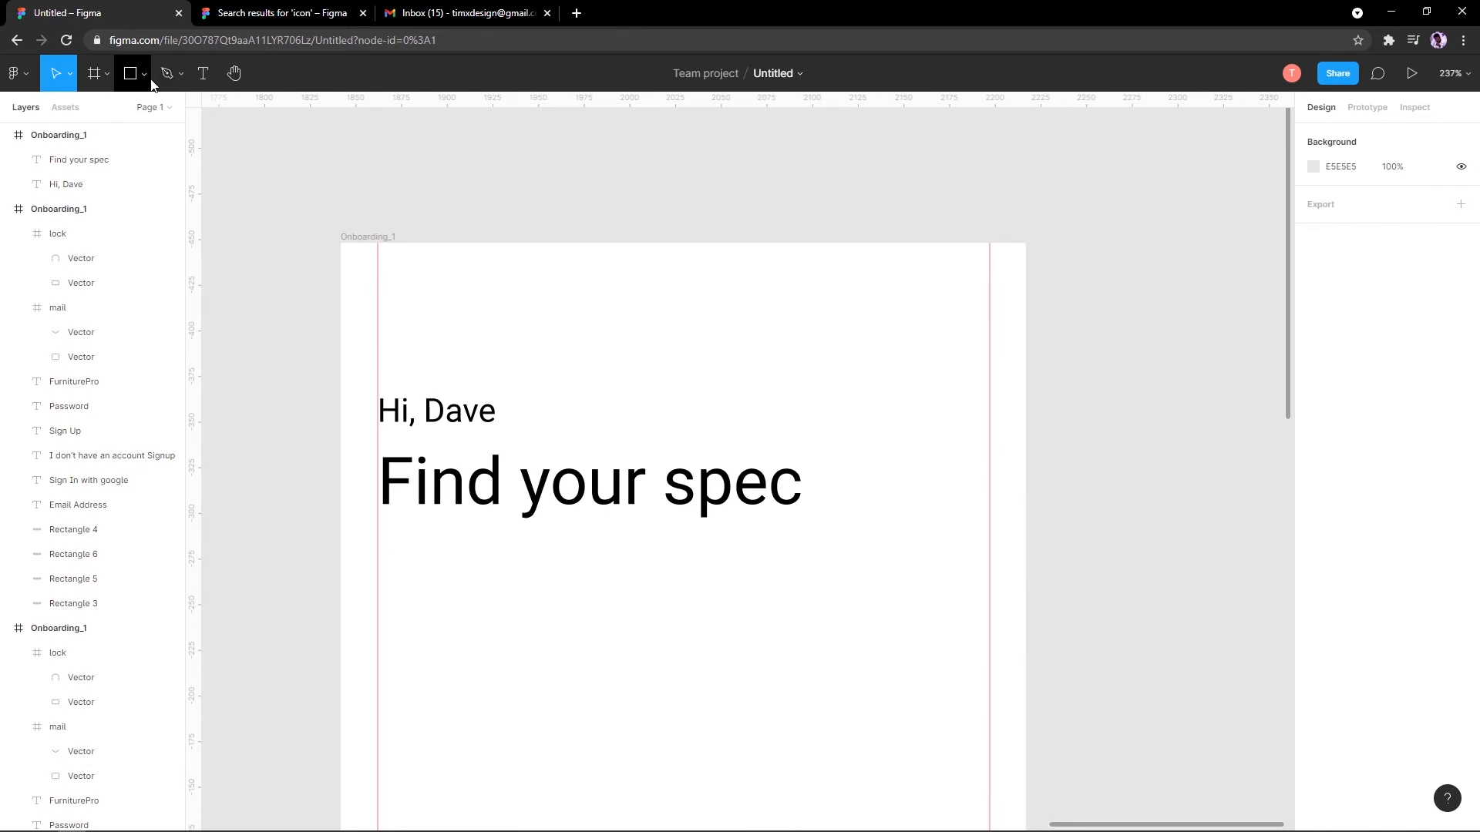
left_click(144, 74)
left_click(106, 130)
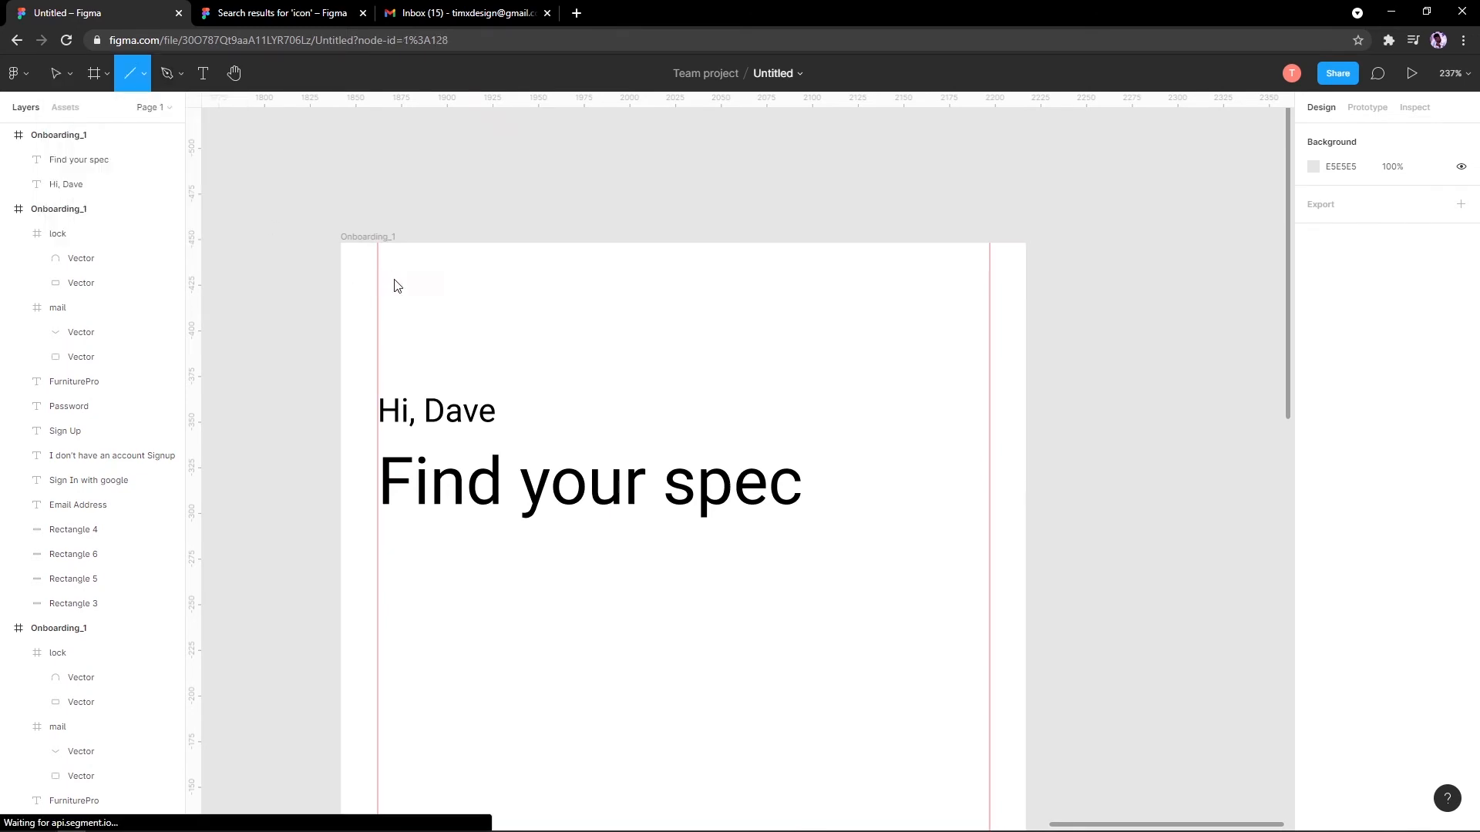
Step: Remove the stray line and insert a Feather 'menu' icon with the Feather Icons plugin
left_click_drag(393, 284, 405, 281)
key("Delete")
key("ctrl+slash")
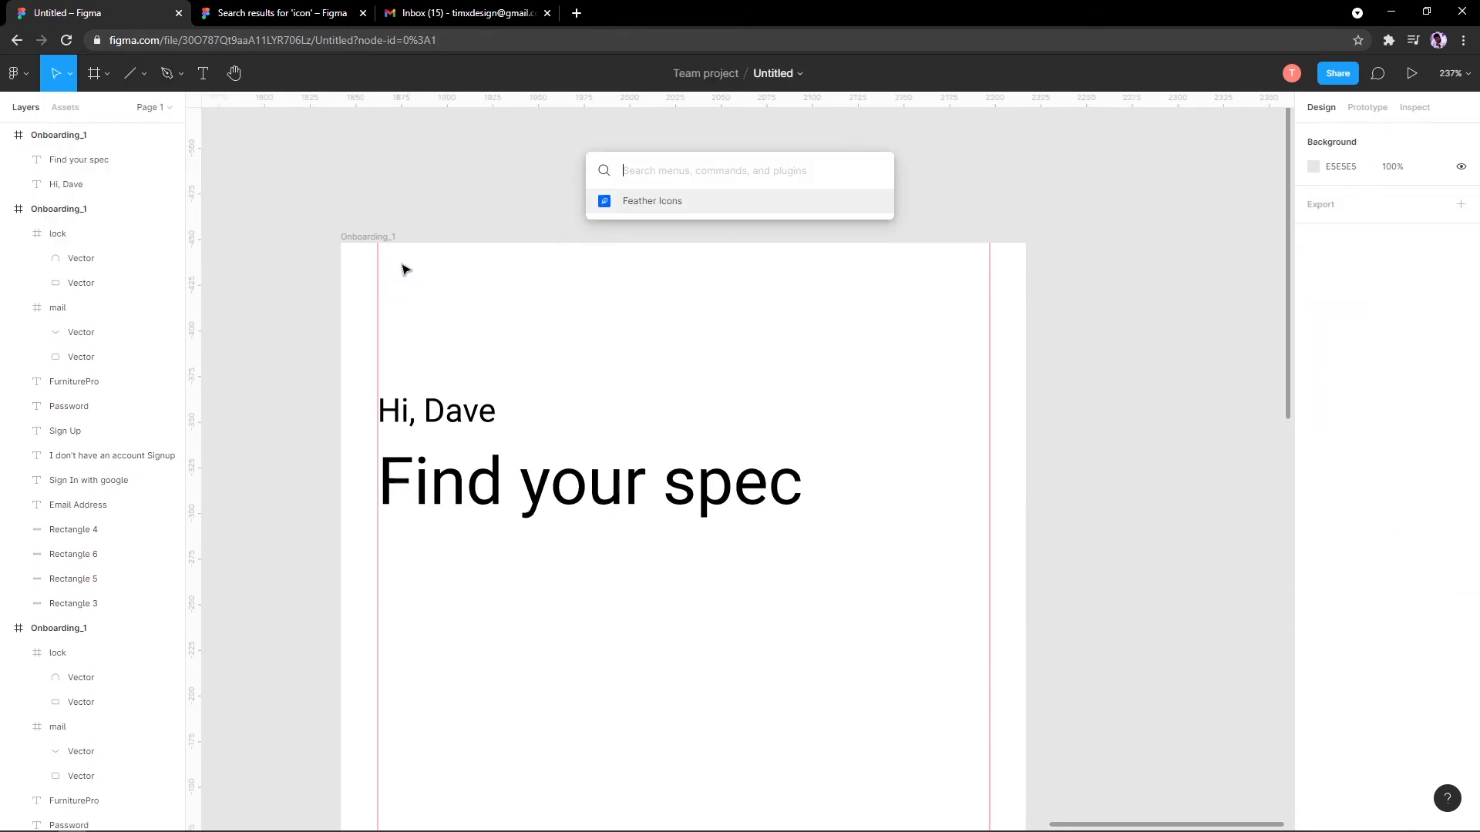
type("fie")
key("BackSpace")
key("BackSpace")
key("BackSpace")
type("fea")
key("Return")
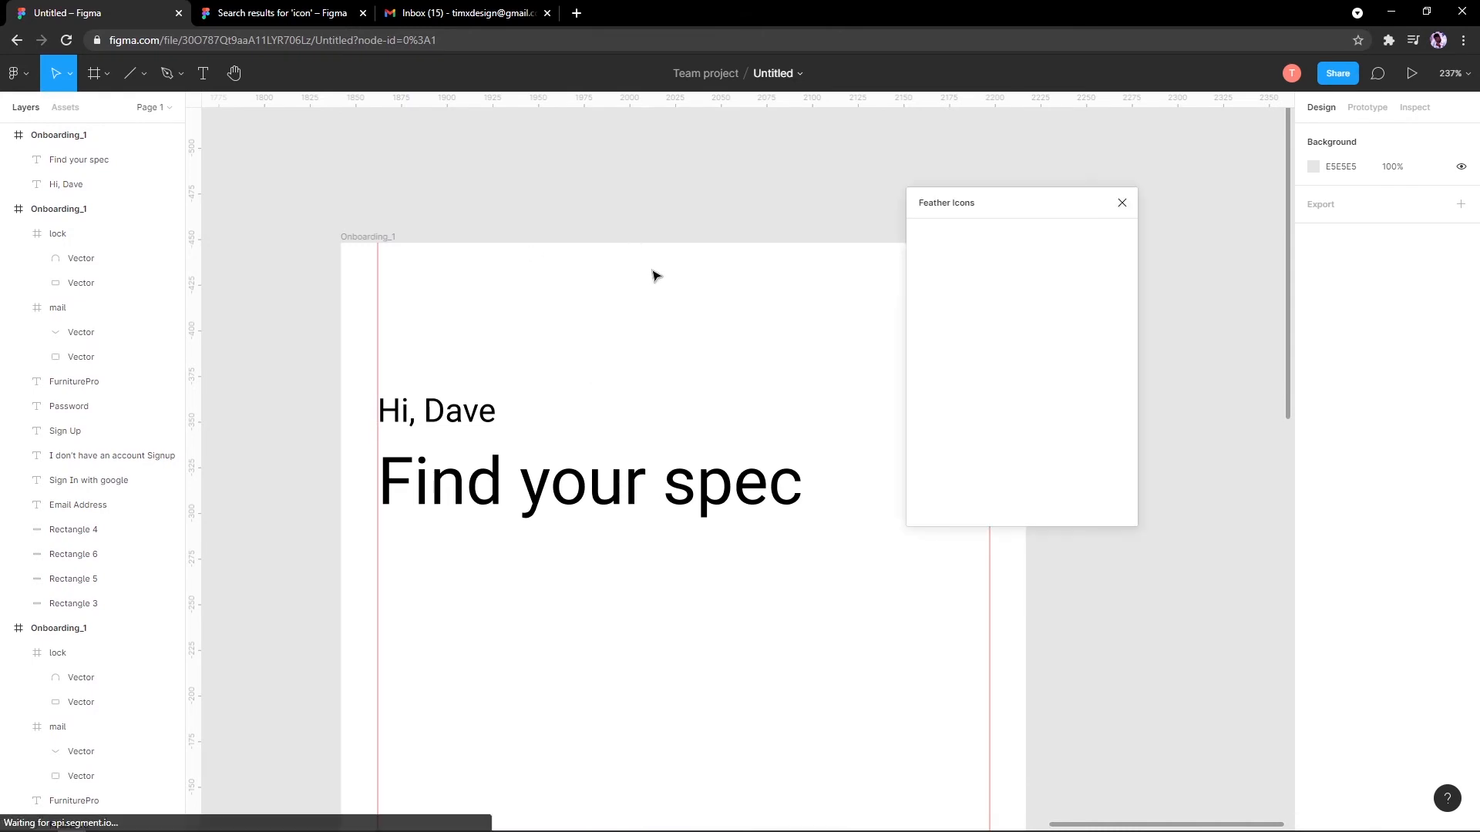
type("menu")
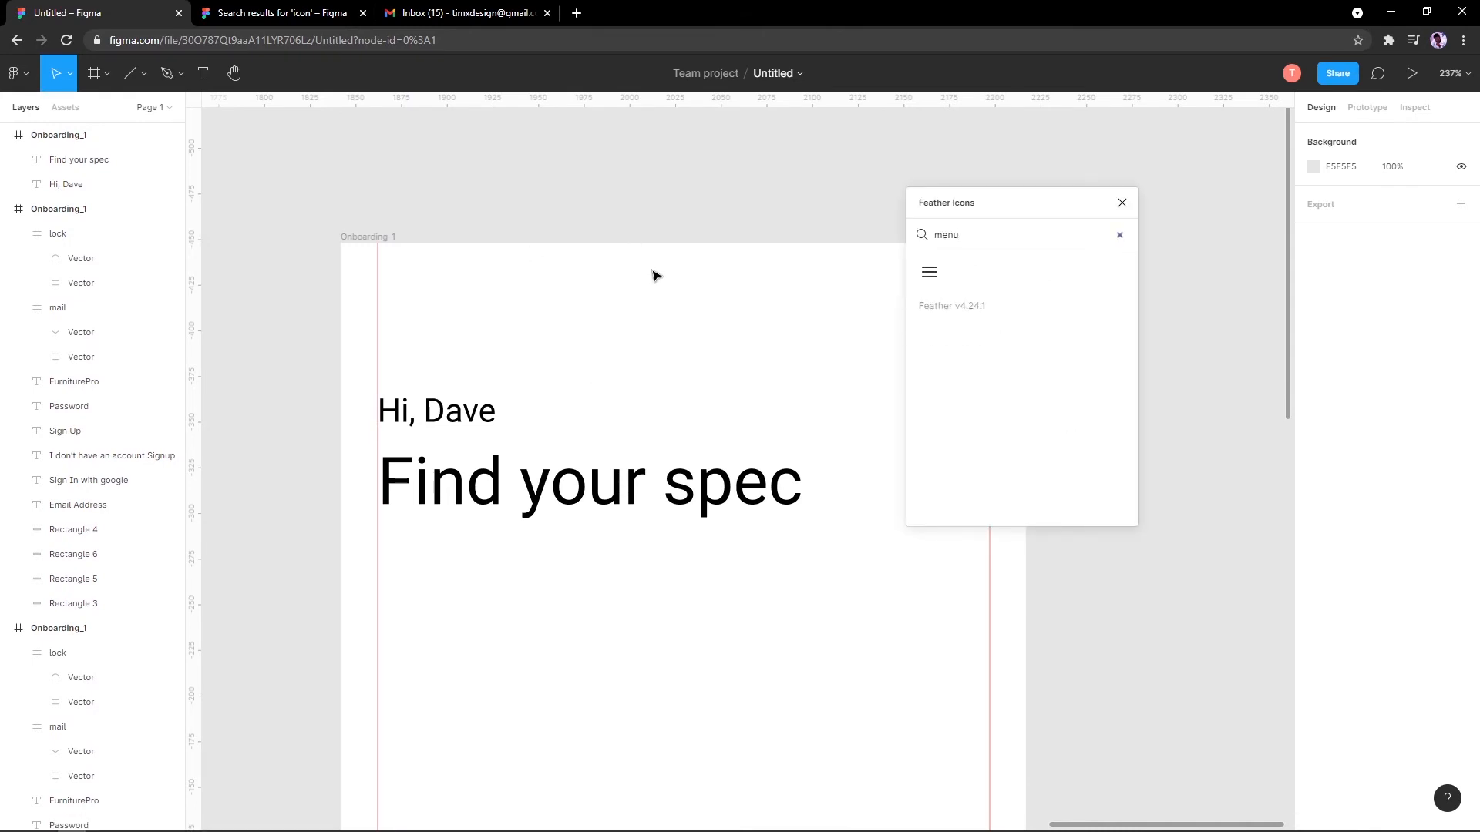
left_click(920, 287)
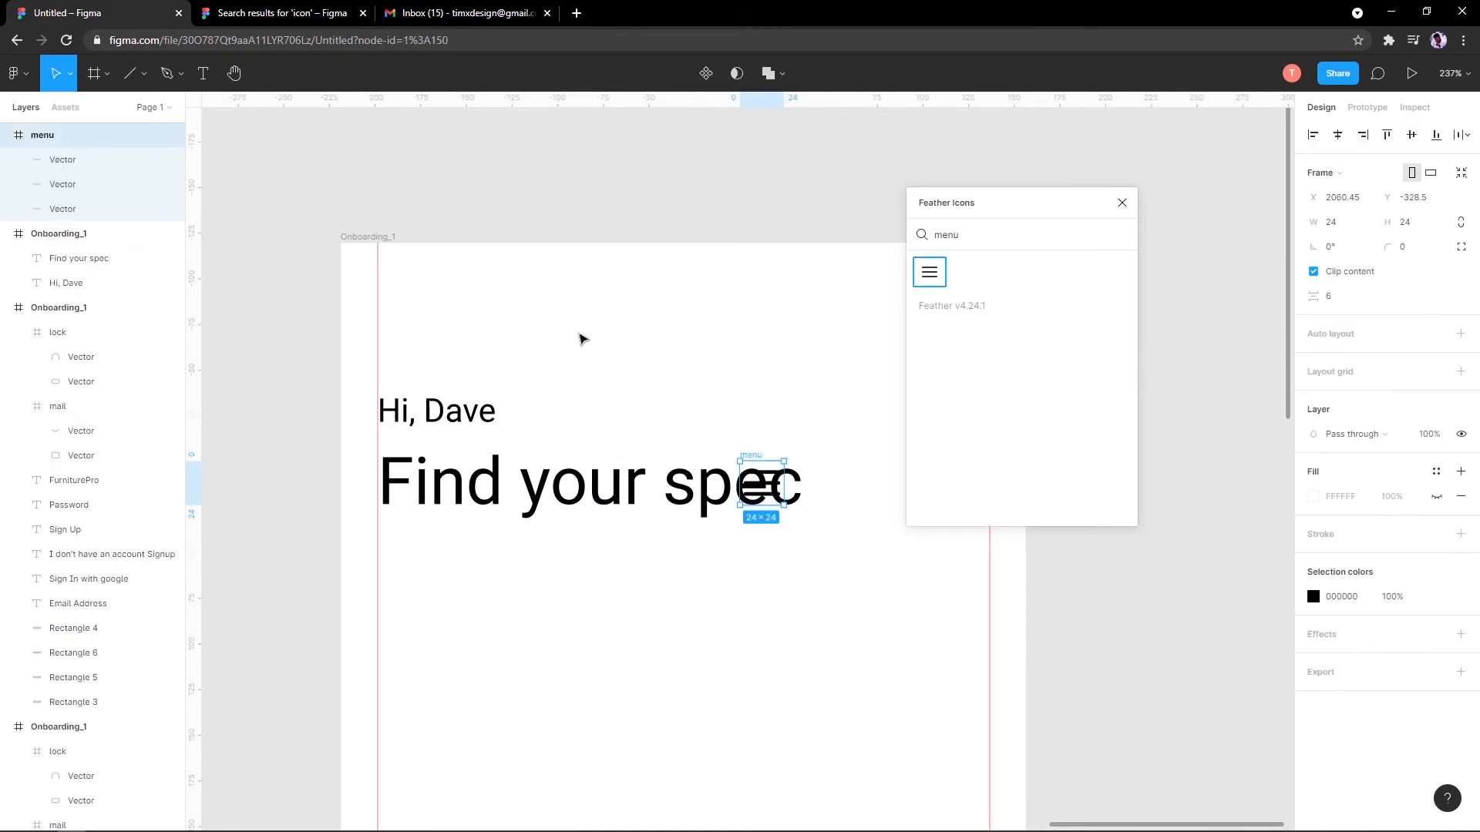
Step: Paste the menu icon into Onboarding_1 at its top-left corner (about X 20, Y 11)
key("BackSpace")
left_click(385, 238)
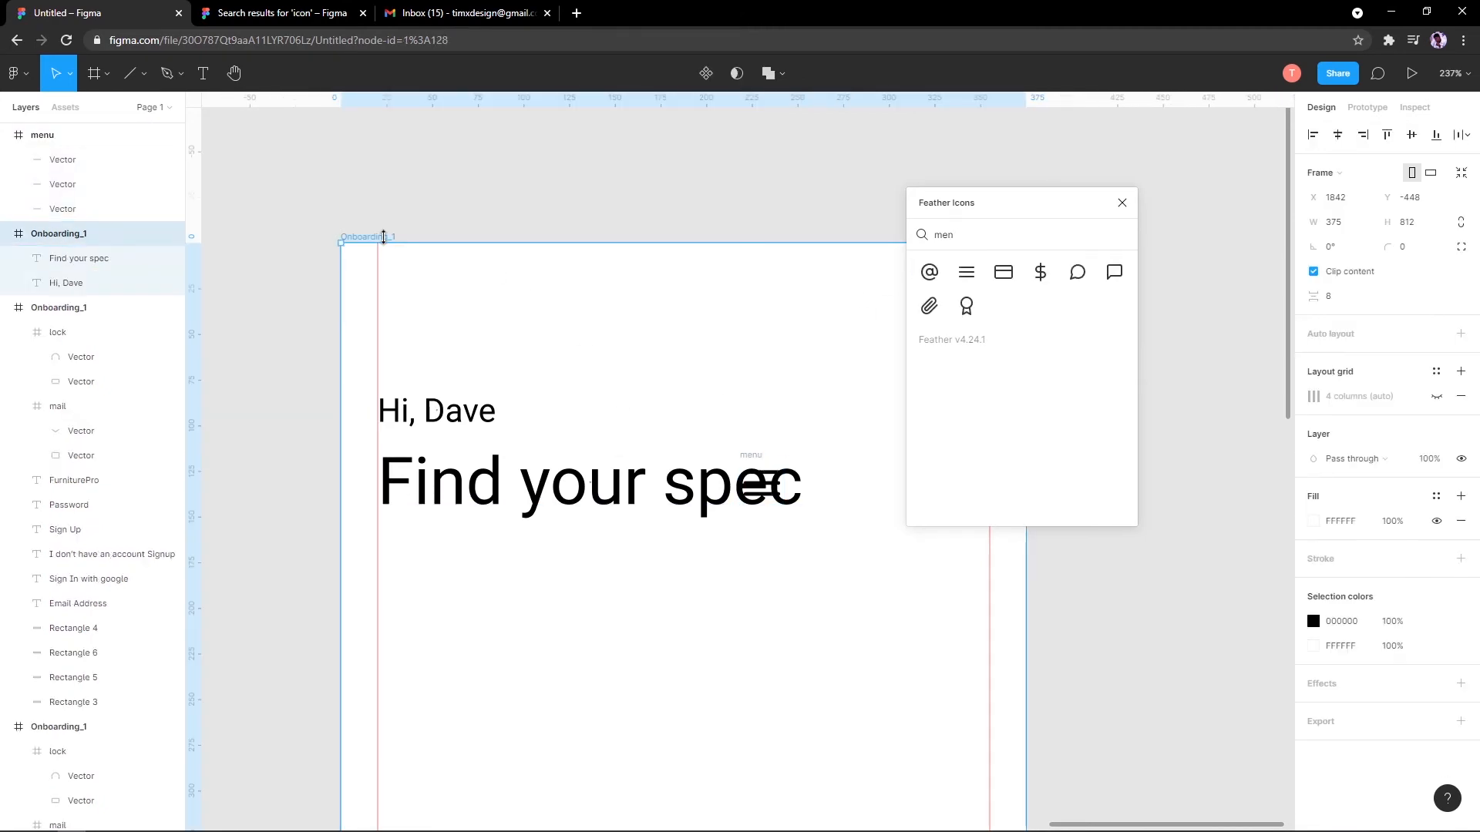
left_click(974, 282)
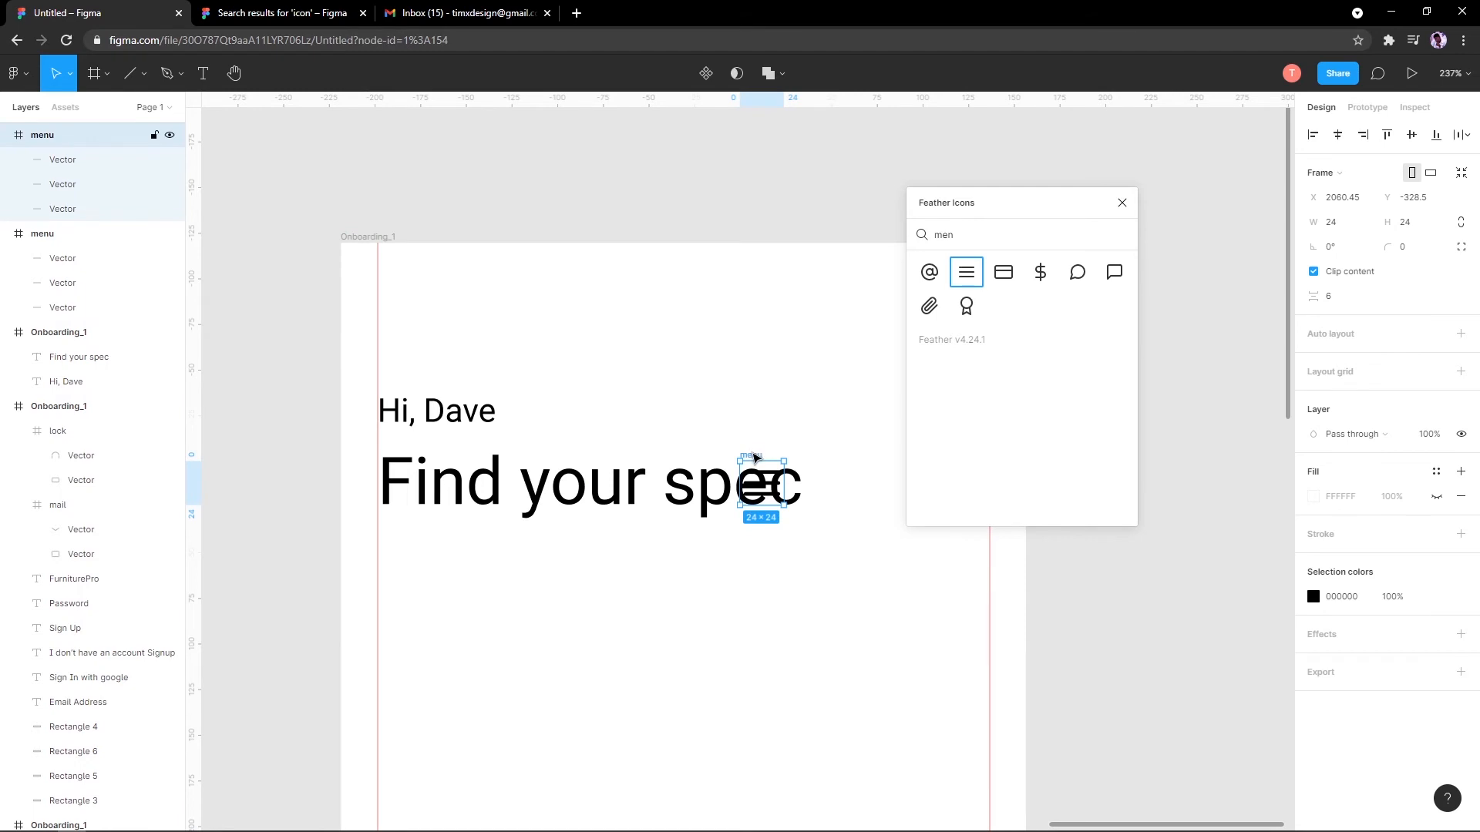
left_click_drag(754, 458, 416, 273)
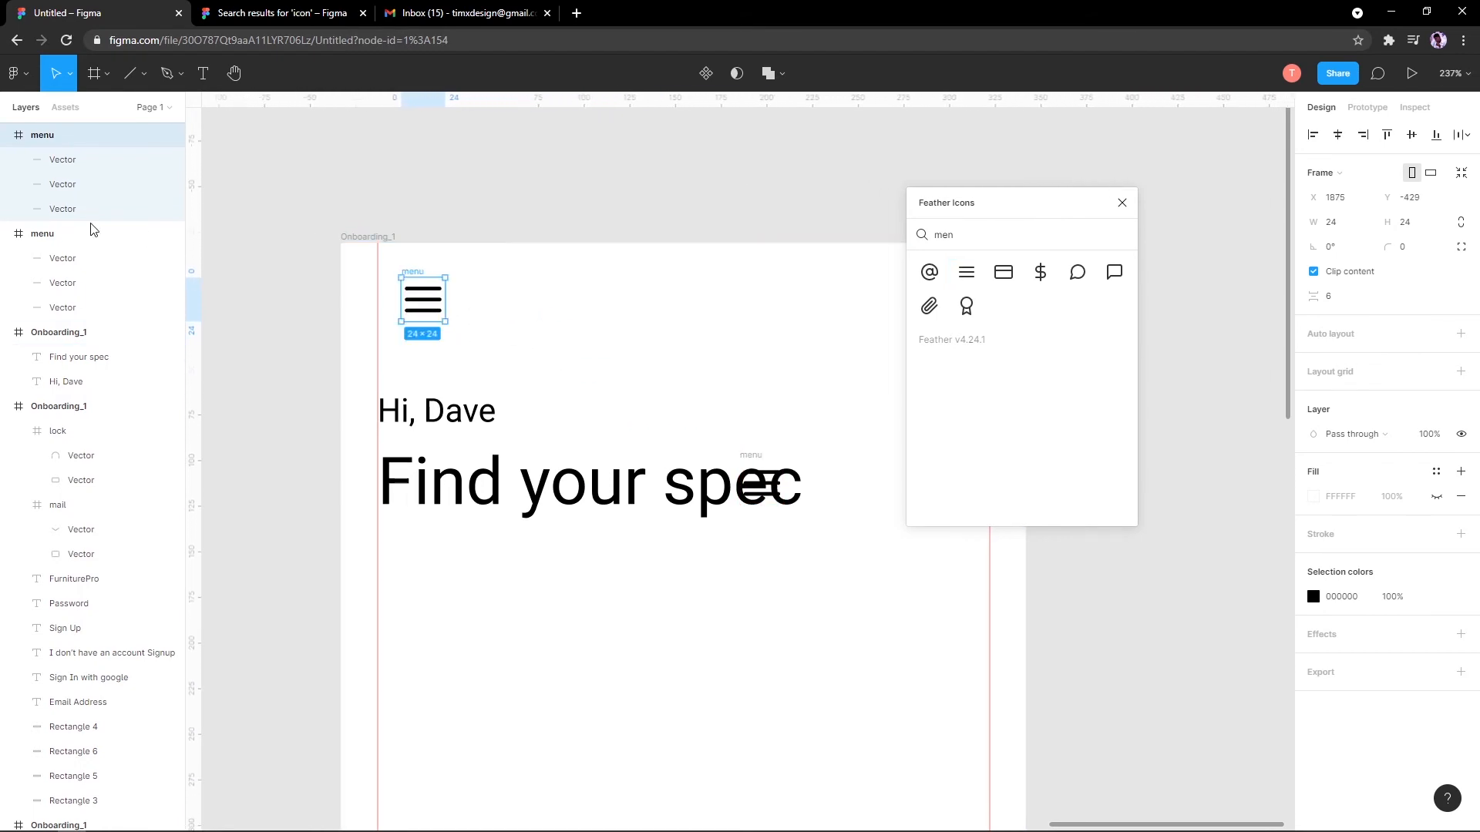
left_click(372, 243)
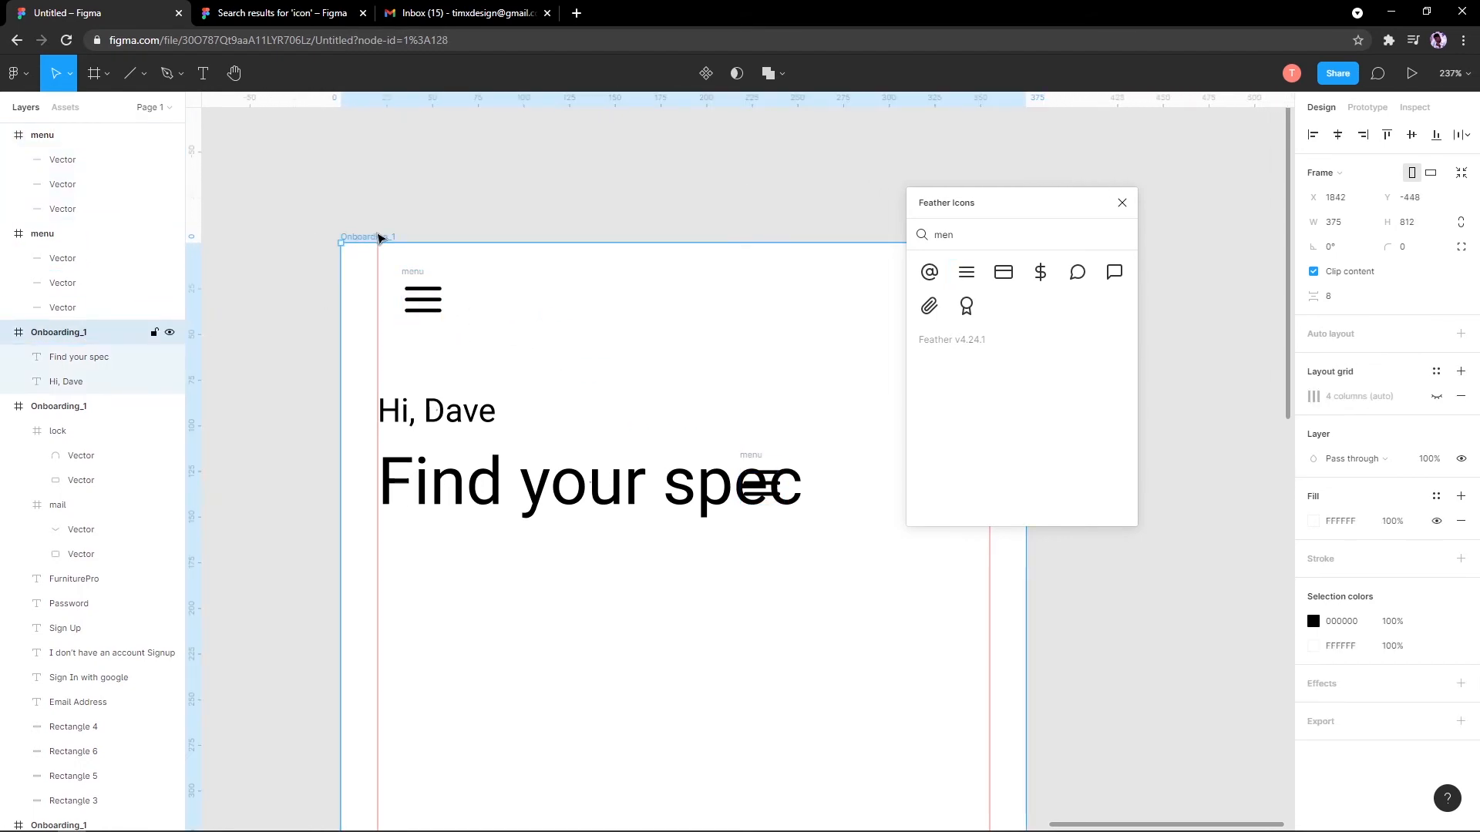
left_click(420, 294)
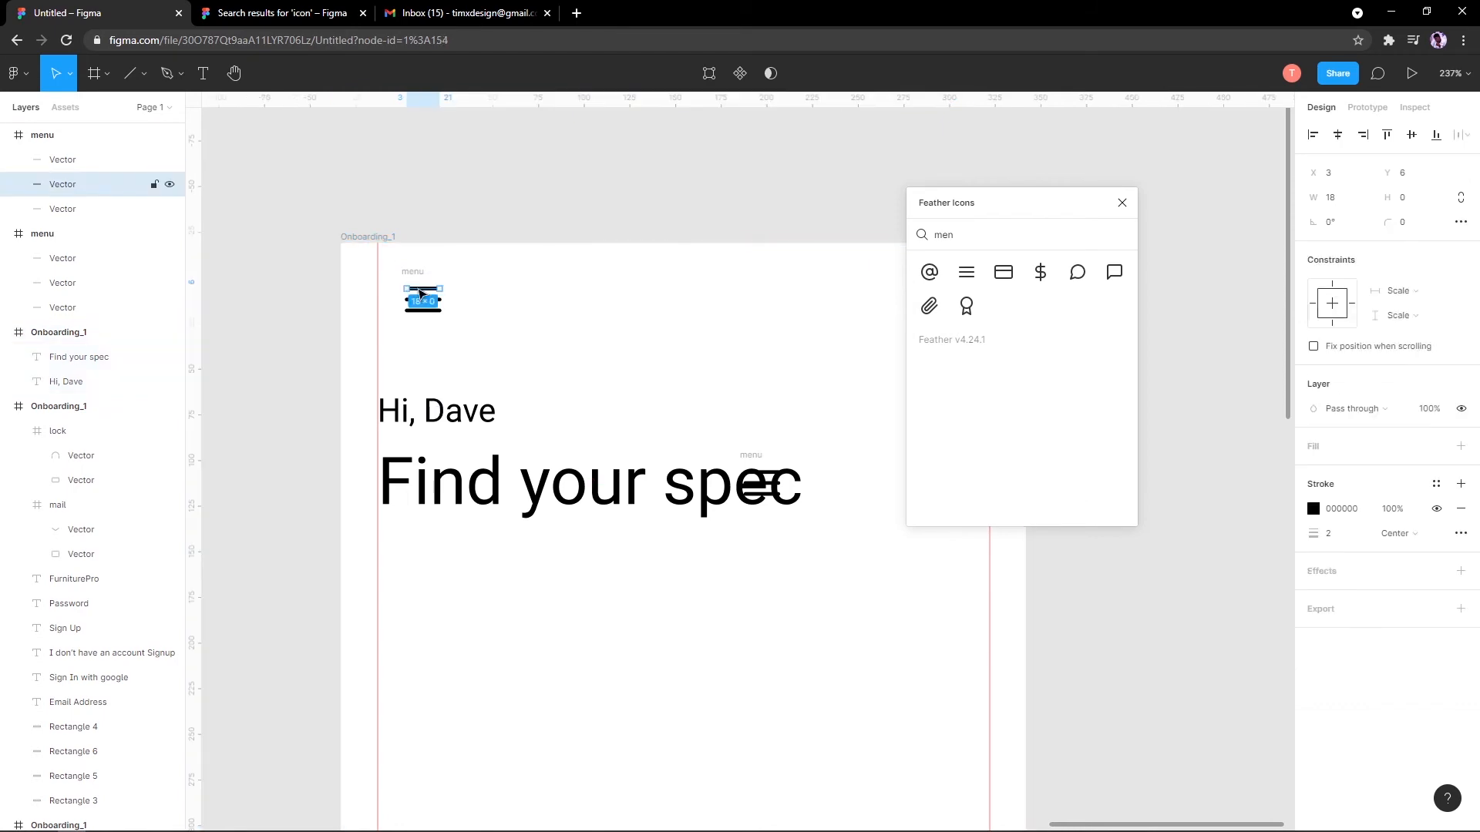
left_click(378, 235)
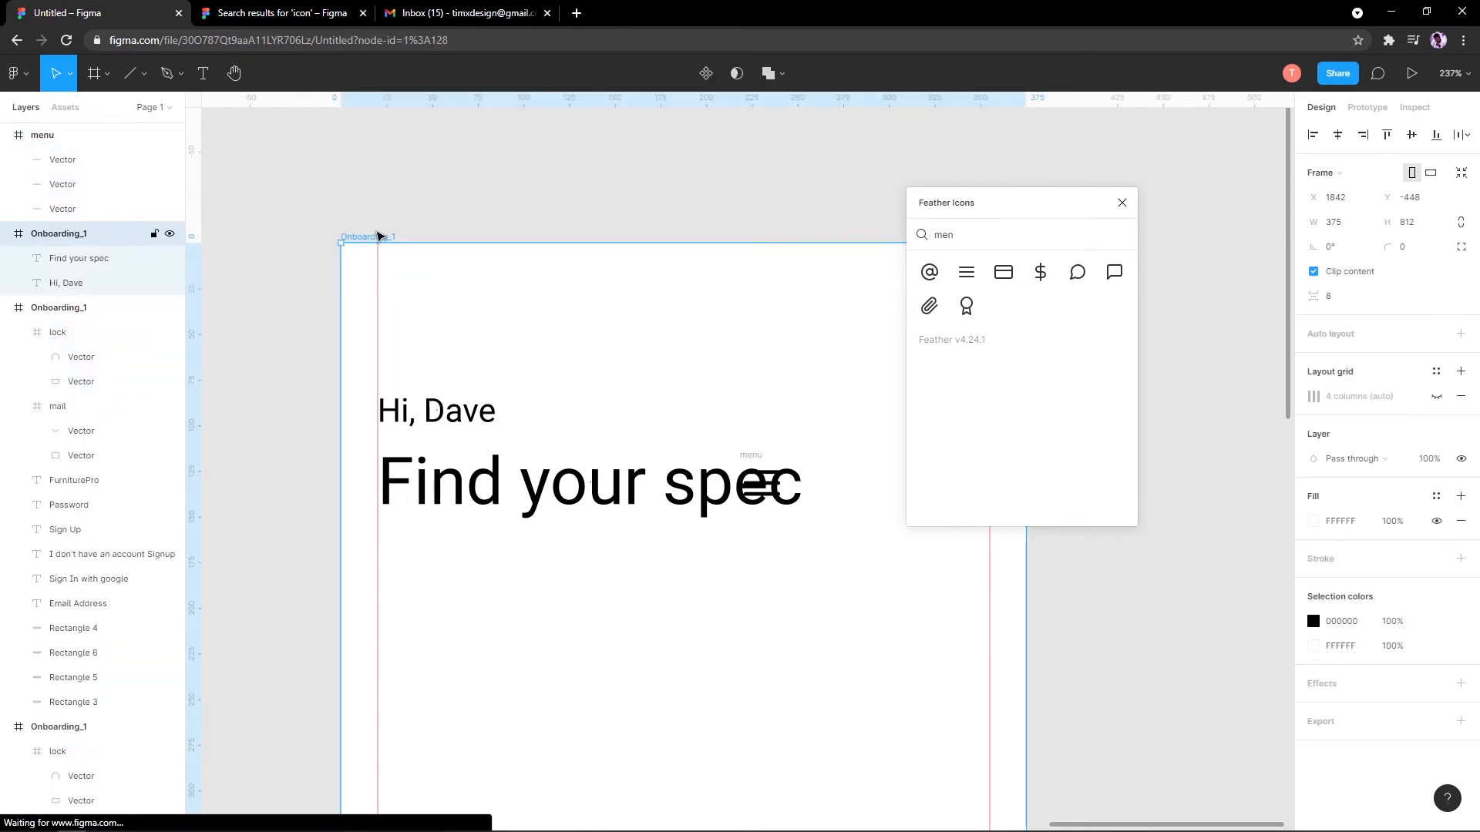
key("ctrl+v")
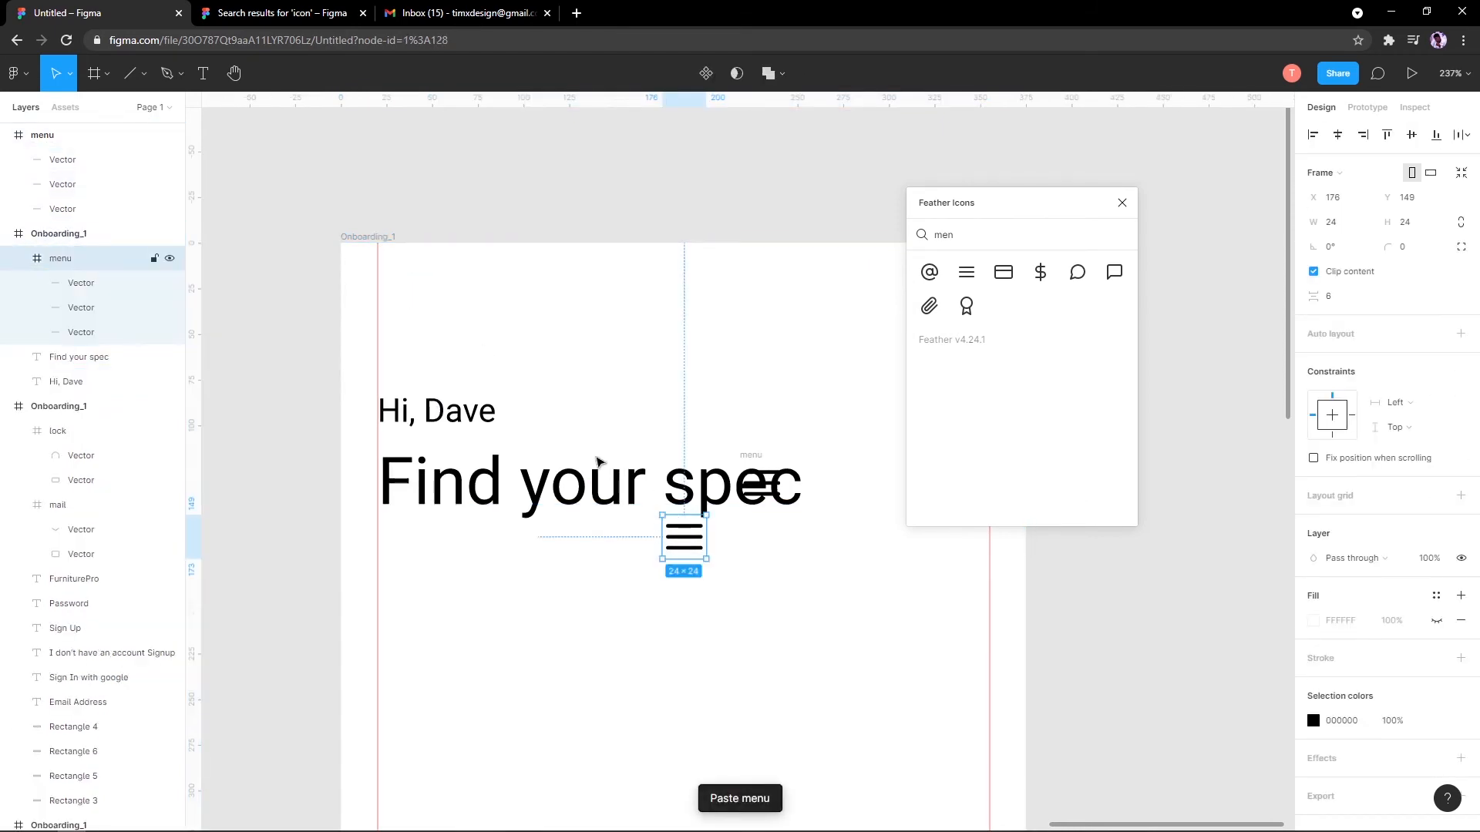
left_click_drag(686, 537, 404, 278)
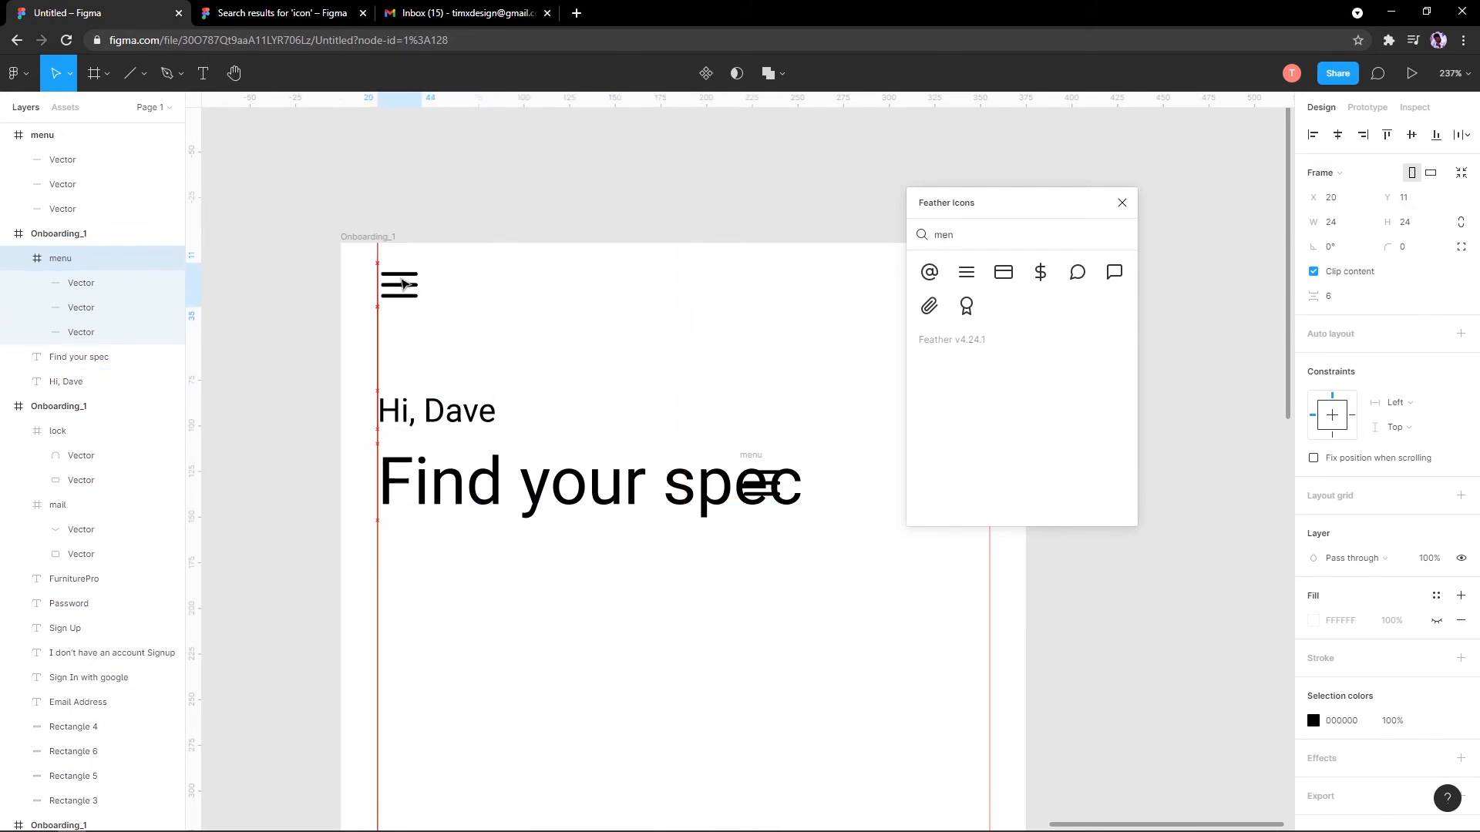
Step: Delete the leftover menu icon beside the spec heading
scroll(651, 320, "down", 5)
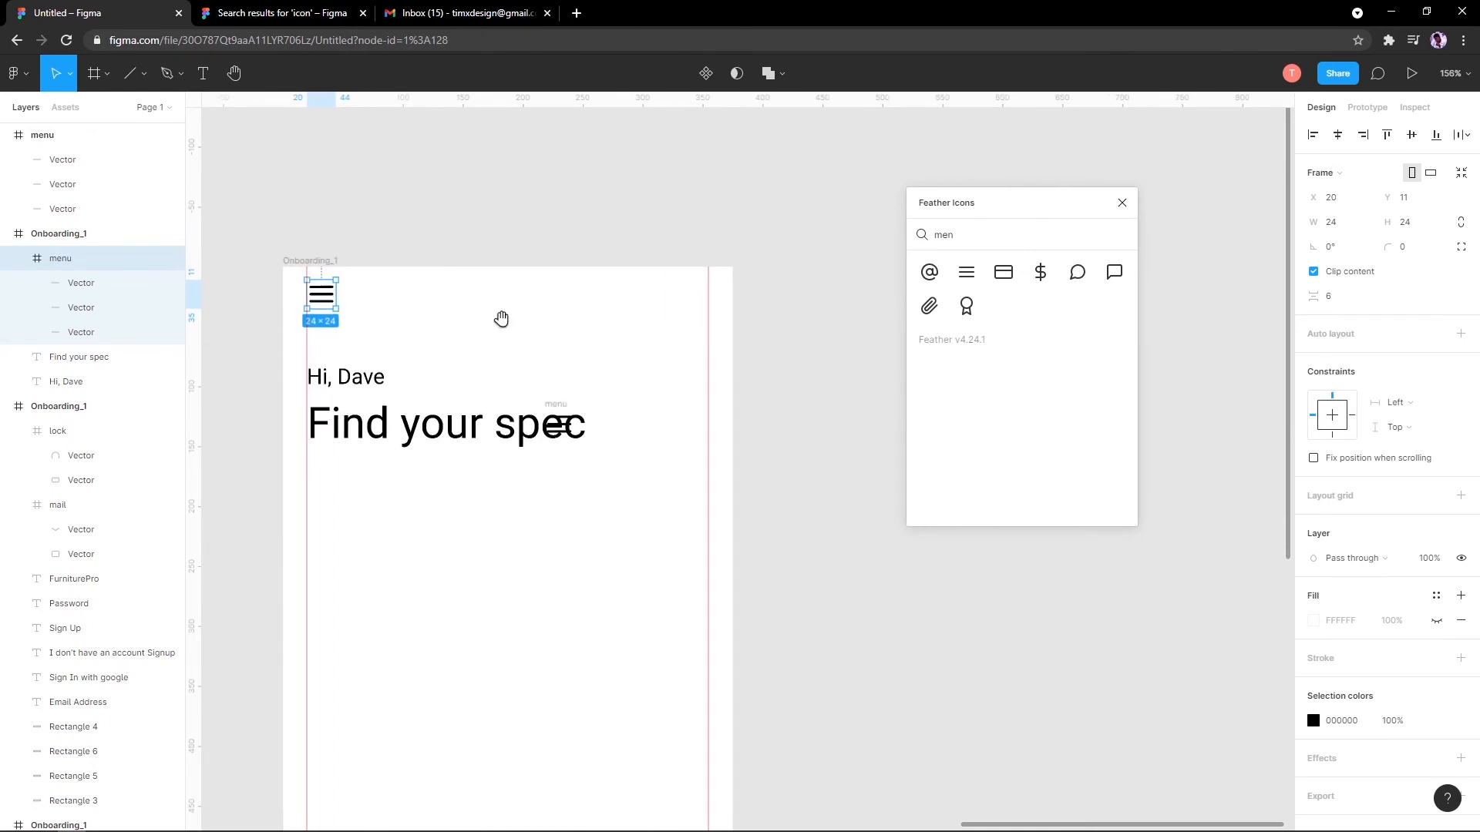
left_click(565, 402)
key("Delete")
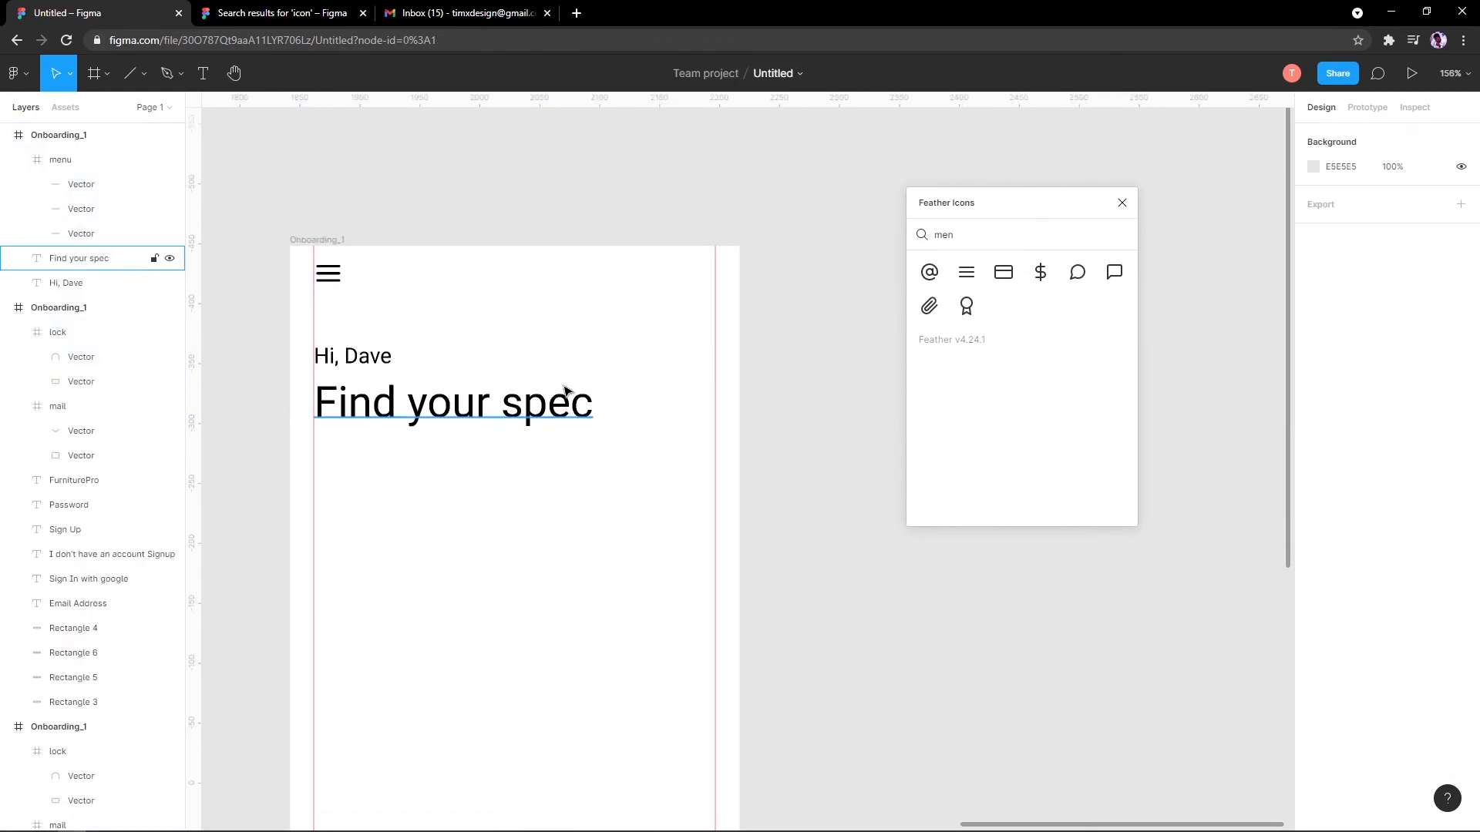
Step: Search Feather Icons for 'cart' and insert the shopping-cart icon
scroll(572, 322, "up", 3)
scroll(539, 271, "down", 2)
scroll(559, 255, "down", 3)
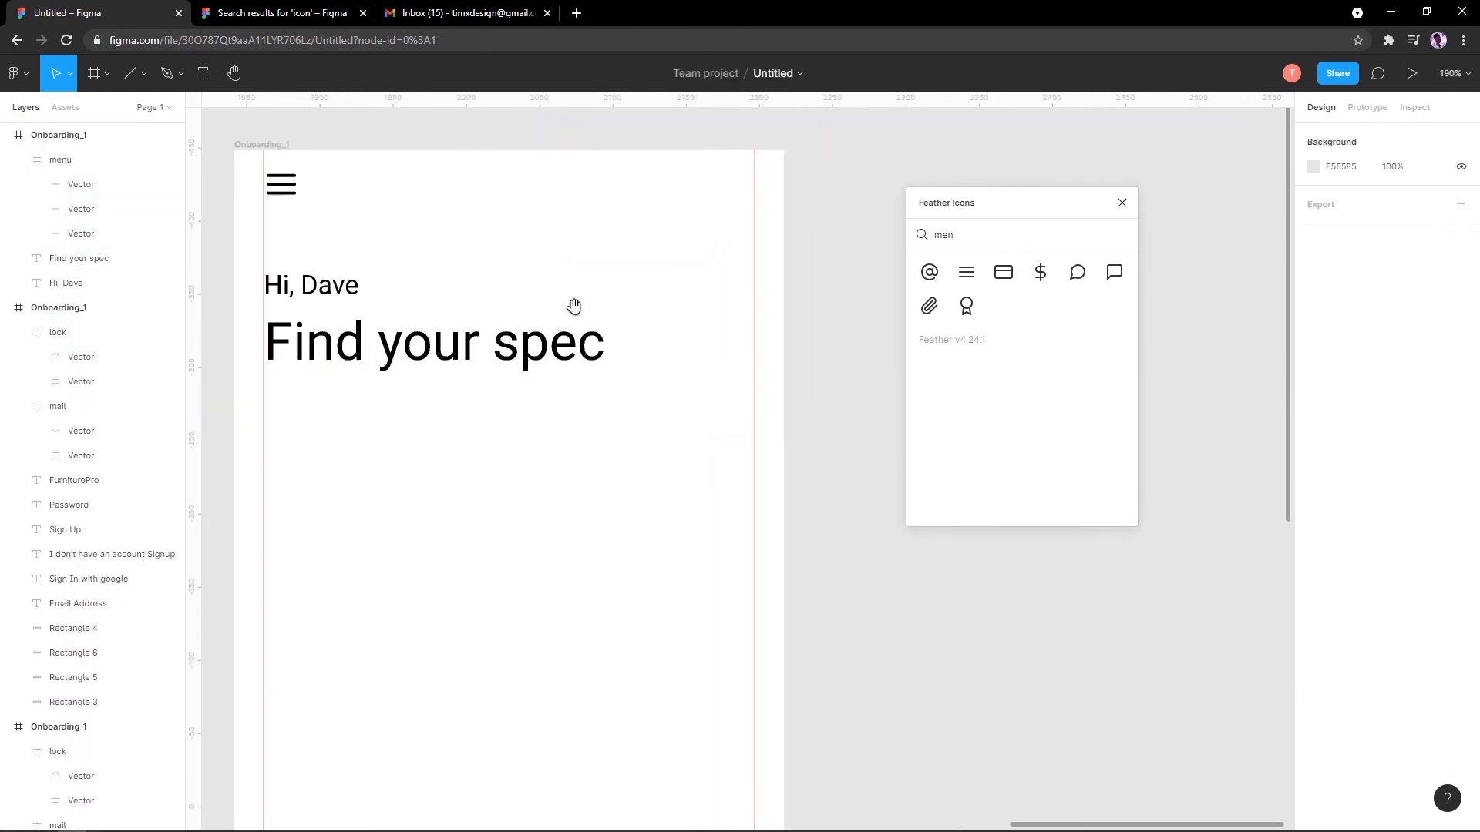
scroll(572, 307, "up", 1)
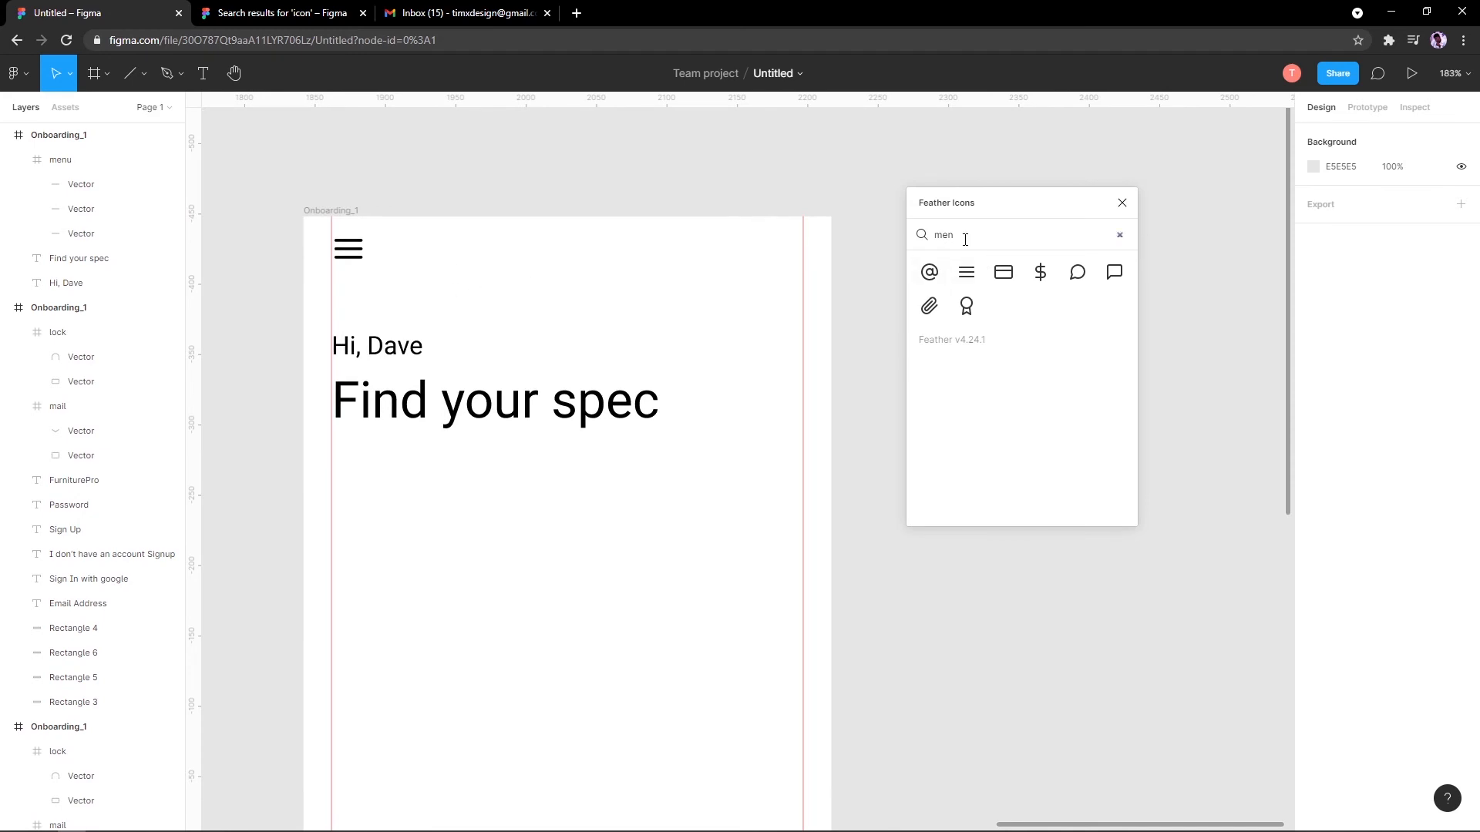
key("BackSpace")
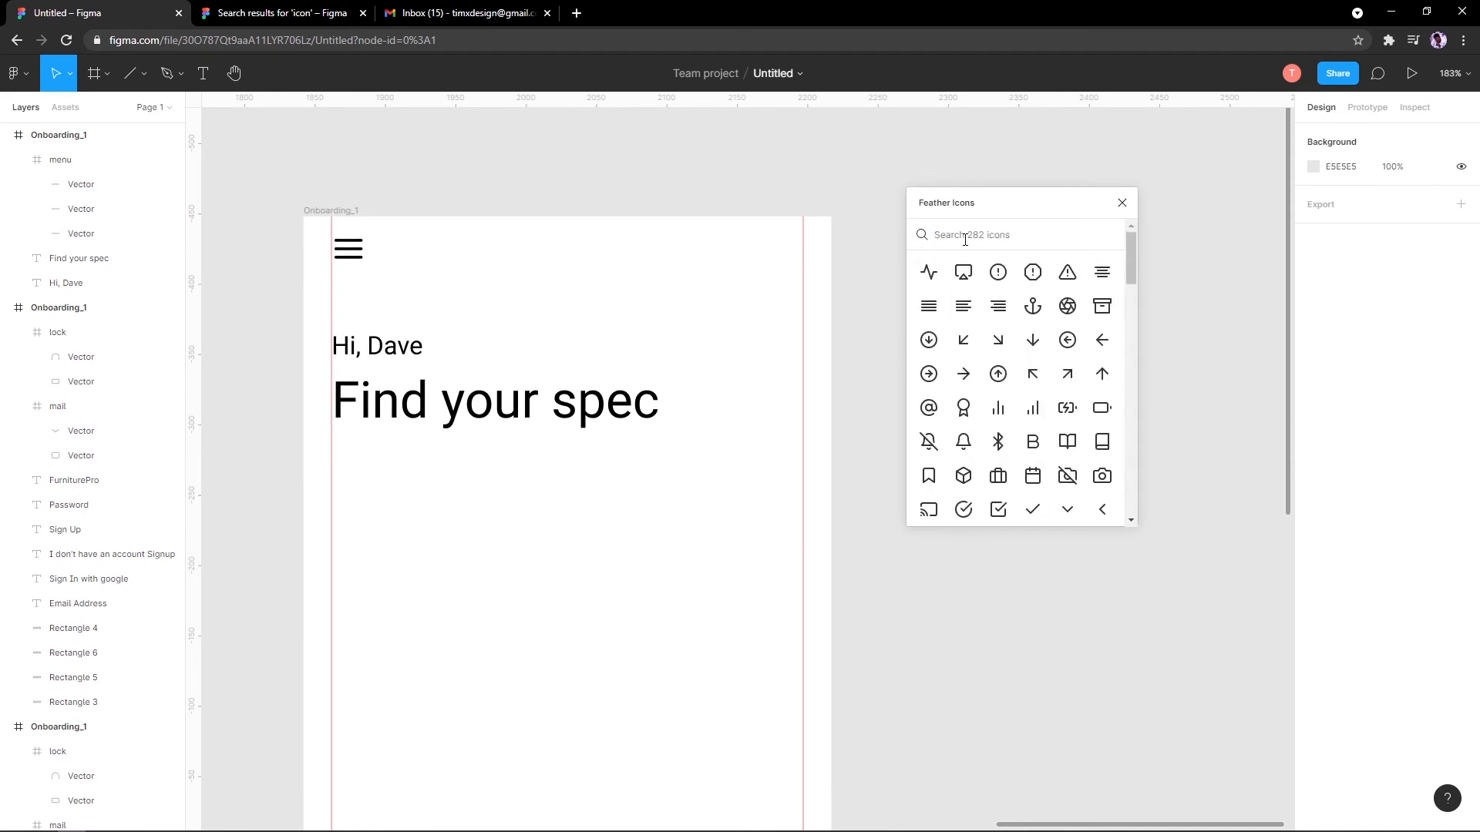
type("orde")
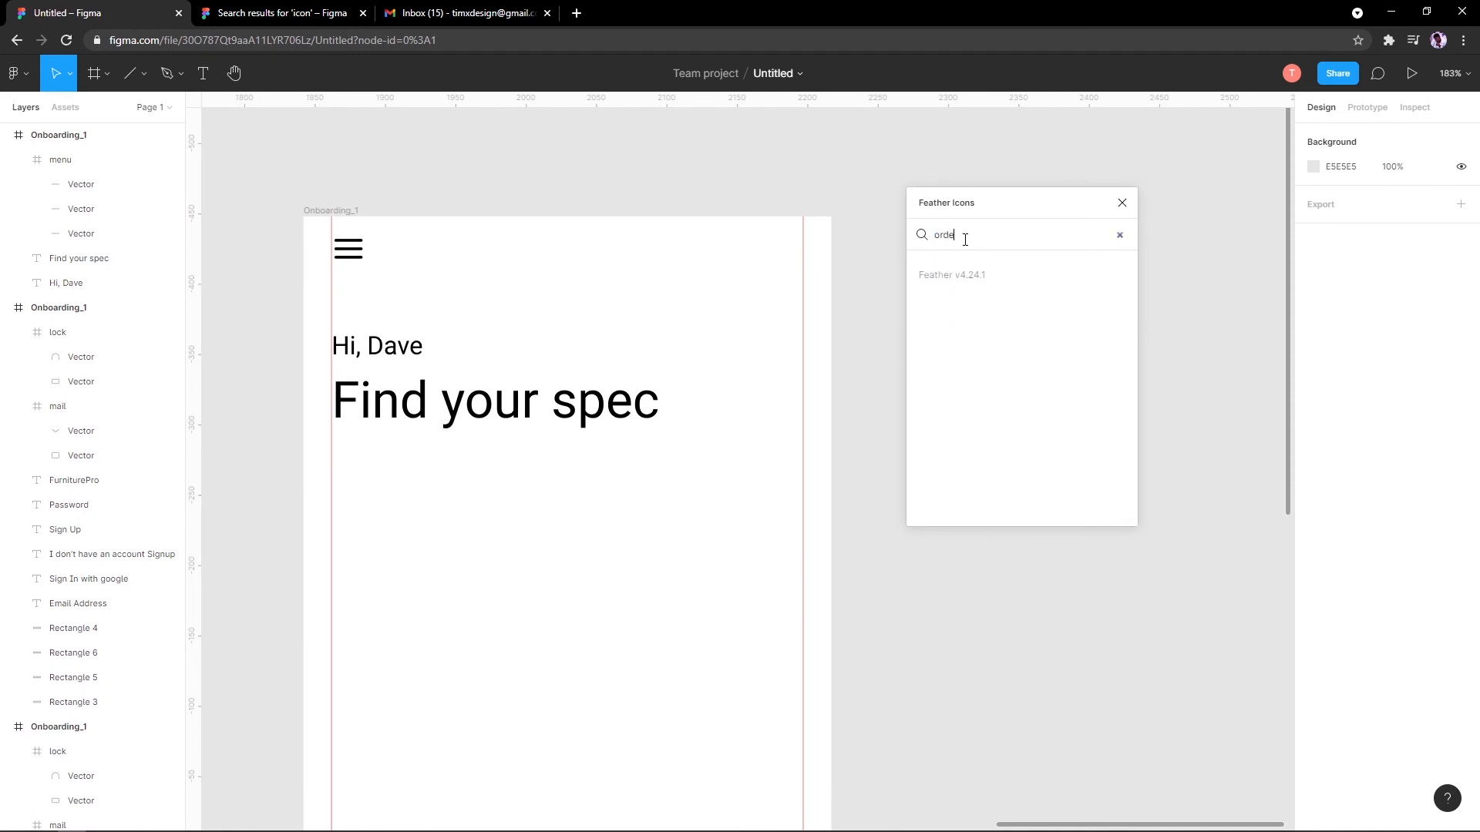
key("BackSpace")
key("BackSpace")
key("BackSpace")
key("BackSpace")
type("cart")
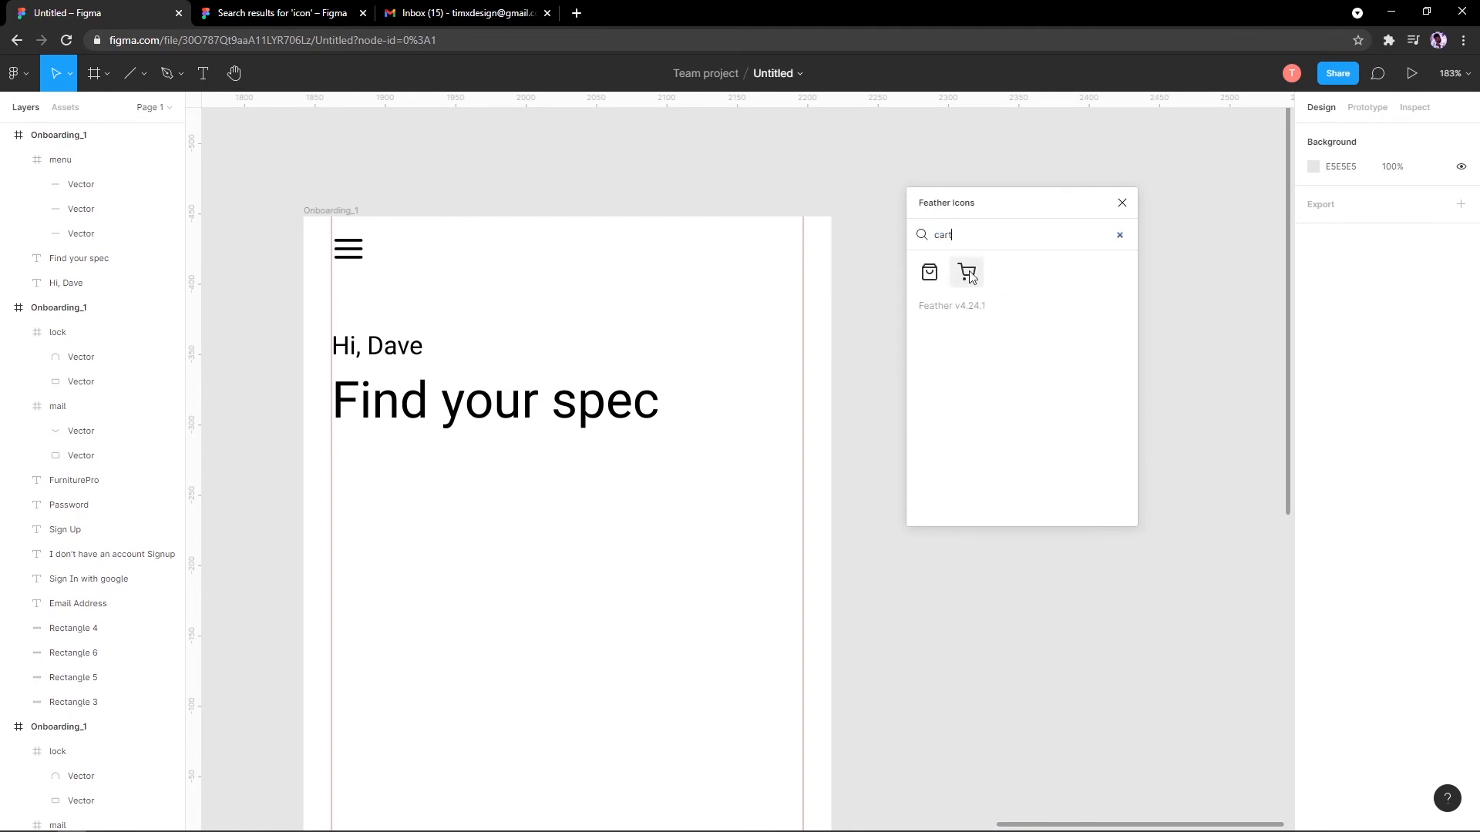
left_click(968, 274)
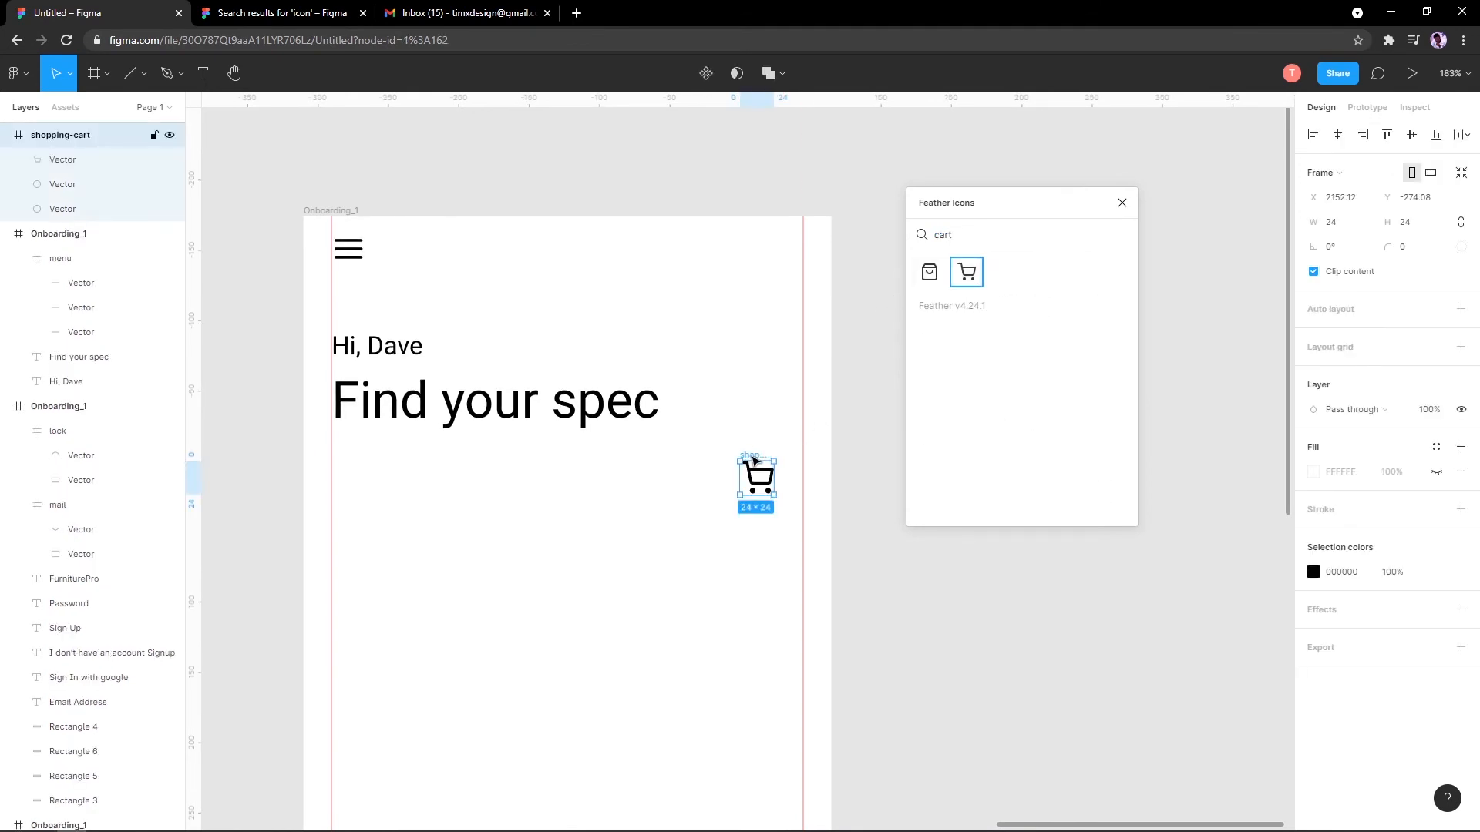
Step: Move the cart icon to the frame's top-right, level with the menu icon
left_click_drag(754, 459, 768, 249)
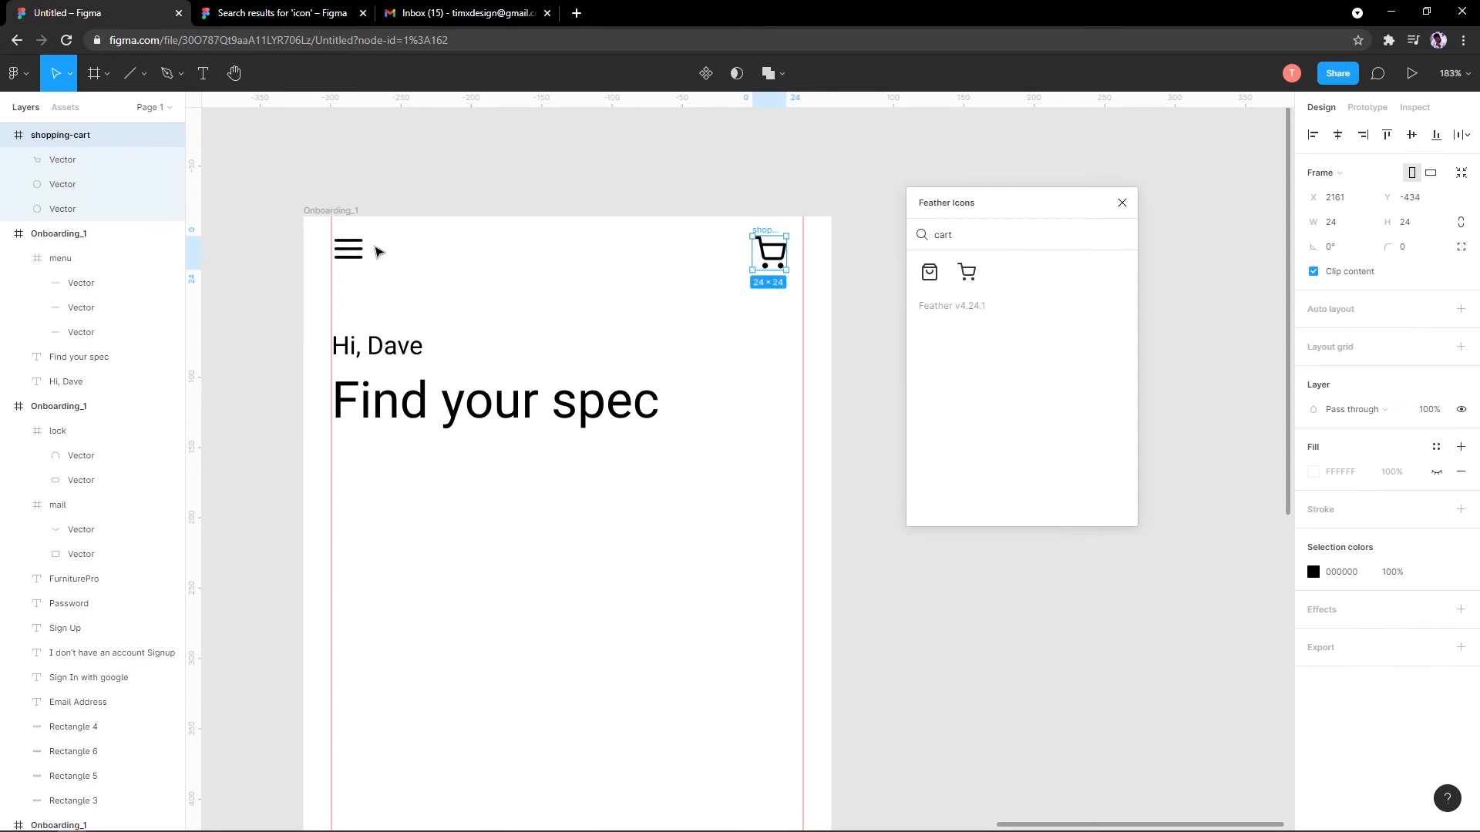
left_click(360, 254, "shift")
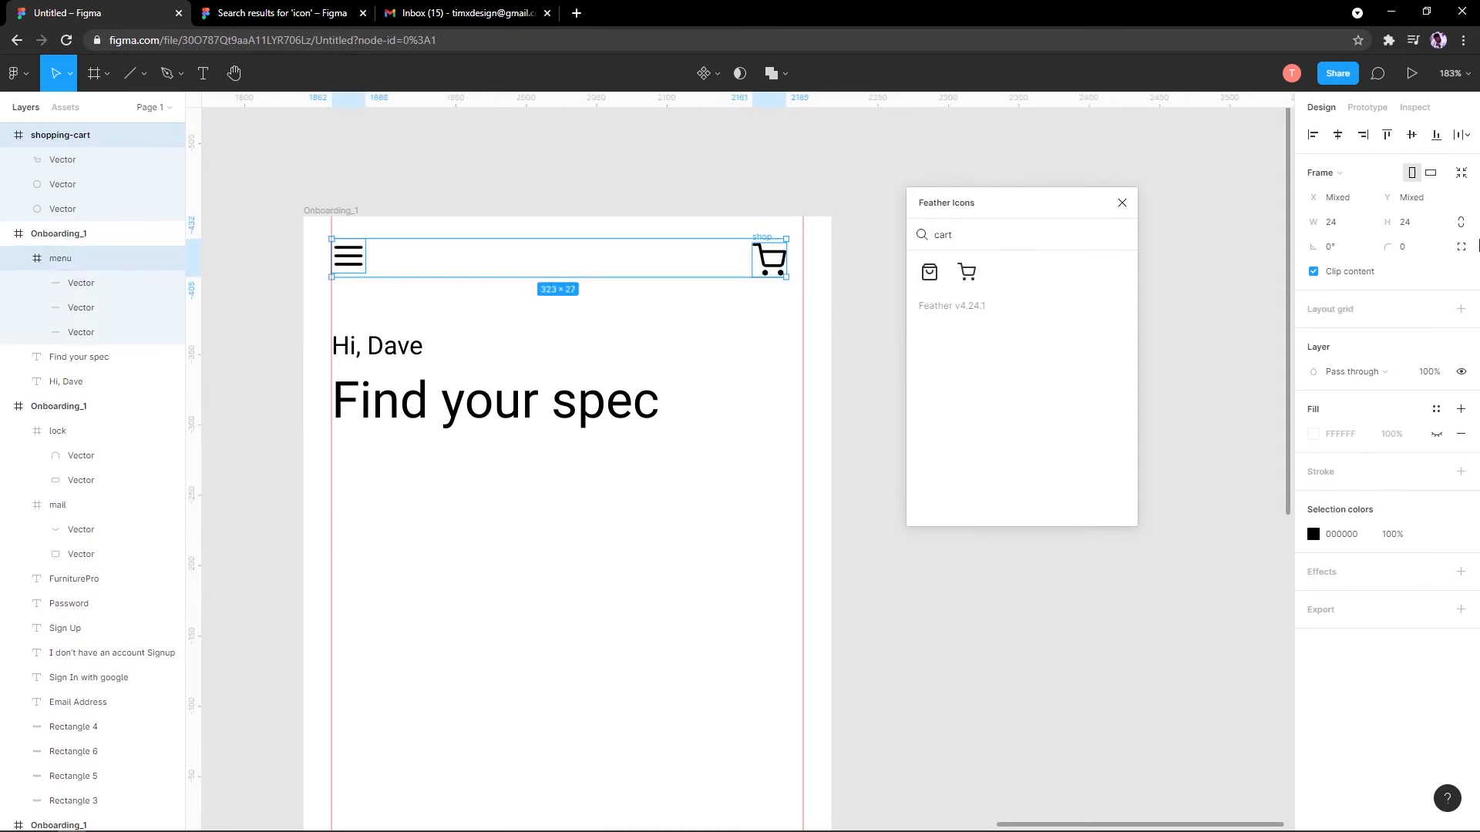
left_click(774, 175)
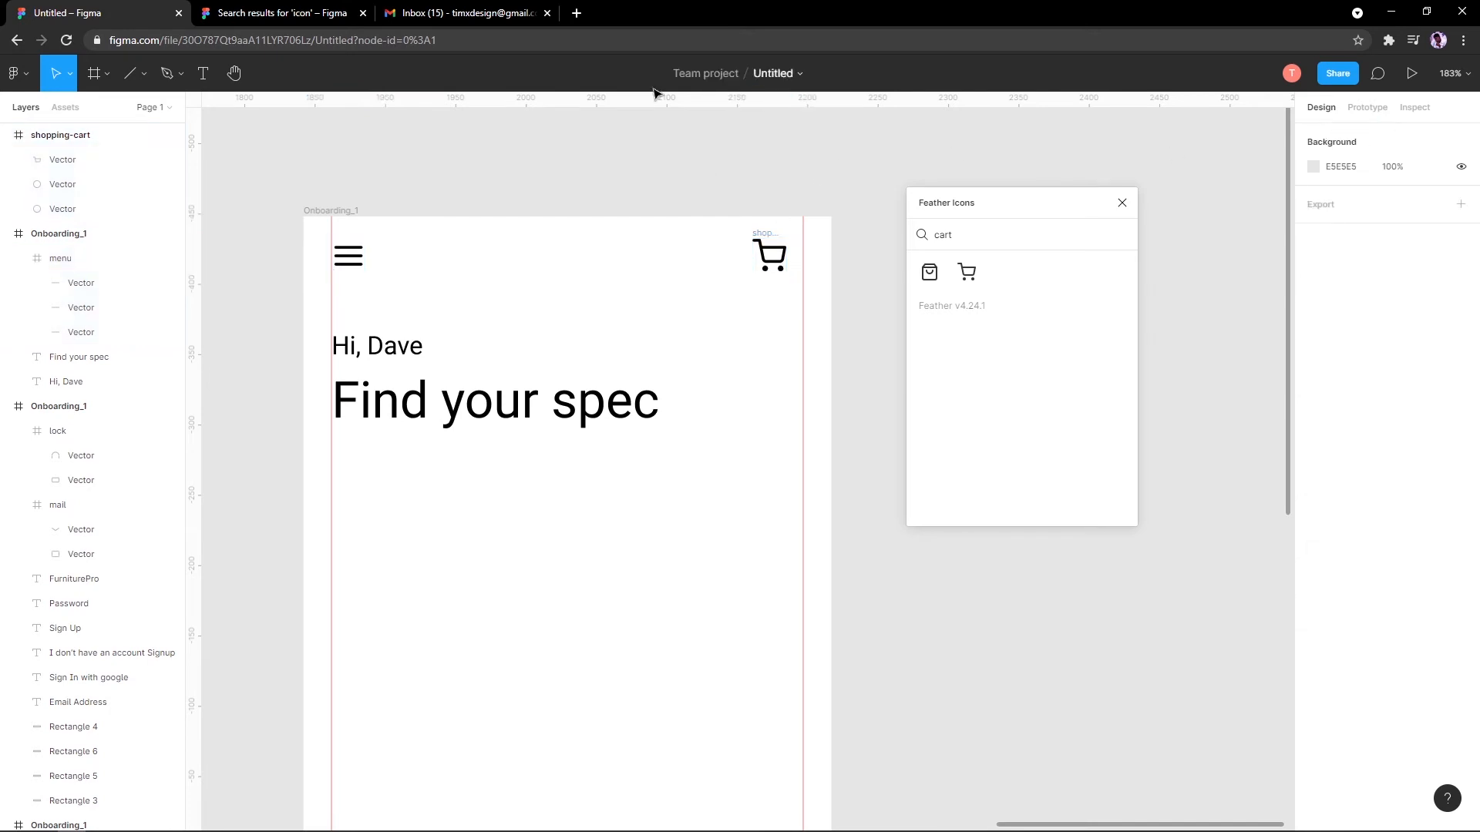
scroll(561, 270, "down", 6)
scroll(573, 287, "up", 6)
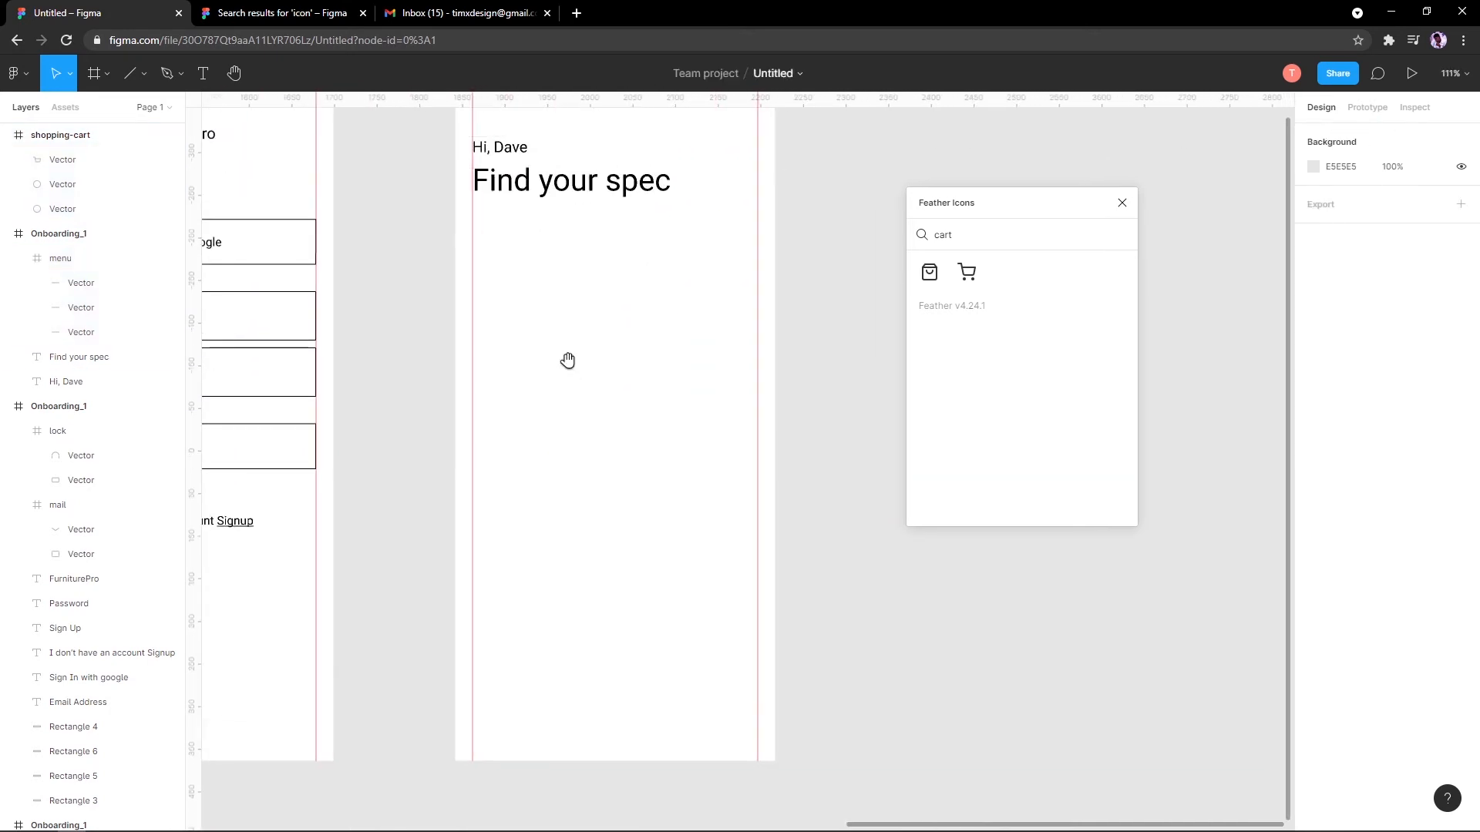
scroll(568, 416, "down", 2)
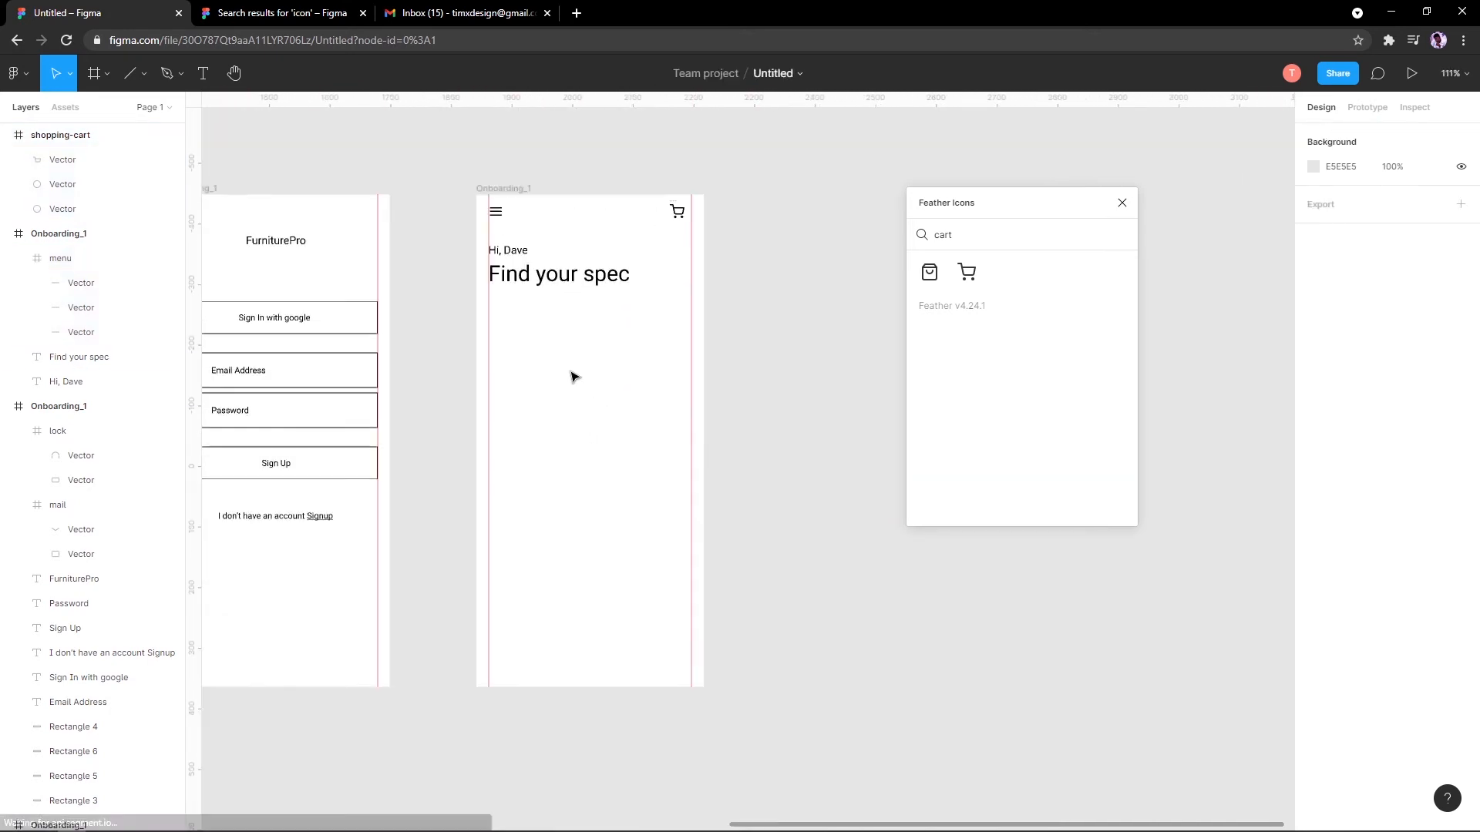
Step: Draw a wide rectangle below the heading with the Rectangle tool
left_click(95, 73)
left_click(107, 74)
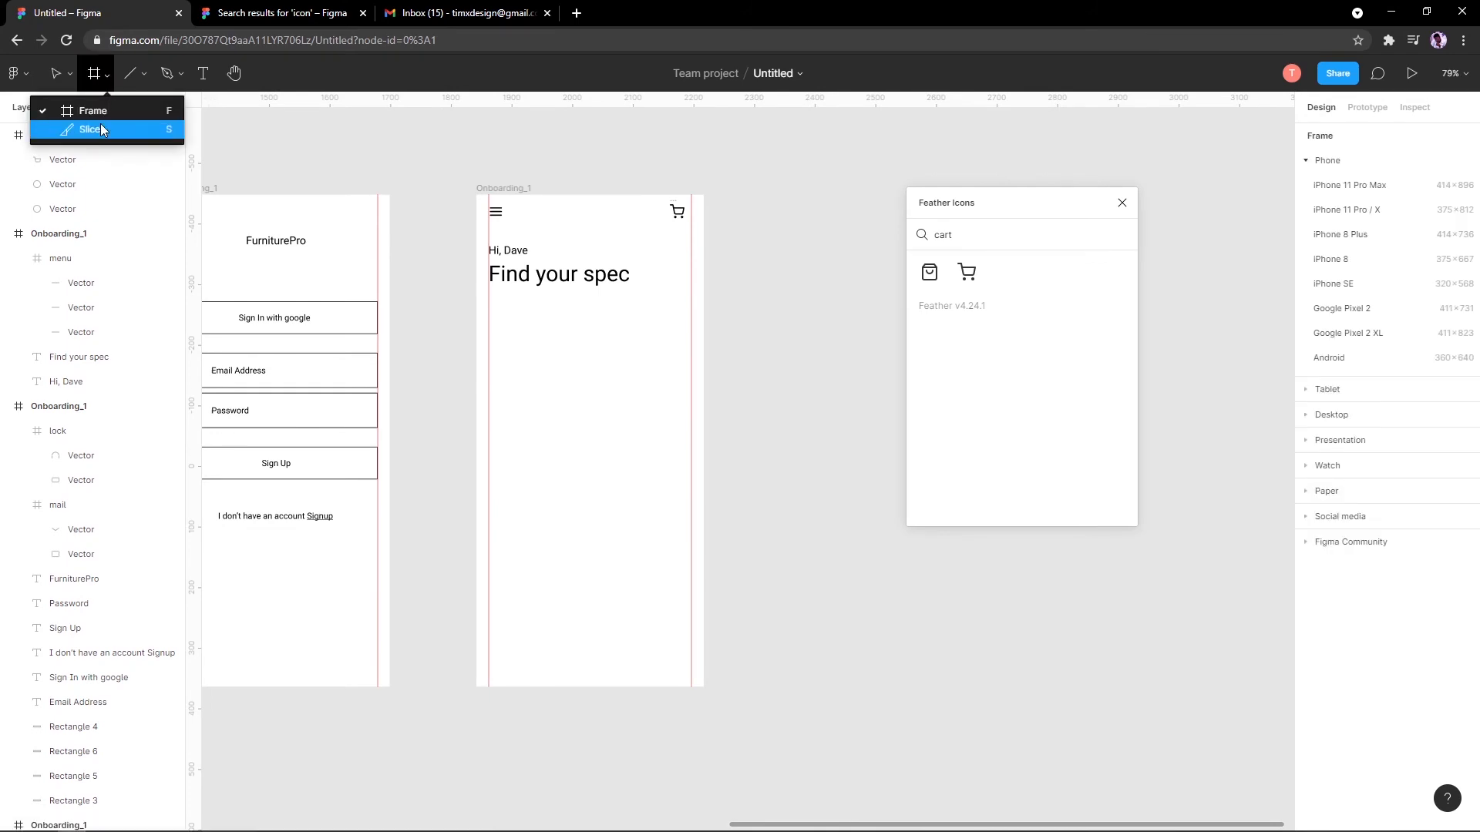
left_click(142, 75)
left_click(144, 75)
left_click(138, 110)
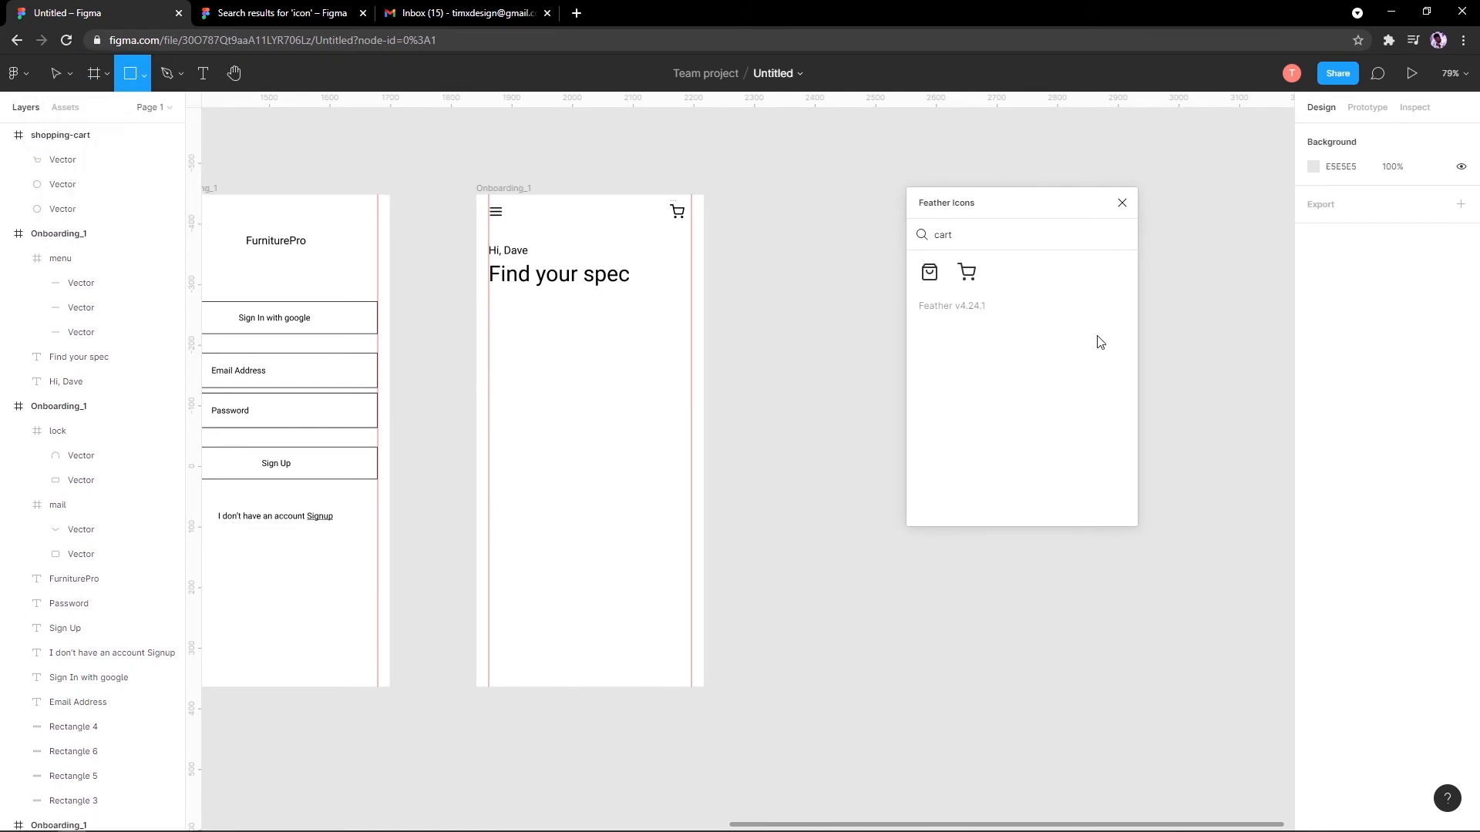
scroll(501, 323, "up", 5)
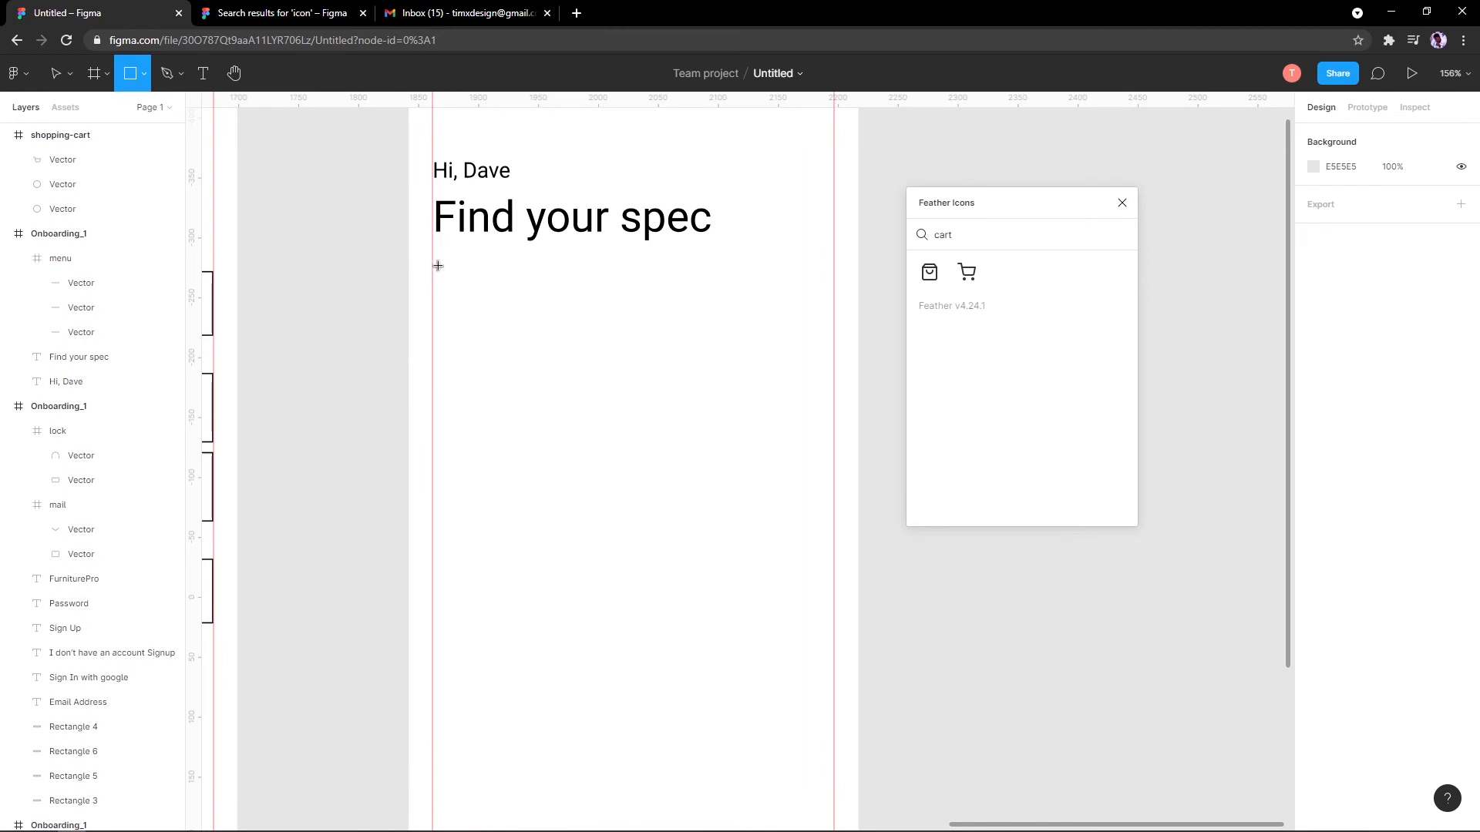
mouse_move(435, 264)
left_mouse_down()
mouse_move(627, 314)
mouse_move(742, 319)
left_mouse_up()
Step: Paste a copy, shrink it into a 45×45 square, and move both boxes down
key("ctrl+v")
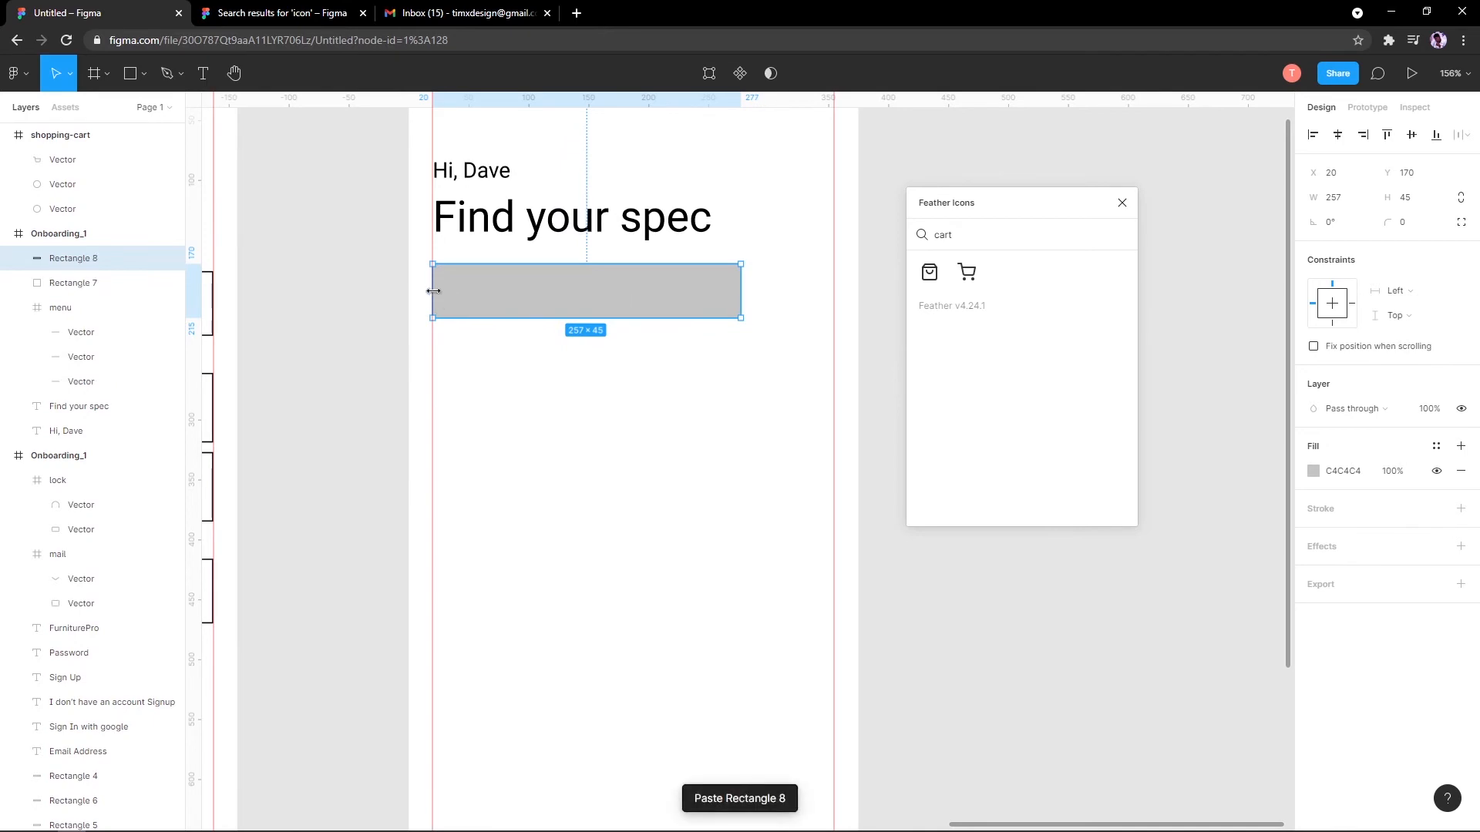
left_click_drag(433, 290, 796, 292)
left_click(667, 290)
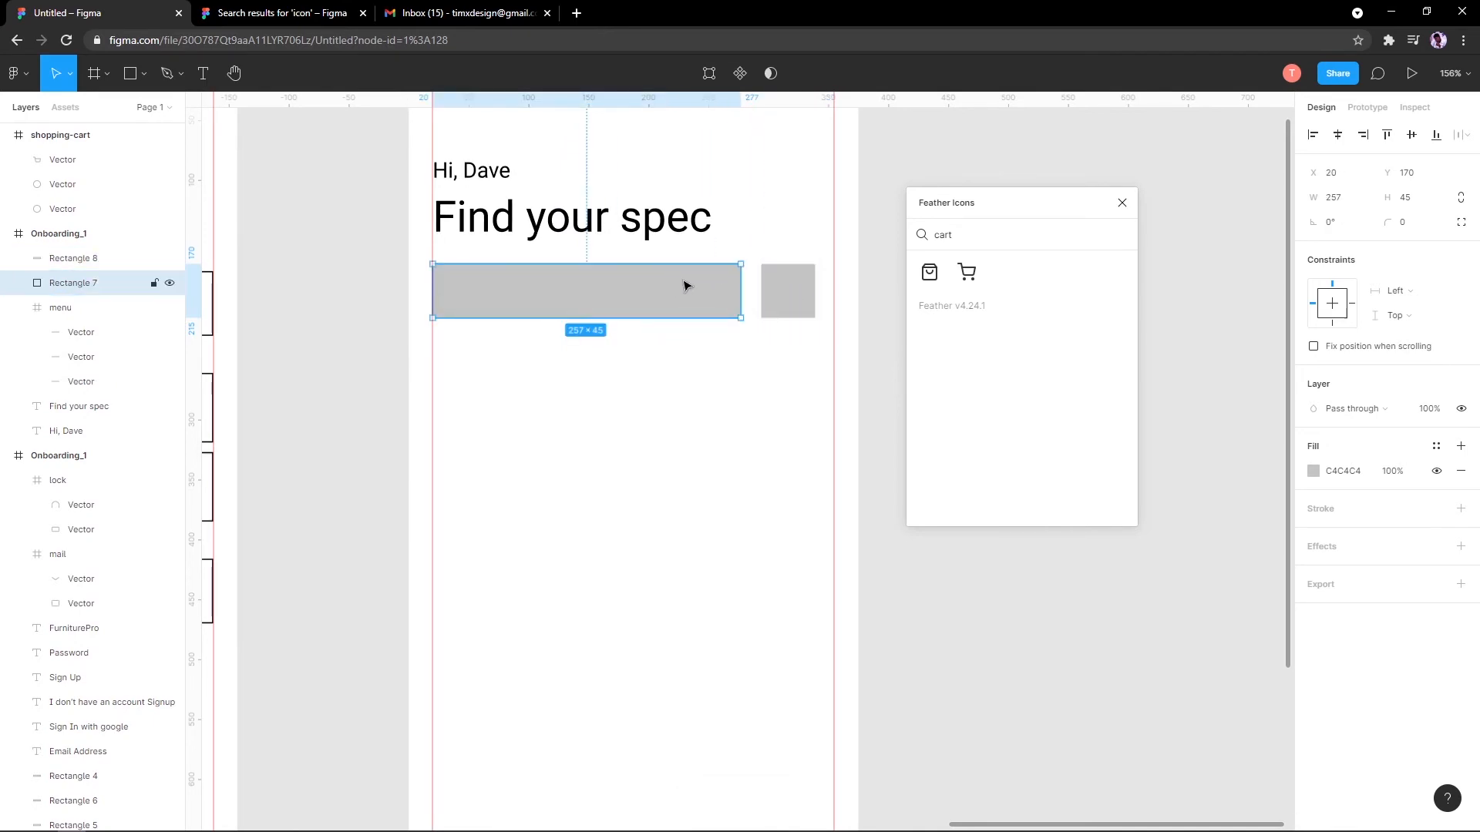
left_click(791, 287)
left_click(593, 297)
scroll(609, 301, "down", 3)
scroll(608, 301, "up", 1)
left_click(746, 285, "shift")
left_click_drag(659, 296, 659, 303)
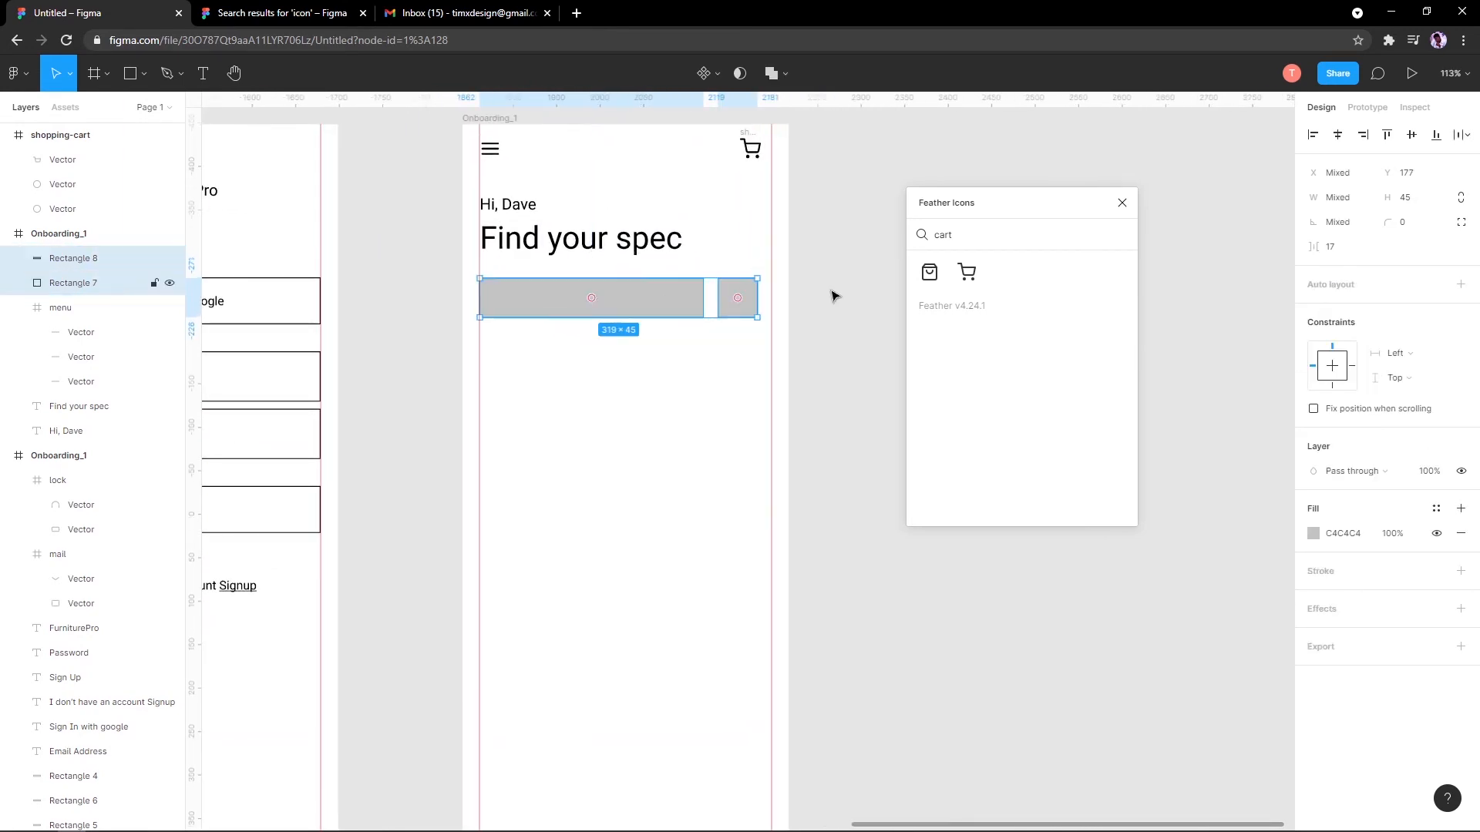
Step: Remove the grey fill from both boxes and give them a black outline
left_click(1459, 533)
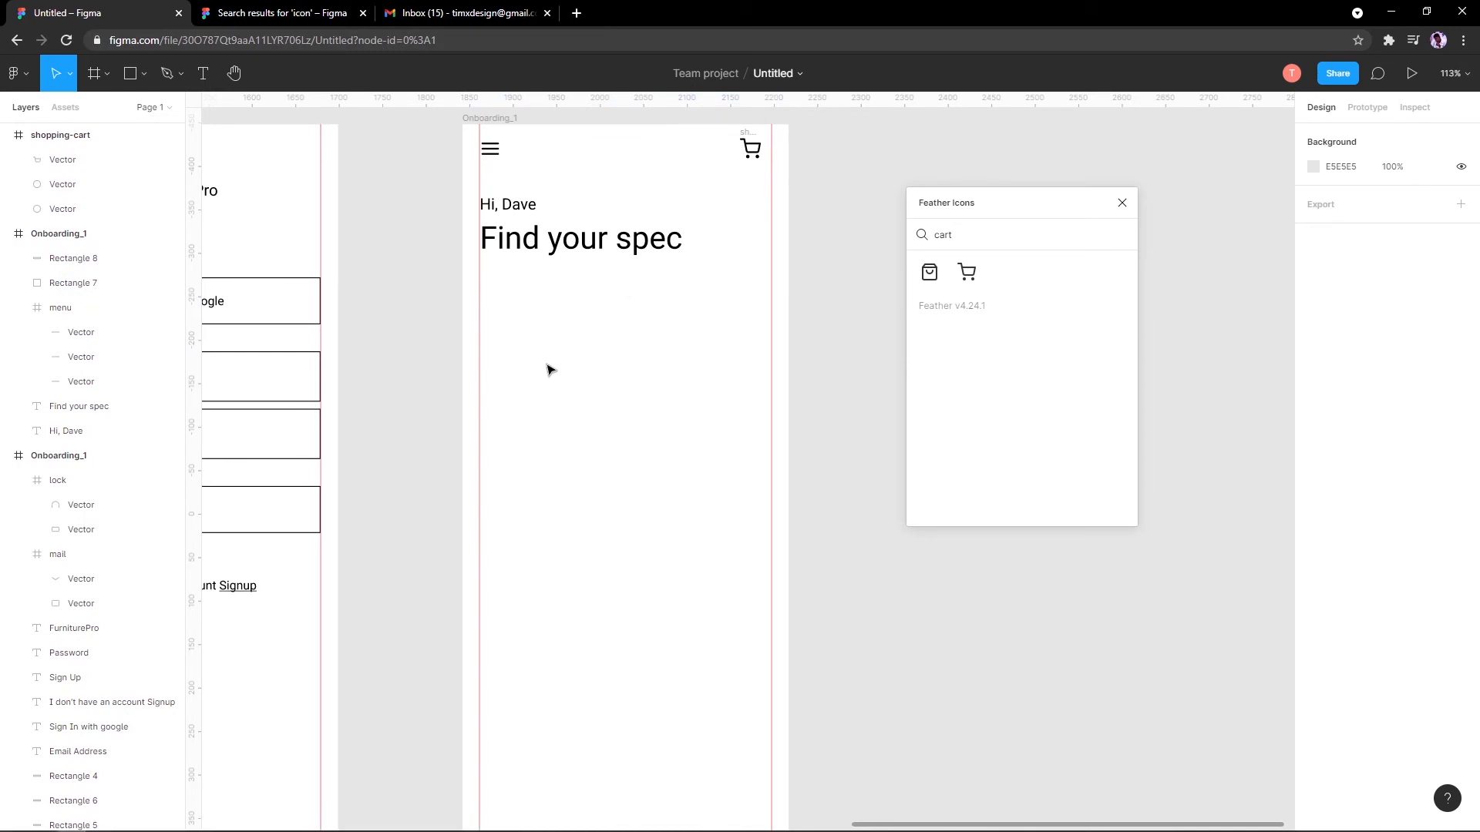
mouse_move(658, 395)
left_mouse_down()
mouse_move(806, 285)
mouse_move(751, 300)
left_mouse_up()
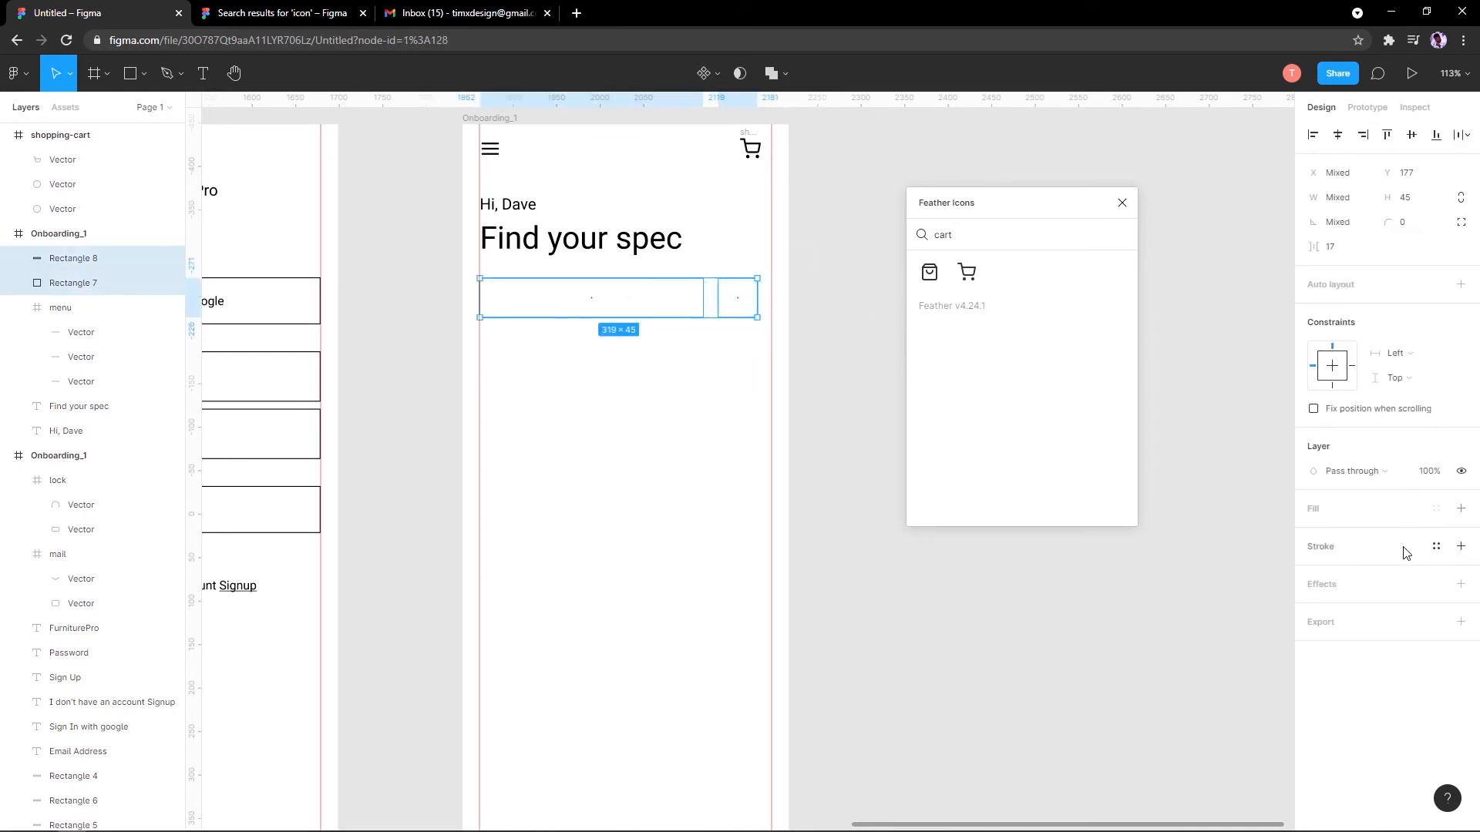
left_click(1460, 547)
Step: Place a copy of the 'Hi, Dave' greeting inside the wide box for editing
scroll(608, 308, "up", 3)
left_click(552, 232)
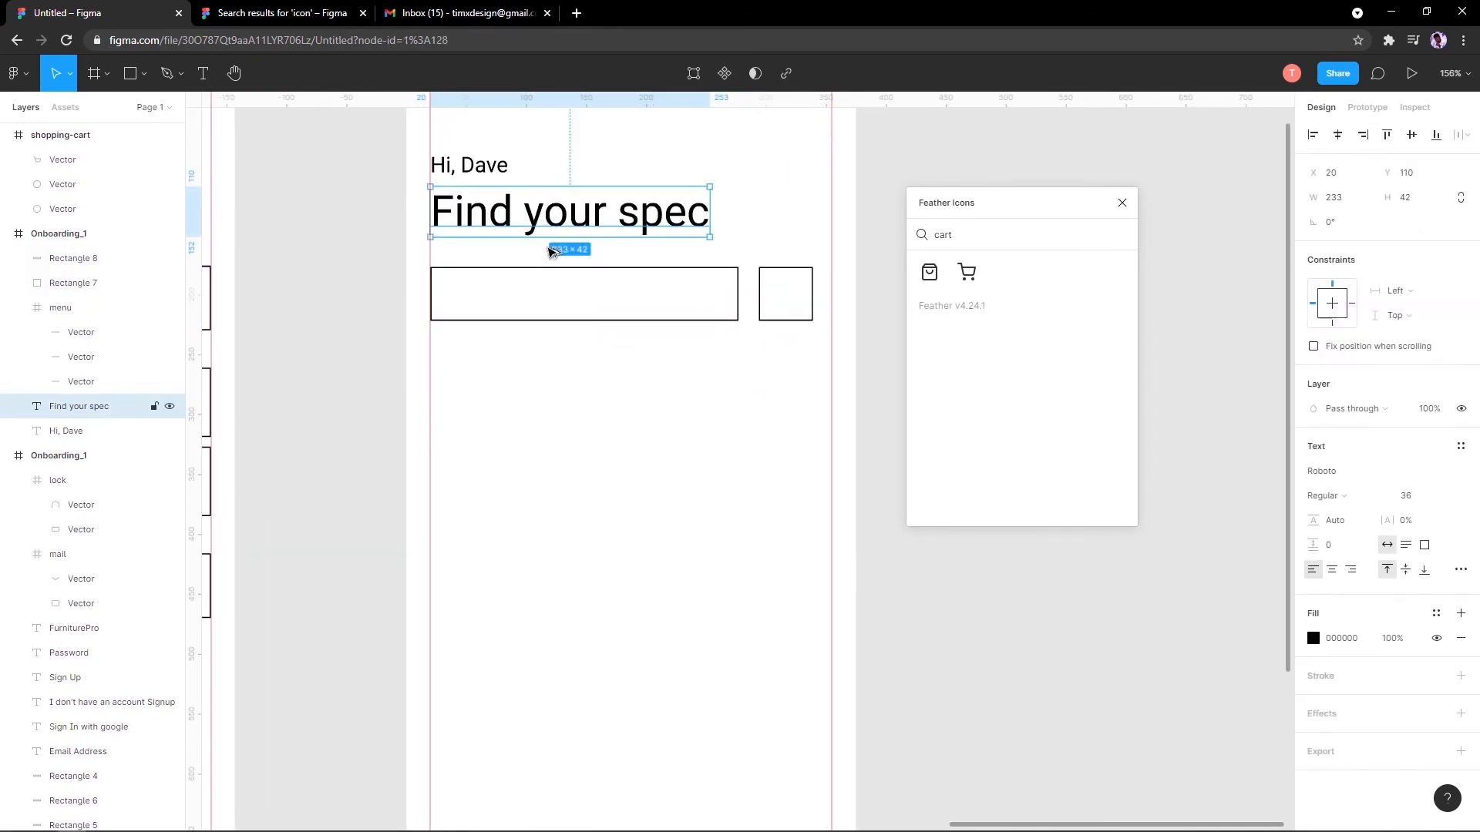
left_click_drag(552, 252, 549, 297)
key("ctrl+z")
left_click_drag(475, 169, 488, 301)
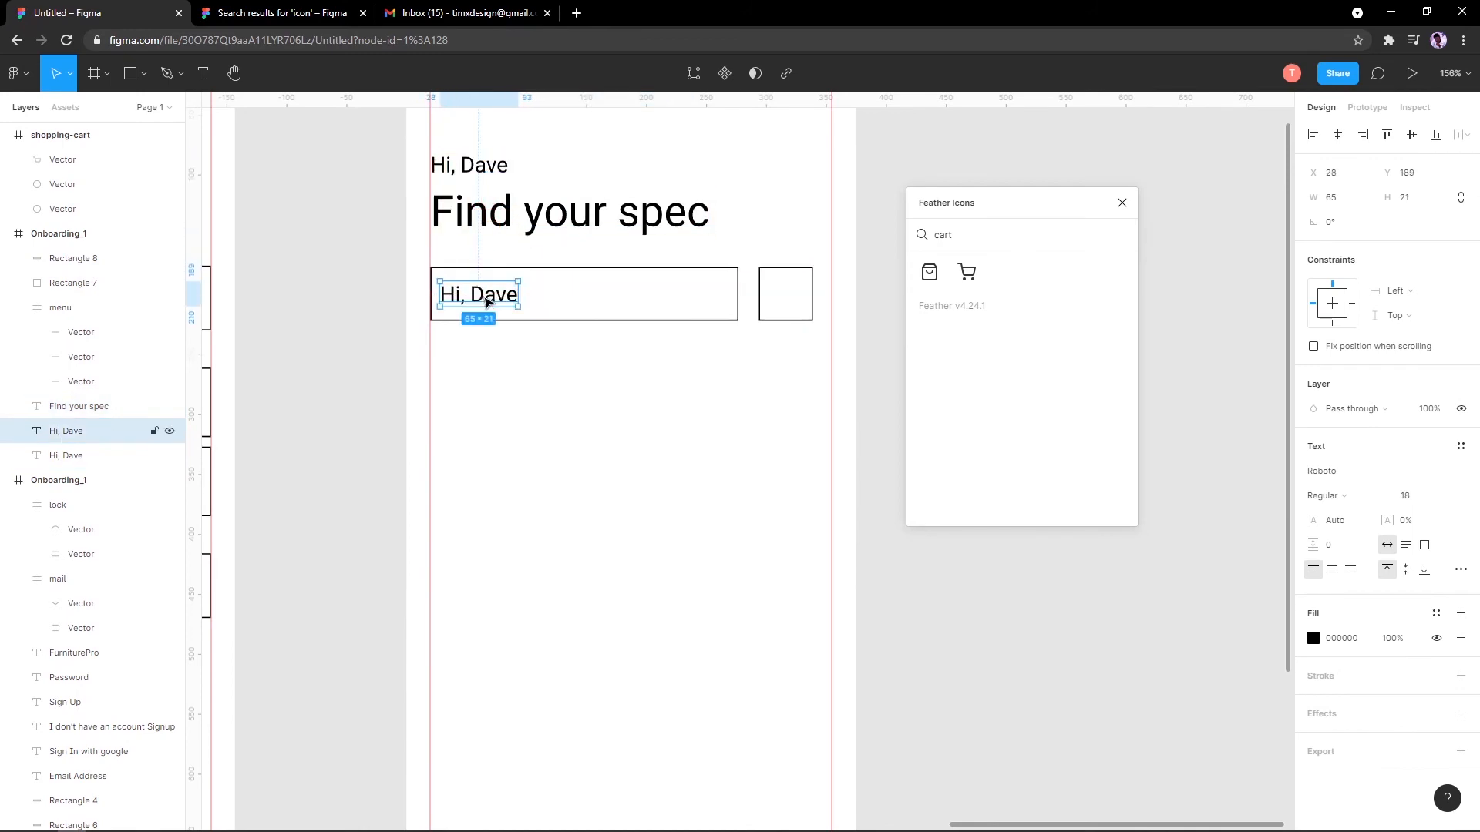
double_click(485, 299)
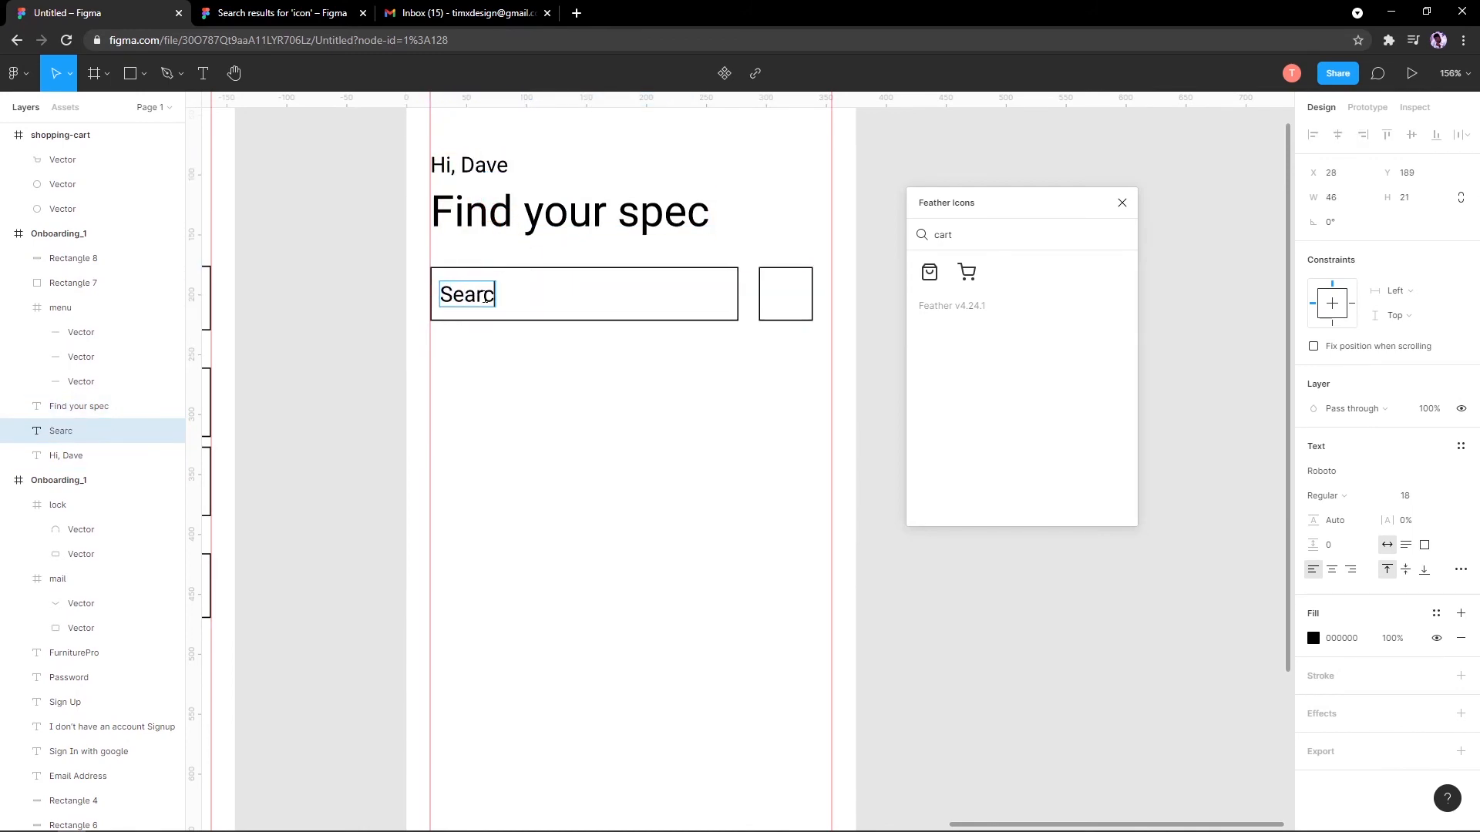
Step: Position the copied text inside the search box at X 32, Y 189
key("Escape")
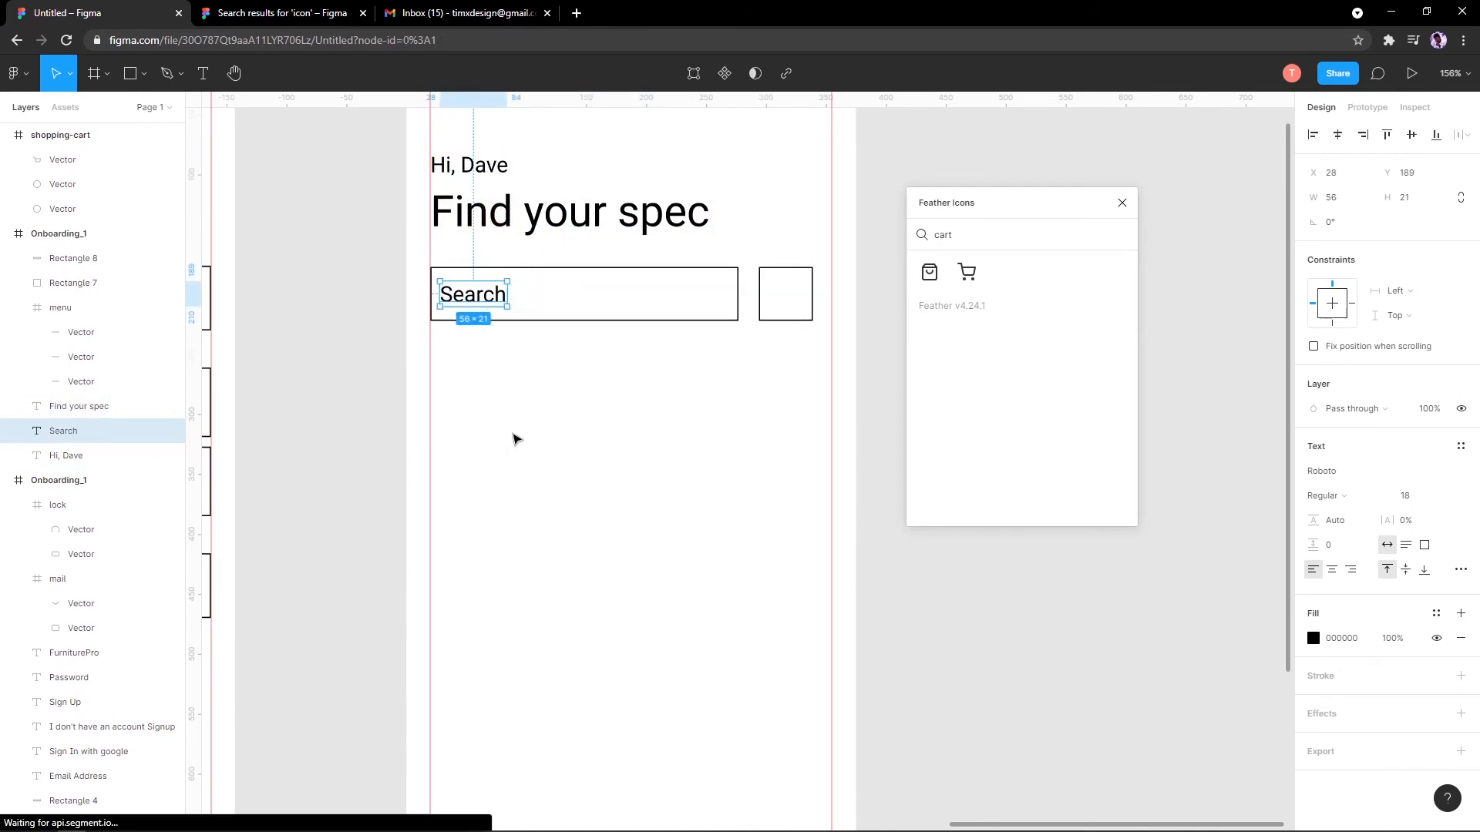
left_click(515, 437)
scroll(517, 439, "down", 5)
scroll(520, 405, "up", 5)
left_click_drag(442, 382, 448, 381)
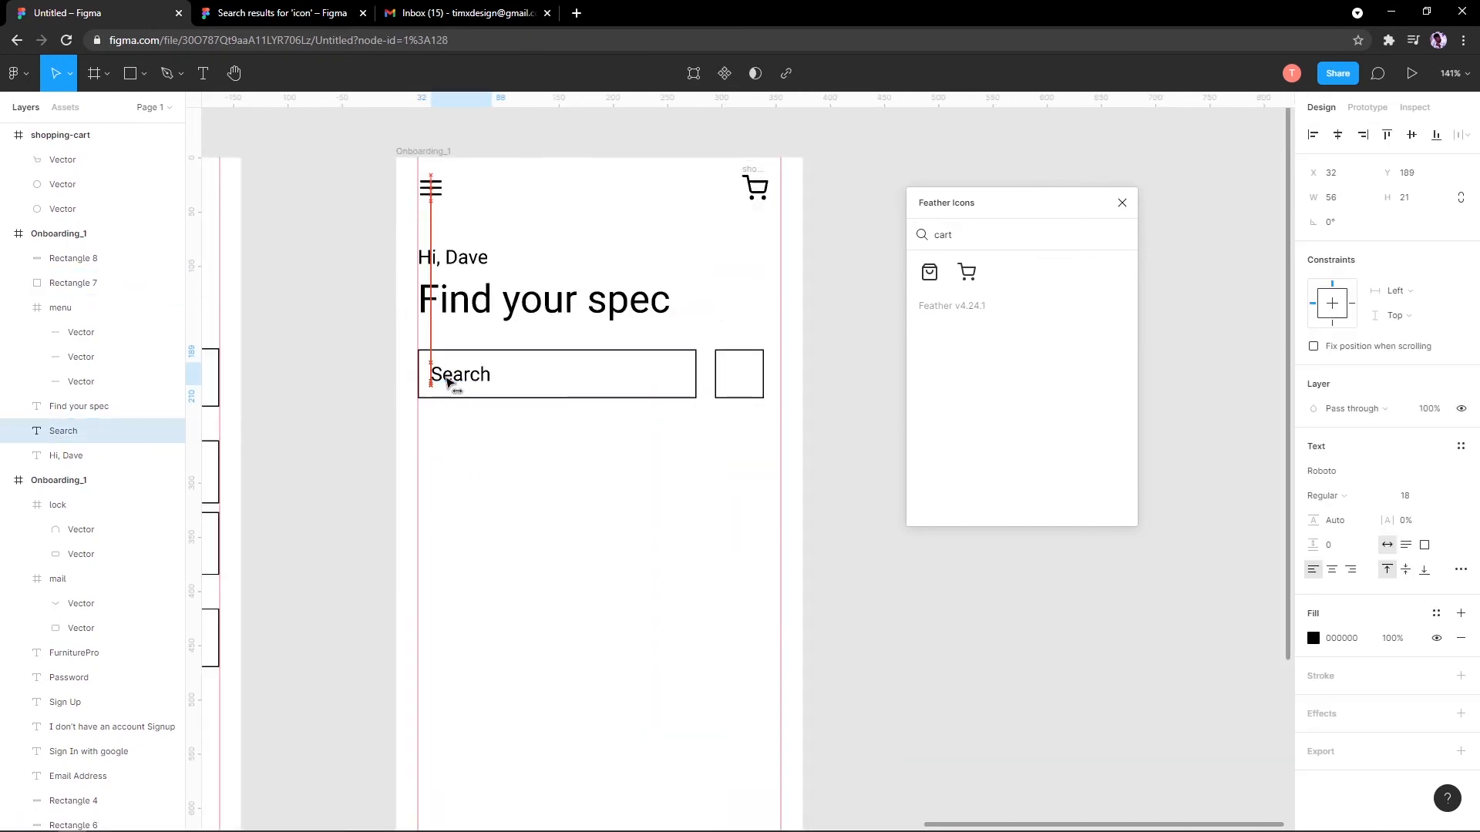
left_click(499, 336)
left_click(462, 373)
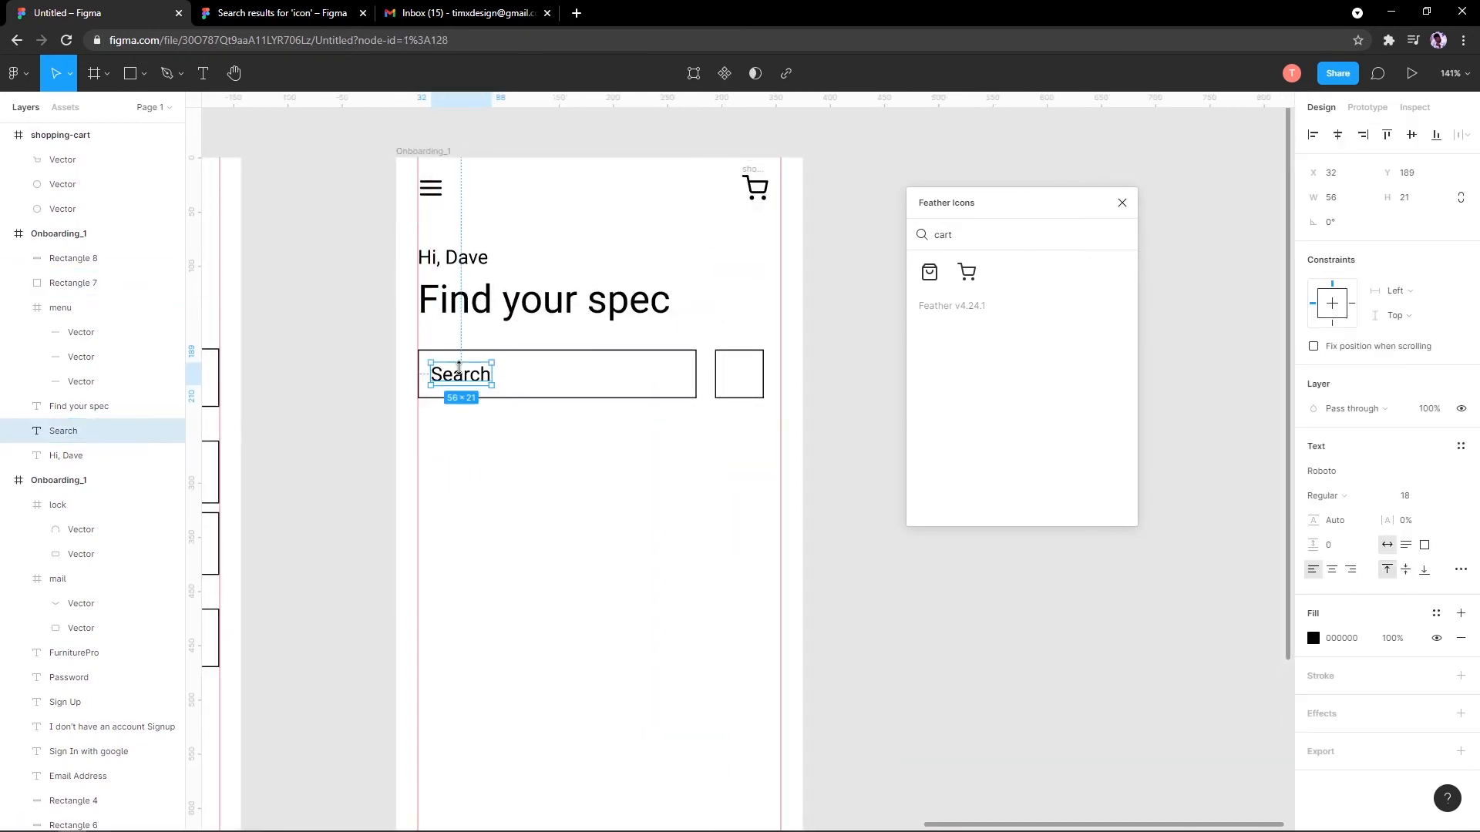
Step: Retype the label as 'Search item' and search Feather Icons for 'filter'
double_click(460, 373)
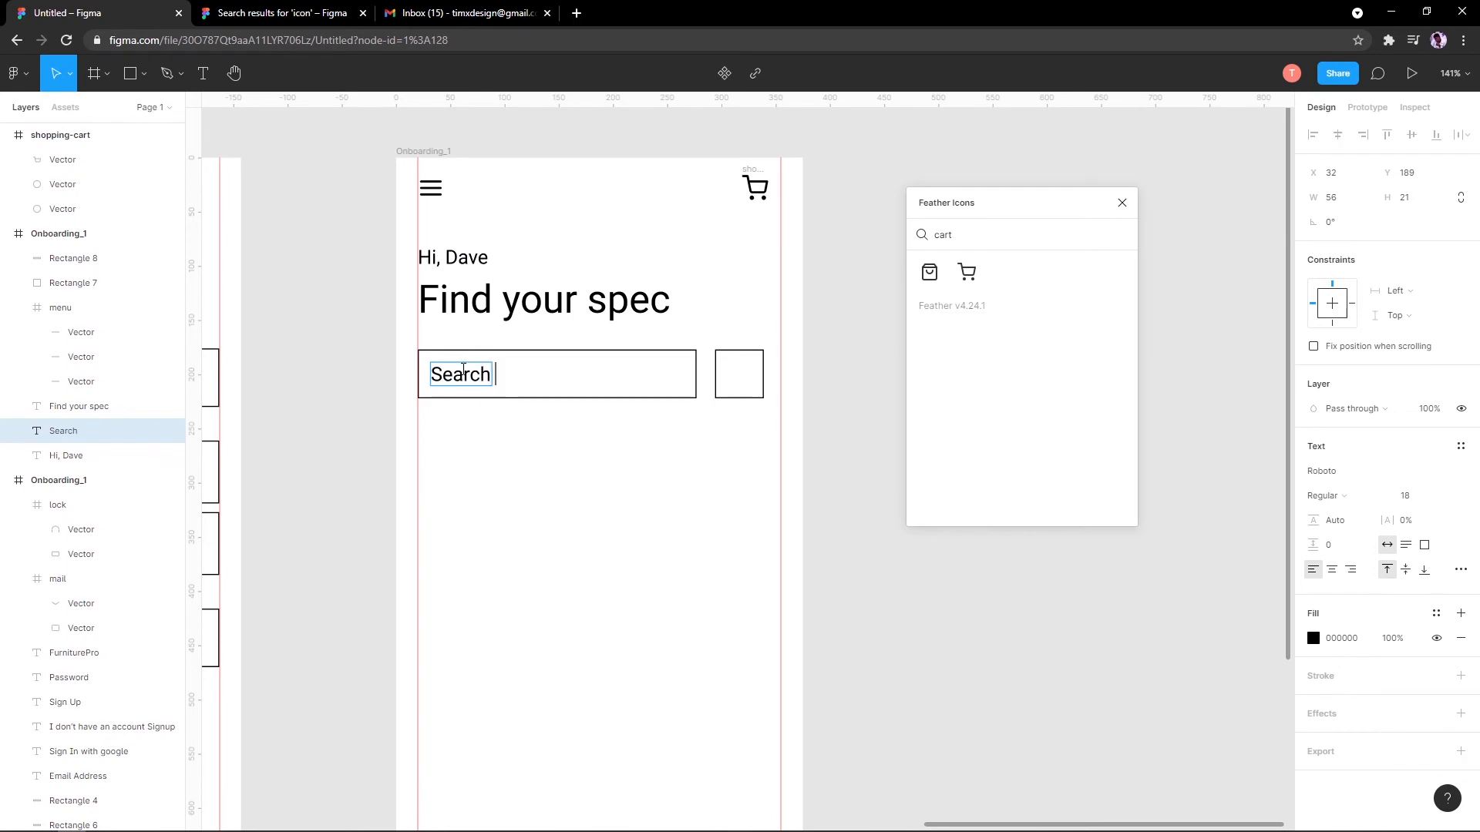
key("Escape")
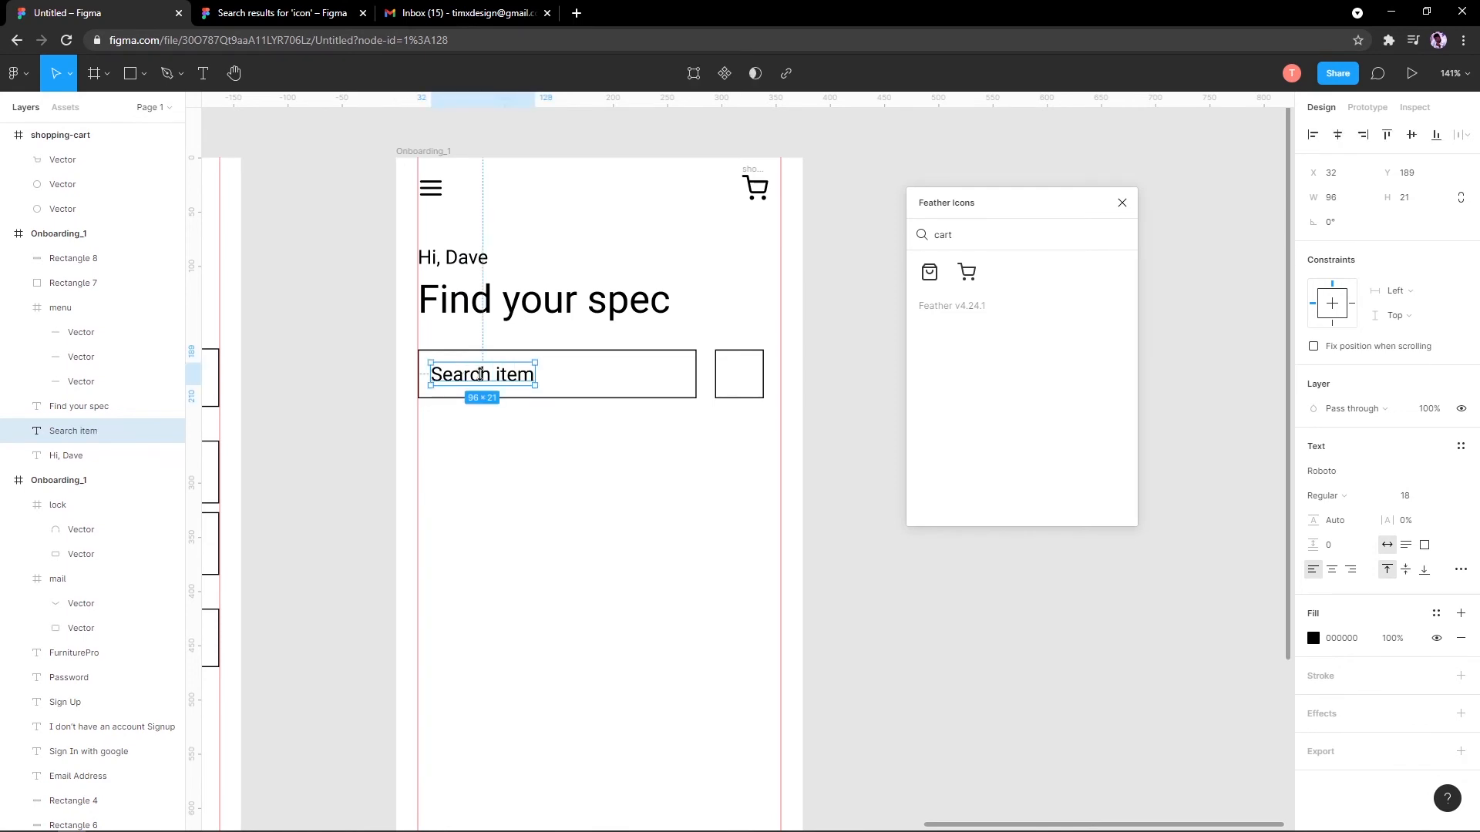
left_click(721, 299)
left_click(481, 379)
left_click(991, 244)
type("fil")
type("sort")
type("filt")
Step: Draw a horizontal line inside the square box with the Line tool
scroll(760, 390, "up", 10)
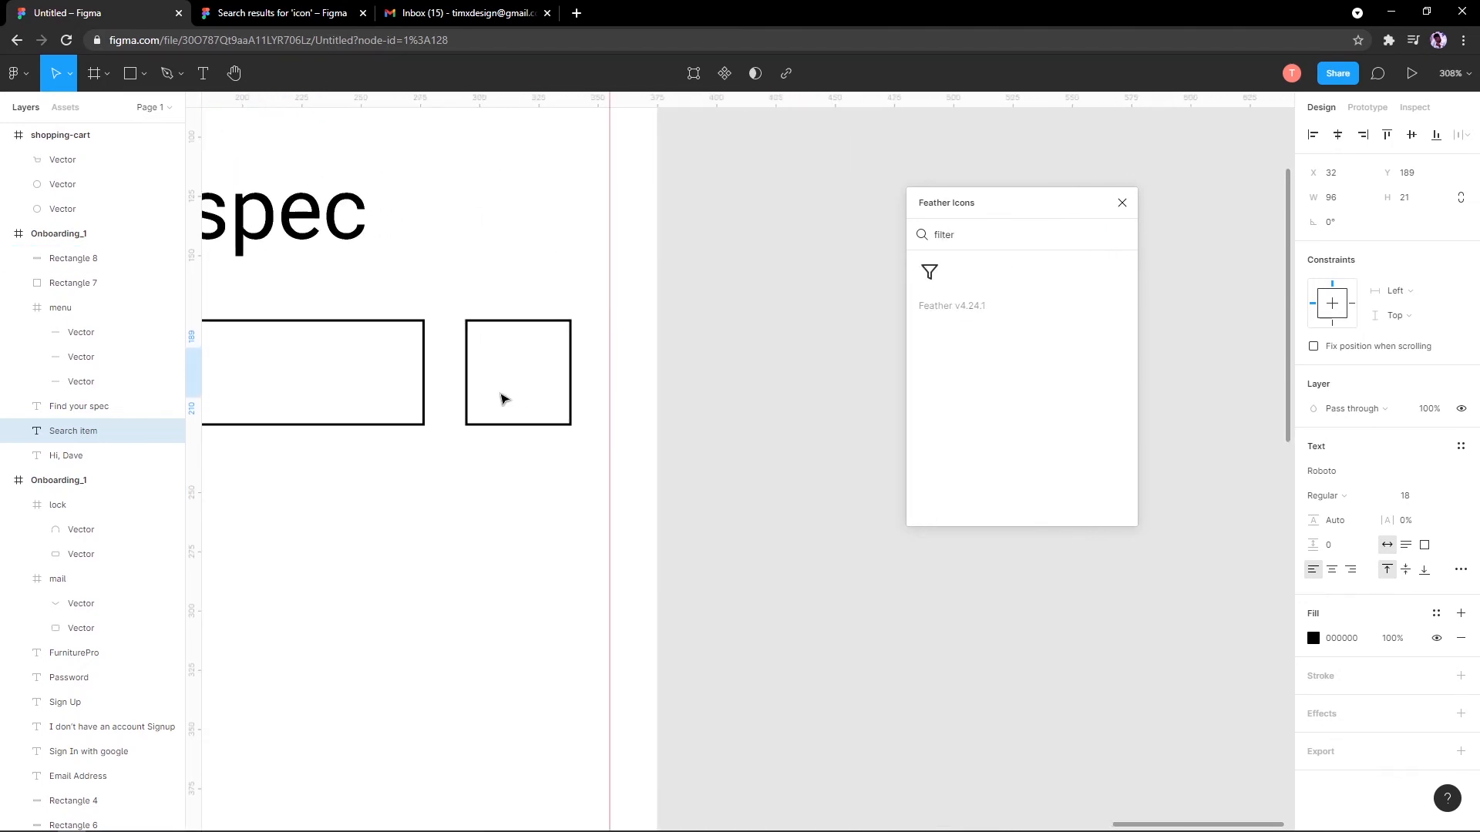
scroll(540, 428, "down", 5)
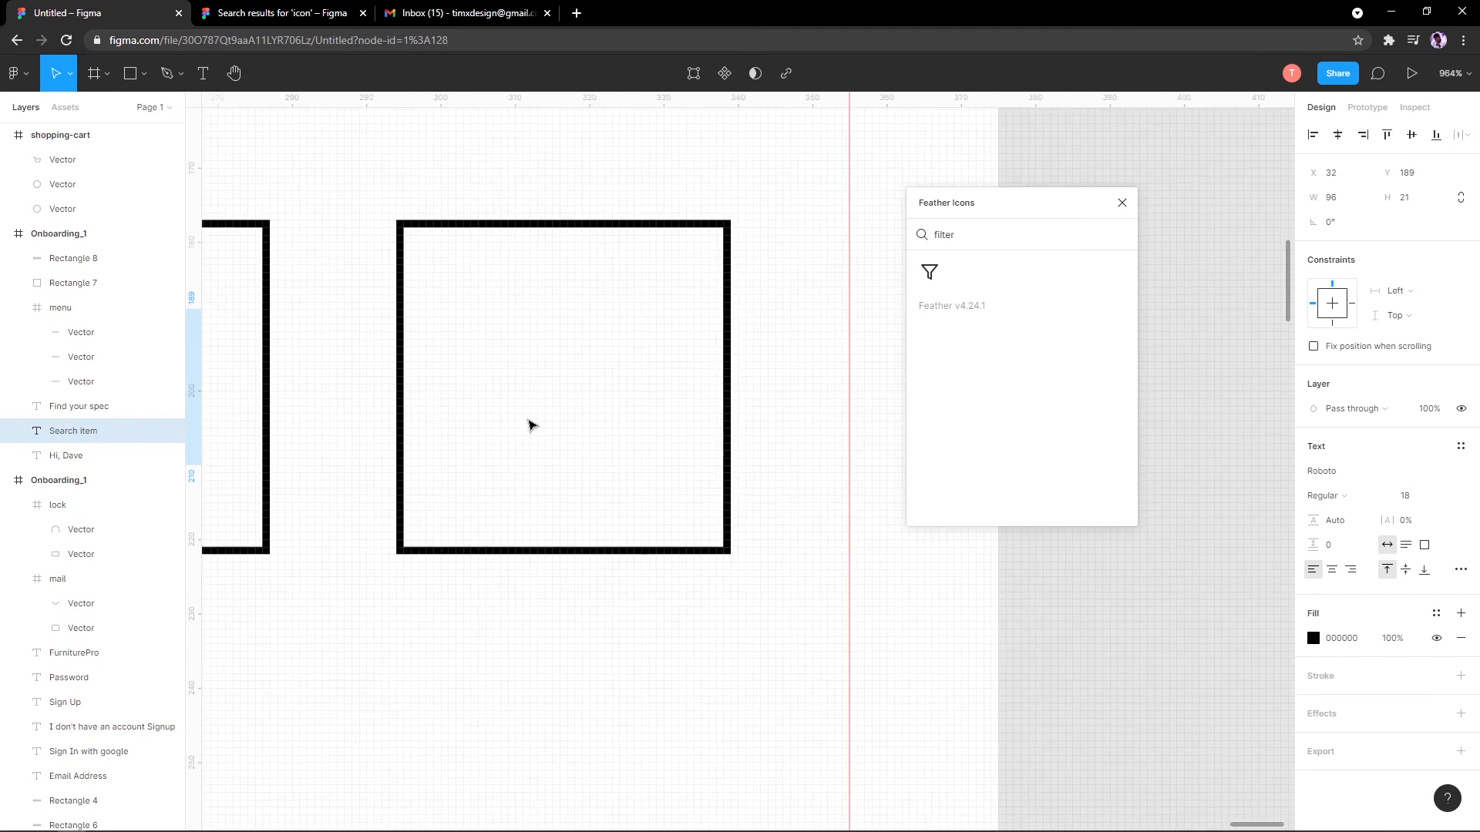
scroll(532, 424, "up", 2)
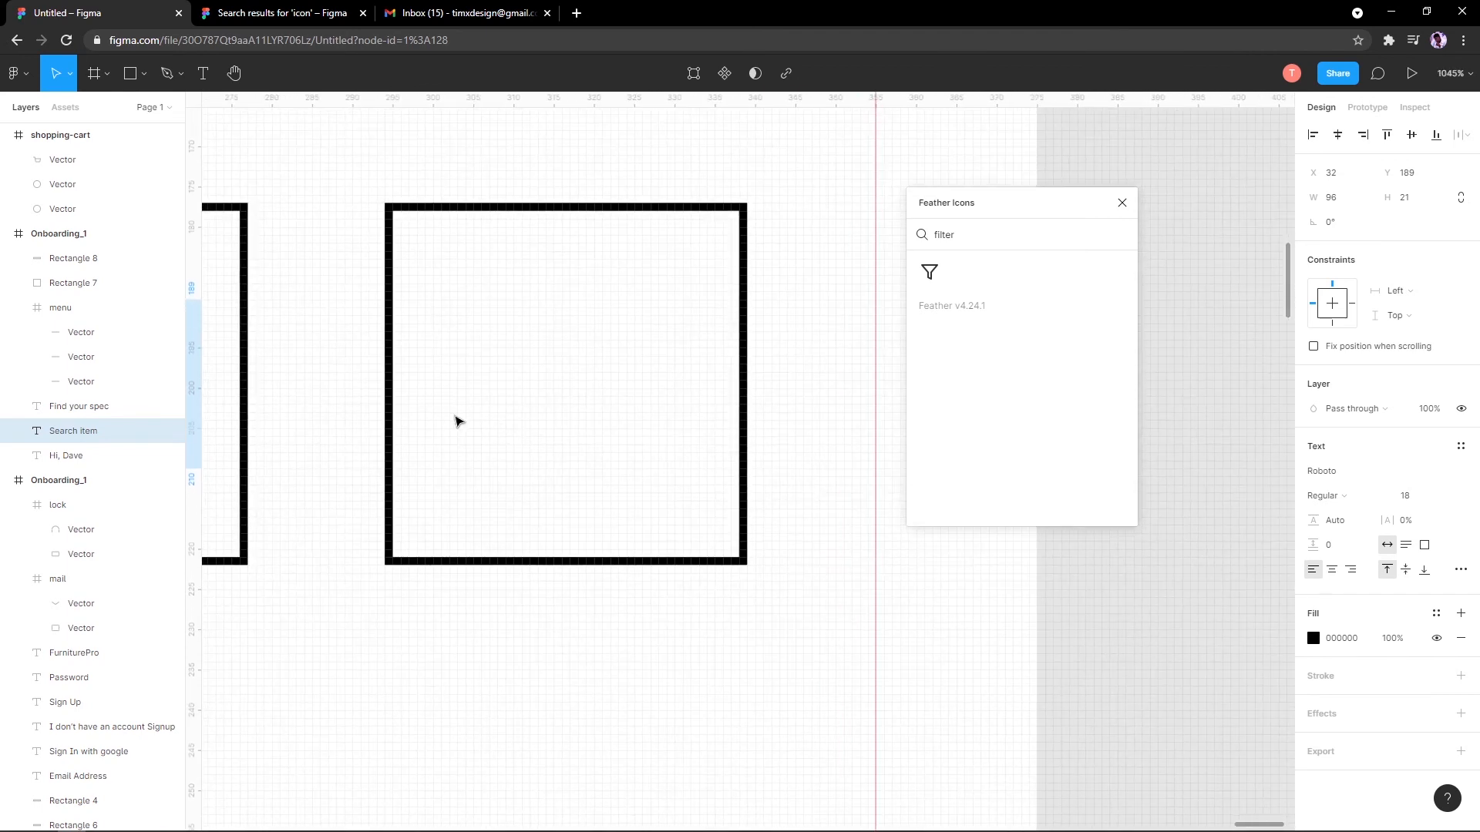
left_click(130, 73)
left_click(143, 74)
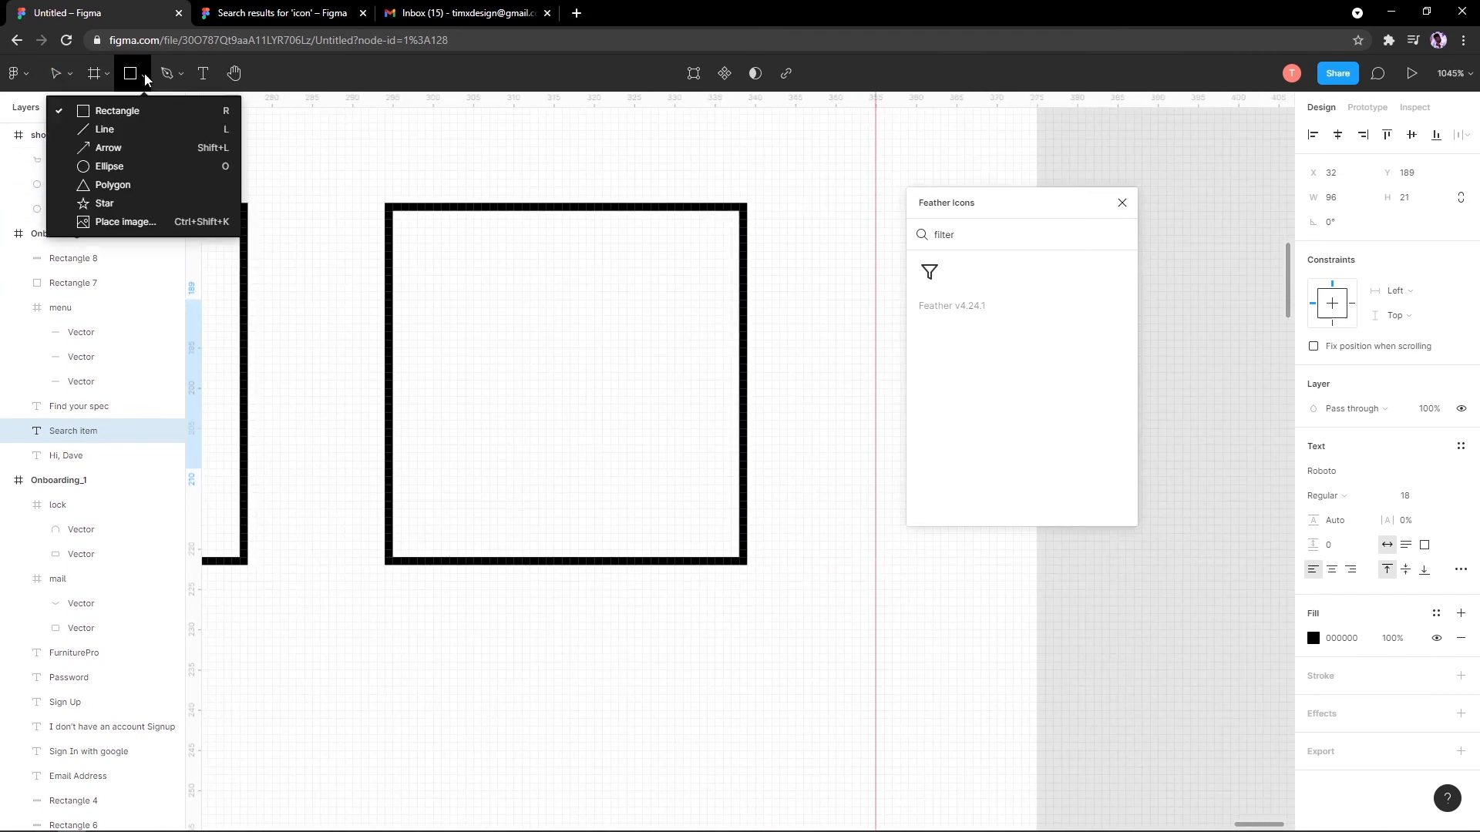
left_click(150, 131)
mouse_move(445, 310)
left_mouse_down()
mouse_move(689, 312)
mouse_move(621, 352)
left_mouse_up()
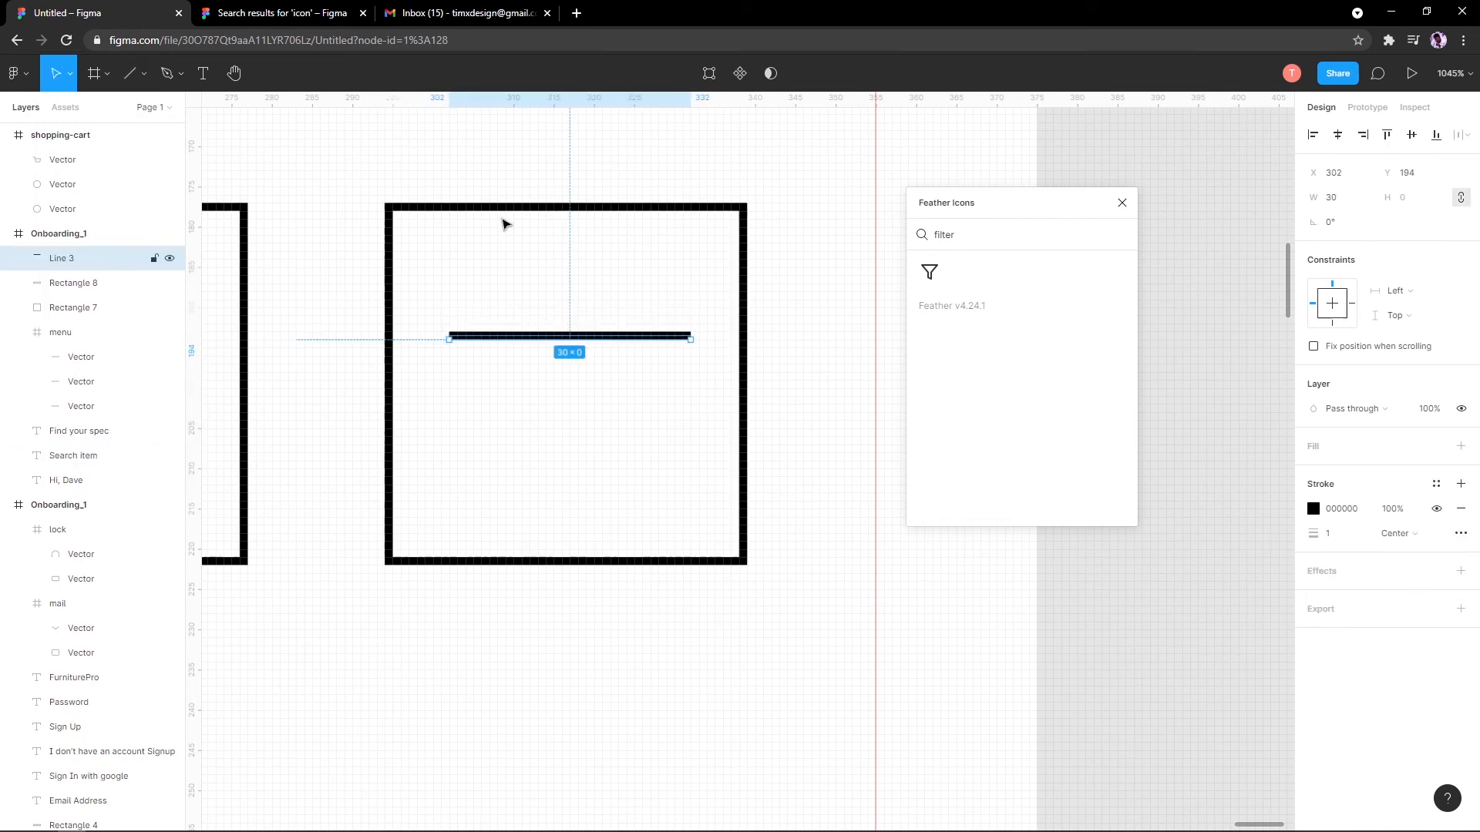
Step: Add a small 5×5 ring on the line with no fill and a black stroke
left_click(144, 74)
left_click(134, 174)
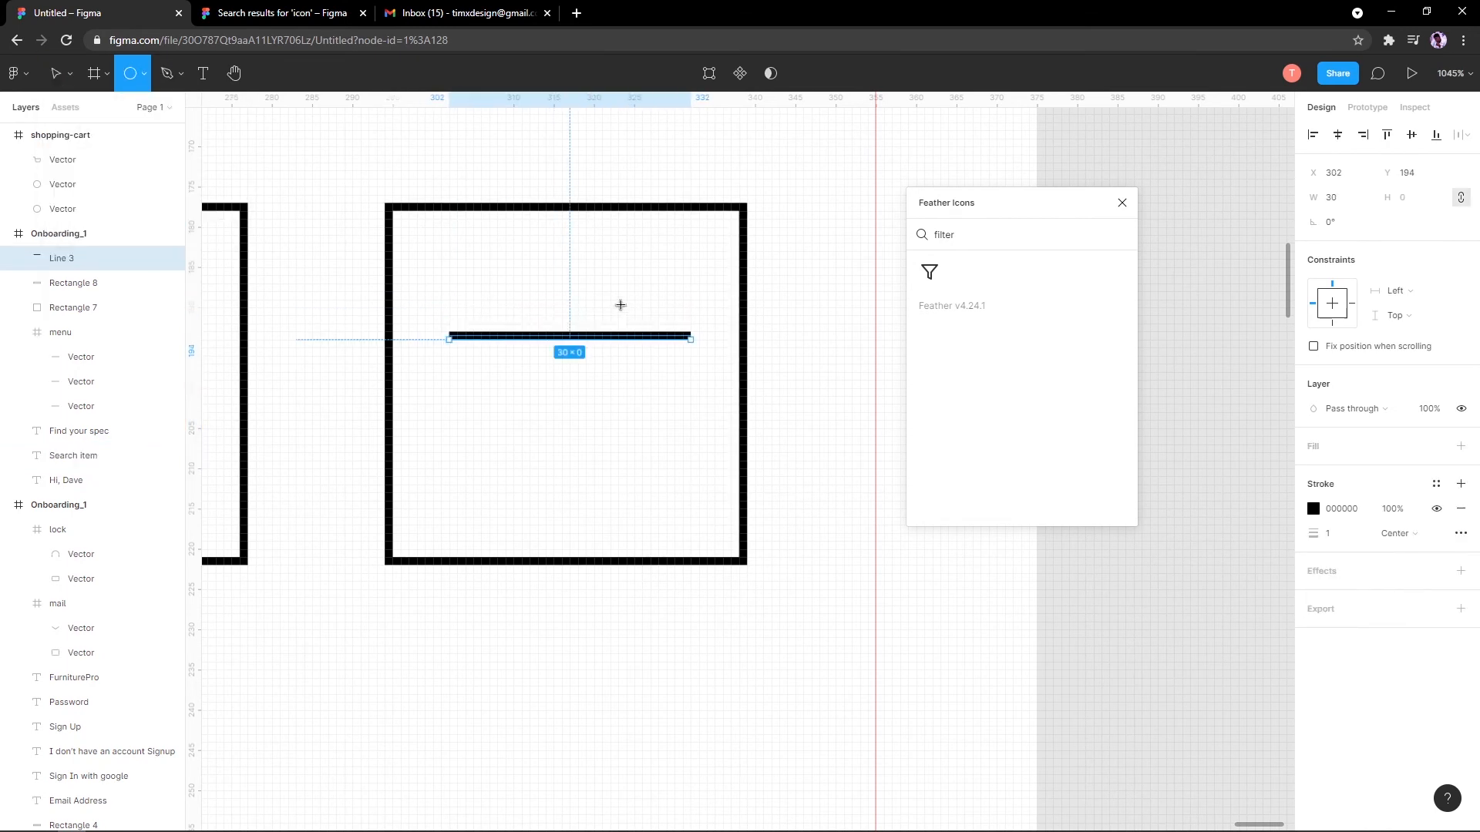
left_click_drag(618, 315, 659, 355)
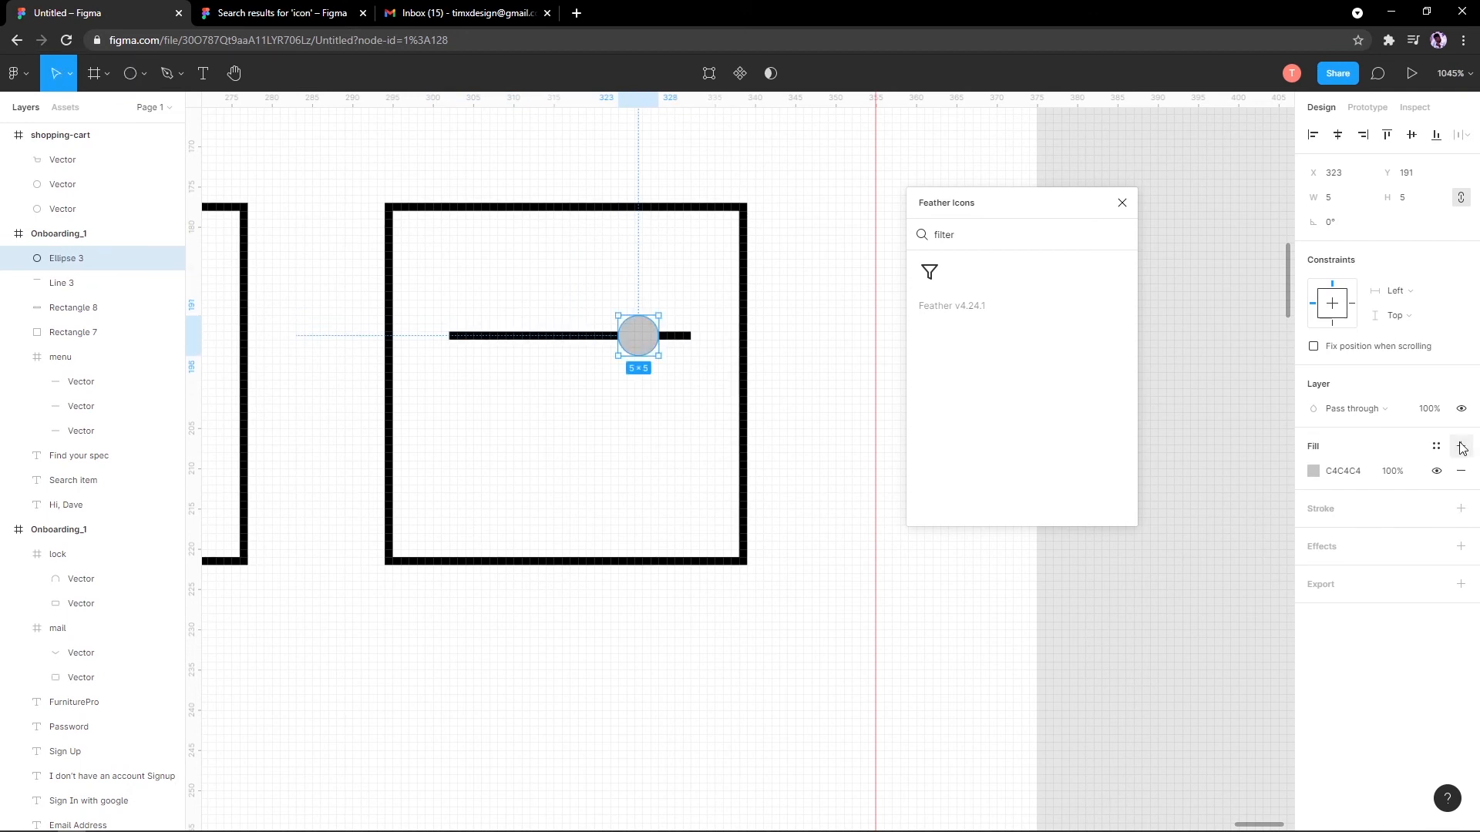
left_click(1461, 471)
left_click(1461, 484)
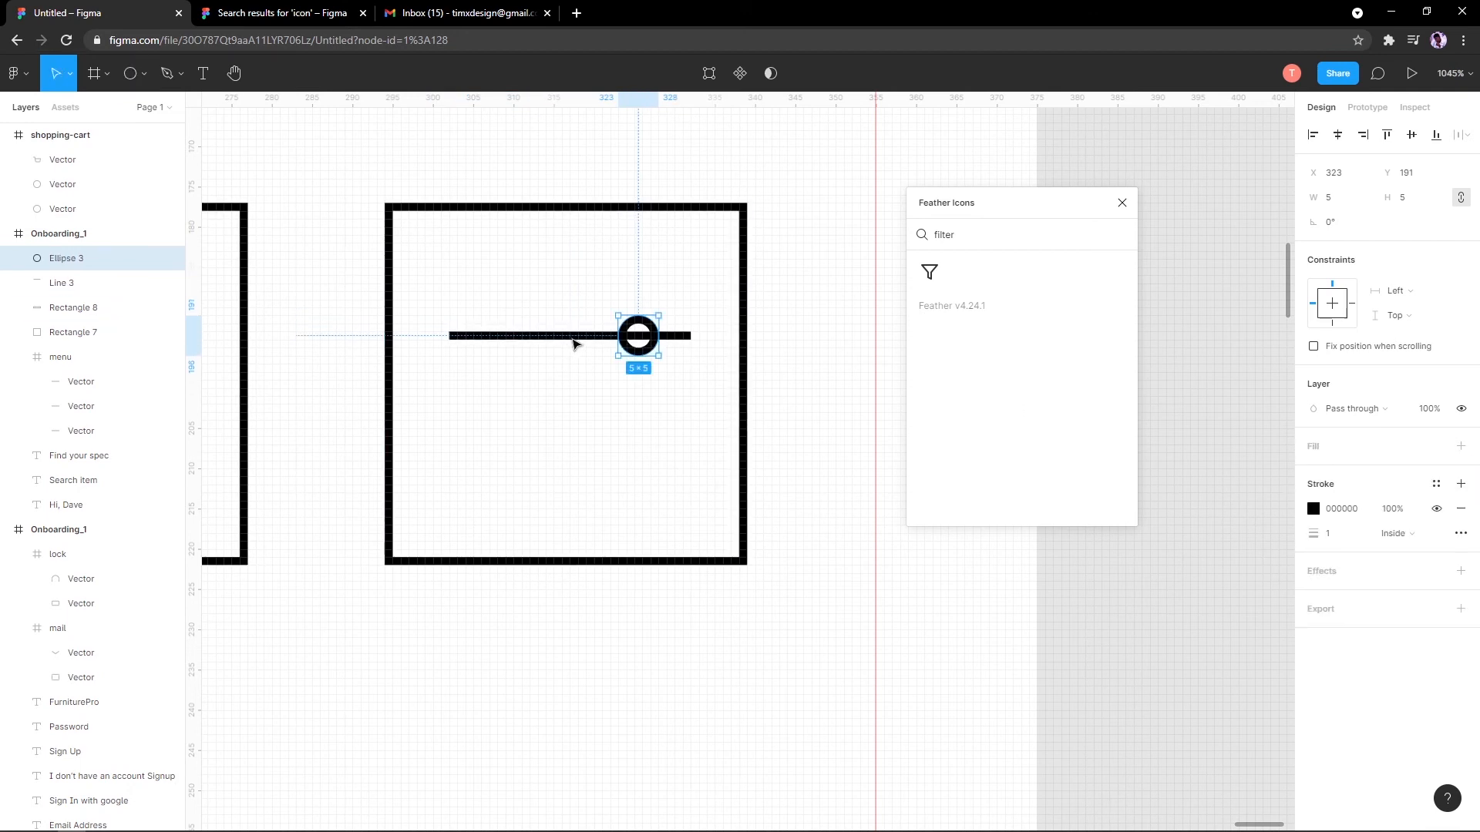
Step: Duplicate the line and ring below to form the second slider
left_click(585, 340, "shift")
left_click_drag(585, 340, 518, 417)
left_click(643, 449)
scroll(515, 416, "down", 10)
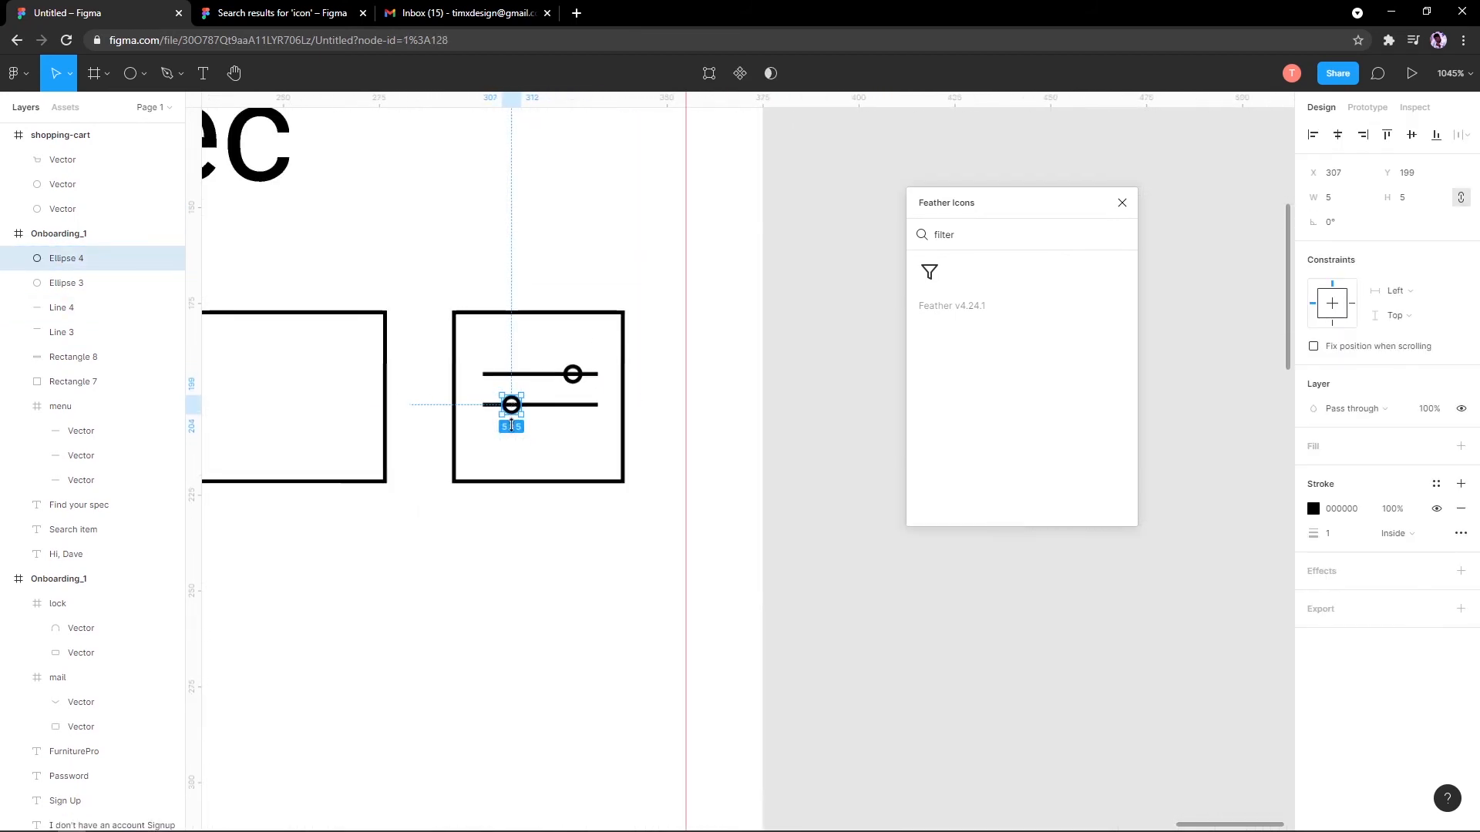
left_click(486, 495)
scroll(486, 495, "up", 5)
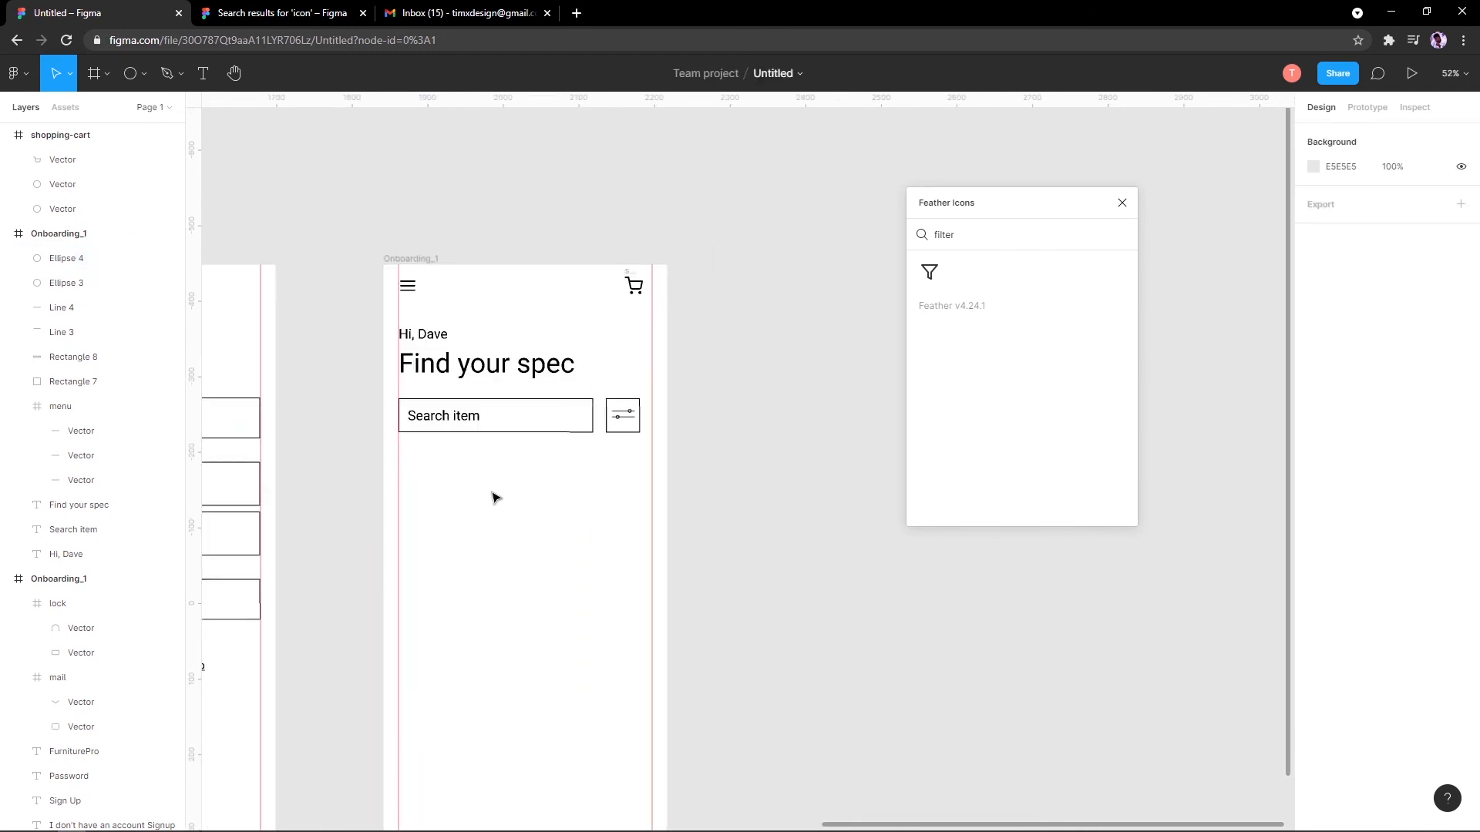
Step: Duplicate the search box downward and narrow the copies into three outlined category boxes
left_click(576, 297)
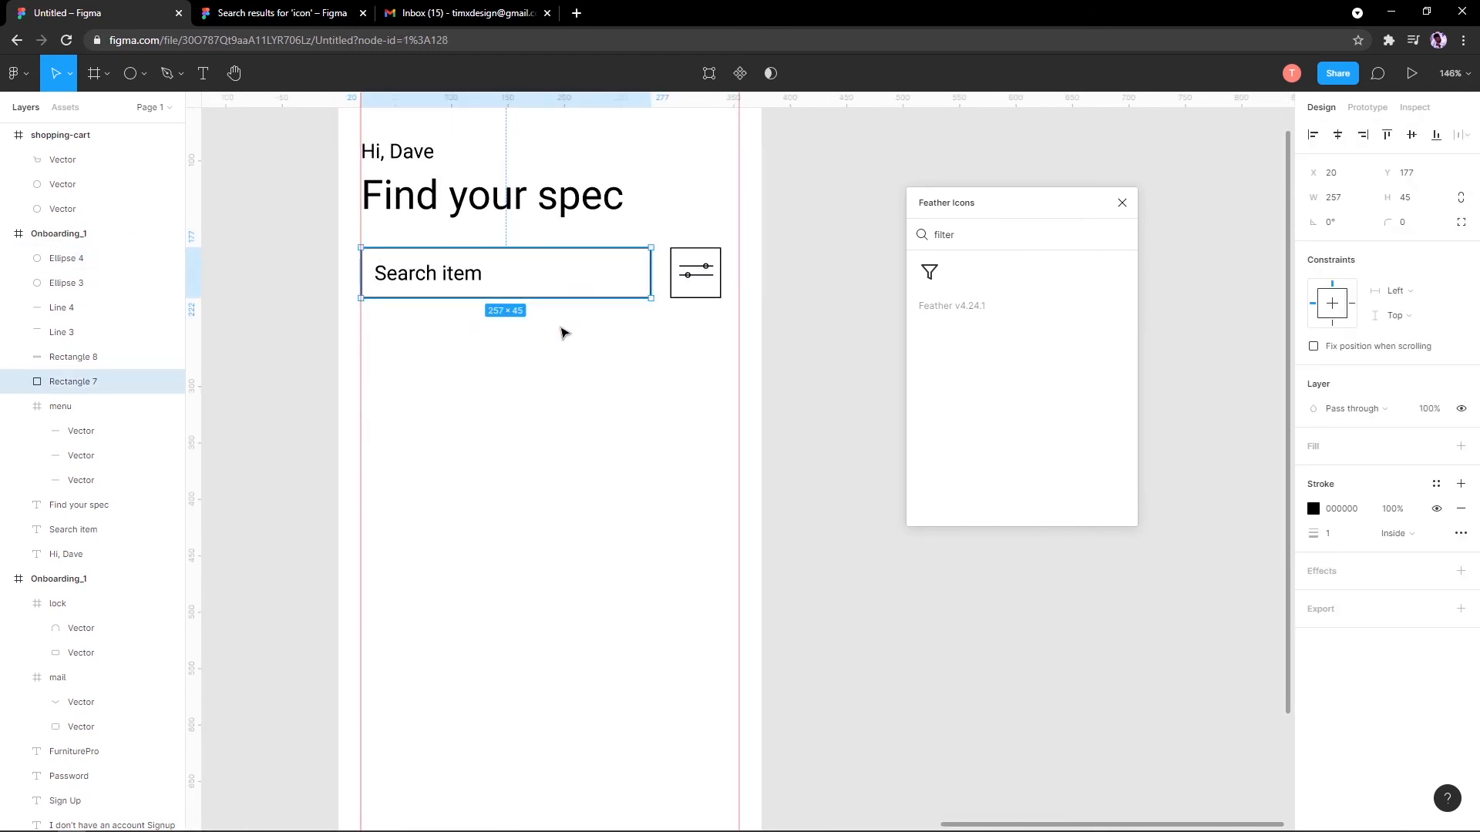
left_click(574, 312)
left_click_drag(577, 298, 570, 376)
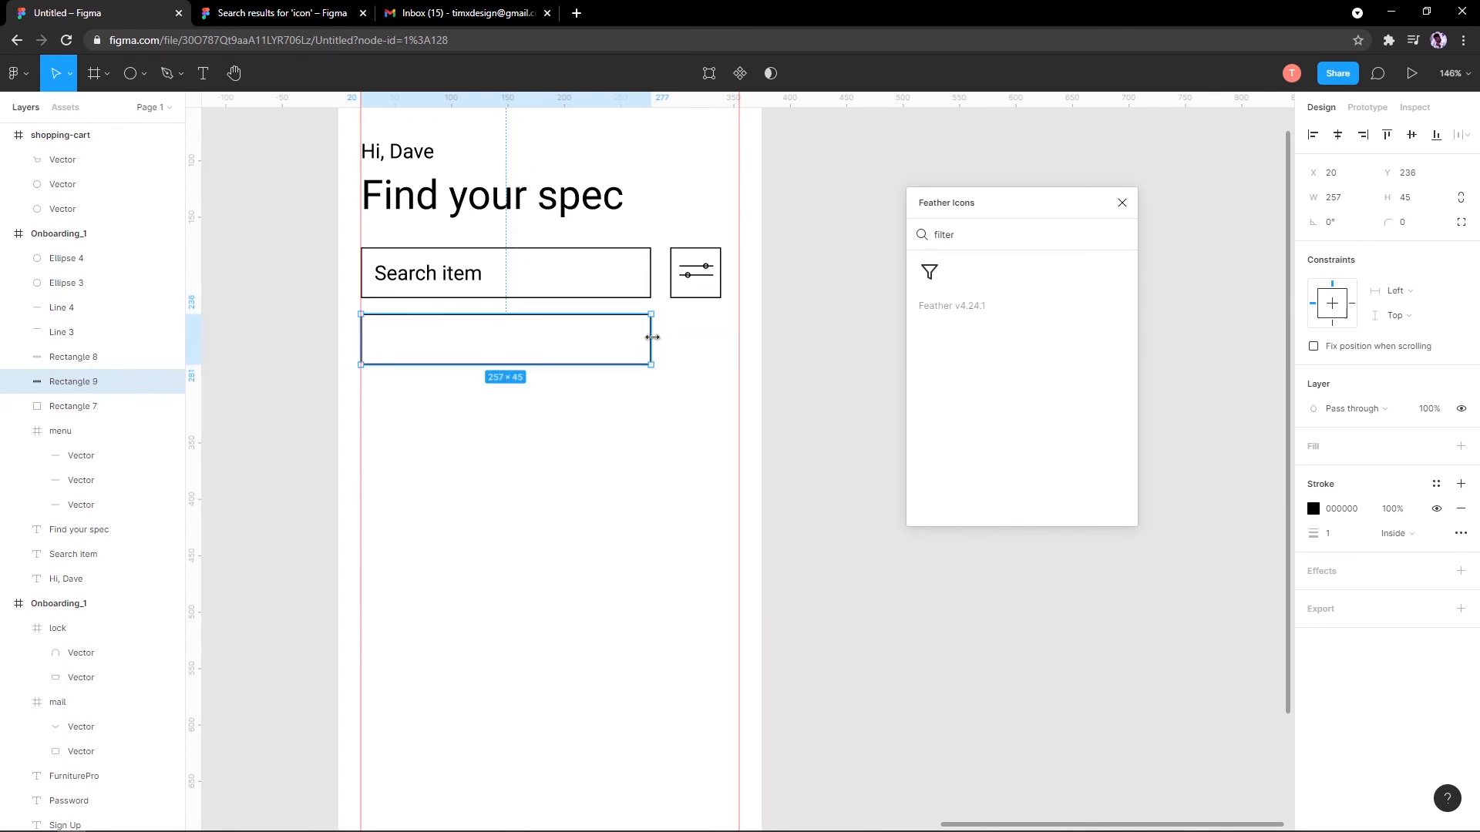
left_click_drag(655, 337, 688, 325)
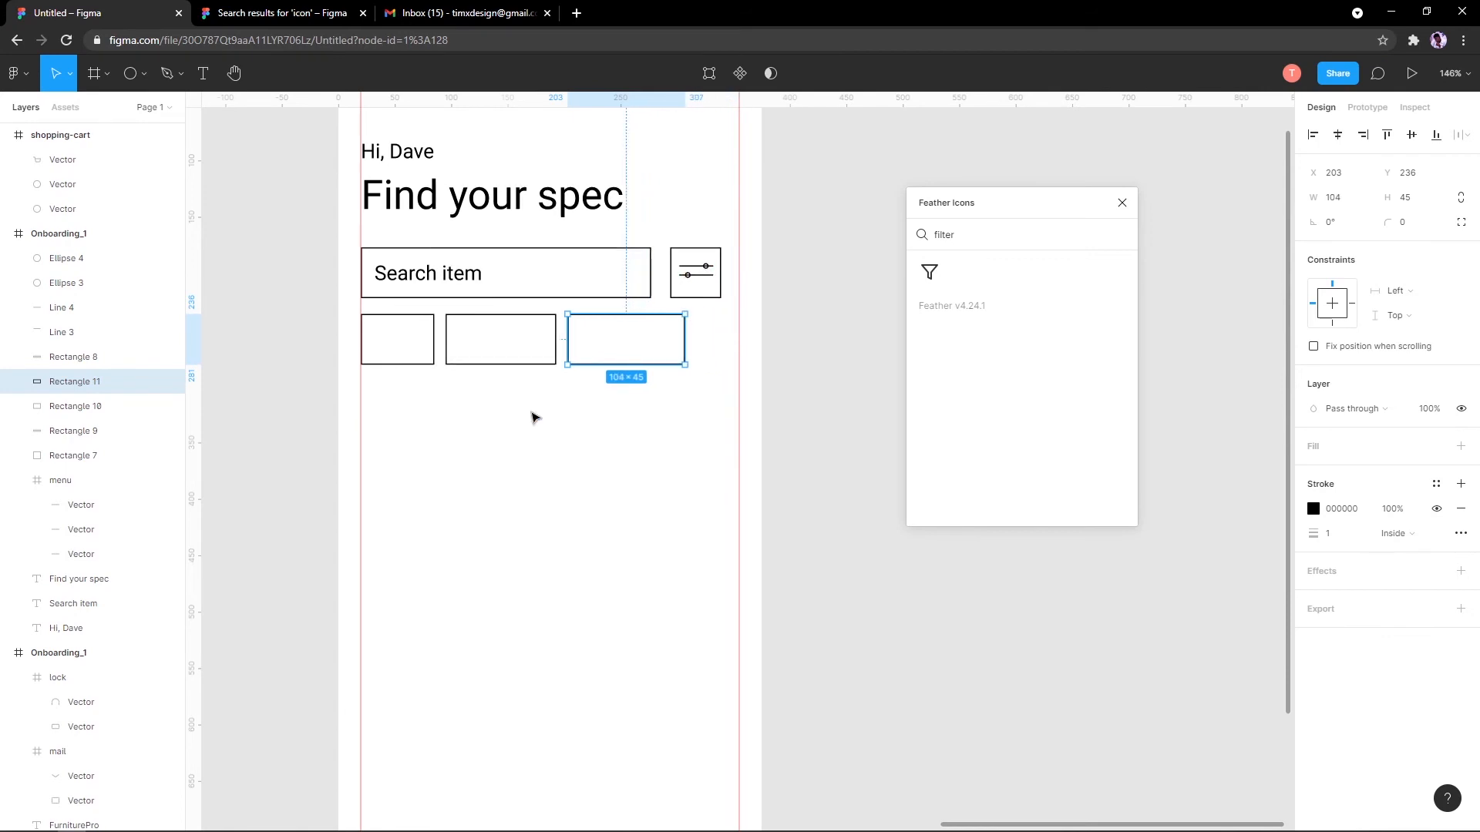
left_click(534, 417)
scroll(429, 329, "up", 5)
scroll(478, 452, "up", 6)
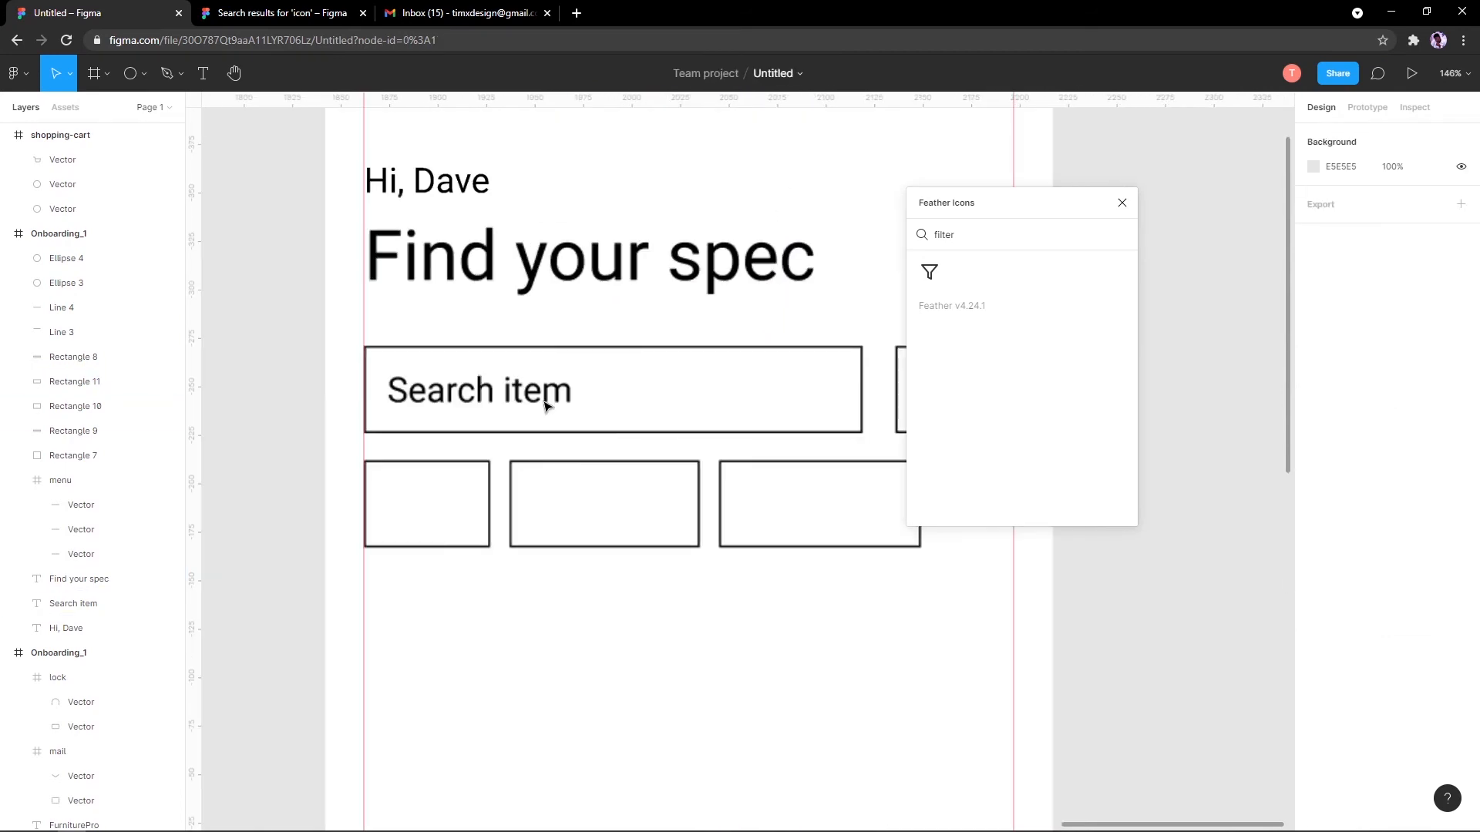
scroll(608, 373, "down", 3)
Step: Copy the 'Search item' label into the first category box, rename it 'All' and centre it
left_click_drag(551, 339, 480, 437)
type("Item")
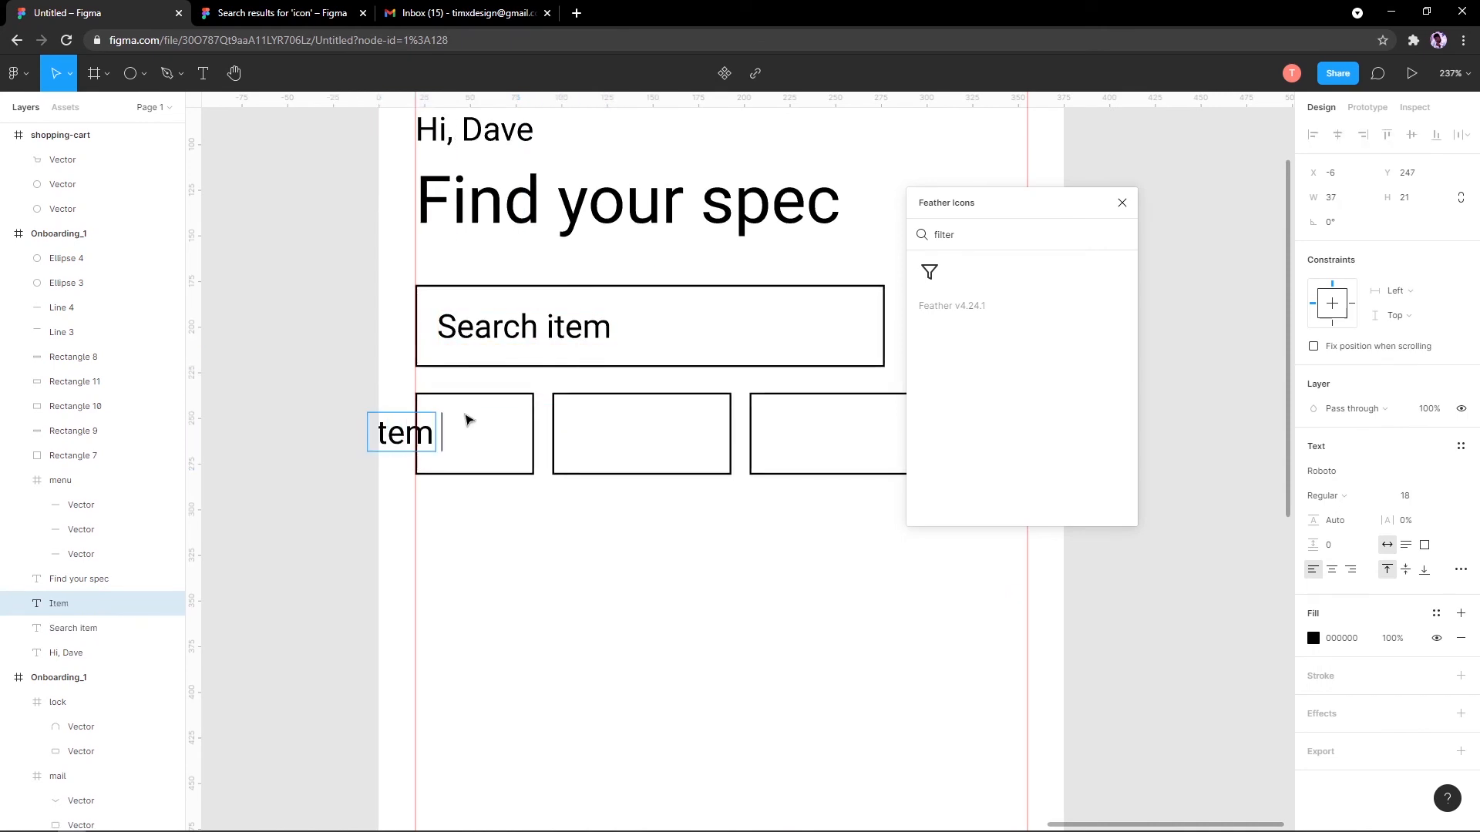
key("Escape")
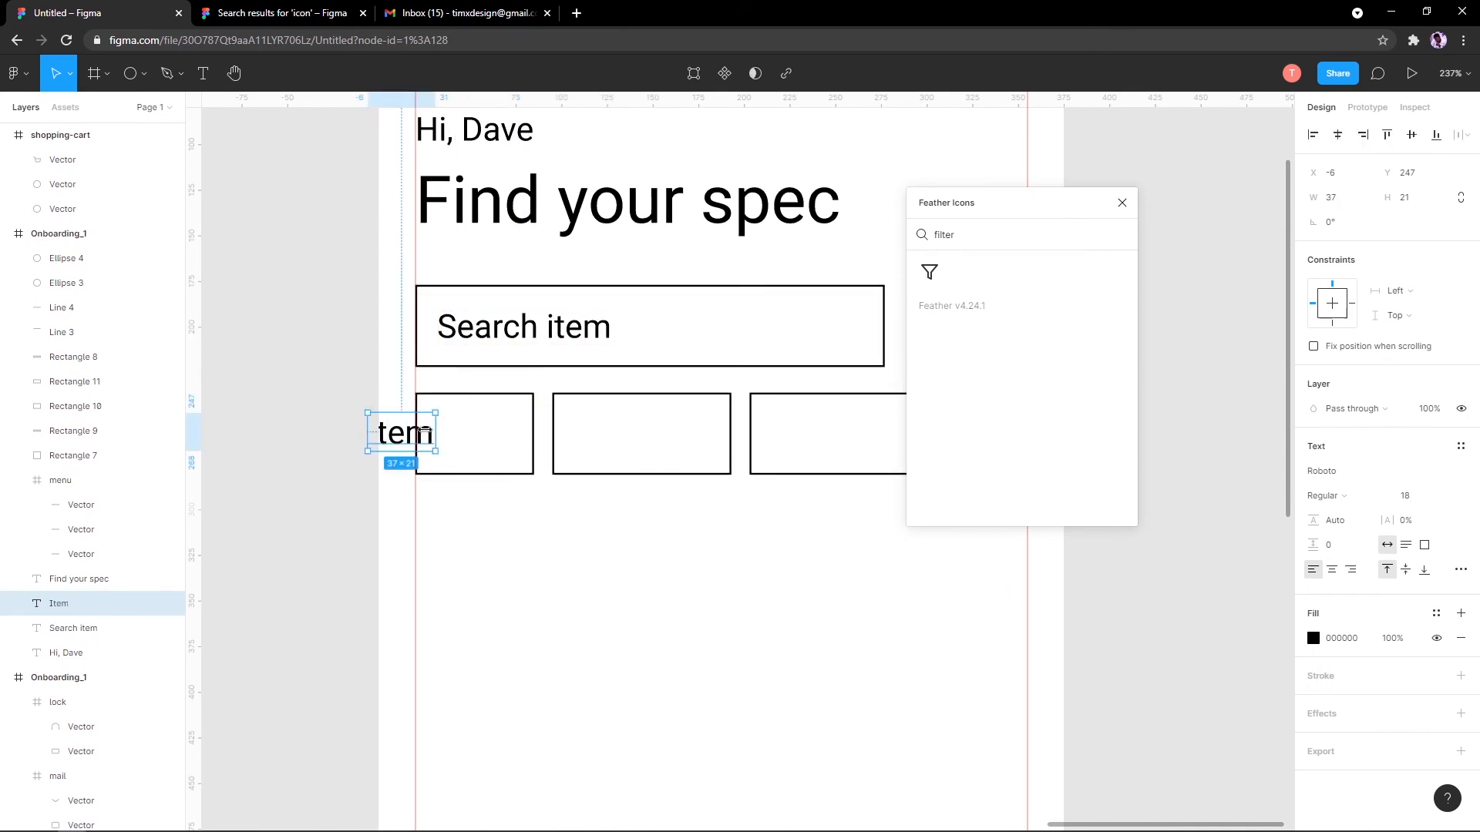
left_click_drag(424, 433, 480, 445)
double_click(480, 447)
type("All")
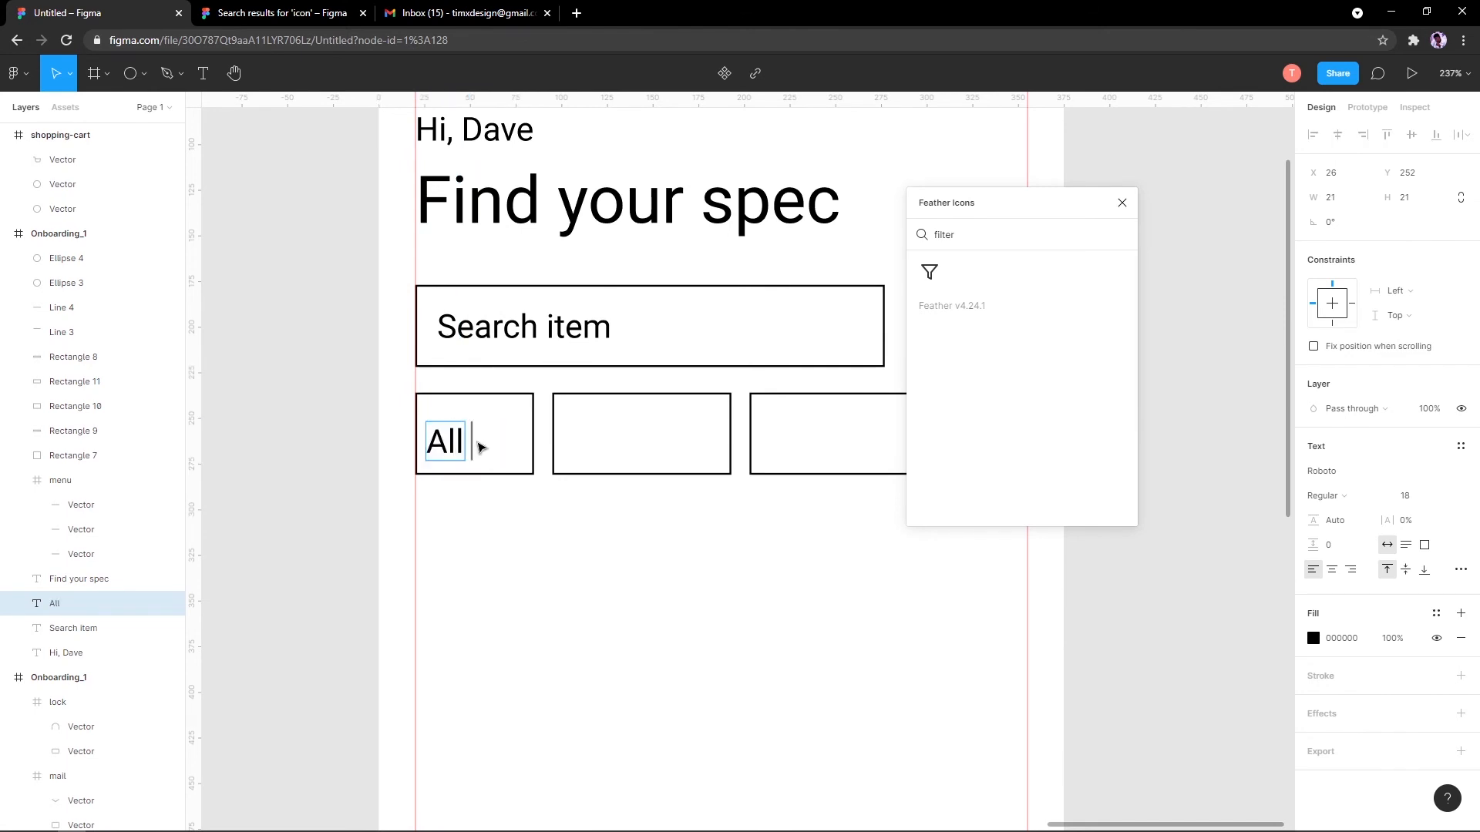
key("Escape")
scroll(479, 442, "up", 5)
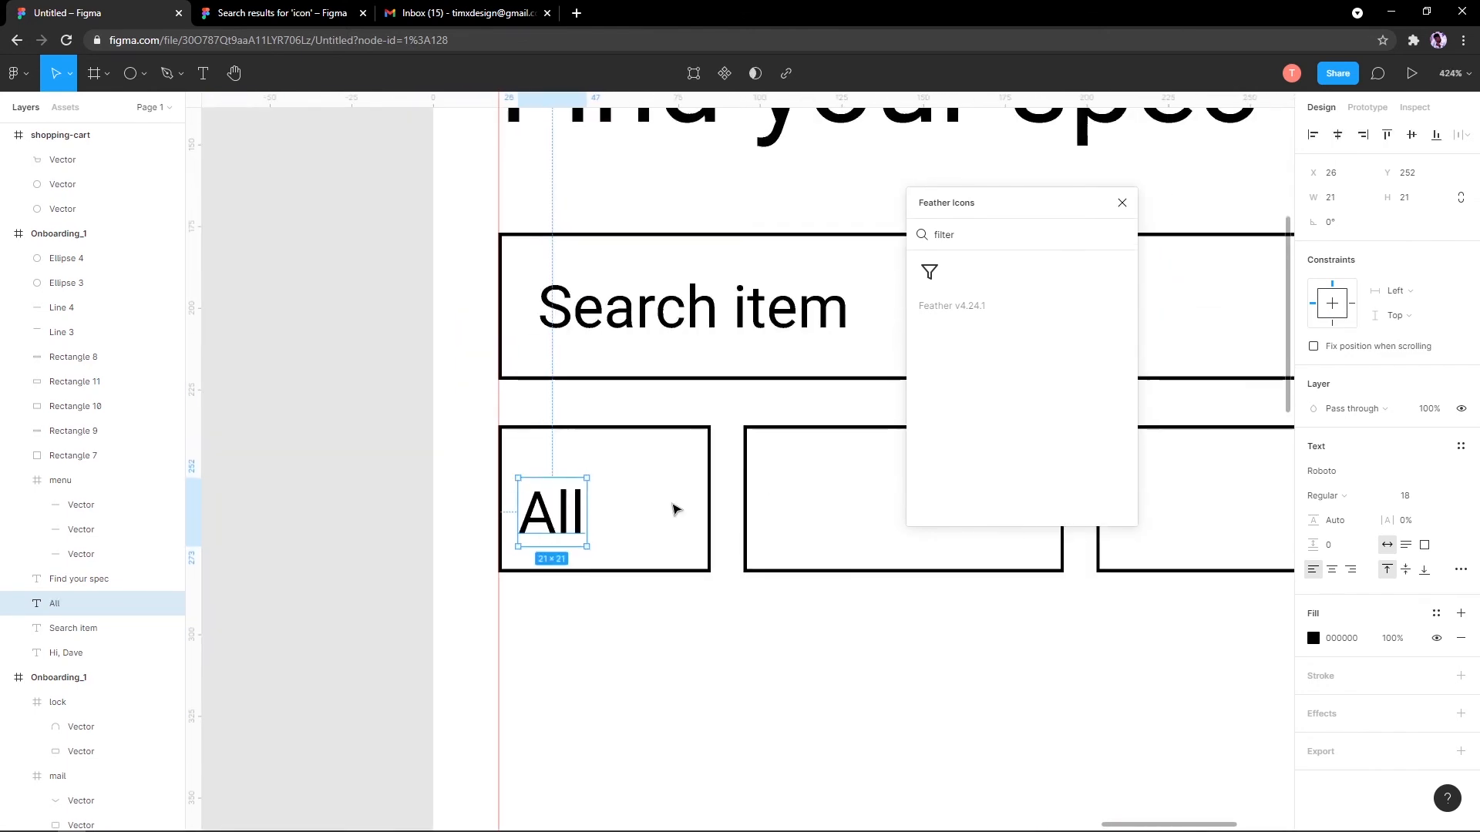
left_click_drag(536, 512, 587, 502)
scroll(587, 501, "down", 10)
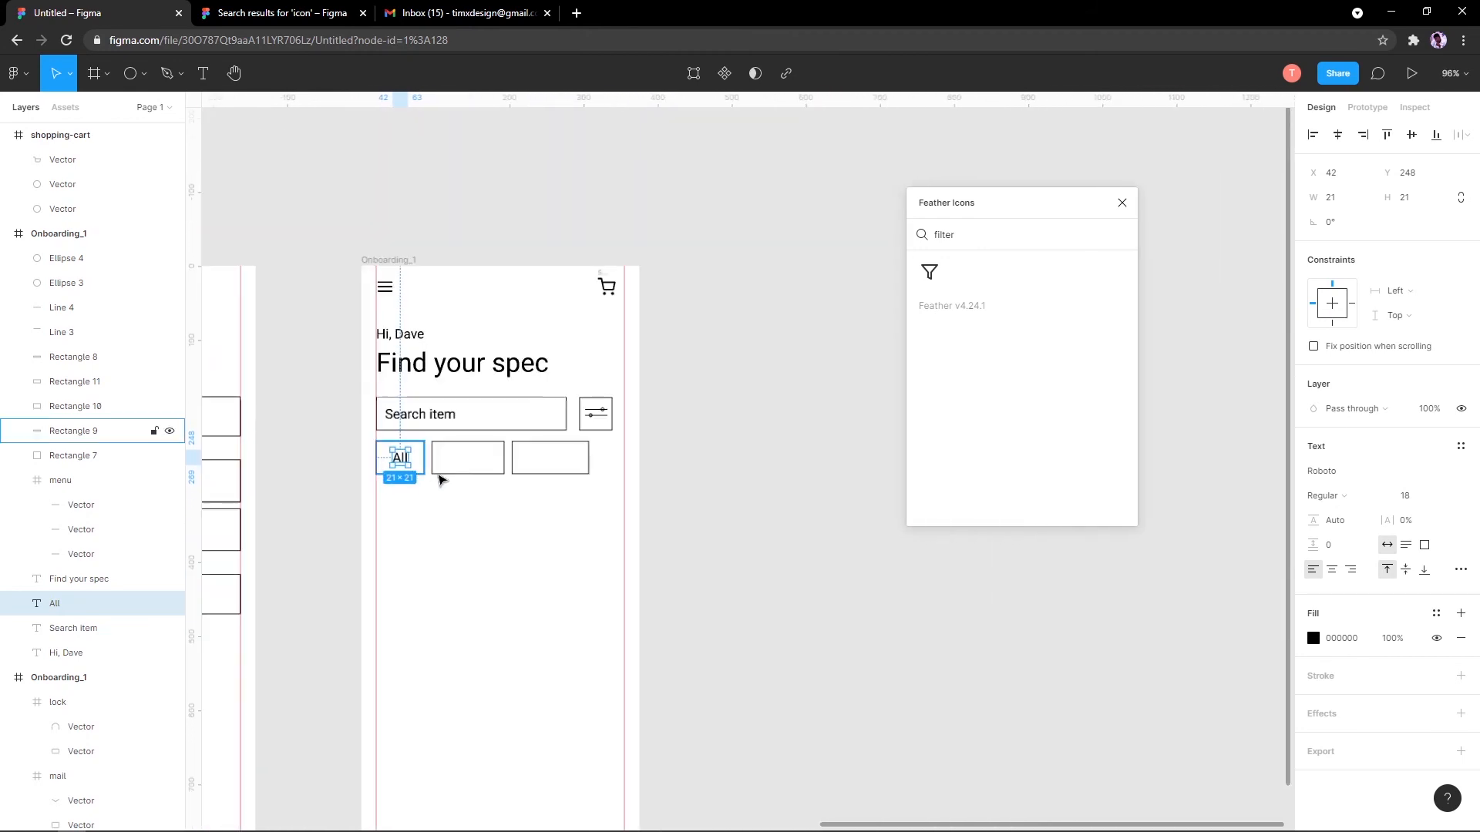
scroll(372, 442, "up", 6)
Step: Duplicate the label into the second box as 'Trending' and centre-align both labels
left_click_drag(378, 438, 425, 441, "alt")
left_click_drag(529, 441, 523, 440)
double_click(514, 439)
type("R")
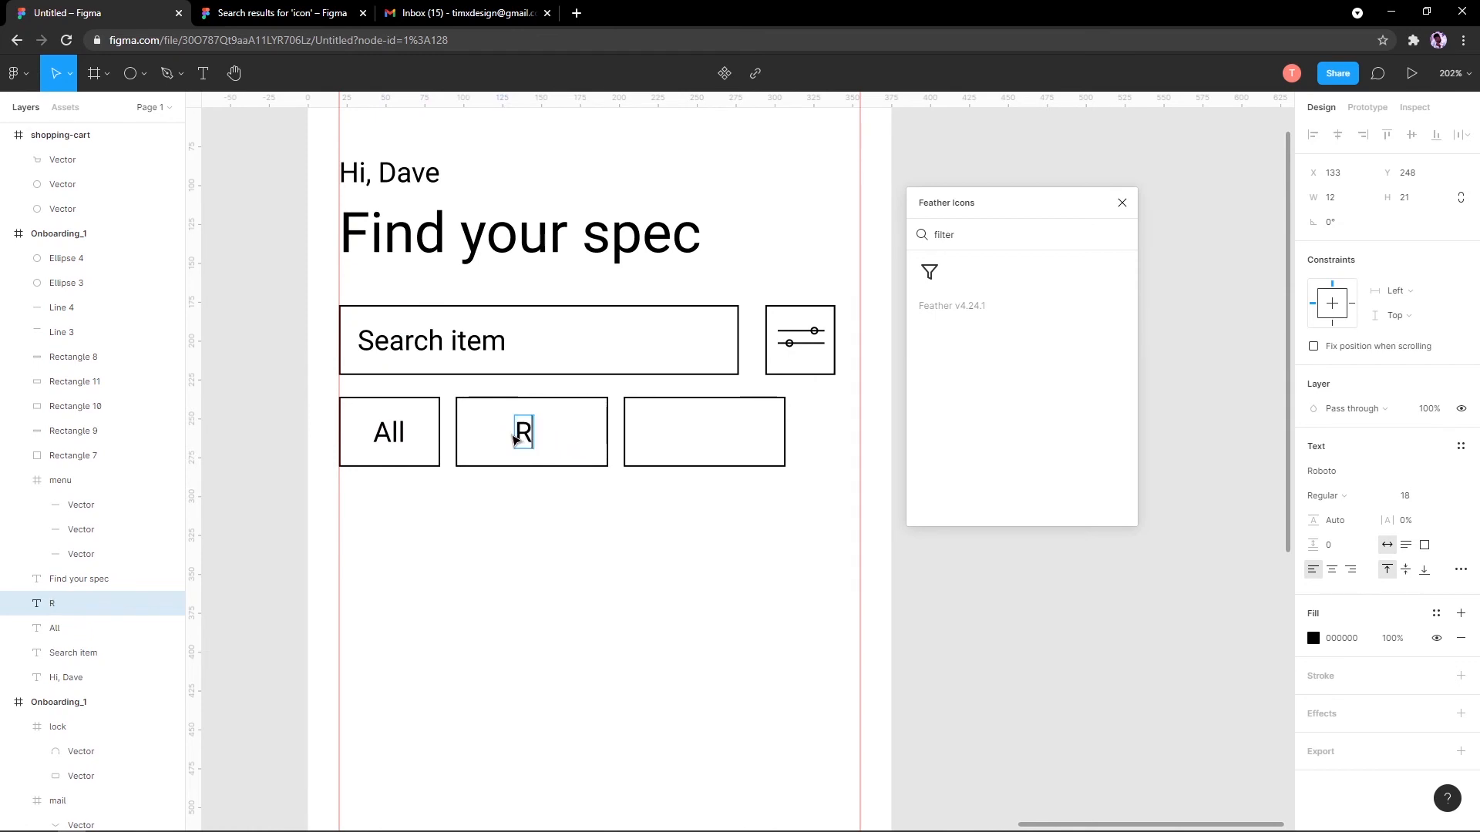
key("BackSpace")
type("Trending")
key("Escape")
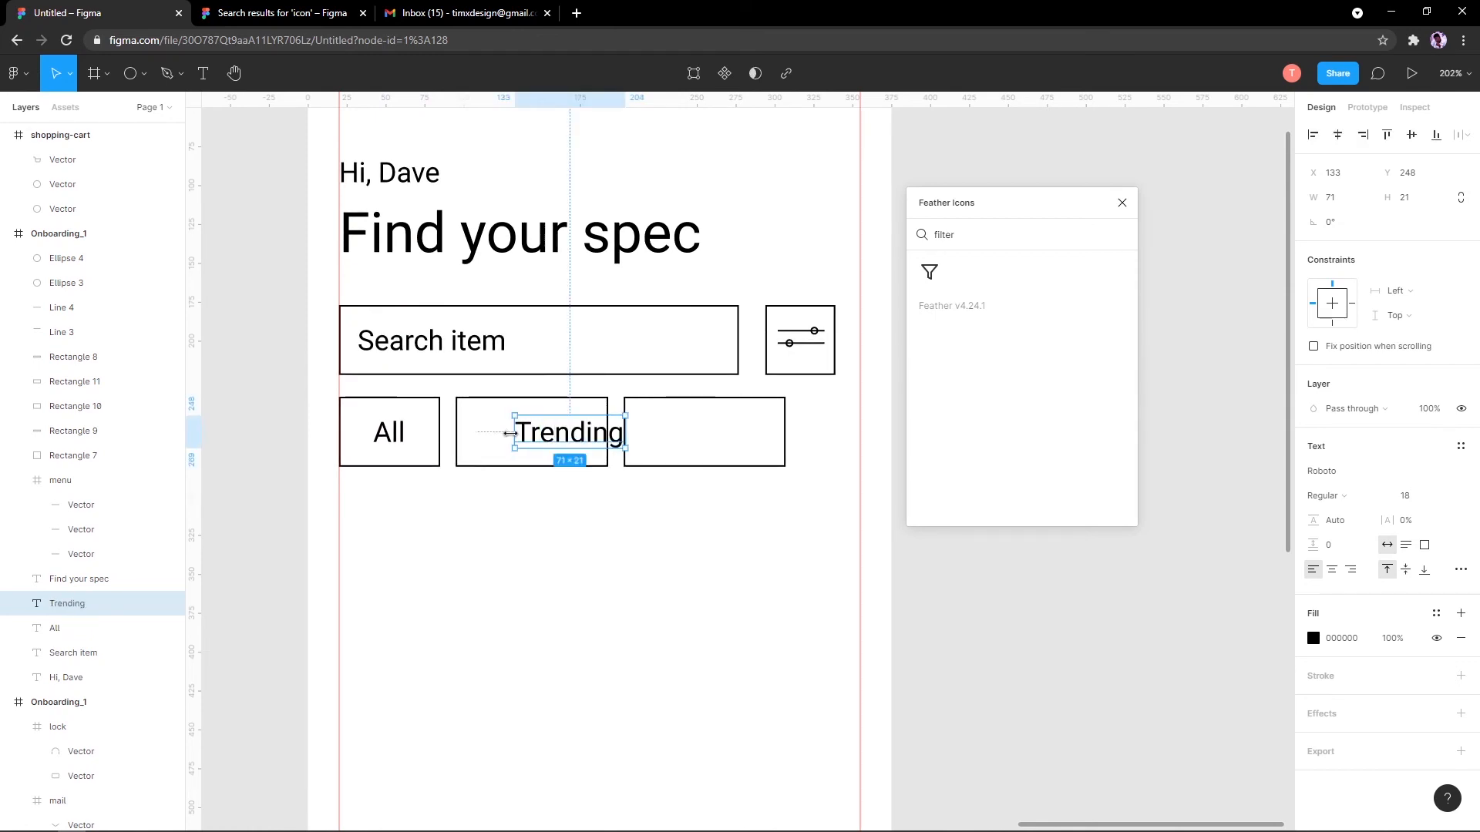
scroll(497, 455, "up", 1)
left_click(389, 433, "shift")
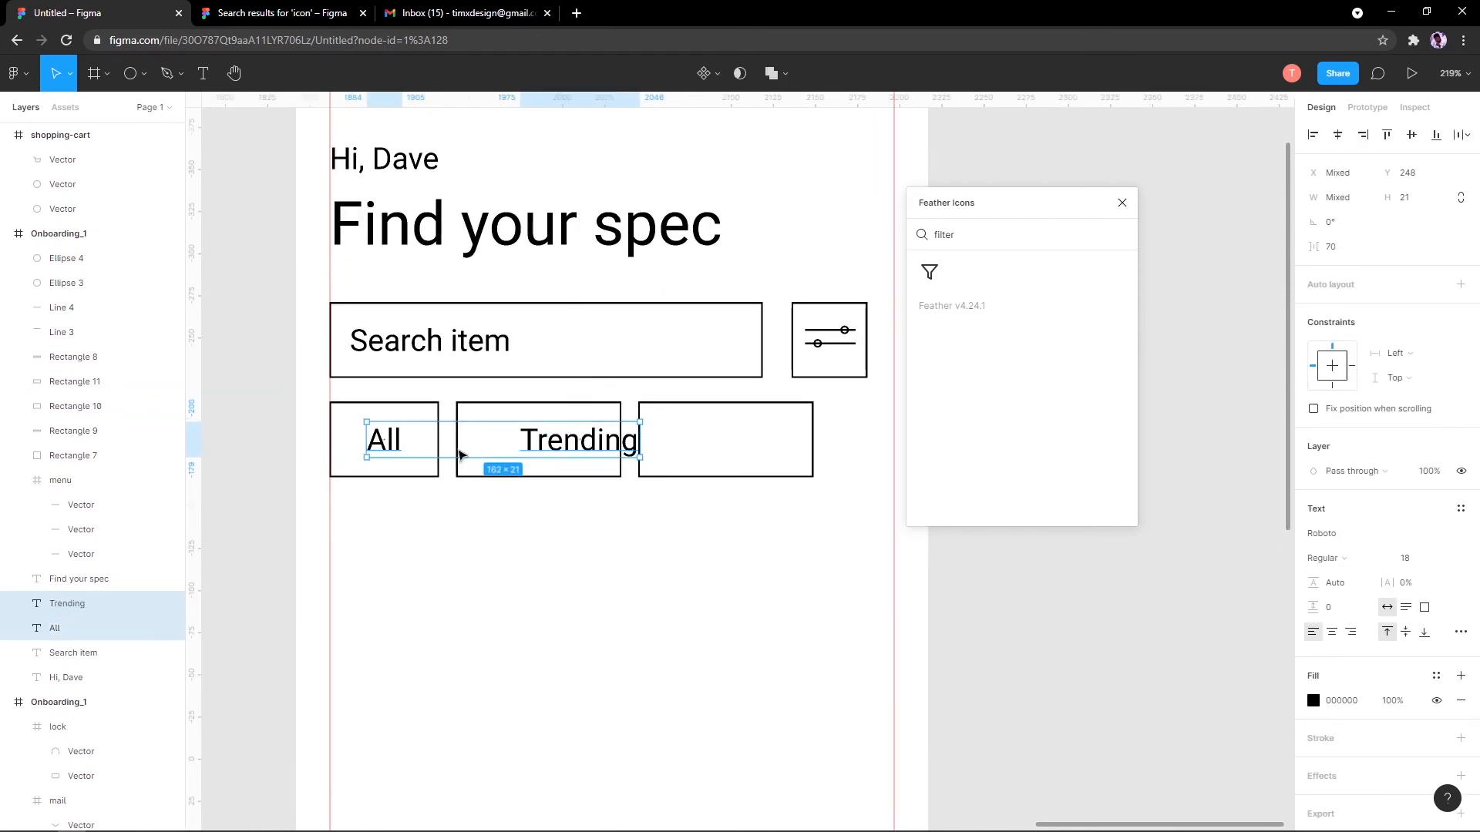
left_click(1332, 632)
left_click(728, 568)
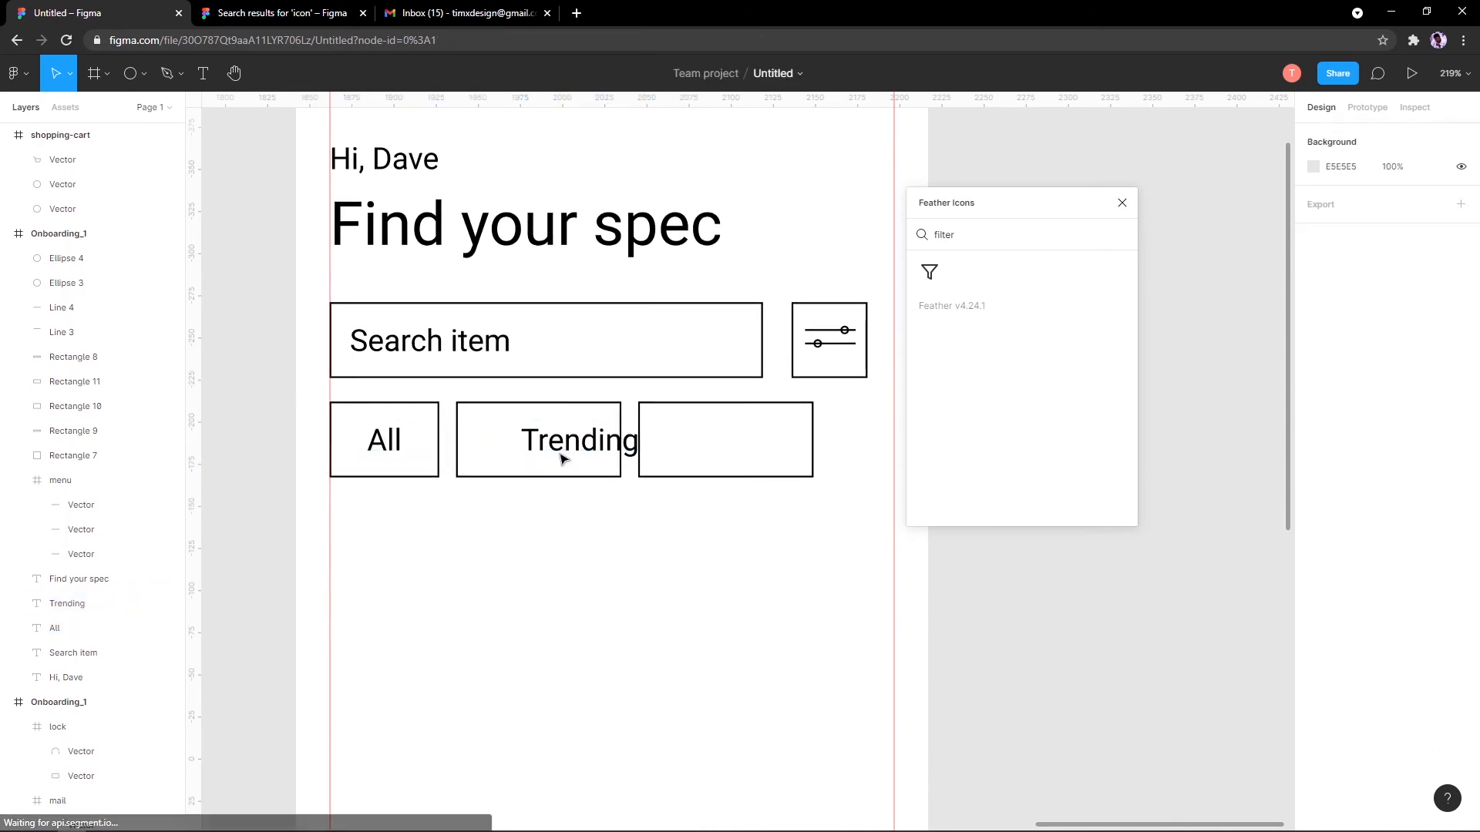
left_click_drag(563, 450, 704, 446)
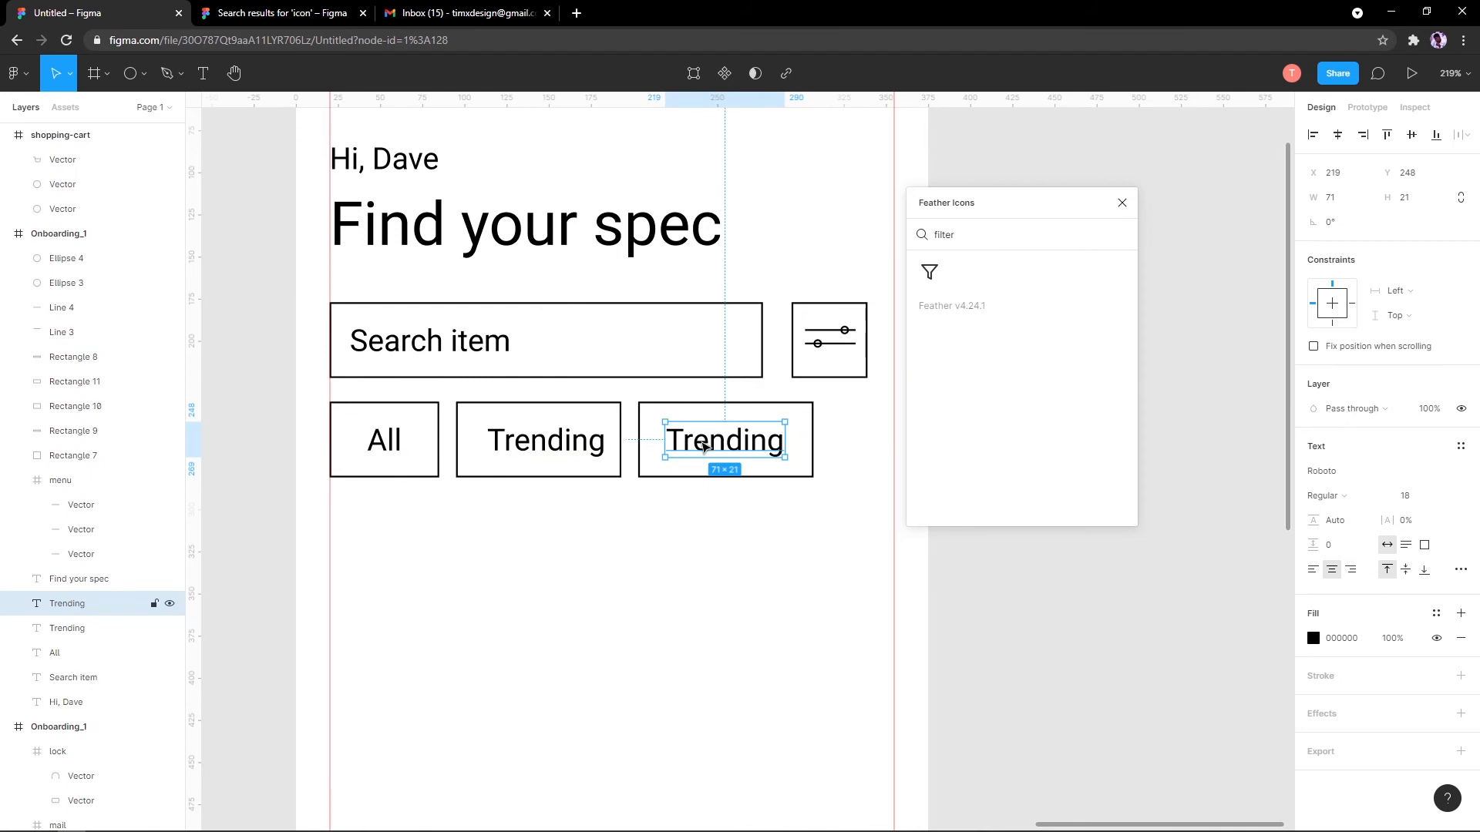
Step: Rewrite the label in the third box as 'Office'
double_click(705, 447)
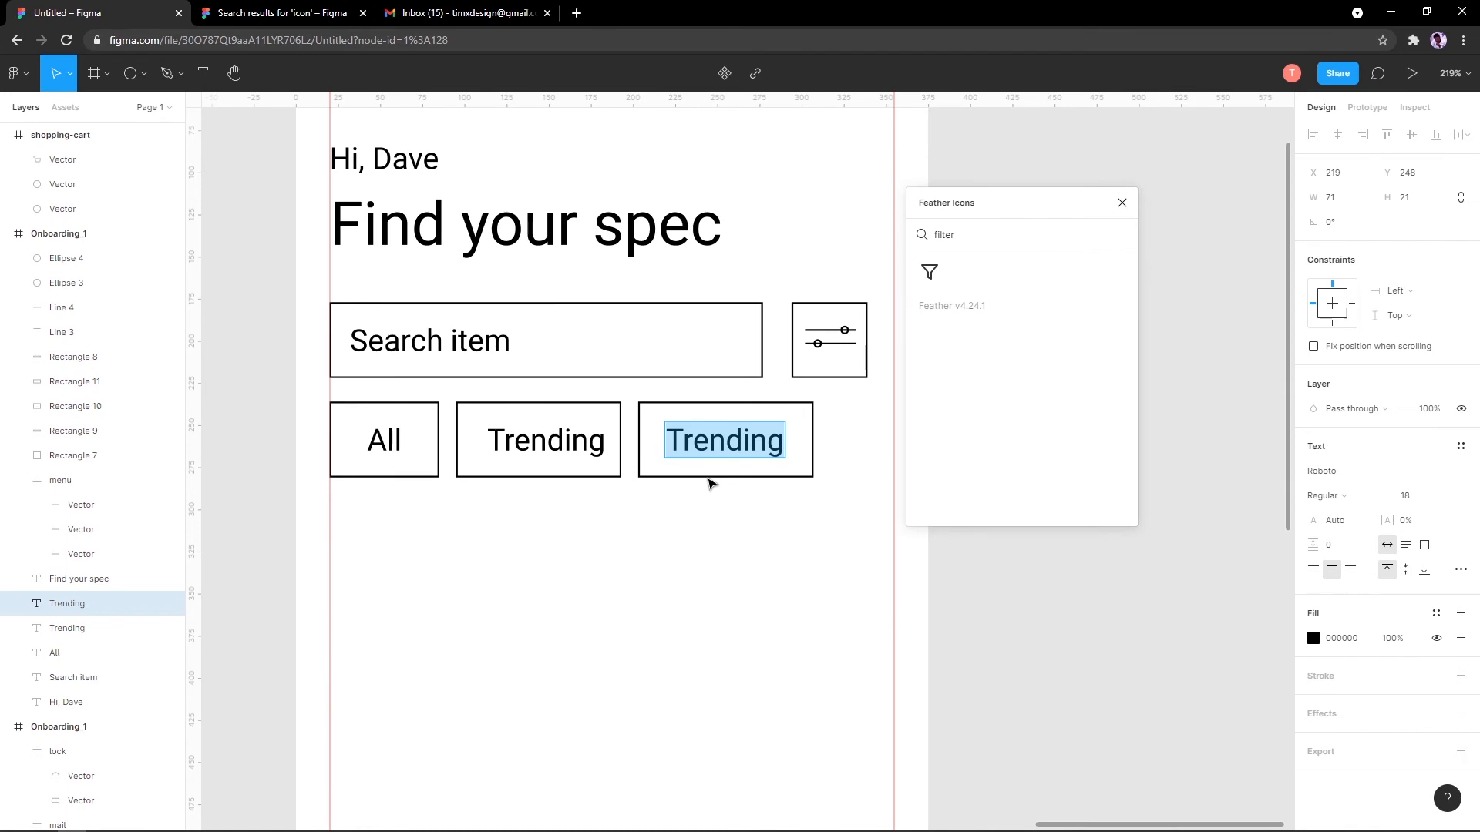
type("Office")
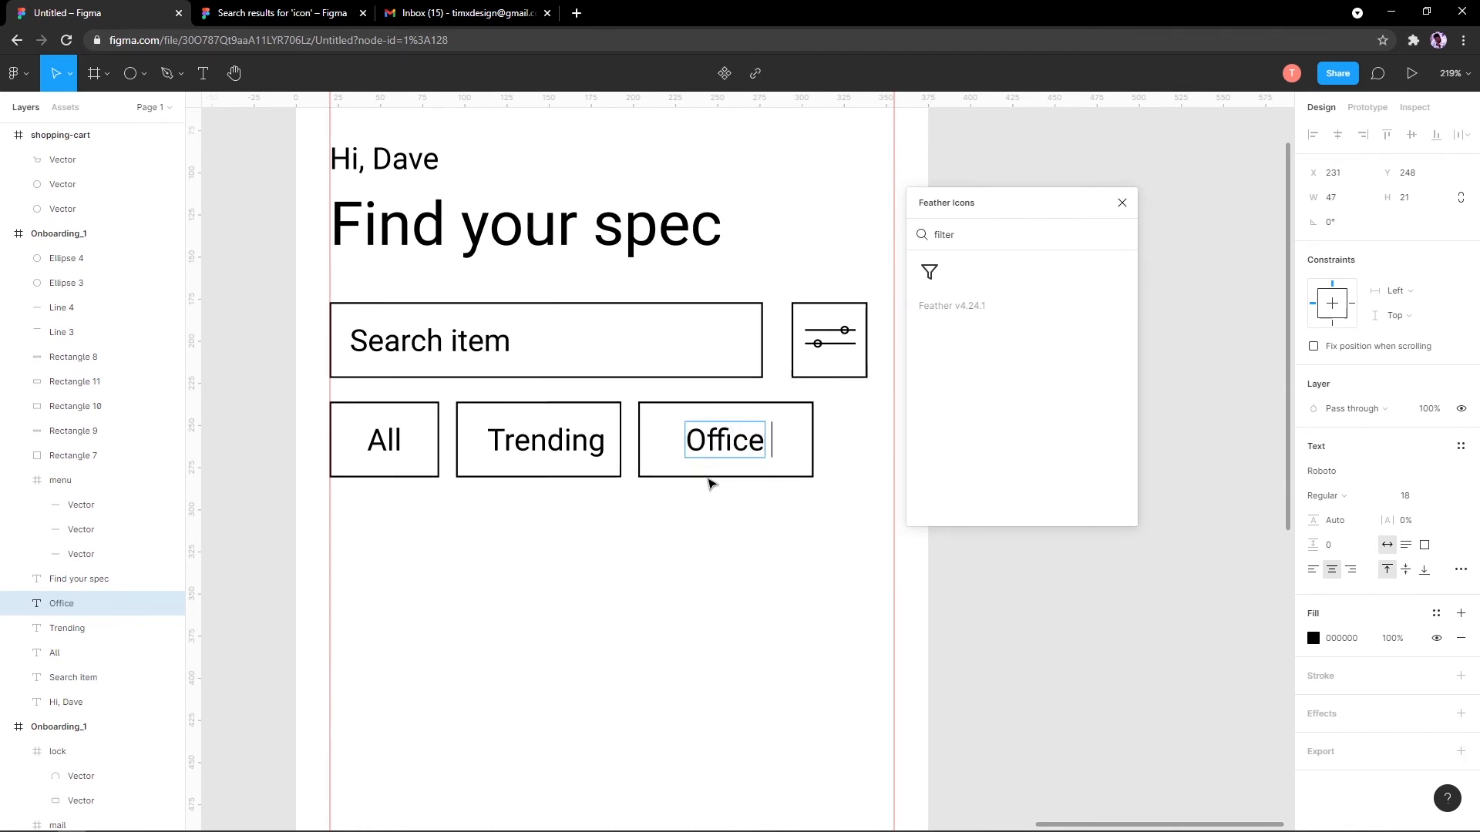
key("Escape")
Step: Select all the home screen elements and shift them down about 32 px
scroll(725, 494, "down", 5)
left_click_drag(742, 399, 739, 251)
scroll(687, 426, "up", 5)
left_click_drag(636, 412, 514, 569)
scroll(587, 452, "down", 5)
left_click_drag(588, 441, 598, 465)
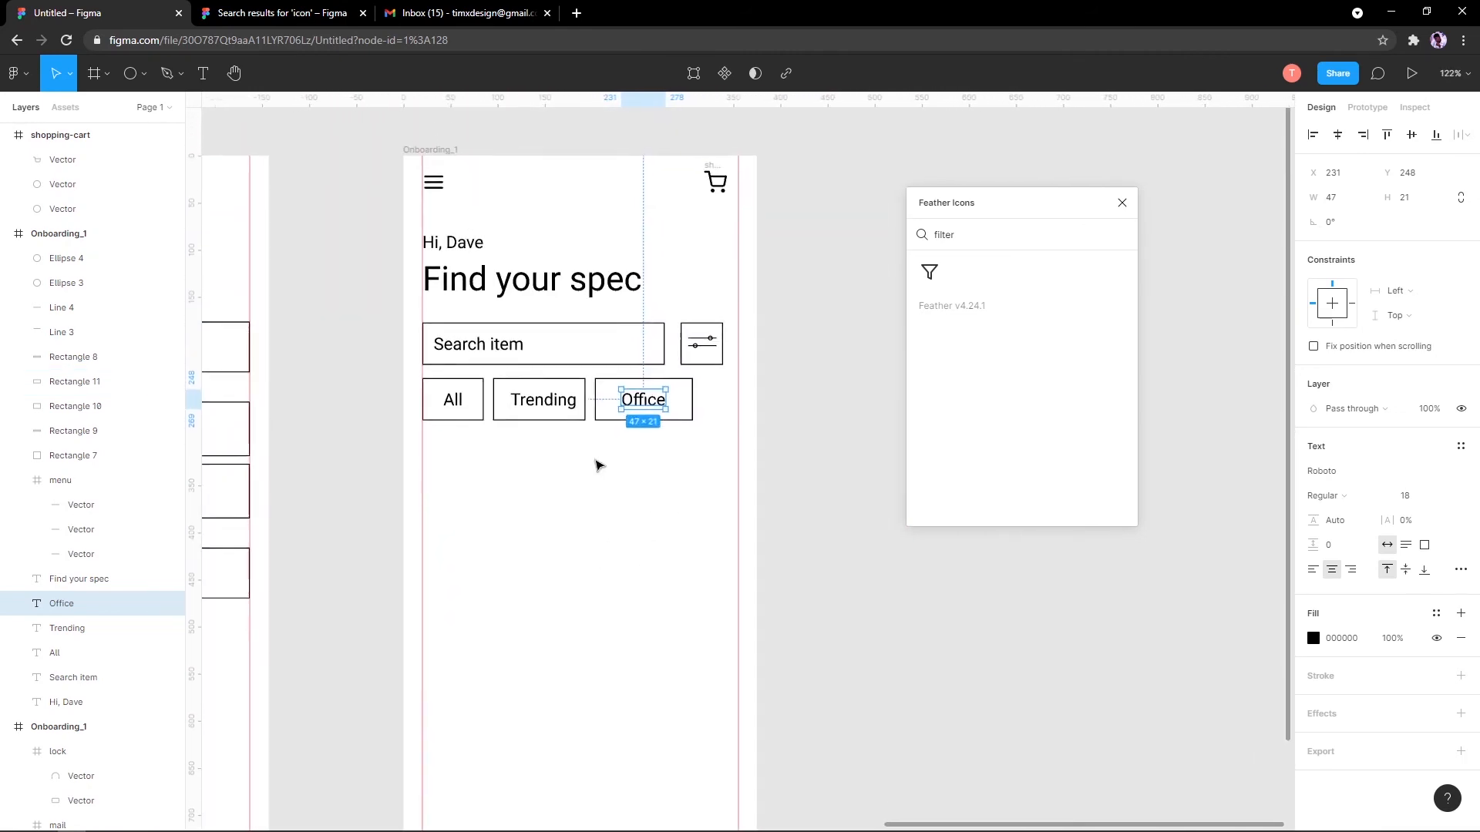
scroll(597, 464, "down", 1)
left_click_drag(487, 433, 482, 331)
scroll(465, 328, "down", 4)
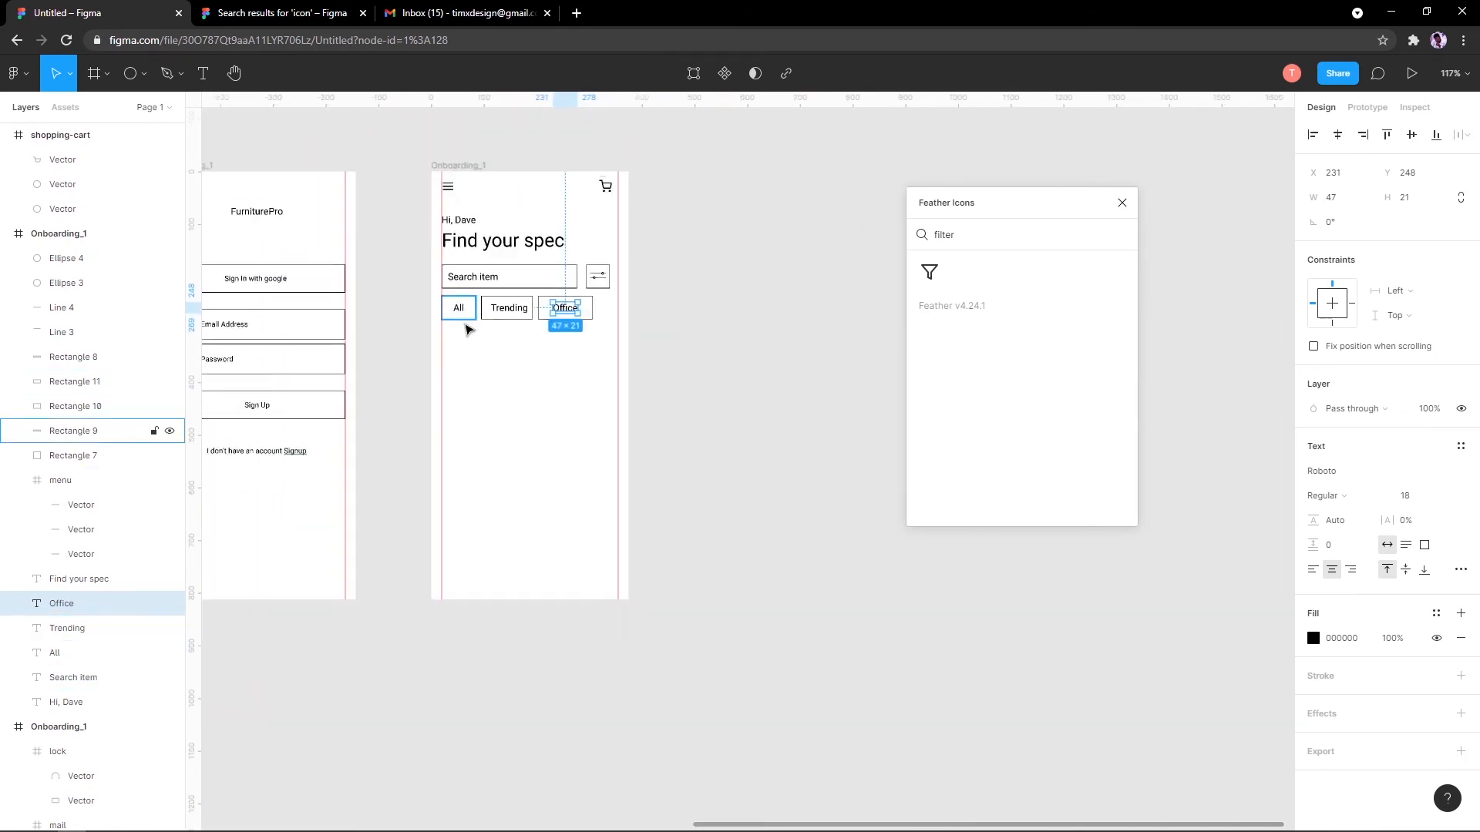
scroll(465, 331, "up", 4)
scroll(534, 332, "down", 5)
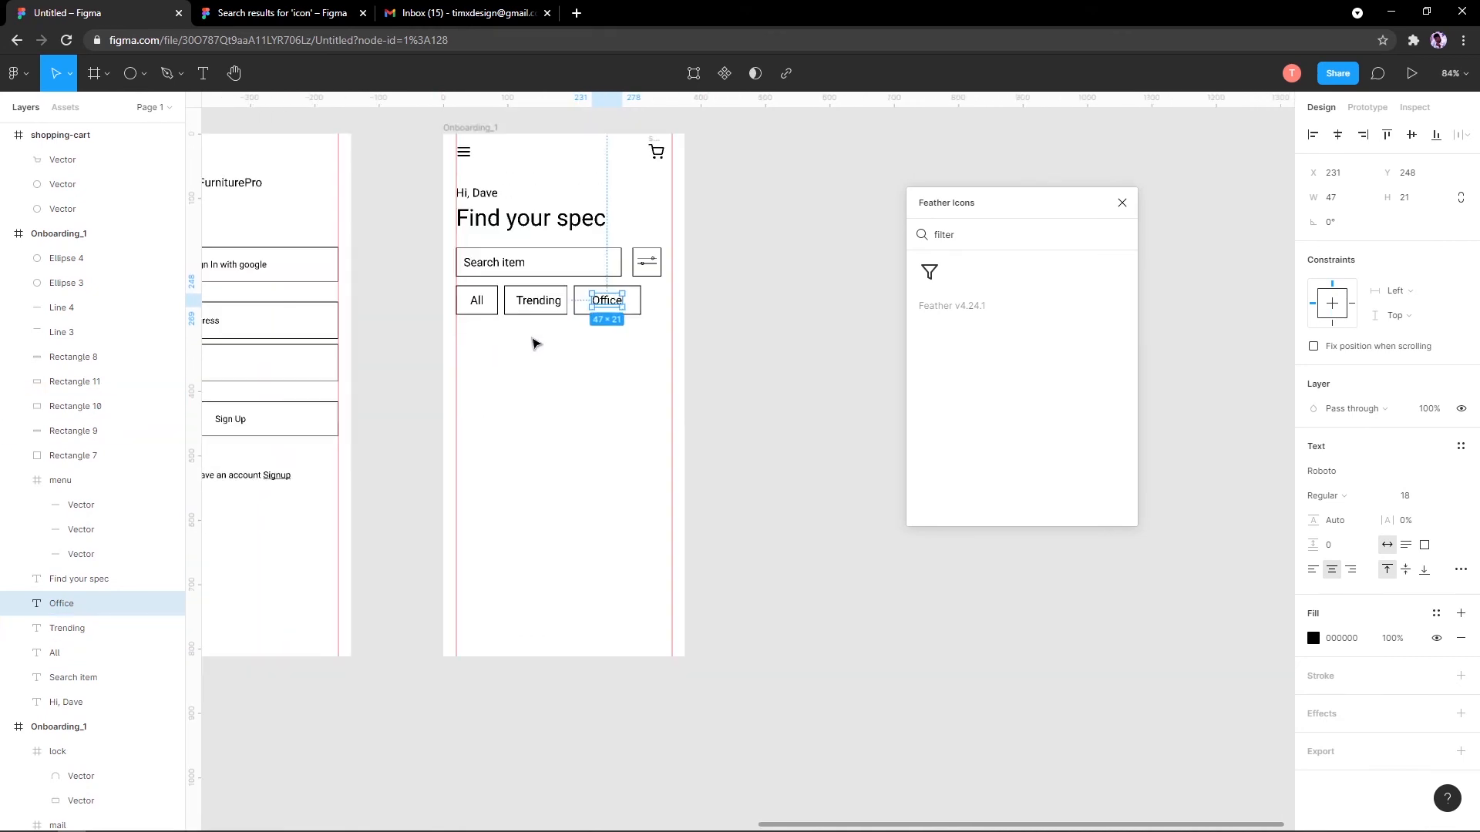
scroll(535, 340, "up", 7)
scroll(582, 467, "down", 4)
scroll(539, 331, "up", 3)
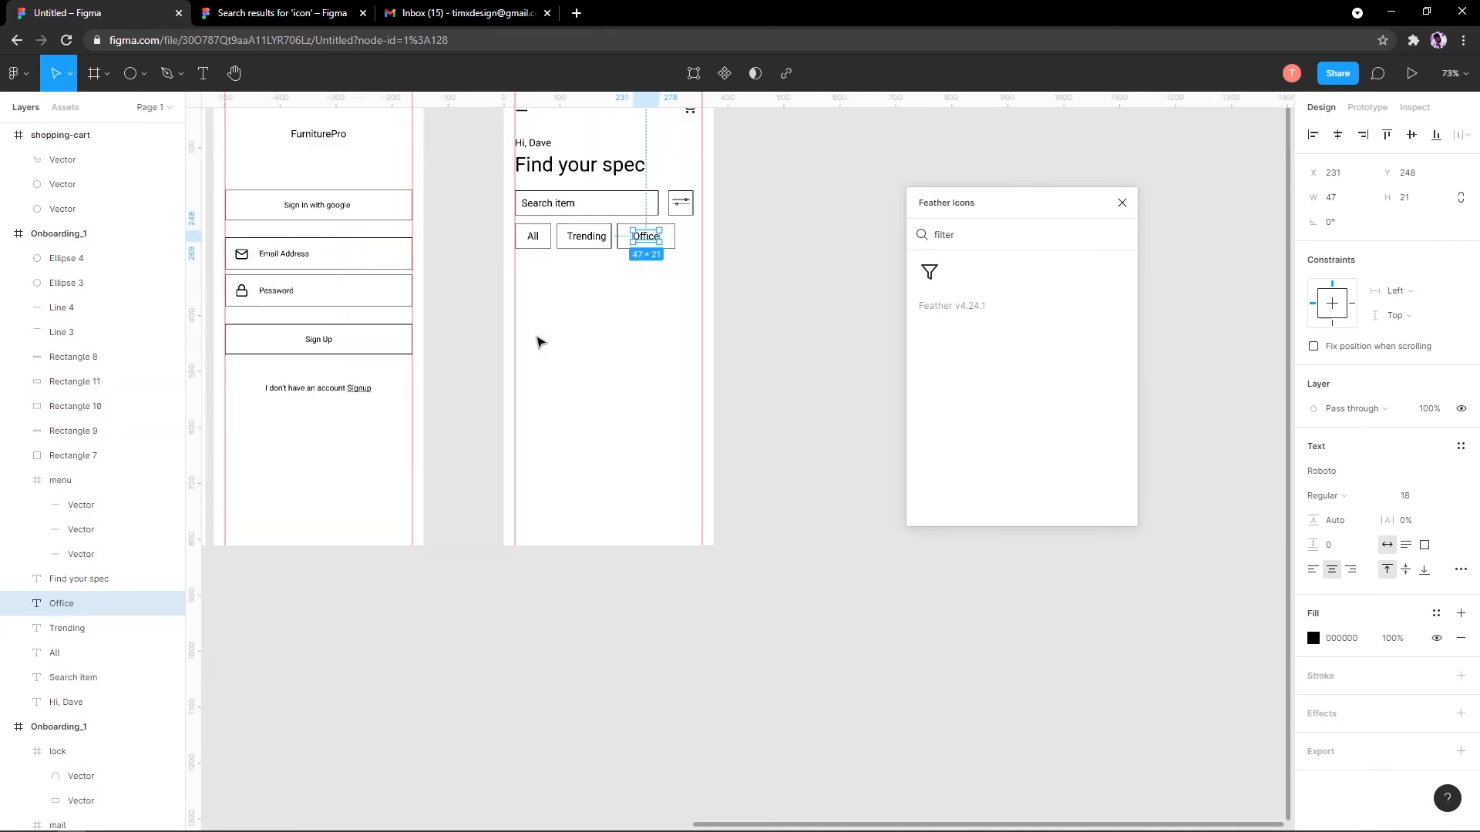
scroll(539, 322, "up", 3)
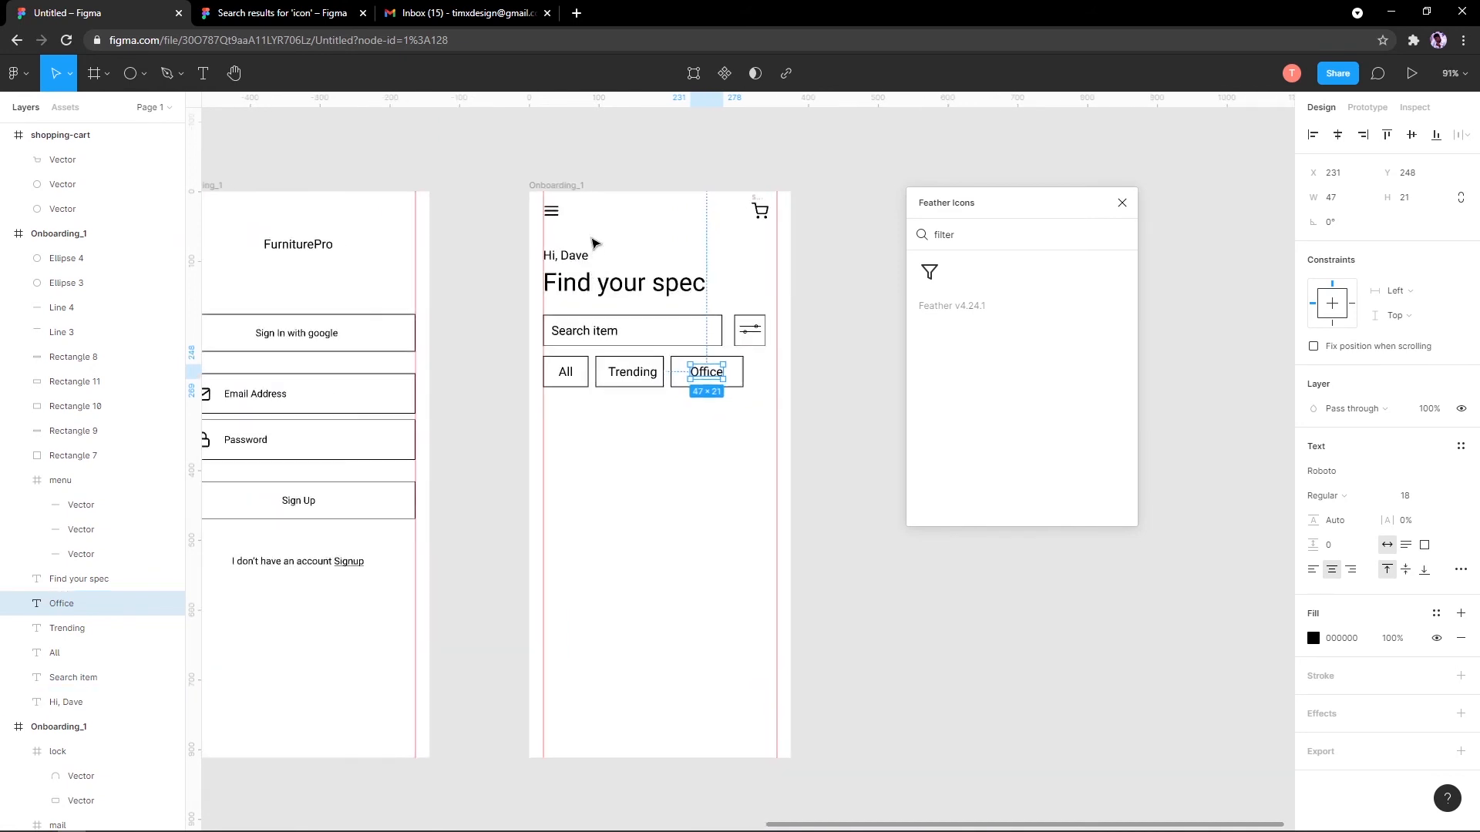
left_click_drag(417, 147, 799, 441)
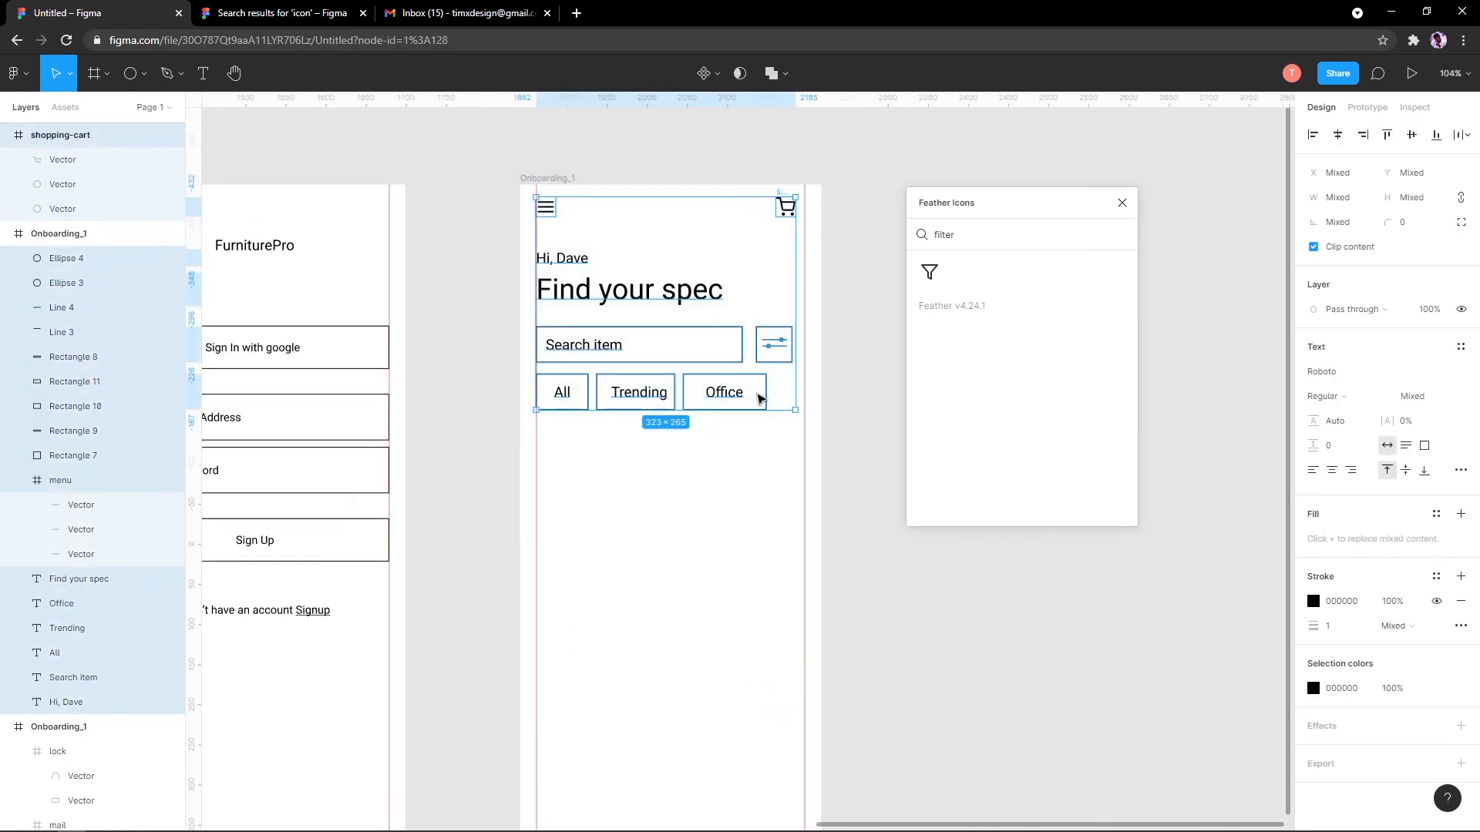
left_click_drag(756, 392, 740, 430)
Step: Draw a 375×18 rectangle across the top of the screen with a black outline and no fill
left_click(145, 74)
left_click(146, 114)
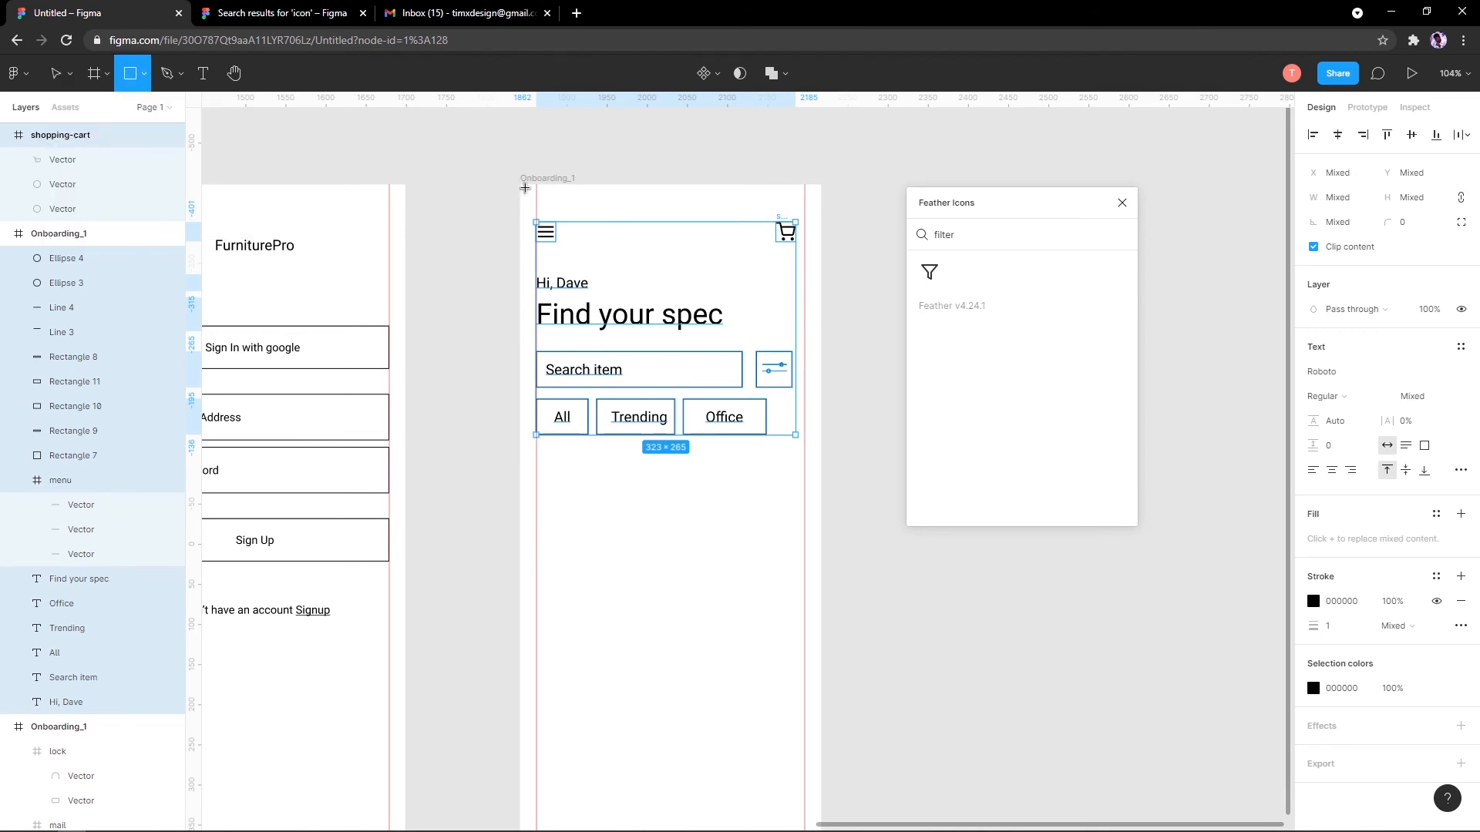
left_click_drag(525, 188, 820, 199)
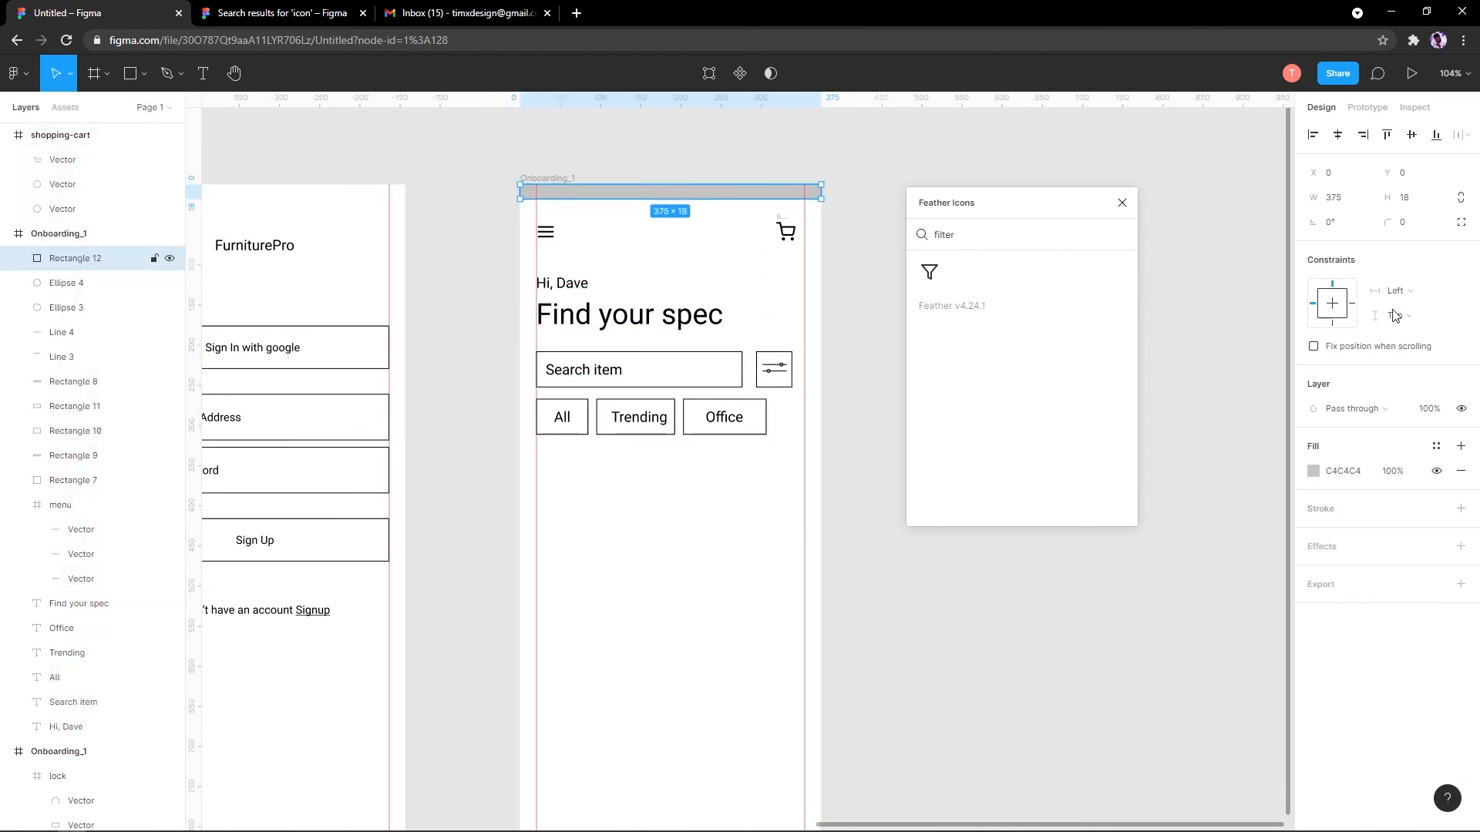
left_click(1460, 509)
left_click(1460, 471)
scroll(462, 224, "up", 10)
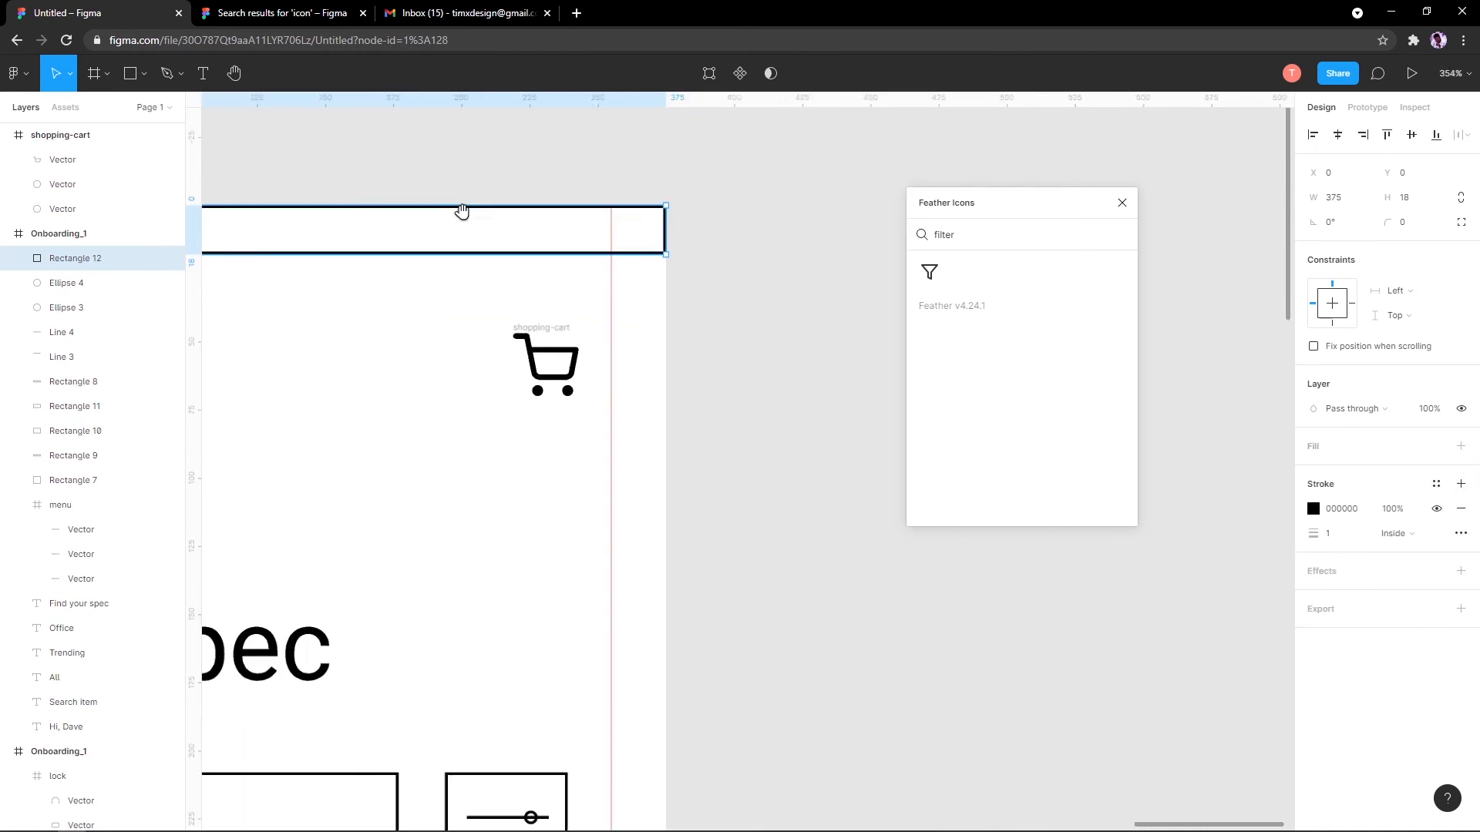
scroll(429, 314, "left", 2)
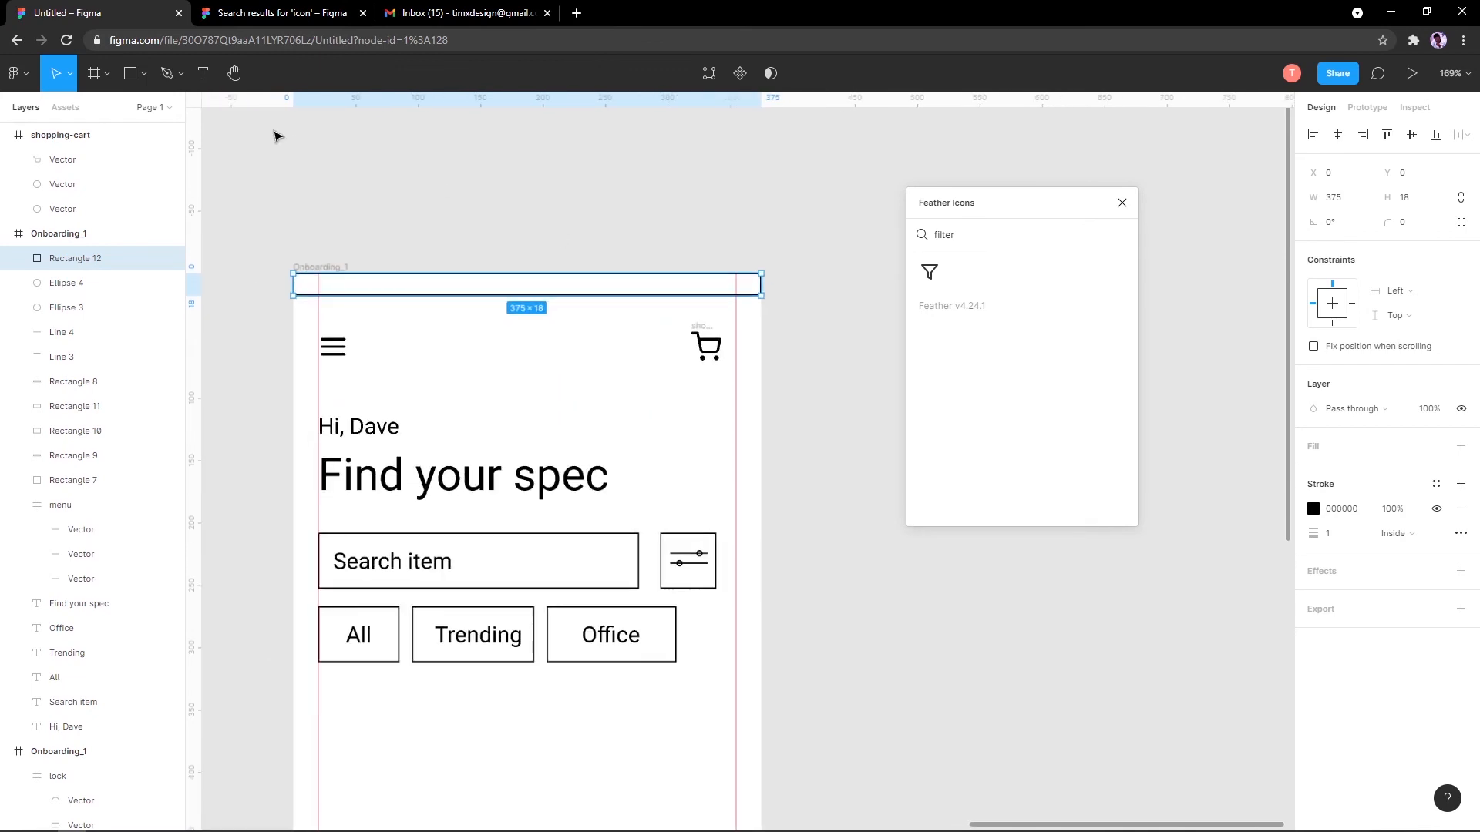
scroll(276, 136, "up", 2)
Step: Draw a small polygon triangle near the bar's right end, outlined in black with no fill
left_click(141, 76)
left_click(126, 80)
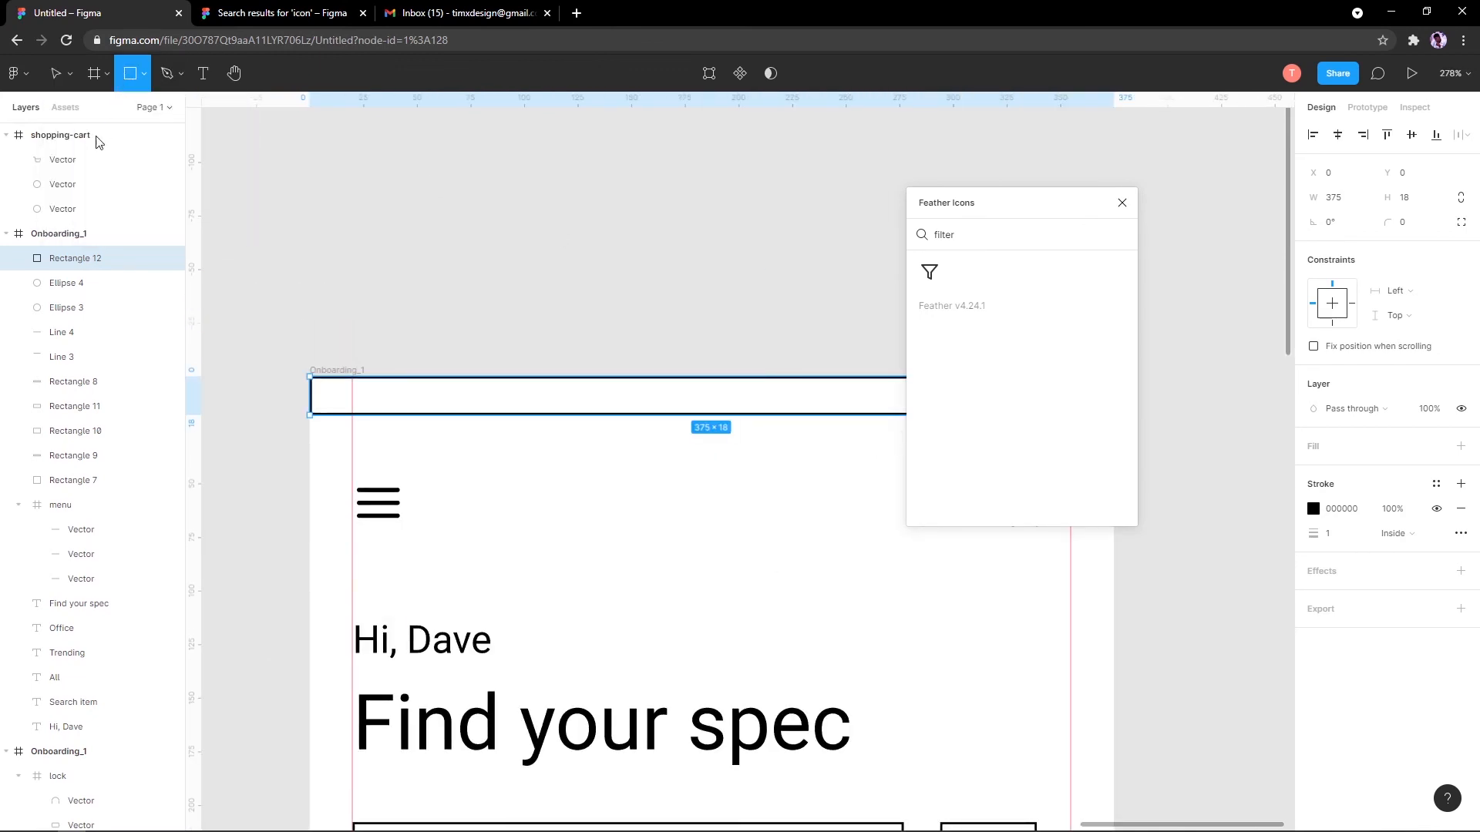
left_click(145, 74)
left_click(163, 184)
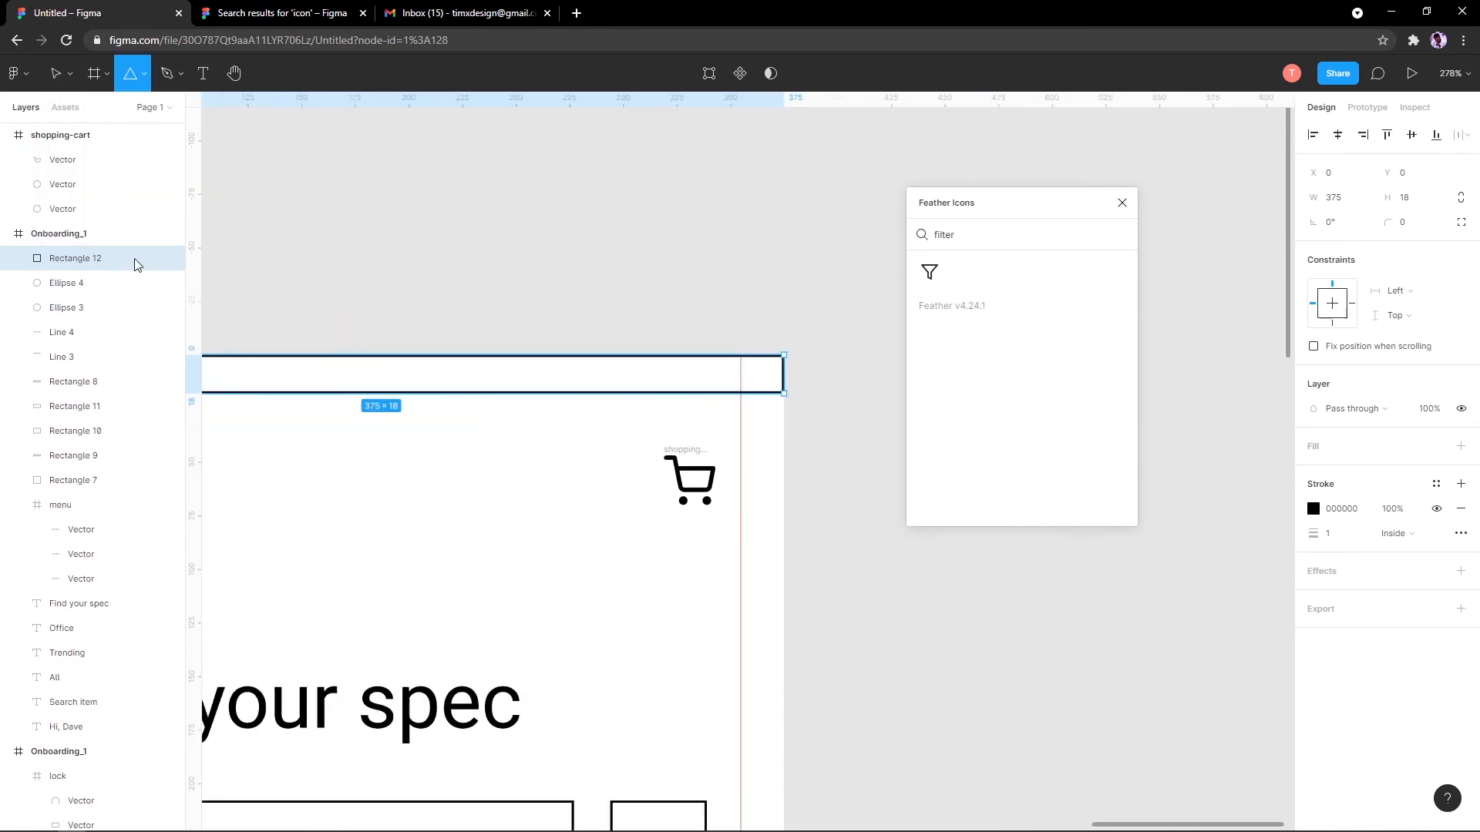
scroll(508, 413, "up", 5)
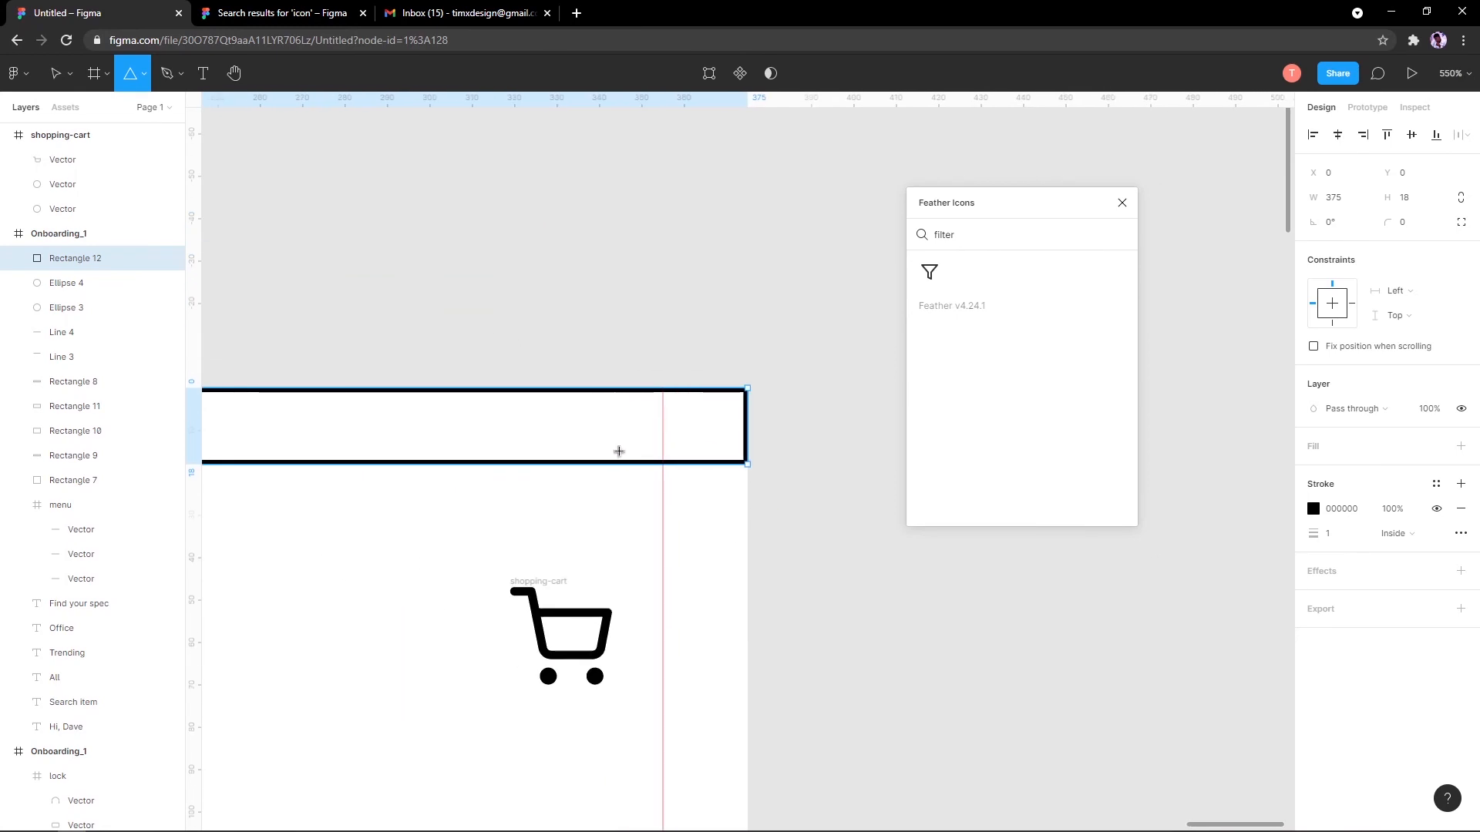
left_click_drag(594, 401, 650, 456)
left_click(1461, 496)
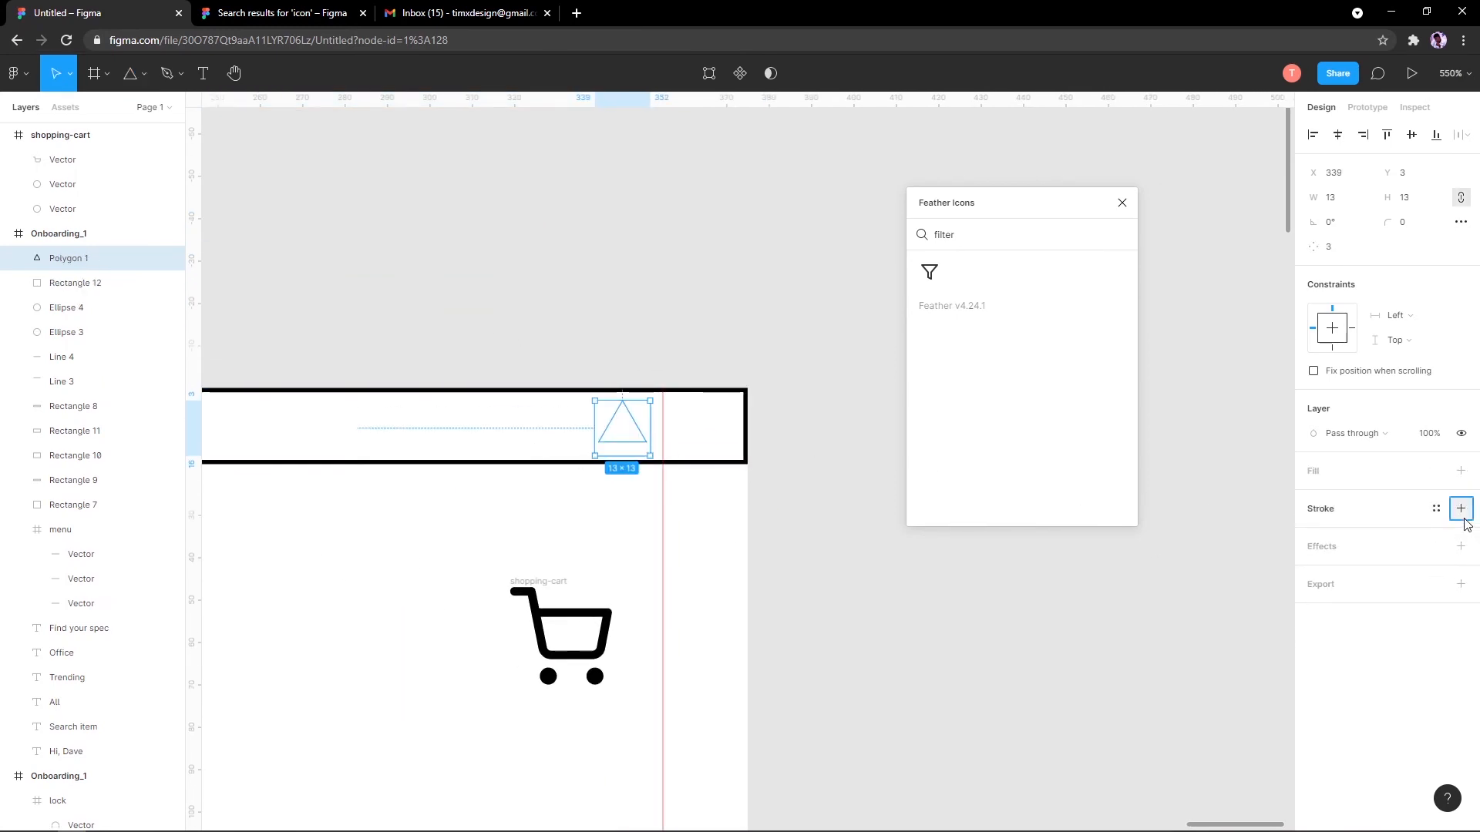
left_click(1460, 508)
scroll(373, 440, "up", 5)
Step: Add a small black-outlined, unfilled circle to the left of the triangle
left_click(143, 73)
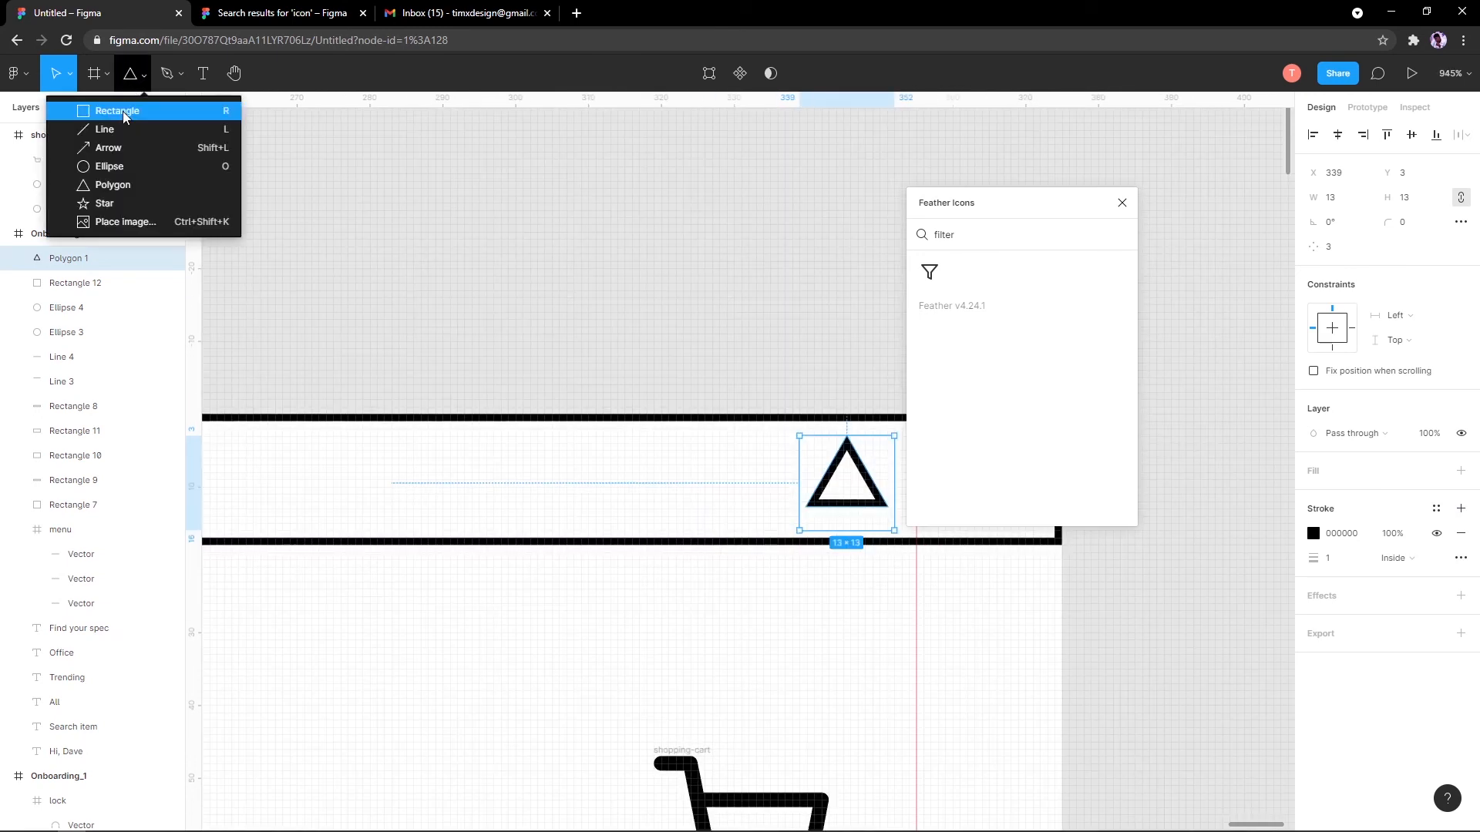
left_click(143, 167)
left_click_drag(690, 459, 763, 530)
left_click(1460, 508)
left_click(1460, 470)
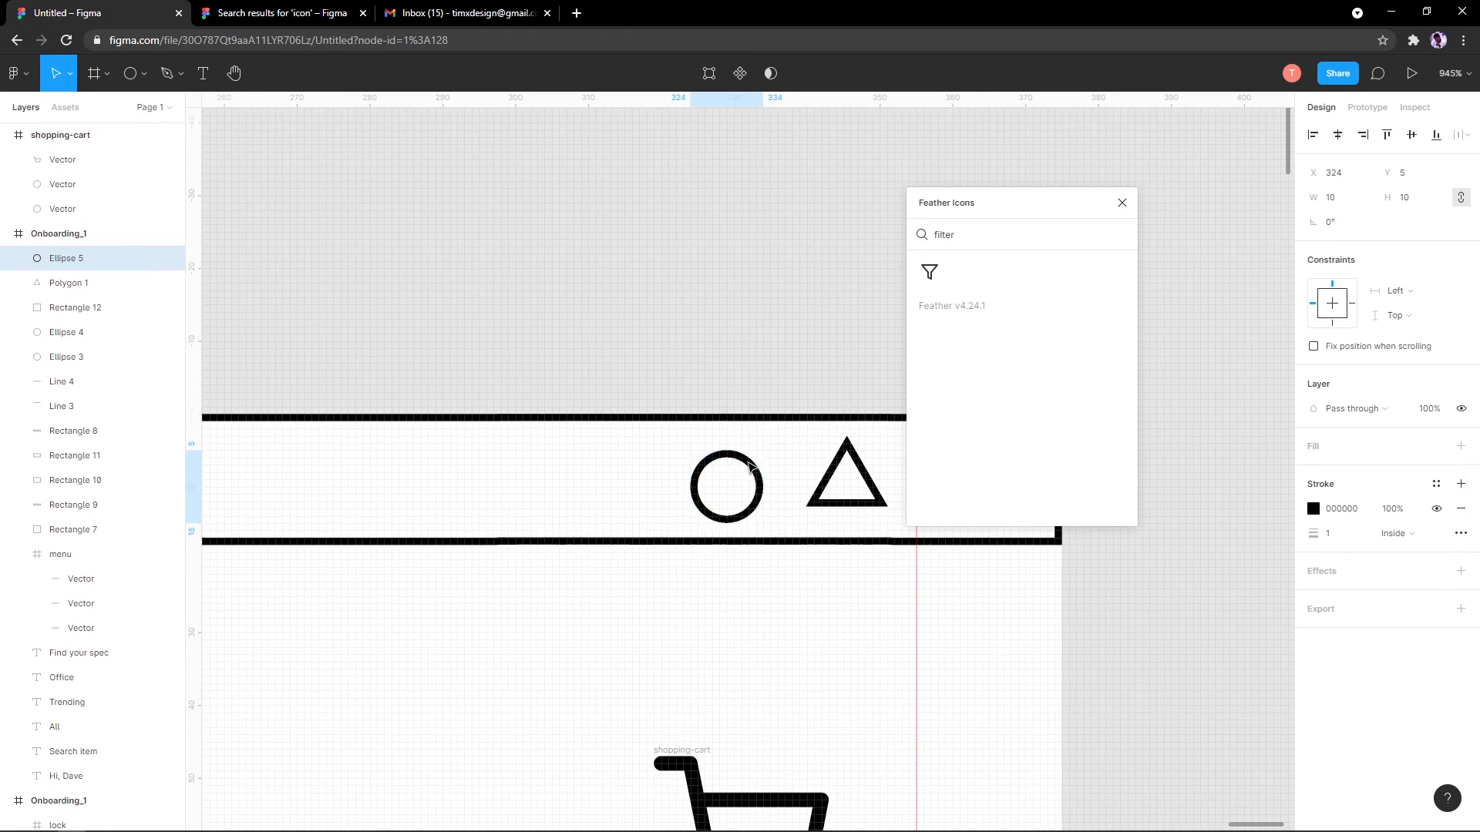
left_click_drag(742, 481, 655, 451)
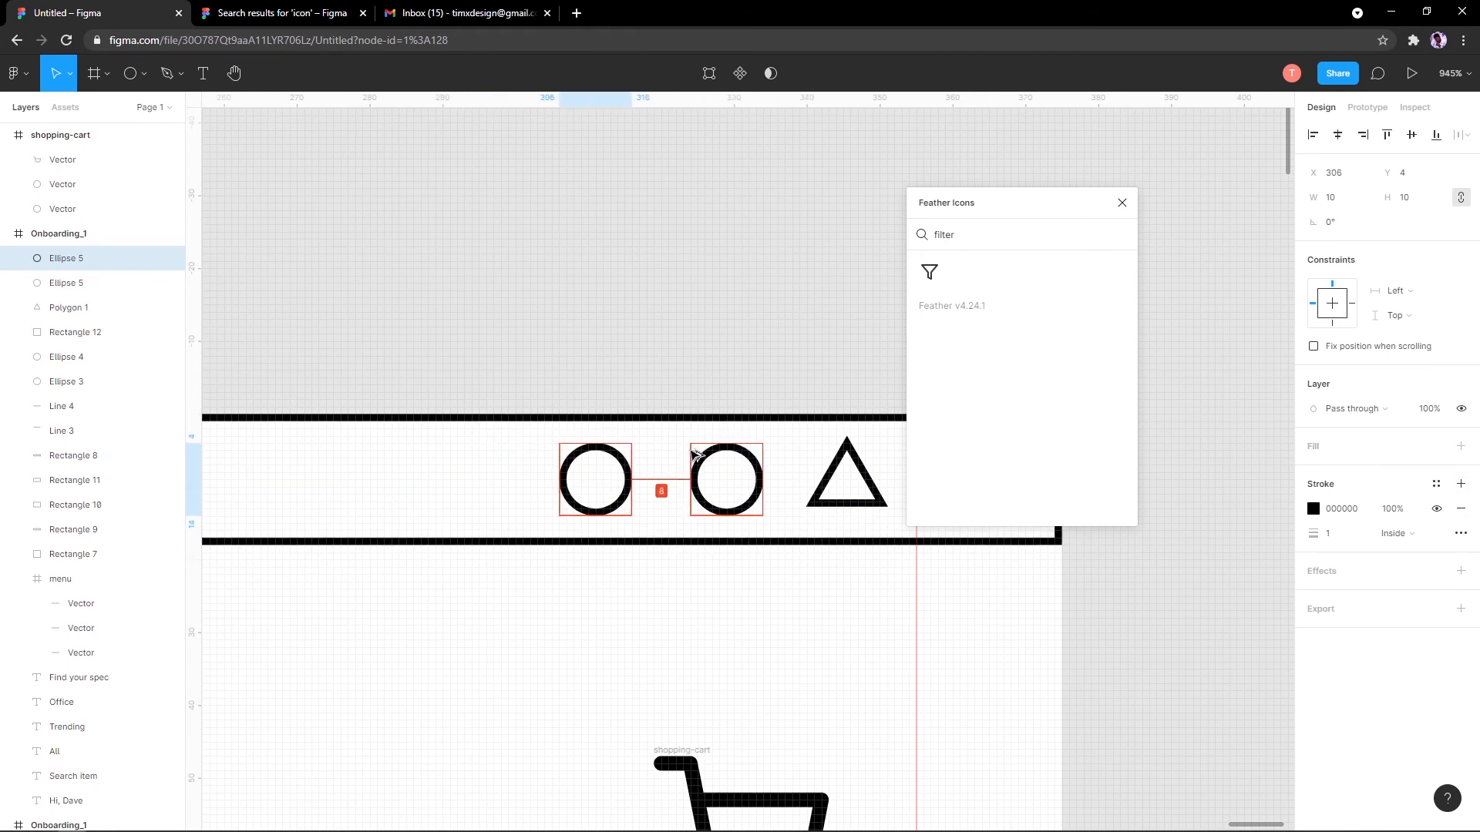
key("ctrl+z")
key("ctrl+z")
key("ctrl+z")
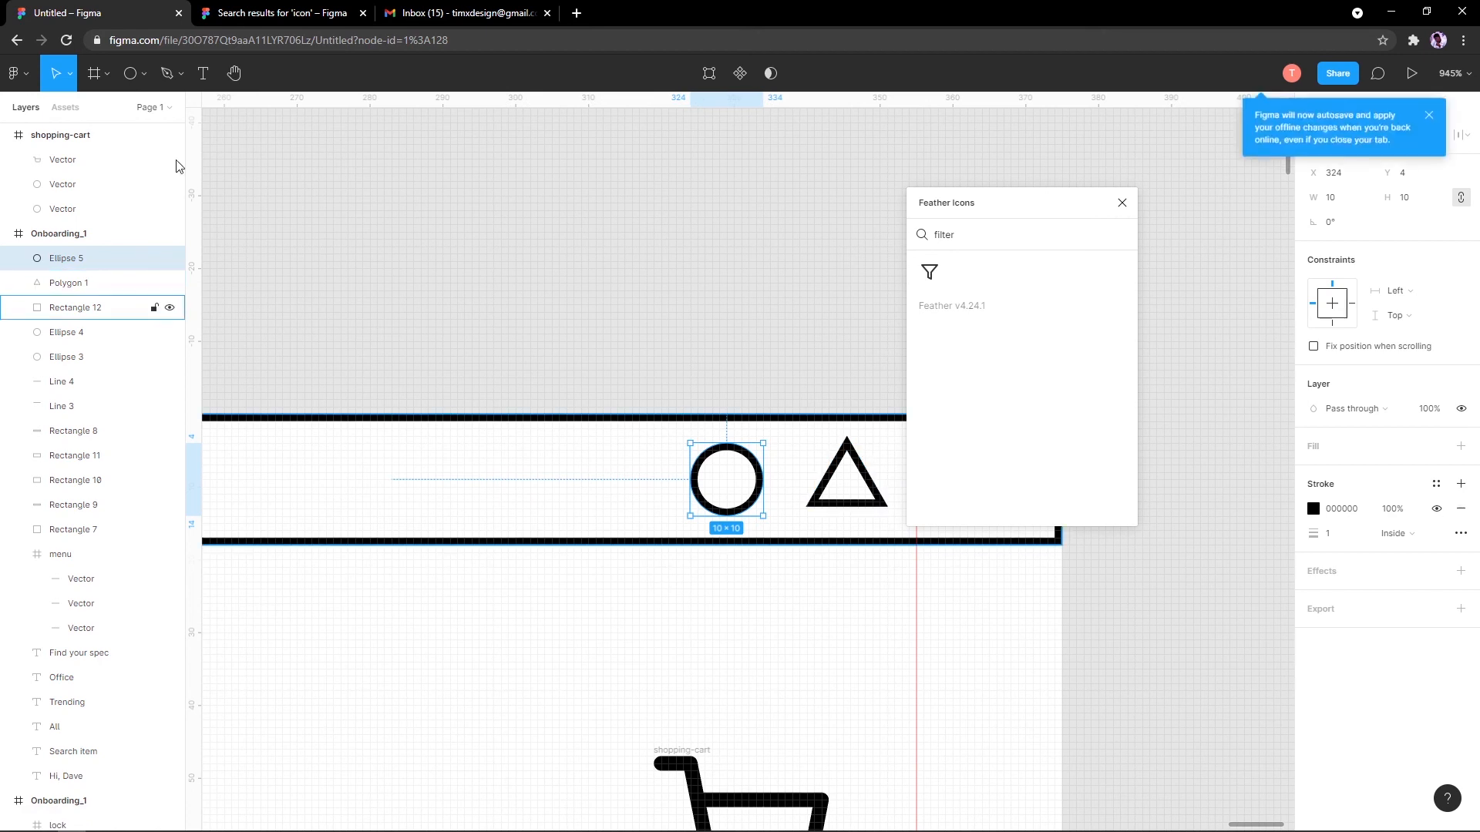
left_click(166, 73)
Step: Add a small black-outlined, unfilled square to the left of the circle
left_click(143, 73)
left_click(126, 116)
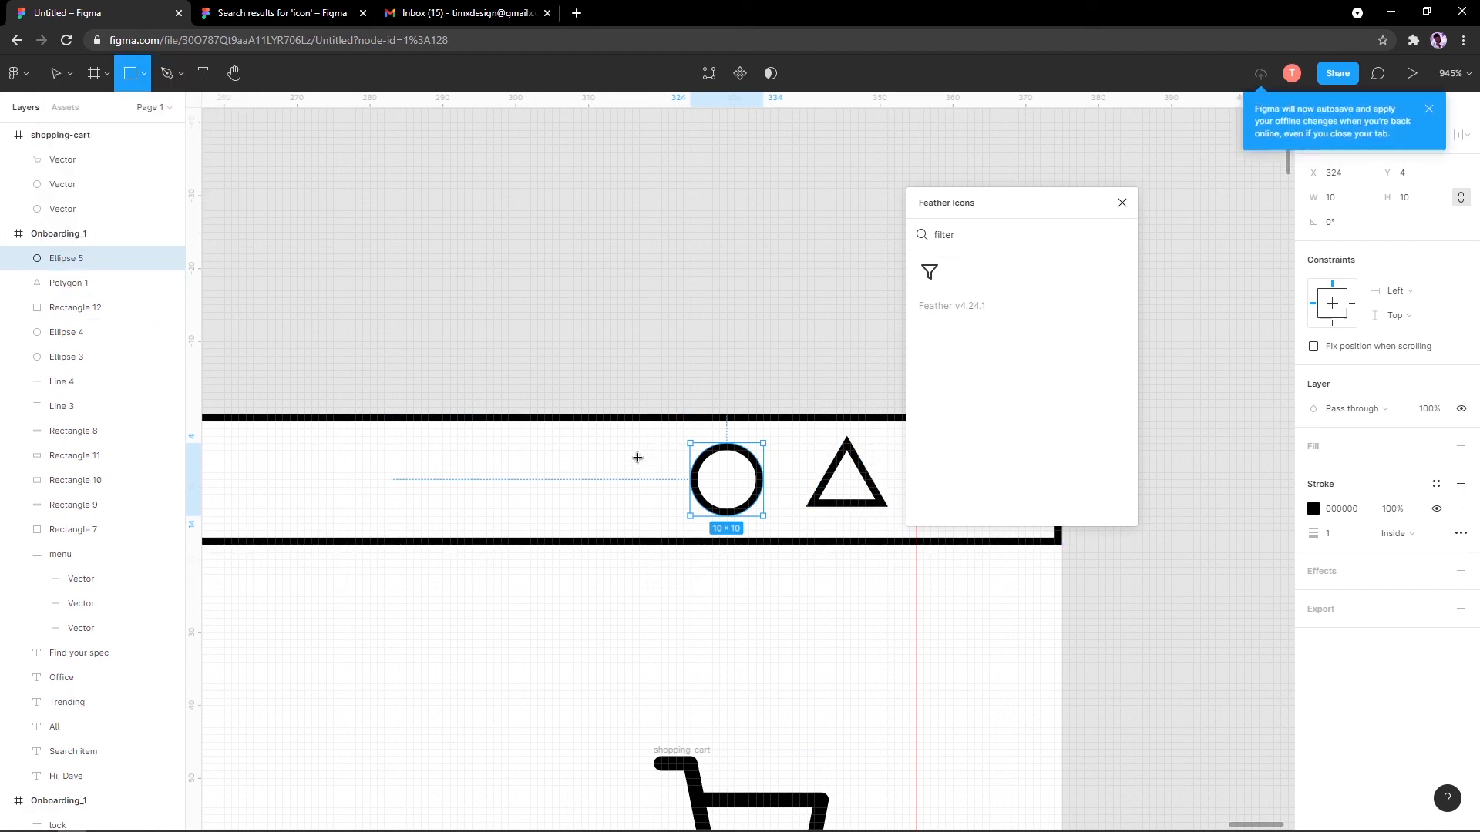
left_click_drag(554, 447, 625, 516)
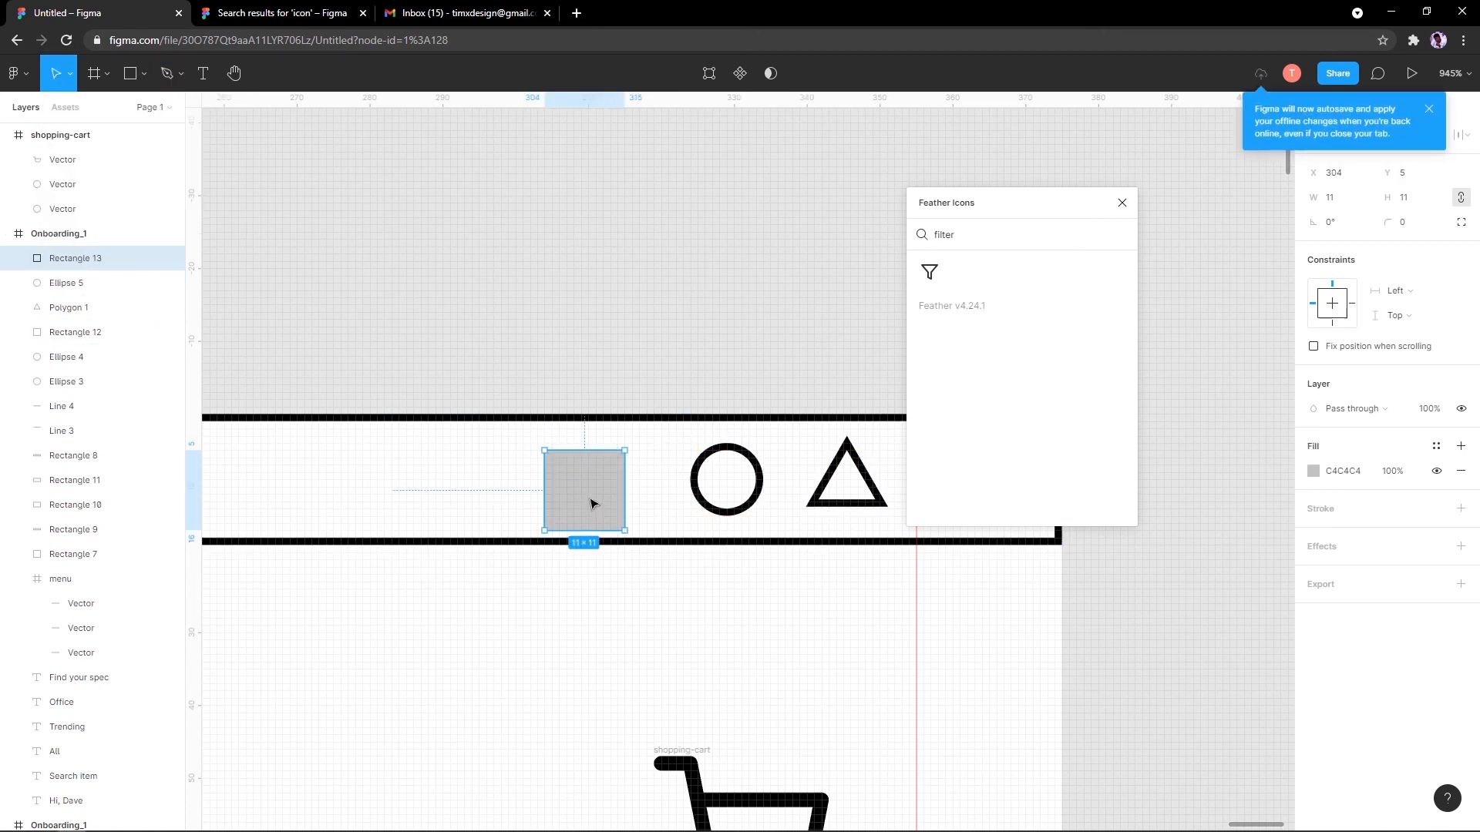
left_click(1461, 471)
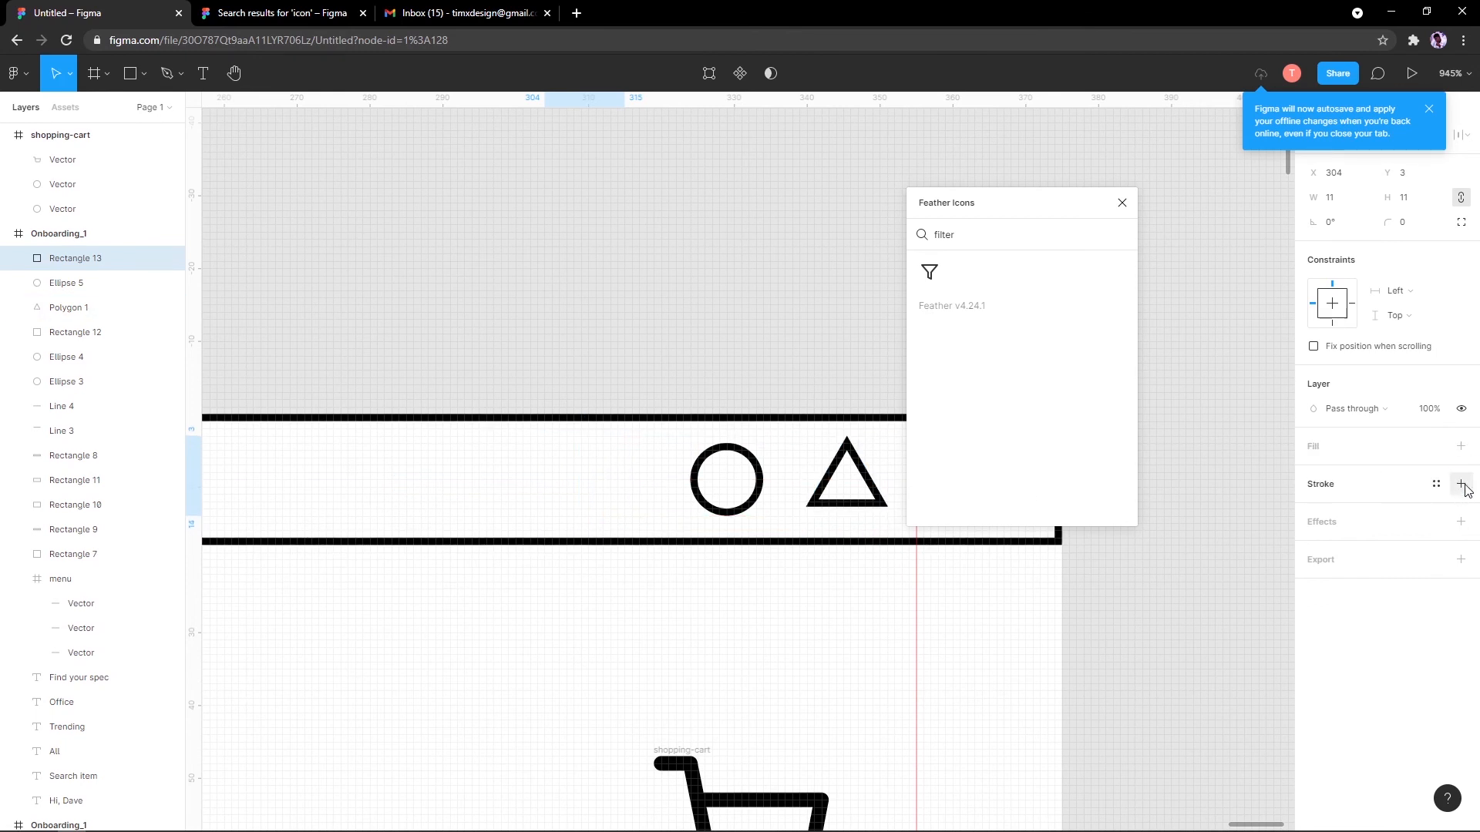
left_click(1460, 484)
scroll(705, 508, "down", 6)
scroll(705, 509, "down", 3)
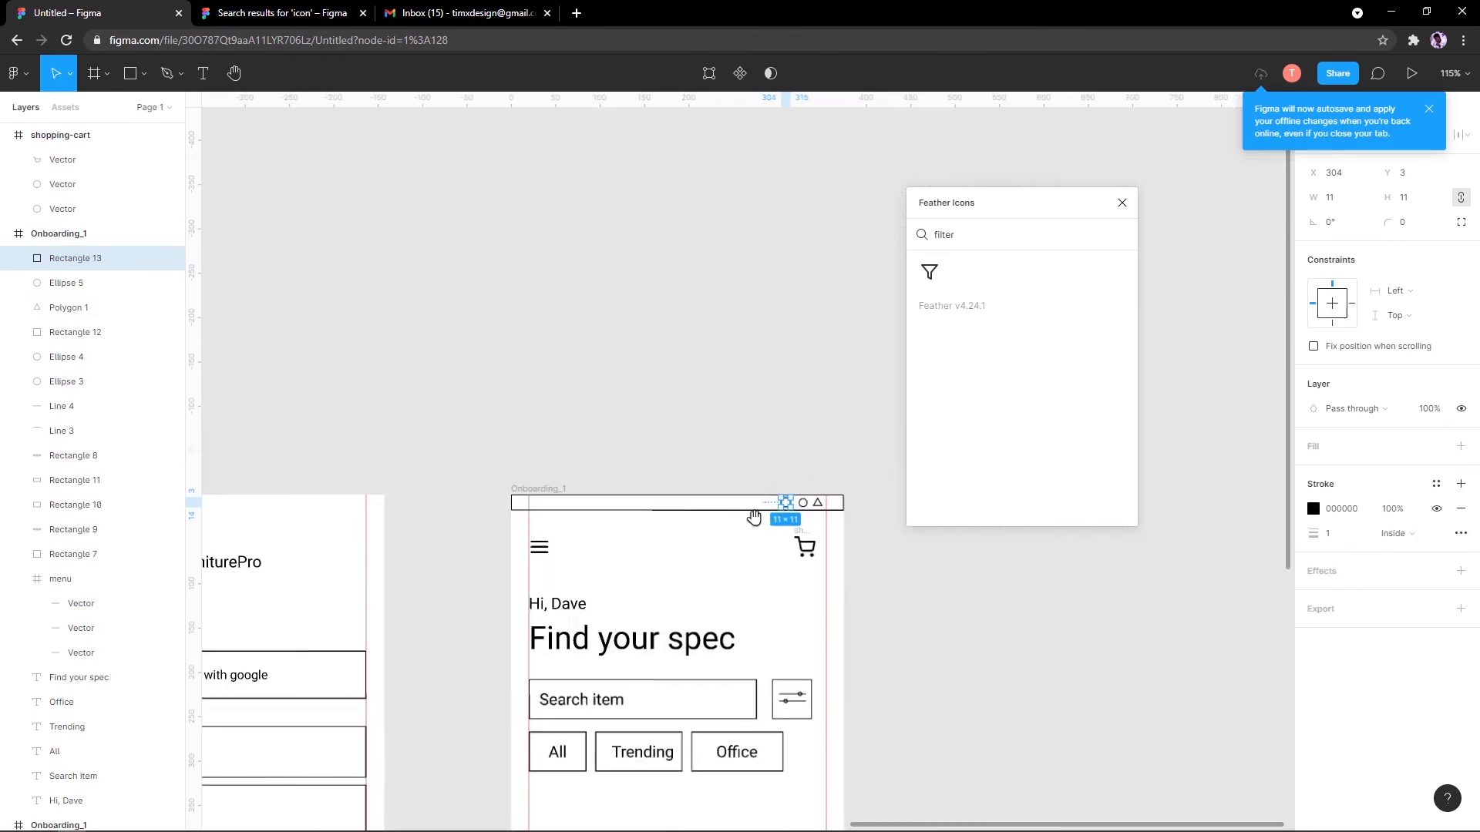
scroll(779, 505, "up", 3)
Step: Copy the 'Find your spec' heading to the status bar's top-left, discarding a stray triangle copy
left_click_drag(835, 499, 819, 500)
left_click_drag(582, 508, 464, 501)
scroll(464, 501, "up", 3)
scroll(463, 500, "down", 3)
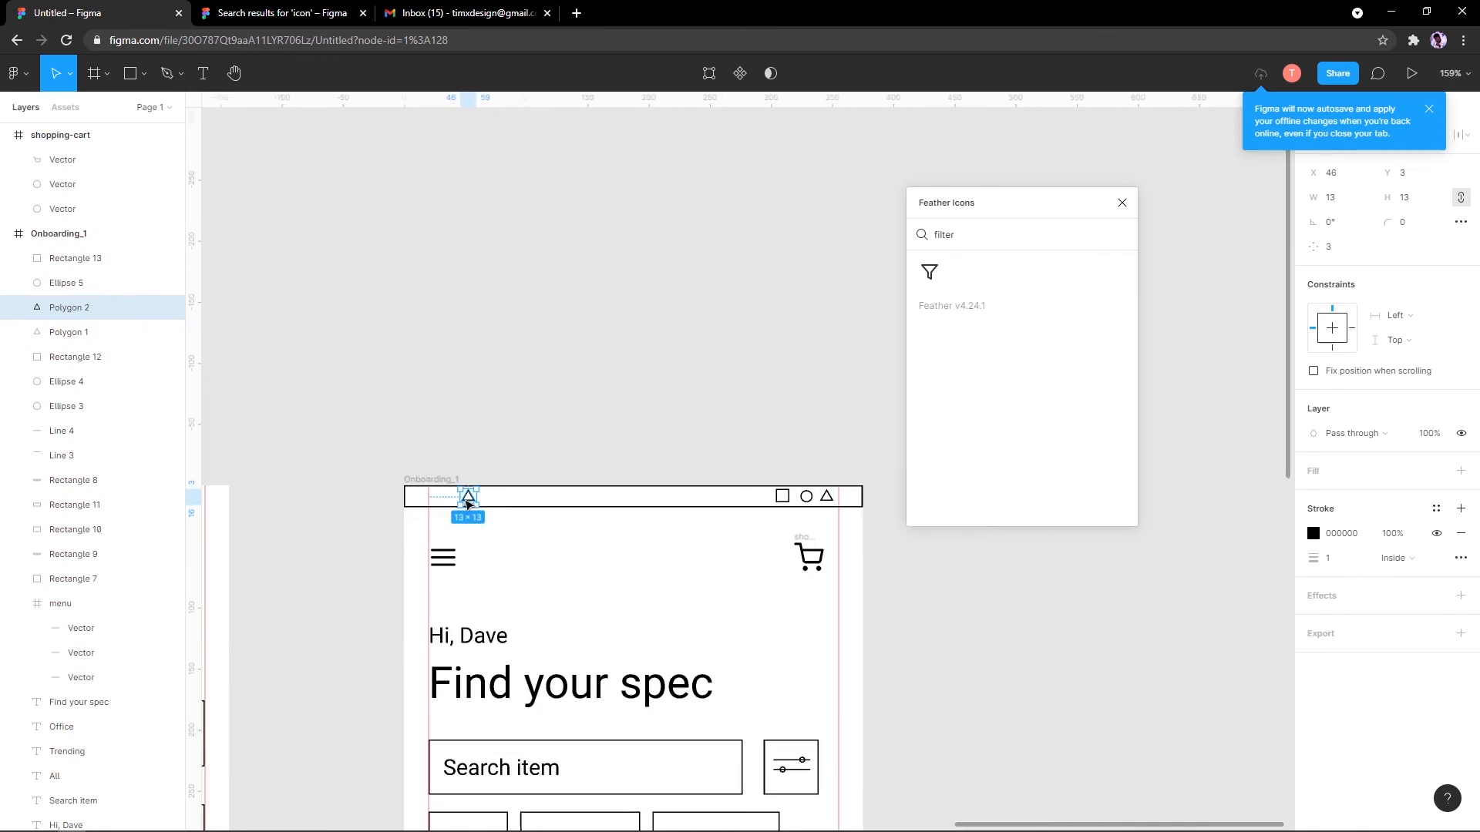
key("Delete")
left_click_drag(561, 691, 499, 517)
scroll(514, 612, "up", 3)
scroll(510, 725, "up", 1)
scroll(559, 198, "down", 3)
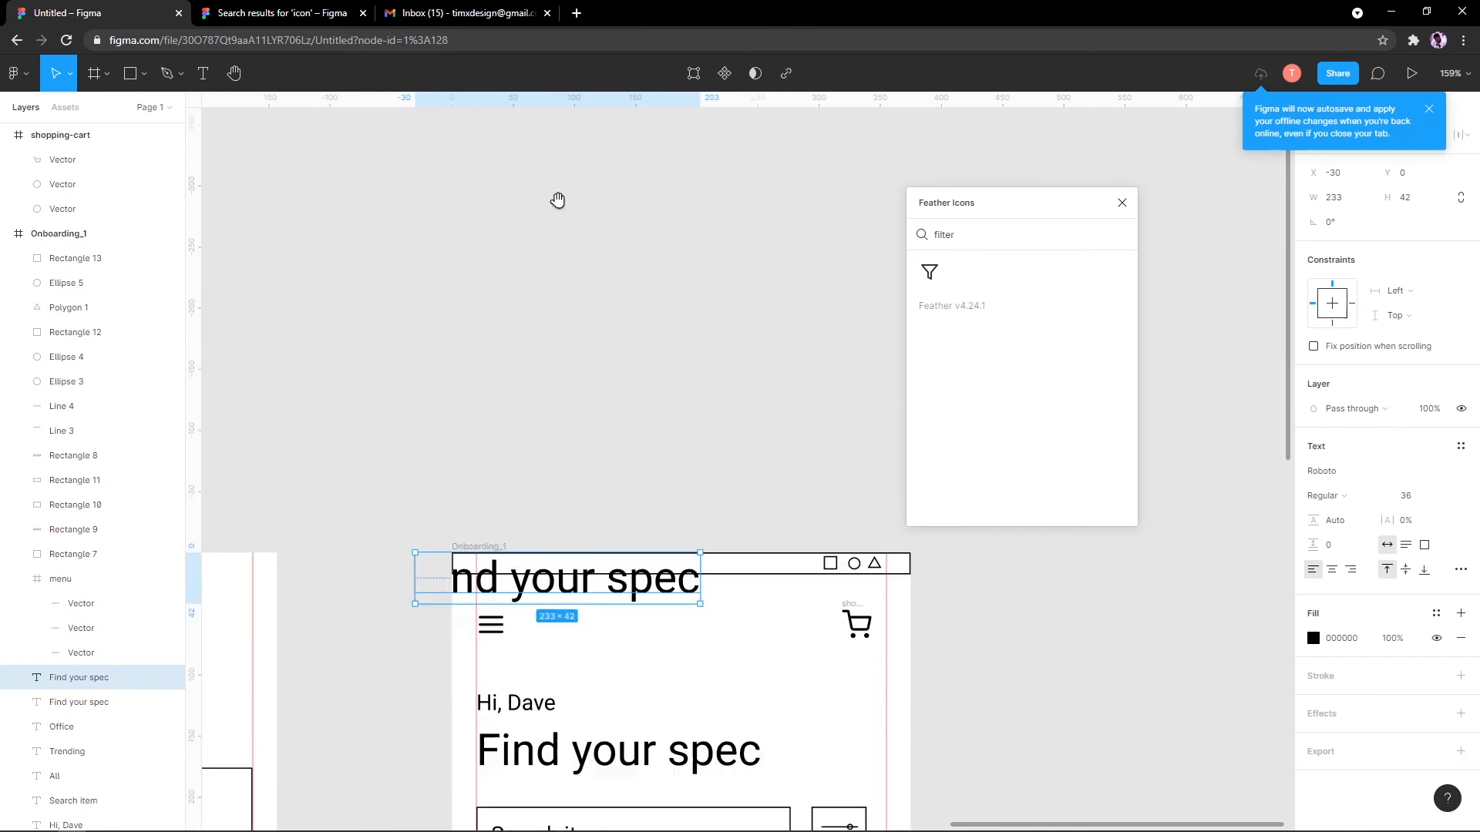
Step: Replace the copied heading's text with 'Airtel'
scroll(611, 487, "up", 5)
left_click_drag(611, 487, 669, 465)
double_click(669, 467)
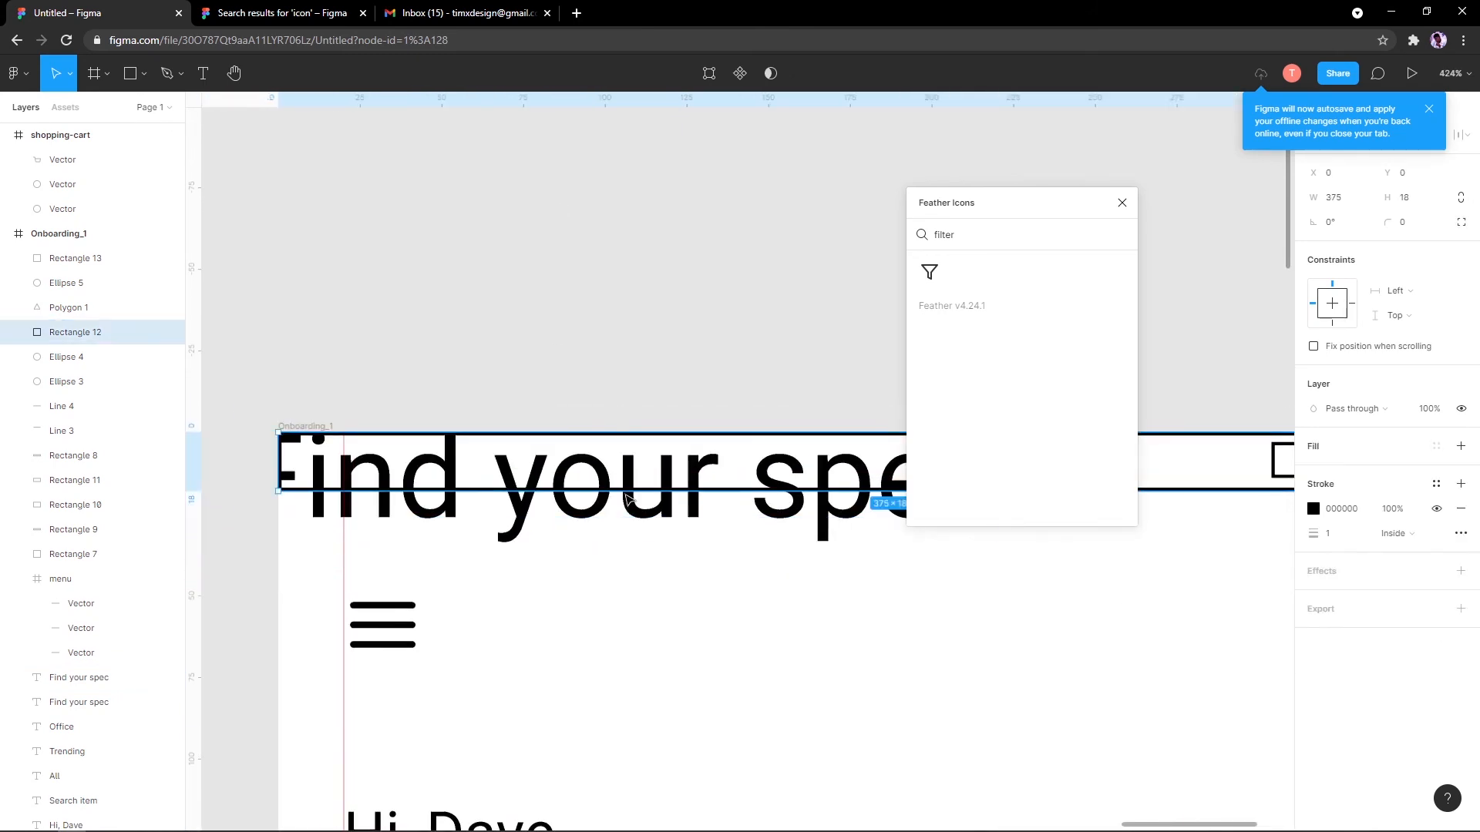
key("Escape")
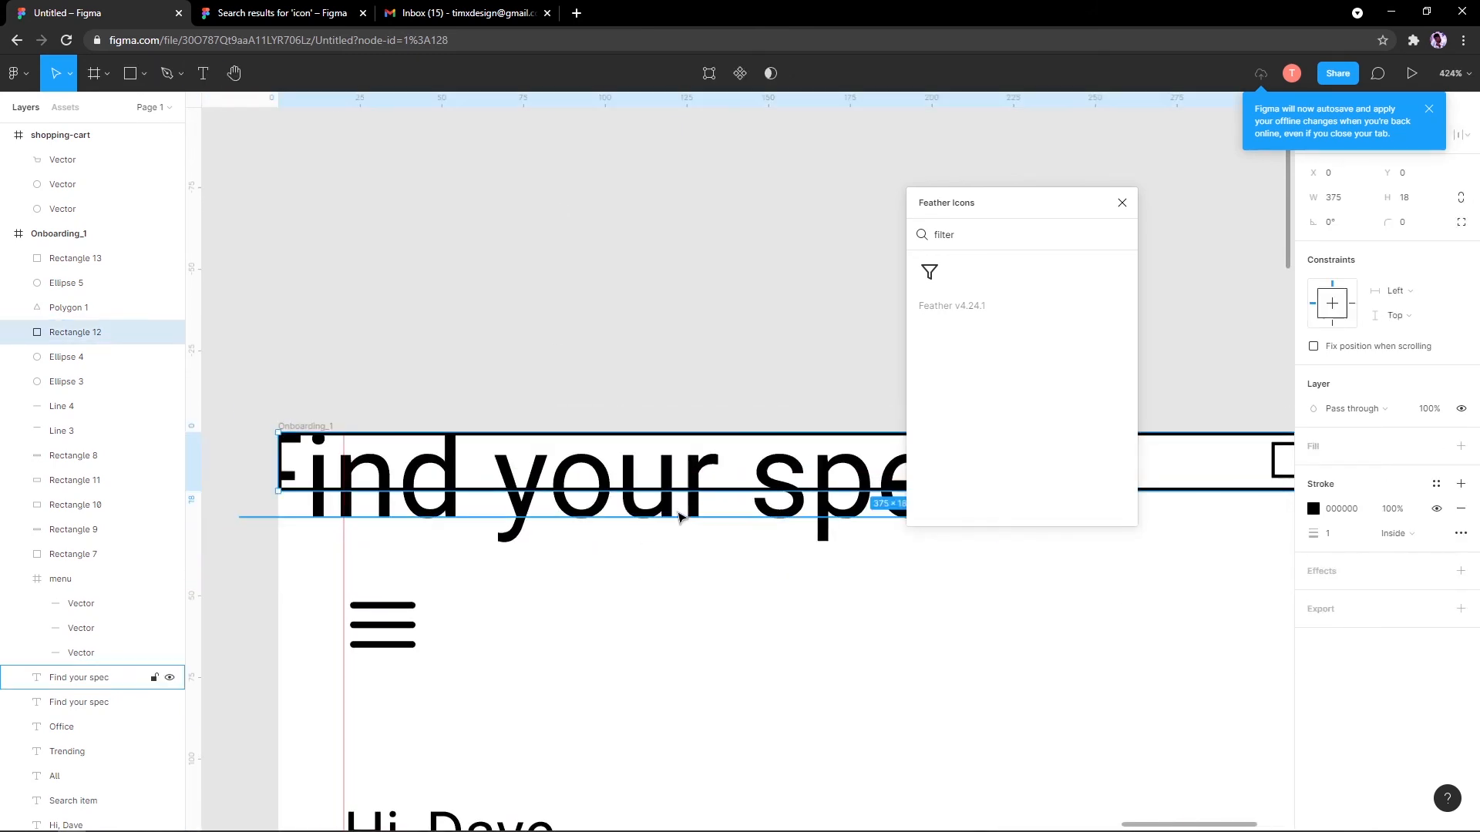
left_click(753, 527)
double_click(800, 520)
left_click_drag(835, 531, 697, 586)
type("A")
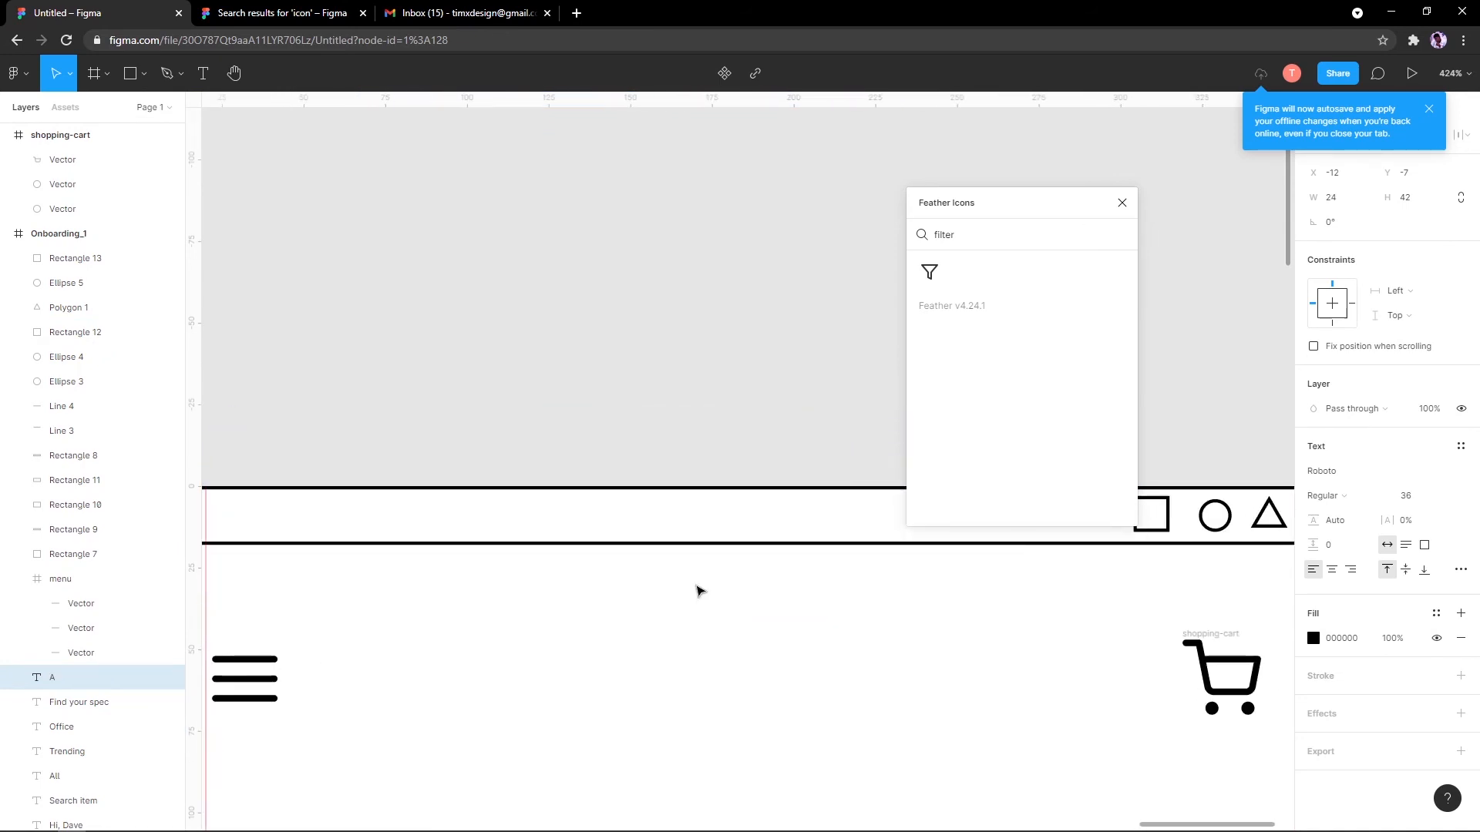
type("irtel")
key("Escape")
Step: Move the Airtel text into the status bar and set its font size to 13
scroll(710, 584, "left", 5)
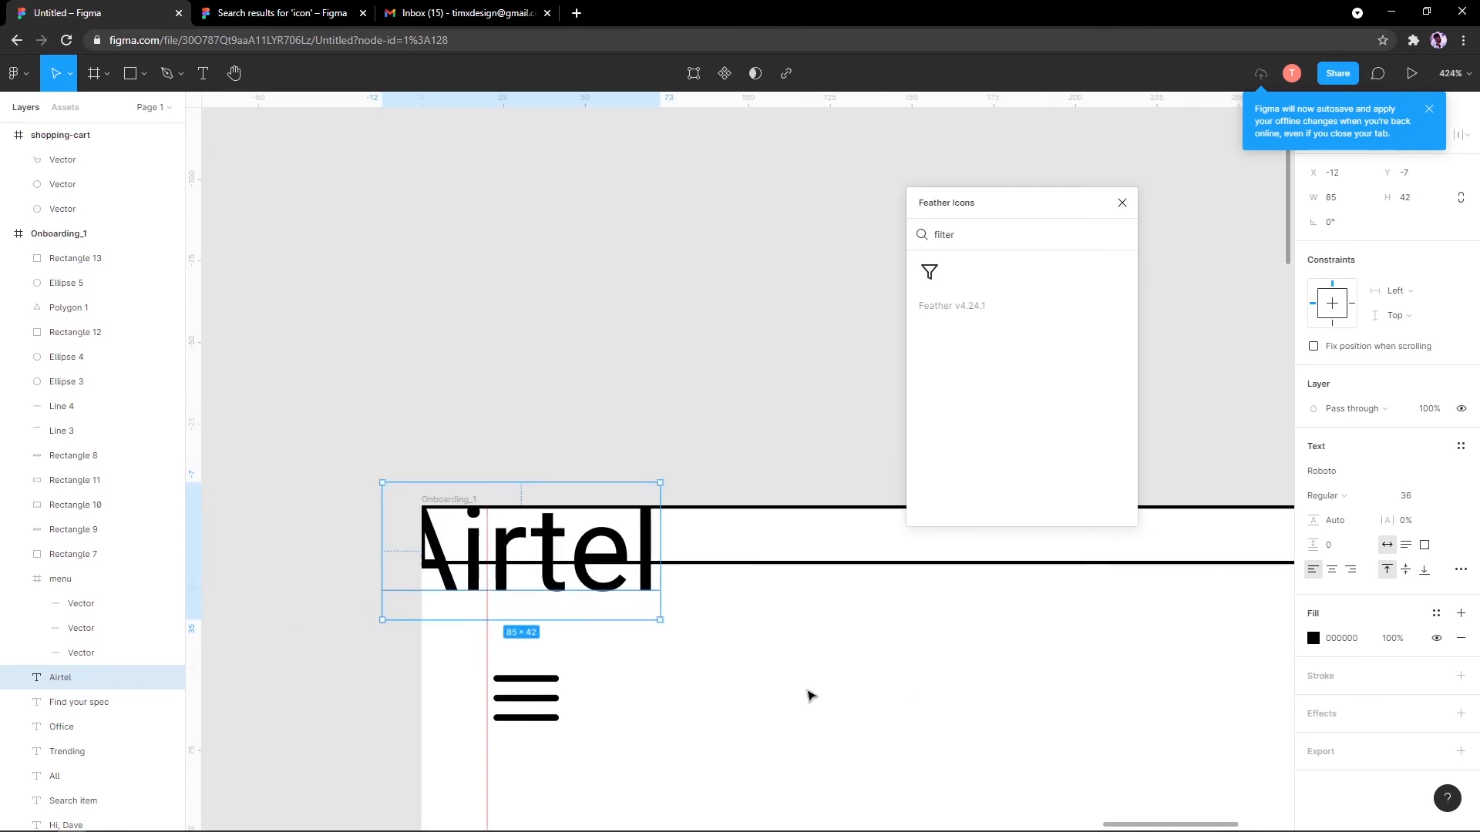
left_click_drag(649, 579, 725, 593)
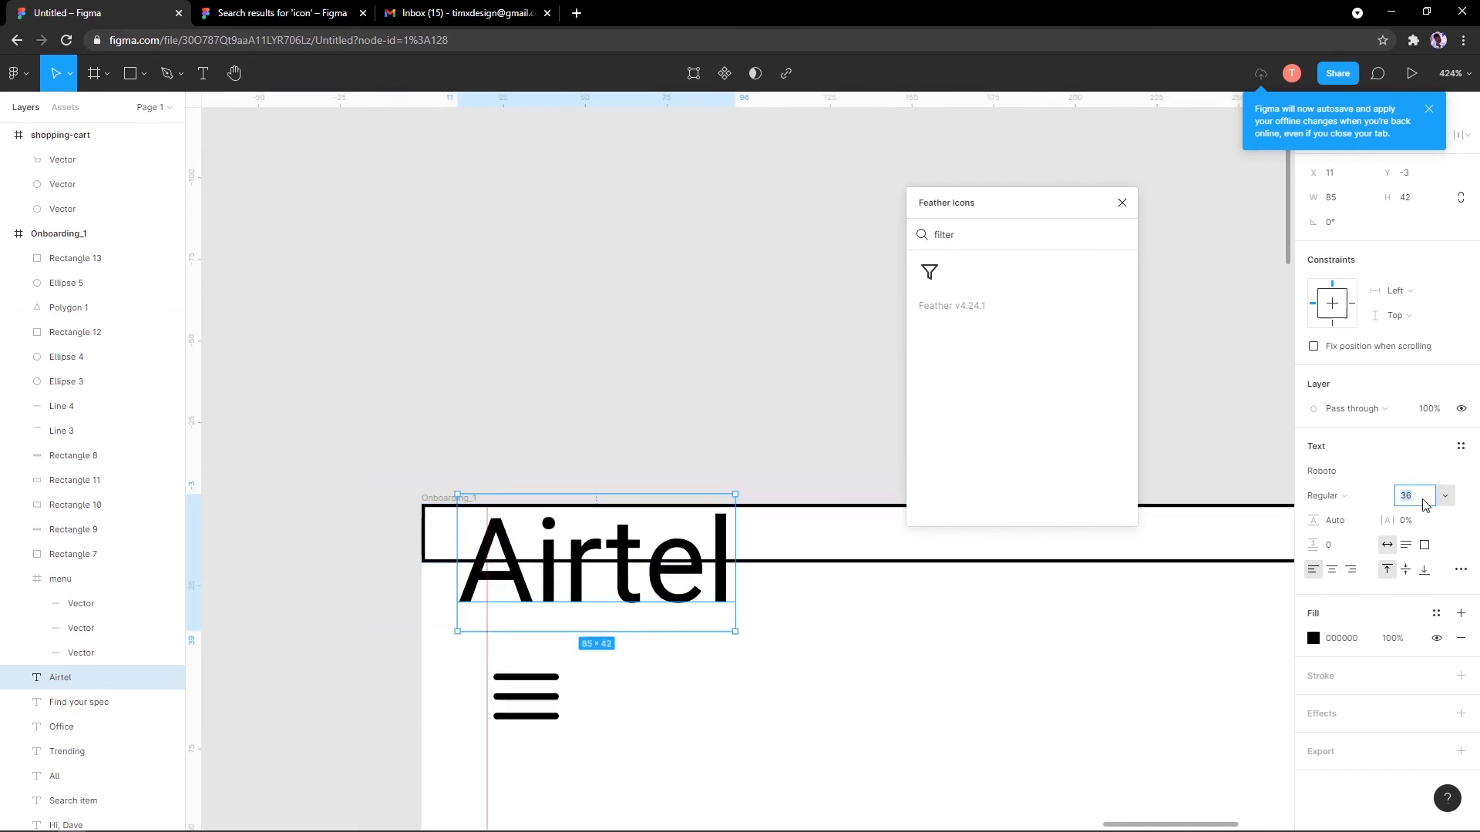
type("5")
key("Return")
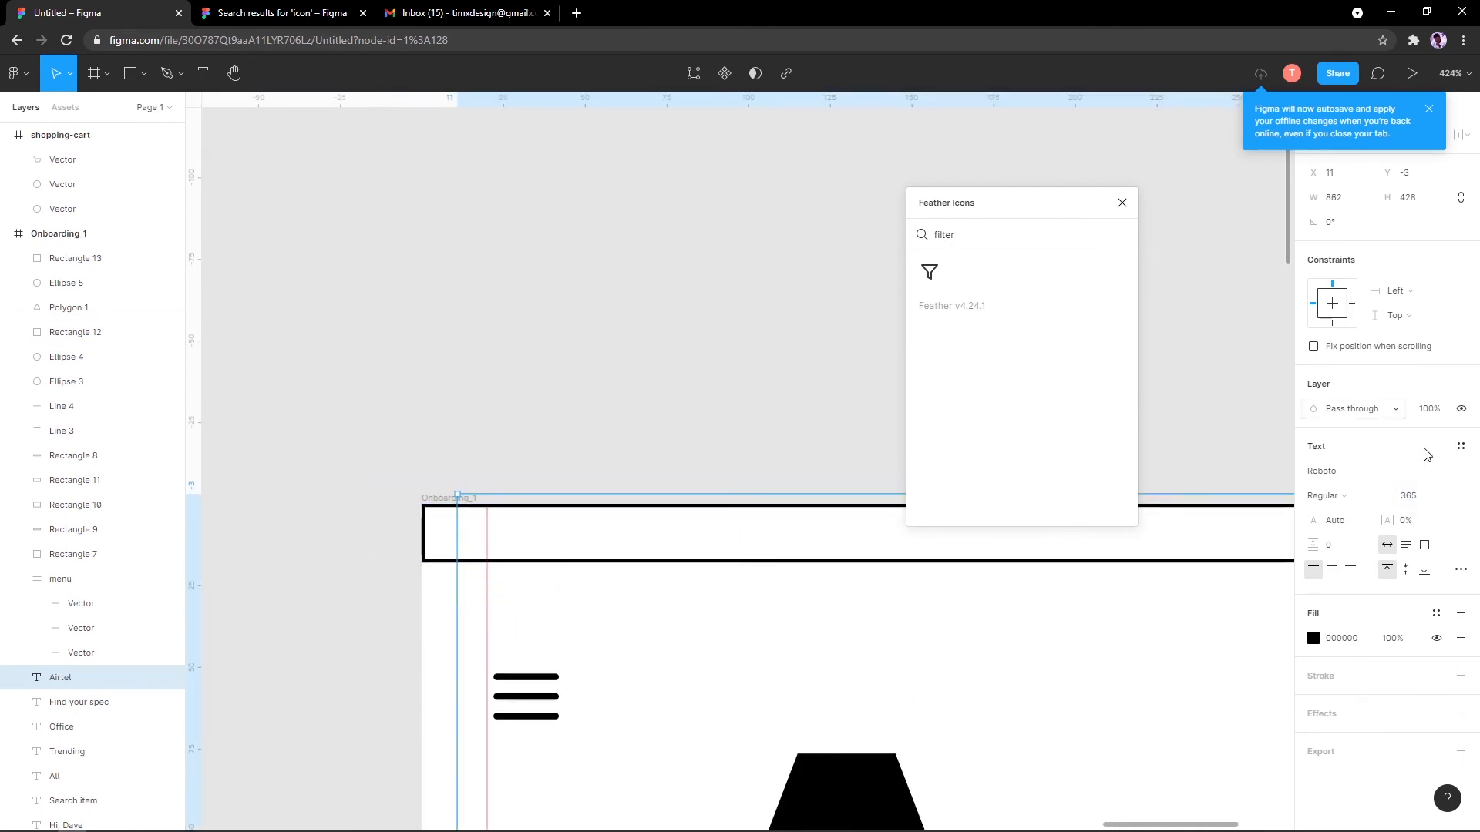
key("ctrl+z")
left_click(1446, 500)
left_click(1410, 422)
scroll(535, 569, "up", 3)
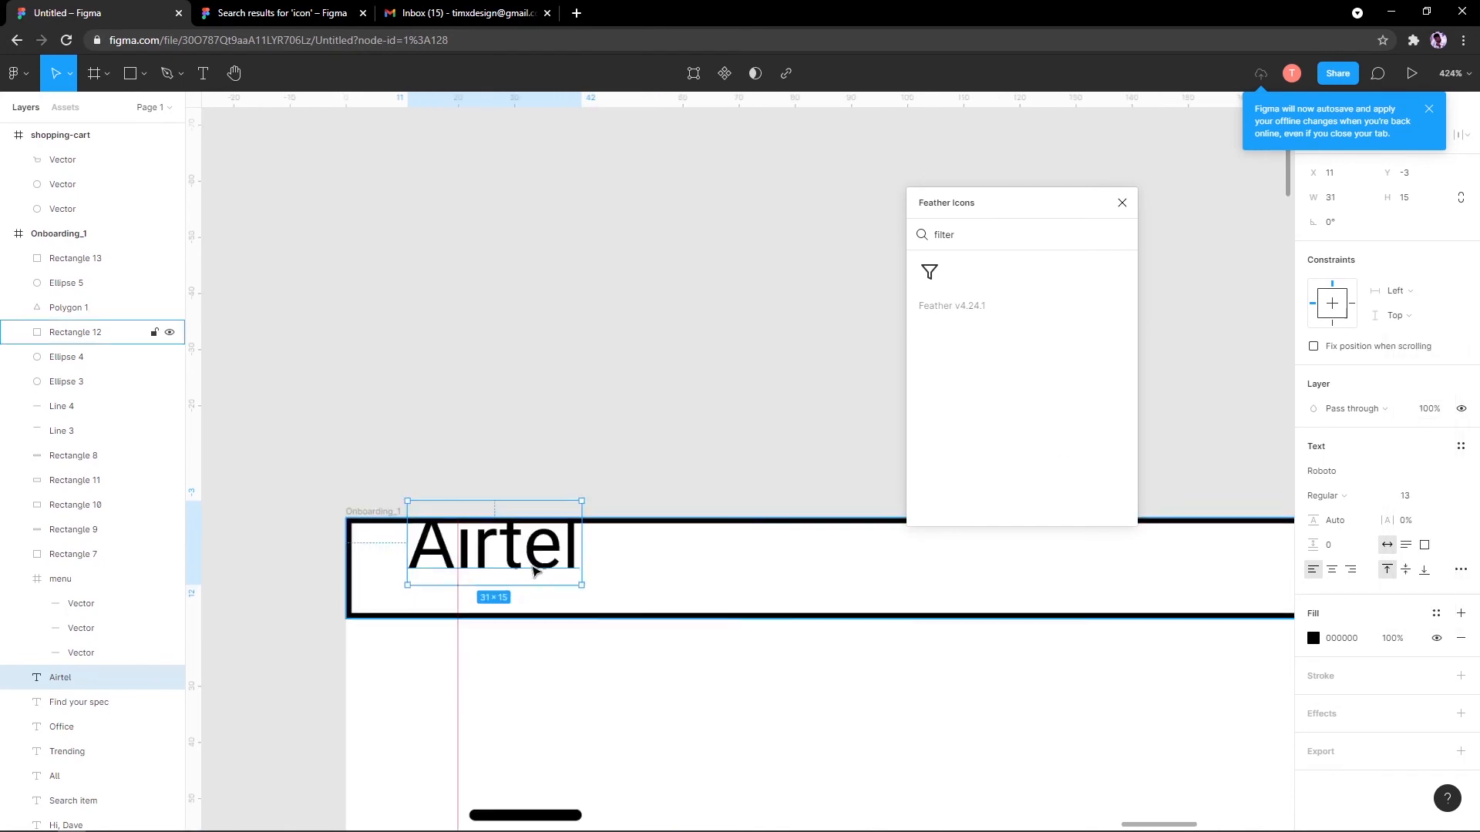
scroll(534, 568, "up", 3)
Step: Shrink Airtel to size 9 and position it at the bar's left end (X 45, Y 3)
left_click(1441, 495)
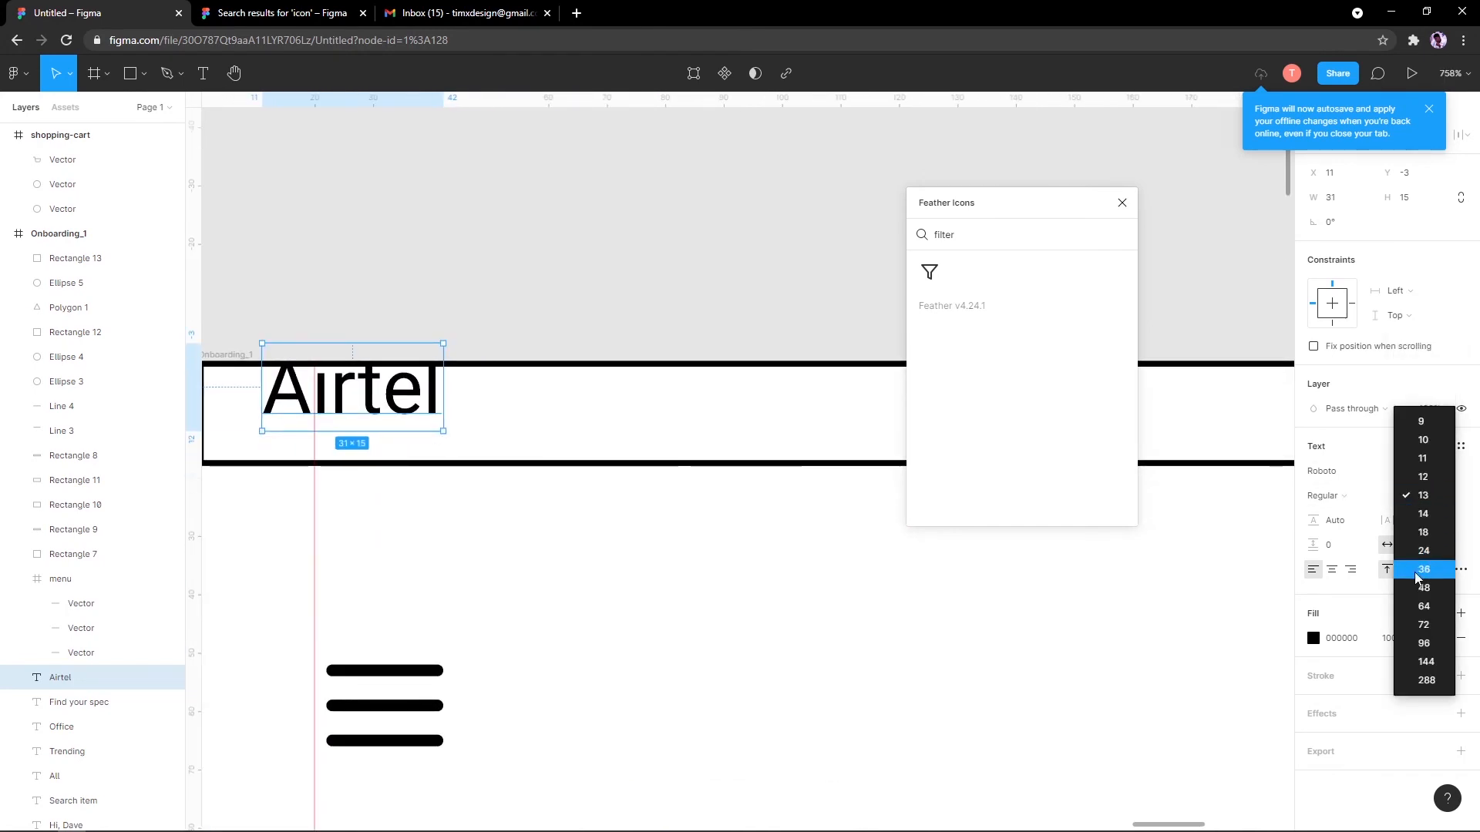
left_click(1423, 440)
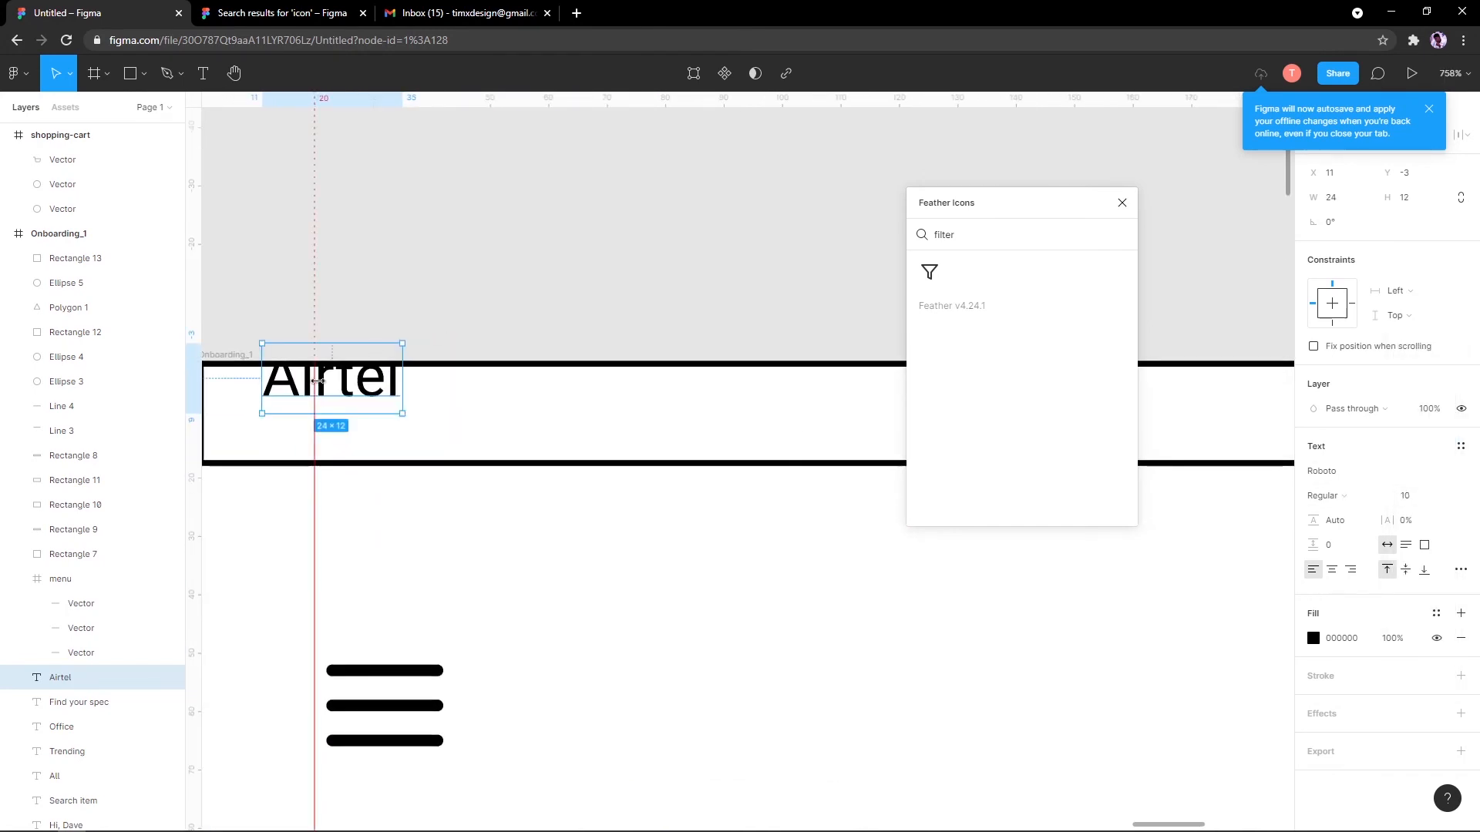
left_click_drag(317, 381, 457, 416)
left_click(1440, 497)
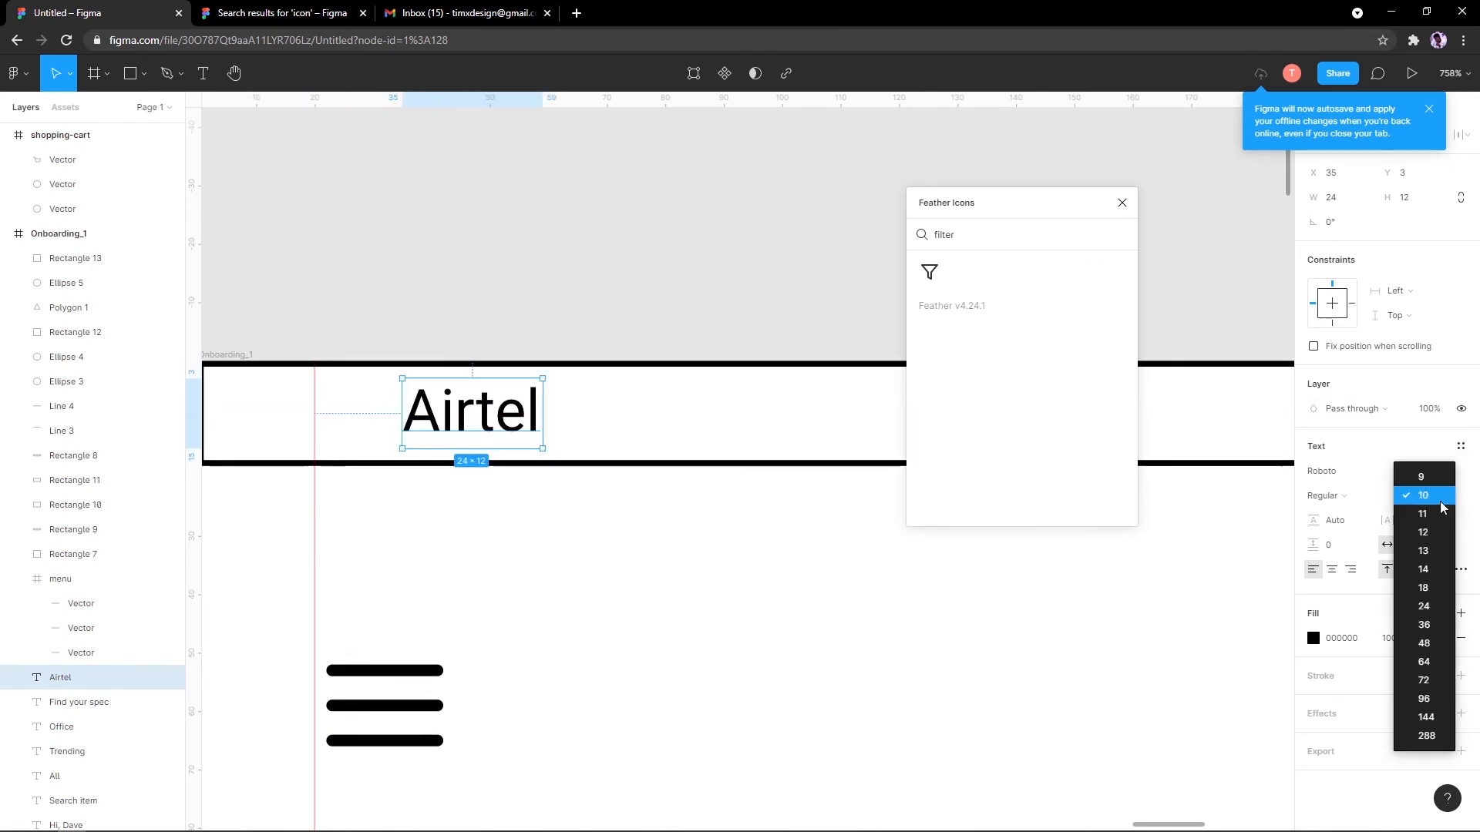
left_click(1422, 482)
scroll(663, 400, "down", 3)
scroll(584, 440, "down", 2)
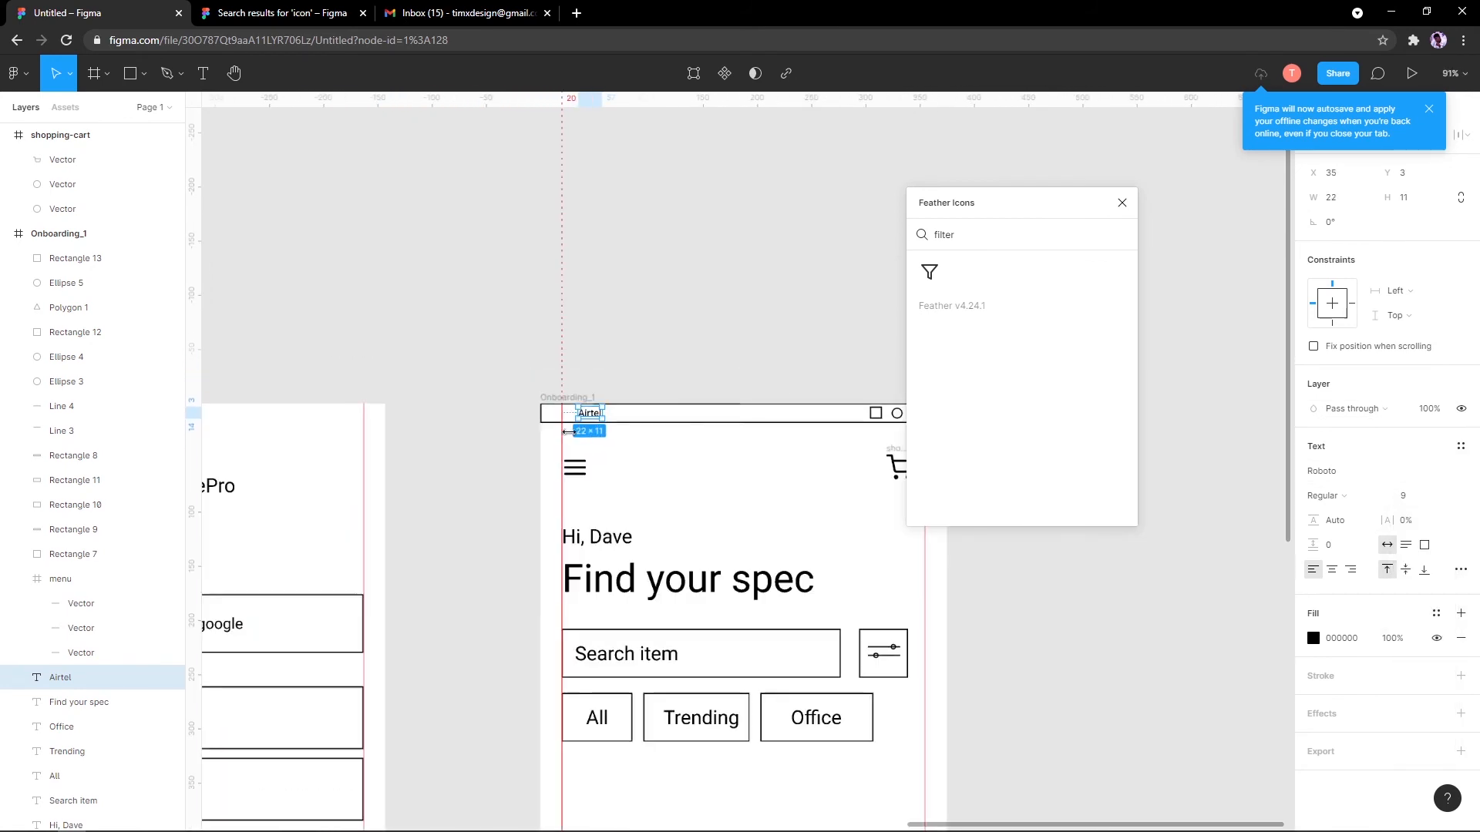
scroll(554, 409, "up", 6)
key("shift+Right")
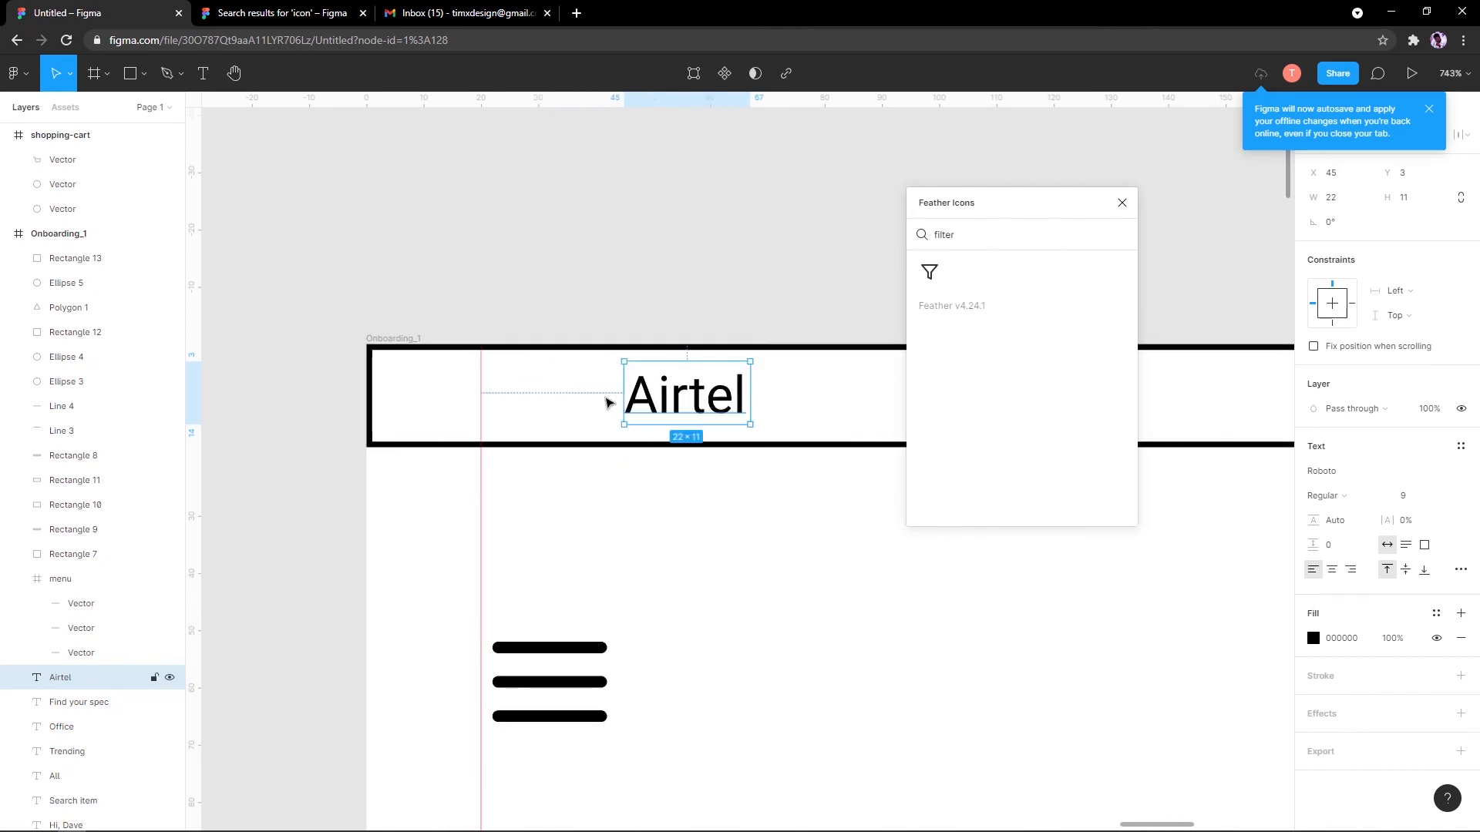
left_click(144, 73)
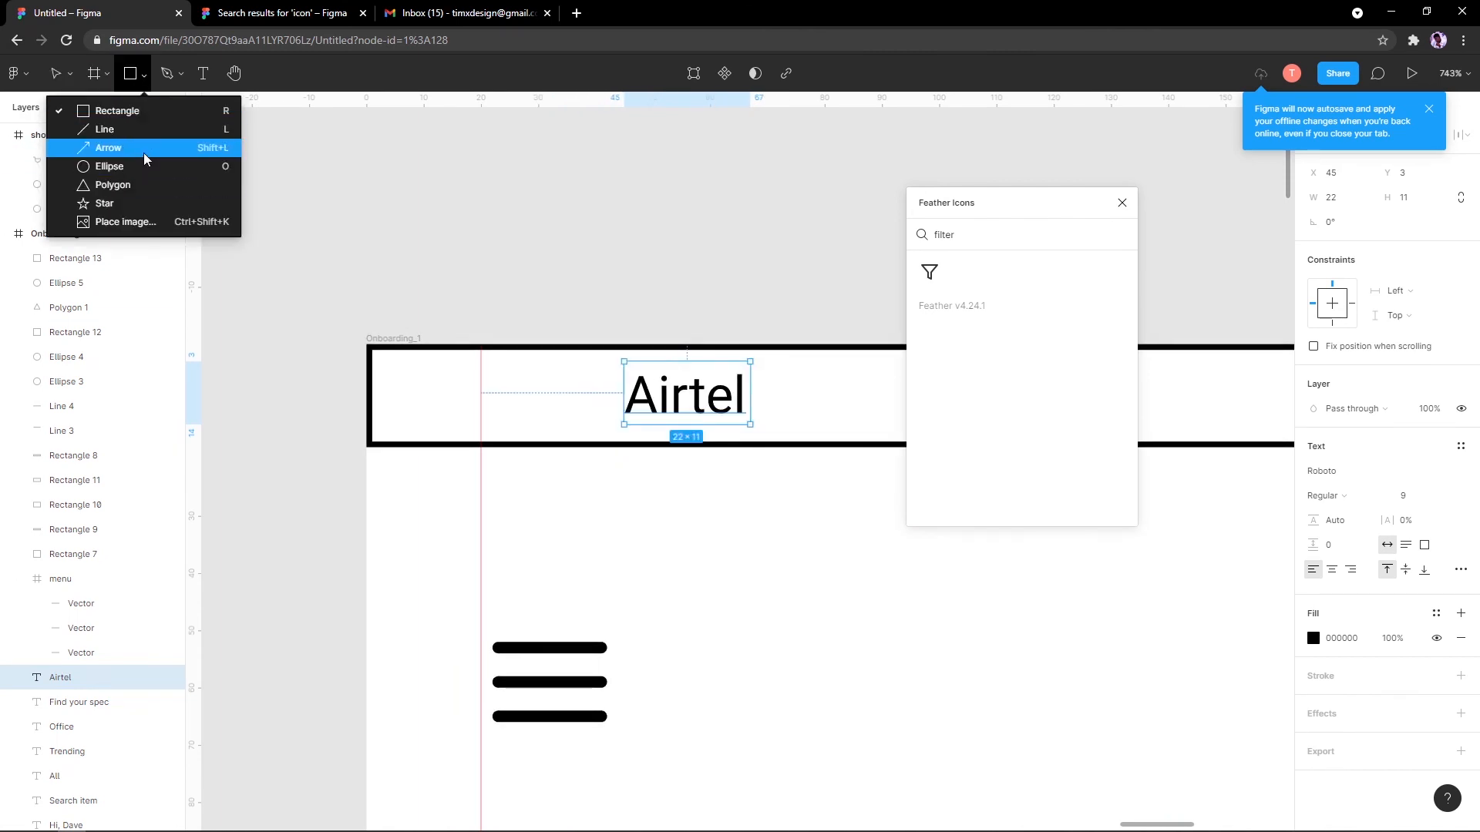
Step: Draw four vertical signal bars of rising height beside Airtel, the fourth tallest
left_click(108, 128)
scroll(489, 486, "up", 5)
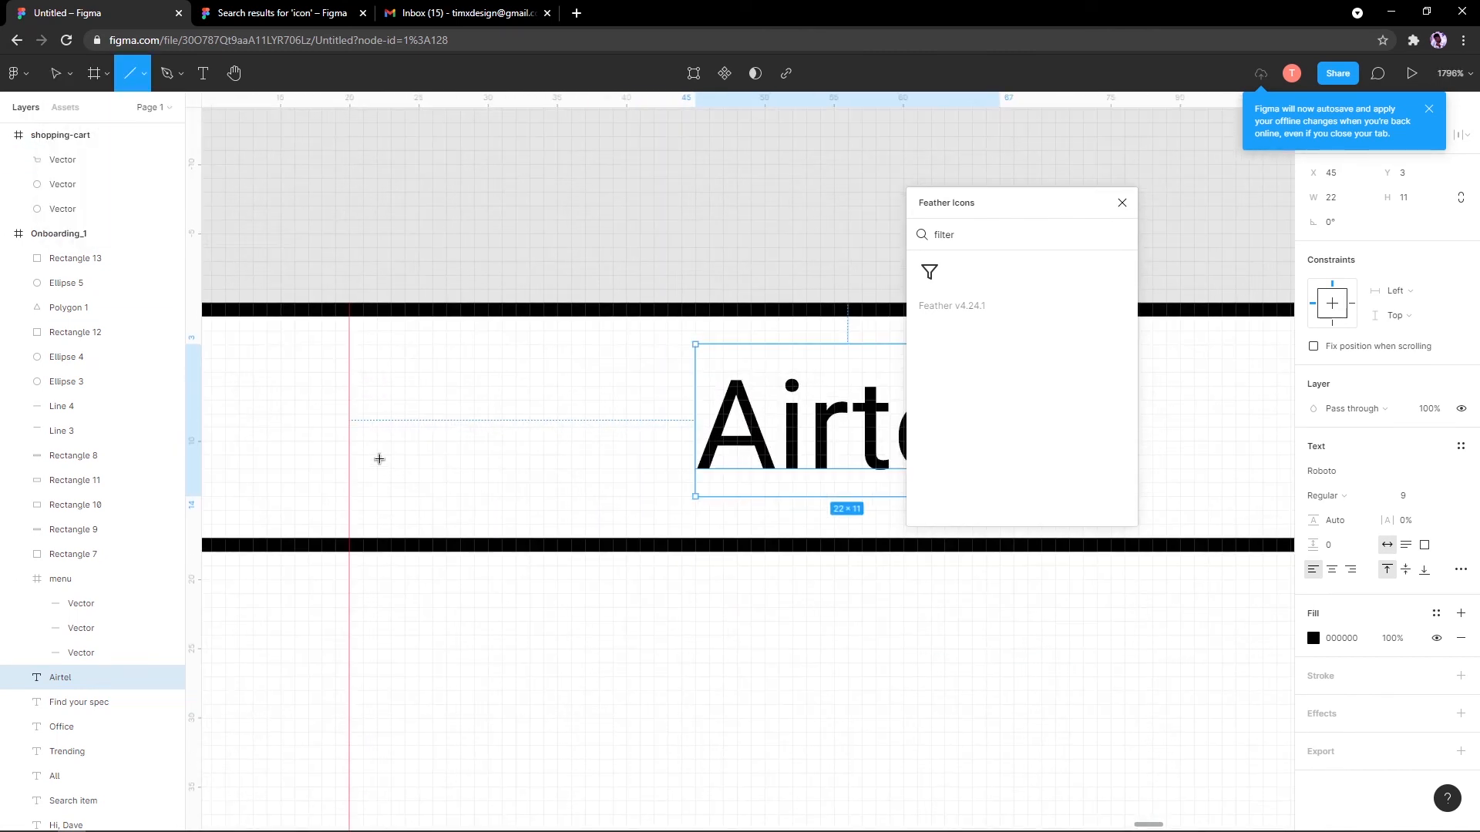
mouse_move(377, 440)
left_mouse_down()
mouse_move(384, 496)
mouse_move(420, 443)
mouse_move(429, 361)
mouse_move(478, 362)
mouse_move(424, 416)
mouse_move(463, 432)
left_mouse_up()
key("l")
key("ctrl+d")
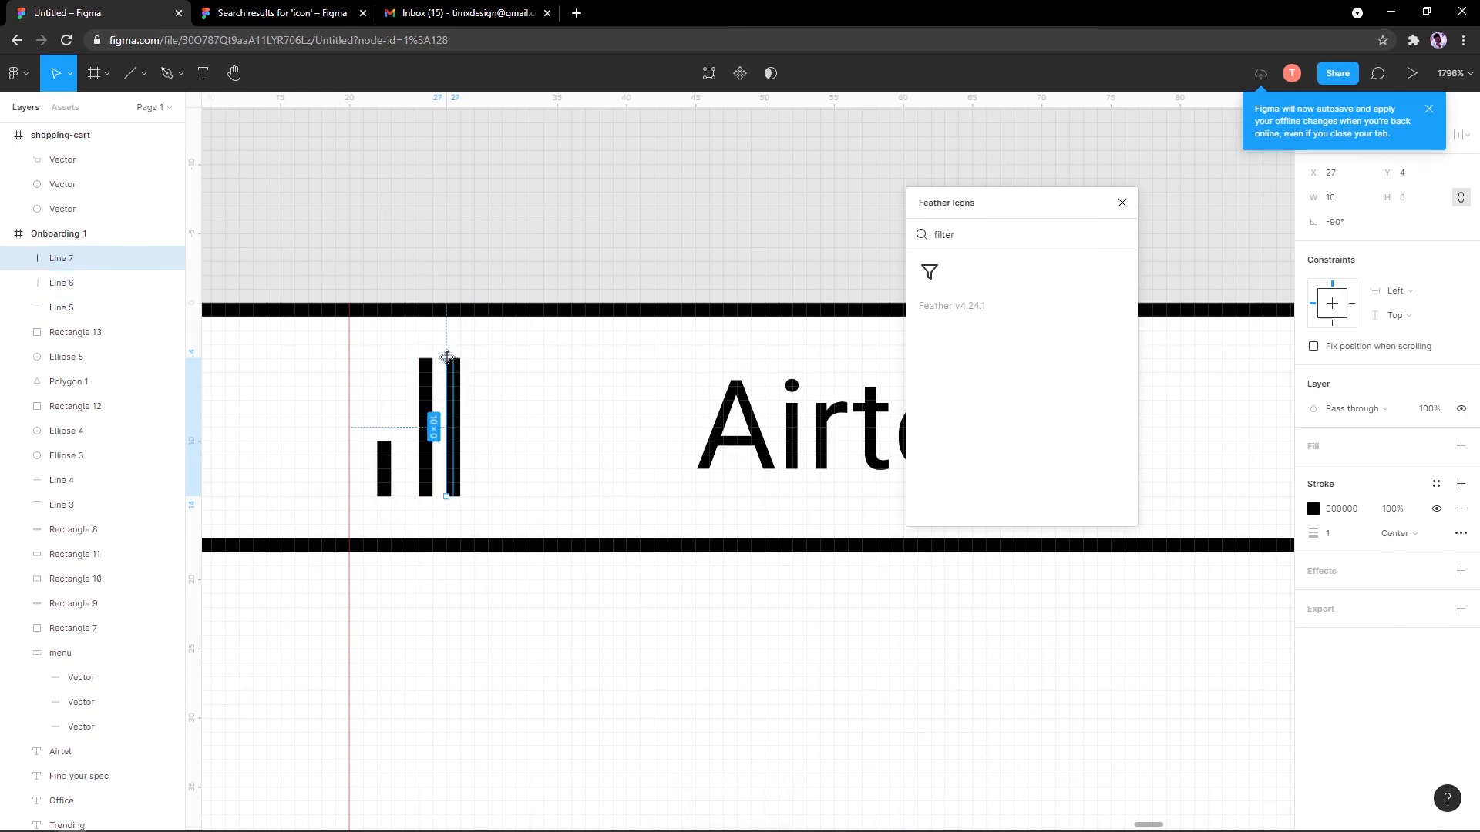
left_click(428, 361, "shift")
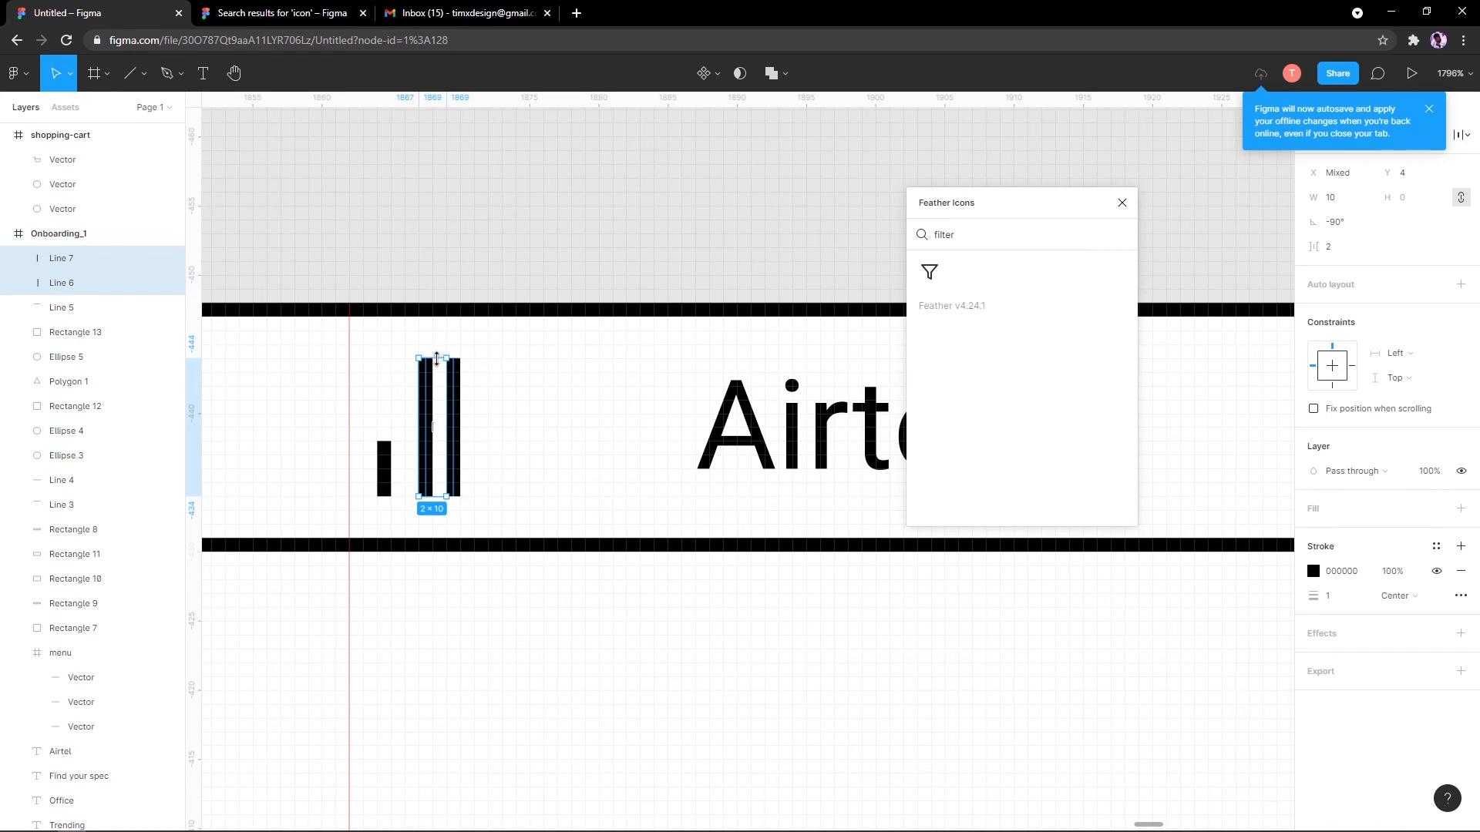
left_click_drag(431, 383, 451, 344)
left_click(457, 423)
key("ctrl+d")
key("Right")
key("Right")
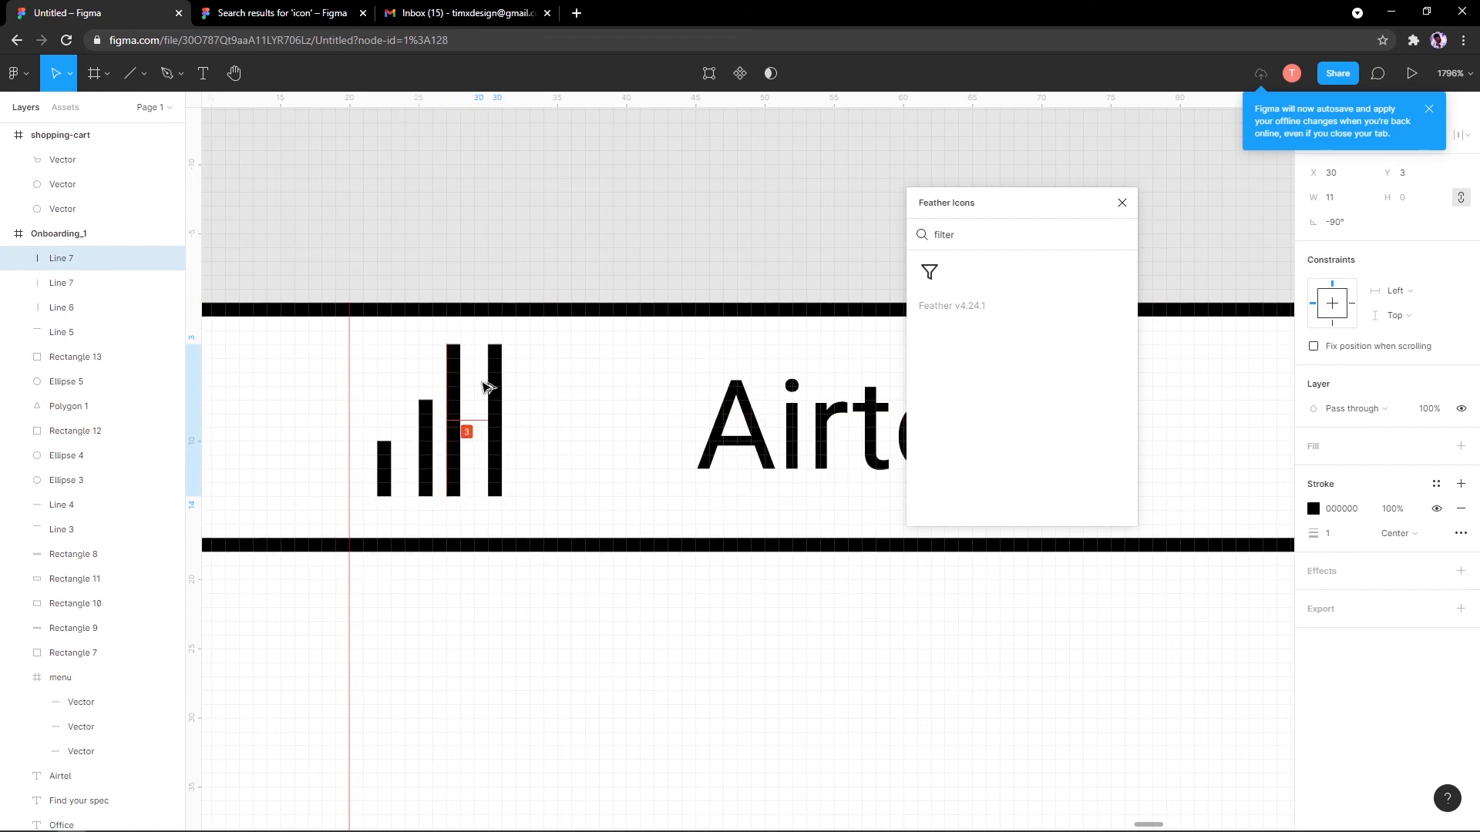
left_click(451, 374, "shift")
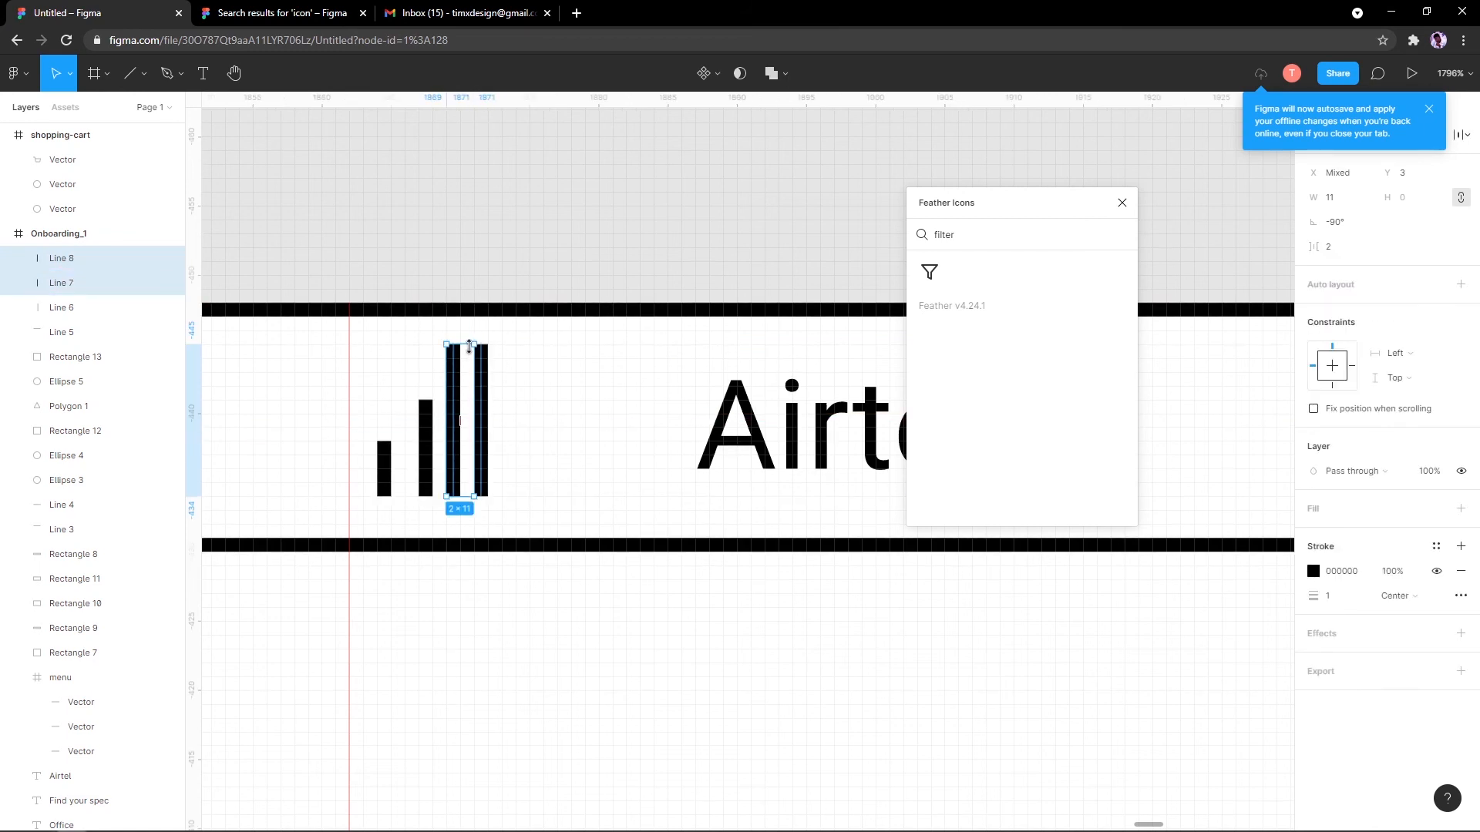
left_click(478, 375)
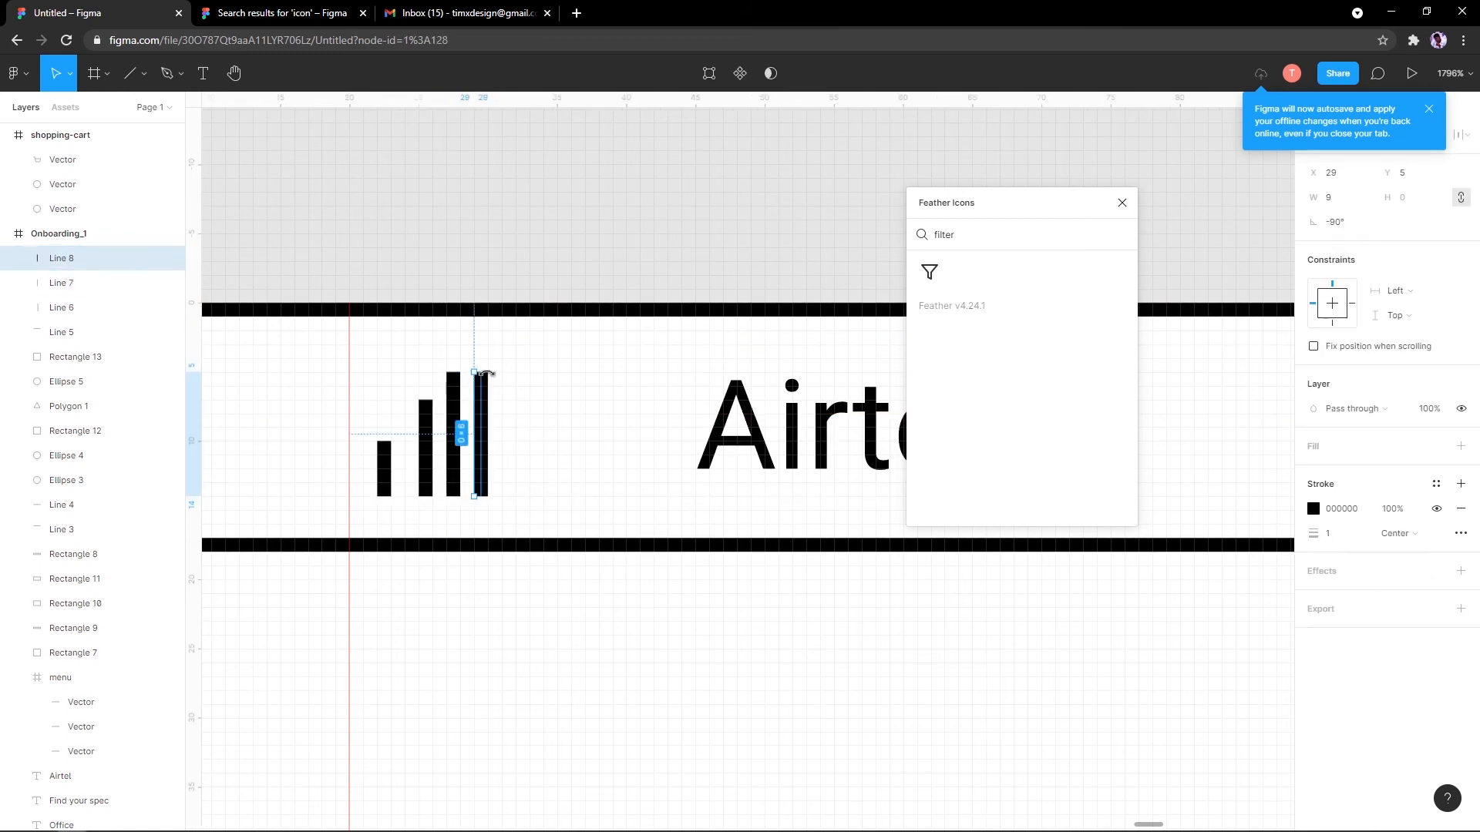
left_click_drag(479, 354, 474, 342)
Step: Select all four signal bars and bring up the Distribute spacing options
scroll(440, 446, "up", 2)
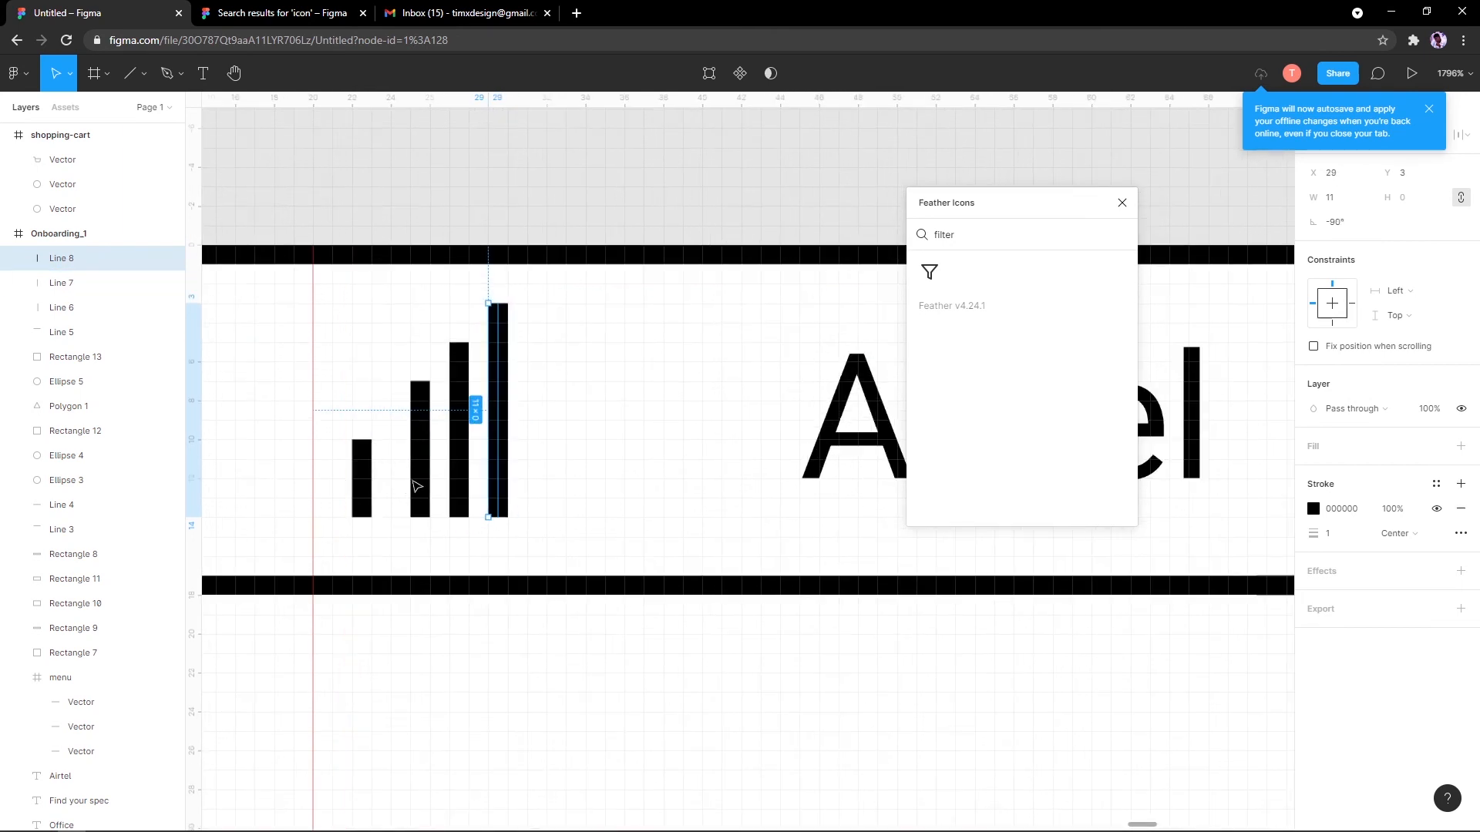
left_click(366, 475)
left_click(437, 443, "shift")
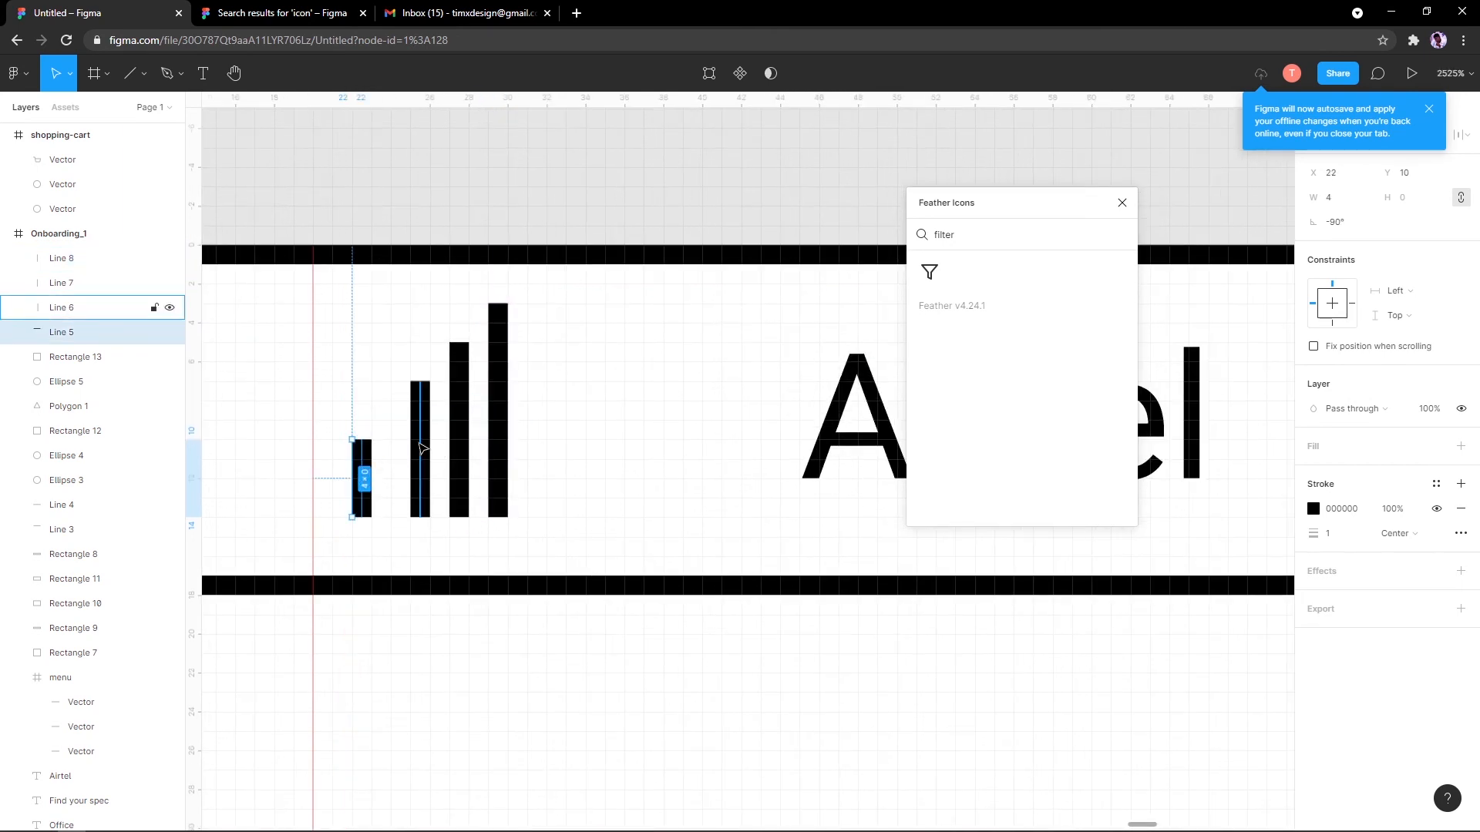
left_click(312, 434)
left_click(360, 458)
left_click(416, 432, "shift")
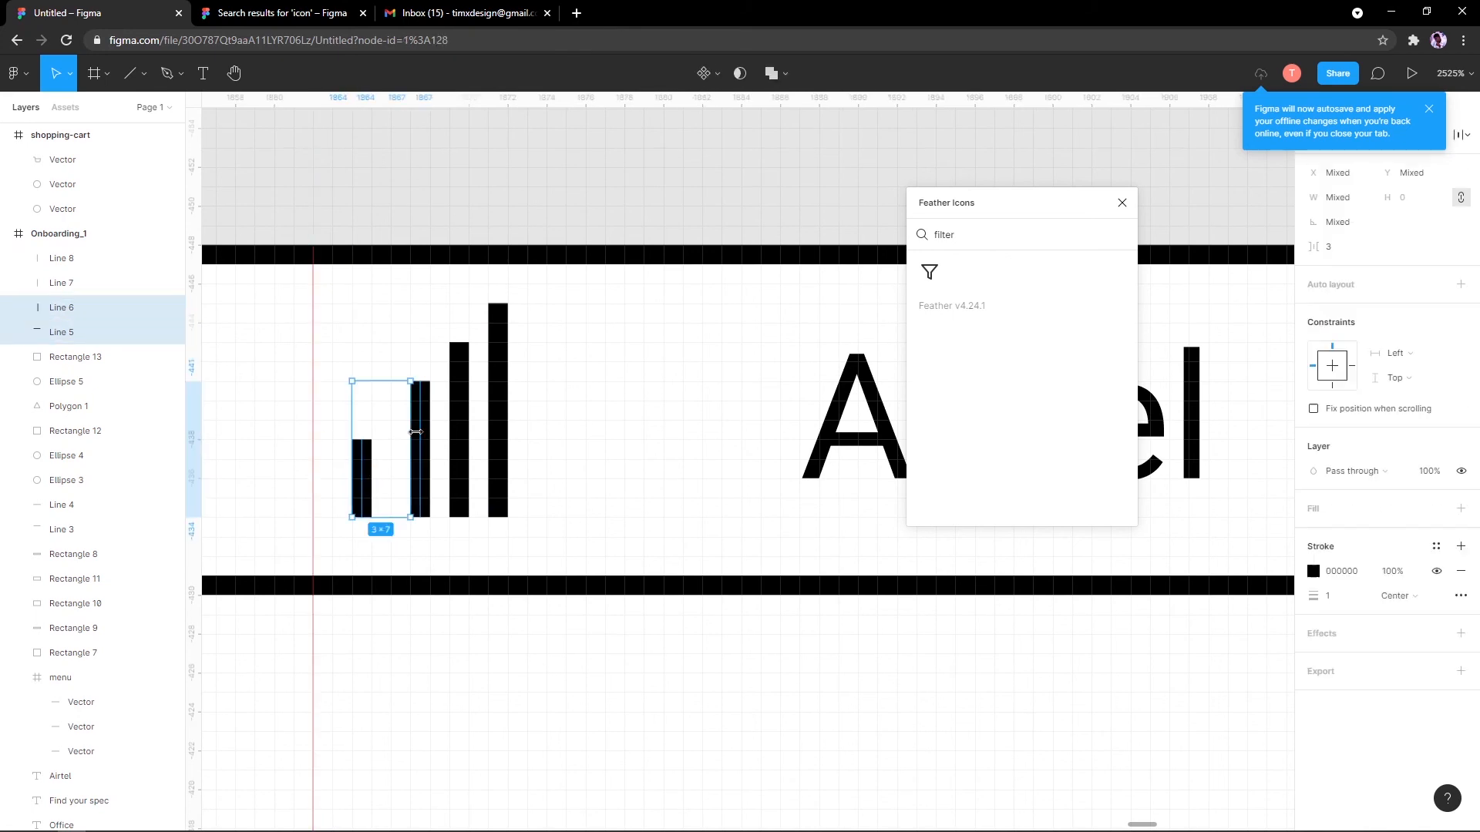
left_click(453, 441, "shift")
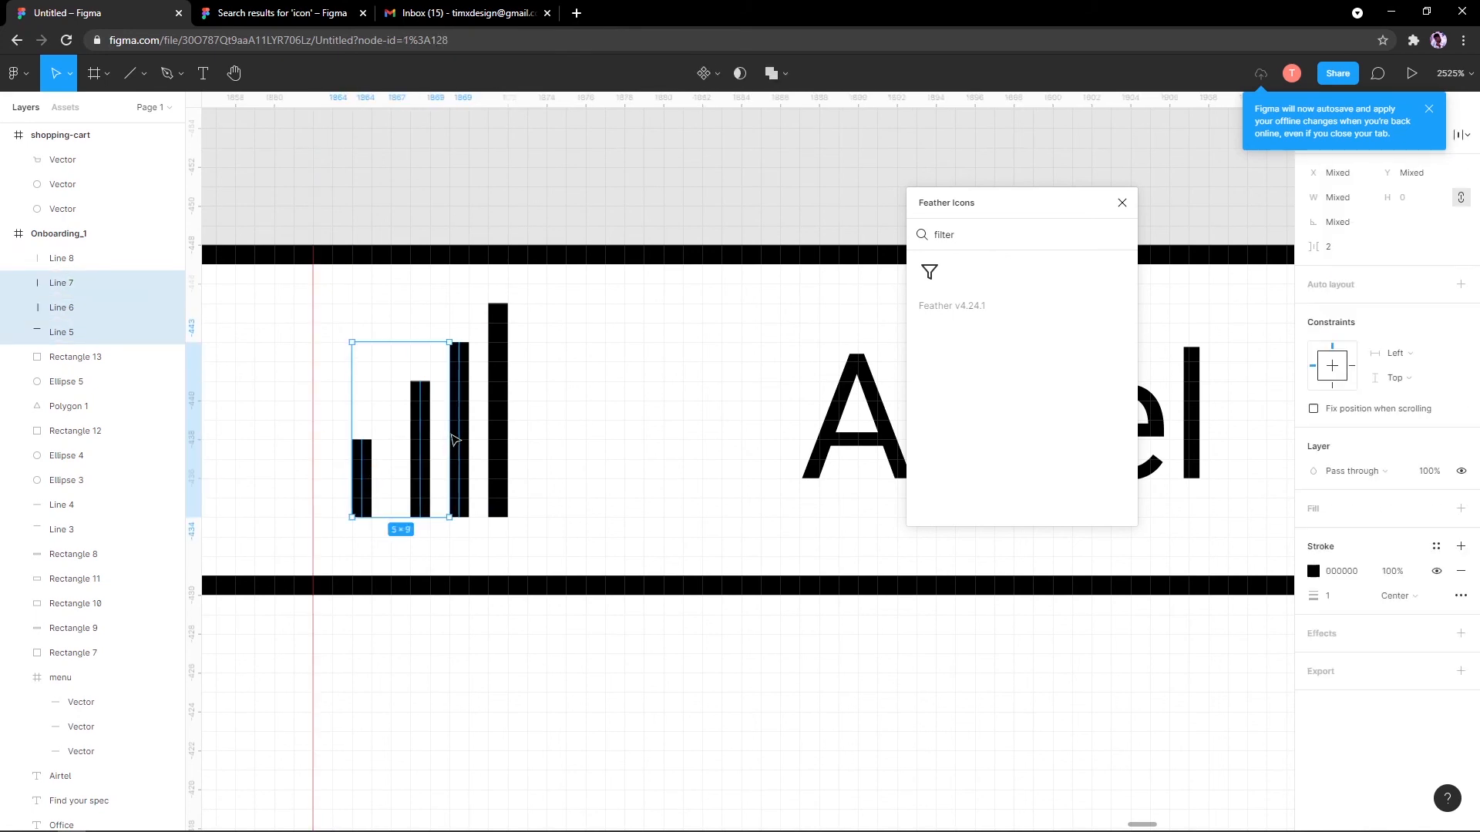
left_click(497, 426, "shift")
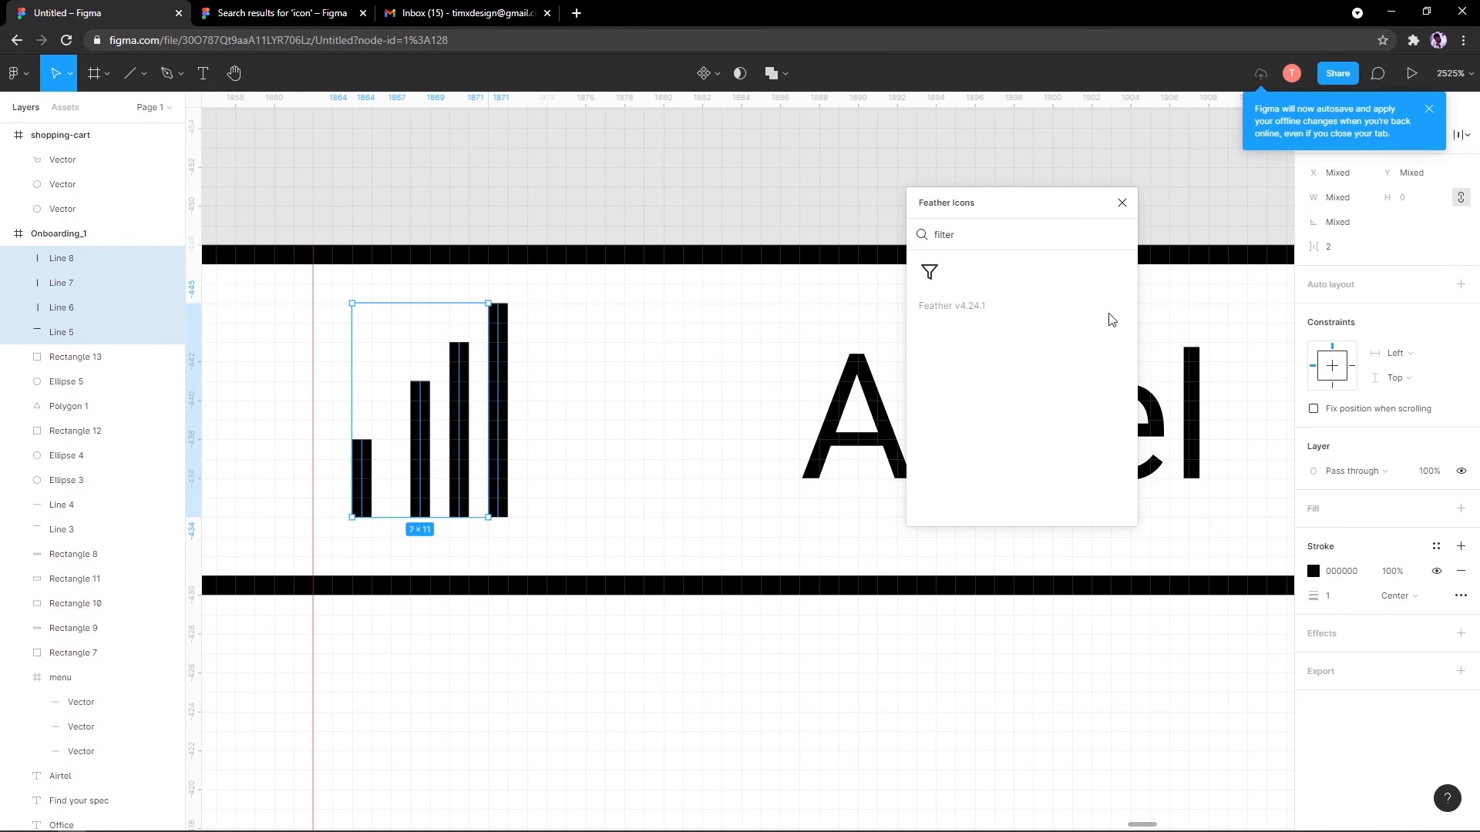
left_click(1431, 110)
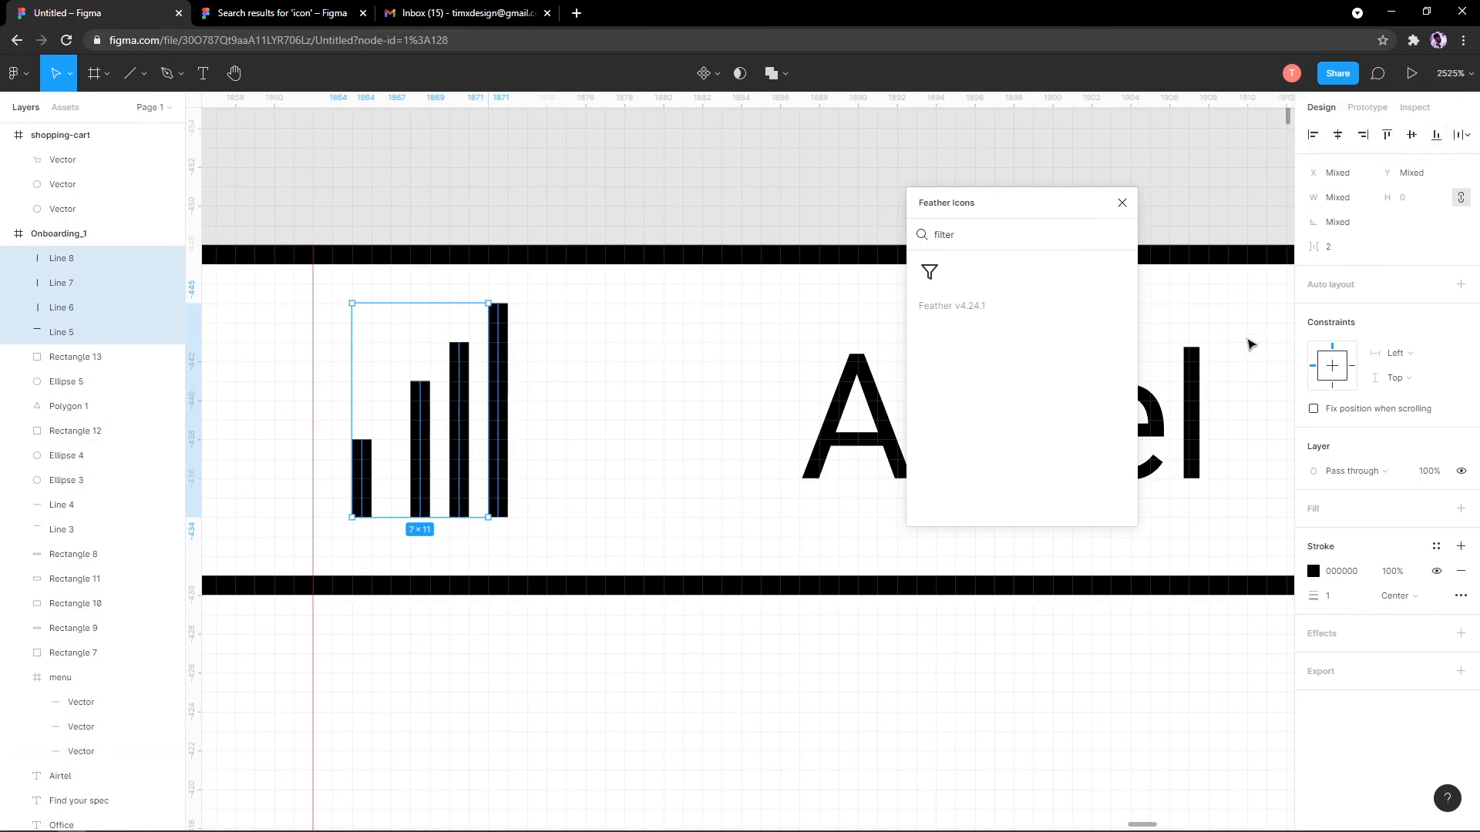
left_click(1468, 137)
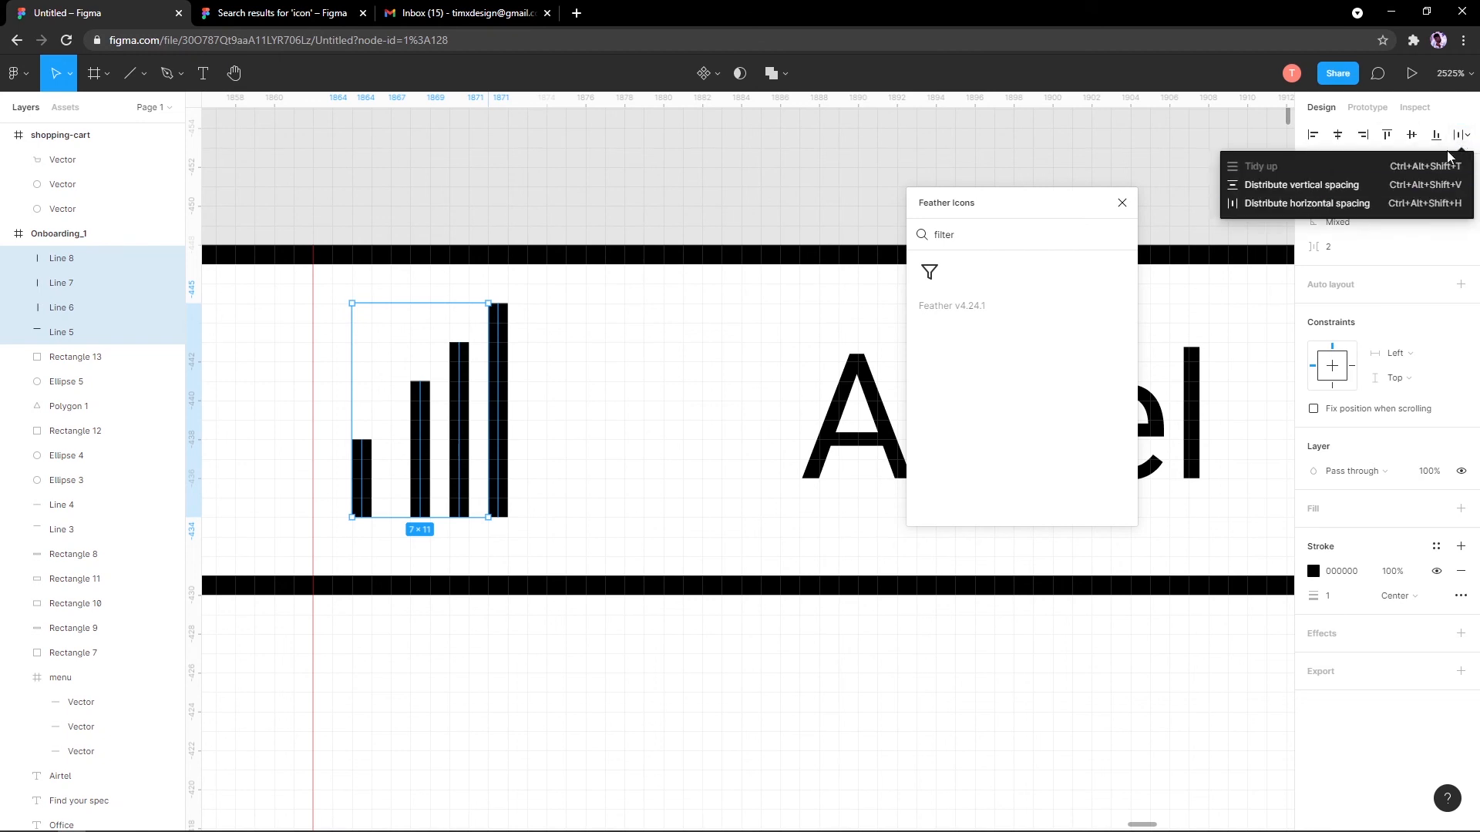
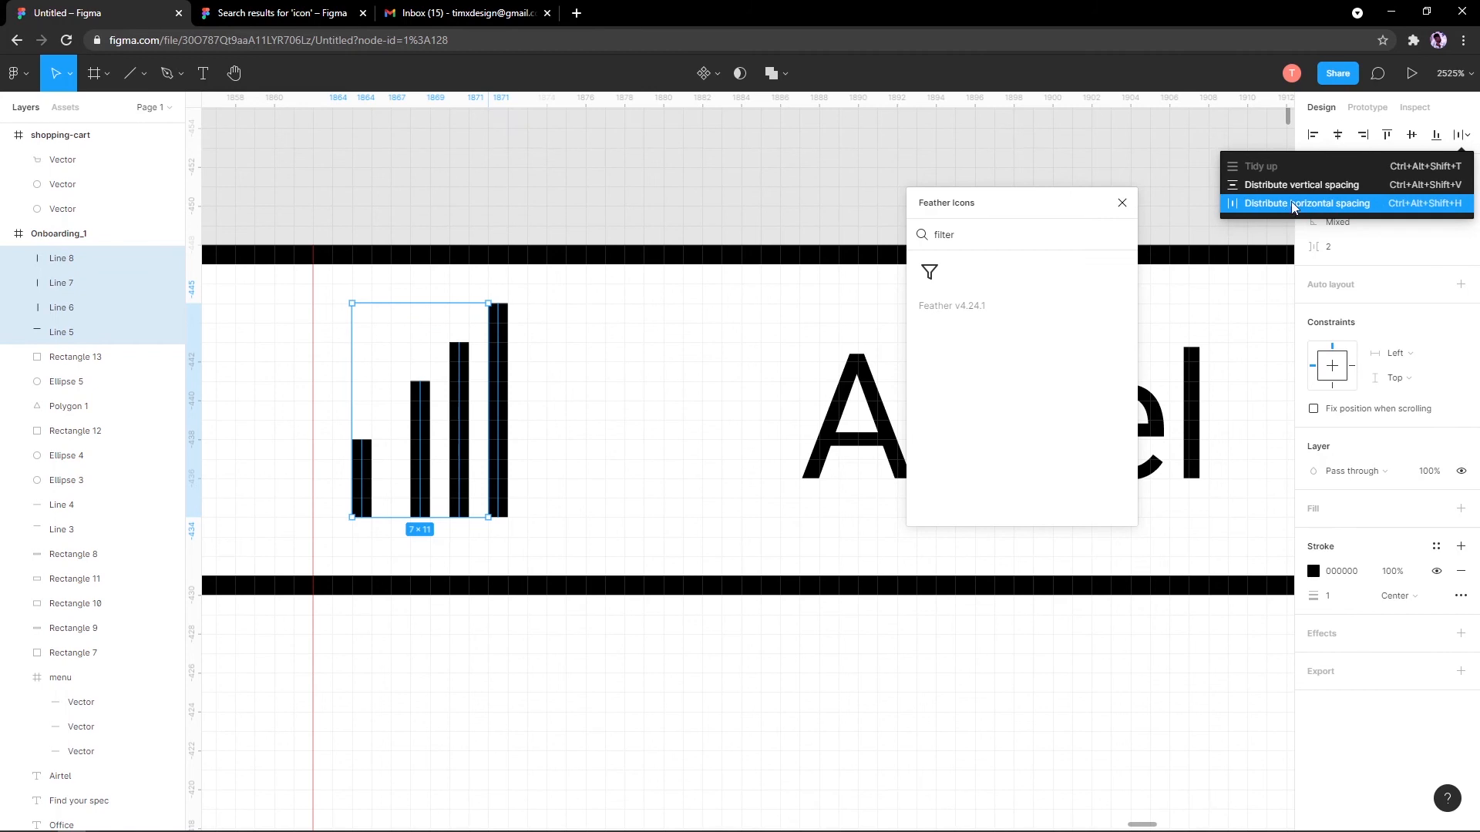
Step: Distribute the four signal bars horizontally and adjust their spacing to 4 apart
left_click(1291, 202)
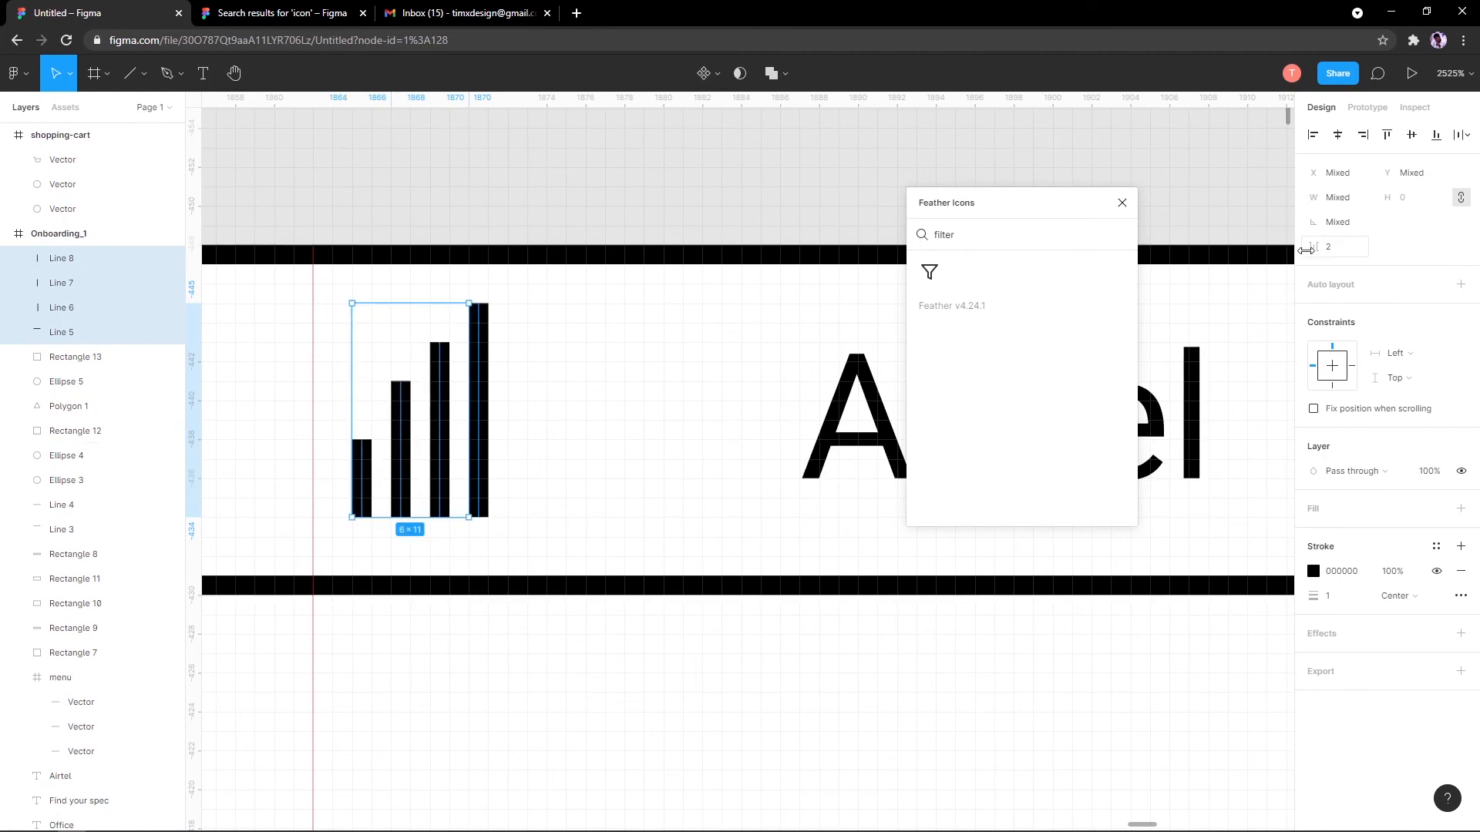
mouse_move(1311, 252)
left_mouse_down()
mouse_move(1357, 240)
mouse_move(1315, 243)
left_mouse_up()
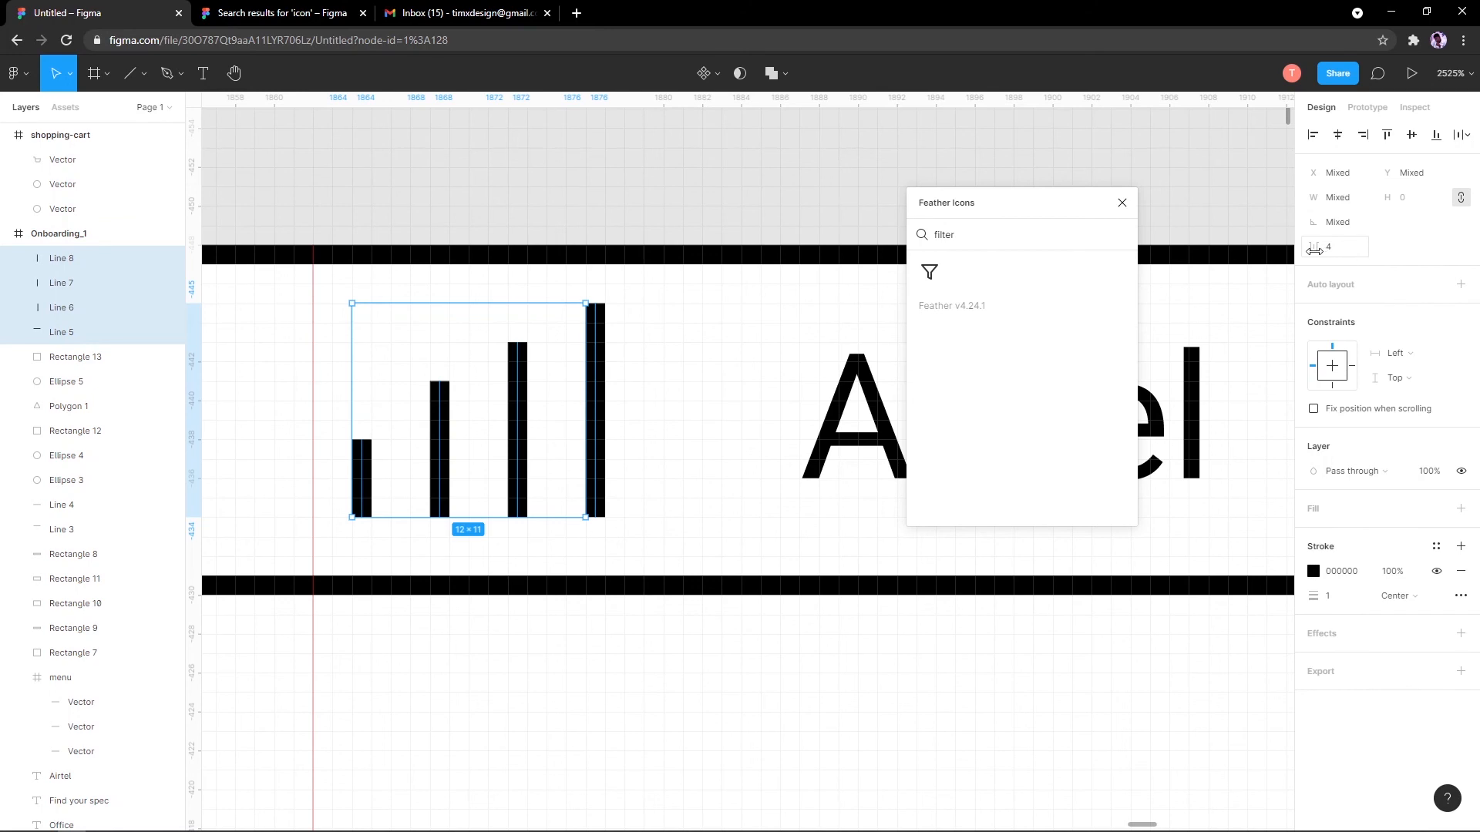
left_click_drag(1317, 247, 1314, 247)
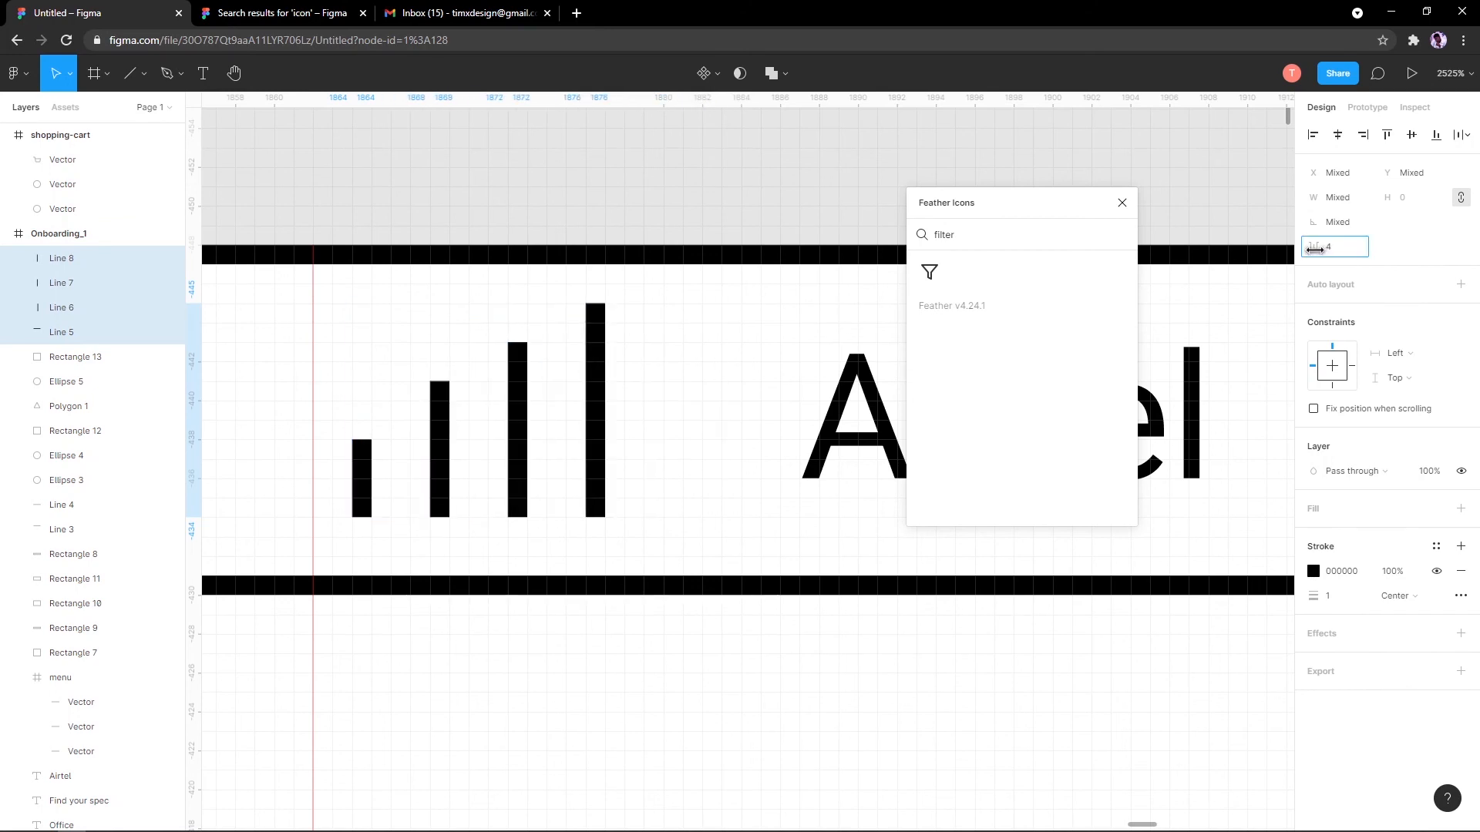
scroll(727, 373, "down", 10)
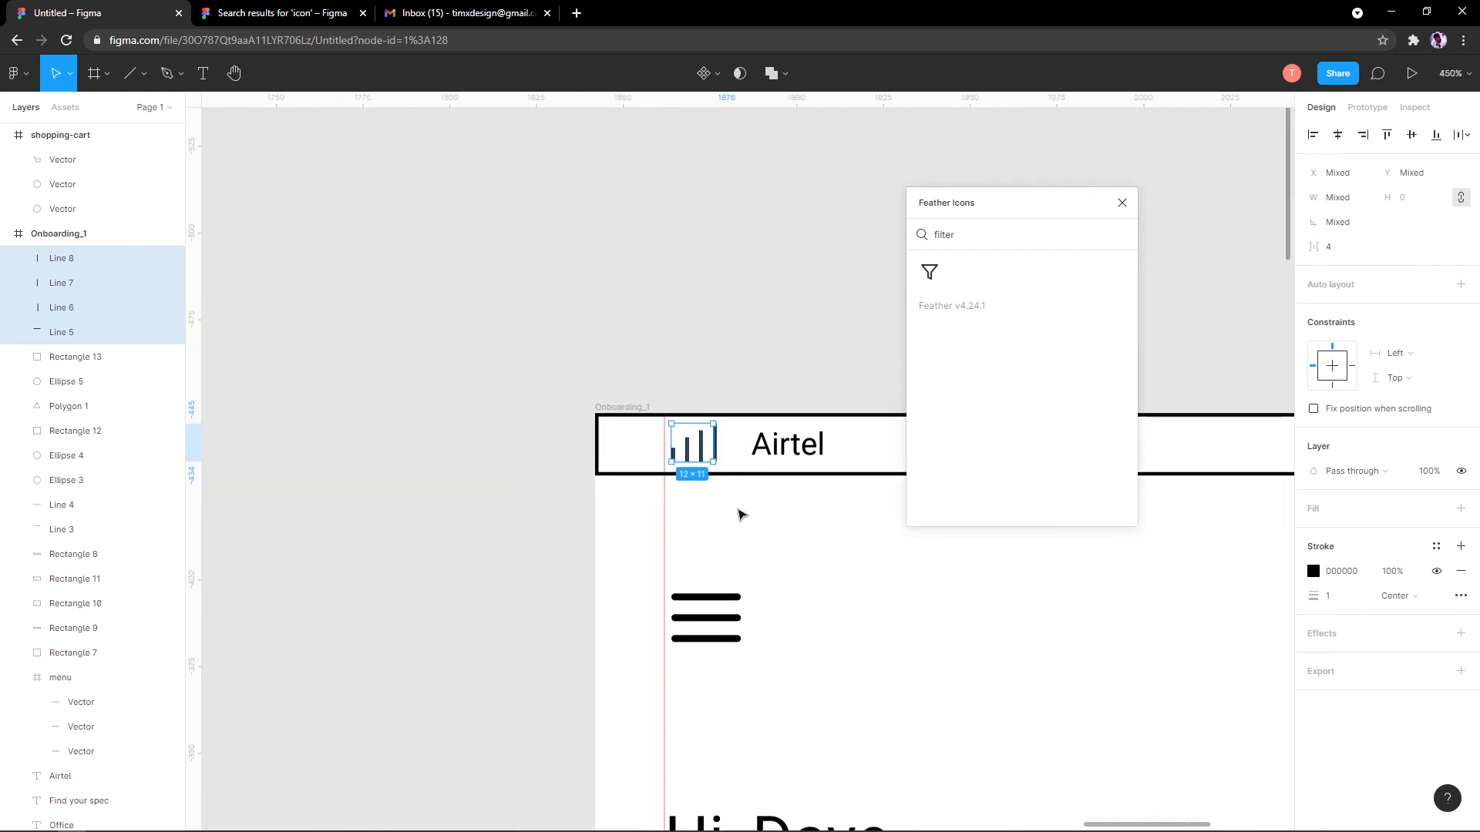
Step: Reduce the signal-bar spacing to 3 and deselect the bars
scroll(703, 461, "up", 5)
left_click_drag(1319, 247, 1316, 248)
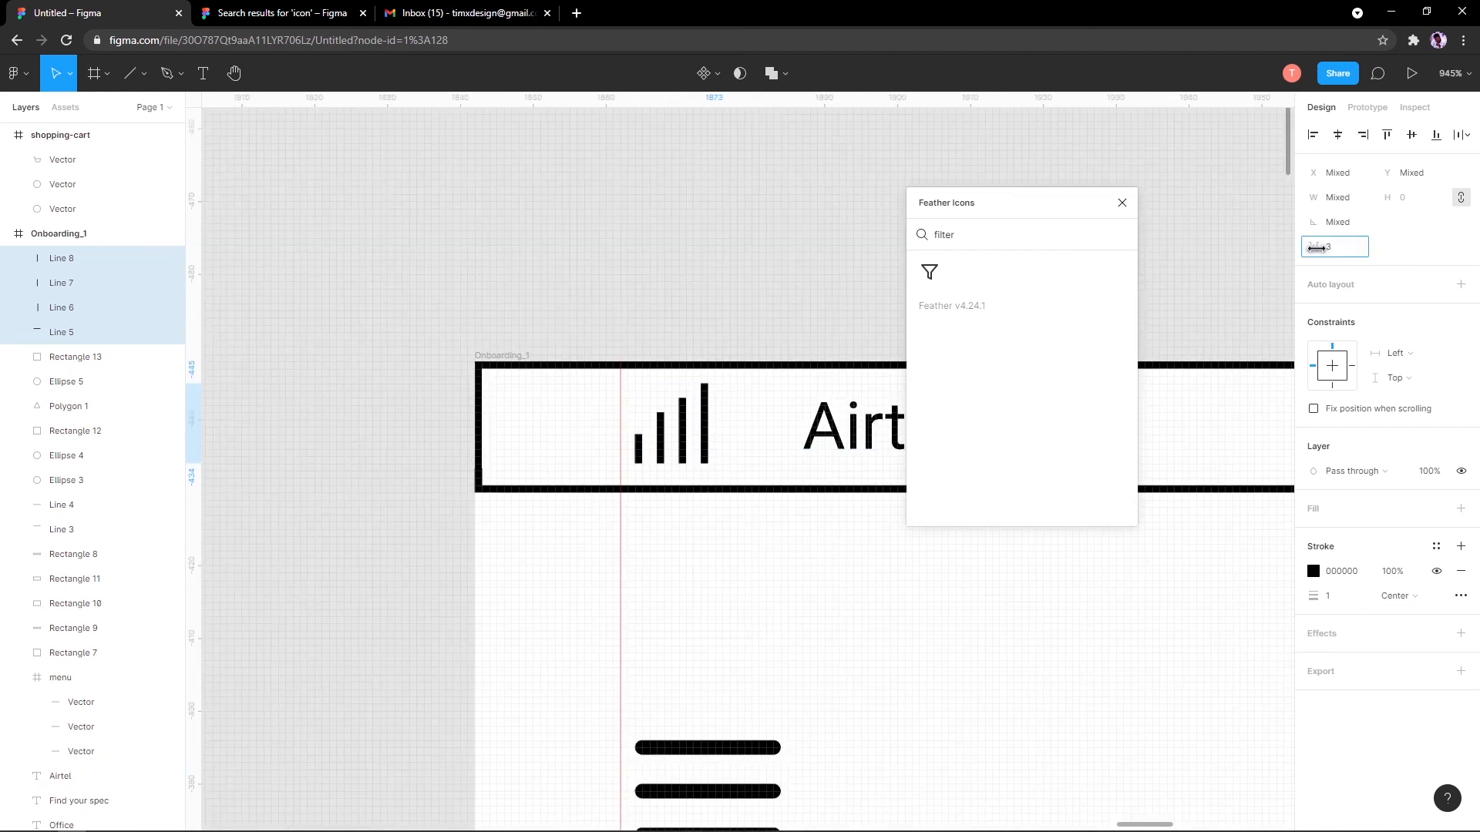
scroll(752, 426, "down", 7)
key("Escape")
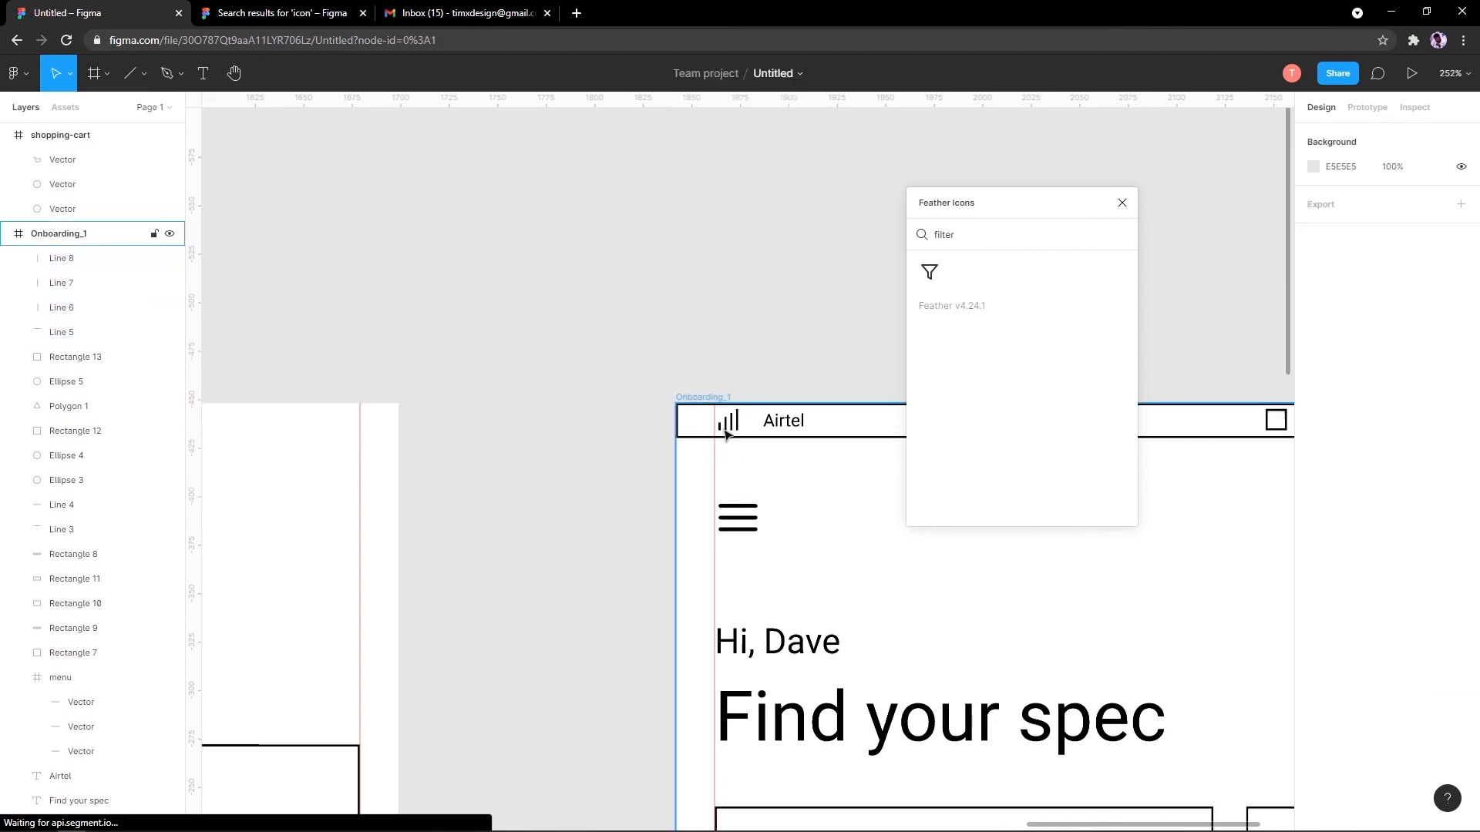
scroll(726, 436, "down", 2)
scroll(755, 446, "up", 7)
Step: Select the Airtel header text, then pan down onto the Onboarding_1 home screen
left_click(809, 370)
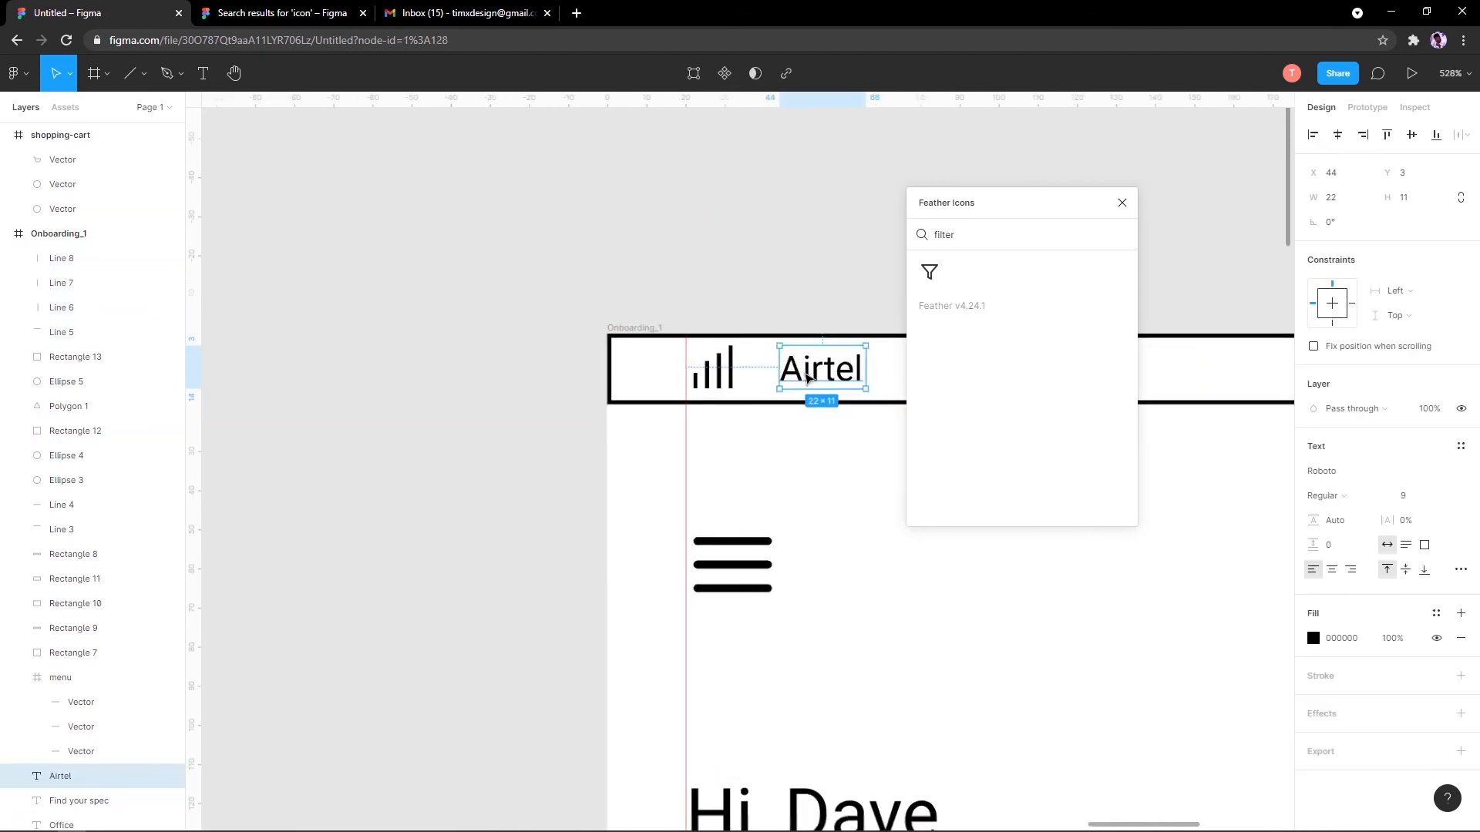
scroll(807, 377, "down", 10)
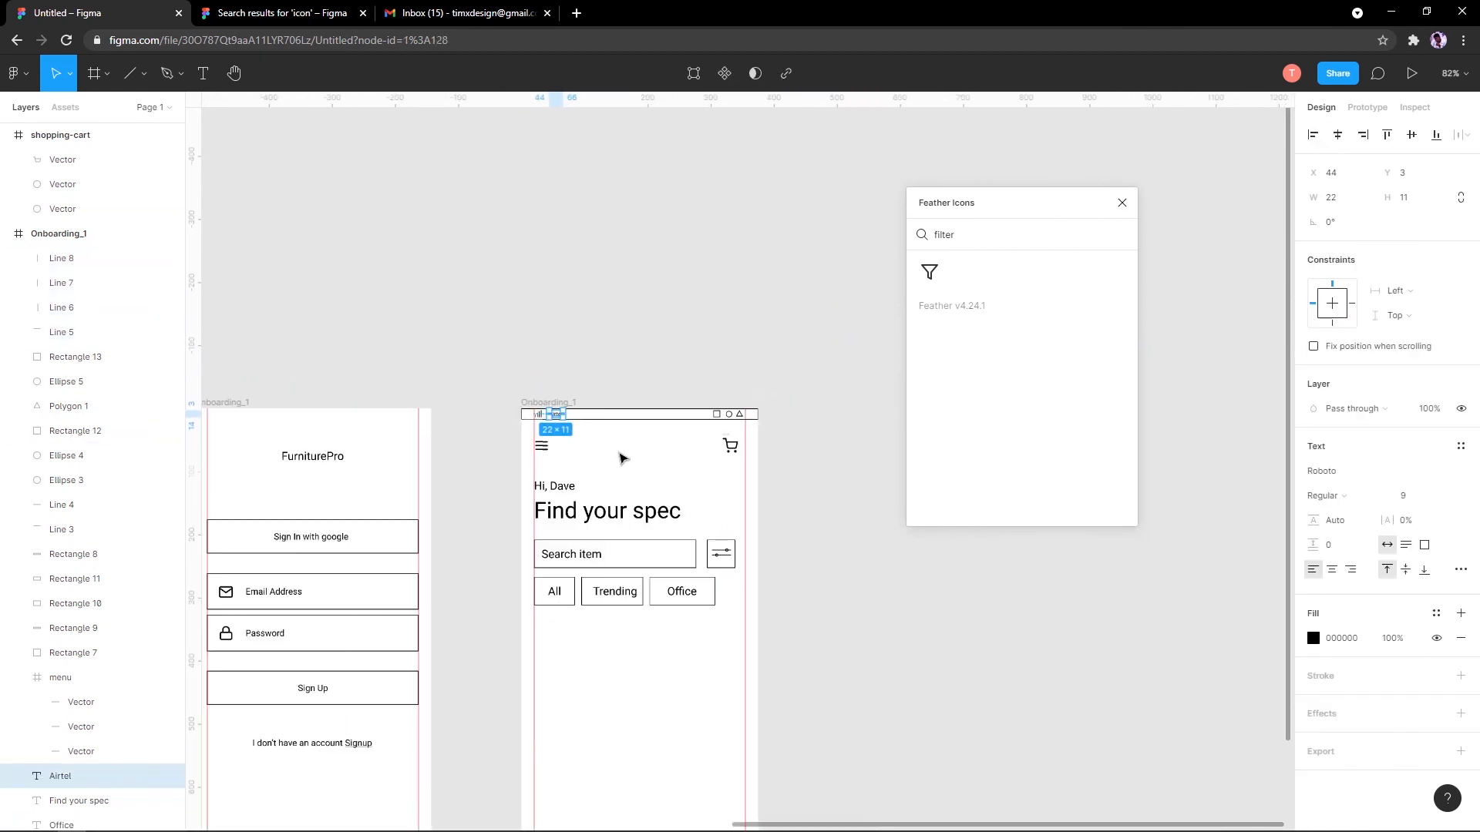
scroll(623, 460, "down", 2)
scroll(622, 493, "up", 4)
left_click_drag(621, 502, 618, 443)
scroll(617, 434, "down", 3)
scroll(596, 594, "down", 1)
left_click_drag(586, 532, 574, 408)
scroll(575, 445, "up", 3)
scroll(588, 477, "down", 2)
left_click_drag(631, 587, 583, 528)
Step: Browse the move, frame and shape tool menus in the toolbar
left_click(69, 75)
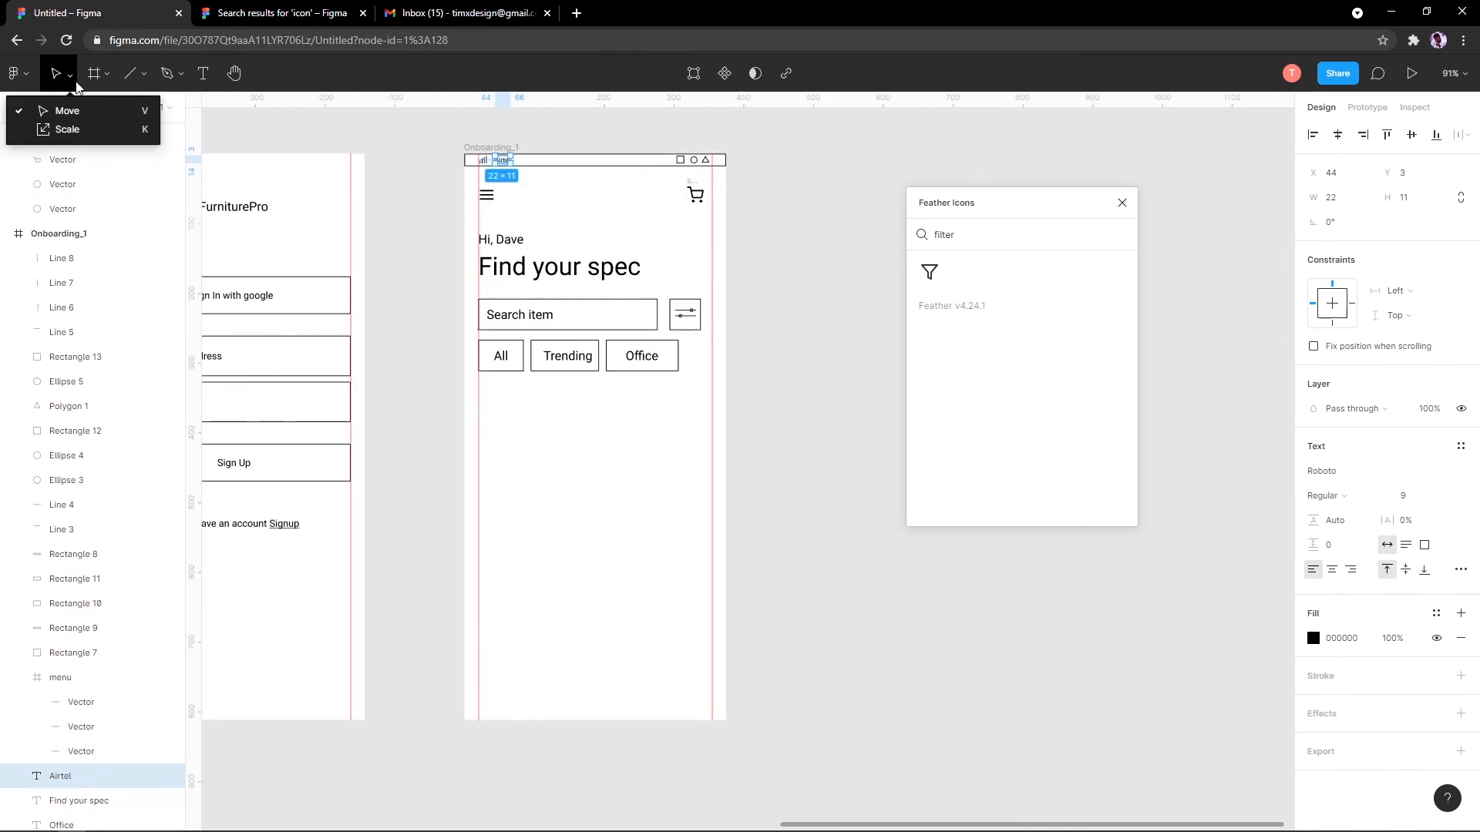
left_click(94, 74)
left_click(106, 74)
left_click(131, 80)
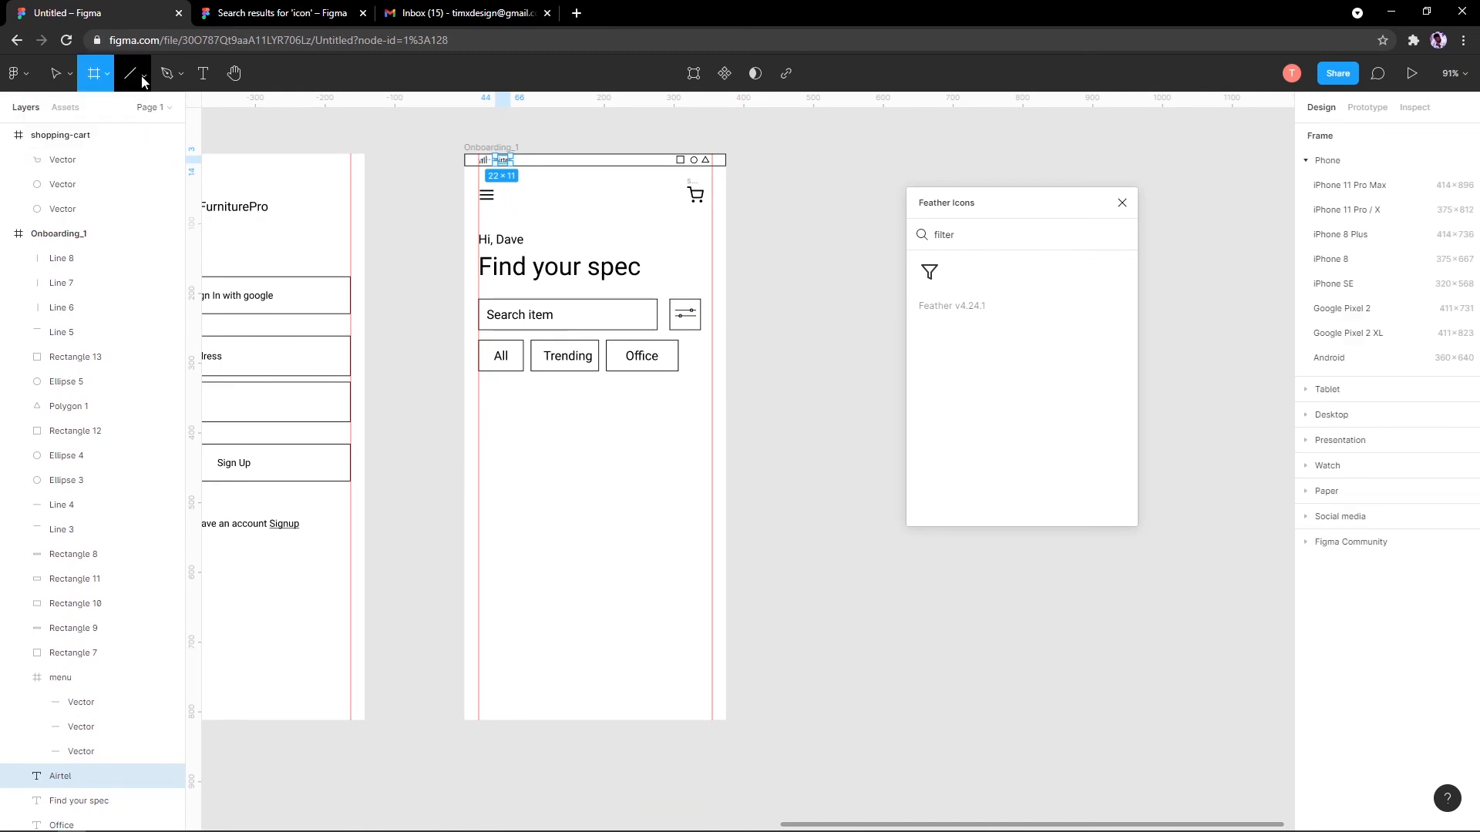
left_click(144, 74)
Step: Draw a bar at the bottom of Onboarding_1 and stretch it to the full 375 width
left_click(145, 112)
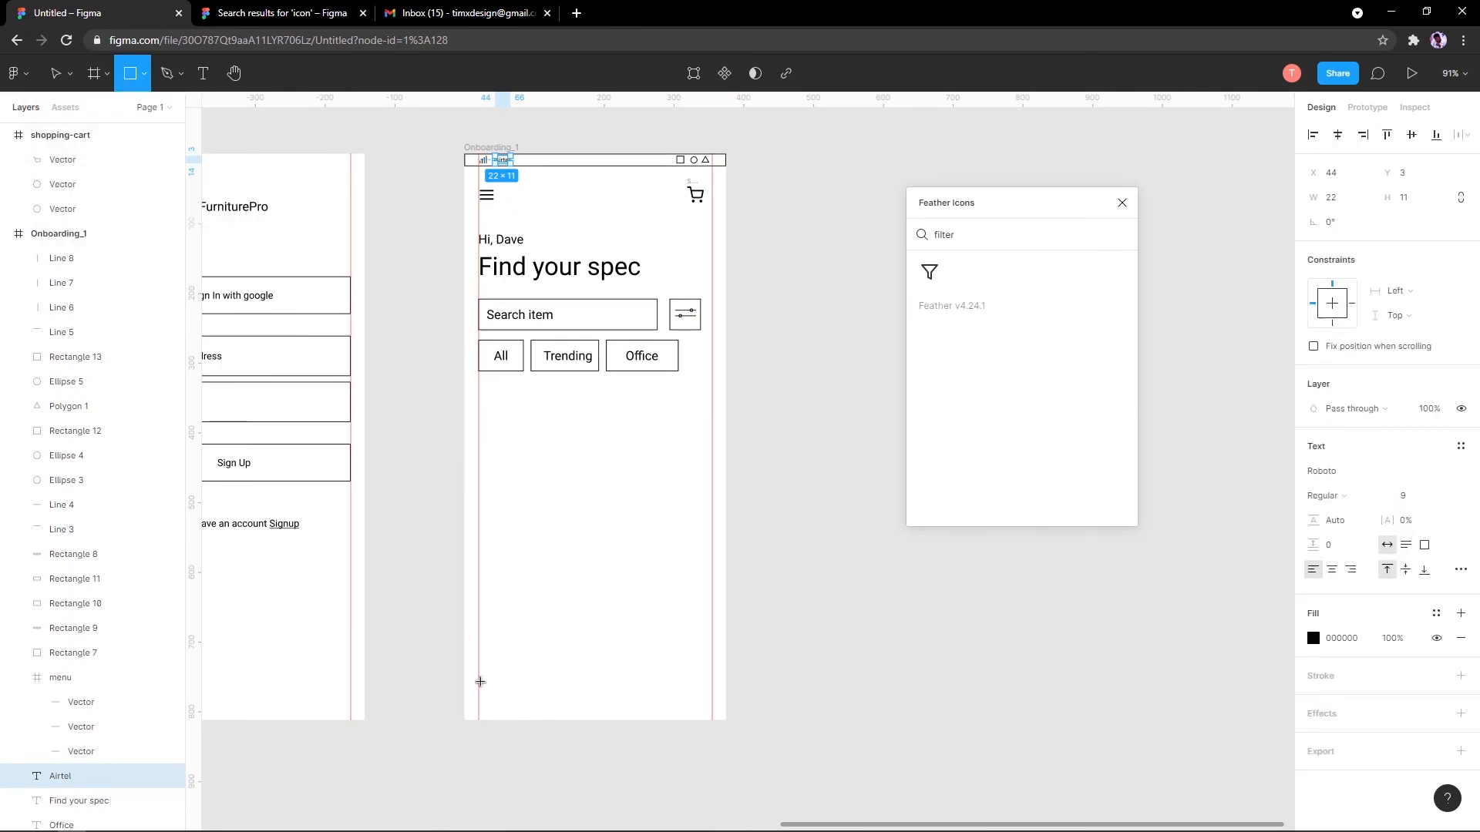
left_click_drag(480, 681, 714, 714)
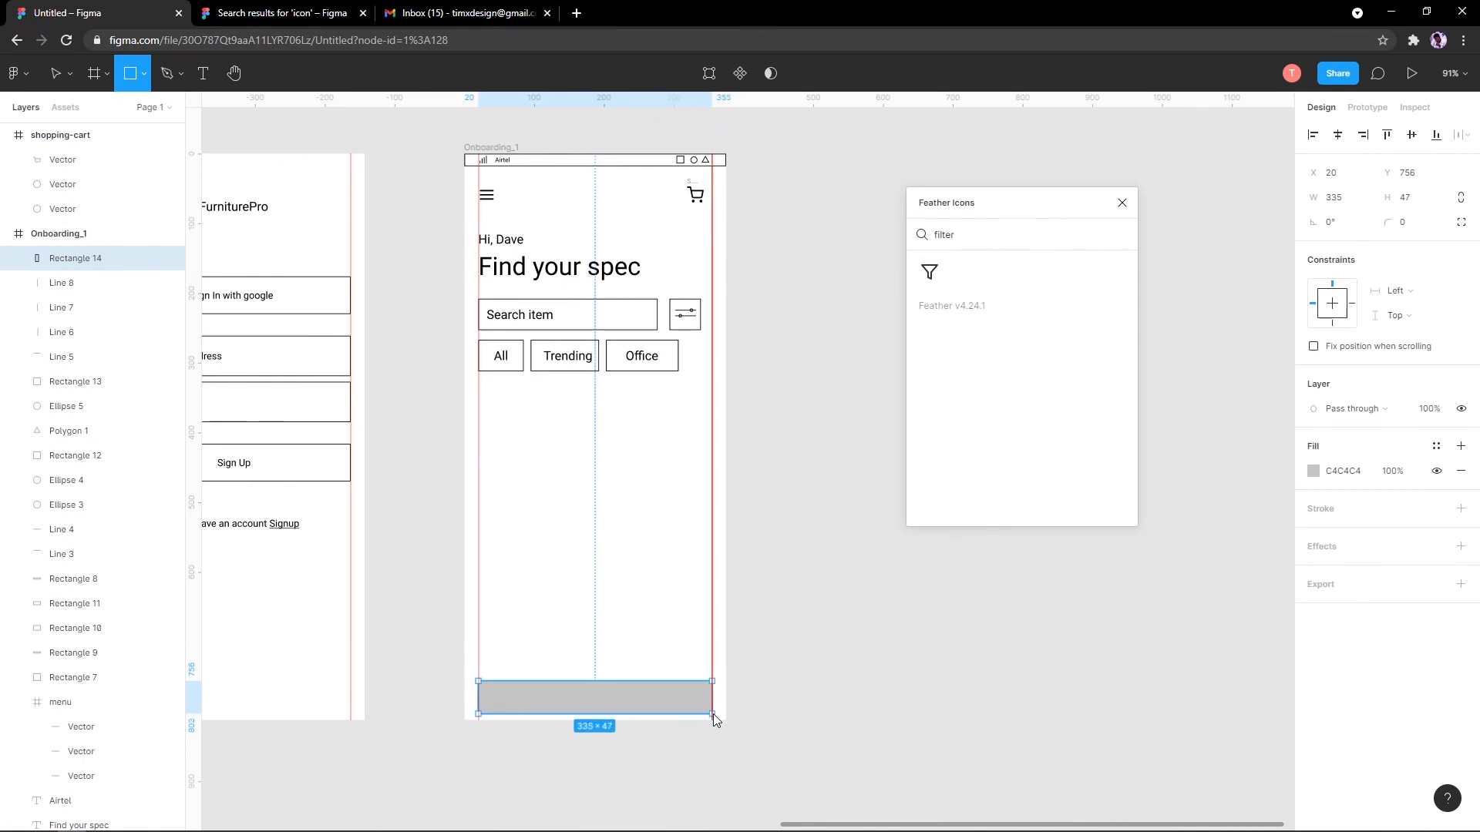
scroll(620, 708, "up", 3)
left_click_drag(620, 708, 700, 627)
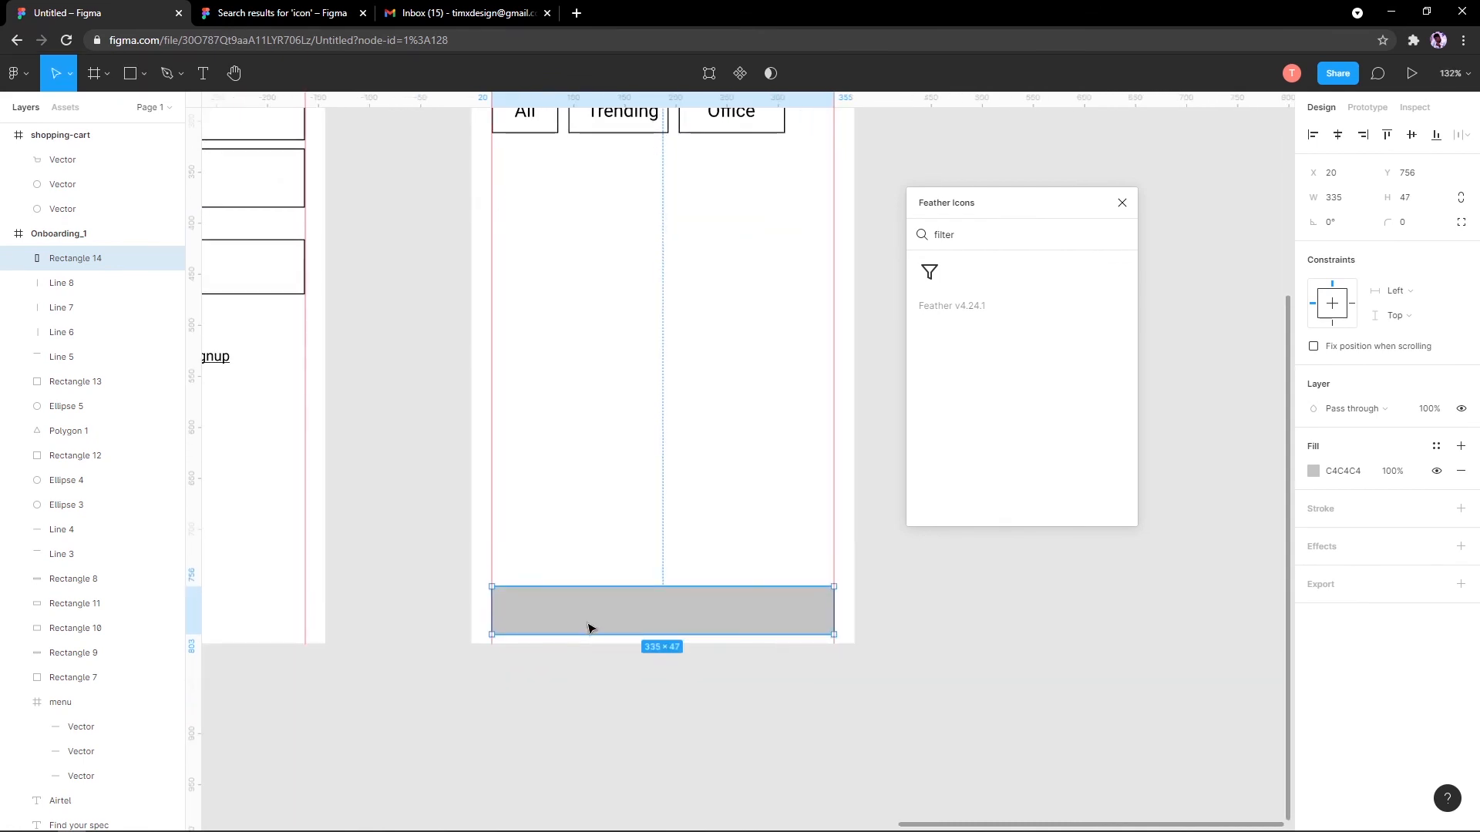
key("Down")
key("Down")
key("Down")
key("Down")
key("Down")
left_click_drag(480, 612, 470, 613)
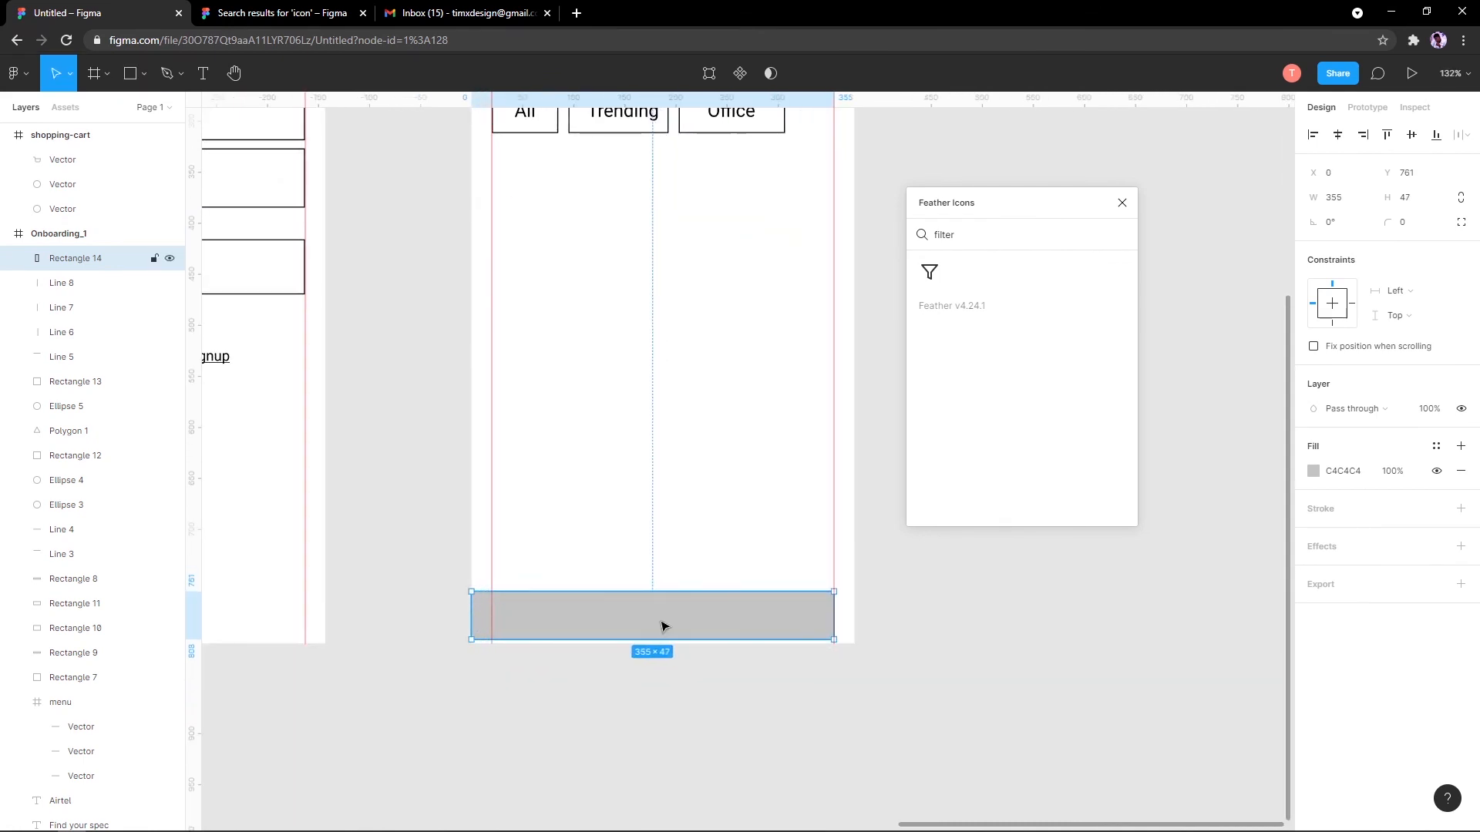
key("Up")
key("Up")
key("Up")
key("Up")
key("Up")
key("Up")
key("Up")
key("Up")
left_click_drag(830, 602, 856, 601)
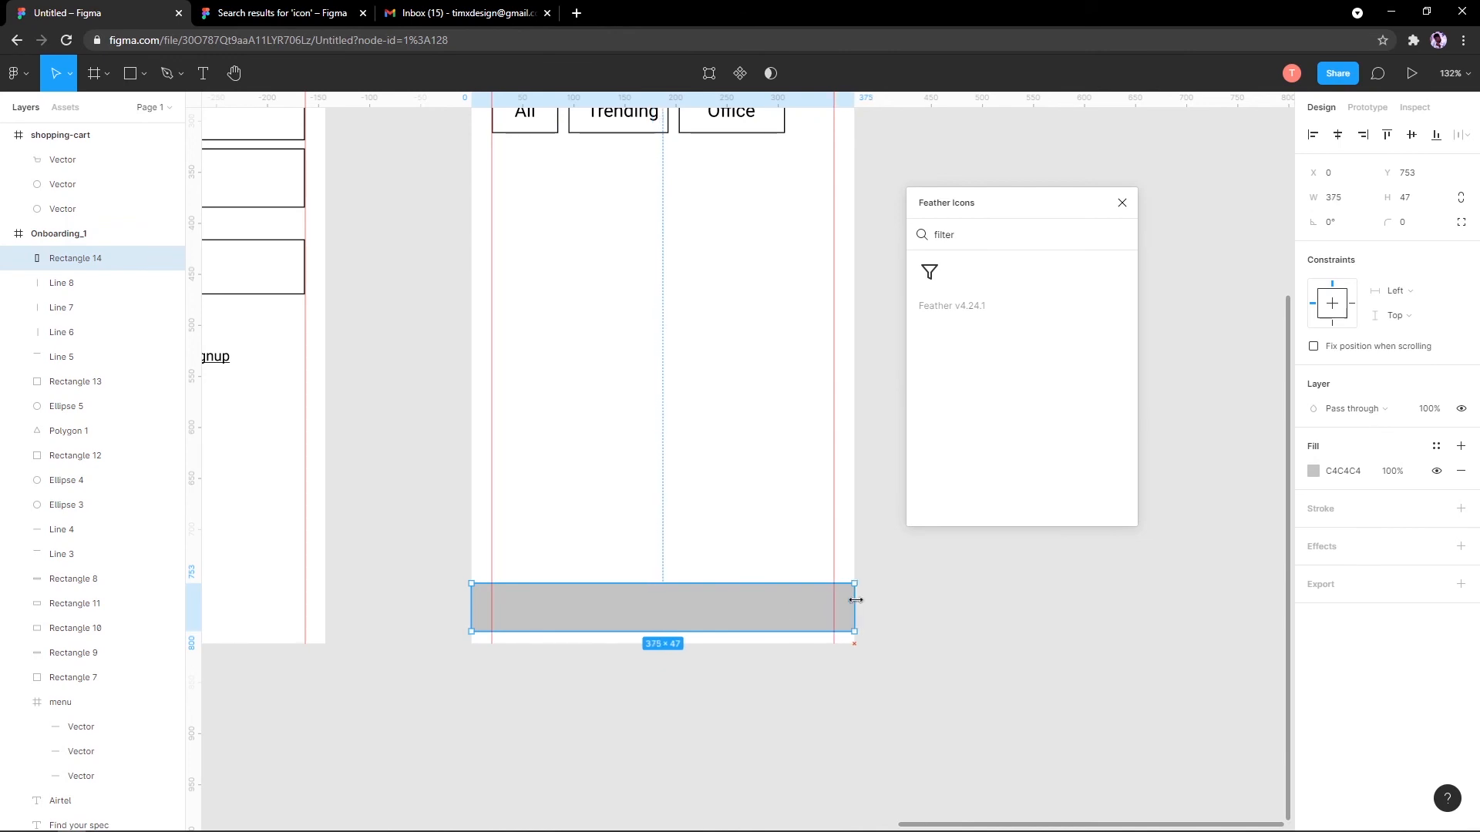
Step: Give the bar a black 1 stroke, remove its fill and move it to Y 765
scroll(638, 590, "down", 3)
mouse_move(419, 611)
left_mouse_down()
mouse_move(783, 671)
mouse_move(402, 634)
left_mouse_up()
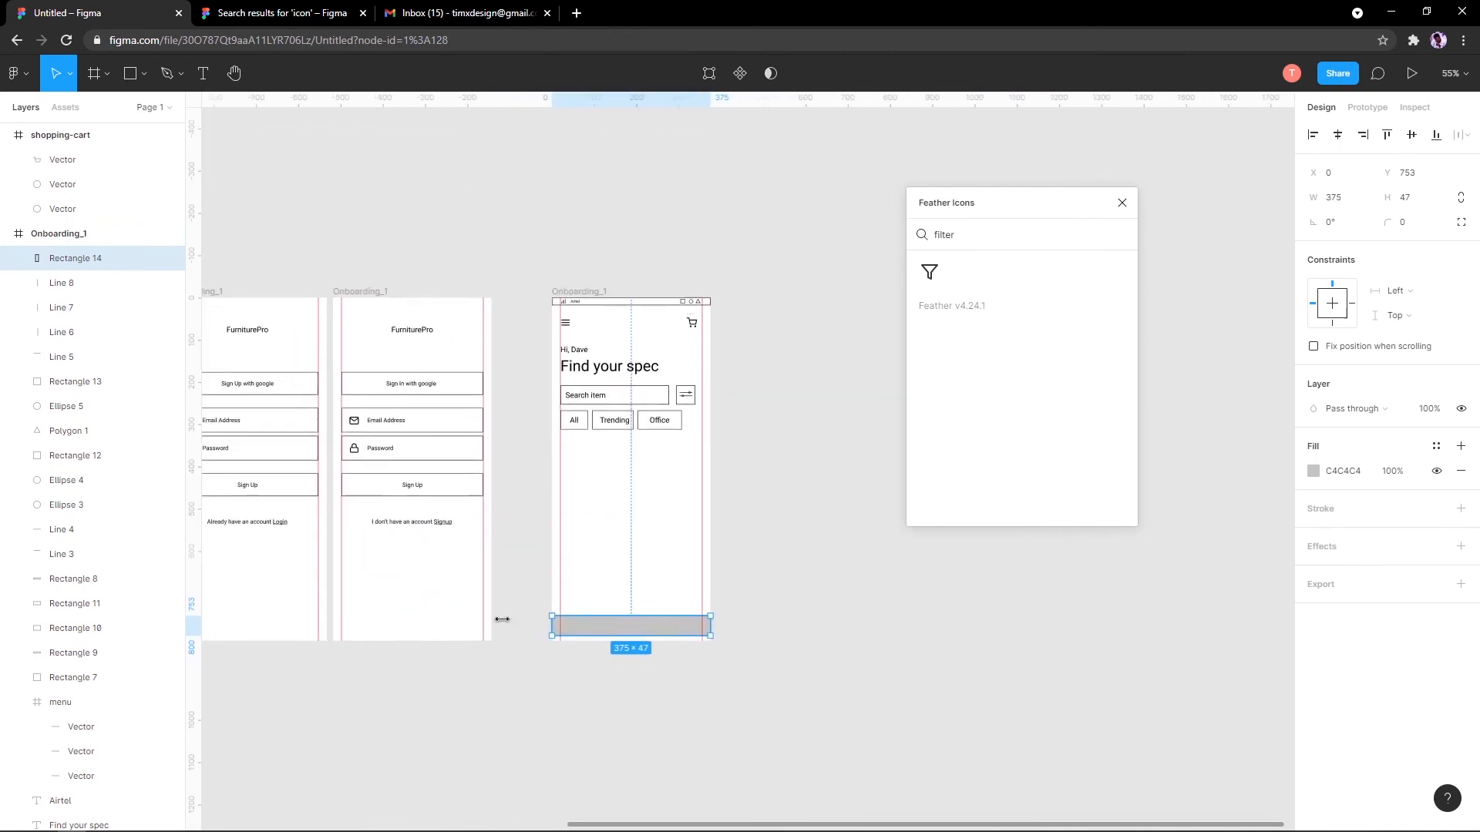
scroll(568, 631, "up", 4)
left_click_drag(685, 647, 561, 672)
scroll(449, 723, "down", 3)
scroll(537, 707, "up", 4)
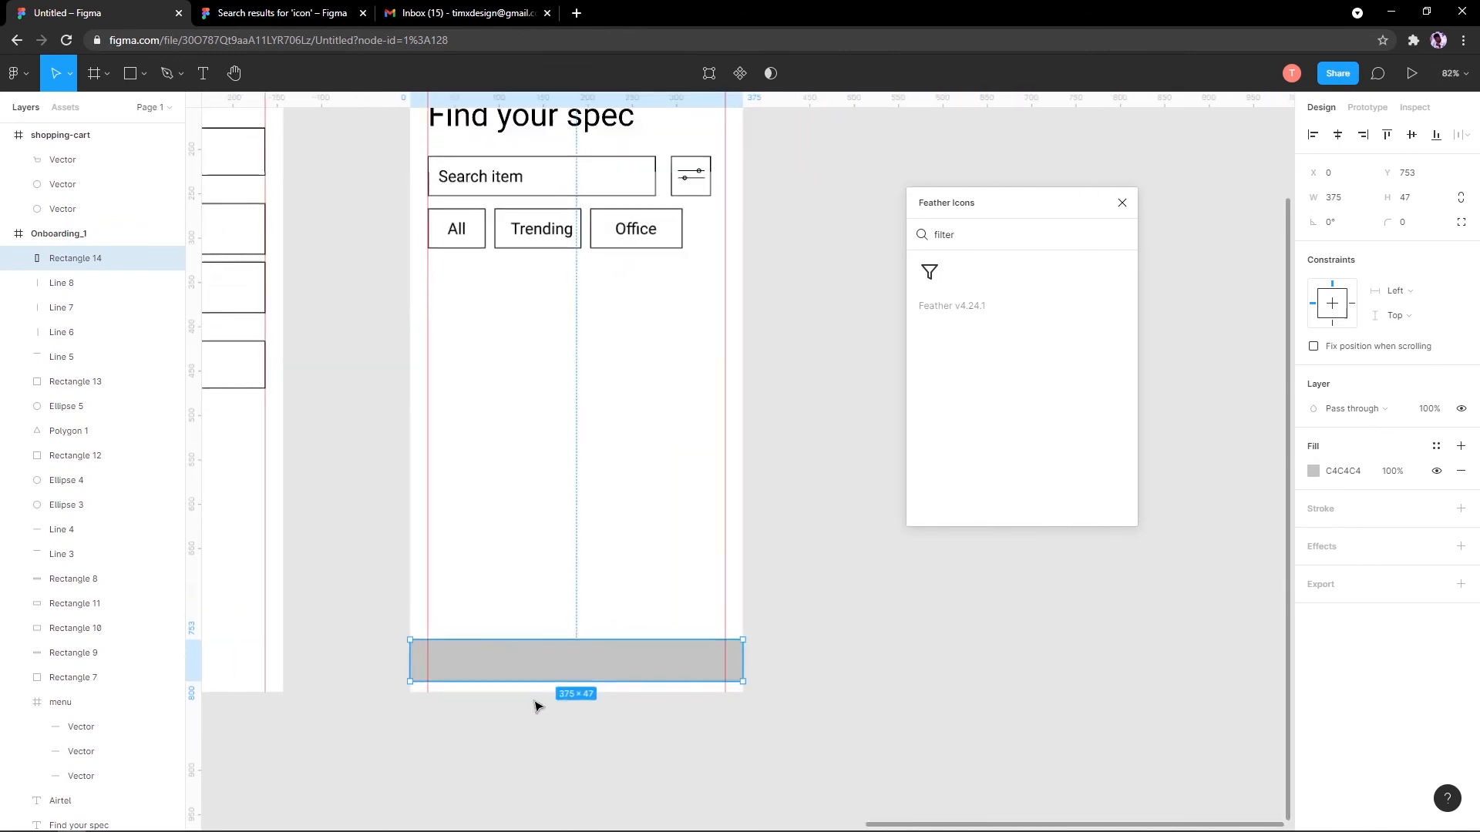
scroll(555, 694, "down", 3)
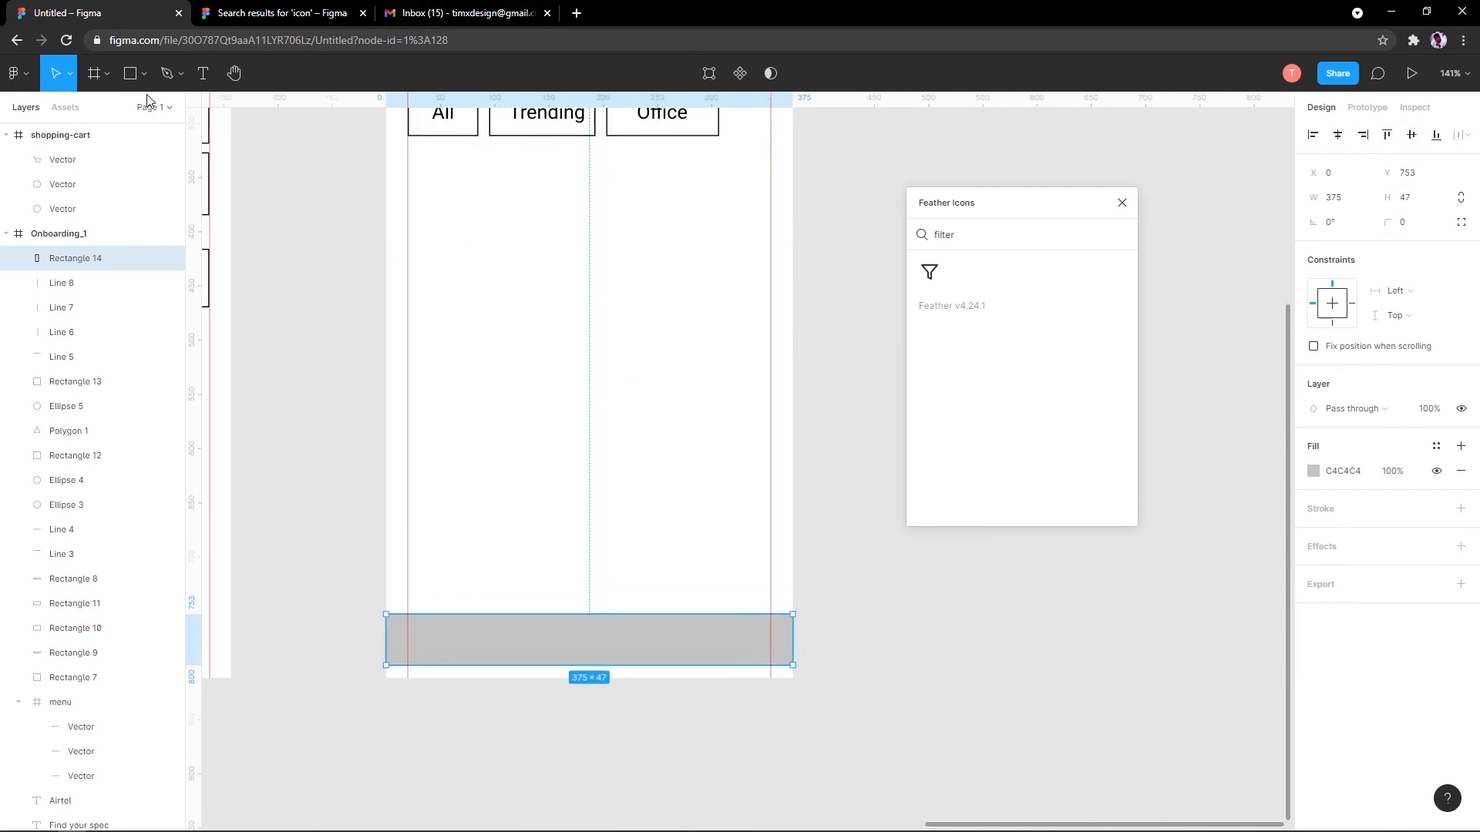
left_click(1460, 508)
left_click(1460, 470)
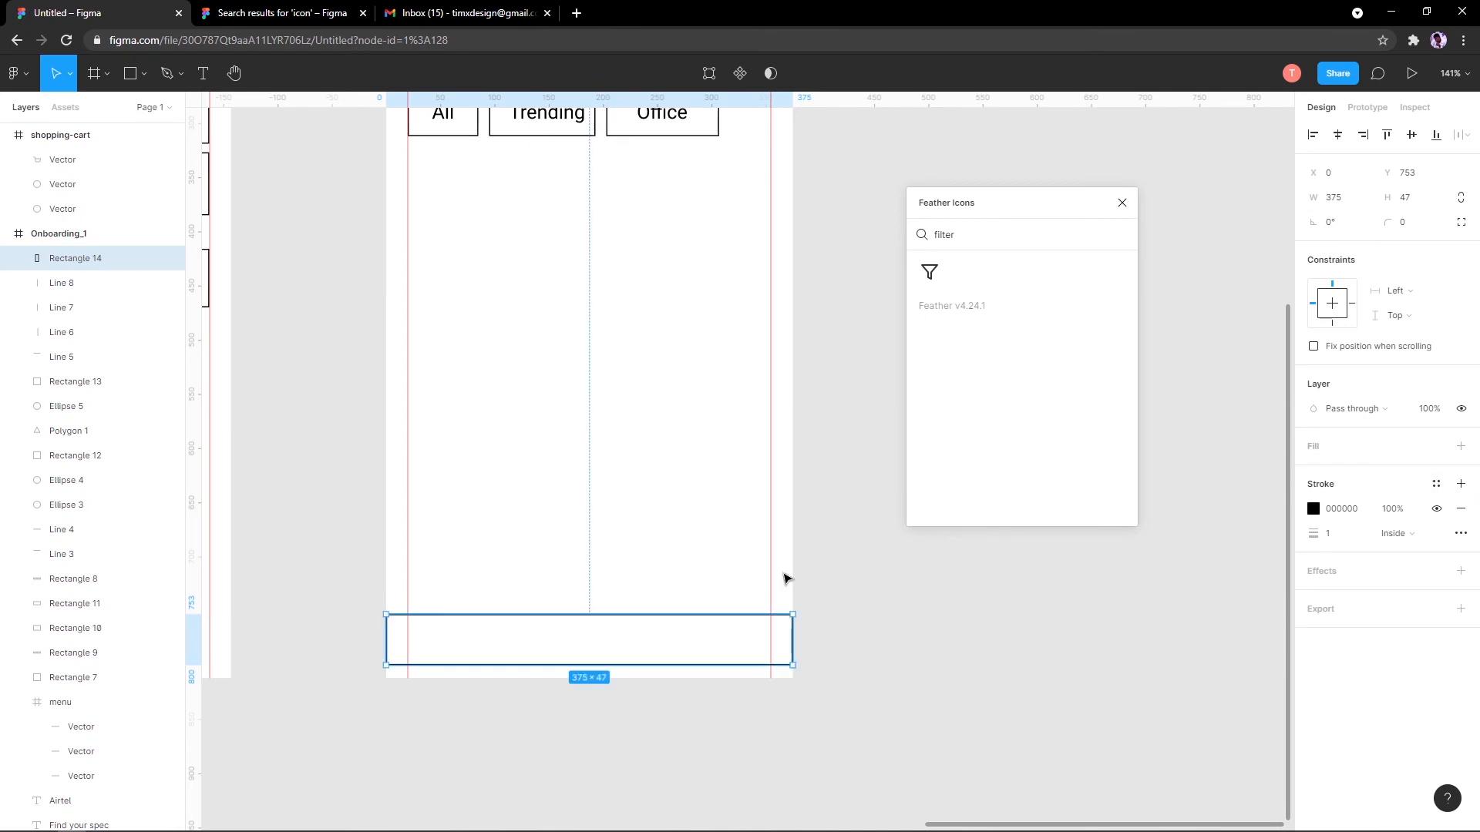
left_click_drag(603, 640, 598, 654)
scroll(598, 654, "down", 1)
scroll(598, 654, "down", 2)
scroll(568, 683, "up", 3)
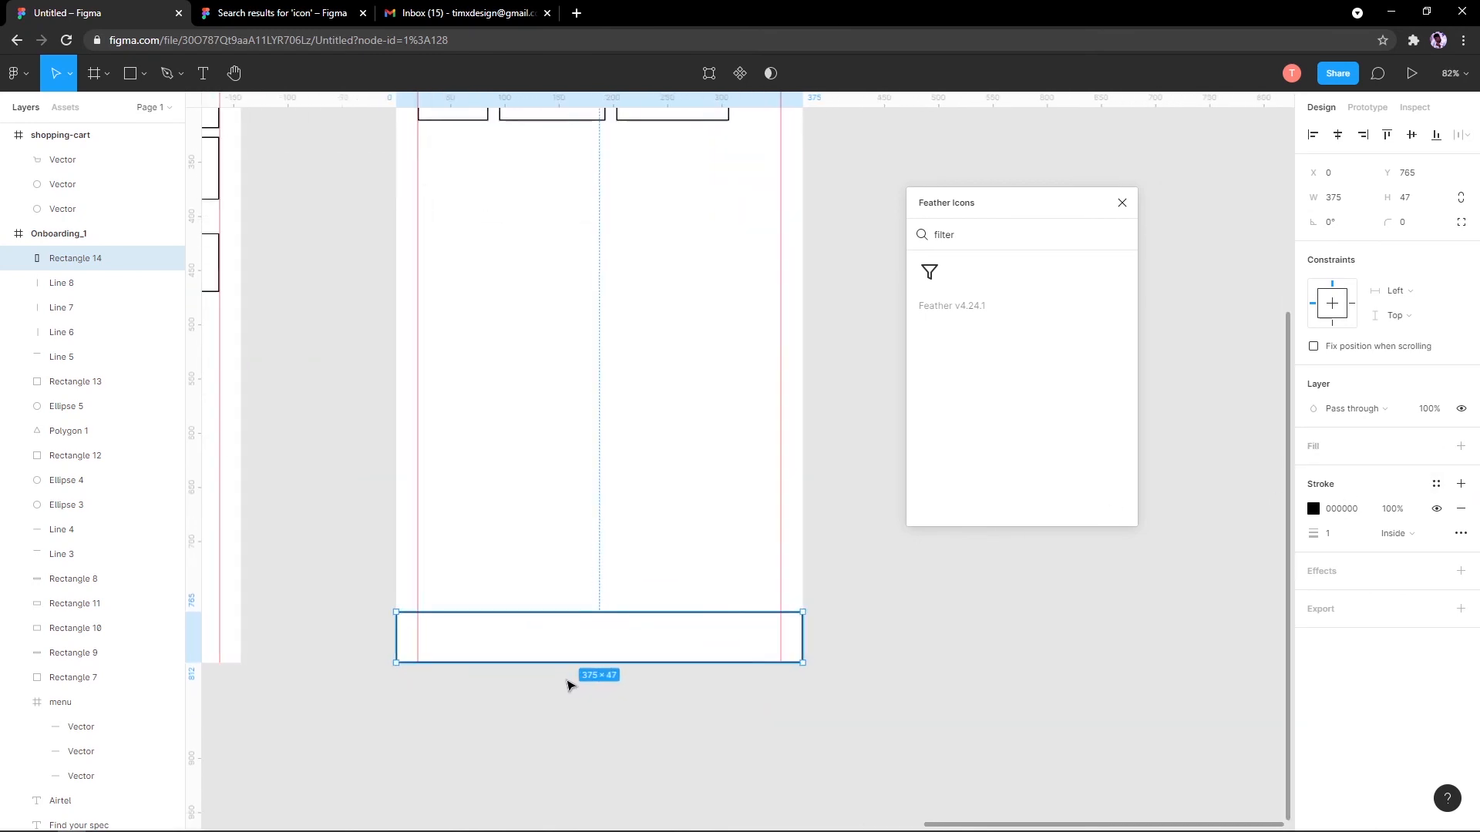
scroll(751, 417, "down", 1)
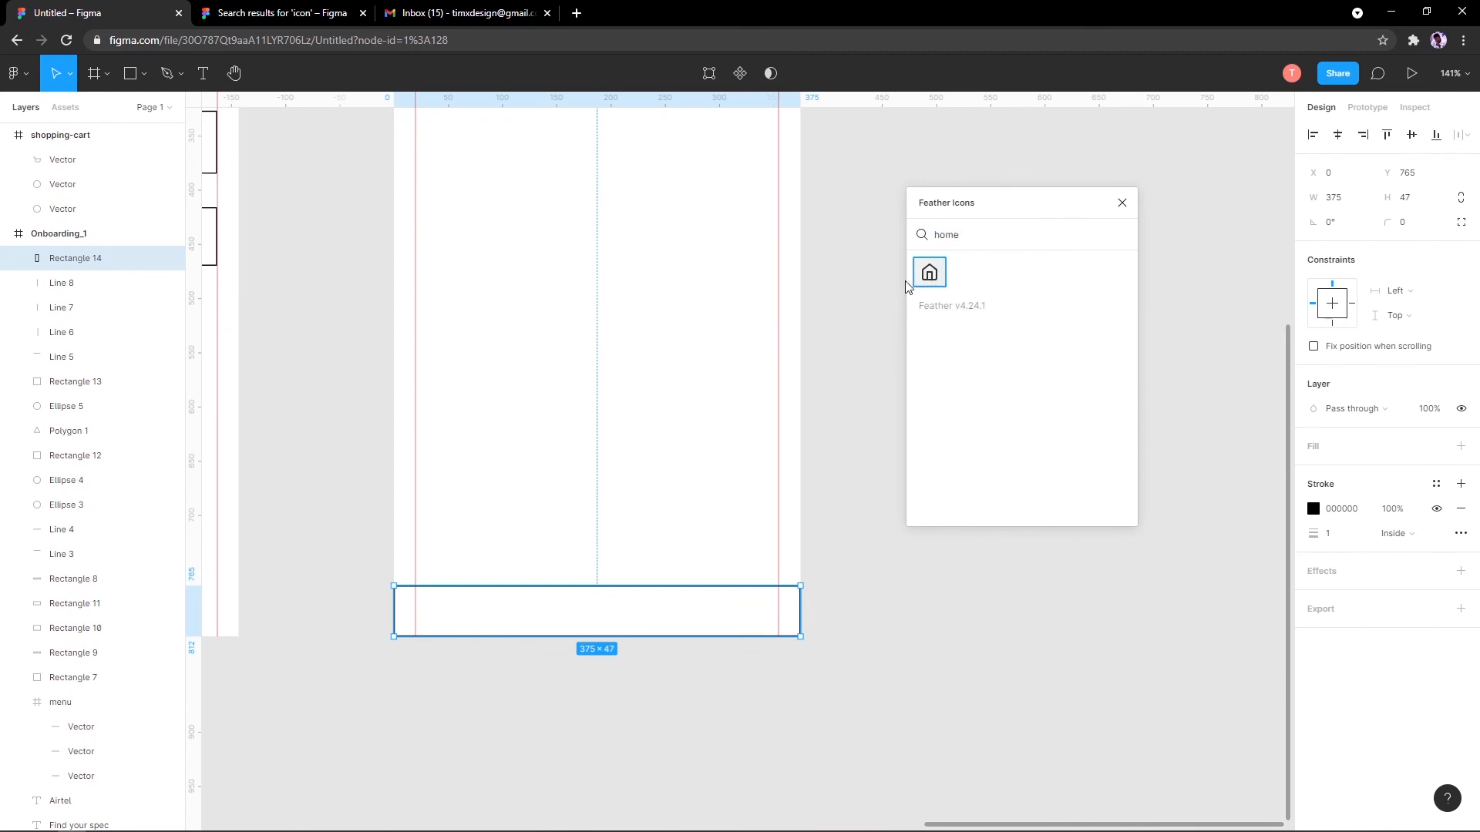
Step: Insert the Feather home and shopping-bag icons, then search for the user icon
left_click(910, 284)
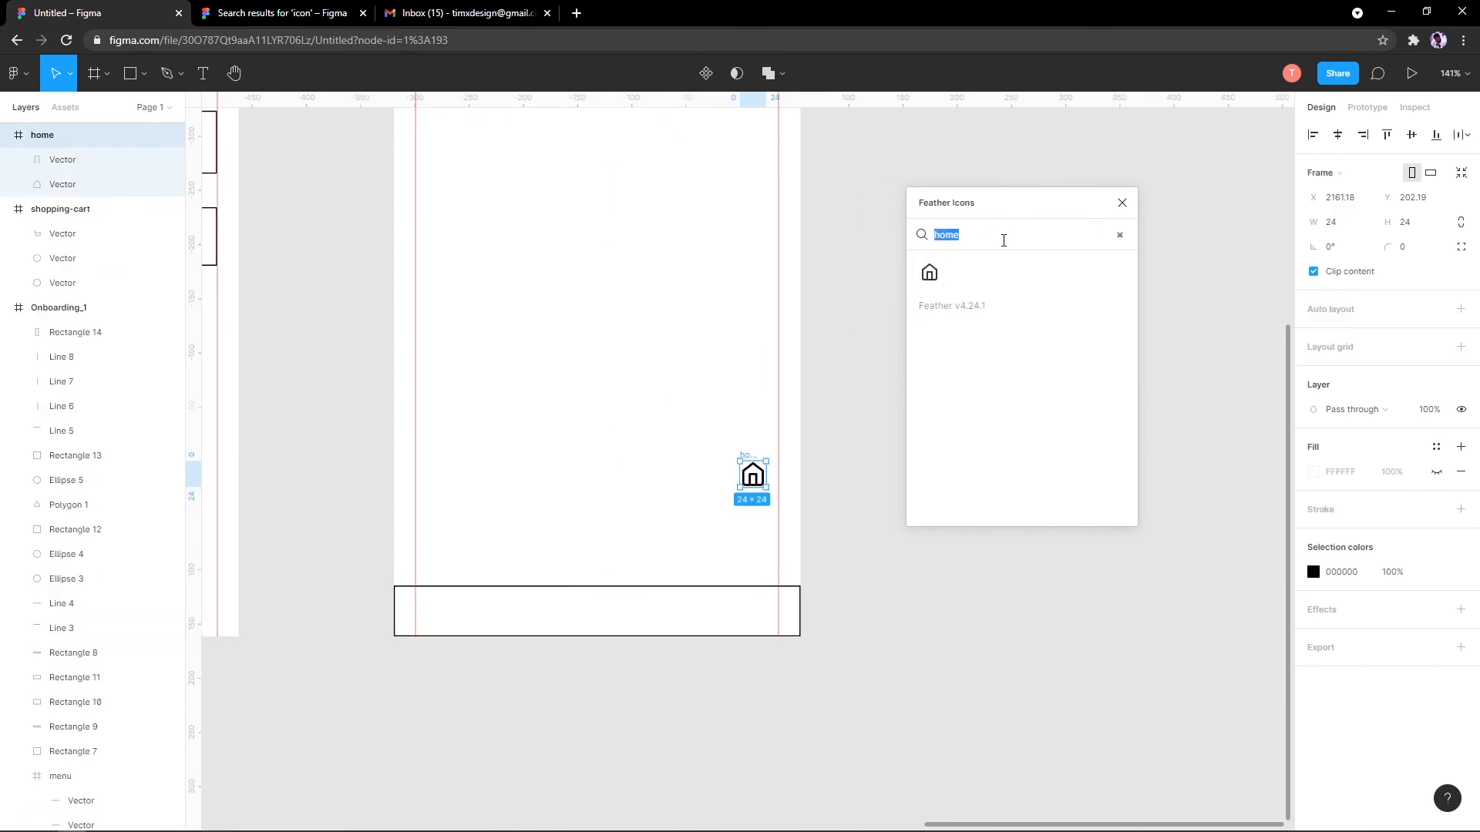
left_click(1003, 240)
type("st")
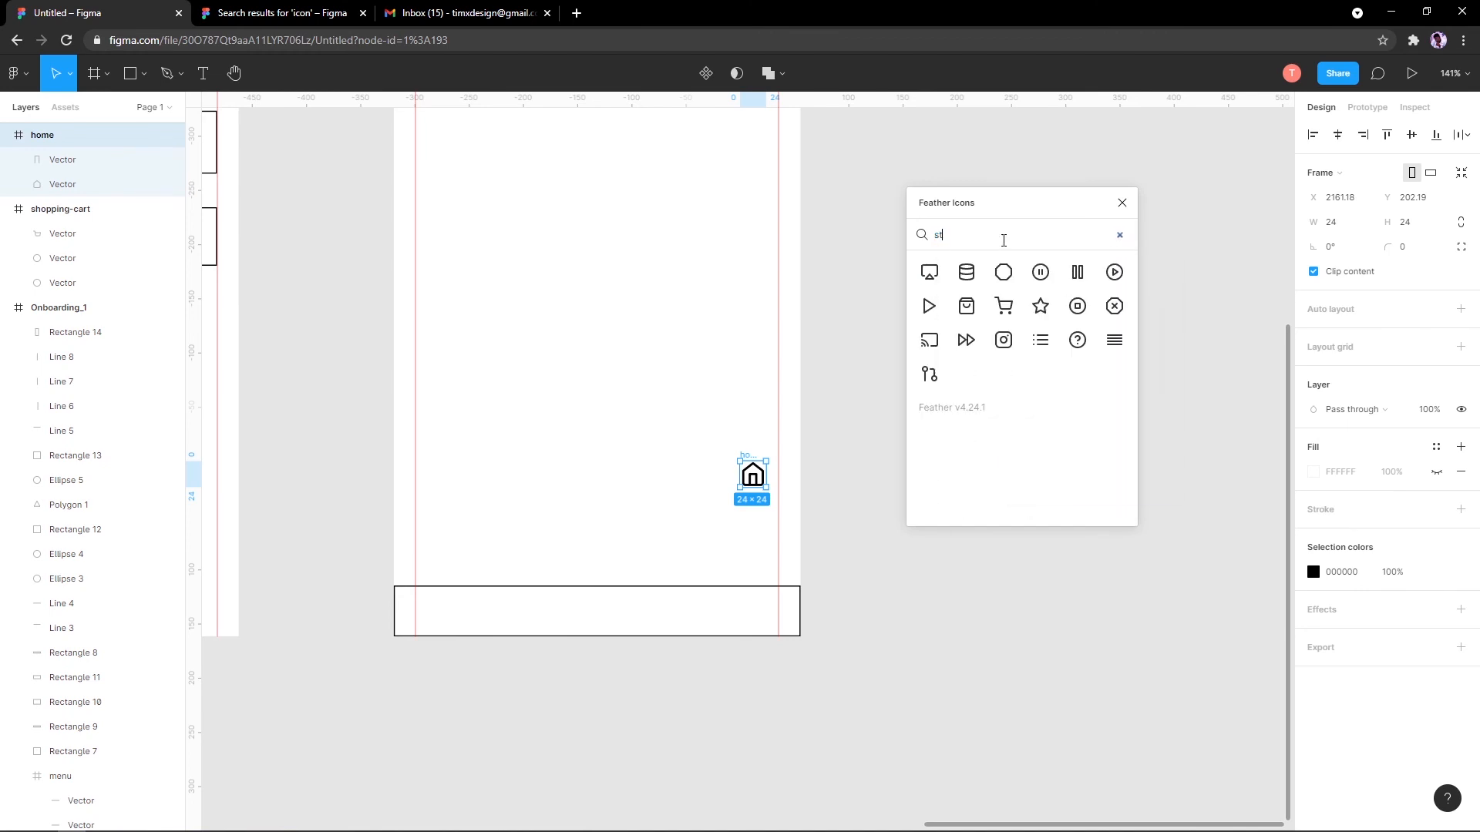
key("super+period")
left_click(1029, 232)
type("tore")
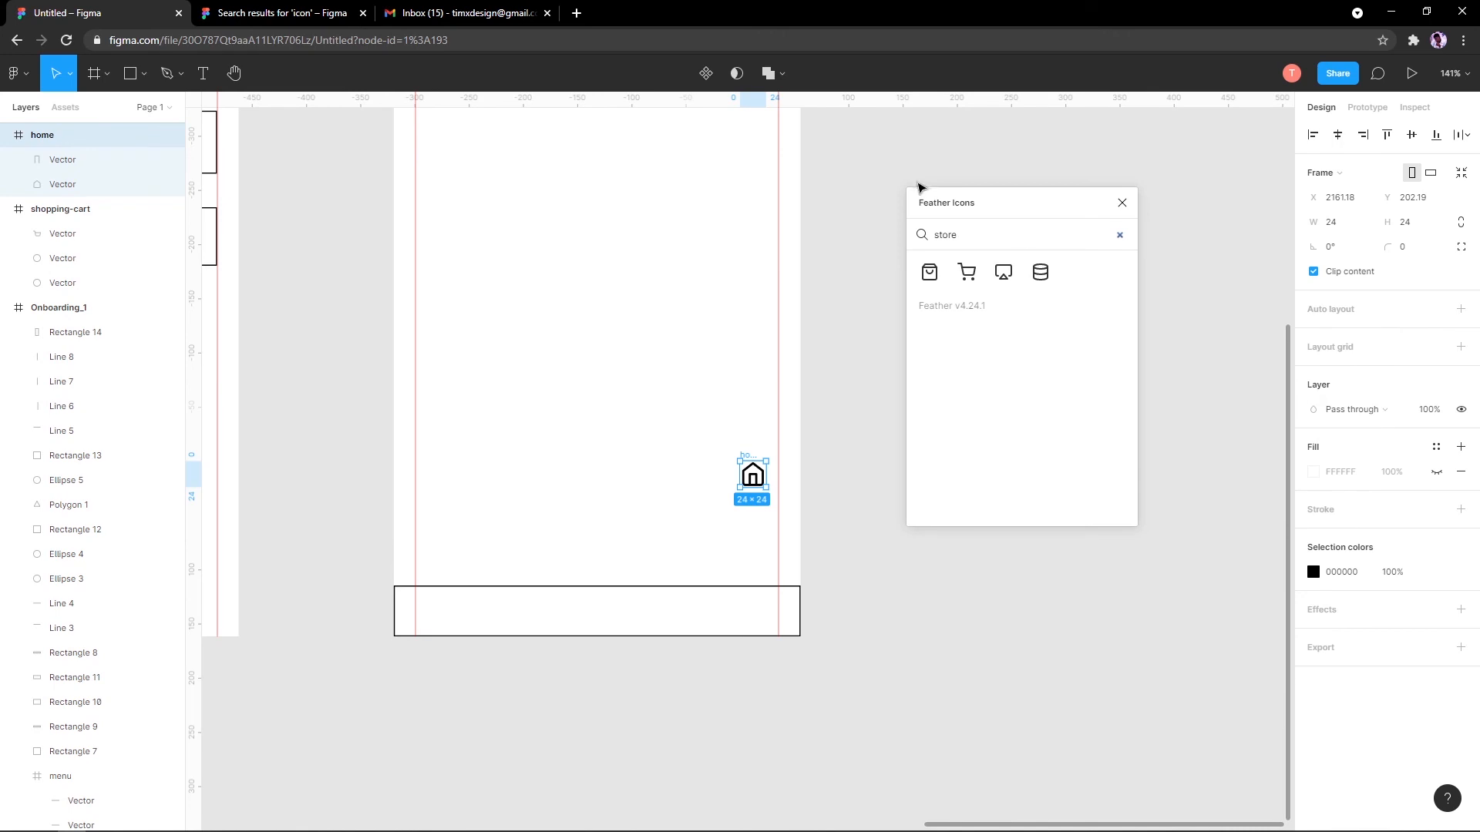
left_click(922, 276)
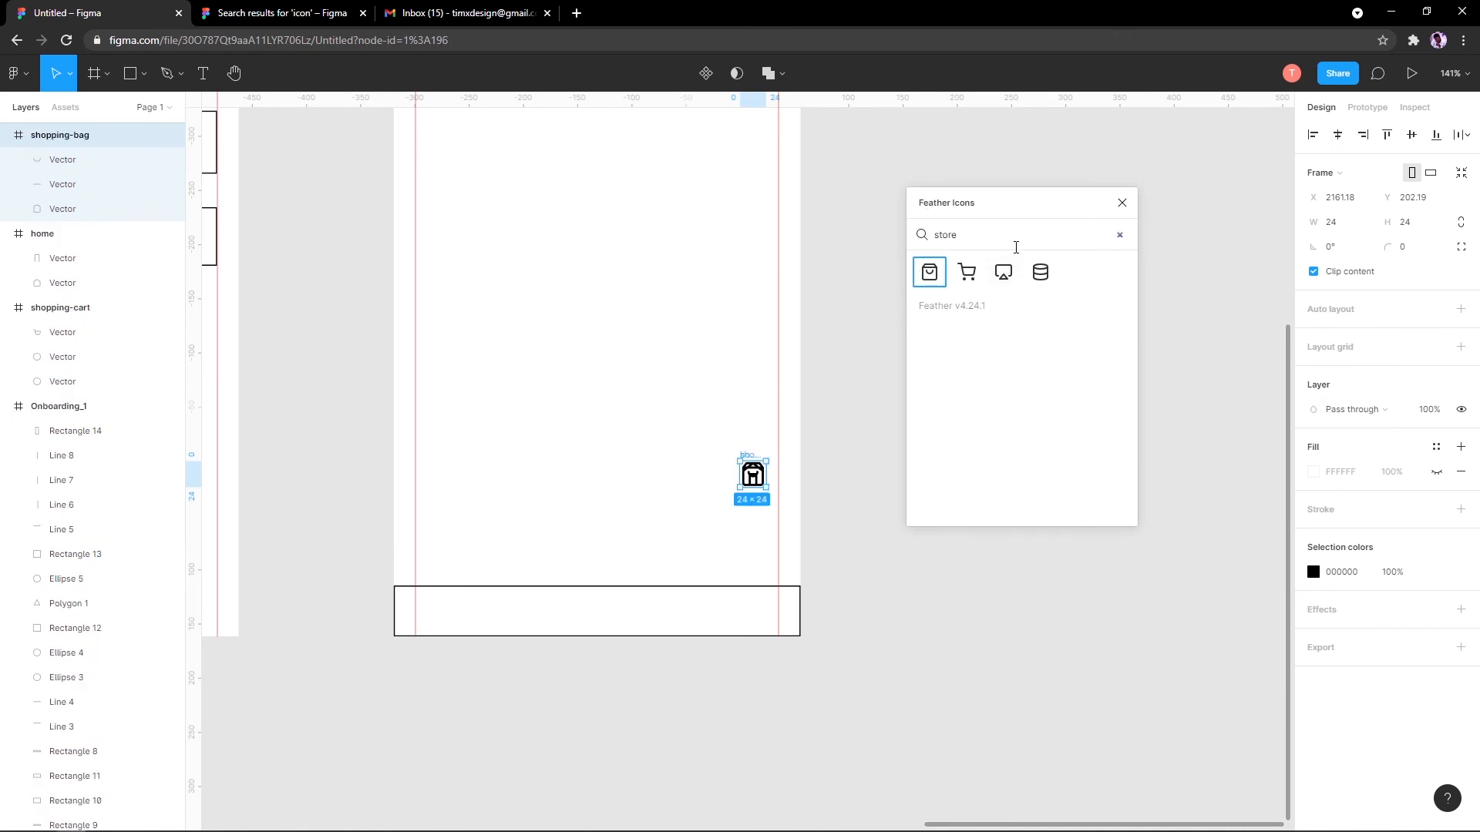
type("accoun")
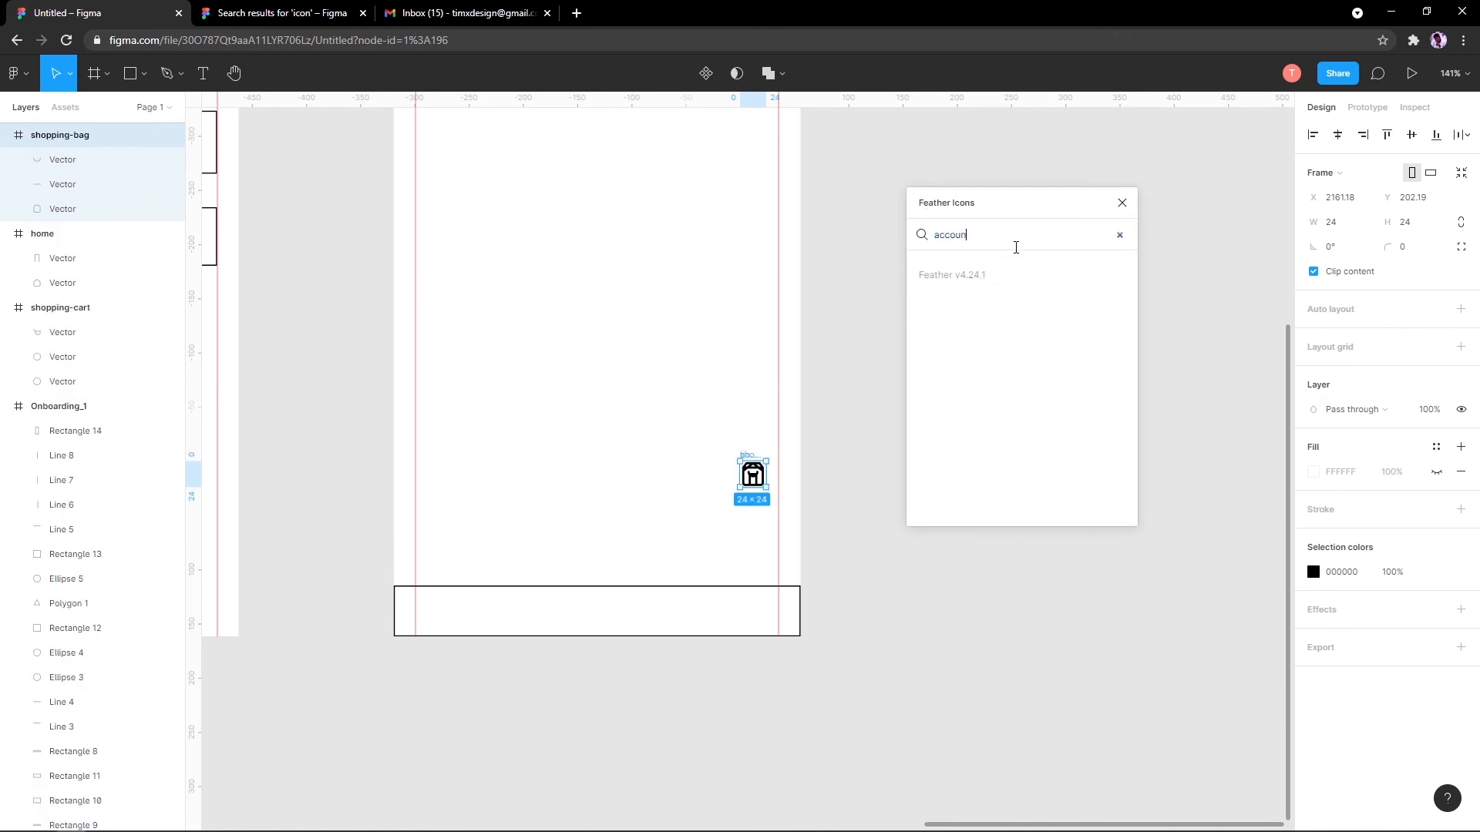
type("user")
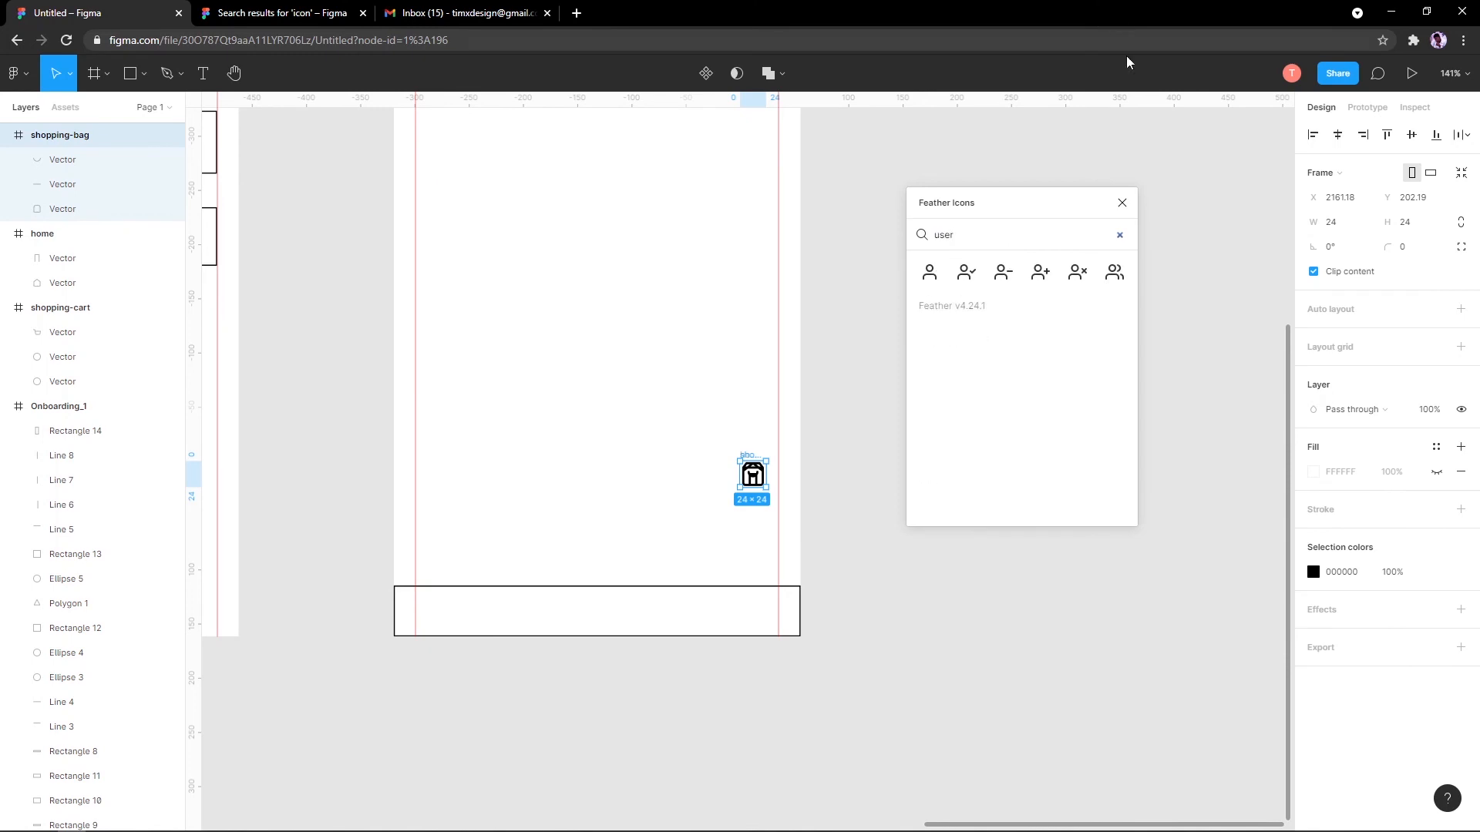
Step: Select the stacked home, shopping-bag and user icons and move them into the bottom bar
scroll(710, 512, "up", 3)
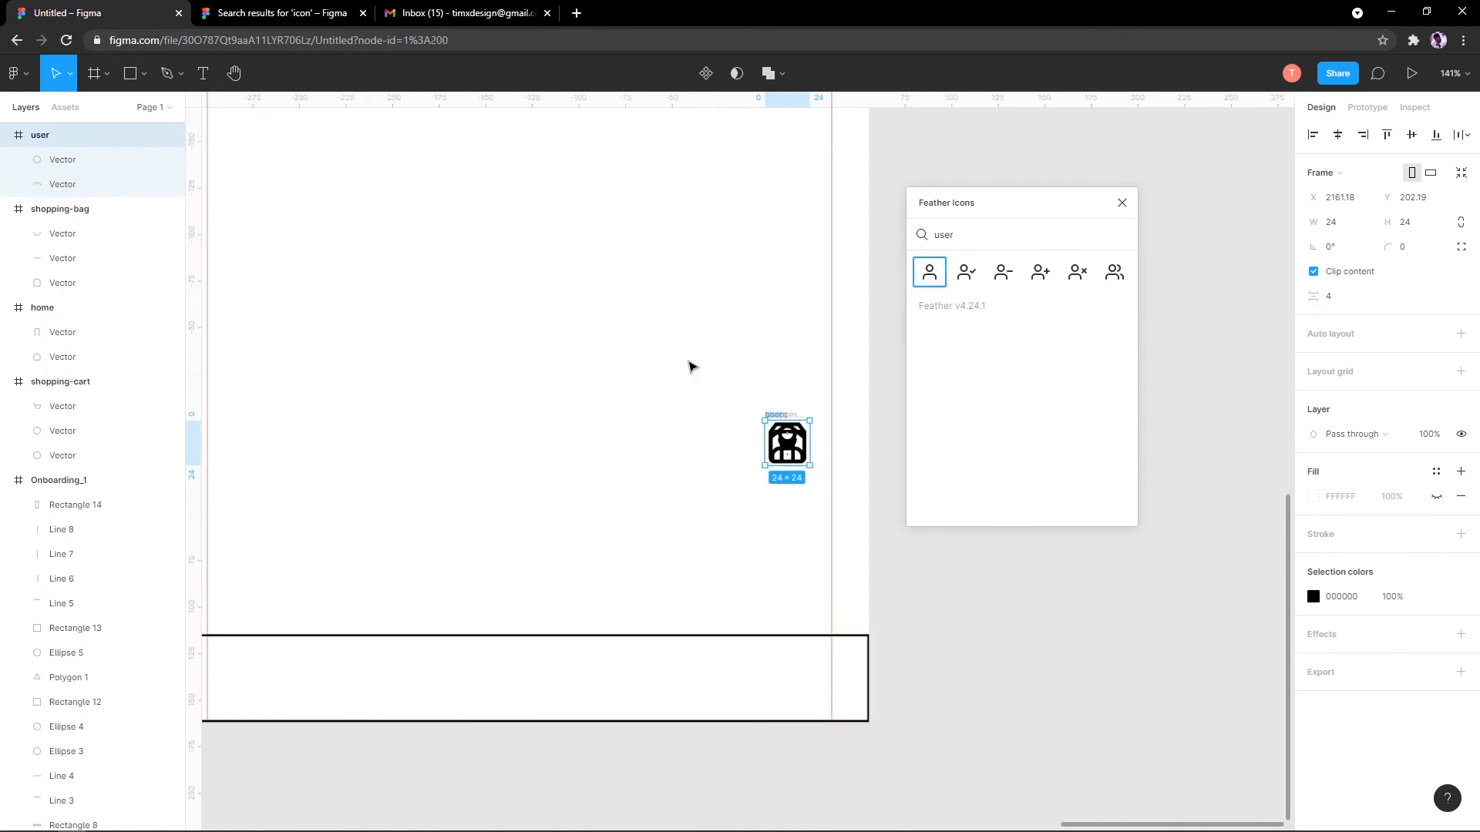
left_click_drag(680, 318, 476, 564)
key("ctrl+z")
left_click_drag(655, 343, 835, 502)
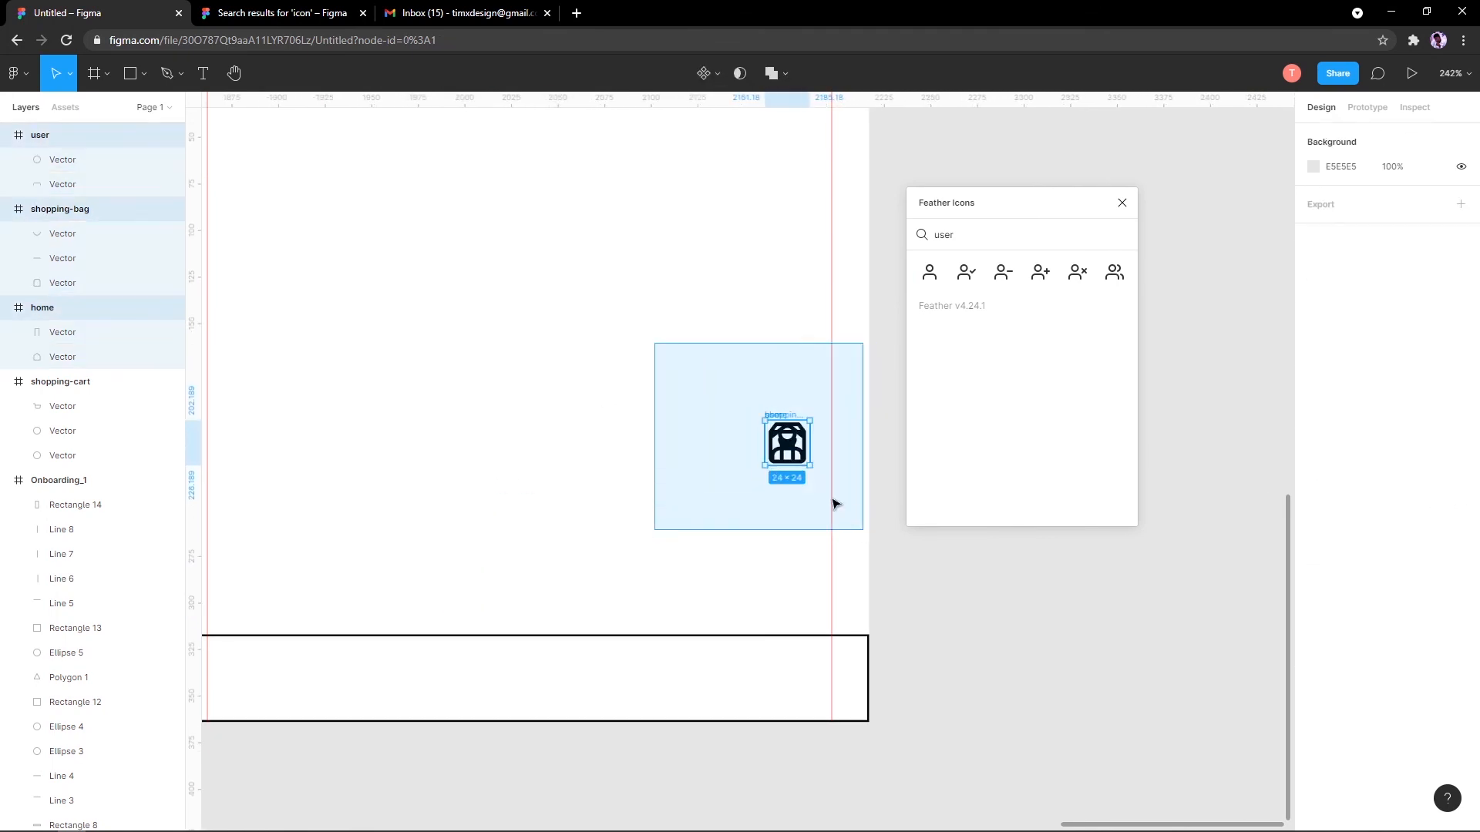
left_click_drag(791, 417, 525, 651)
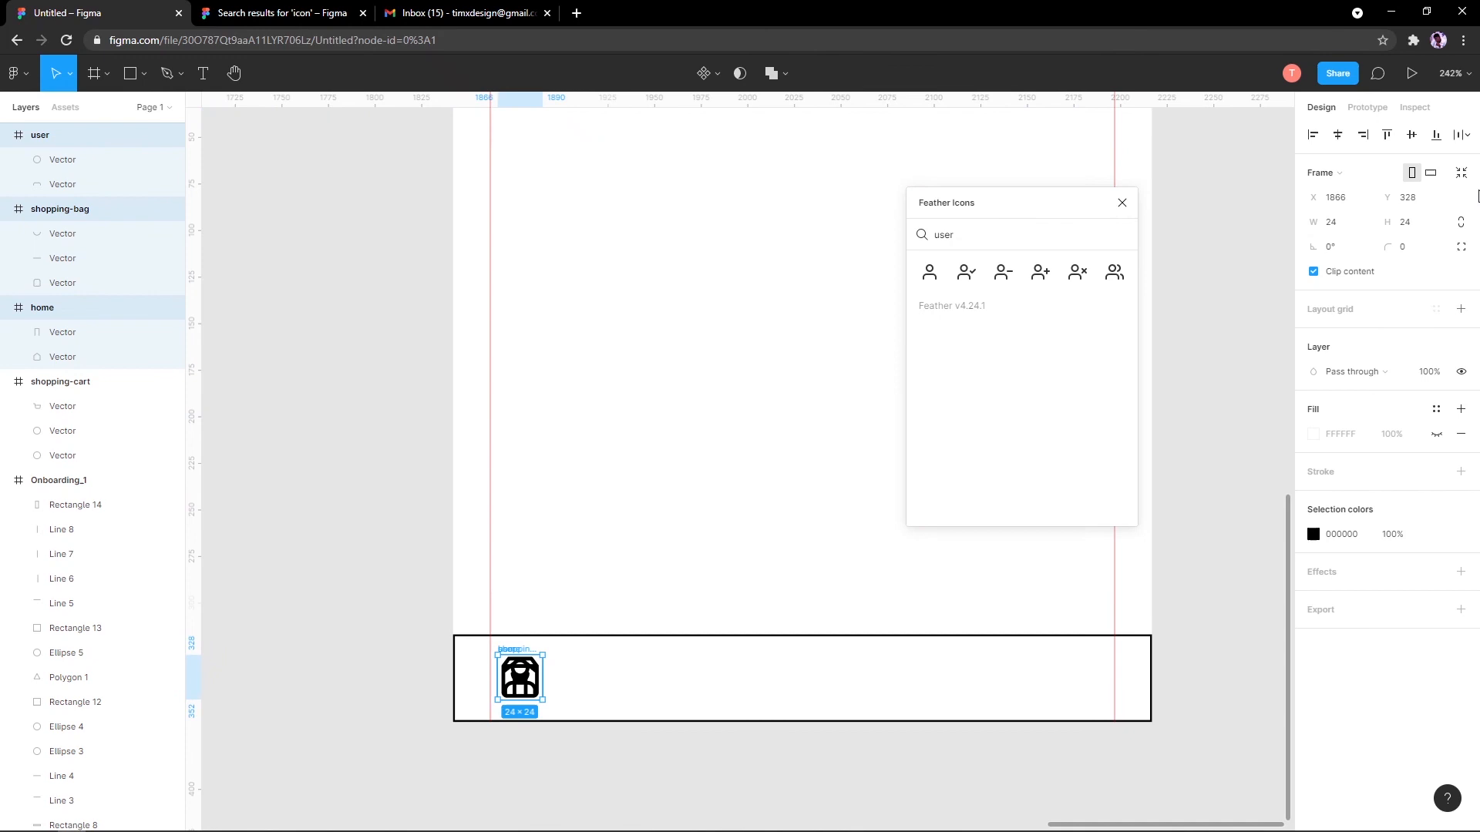
Step: Pull the user and shopping-bag icons out of the stack and select all three icons
left_click(1456, 136)
left_click(1336, 205)
left_click(751, 462)
left_click_drag(521, 677, 649, 677)
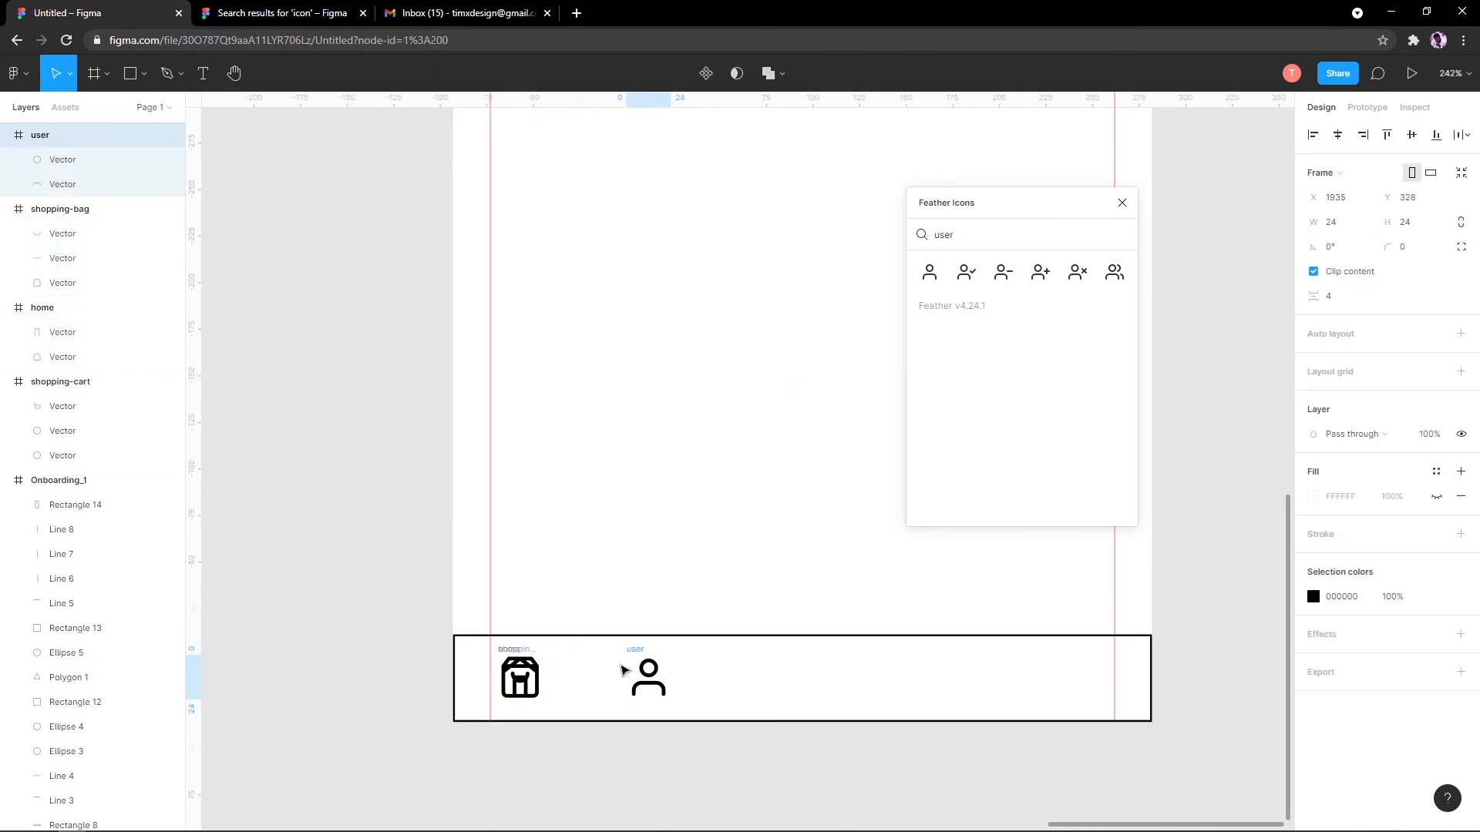
left_click_drag(529, 669, 595, 669)
left_click(520, 676, "shift")
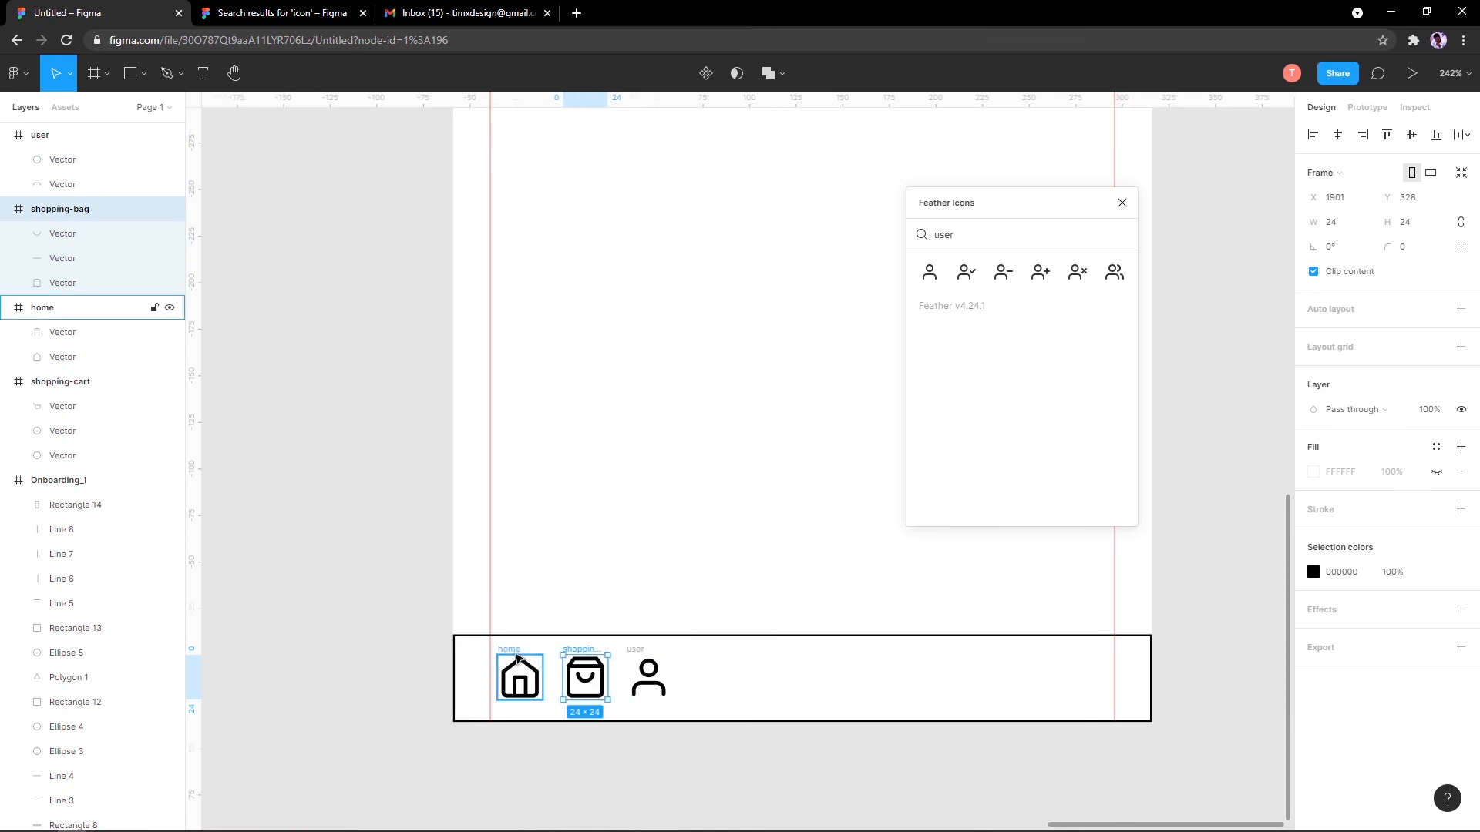
left_click(645, 659, "shift")
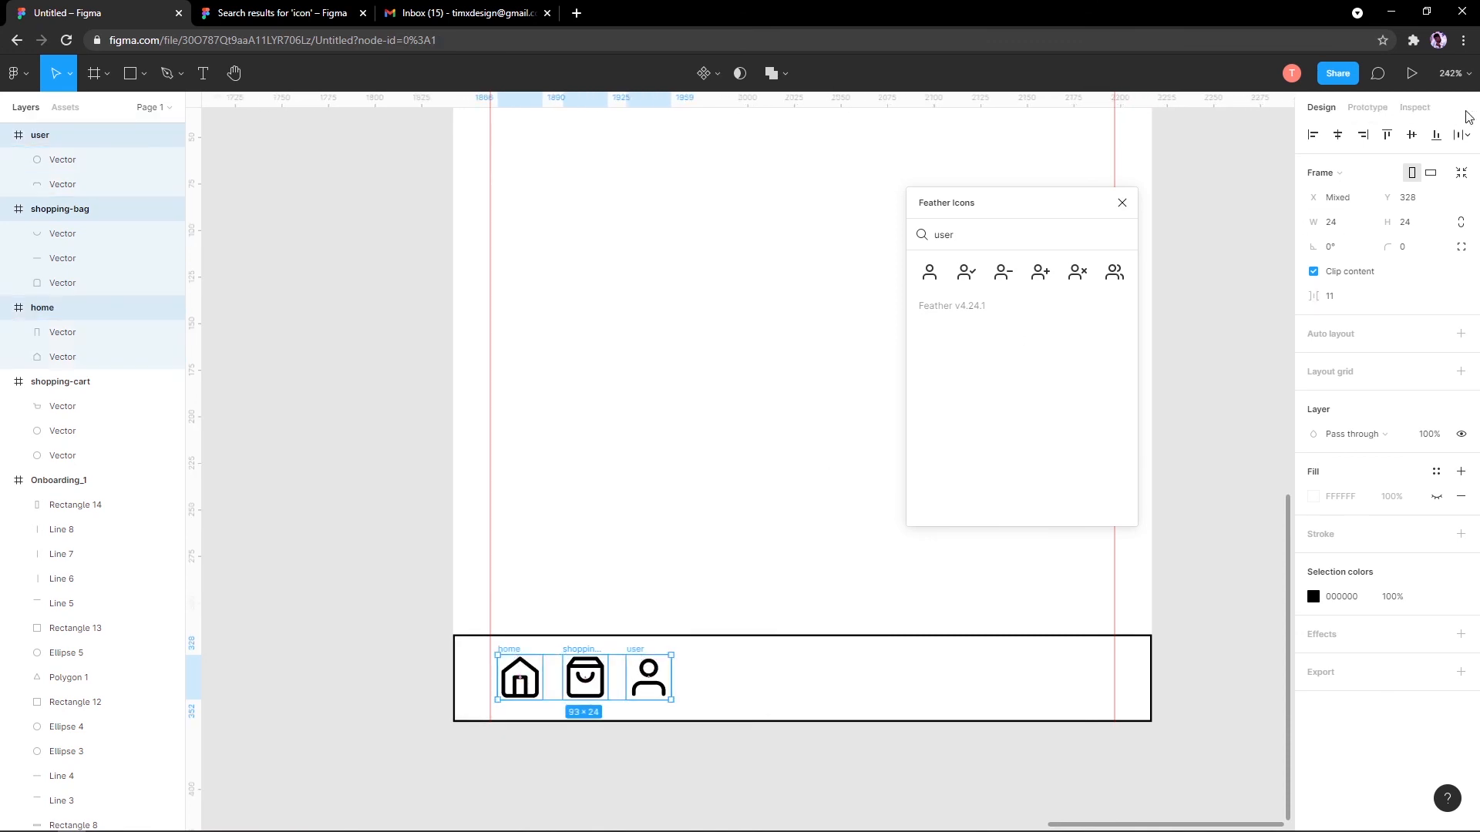
Step: Distribute the three icons horizontally at spacing 111 and centre the row in the bar
left_click(1467, 135)
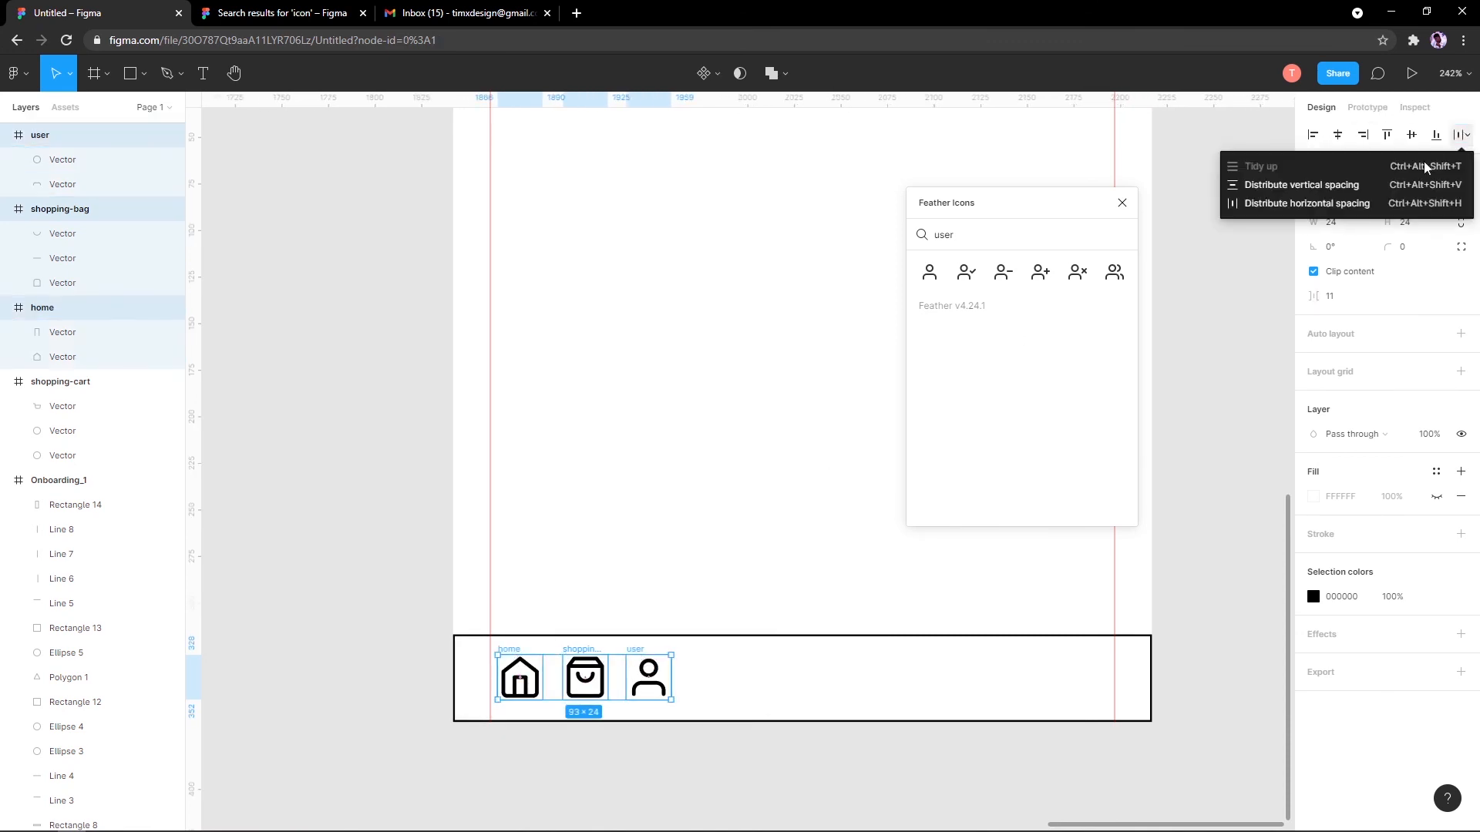
left_click(1310, 204)
left_click_drag(1304, 295, 1476, 296)
left_click(1467, 135)
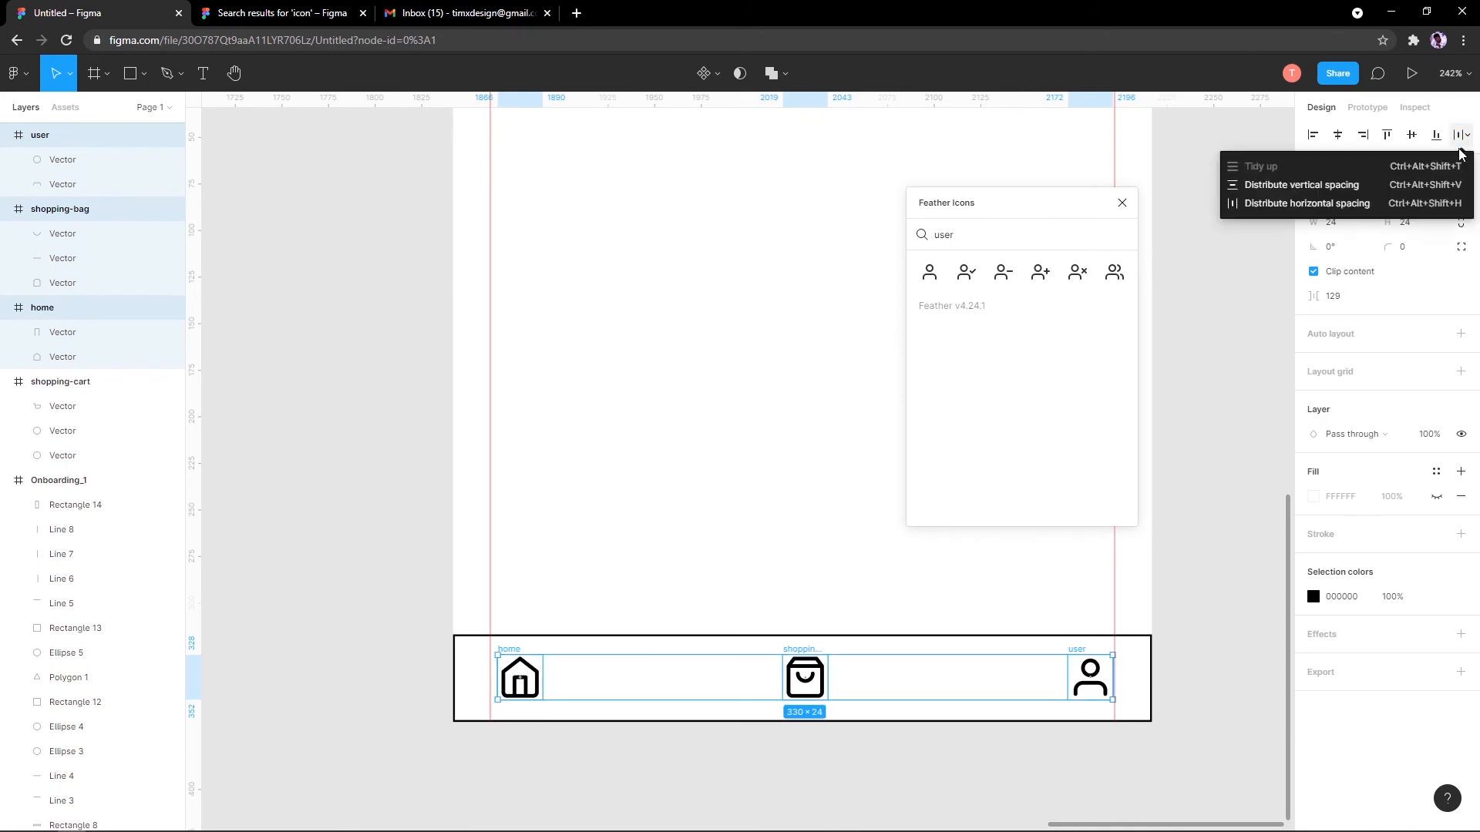
left_click(1325, 207)
scroll(847, 524, "down", 3)
scroll(847, 524, "right", 2)
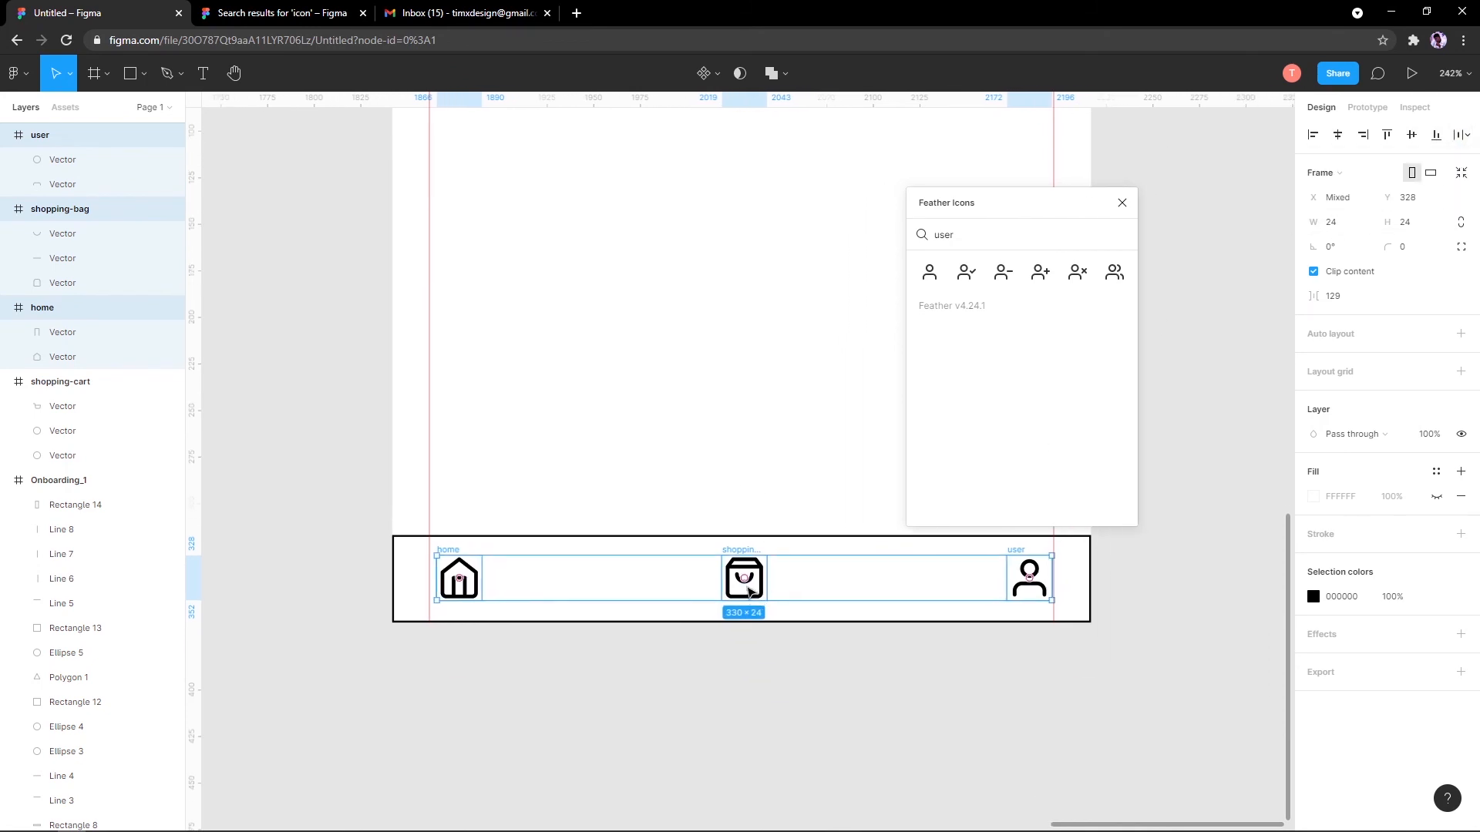
left_click_drag(747, 590, 739, 591)
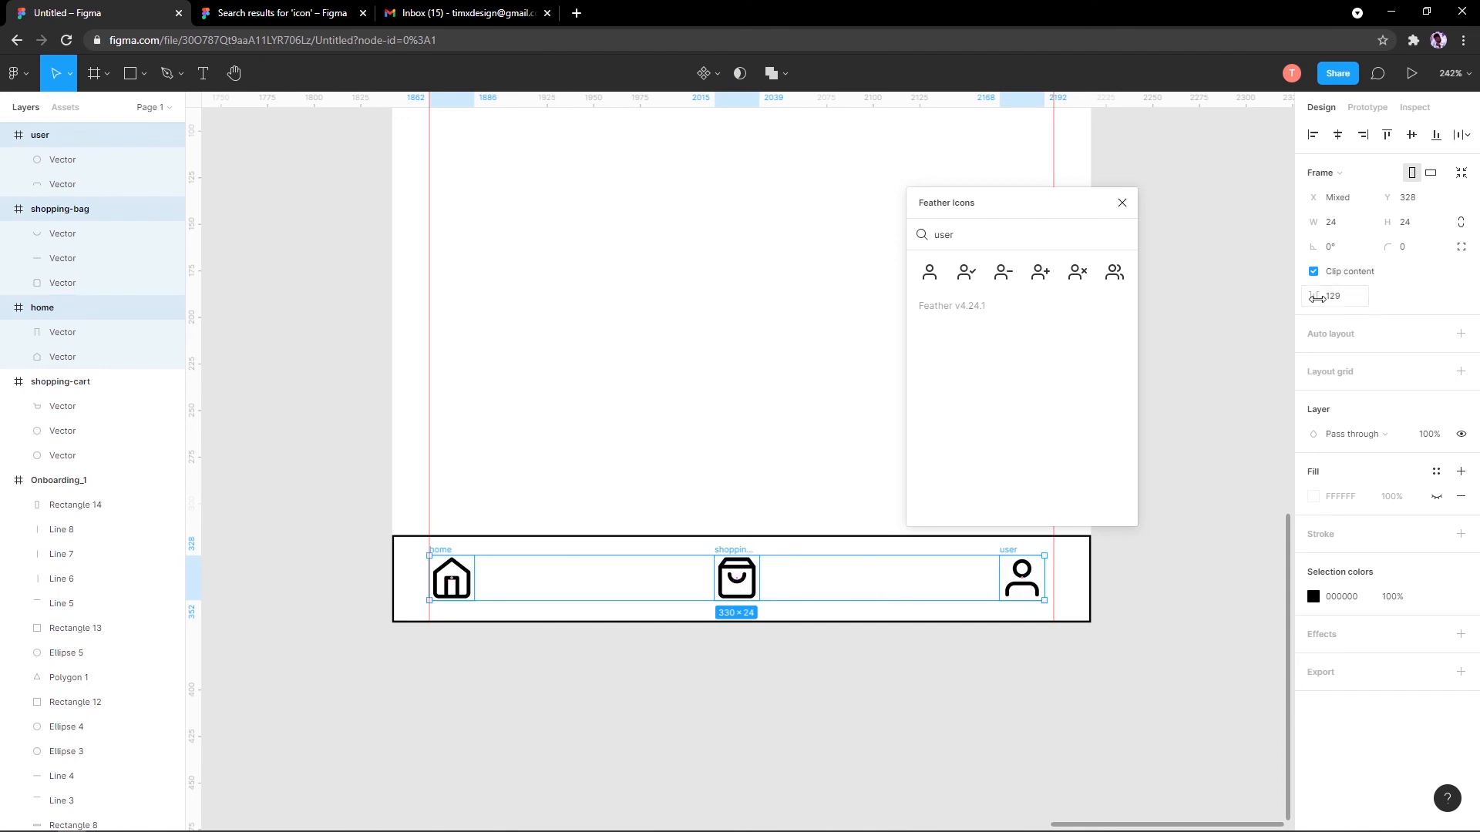
left_click_drag(1317, 297, 1304, 298)
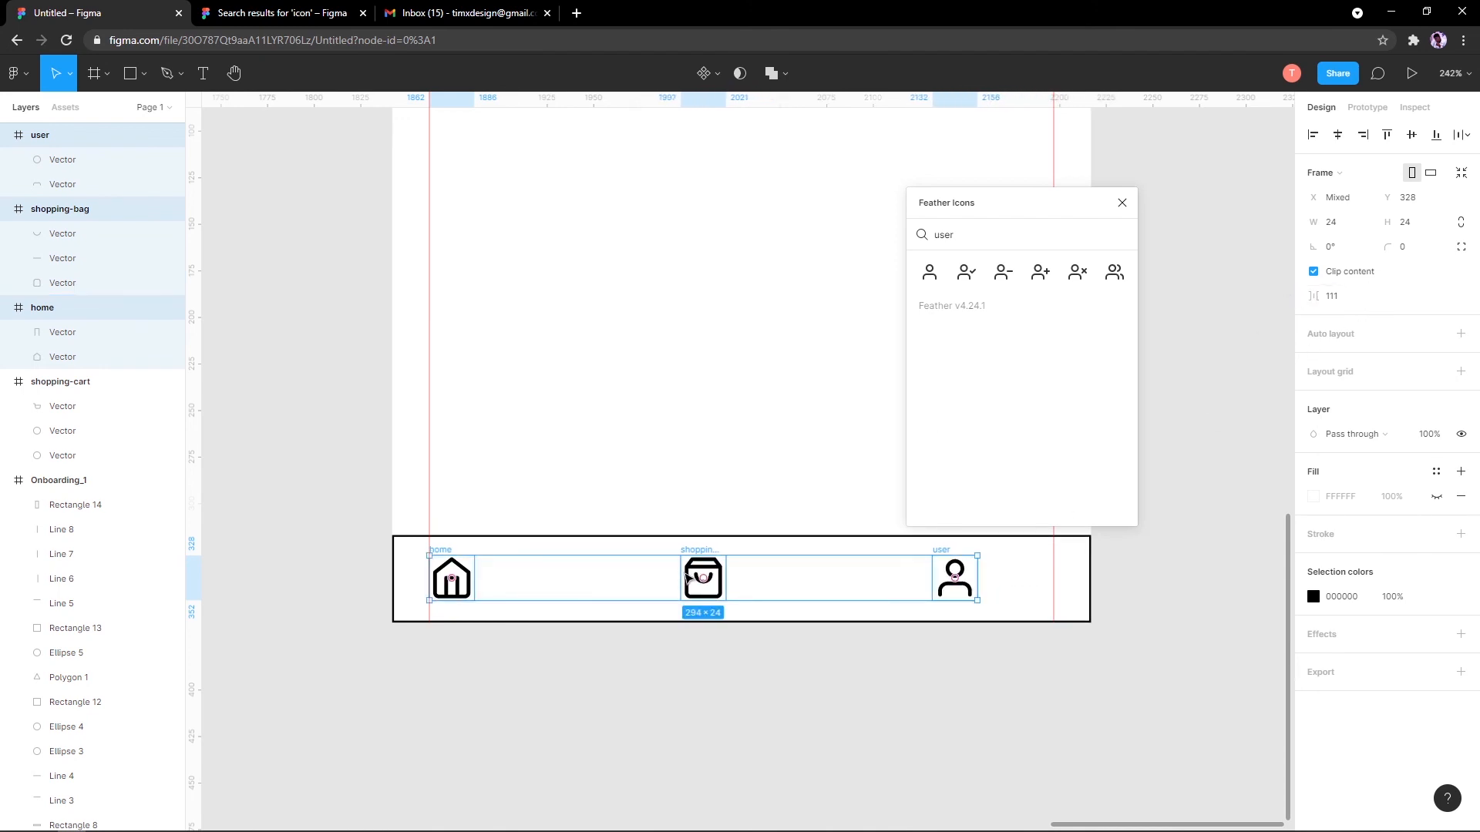
left_click_drag(686, 578, 726, 580)
scroll(684, 545, "down", 8)
scroll(704, 508, "up", 2)
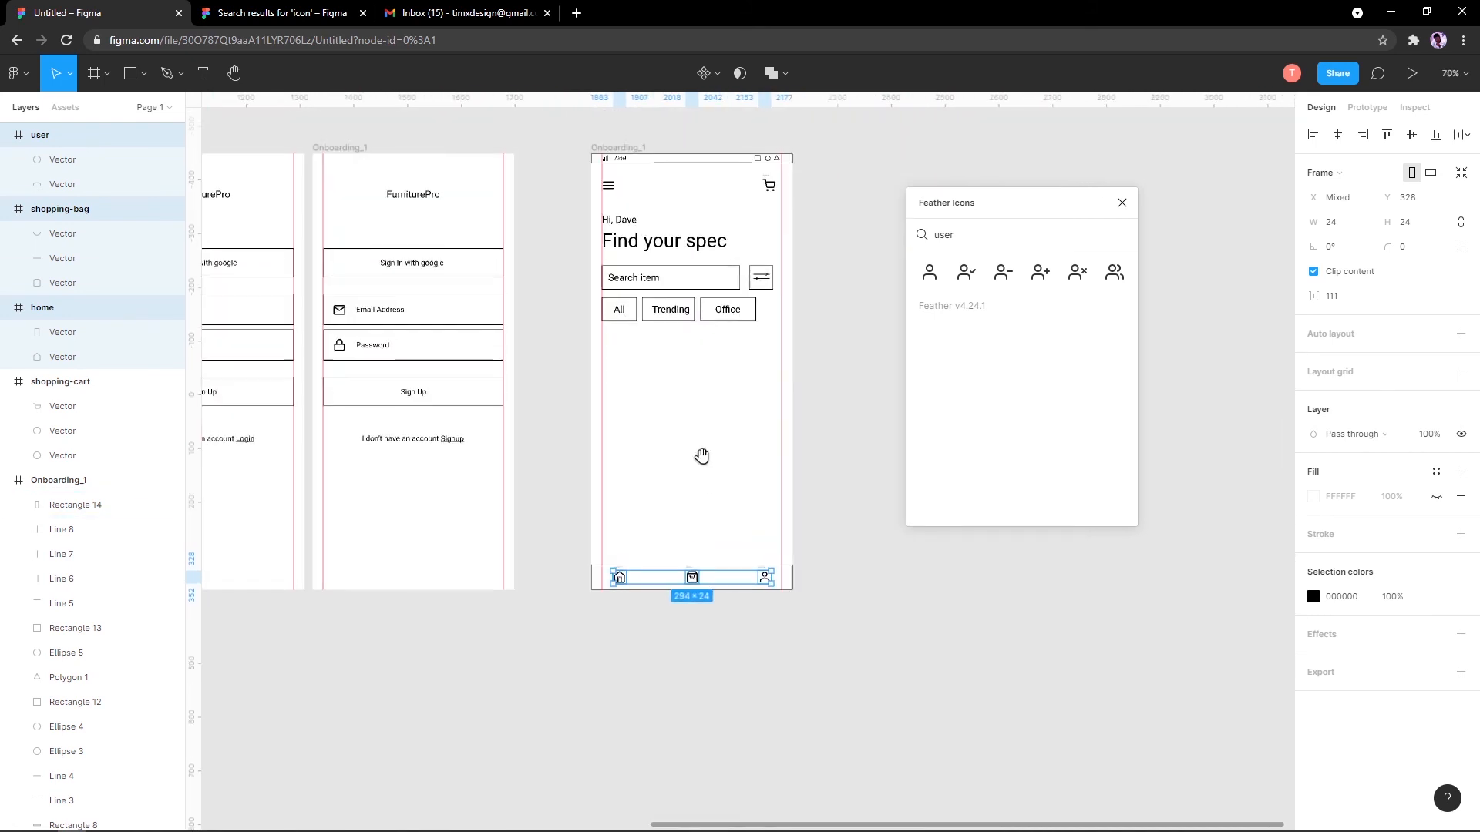
Step: Zoom out to the whole screen, pick the Rectangle tool and select the Onboarding_1 frame
key("Escape")
scroll(704, 512, "down", 5)
scroll(662, 493, "up", 6)
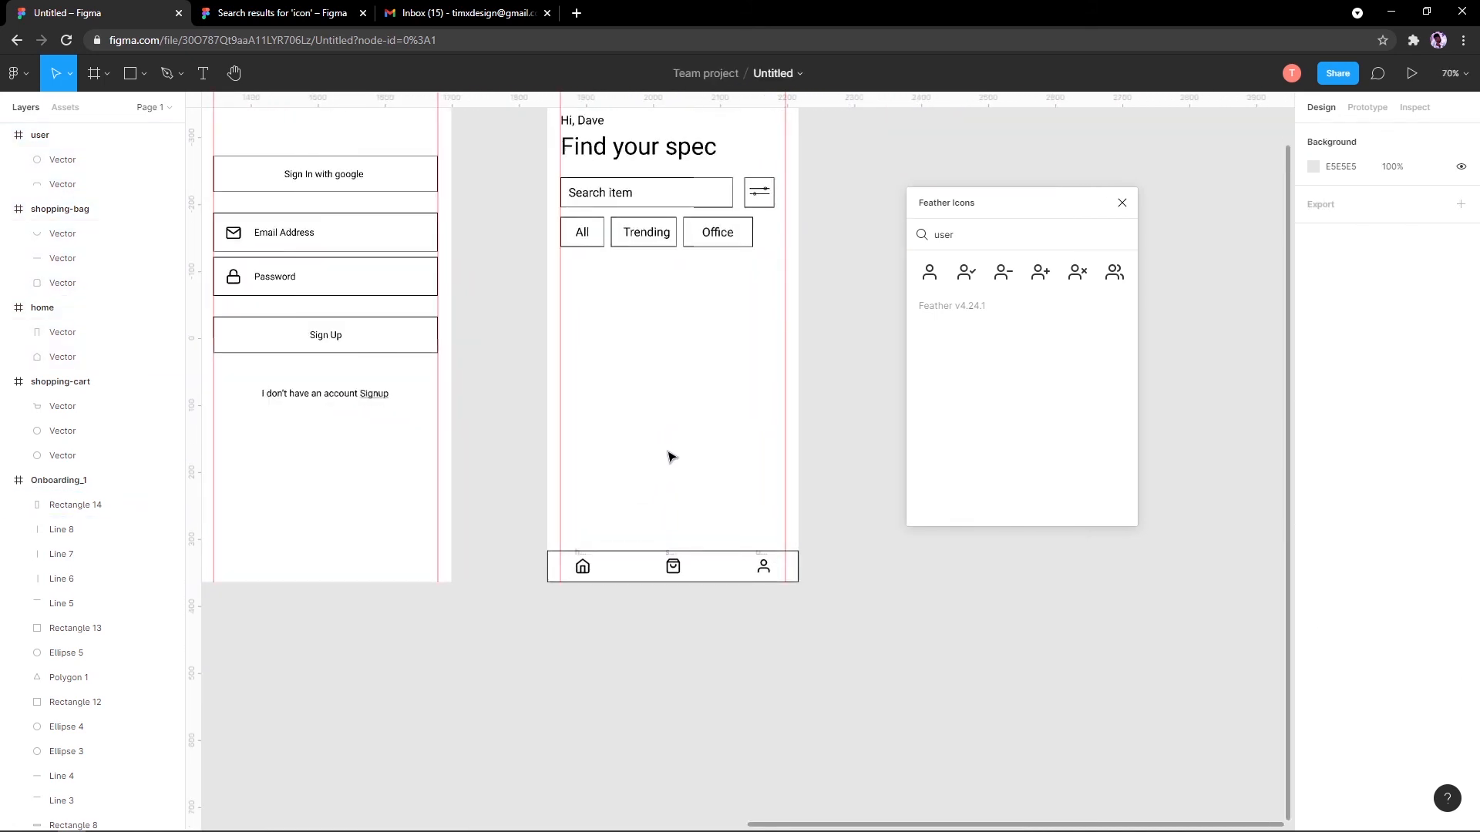
scroll(667, 457, "up", 4)
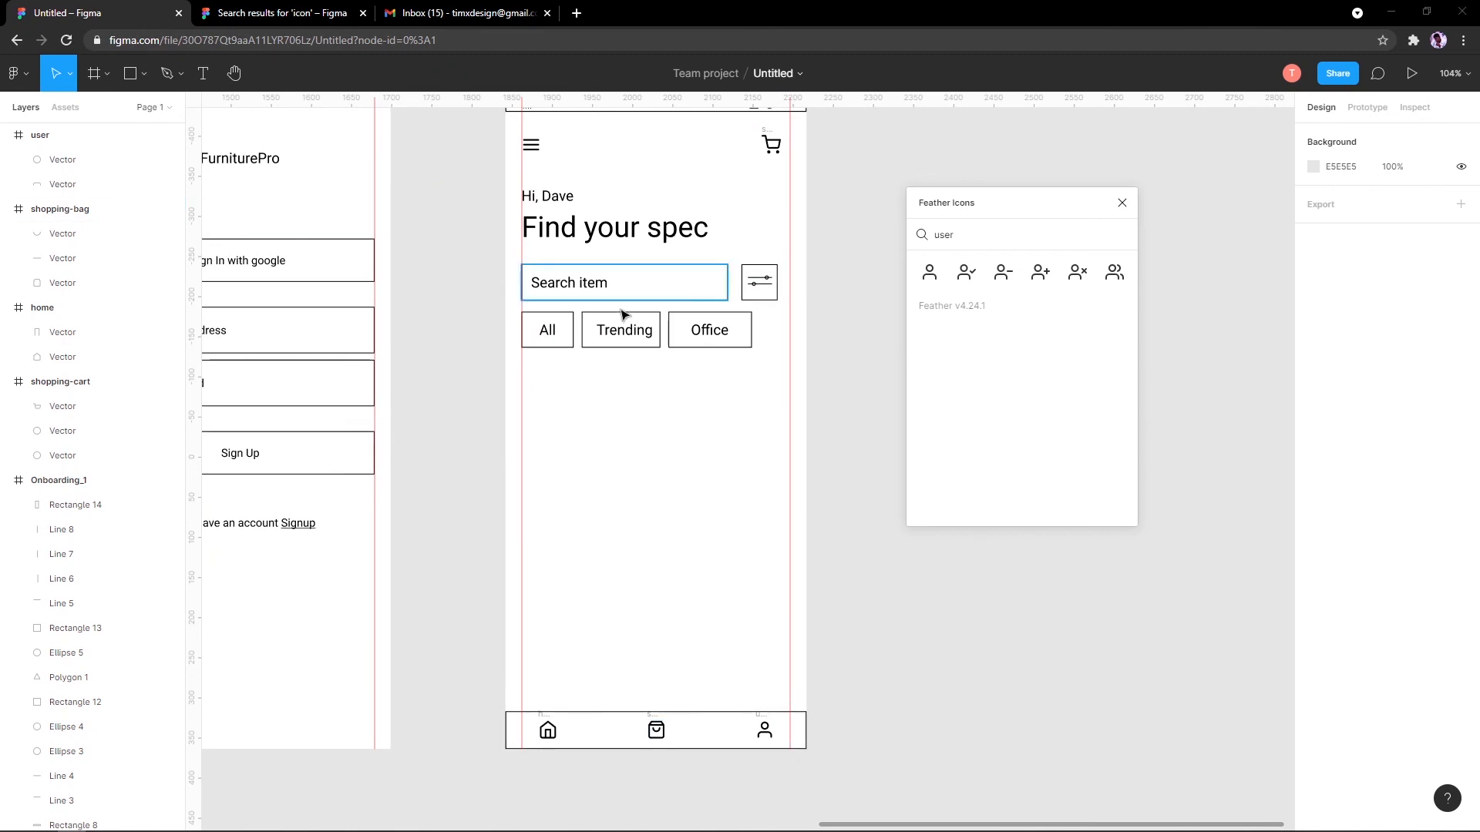
left_click(137, 74)
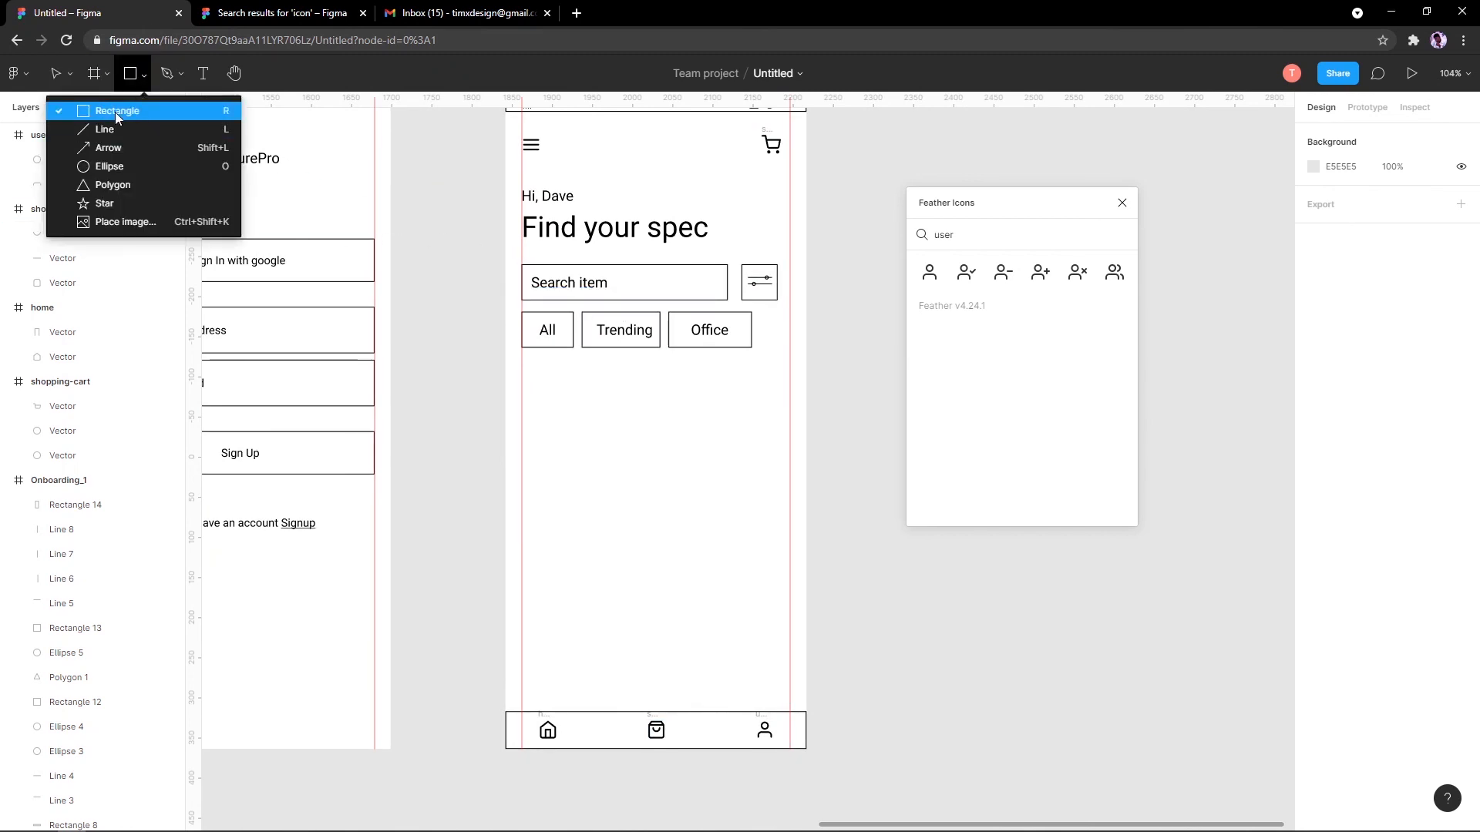
left_click(92, 111)
scroll(350, 130, "up", 3)
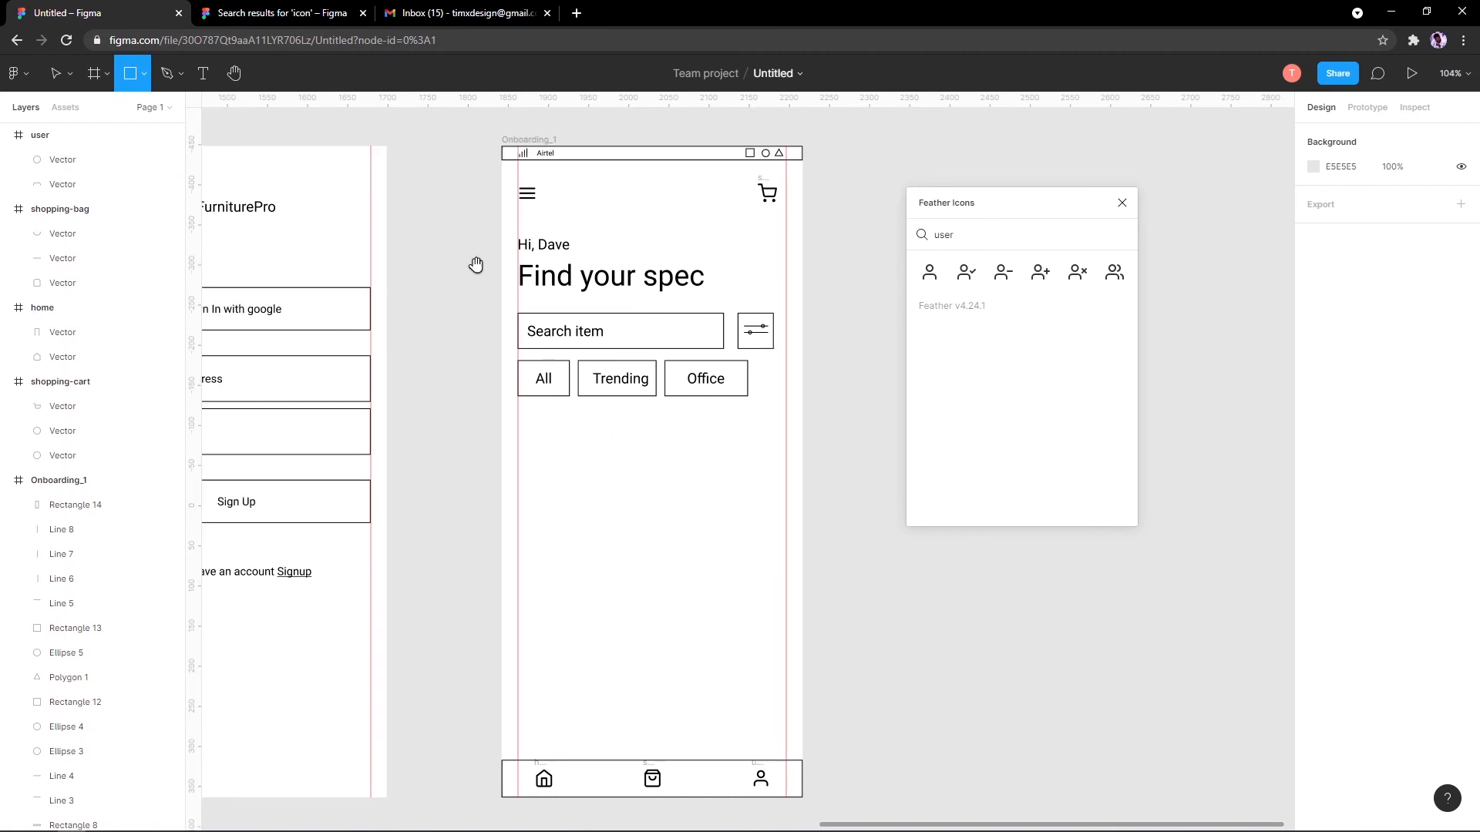
left_click(524, 187)
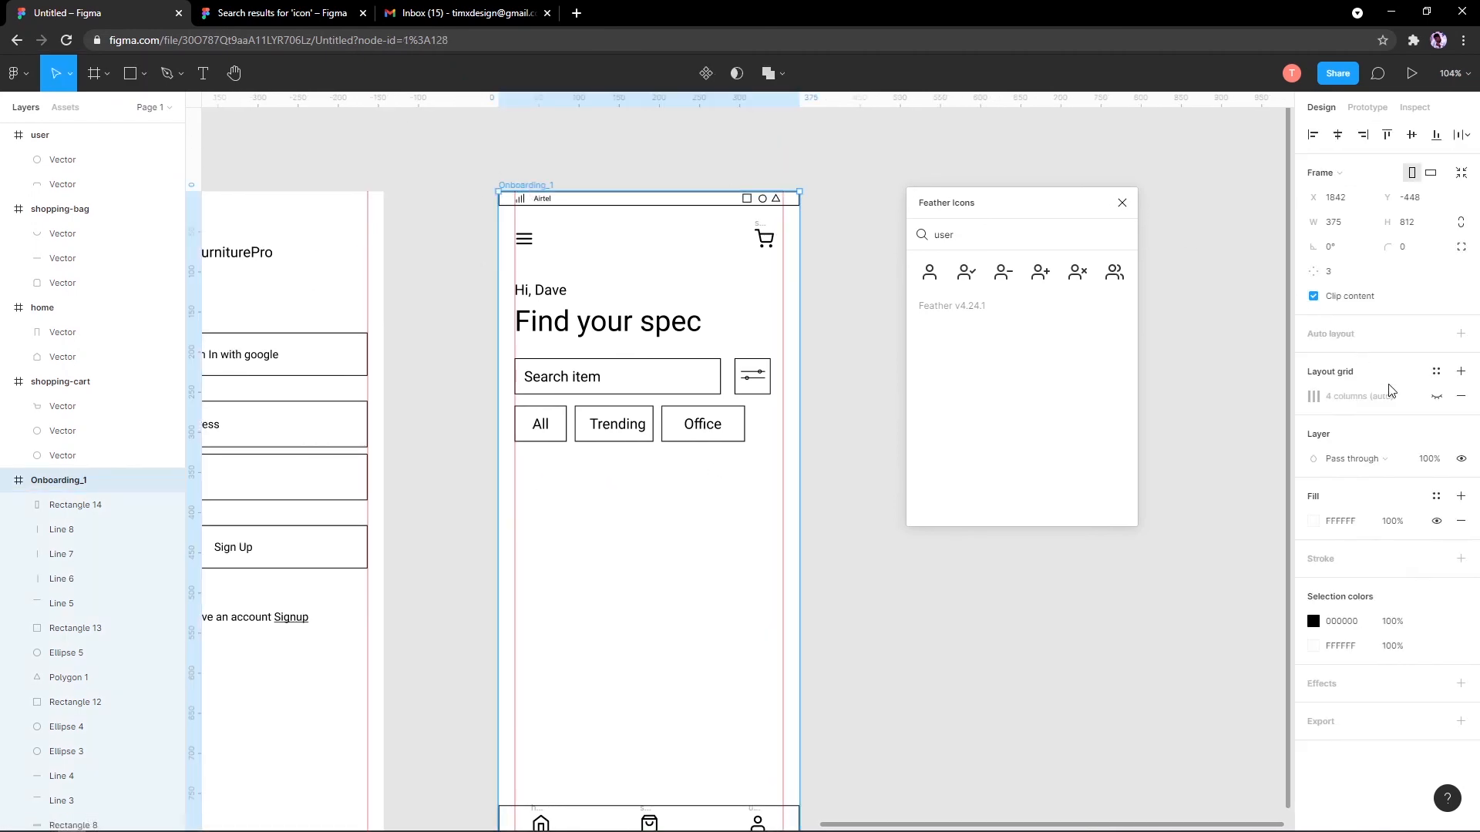
Step: Show the Onboarding_1 frame's column layout grid
left_click(1436, 396)
scroll(626, 489, "up", 1)
left_click_drag(623, 485, 576, 191)
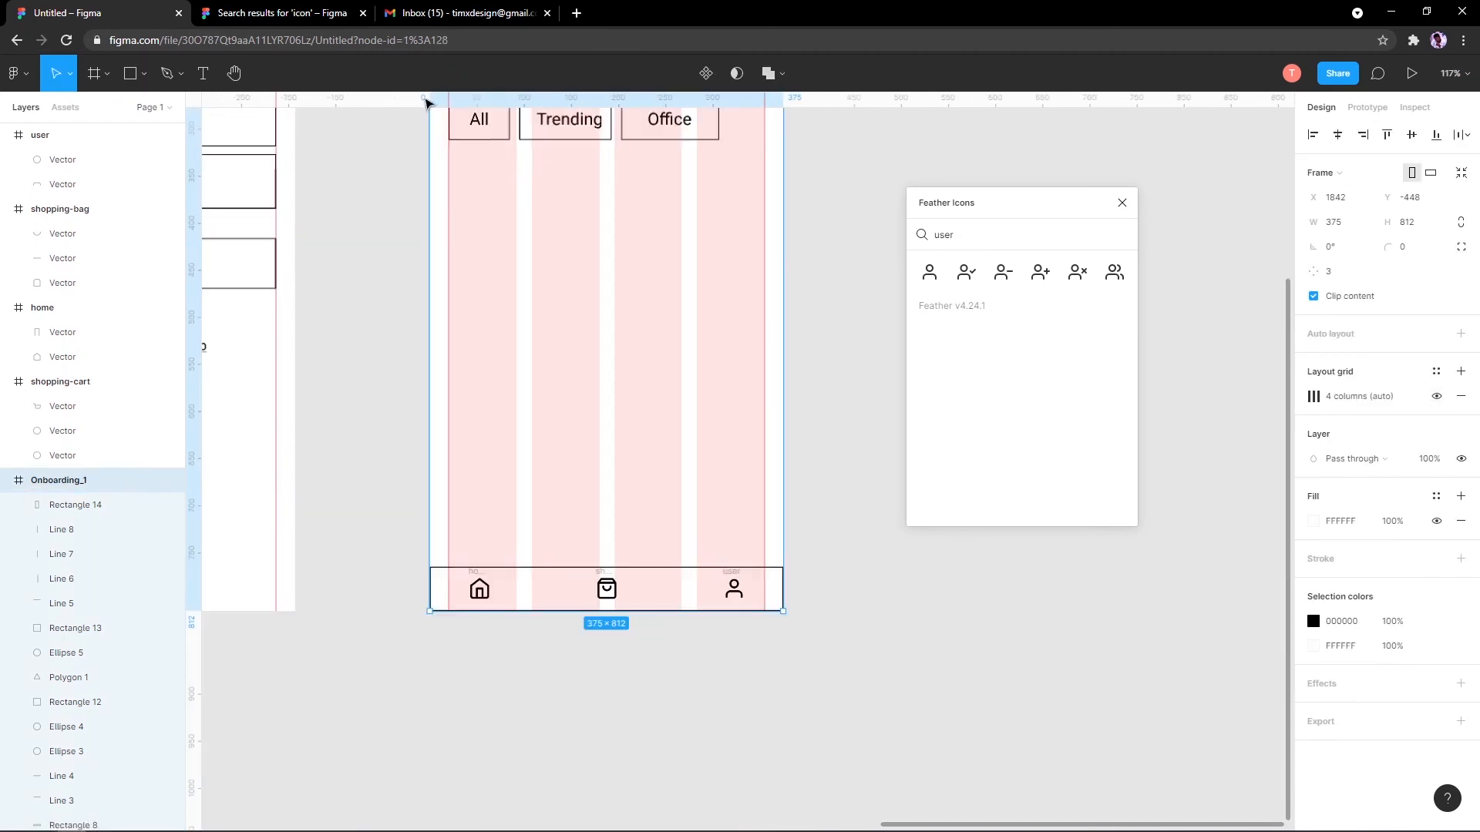
Step: Draw a 160×215 grey placeholder below the category buttons and Alt-drag a copy into the right columns
left_click(129, 75)
mouse_move(476, 185)
left_mouse_down()
mouse_move(490, 394)
mouse_move(614, 579)
left_mouse_up()
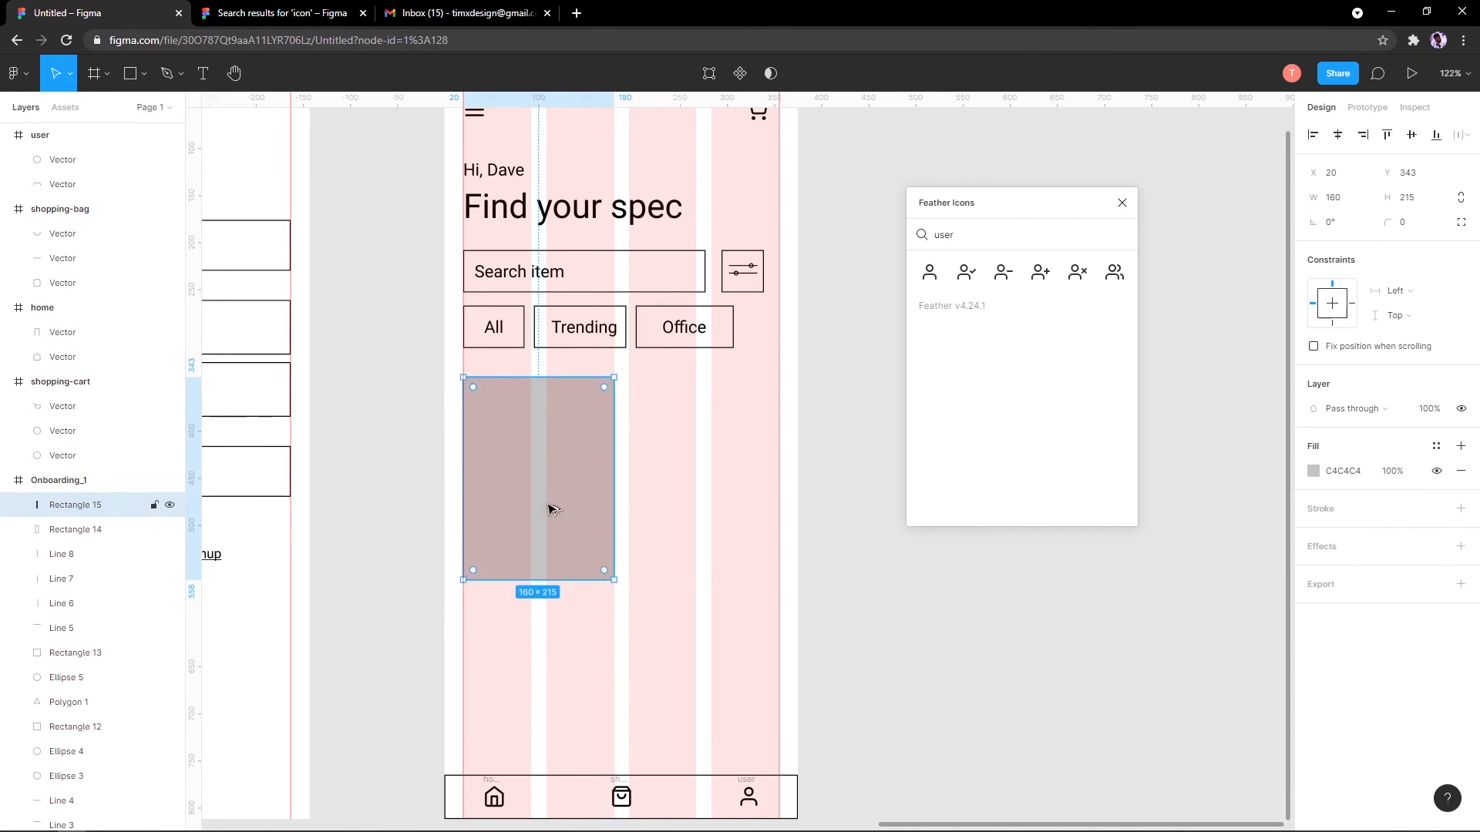
left_click_drag(547, 508, 714, 535)
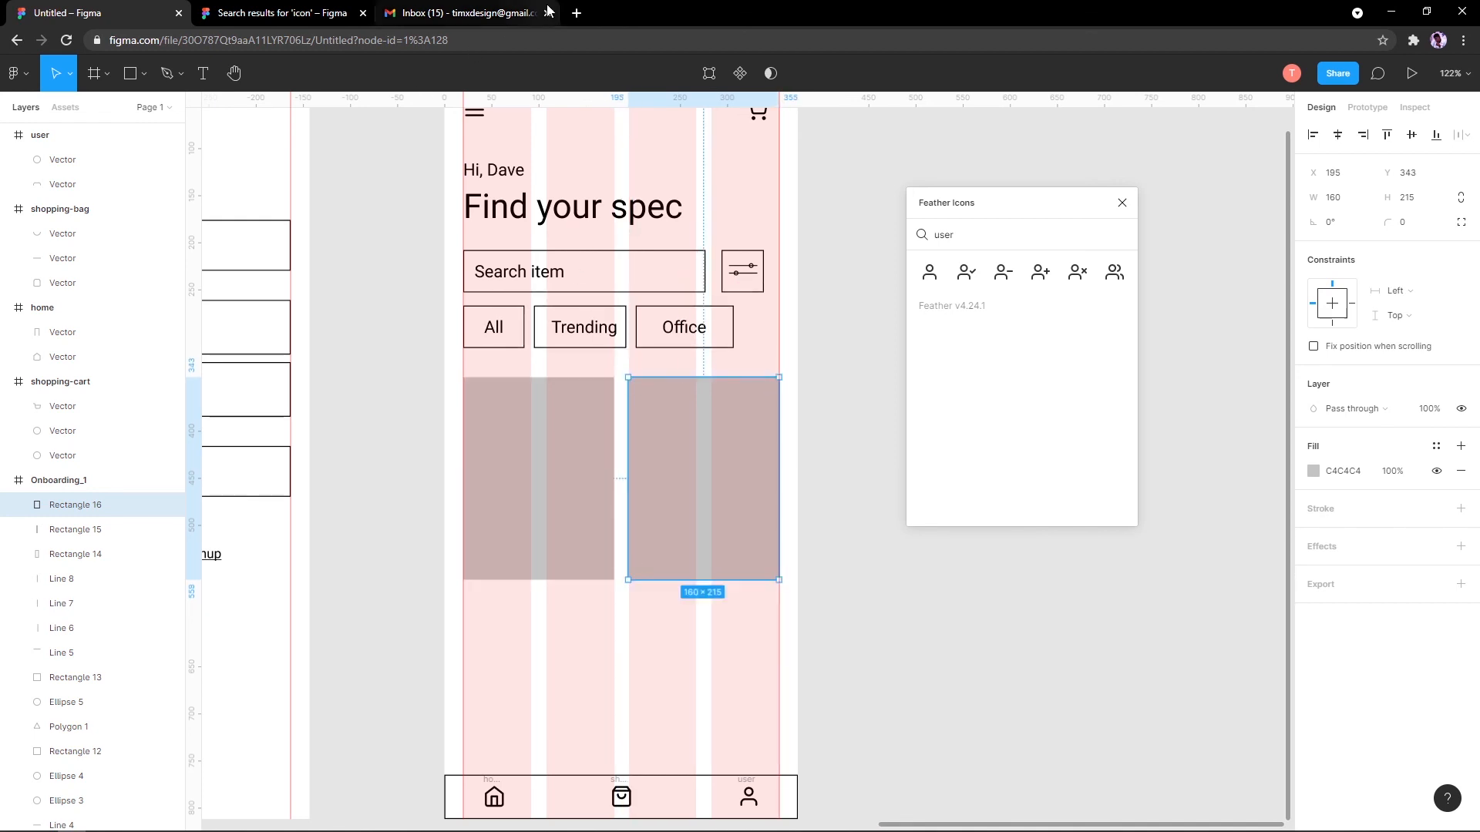
left_click(576, 13)
Step: Search Google for 'masonry layout', read the definition, then return to the Figma tab
type("m")
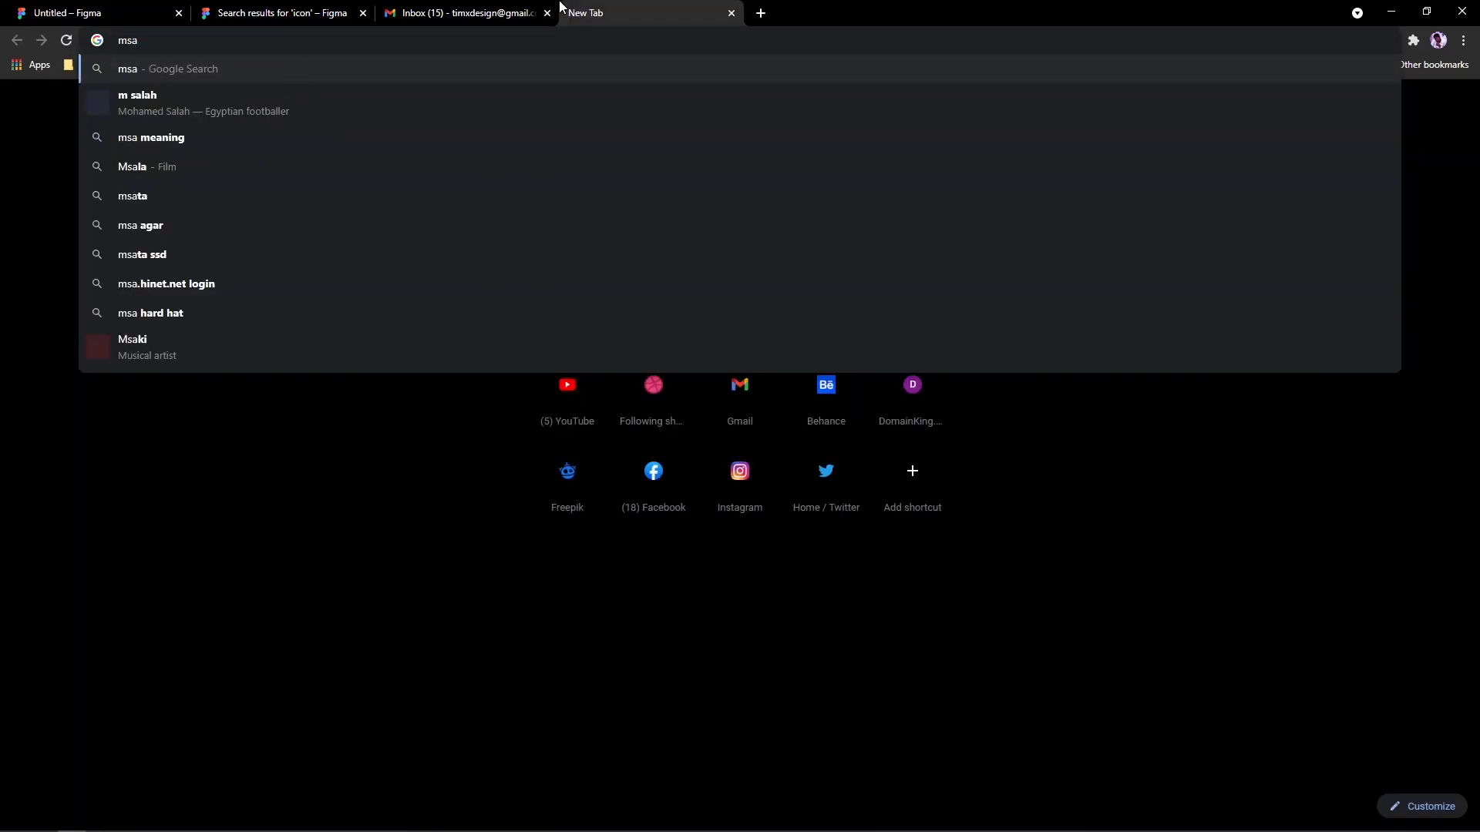
type("asonry")
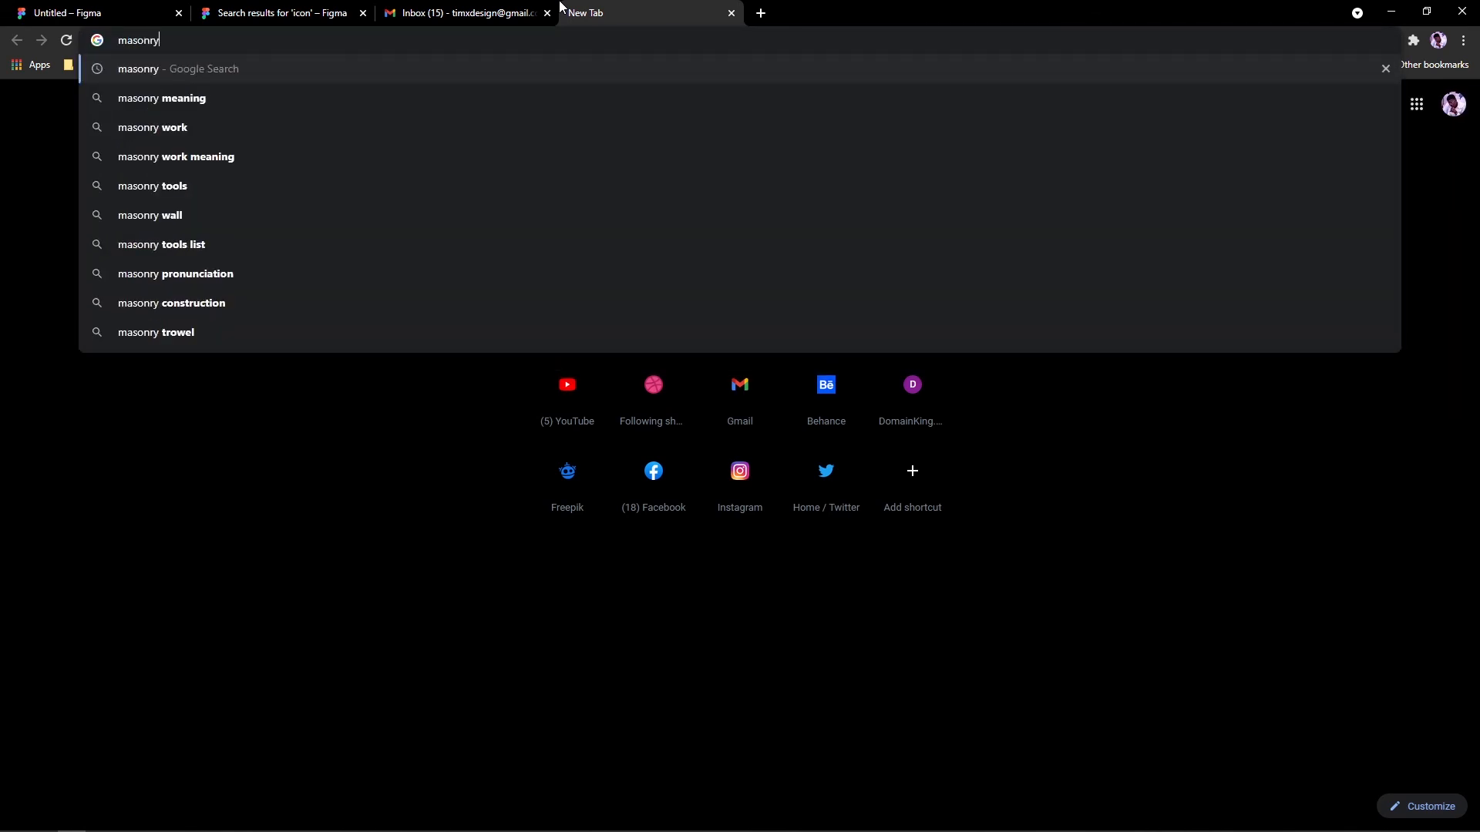
key("Return")
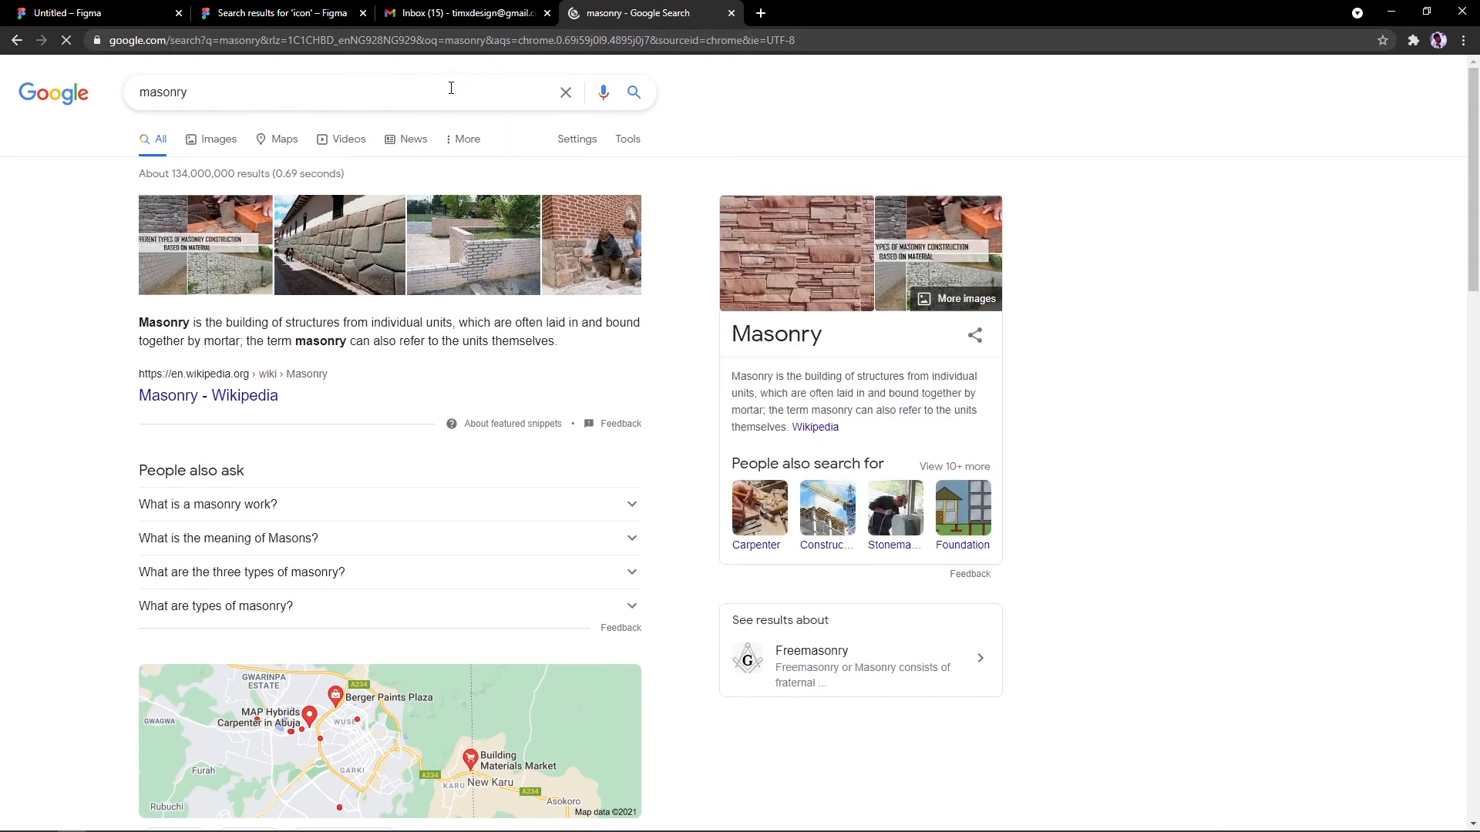
left_click(450, 89)
type("la")
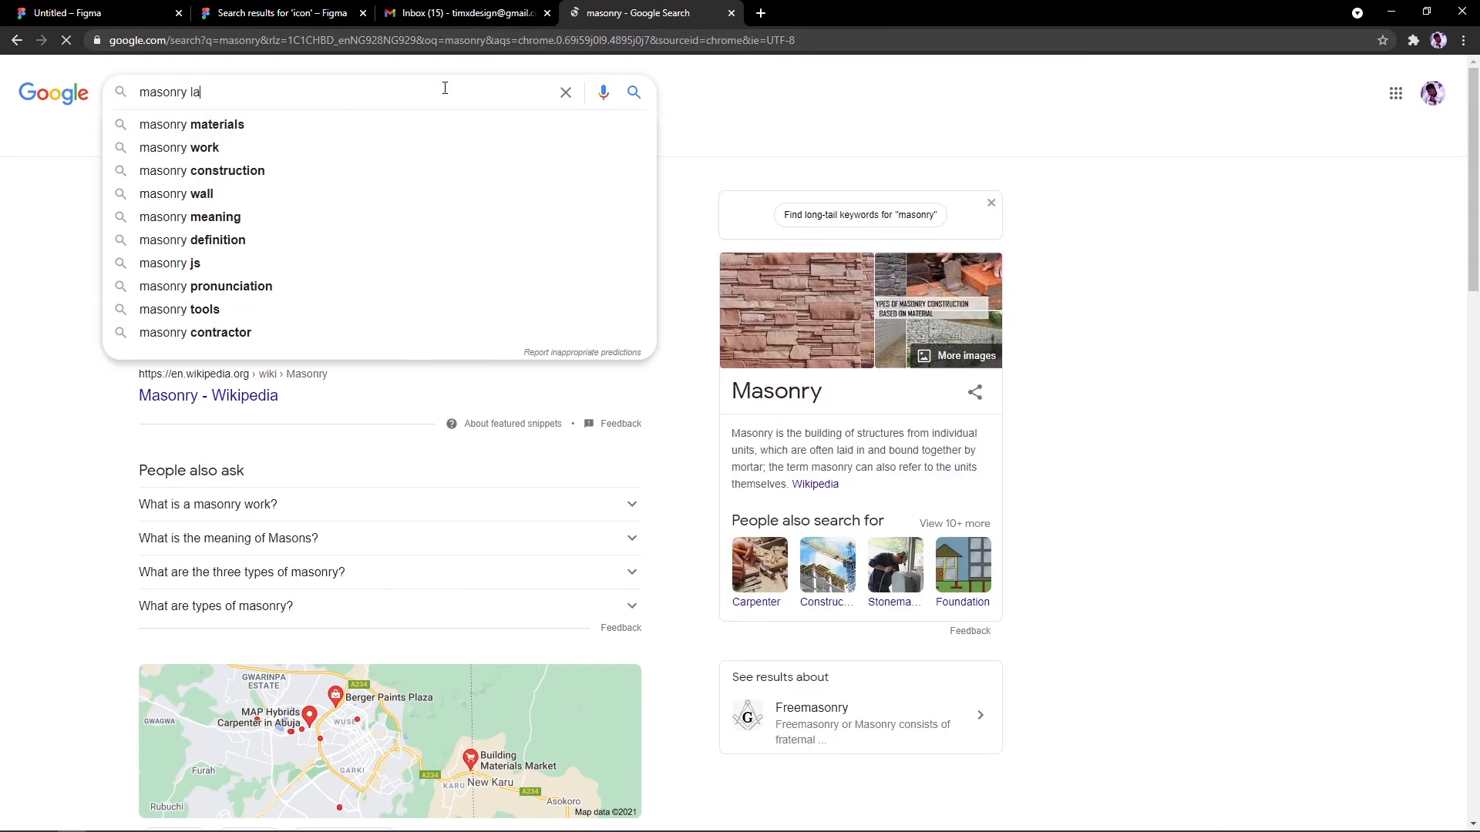
type("youtr")
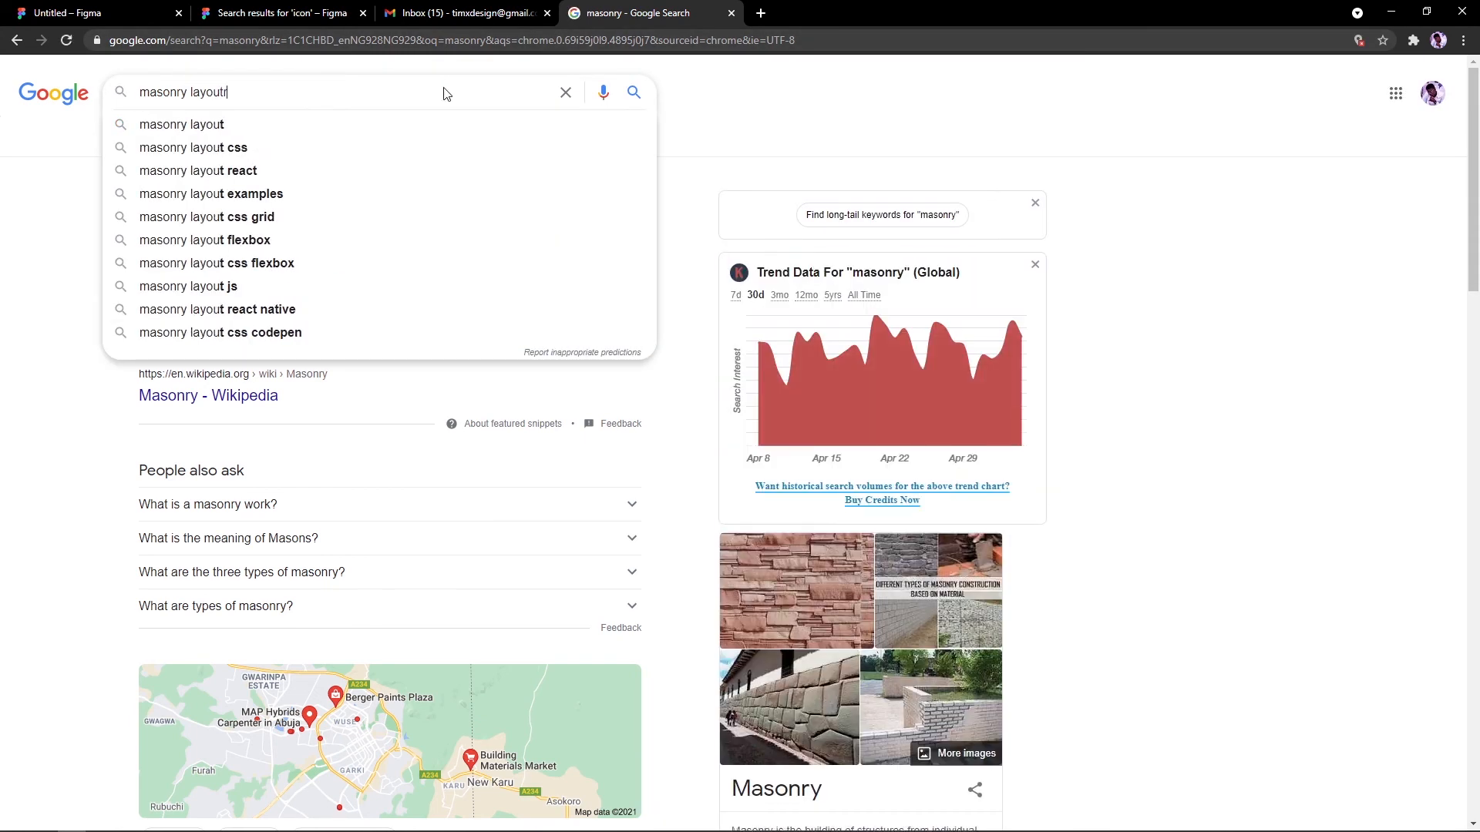
key("Return")
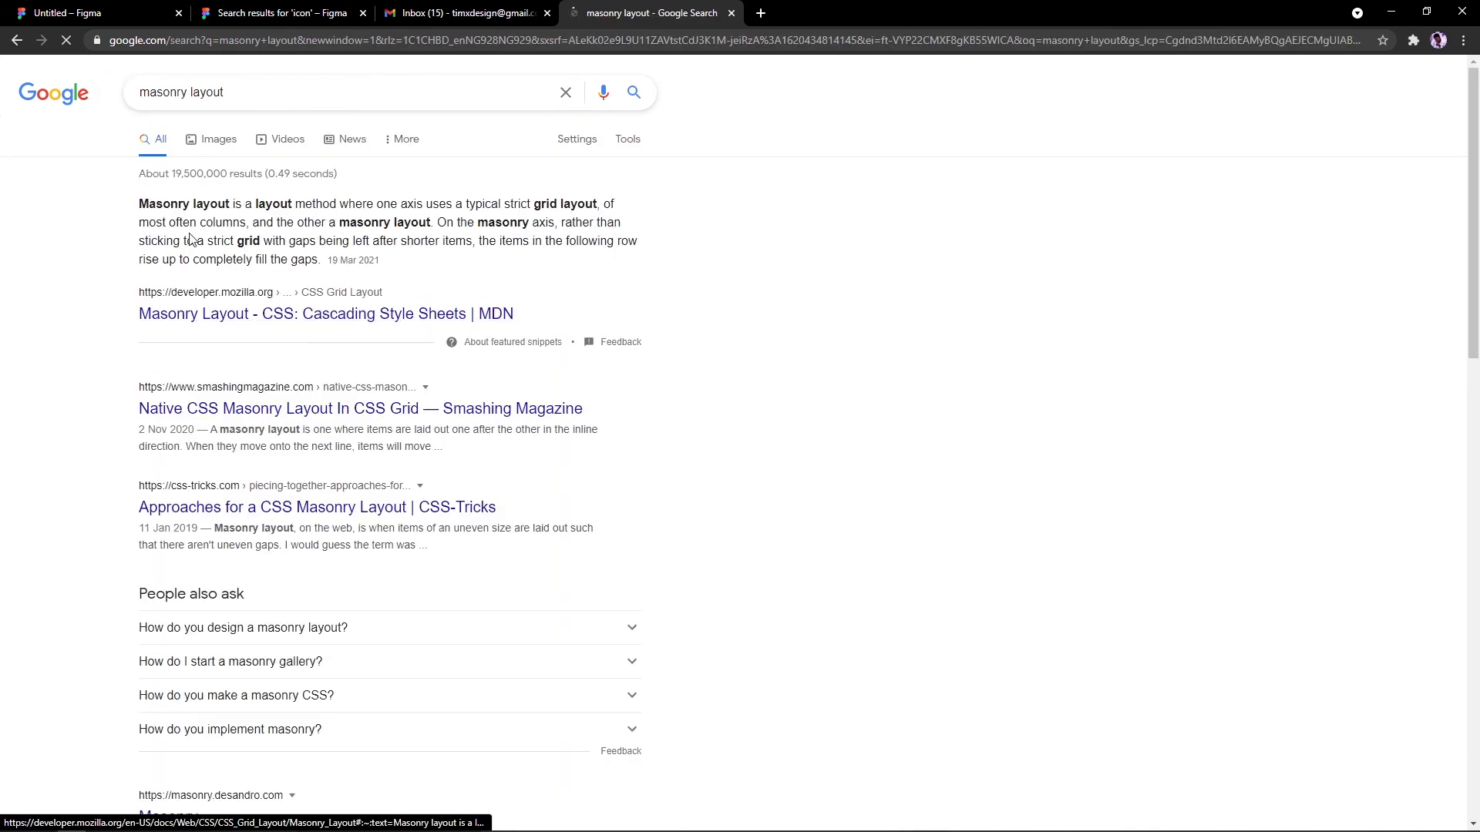
left_click_drag(272, 202, 314, 202)
left_click(317, 202)
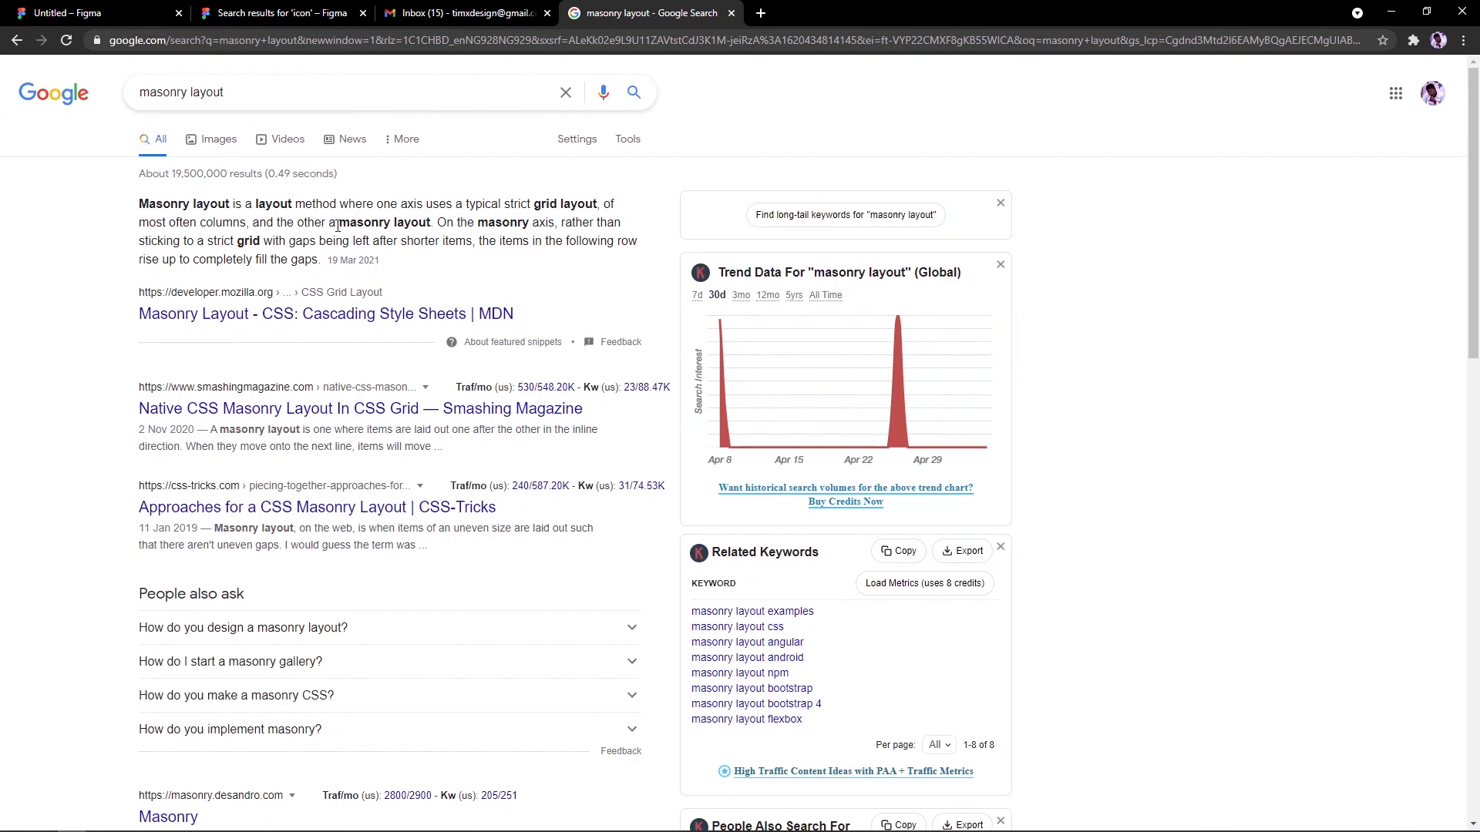
key("ctrl+1")
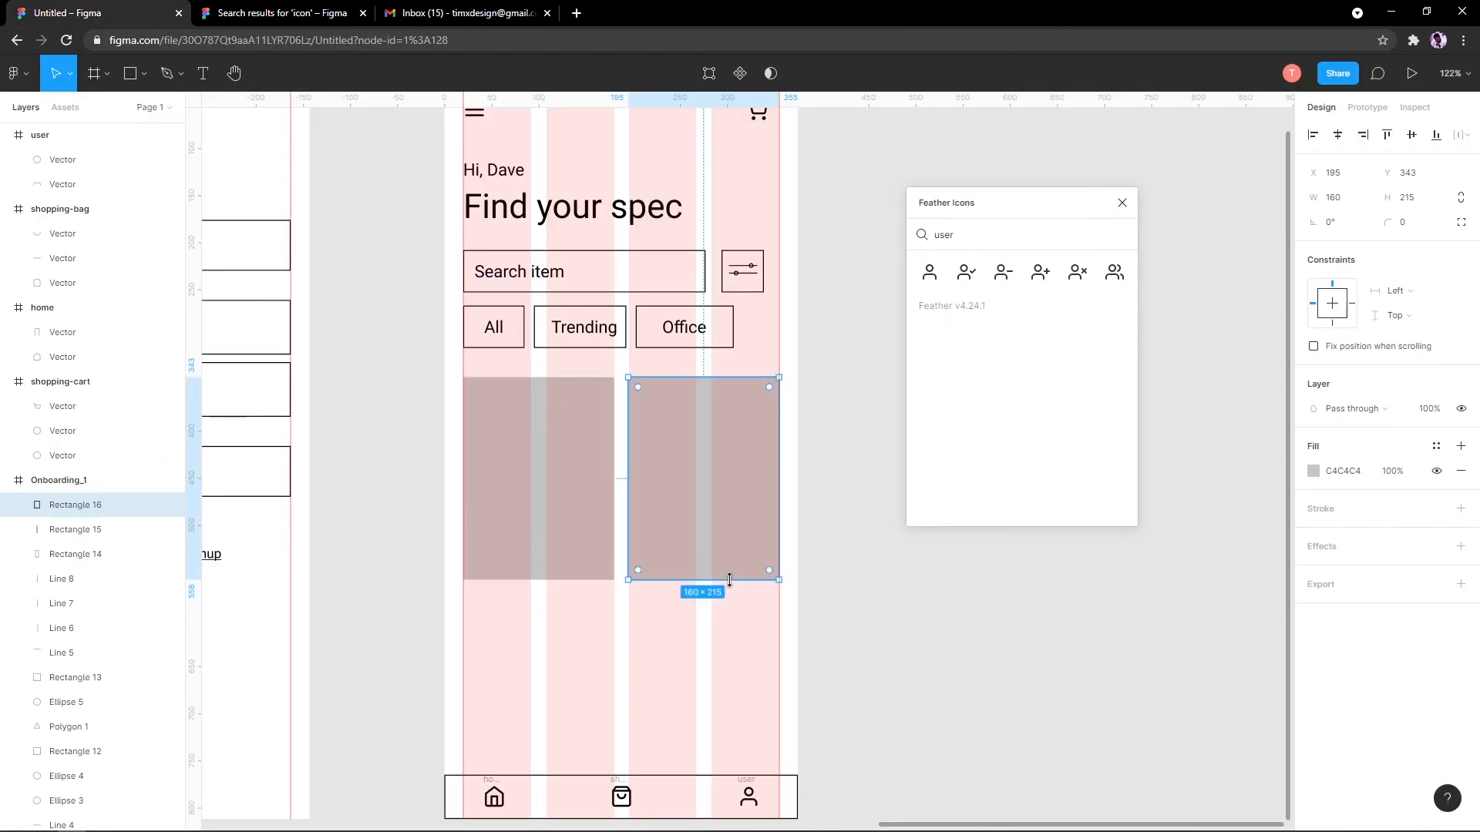
Step: Shorten the right-hand placeholder by dragging its bottom edge up to about 152 high
left_click_drag(729, 579, 694, 534)
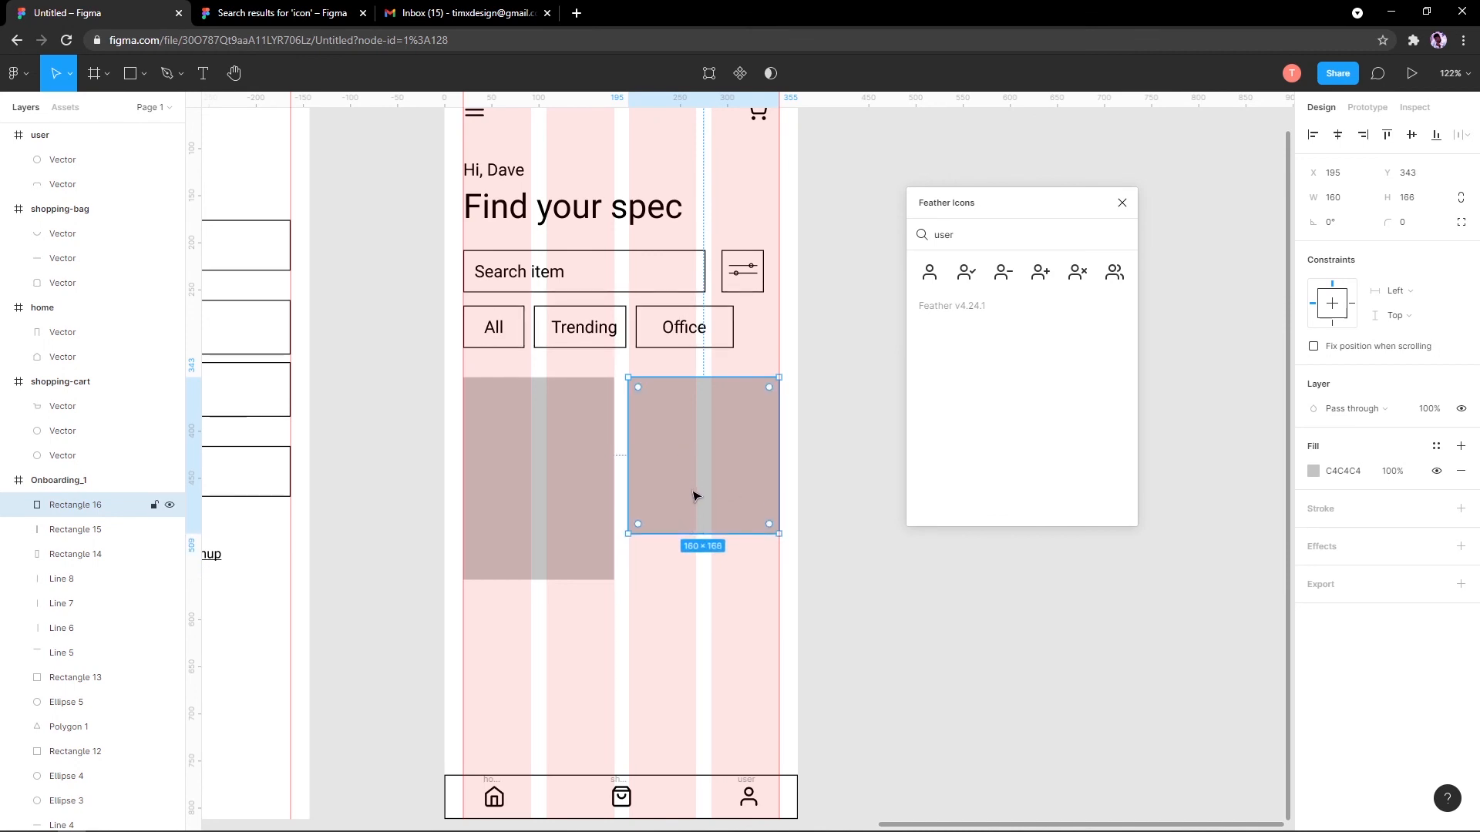
left_click_drag(708, 533, 708, 520)
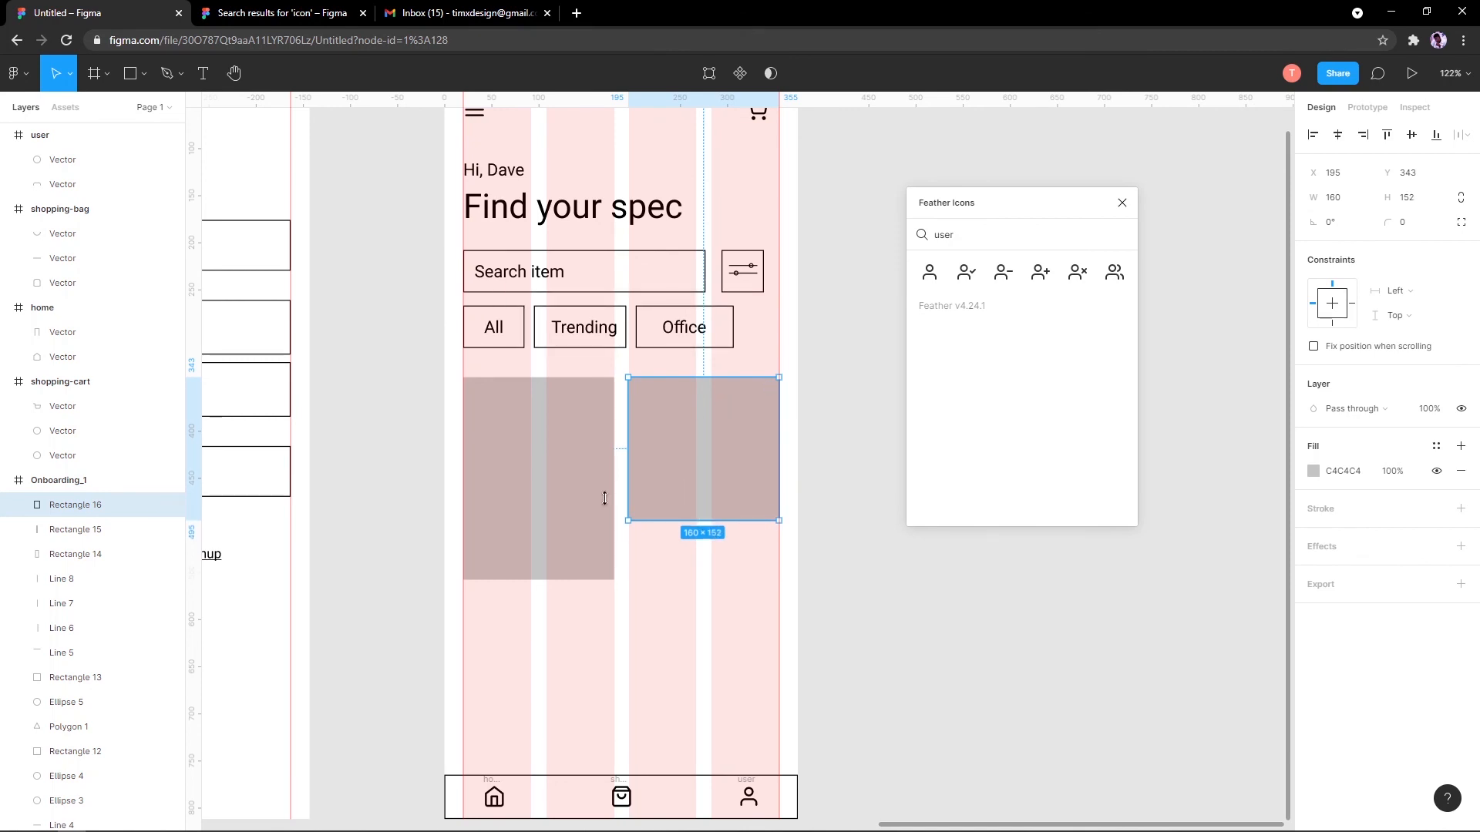
scroll(605, 499, "down", 5)
scroll(571, 483, "up", 3)
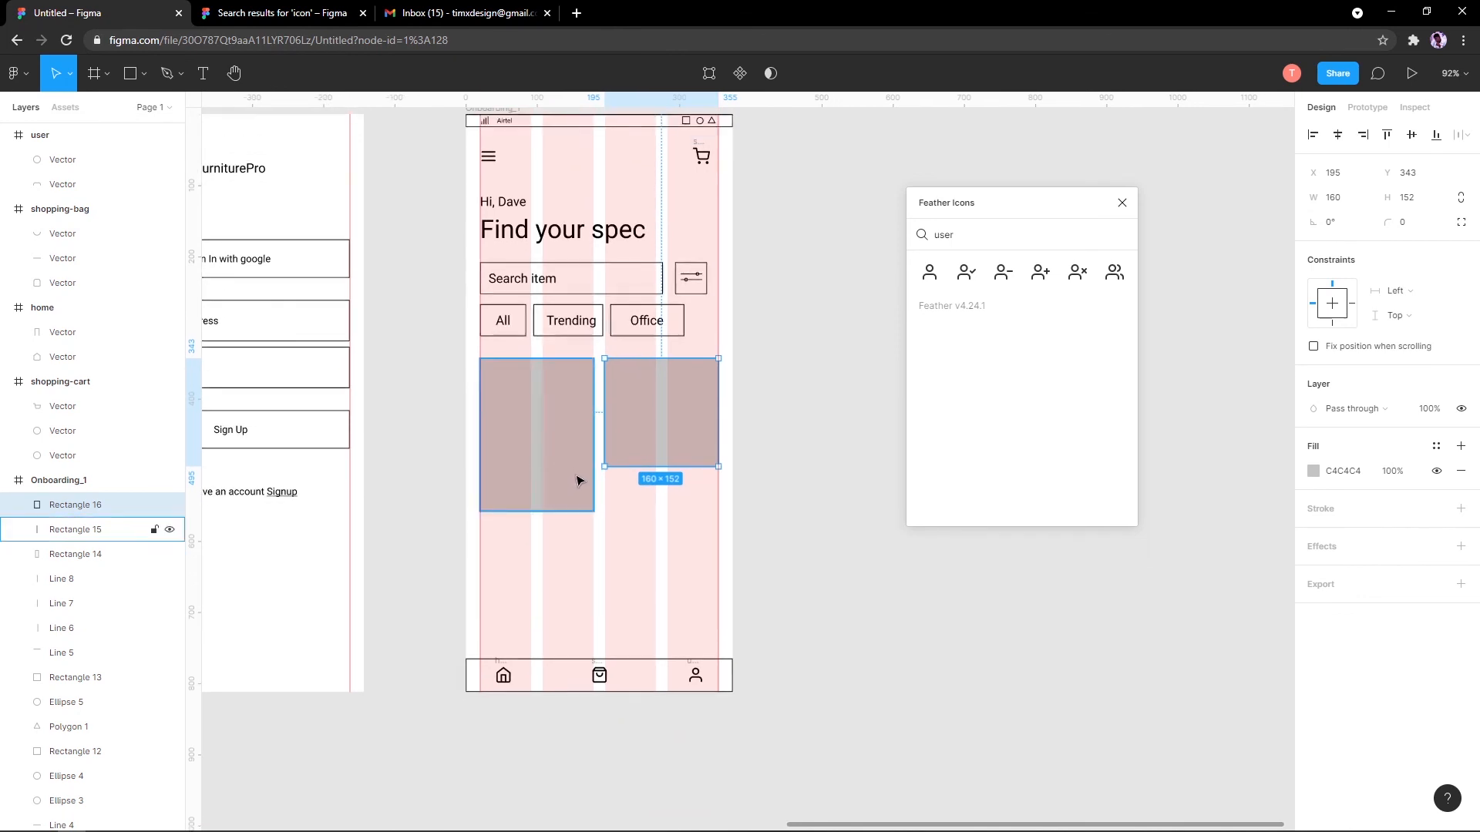
scroll(580, 483, "up", 5)
left_click_drag(617, 529, 516, 468)
scroll(472, 466, "down", 3)
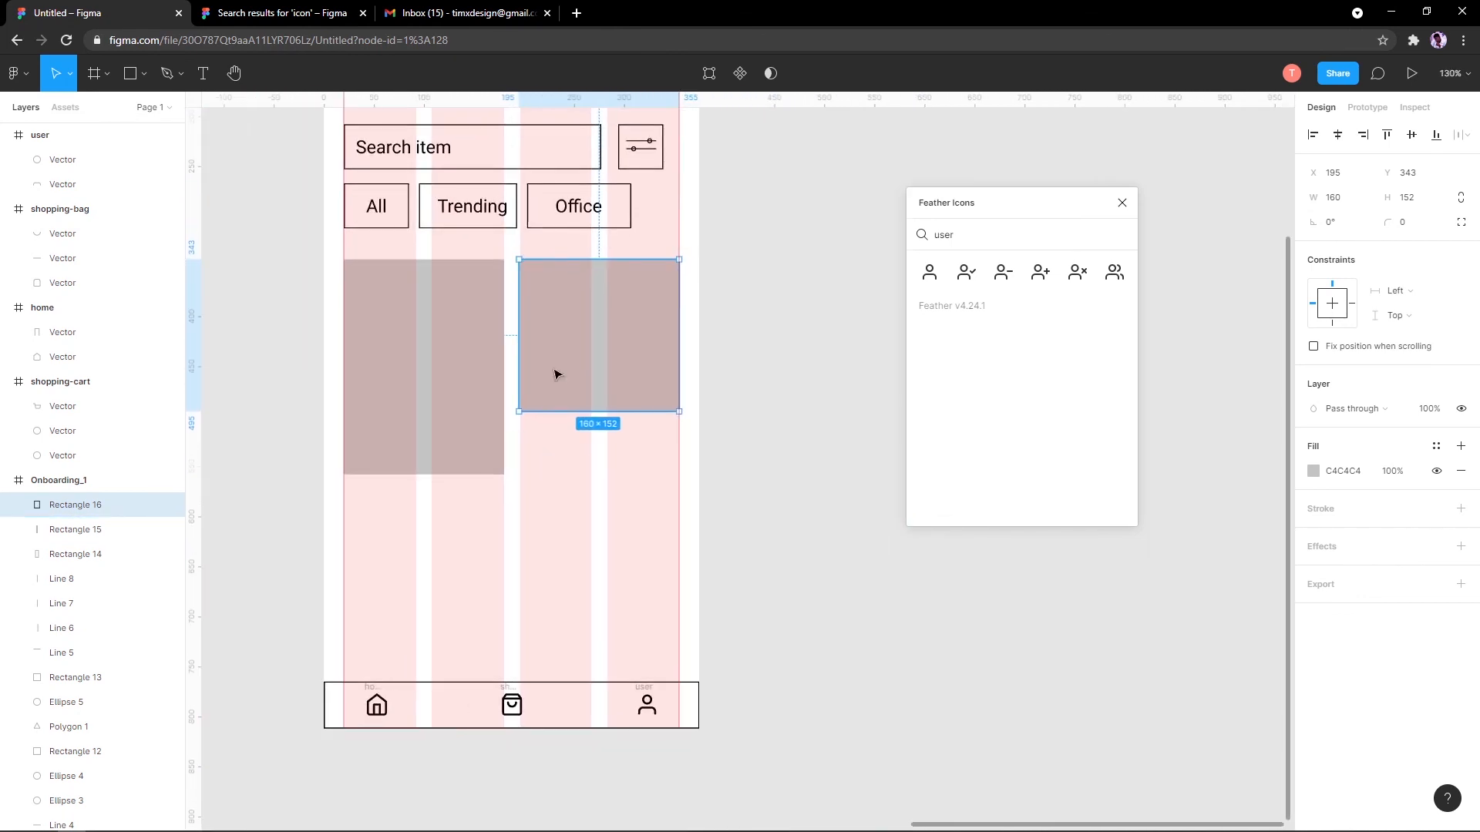
Step: Undo the extra duplicated card and set the right placeholder to 160×164
left_click_drag(468, 345, 633, 516)
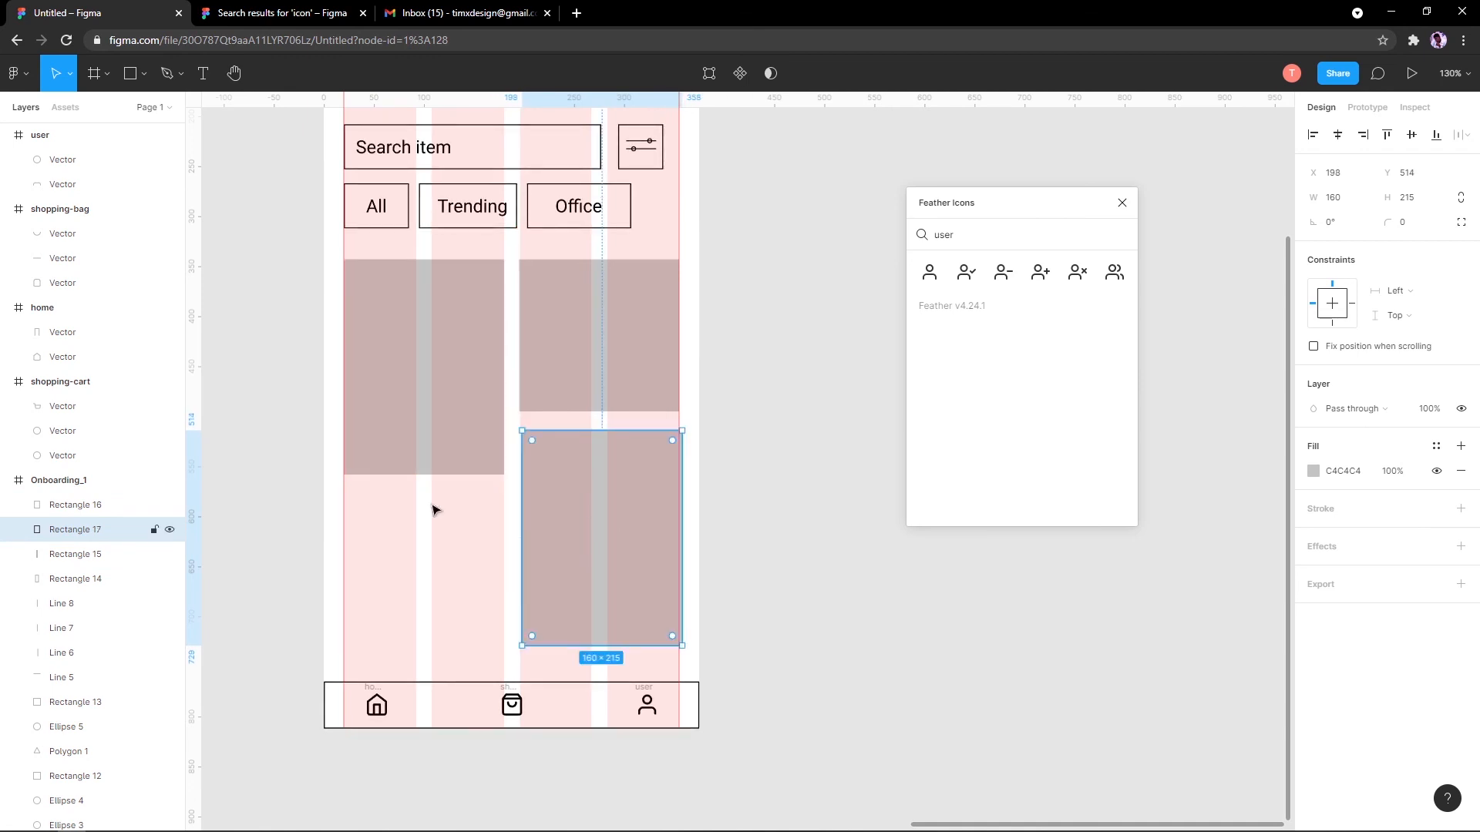
scroll(331, 516, "down", 5)
scroll(374, 460, "down", 5)
scroll(374, 460, "up", 4)
key("ctrl+z")
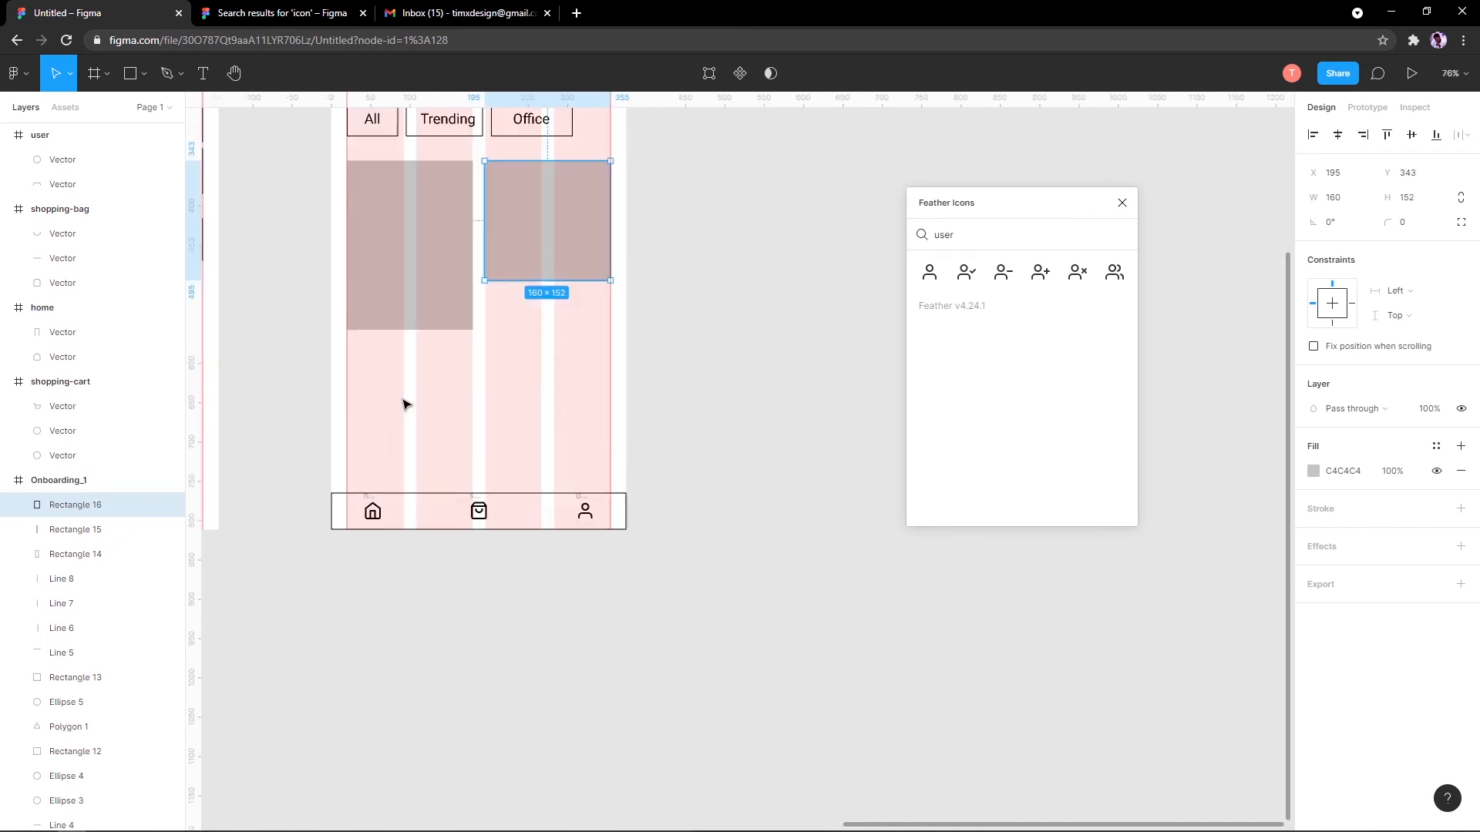
left_click_drag(441, 334, 447, 530)
scroll(447, 534, "up", 5)
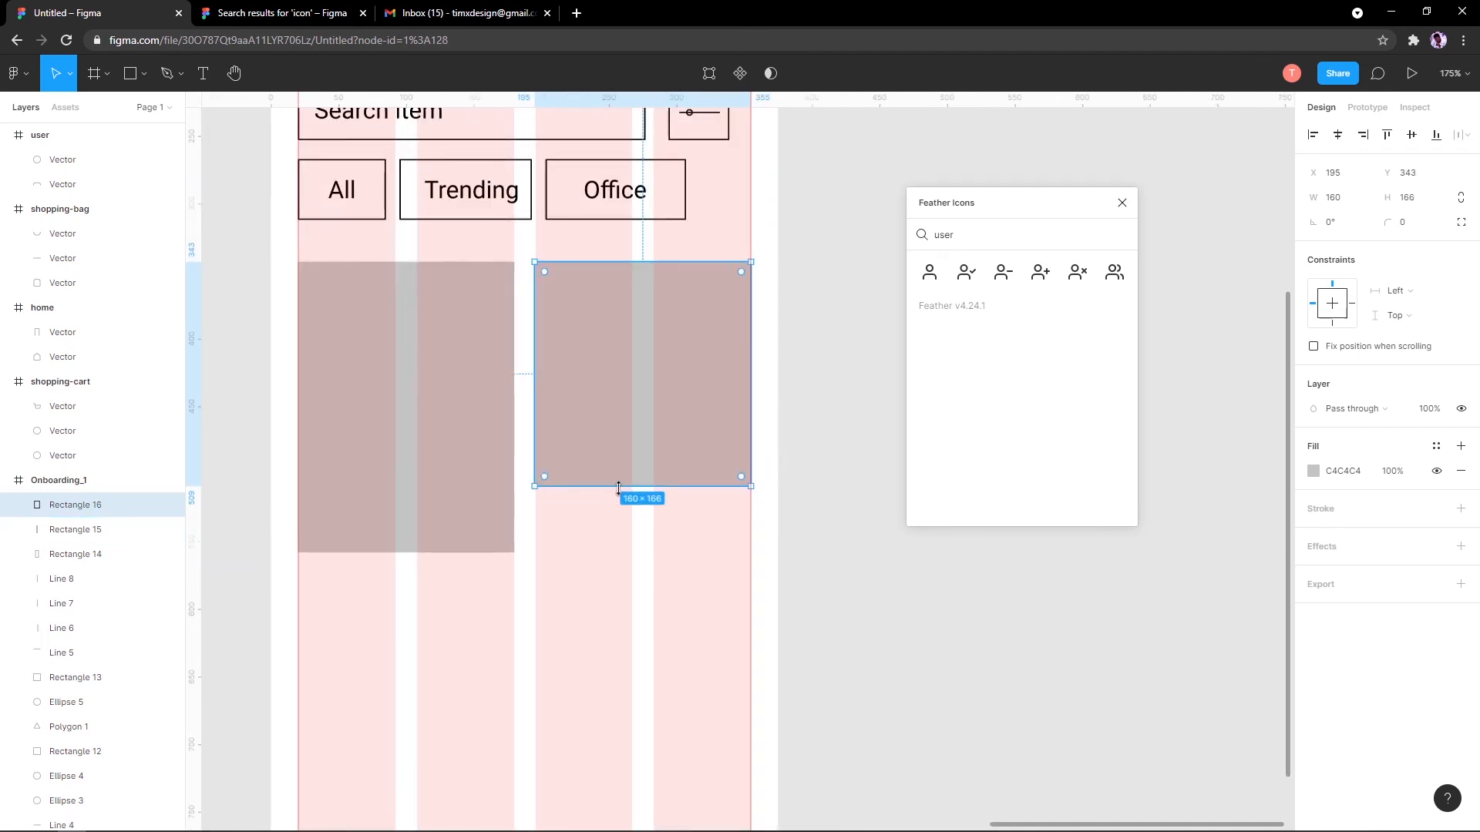
left_click_drag(625, 486, 624, 483)
scroll(629, 482, "down", 5)
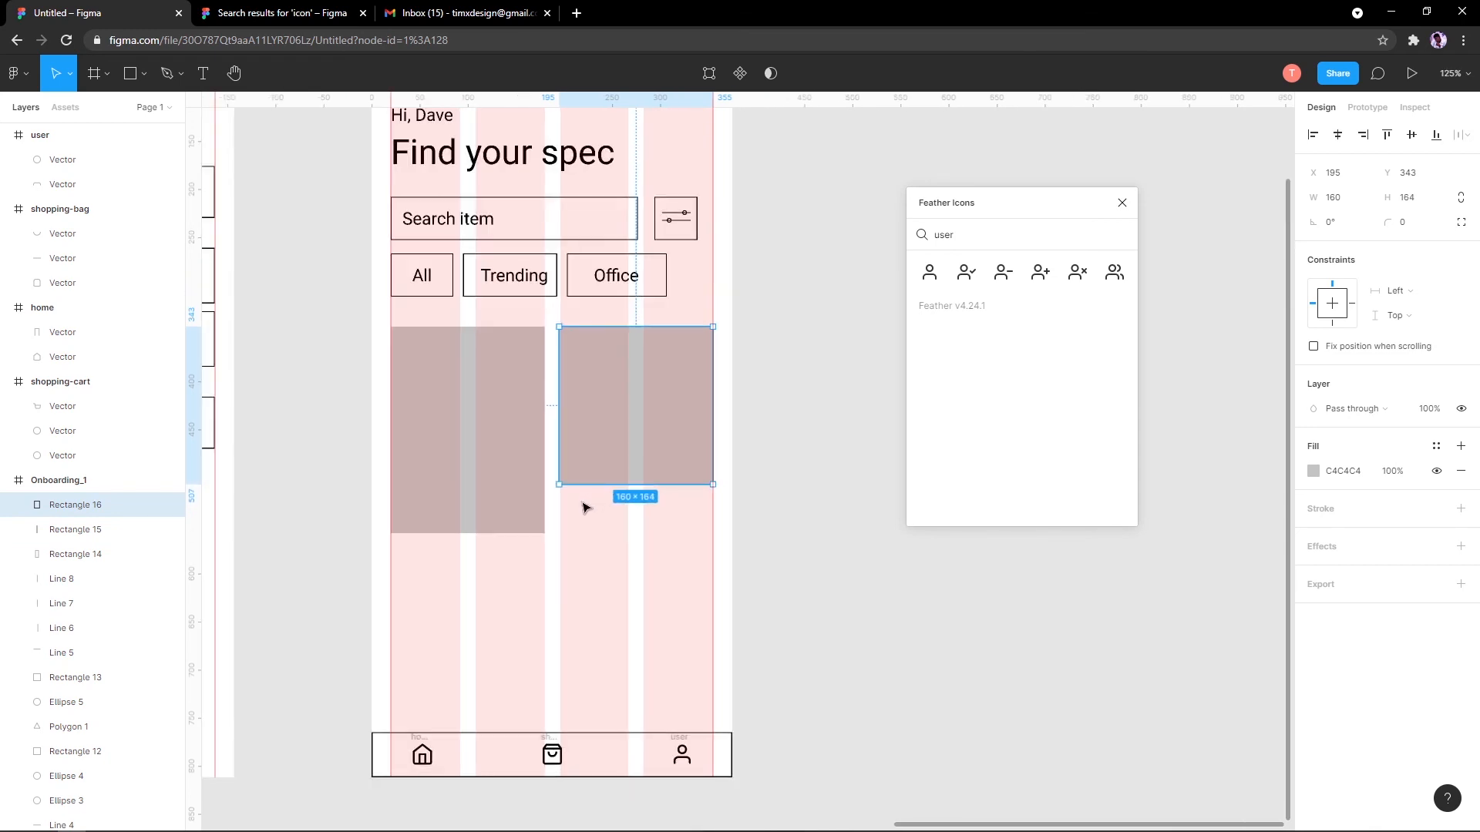
scroll(545, 539, "up", 5)
scroll(545, 535, "down", 1)
left_click_drag(523, 572, 526, 647)
Step: Add a Chair text label below the left product card
key("t")
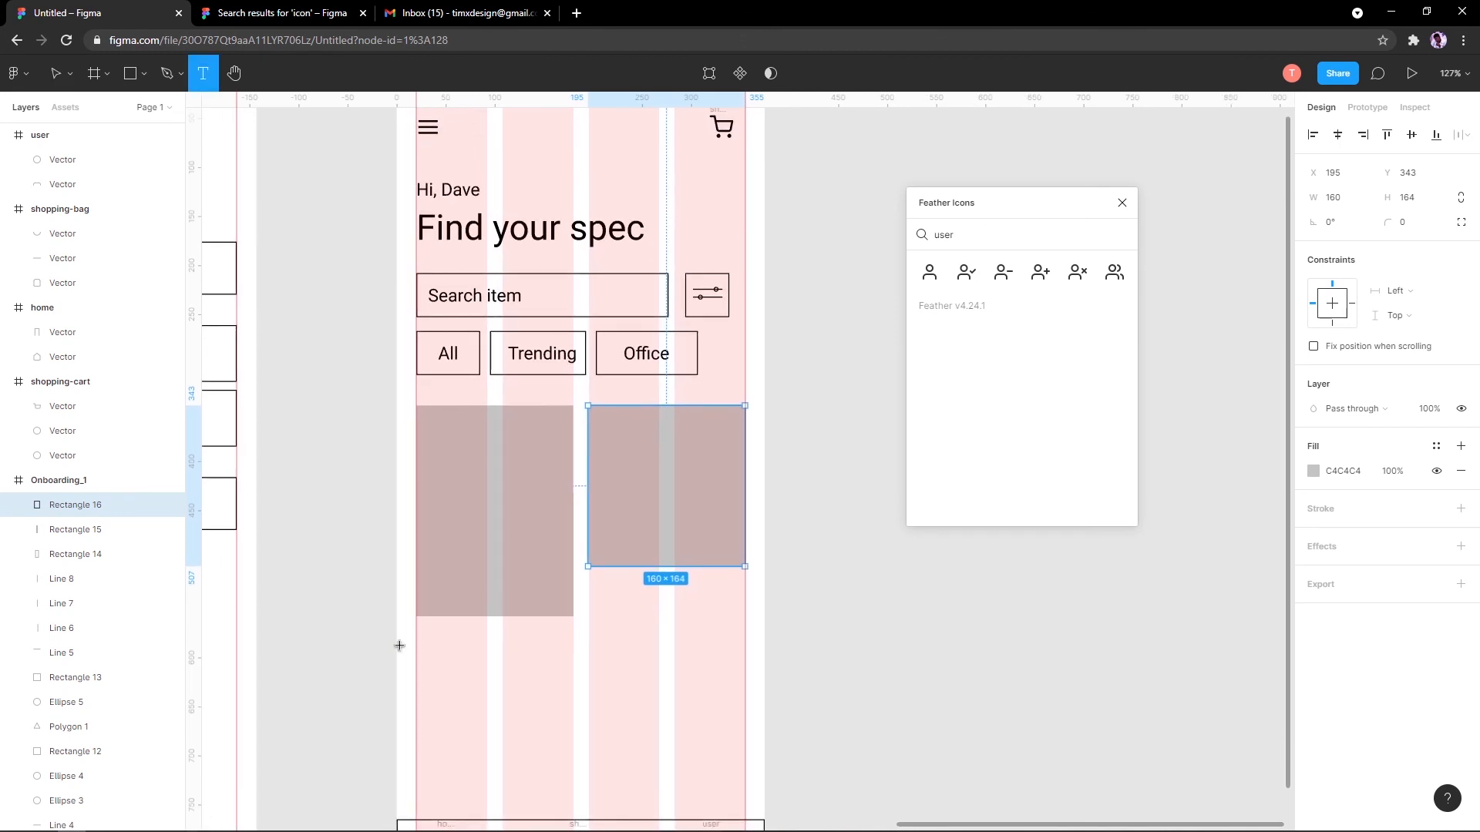
left_click(424, 653)
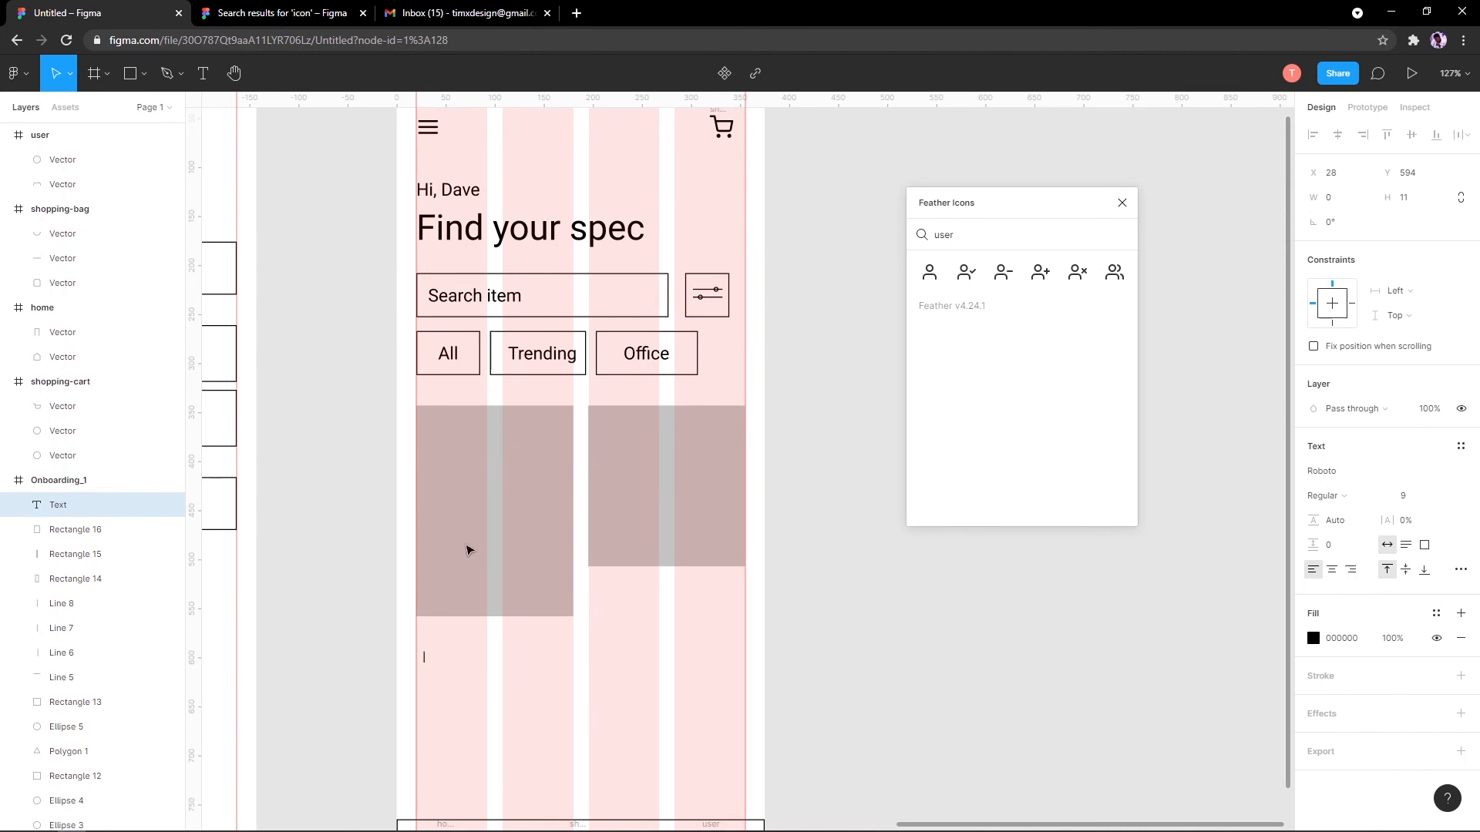
left_click(453, 666)
scroll(464, 683, "up", 3)
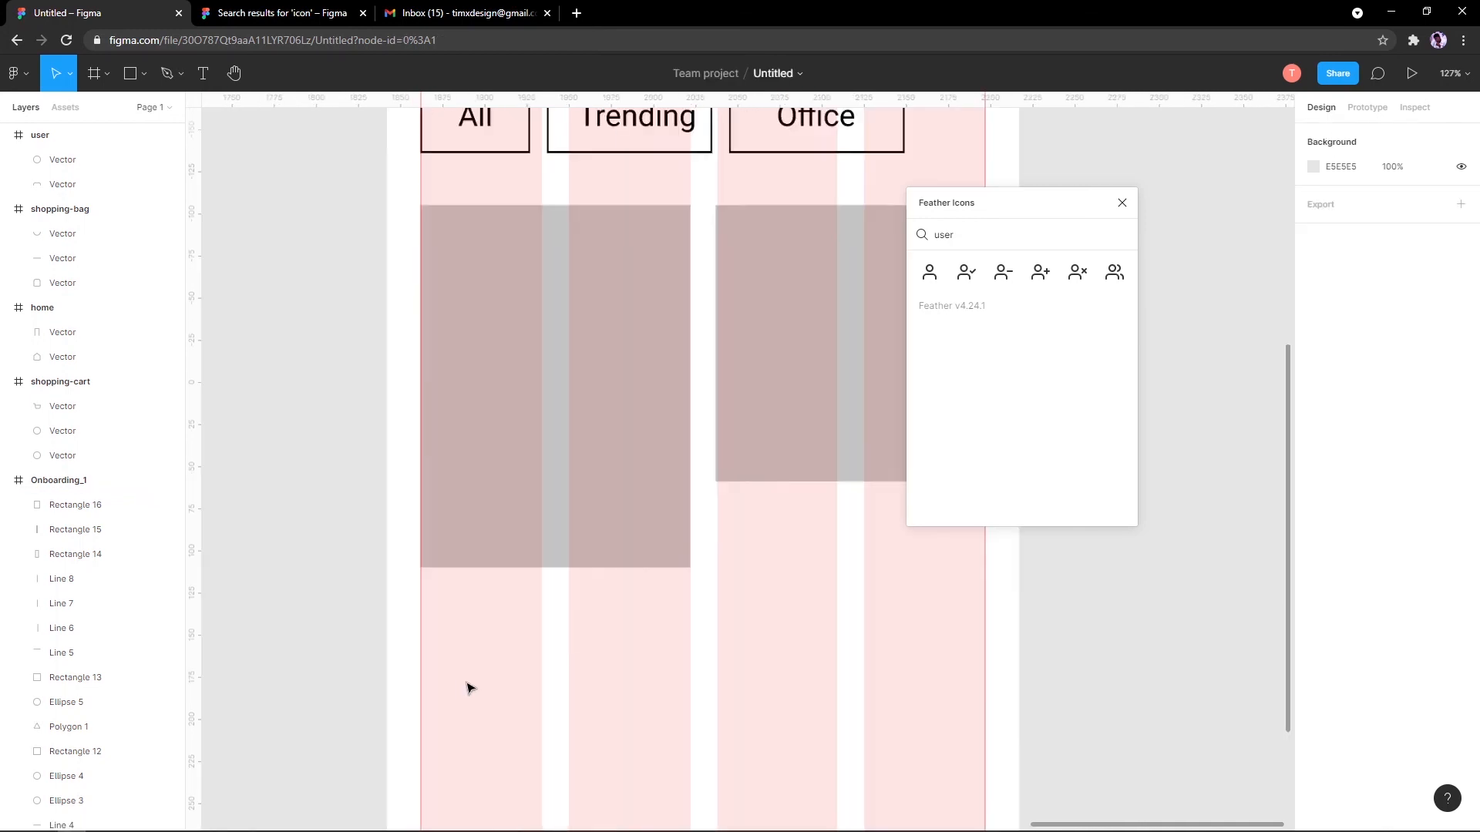
scroll(420, 671, "down", 5)
key("t")
left_click(423, 673)
type("Chai")
key("Escape")
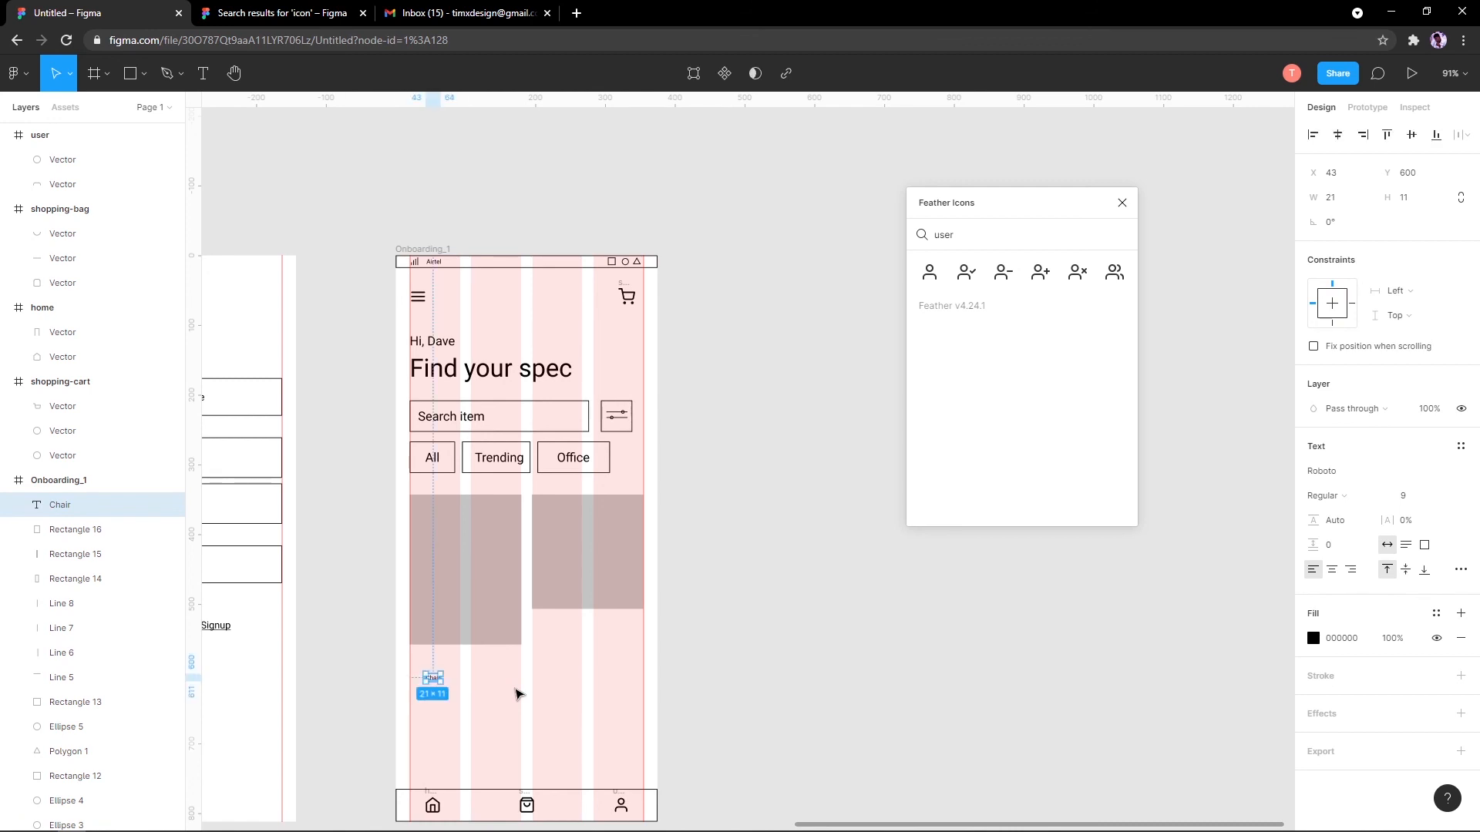
left_click(425, 243)
Step: Hide the Onboarding_1 frame's column layout grid, undoing the accidental fill change
left_click(425, 245)
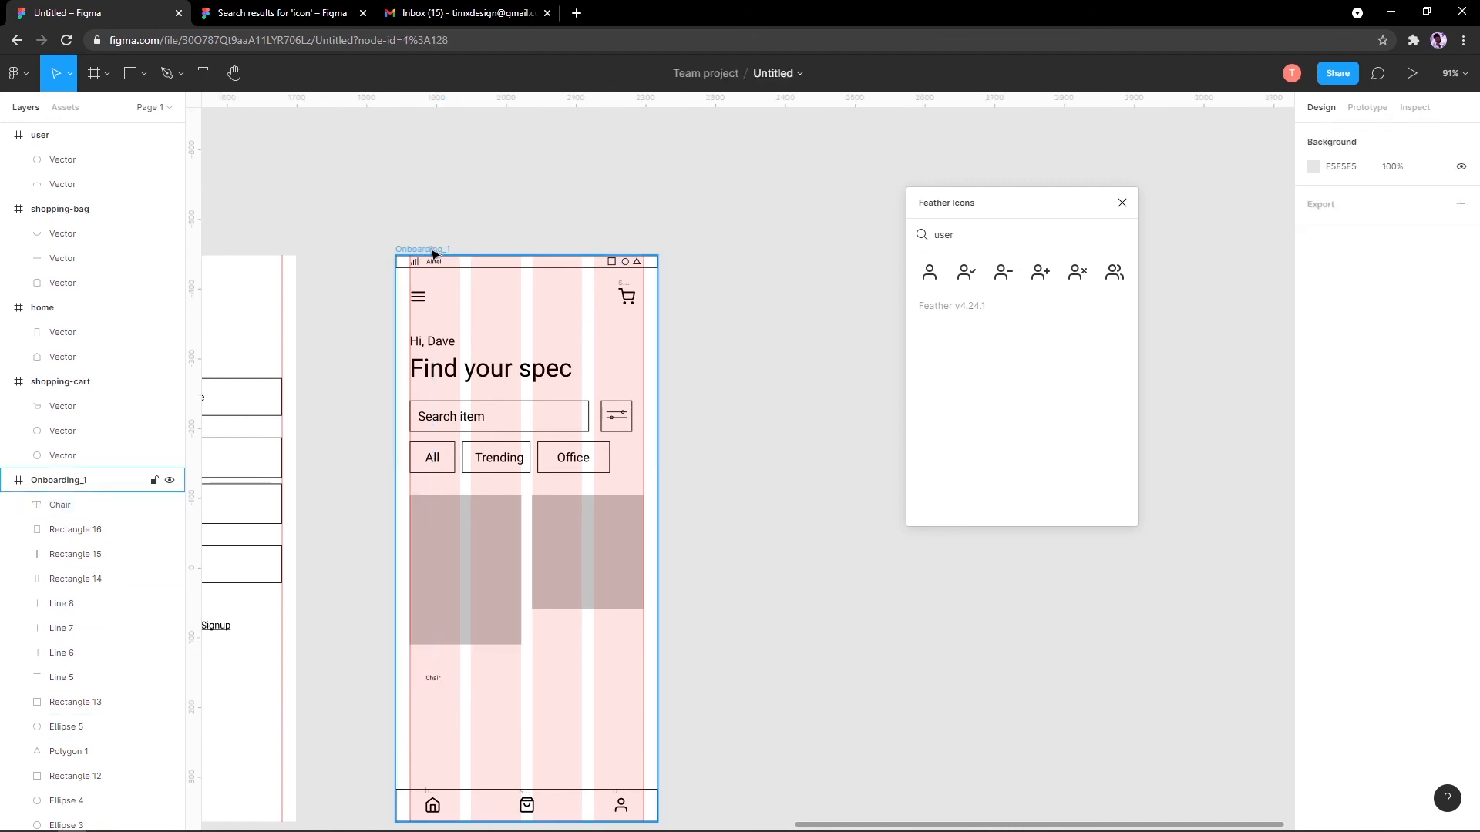
left_click(1437, 522)
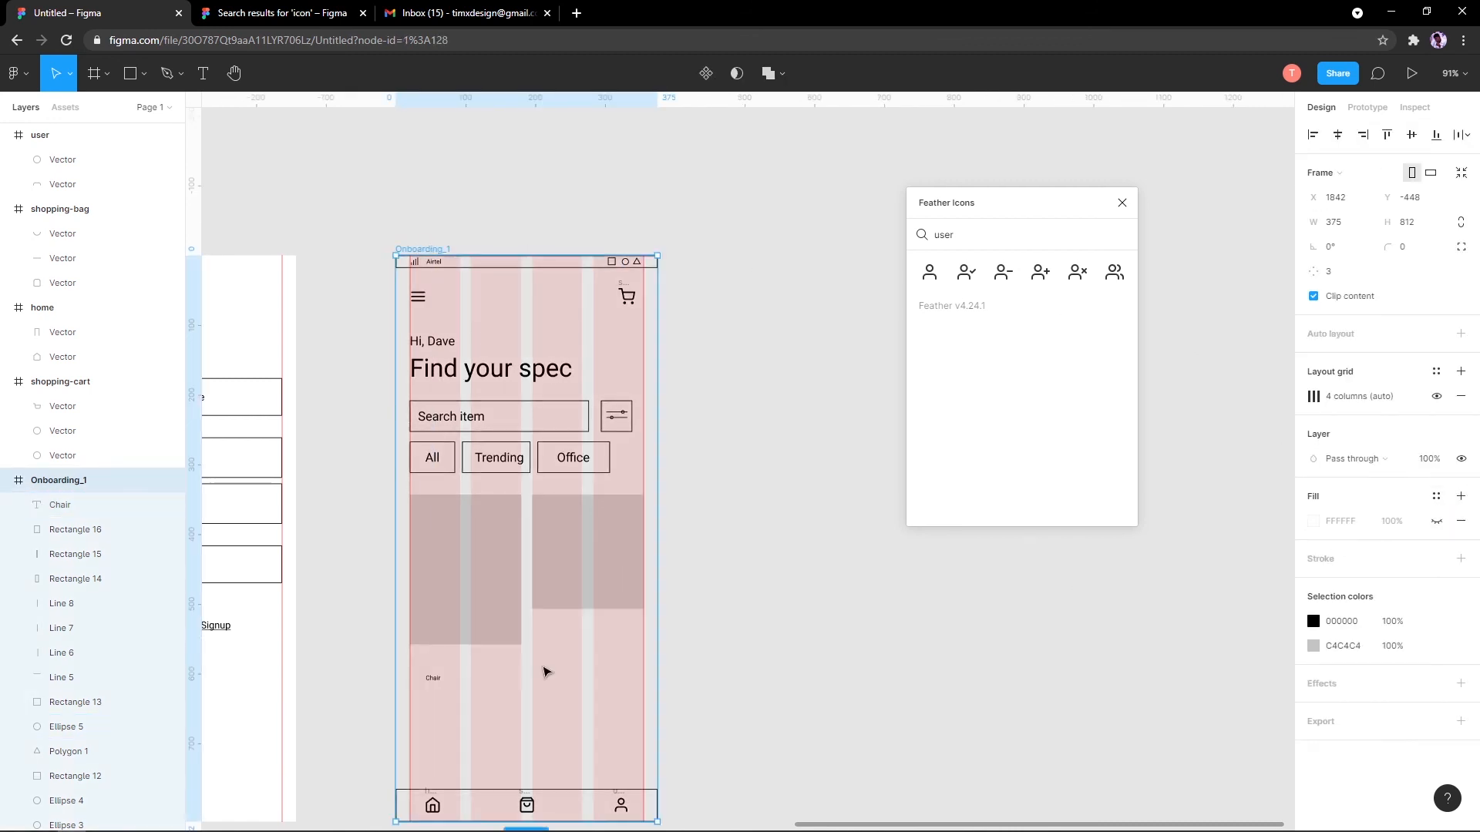
left_click(1436, 396)
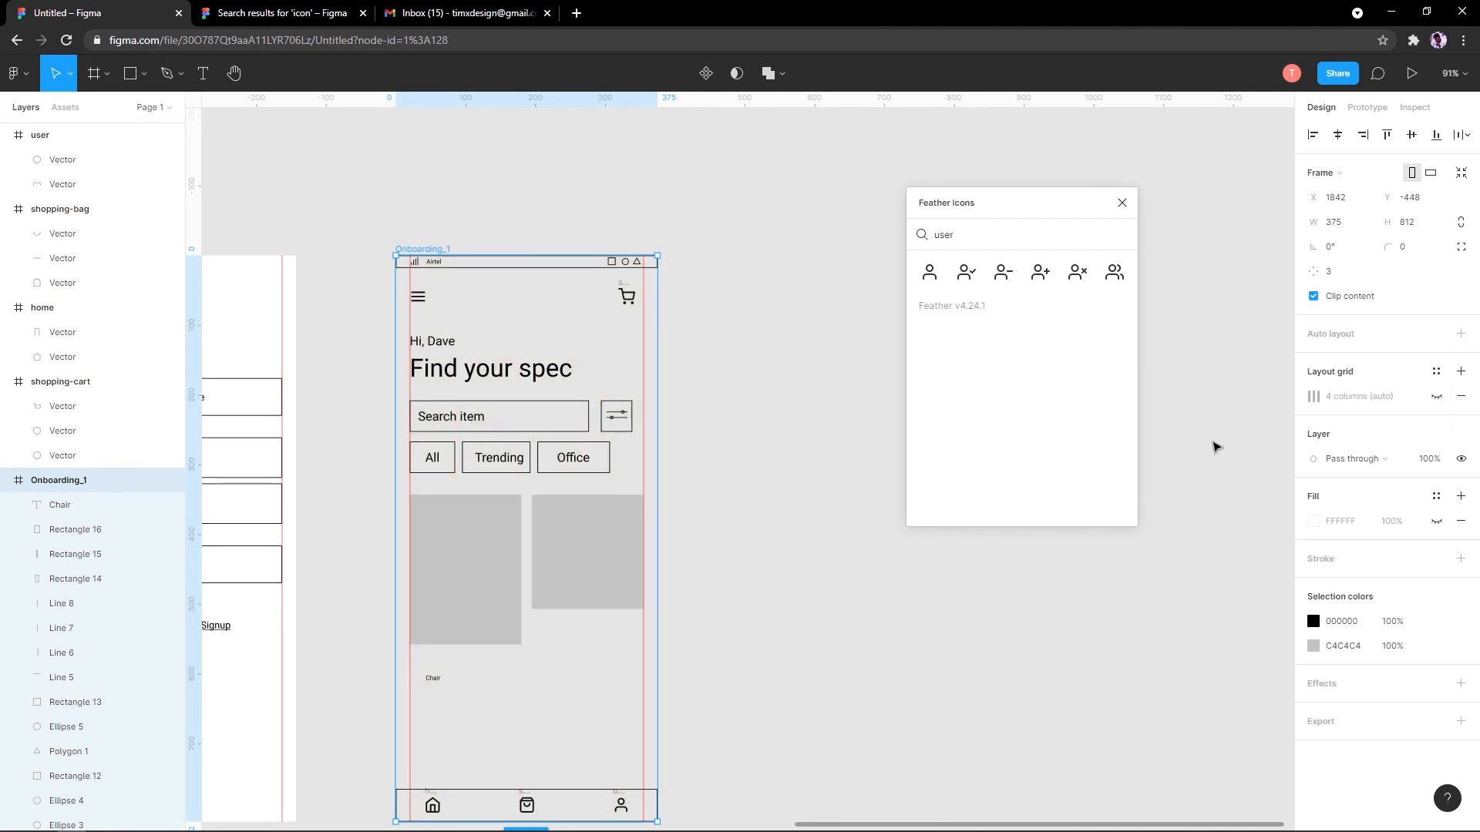
left_click(1437, 397)
left_click(1434, 397)
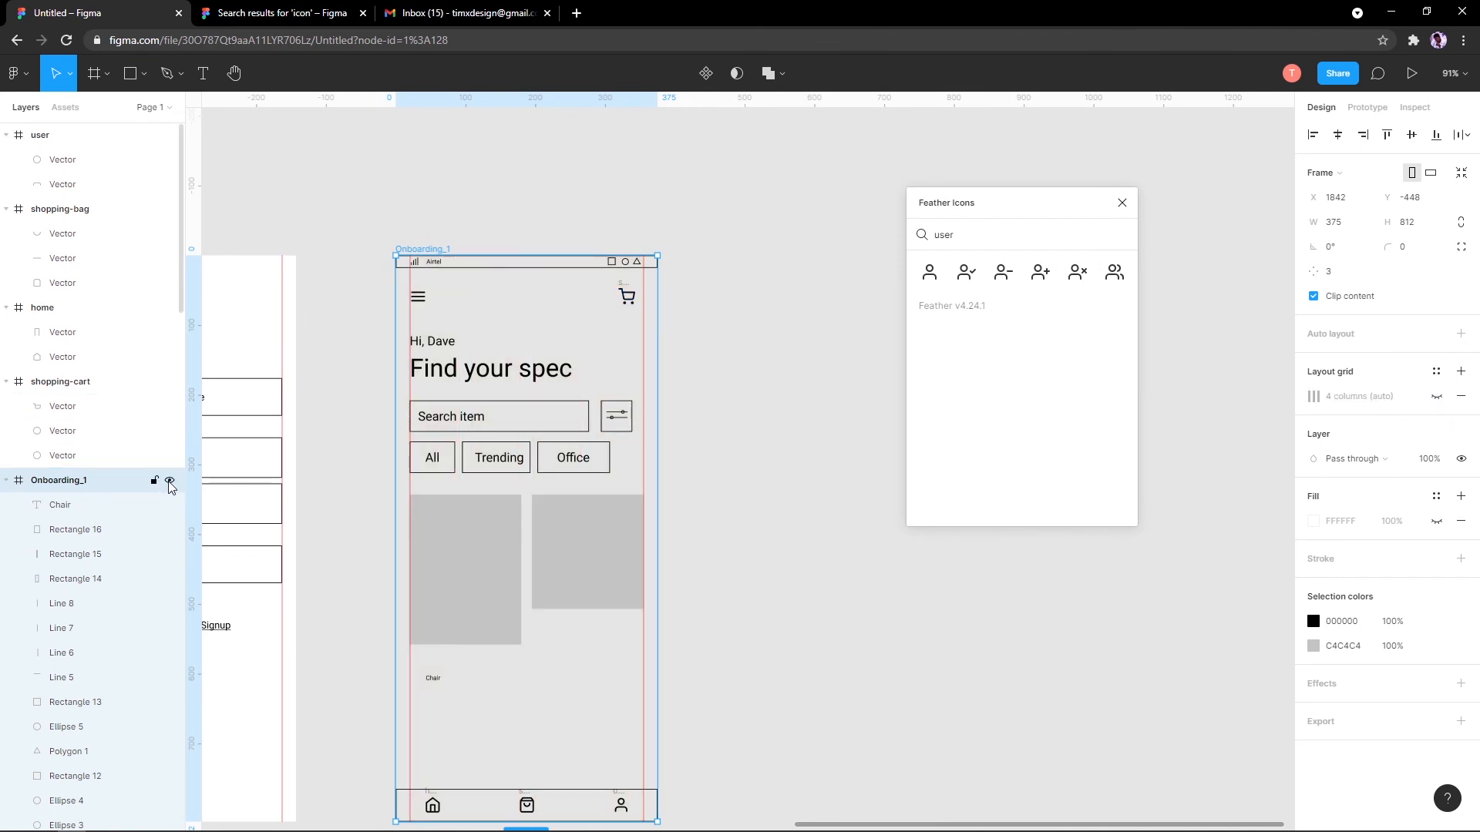
left_click(442, 213)
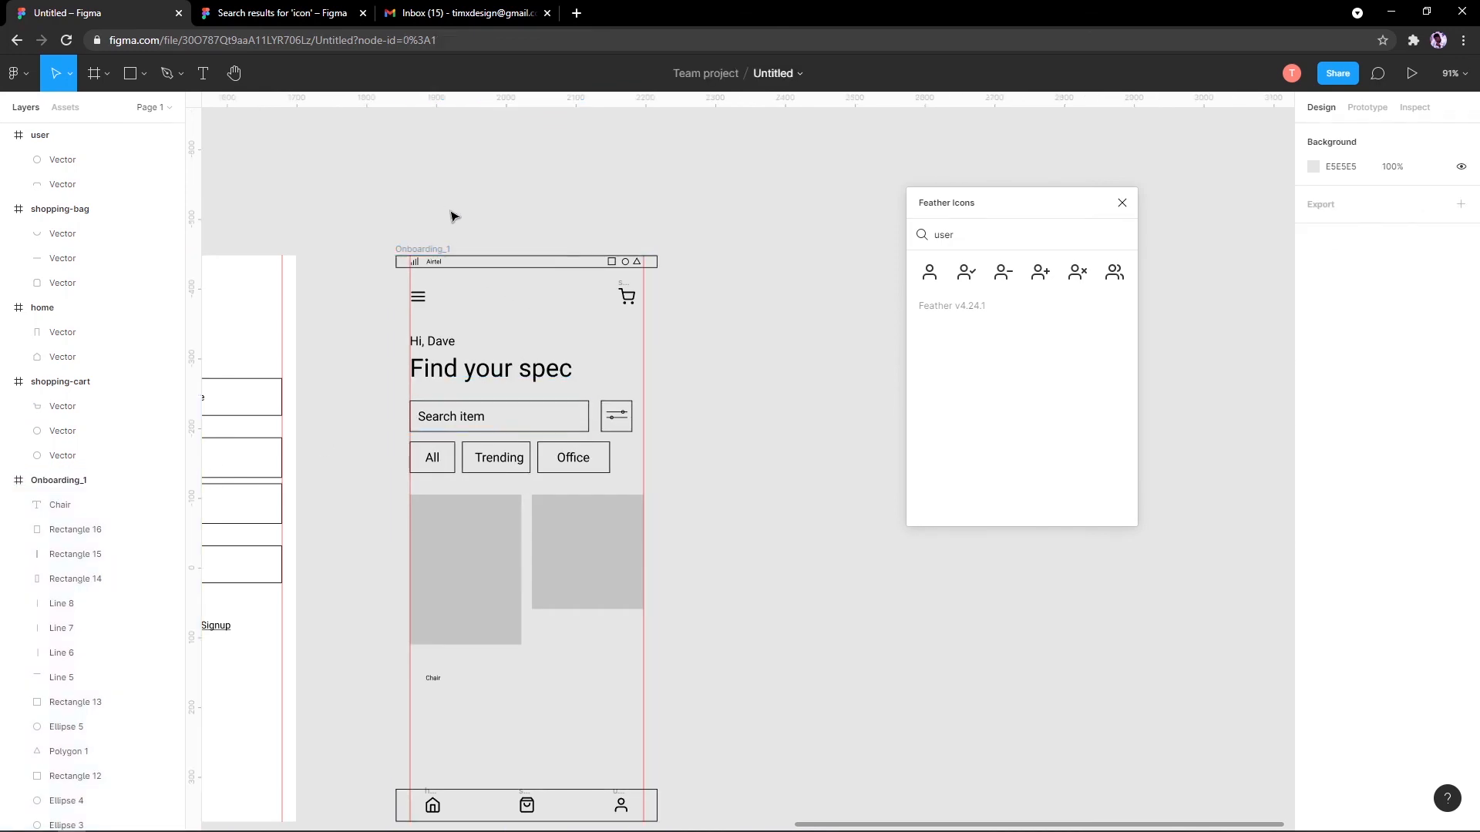
key("ctrl+z")
key("ctrl+z")
key("ctrl+z")
key("ctrl+z")
key("ctrl+z")
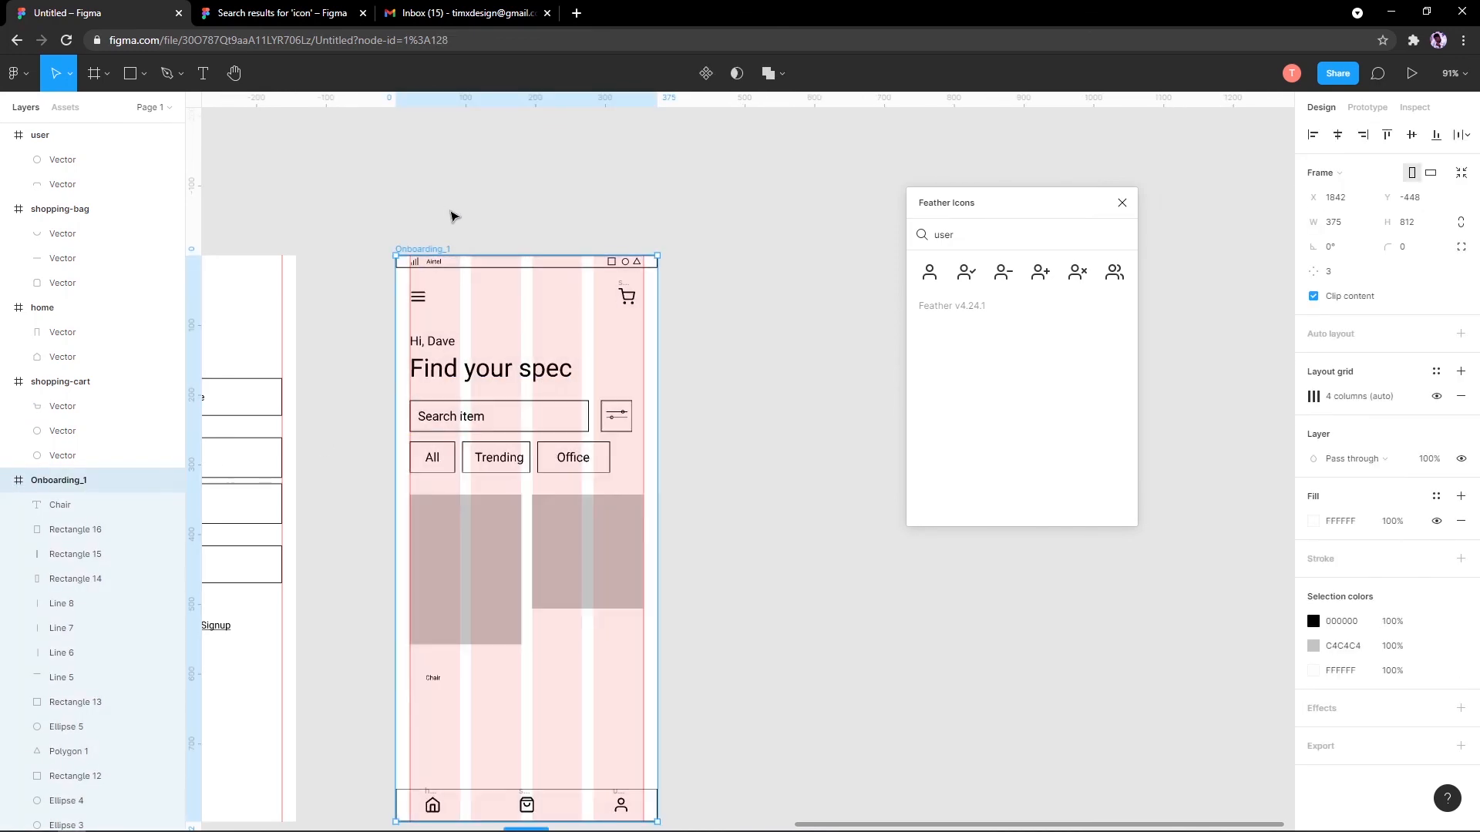
left_click(454, 216)
left_click(430, 248)
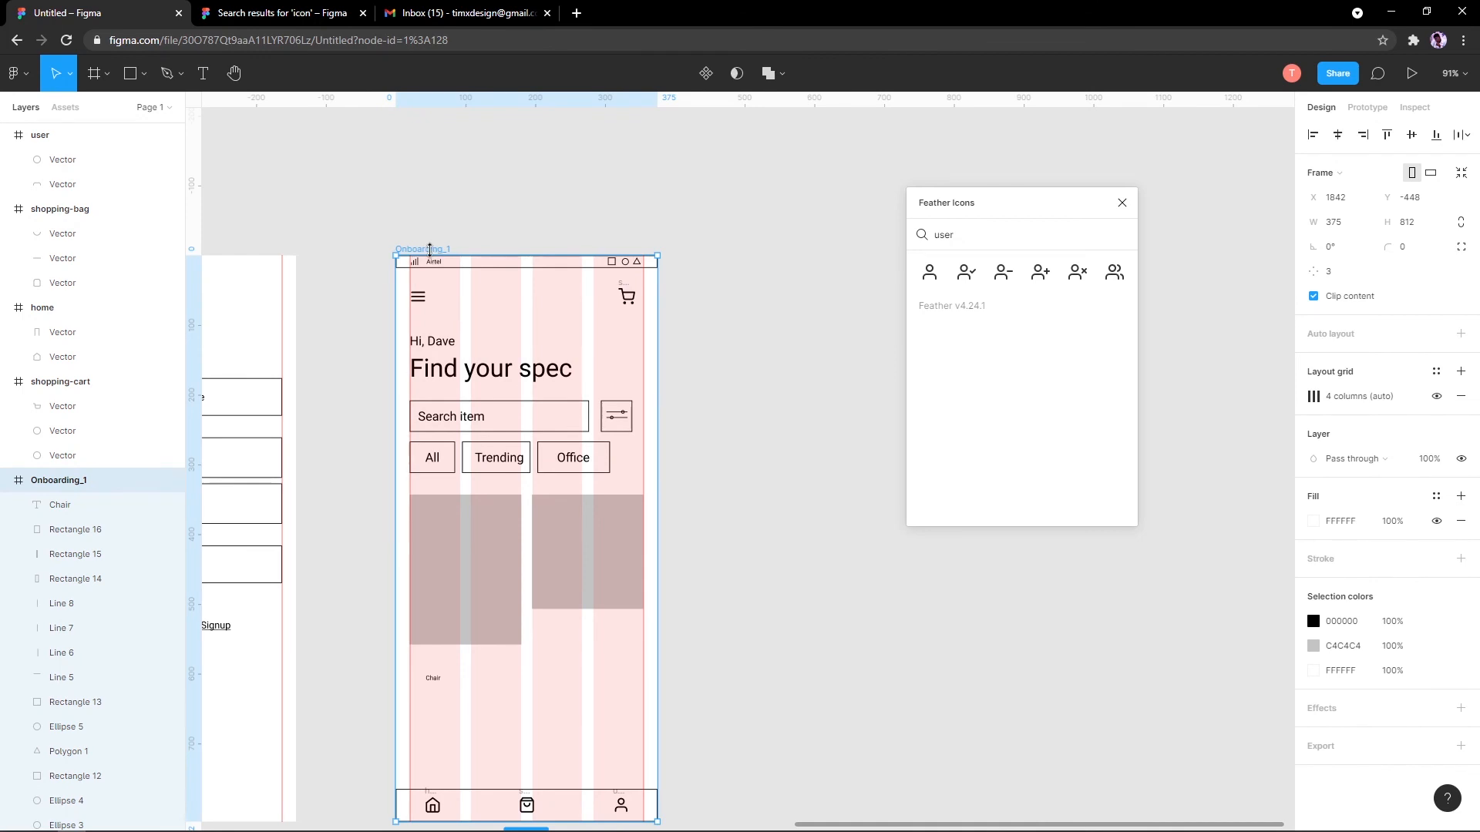
left_click(1435, 396)
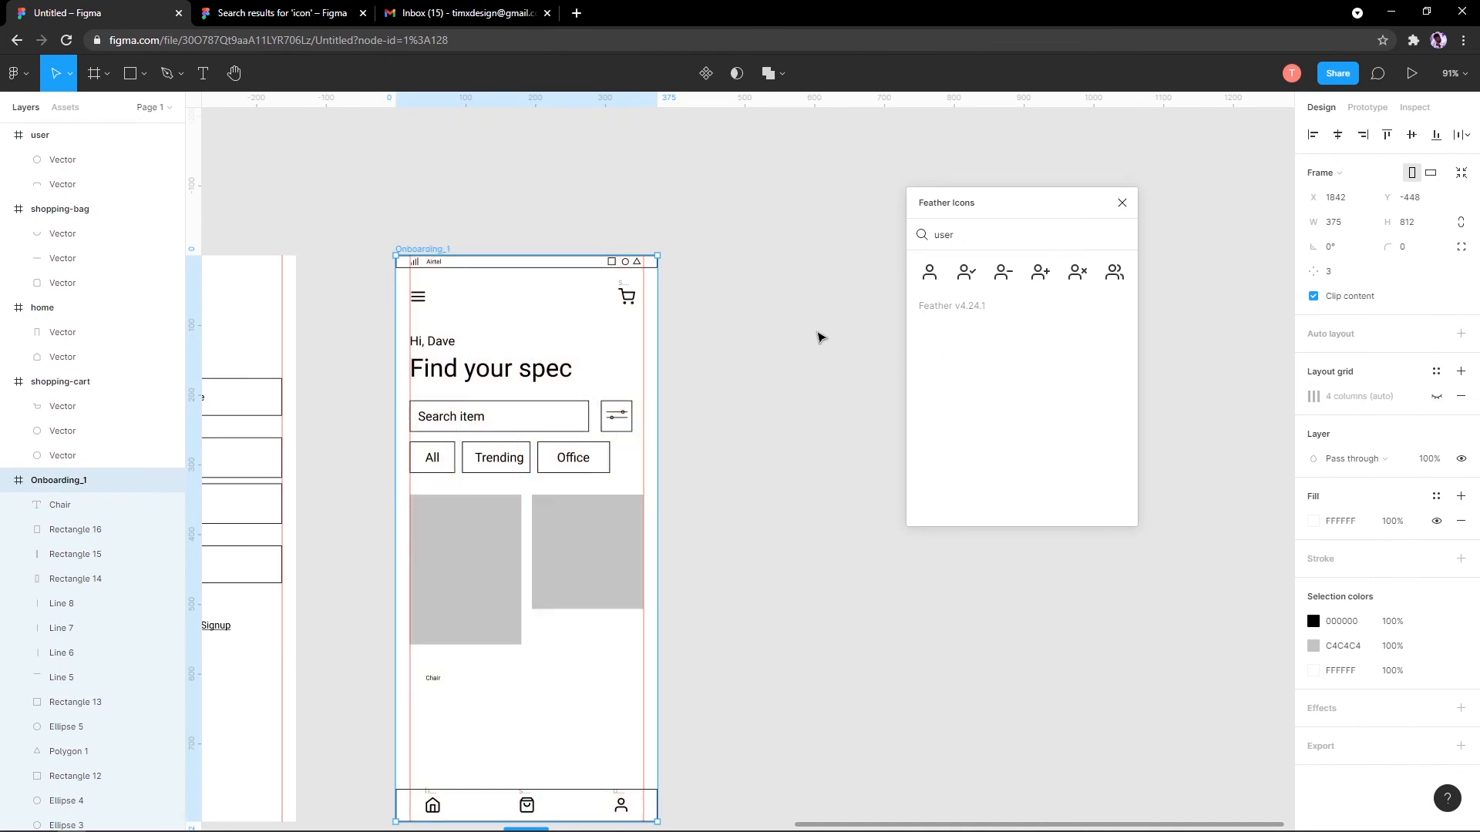
Step: Set the Chair label to size 18, move it under the left card, and duplicate it below
scroll(542, 581, "up", 5)
scroll(523, 610, "up", 3)
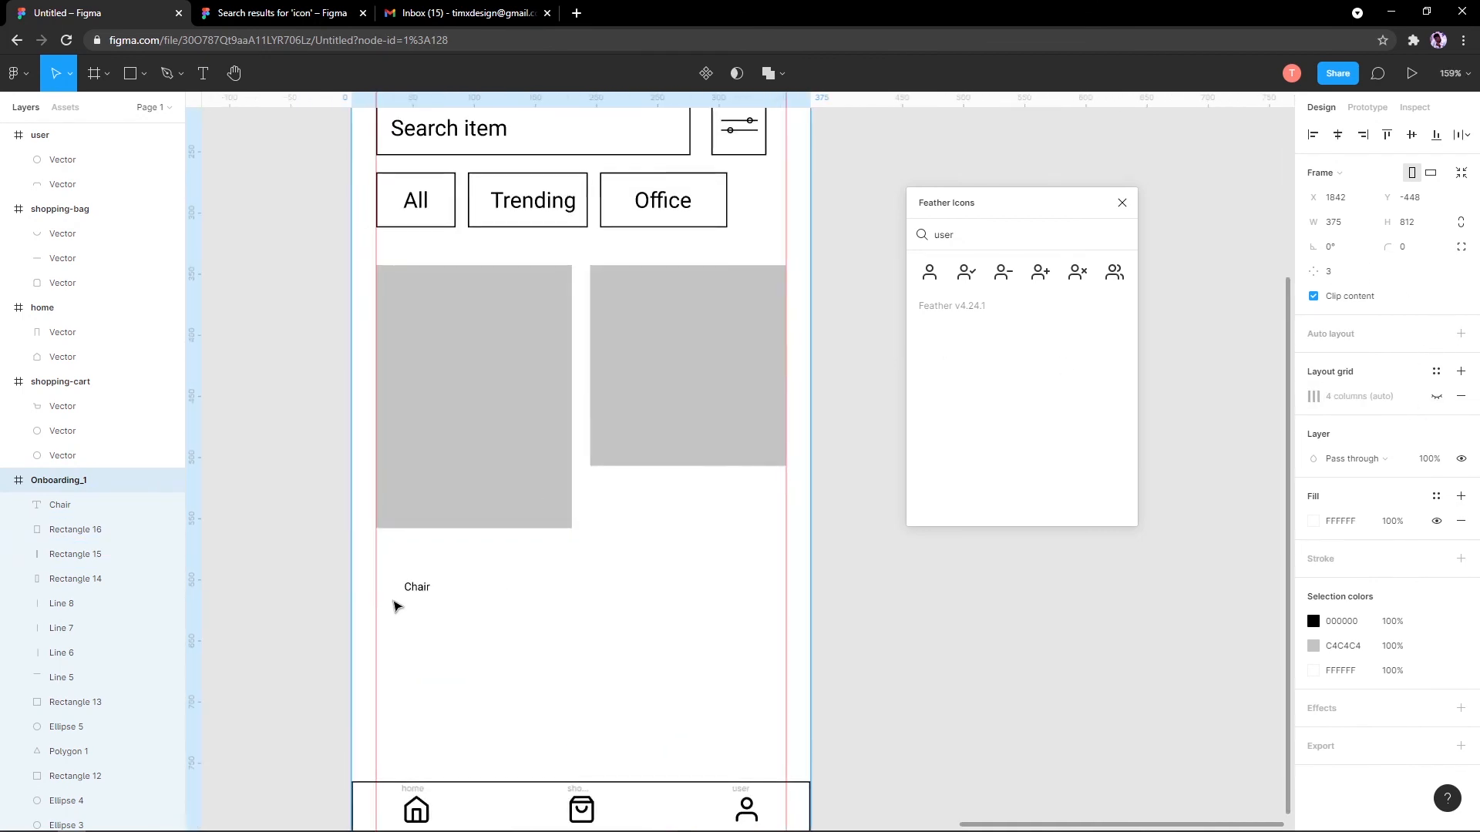
left_click(393, 605)
left_click(410, 589)
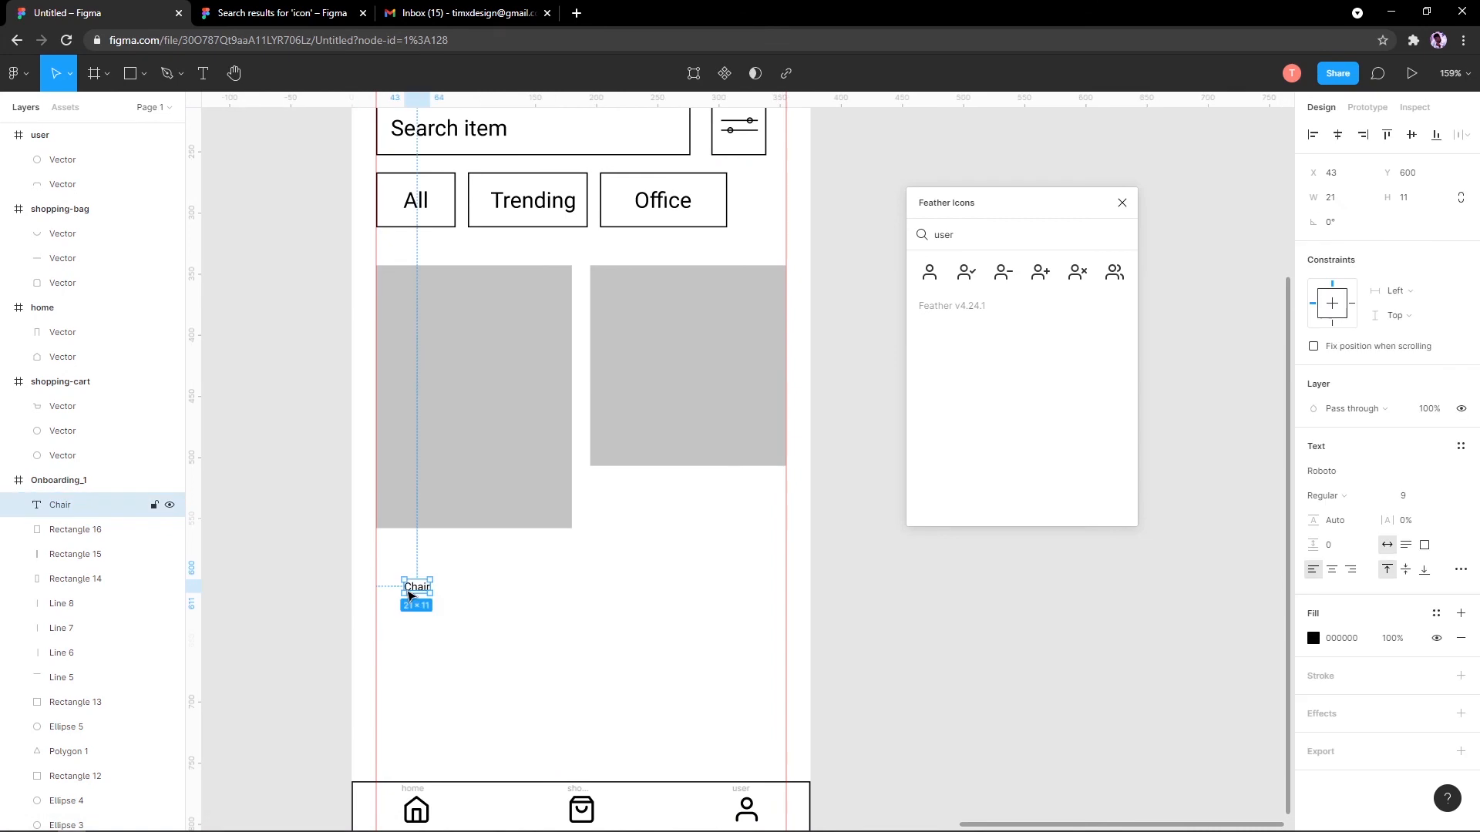
left_click(1452, 496)
left_click(1426, 716)
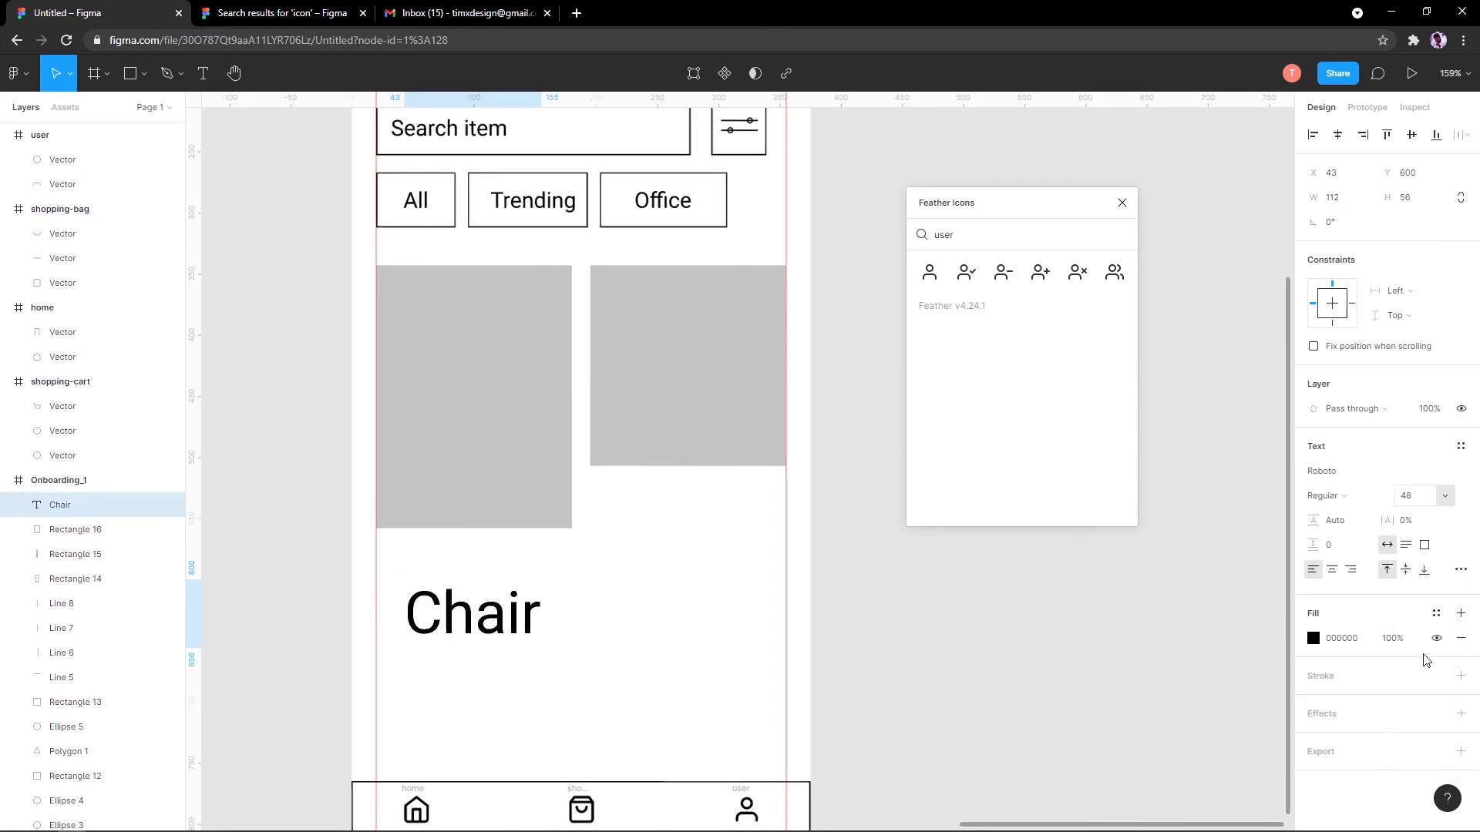
left_click(1445, 497)
left_click(1433, 464)
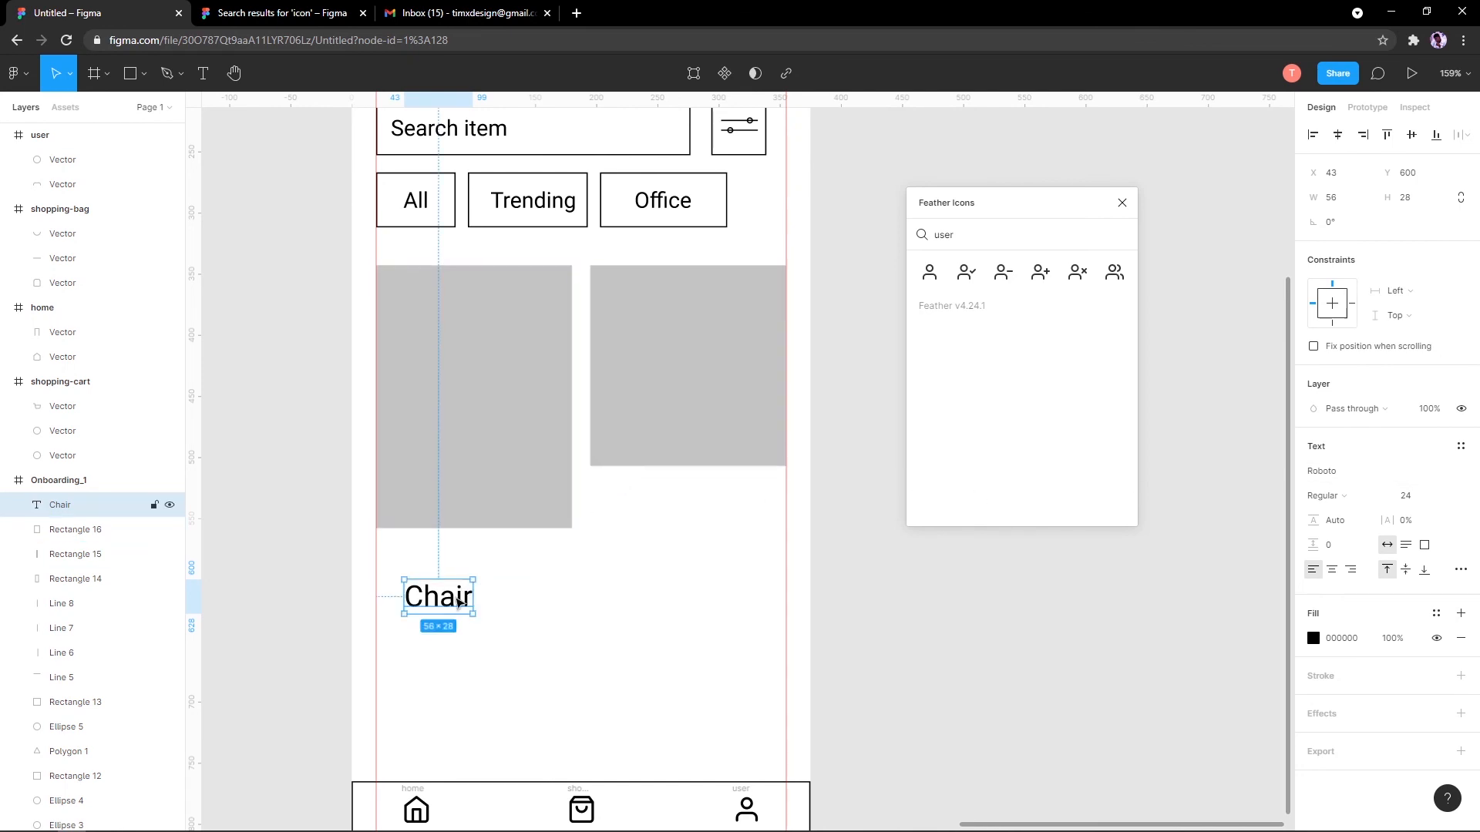
left_click_drag(461, 604, 437, 570)
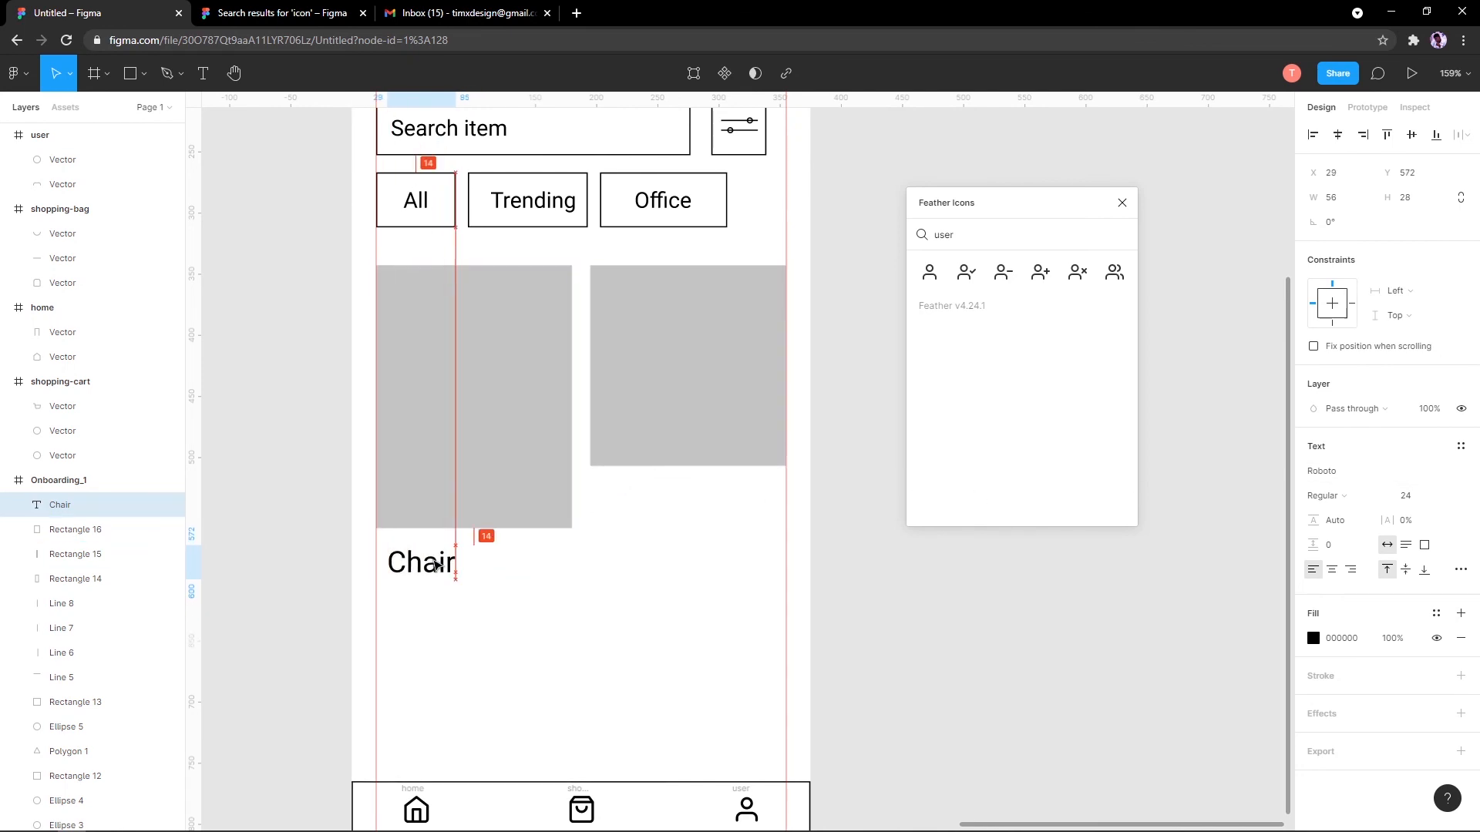
left_click(1444, 500)
left_click(1436, 476)
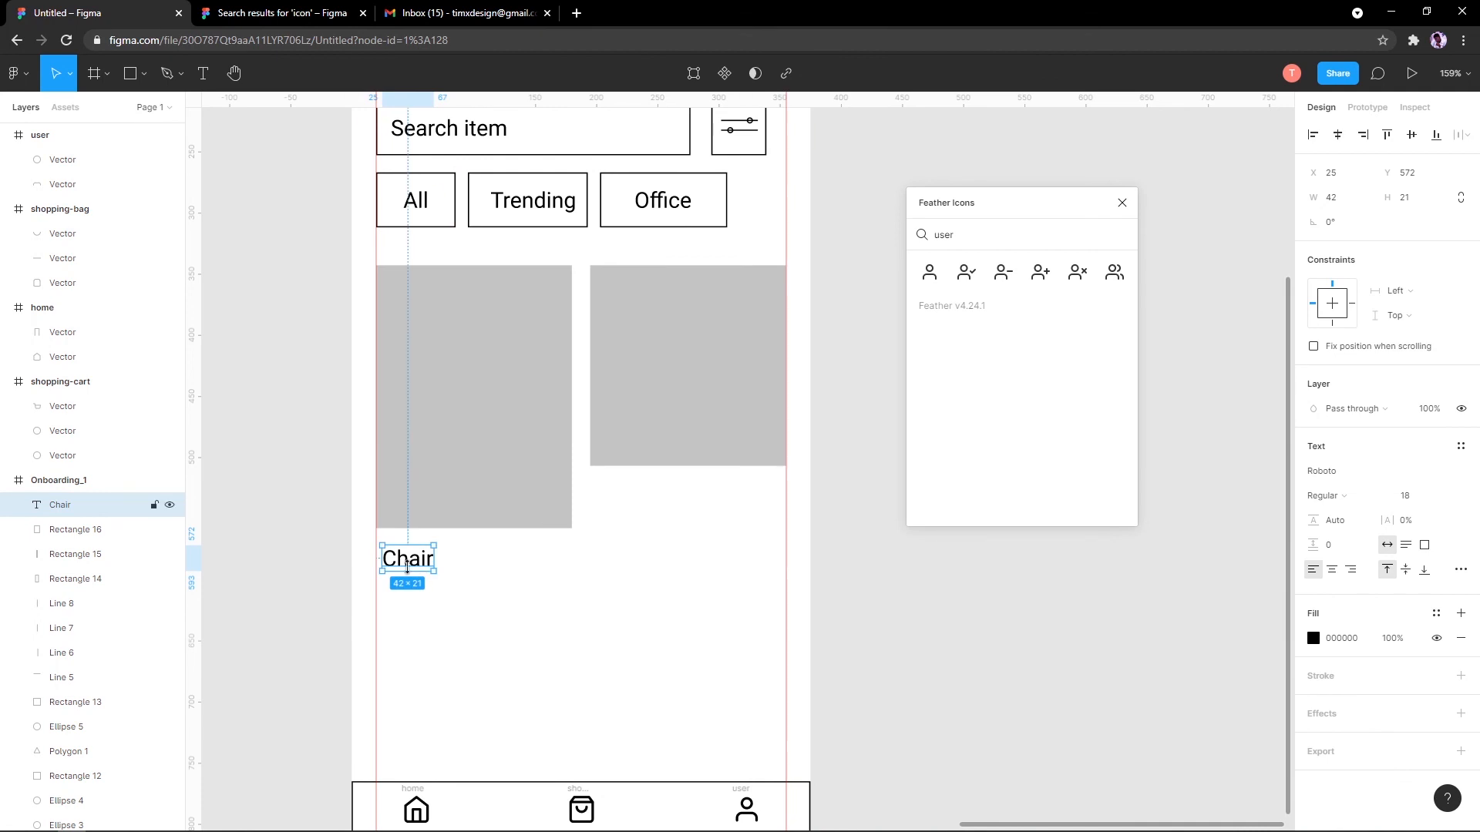
left_click_drag(408, 559, 407, 588)
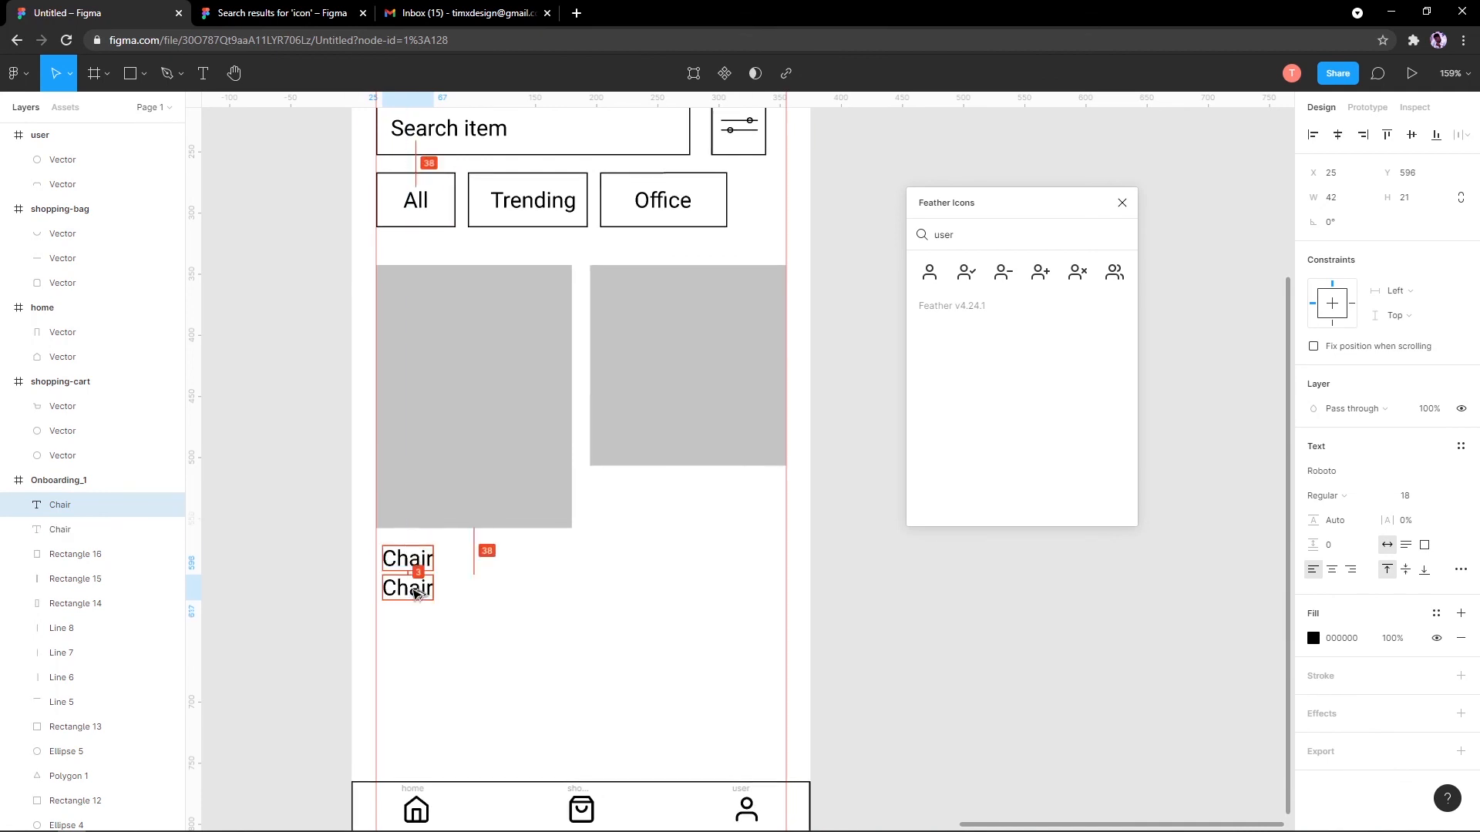
Step: Enlarge the duplicate label to size 24 and retype it as the N40,000 price
left_click(1446, 502)
left_click(1435, 531)
double_click(444, 601)
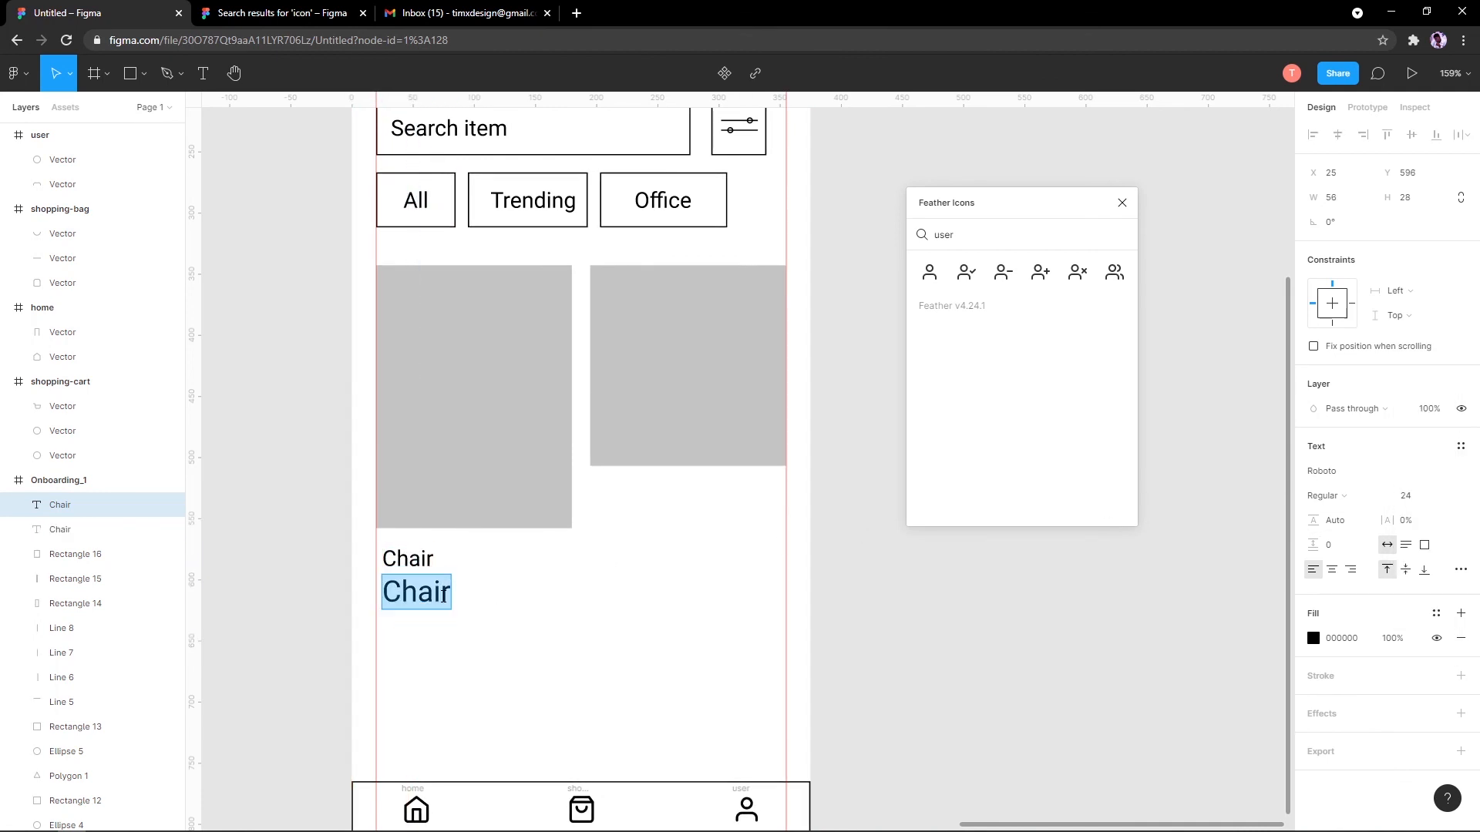
type("N")
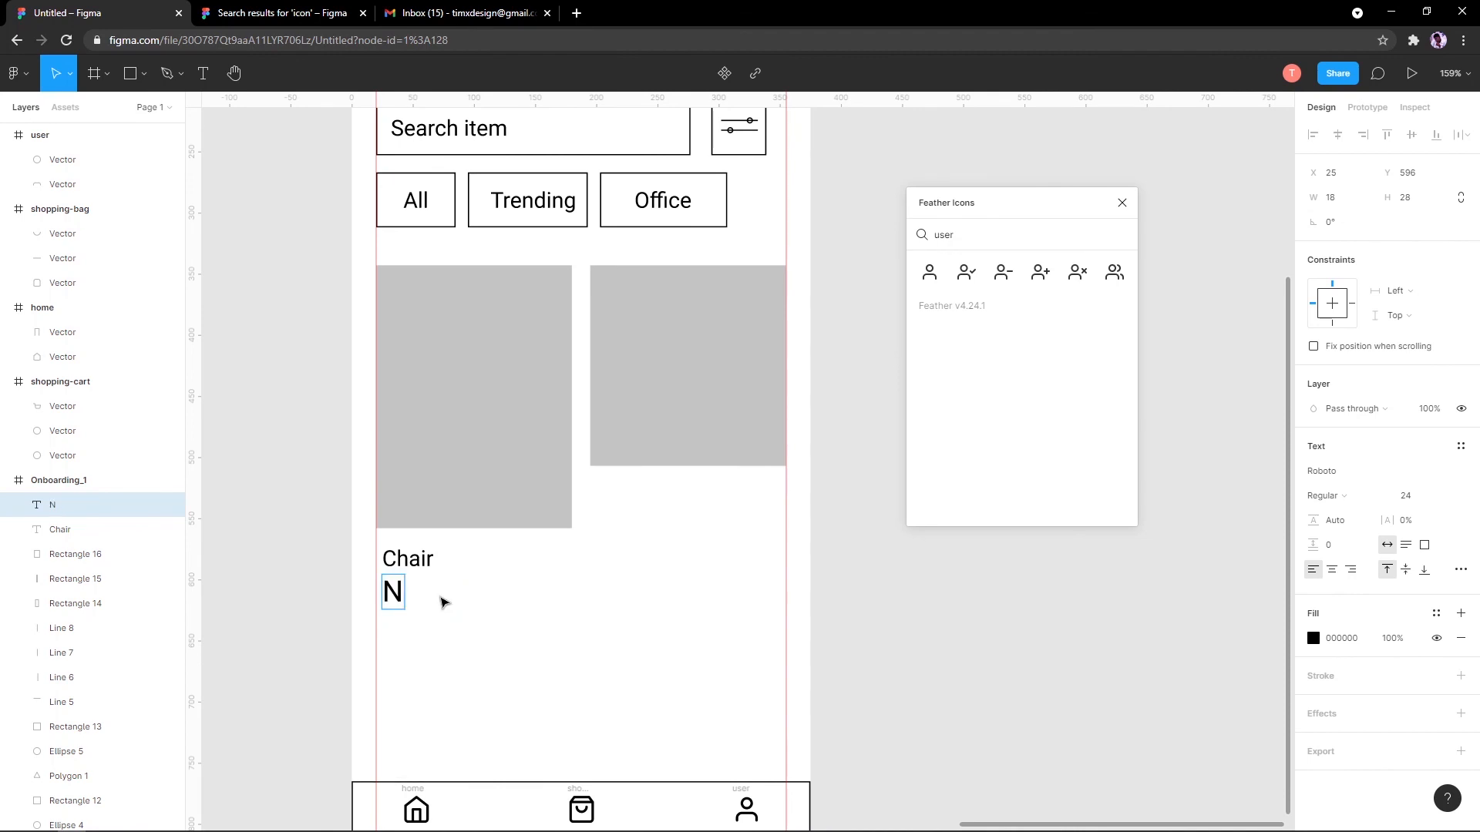
type("409")
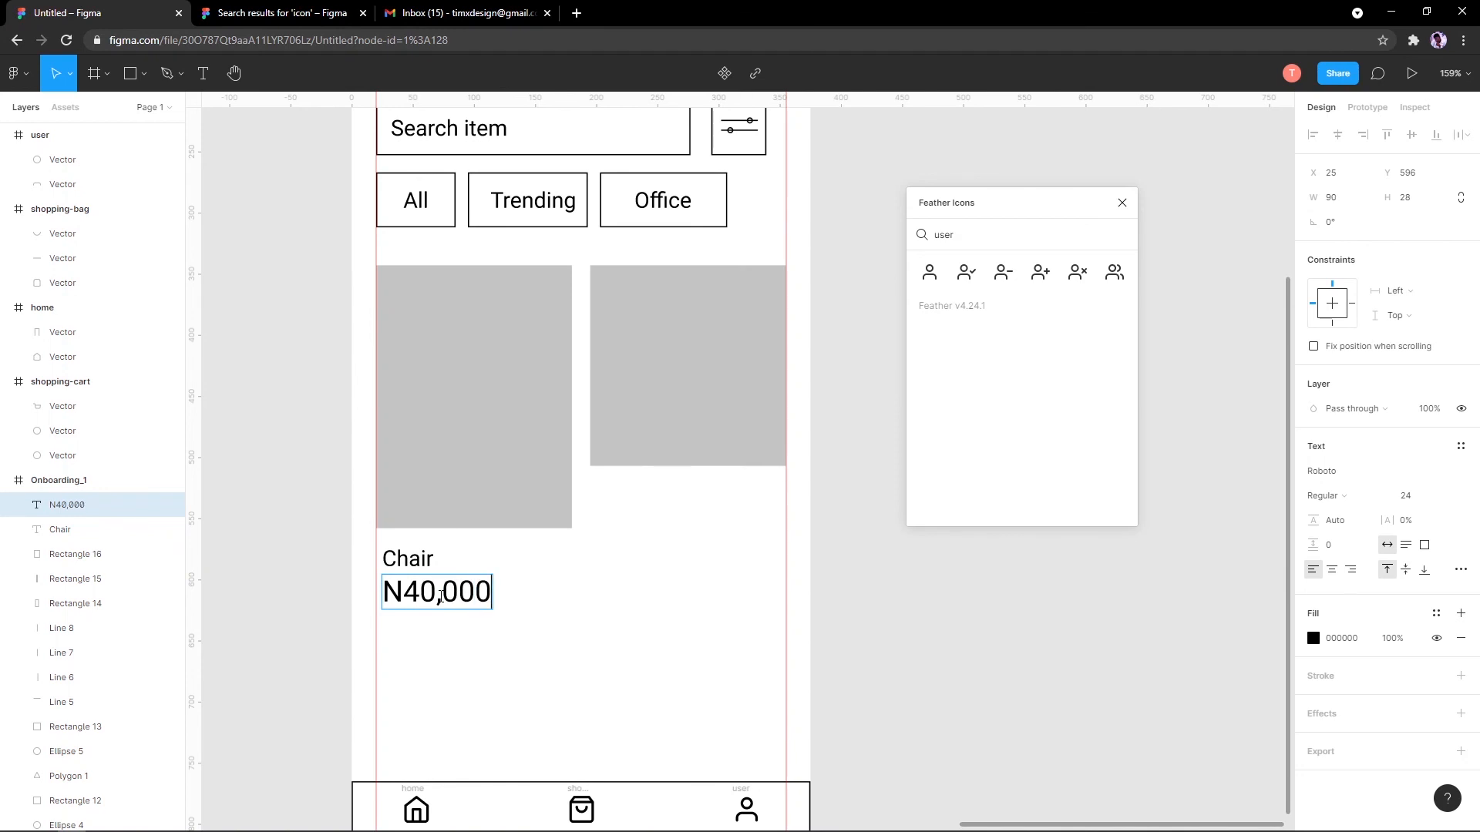
key("Escape")
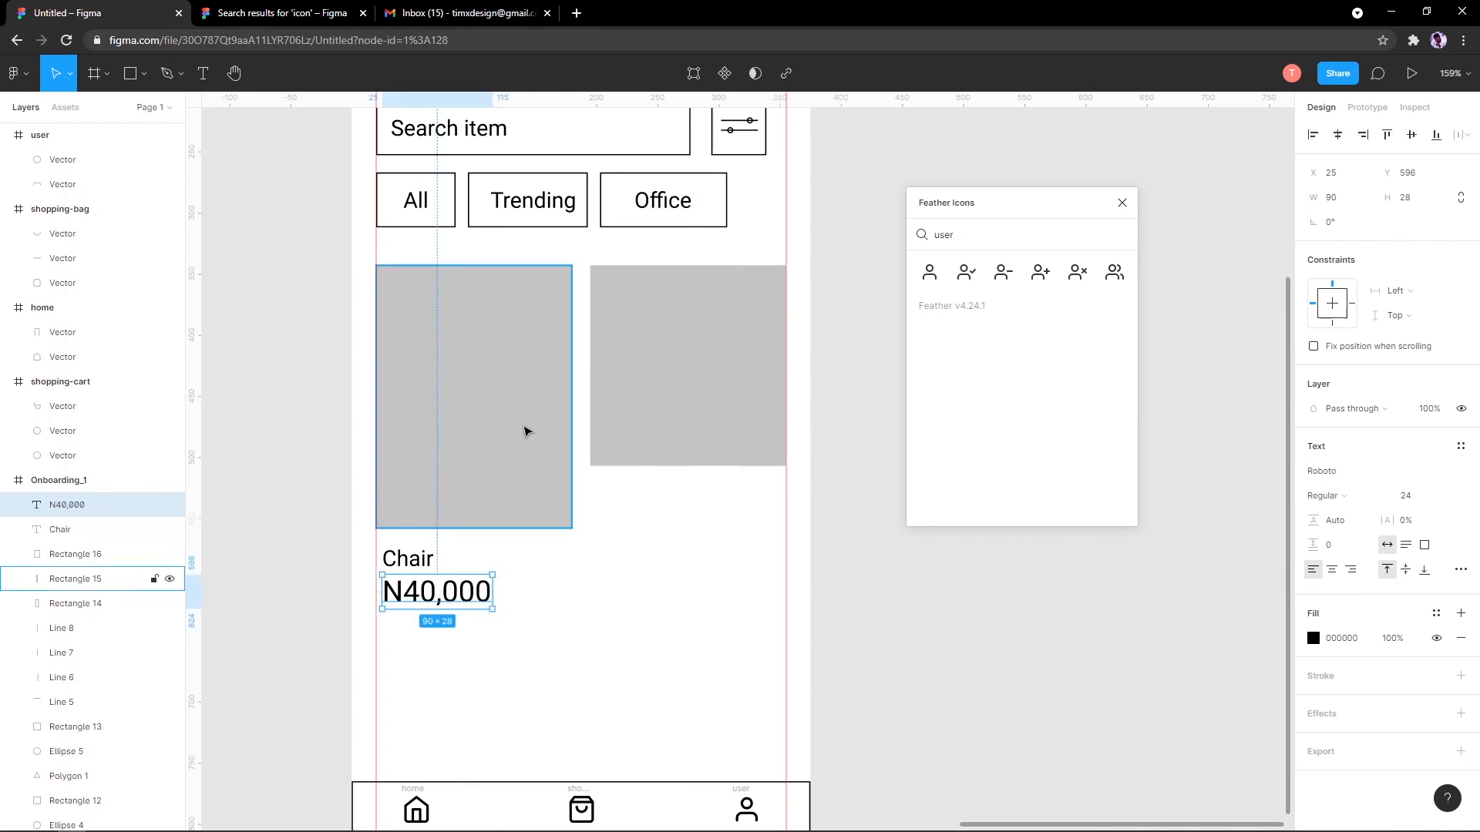
Step: Shrink the Chair label to font size 14
left_click(513, 624)
left_click(458, 591)
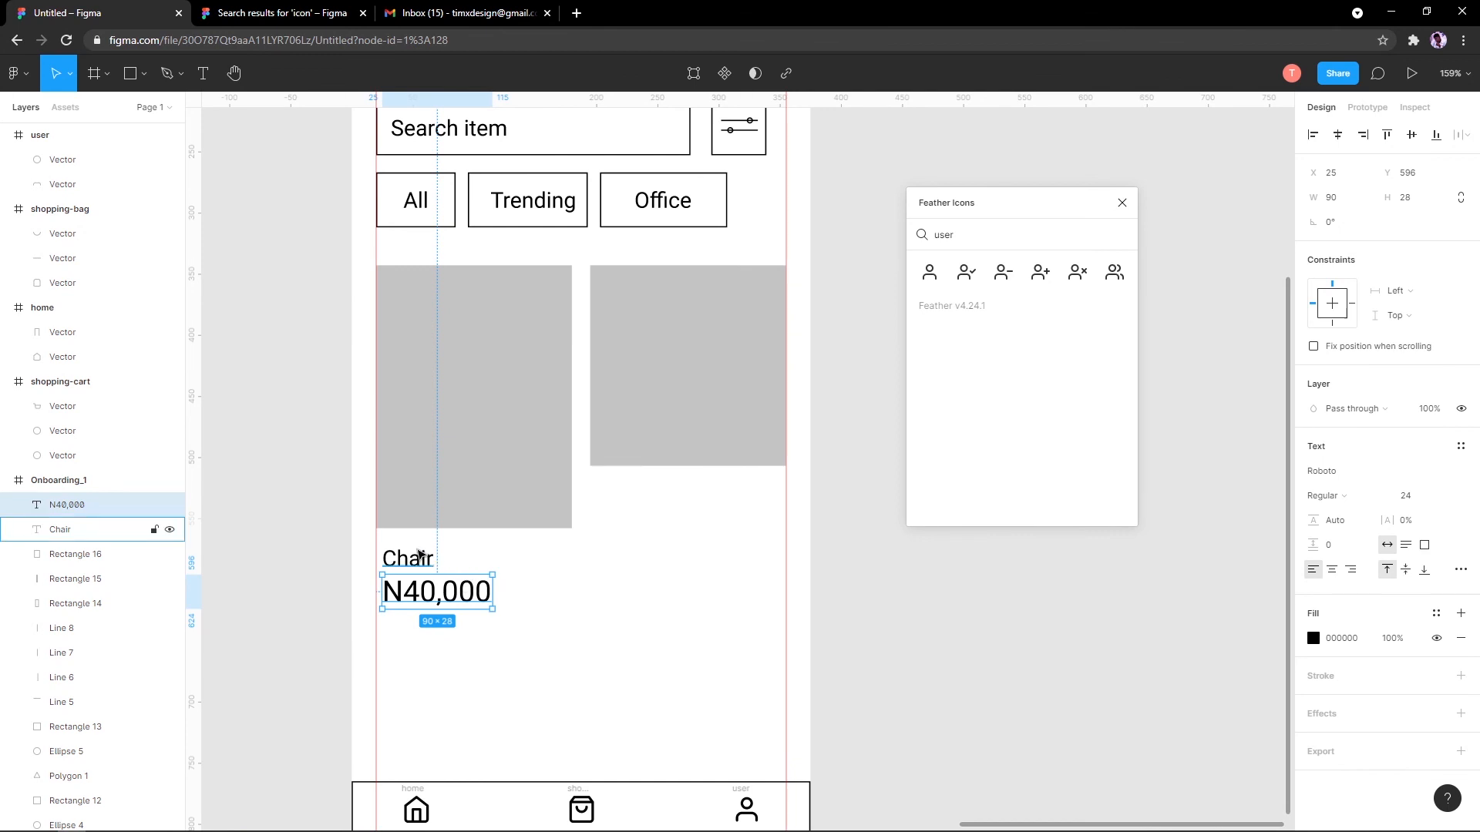
left_click(420, 555)
left_click(437, 601)
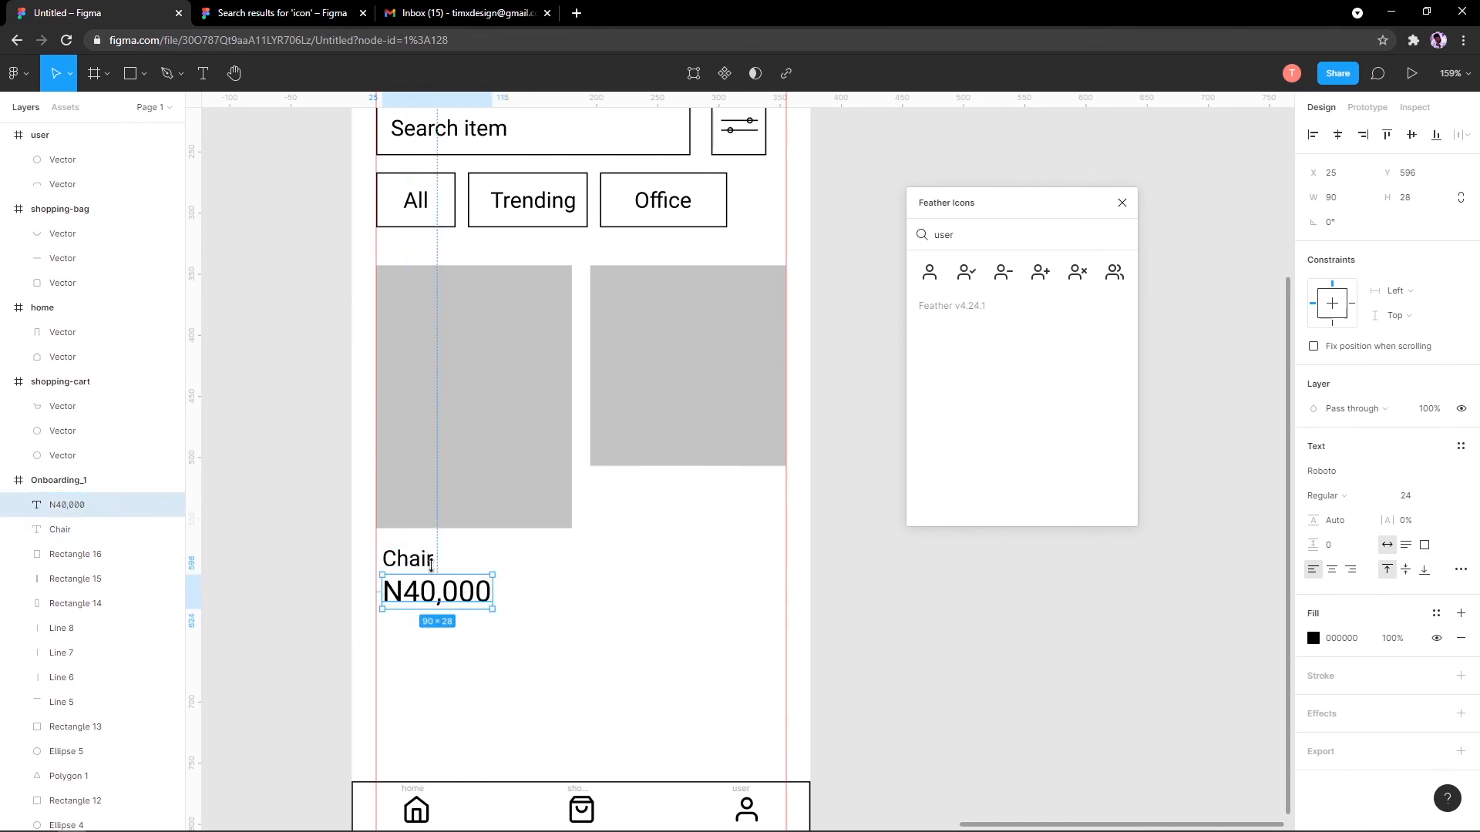
left_click(425, 557)
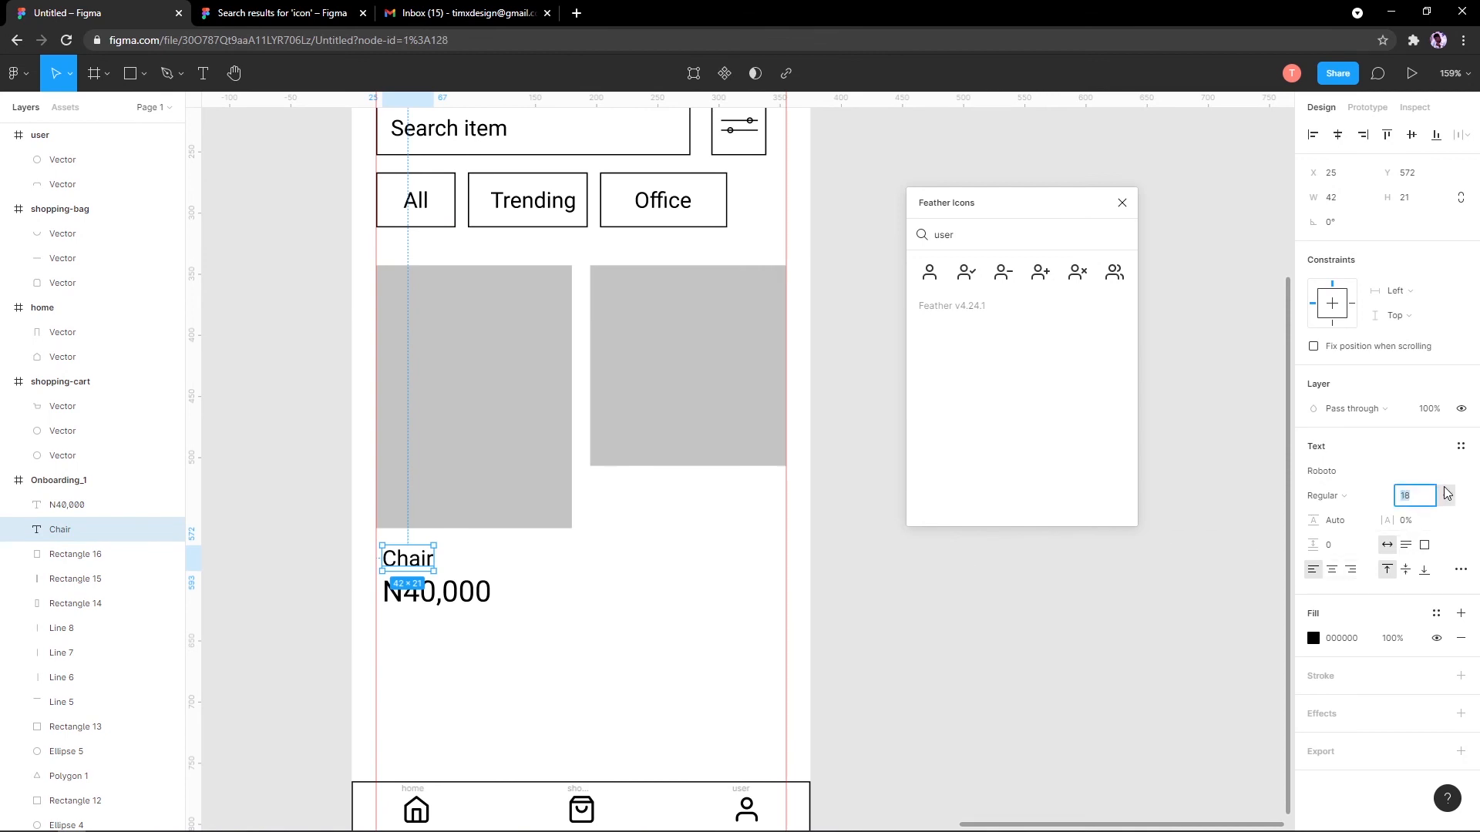
left_click(1424, 495)
left_click(1418, 466)
Step: Set the N40,000 price text to font size 18
left_click(457, 595)
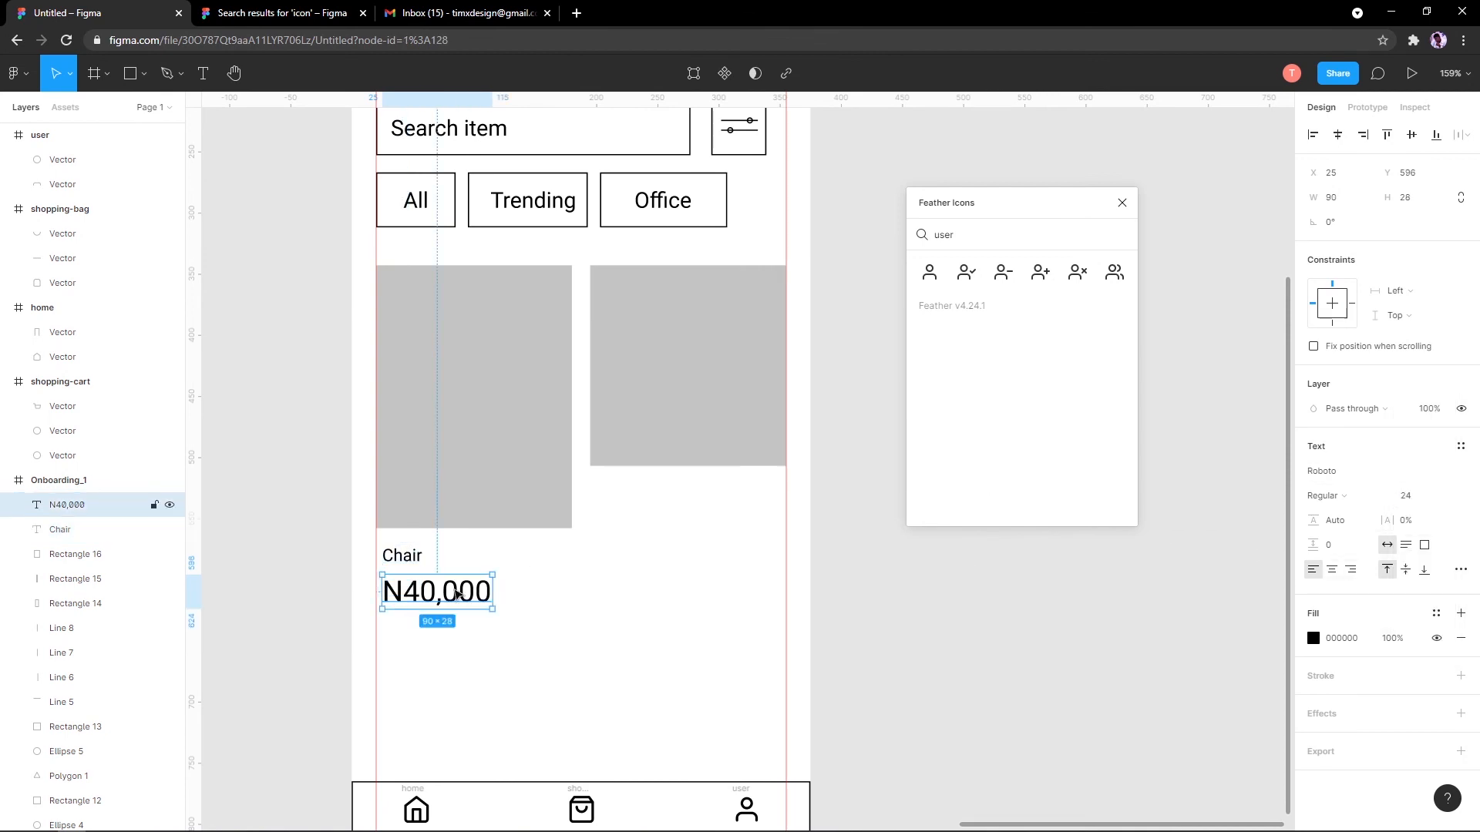
left_click(1418, 495)
left_click(1424, 478)
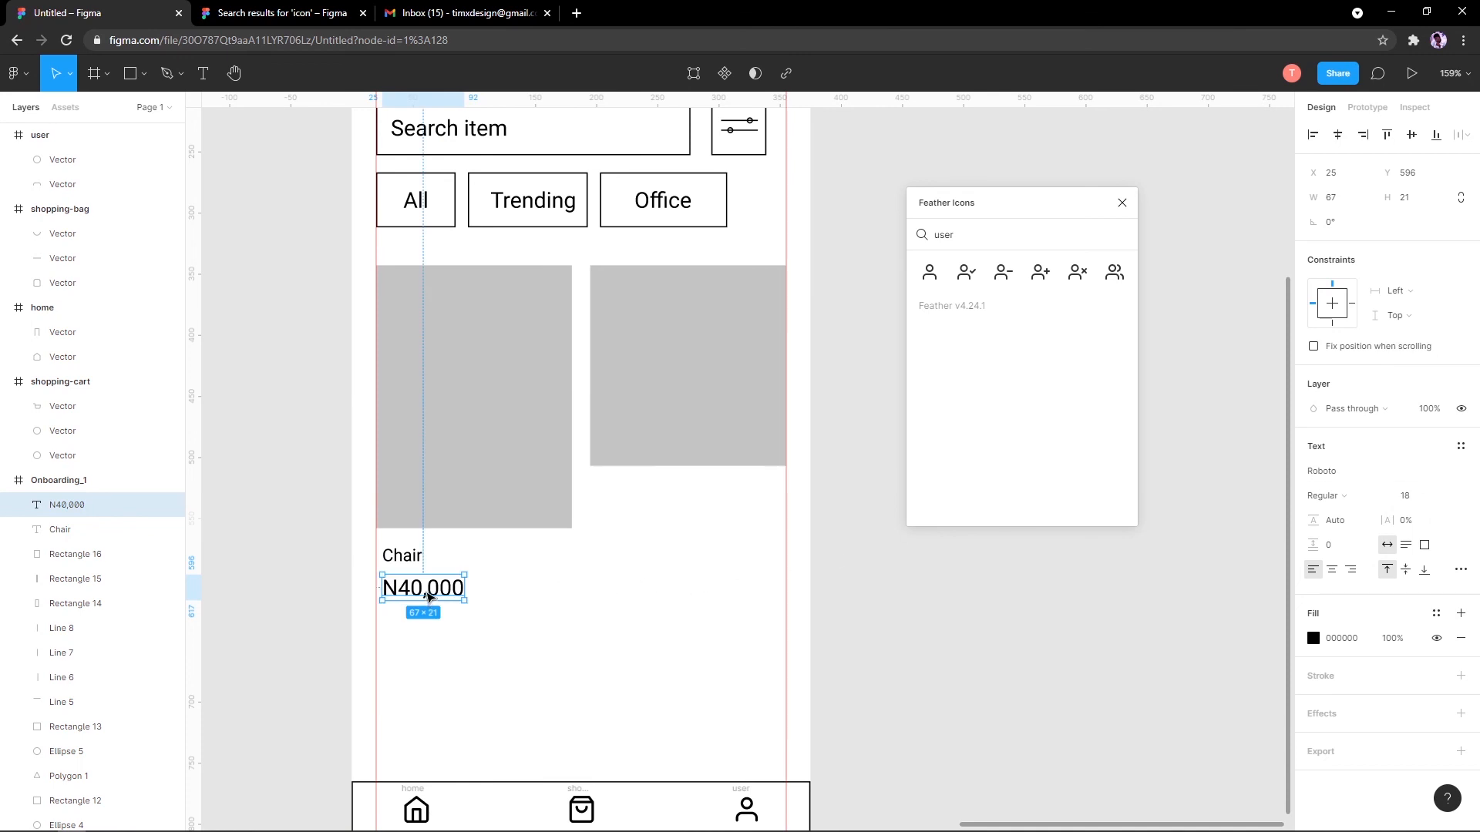
Step: Copy the N40,000 price beside the original in light grey E5E5E5, then select the label group
left_click_drag(441, 595, 538, 595)
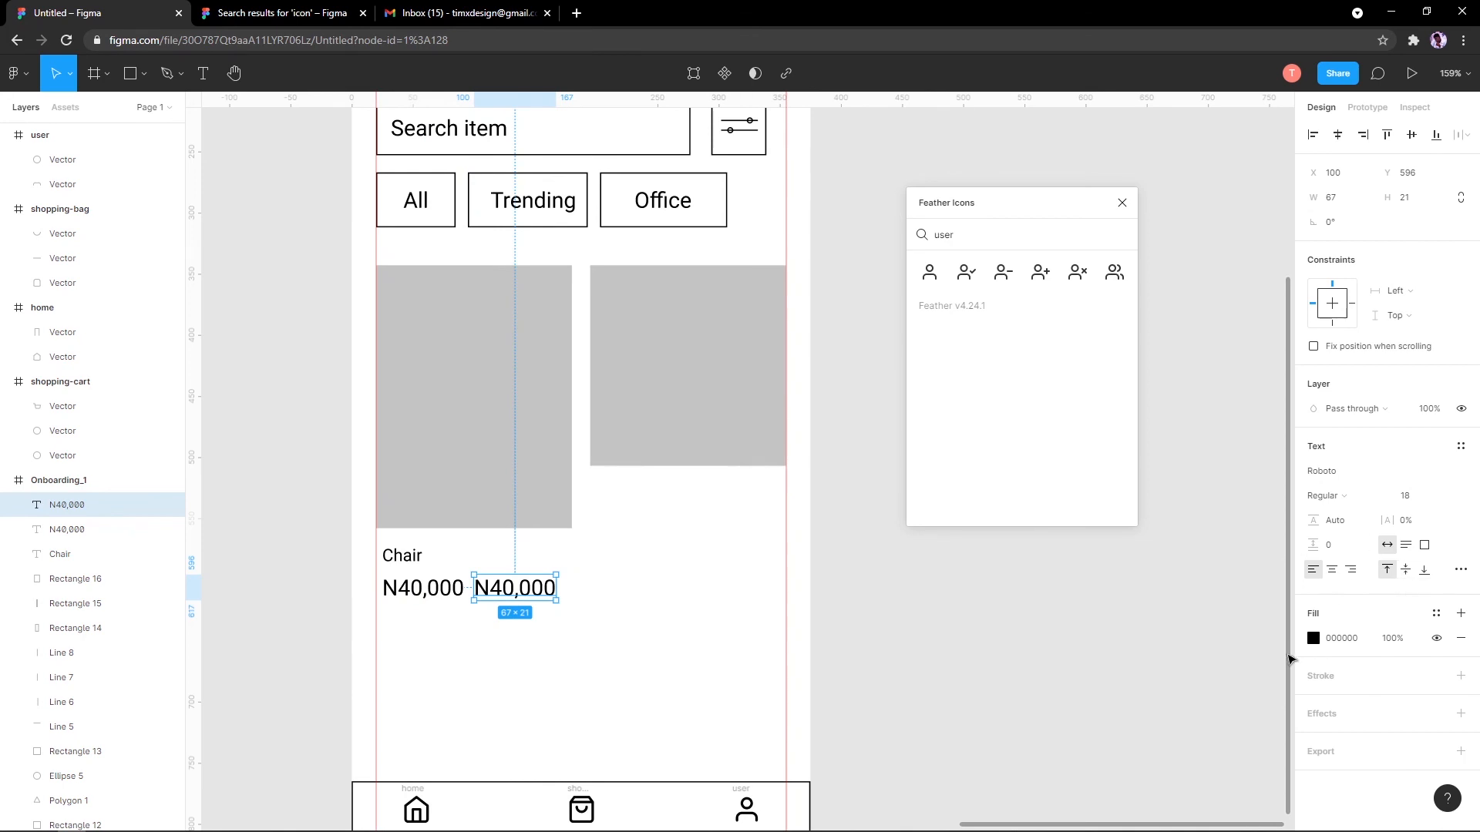
left_click(1313, 638)
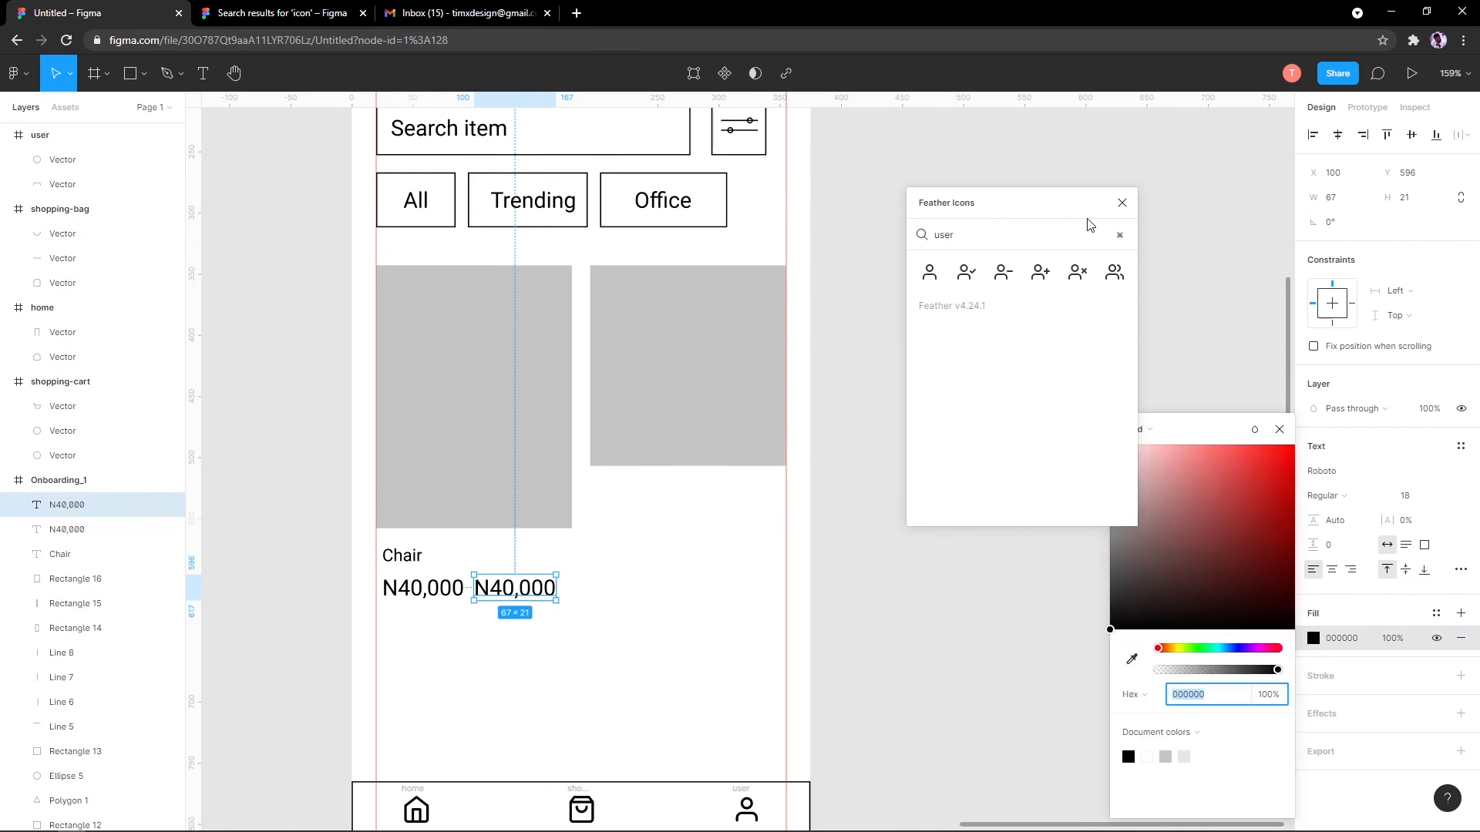
left_click(1122, 203)
left_click_drag(1111, 505, 1077, 487)
left_click(964, 453)
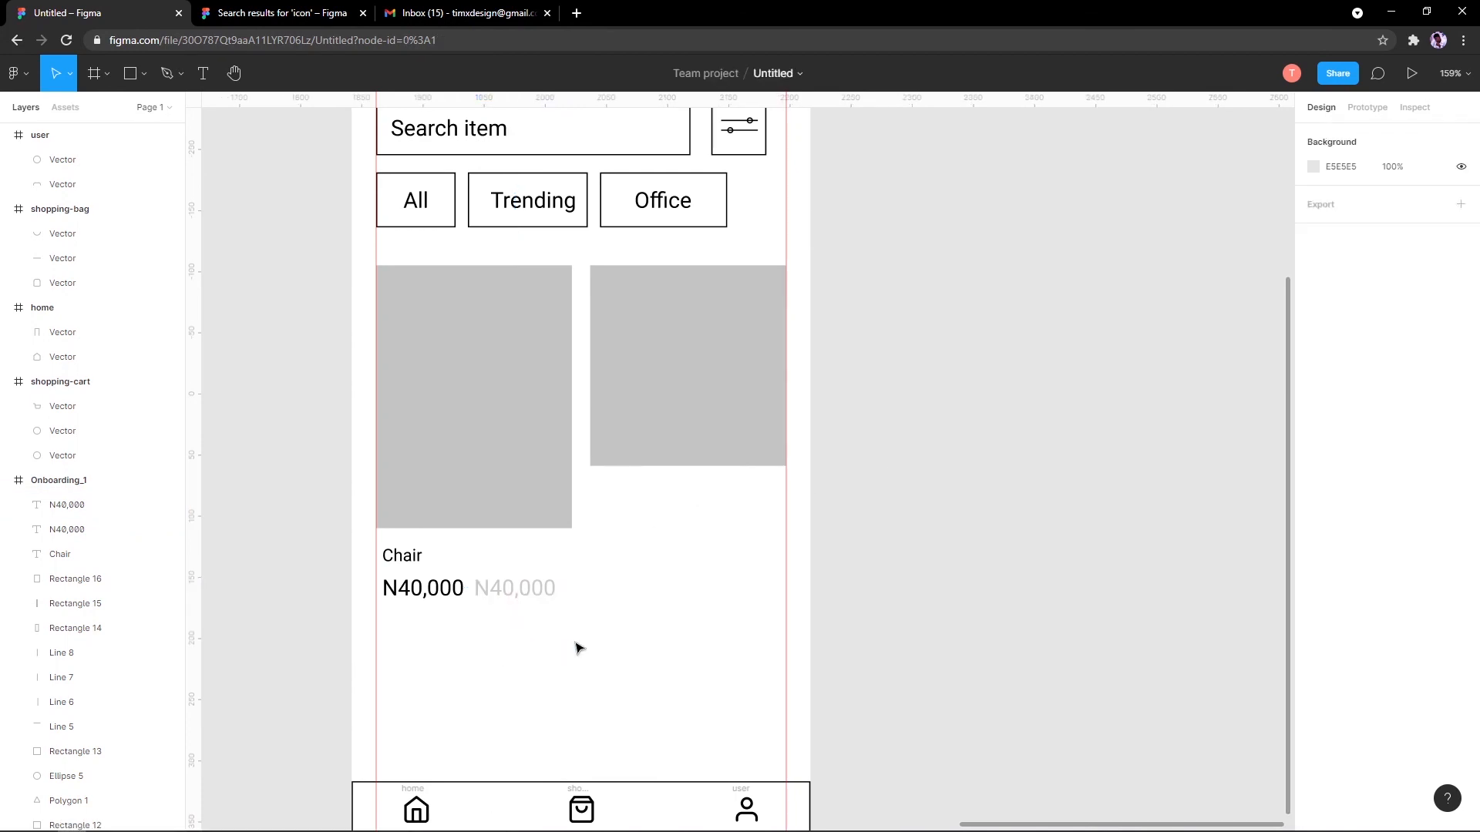
left_click_drag(579, 648, 621, 524)
Step: Place the copied labels under the right-hand card and rename Chair to Table
left_click(627, 565)
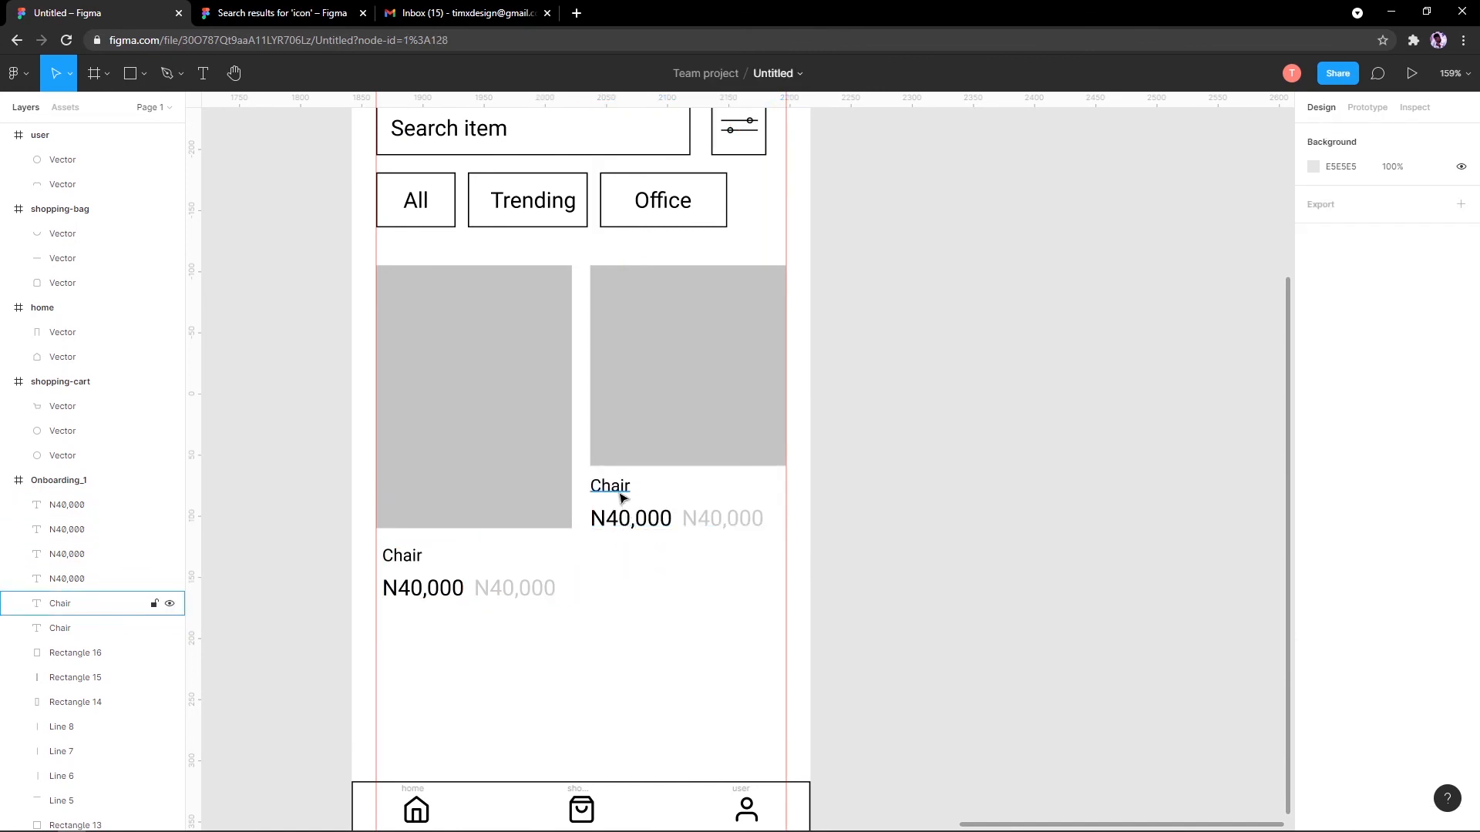
left_click(619, 492)
double_click(619, 493)
type("Table")
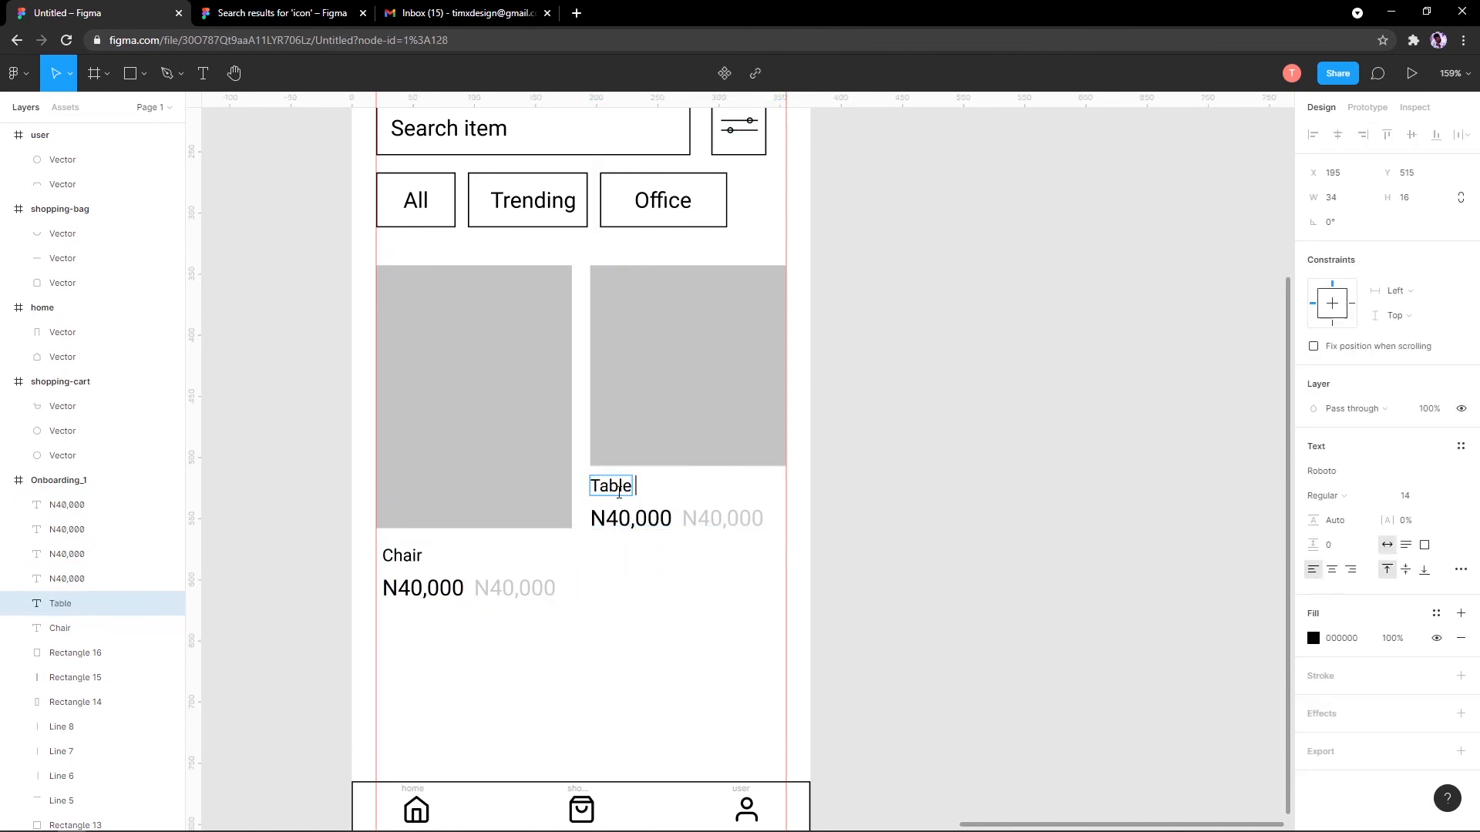
key("Escape")
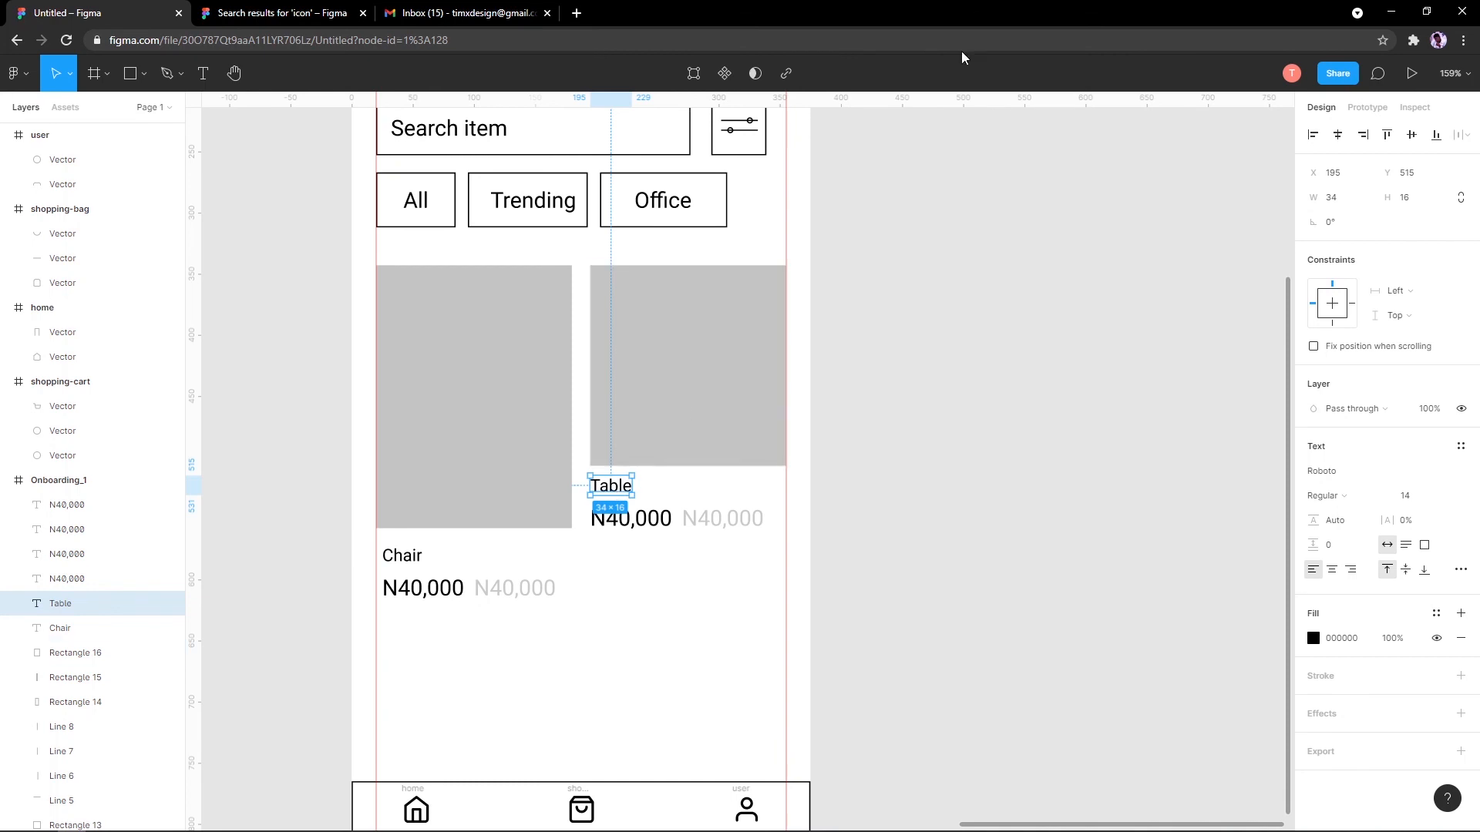
Step: Change the black price under Table to N50,000
scroll(646, 491, "up", 1)
left_click(621, 562)
scroll(613, 566, "up", 4)
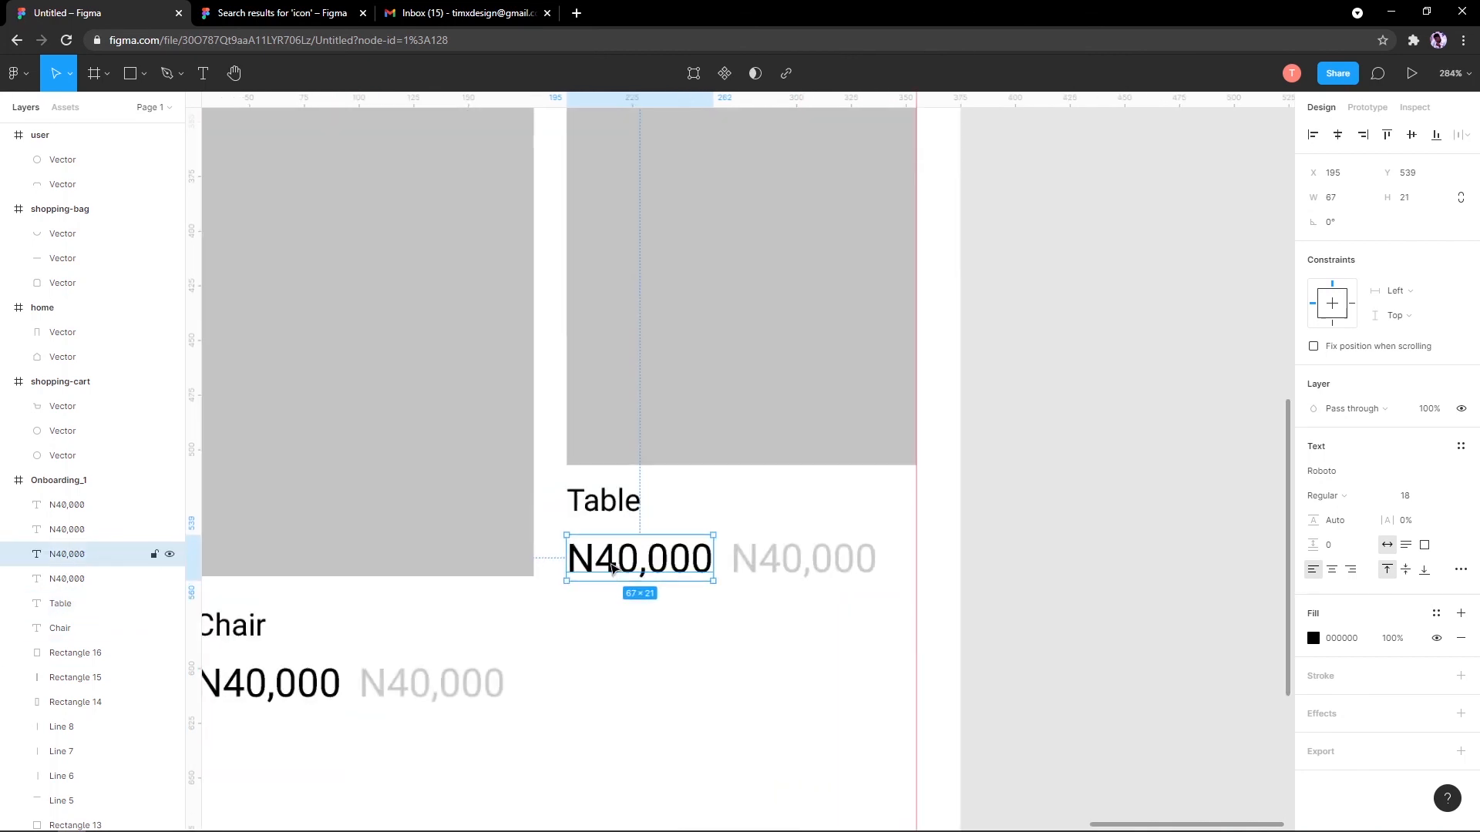
double_click(611, 568)
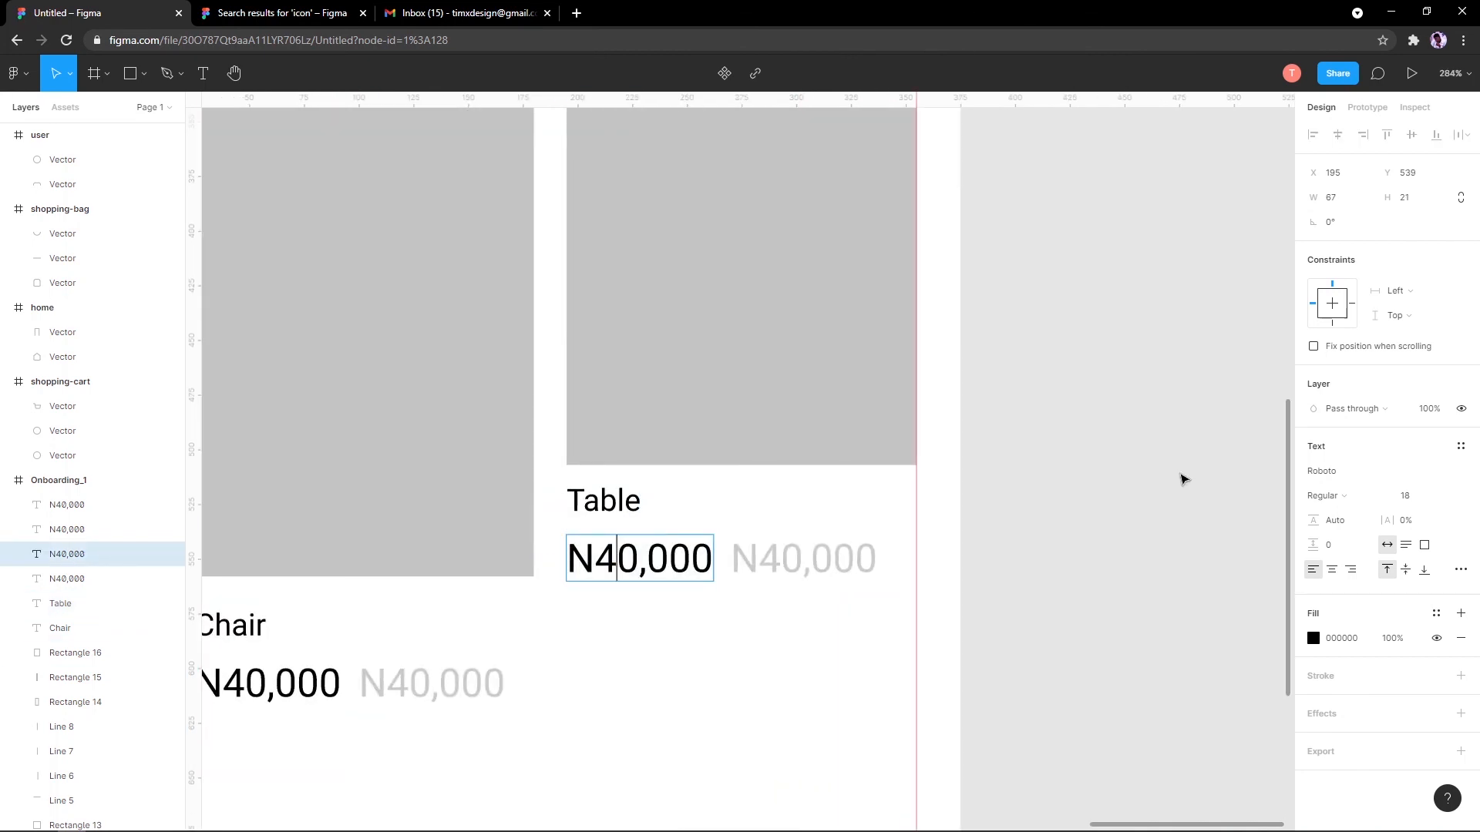
key("BackSpace")
type("5")
Step: Change the grey price under Table to N50,000
left_click(778, 564)
double_click(779, 563)
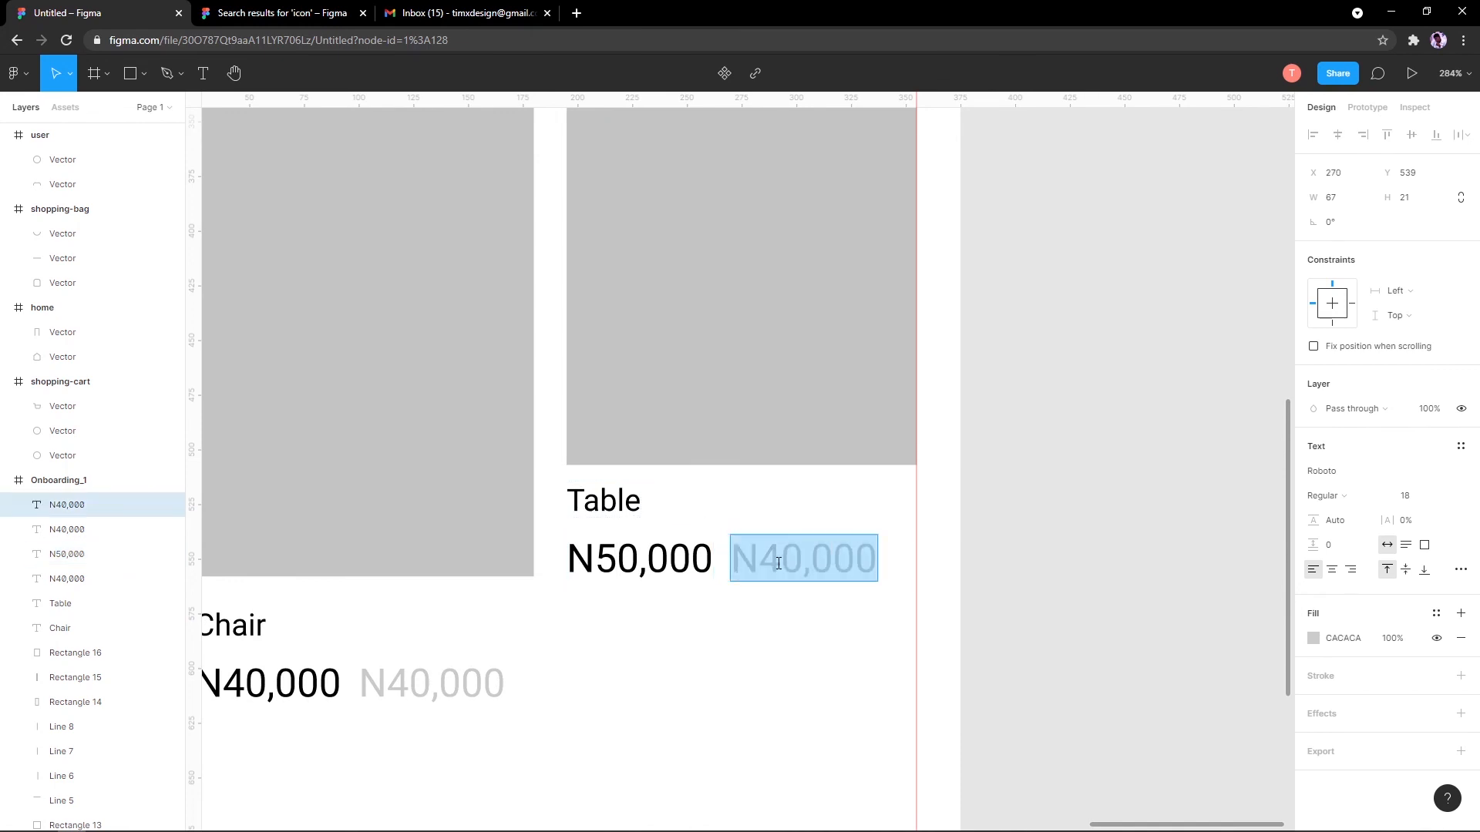
left_click(778, 563)
key("Return")
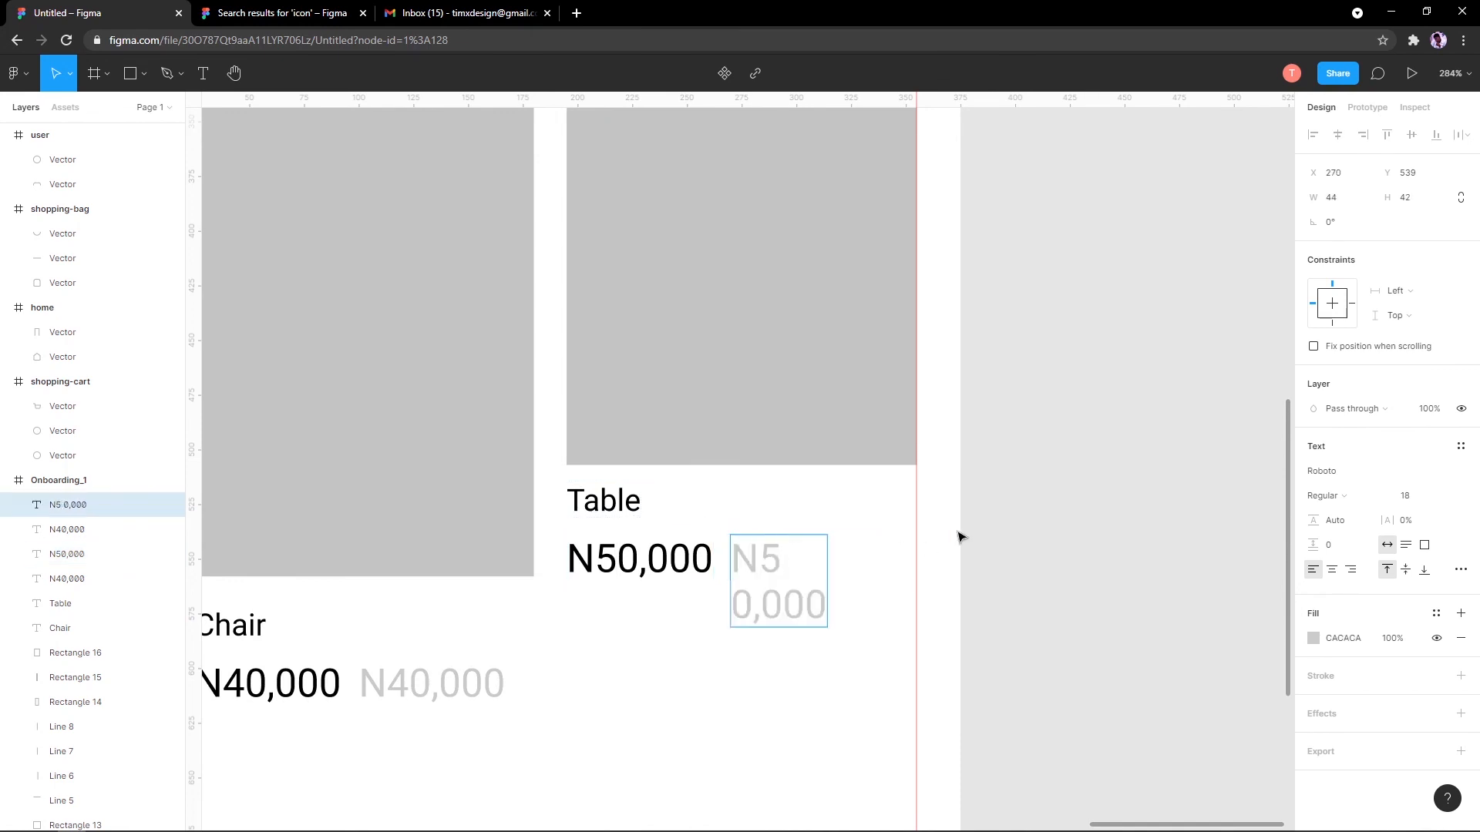
key("BackSpace")
key("Escape")
left_click(970, 518)
scroll(661, 418, "down", 5)
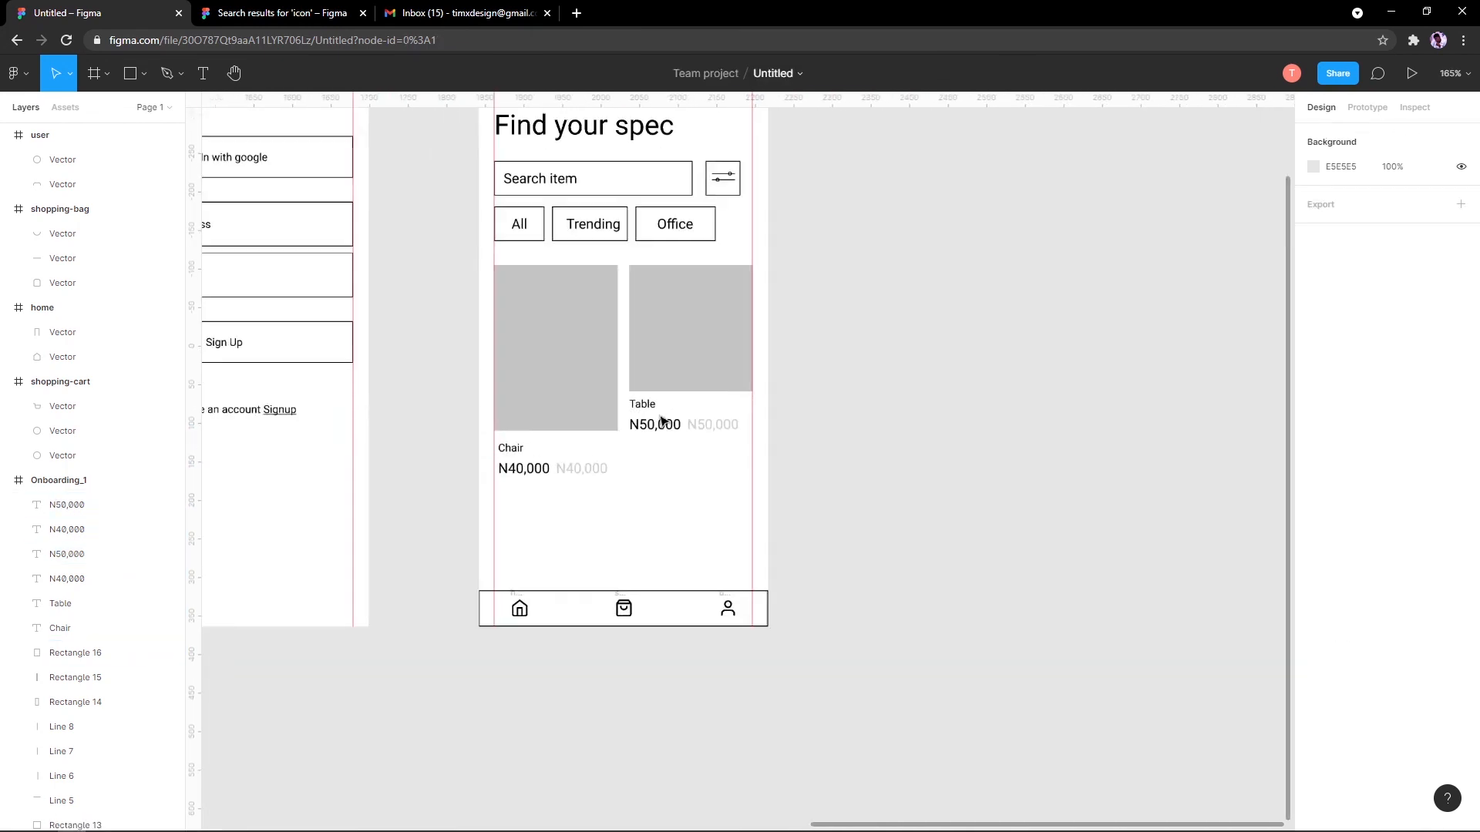
Step: Draw a 30×30 ellipse near the top-right of the Chair image placeholder
scroll(643, 491, "up", 4)
left_click_drag(618, 436, 641, 505)
left_click(144, 73)
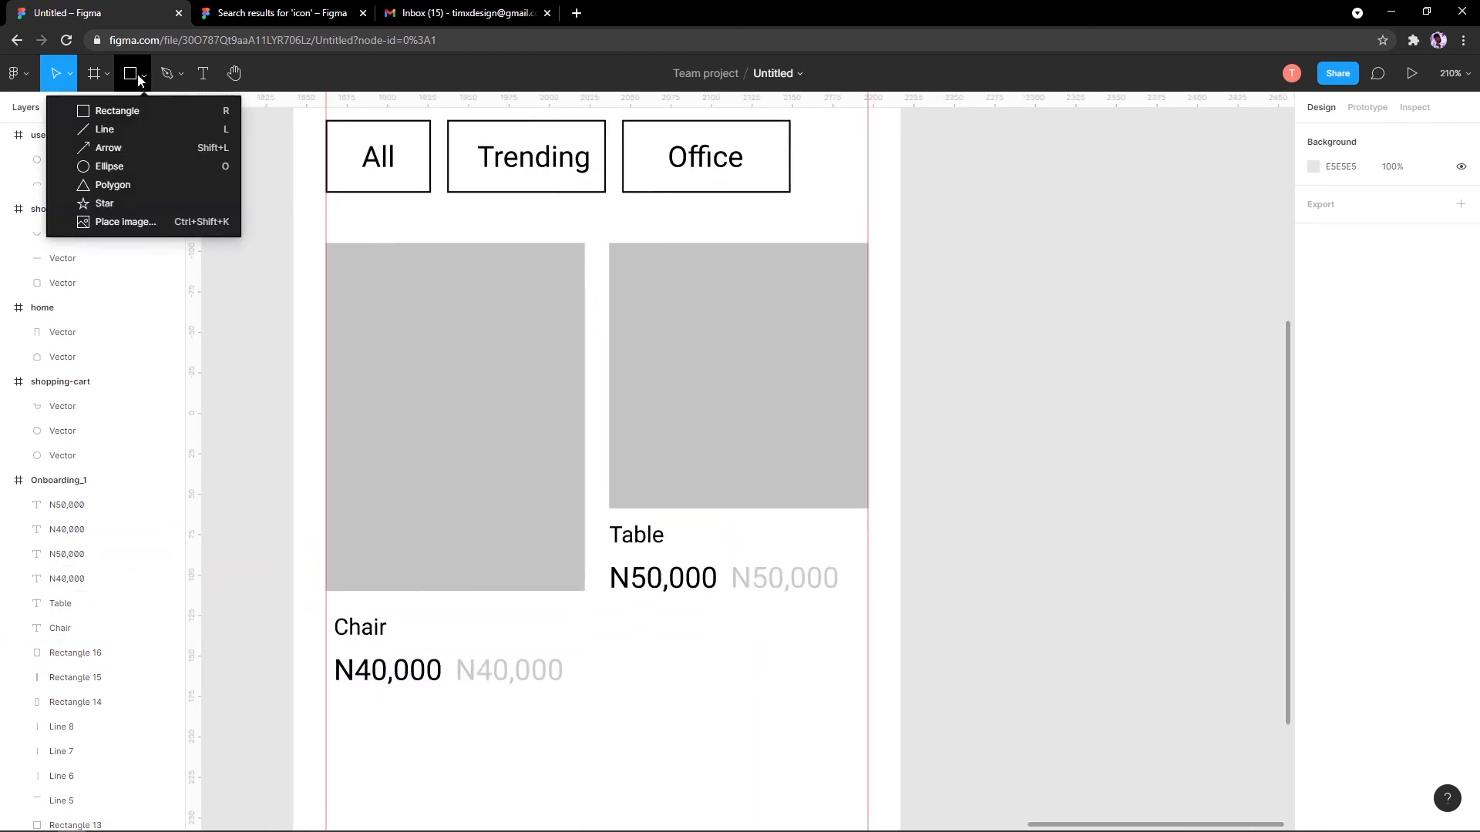
left_click(143, 116)
scroll(462, 254, "up", 5)
left_click(144, 73)
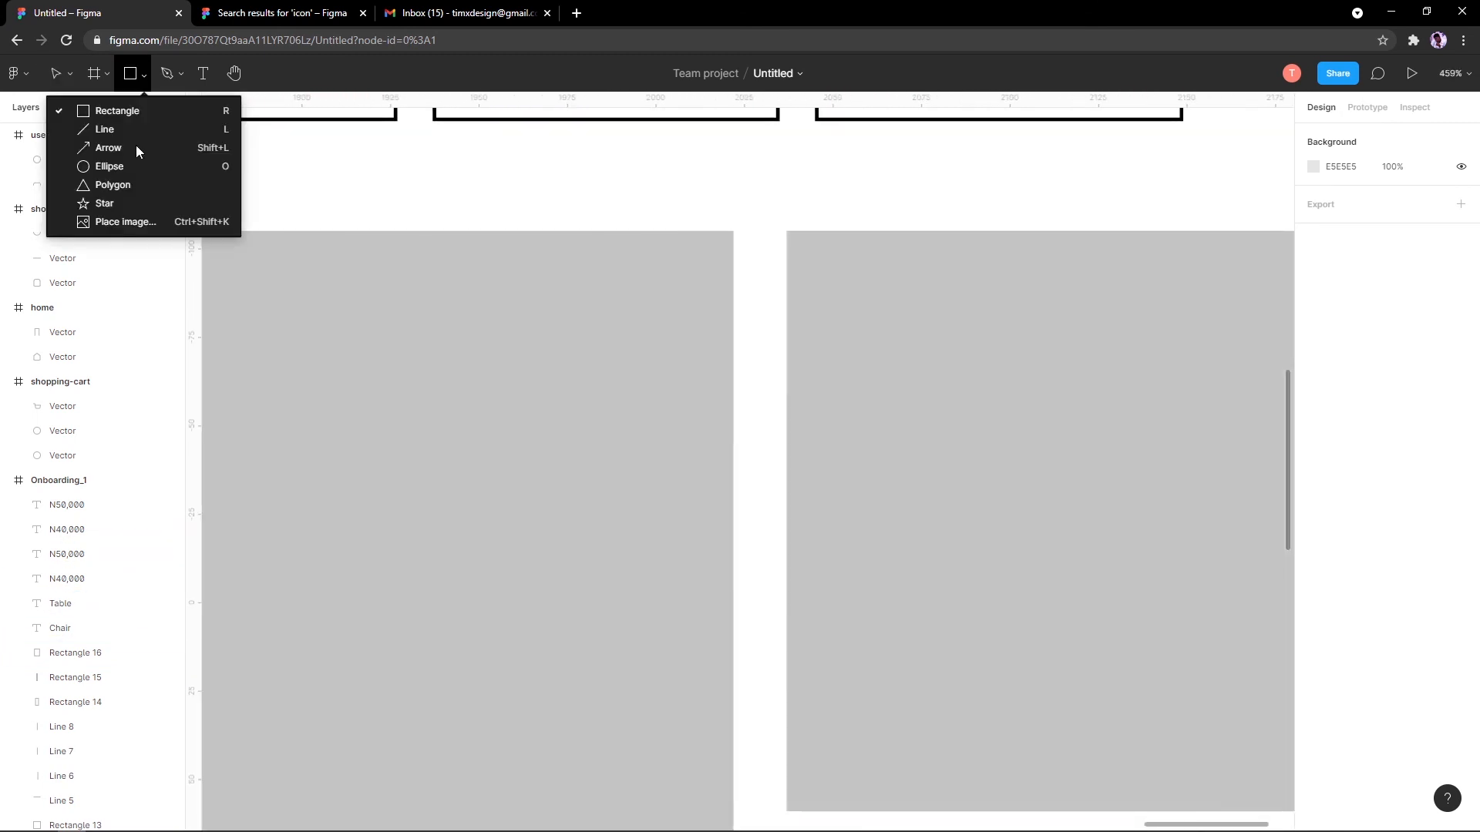
left_click(150, 164)
left_click_drag(574, 260, 607, 292)
left_click_drag(644, 364, 646, 365)
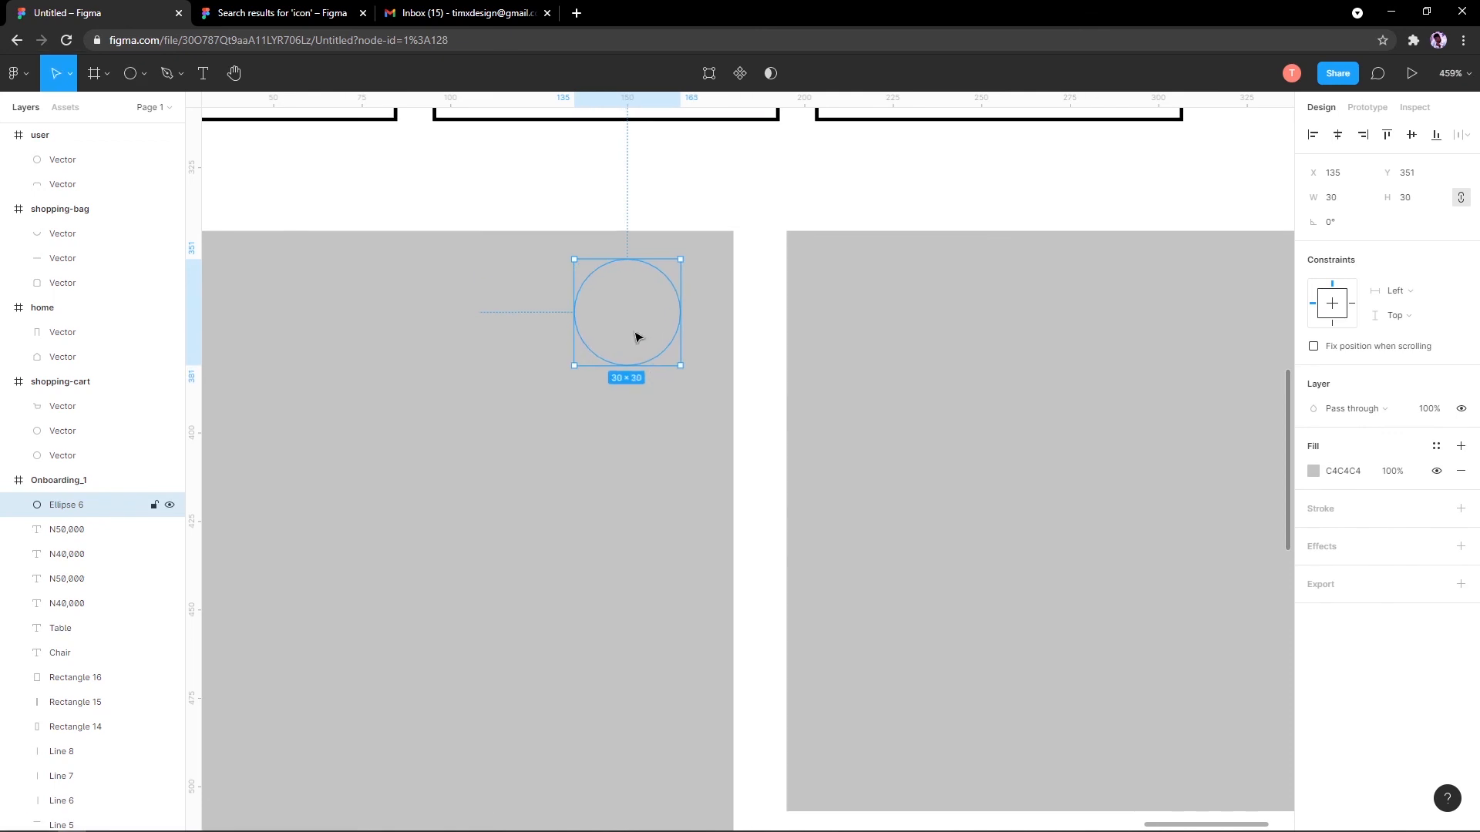
Step: Set the circle's fill to white FFFFFF
left_click(1322, 473)
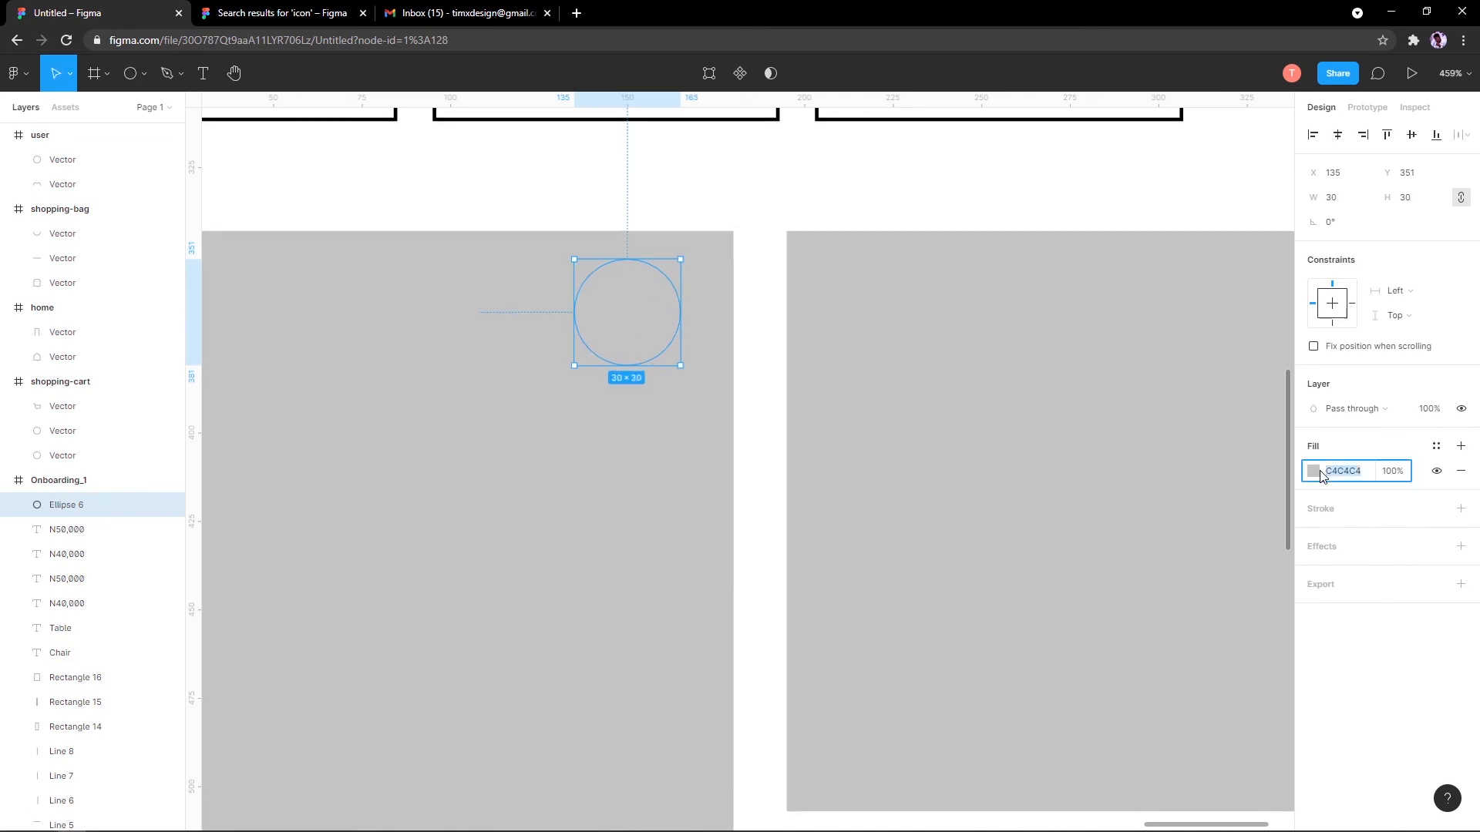
left_click(1313, 471)
left_click_drag(1176, 465, 1020, 370)
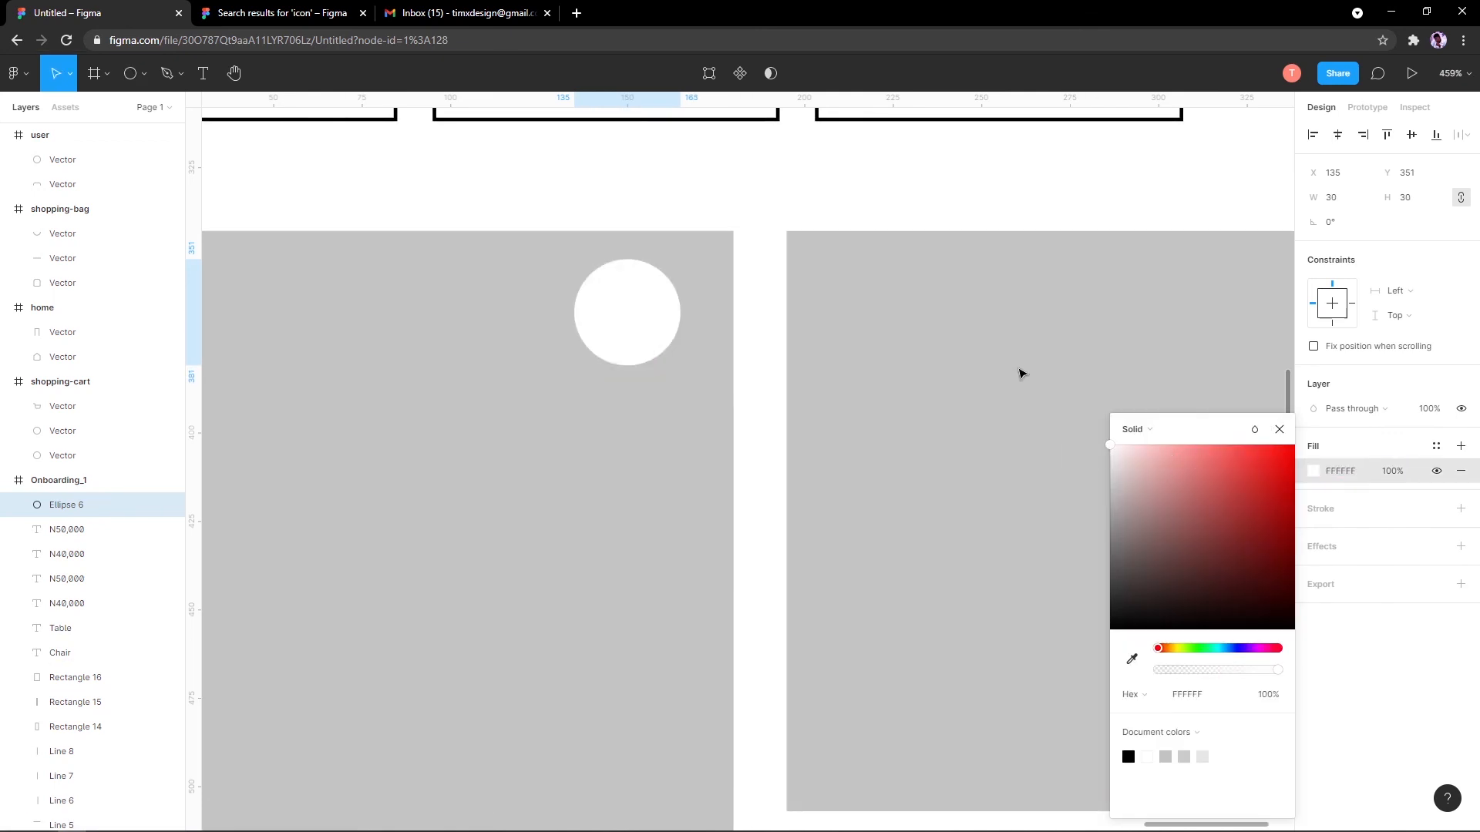
scroll(650, 333, "down", 5)
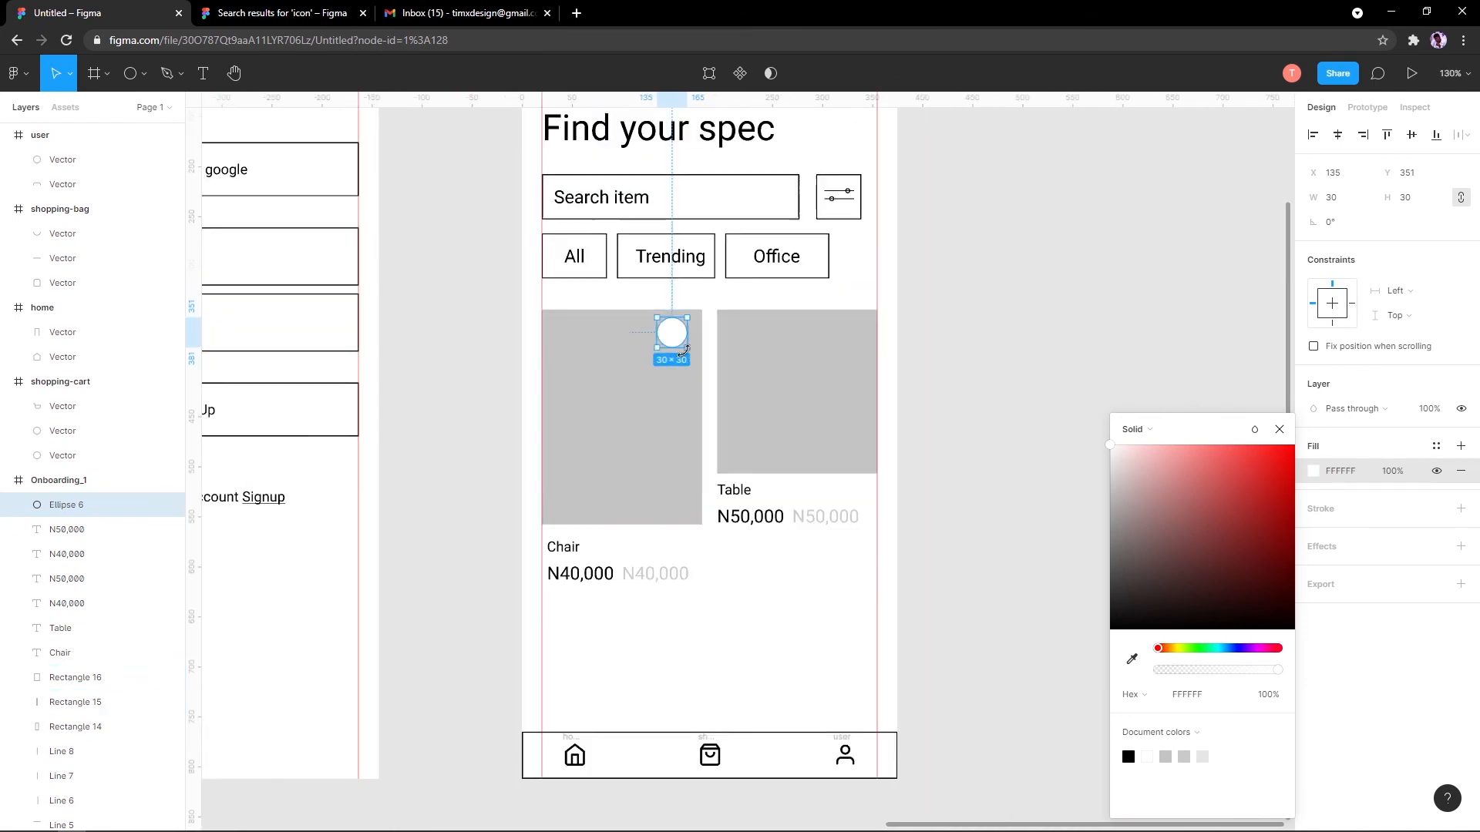
scroll(663, 331, "up", 3)
scroll(661, 332, "up", 3)
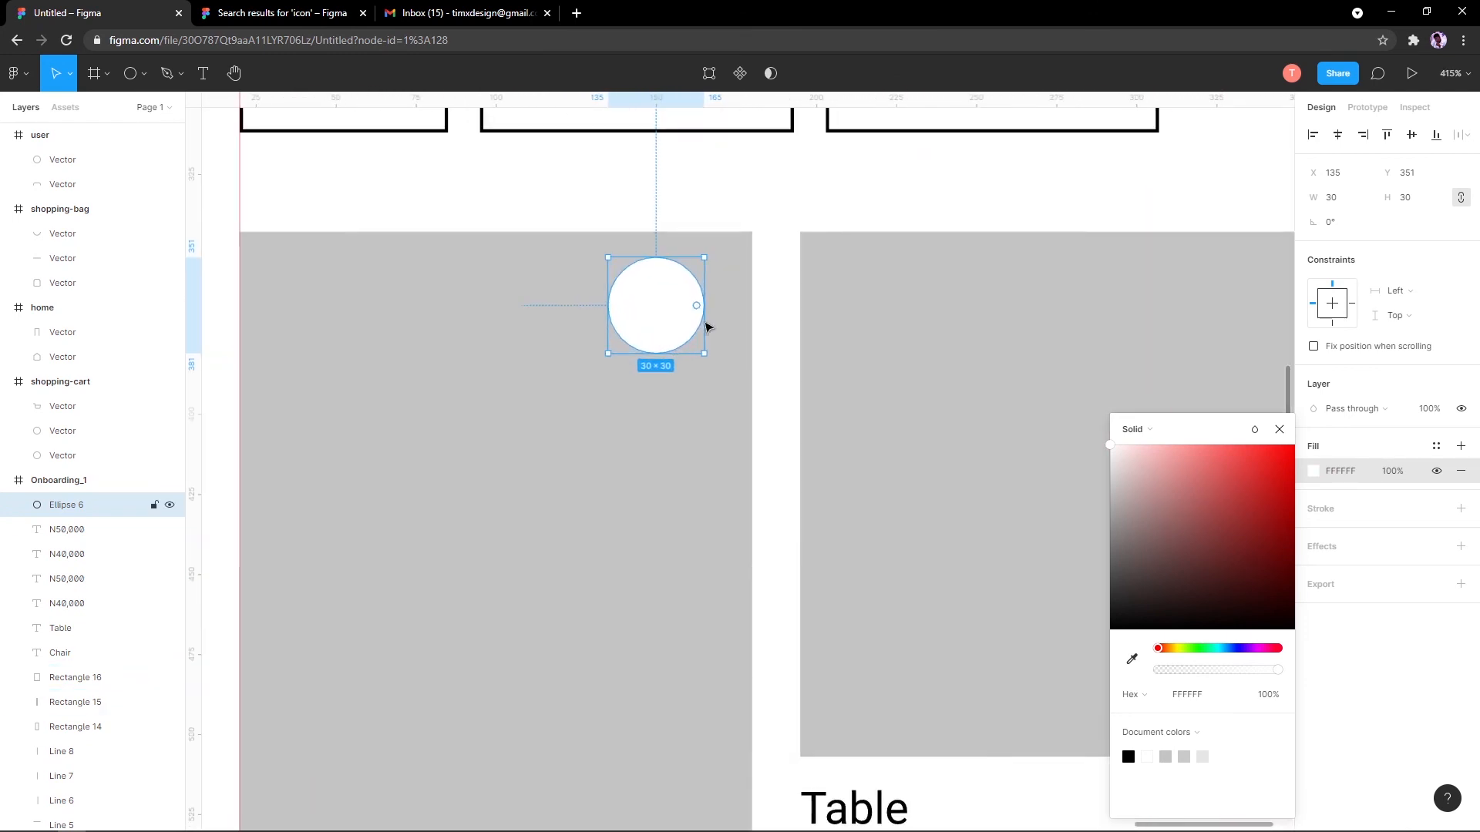
left_click(1279, 429)
scroll(778, 385, "down", 8)
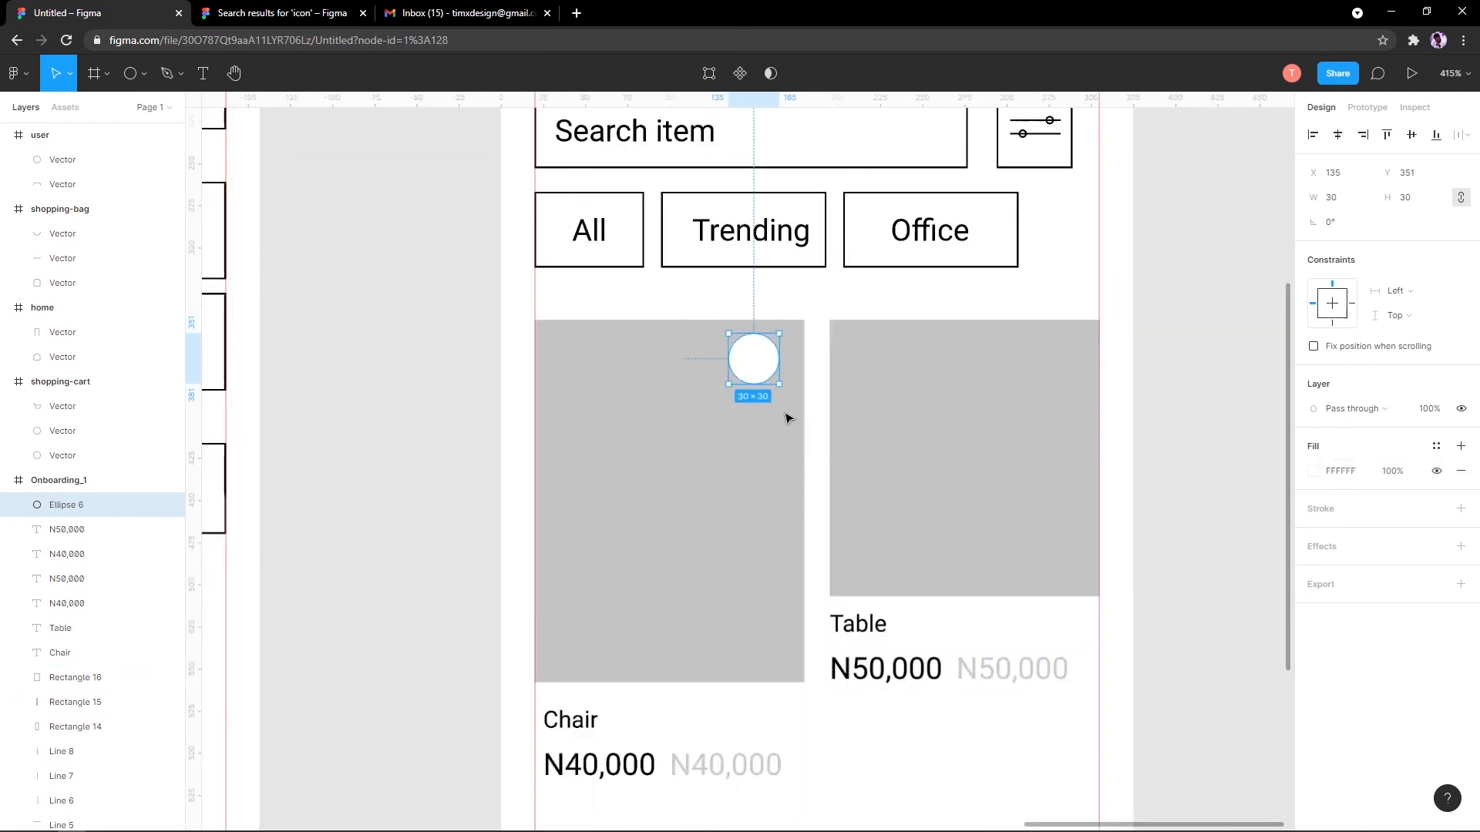
scroll(772, 373, "down", 6)
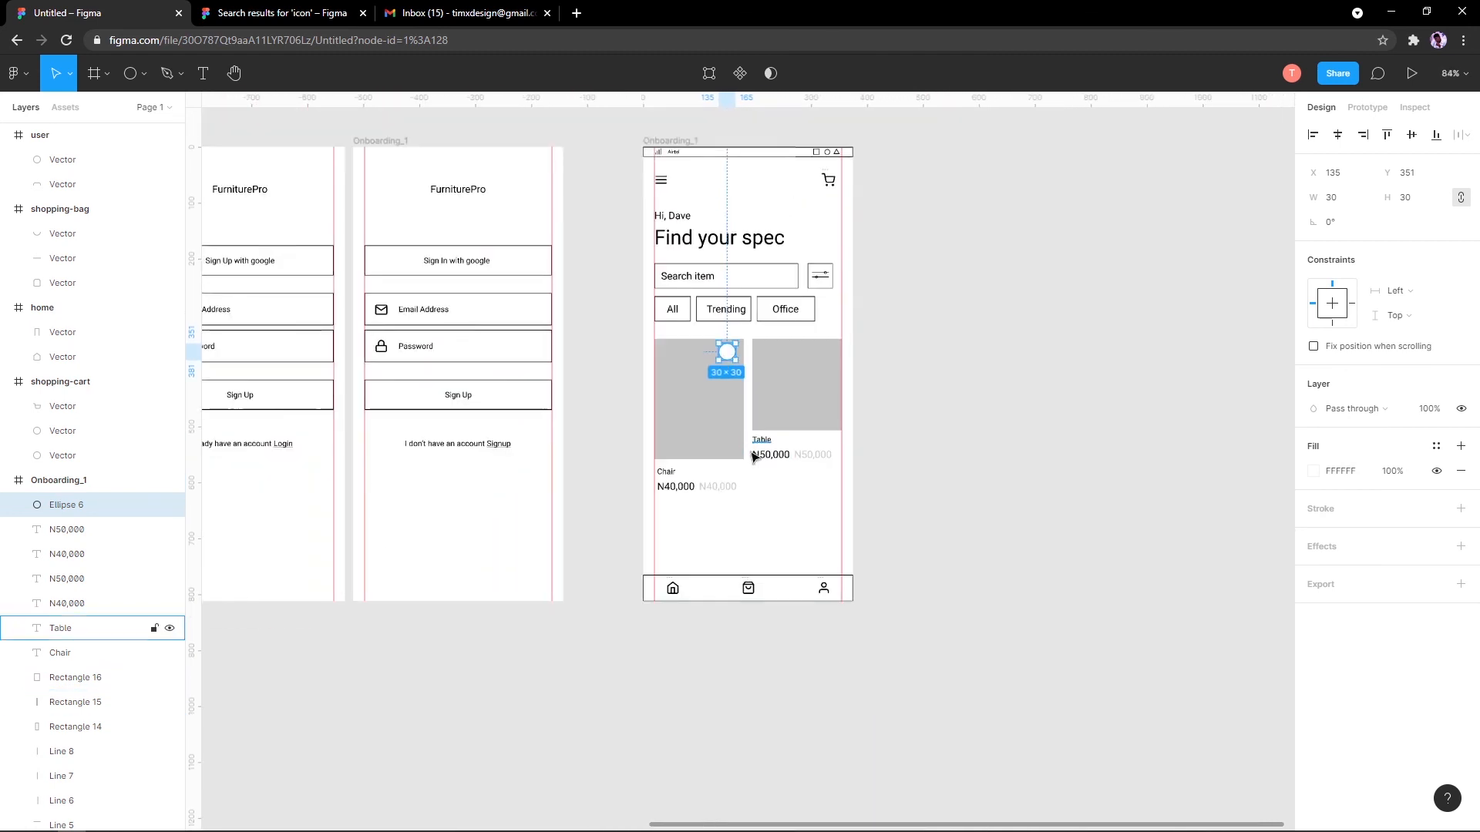
scroll(737, 494, "up", 5)
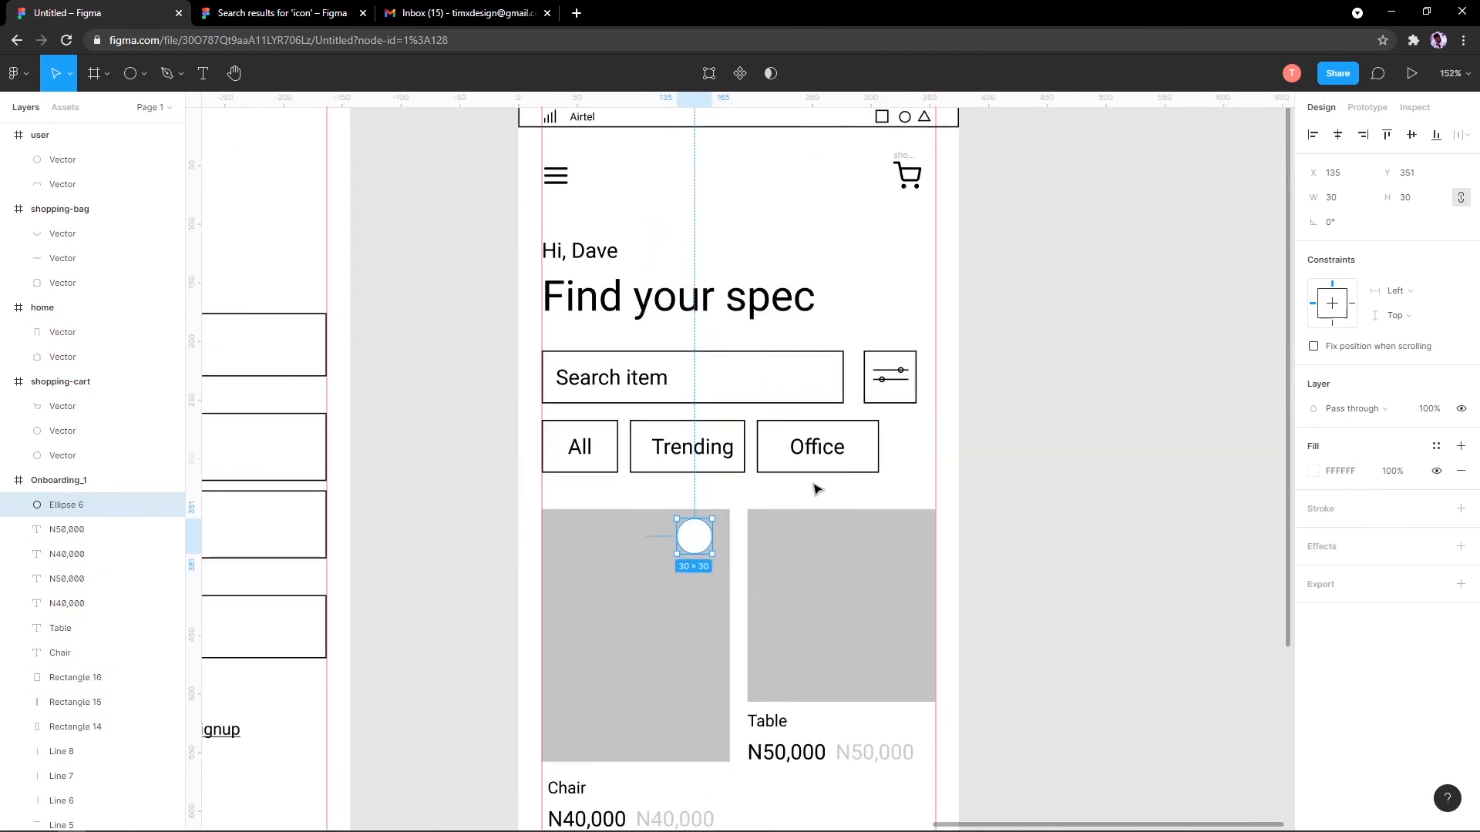
scroll(813, 393, "down", 3)
Step: Deselect everything and save the file with Ctrl+S
left_click(661, 389)
left_click(538, 355)
key("ctrl+s")
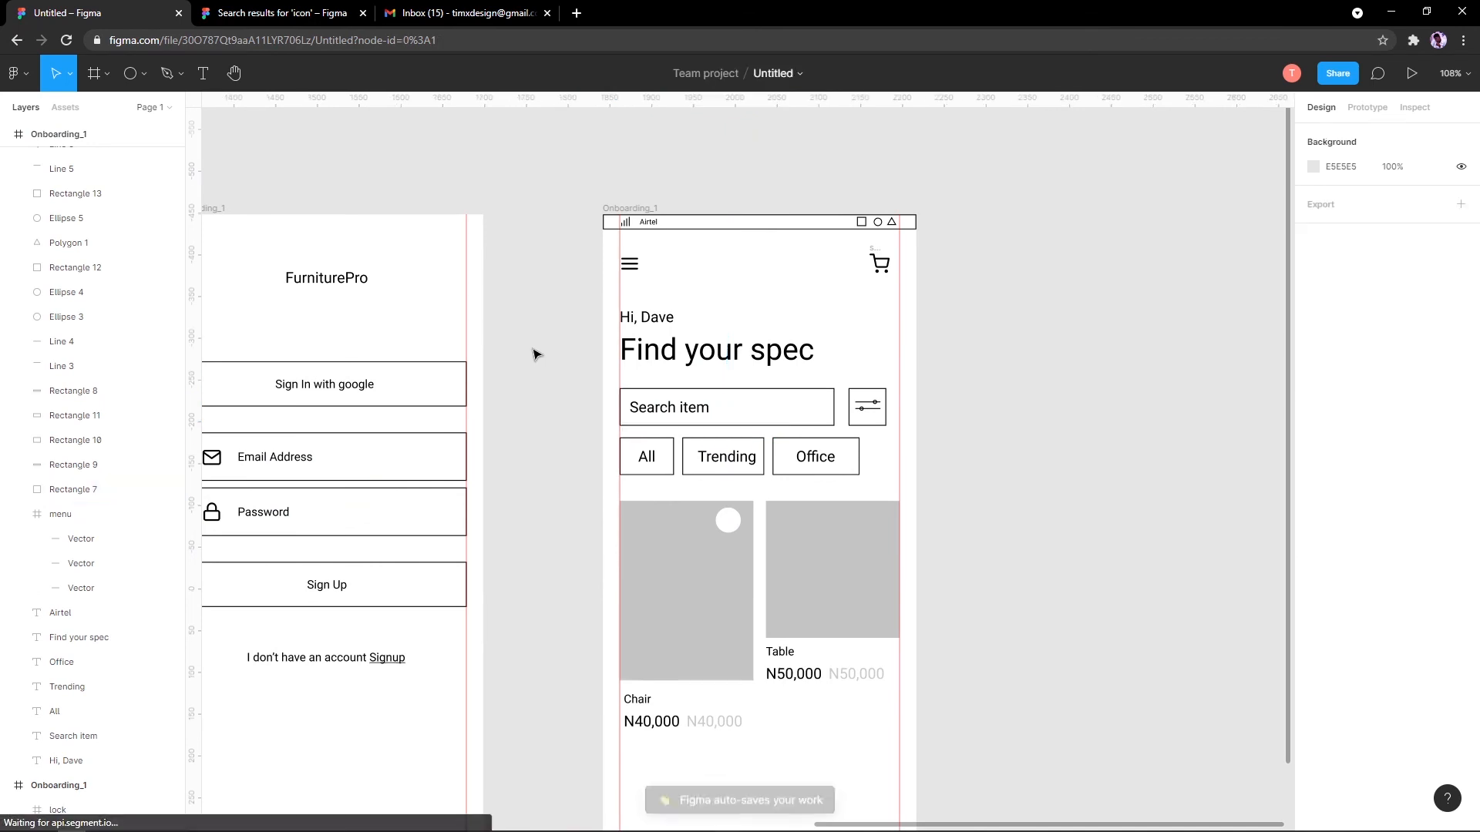
scroll(534, 320, "down", 3)
scroll(538, 301, "left", 10)
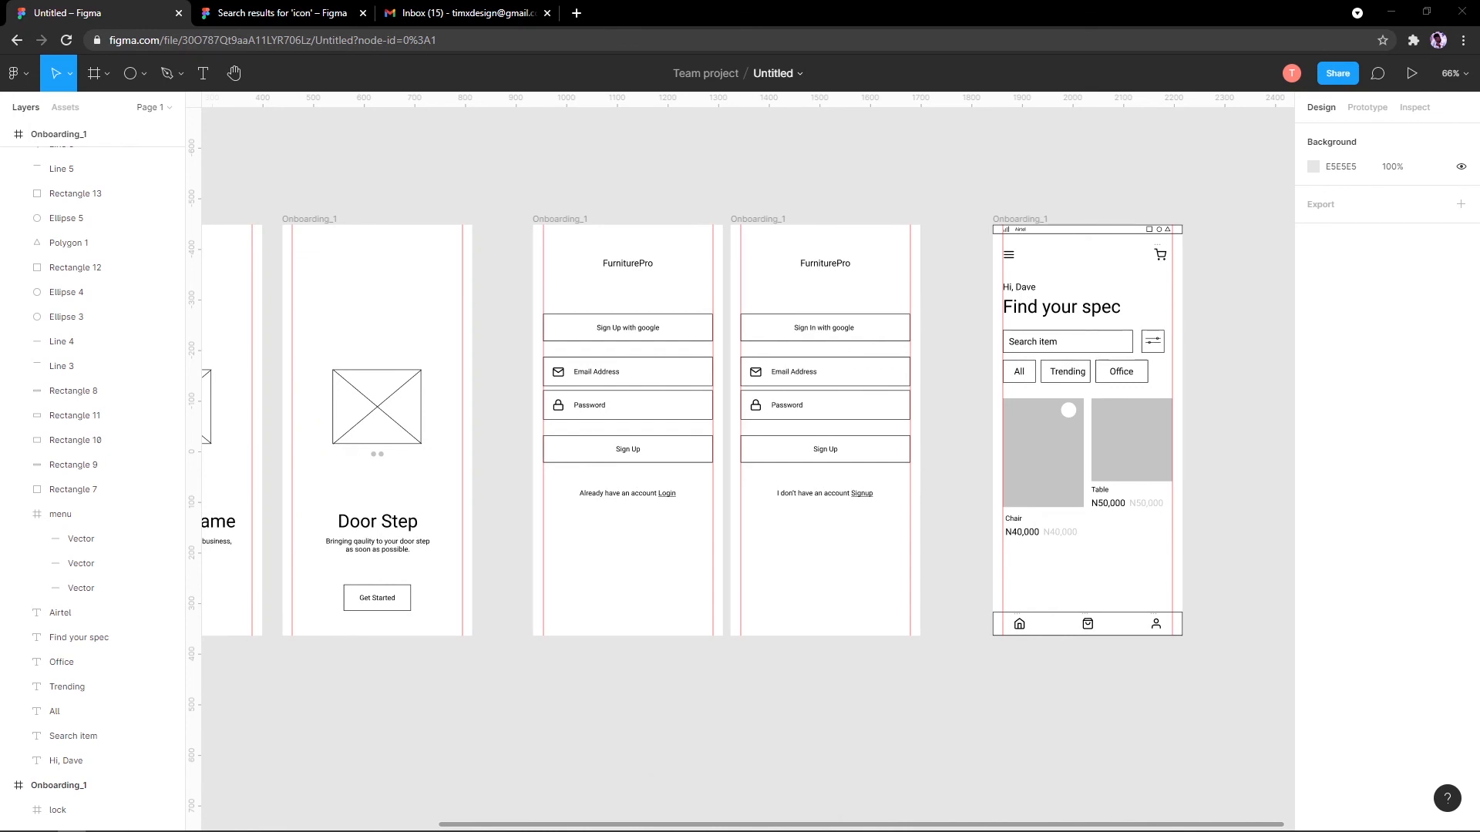
scroll(1031, 403, "up", 5)
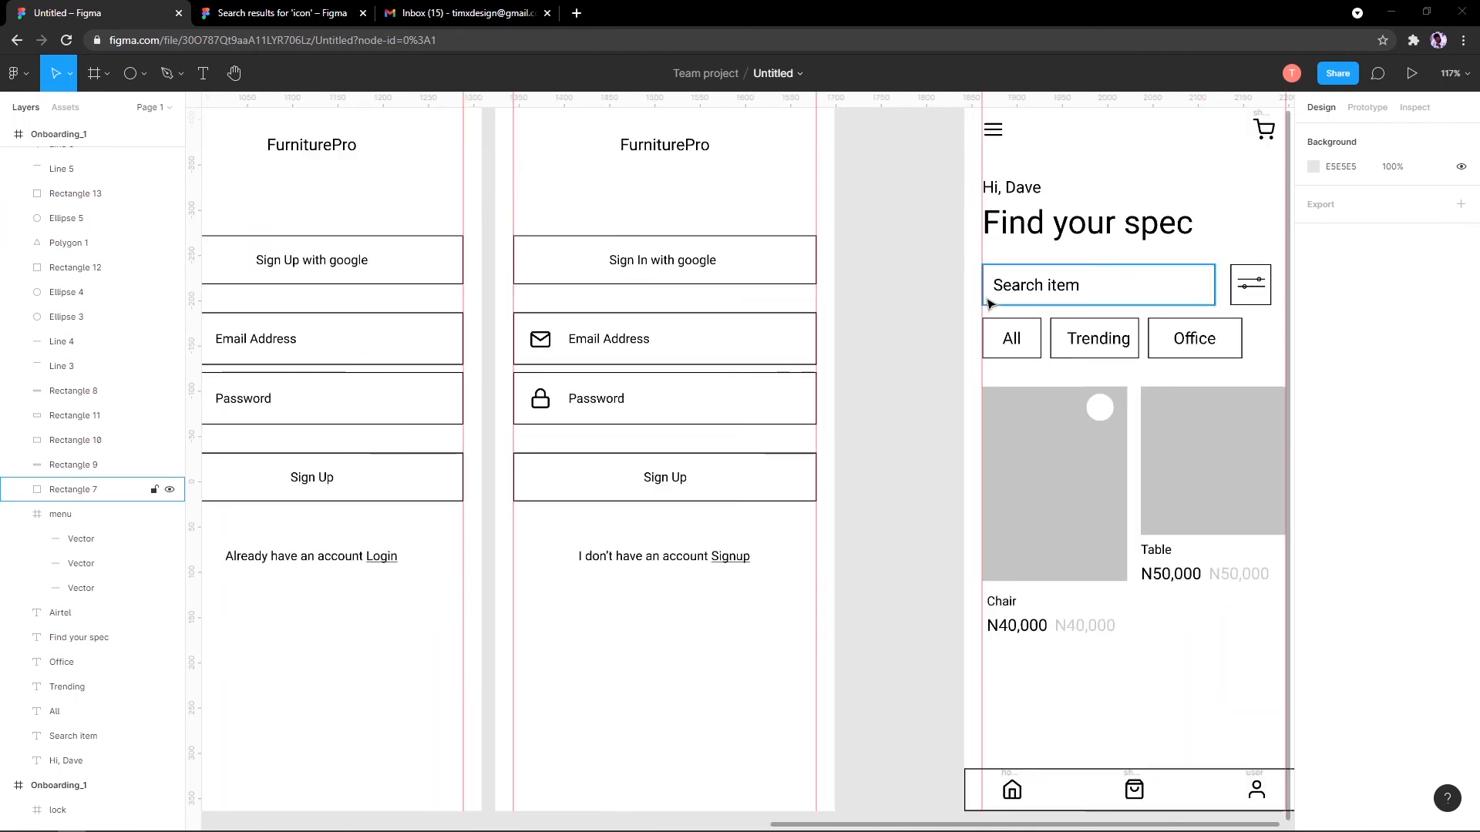
scroll(681, 357, "down", 3)
scroll(628, 155, "down", 3)
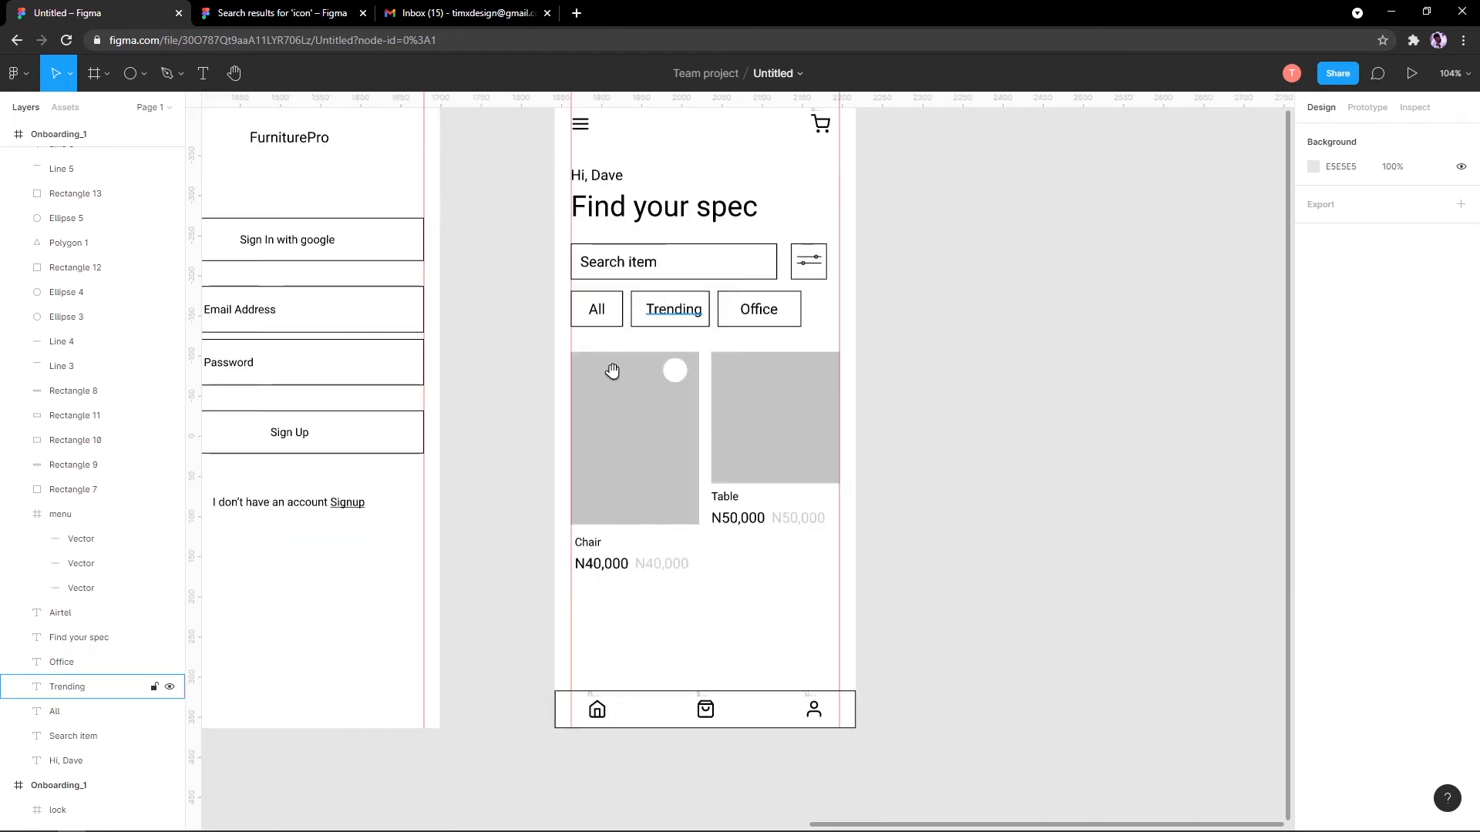
Step: Duplicate the Onboarding_1 home-screen frame to the right and delete all its contents
left_click(511, 156)
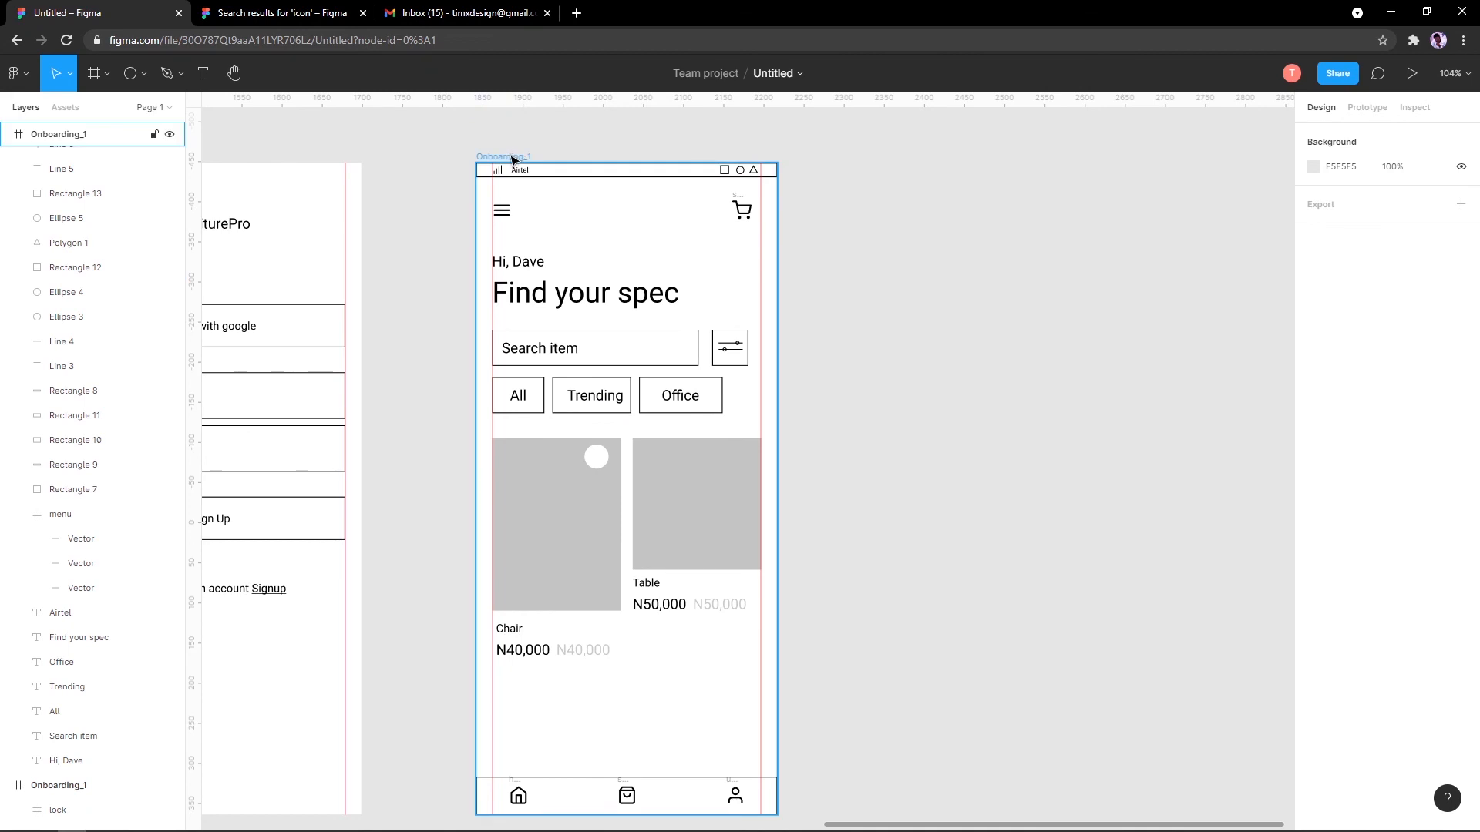
left_click_drag(511, 158, 866, 154)
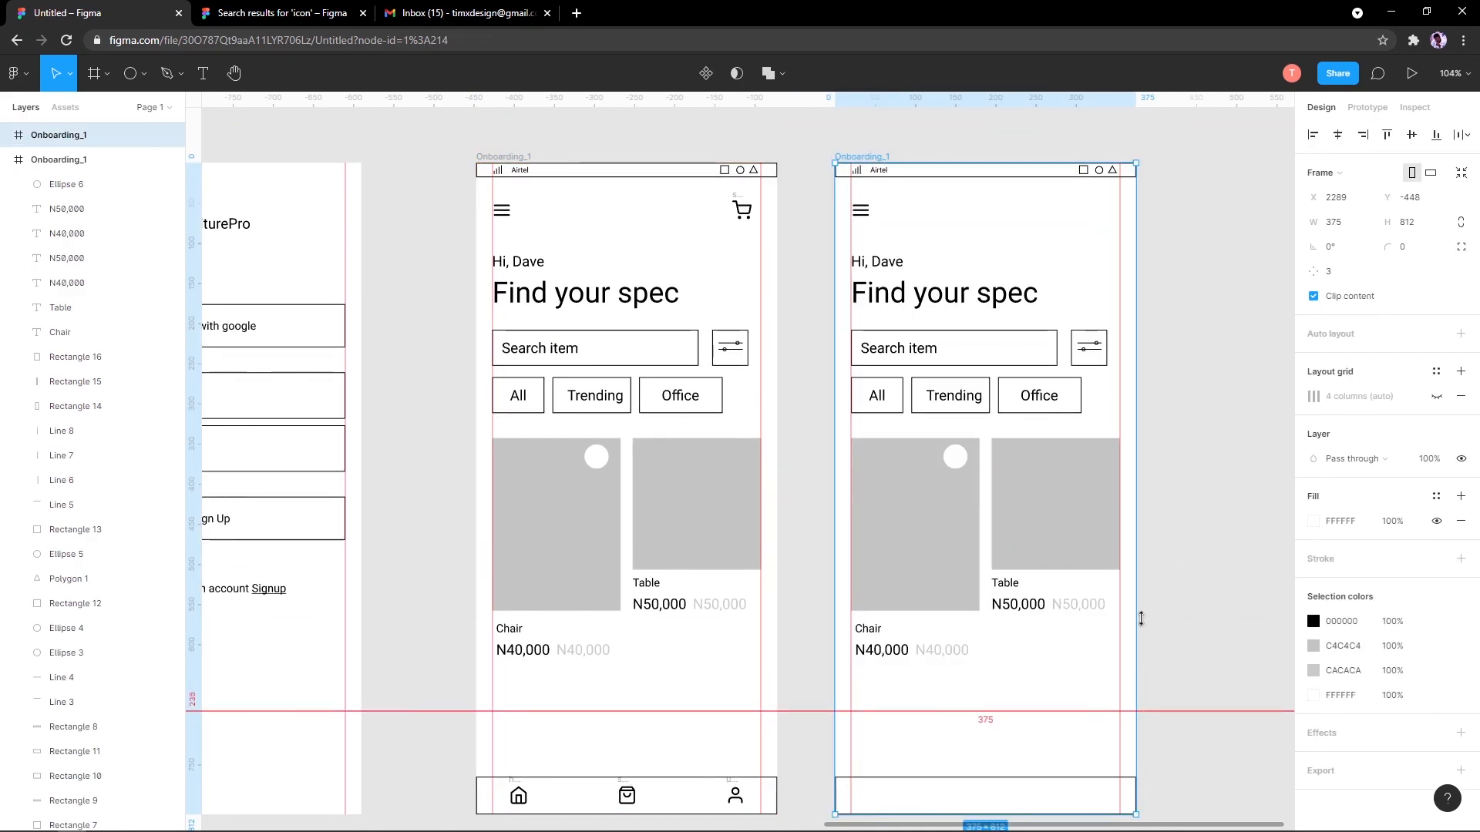
left_click_drag(820, 121, 1166, 774)
key("Delete")
left_click(940, 291)
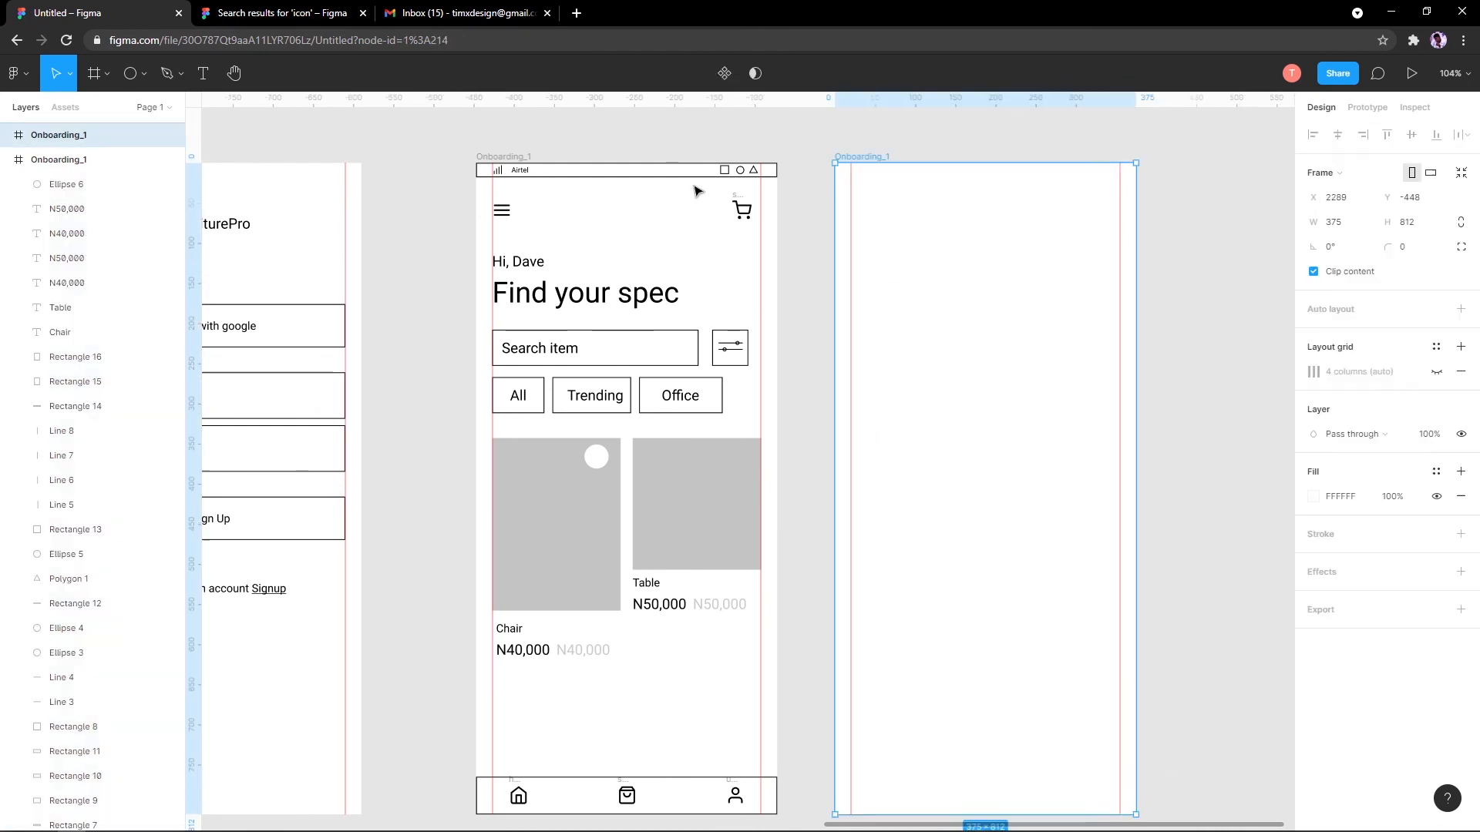
Step: Draw a 335×161 rectangle near the top of the blank frame
left_click(143, 74)
left_click(135, 112)
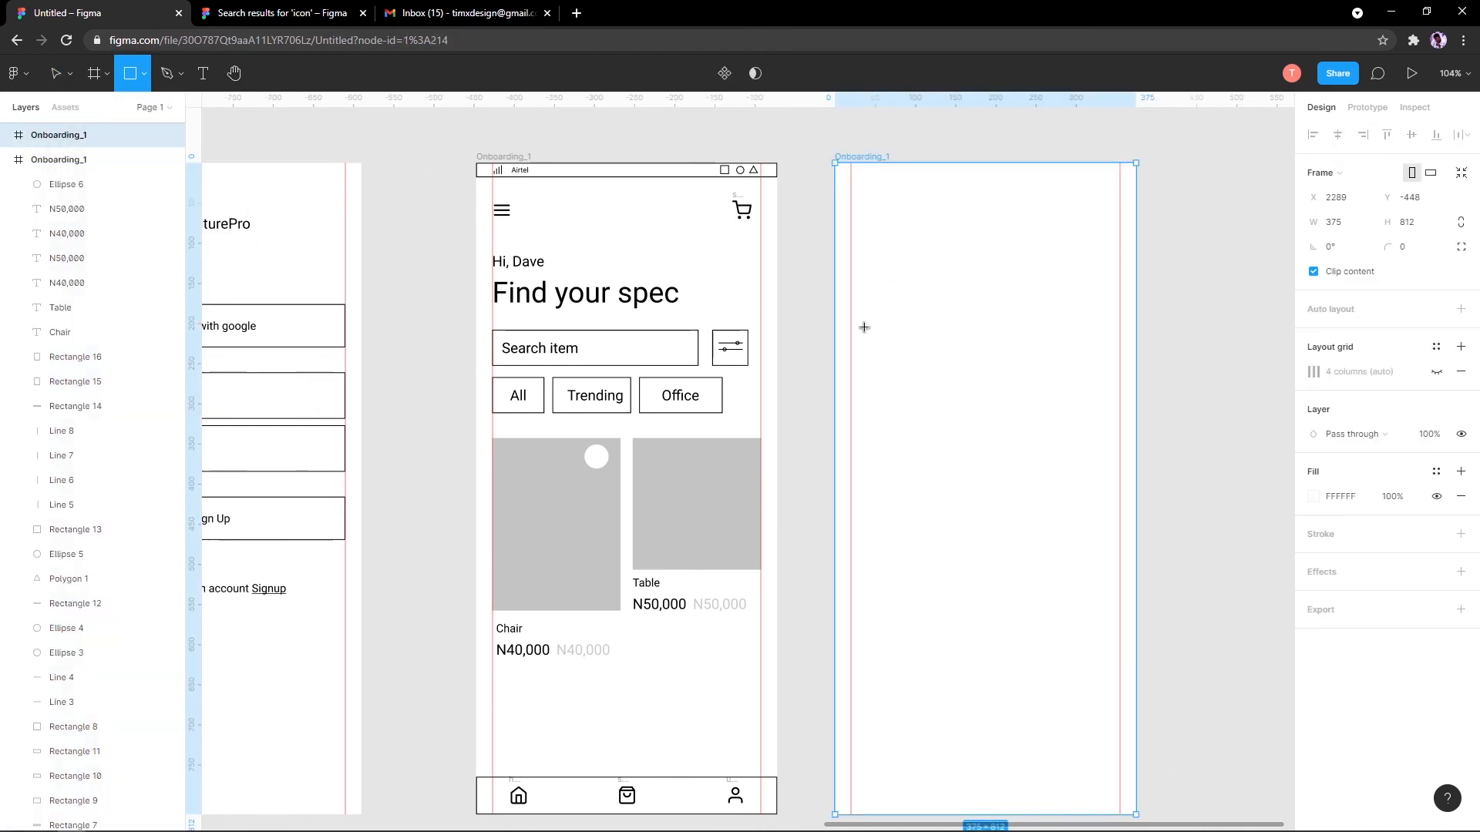
left_click_drag(848, 286, 1120, 415)
Step: Remove the rectangle's grey fill and give it a black stroke
left_click(1312, 473)
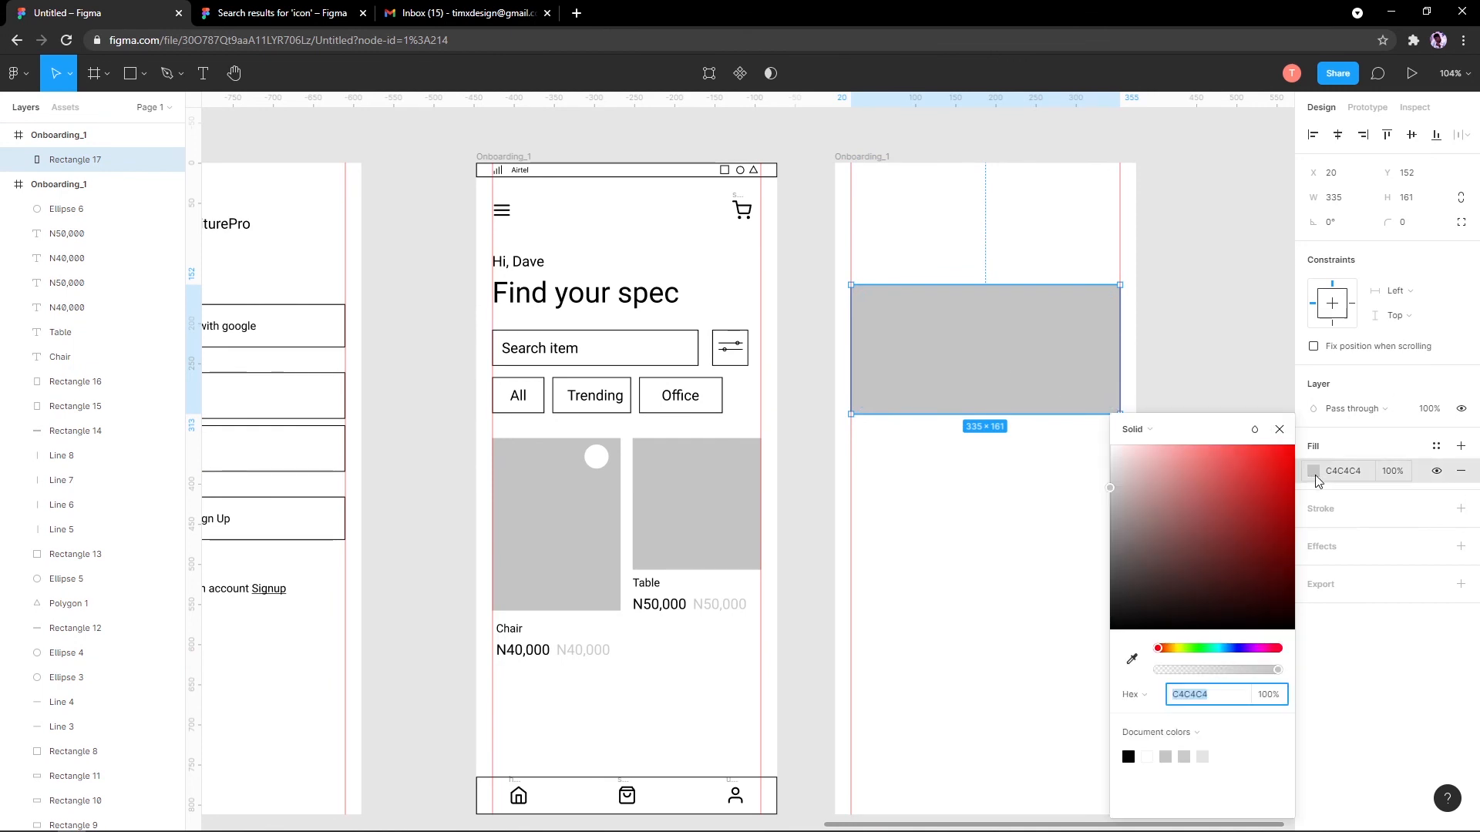
mouse_move(1186, 509)
left_mouse_down()
mouse_move(1109, 568)
mouse_move(1202, 558)
mouse_move(1174, 532)
mouse_move(1109, 532)
mouse_move(1166, 499)
left_mouse_up()
key("ctrl+z")
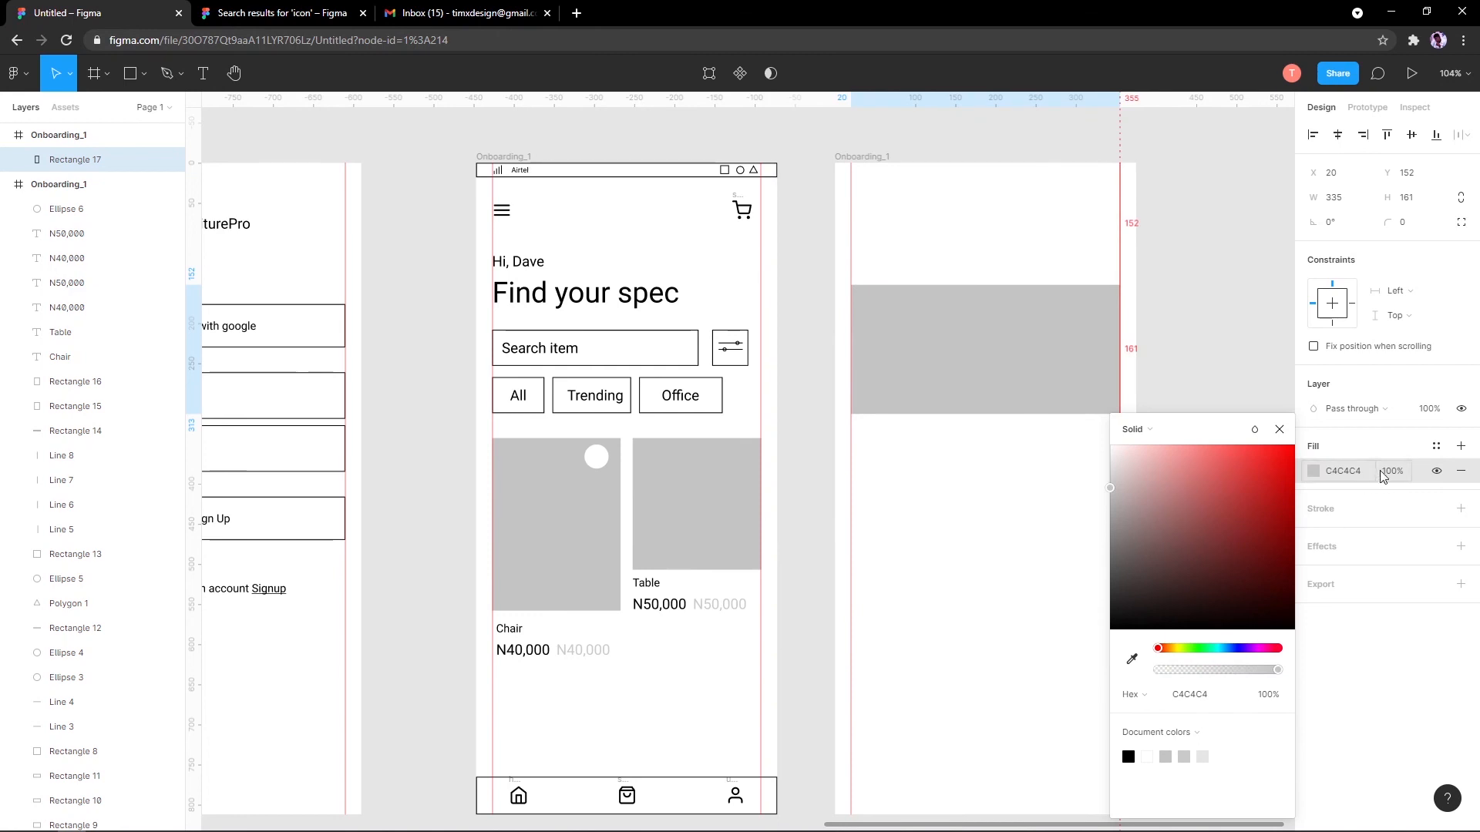
left_click(1370, 440)
left_click(1460, 472)
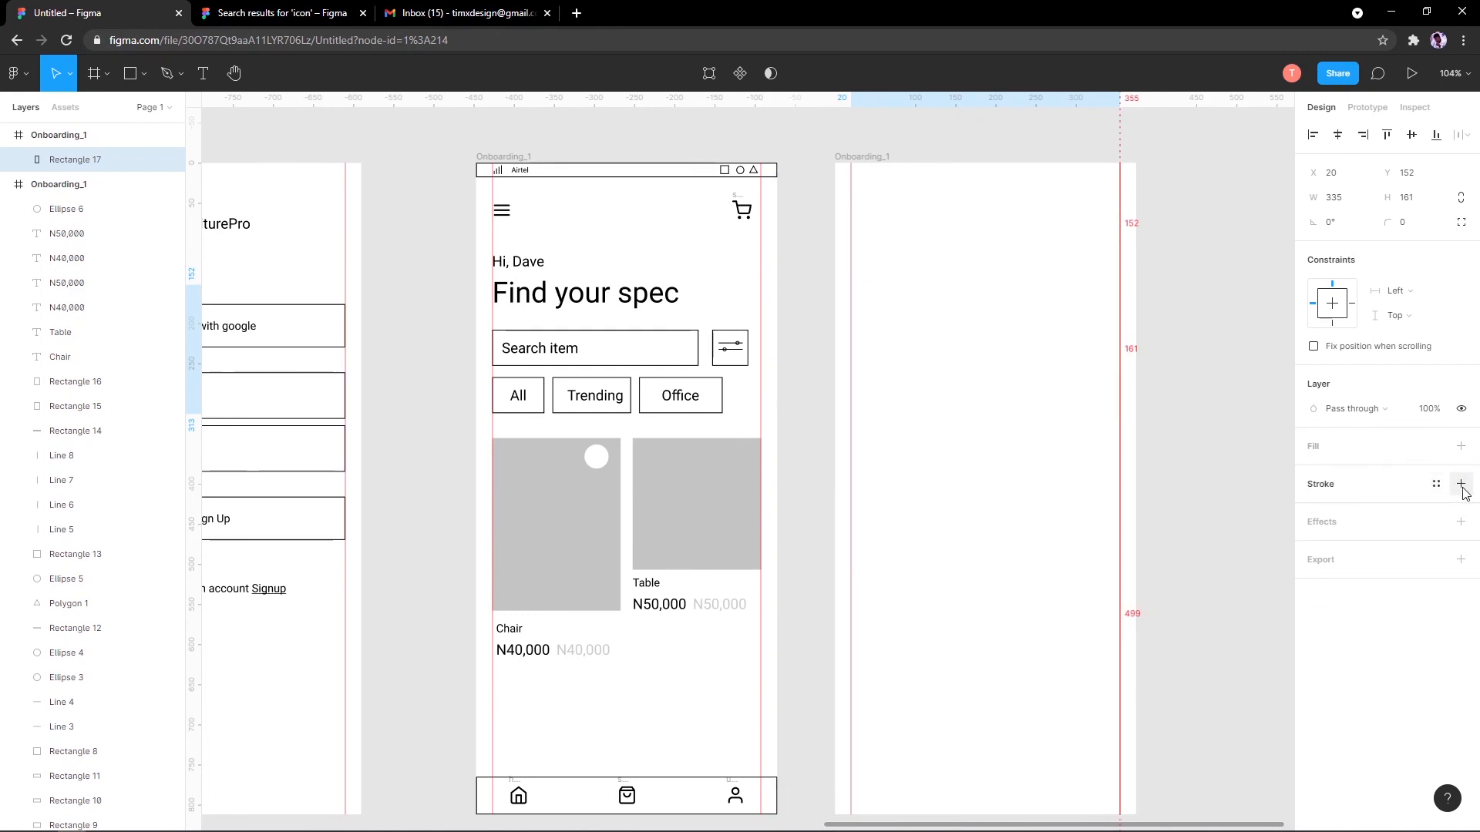
left_click(1460, 484)
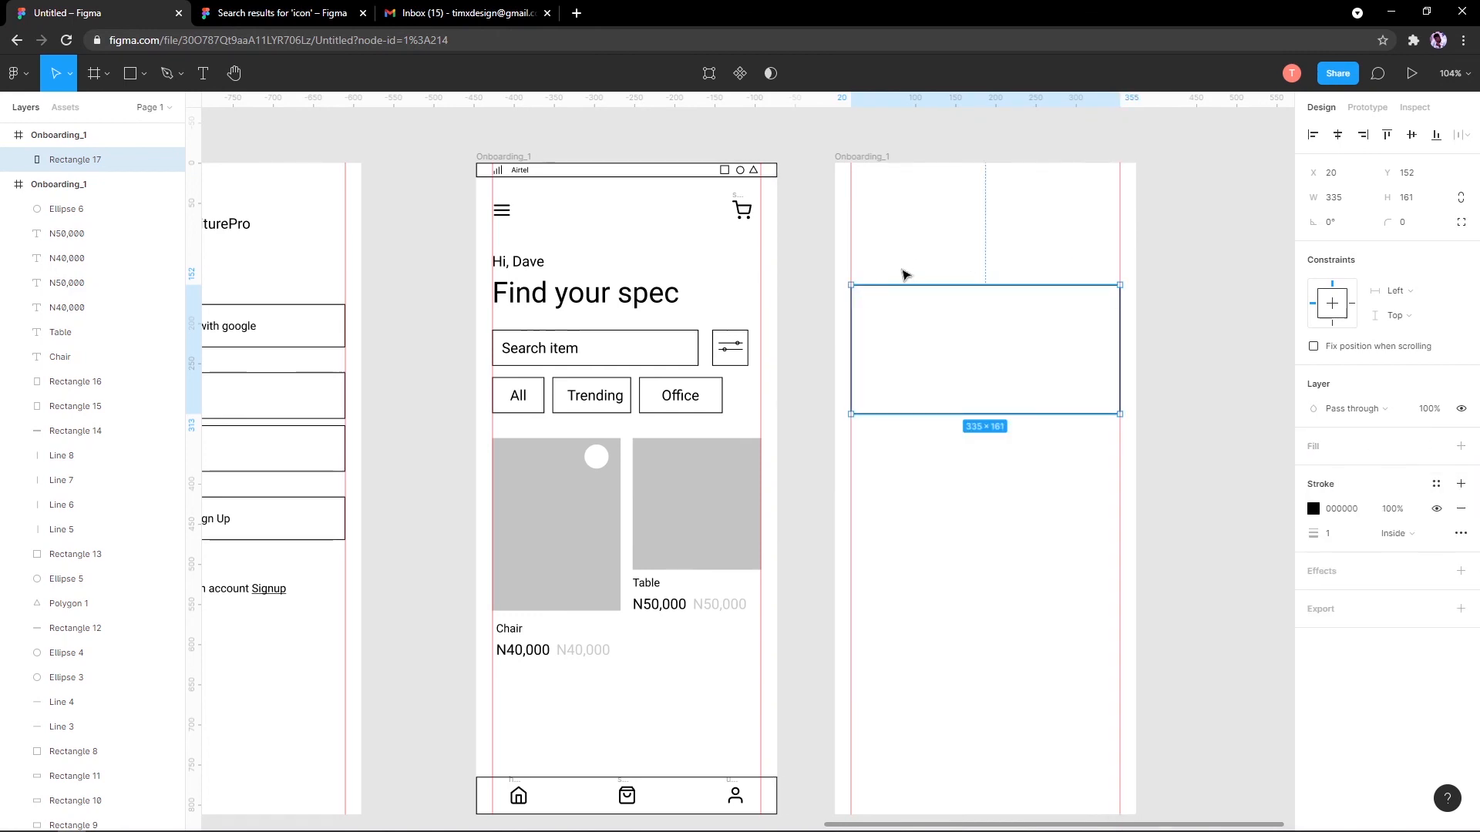
scroll(893, 301, "up", 5)
Step: Try narrowing the rectangle to 172 wide, then revert it to 335
left_click_drag(1213, 236, 879, 159)
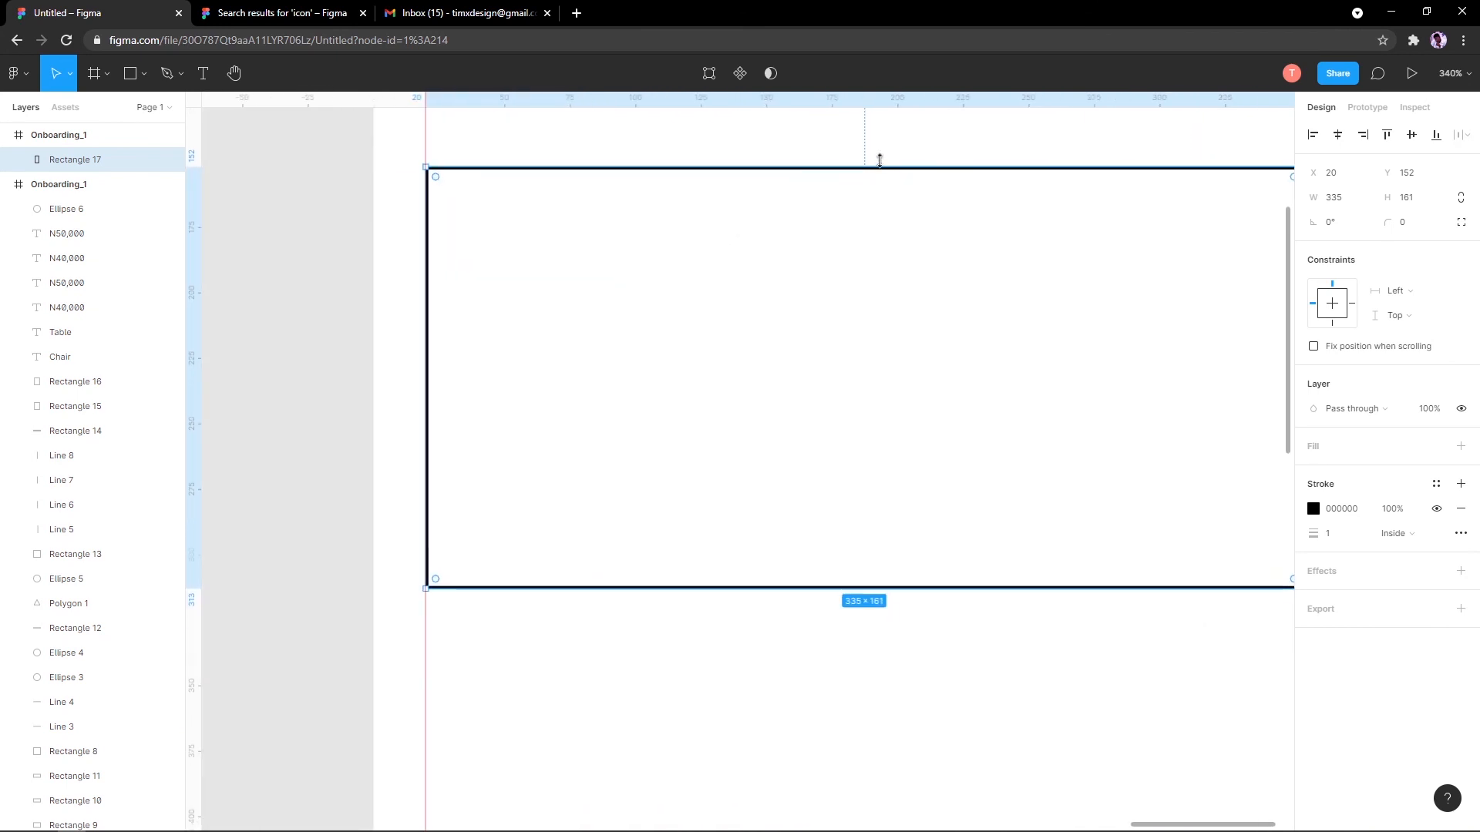
left_click_drag(1313, 197, 1188, 219)
scroll(1188, 299, "down", 3)
scroll(1154, 293, "down", 2)
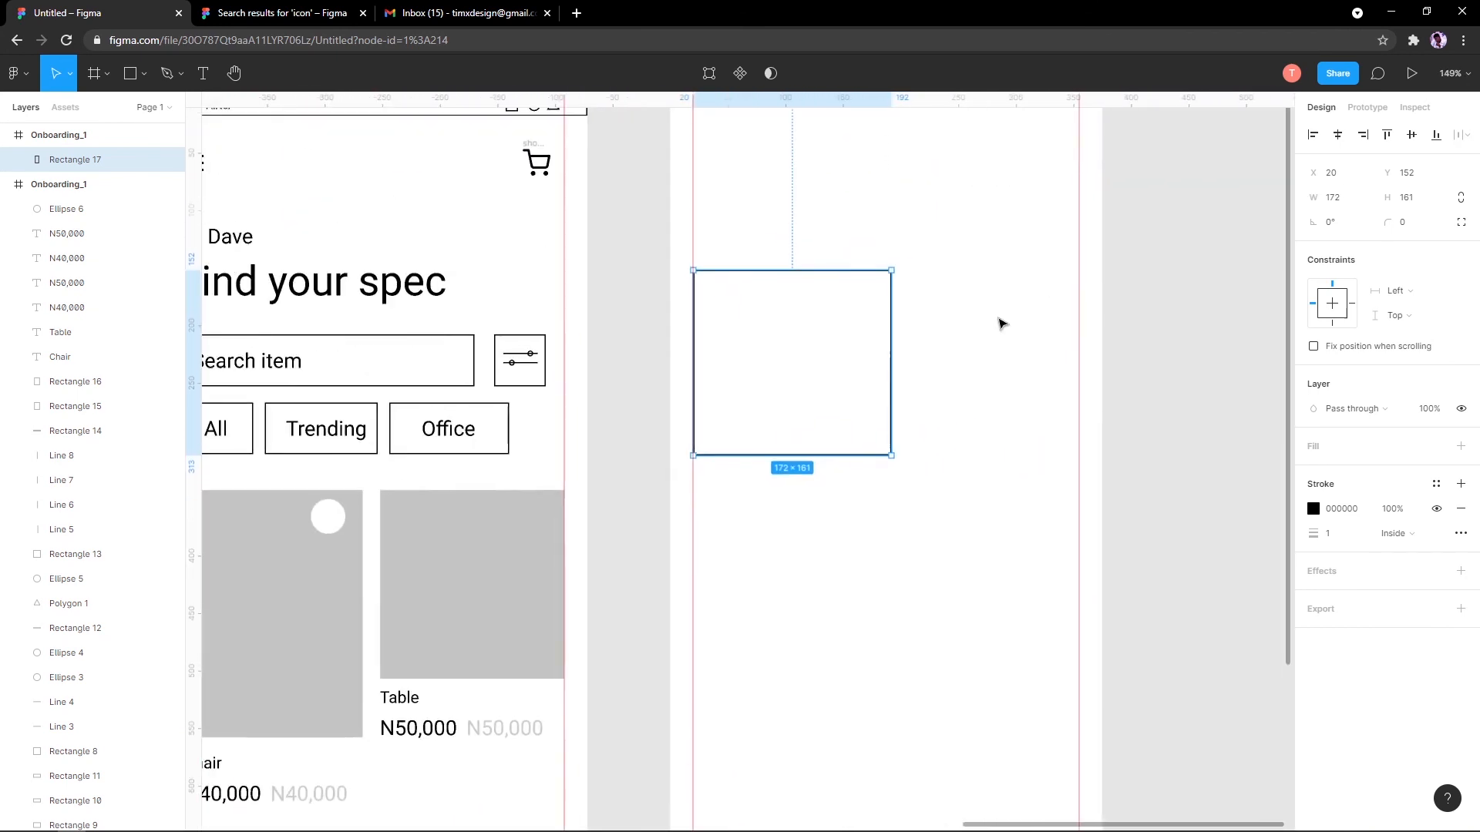
key("ctrl+z")
scroll(871, 409, "up", 2)
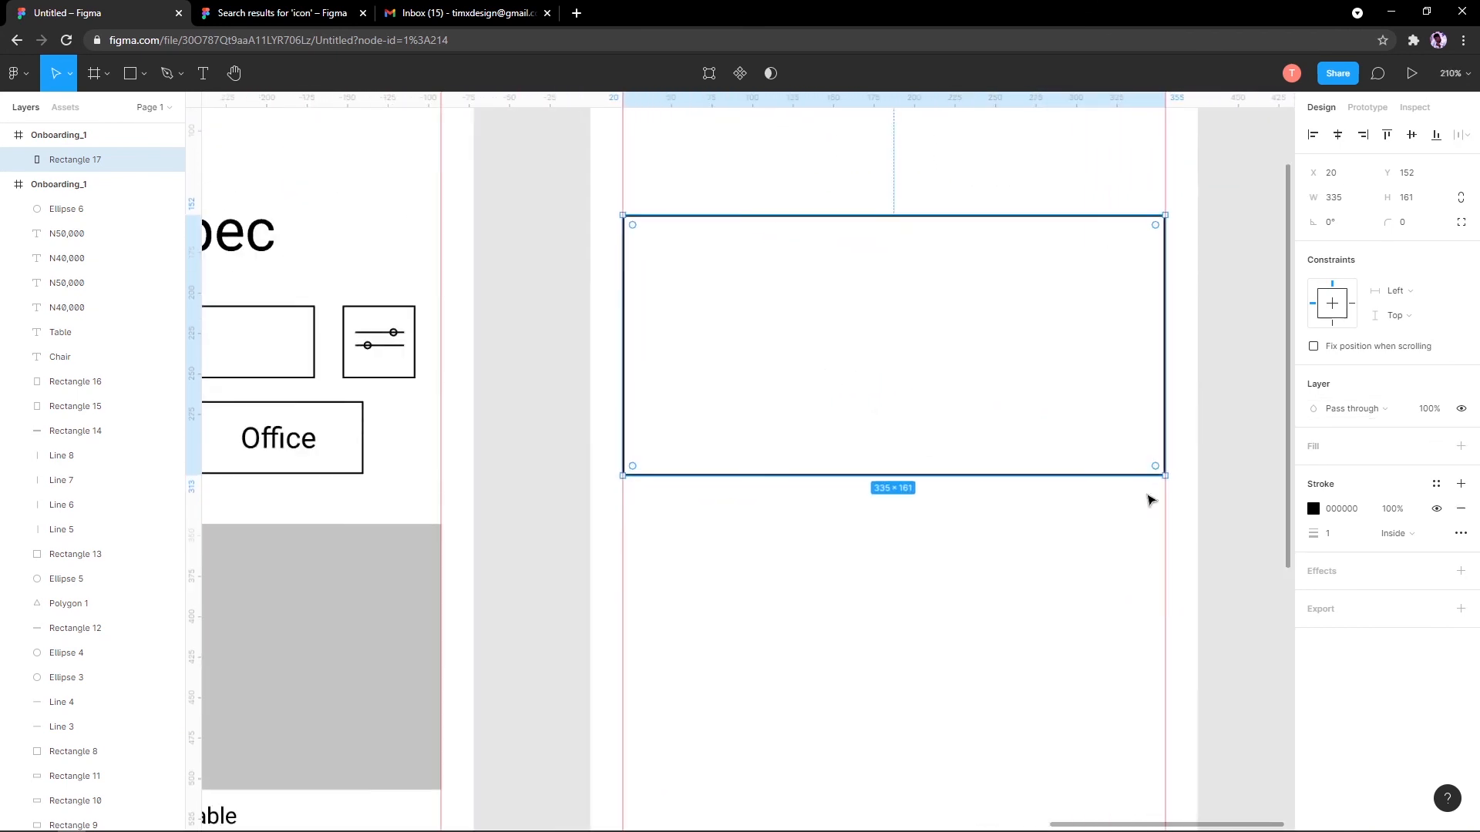
Step: Try stroke weights 3 and 5 and a dark red colour, settling on black weight 1 inside
left_click(1335, 540)
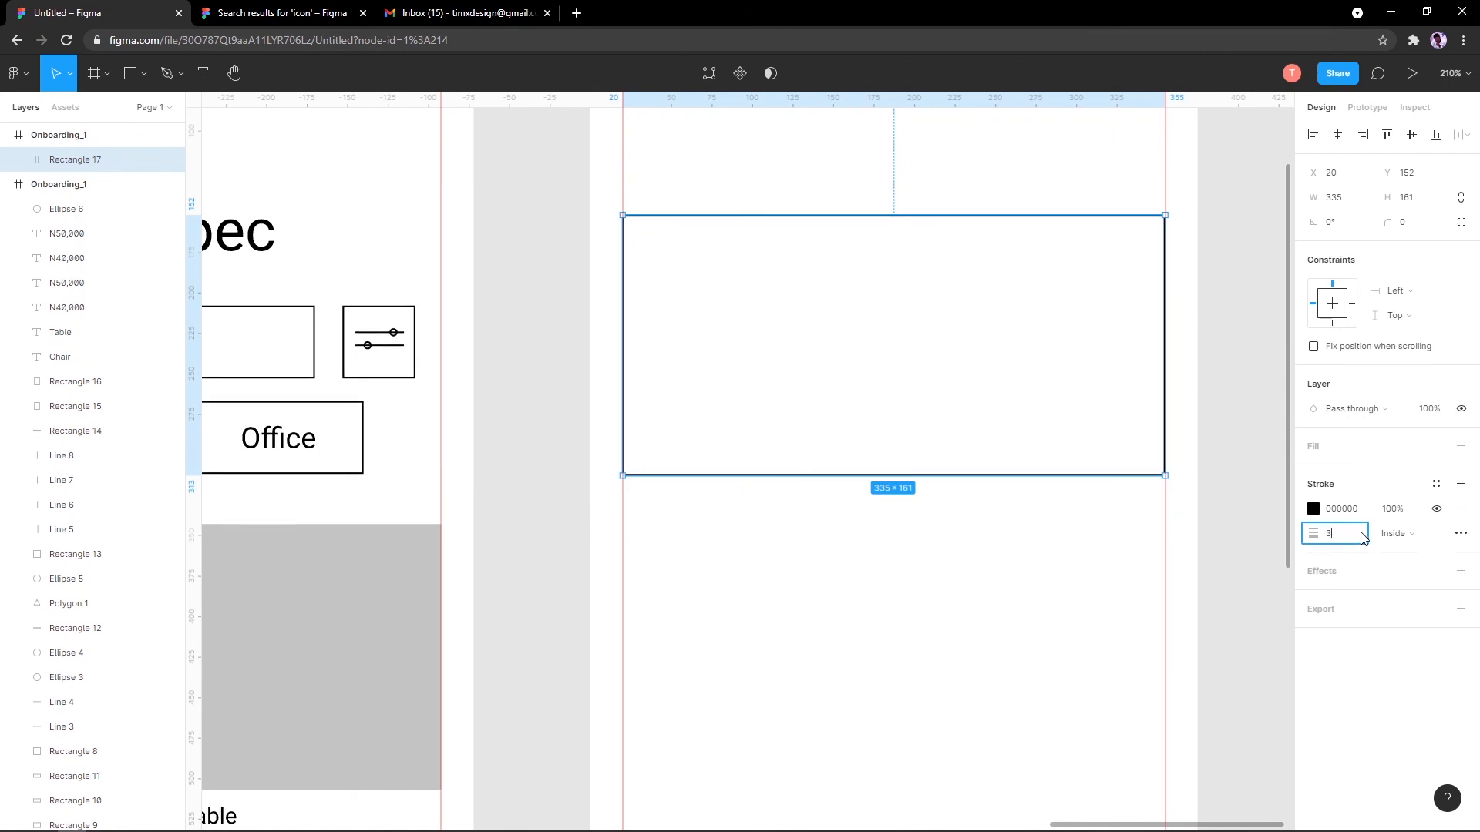
key("Return")
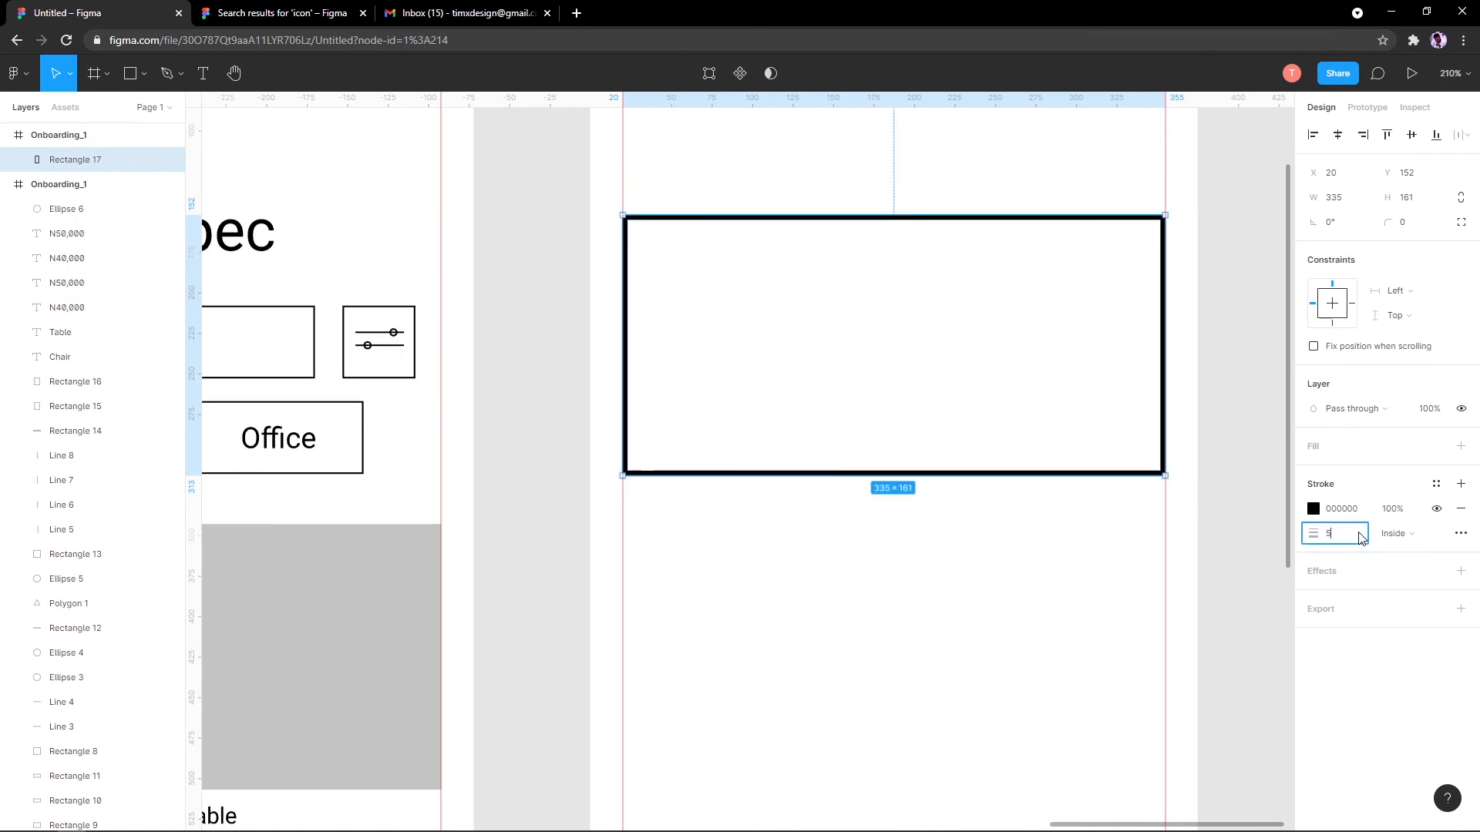
key("Return")
left_click(1361, 537)
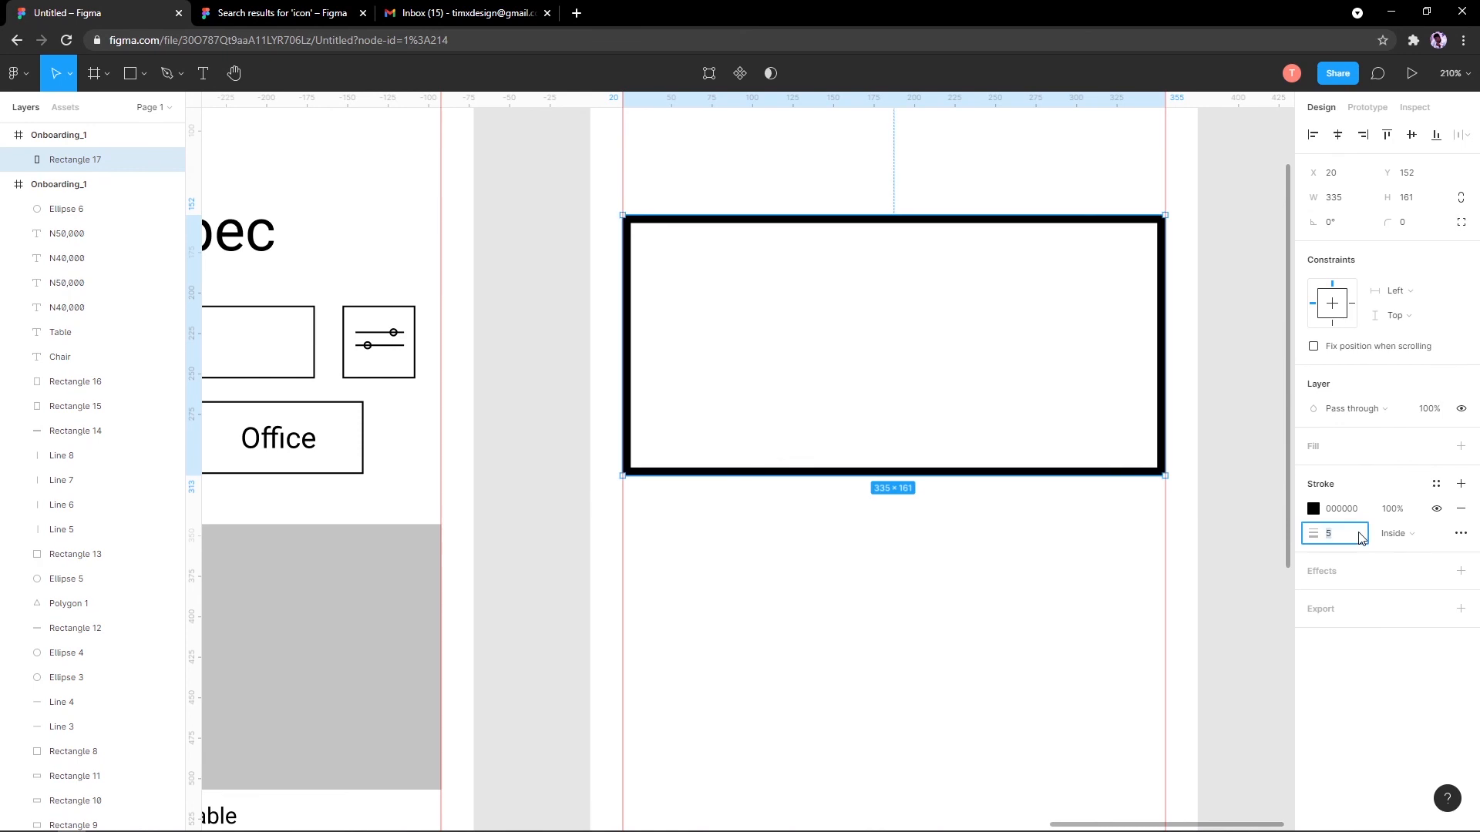
type("1")
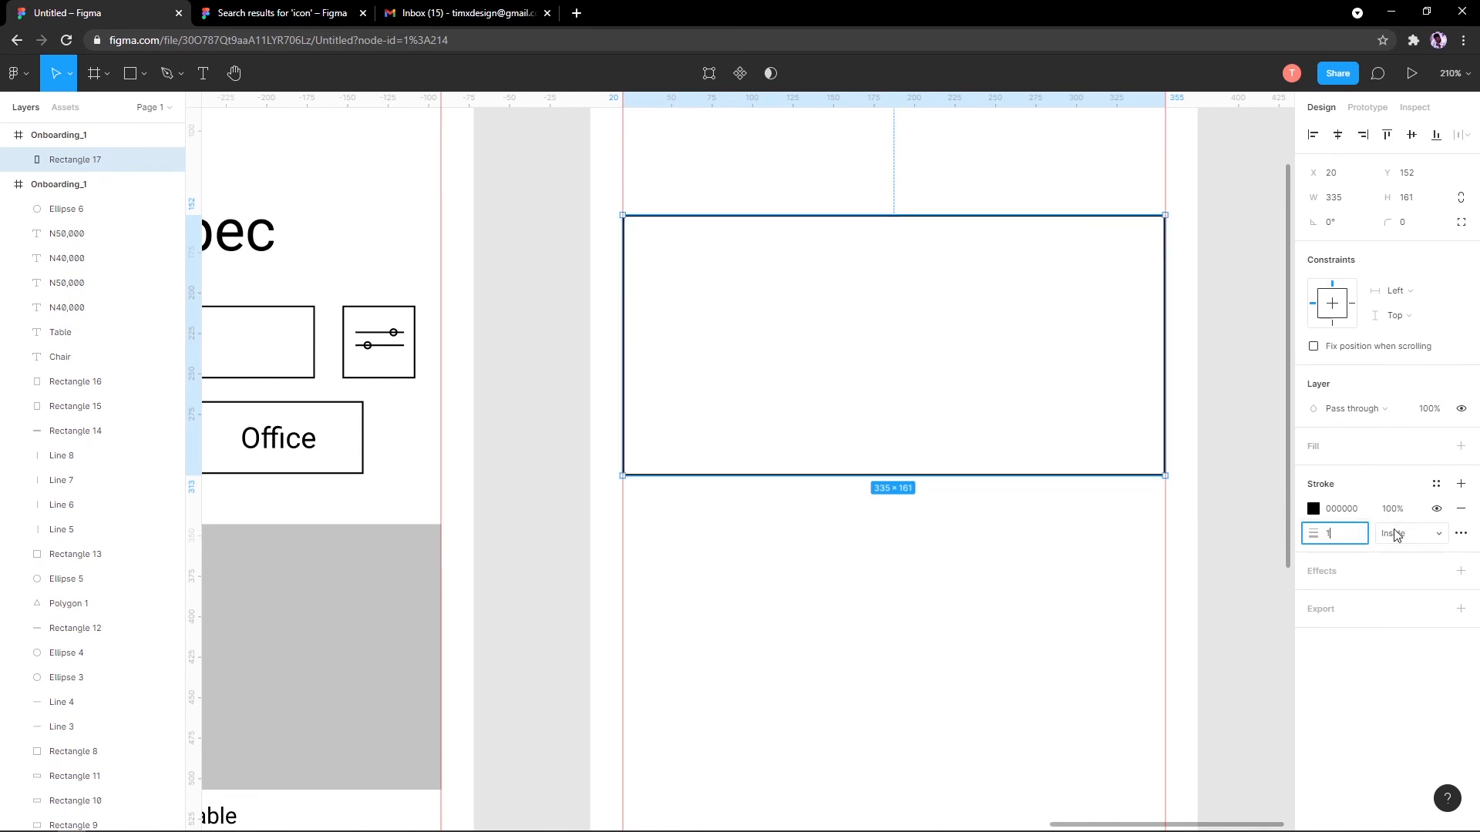
left_click(1395, 536)
left_click(1325, 524)
left_click(1310, 512)
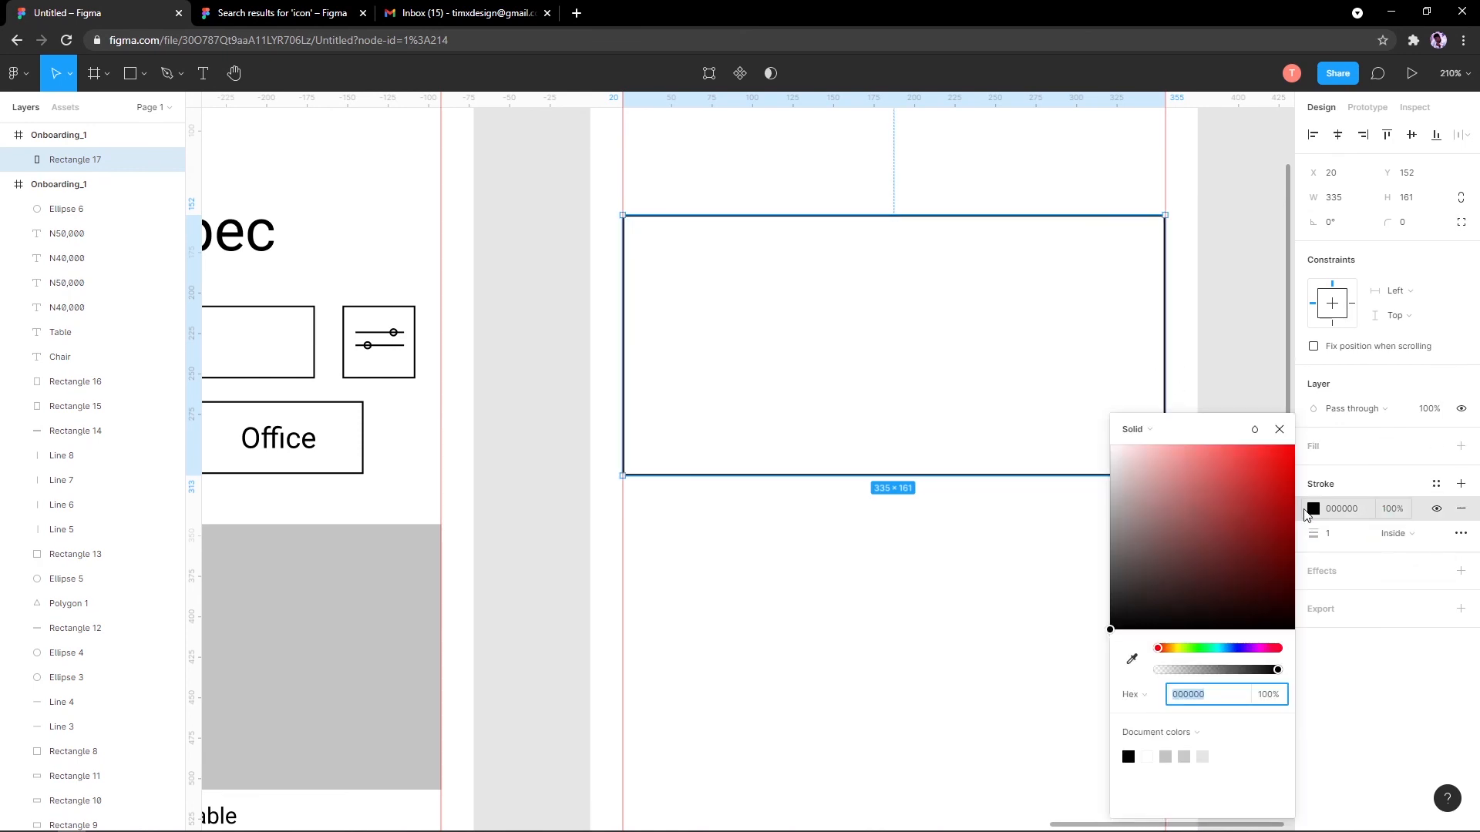
left_click_drag(1240, 524, 1275, 598)
key("ctrl+z")
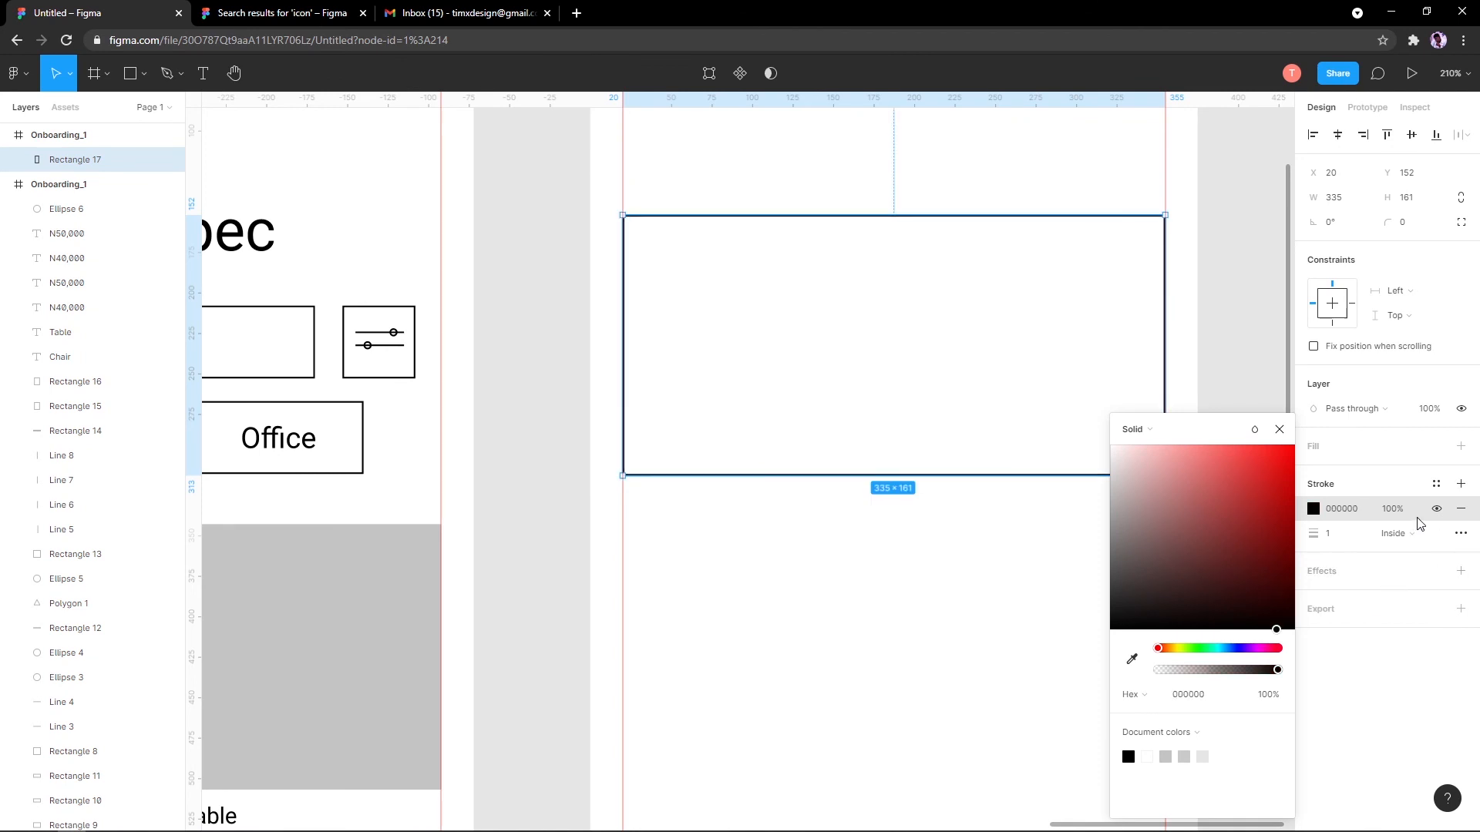
Step: Remove the outline, add a grey C4C4C4 fill, and narrow the rectangle to 160 wide
left_click(1392, 512)
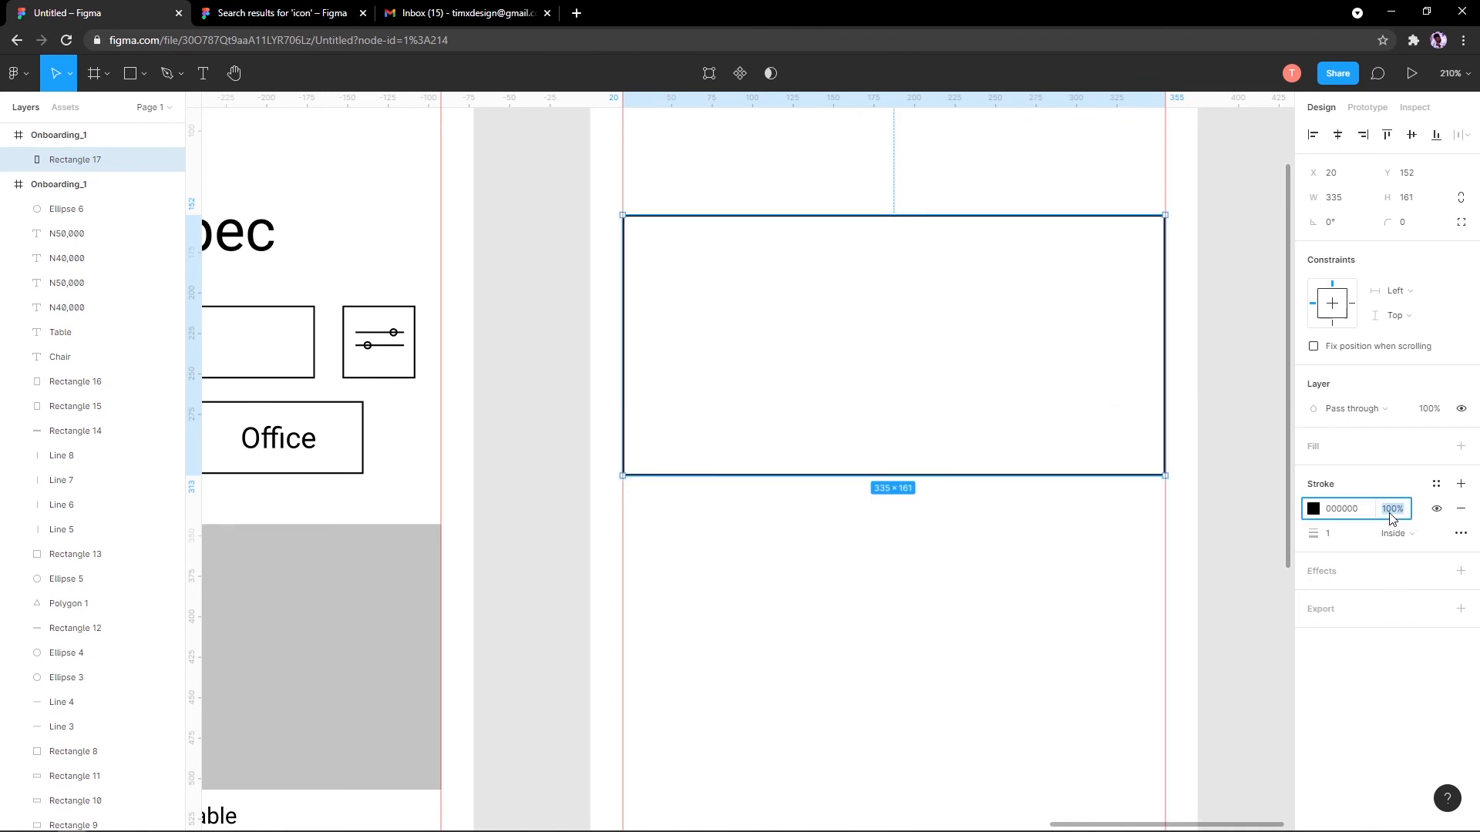
left_click(1436, 510)
left_click(1436, 510)
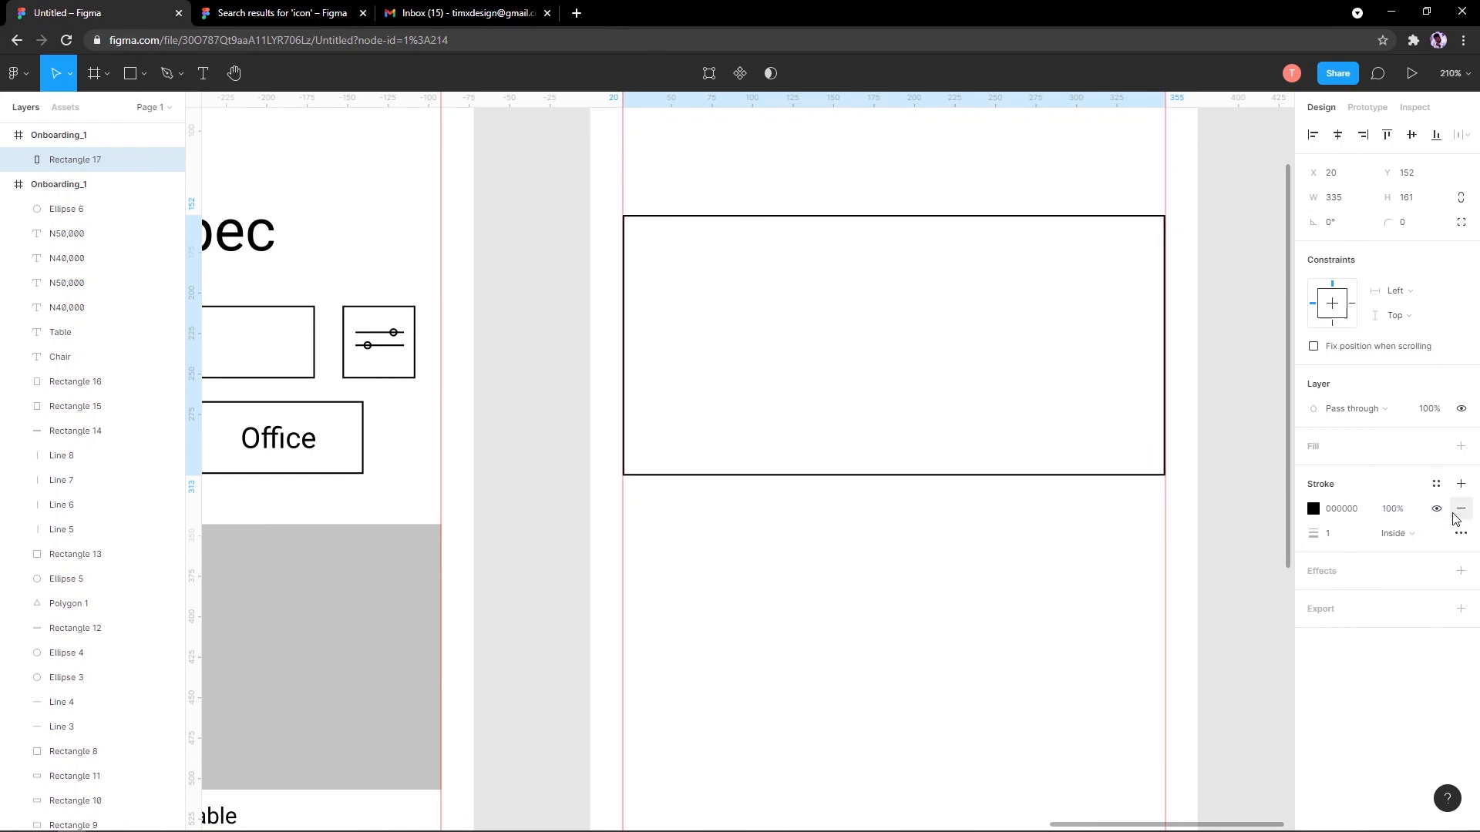
left_click(1459, 511)
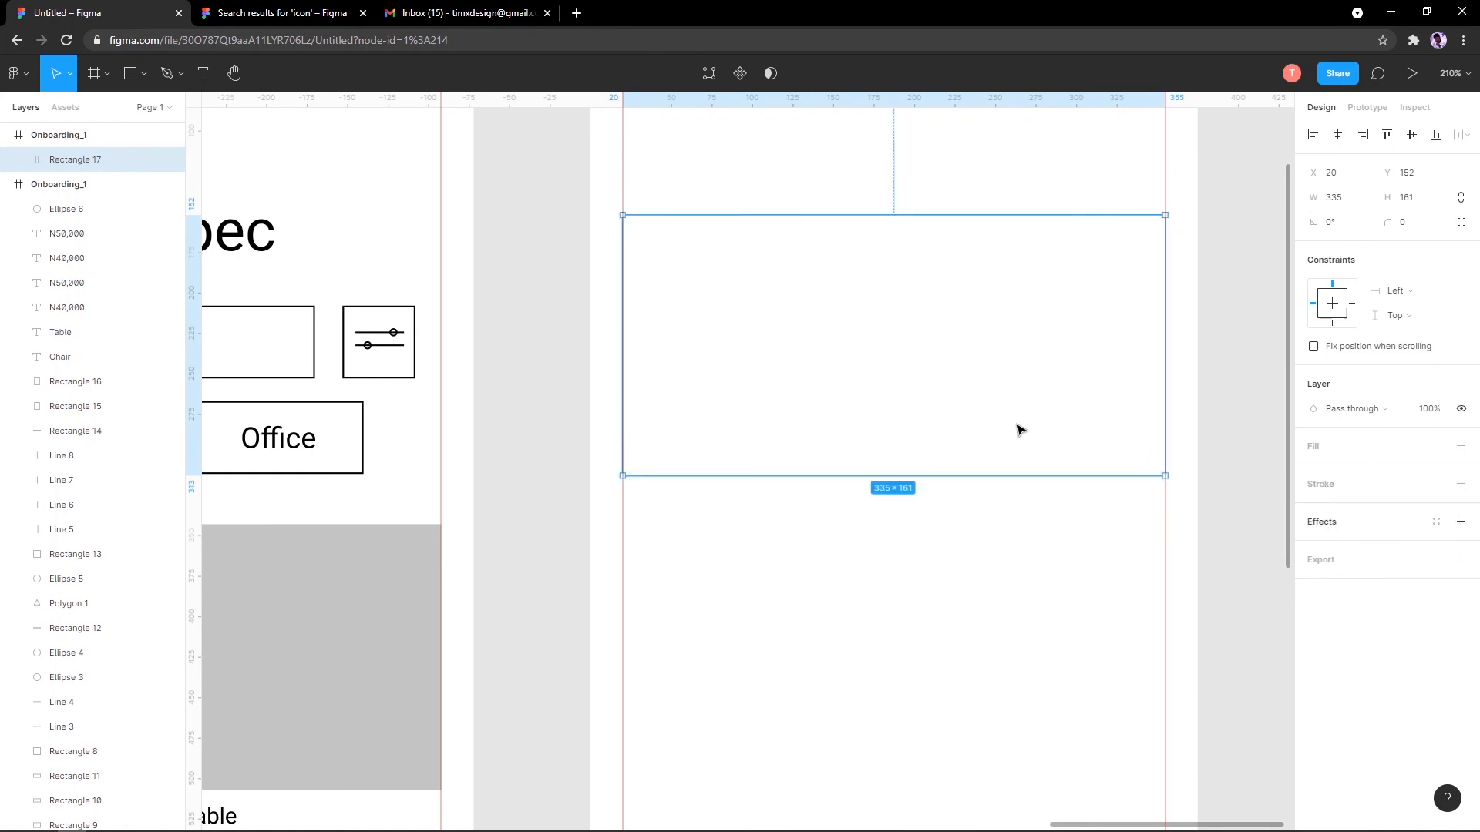
scroll(892, 413, "down", 5)
scroll(894, 413, "up", 4)
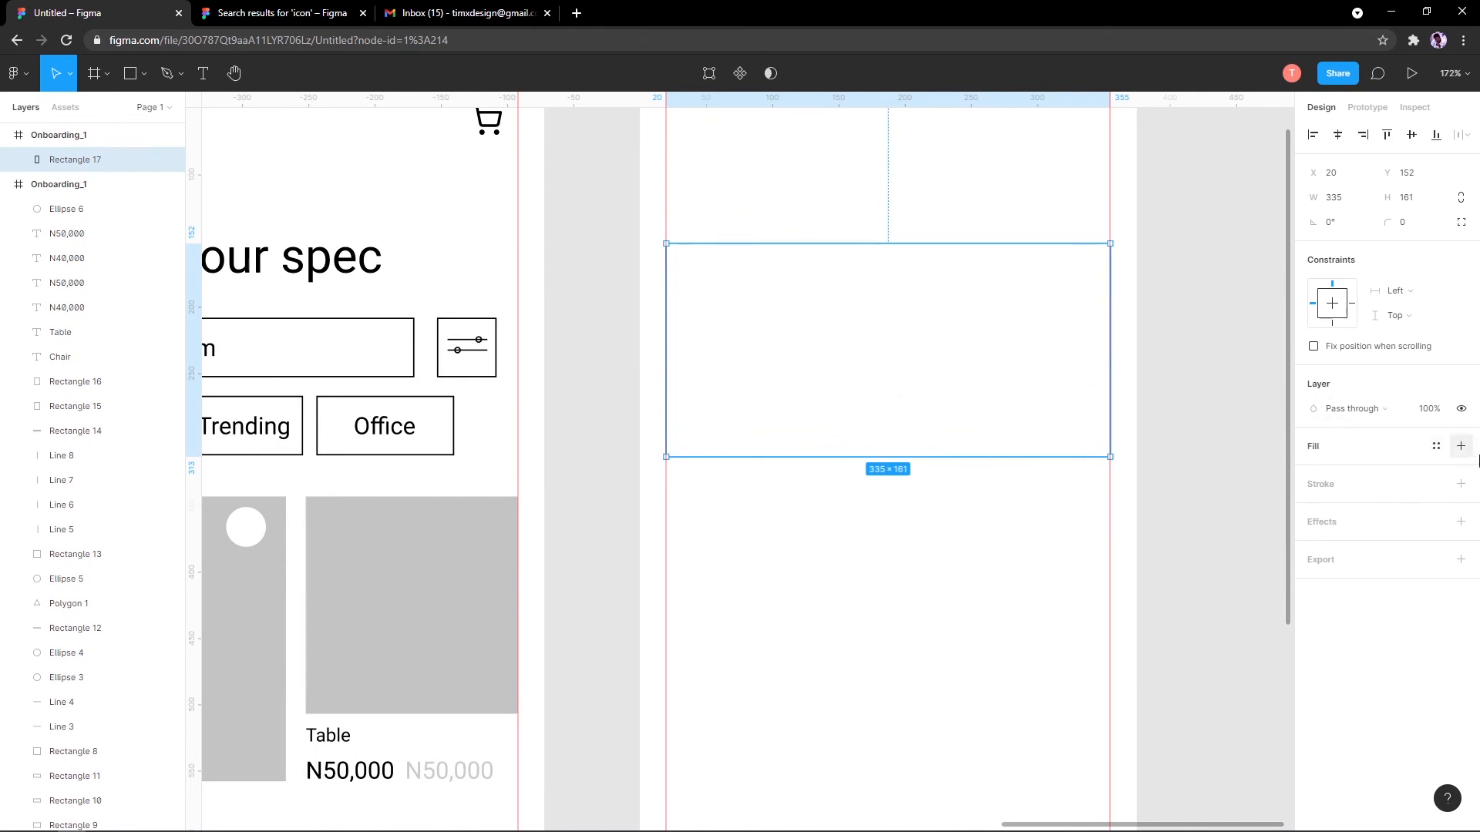
left_click(1459, 446)
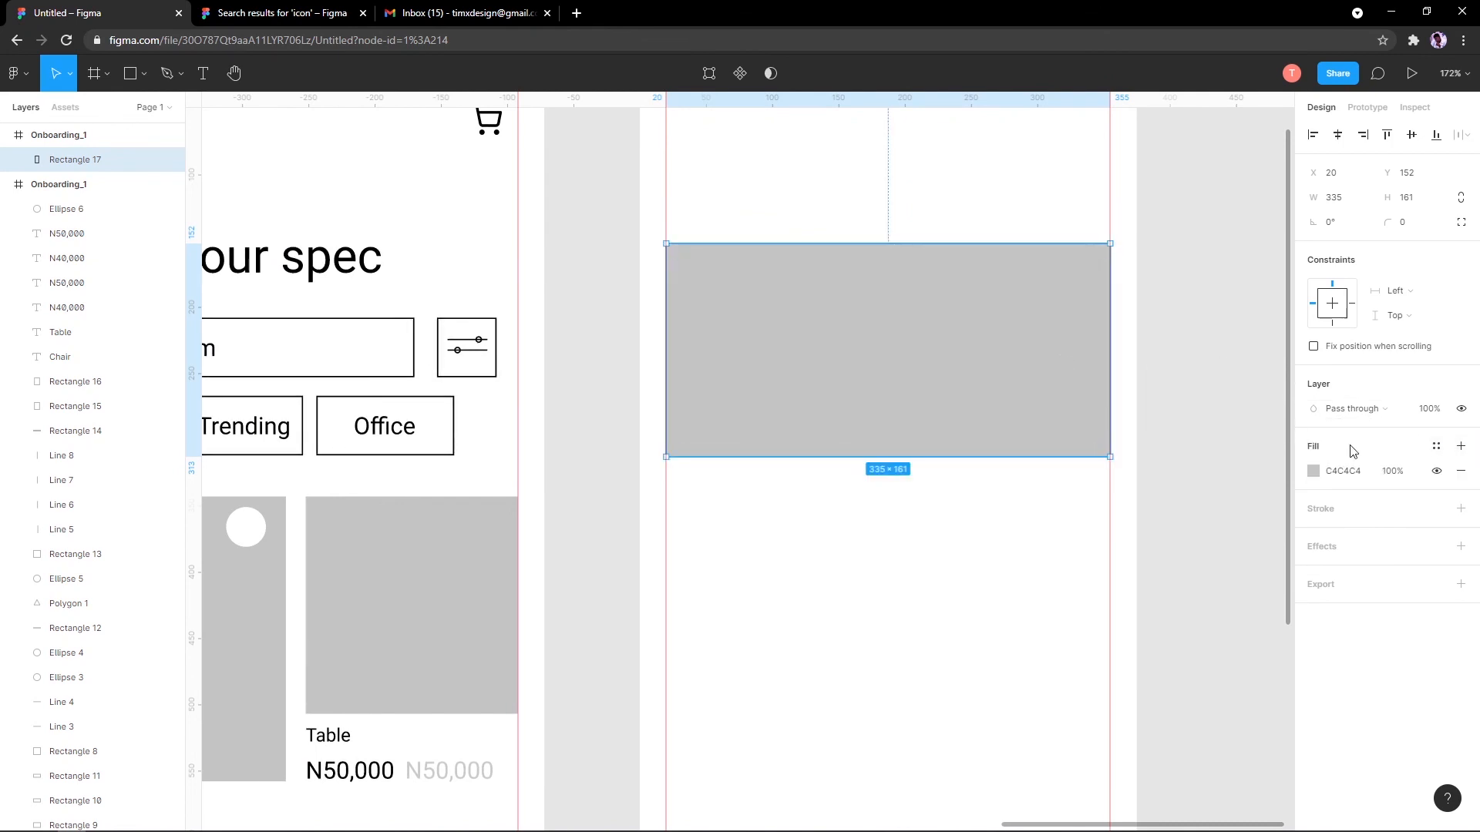
left_click_drag(1079, 338, 937, 235)
Step: Marquee-select the three grey placeholder bars in the new frame
scroll(927, 403, "up", 2)
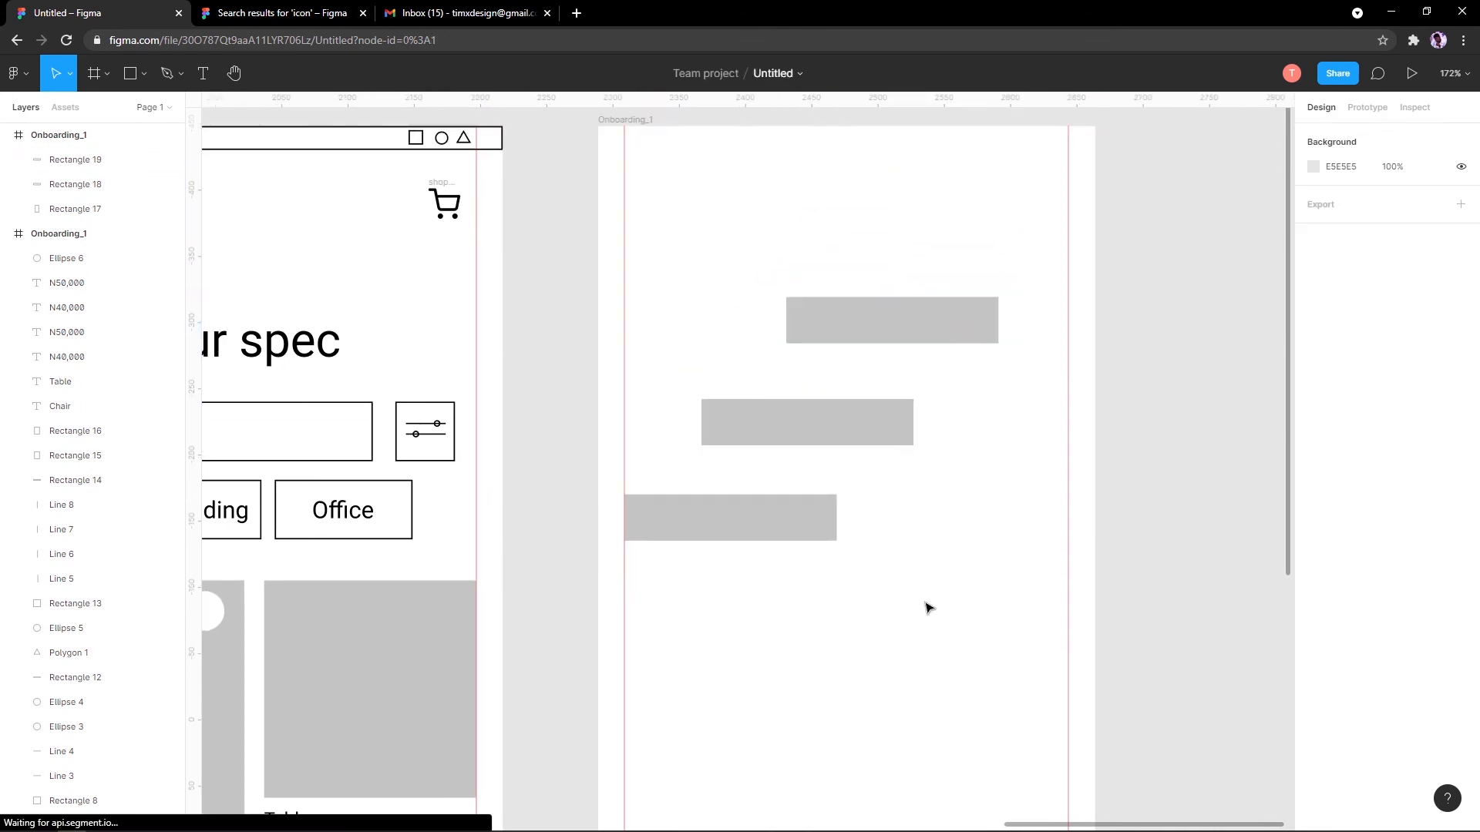
left_click_drag(928, 604, 773, 264)
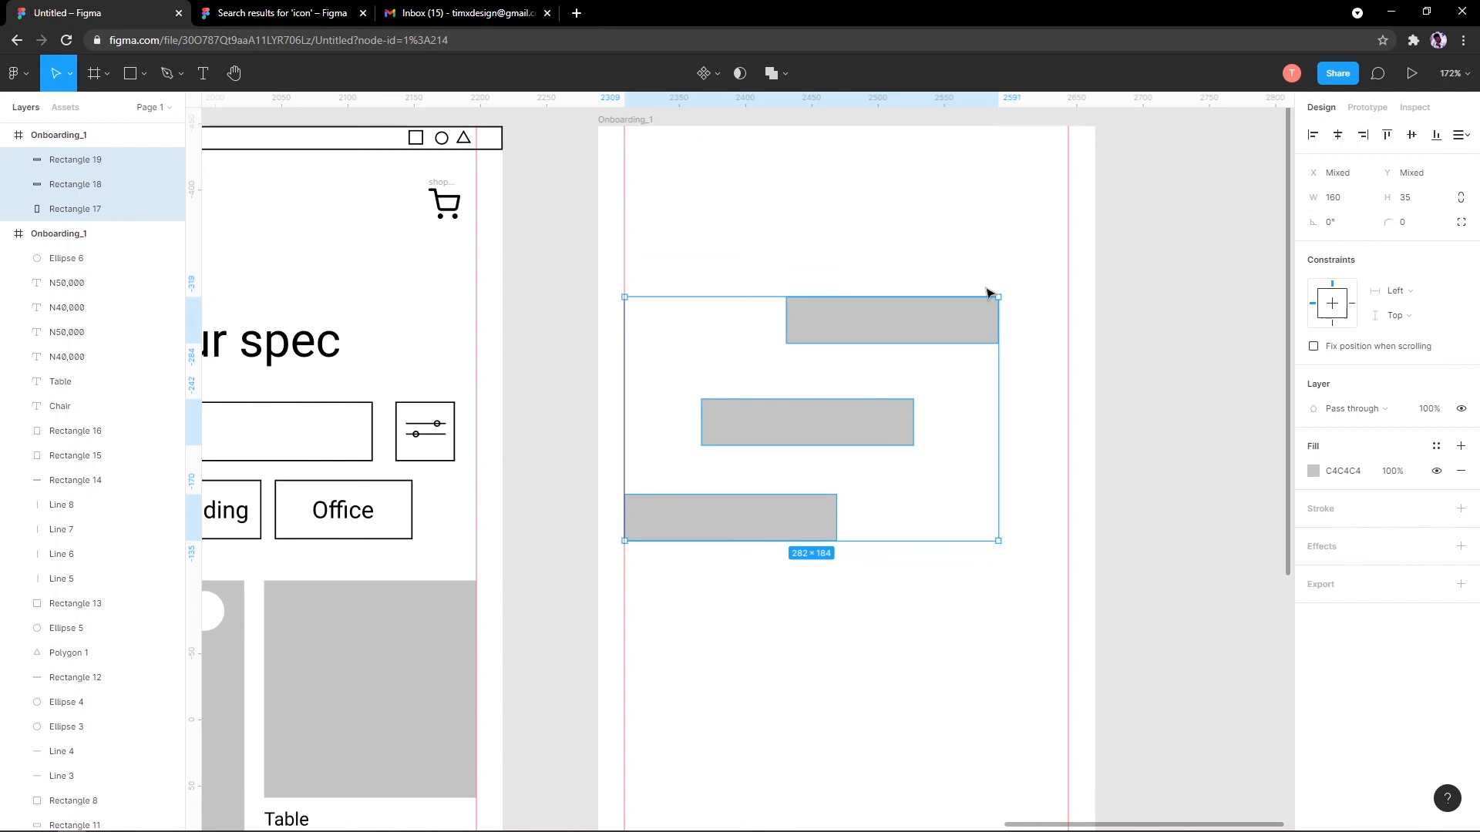
left_click_drag(650, 221, 1002, 586)
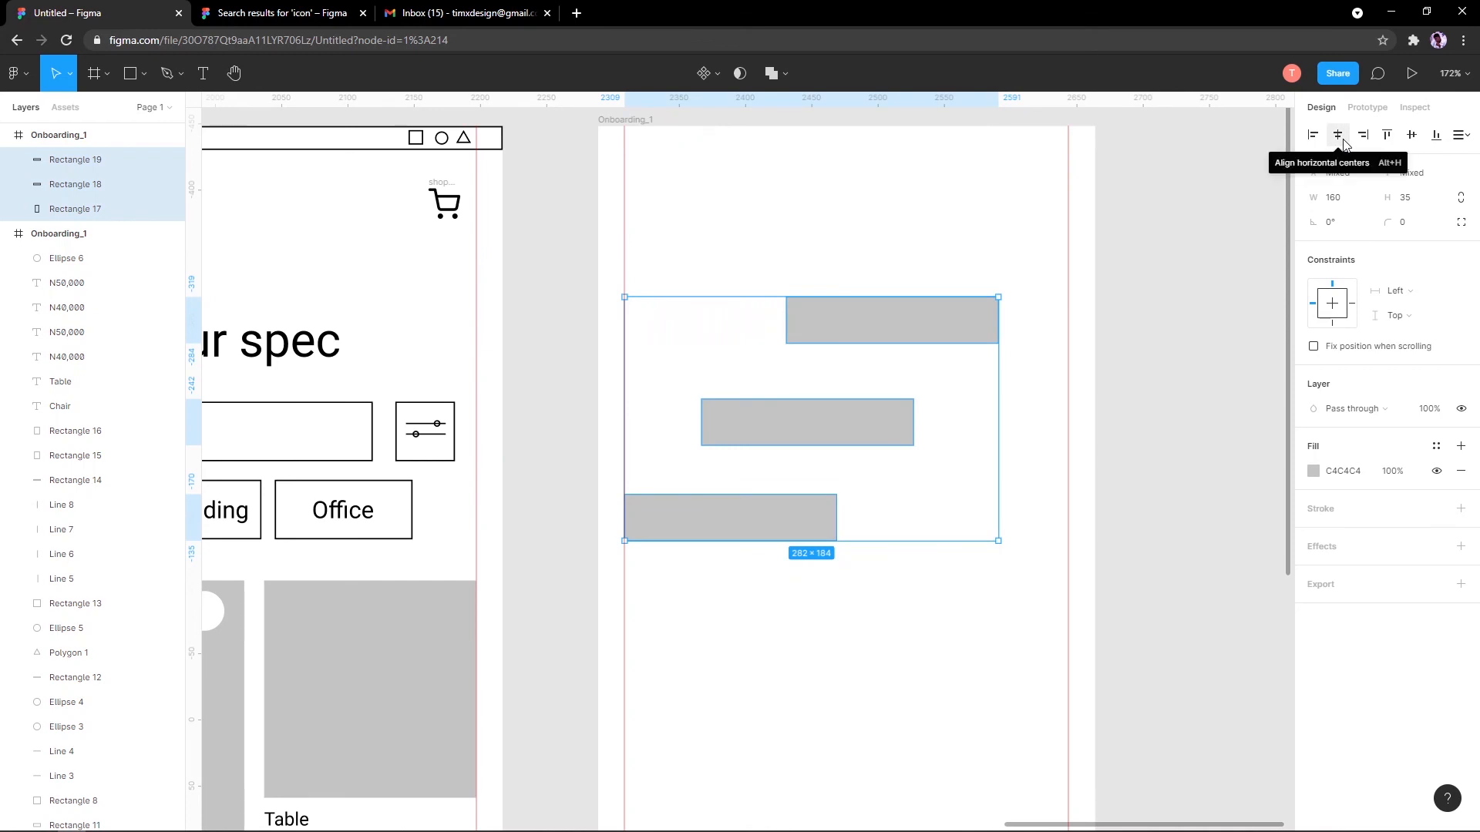
Step: Try centre, left, bottom and spacing alignments on the bars, restoring their staggered positions each time
left_click(1338, 135)
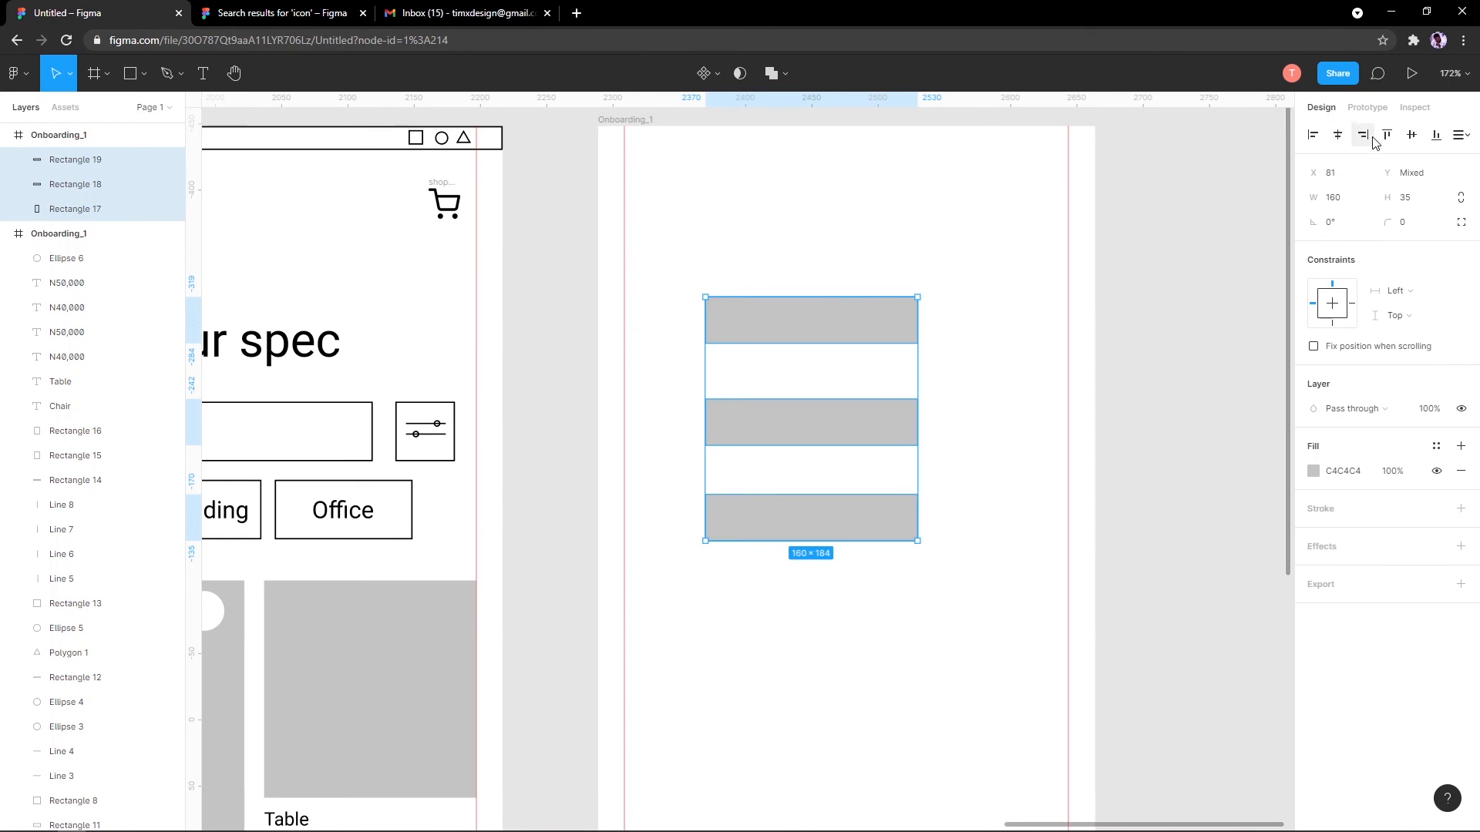
left_click(1363, 139)
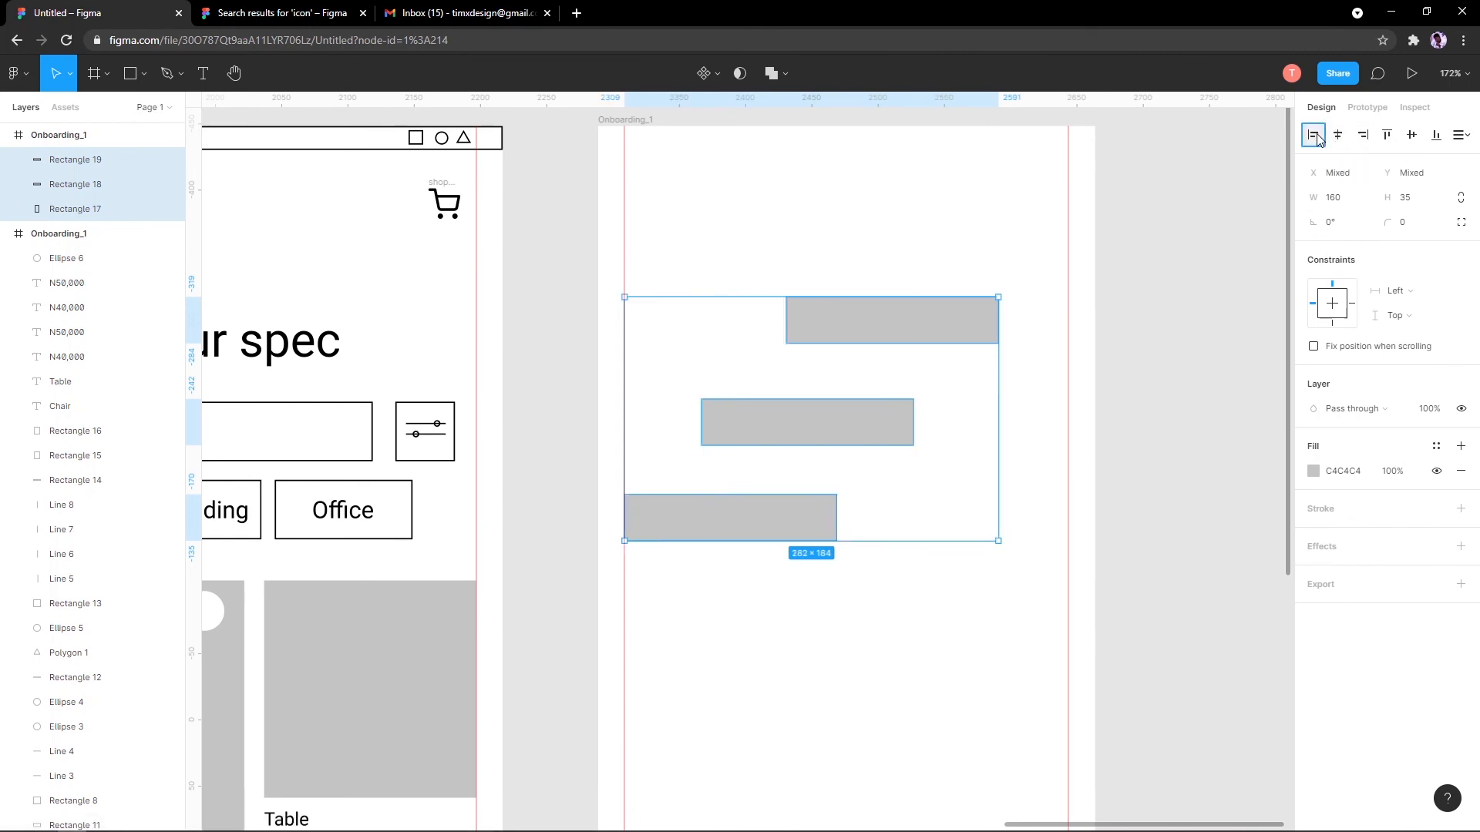
left_click(1314, 135)
left_click(1410, 136)
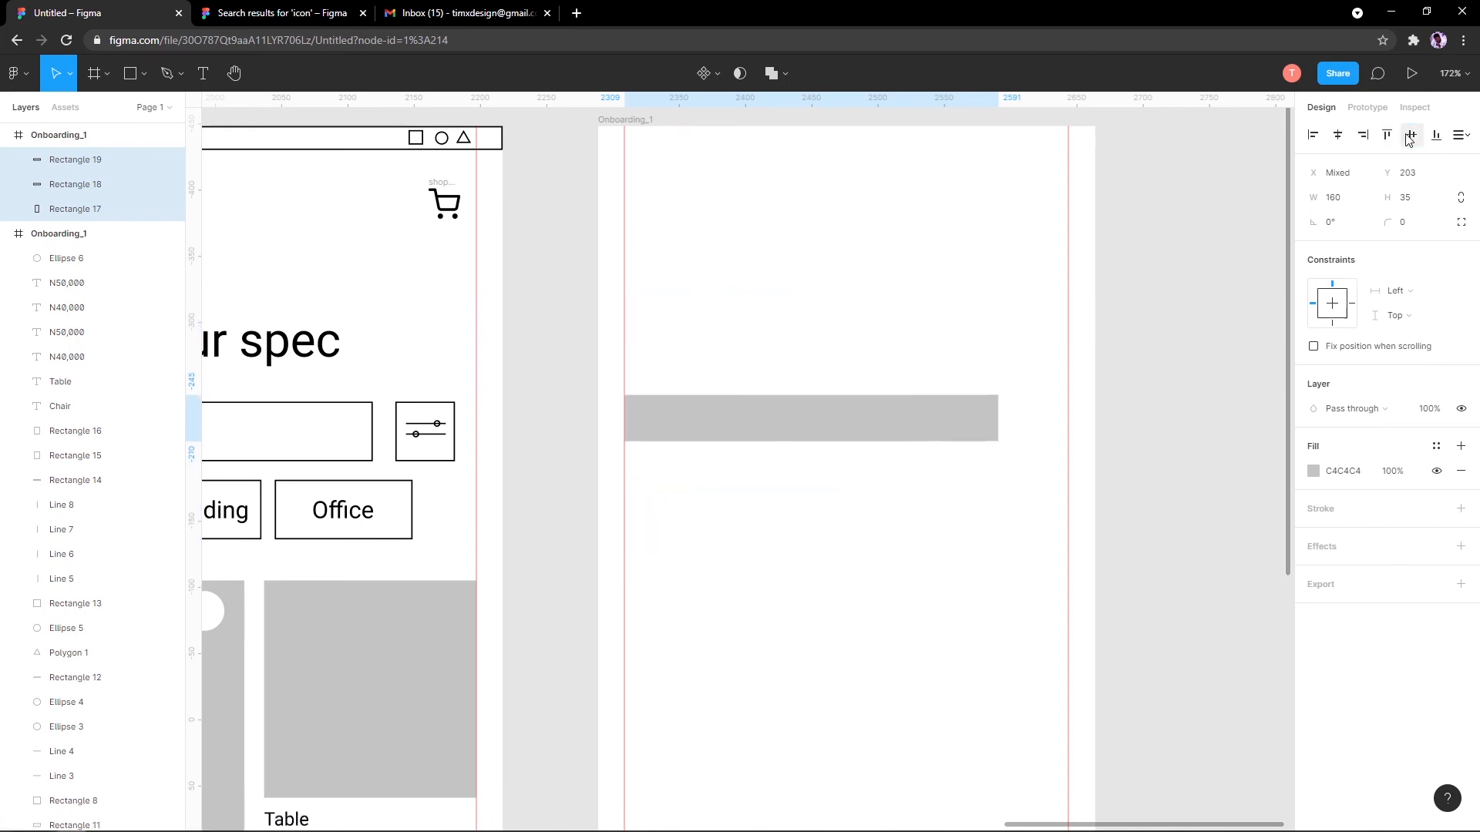
left_click(1450, 137)
left_click(1370, 168)
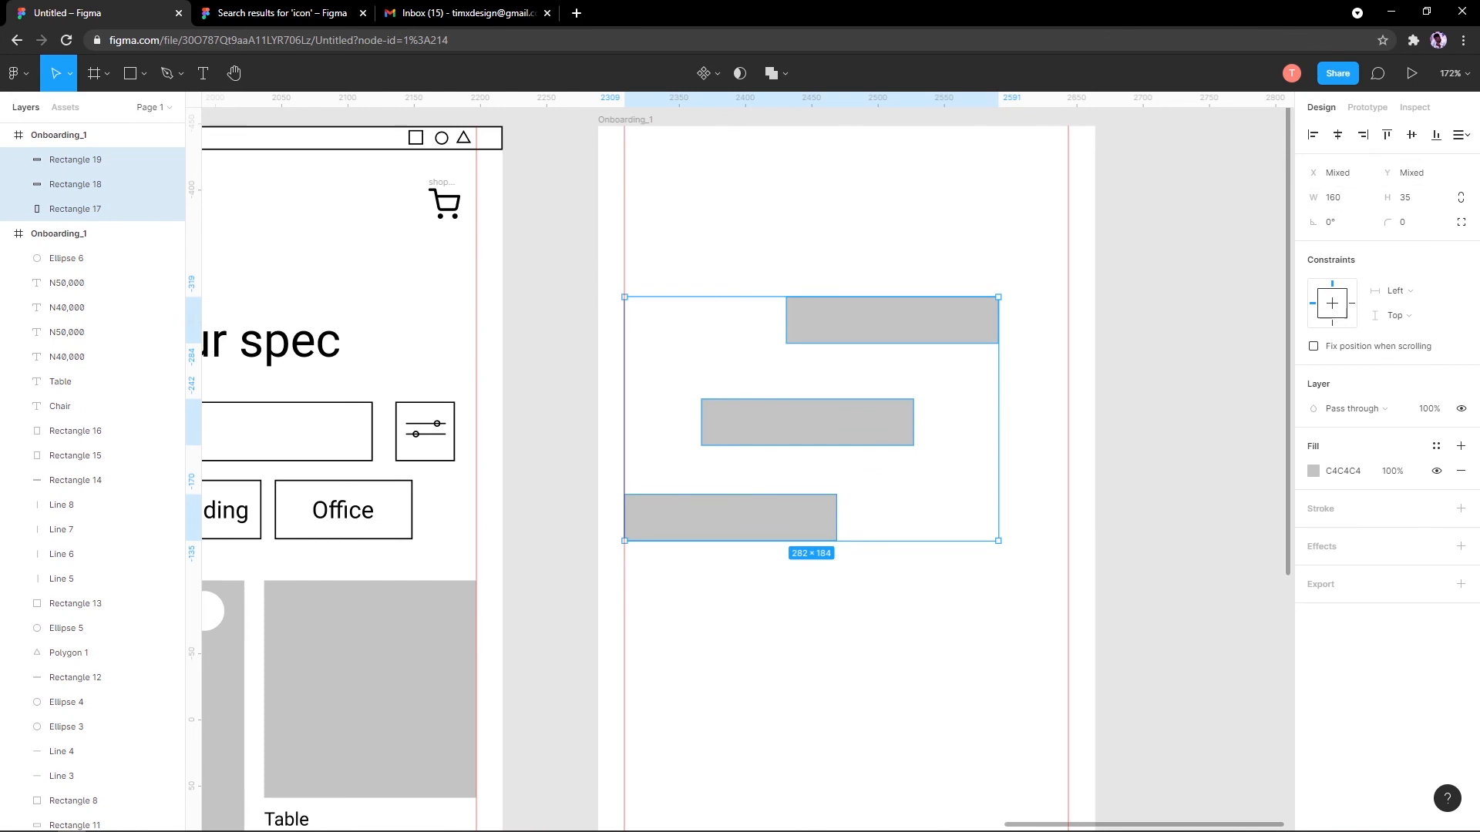
Step: Deselect the bars and select the second Onboarding_1 frame
scroll(787, 329, "down", 7)
scroll(727, 394, "up", 2)
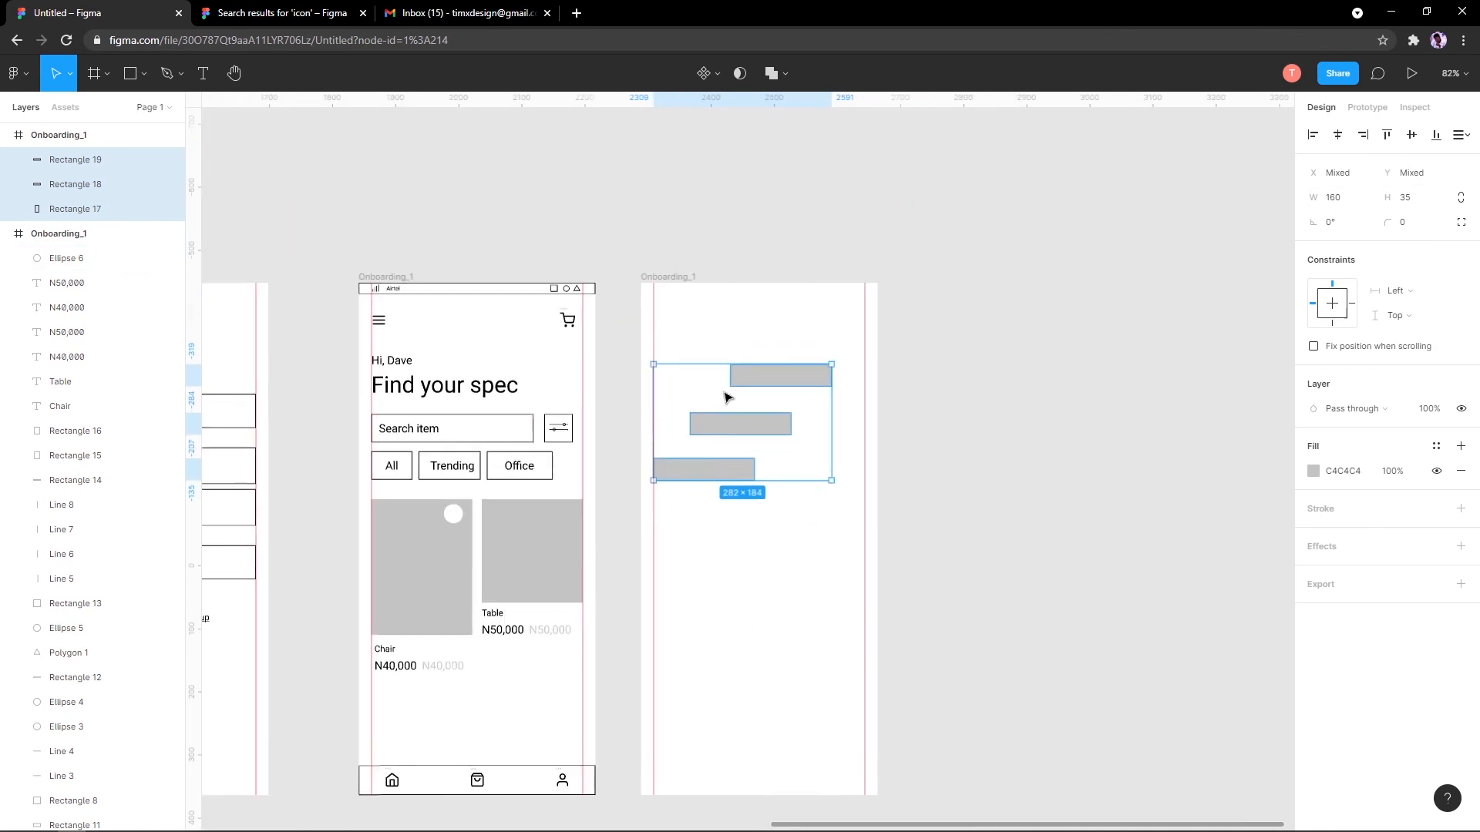
left_click(676, 271)
left_click(676, 275)
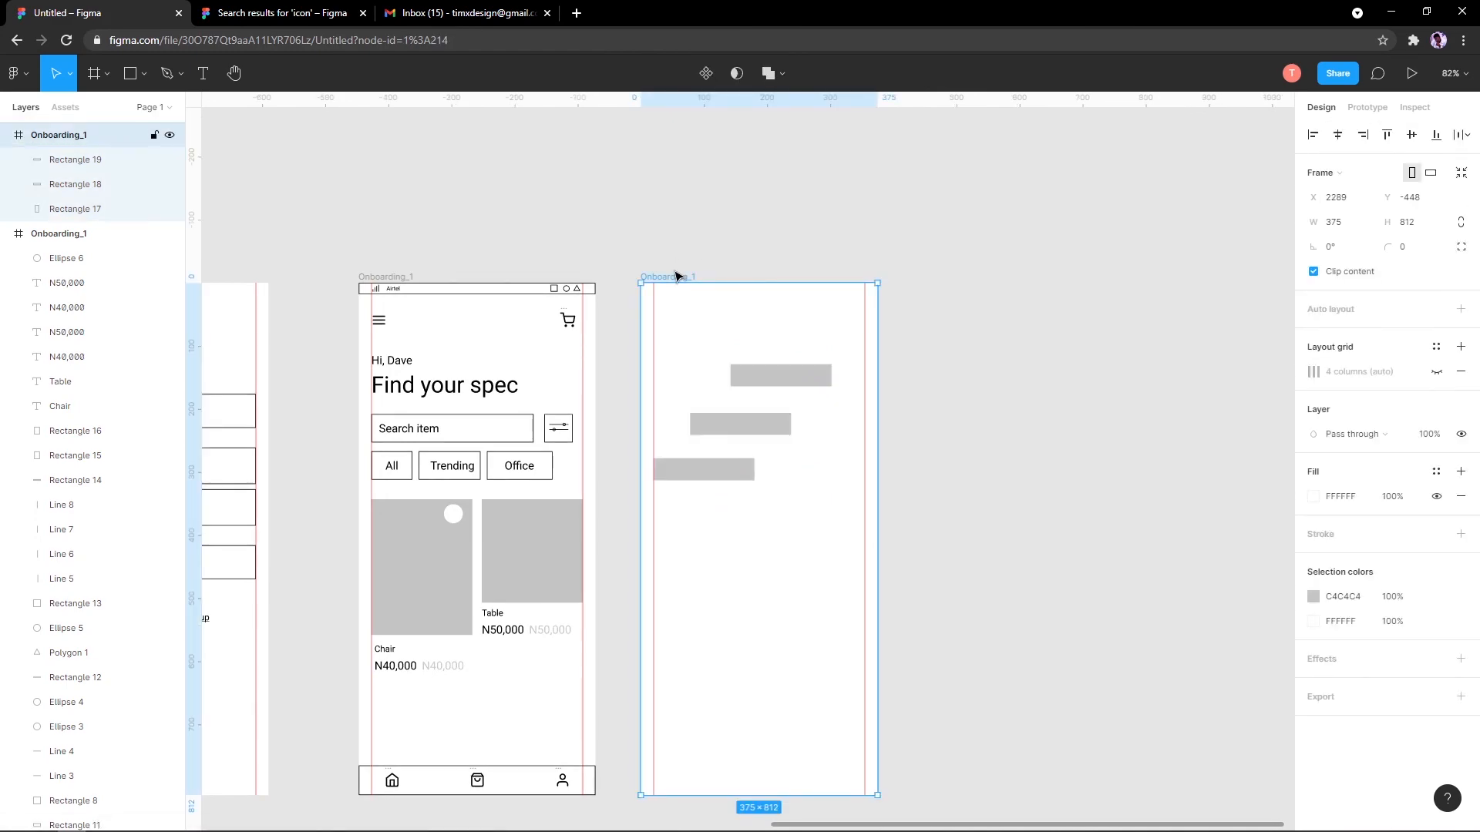